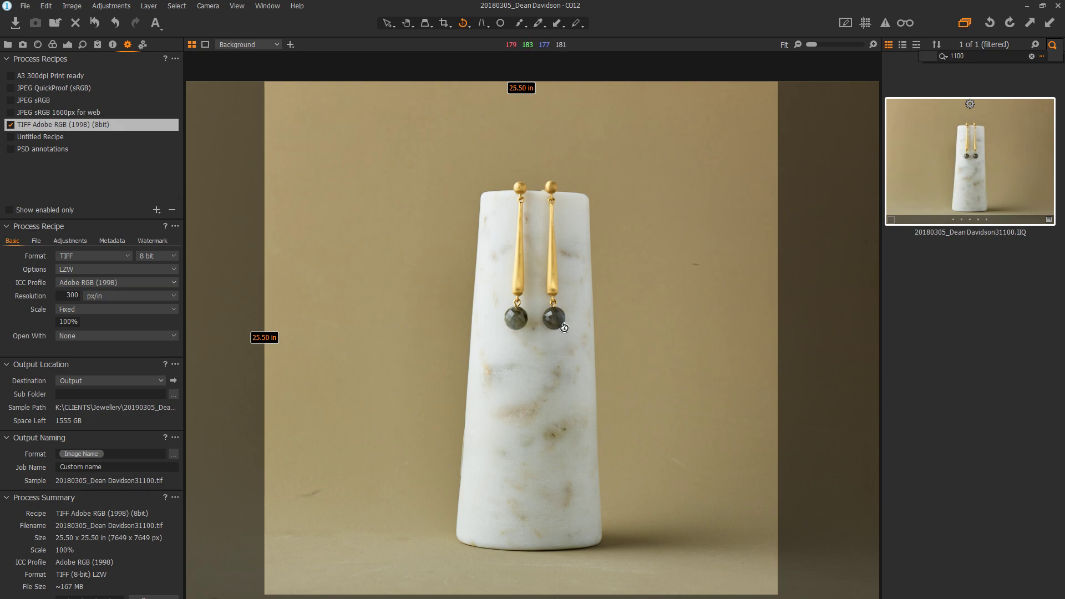
Step: Raise the earrings' sharpening Amount from 160 to 248, with Halo Suppression at 10
{"action": "scroll", "coordinate": [564, 332], "scroll_direction": "up", "scroll_amount": 1}
{"action": "scroll", "coordinate": [563, 327], "scroll_direction": "up", "scroll_amount": 3}
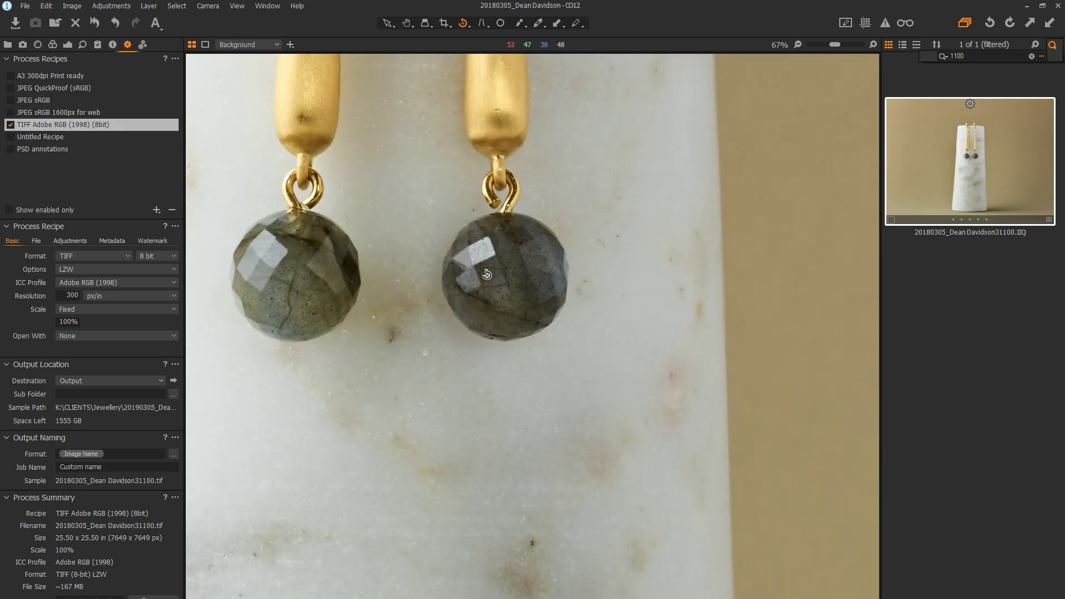
{"action": "scroll", "coordinate": [487, 274], "scroll_direction": "down", "scroll_amount": 4}
{"action": "left_click", "coordinate": [82, 45]}
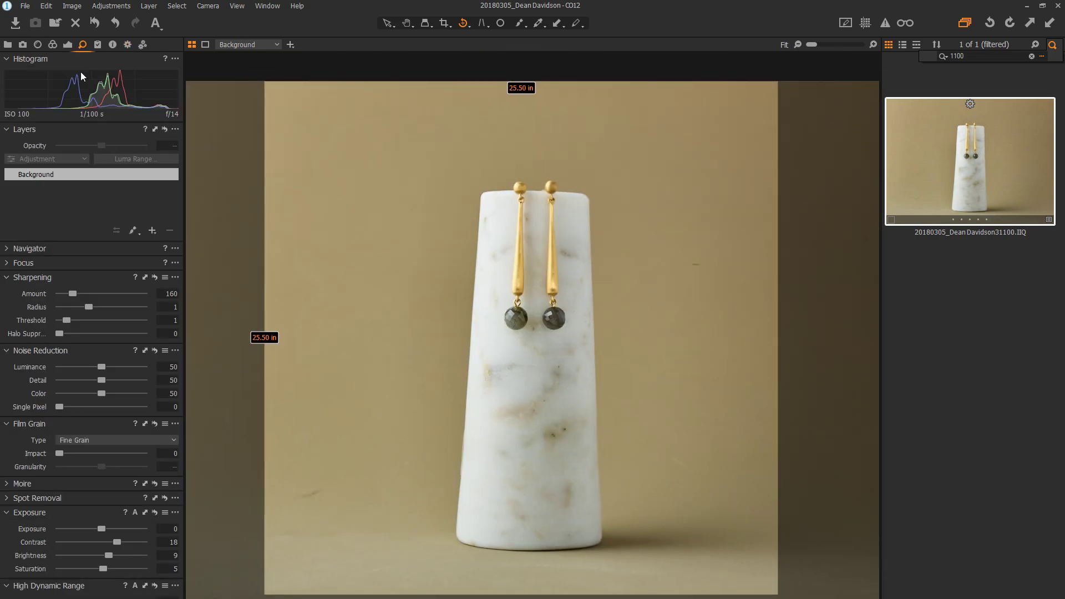
{"action": "left_click_drag", "start_coordinate": [73, 291], "coordinate": [79, 291]}
{"action": "left_click_drag", "start_coordinate": [82, 293], "coordinate": [84, 291]}
{"action": "scroll", "coordinate": [407, 273], "scroll_direction": "up", "scroll_amount": 3}
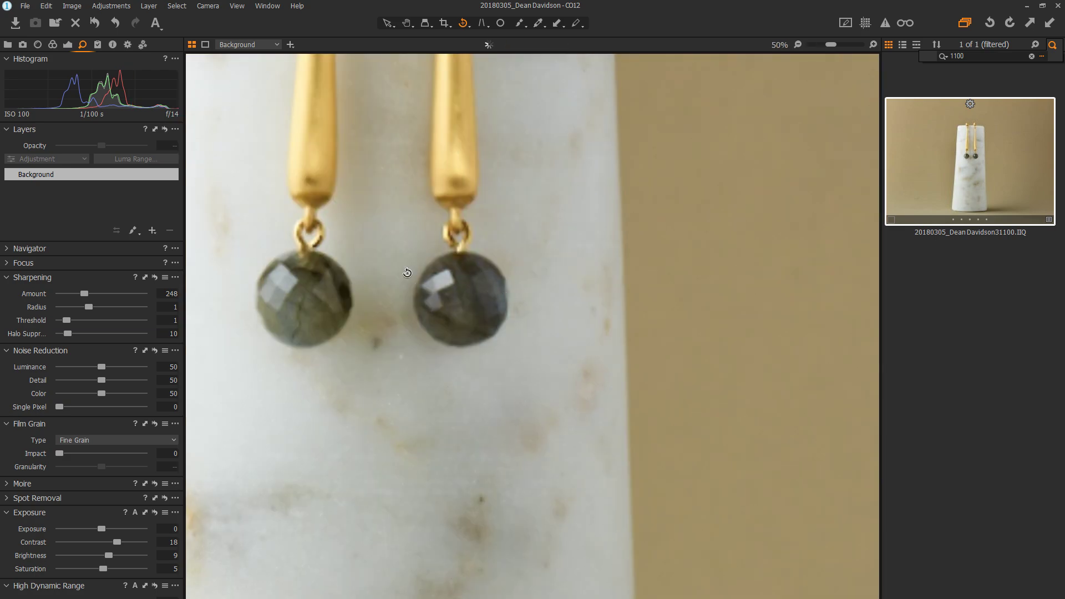
{"action": "scroll", "coordinate": [407, 272], "scroll_direction": "down", "scroll_amount": 3}
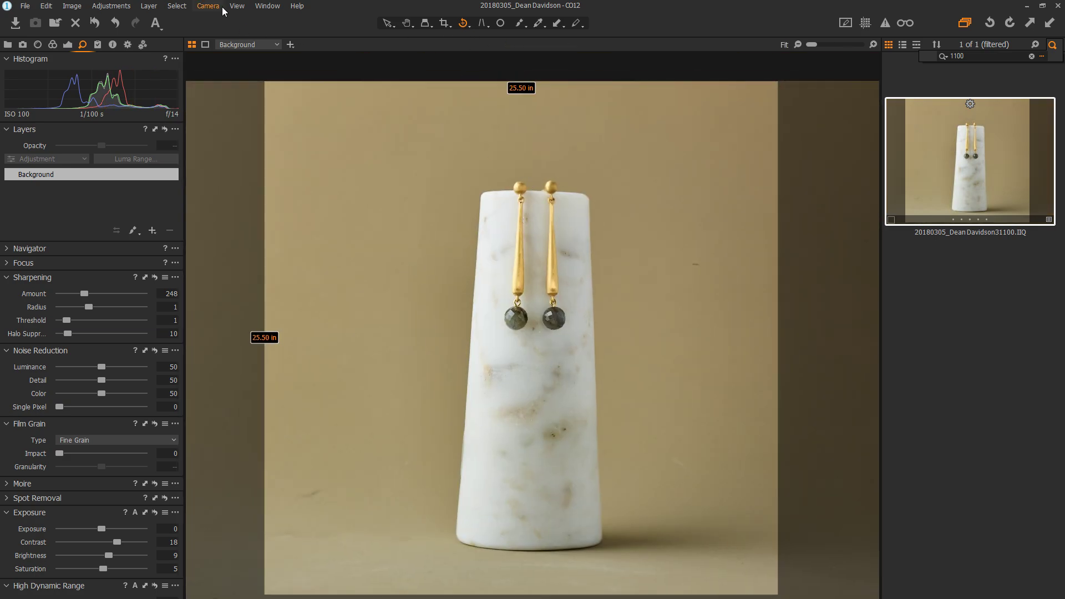
Step: Show guide lines over the earrings photo with Ctrl+G, then bring up Preferences
{"action": "left_click", "coordinate": [237, 6]}
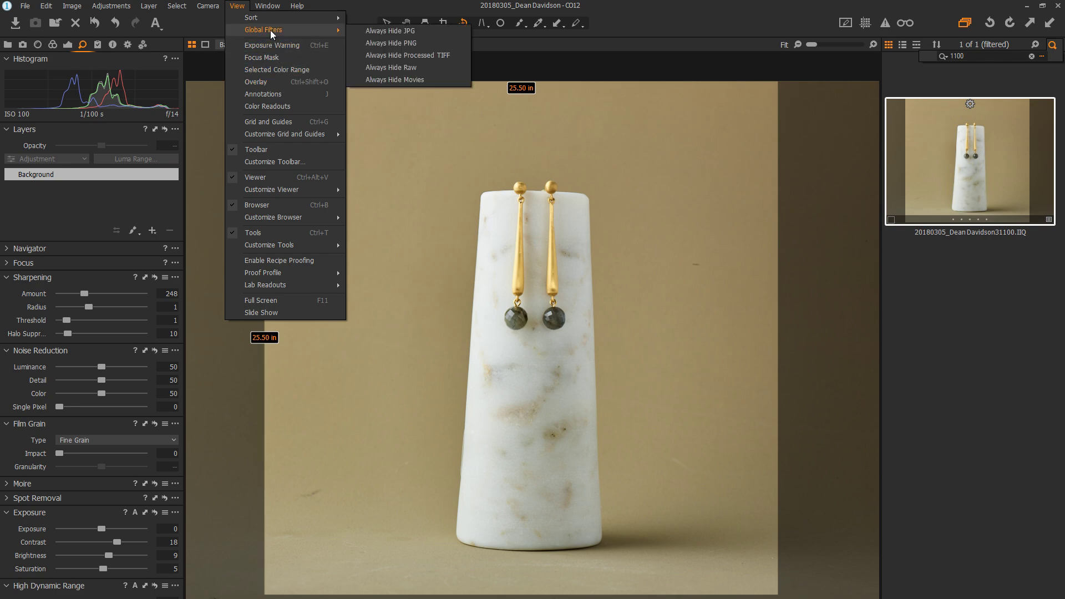
{"action": "left_click", "coordinate": [250, 8]}
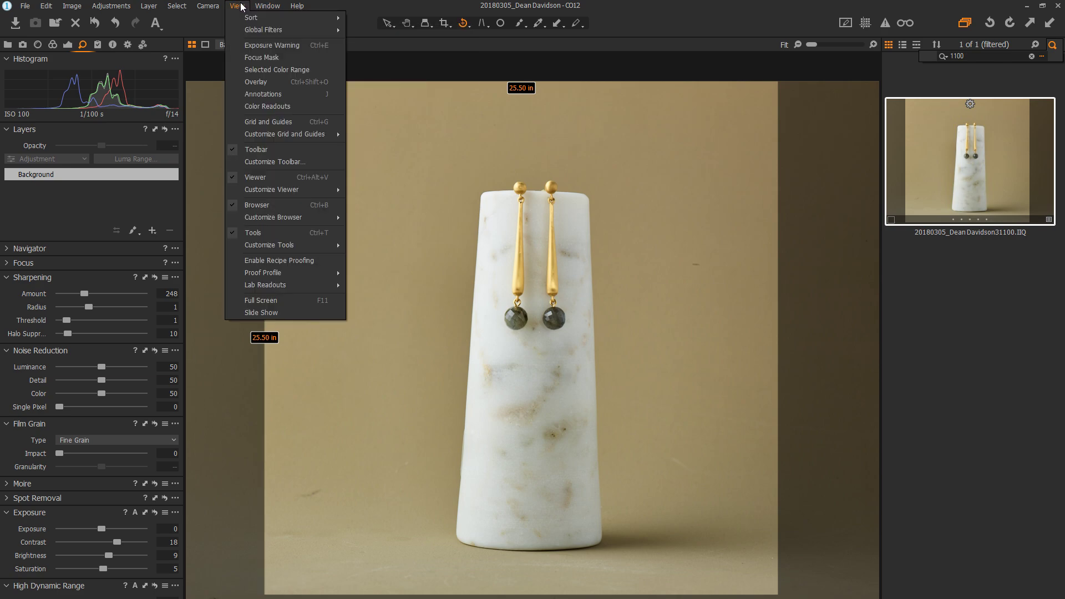
{"action": "key", "text": "ctrl+g"}
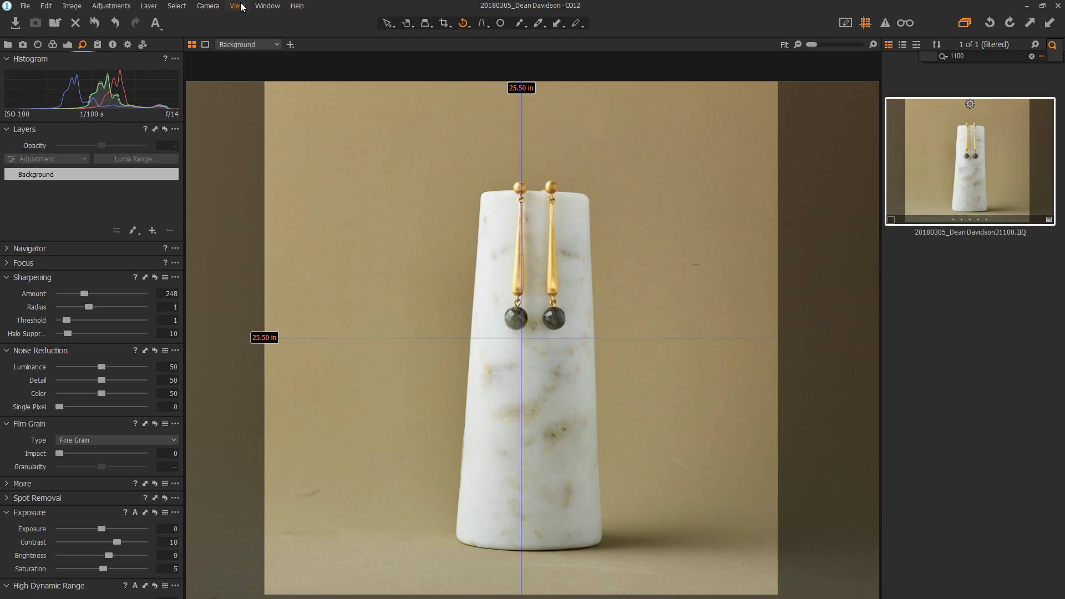
{"action": "left_click", "coordinate": [44, 7]}
{"action": "left_click", "coordinate": [66, 73]}
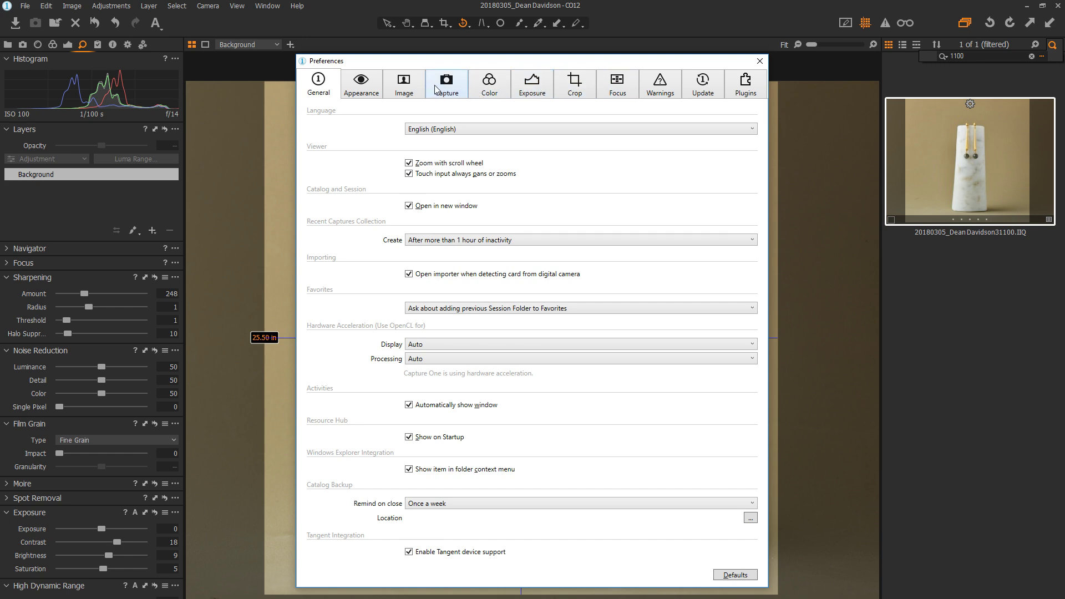
Step: Set the crop grid to 12 × 12 divisions in blue, shown during drag only
{"action": "left_click", "coordinate": [580, 84]}
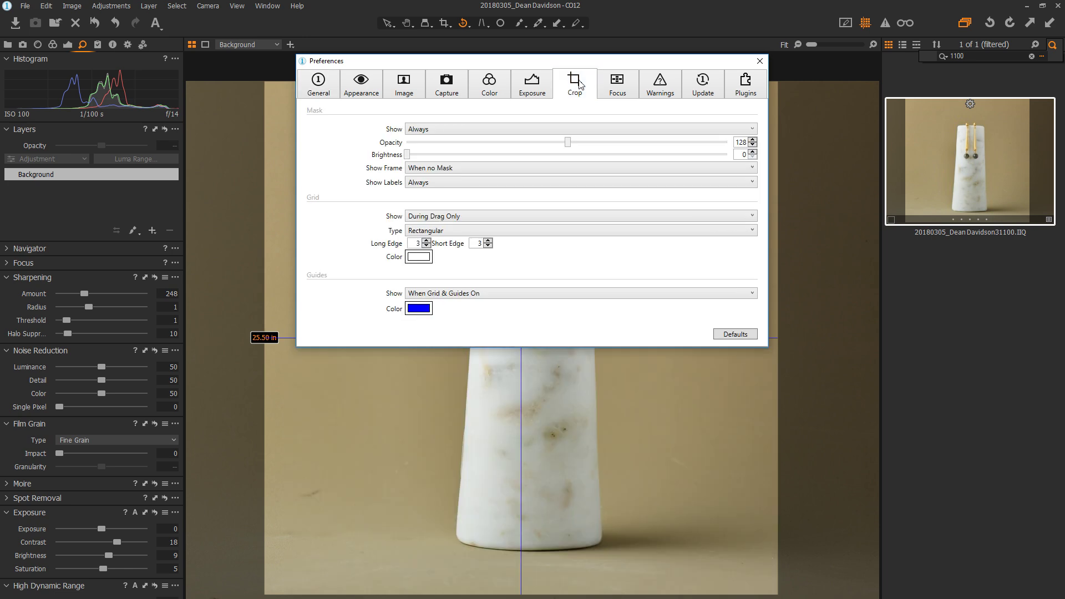
{"action": "double_click", "coordinate": [414, 243]}
{"action": "type", "text": "12"}
{"action": "double_click", "coordinate": [478, 243]}
{"action": "type", "text": "12"}
{"action": "left_click", "coordinate": [421, 258]}
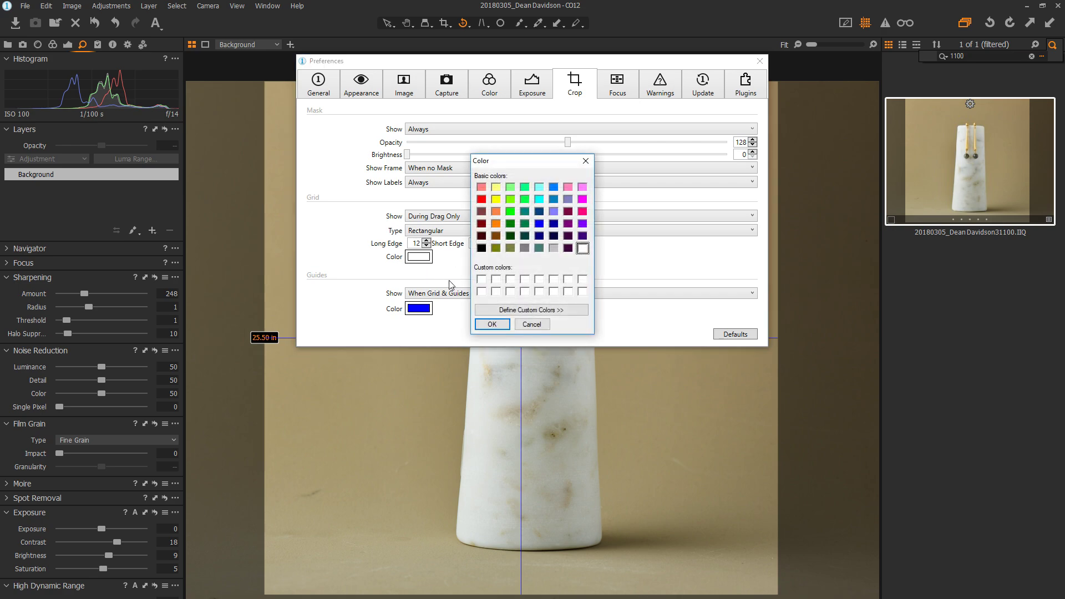
{"action": "left_click", "coordinate": [538, 223]}
{"action": "left_click", "coordinate": [499, 324]}
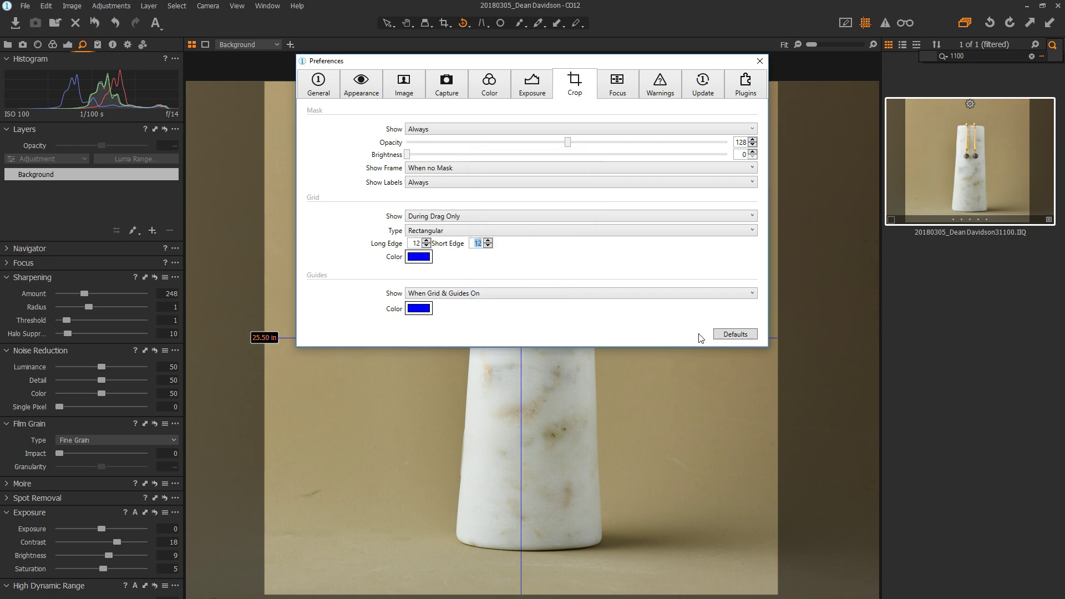
{"action": "left_click", "coordinate": [457, 217]}
{"action": "left_click", "coordinate": [492, 176]}
Step: Browse the Appearance, Image, Capture, Color, Focus Mask, Warnings and Update tabs, then close Preferences
{"action": "left_click", "coordinate": [364, 88]}
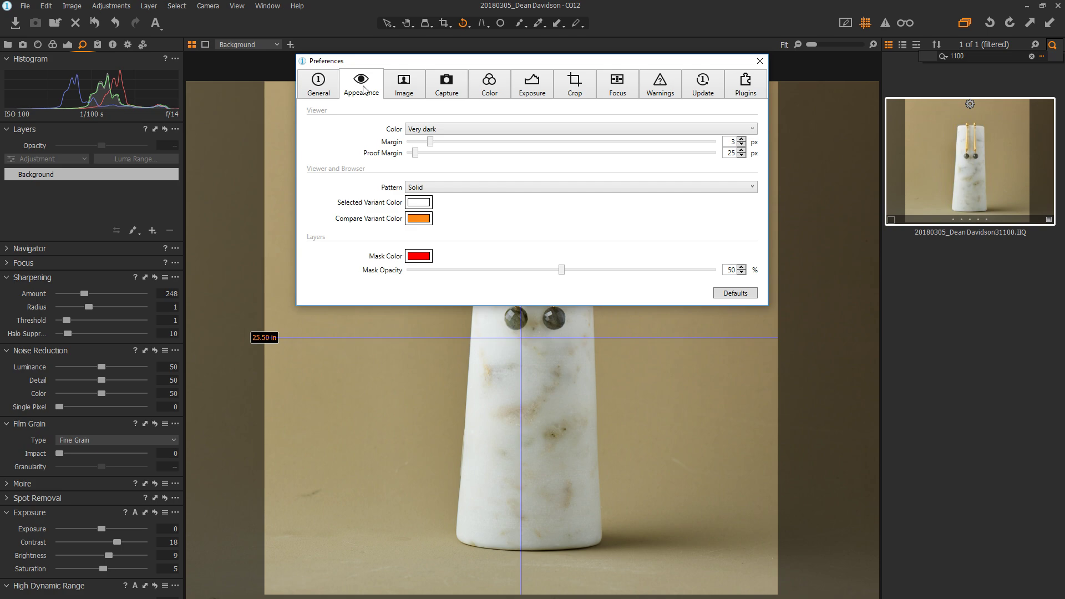
{"action": "left_click", "coordinate": [401, 86]}
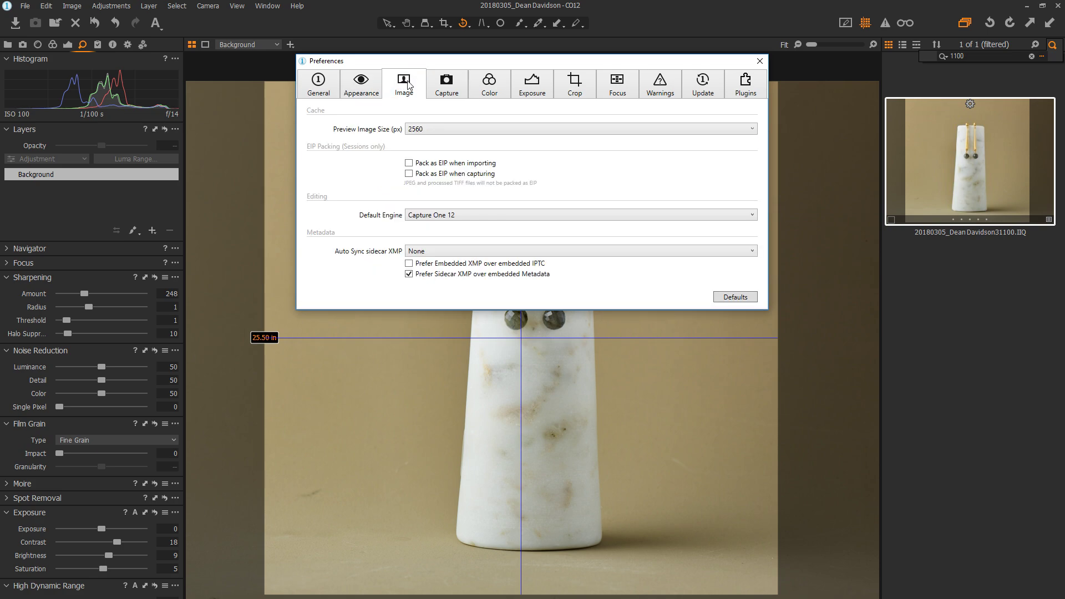
{"action": "left_click", "coordinate": [457, 84]}
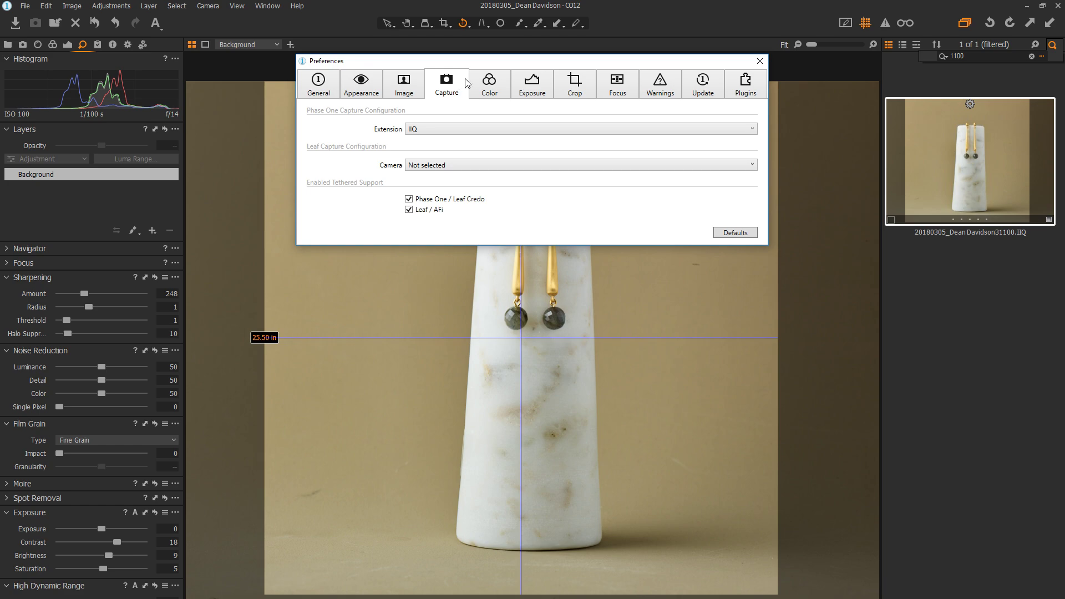
{"action": "left_click", "coordinate": [494, 84]}
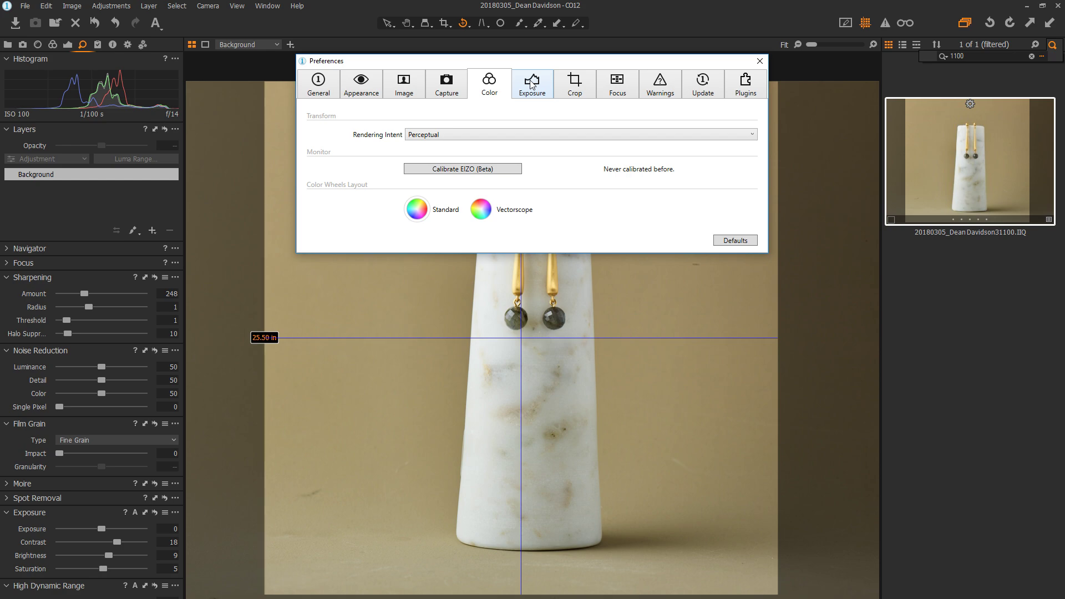
{"action": "left_click", "coordinate": [608, 83]}
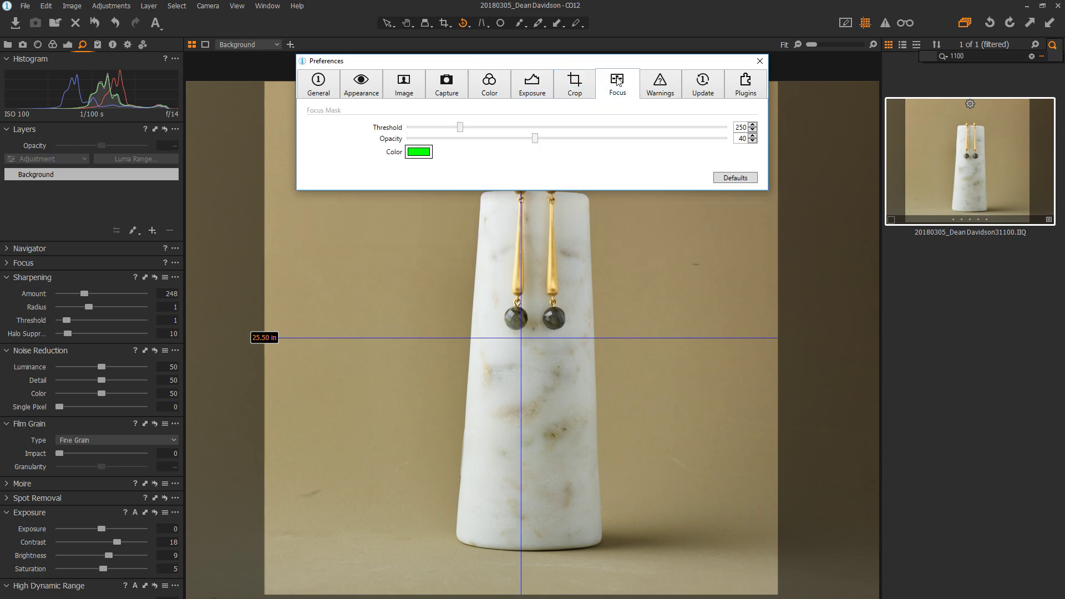
{"action": "left_click", "coordinate": [667, 83]}
{"action": "left_click", "coordinate": [710, 85]}
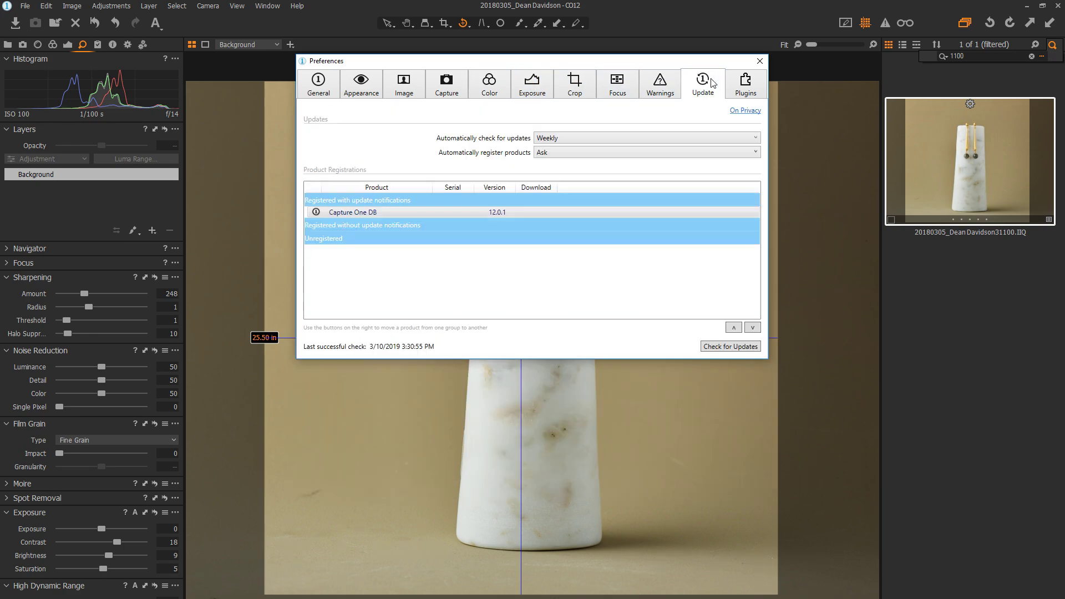
{"action": "left_click", "coordinate": [377, 94]}
{"action": "left_click", "coordinate": [324, 94]}
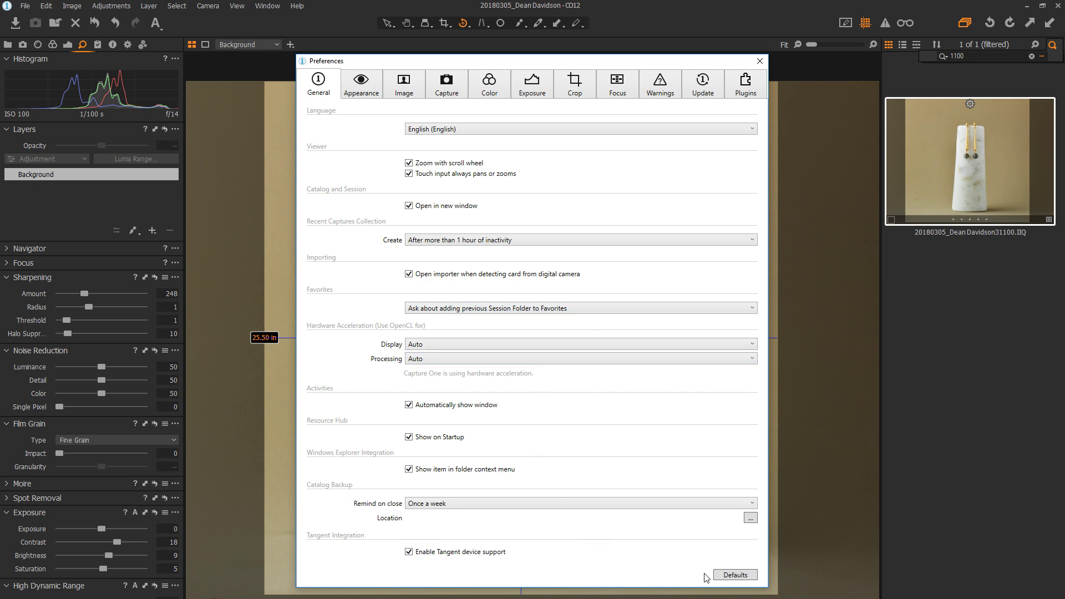
{"action": "left_click", "coordinate": [759, 61]}
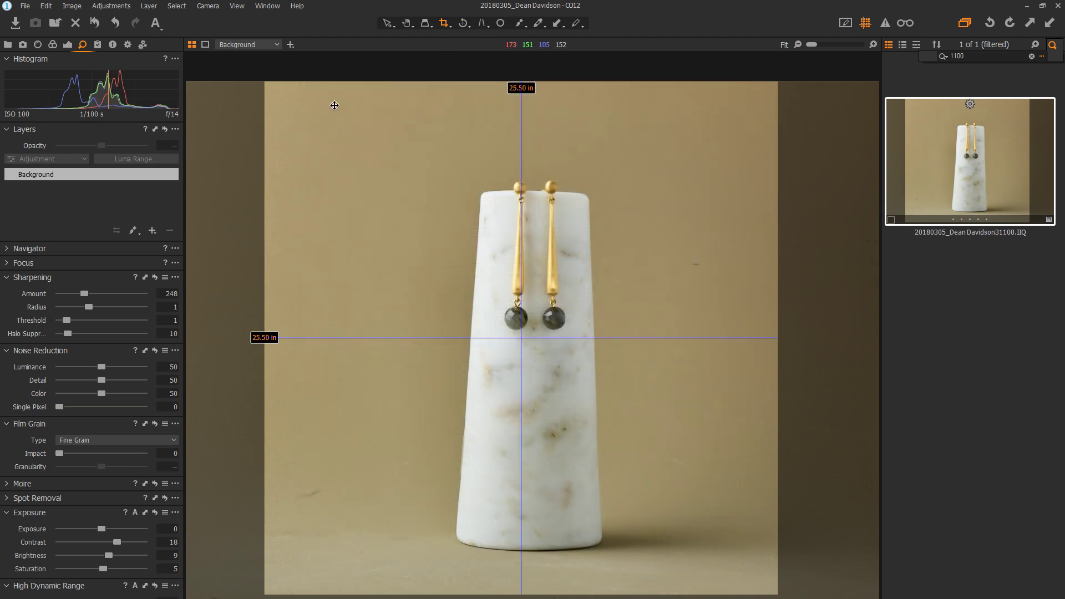
Step: Rotate the earrings to -1.18° and shift the 25.16 in square crop slightly right
{"action": "left_click_drag", "start_coordinate": [265, 83], "coordinate": [267, 86]}
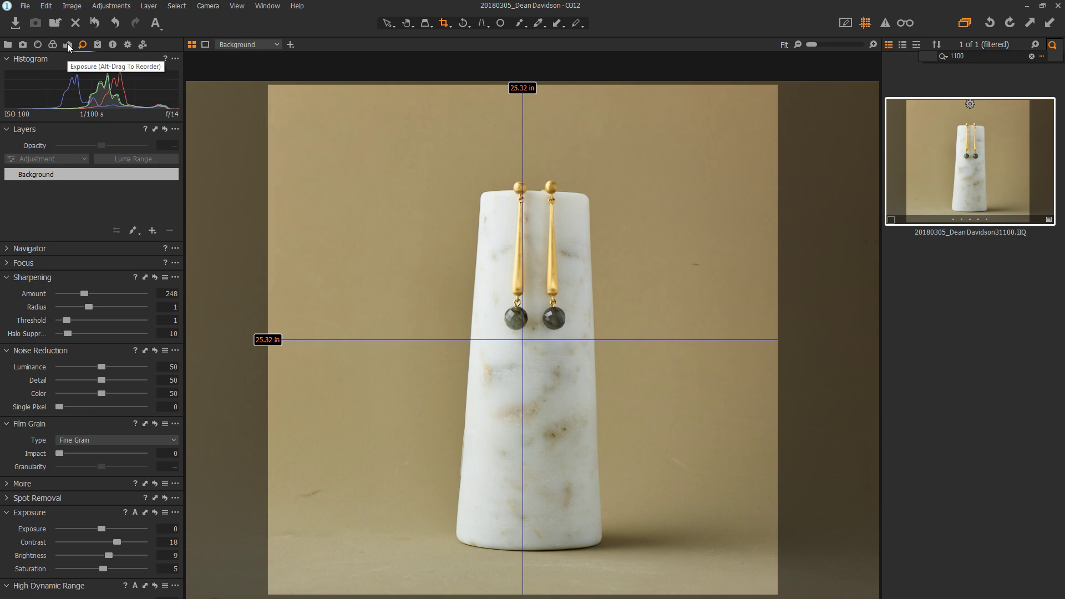
{"action": "left_click", "coordinate": [38, 45]}
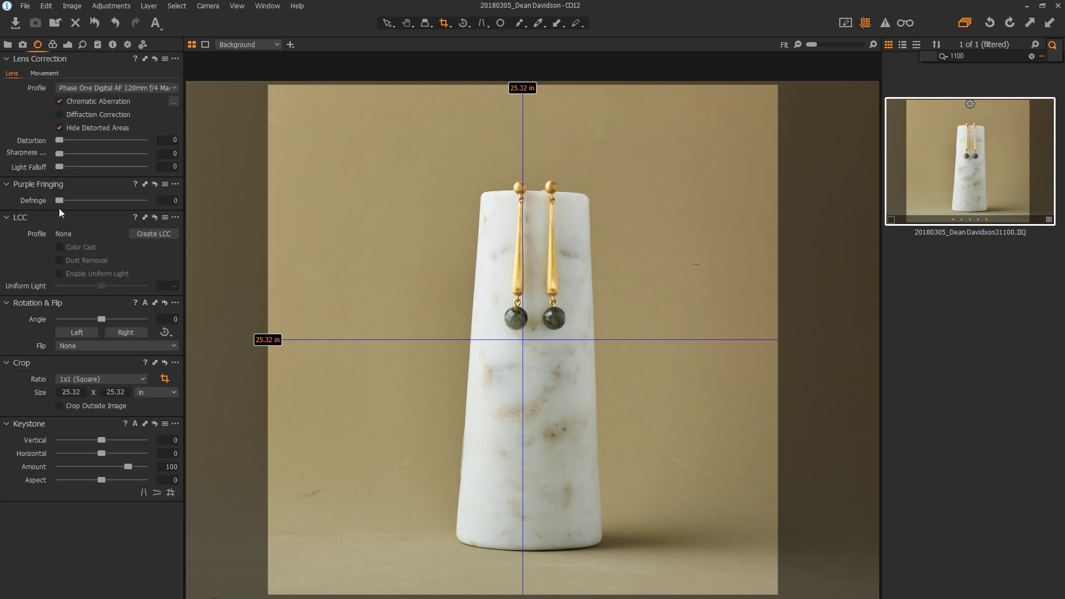
{"action": "left_click_drag", "start_coordinate": [102, 318], "coordinate": [101, 319]}
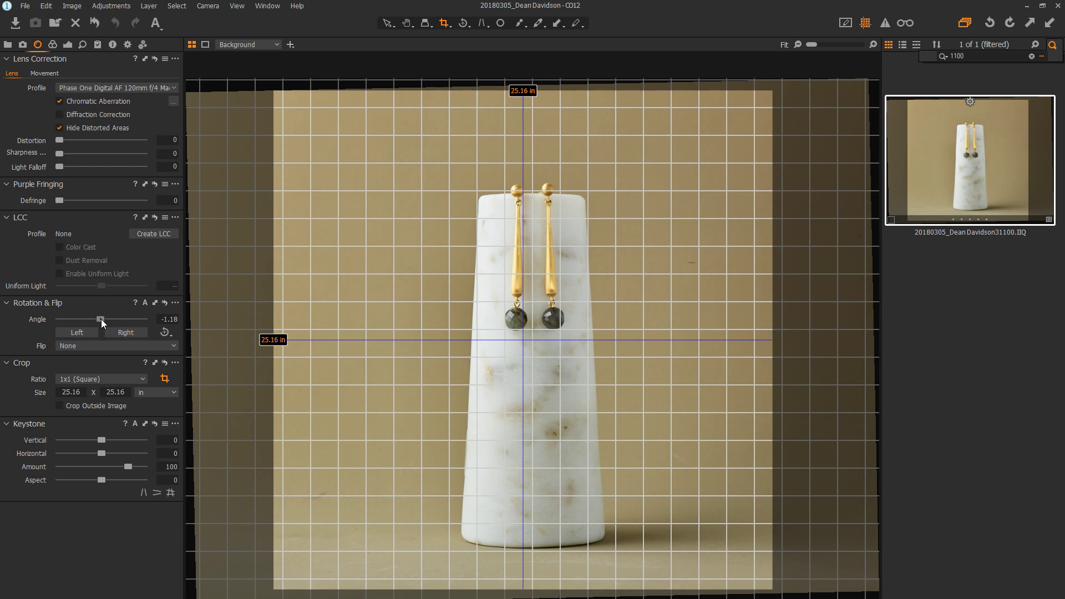
{"action": "left_click_drag", "start_coordinate": [101, 319], "coordinate": [99, 319]}
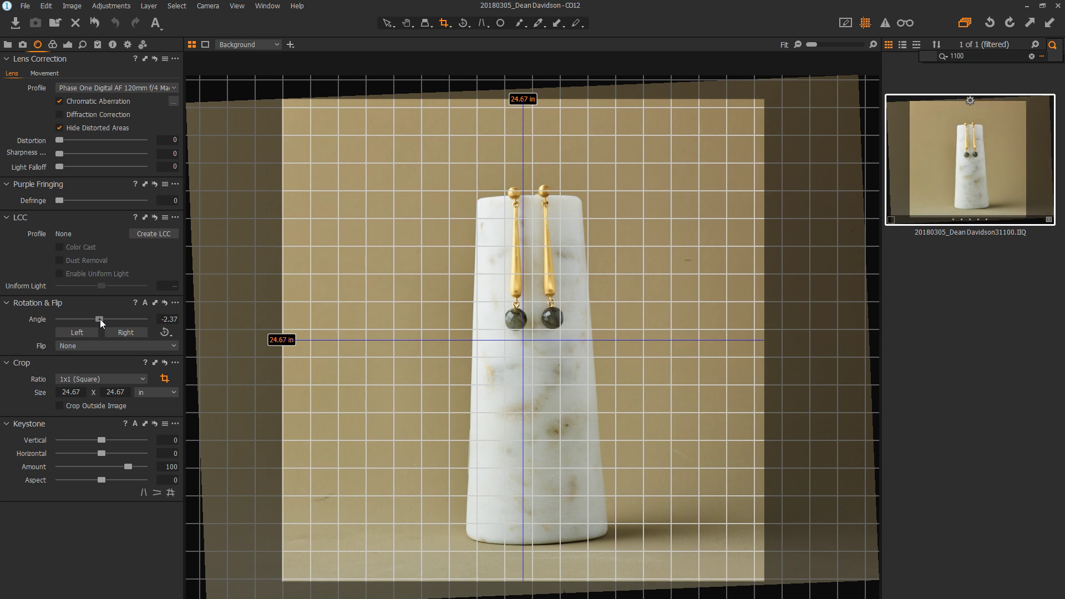
{"action": "left_click_drag", "start_coordinate": [100, 318], "coordinate": [101, 319]}
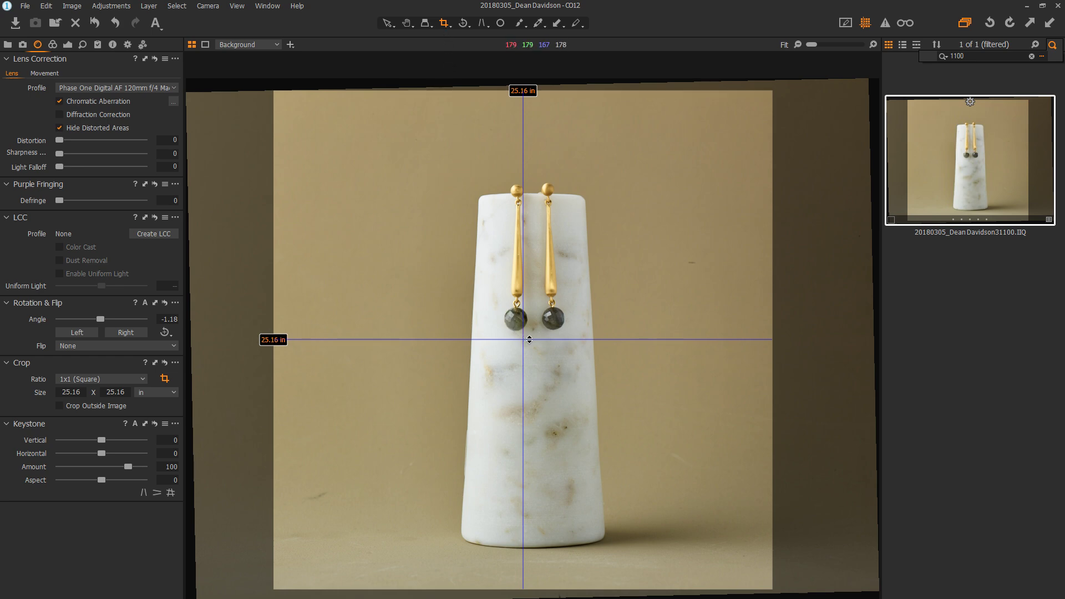
{"action": "left_click_drag", "start_coordinate": [537, 316], "coordinate": [548, 316]}
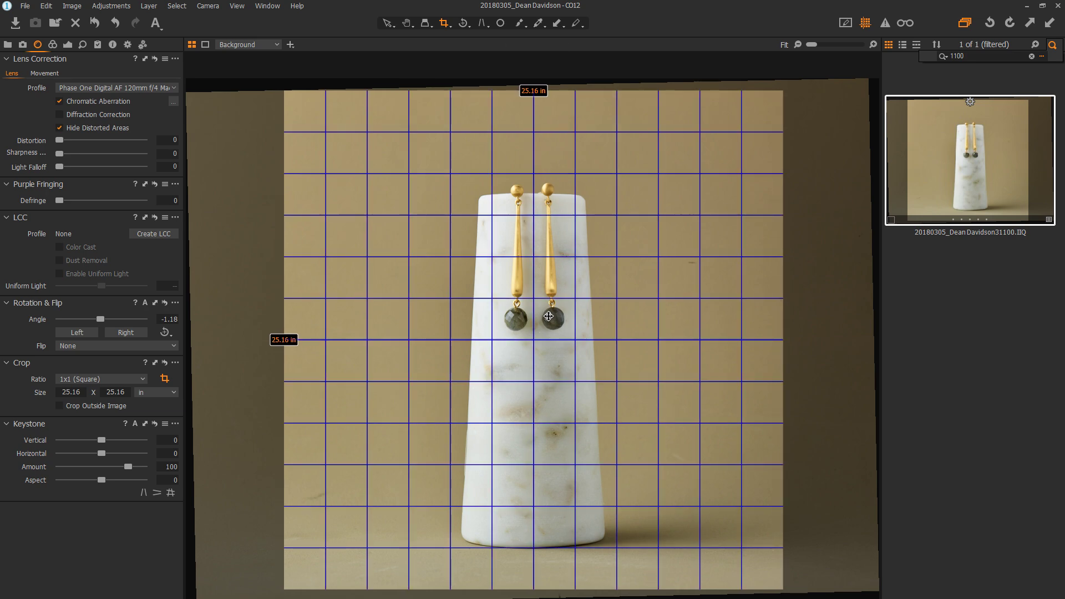
{"action": "left_click", "coordinate": [127, 44]}
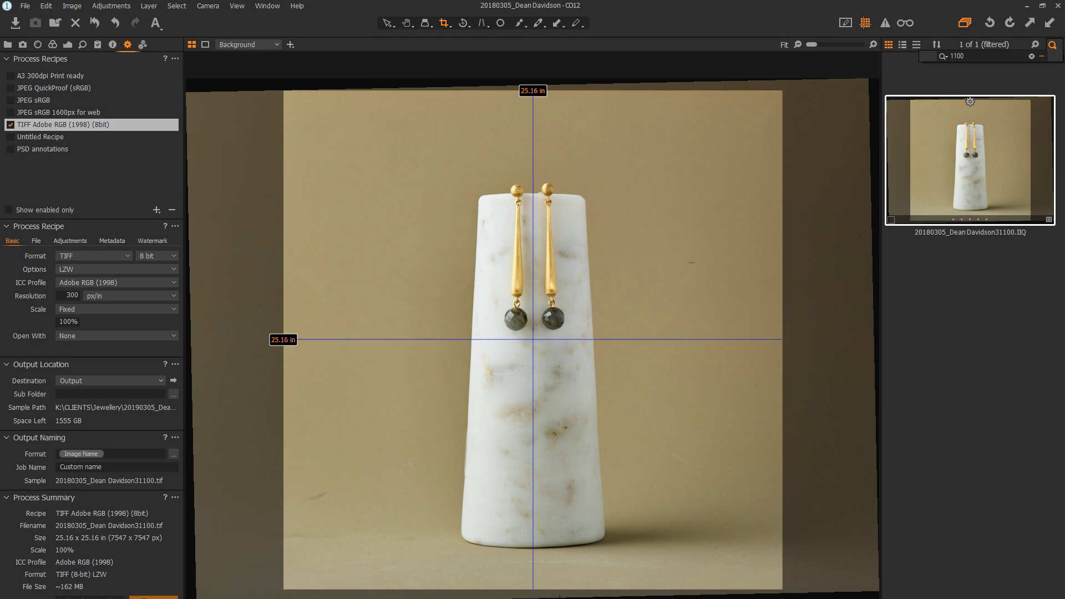
Step: Process the earrings photo to TIFF, then find image 1031 and enlarge its crop to 25.61 in
{"action": "left_click", "coordinate": [153, 598]}
{"action": "double_click", "coordinate": [957, 56]}
{"action": "type", "text": "1031"}
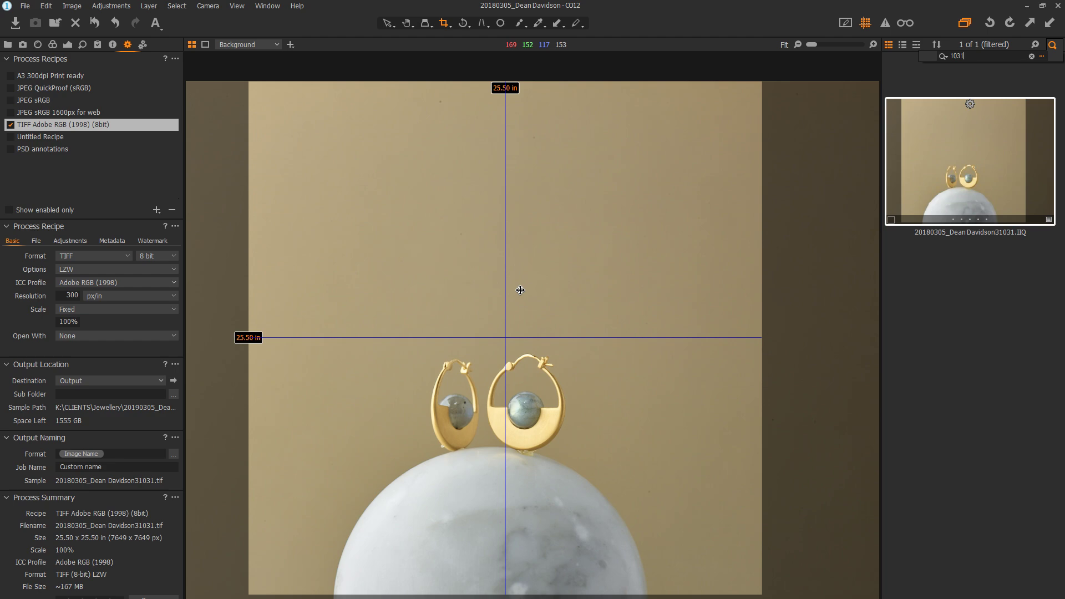
{"action": "left_click_drag", "start_coordinate": [518, 290], "coordinate": [518, 292]}
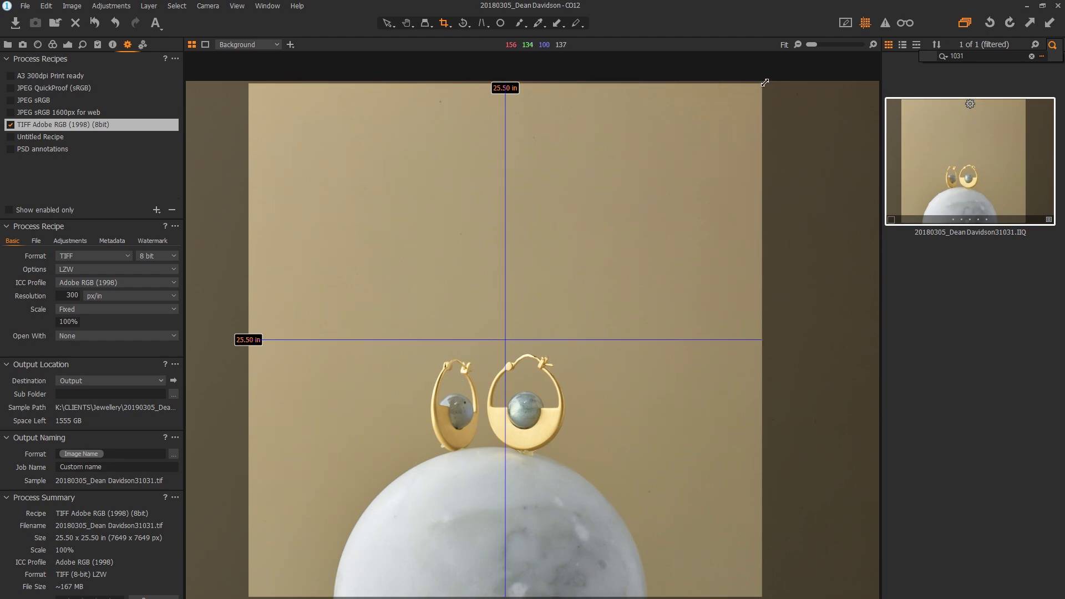
{"action": "left_click_drag", "start_coordinate": [762, 84], "coordinate": [765, 81]}
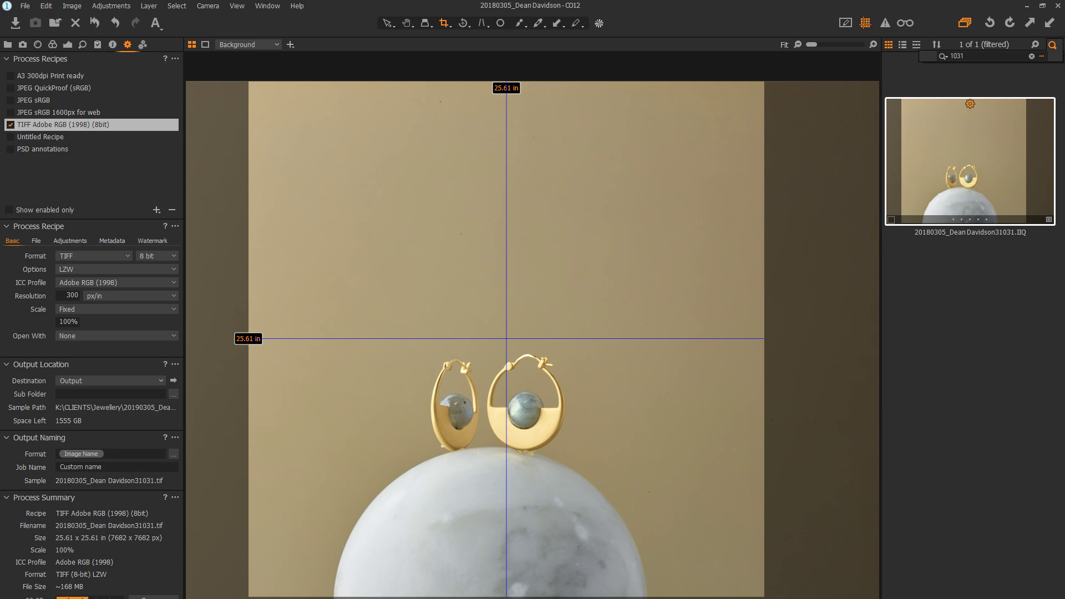
Step: On image 1106, nudge the square crop right and level it along the marble's top edge
{"action": "double_click", "coordinate": [960, 55]}
{"action": "type", "text": "1106"}
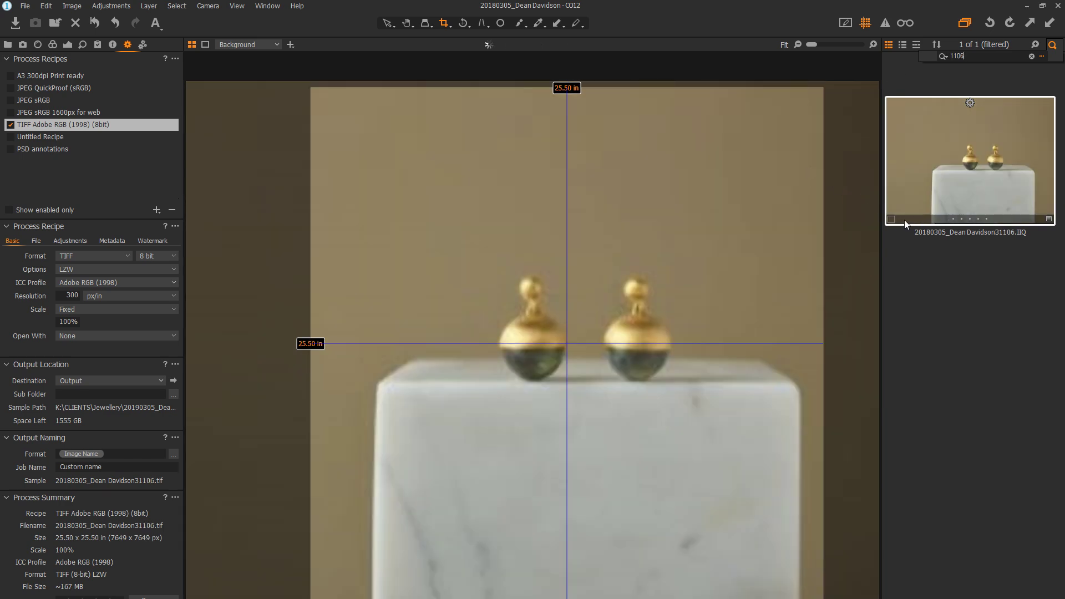
{"action": "left_click_drag", "start_coordinate": [706, 282], "coordinate": [715, 281]}
{"action": "left_click", "coordinate": [463, 24]}
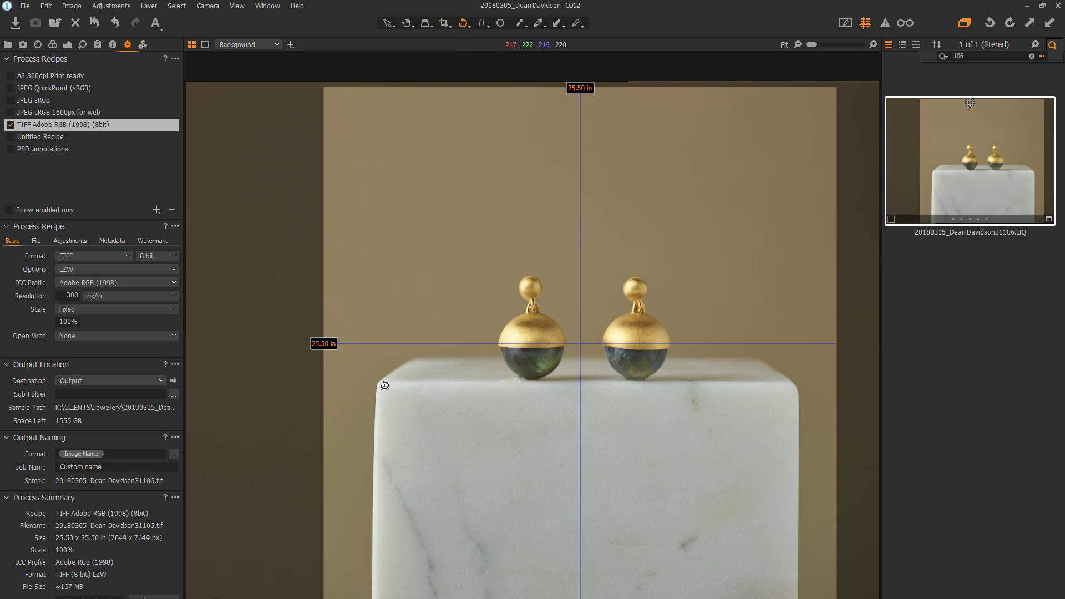
{"action": "left_click_drag", "start_coordinate": [384, 384], "coordinate": [780, 383]}
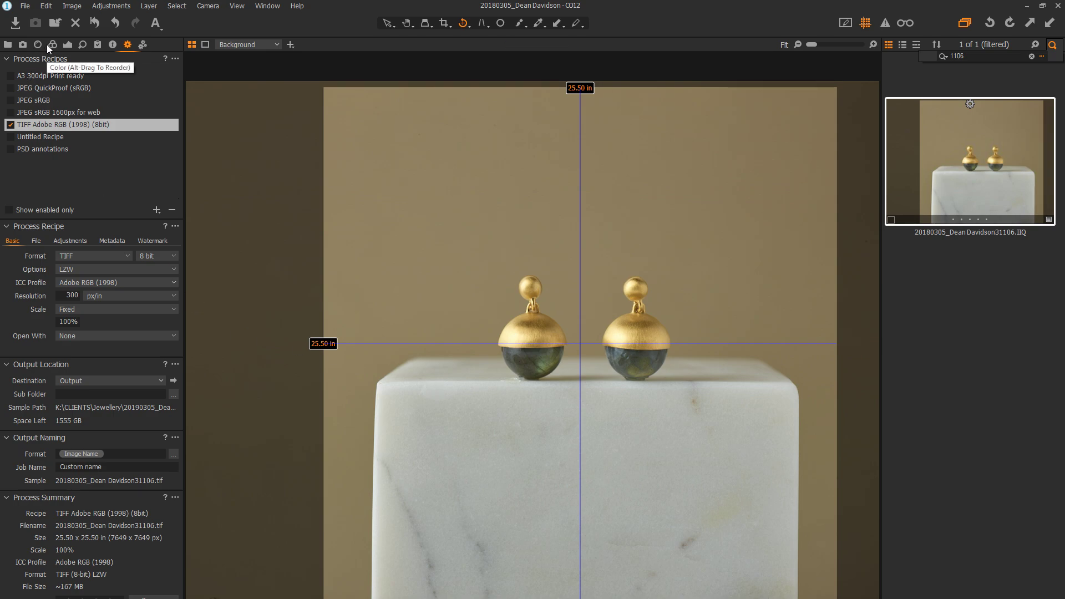
Step: Apply a four-point keystone correction pinned to the marble block's corners
{"action": "left_click", "coordinate": [480, 22]}
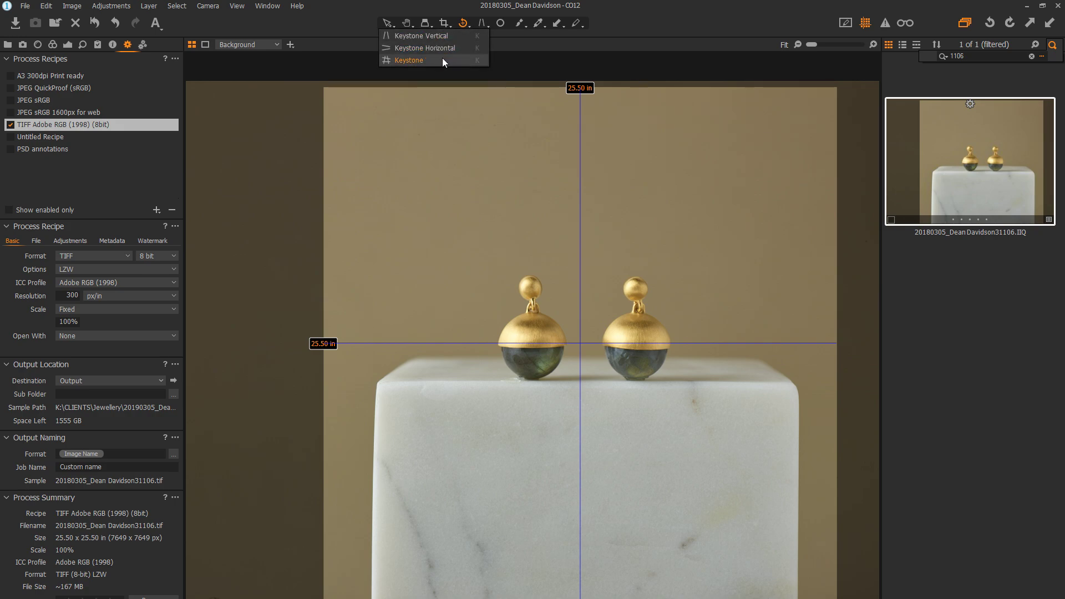
{"action": "left_click", "coordinate": [441, 59]}
{"action": "left_click_drag", "start_coordinate": [325, 187], "coordinate": [379, 383]}
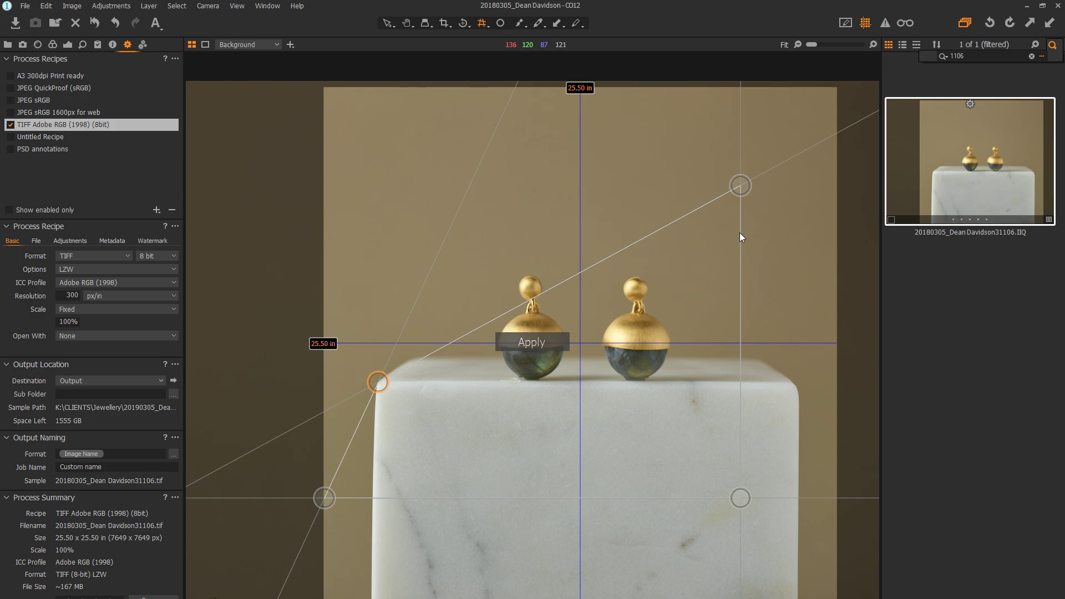
{"action": "mouse_move", "coordinate": [739, 189]}
{"action": "left_mouse_down"}
{"action": "mouse_move", "coordinate": [793, 311]}
{"action": "mouse_move", "coordinate": [796, 385]}
{"action": "left_mouse_up"}
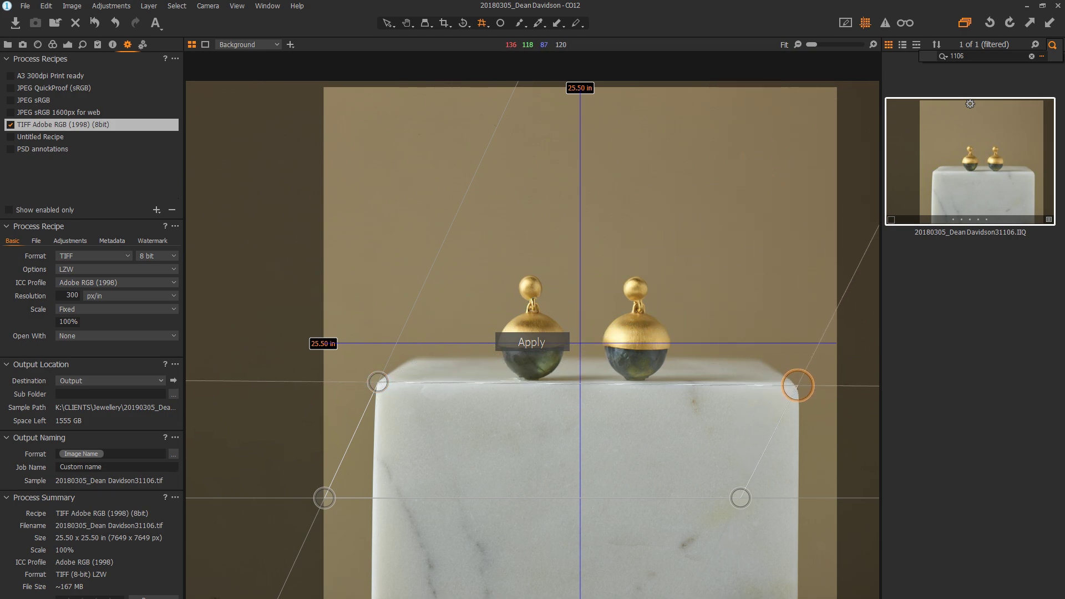
{"action": "left_click_drag", "start_coordinate": [742, 501], "coordinate": [797, 597]}
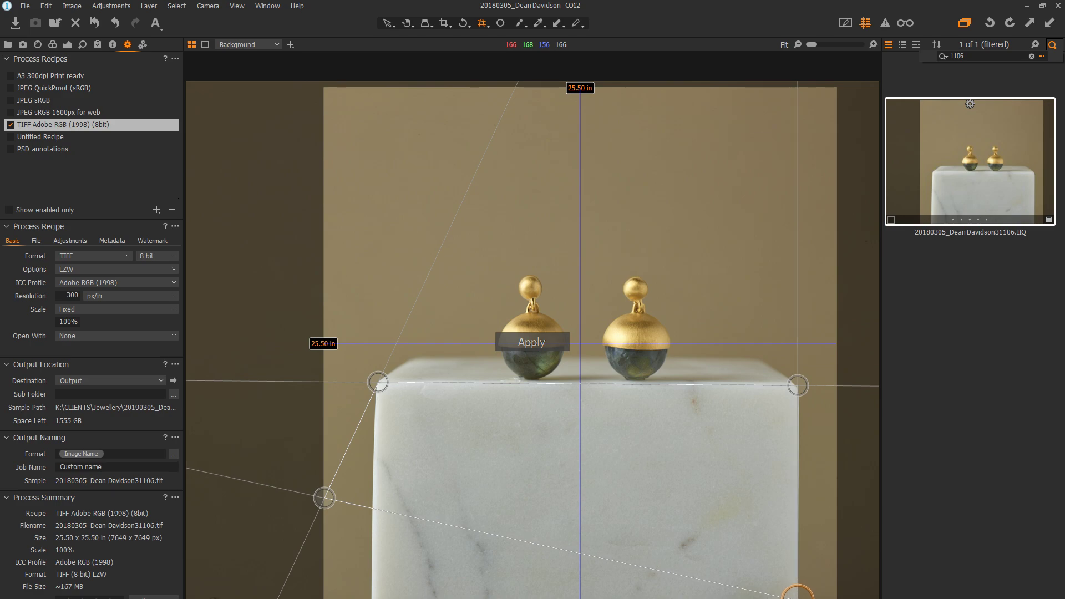
{"action": "left_click_drag", "start_coordinate": [324, 498], "coordinate": [370, 598]}
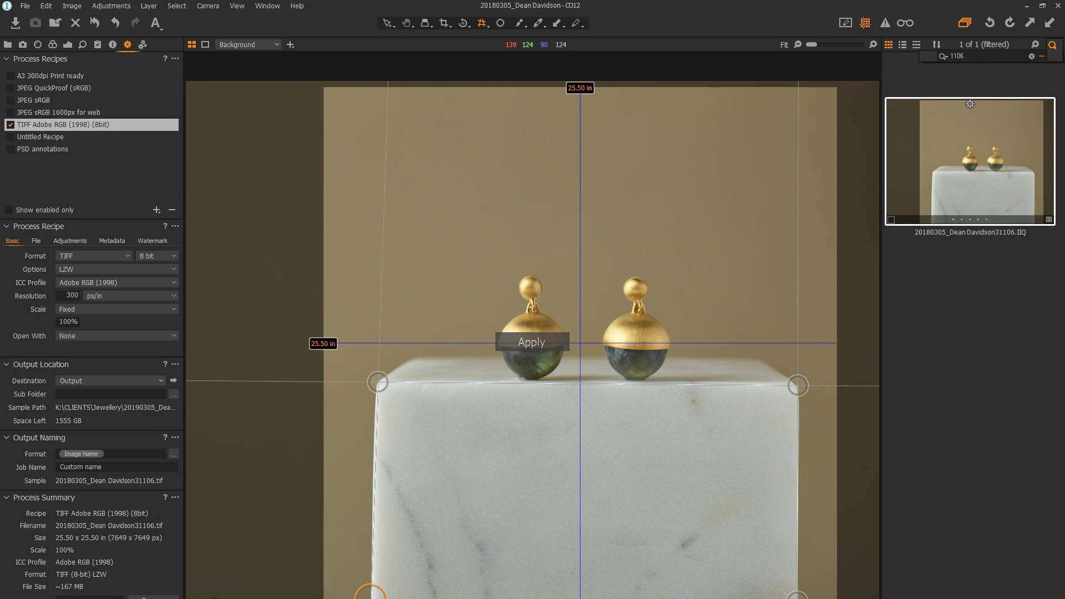
{"action": "left_click_drag", "start_coordinate": [378, 383], "coordinate": [379, 384]}
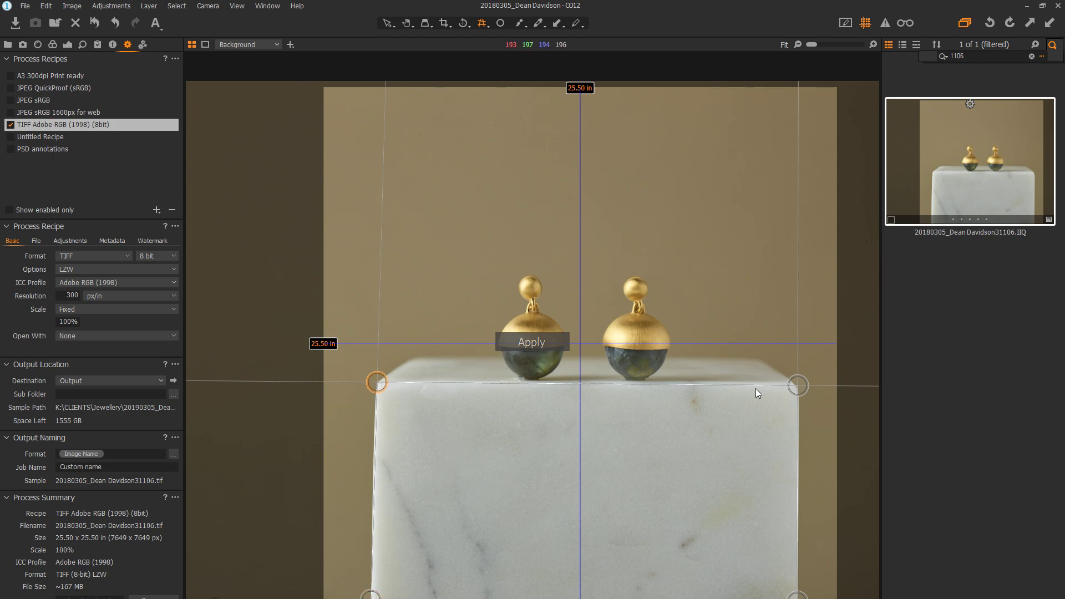
{"action": "left_click_drag", "start_coordinate": [797, 380], "coordinate": [799, 382]}
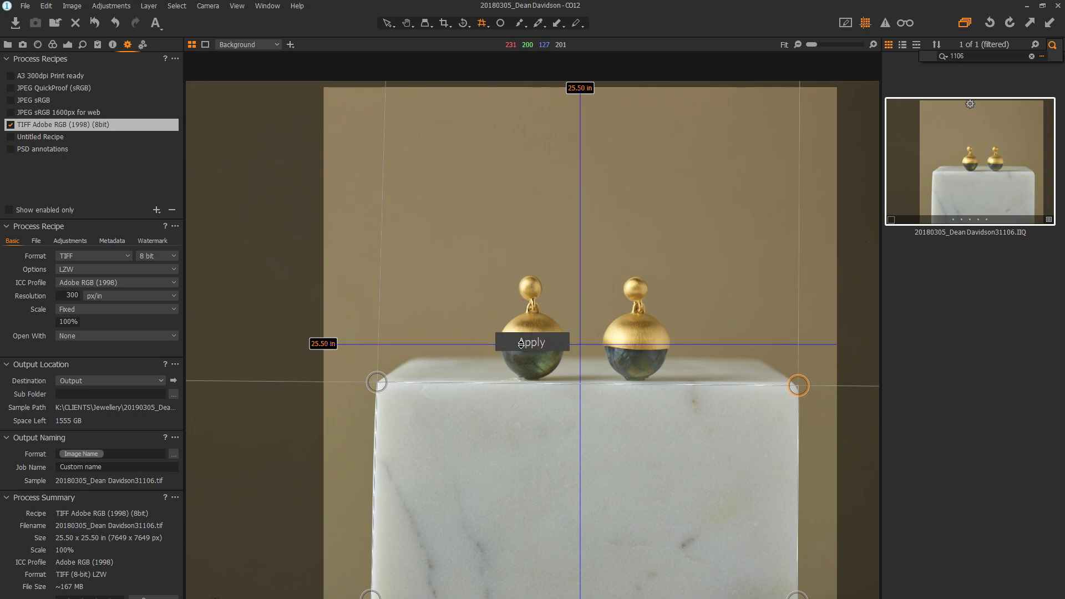
{"action": "left_click", "coordinate": [517, 348]}
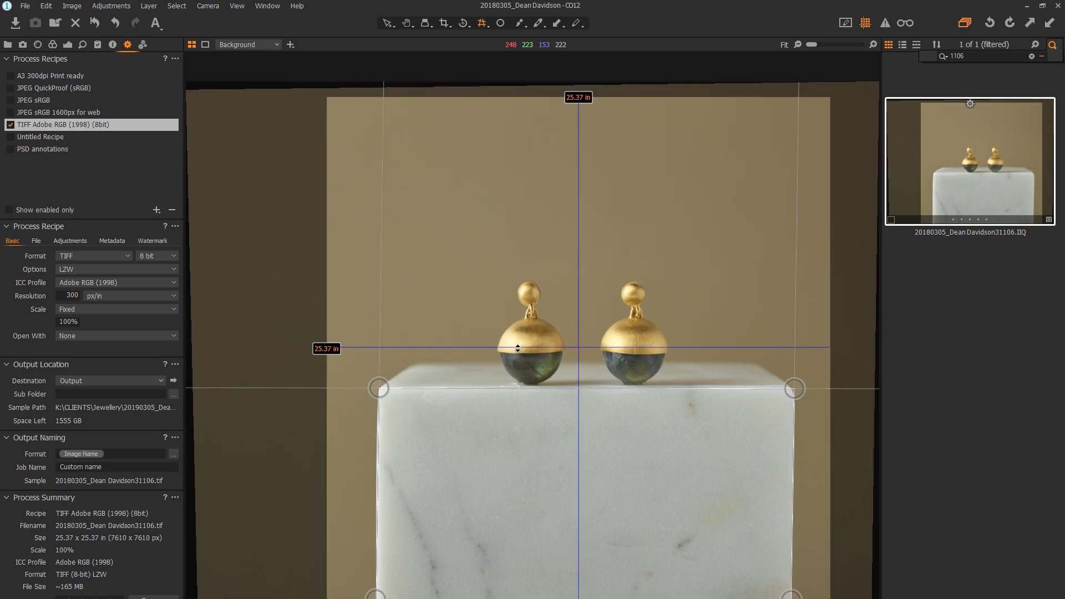
Step: Refine the top keystone points and reapply the correction
{"action": "left_click", "coordinate": [789, 385]}
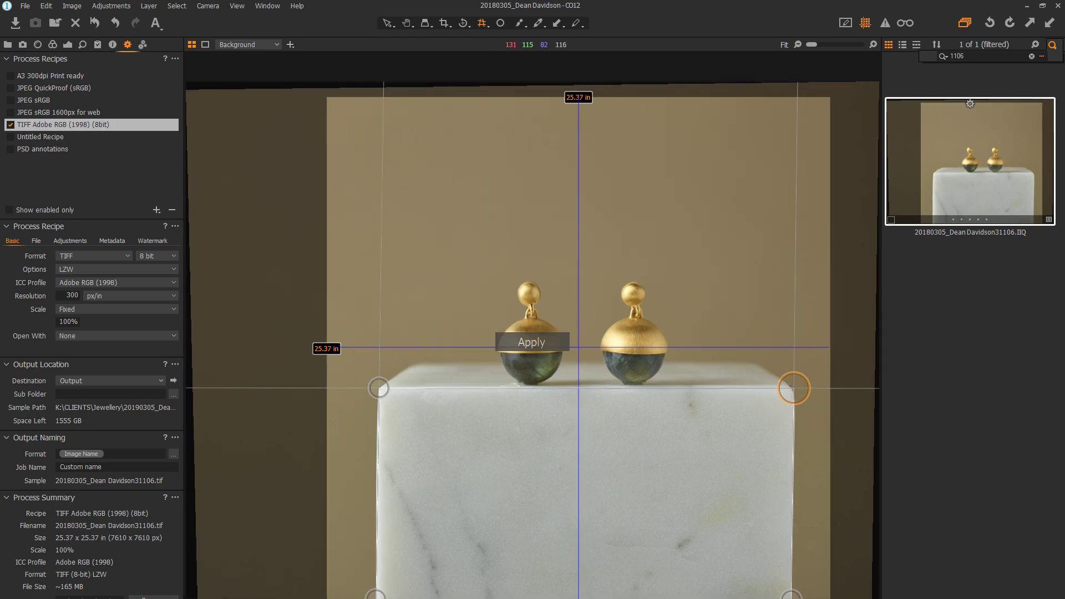
{"action": "left_click", "coordinate": [555, 344]}
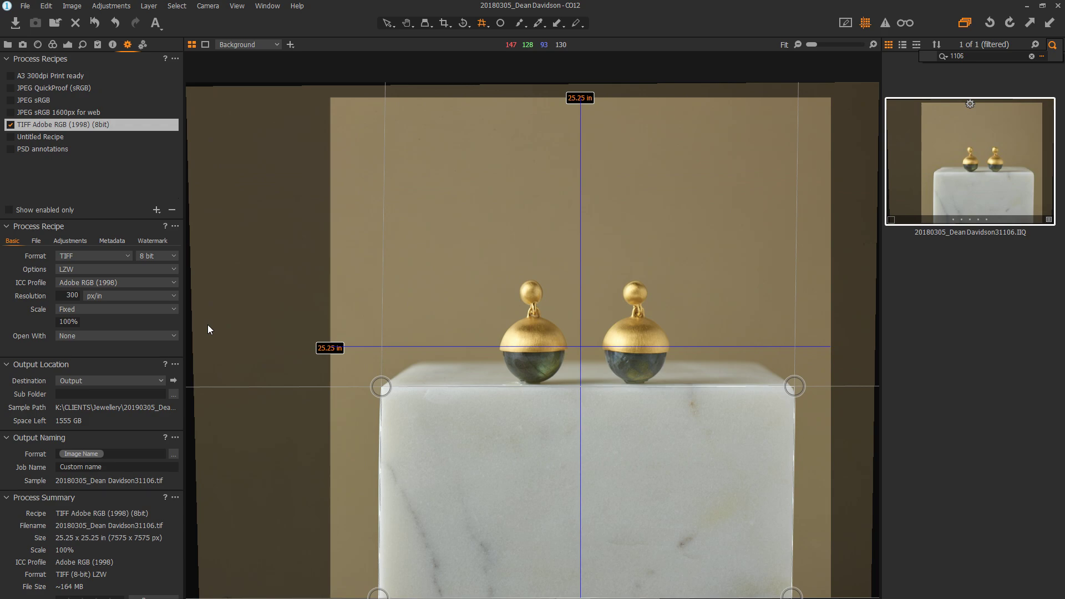
{"action": "left_click", "coordinate": [381, 386]}
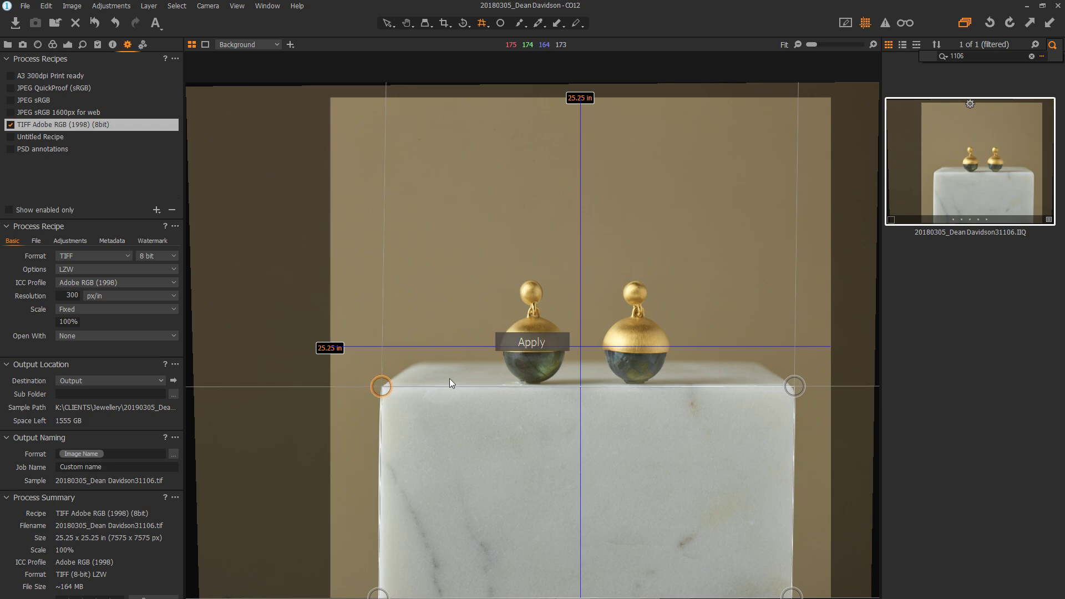
{"action": "left_click", "coordinate": [793, 387]}
{"action": "left_click_drag", "start_coordinate": [793, 387], "coordinate": [794, 388]}
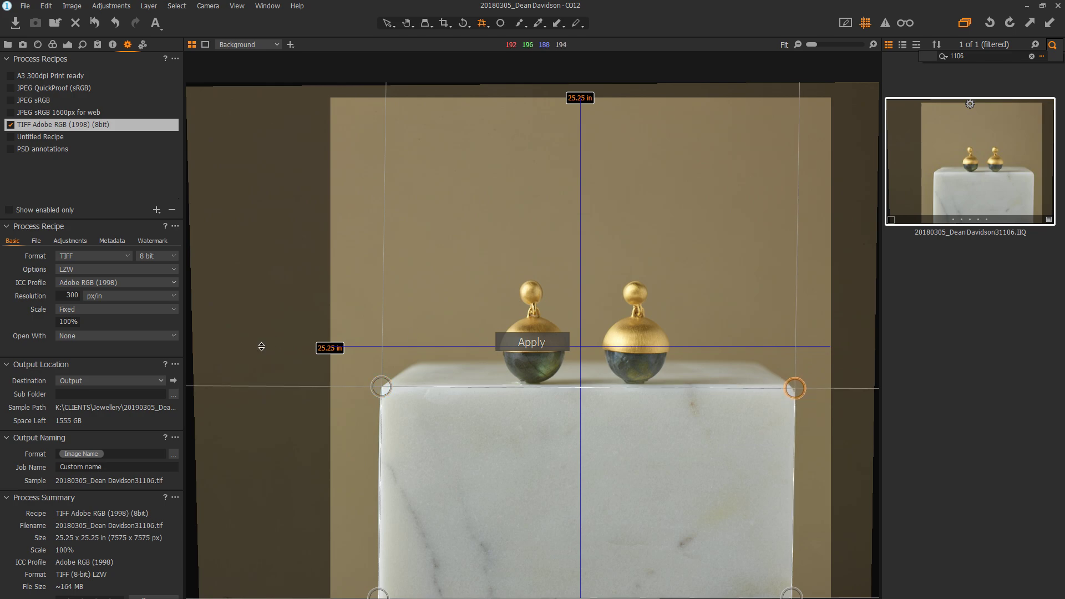
{"action": "left_click_drag", "start_coordinate": [532, 347], "coordinate": [532, 349]}
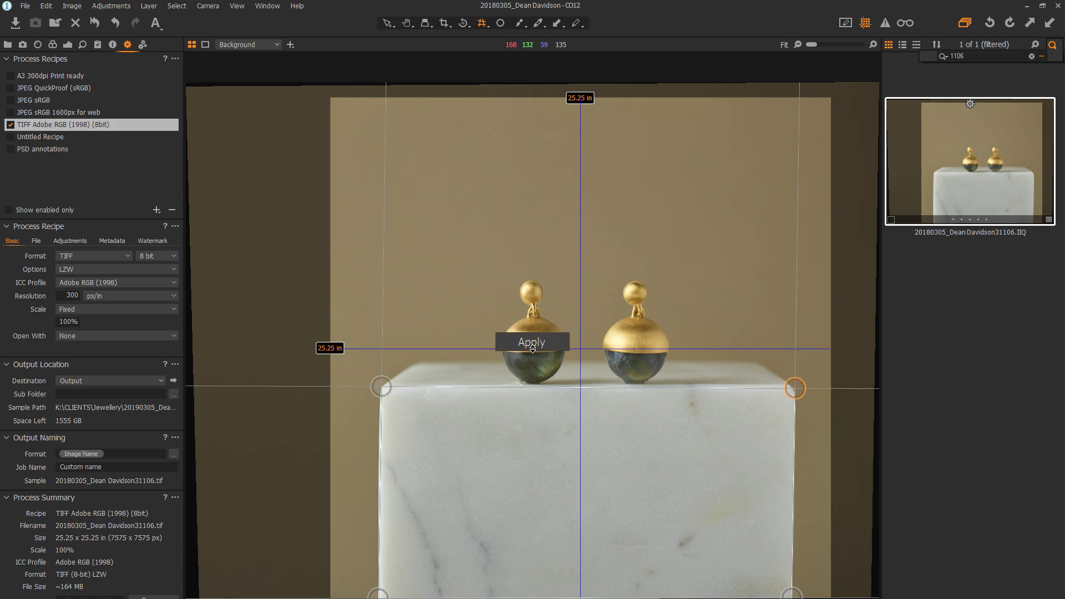
{"action": "left_click", "coordinate": [532, 346]}
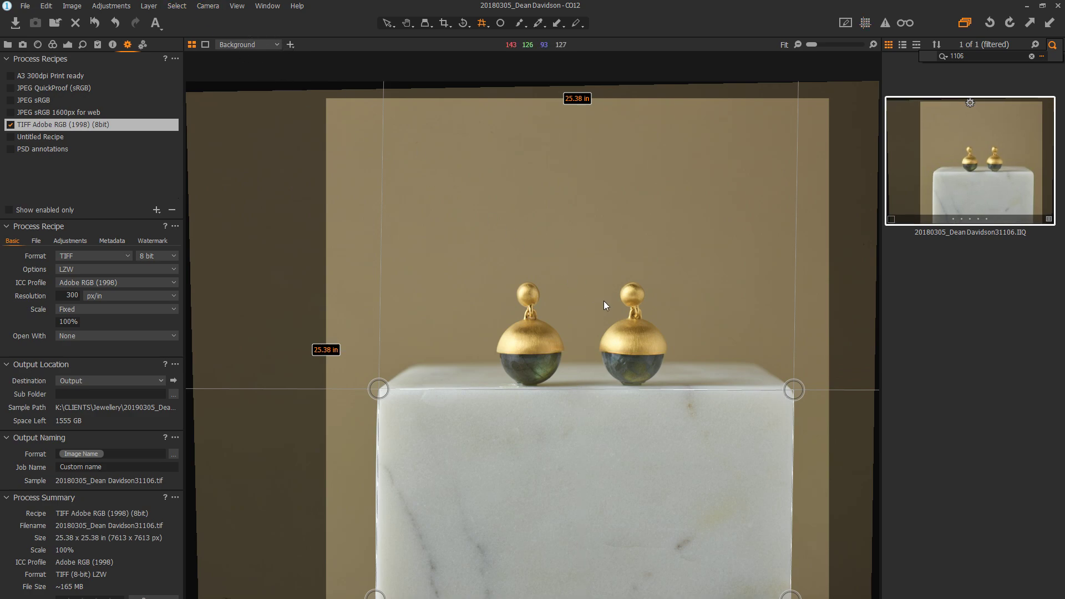
Step: Set Keystone Horizontal to 11.45 in the Lens tab, leaving a 24.47 in square crop
{"action": "left_click", "coordinate": [67, 45]}
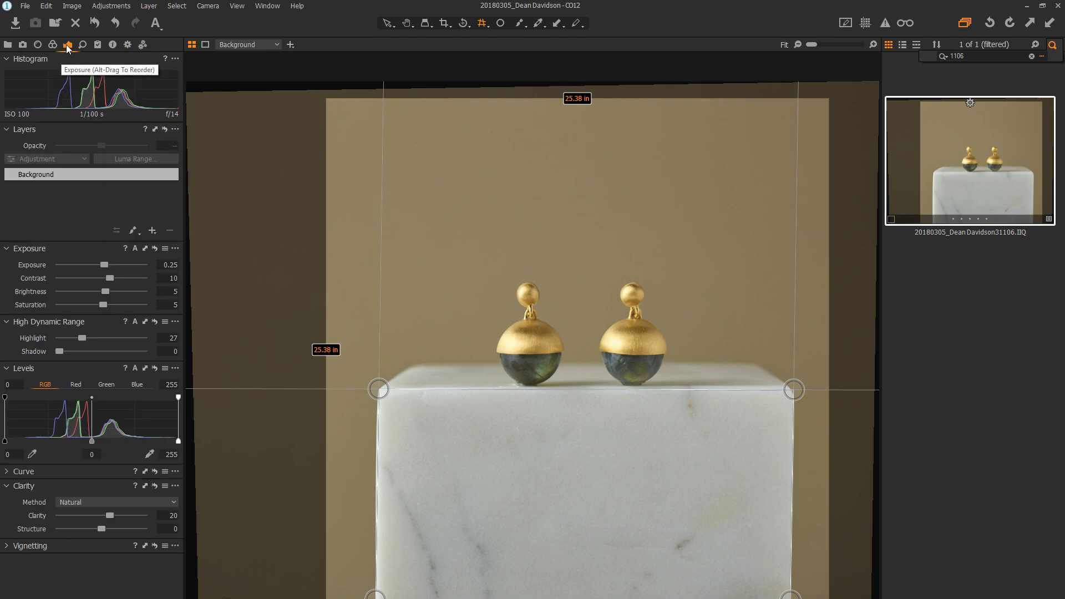
{"action": "left_click", "coordinate": [37, 44]}
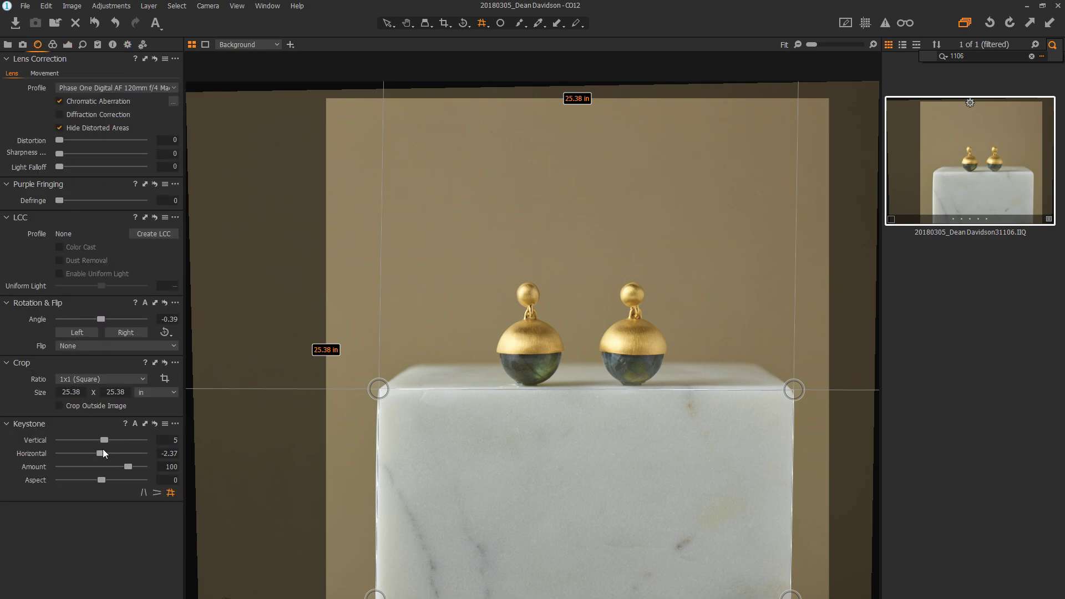
{"action": "left_click_drag", "start_coordinate": [101, 454], "coordinate": [97, 454]}
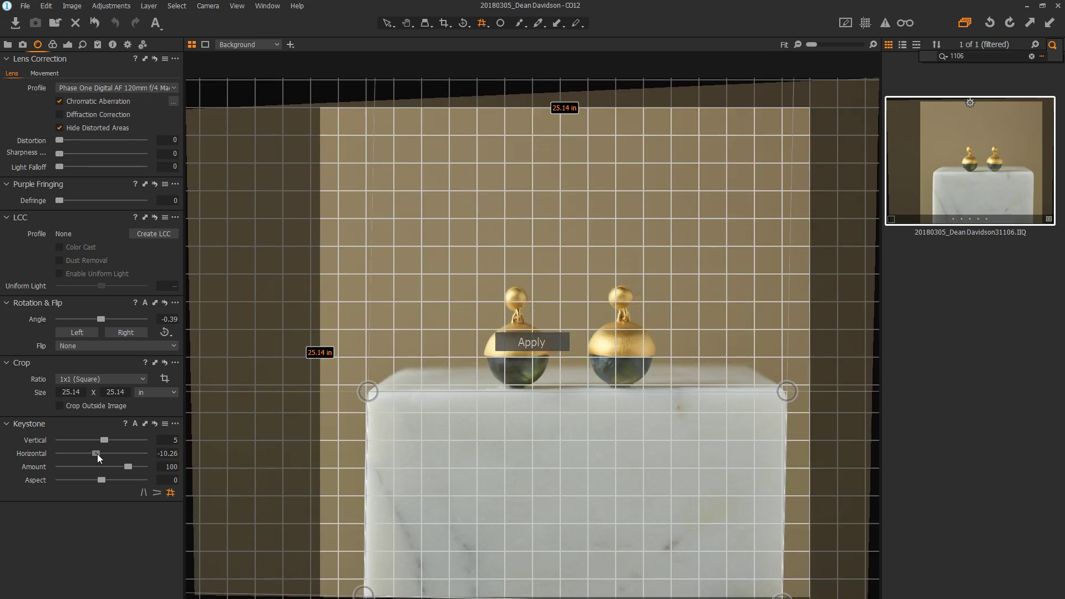
{"action": "left_click_drag", "start_coordinate": [97, 453], "coordinate": [109, 454]}
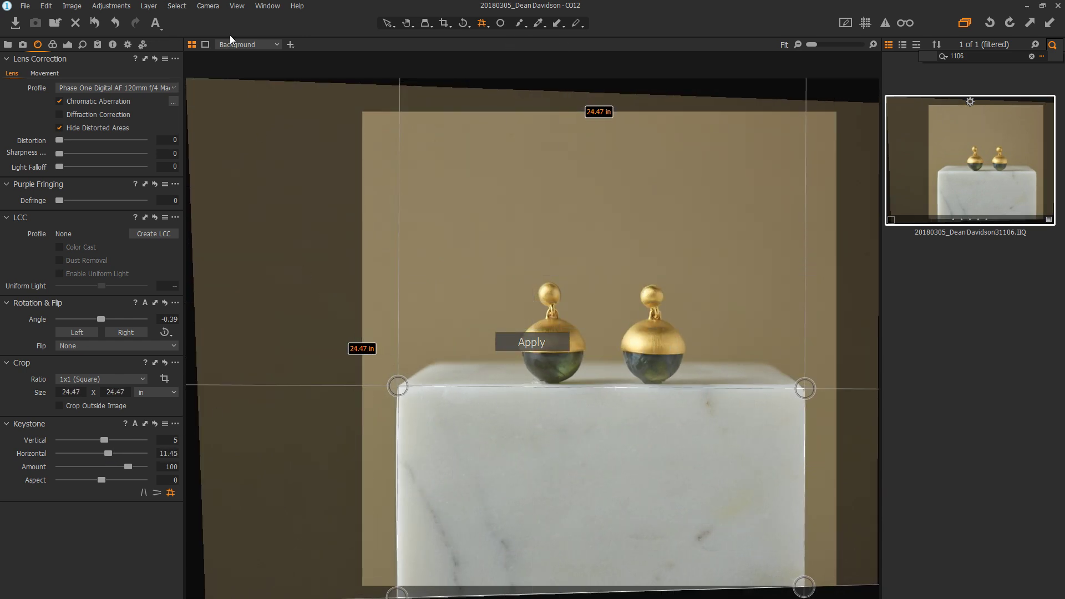
{"action": "left_click", "coordinate": [127, 44]}
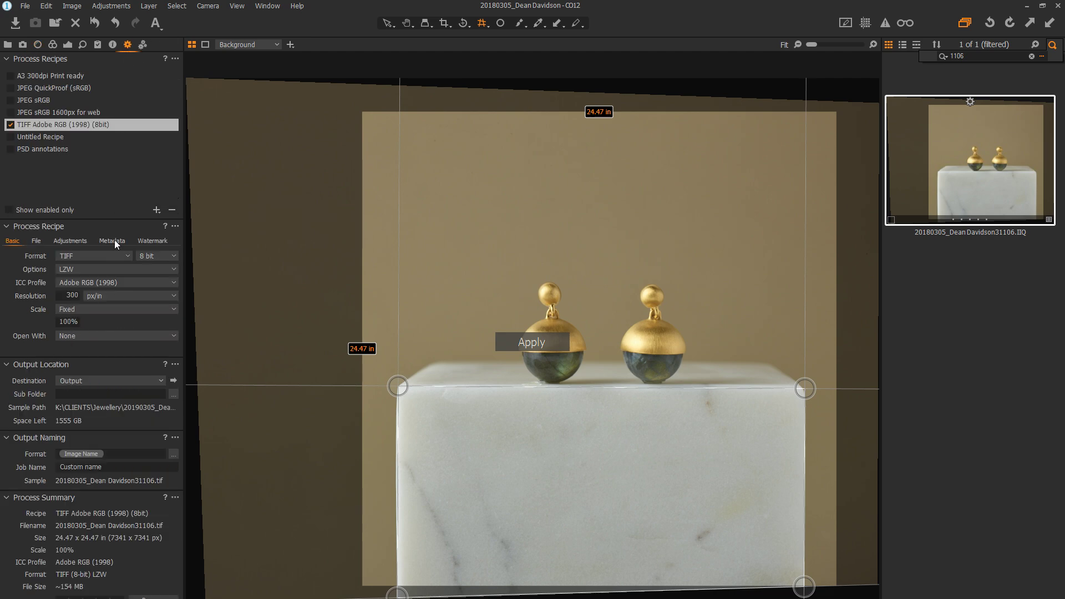
Step: Process the earrings image to TIFF and open necklace image 31160 at 100%
{"action": "left_click", "coordinate": [154, 597]}
{"action": "double_click", "coordinate": [981, 55]}
{"action": "type", "text": "3116"}
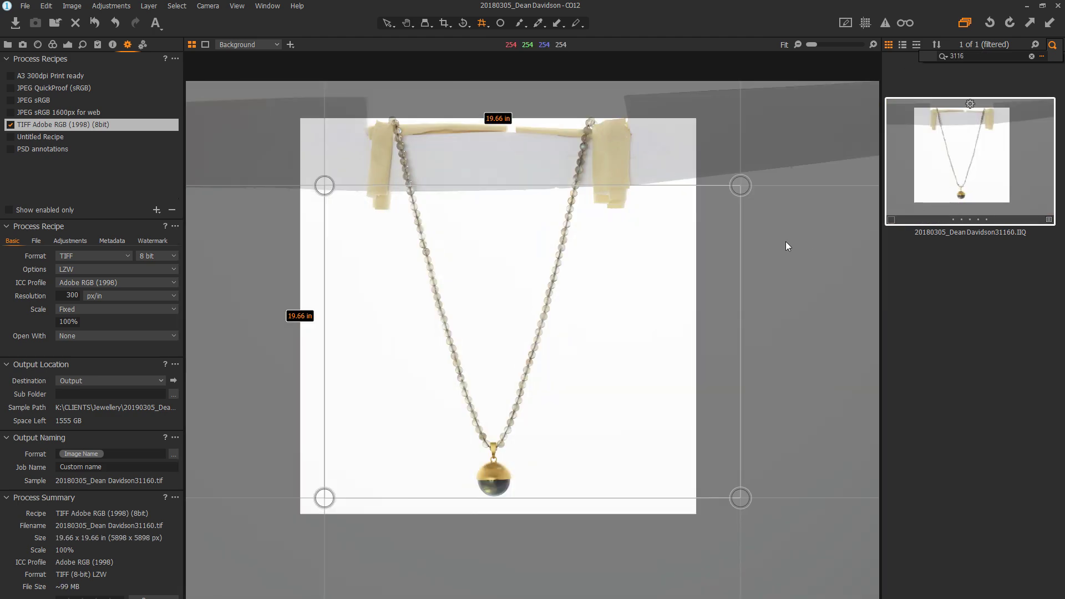
{"action": "double_click", "coordinate": [415, 21]}
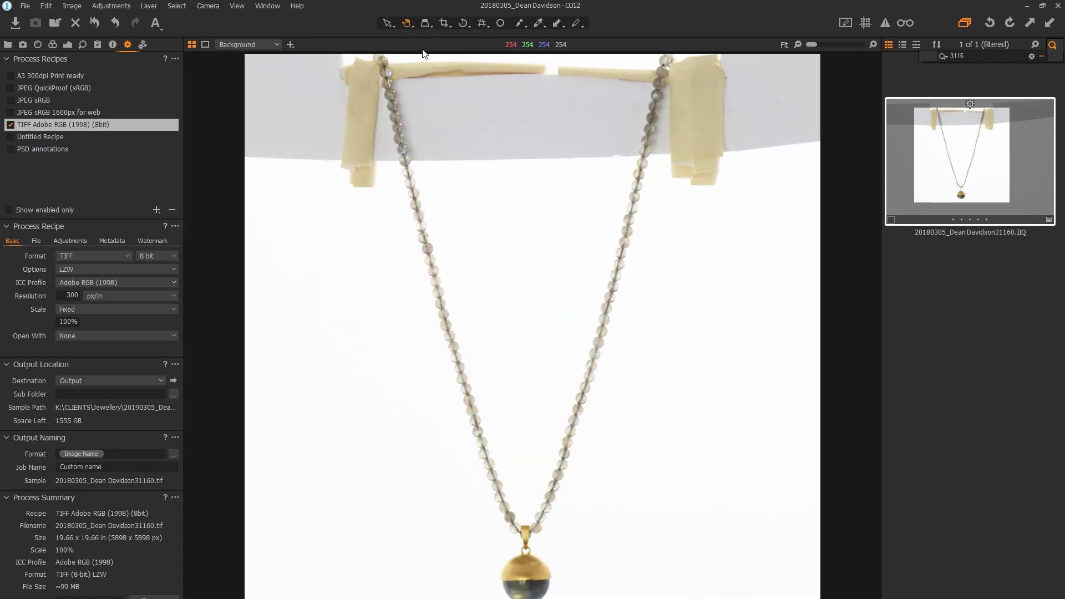
Step: Crop the necklace to a 16.00 in square and preview the result
{"action": "left_click", "coordinate": [446, 24]}
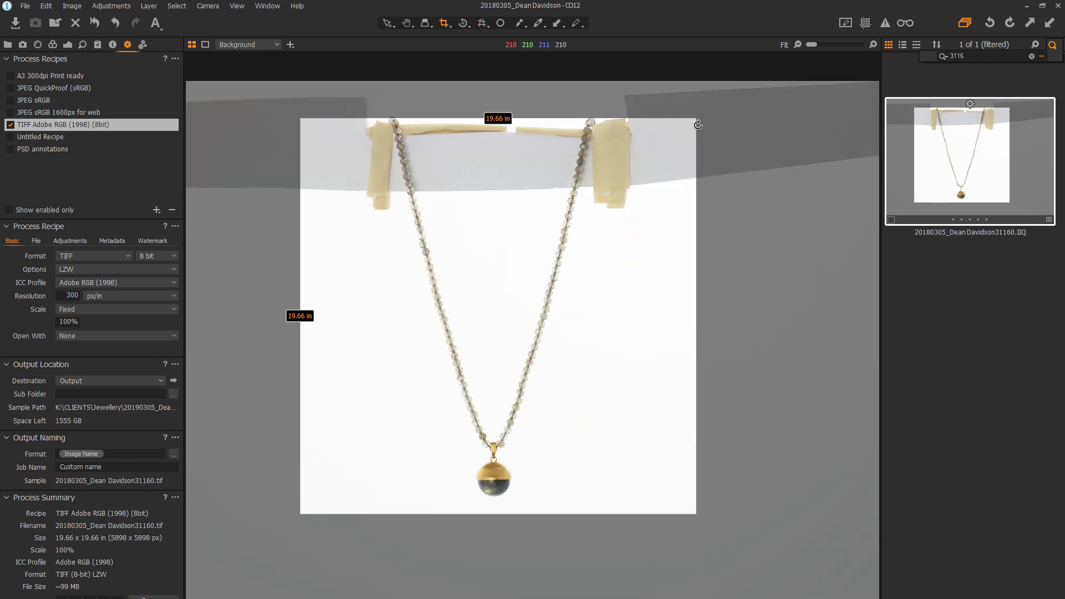
{"action": "left_click_drag", "start_coordinate": [695, 119], "coordinate": [622, 217]}
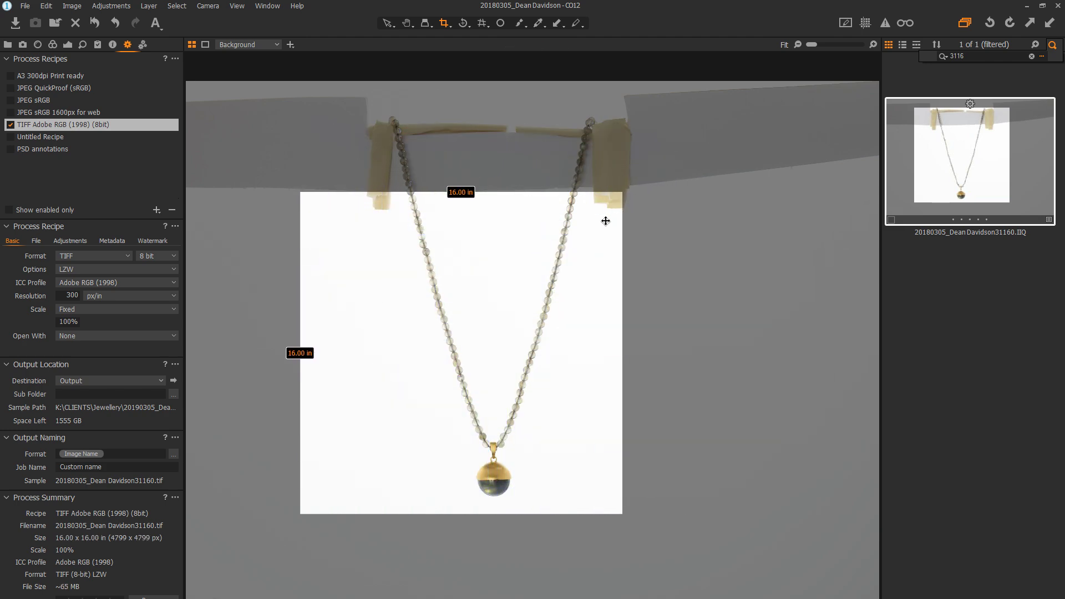
{"action": "left_click_drag", "start_coordinate": [546, 237], "coordinate": [573, 245]}
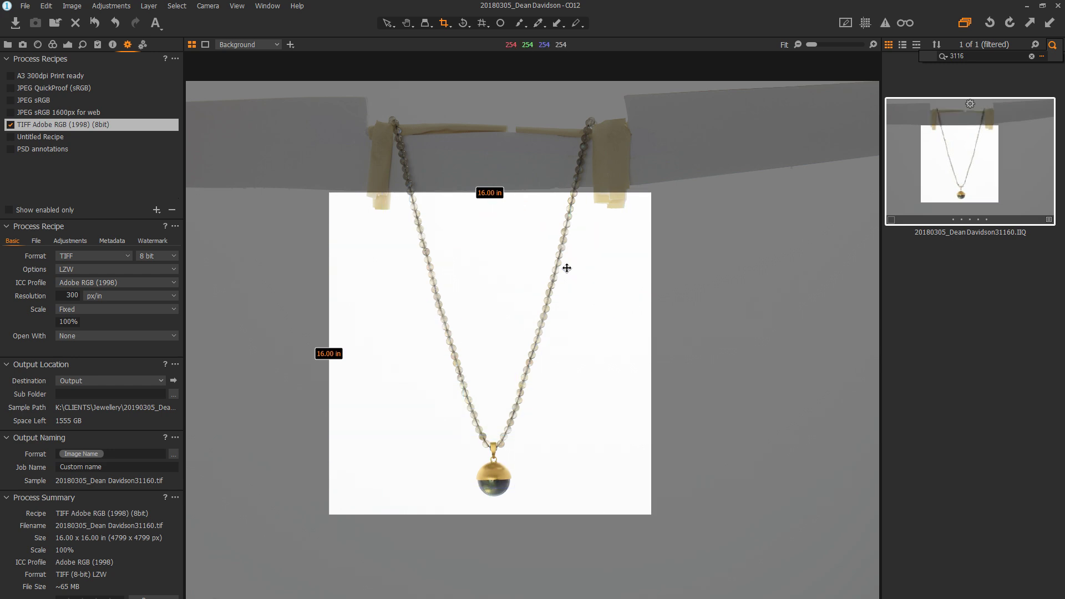
{"action": "left_click", "coordinate": [409, 24]}
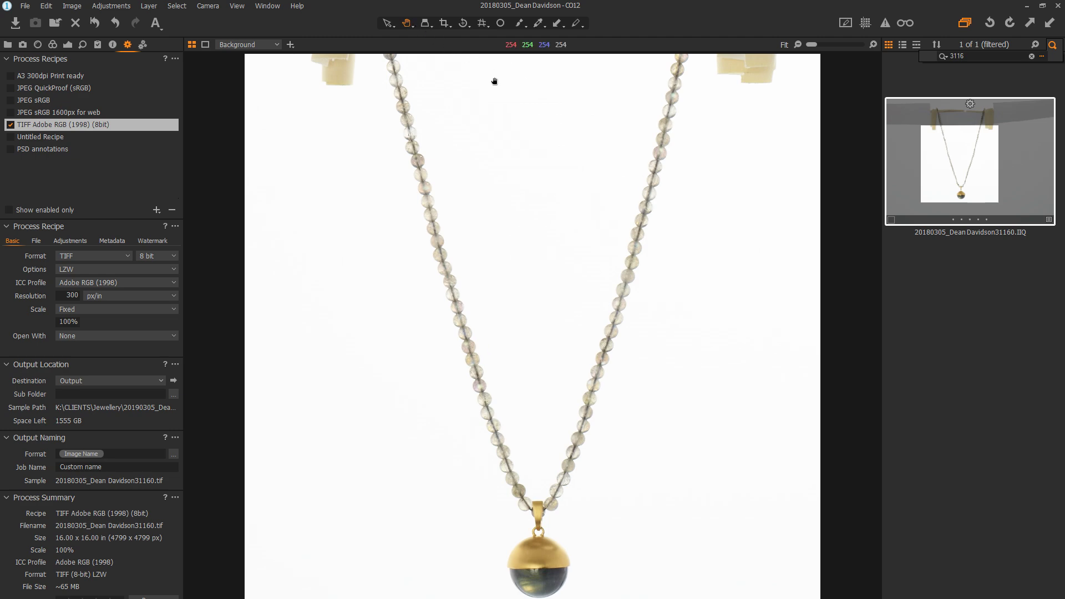
{"action": "left_click", "coordinate": [445, 23]}
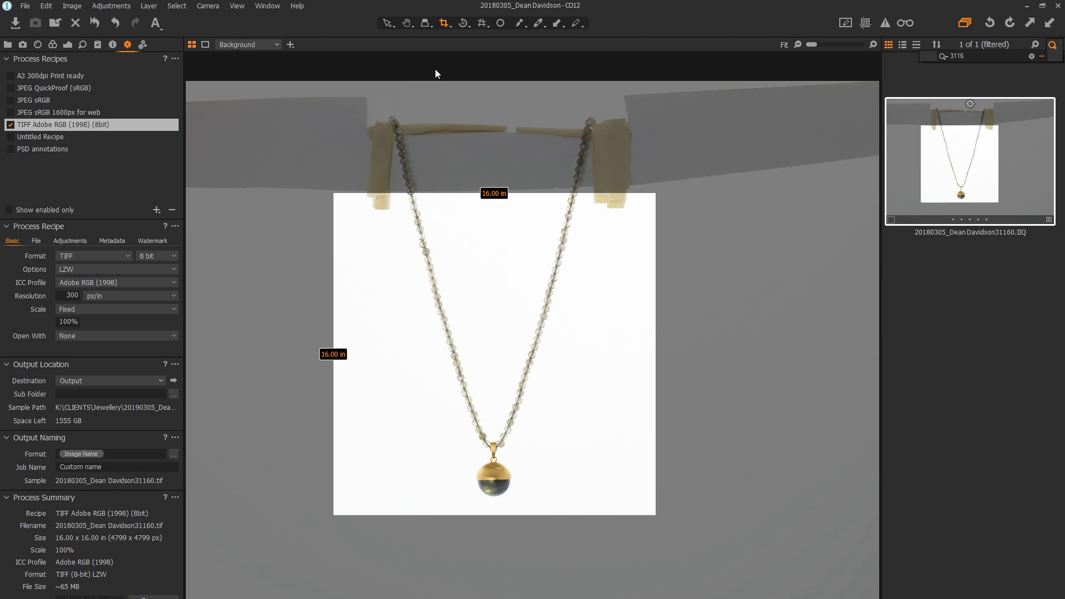
{"action": "left_click", "coordinate": [408, 25]}
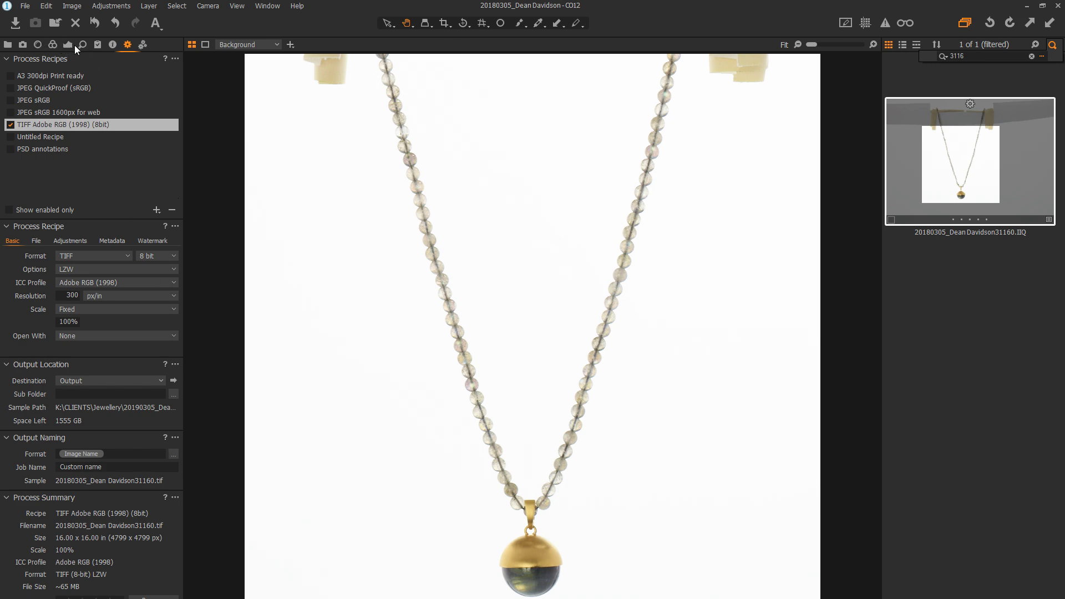
Step: Add a new adjustment layer and brush a mask along both necklace chains
{"action": "left_click", "coordinate": [81, 45]}
{"action": "left_click", "coordinate": [134, 230]}
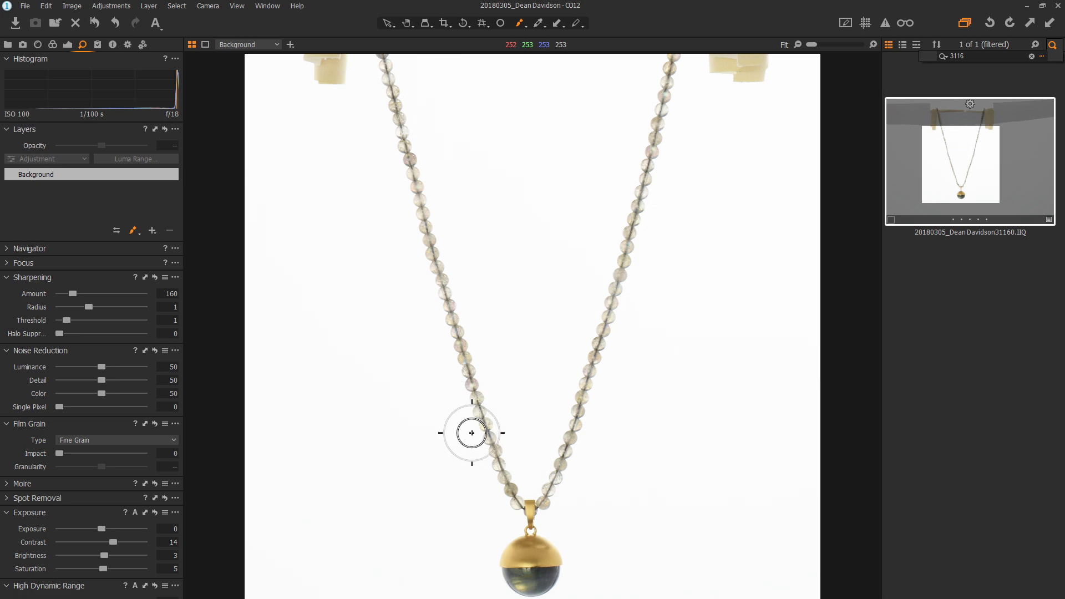
{"action": "mouse_move", "coordinate": [516, 504]}
{"action": "left_mouse_down"}
{"action": "mouse_move", "coordinate": [444, 307]}
{"action": "mouse_move", "coordinate": [384, 55]}
{"action": "left_mouse_up"}
{"action": "left_click_drag", "start_coordinate": [548, 497], "coordinate": [676, 52]}
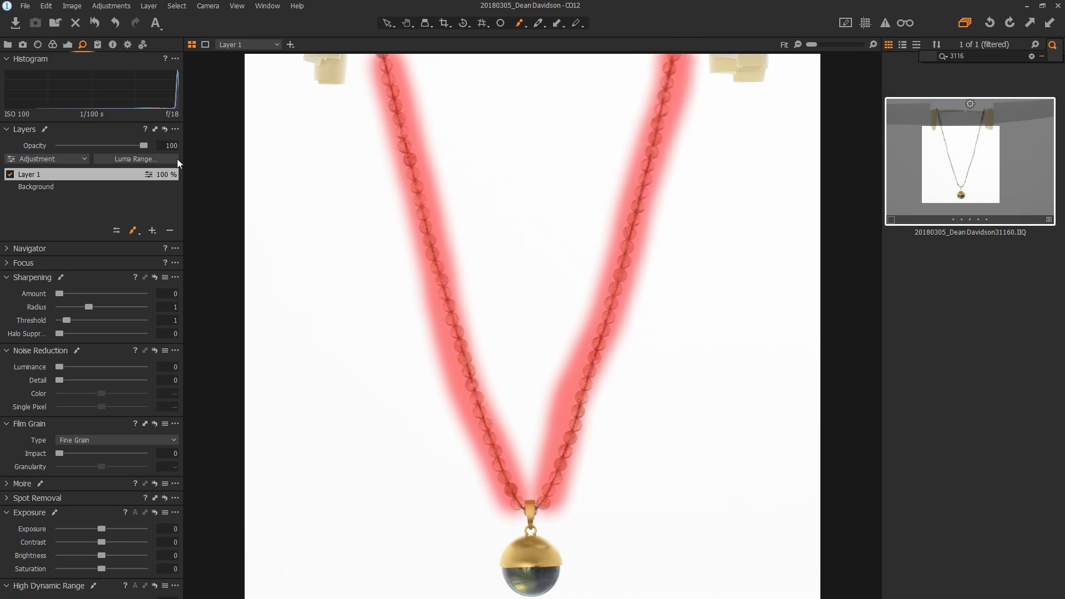
Step: Limit the mask to luma range 20–224 with falloff 0–248
{"action": "left_click", "coordinate": [138, 158]}
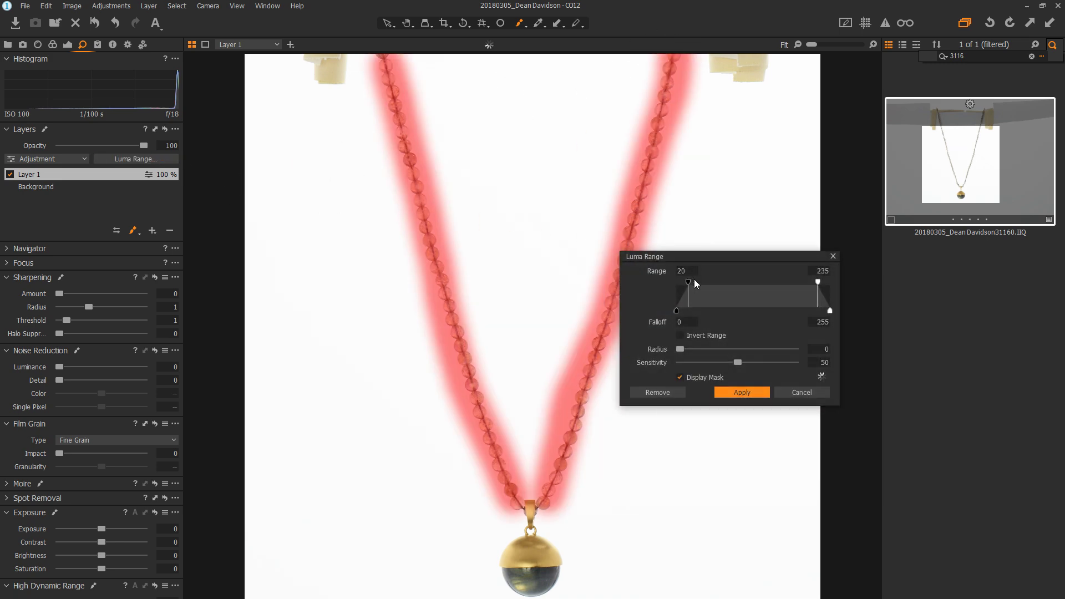
{"action": "mouse_move", "coordinate": [817, 282]}
{"action": "left_mouse_down"}
{"action": "mouse_move", "coordinate": [728, 288]}
{"action": "mouse_move", "coordinate": [801, 283]}
{"action": "mouse_move", "coordinate": [823, 311]}
{"action": "left_mouse_up"}
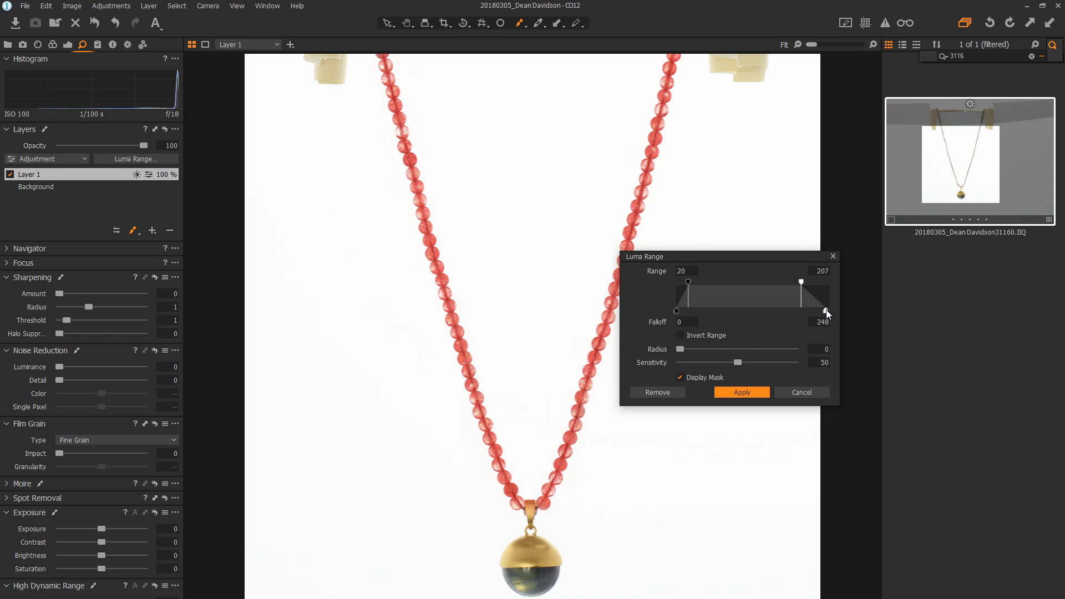
{"action": "left_click_drag", "start_coordinate": [804, 282], "coordinate": [826, 312]}
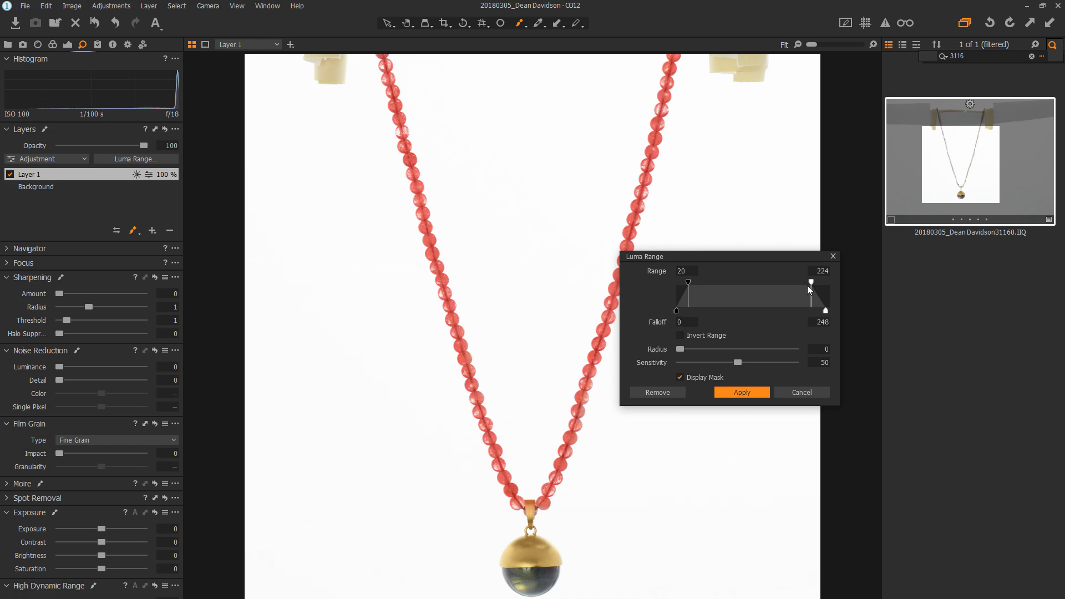
{"action": "left_click", "coordinate": [746, 392]}
Step: Give Layer 1 exposure -0.32, contrast 4 and clarity 55
{"action": "scroll", "coordinate": [555, 386], "scroll_direction": "up", "scroll_amount": 2}
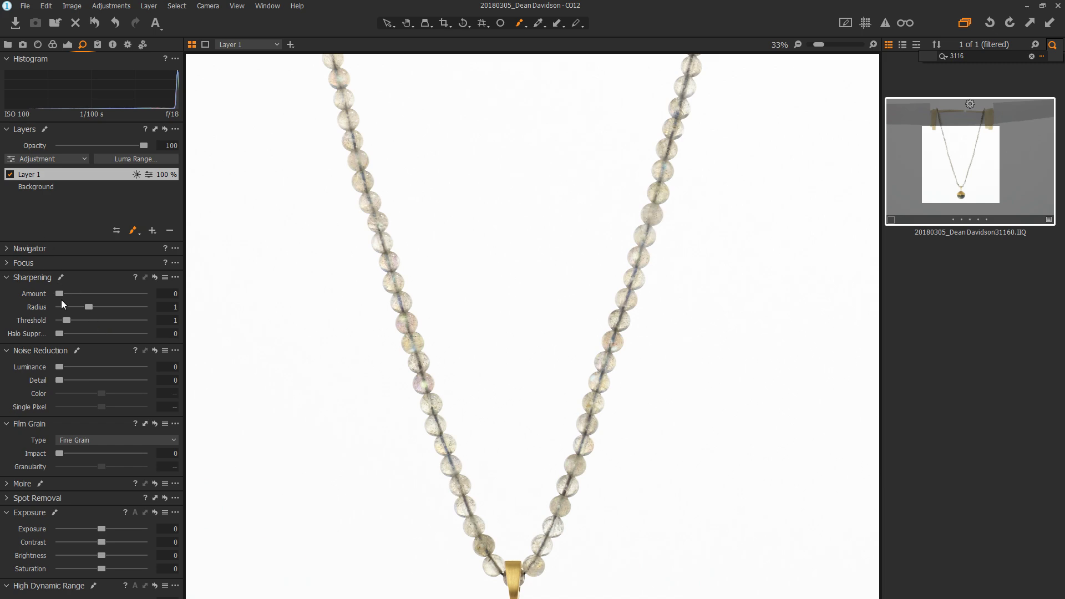
{"action": "left_click_drag", "start_coordinate": [101, 529], "coordinate": [104, 541]}
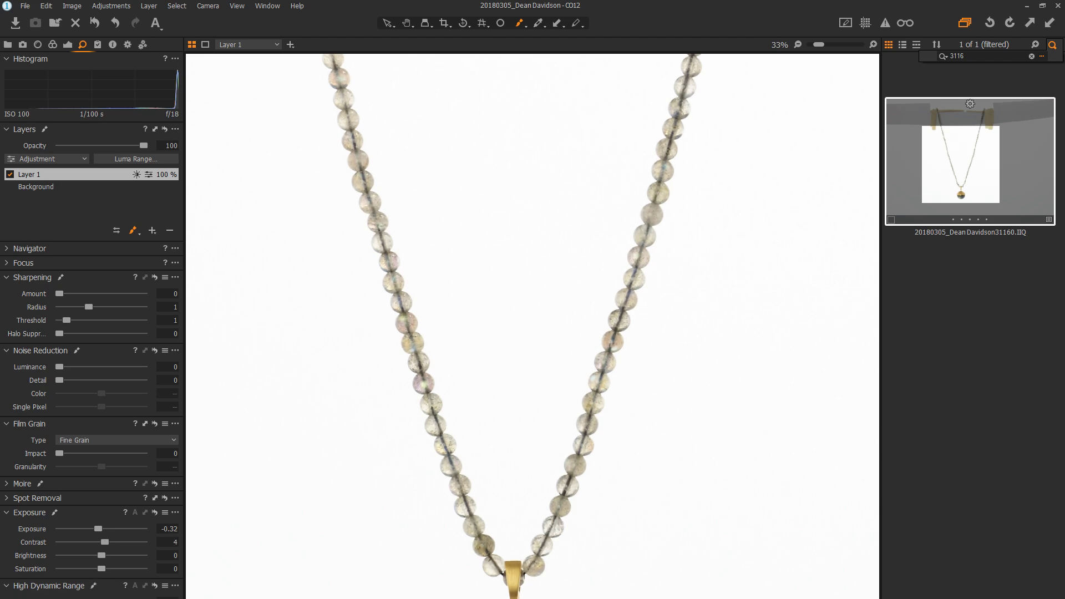
{"action": "left_click", "coordinate": [29, 513]}
{"action": "mouse_move", "coordinate": [116, 571]}
{"action": "left_mouse_down"}
{"action": "mouse_move", "coordinate": [137, 571]}
{"action": "mouse_move", "coordinate": [125, 571]}
{"action": "left_mouse_up"}
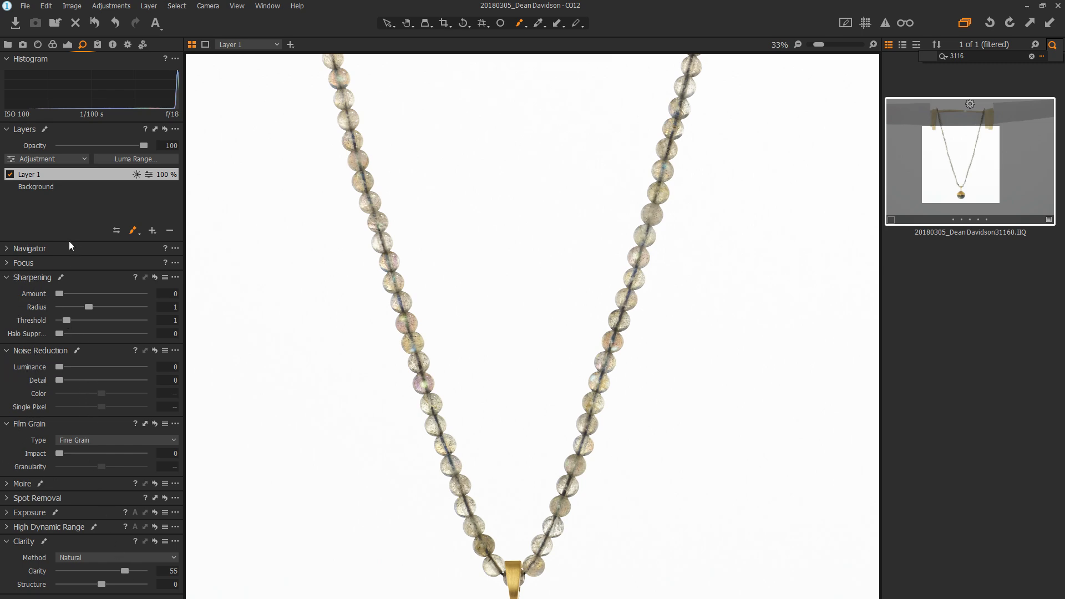
Step: Remove the Navigator, Focus, Spot Removal and Moire tools from the tool tab
{"action": "left_click", "coordinate": [174, 247]}
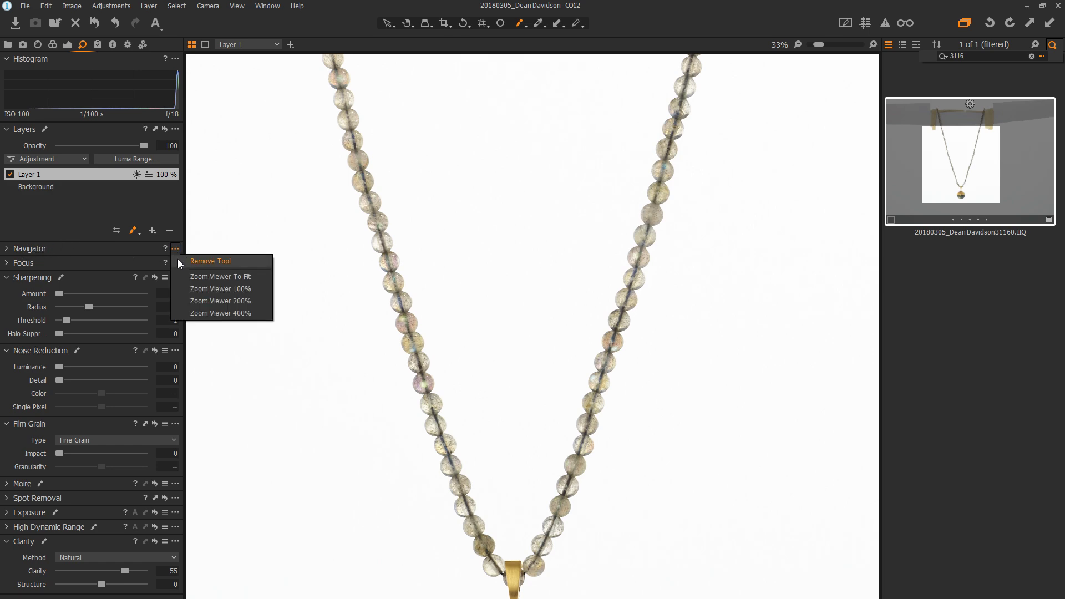
{"action": "left_click", "coordinate": [178, 259]}
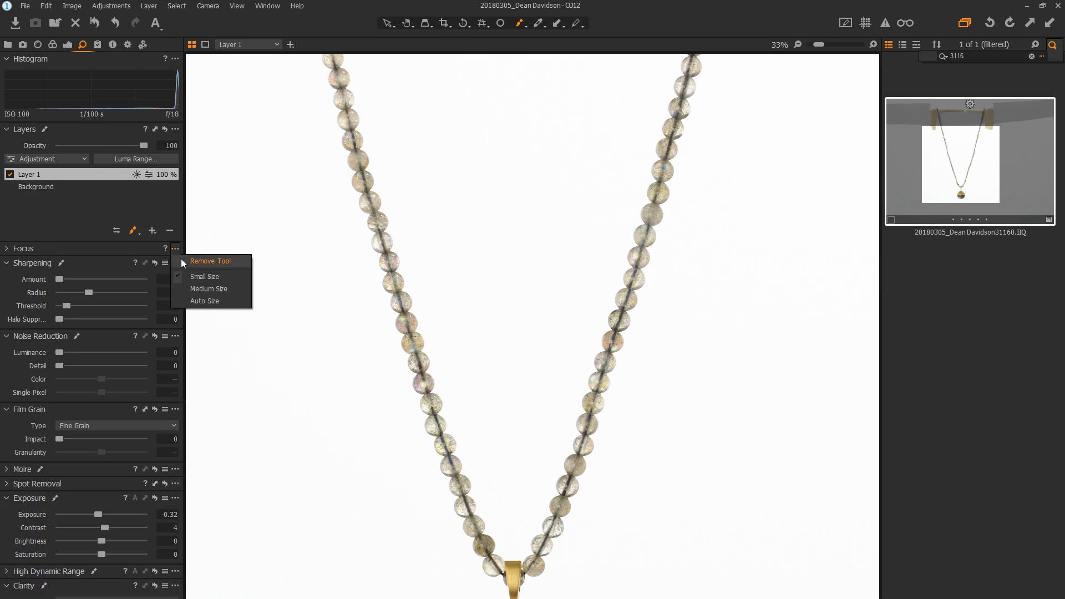
{"action": "left_click", "coordinate": [181, 259]}
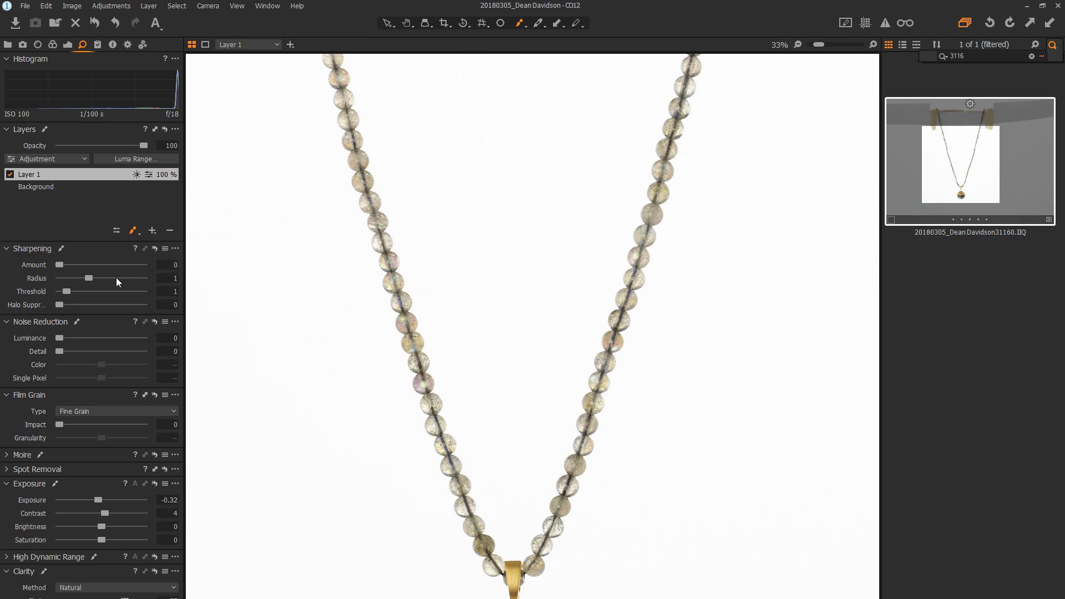
{"action": "left_click", "coordinate": [7, 322]}
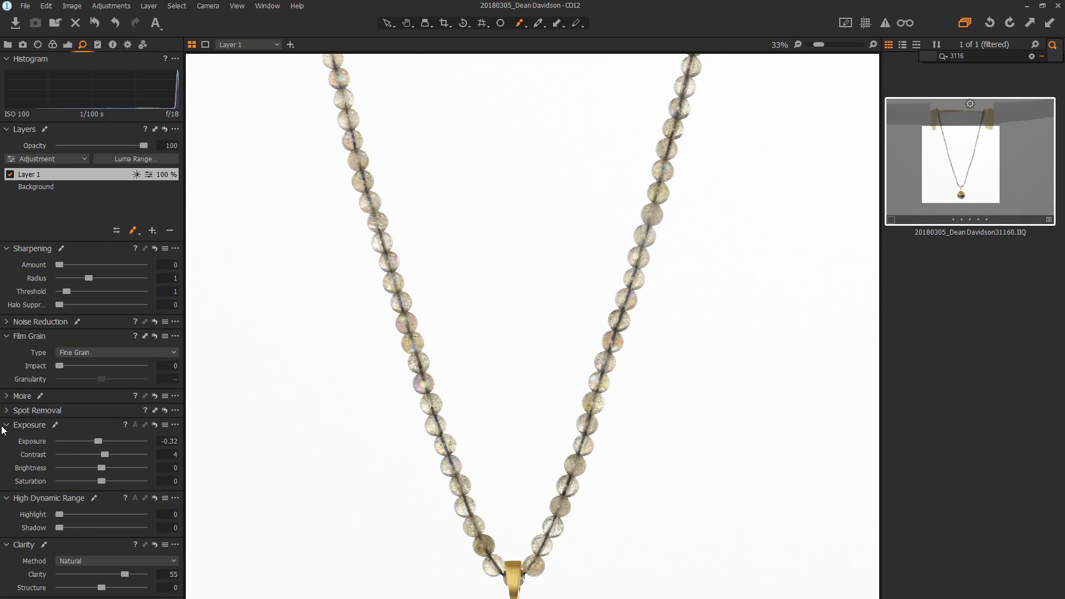
{"action": "left_click", "coordinate": [171, 410]}
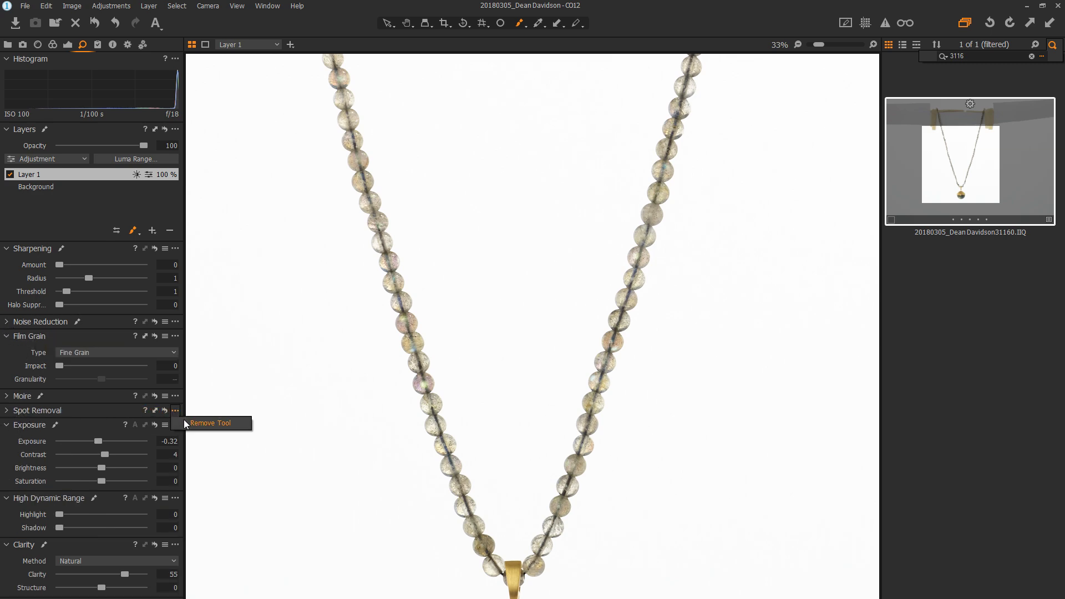
{"action": "left_click", "coordinate": [230, 424]}
{"action": "left_click", "coordinate": [176, 395]}
{"action": "left_click", "coordinate": [230, 408]}
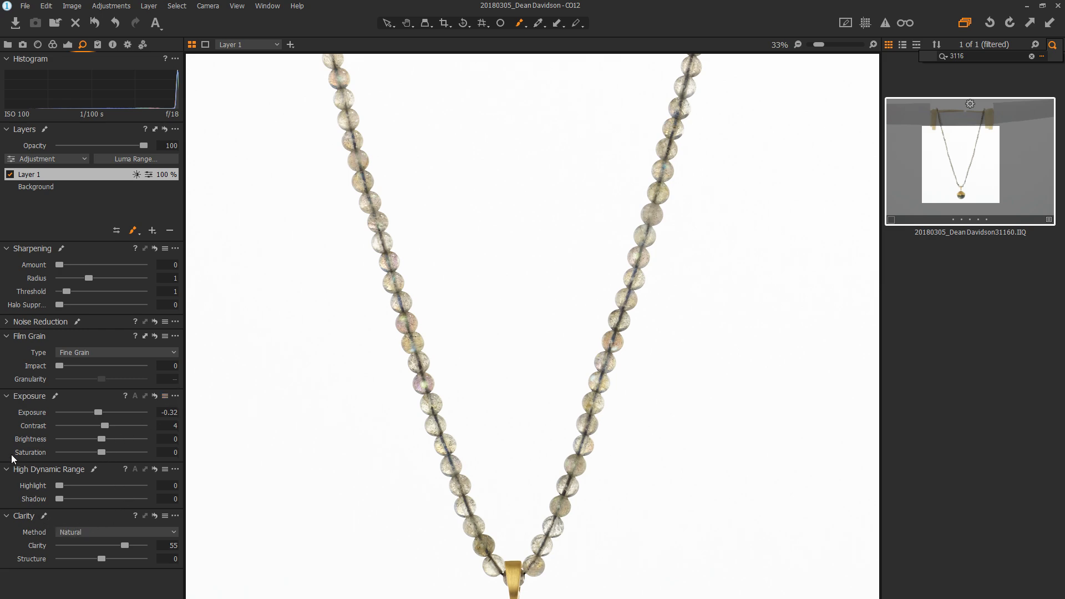
{"action": "right_click", "coordinate": [47, 577]}
{"action": "mouse_move", "coordinate": [80, 584]}
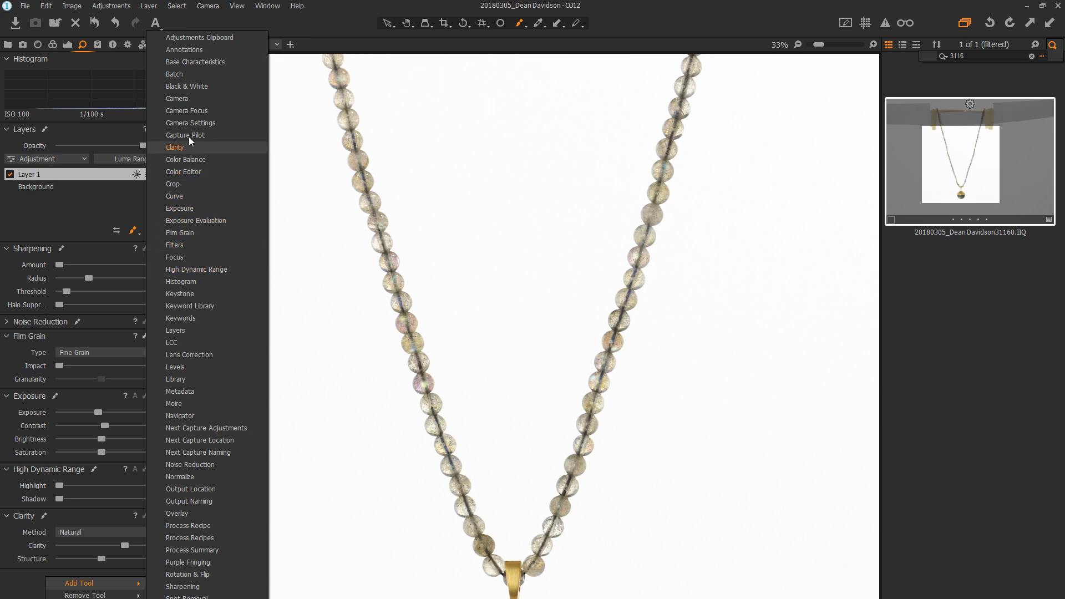
Step: Set the necklace's white balance to Custom 5154 K with tint -7.1
{"action": "left_click", "coordinate": [37, 43]}
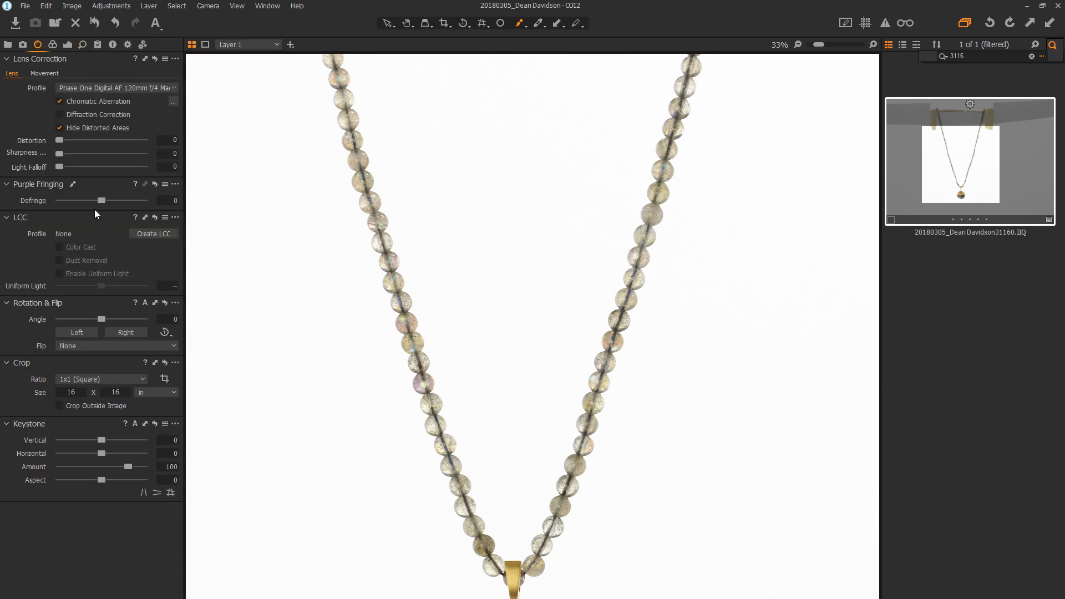
{"action": "left_click", "coordinate": [54, 43]}
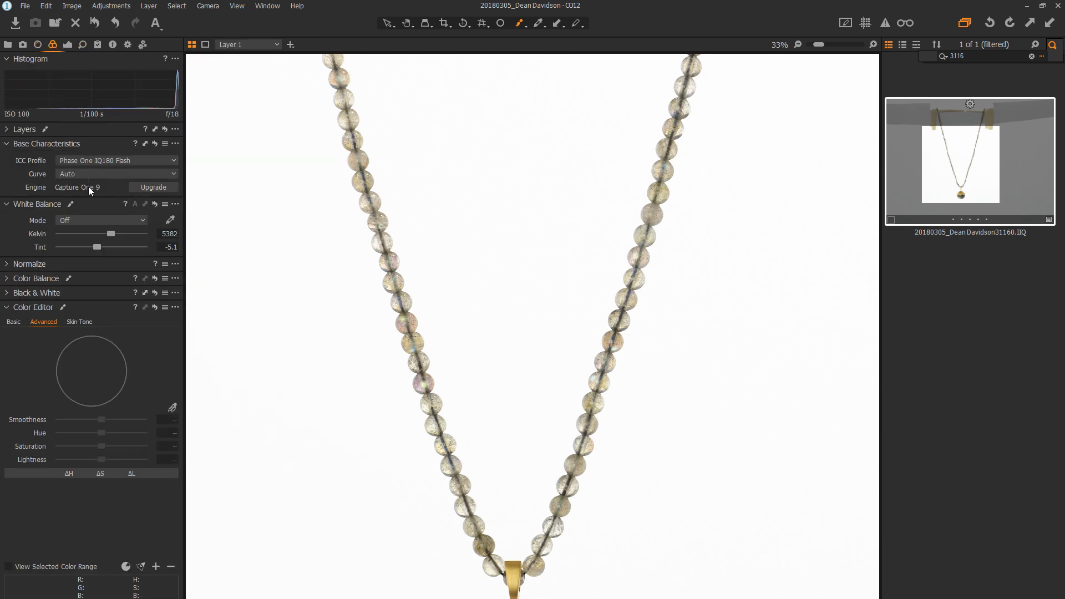
{"action": "mouse_move", "coordinate": [111, 234]}
{"action": "left_mouse_down"}
{"action": "mouse_move", "coordinate": [42, 234]}
{"action": "mouse_move", "coordinate": [98, 232]}
{"action": "left_mouse_up"}
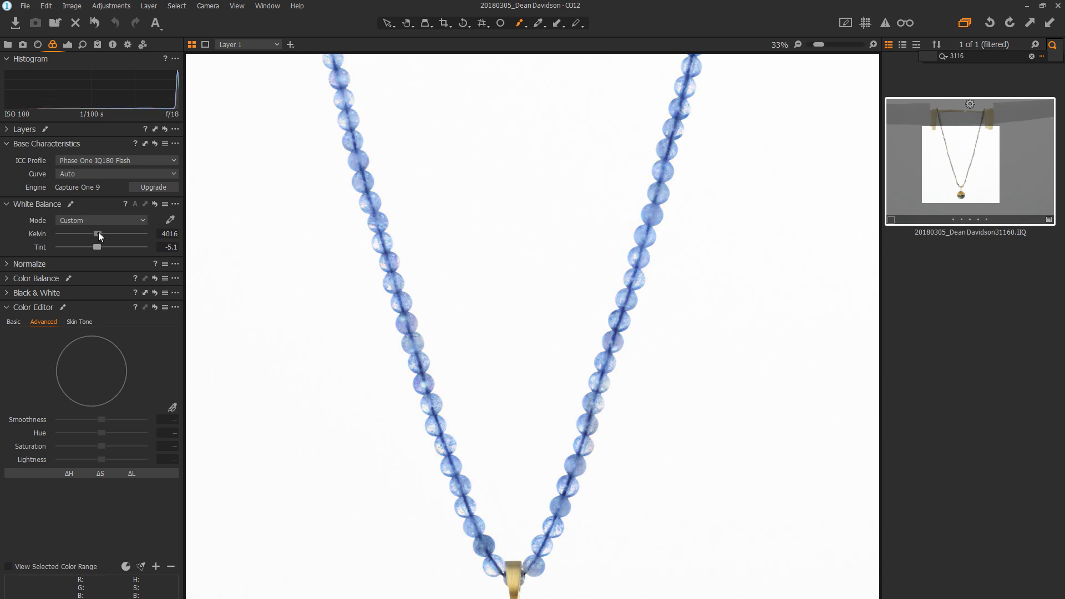
{"action": "left_click_drag", "start_coordinate": [98, 234], "coordinate": [105, 233]}
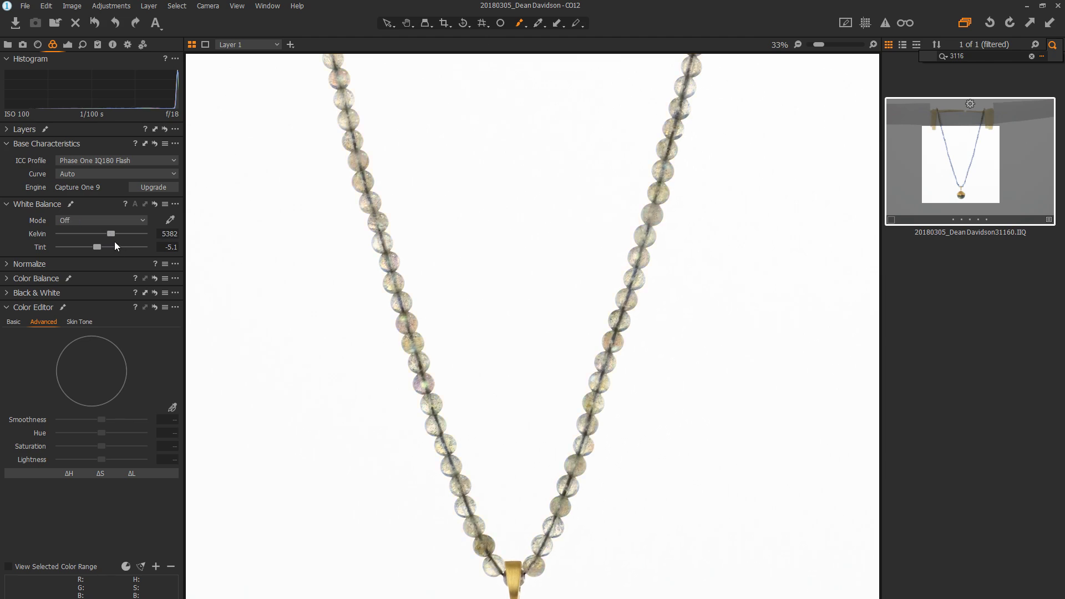
{"action": "mouse_move", "coordinate": [112, 233]}
{"action": "left_mouse_down"}
{"action": "mouse_move", "coordinate": [97, 245]}
{"action": "mouse_move", "coordinate": [105, 233]}
{"action": "left_mouse_up"}
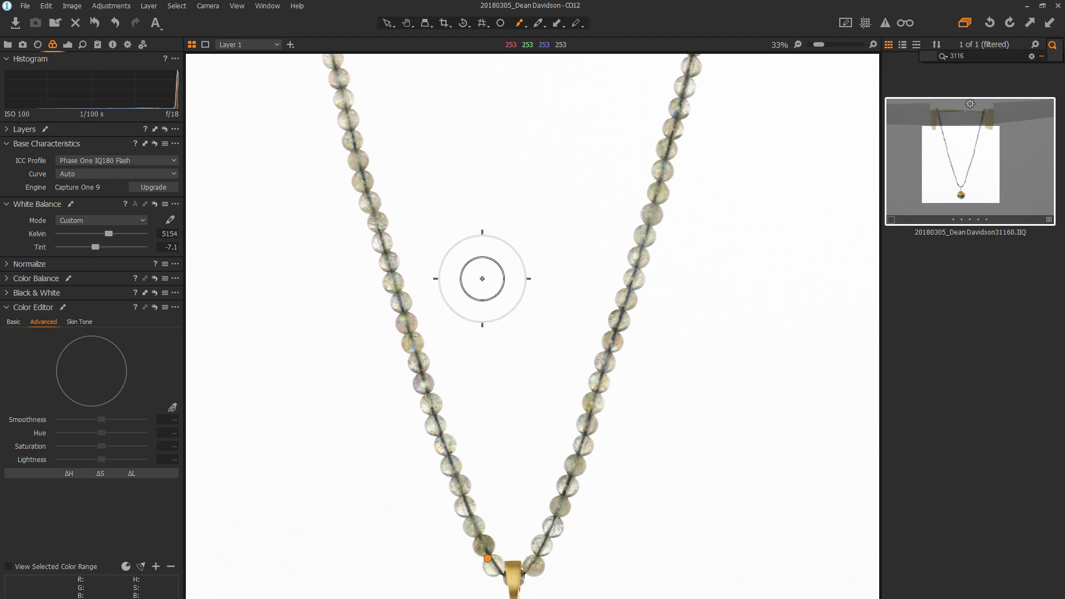
{"action": "key", "text": "ctrl+0"}
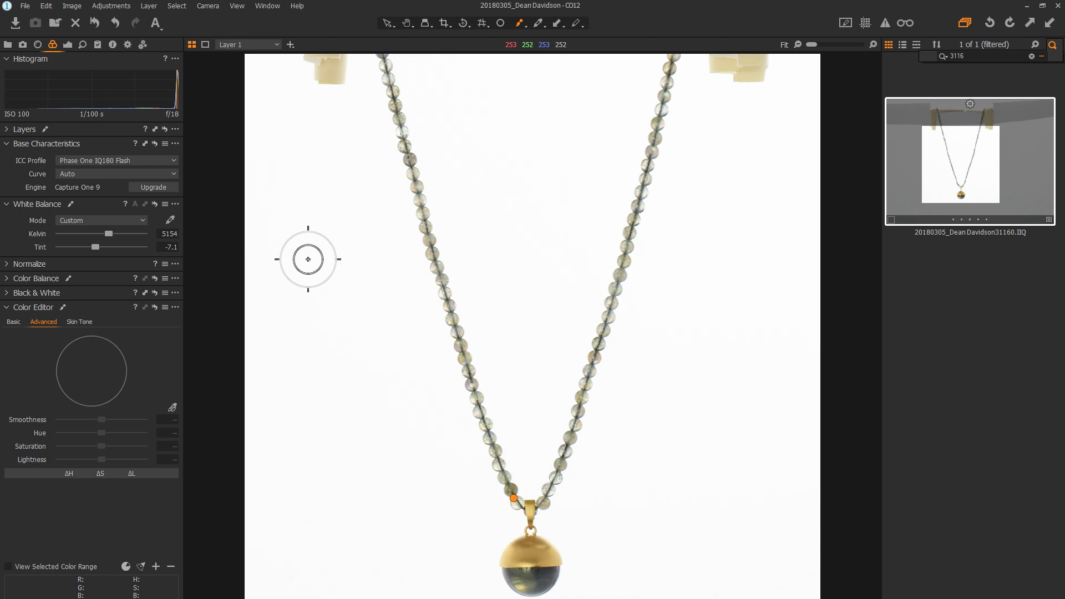
{"action": "scroll", "coordinate": [610, 582], "scroll_direction": "up", "scroll_amount": 3}
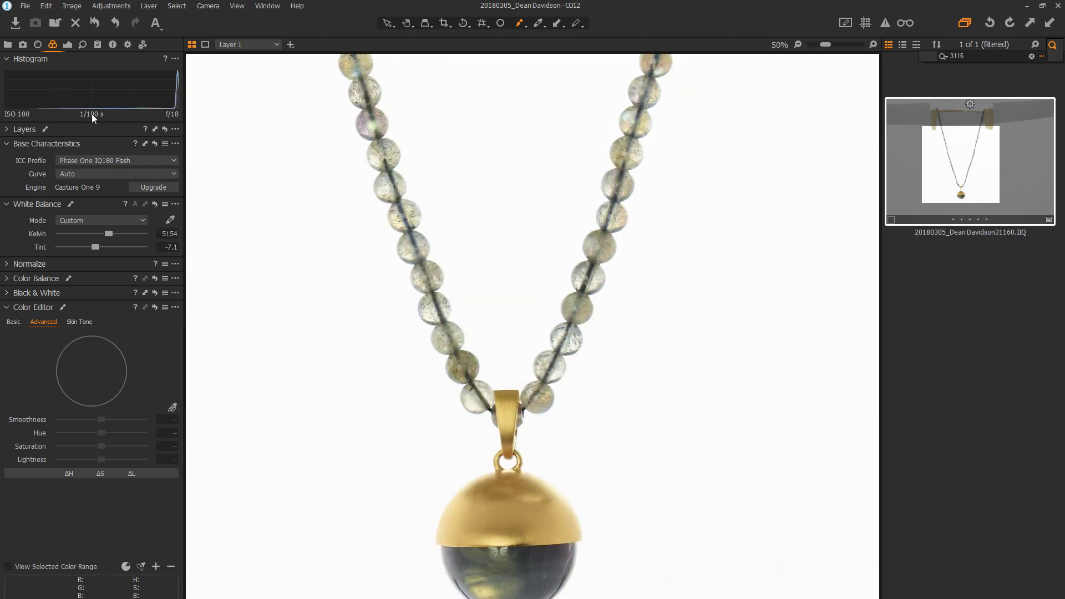
{"action": "left_click", "coordinate": [81, 45]}
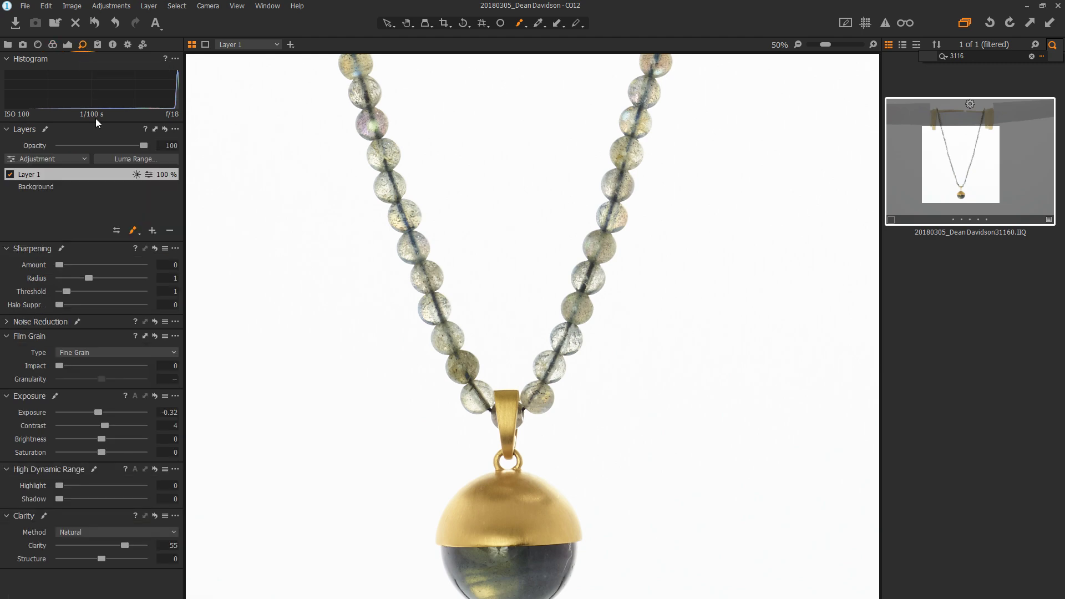
Step: Add Layer 2 masking the pendant's dark ball, limited to luma range 20–170
{"action": "left_click", "coordinate": [152, 230]}
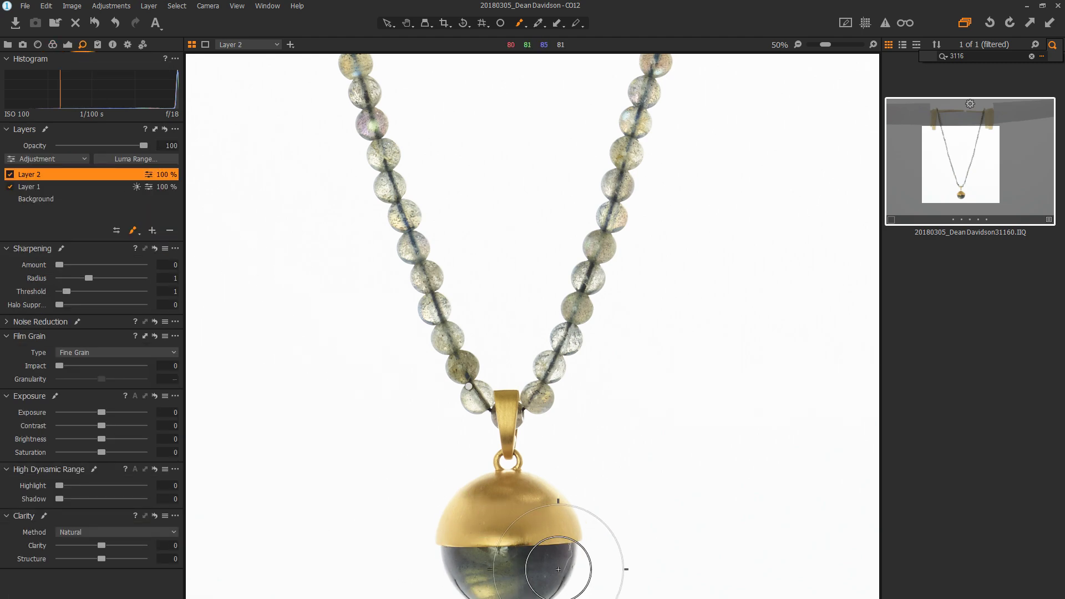
{"action": "mouse_move", "coordinate": [544, 570]}
{"action": "left_mouse_down"}
{"action": "mouse_move", "coordinate": [452, 512]}
{"action": "mouse_move", "coordinate": [535, 582]}
{"action": "left_mouse_up"}
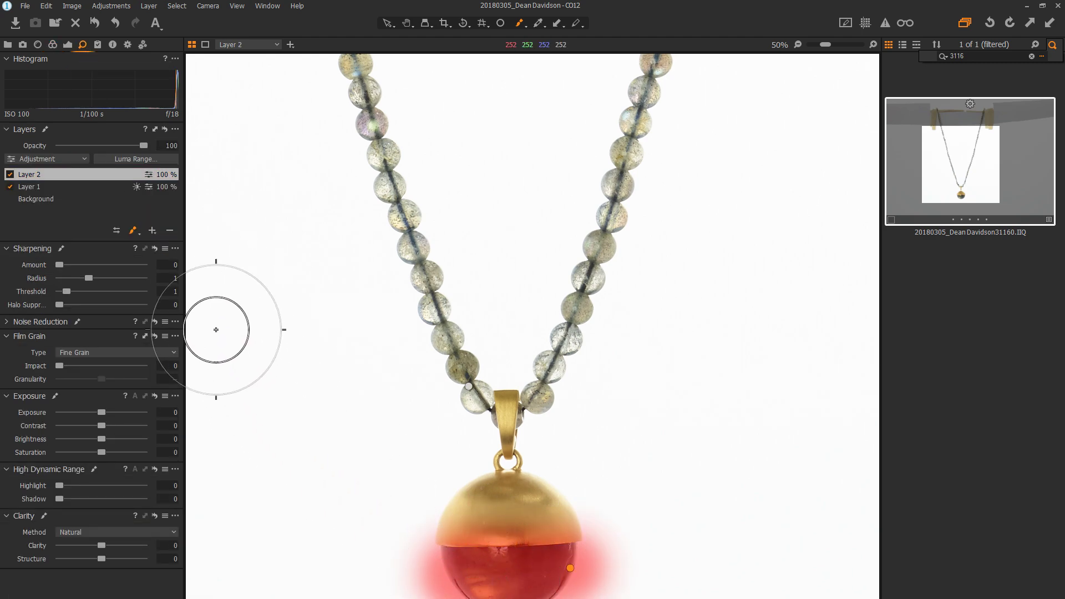
{"action": "left_click", "coordinate": [141, 160]}
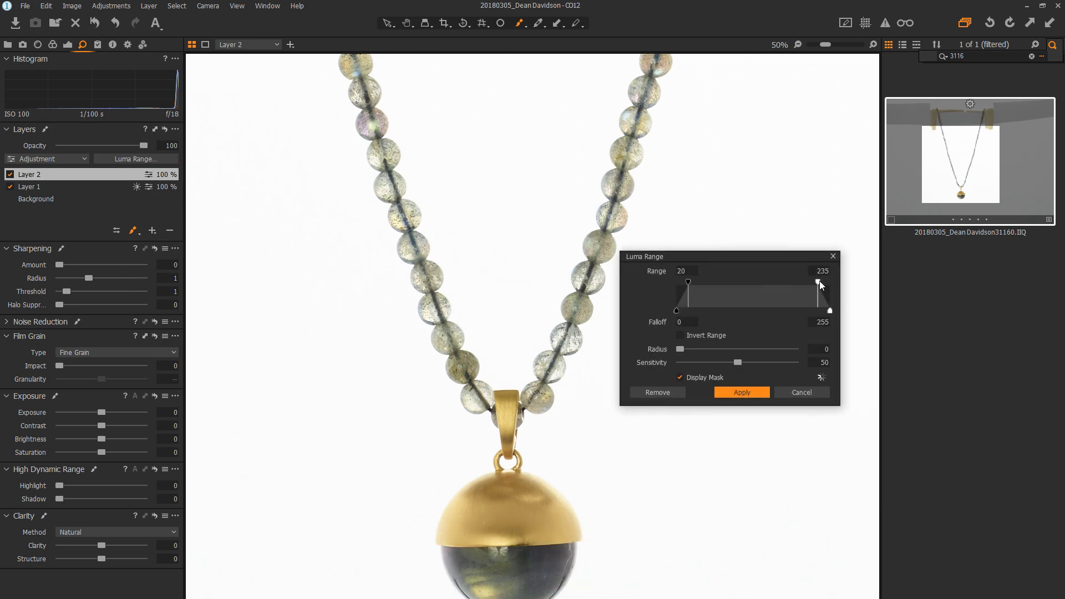
{"action": "mouse_move", "coordinate": [820, 280]}
{"action": "left_mouse_down"}
{"action": "mouse_move", "coordinate": [753, 285]}
{"action": "mouse_move", "coordinate": [780, 284]}
{"action": "left_mouse_up"}
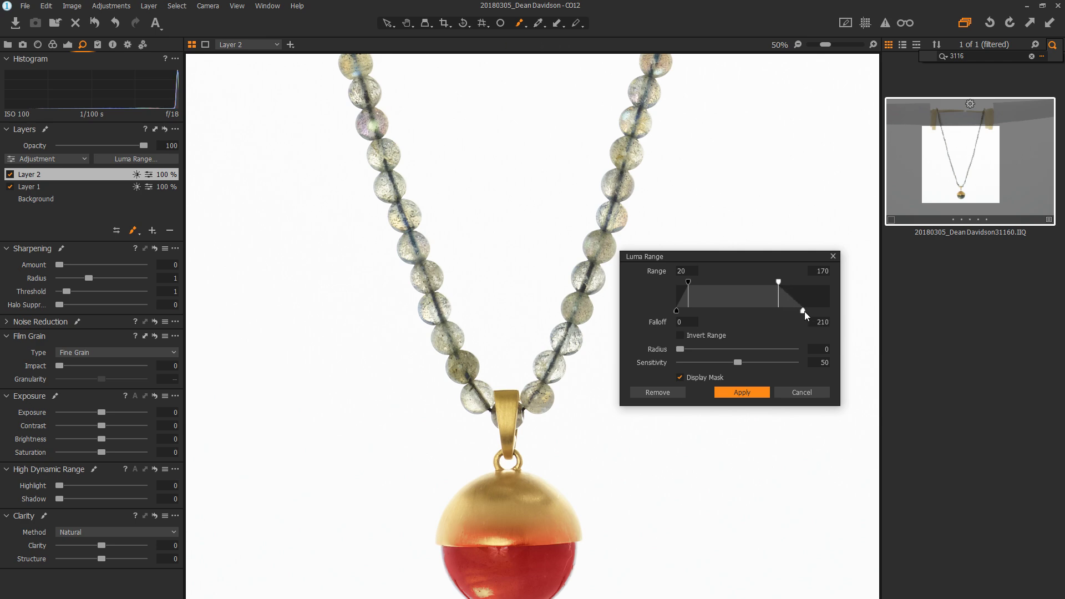
{"action": "left_click", "coordinate": [721, 392]}
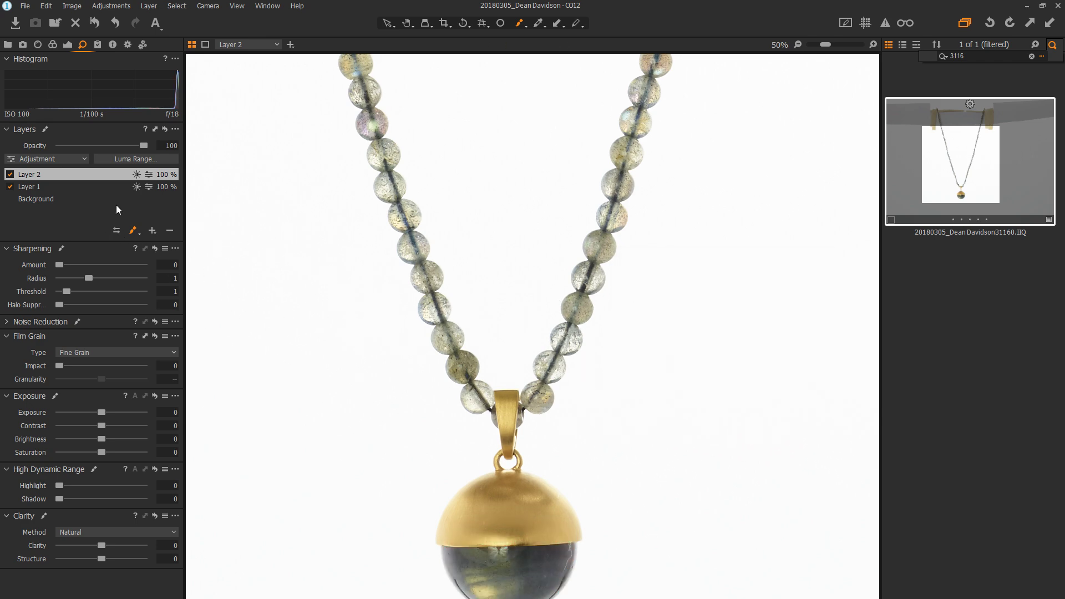
Step: Erase stray Layer 2 mask from the gold cap's lower edge with an enlarged eraser
{"action": "left_click", "coordinate": [135, 233]}
{"action": "left_click", "coordinate": [113, 251]}
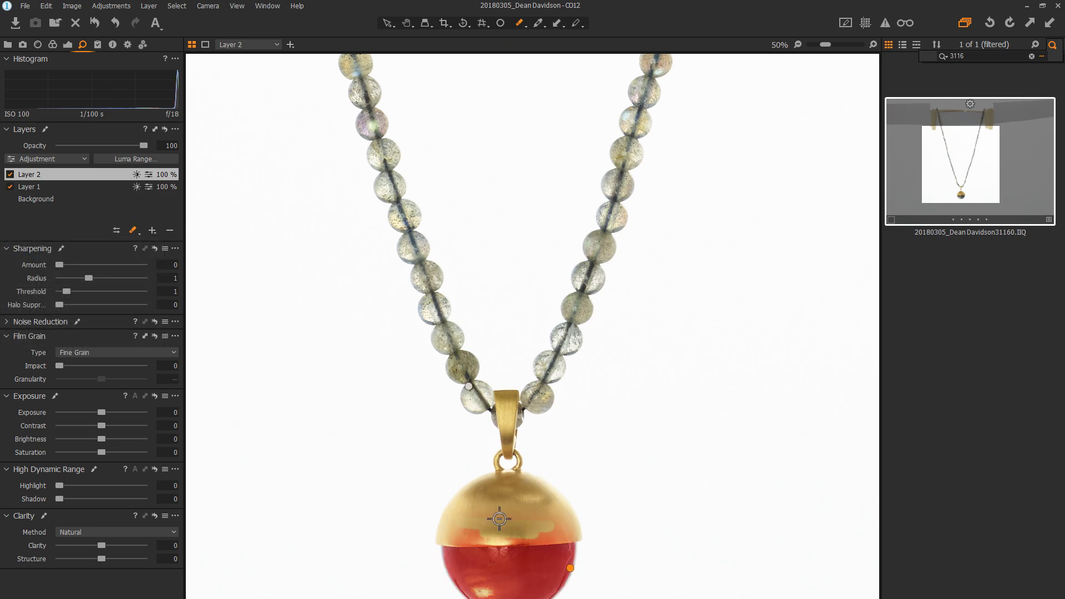
{"action": "right_click", "coordinate": [566, 508]}
{"action": "left_click", "coordinate": [566, 507]}
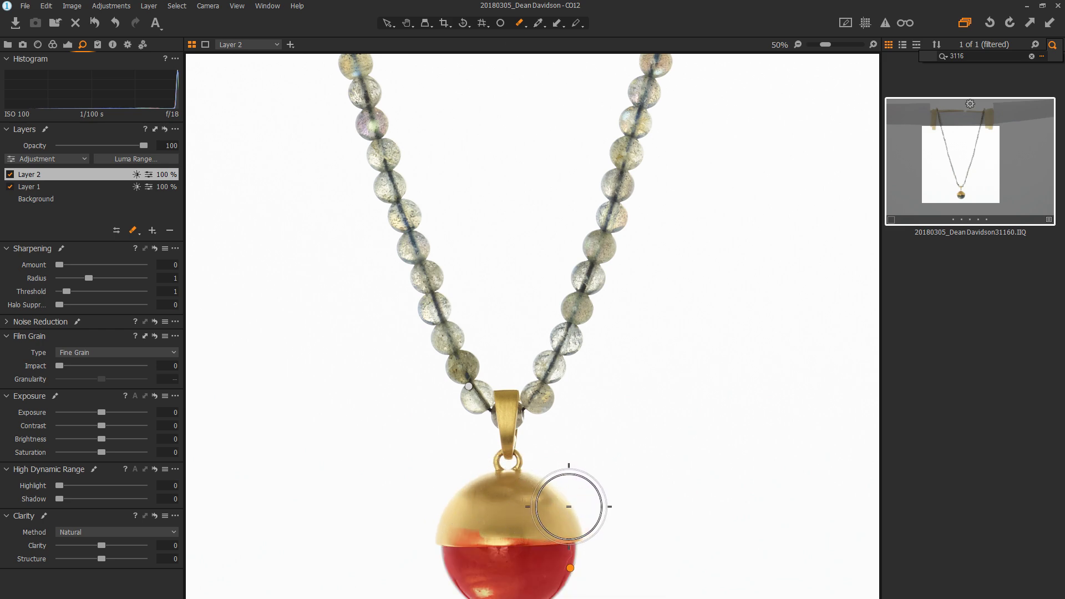
{"action": "left_click_drag", "start_coordinate": [561, 508], "coordinate": [474, 512]}
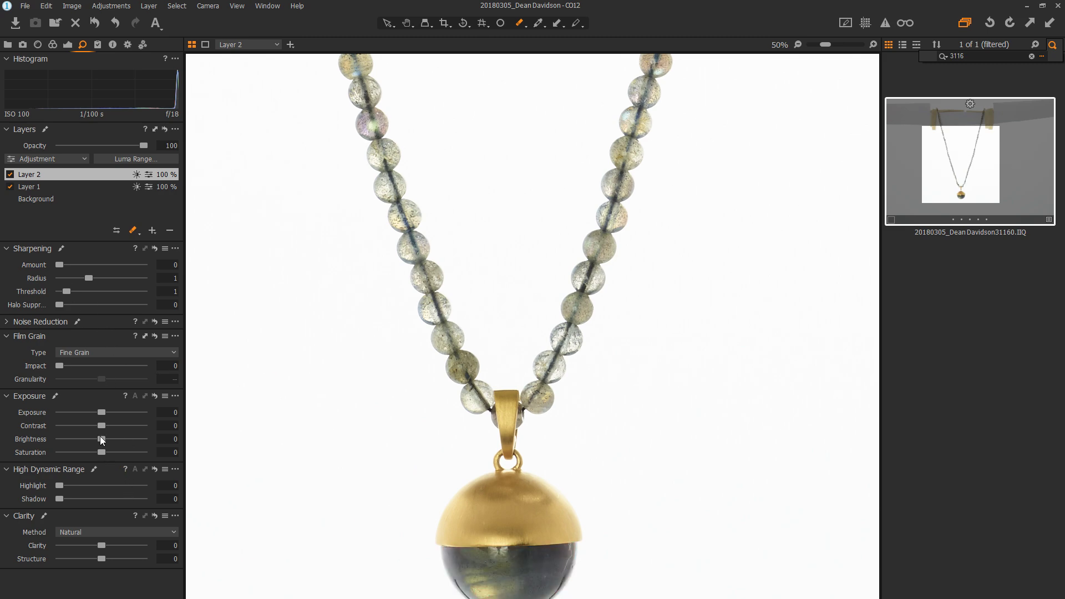
Step: Give Layer 2 brightness 7, clarity 38 and saturation 9, comparing it on and off
{"action": "left_click_drag", "start_coordinate": [101, 438], "coordinate": [111, 425]}
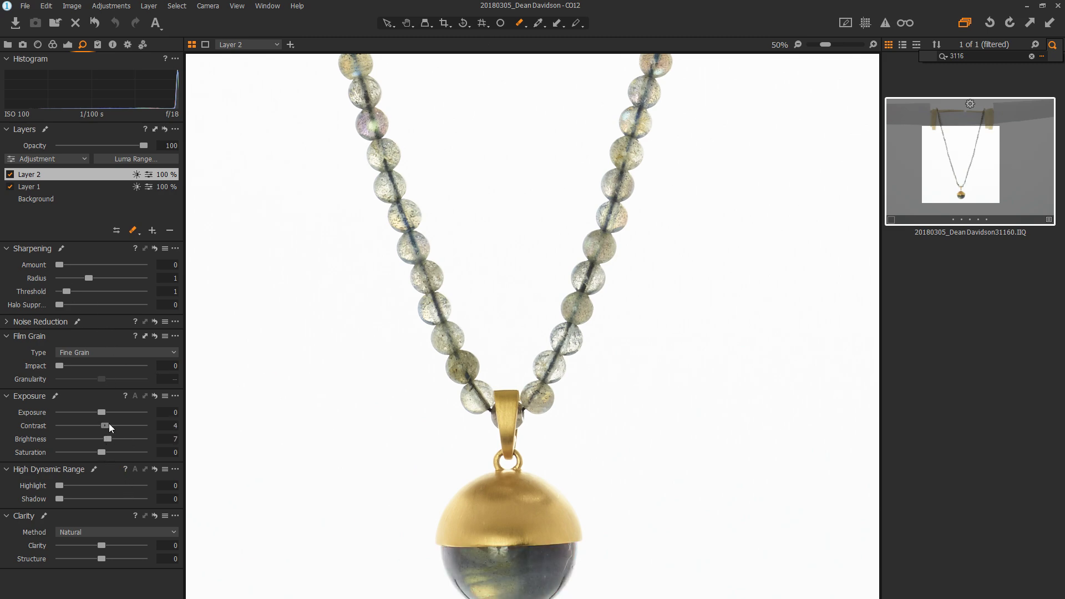
{"action": "left_click_drag", "start_coordinate": [103, 546], "coordinate": [122, 547]}
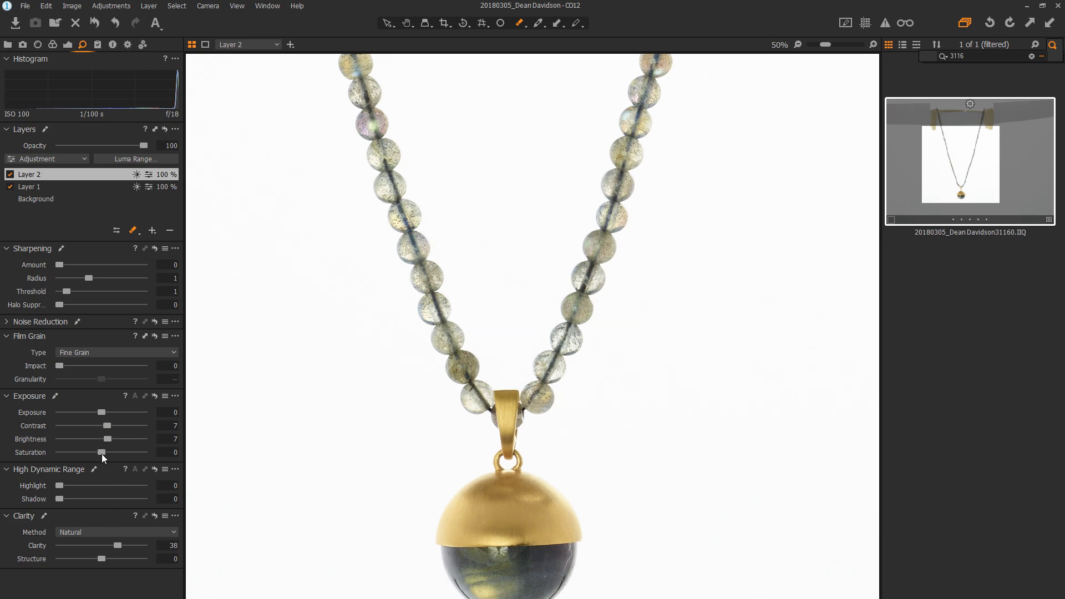
{"action": "left_click_drag", "start_coordinate": [103, 452], "coordinate": [106, 452]}
{"action": "left_click", "coordinate": [10, 174]}
{"action": "left_click", "coordinate": [10, 174]}
Step: Zoom in and out on the necklace, then bring up the lens and rotation tools
{"action": "scroll", "coordinate": [518, 596], "scroll_direction": "up", "scroll_amount": 2}
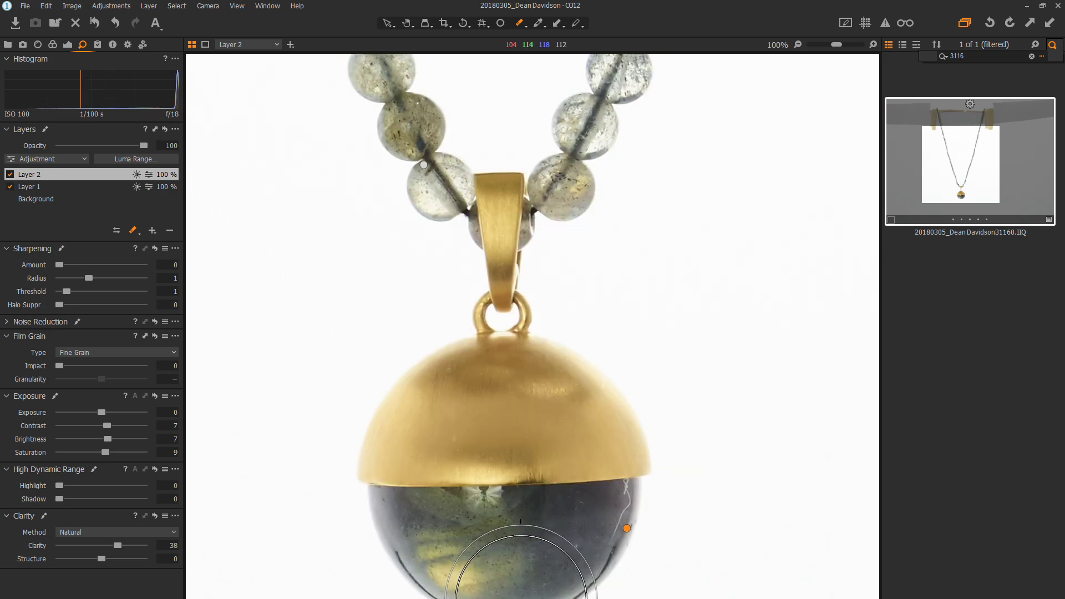
{"action": "scroll", "coordinate": [520, 596], "scroll_direction": "down", "scroll_amount": 2}
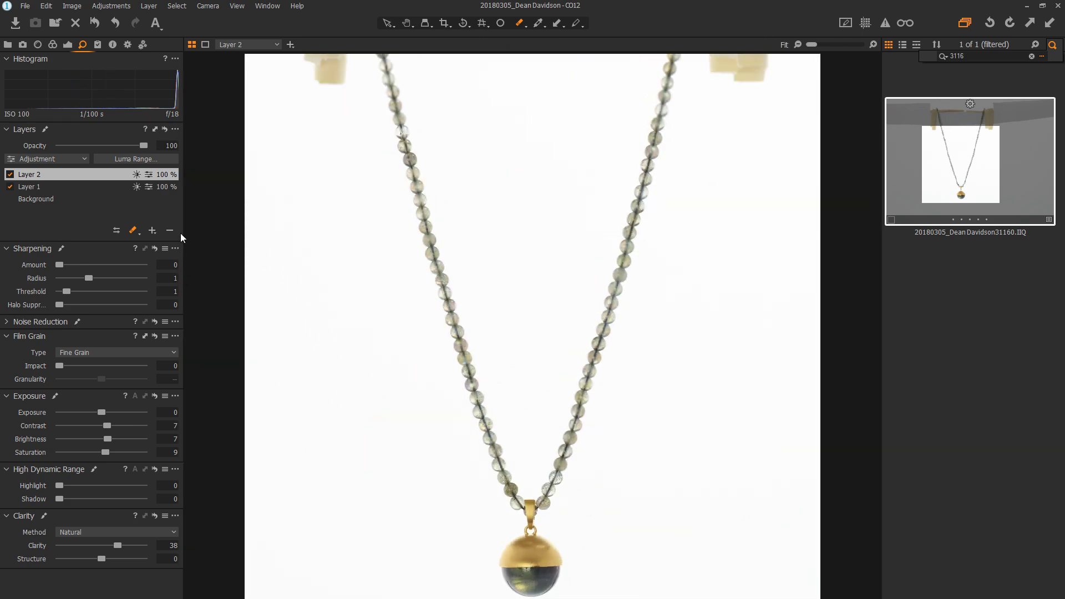
{"action": "left_click", "coordinate": [128, 45]}
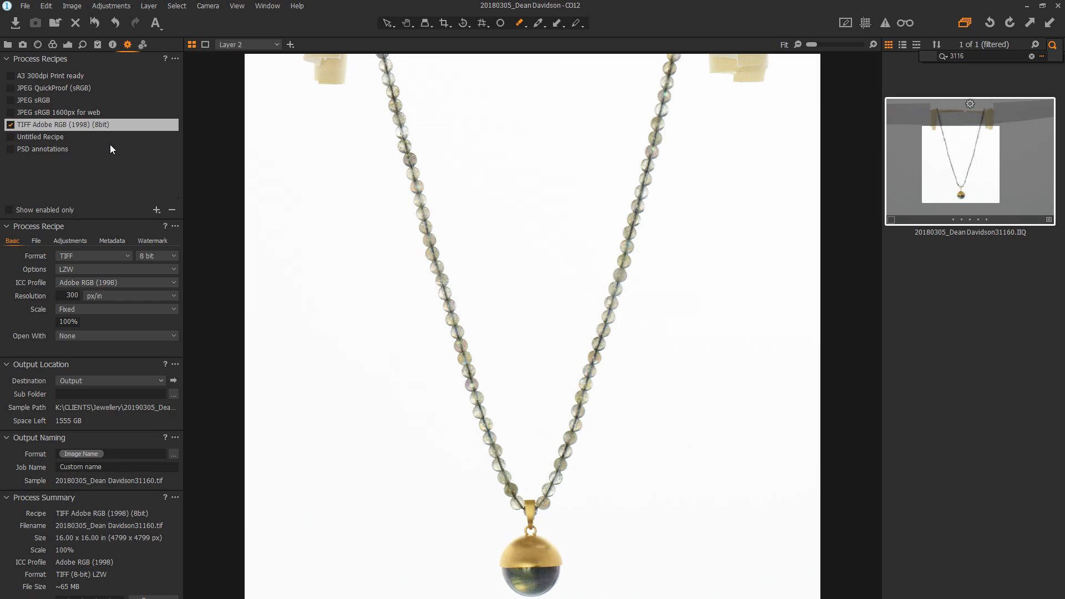
{"action": "left_click", "coordinate": [38, 45]}
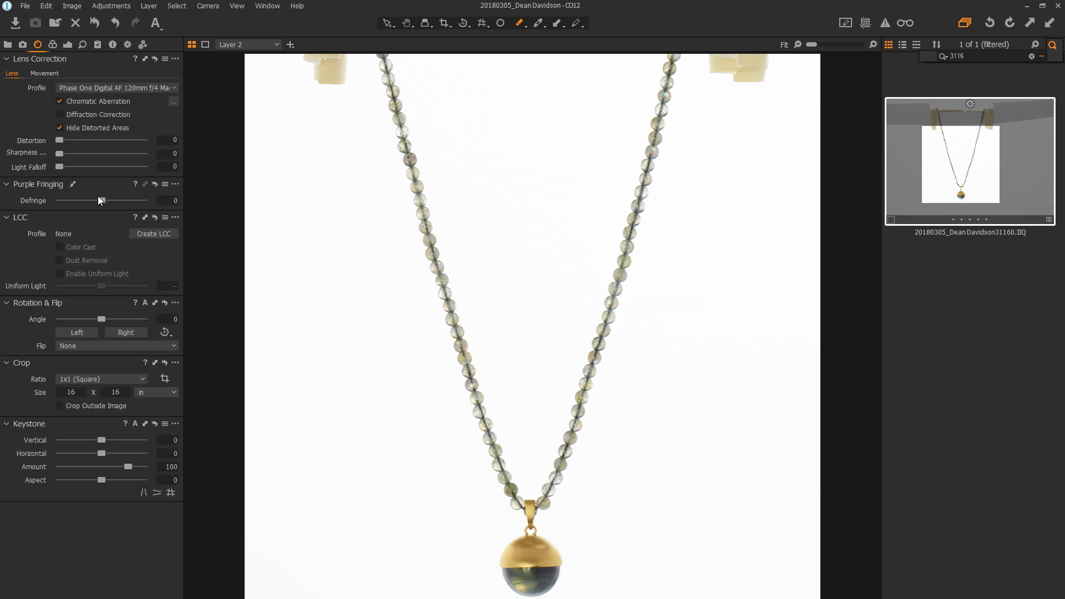
Step: Rotate the necklace 0.59°, process it to TIFF, and filter to image 1122
{"action": "left_click_drag", "start_coordinate": [103, 317], "coordinate": [105, 318]}
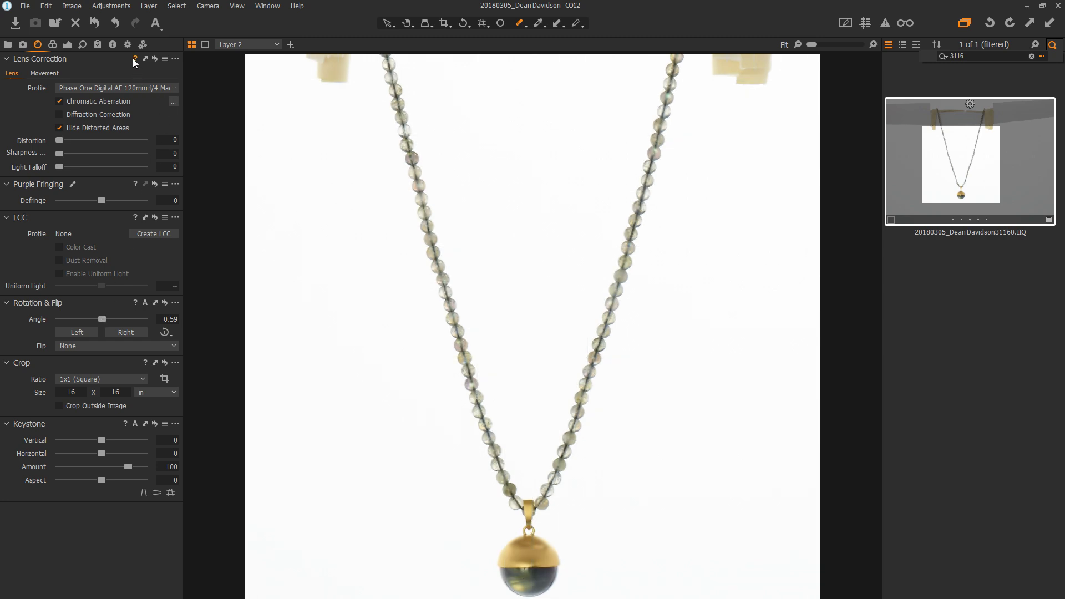
{"action": "left_click", "coordinate": [127, 44]}
{"action": "left_click", "coordinate": [151, 597]}
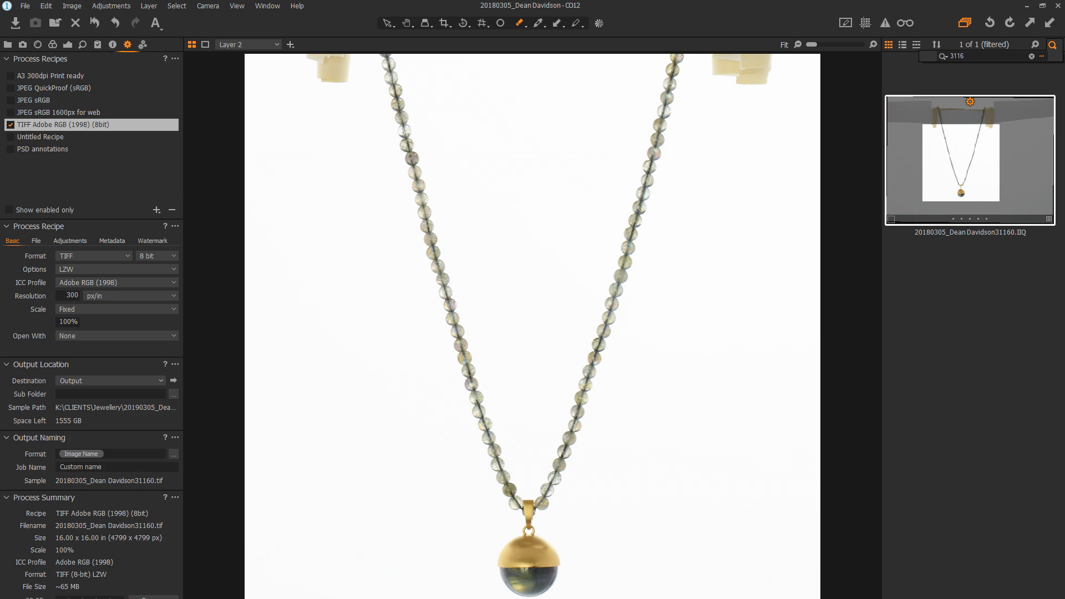
{"action": "left_click", "coordinate": [957, 56]}
{"action": "type", "text": "1122"}
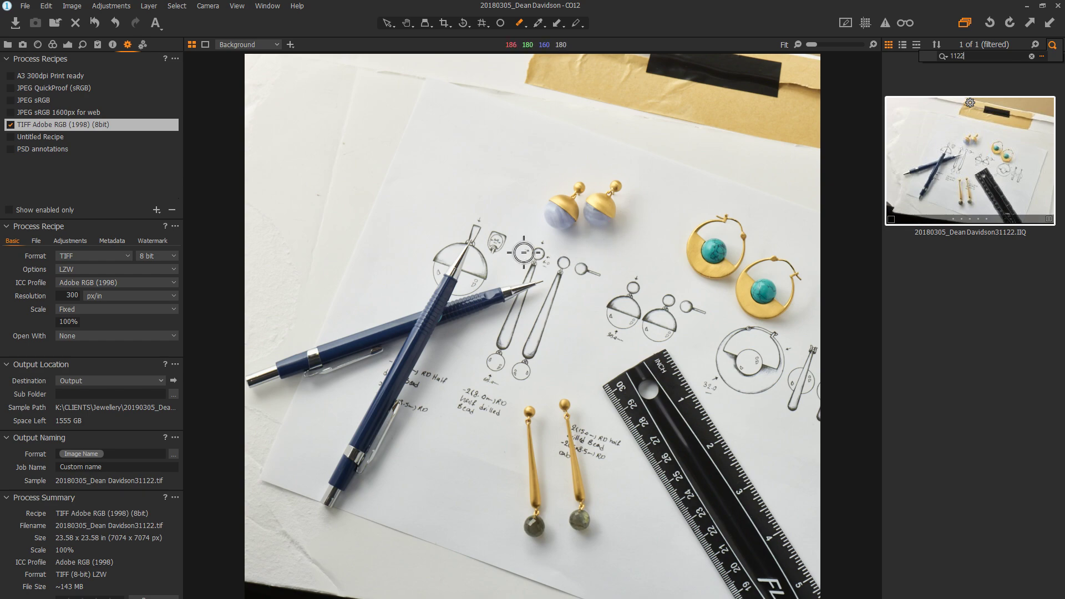
Step: Draw a linear gradient mask rising from the bottom of the earrings photo
{"action": "left_click", "coordinate": [83, 46]}
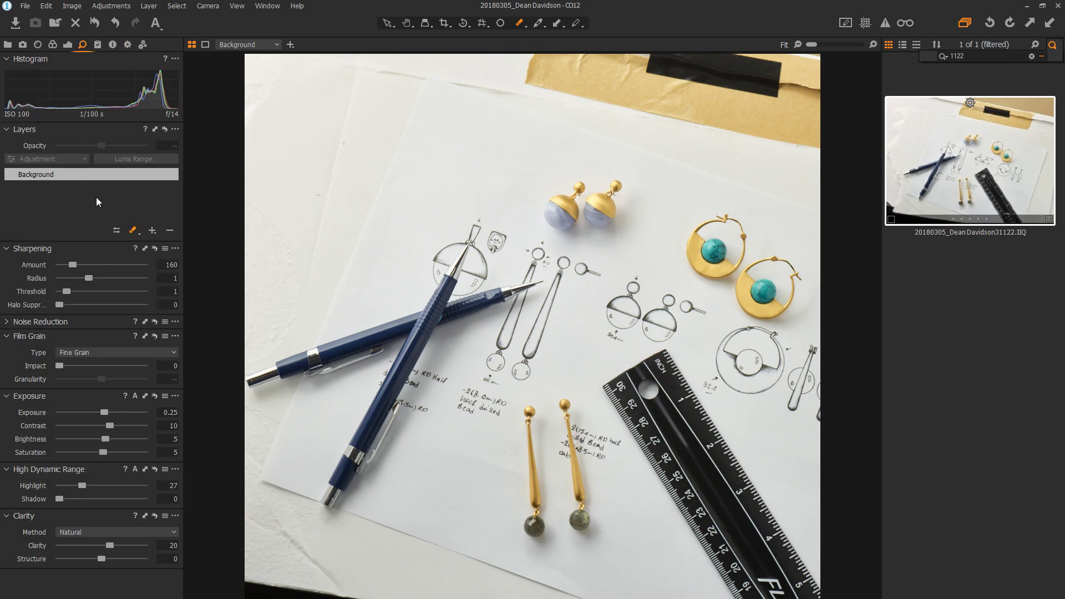
{"action": "left_click", "coordinate": [134, 231]}
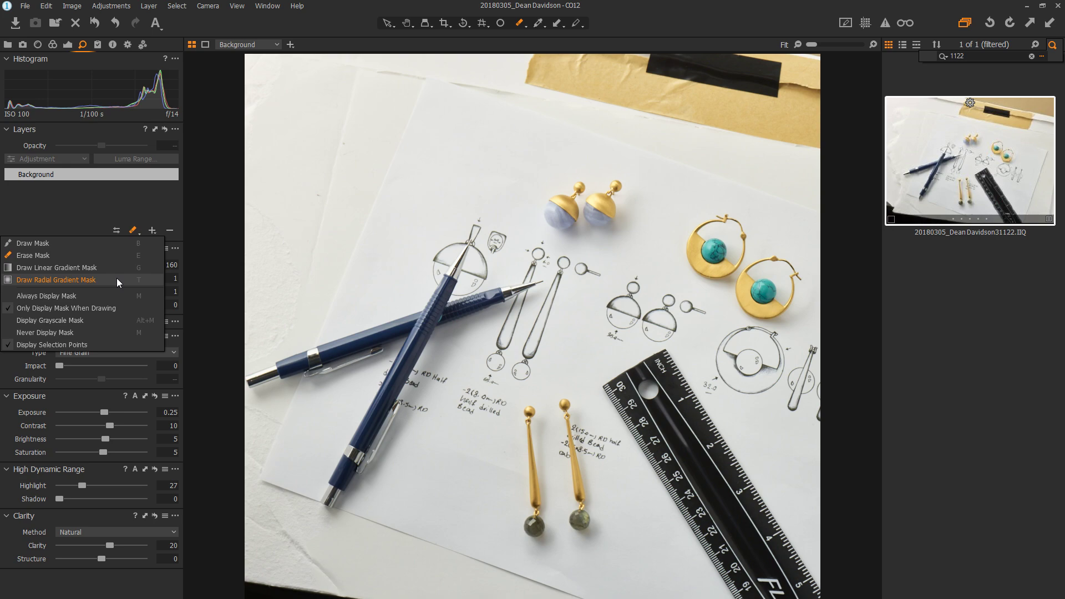
{"action": "left_click", "coordinate": [114, 268]}
{"action": "left_click_drag", "start_coordinate": [546, 411], "coordinate": [548, 224]}
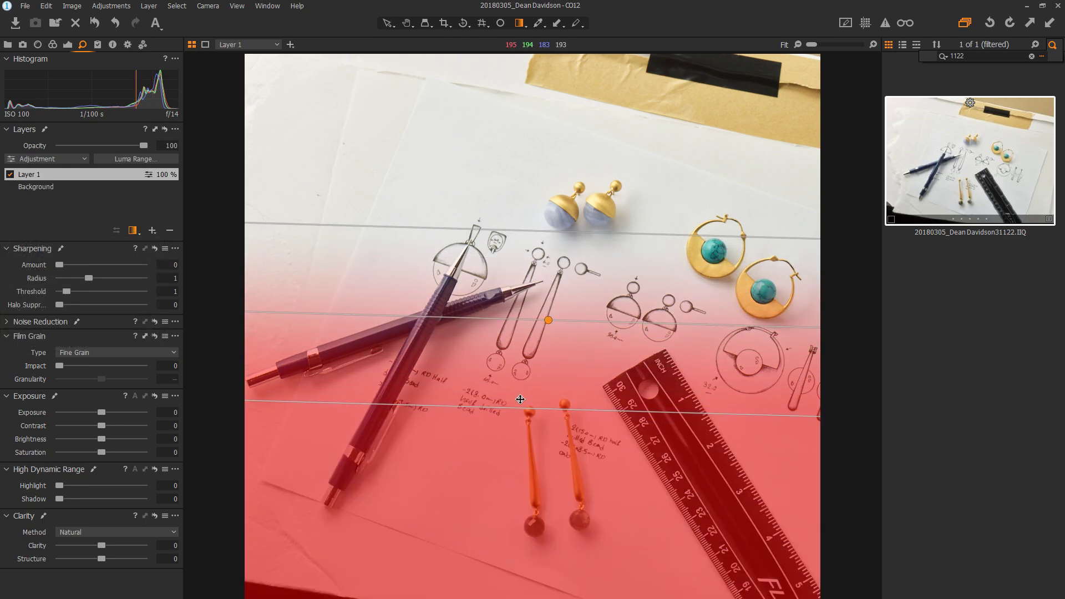
{"action": "left_click_drag", "start_coordinate": [521, 399], "coordinate": [519, 477]}
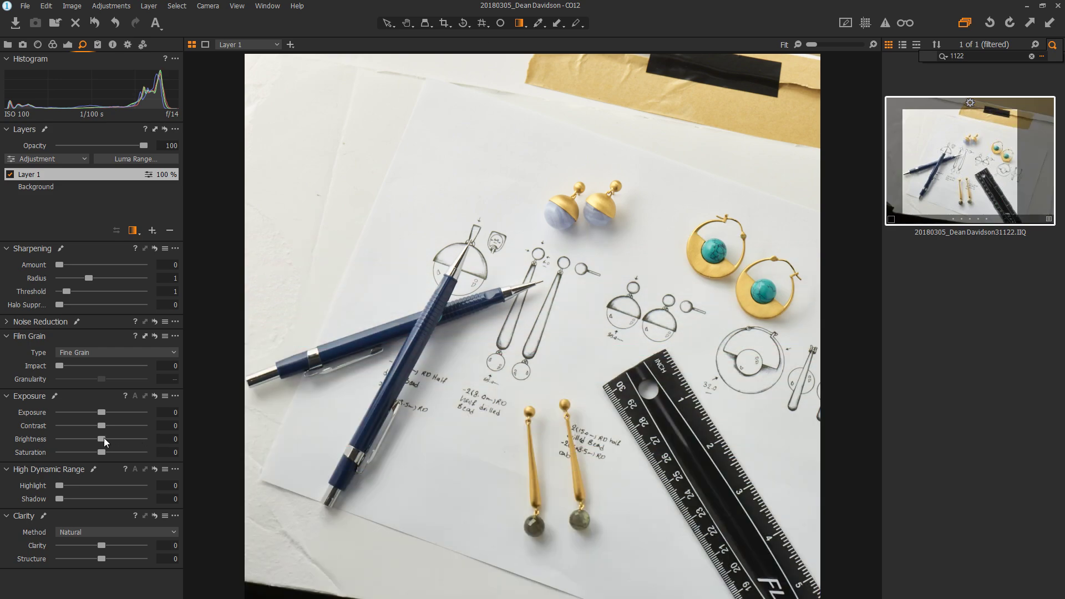
Step: Brighten the lower gradient area and lift its shadows to 19, comparing Layer 1 on and off
{"action": "mouse_move", "coordinate": [105, 439]}
{"action": "left_mouse_down"}
{"action": "mouse_move", "coordinate": [115, 439]}
{"action": "mouse_move", "coordinate": [110, 425]}
{"action": "left_mouse_up"}
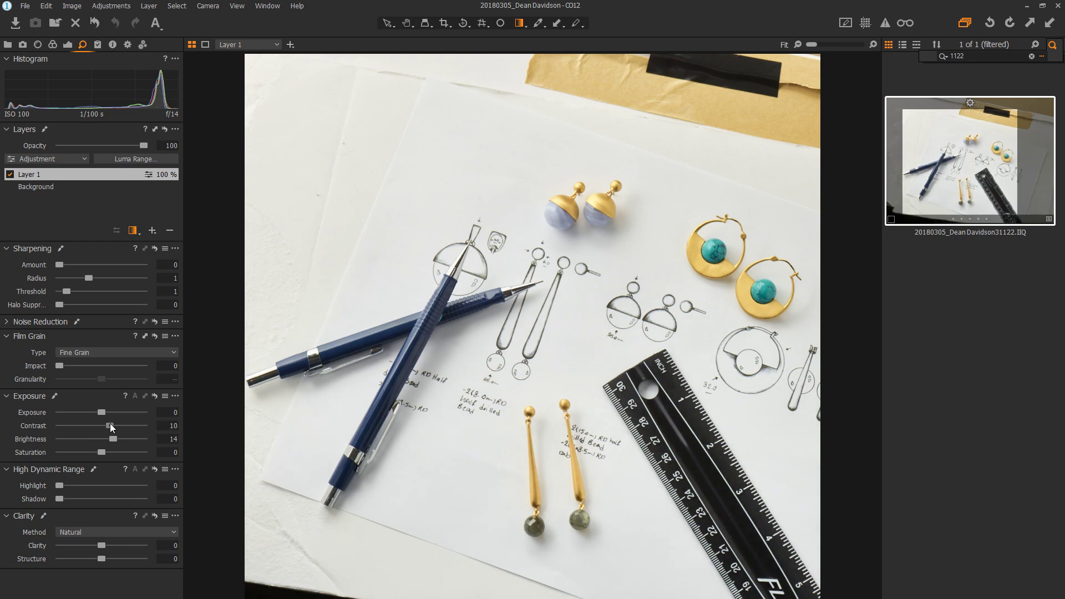
{"action": "left_click", "coordinate": [9, 174]}
{"action": "left_click", "coordinate": [9, 174]}
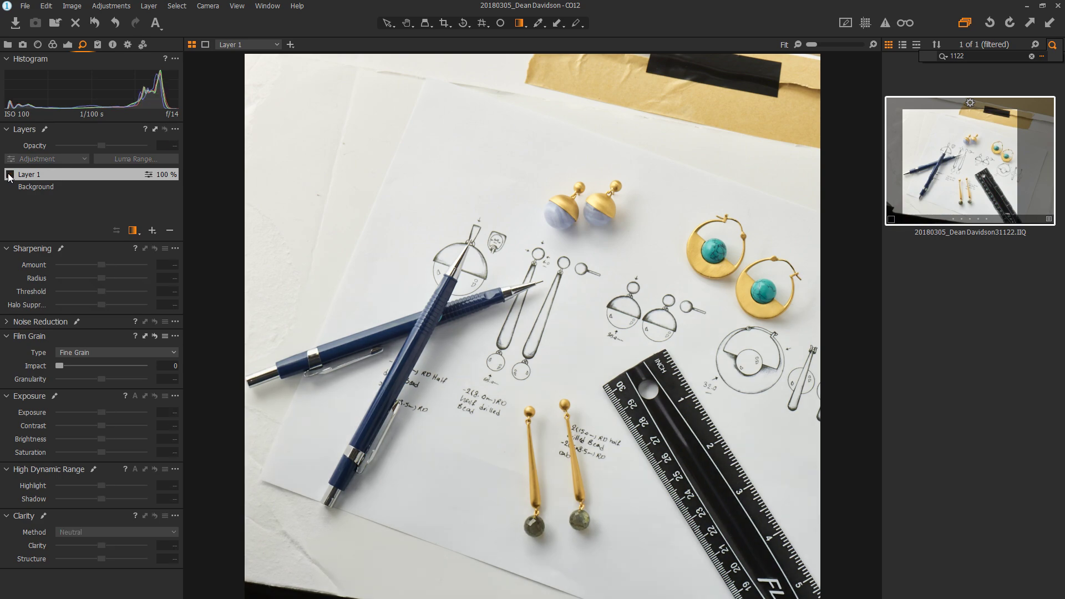
{"action": "left_click", "coordinate": [9, 174]}
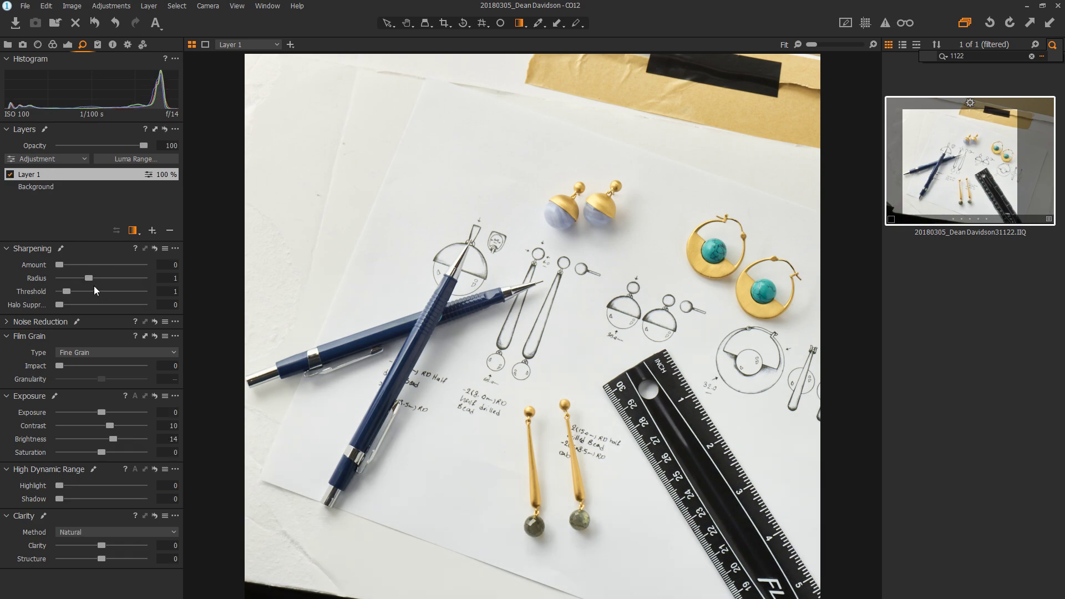
{"action": "mouse_move", "coordinate": [113, 438]}
{"action": "left_mouse_down"}
{"action": "mouse_move", "coordinate": [102, 441]}
{"action": "mouse_move", "coordinate": [112, 424]}
{"action": "left_mouse_up"}
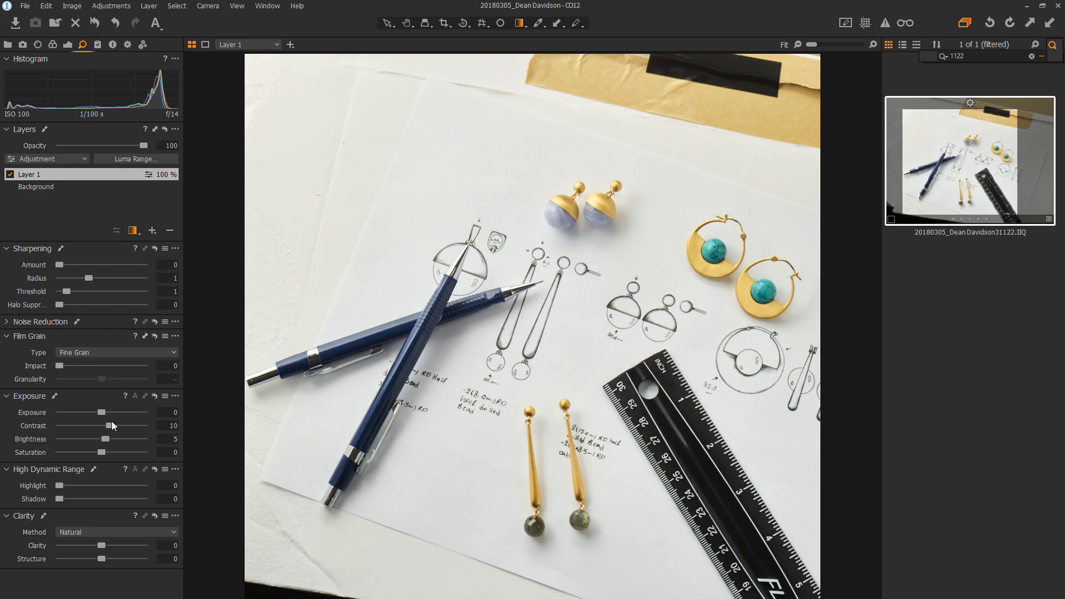
{"action": "left_click_drag", "start_coordinate": [59, 499], "coordinate": [75, 497]}
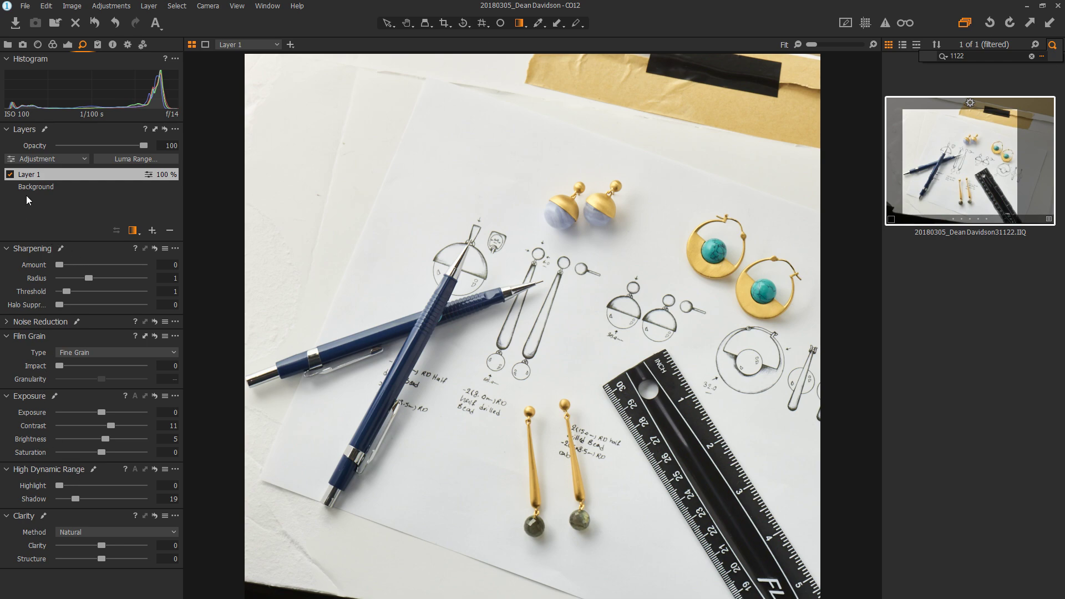
Step: Settle Layer 1 at brightness 3 and contrast 9, then add a second gradient layer over the top
{"action": "left_click", "coordinate": [11, 174]}
{"action": "left_click", "coordinate": [11, 174]}
{"action": "left_click", "coordinate": [11, 174]}
{"action": "left_click", "coordinate": [12, 174]}
{"action": "left_click_drag", "start_coordinate": [107, 441], "coordinate": [108, 426]}
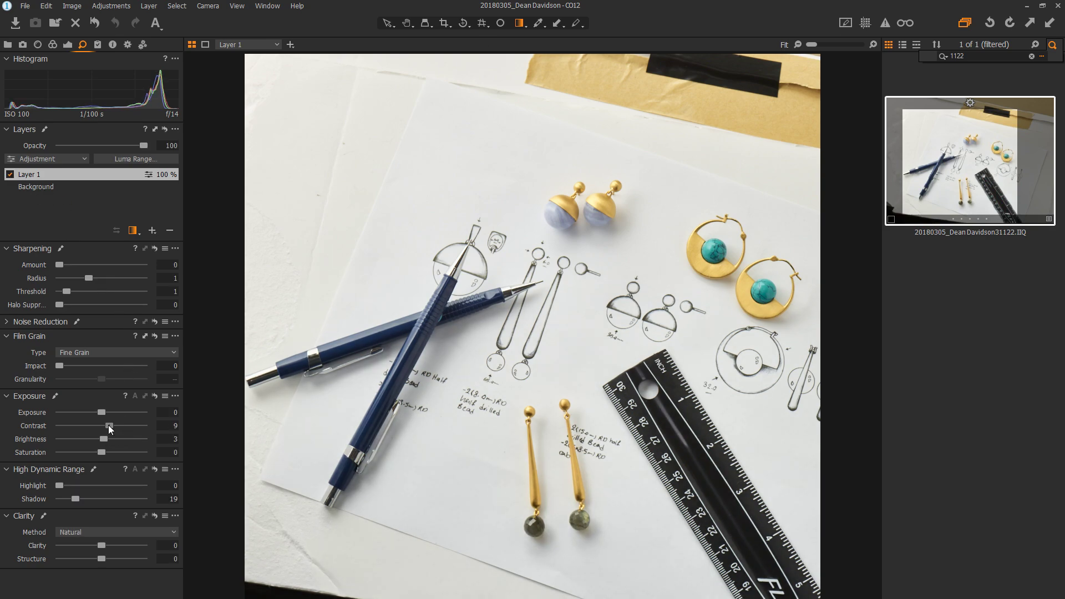
{"action": "left_click", "coordinate": [152, 230]}
{"action": "left_click_drag", "start_coordinate": [610, 254], "coordinate": [598, 312]}
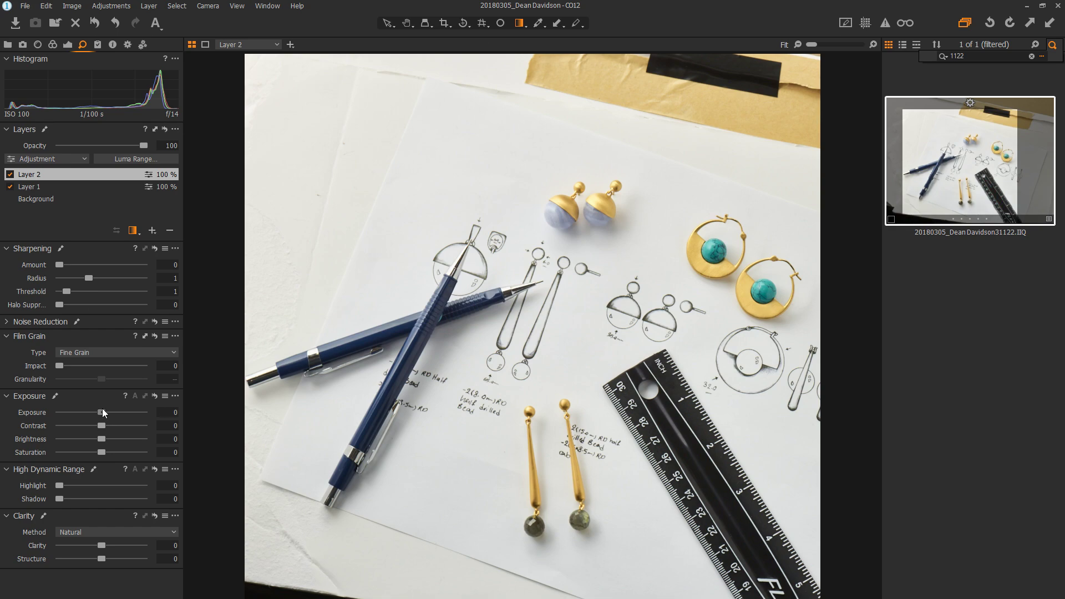
Step: Darken the top with Layer 2 exposure -0.26 and contrast 3, then reselect Background
{"action": "mouse_move", "coordinate": [103, 412]}
{"action": "left_mouse_down"}
{"action": "mouse_move", "coordinate": [105, 426]}
{"action": "mouse_move", "coordinate": [100, 413]}
{"action": "left_mouse_up"}
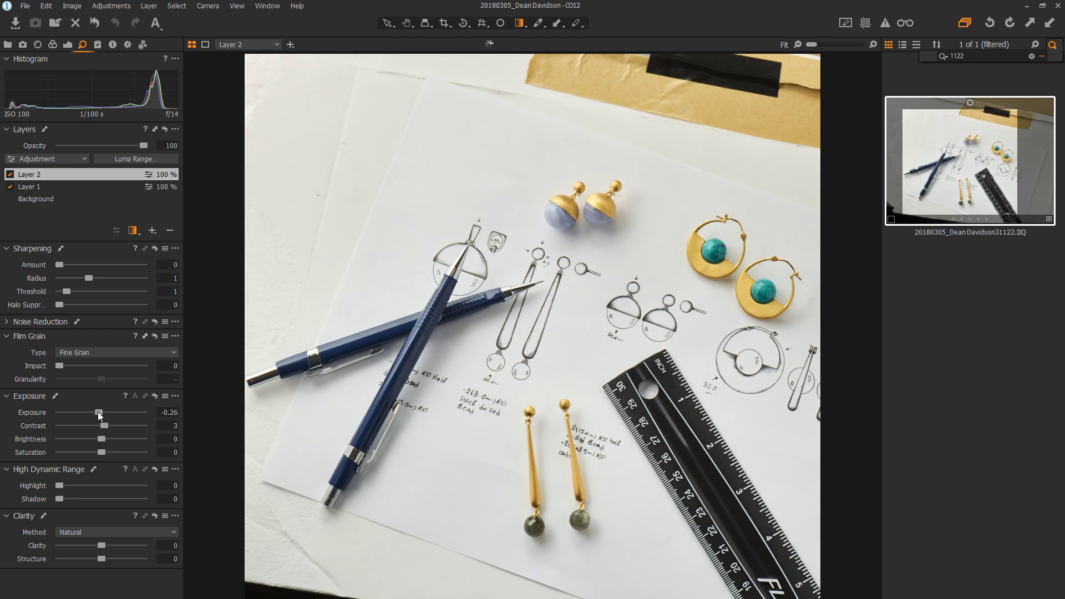
{"action": "left_click", "coordinate": [10, 175]}
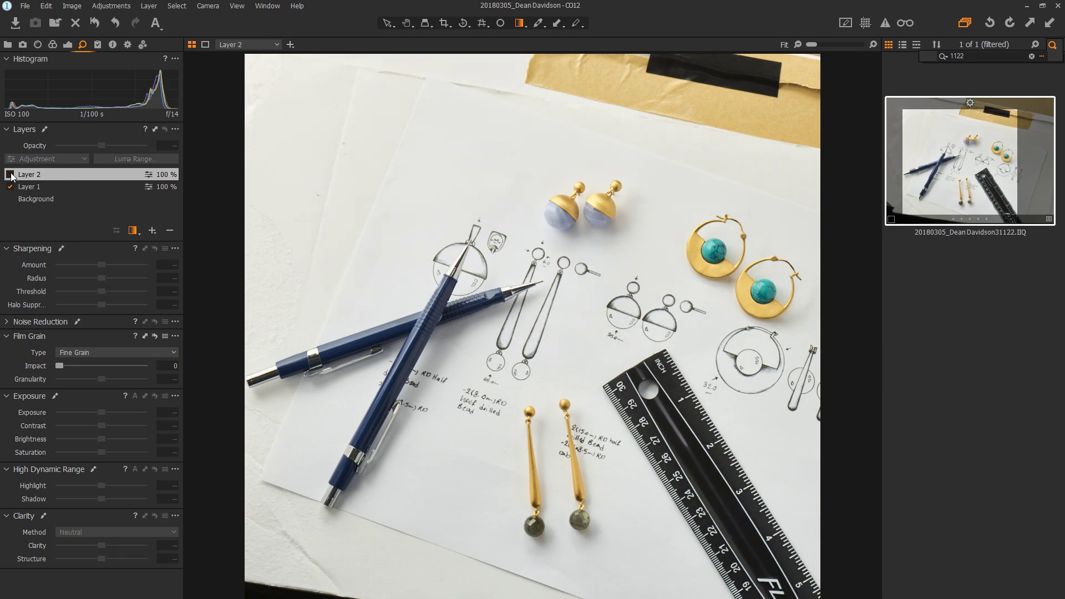
{"action": "left_click", "coordinate": [10, 175]}
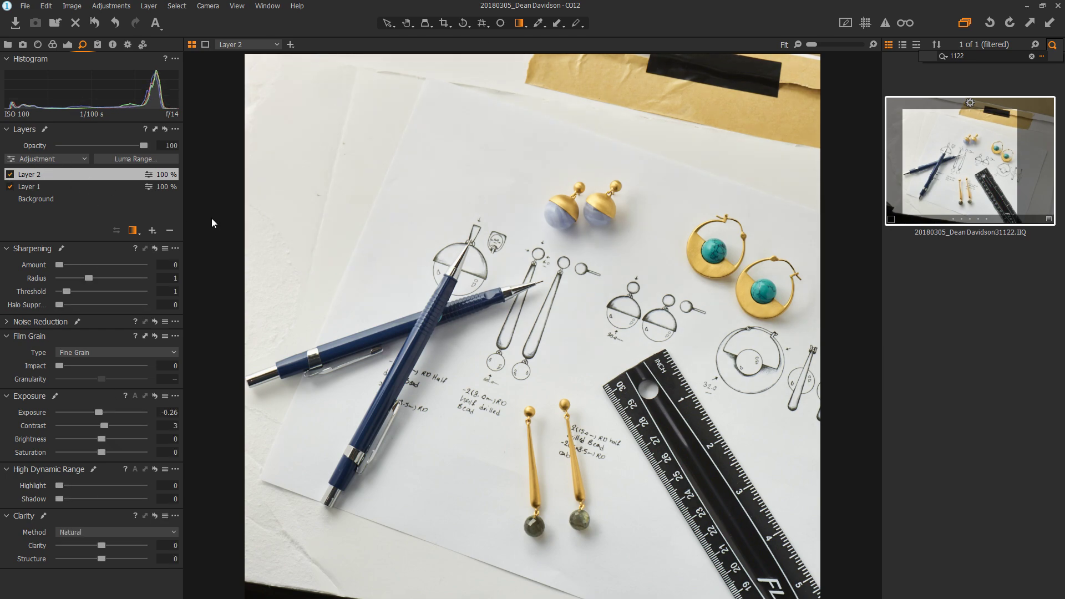
{"action": "left_click", "coordinate": [61, 199]}
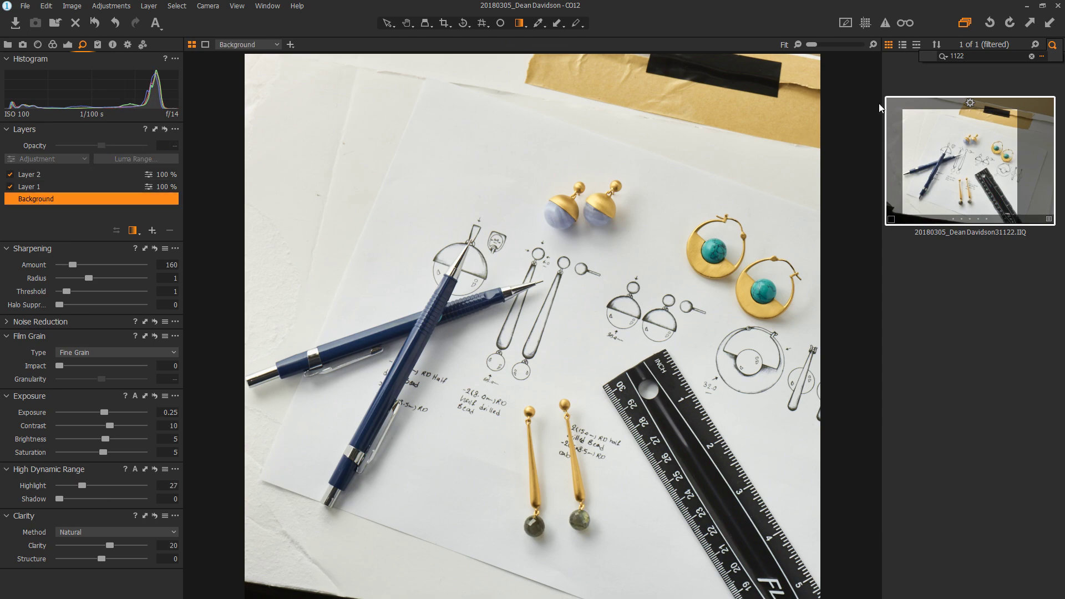
{"action": "left_click", "coordinate": [126, 46]}
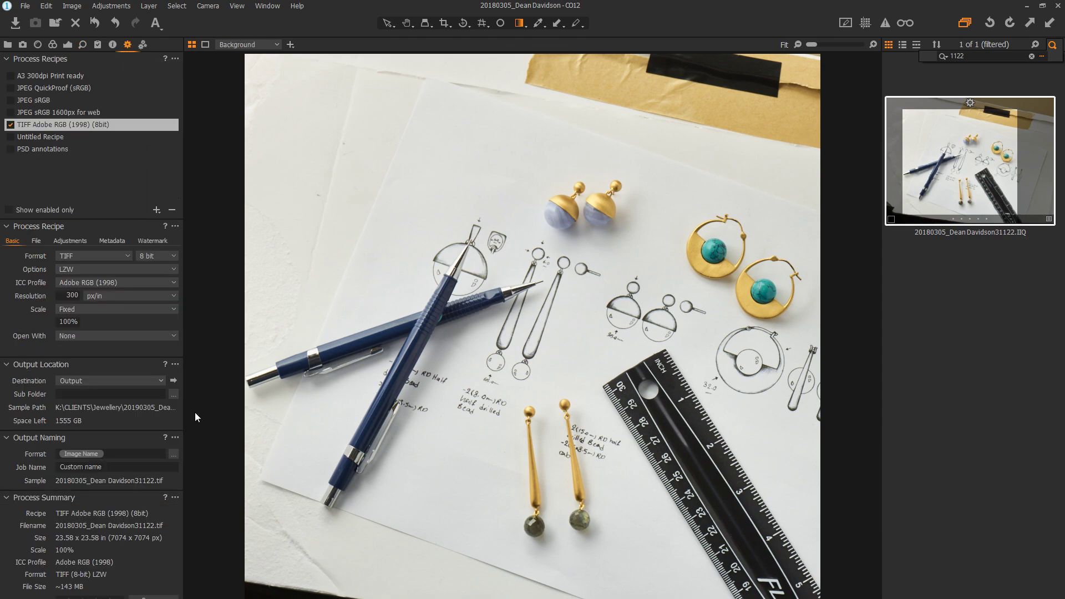
Step: Process the earrings photo to TIFF, then filter to image 1227 and then 1203
{"action": "left_click", "coordinate": [153, 597]}
{"action": "type", "text": "1227"}
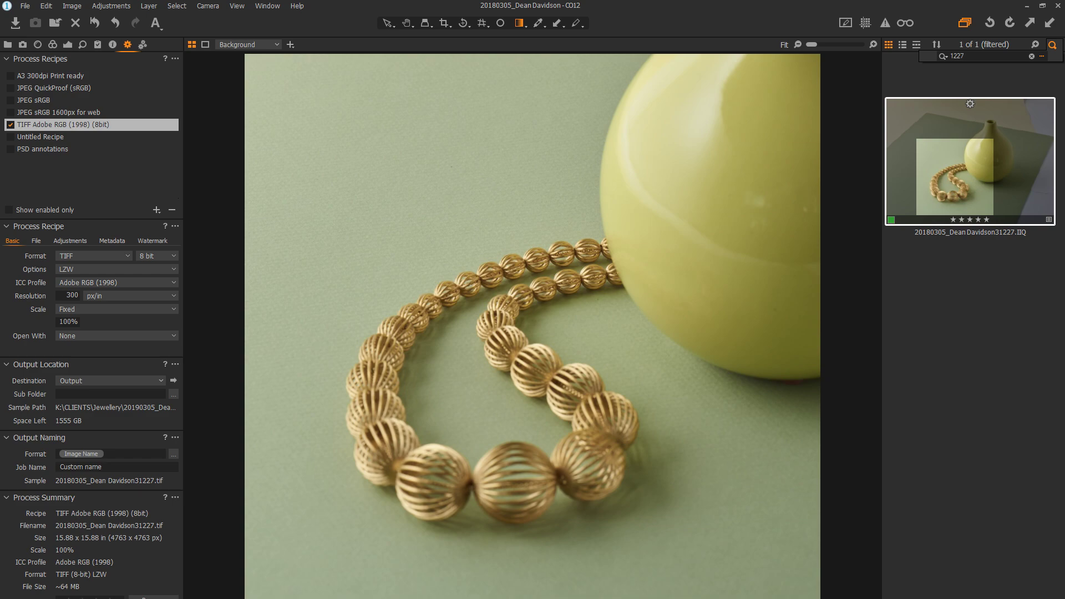
{"action": "left_click_drag", "start_coordinate": [981, 61], "coordinate": [920, 55]}
{"action": "type", "text": "1203"}
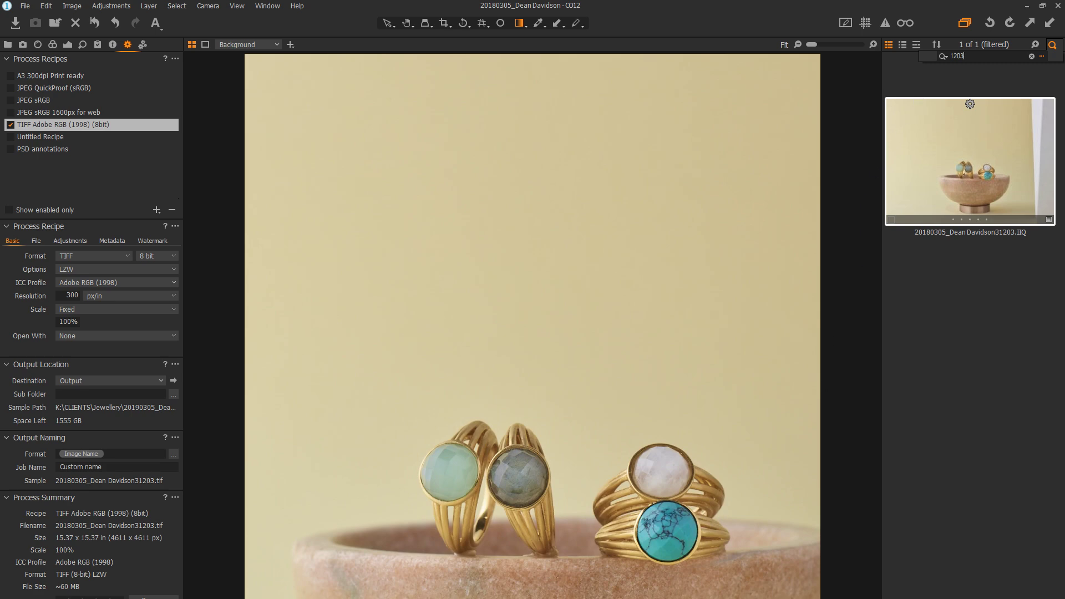
{"action": "left_click", "coordinate": [140, 560]}
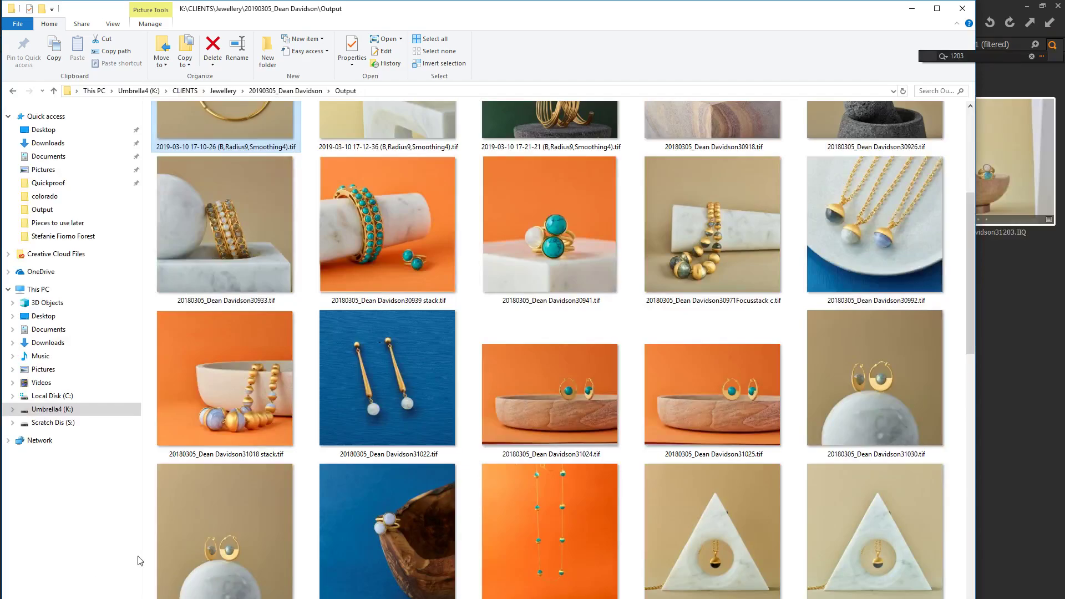
{"action": "scroll", "coordinate": [518, 371], "scroll_direction": "up", "scroll_amount": 5}
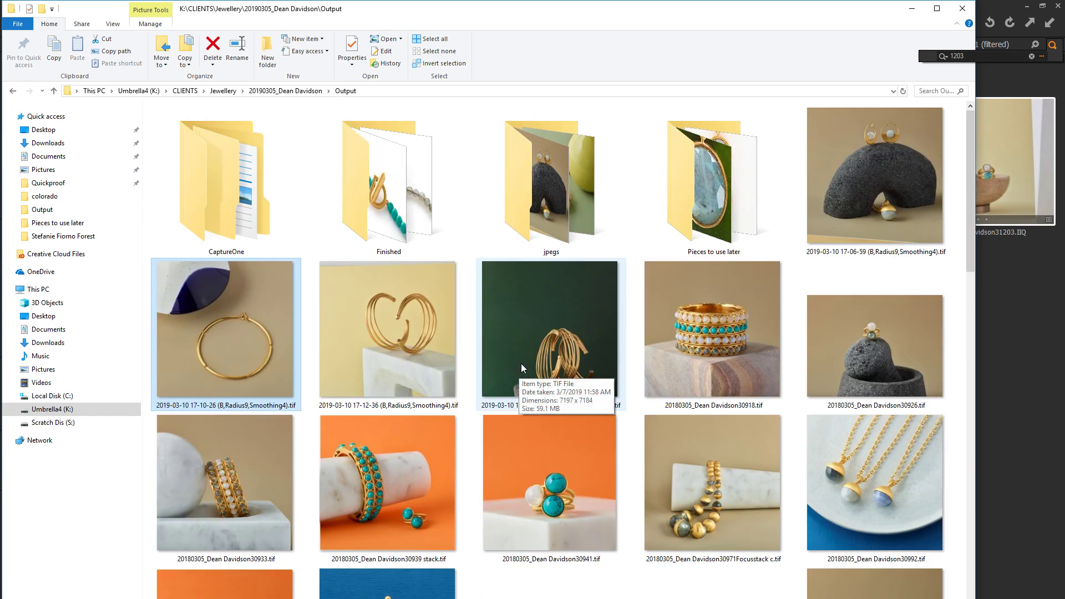
{"action": "left_click", "coordinate": [561, 350]}
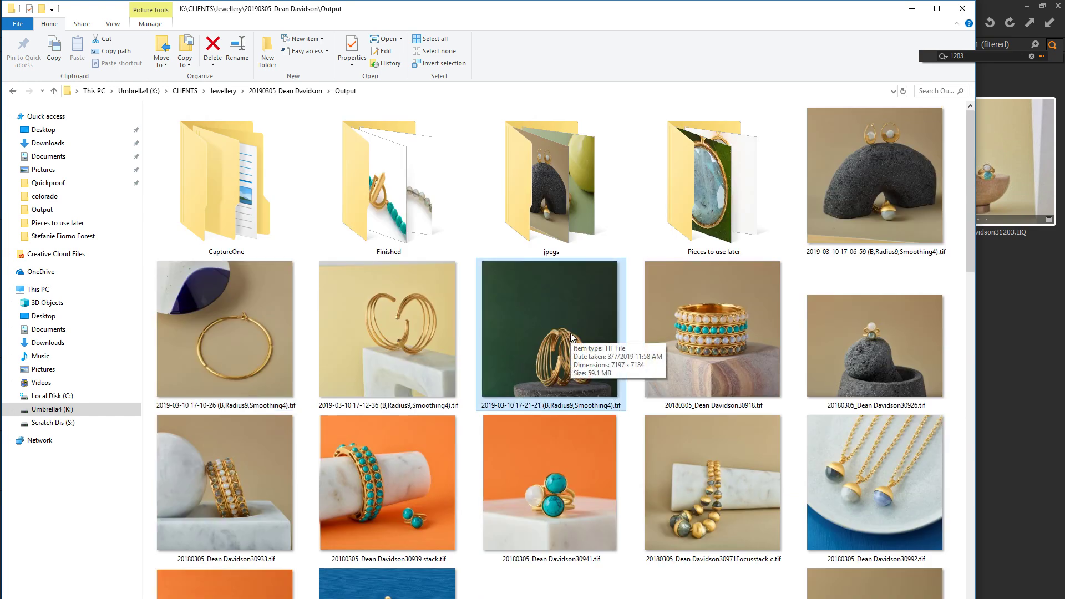
{"action": "left_click", "coordinate": [446, 374]}
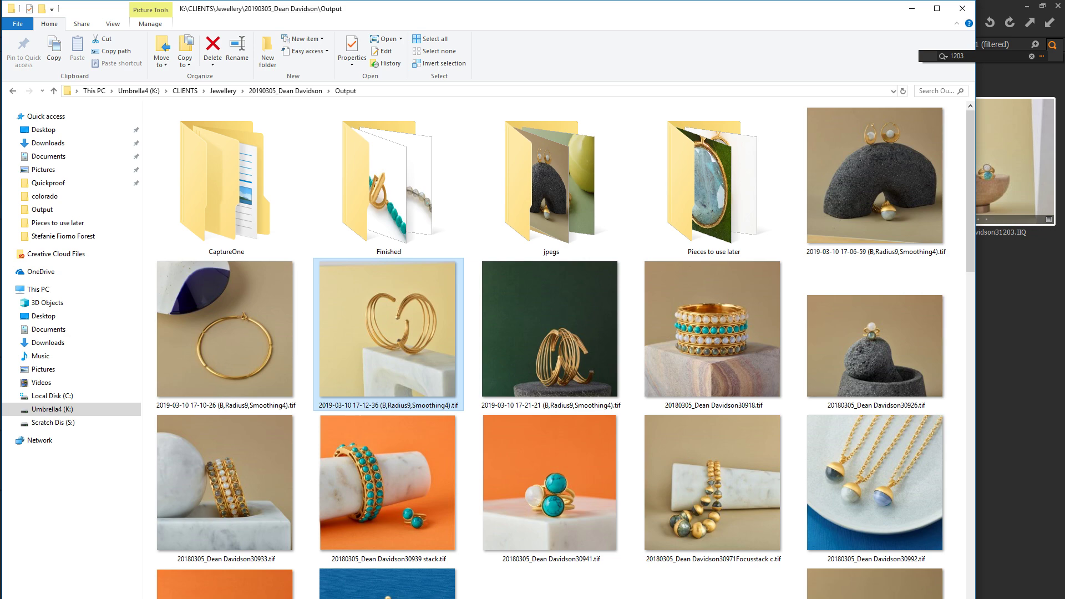
{"action": "left_click", "coordinate": [903, 211]}
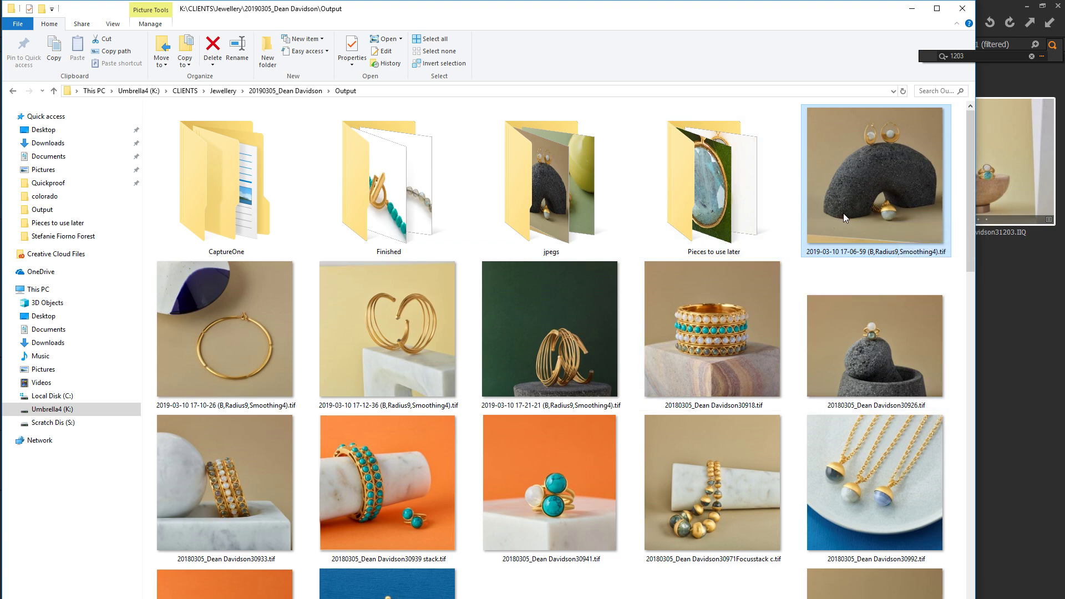
{"action": "left_click_drag", "start_coordinate": [843, 213], "coordinate": [267, 46]}
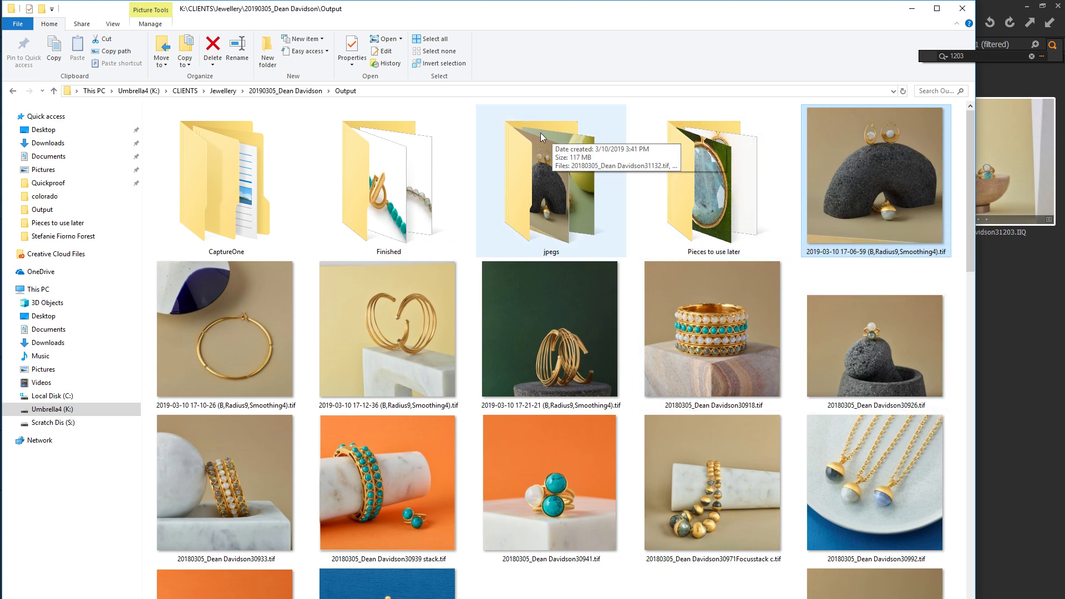
Step: Create a 'Confirm With Client rejection' folder and move the 17-06-59 lava-rock ring TIFF into it
{"action": "left_click", "coordinate": [267, 46]}
{"action": "type", "text": "Co"}
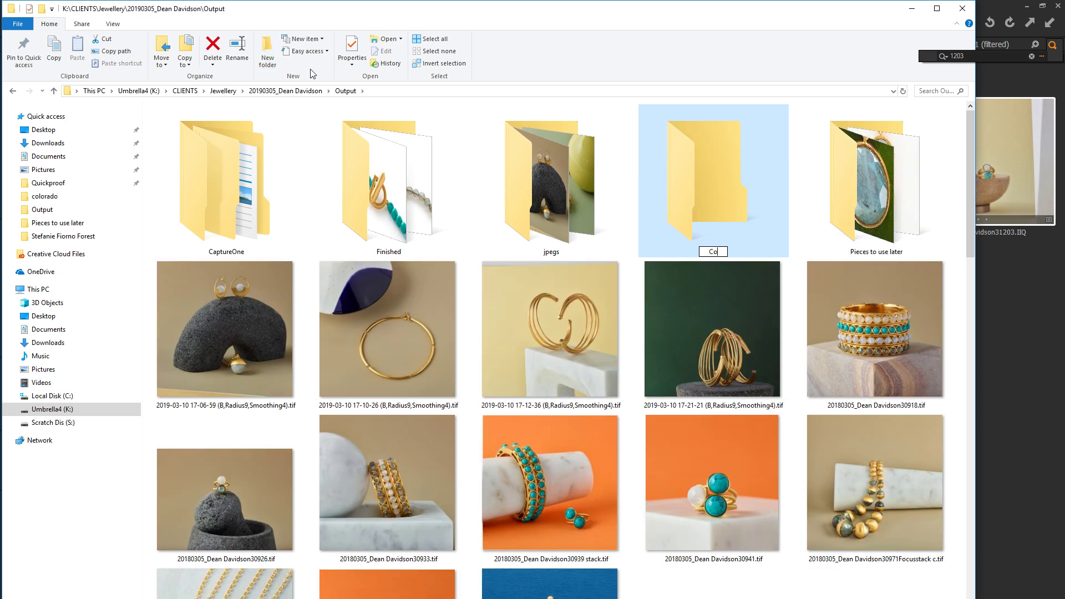
{"action": "type", "text": "nfirm With Clien"}
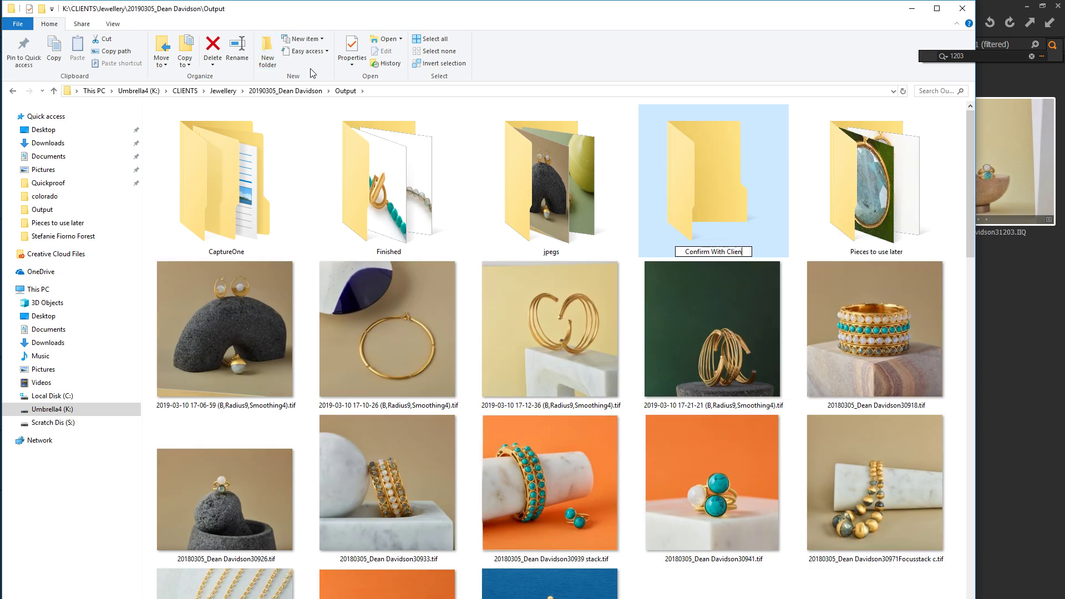
{"action": "type", "text": "t reje"}
{"action": "type", "text": "ction"}
{"action": "key", "text": "Return"}
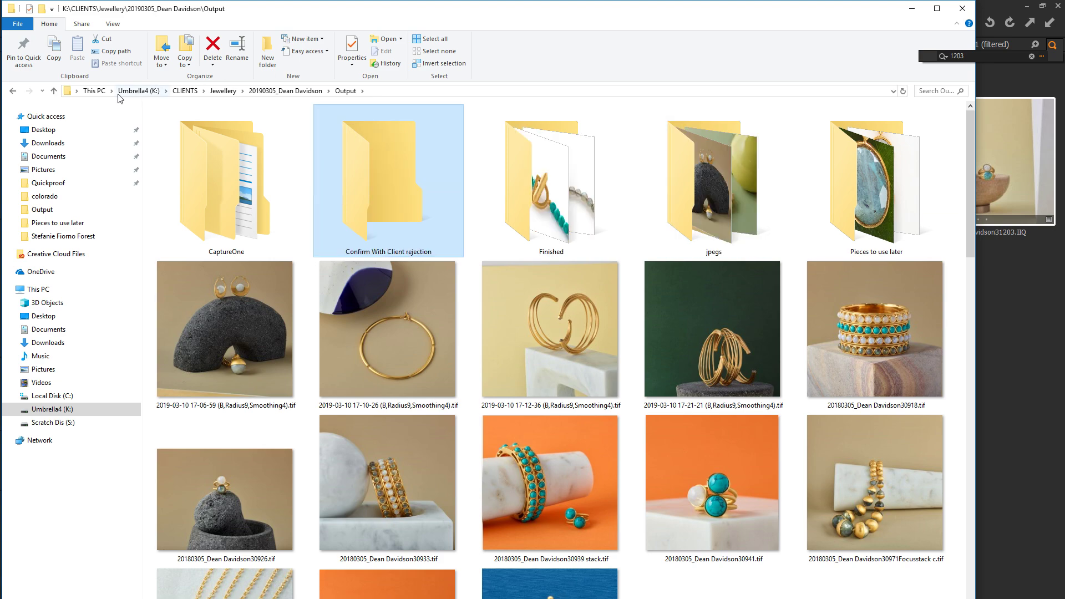
{"action": "mouse_move", "coordinate": [228, 333]}
{"action": "left_mouse_down"}
{"action": "mouse_move", "coordinate": [537, 305]}
{"action": "mouse_move", "coordinate": [390, 215]}
{"action": "left_mouse_up"}
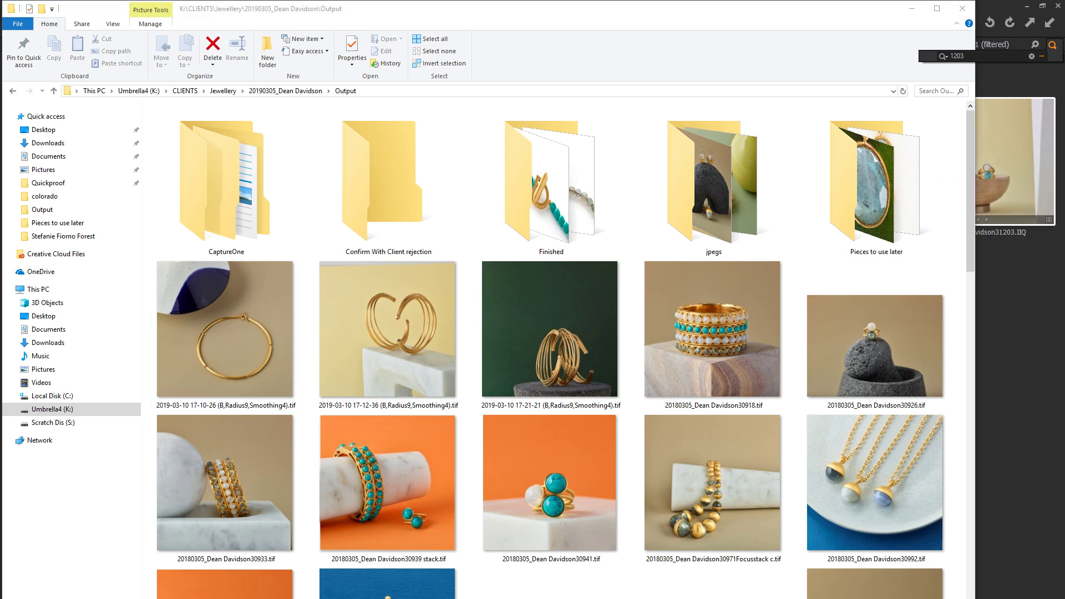
{"action": "left_click", "coordinate": [1015, 56]}
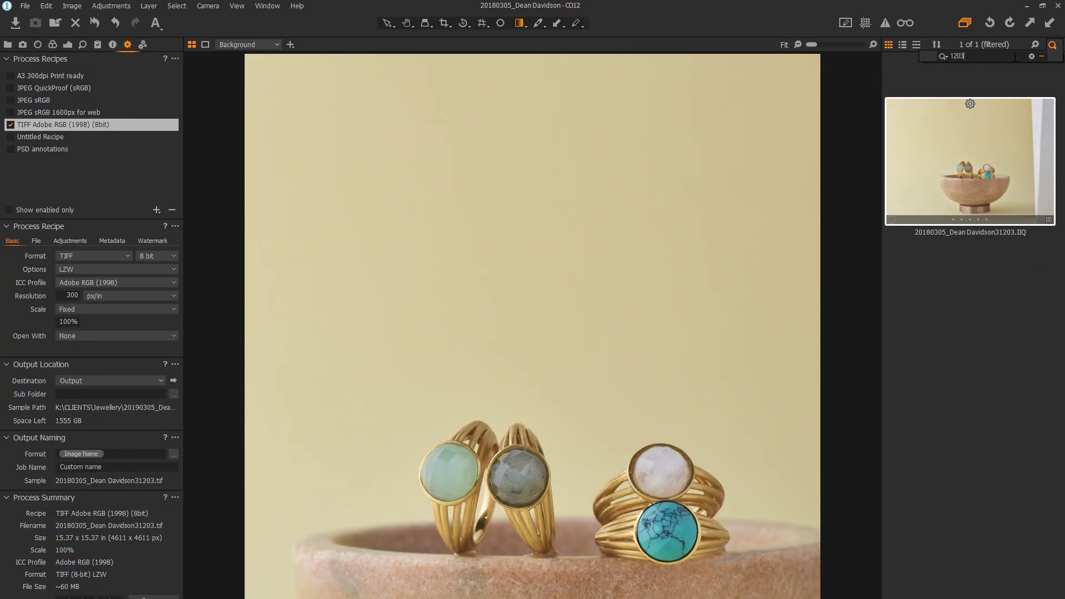
Step: Zoom to 100% on the grey labradorite stone of the rings image
{"action": "left_click", "coordinate": [910, 58]}
{"action": "scroll", "coordinate": [536, 482], "scroll_direction": "up", "scroll_amount": 1}
{"action": "scroll", "coordinate": [536, 482], "scroll_direction": "up", "scroll_amount": 1}
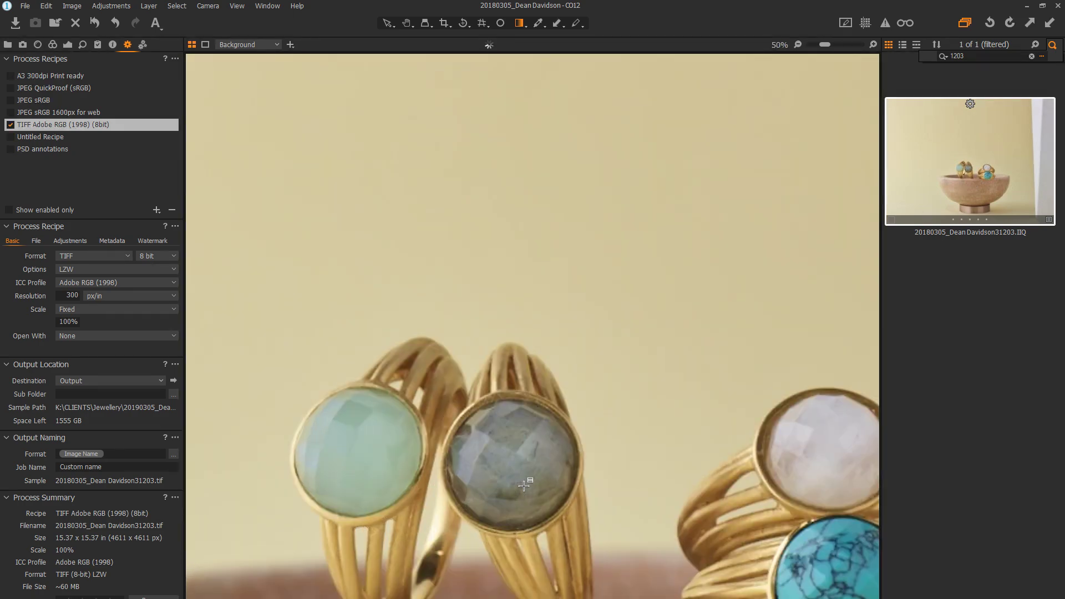
{"action": "scroll", "coordinate": [536, 482], "scroll_direction": "up", "scroll_amount": 1}
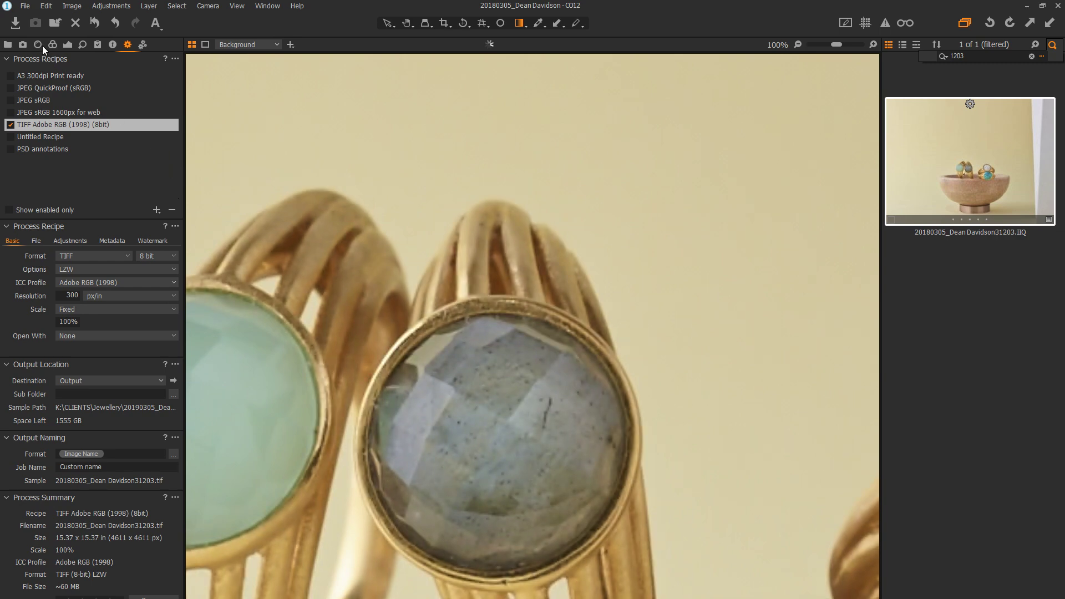
Step: Add adjustment Layer 1 and start painting its mask on the grey stone
{"action": "left_click", "coordinate": [82, 44]}
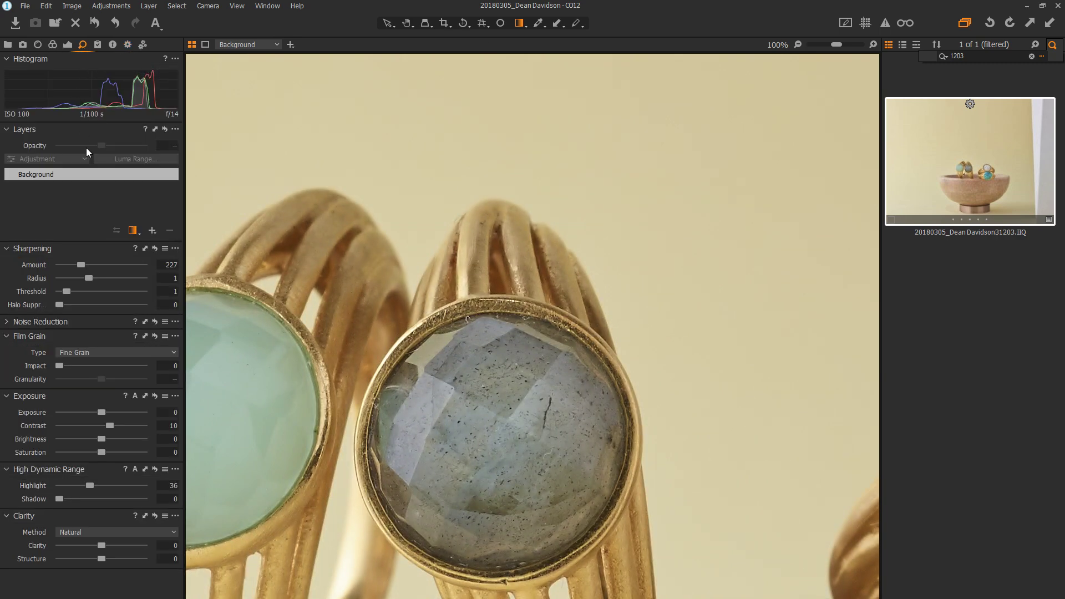
{"action": "left_click", "coordinate": [133, 230]}
{"action": "left_click", "coordinate": [107, 242]}
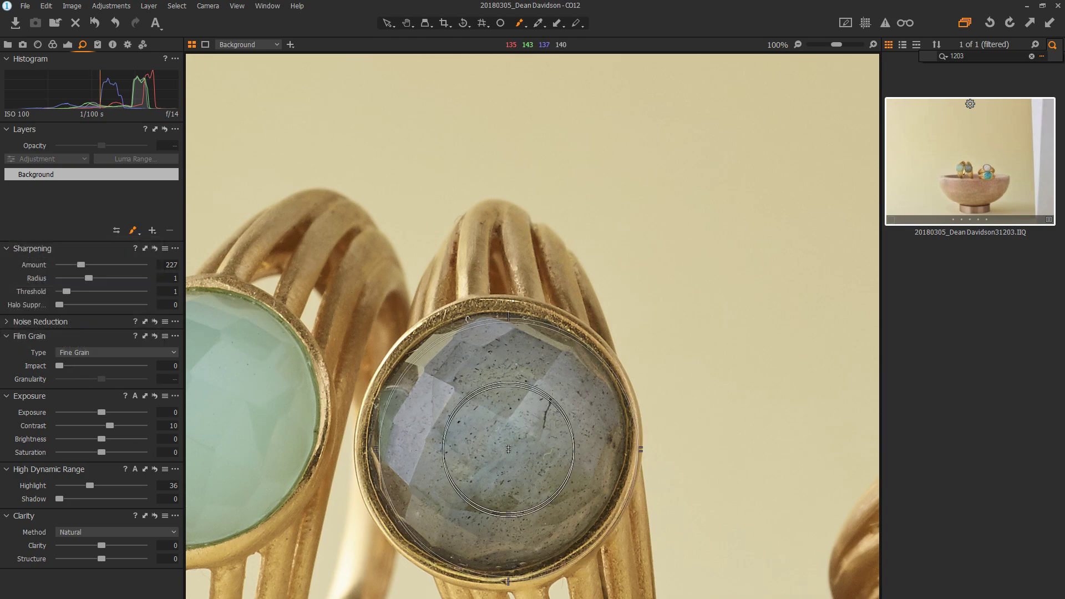
{"action": "mouse_move", "coordinate": [444, 471]}
{"action": "left_mouse_down"}
{"action": "mouse_move", "coordinate": [477, 416]}
{"action": "mouse_move", "coordinate": [499, 411]}
{"action": "left_mouse_up"}
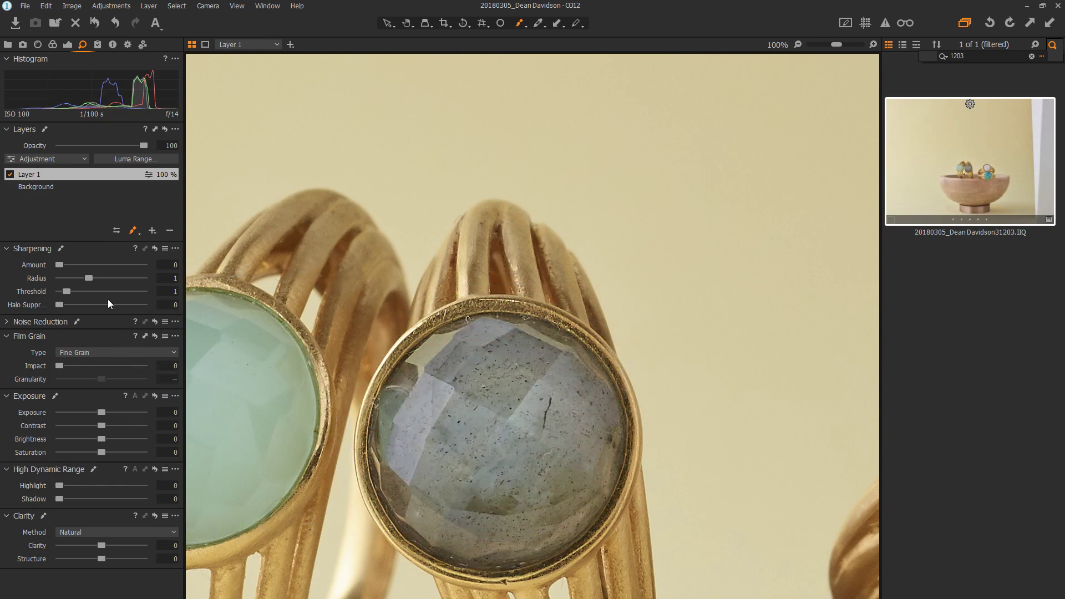
{"action": "left_click", "coordinate": [51, 44]}
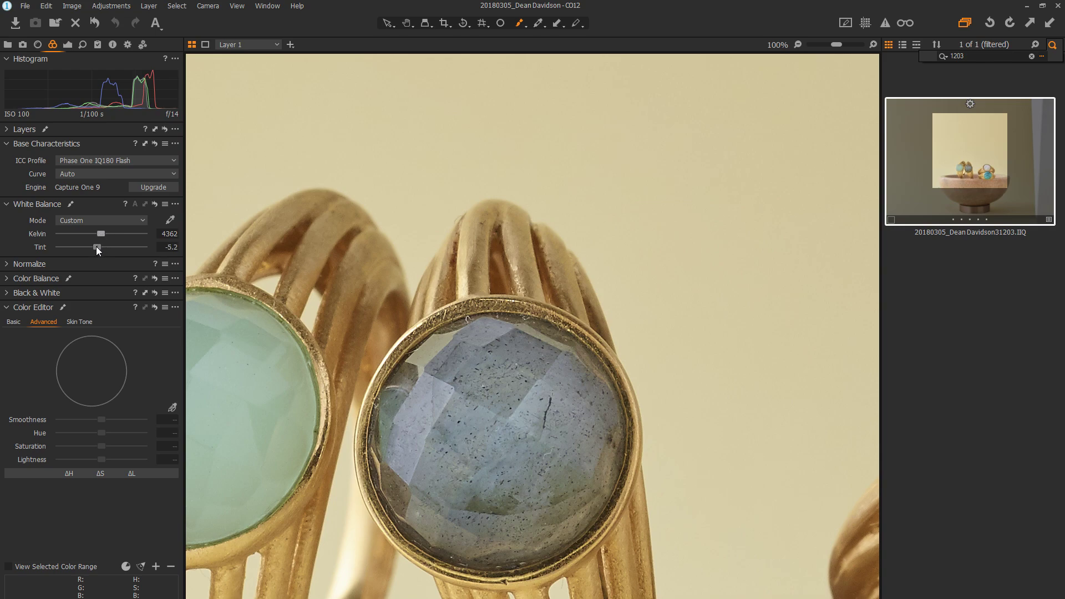
Step: Mask the whole labradorite stone with a smaller brush, then upgrade the image to the Capture One 12 engine
{"action": "right_click", "coordinate": [481, 389]}
{"action": "left_click_drag", "start_coordinate": [492, 390], "coordinate": [469, 390]}
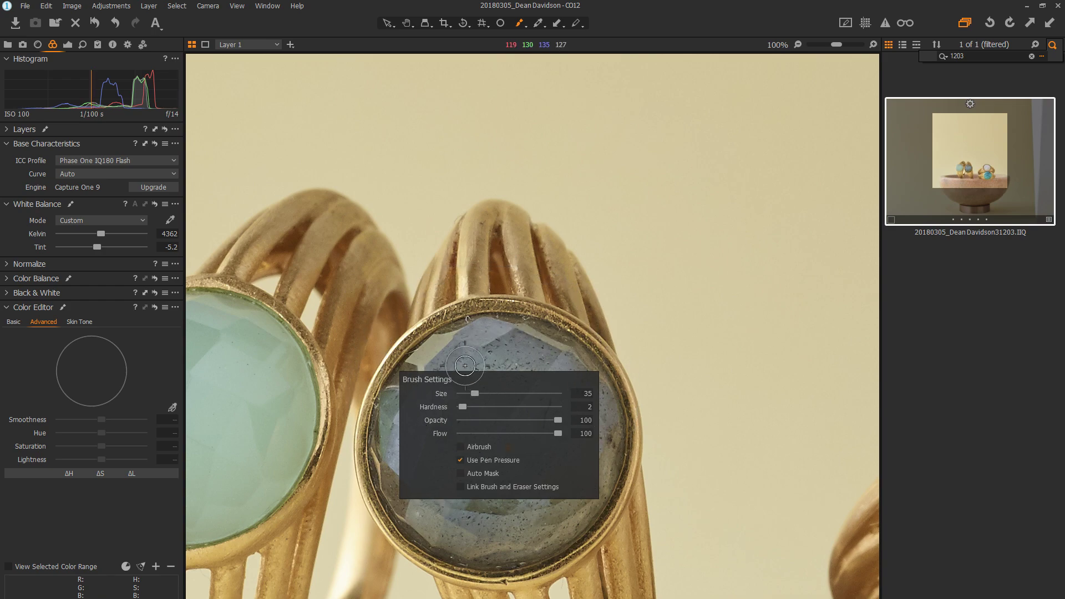
{"action": "mouse_move", "coordinate": [391, 371]}
{"action": "left_mouse_down"}
{"action": "mouse_move", "coordinate": [450, 549]}
{"action": "mouse_move", "coordinate": [583, 369]}
{"action": "mouse_move", "coordinate": [438, 350]}
{"action": "mouse_move", "coordinate": [575, 423]}
{"action": "left_mouse_up"}
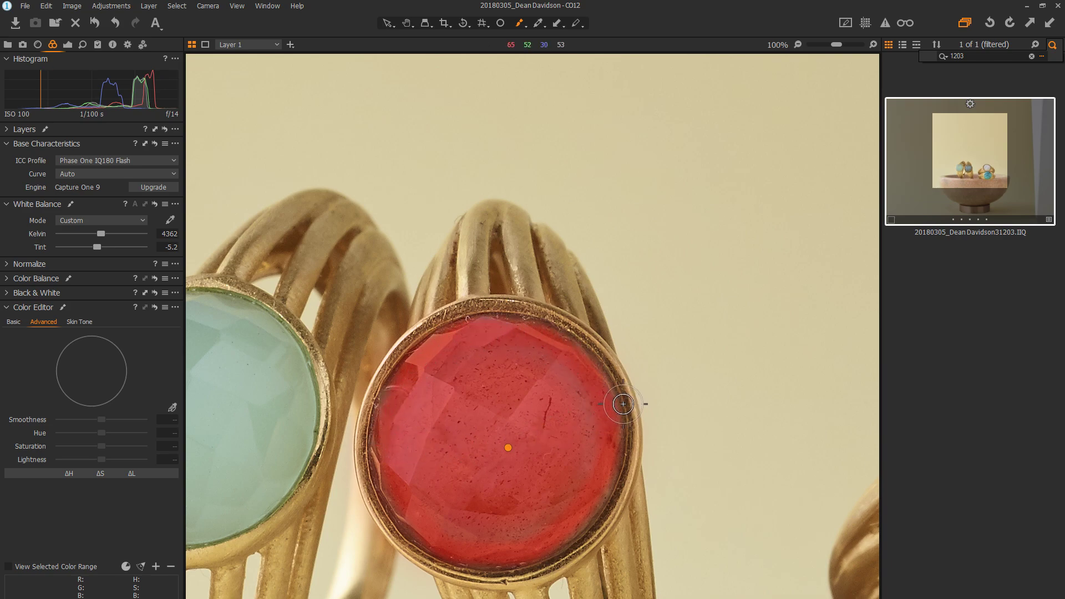
{"action": "key", "text": "ctrl+0"}
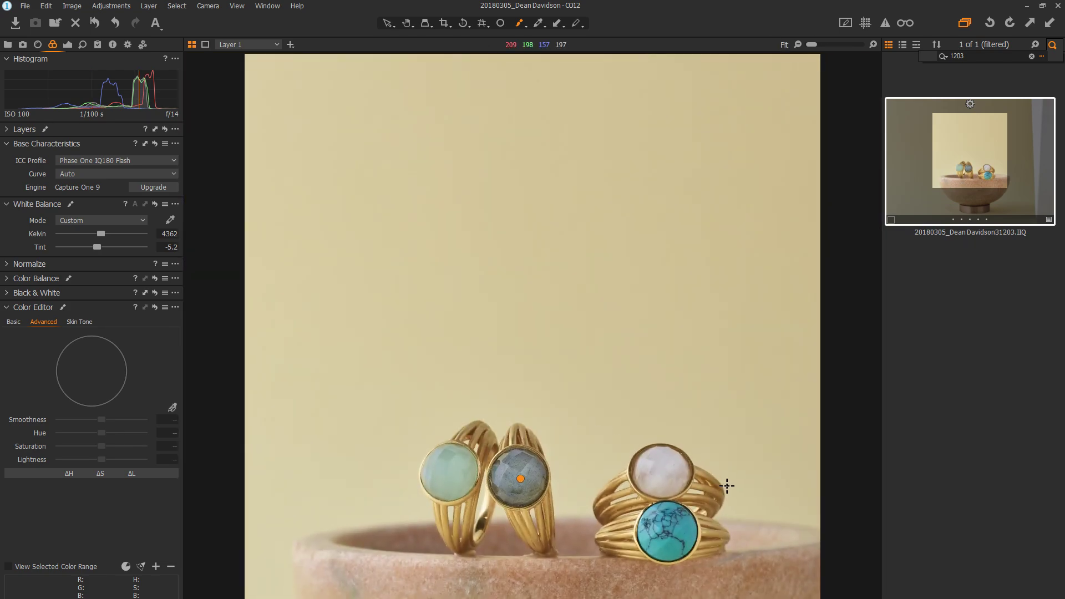
{"action": "left_click", "coordinate": [151, 188]}
{"action": "left_click", "coordinate": [594, 377]}
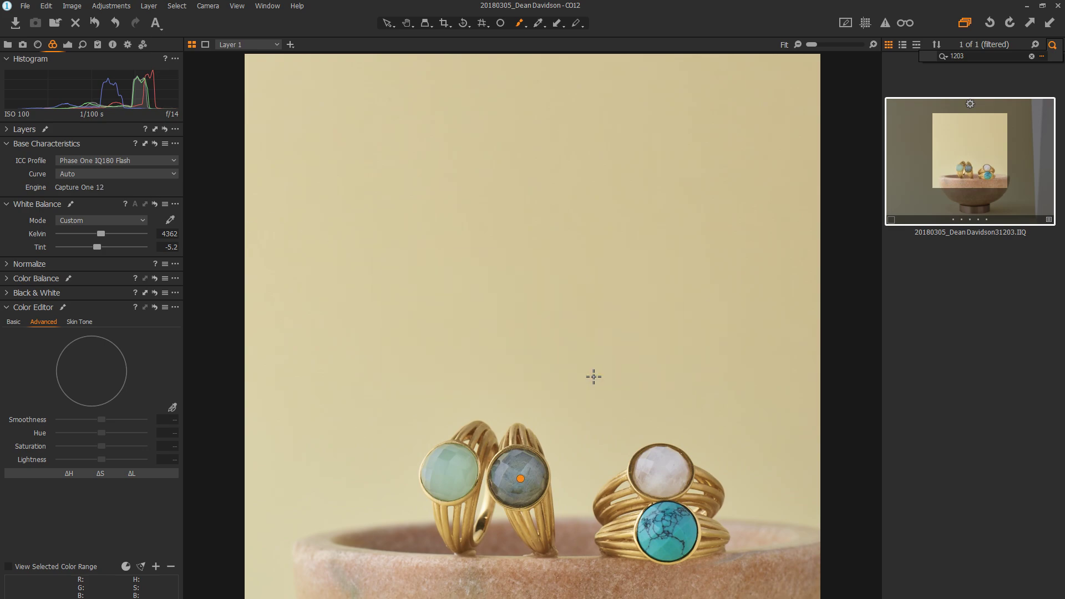
Step: Add Layer 2 and mask the white moonstone, resizing the brush to 443 then 66
{"action": "left_click", "coordinate": [82, 44]}
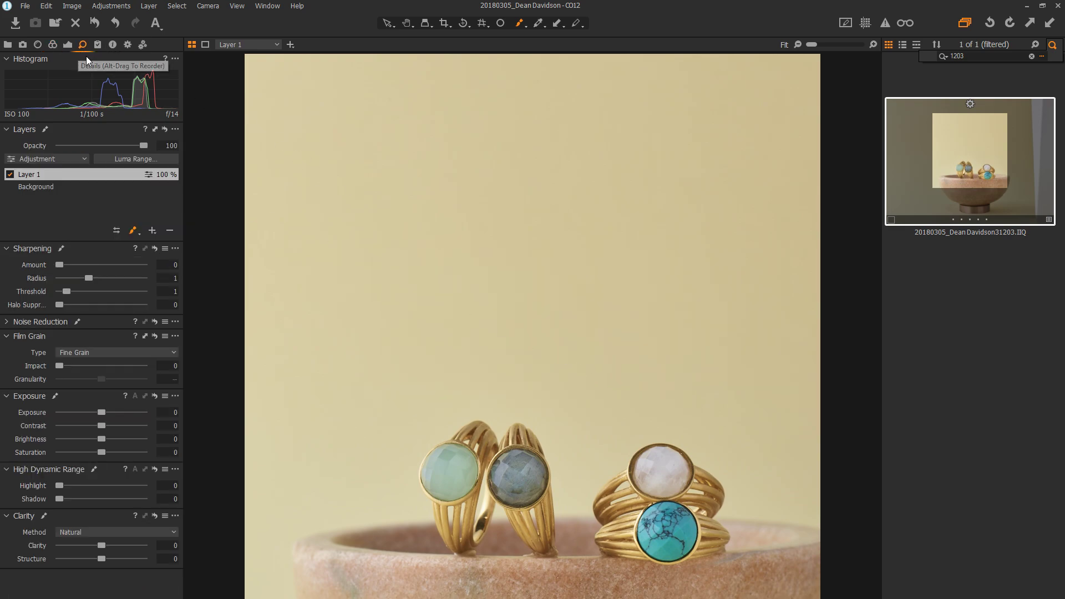
{"action": "key", "text": "ctrl+plus"}
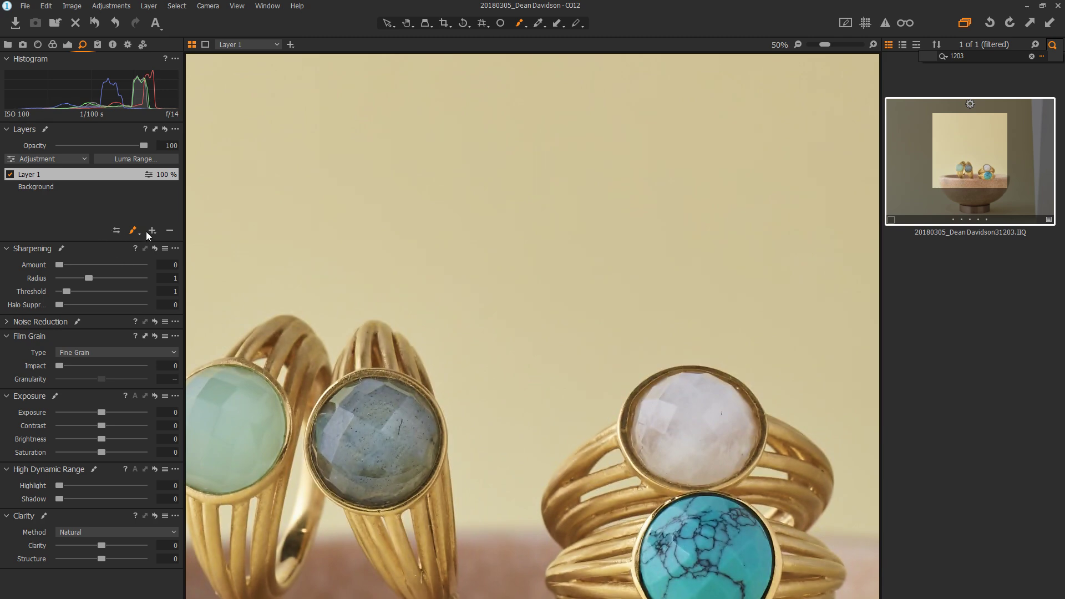
{"action": "left_click", "coordinate": [152, 230]}
{"action": "scroll", "coordinate": [771, 582], "scroll_direction": "up", "scroll_amount": 1}
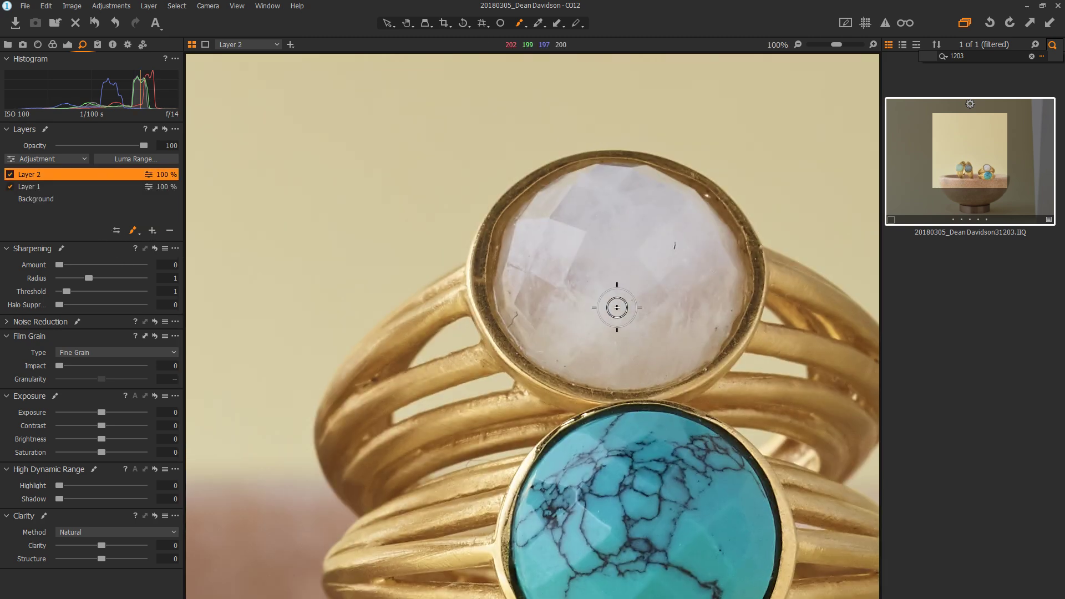
{"action": "mouse_move", "coordinate": [621, 370]}
{"action": "left_mouse_down"}
{"action": "mouse_move", "coordinate": [614, 299]}
{"action": "mouse_move", "coordinate": [654, 297]}
{"action": "mouse_move", "coordinate": [635, 298]}
{"action": "left_mouse_up"}
{"action": "right_click", "coordinate": [613, 299]}
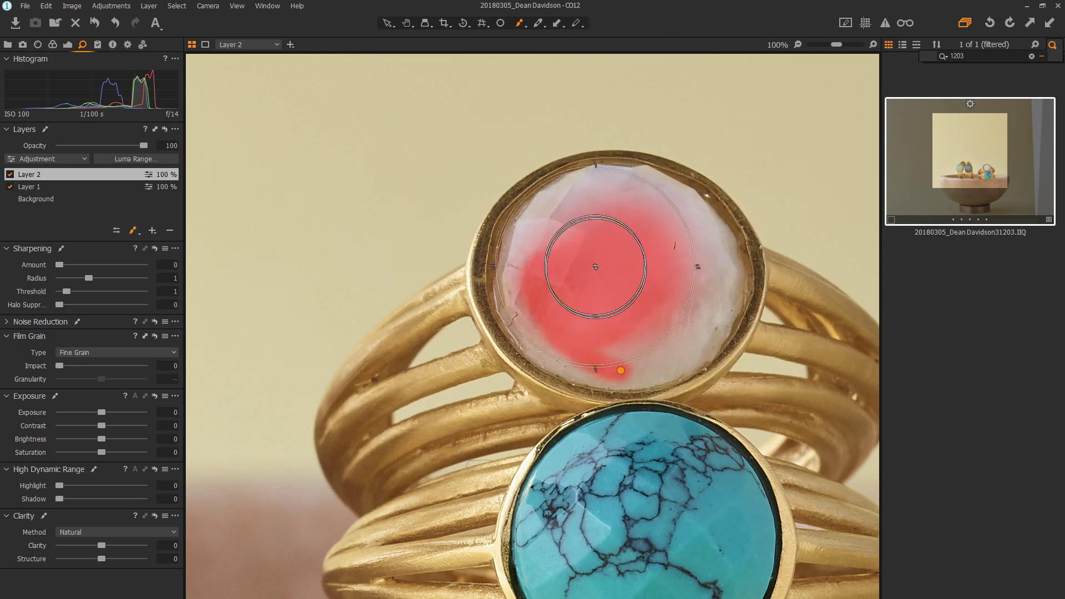
{"action": "mouse_move", "coordinate": [596, 267]}
{"action": "left_mouse_down"}
{"action": "mouse_move", "coordinate": [630, 254]}
{"action": "mouse_move", "coordinate": [668, 270]}
{"action": "left_mouse_up"}
{"action": "right_click", "coordinate": [629, 254]}
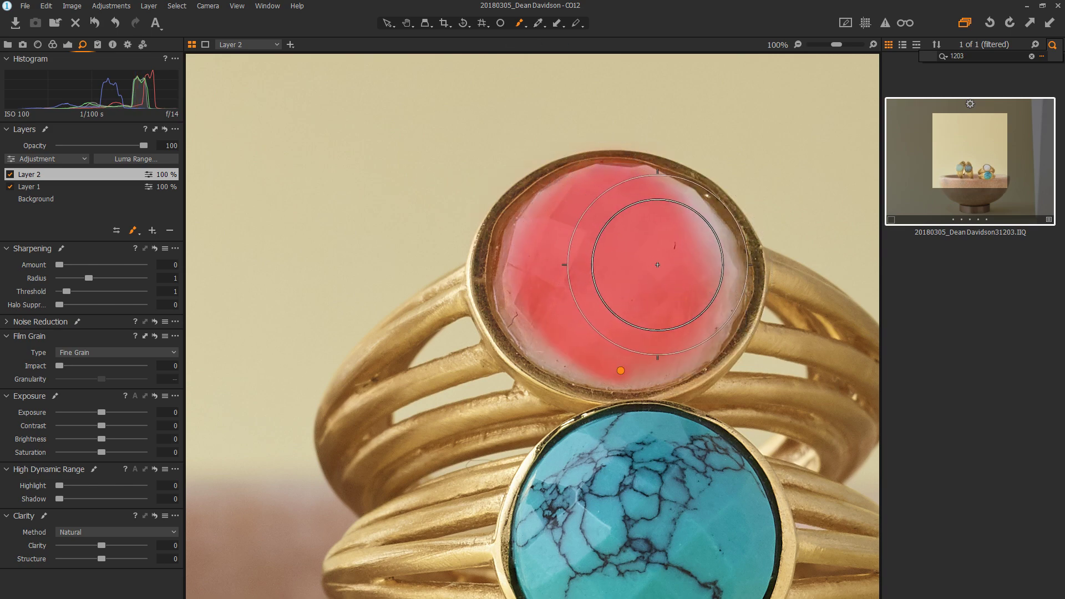
{"action": "mouse_move", "coordinate": [657, 265]}
{"action": "left_mouse_down"}
{"action": "mouse_move", "coordinate": [630, 261]}
{"action": "mouse_move", "coordinate": [606, 309]}
{"action": "mouse_move", "coordinate": [554, 238]}
{"action": "mouse_move", "coordinate": [596, 308]}
{"action": "left_mouse_up"}
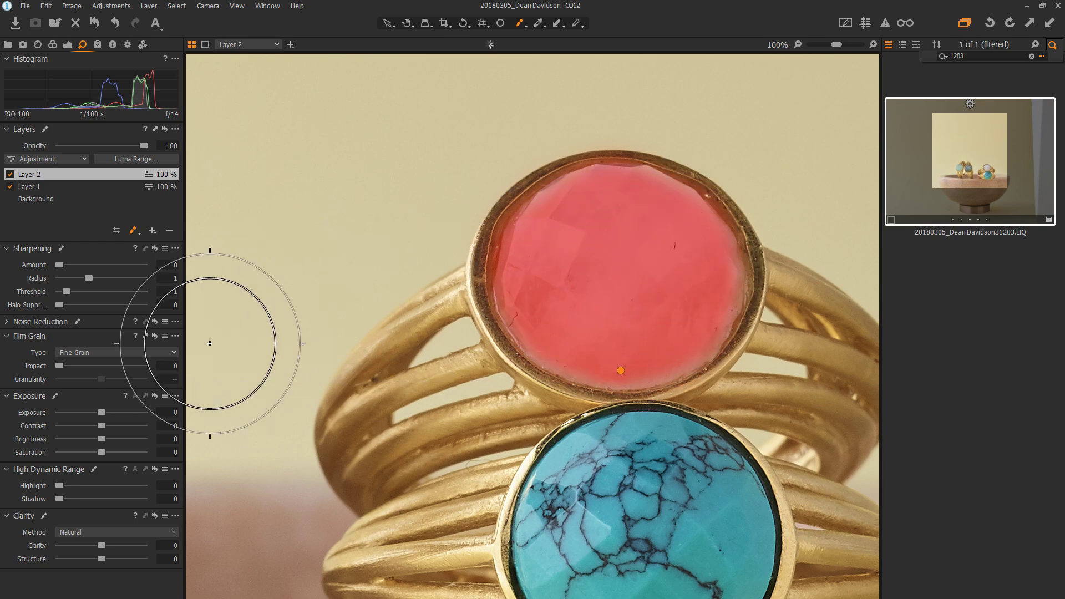
Step: Give Layer 2 clarity 57 and exposure -0.37, compare it on and off, then reselect Background
{"action": "left_click_drag", "start_coordinate": [118, 545], "coordinate": [126, 544]}
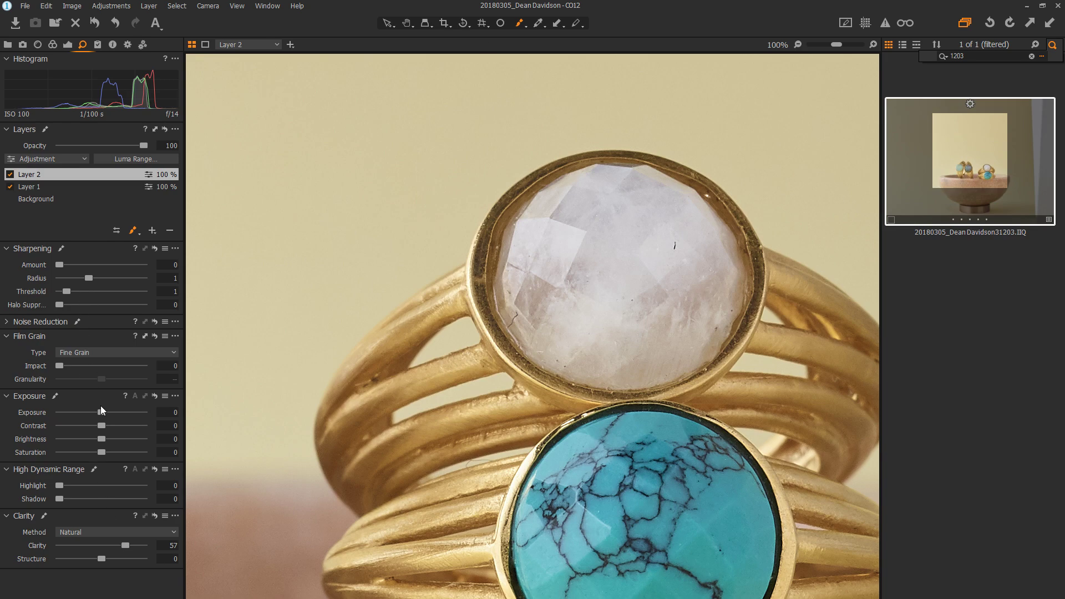
{"action": "left_click_drag", "start_coordinate": [101, 412], "coordinate": [97, 413]}
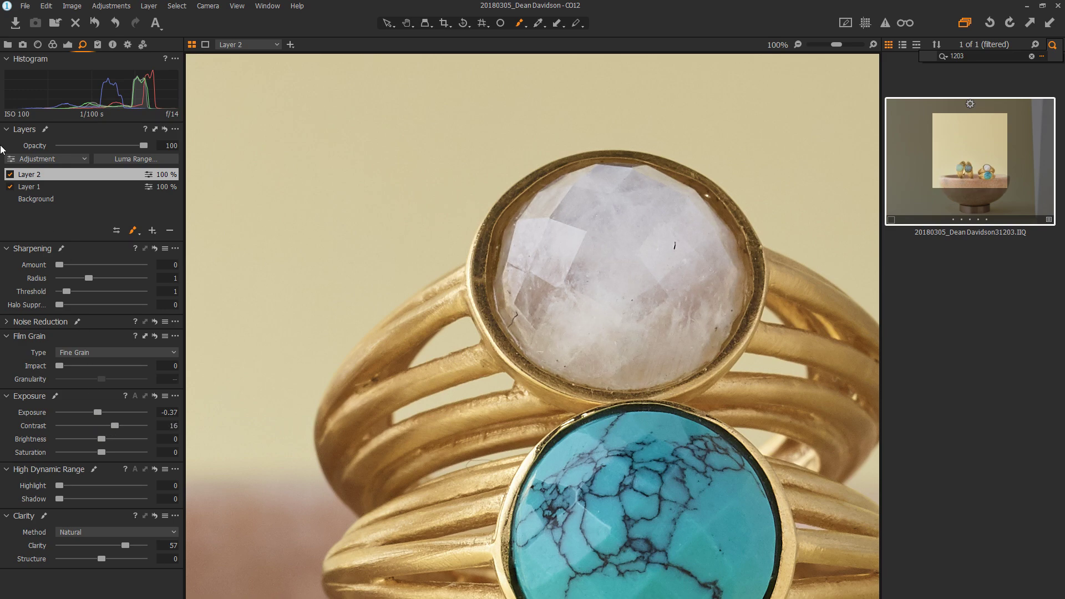
{"action": "left_click", "coordinate": [9, 175]}
{"action": "left_click", "coordinate": [10, 174]}
{"action": "left_click", "coordinate": [9, 174]}
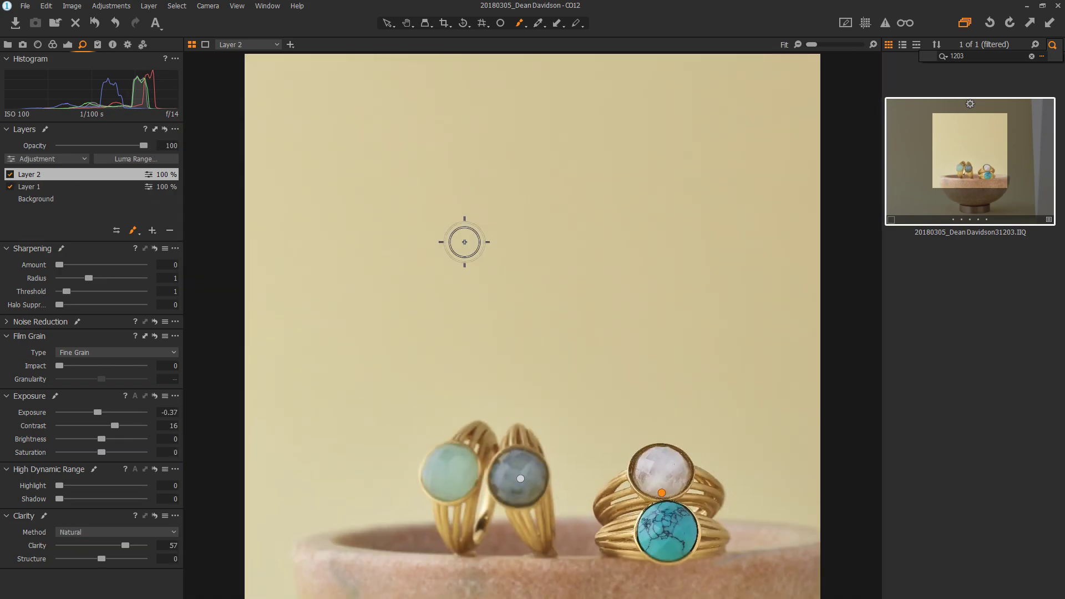
{"action": "key", "text": "ctrl+0"}
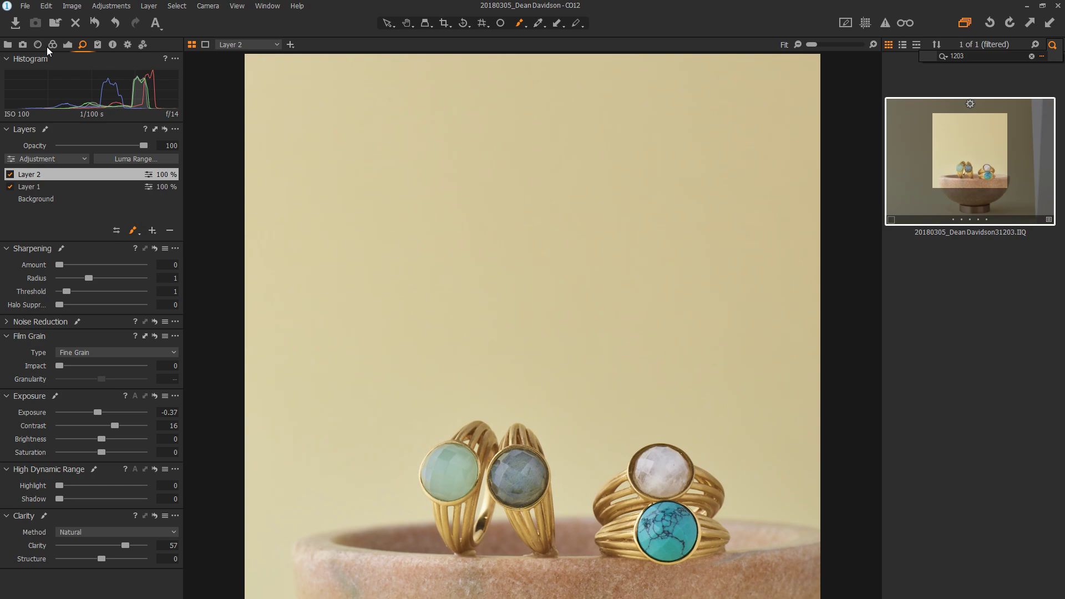
{"action": "left_click", "coordinate": [35, 198]}
{"action": "left_click", "coordinate": [129, 43]}
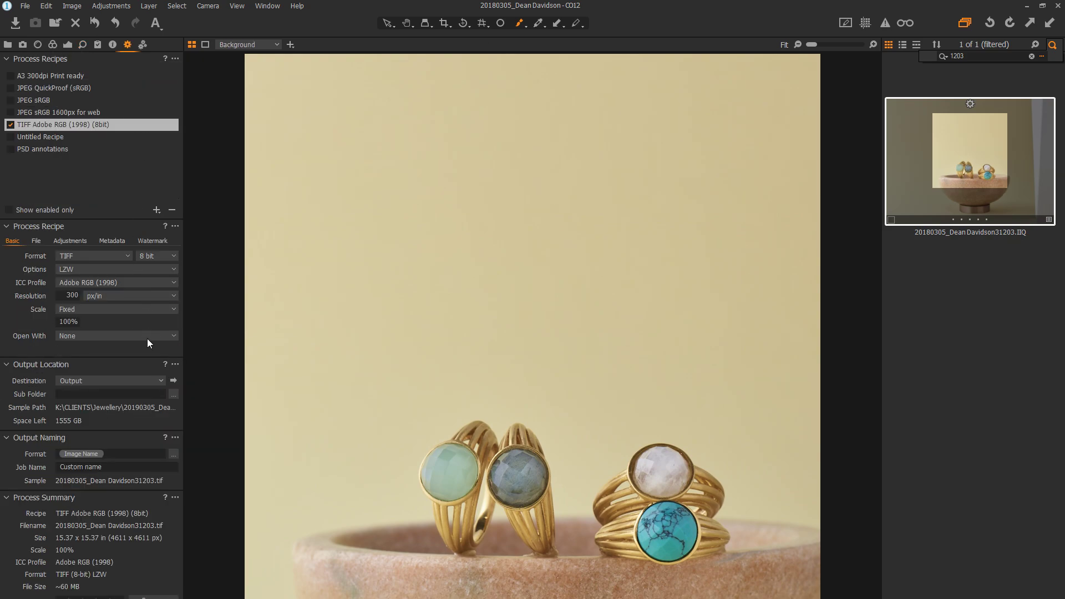
{"action": "left_click", "coordinate": [154, 598]}
{"action": "type", "text": "1207"}
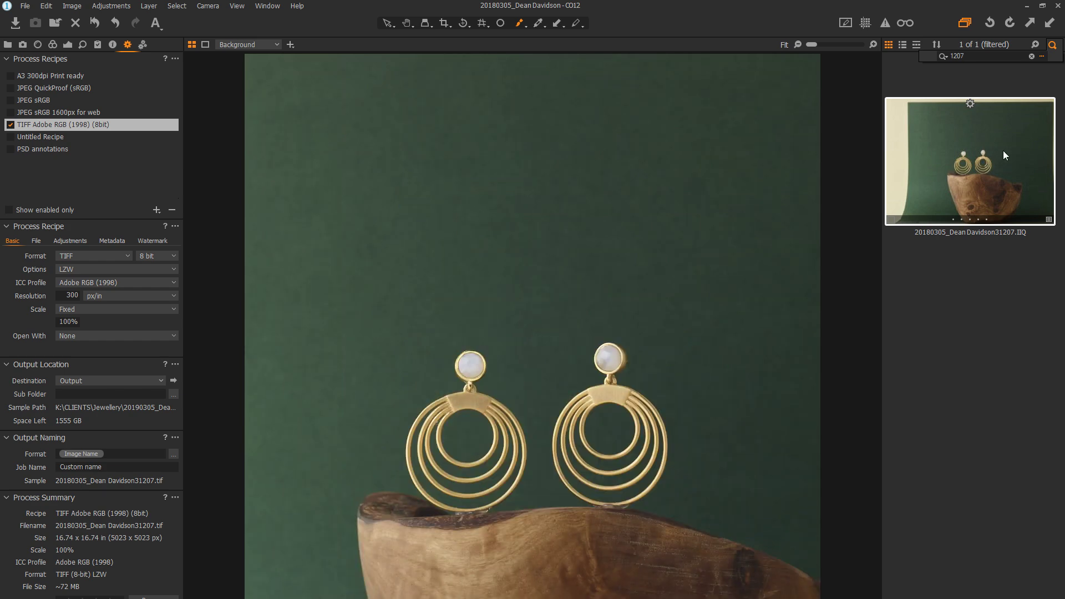
{"action": "scroll", "coordinate": [606, 355], "scroll_direction": "up", "scroll_amount": 5}
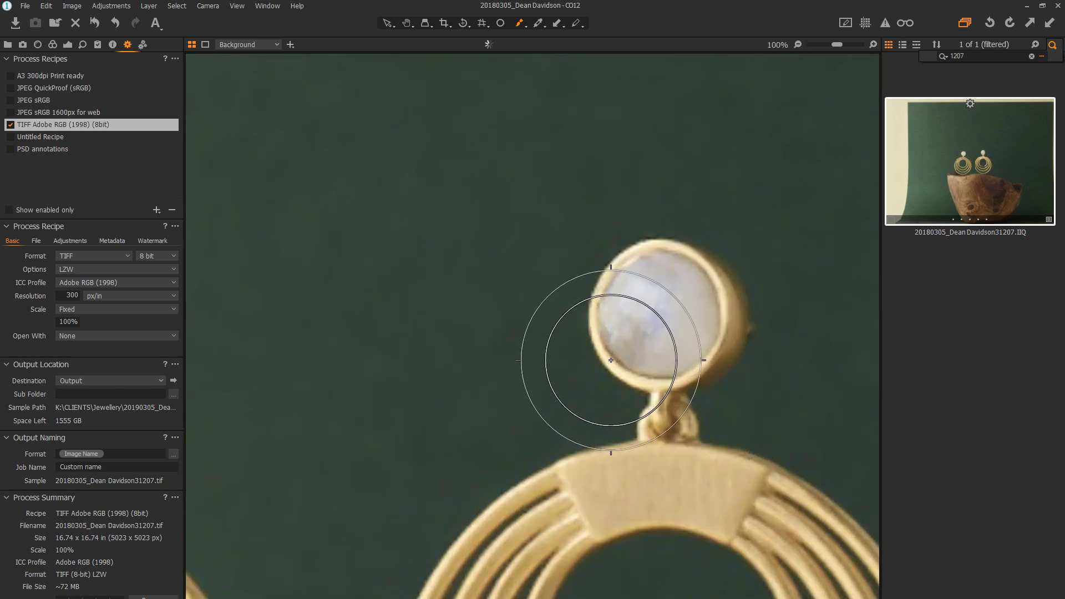
{"action": "scroll", "coordinate": [610, 360], "scroll_direction": "down", "scroll_amount": 5}
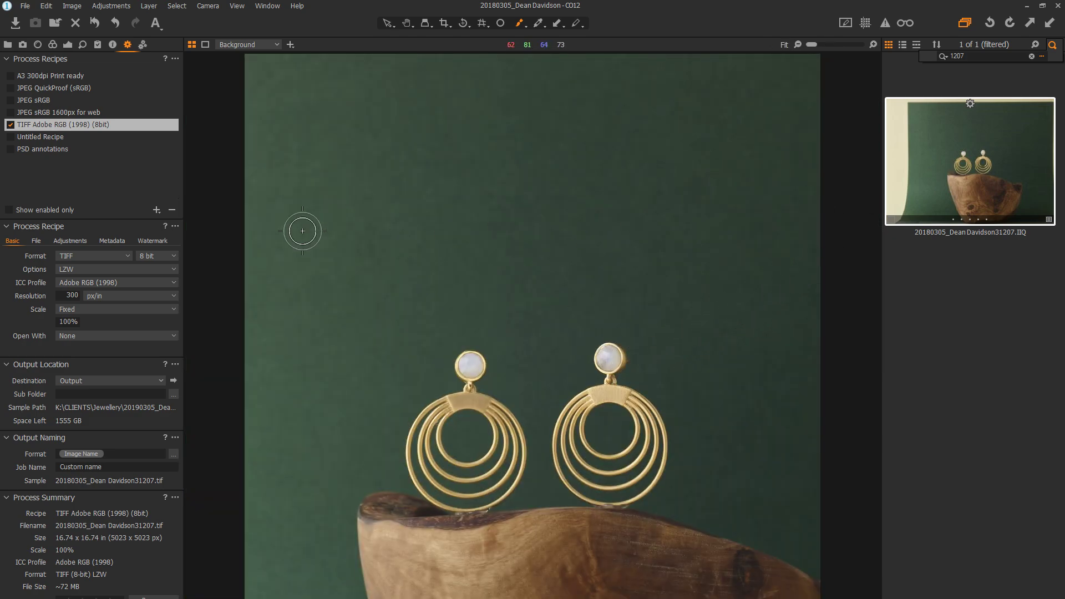
Step: Clone the earrings variant and upgrade it to the Capture One 12 engine
{"action": "left_click", "coordinate": [83, 45]}
{"action": "right_click", "coordinate": [924, 176]}
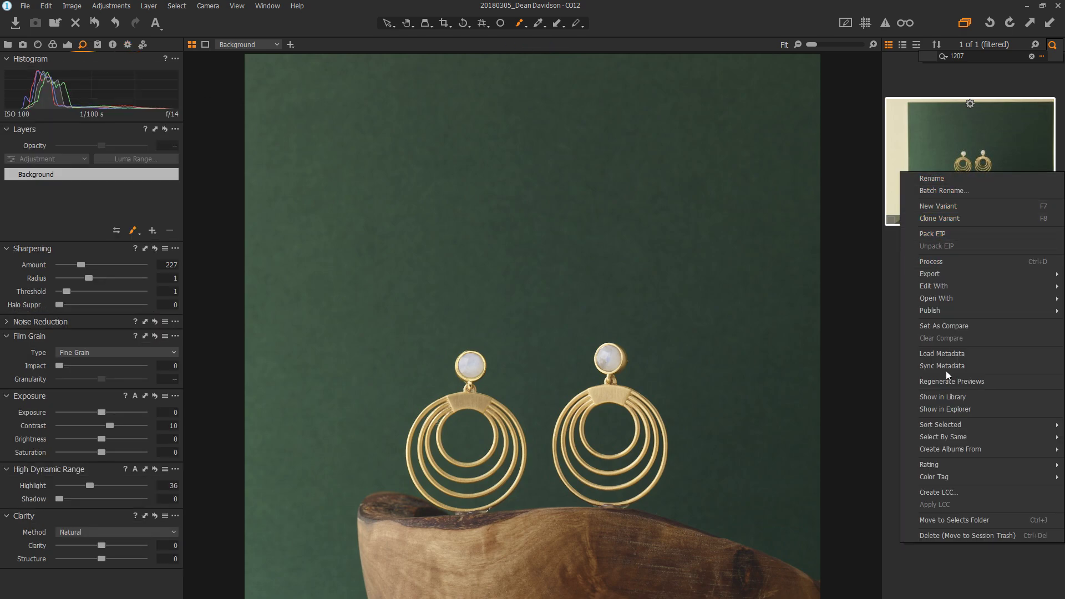
{"action": "left_click", "coordinate": [956, 219]}
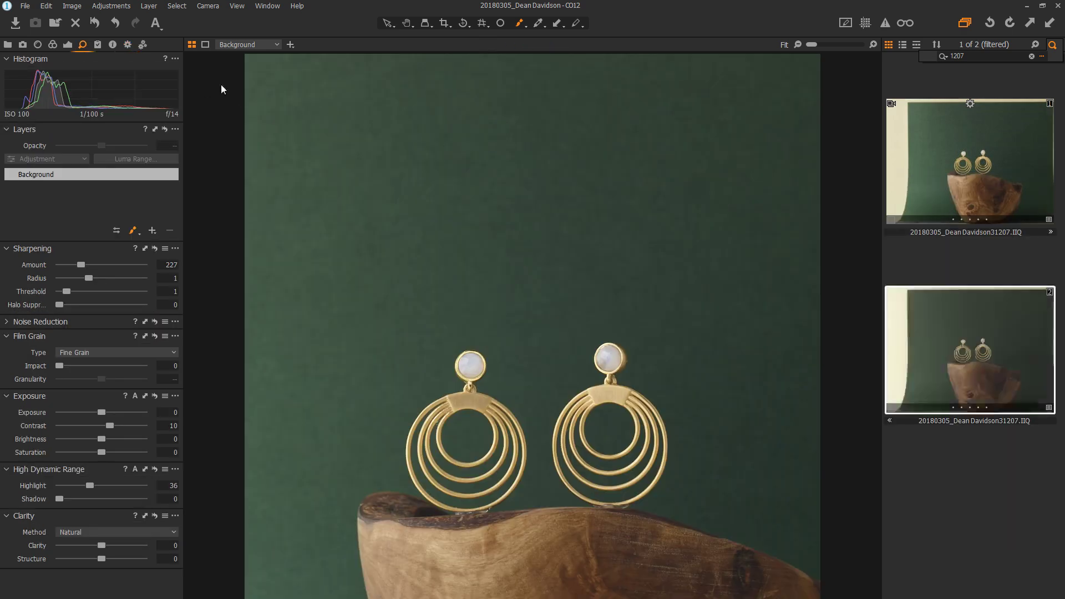
{"action": "left_click", "coordinate": [39, 45]}
{"action": "left_click", "coordinate": [53, 45]}
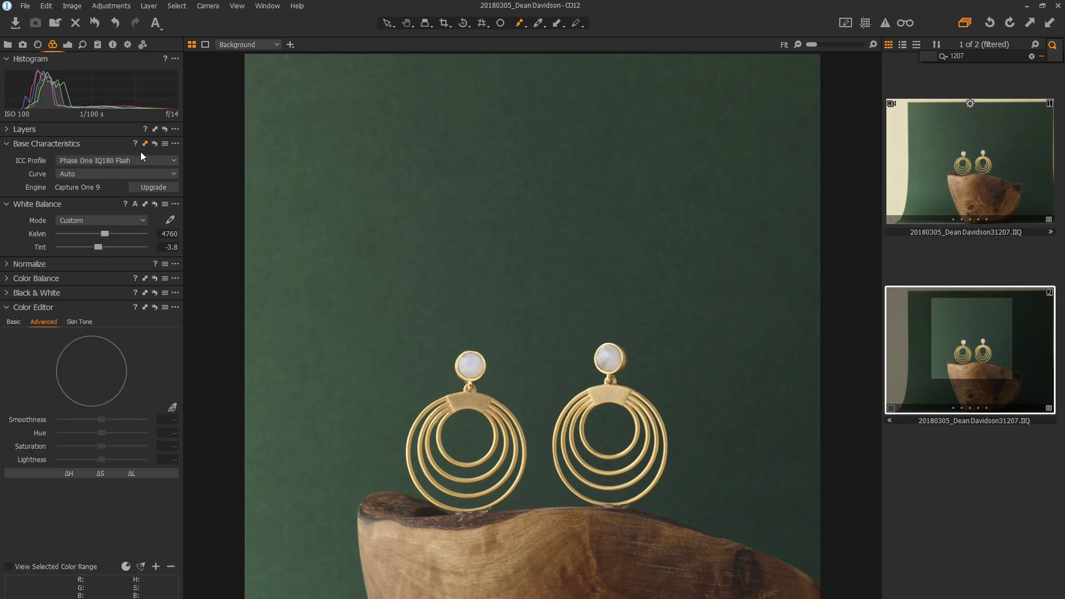
{"action": "left_click", "coordinate": [147, 187]}
{"action": "left_click", "coordinate": [590, 378]}
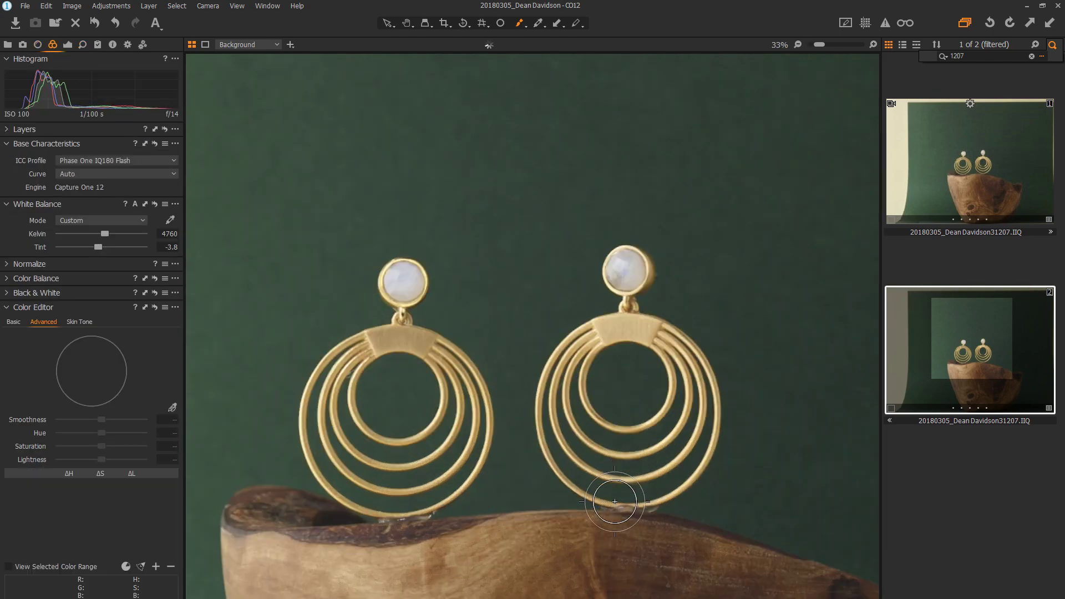
Step: Start Layer 1 and paint its mask over the entire photo with a huge brush
{"action": "left_click_drag", "start_coordinate": [597, 437], "coordinate": [618, 271]}
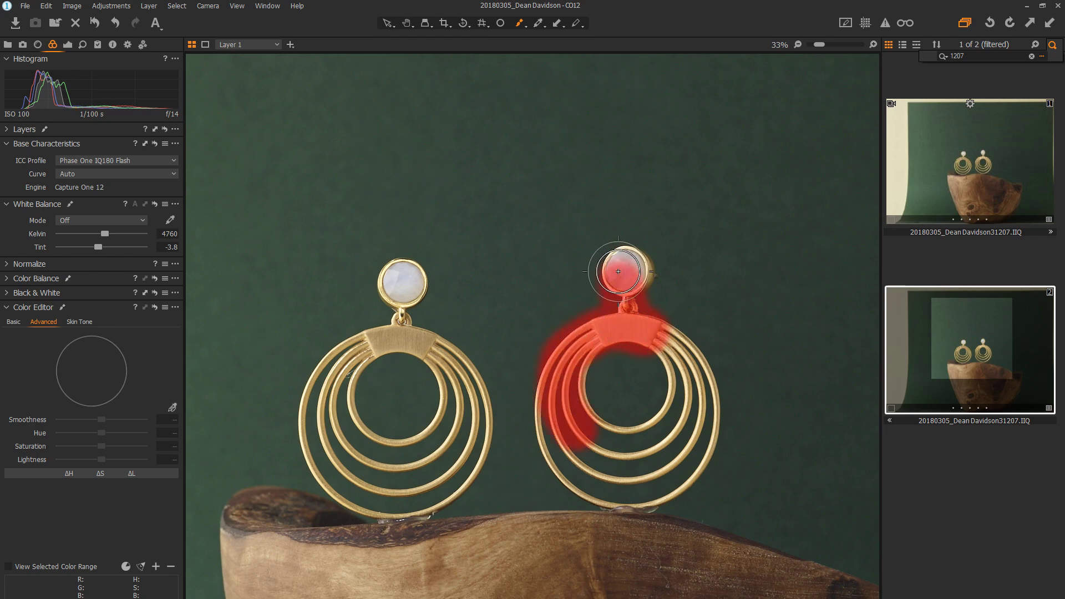
{"action": "key", "text": "ctrl+0"}
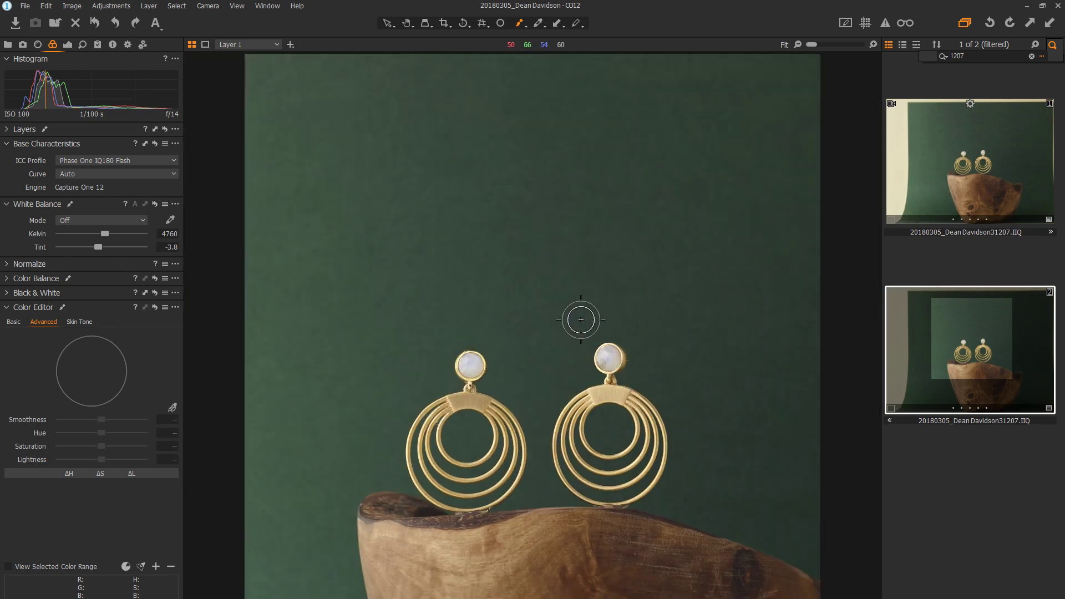
{"action": "right_click", "coordinate": [581, 320]}
{"action": "left_click_drag", "start_coordinate": [615, 320], "coordinate": [626, 320]}
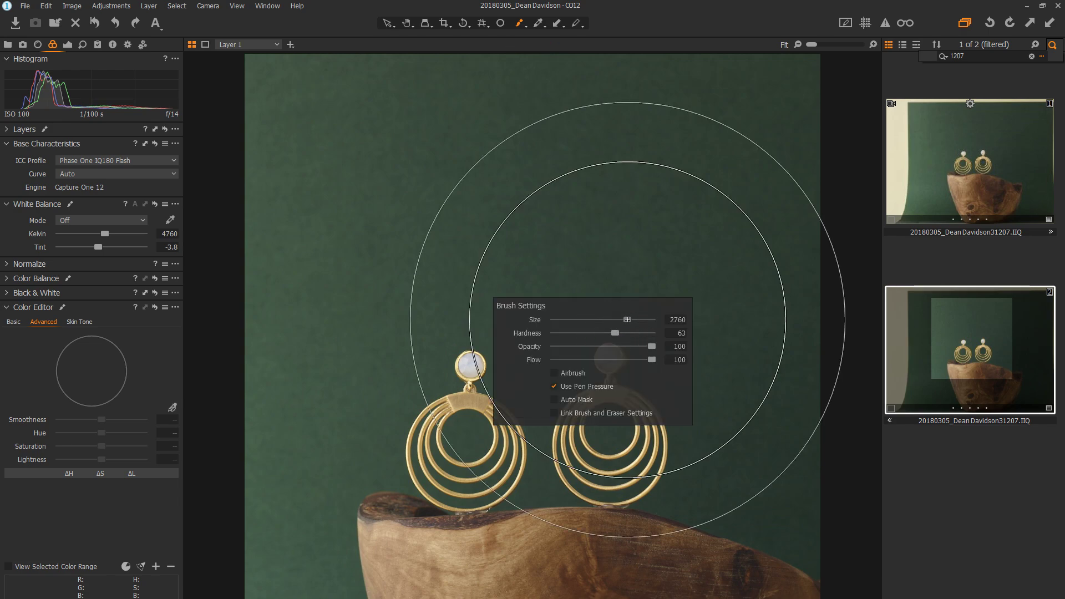
{"action": "left_click_drag", "start_coordinate": [433, 322], "coordinate": [748, 497]}
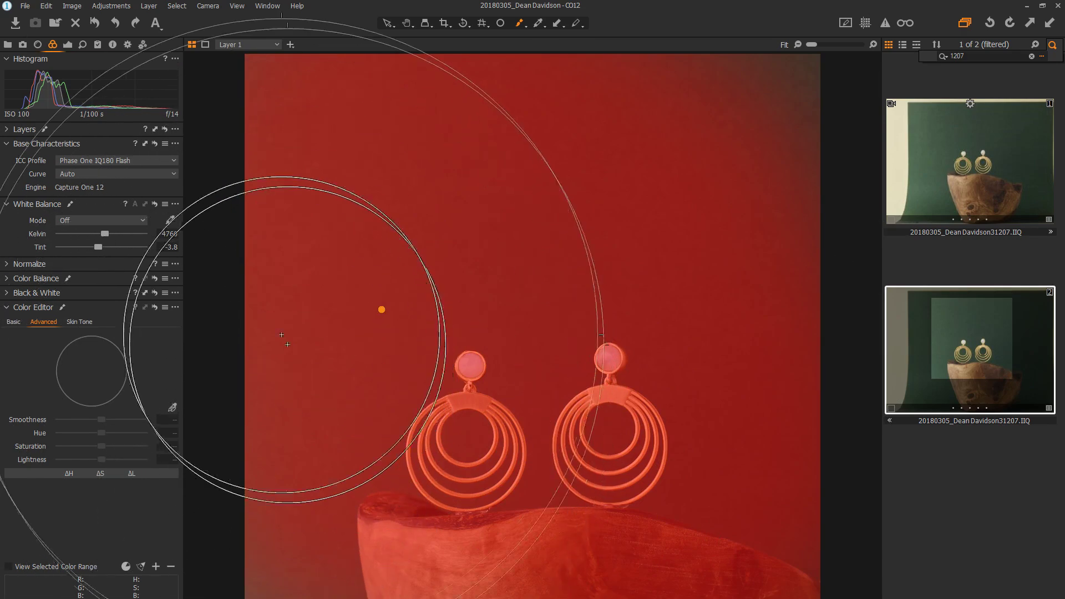
Step: Limit Layer 1's mask to the darker tones with a luma range of 20–88
{"action": "left_click", "coordinate": [82, 44]}
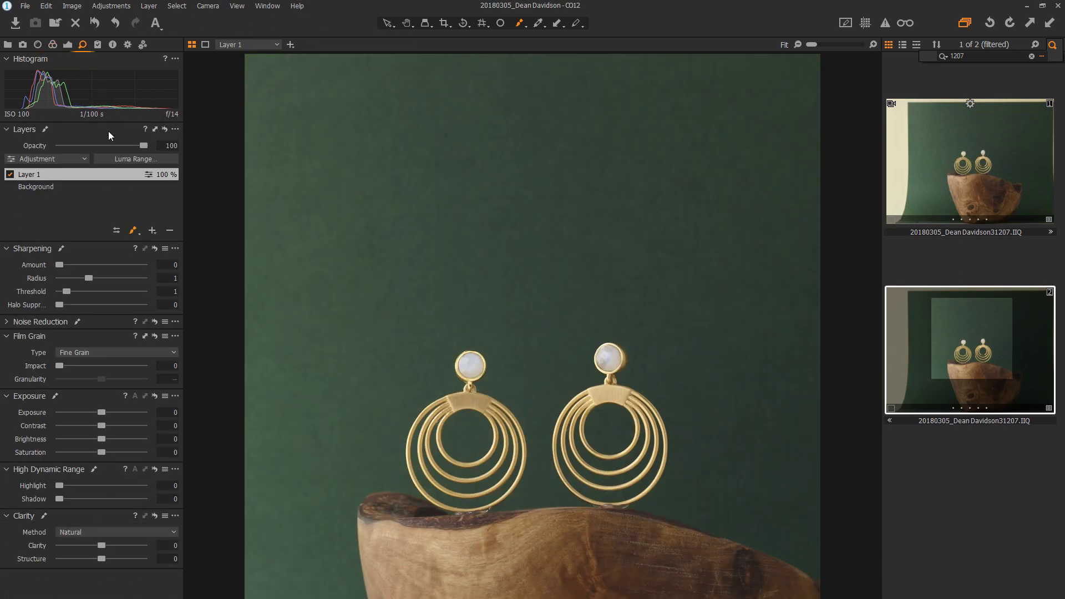
{"action": "left_click", "coordinate": [135, 159]}
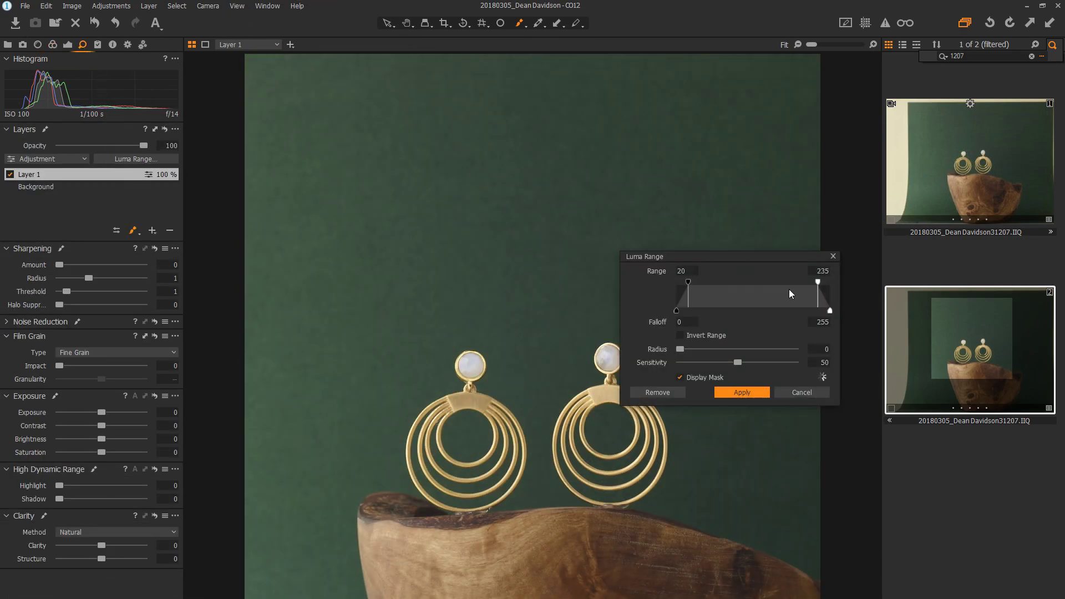
{"action": "left_click_drag", "start_coordinate": [818, 283], "coordinate": [728, 290]}
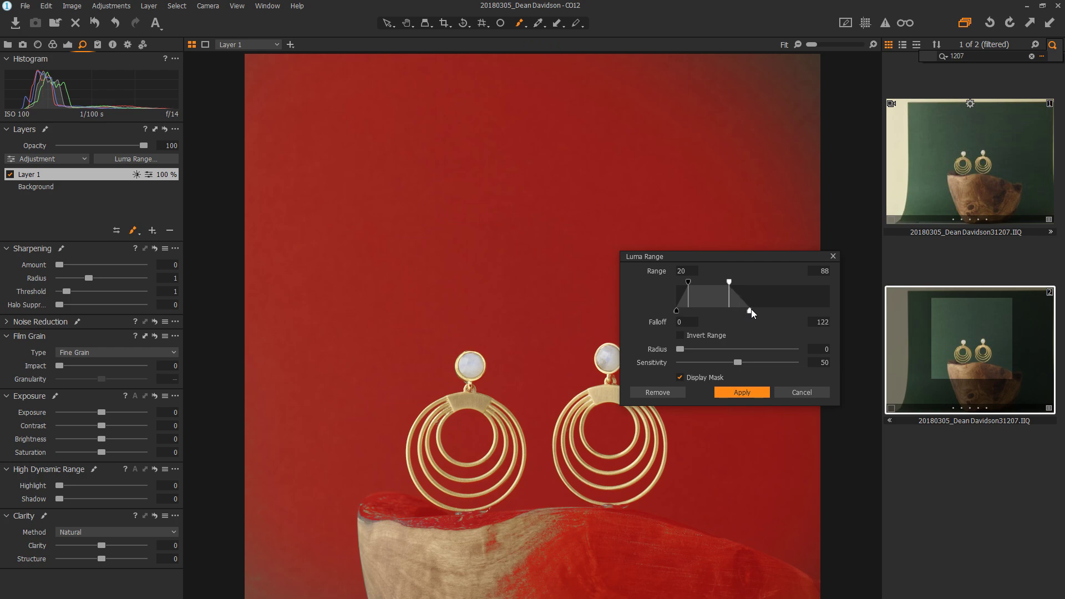
{"action": "left_click", "coordinate": [742, 392]}
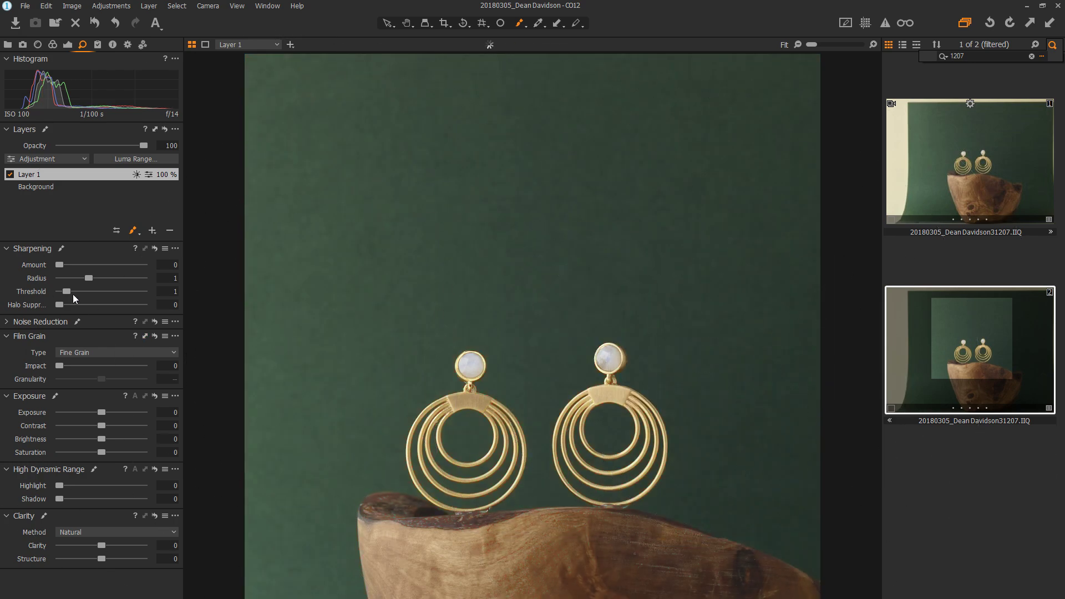
Step: Erase Layer 1's mask from the wooden bowl and its rim, then set exposure to -0.37
{"action": "left_click", "coordinate": [134, 232]}
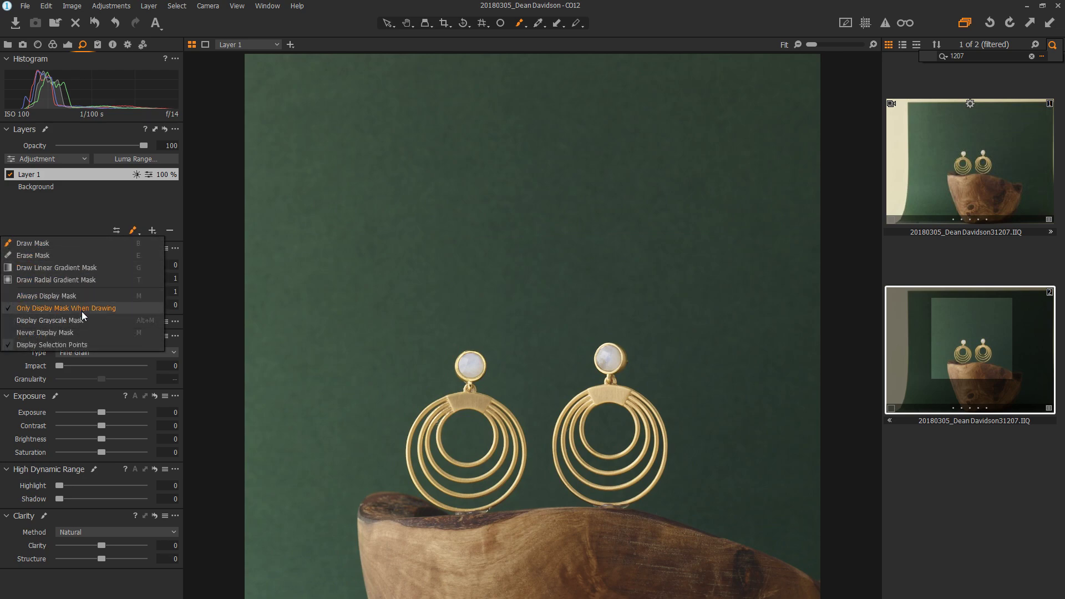
{"action": "left_click", "coordinate": [79, 257]}
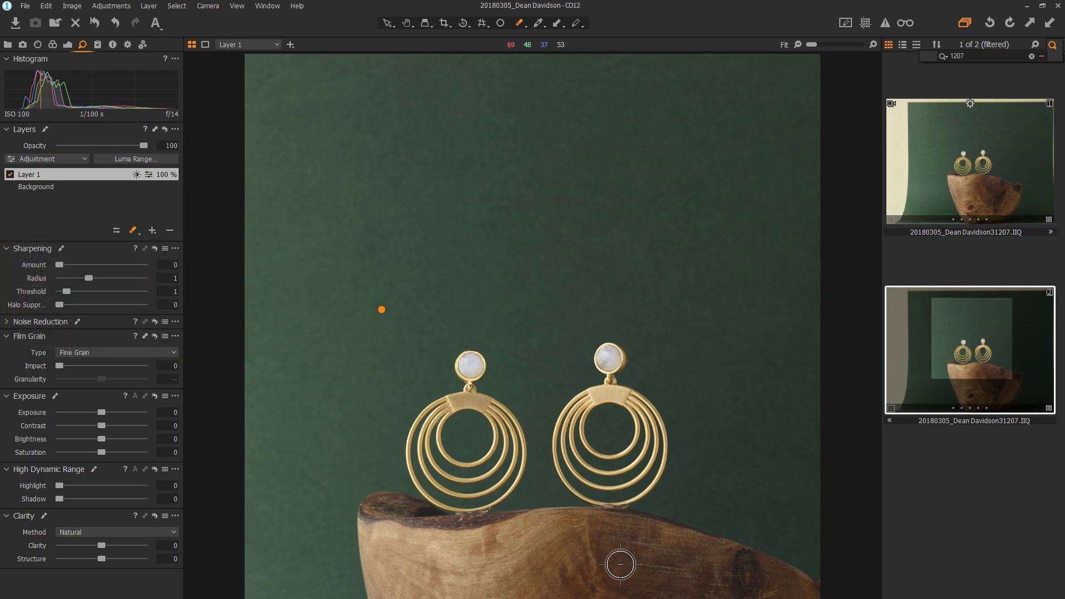
{"action": "right_click", "coordinate": [639, 545]}
{"action": "left_click_drag", "start_coordinate": [638, 532], "coordinate": [671, 533]}
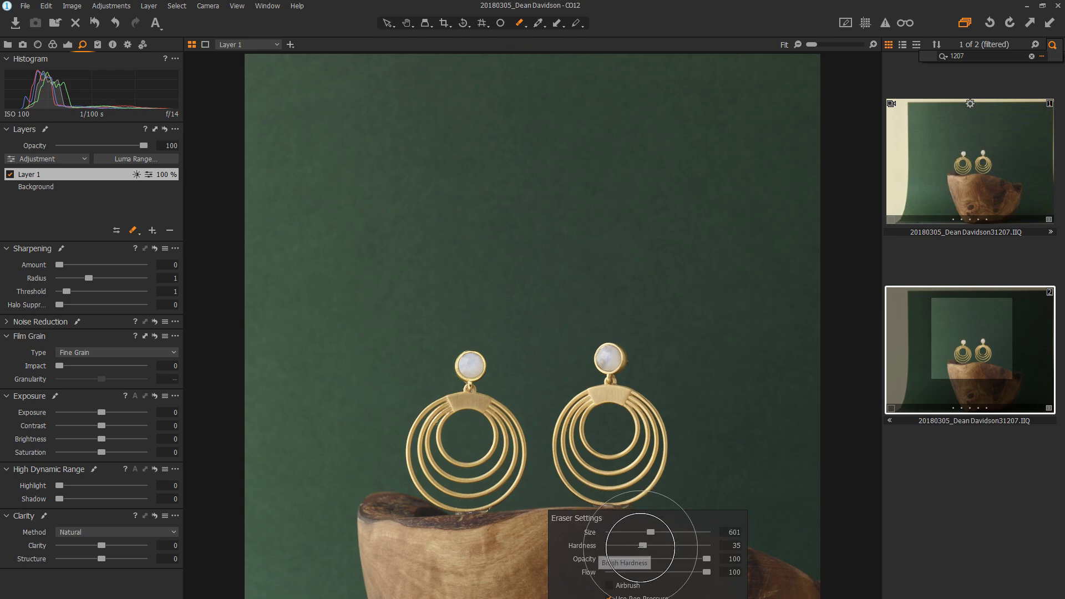
{"action": "mouse_move", "coordinate": [505, 597]}
{"action": "left_mouse_down"}
{"action": "mouse_move", "coordinate": [549, 565]}
{"action": "mouse_move", "coordinate": [728, 598]}
{"action": "mouse_move", "coordinate": [422, 557]}
{"action": "left_mouse_up"}
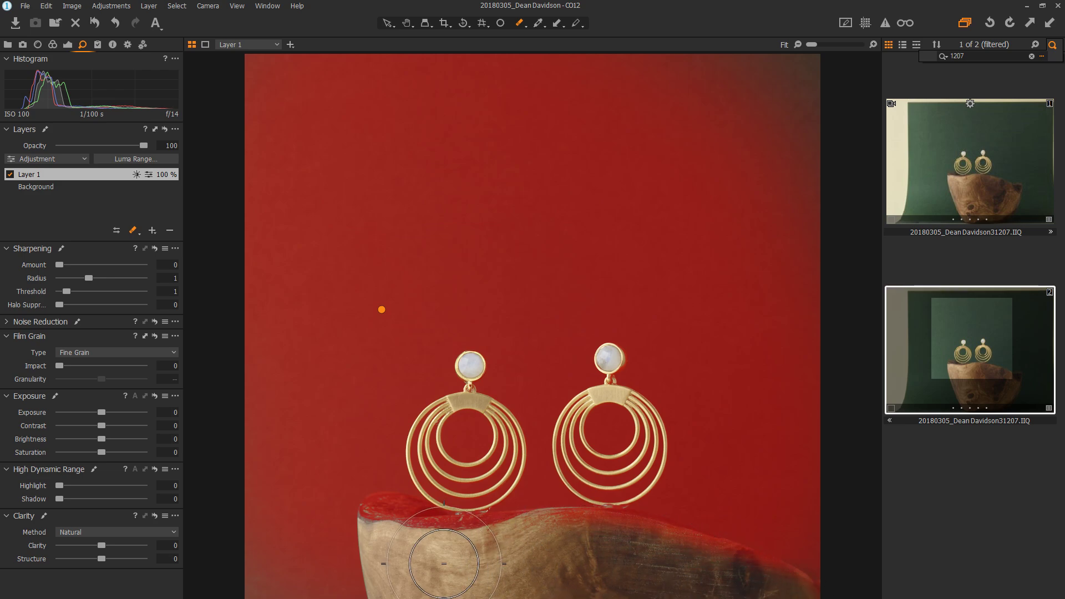
{"action": "right_click", "coordinate": [440, 547]}
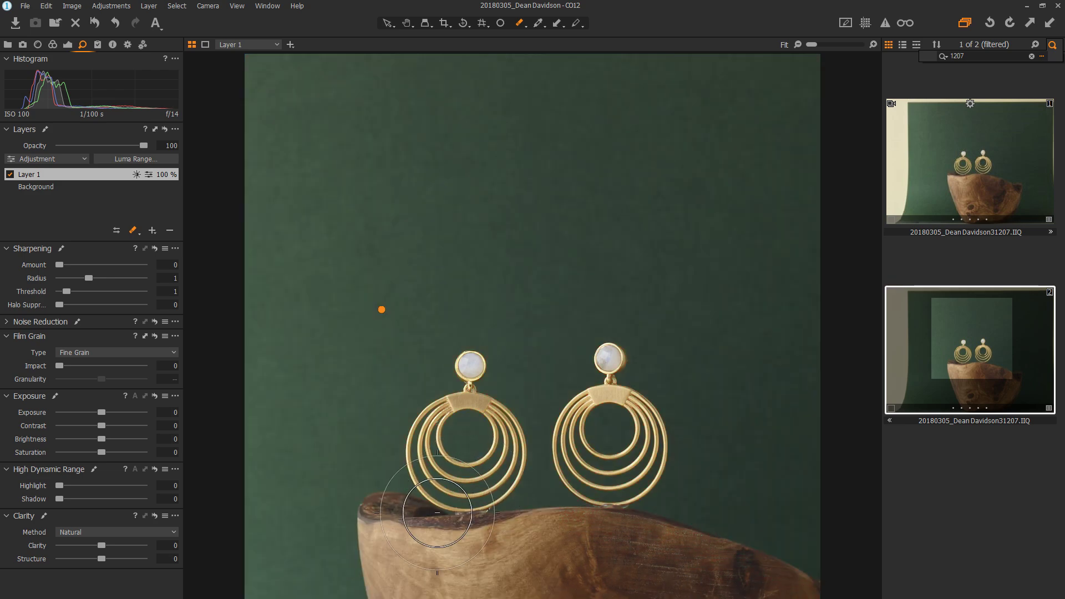
{"action": "right_click", "coordinate": [461, 533]}
{"action": "left_click_drag", "start_coordinate": [483, 466], "coordinate": [438, 466]}
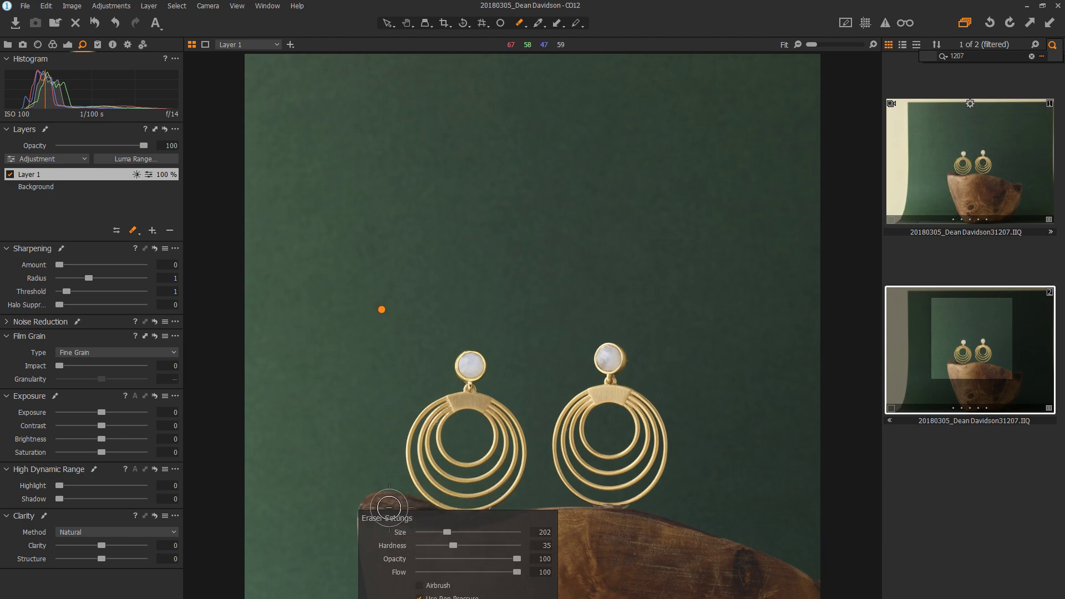
{"action": "mouse_move", "coordinate": [388, 507]}
{"action": "left_mouse_down"}
{"action": "mouse_move", "coordinate": [480, 529]}
{"action": "mouse_move", "coordinate": [615, 527]}
{"action": "mouse_move", "coordinate": [810, 596]}
{"action": "left_mouse_up"}
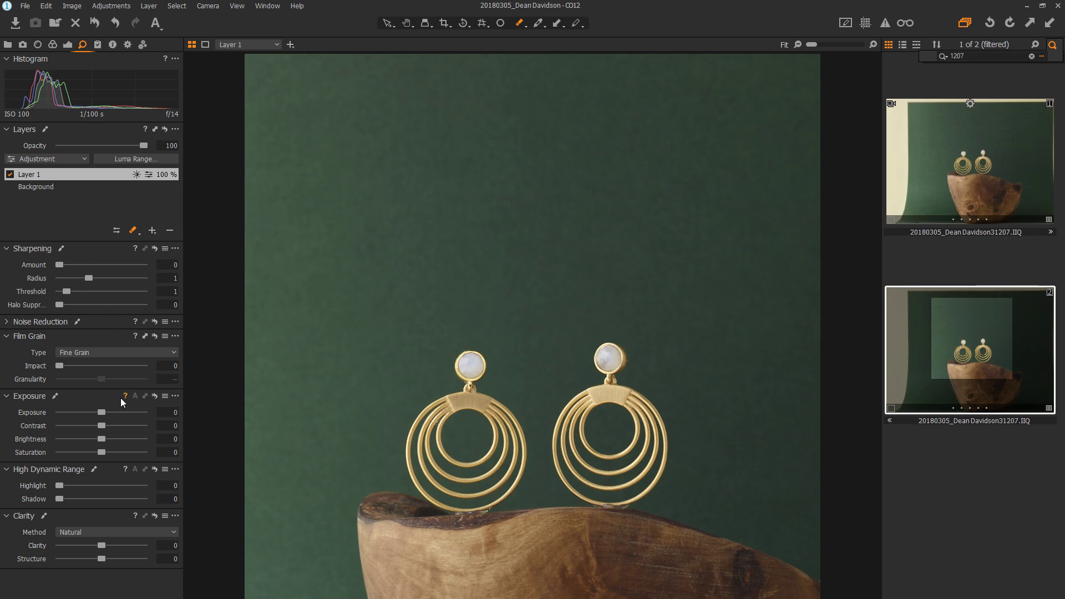
{"action": "left_click_drag", "start_coordinate": [102, 414], "coordinate": [99, 415]}
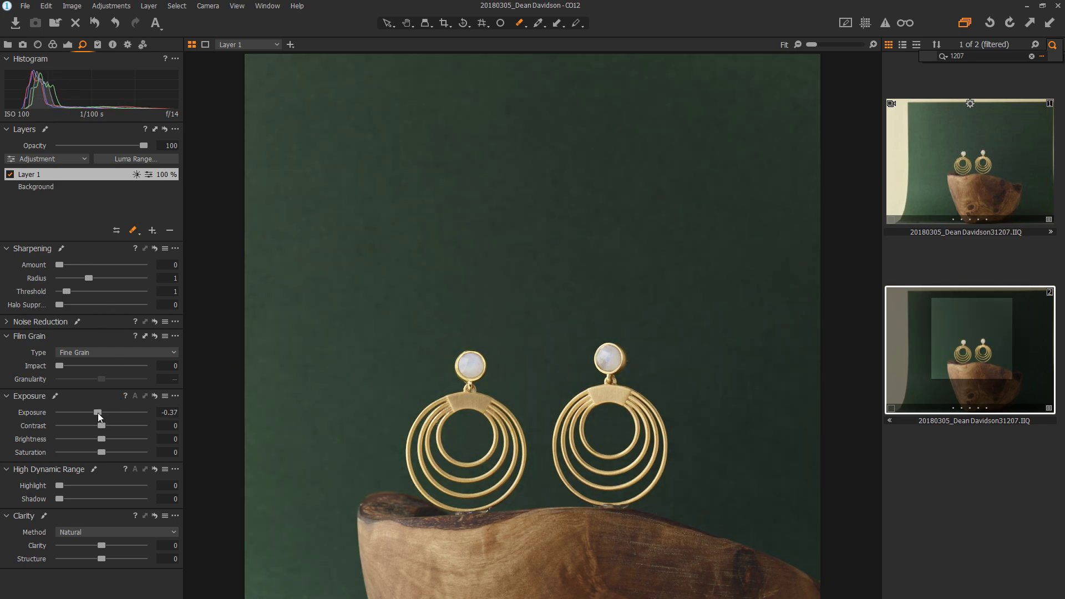
{"action": "scroll", "coordinate": [570, 404], "scroll_direction": "up", "scroll_amount": 2}
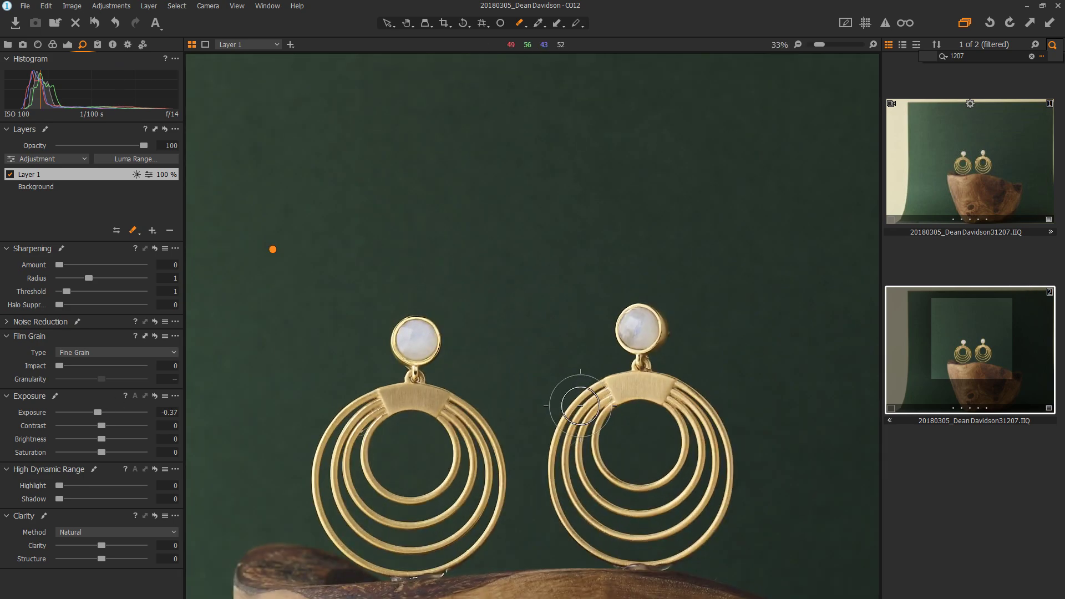
Step: Add Layer 2 and paint its mask over both earrings with a smaller brush
{"action": "left_click", "coordinate": [153, 230]}
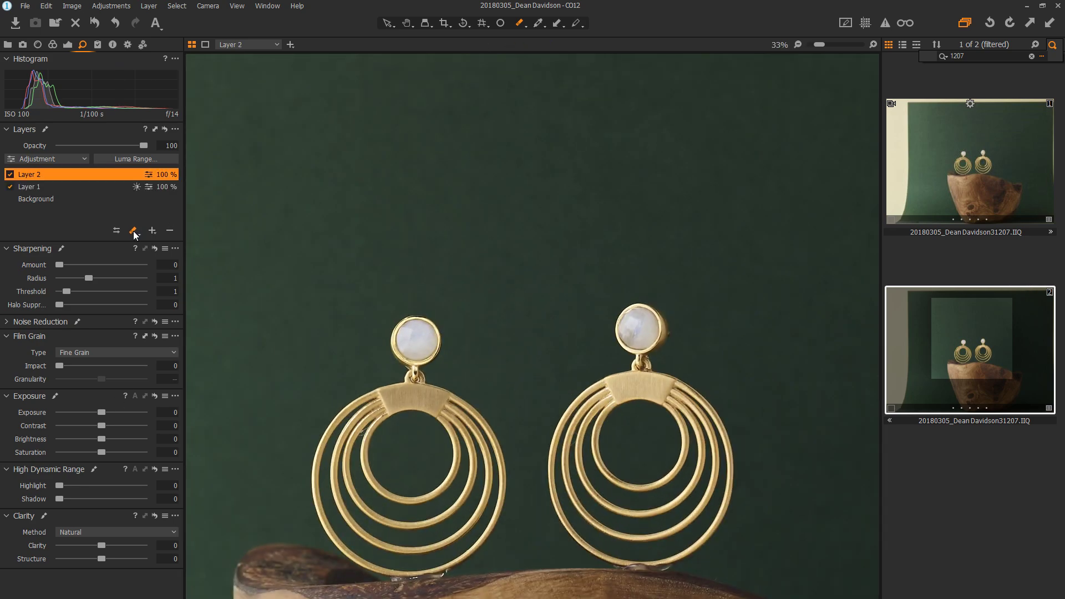
{"action": "left_click", "coordinate": [138, 233]}
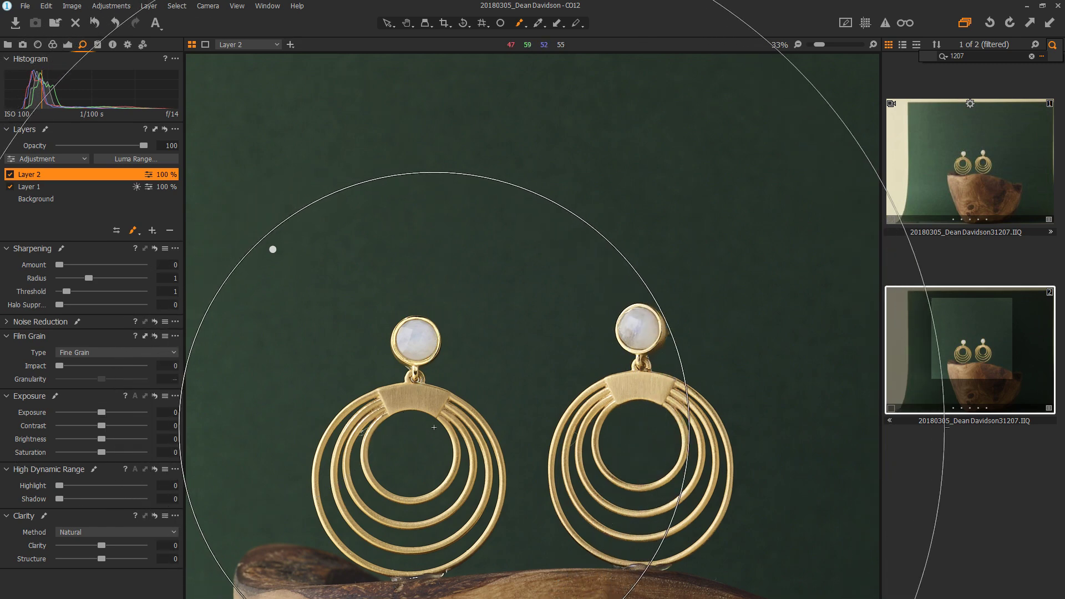
{"action": "right_click", "coordinate": [387, 429]}
{"action": "left_click_drag", "start_coordinate": [400, 423], "coordinate": [383, 423]}
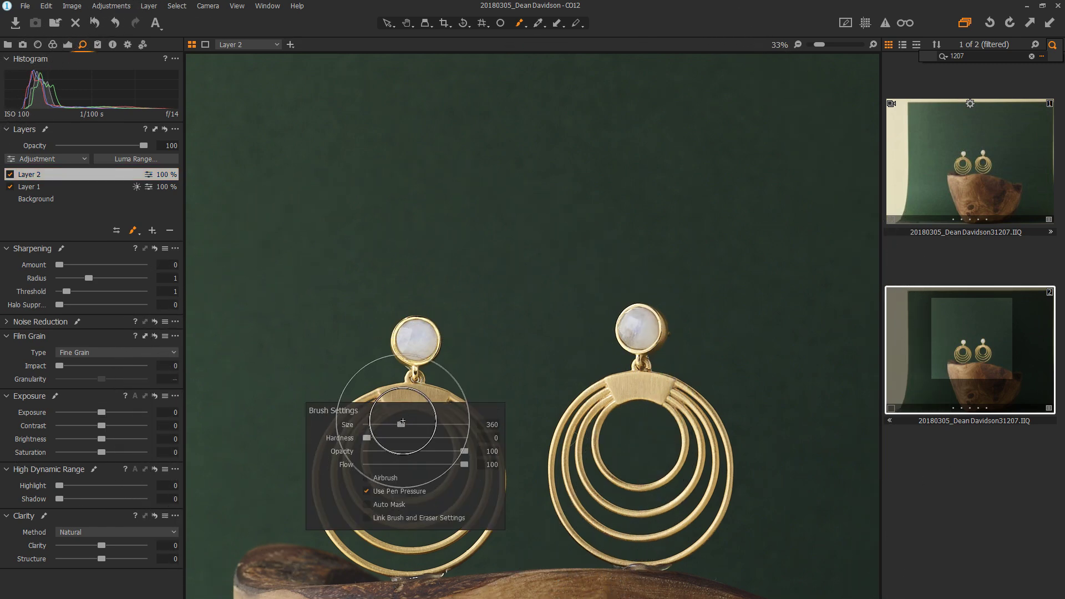
{"action": "mouse_move", "coordinate": [416, 350]}
{"action": "left_mouse_down"}
{"action": "mouse_move", "coordinate": [474, 468]}
{"action": "mouse_move", "coordinate": [416, 535]}
{"action": "mouse_move", "coordinate": [344, 416]}
{"action": "mouse_move", "coordinate": [368, 475]}
{"action": "mouse_move", "coordinate": [463, 511]}
{"action": "left_mouse_up"}
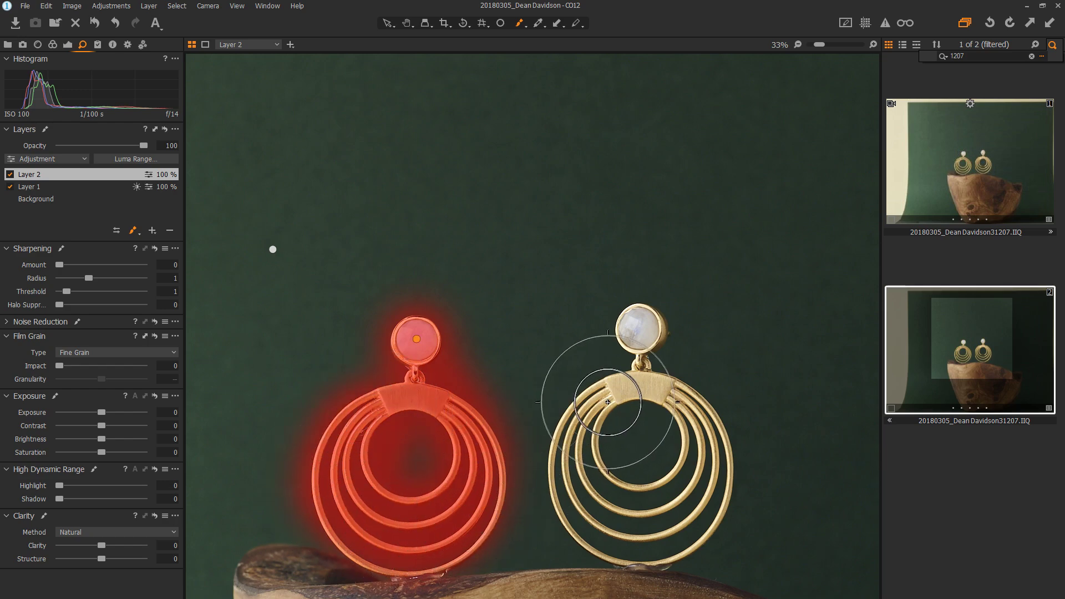
{"action": "mouse_move", "coordinate": [599, 416]}
{"action": "left_mouse_down"}
{"action": "mouse_move", "coordinate": [630, 535]}
{"action": "mouse_move", "coordinate": [689, 416]}
{"action": "mouse_move", "coordinate": [633, 344]}
{"action": "mouse_move", "coordinate": [641, 368]}
{"action": "left_mouse_up"}
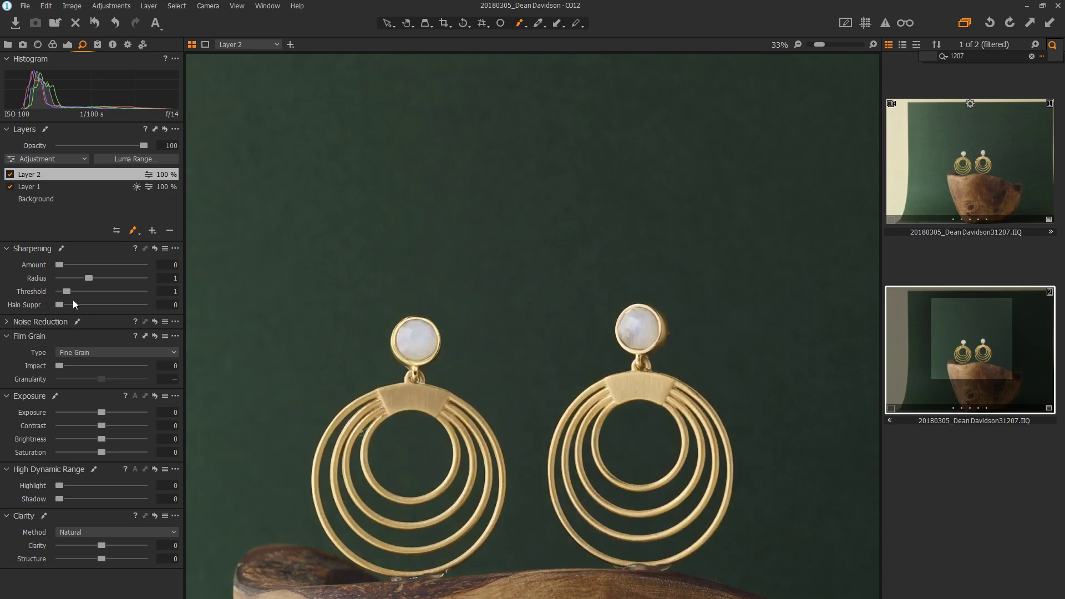
Step: Restrict Layer 2's mask to the brighter tones with a luma range of 120–235
{"action": "left_click", "coordinate": [133, 159]}
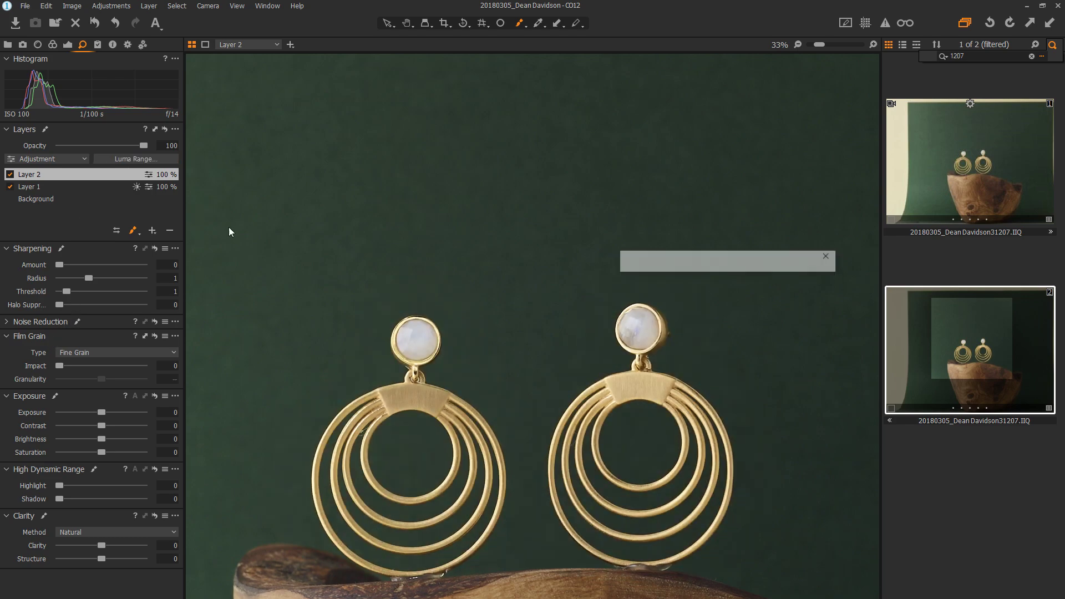
{"action": "left_click_drag", "start_coordinate": [687, 283], "coordinate": [750, 285]}
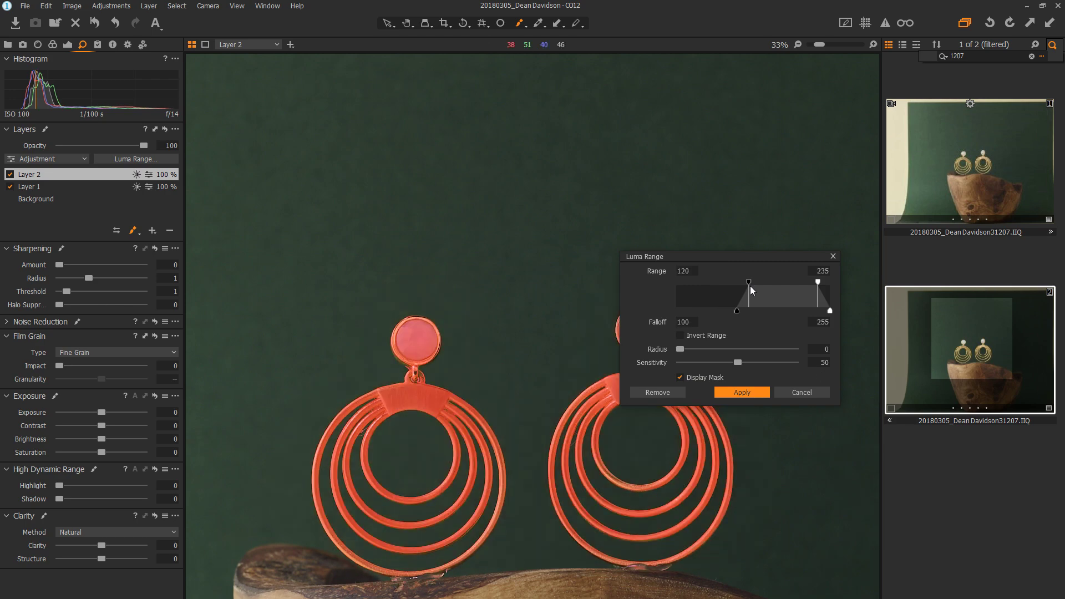
{"action": "left_click", "coordinate": [741, 392]}
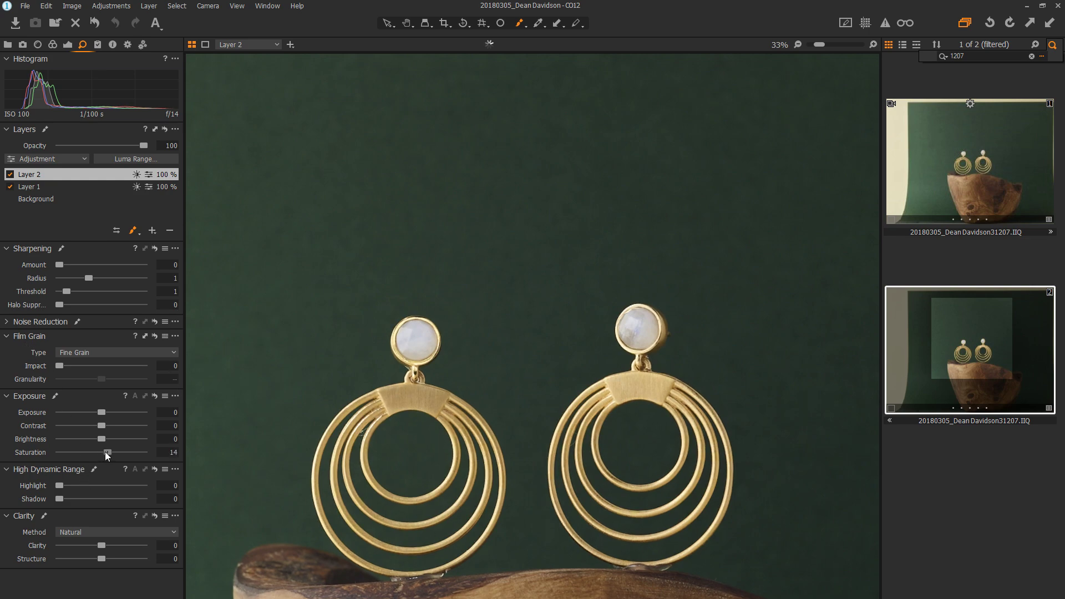
Step: Give Layer 2 Clarity 20, Exposure -0.11, Brightness -2 and Saturation 18
{"action": "left_click", "coordinate": [110, 545]}
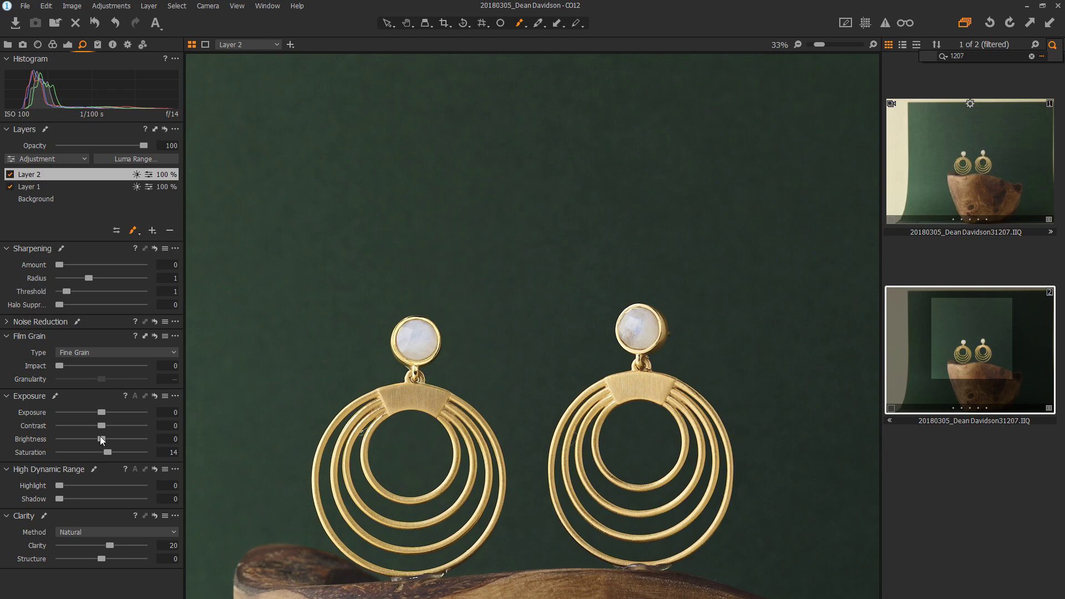
{"action": "left_click_drag", "start_coordinate": [101, 438], "coordinate": [93, 438]}
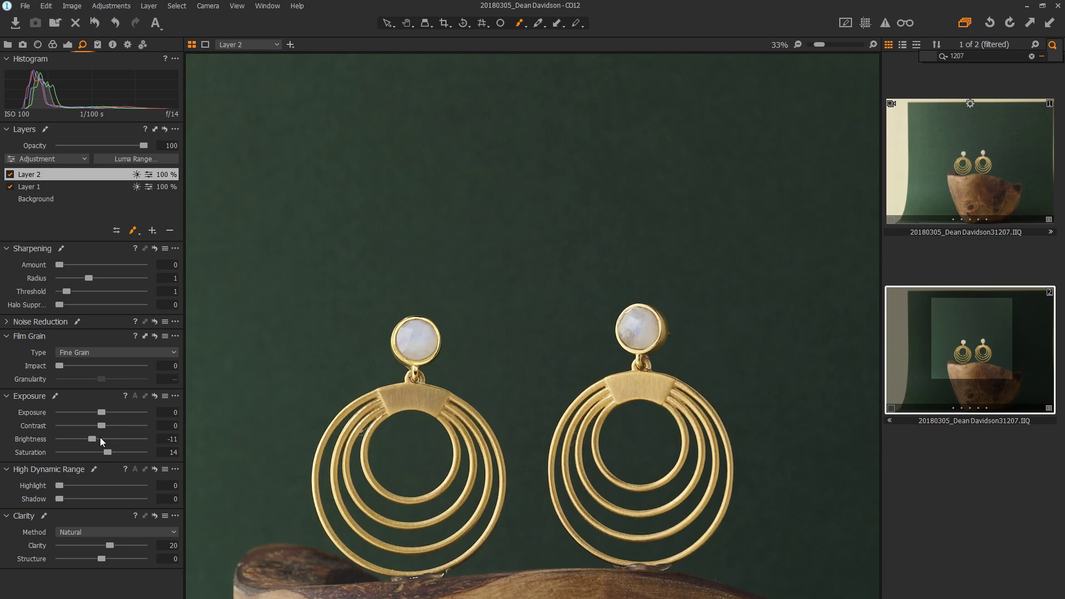
{"action": "left_click", "coordinate": [100, 437]}
{"action": "left_click_drag", "start_coordinate": [103, 414], "coordinate": [102, 414]}
{"action": "left_click_drag", "start_coordinate": [107, 452], "coordinate": [108, 451]}
Step: Set the white balance to 4817 K and switch Layer 2 back on
{"action": "left_click", "coordinate": [36, 45]}
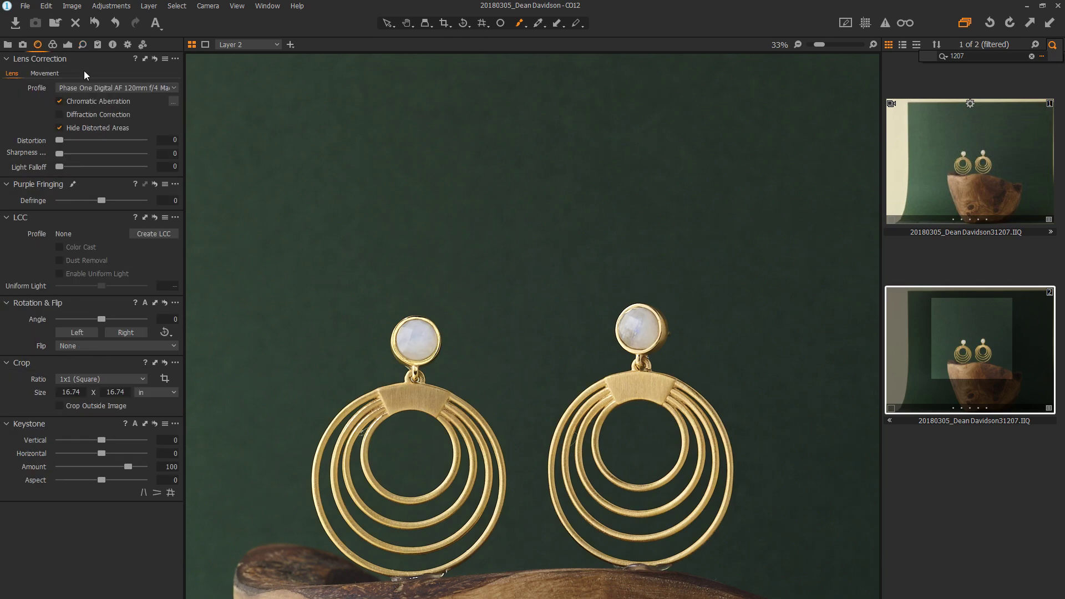
{"action": "left_click", "coordinate": [53, 45]}
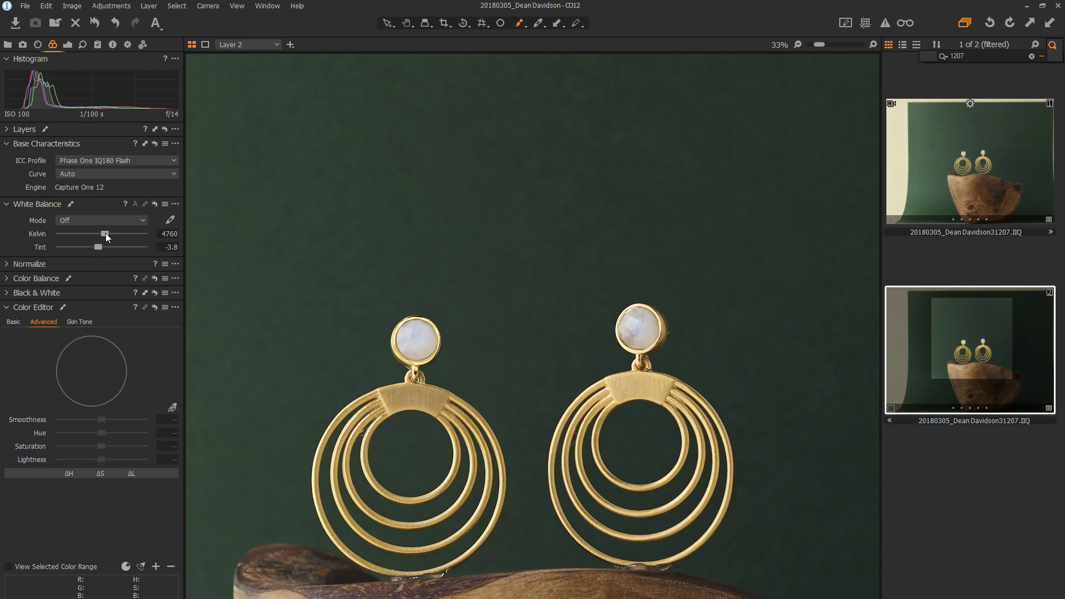
{"action": "left_click_drag", "start_coordinate": [104, 234], "coordinate": [101, 245]}
{"action": "left_click", "coordinate": [82, 45]}
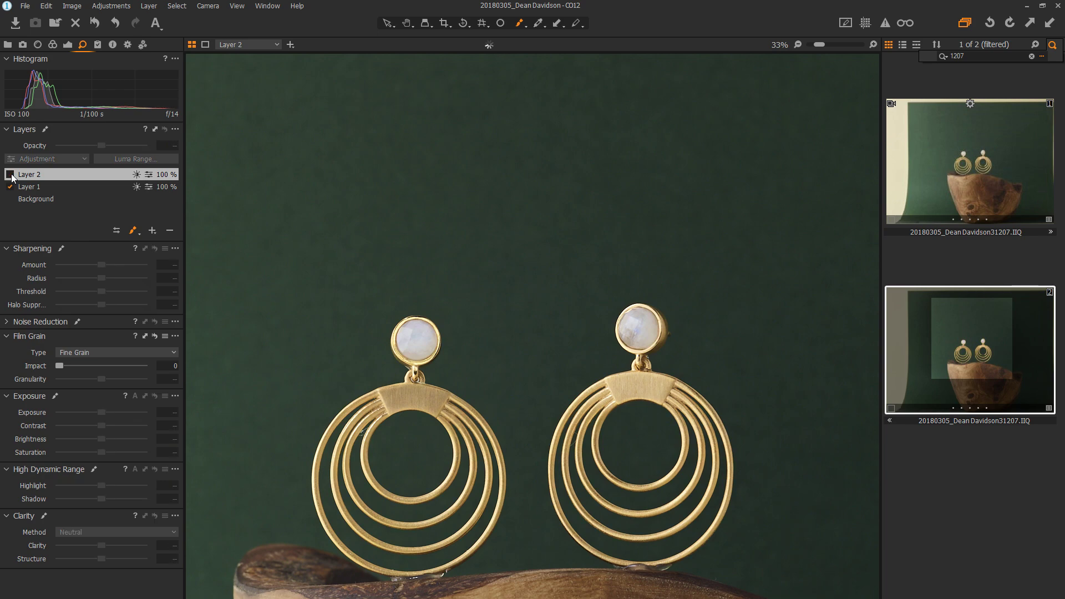
{"action": "left_click", "coordinate": [10, 174]}
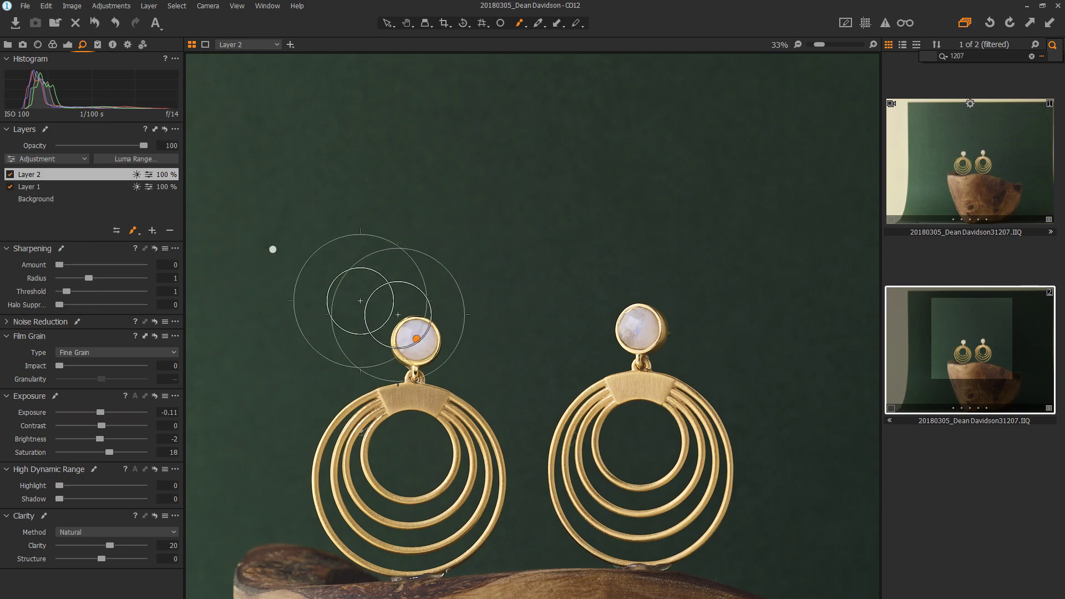
{"action": "key", "text": "ctrl+0"}
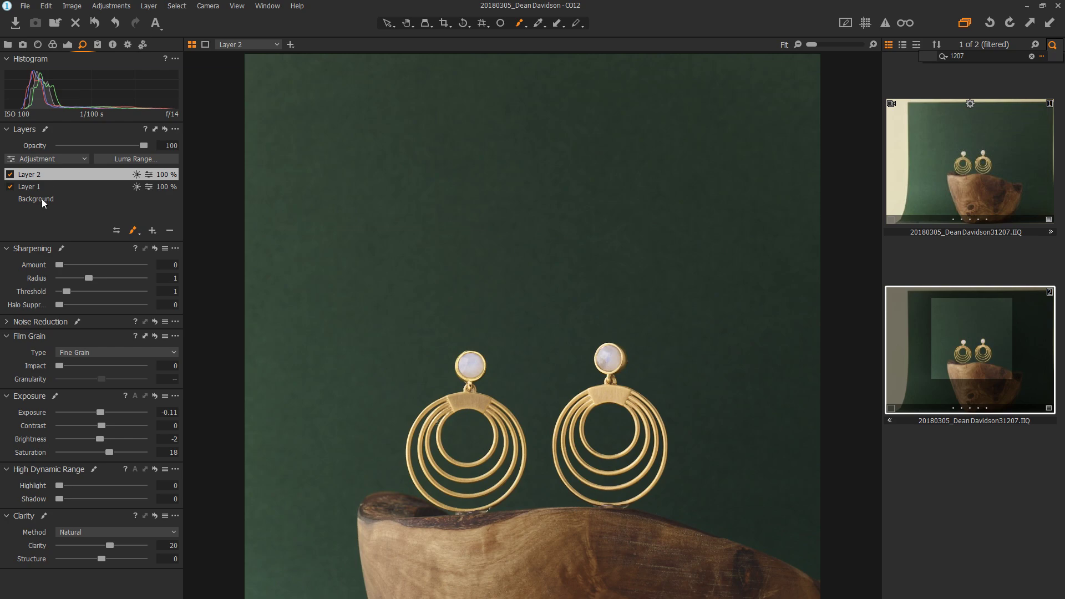
Step: Process the darker earrings variant as TIFF Adobe RGB (1998) (8bit), then search for 1232
{"action": "left_click", "coordinate": [41, 199]}
{"action": "left_click", "coordinate": [127, 45]}
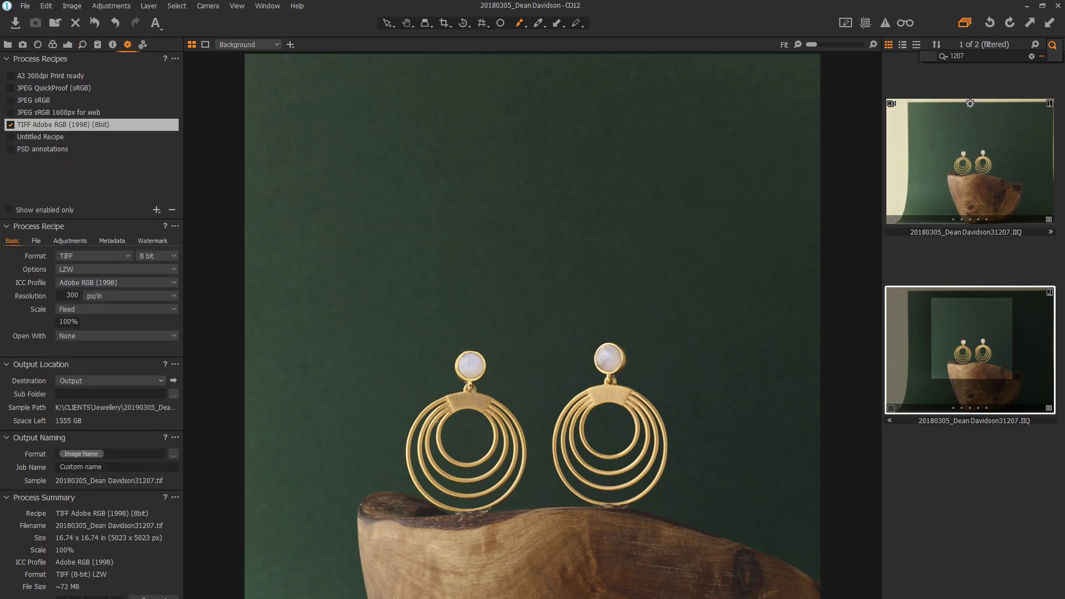
{"action": "left_click", "coordinate": [937, 197]}
{"action": "left_click", "coordinate": [963, 341]}
{"action": "left_click", "coordinate": [145, 597]}
{"action": "double_click", "coordinate": [1004, 58]}
{"action": "type", "text": "1232"}
Step: Filter to image 1232, clone the ring variant and paste the earrings' adjustments onto it
{"action": "type", "text": "1232"}
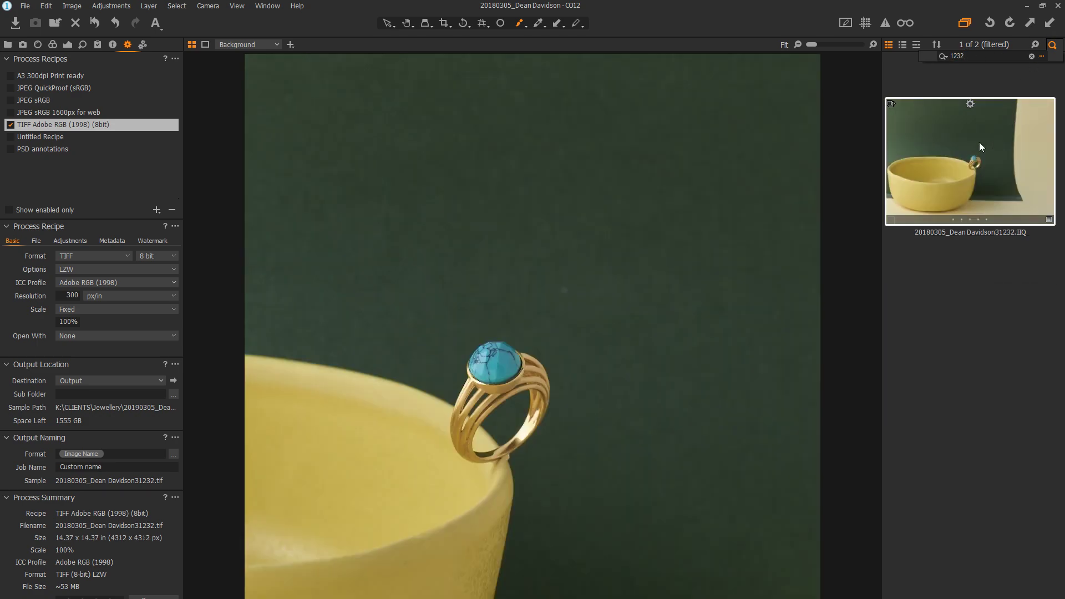
{"action": "right_click", "coordinate": [976, 143]}
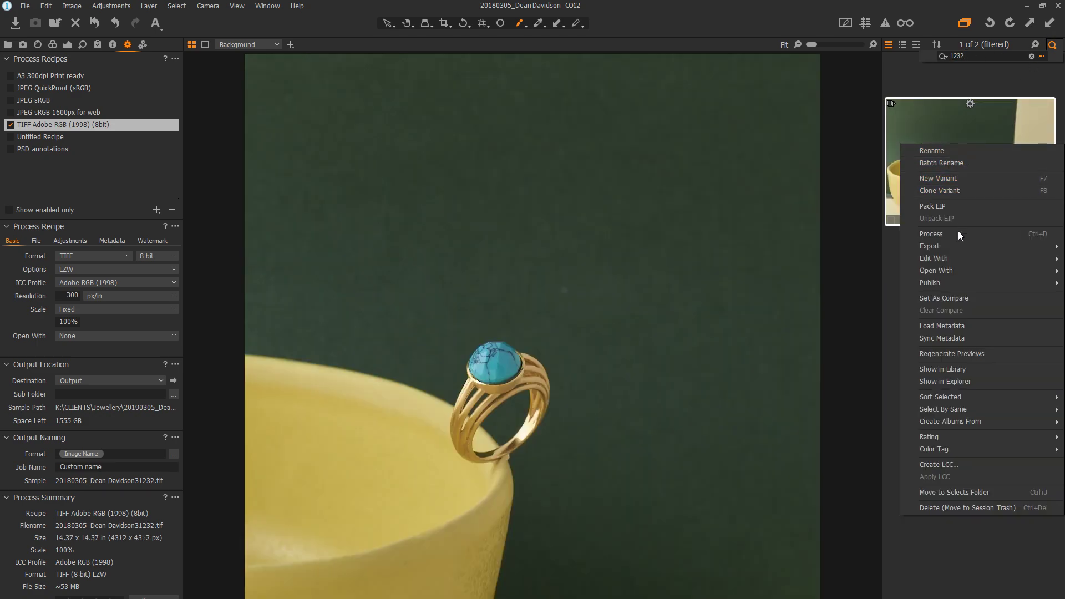
{"action": "left_click", "coordinate": [944, 179]}
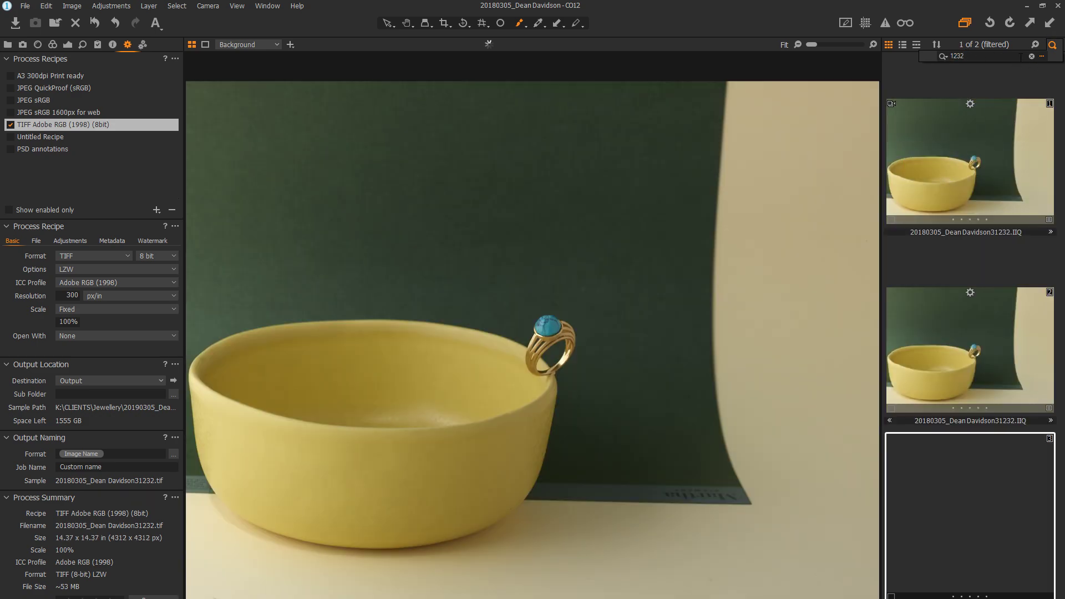
{"action": "left_click", "coordinate": [1048, 26]}
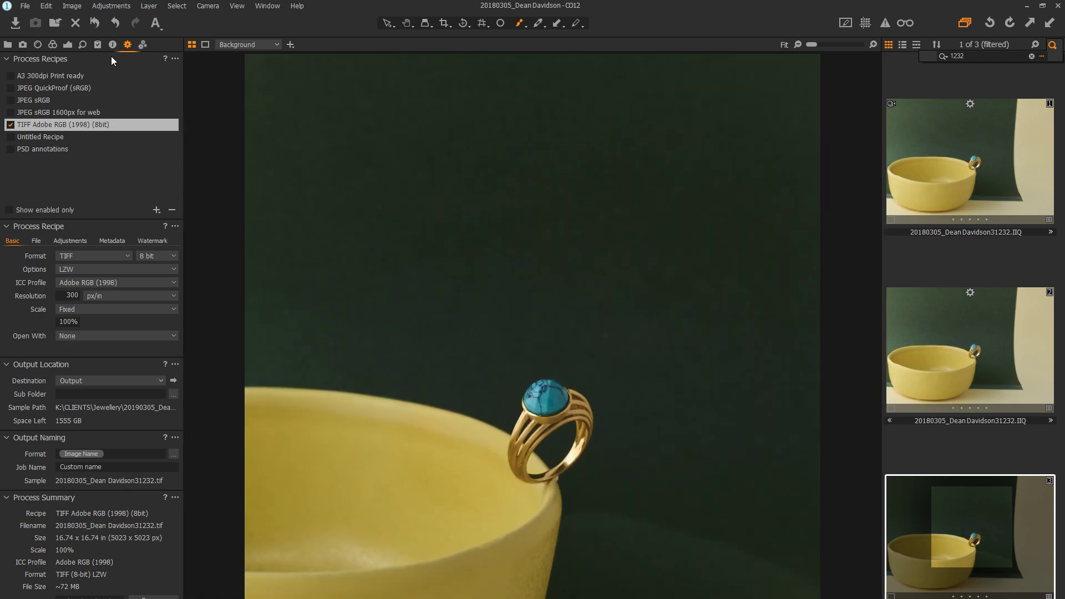
{"action": "left_click", "coordinate": [83, 44]}
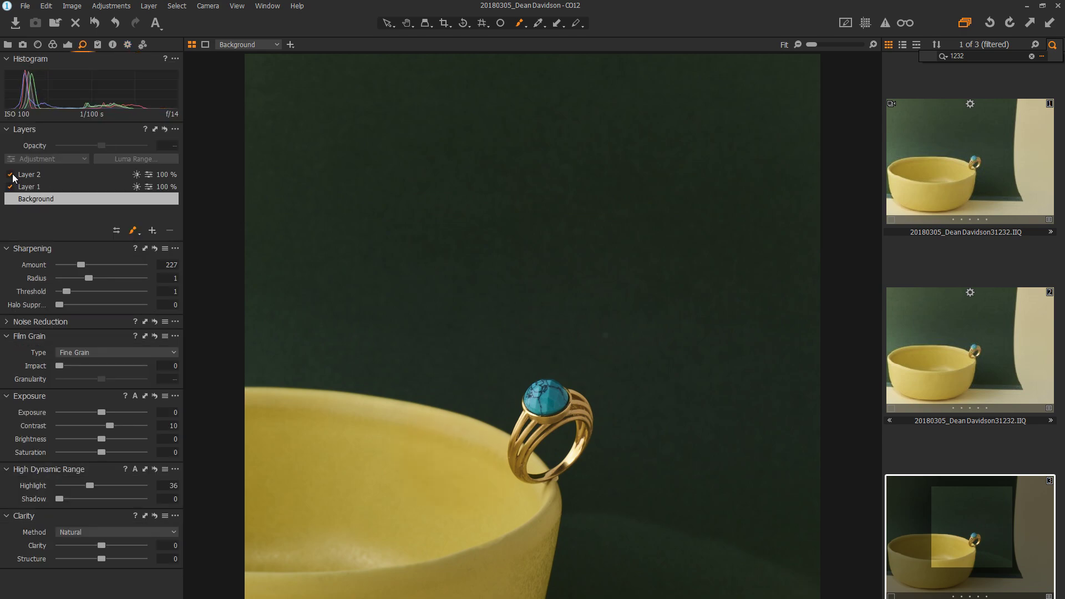
Step: Select Layer 2, paint its mask across the gold ring, and bring up Luma Range
{"action": "left_click", "coordinate": [95, 175]}
{"action": "left_click", "coordinate": [133, 230]}
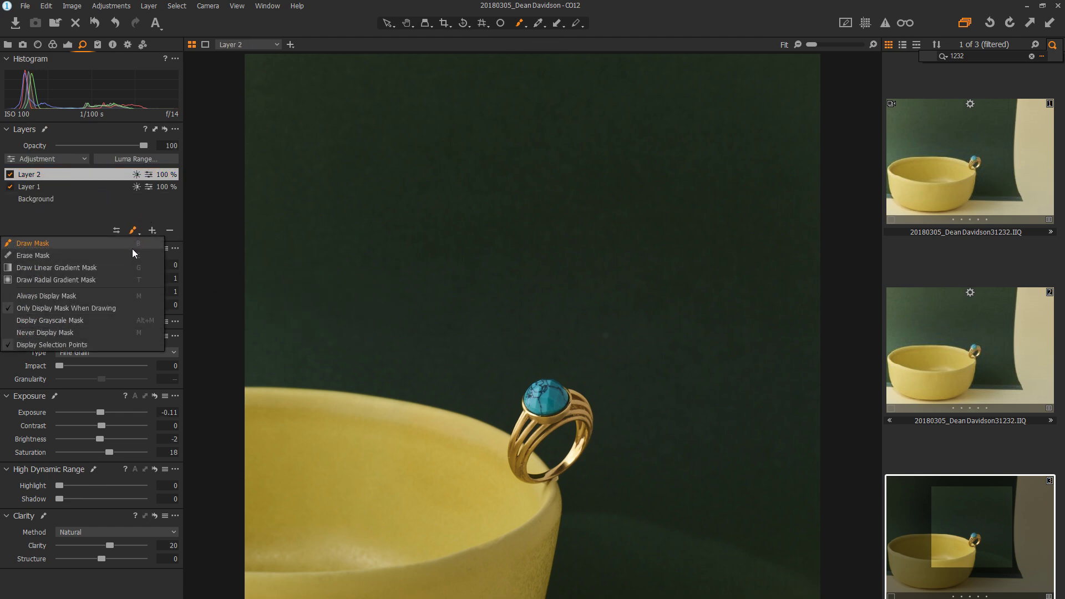
{"action": "mouse_move", "coordinate": [487, 476]}
{"action": "left_mouse_down"}
{"action": "mouse_move", "coordinate": [406, 479]}
{"action": "mouse_move", "coordinate": [476, 440]}
{"action": "mouse_move", "coordinate": [492, 444]}
{"action": "mouse_move", "coordinate": [435, 478]}
{"action": "mouse_move", "coordinate": [423, 518]}
{"action": "mouse_move", "coordinate": [411, 387]}
{"action": "mouse_move", "coordinate": [499, 505]}
{"action": "mouse_move", "coordinate": [495, 476]}
{"action": "left_mouse_up"}
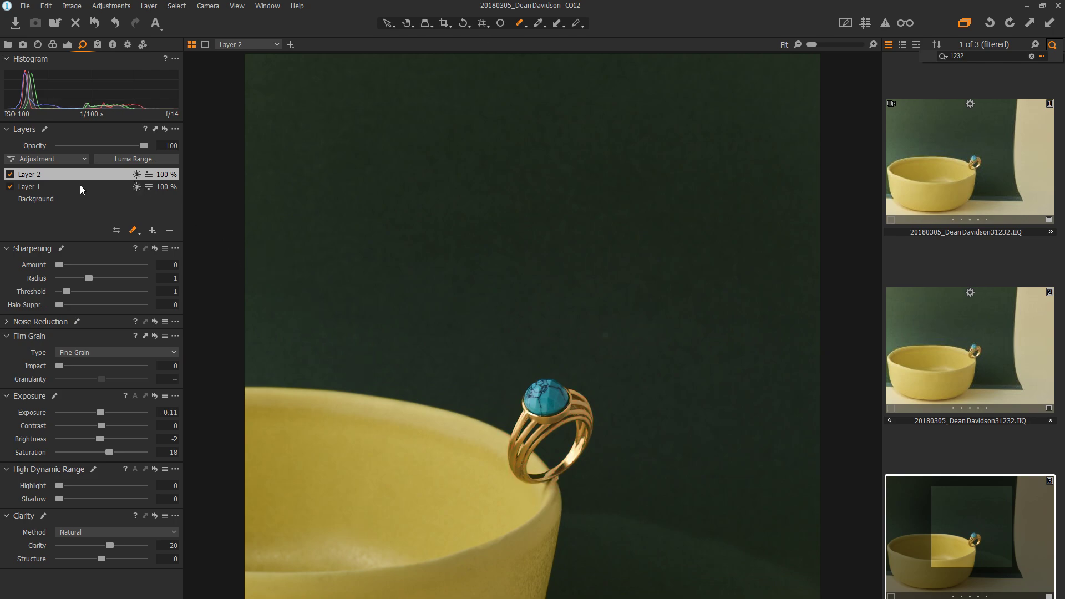
{"action": "left_click", "coordinate": [133, 230]}
{"action": "left_click", "coordinate": [67, 243]}
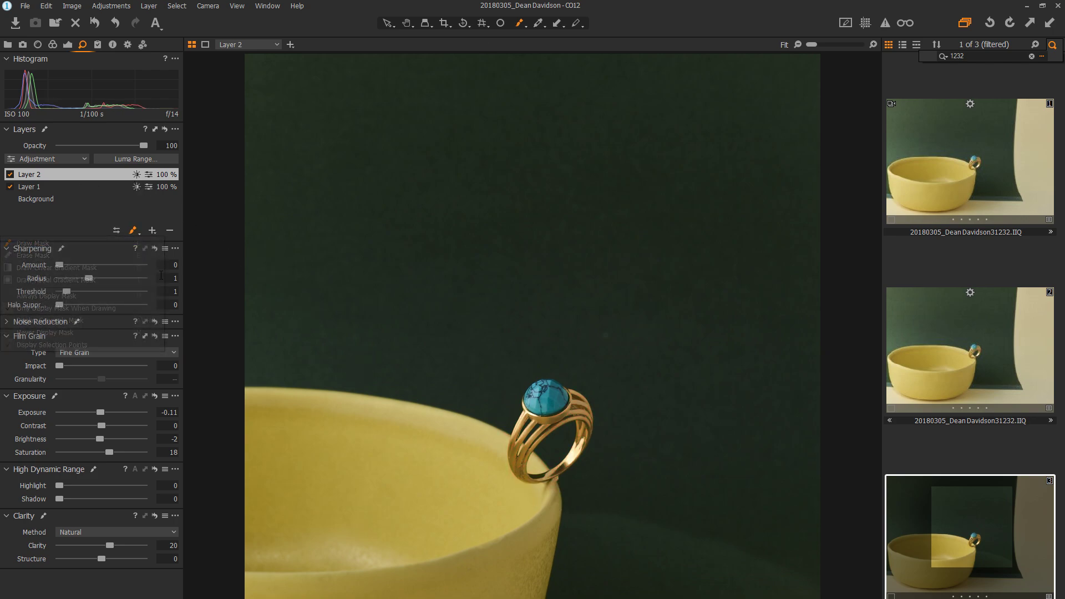
{"action": "left_click_drag", "start_coordinate": [525, 457], "coordinate": [583, 442]}
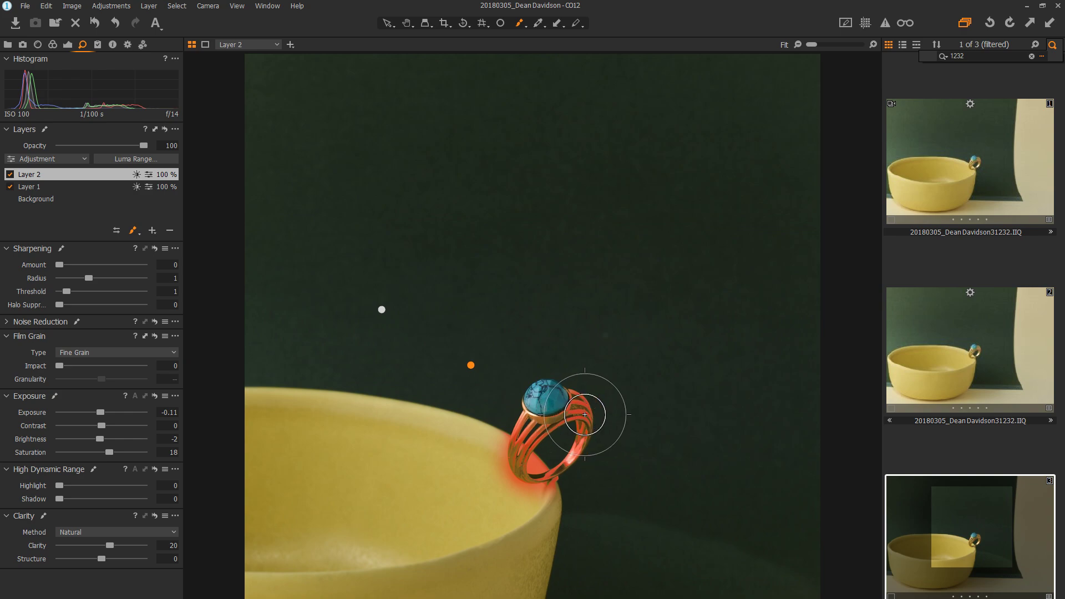
{"action": "scroll", "coordinate": [583, 442], "scroll_direction": "up", "scroll_amount": 2}
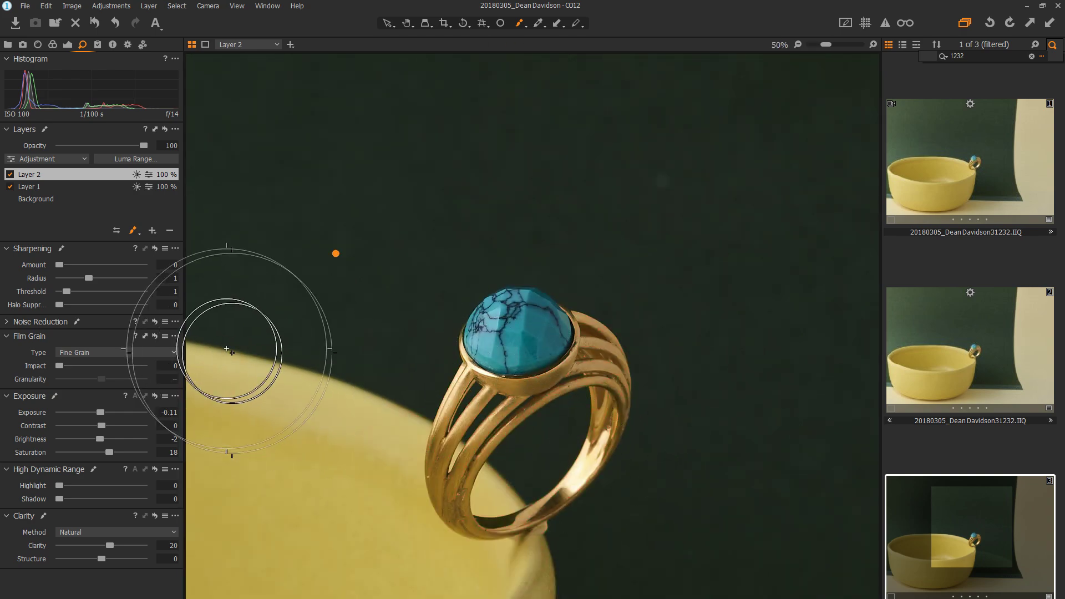
{"action": "left_click", "coordinate": [151, 161]}
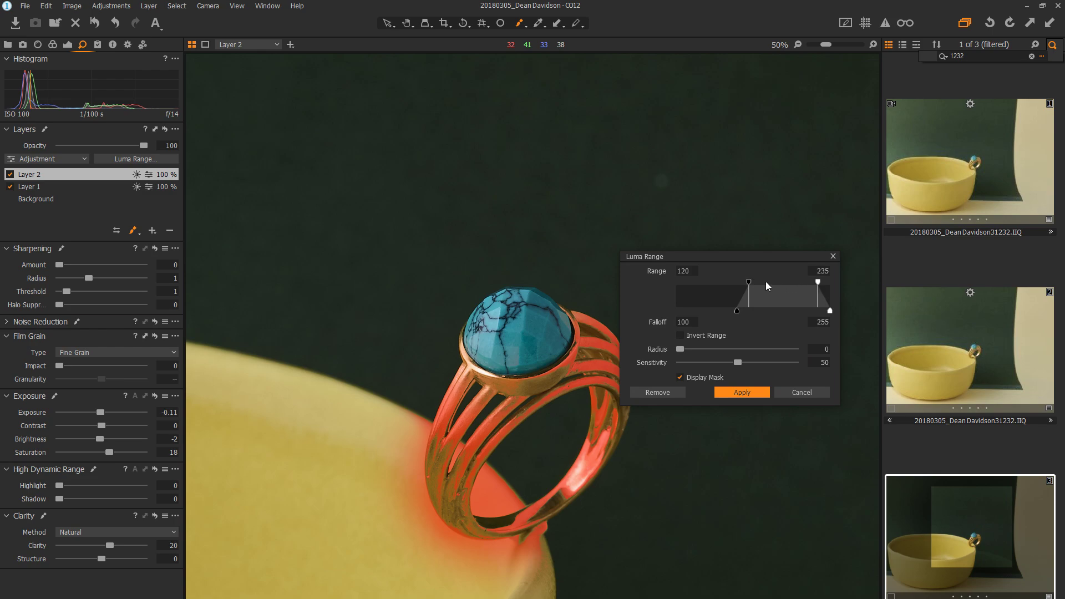
Step: Set Layer 2's luma range to 63–229 with falloff 43–255 and apply it
{"action": "left_click_drag", "start_coordinate": [747, 282], "coordinate": [714, 285]}
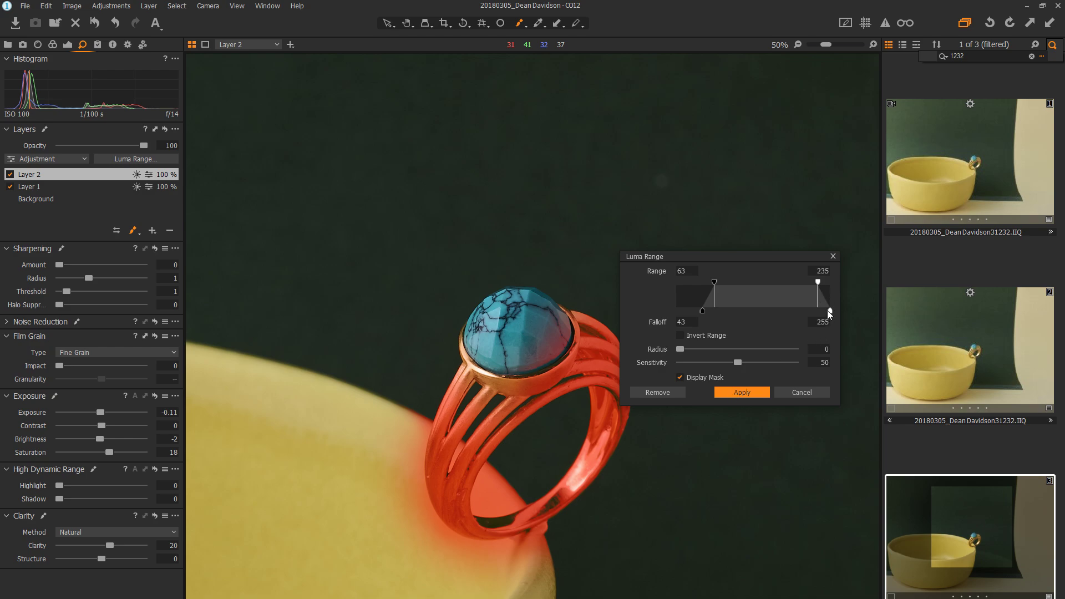
{"action": "left_click_drag", "start_coordinate": [816, 283], "coordinate": [813, 283]}
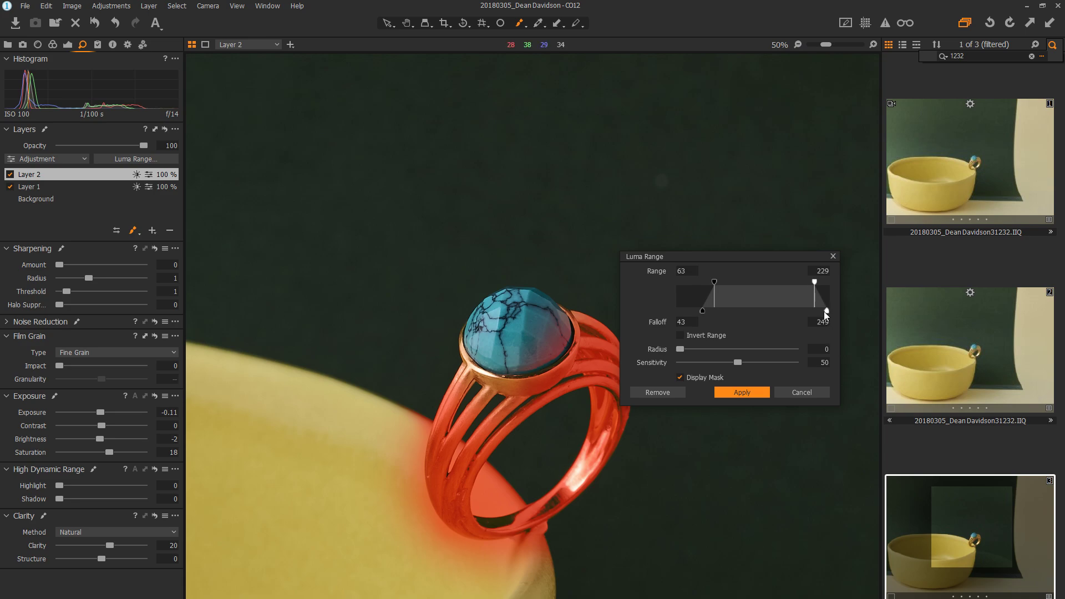
{"action": "left_click_drag", "start_coordinate": [818, 314], "coordinate": [815, 310]}
{"action": "left_click", "coordinate": [762, 392]}
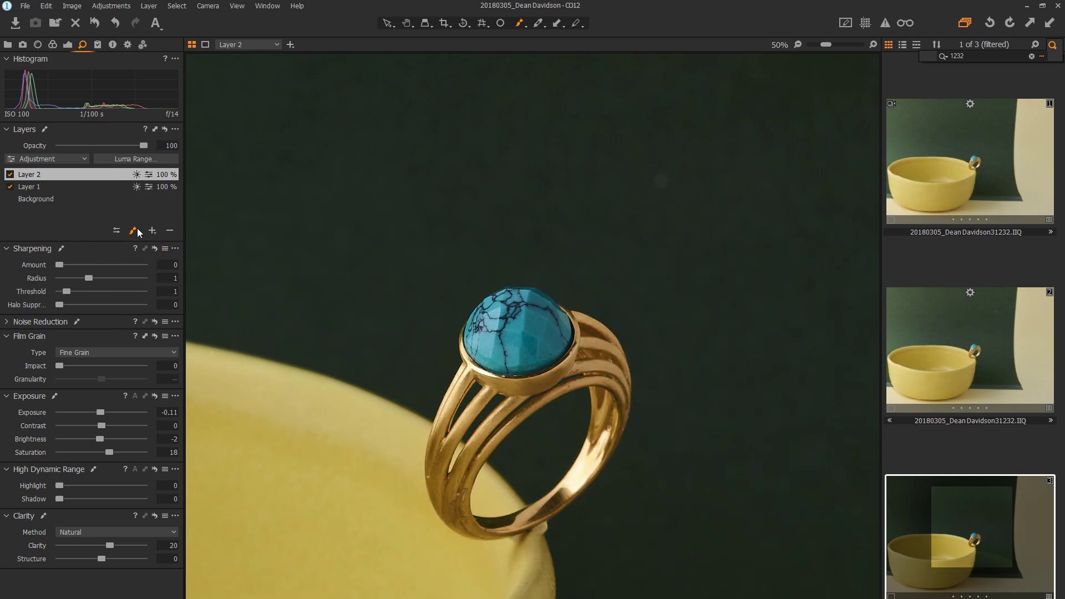
Step: Erase Layer 2's mask spill from the yellow bowl and inside the ring opening
{"action": "left_click", "coordinate": [139, 233]}
{"action": "left_click", "coordinate": [142, 264]}
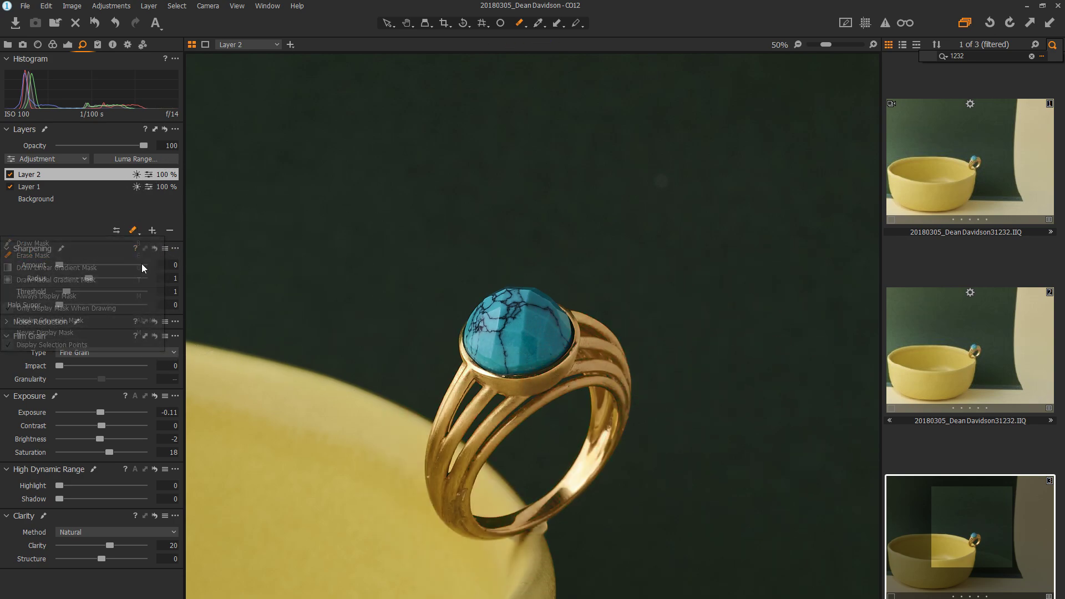
{"action": "left_click", "coordinate": [488, 570]}
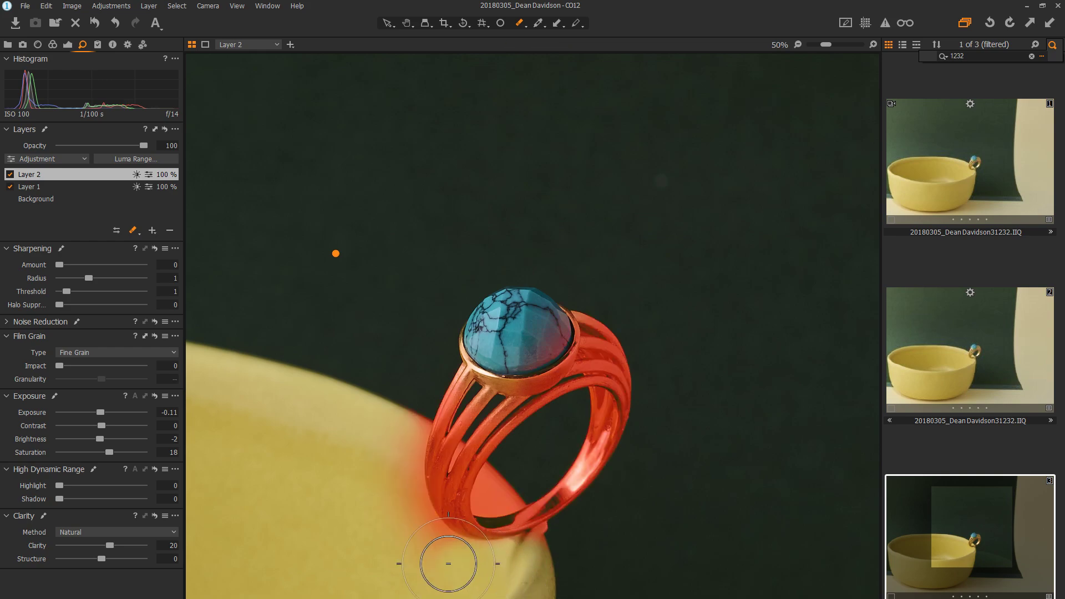
{"action": "mouse_move", "coordinate": [392, 527]}
{"action": "left_mouse_down"}
{"action": "mouse_move", "coordinate": [380, 439]}
{"action": "mouse_move", "coordinate": [400, 416]}
{"action": "mouse_move", "coordinate": [398, 514]}
{"action": "left_mouse_up"}
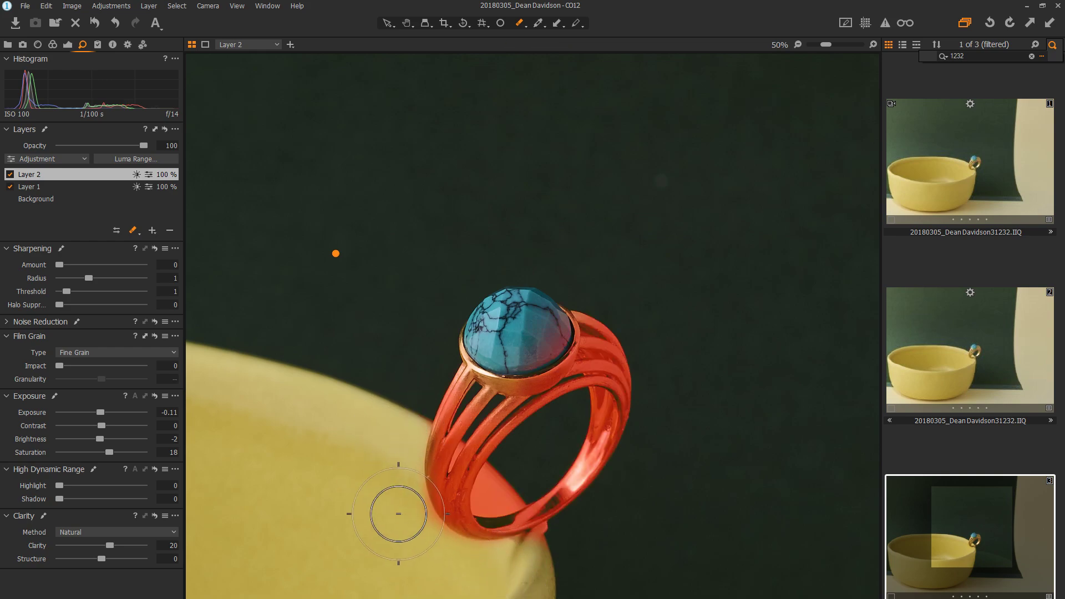
{"action": "right_click", "coordinate": [506, 484]}
{"action": "left_click_drag", "start_coordinate": [539, 419], "coordinate": [513, 418]}
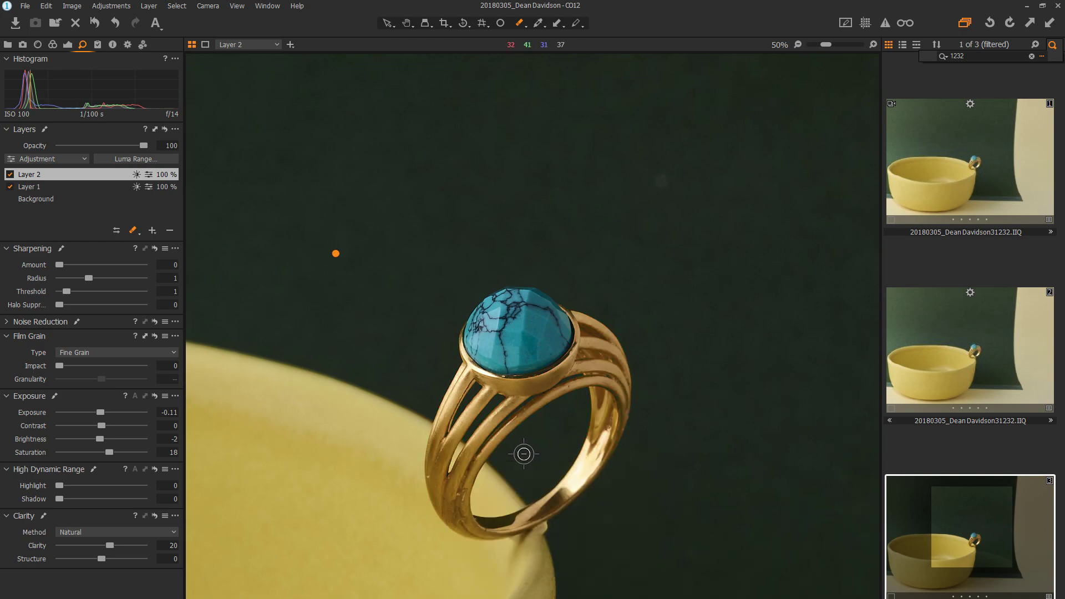
{"action": "mouse_move", "coordinate": [523, 453]}
{"action": "left_mouse_down"}
{"action": "mouse_move", "coordinate": [519, 498]}
{"action": "mouse_move", "coordinate": [480, 495]}
{"action": "mouse_move", "coordinate": [483, 481]}
{"action": "mouse_move", "coordinate": [478, 505]}
{"action": "mouse_move", "coordinate": [523, 497]}
{"action": "left_mouse_up"}
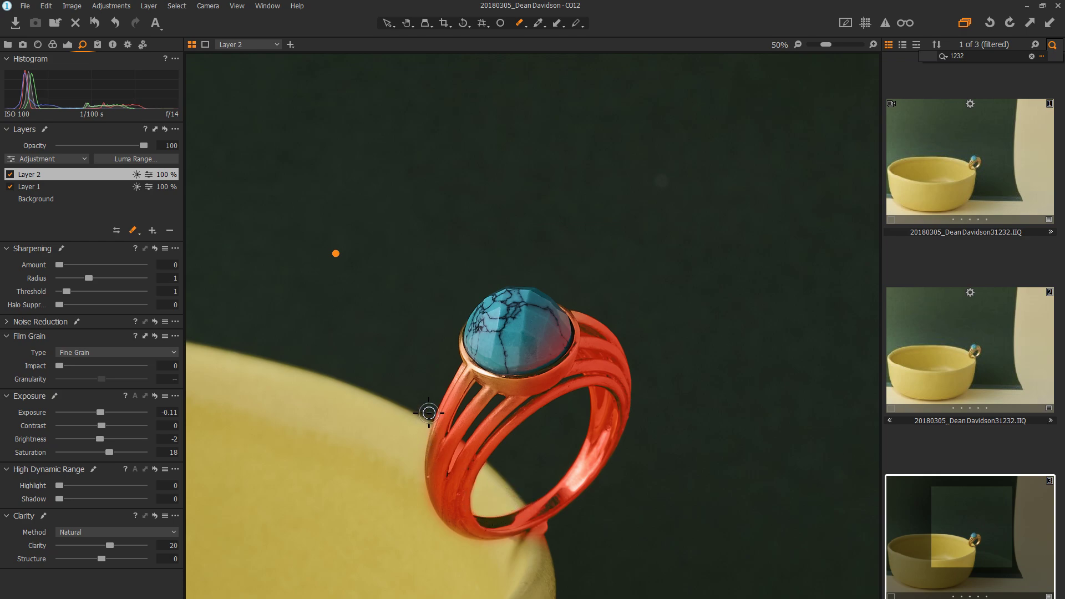
{"action": "left_click_drag", "start_coordinate": [557, 540], "coordinate": [558, 526]}
{"action": "scroll", "coordinate": [530, 482], "scroll_direction": "down", "scroll_amount": 1}
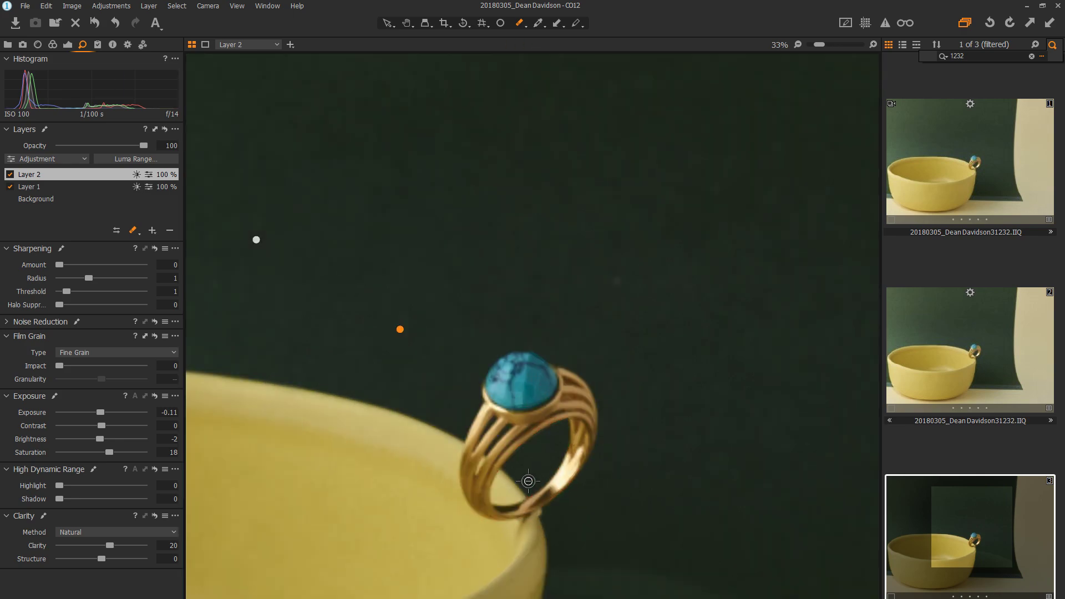
Step: Turn Layer 2 back on and raise its exposure to 0.05 and brightness to 7
{"action": "left_click", "coordinate": [9, 175]}
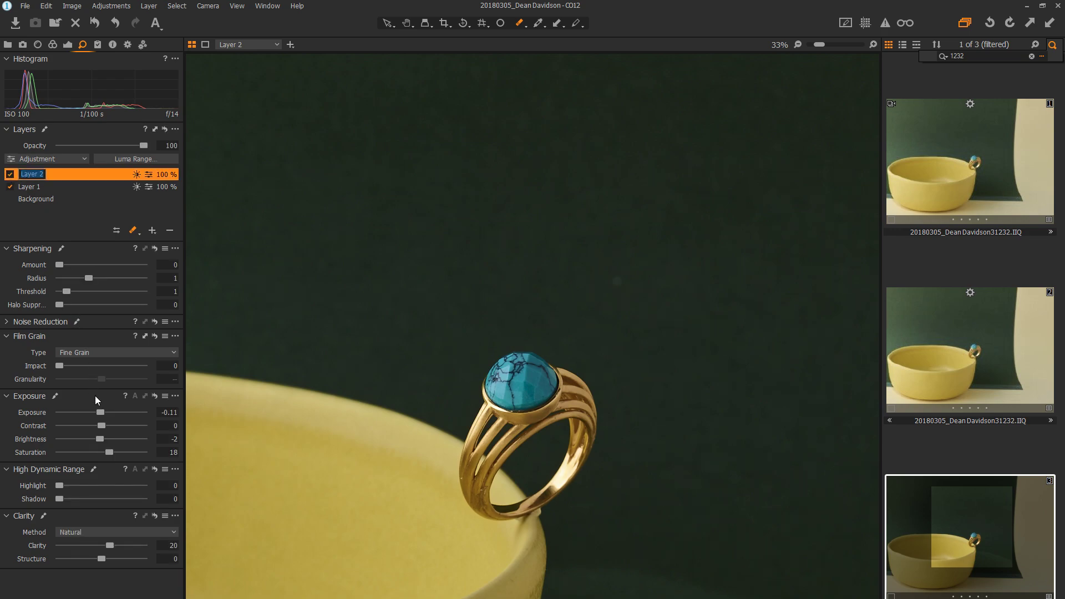
{"action": "left_click_drag", "start_coordinate": [101, 412], "coordinate": [104, 414]}
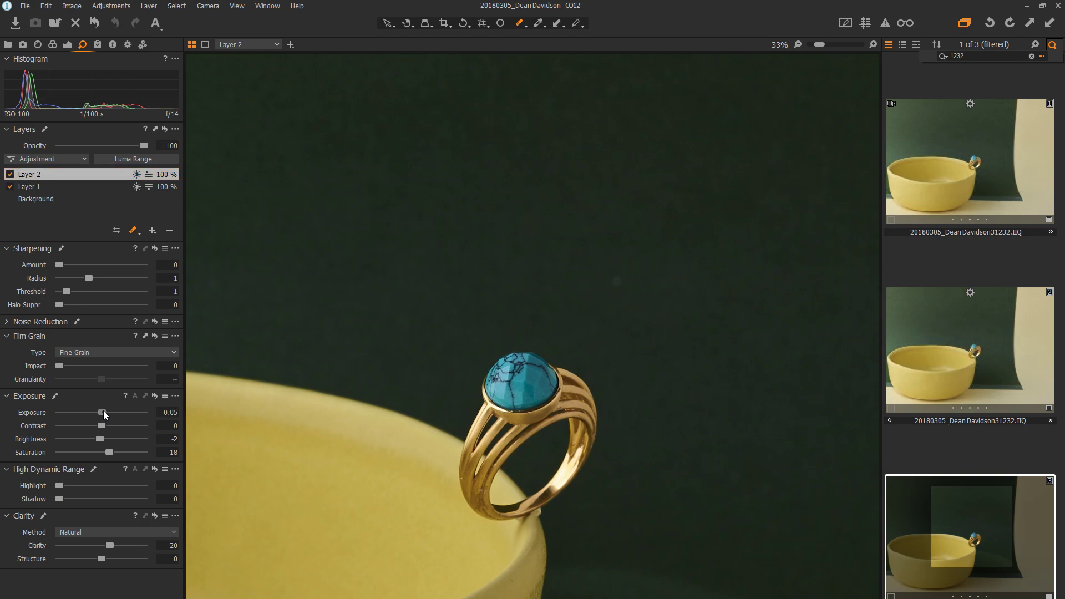
{"action": "left_click", "coordinate": [102, 437]}
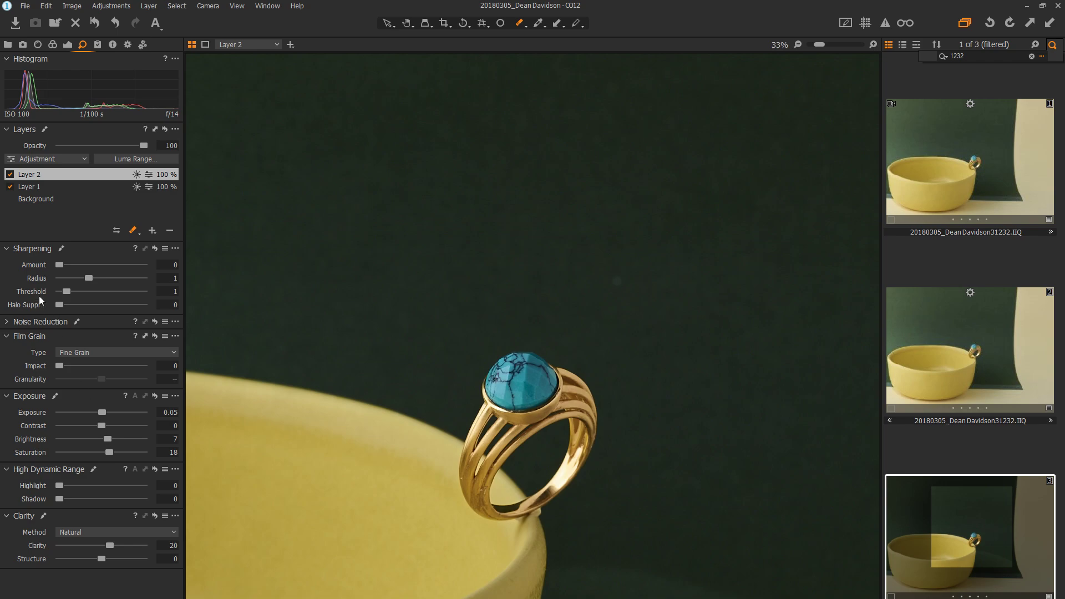
{"action": "left_click", "coordinate": [31, 187]}
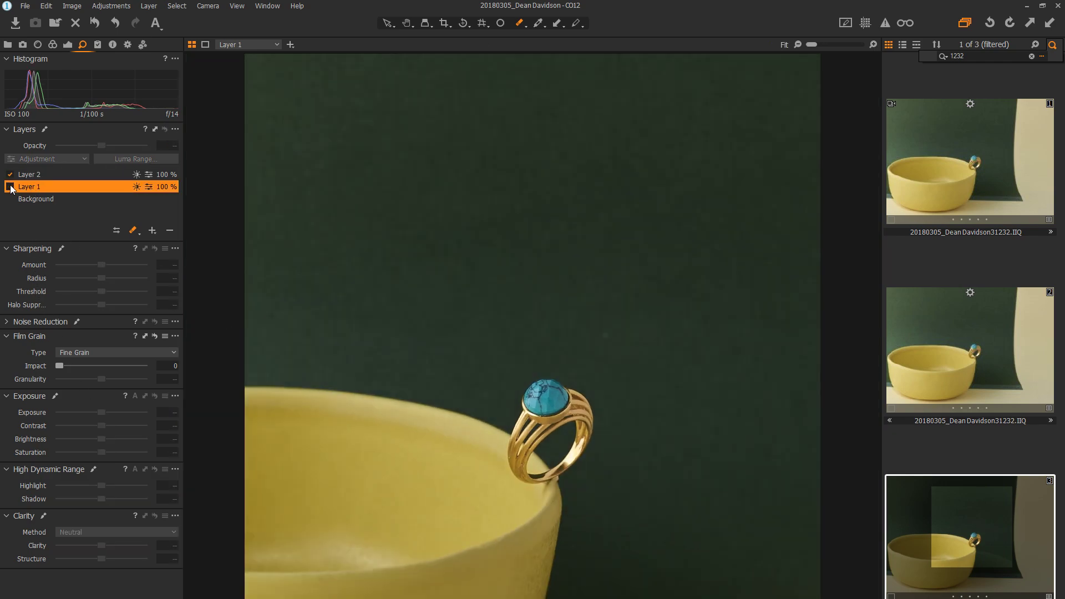
Step: Restrict Layer 1's mask to a 14–86 luma range and apply it
{"action": "left_click", "coordinate": [136, 159]}
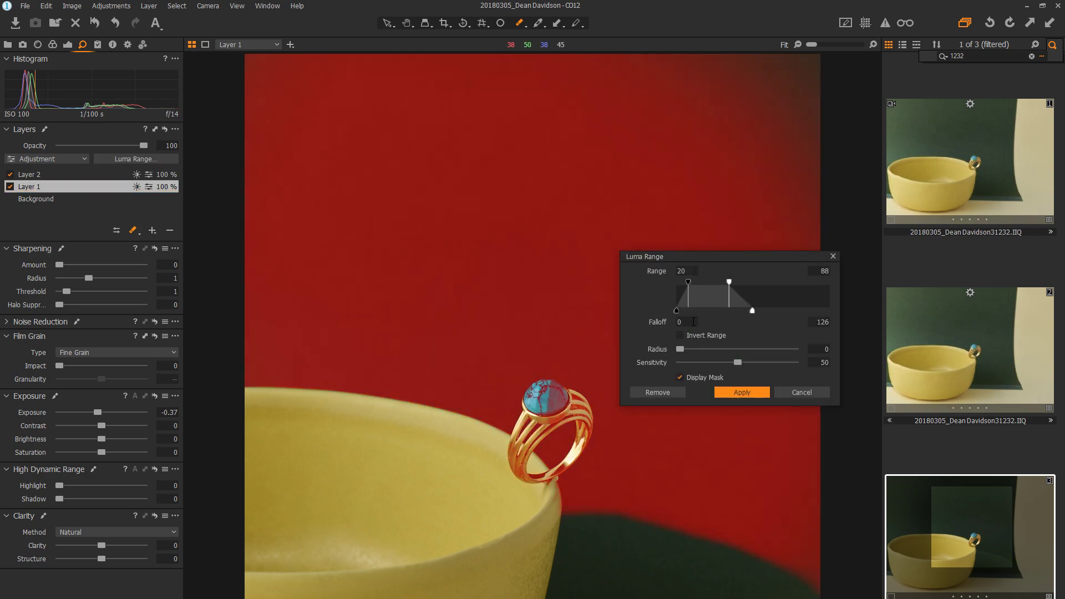
{"action": "left_click_drag", "start_coordinate": [689, 283], "coordinate": [676, 288]}
{"action": "left_click_drag", "start_coordinate": [730, 284], "coordinate": [728, 284]}
{"action": "left_click", "coordinate": [753, 394]}
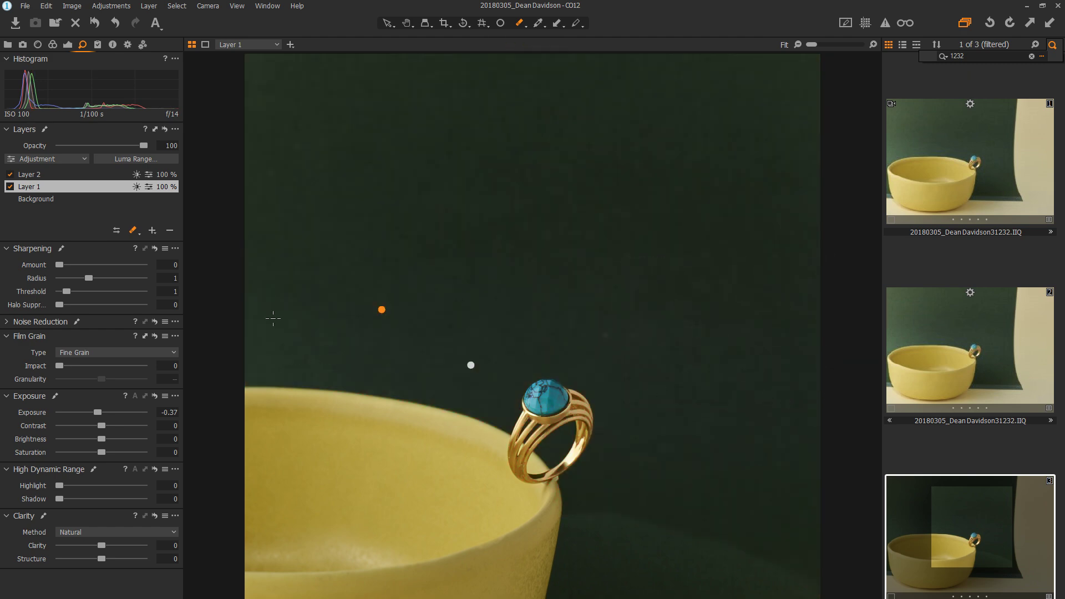
Step: Paint Layer 1's mask over the shadowed backdrop below the ring
{"action": "left_click", "coordinate": [133, 236]}
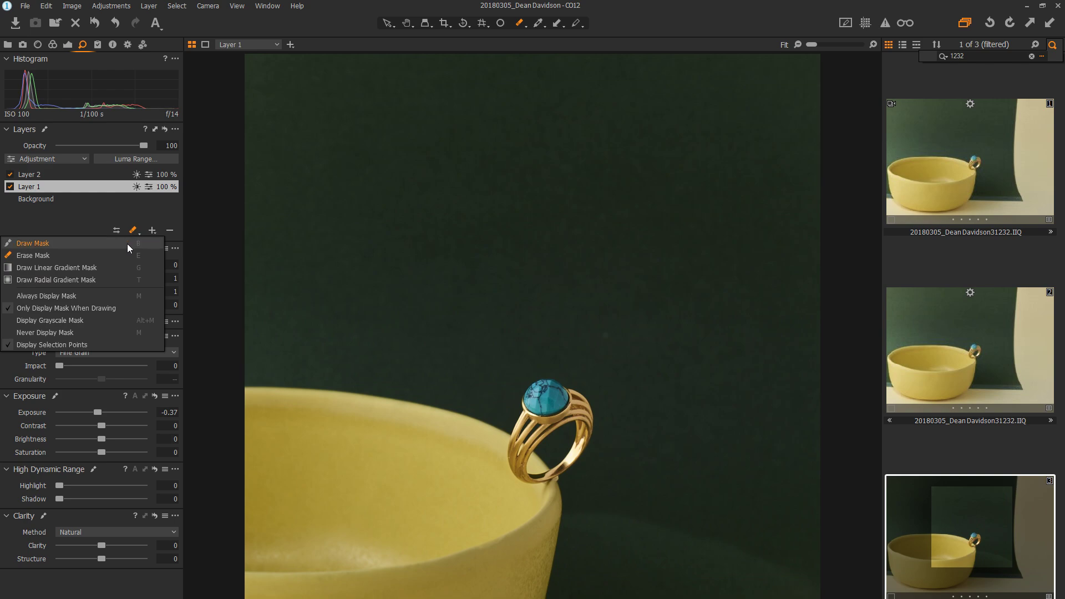
{"action": "left_click", "coordinate": [150, 277]}
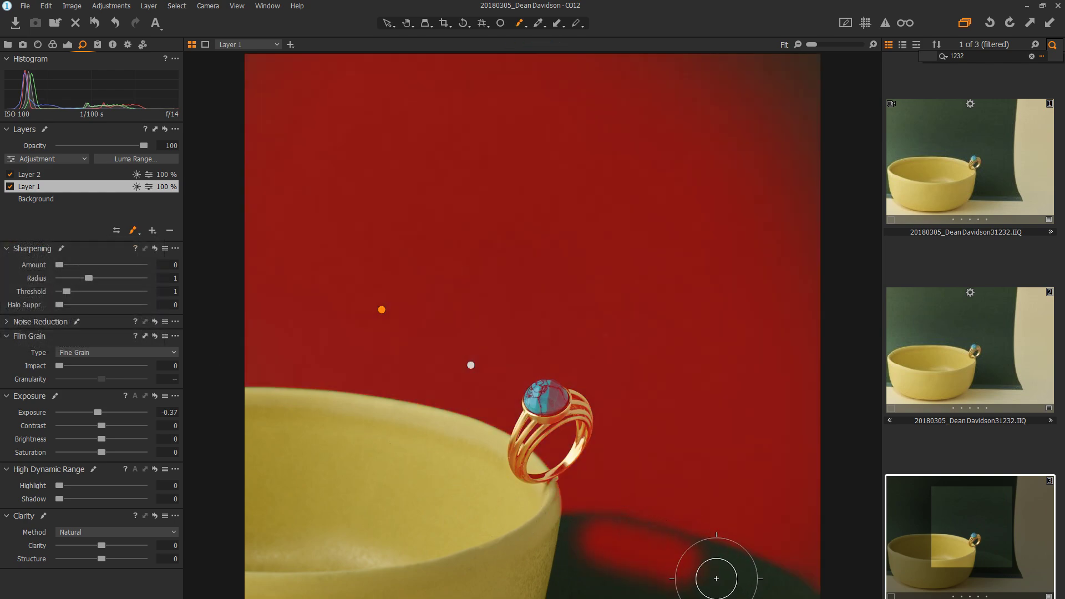
{"action": "mouse_move", "coordinate": [716, 579]}
{"action": "left_mouse_down"}
{"action": "mouse_move", "coordinate": [570, 598]}
{"action": "mouse_move", "coordinate": [584, 511]}
{"action": "mouse_move", "coordinate": [654, 549]}
{"action": "mouse_move", "coordinate": [668, 538]}
{"action": "mouse_move", "coordinate": [558, 583]}
{"action": "mouse_move", "coordinate": [741, 540]}
{"action": "left_mouse_up"}
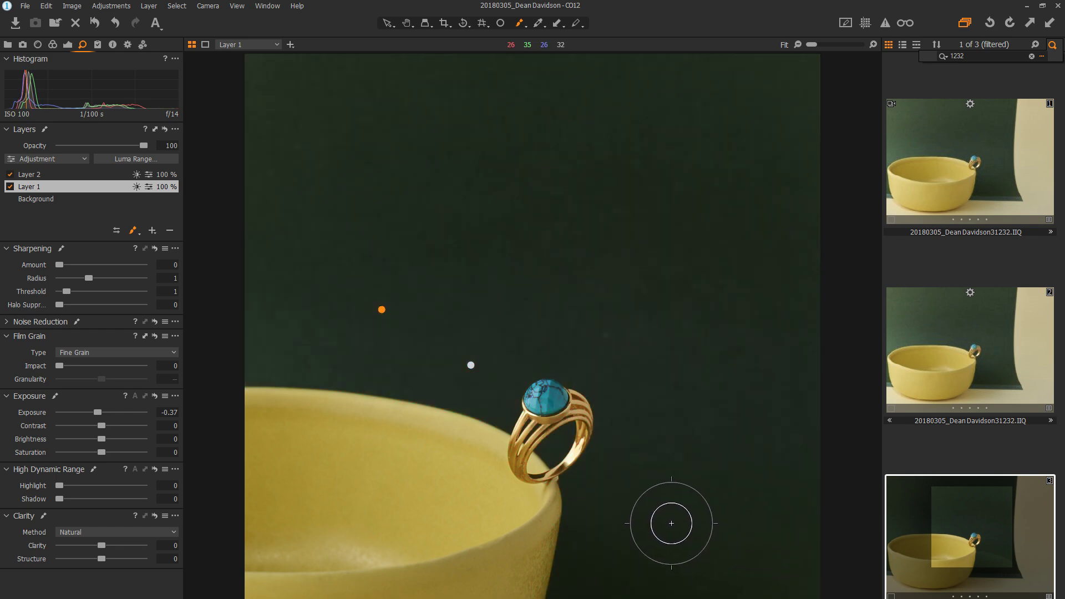
Step: Switch the brush to Erase Mask, check its settings, and show the mask overlay
{"action": "left_click", "coordinate": [138, 230]}
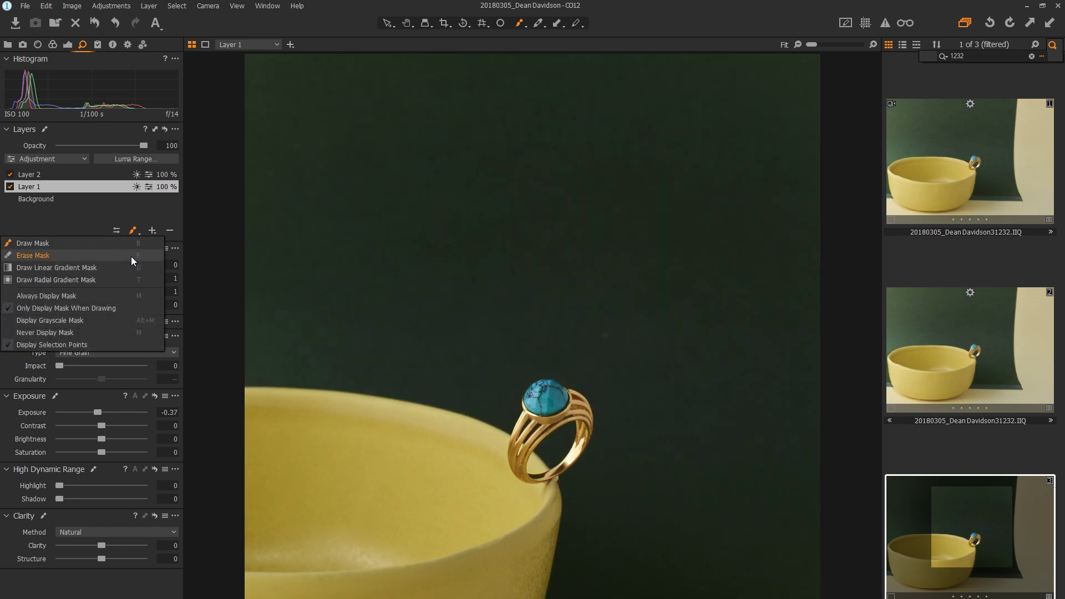
{"action": "left_click", "coordinate": [119, 260]}
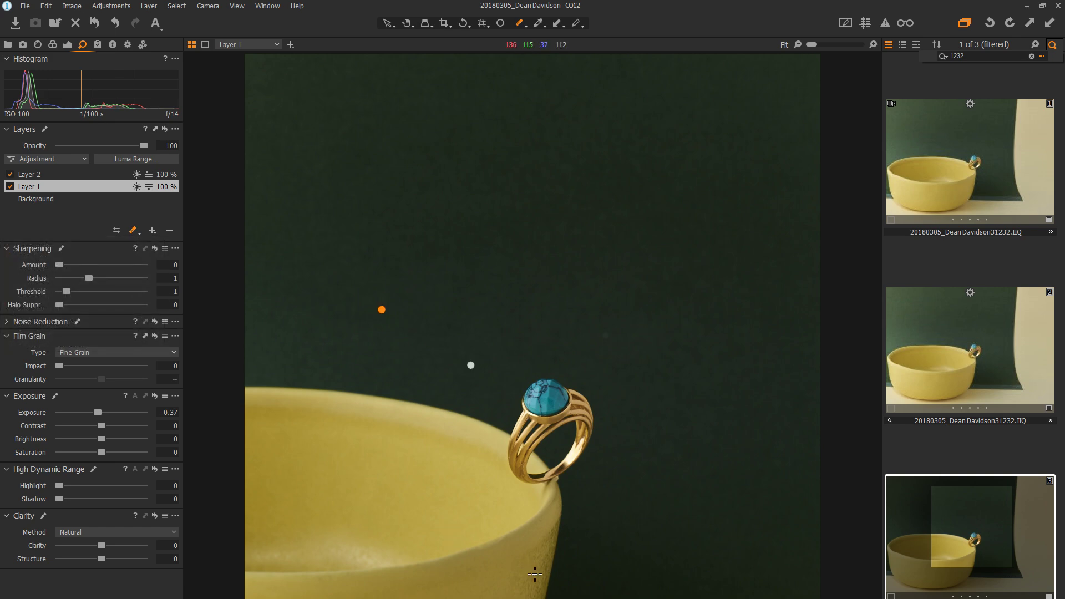
{"action": "right_click", "coordinate": [550, 533]}
{"action": "key", "text": "m"}
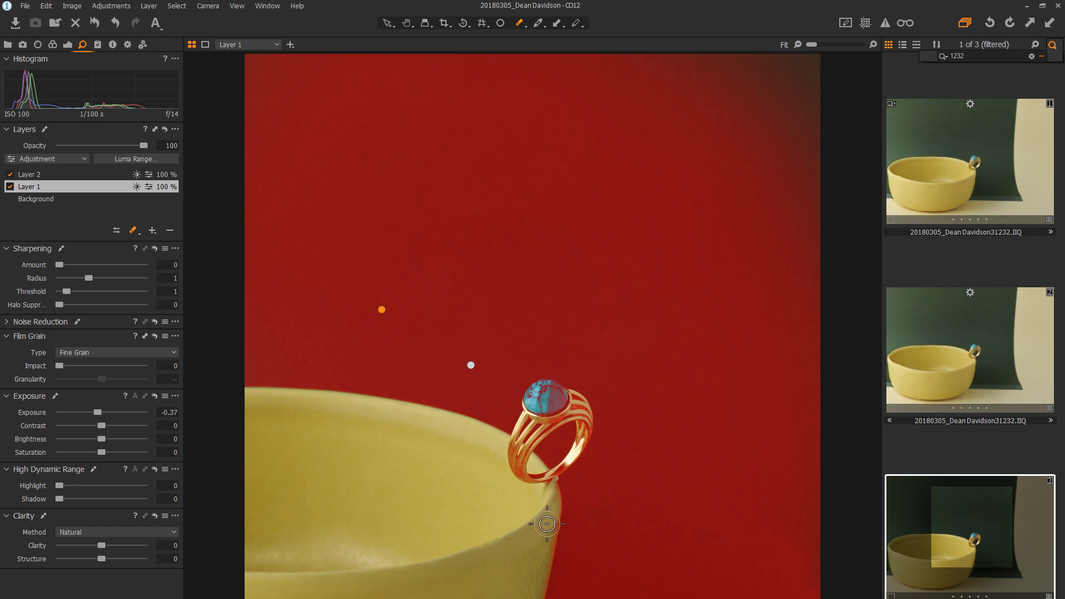
{"action": "scroll", "coordinate": [549, 531], "scroll_direction": "up", "scroll_amount": 3}
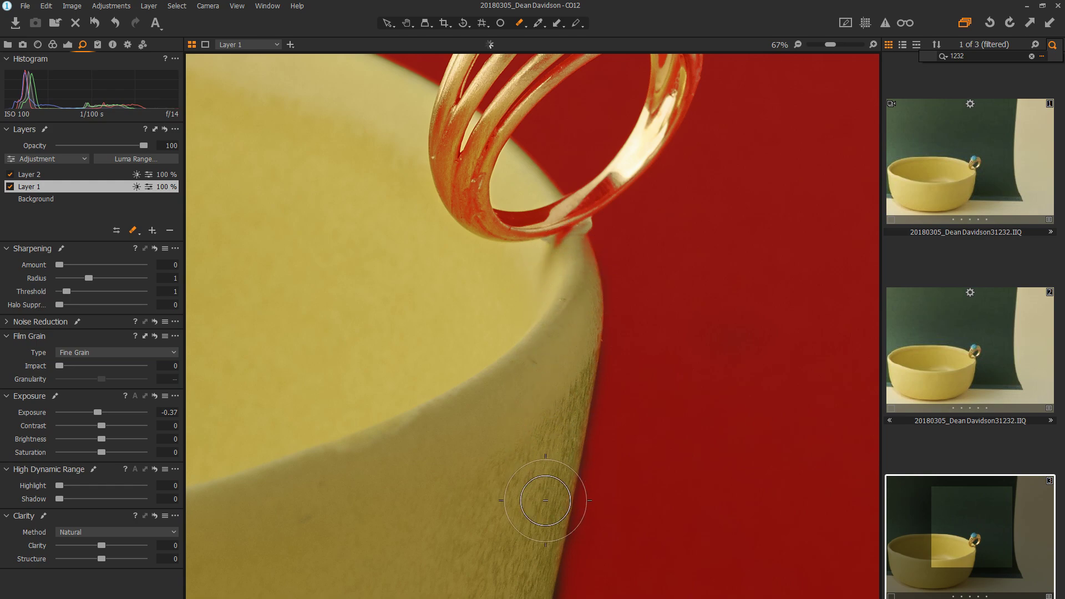
{"action": "scroll", "coordinate": [552, 499], "scroll_direction": "down", "scroll_amount": 3}
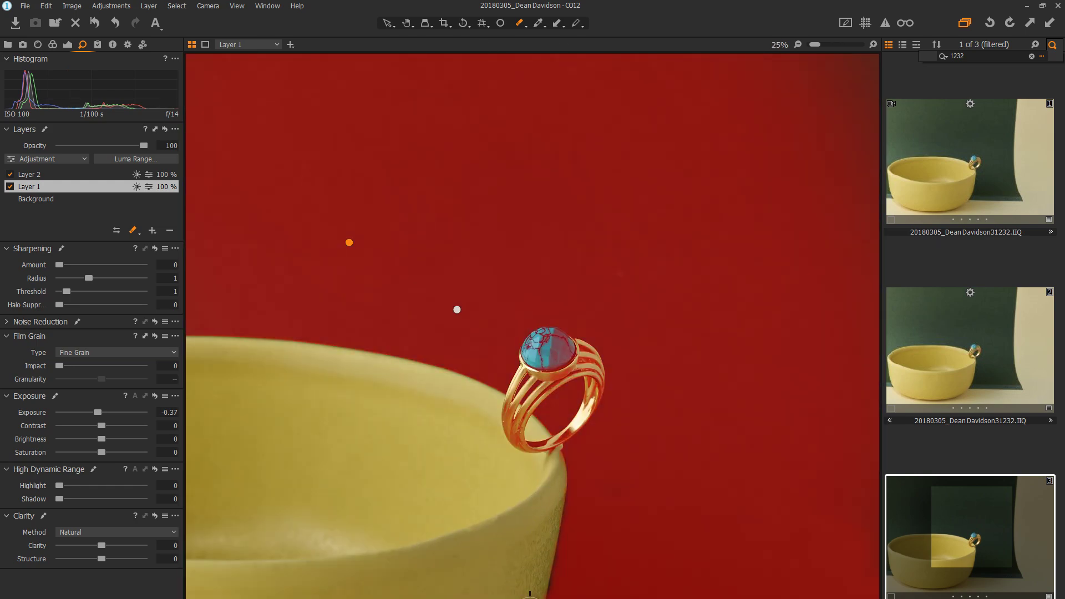
{"action": "scroll", "coordinate": [536, 490], "scroll_direction": "up", "scroll_amount": 2}
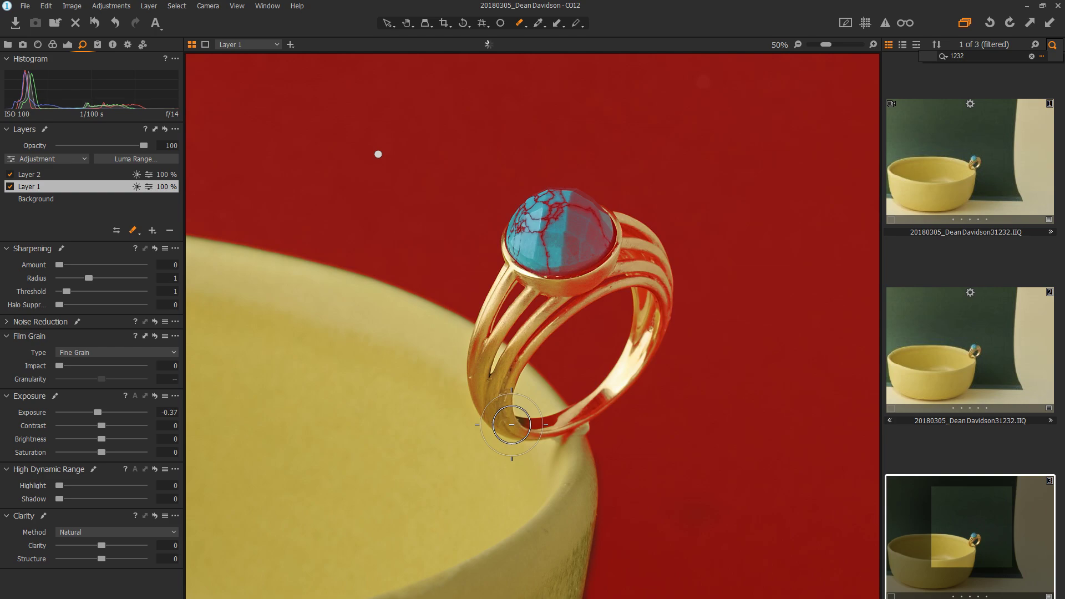
Step: Erase Layer 1's mask from the ring's shank, turquoise stone and right band using a smaller eraser
{"action": "left_click_drag", "start_coordinate": [511, 424], "coordinate": [562, 429]}
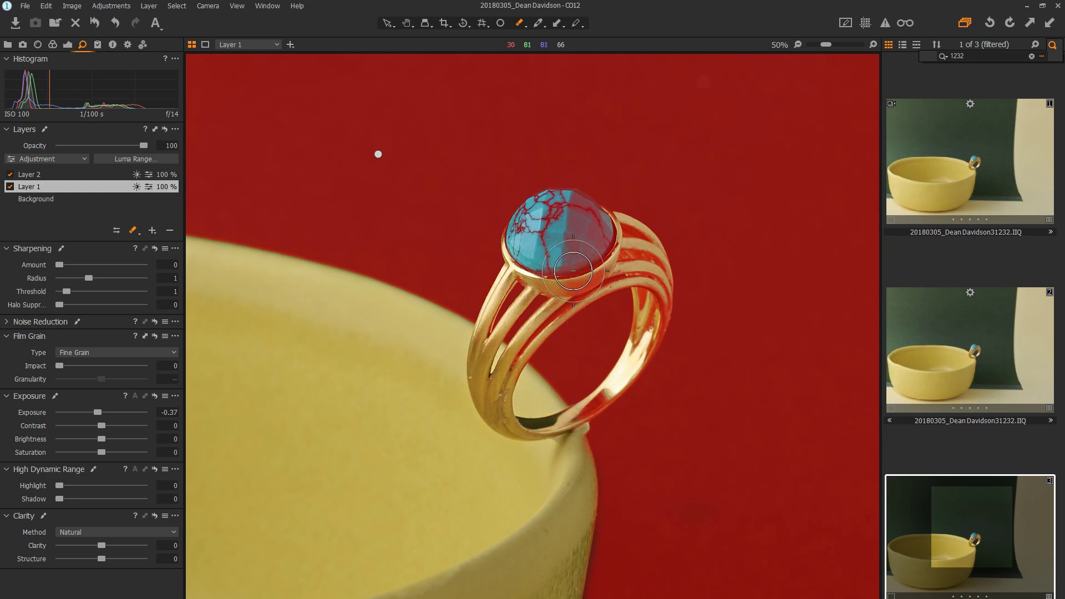
{"action": "mouse_move", "coordinate": [535, 232]}
{"action": "left_mouse_down"}
{"action": "mouse_move", "coordinate": [637, 254]}
{"action": "mouse_move", "coordinate": [588, 267]}
{"action": "mouse_move", "coordinate": [533, 305]}
{"action": "mouse_move", "coordinate": [496, 352]}
{"action": "mouse_move", "coordinate": [534, 277]}
{"action": "mouse_move", "coordinate": [530, 310]}
{"action": "mouse_move", "coordinate": [507, 341]}
{"action": "mouse_move", "coordinate": [595, 267]}
{"action": "left_mouse_up"}
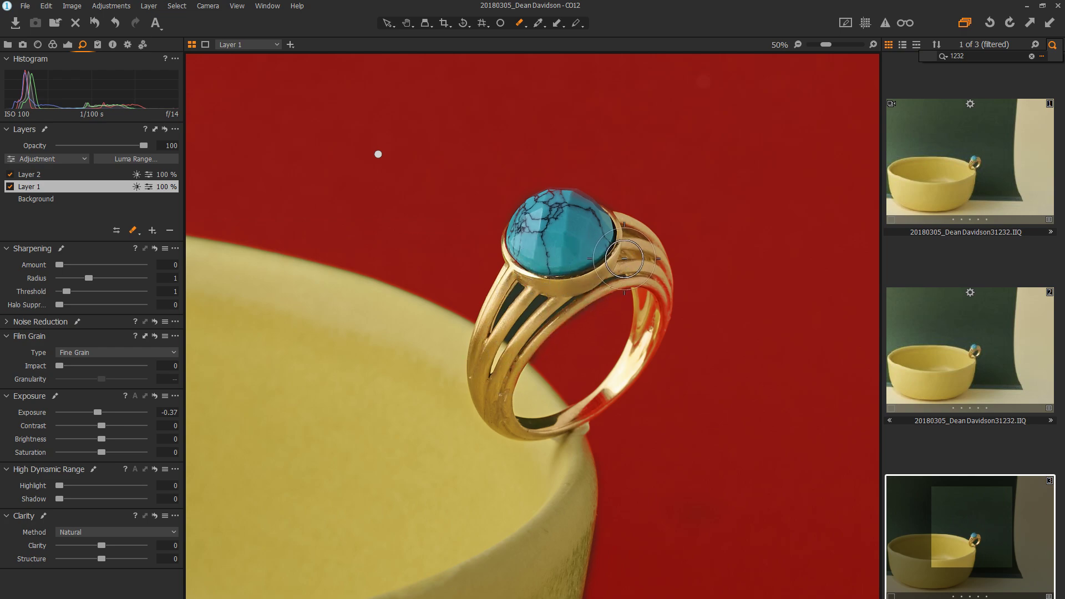
{"action": "right_click", "coordinate": [679, 293]}
{"action": "key", "text": "m"}
{"action": "left_click_drag", "start_coordinate": [670, 290], "coordinate": [667, 290]}
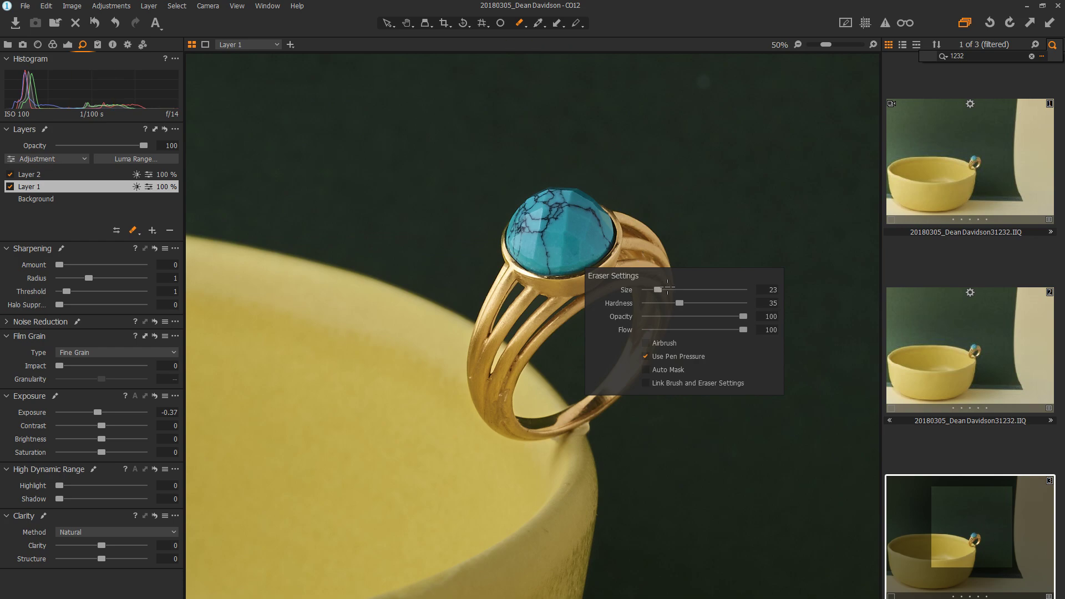
{"action": "key", "text": "m"}
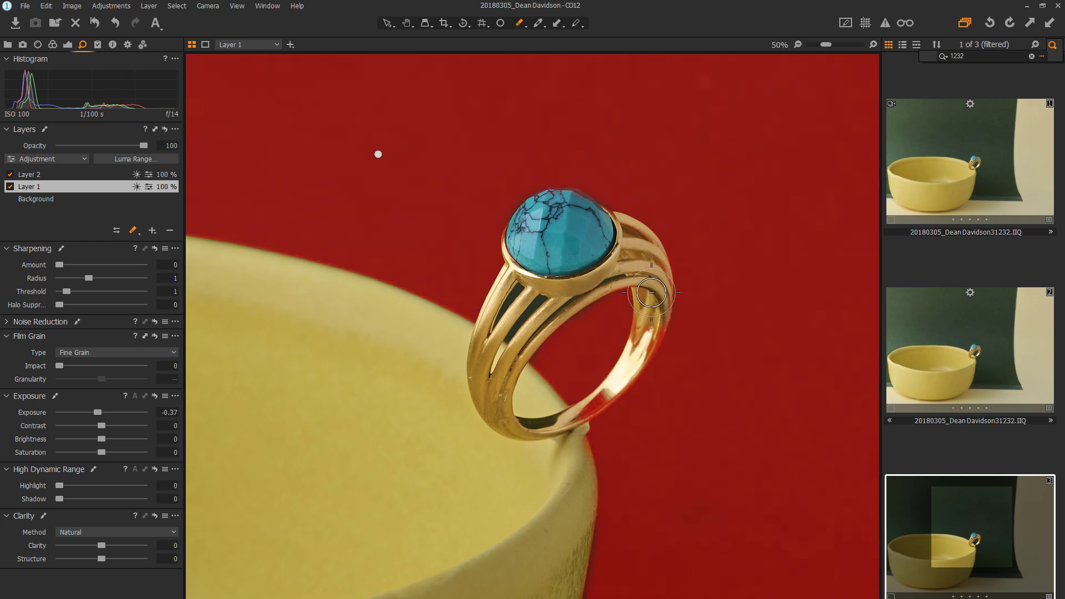
{"action": "left_click_drag", "start_coordinate": [651, 292], "coordinate": [542, 436]}
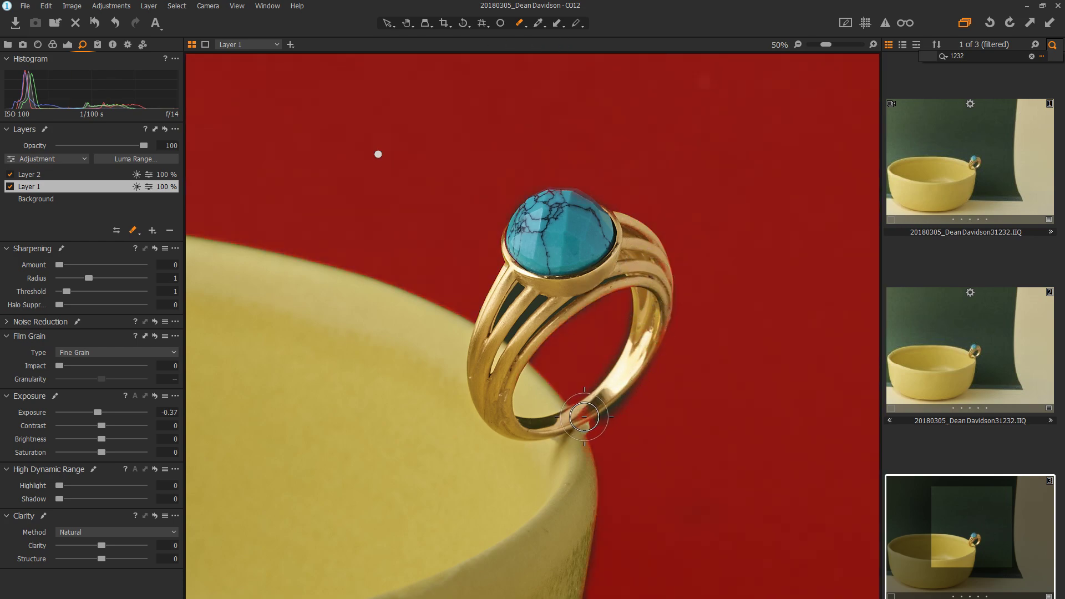
{"action": "key", "text": "m"}
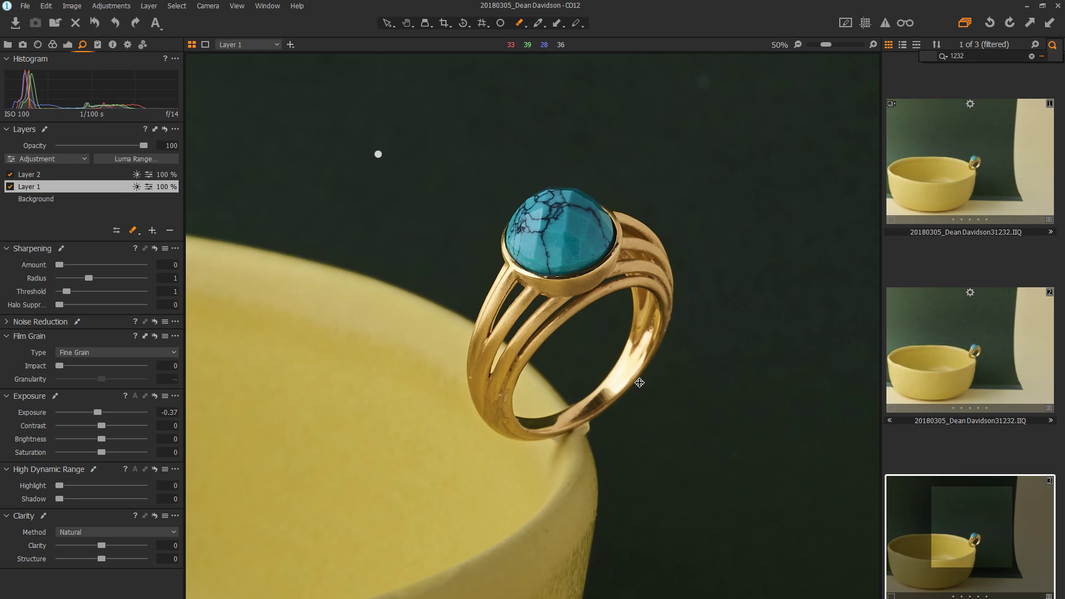
{"action": "key", "text": "ctrl+y"}
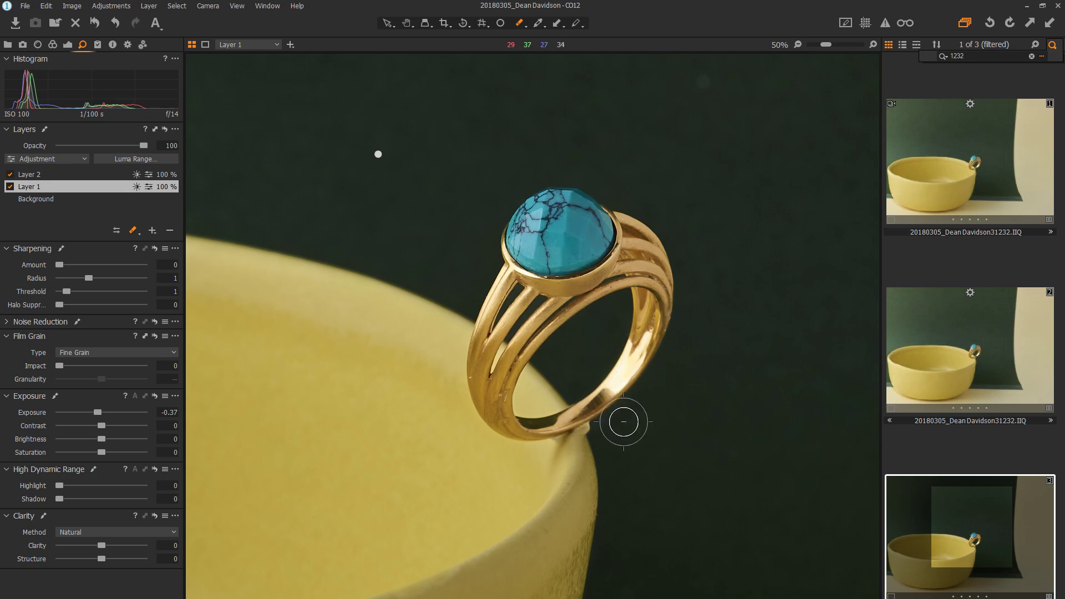
Step: Paint the mask back over the shadow beside the ring, then fit the image to the viewer
{"action": "left_click", "coordinate": [133, 230]}
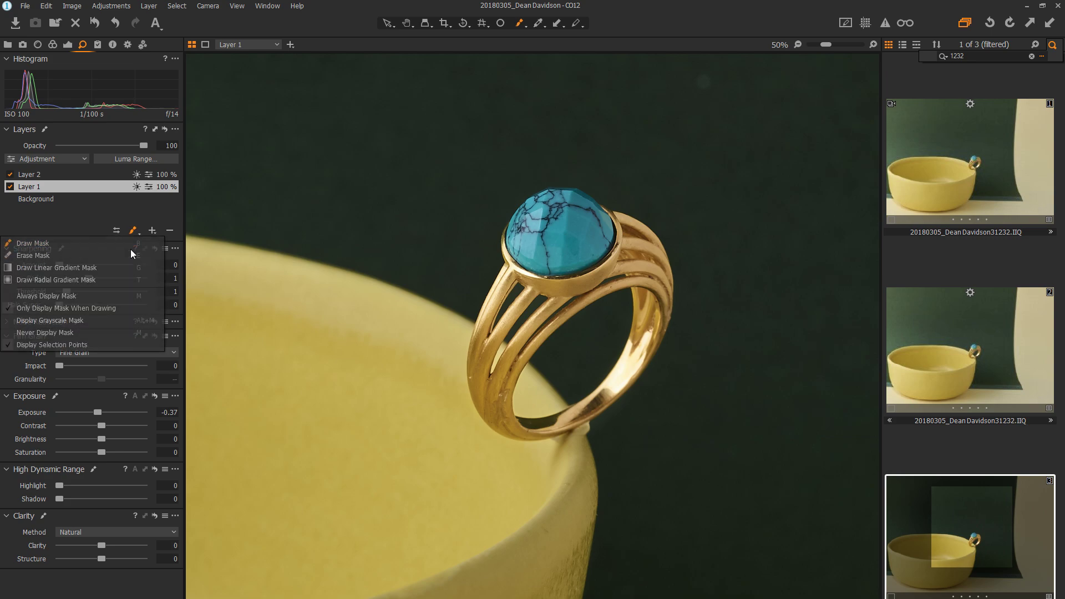
{"action": "left_click", "coordinate": [131, 248]}
{"action": "right_click", "coordinate": [632, 460]}
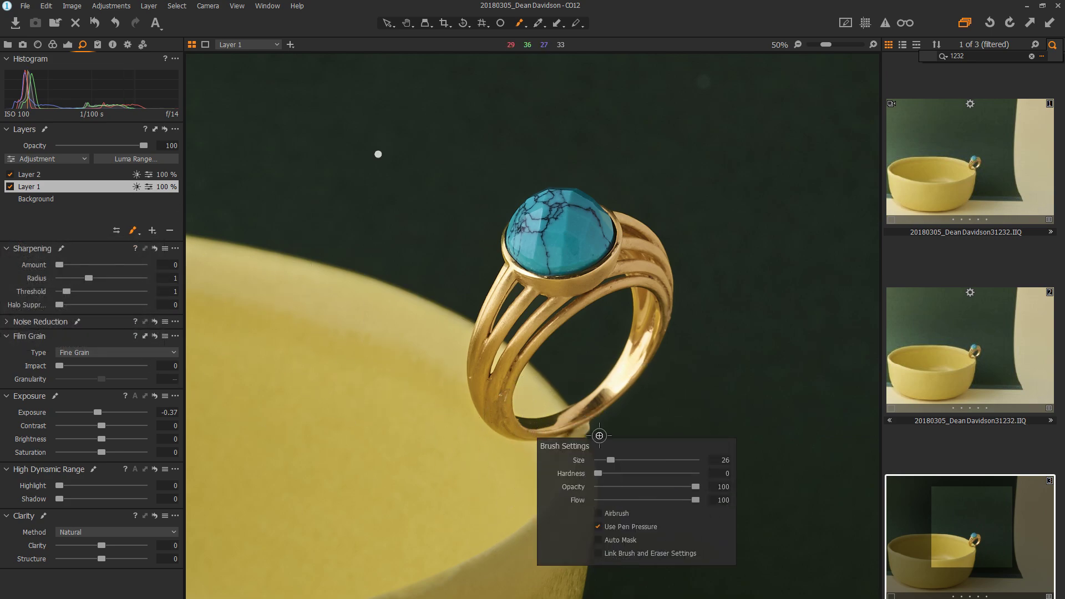
{"action": "key", "text": "m"}
{"action": "mouse_move", "coordinate": [598, 423]}
{"action": "left_mouse_down"}
{"action": "mouse_move", "coordinate": [646, 373]}
{"action": "mouse_move", "coordinate": [592, 427]}
{"action": "mouse_move", "coordinate": [618, 416]}
{"action": "mouse_move", "coordinate": [599, 379]}
{"action": "mouse_move", "coordinate": [621, 340]}
{"action": "mouse_move", "coordinate": [623, 304]}
{"action": "left_mouse_up"}
{"action": "key", "text": "m"}
{"action": "key", "text": "m"}
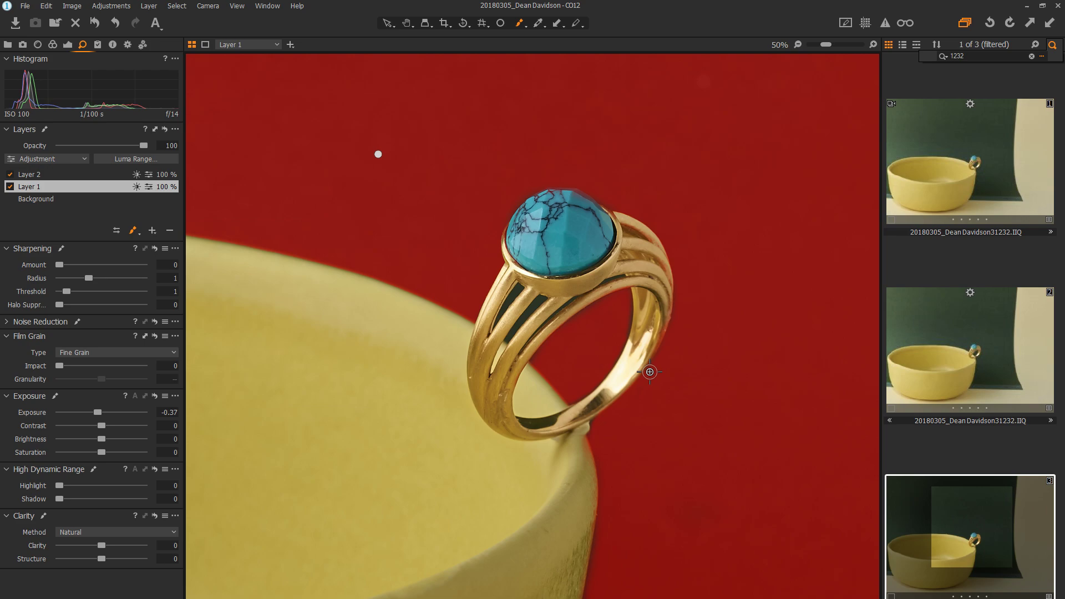
{"action": "key", "text": "ctrl+0"}
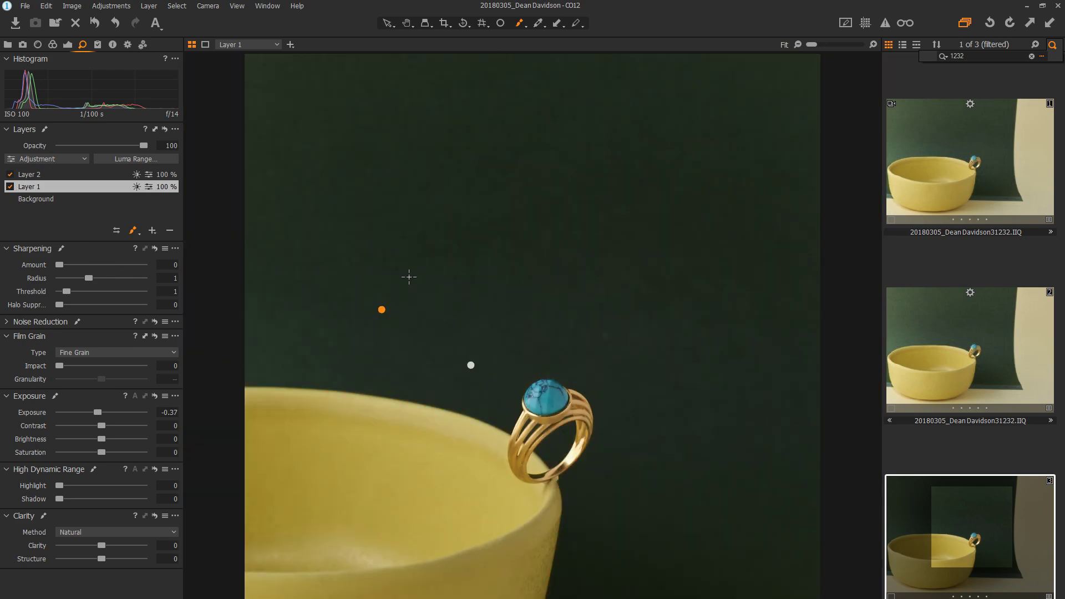
Step: Browse the ring thumbnails, then display image 1 and image 3 together for comparison
{"action": "left_click", "coordinate": [963, 358]}
{"action": "key", "text": "Right"}
{"action": "key", "text": "Left"}
{"action": "key", "text": "Left"}
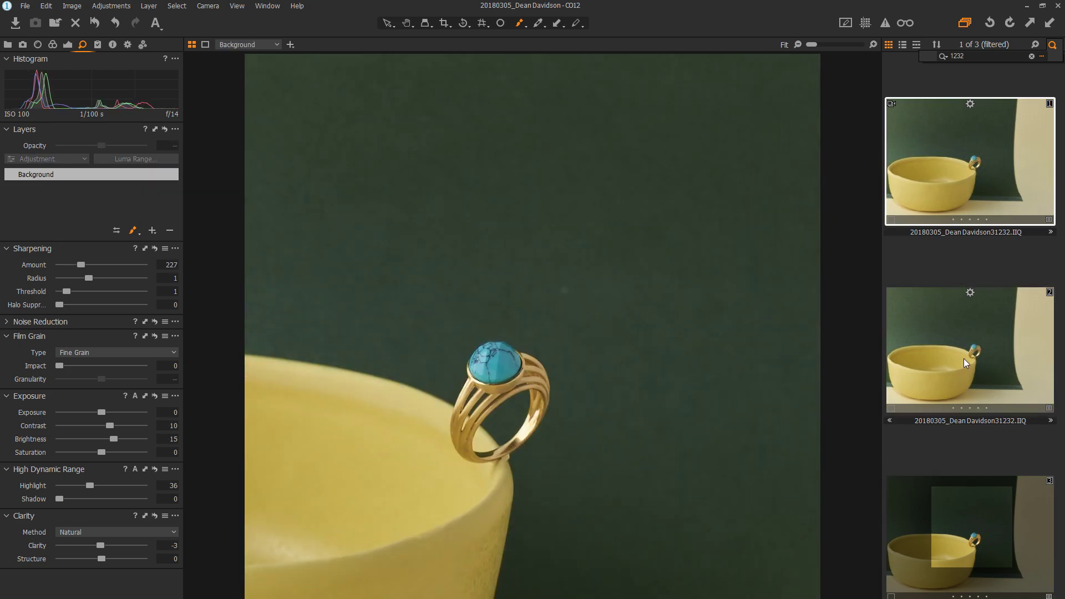
{"action": "key", "text": "Right"}
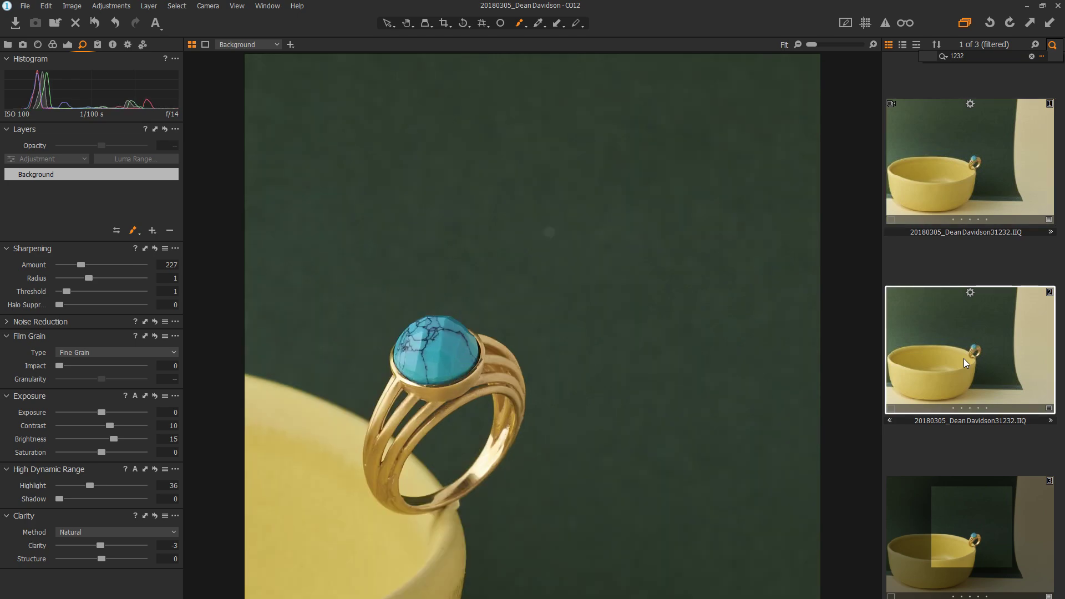
{"action": "key", "text": "Right"}
{"action": "left_click", "coordinate": [975, 192]}
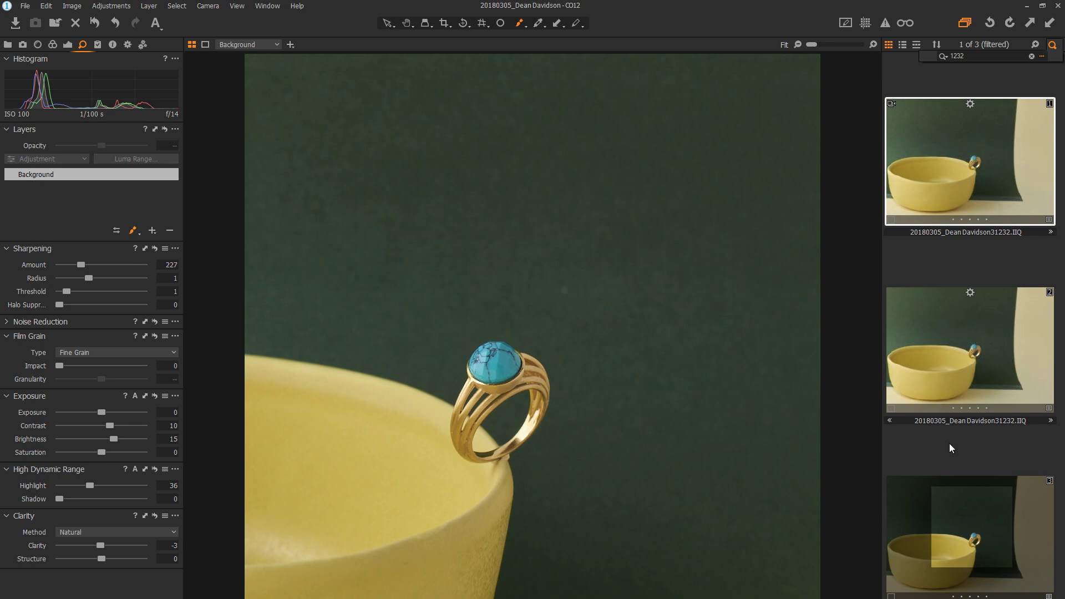
{"action": "left_click", "coordinate": [970, 517], "text": "ctrl"}
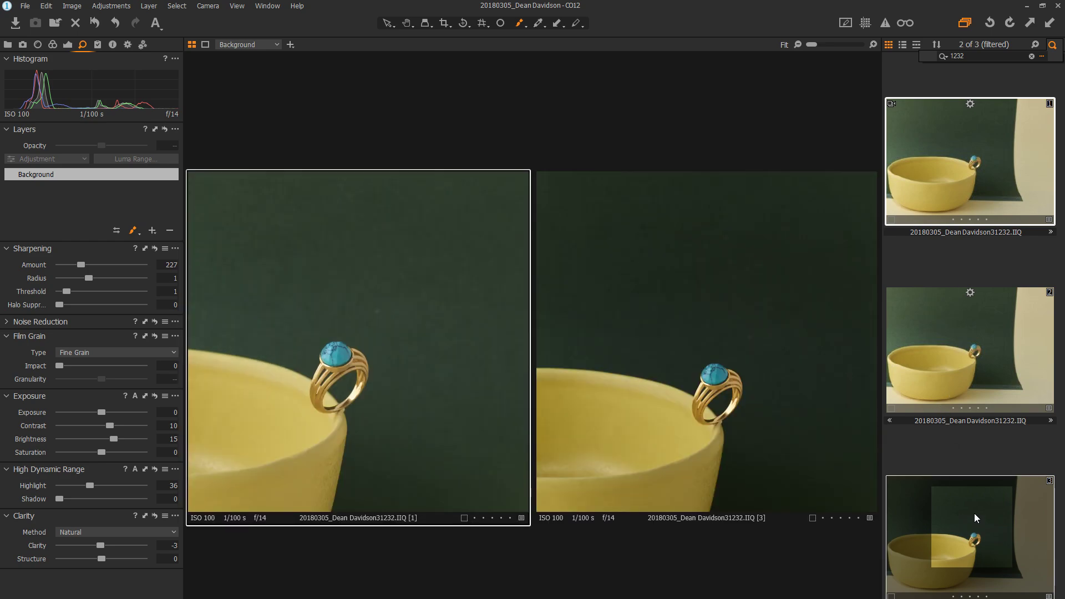
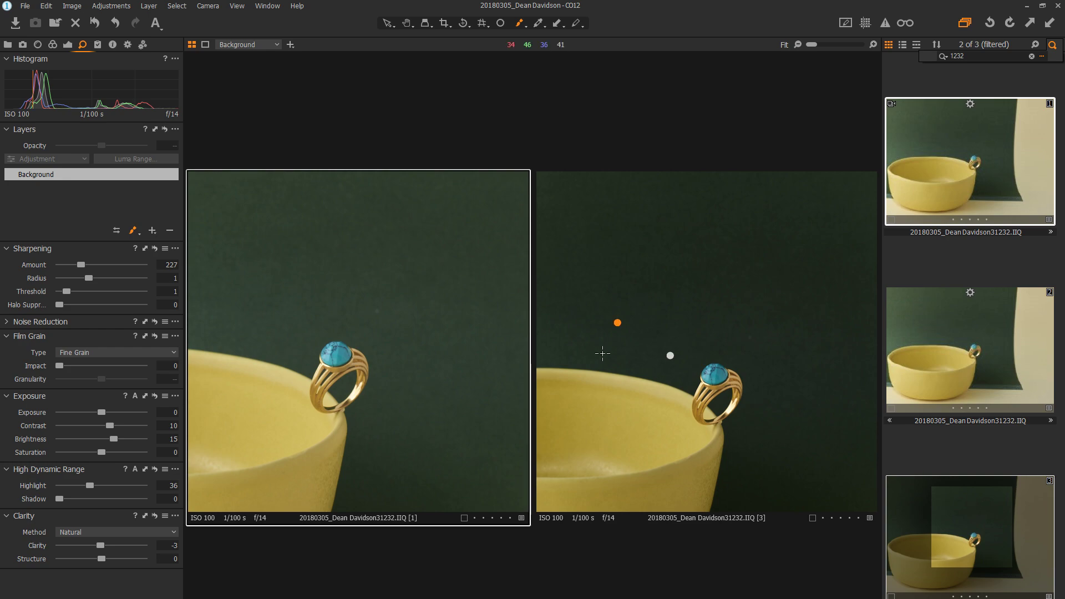
Step: Set Layer 1 exposure on the right-hand ring variant to -0.21
{"action": "left_click", "coordinate": [406, 24]}
{"action": "left_click", "coordinate": [634, 257]}
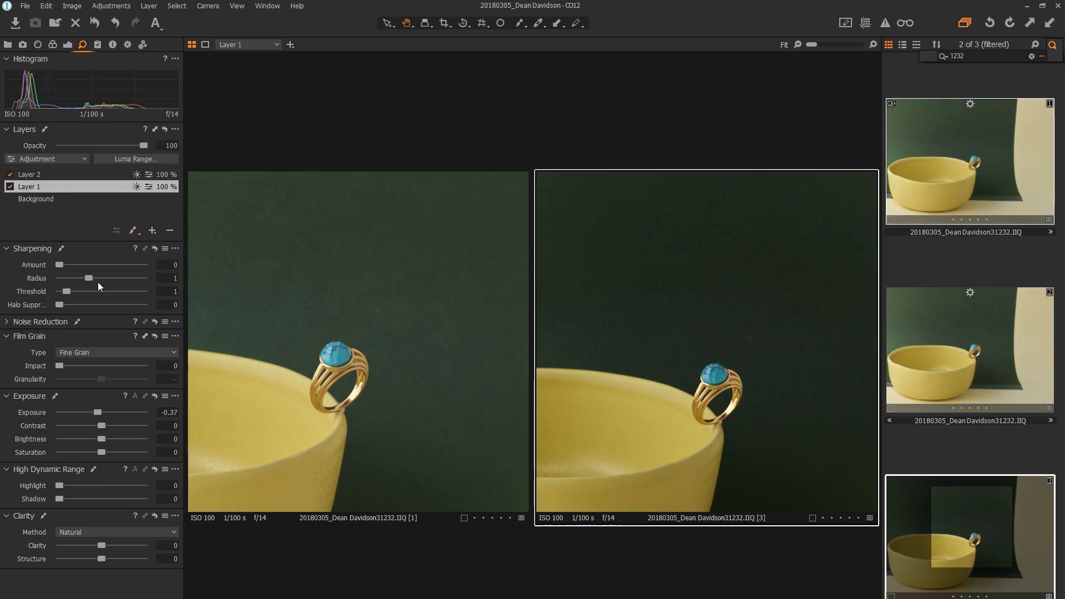
{"action": "left_click_drag", "start_coordinate": [98, 412], "coordinate": [102, 414]}
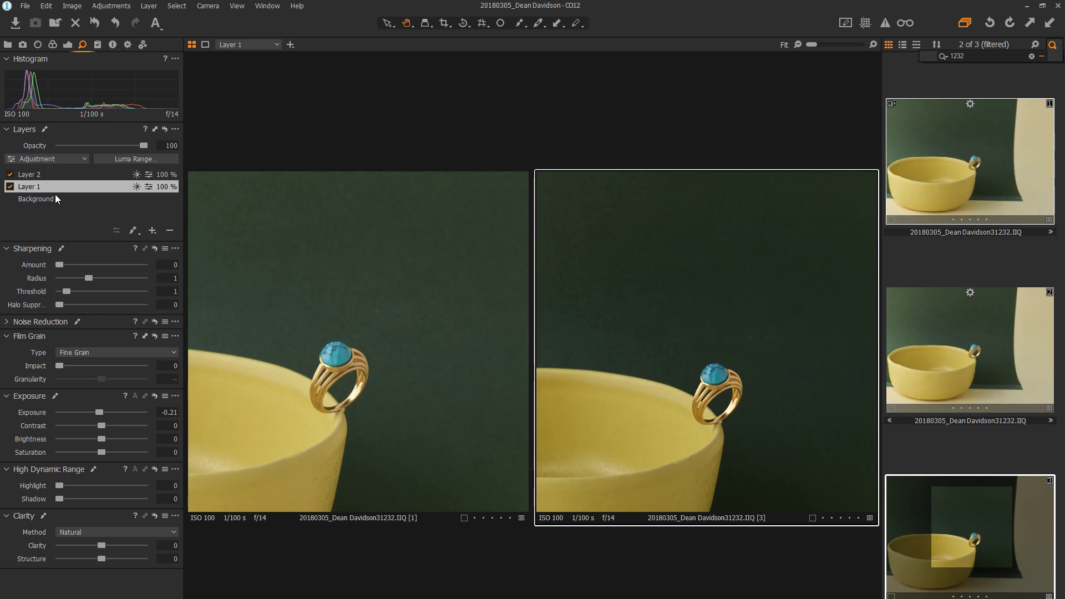
Step: Check Layer 2, then select the left ring image to review its settings
{"action": "left_click", "coordinate": [38, 174]}
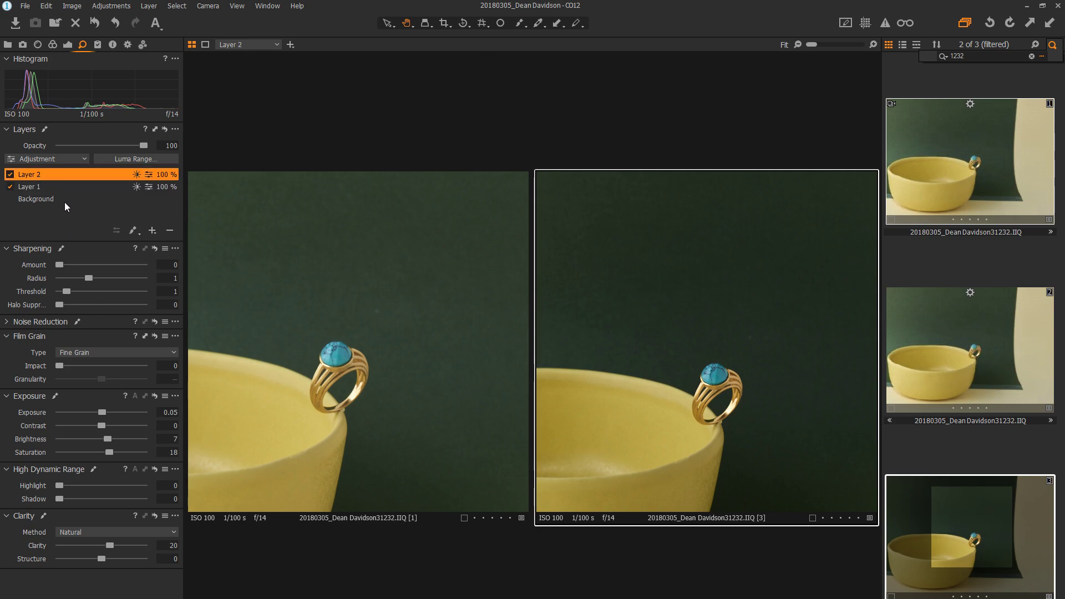
{"action": "left_click", "coordinate": [105, 413]}
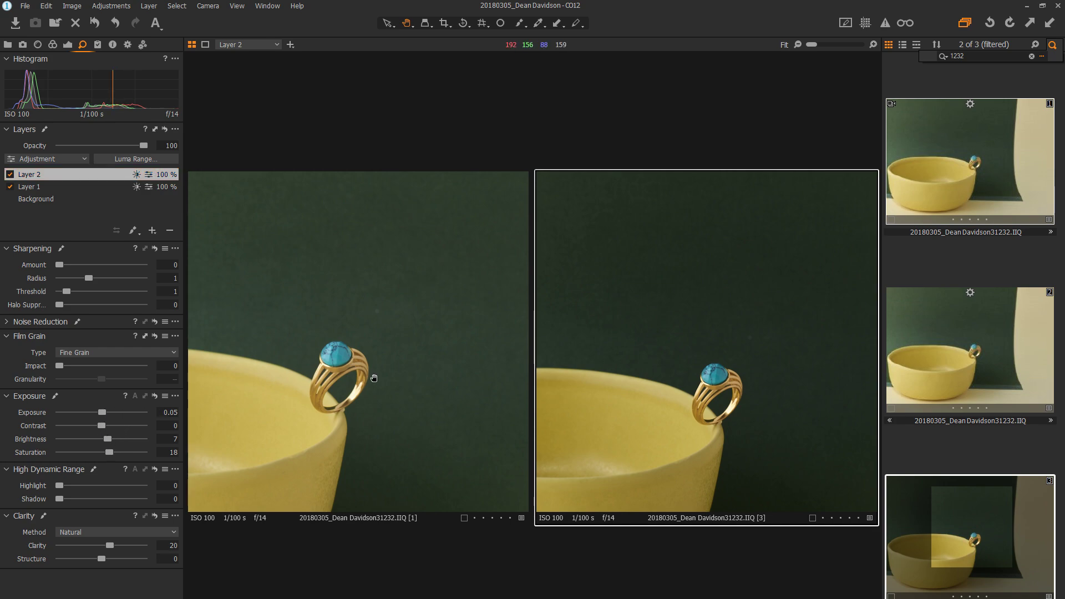
{"action": "left_click", "coordinate": [409, 345]}
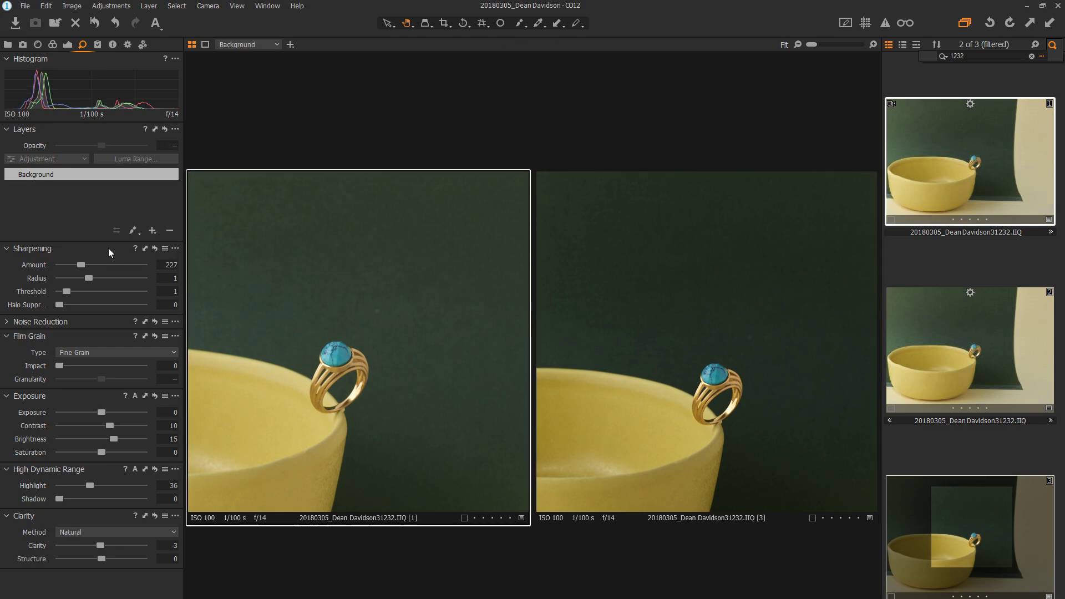
{"action": "left_click", "coordinate": [38, 46]}
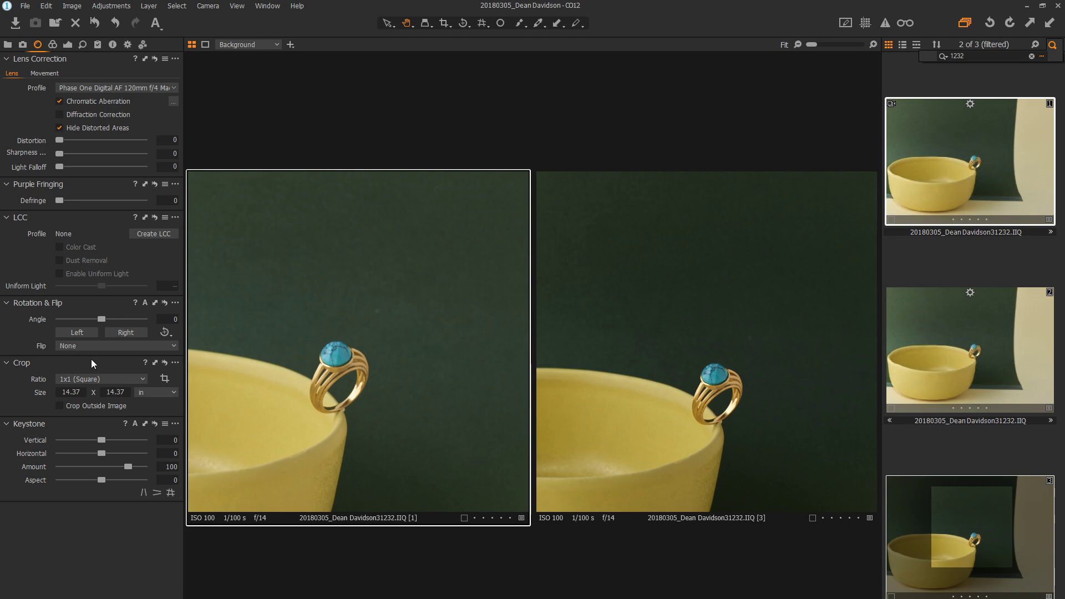
Step: Give the right ring variant the left image's 1x1 square crop and zoom in to inspect the ring
{"action": "left_click", "coordinate": [155, 364]}
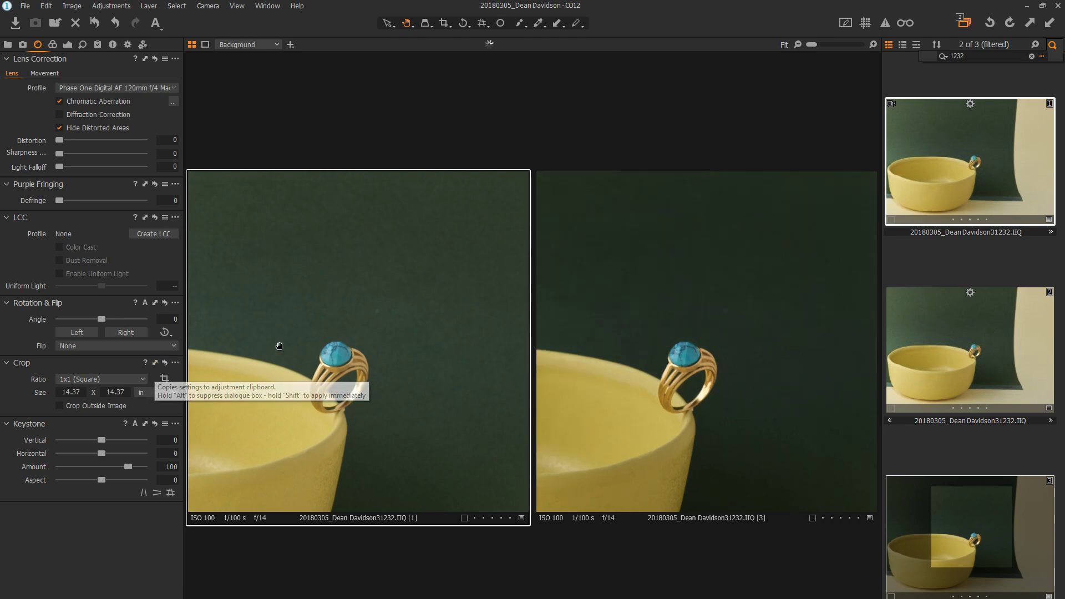
{"action": "scroll", "coordinate": [680, 390], "scroll_direction": "up", "scroll_amount": 3}
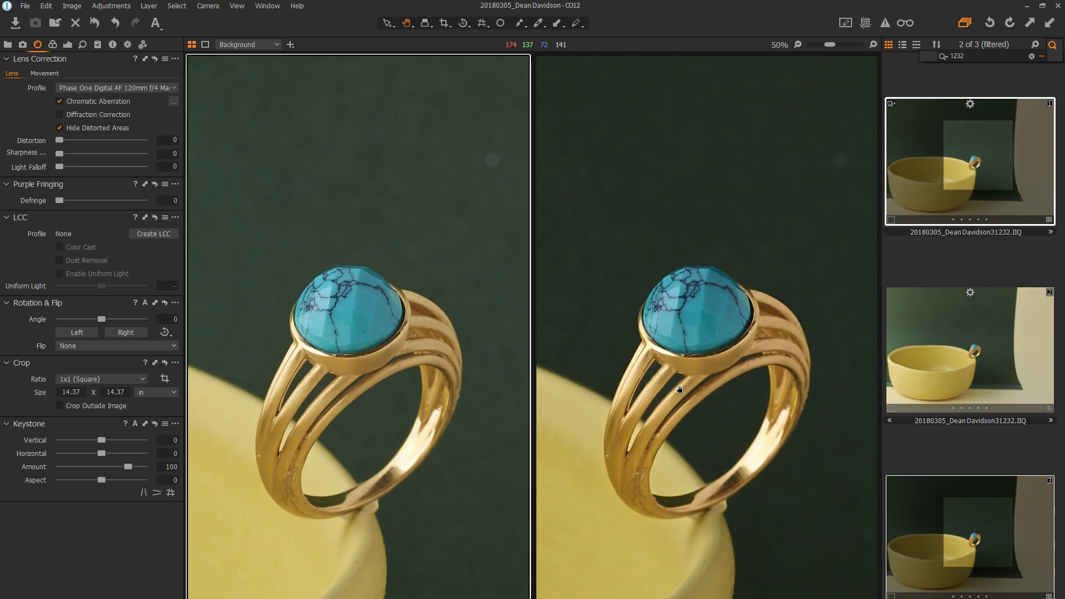
{"action": "scroll", "coordinate": [679, 389], "scroll_direction": "down", "scroll_amount": 3}
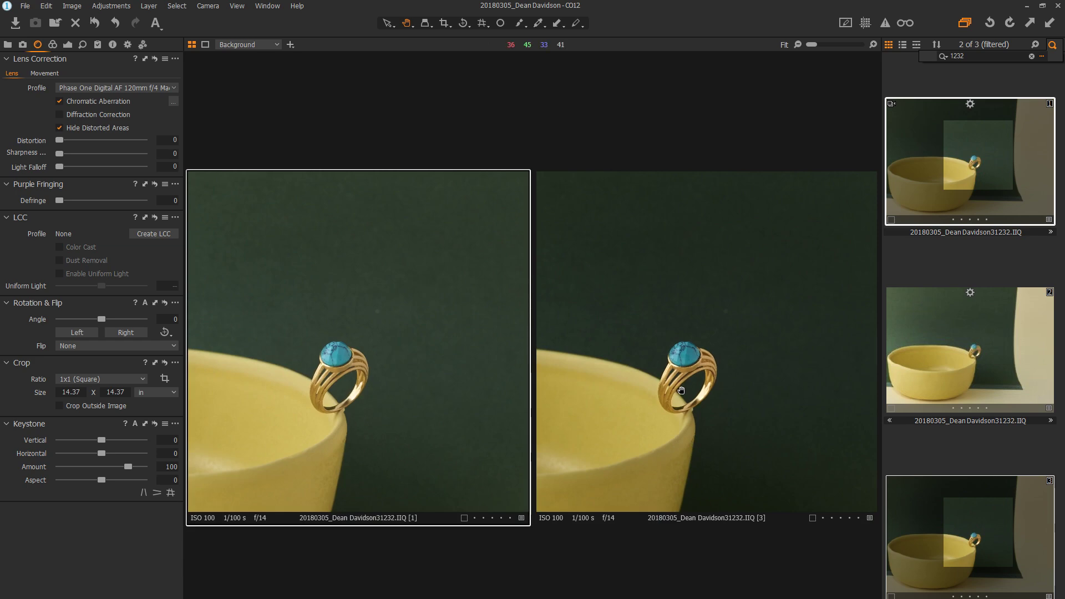
{"action": "scroll", "coordinate": [681, 390], "scroll_direction": "up", "scroll_amount": 3}
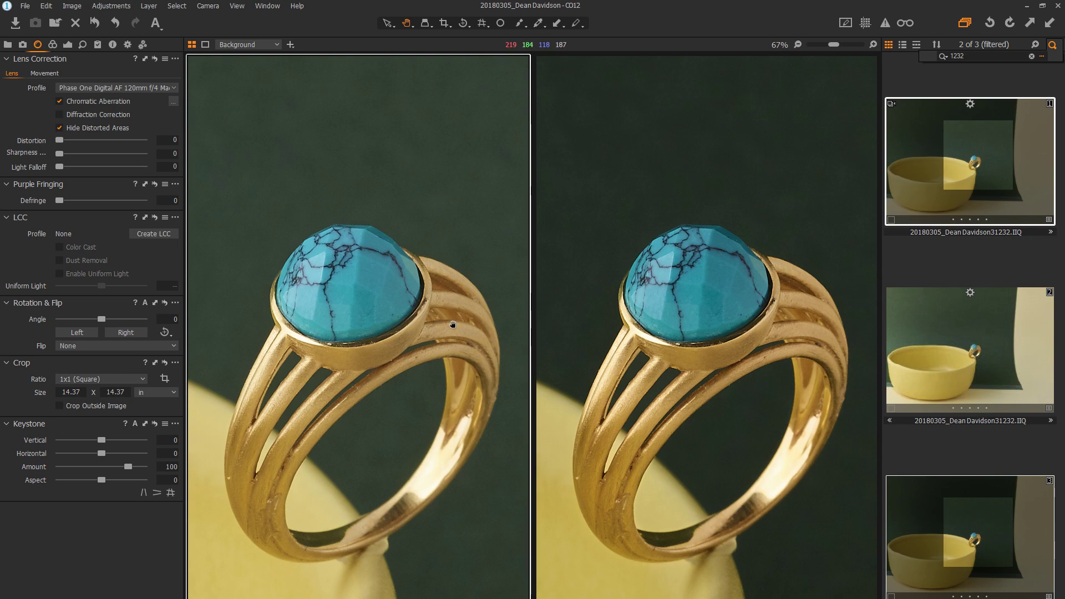
Step: Select the right ring variant's Background layer, comparing against the left image's settings
{"action": "left_click", "coordinate": [67, 44]}
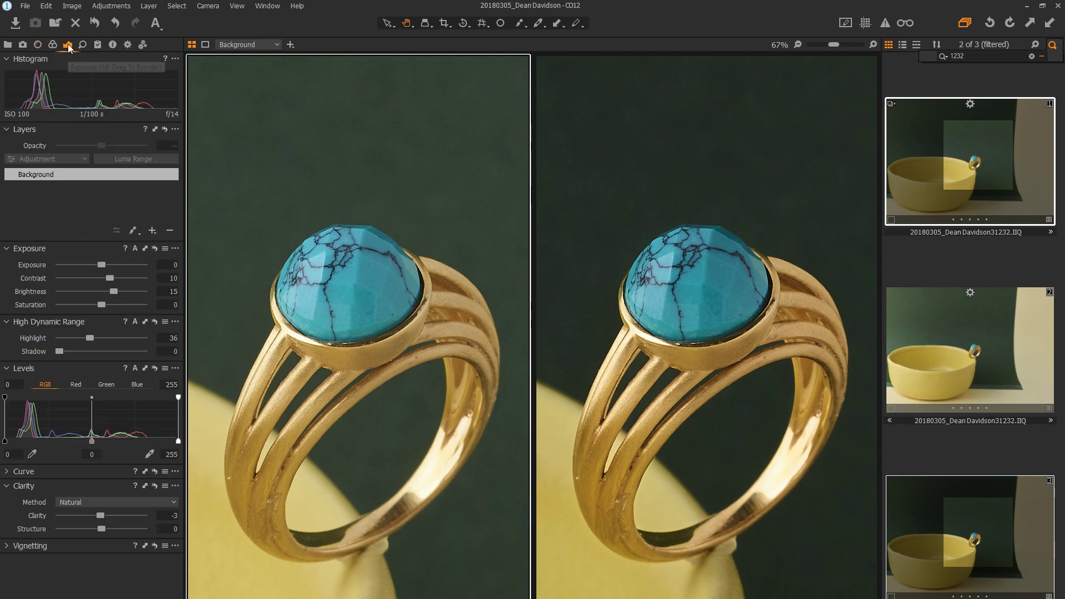
{"action": "left_click", "coordinate": [82, 45]}
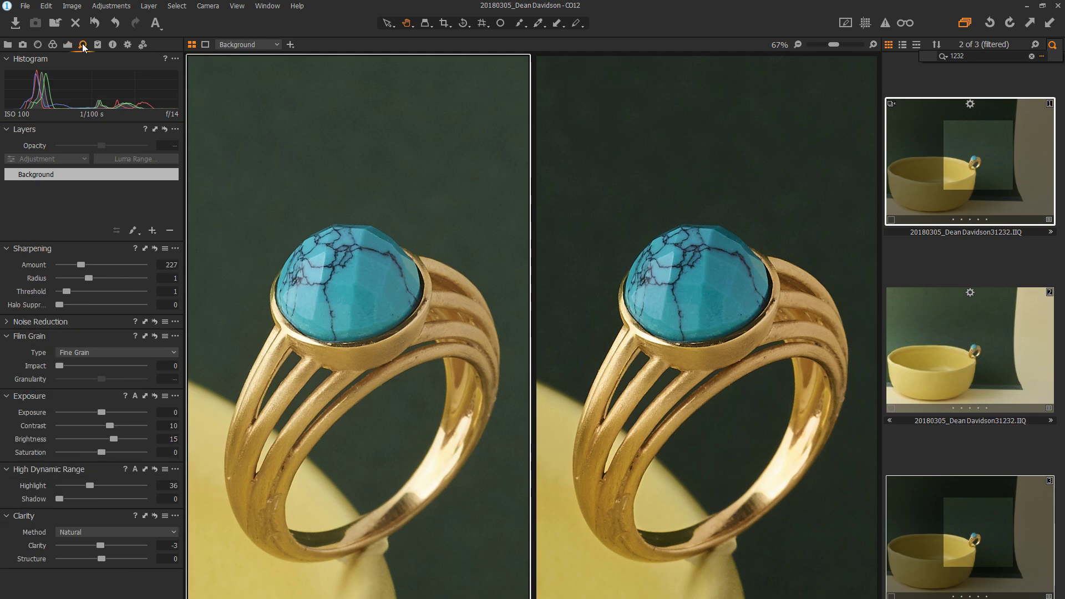
{"action": "left_click", "coordinate": [610, 174]}
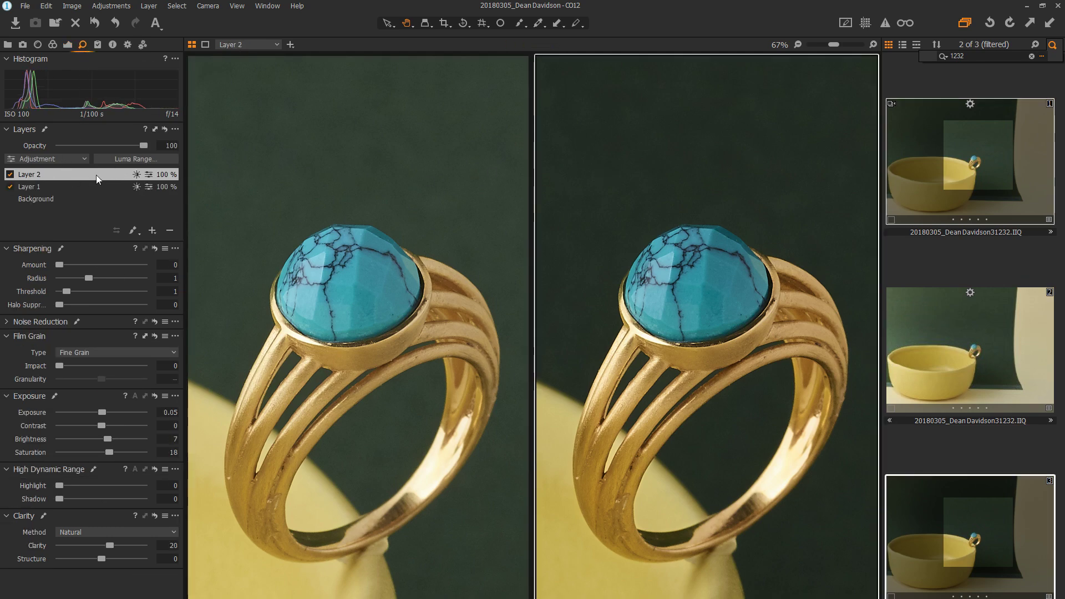
{"action": "left_click", "coordinate": [31, 198]}
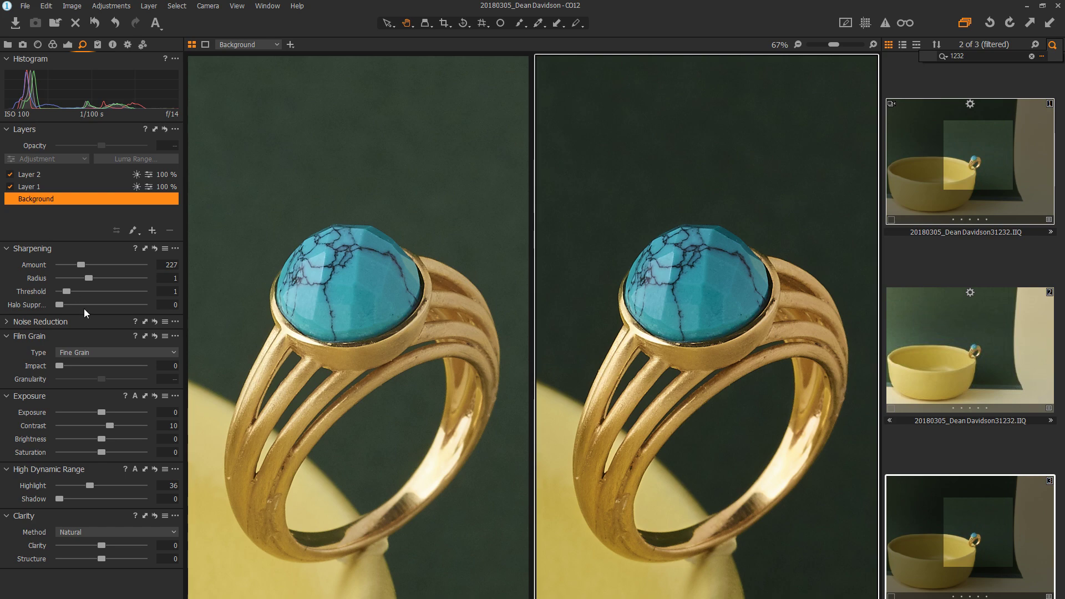
{"action": "left_click", "coordinate": [521, 308]}
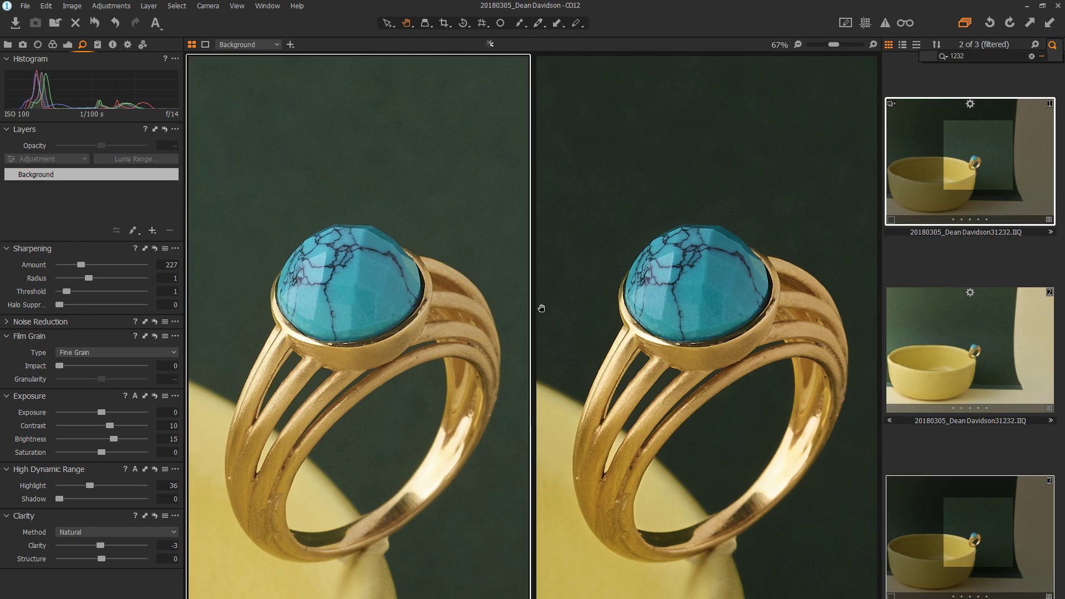
{"action": "left_click", "coordinate": [608, 300]}
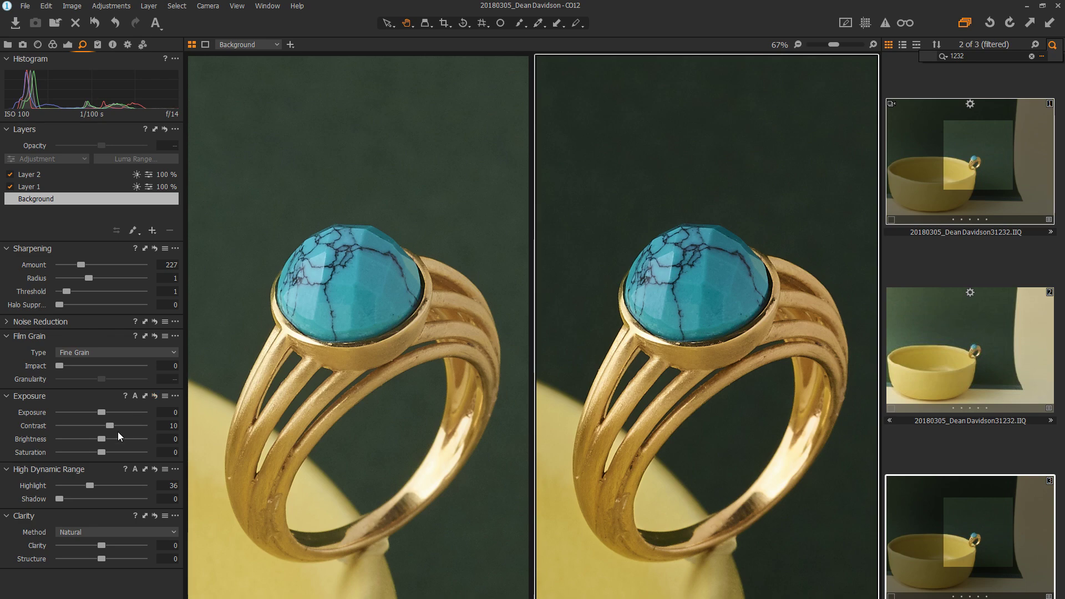
Step: Raise the Background layer brightness to 13 and view the third variant on its own
{"action": "left_click_drag", "start_coordinate": [101, 439], "coordinate": [109, 439]}
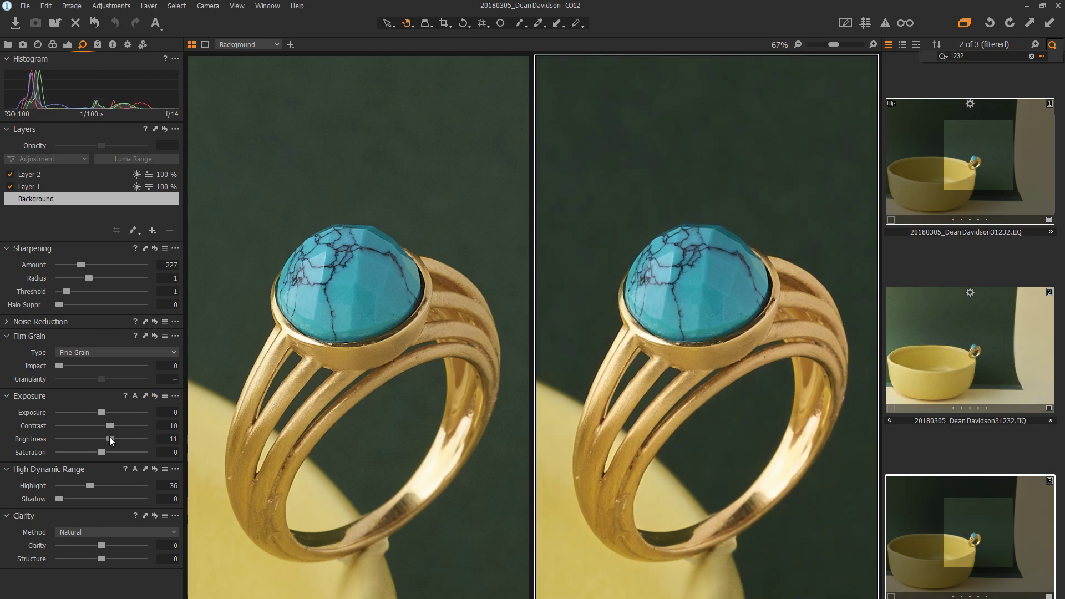
{"action": "left_click_drag", "start_coordinate": [110, 438], "coordinate": [112, 439]}
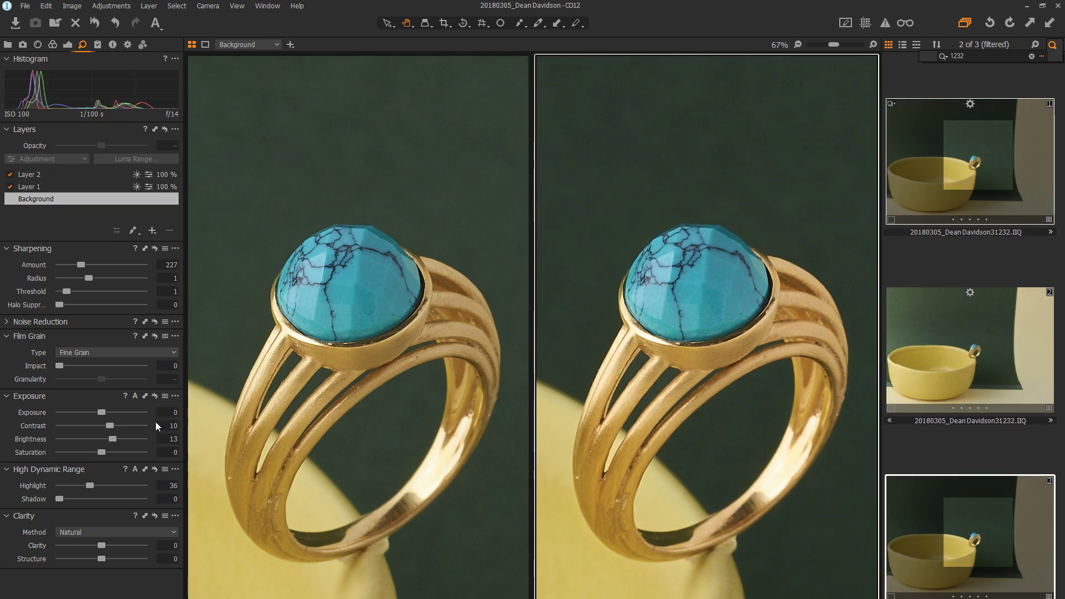
{"action": "left_click", "coordinate": [304, 411]}
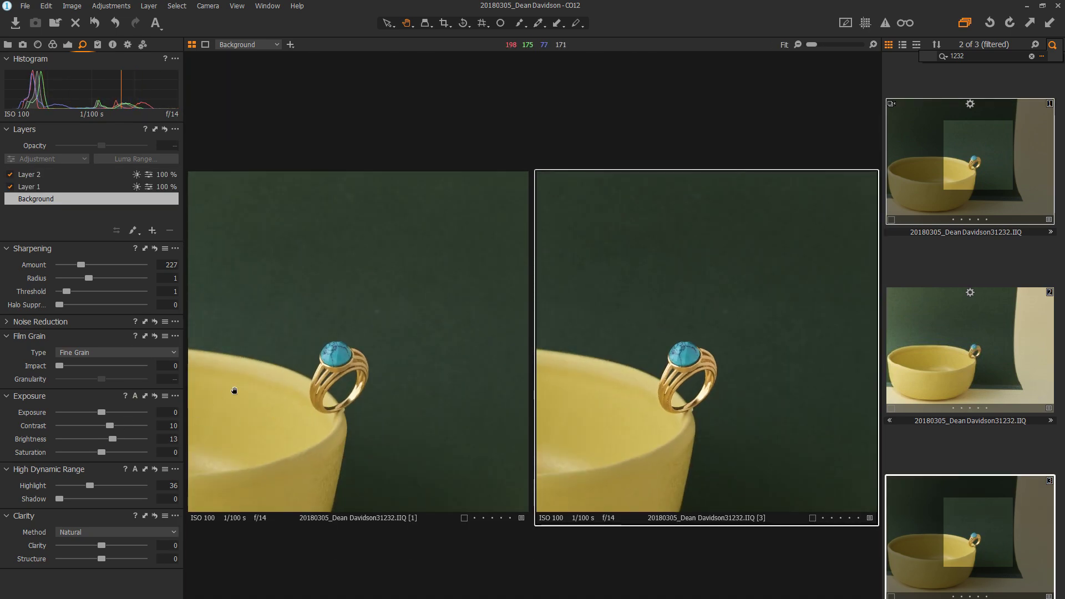
{"action": "left_click", "coordinate": [981, 388]}
{"action": "left_click", "coordinate": [965, 509]}
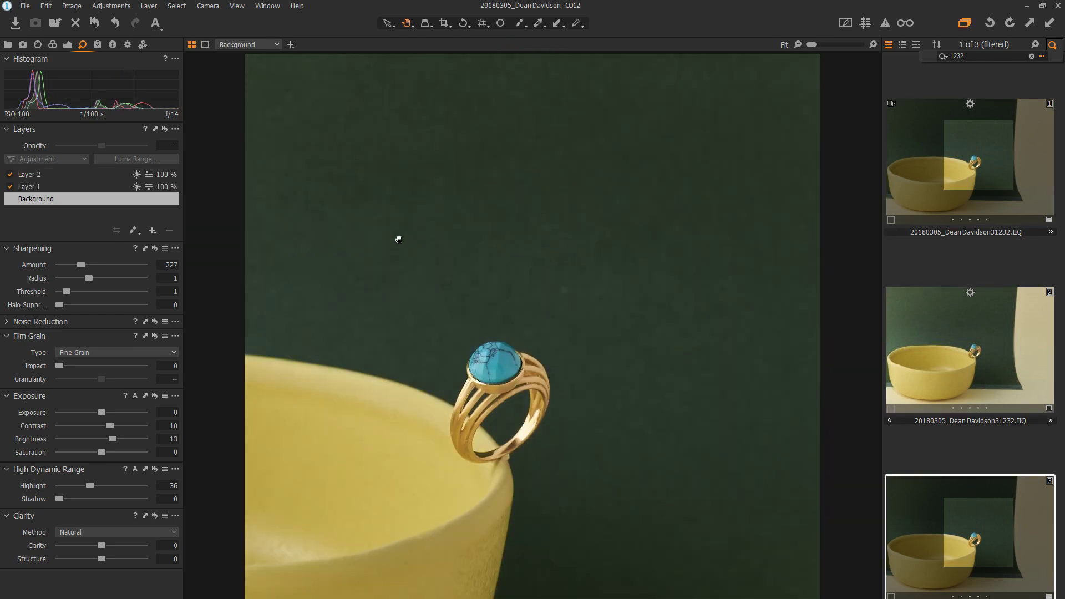
{"action": "left_click", "coordinate": [128, 44]}
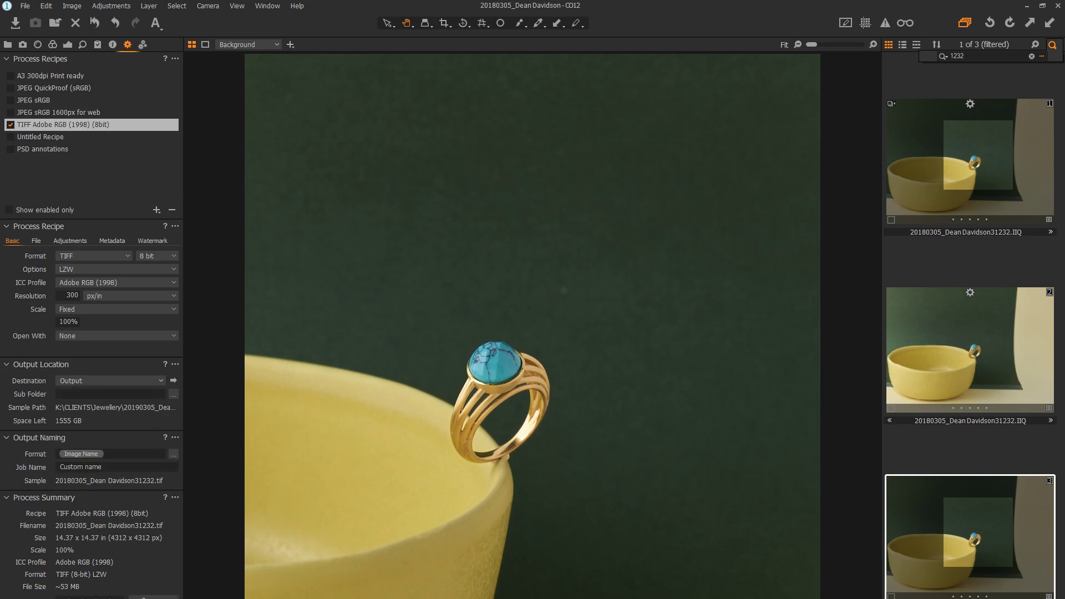
Step: Process the ring shot with the TIFF recipe and filter the browser to image 1234
{"action": "left_click", "coordinate": [153, 597]}
{"action": "type", "text": "1234"}
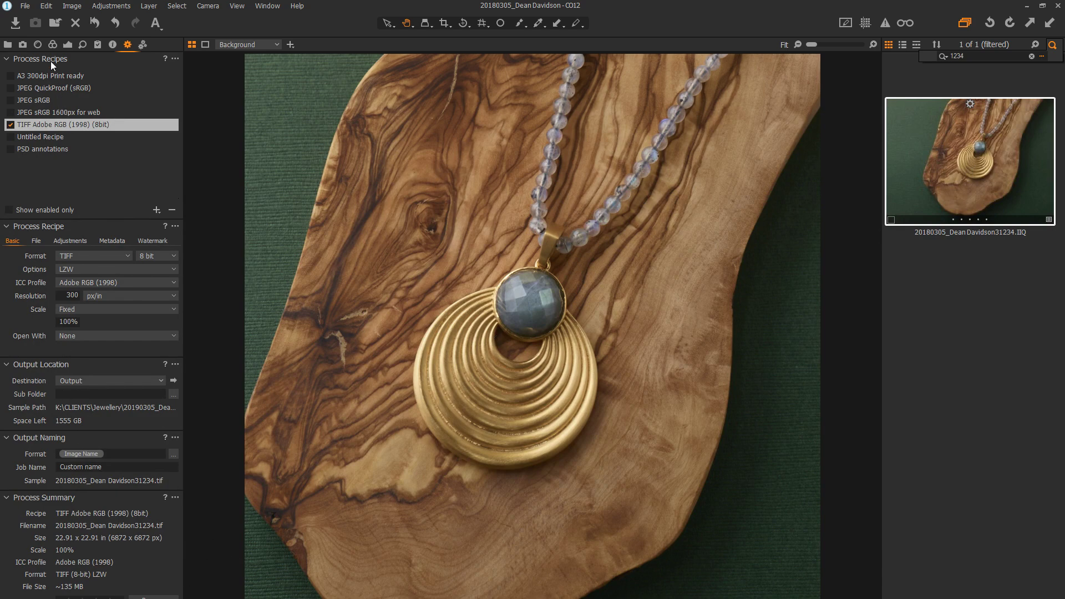
Step: Try a vertical keystone correction on the pendant, undo it, and create a new variant
{"action": "left_click", "coordinate": [39, 43]}
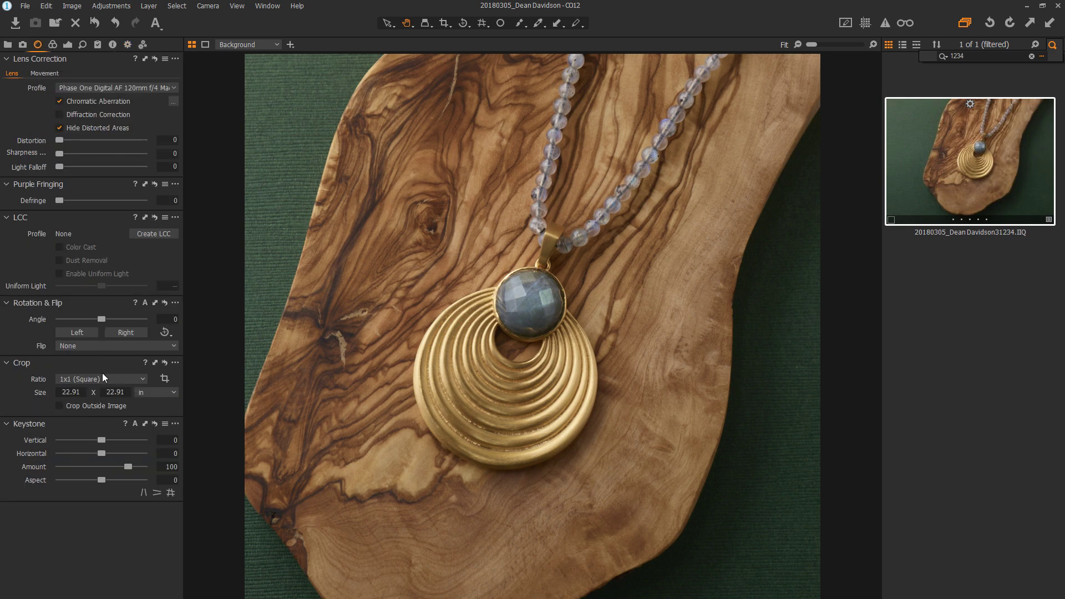
{"action": "mouse_move", "coordinate": [102, 439]}
{"action": "left_mouse_down"}
{"action": "mouse_move", "coordinate": [111, 453]}
{"action": "mouse_move", "coordinate": [99, 453]}
{"action": "mouse_move", "coordinate": [109, 451]}
{"action": "left_mouse_up"}
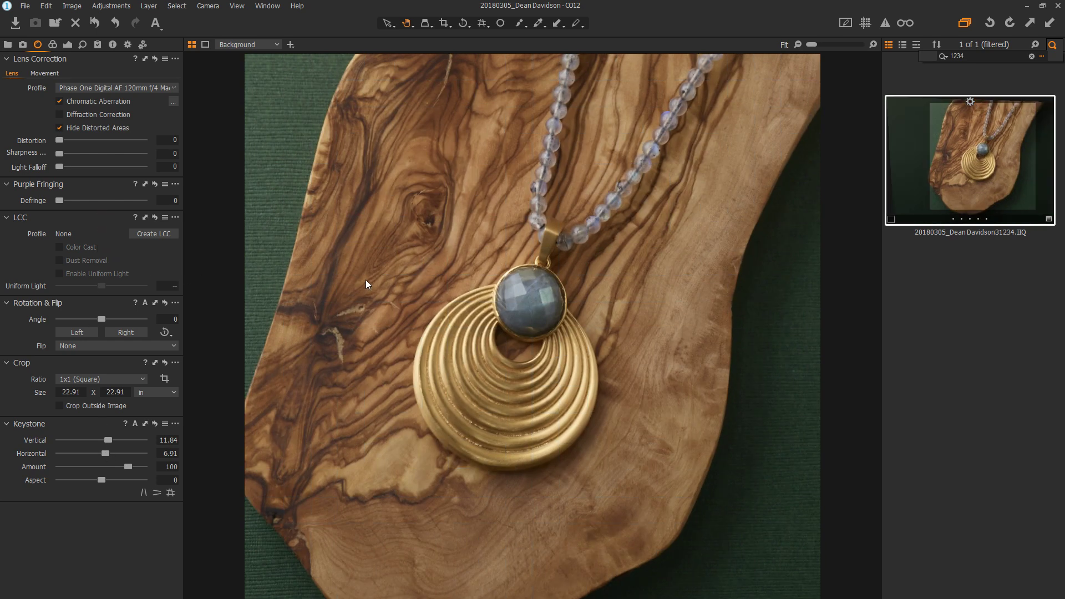
{"action": "key", "text": "ctrl+z"}
{"action": "right_click", "coordinate": [965, 170]}
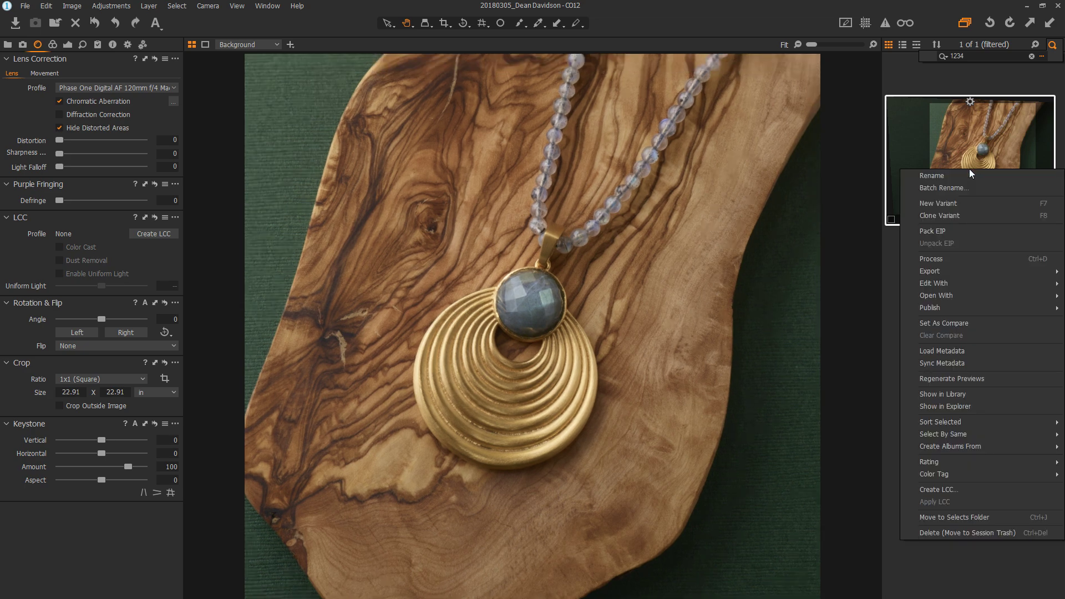
{"action": "left_click", "coordinate": [942, 215]}
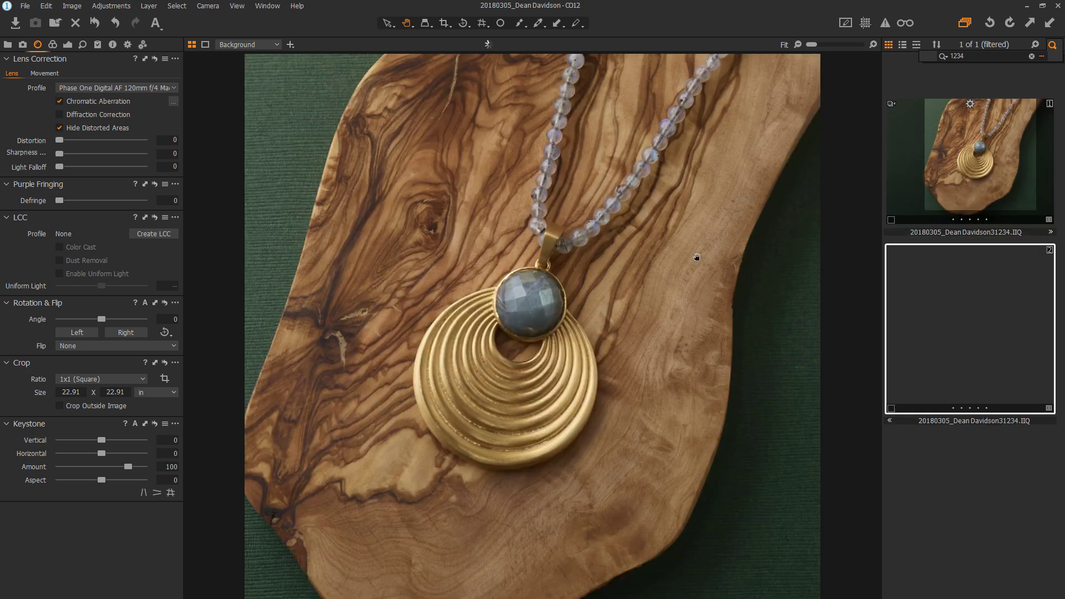
Step: Apply keystone correction (vertical 9.87, horizontal -9.87, aspect 7.2) to the new variant and compare both
{"action": "left_click_drag", "start_coordinate": [104, 436], "coordinate": [95, 454]}
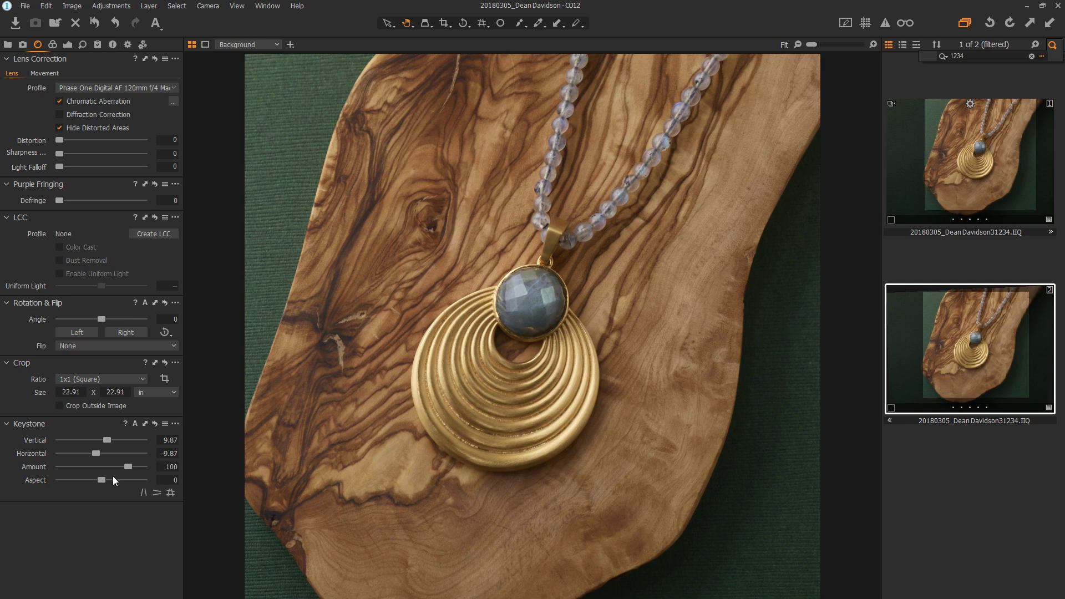
{"action": "left_click_drag", "start_coordinate": [103, 480], "coordinate": [107, 482]}
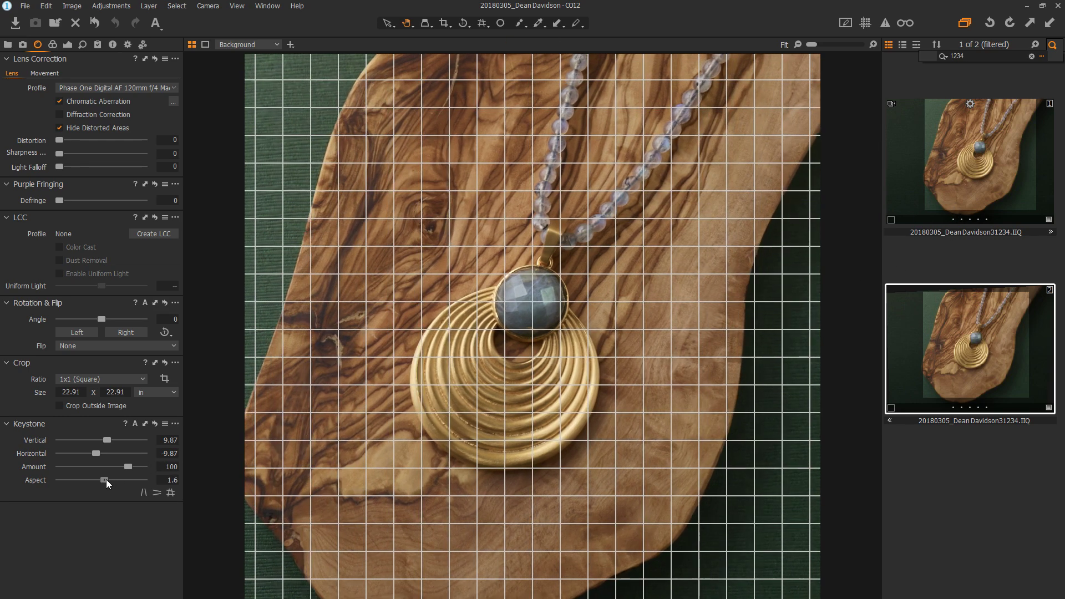
{"action": "left_click_drag", "start_coordinate": [107, 482], "coordinate": [115, 481]}
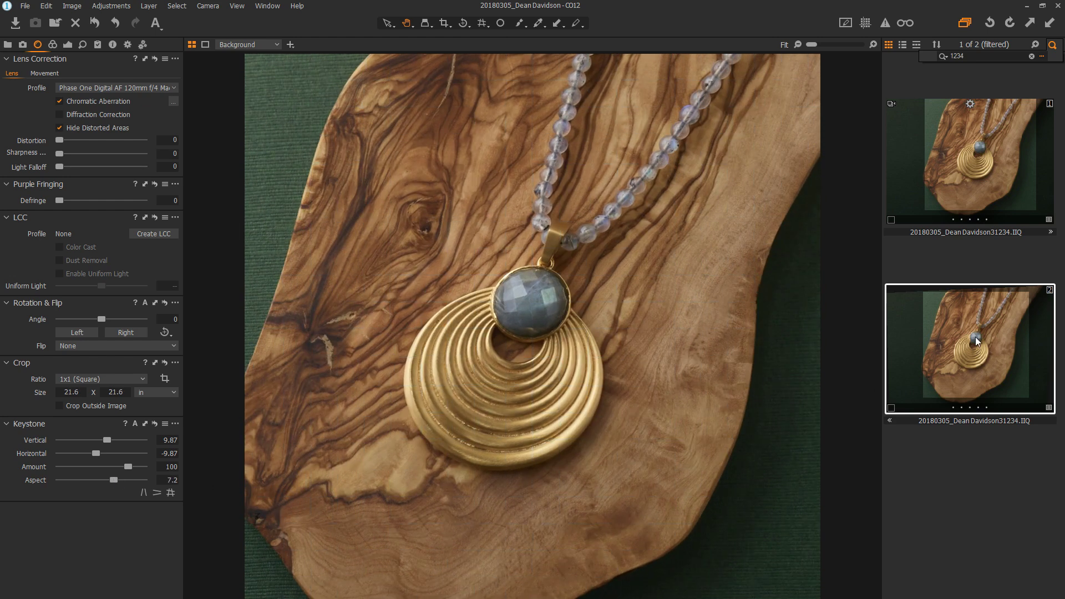
{"action": "left_click", "coordinate": [996, 177], "text": "ctrl"}
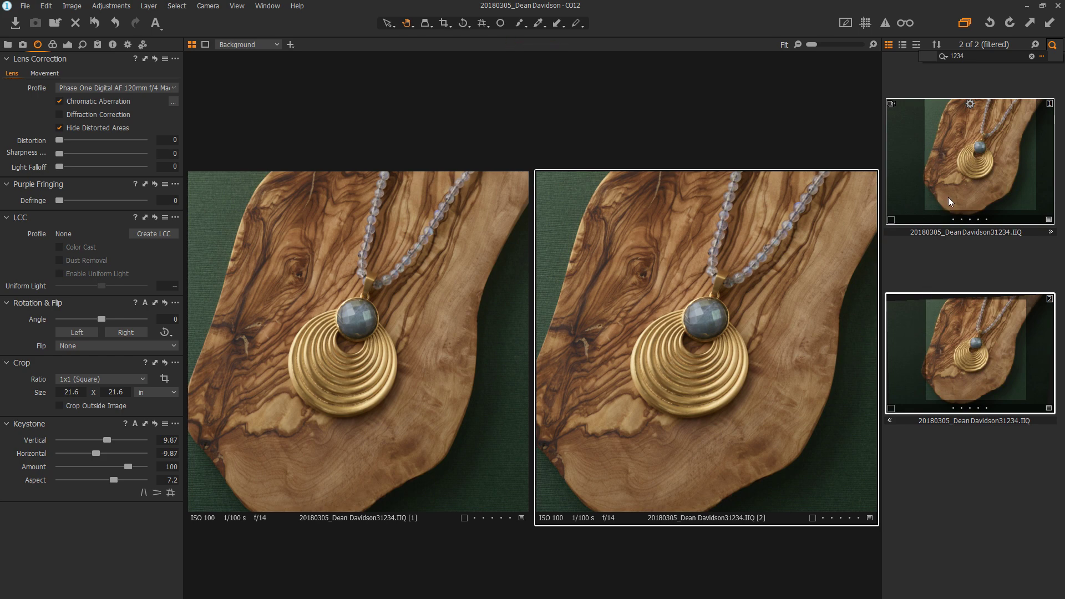
{"action": "left_click", "coordinate": [964, 270]}
Step: Delete the duplicate second variant of the pendant shot
{"action": "left_click", "coordinate": [959, 347]}
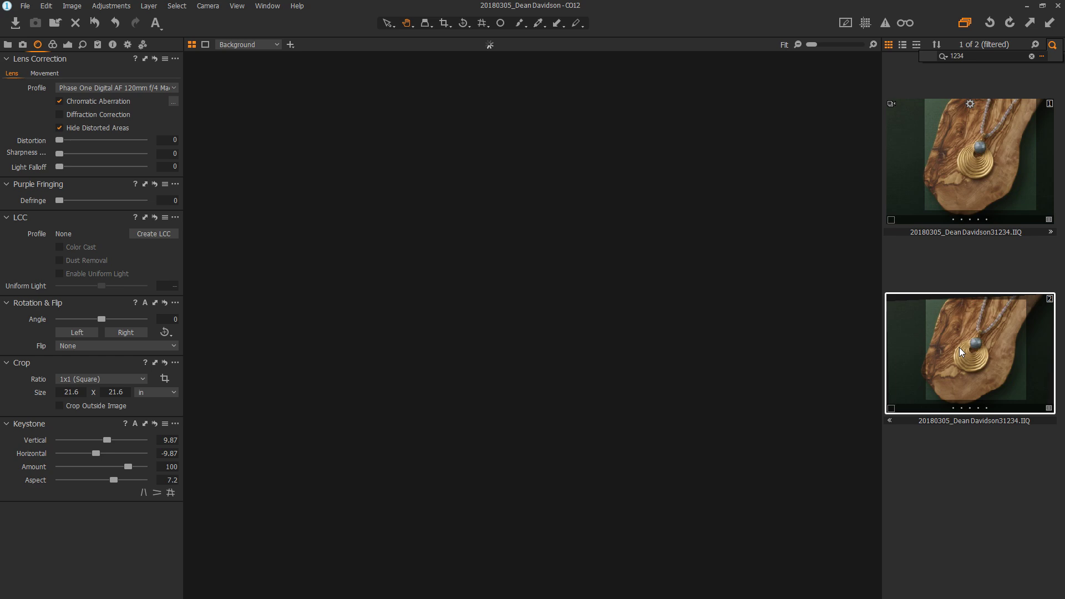
{"action": "key", "text": "Delete"}
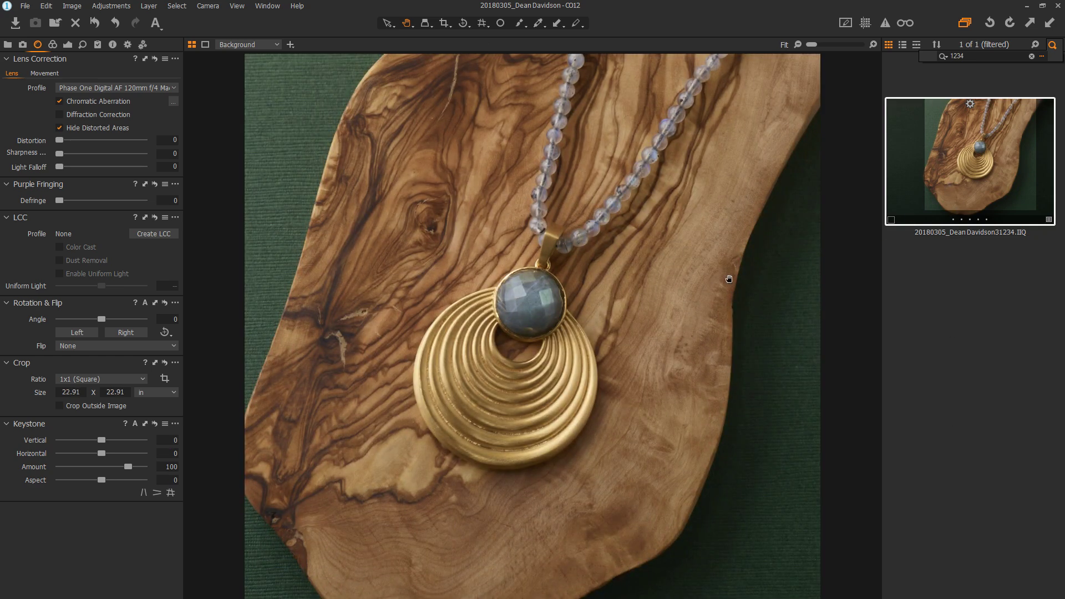
{"action": "scroll", "coordinate": [533, 284], "scroll_direction": "up", "scroll_amount": 1}
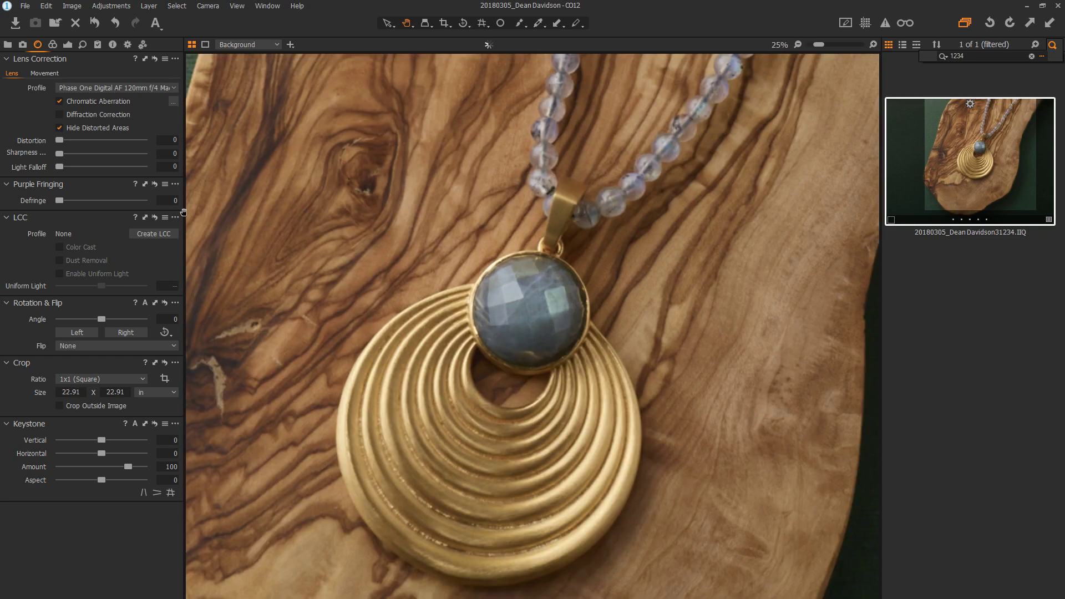
{"action": "left_click", "coordinate": [82, 45]}
Step: Paint a Layer 1 mask over the pendant's grey stone with a size-360 brush
{"action": "left_click", "coordinate": [134, 231]}
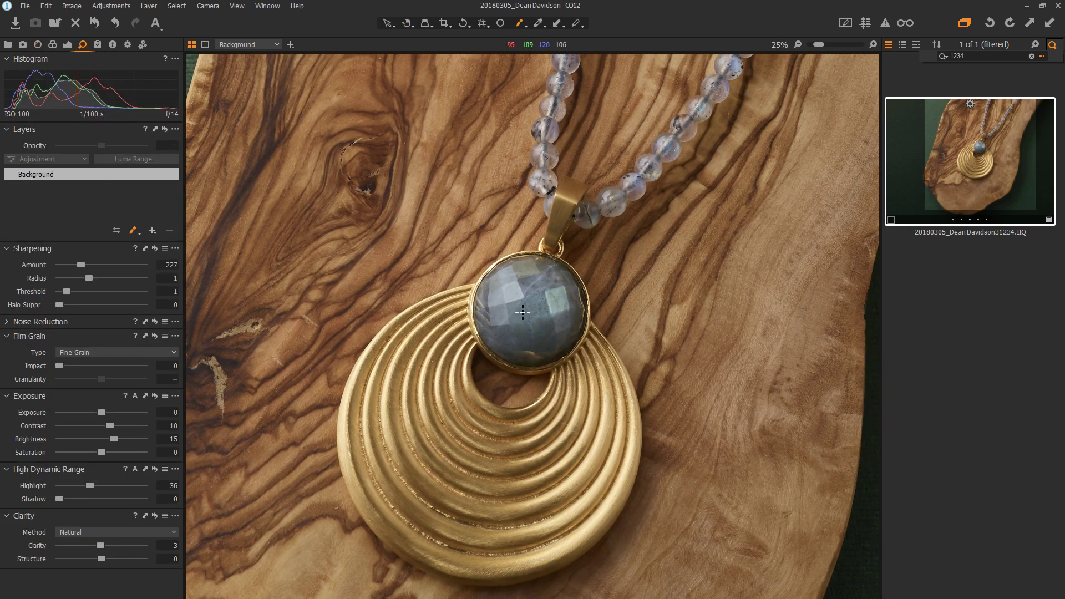
{"action": "right_click", "coordinate": [529, 313]}
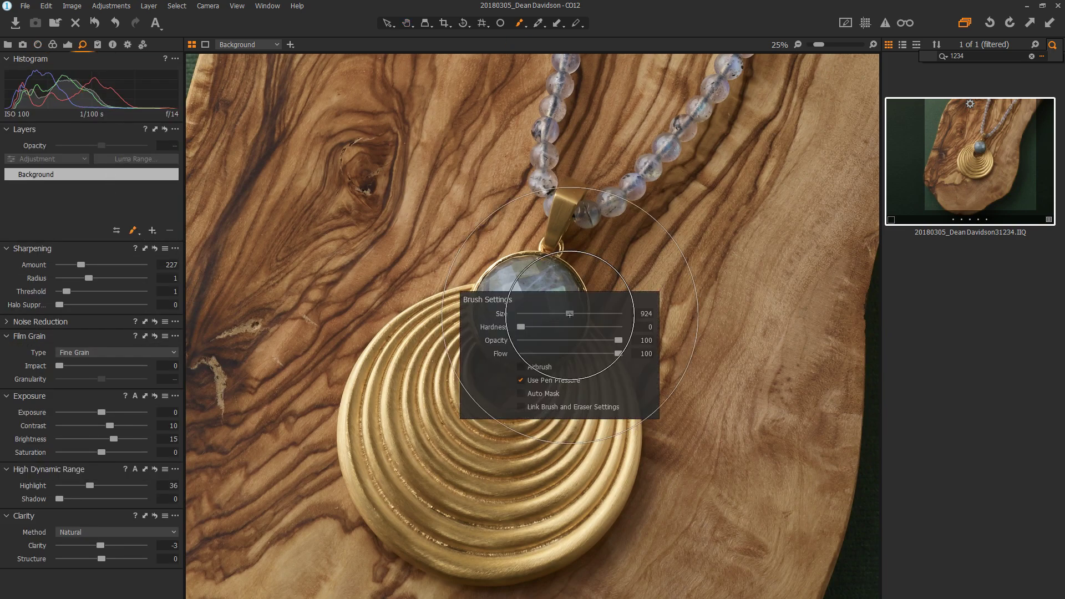
{"action": "left_click_drag", "start_coordinate": [569, 314], "coordinate": [552, 313]}
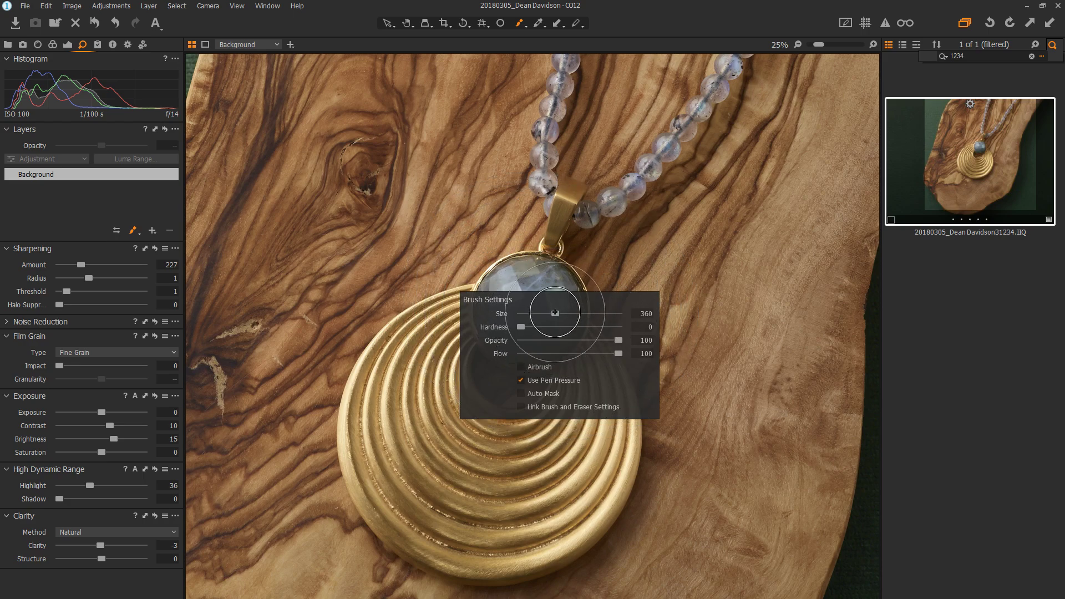
{"action": "left_click_drag", "start_coordinate": [527, 277], "coordinate": [546, 307]}
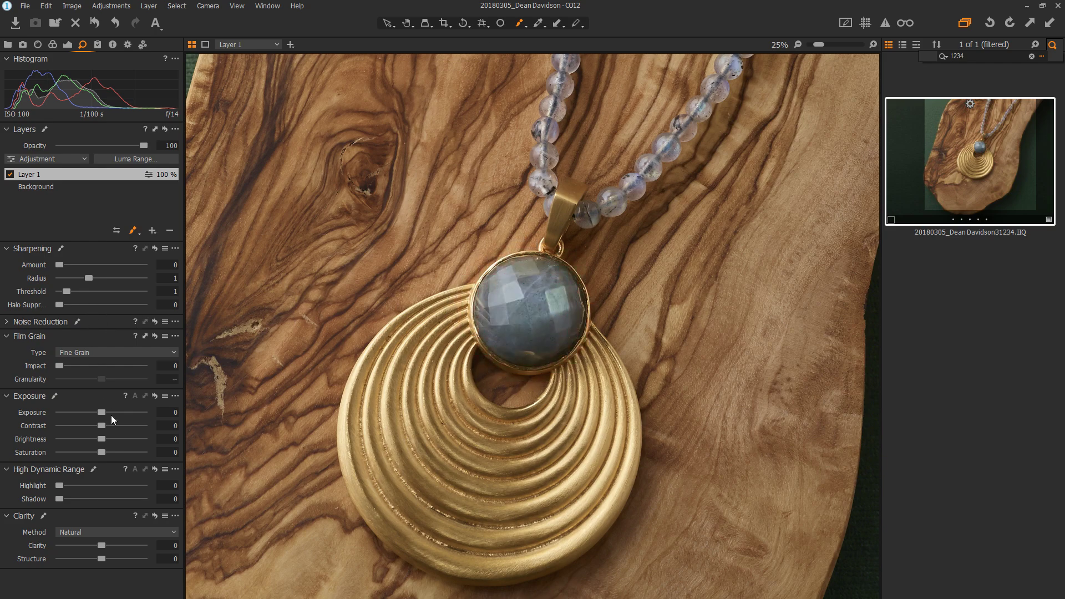
Step: Give the stone layer contrast 11, highlight 48, lifted shadows, clarity 22 and saturation 11
{"action": "left_click_drag", "start_coordinate": [102, 426], "coordinate": [110, 425]}
{"action": "left_click_drag", "start_coordinate": [77, 498], "coordinate": [74, 499]}
{"action": "left_click", "coordinate": [101, 486]}
{"action": "left_click", "coordinate": [122, 545]}
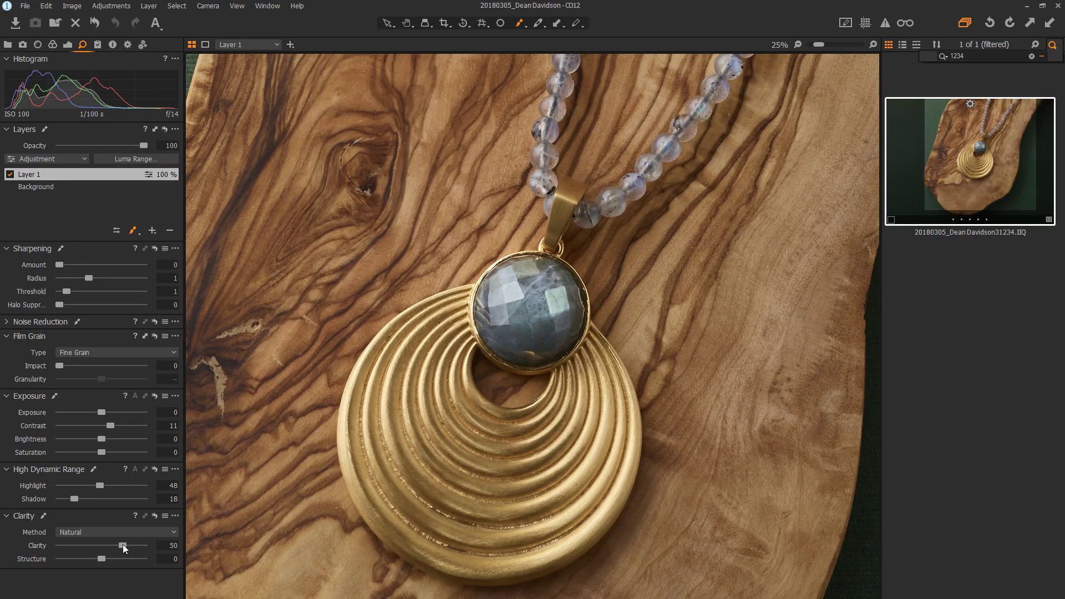
{"action": "left_click_drag", "start_coordinate": [122, 545], "coordinate": [111, 545]}
{"action": "left_click_drag", "start_coordinate": [105, 449], "coordinate": [107, 449]}
{"action": "left_click", "coordinate": [10, 174]}
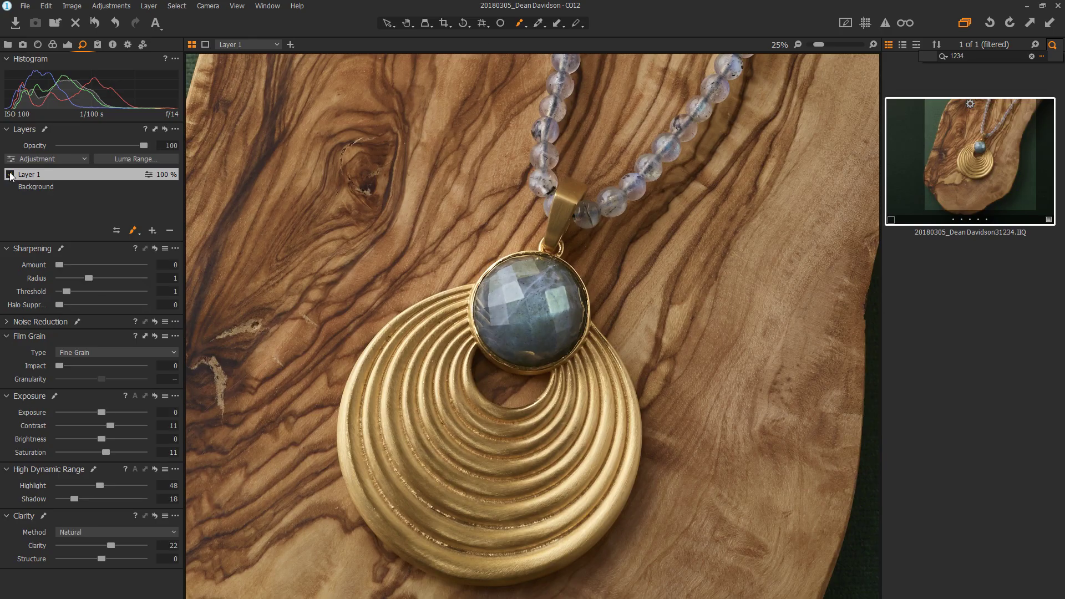
{"action": "key", "text": "ctrl+0"}
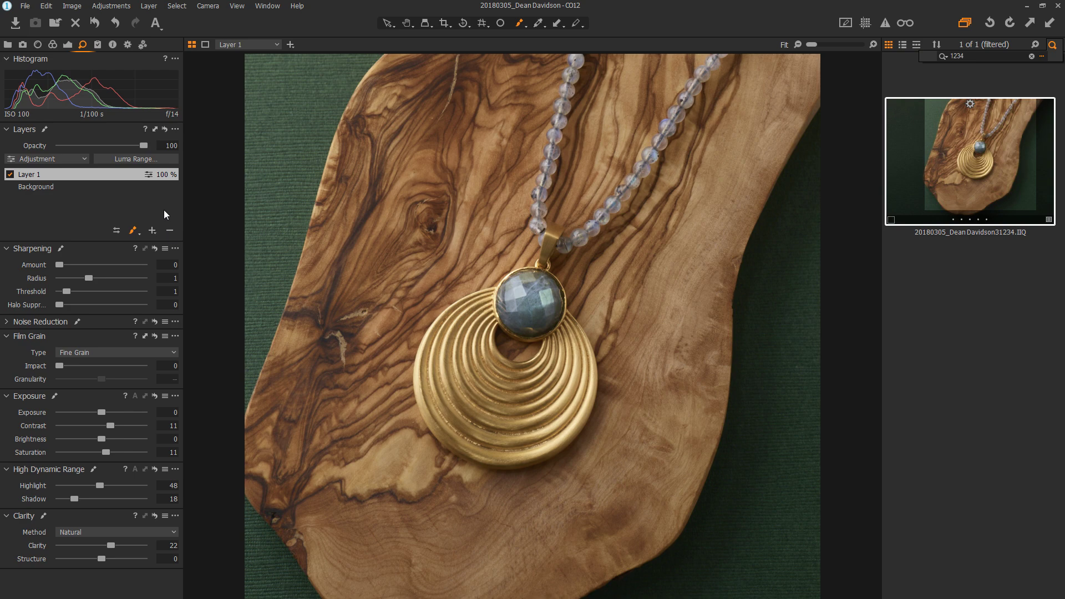
Step: Add Layer 2 masking both bead strands, luma-limited to 130–235, with brightness 17
{"action": "left_click", "coordinate": [152, 231]}
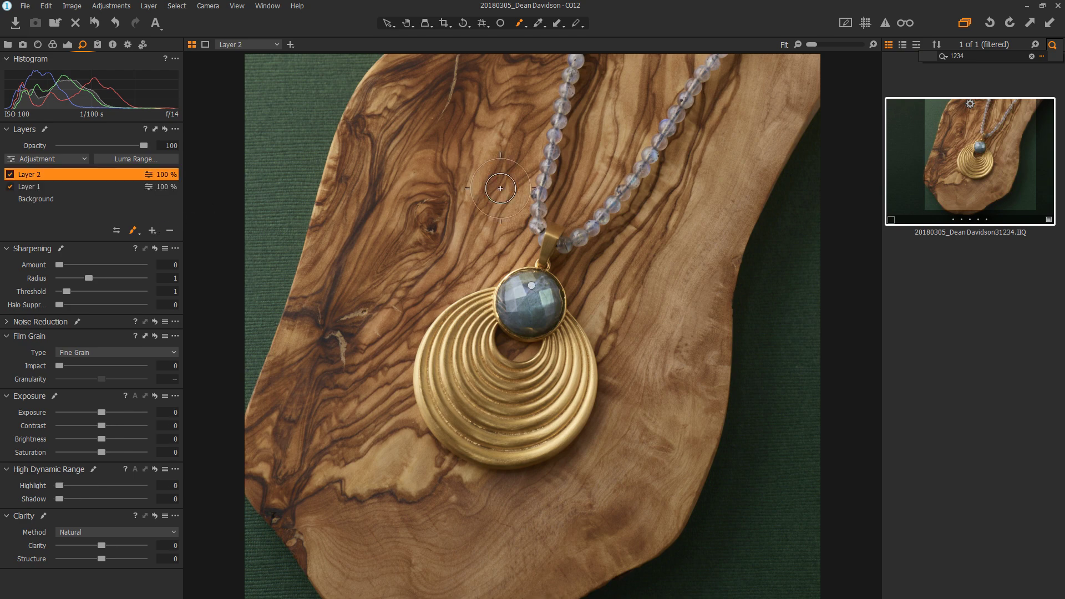
{"action": "left_click_drag", "start_coordinate": [537, 230], "coordinate": [590, 77]}
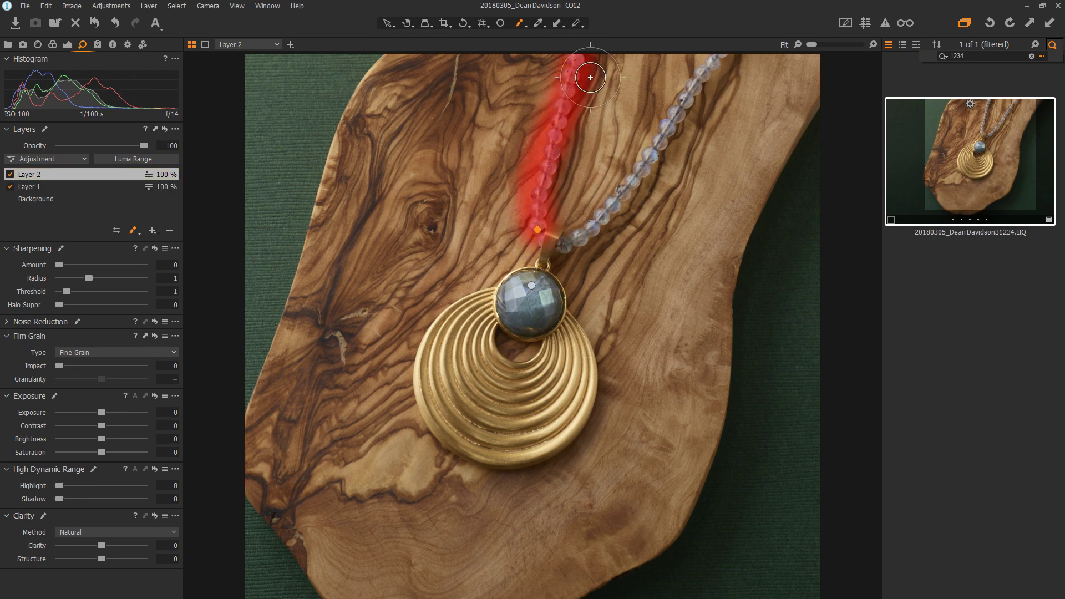
{"action": "left_click_drag", "start_coordinate": [563, 244], "coordinate": [718, 61]}
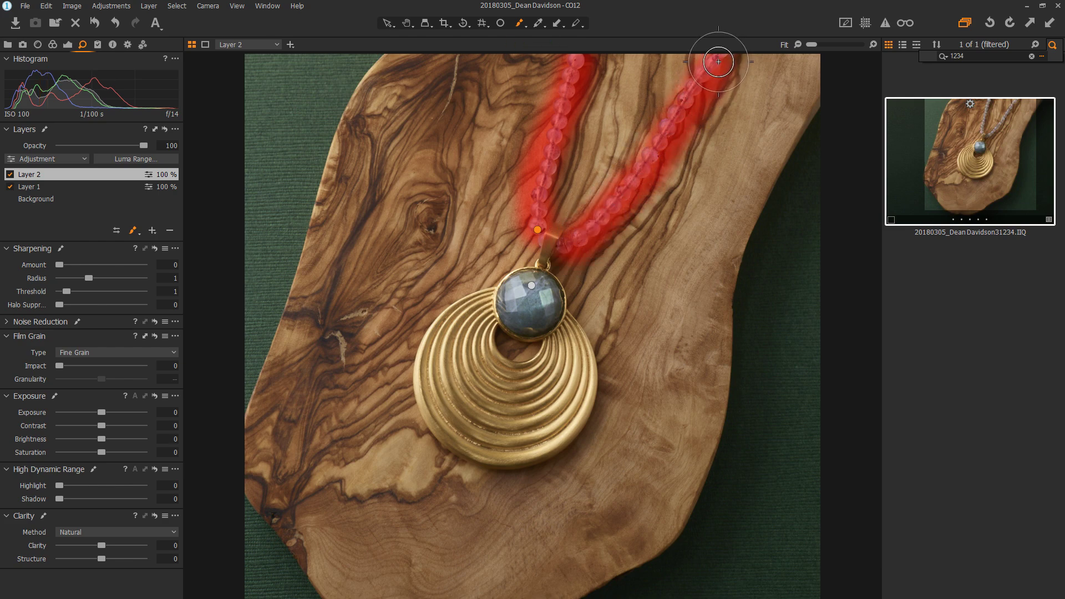
{"action": "left_click", "coordinate": [140, 158]}
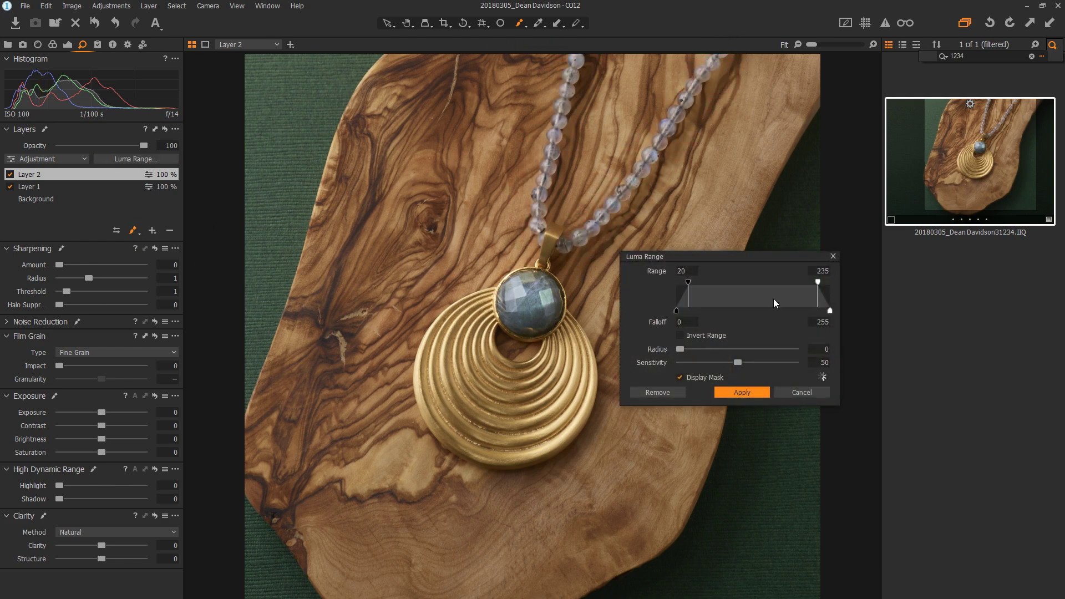
{"action": "left_click_drag", "start_coordinate": [687, 282], "coordinate": [754, 282]}
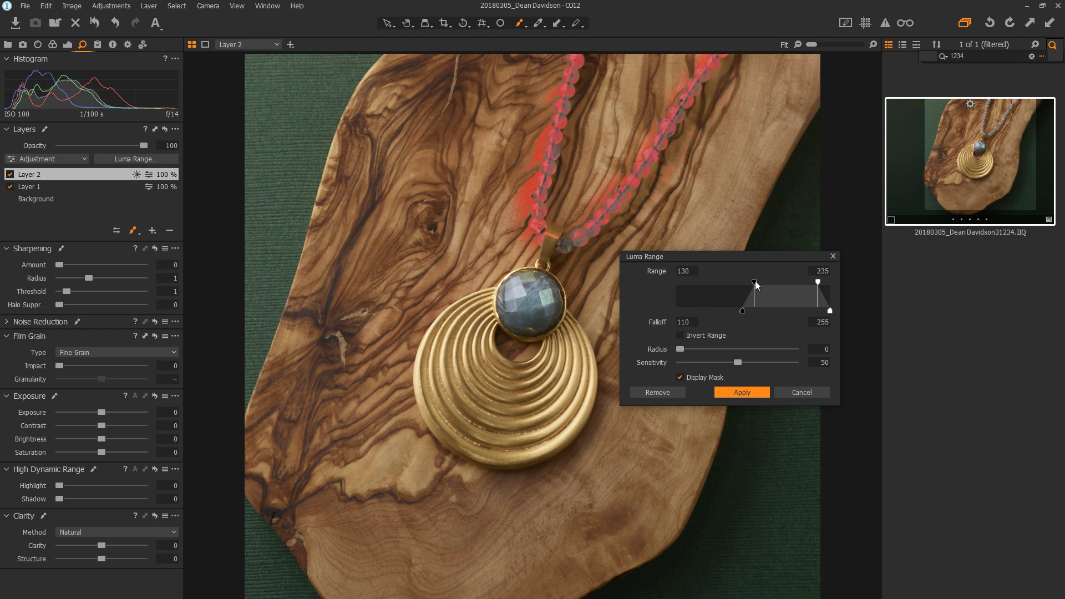
{"action": "left_click", "coordinate": [758, 392]}
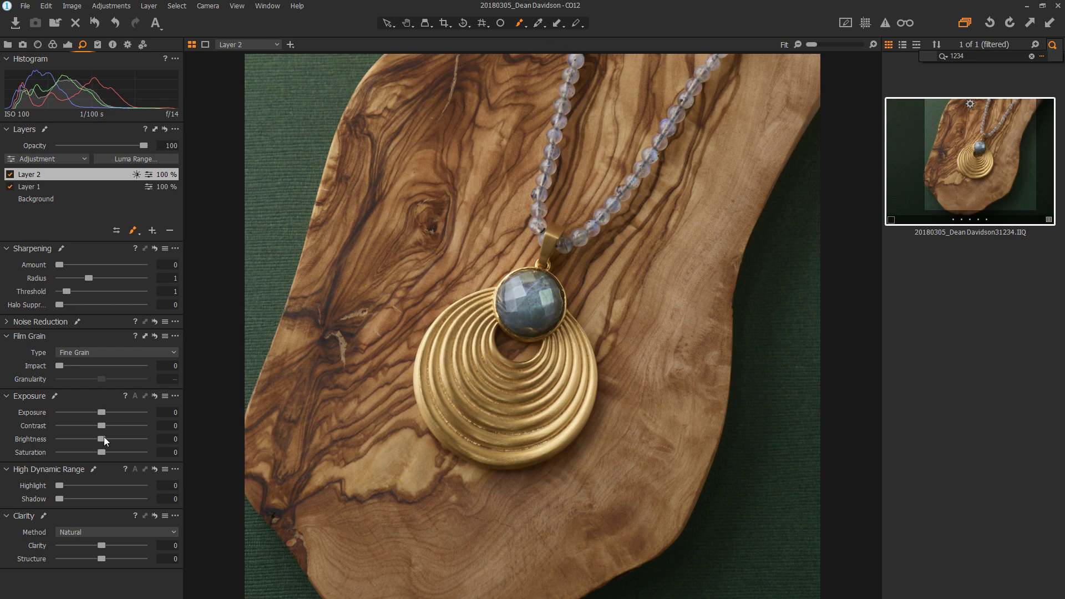
{"action": "left_click_drag", "start_coordinate": [103, 440], "coordinate": [117, 441]}
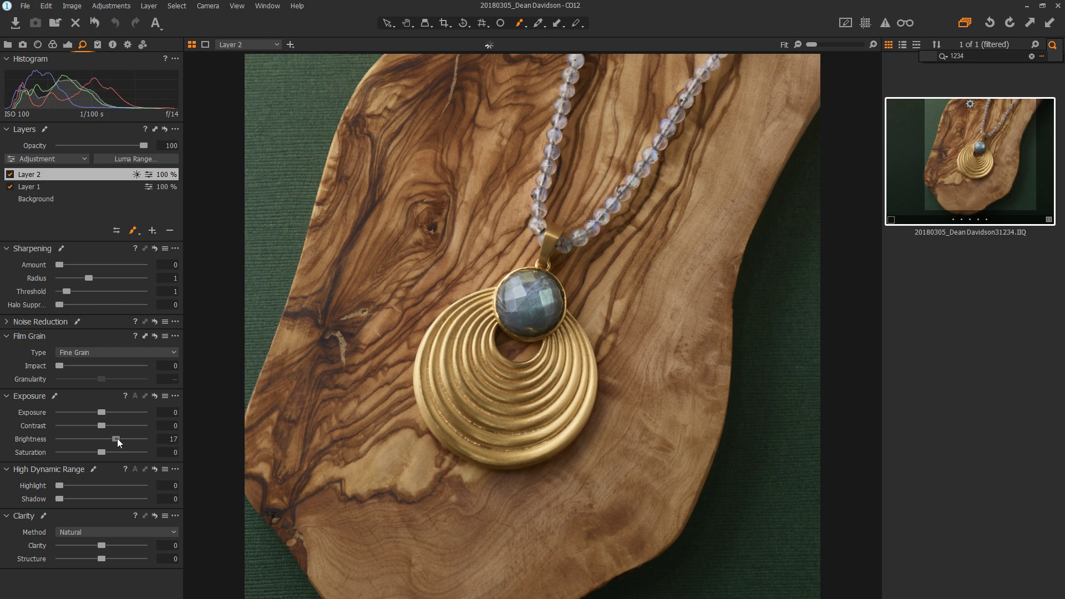
Step: Add Layer 3 masking the gold pendant's left side with brightness 7
{"action": "left_click", "coordinate": [35, 199]}
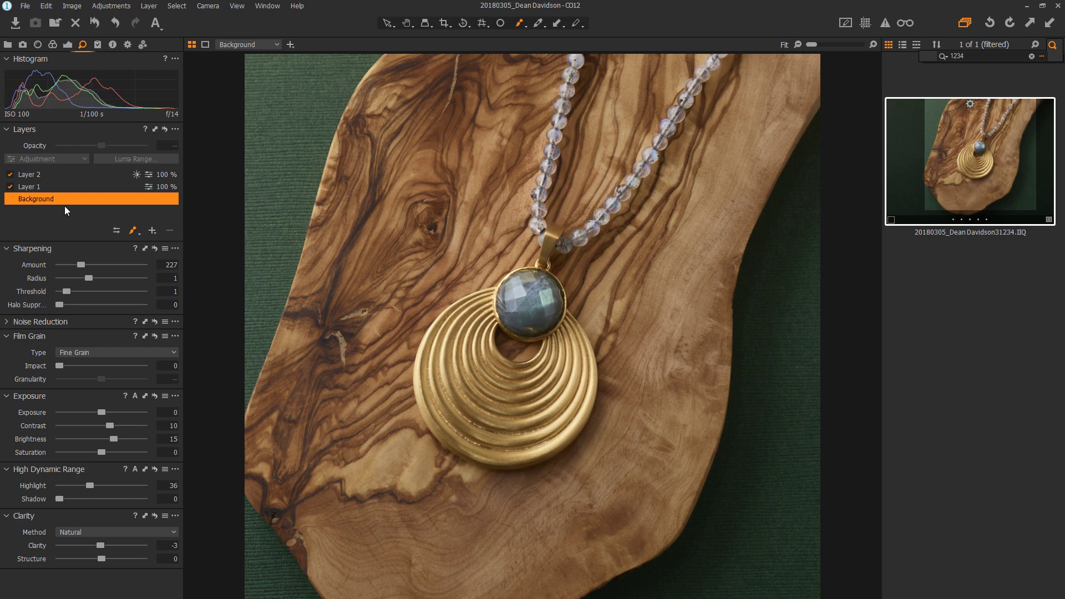
{"action": "left_click", "coordinate": [152, 230]}
{"action": "mouse_move", "coordinate": [471, 336]}
{"action": "left_mouse_down"}
{"action": "mouse_move", "coordinate": [470, 380]}
{"action": "mouse_move", "coordinate": [443, 354]}
{"action": "mouse_move", "coordinate": [438, 422]}
{"action": "mouse_move", "coordinate": [499, 461]}
{"action": "mouse_move", "coordinate": [577, 421]}
{"action": "mouse_move", "coordinate": [568, 346]}
{"action": "mouse_move", "coordinate": [593, 425]}
{"action": "mouse_move", "coordinate": [533, 433]}
{"action": "mouse_move", "coordinate": [533, 377]}
{"action": "mouse_move", "coordinate": [560, 345]}
{"action": "mouse_move", "coordinate": [471, 427]}
{"action": "mouse_move", "coordinate": [444, 408]}
{"action": "mouse_move", "coordinate": [439, 350]}
{"action": "mouse_move", "coordinate": [472, 311]}
{"action": "left_mouse_up"}
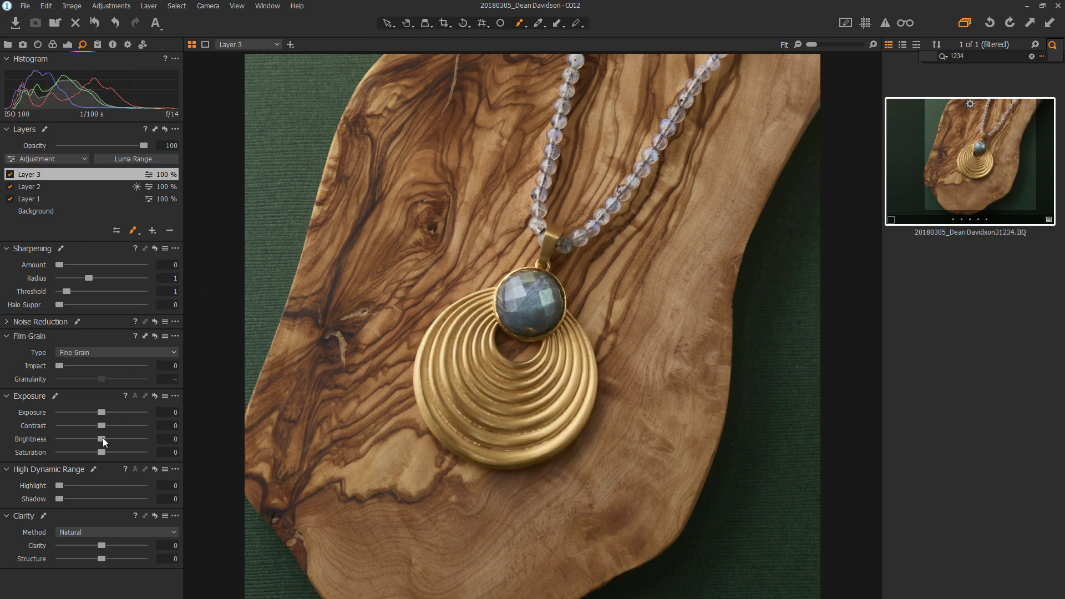
{"action": "left_click_drag", "start_coordinate": [102, 439], "coordinate": [108, 439]}
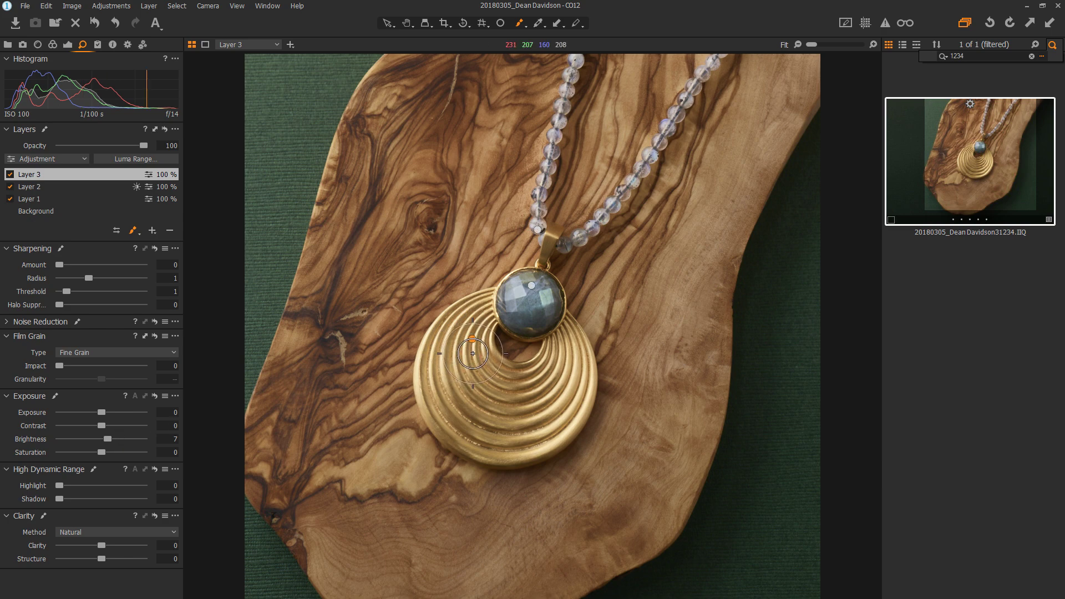
{"action": "left_click", "coordinate": [53, 212]}
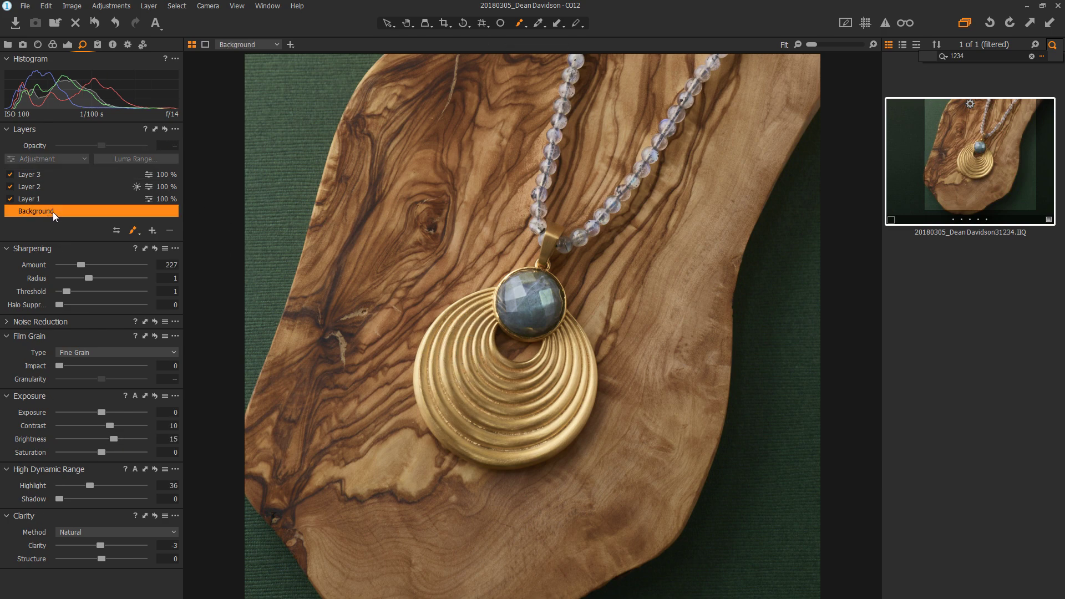
{"action": "left_click", "coordinate": [127, 45]}
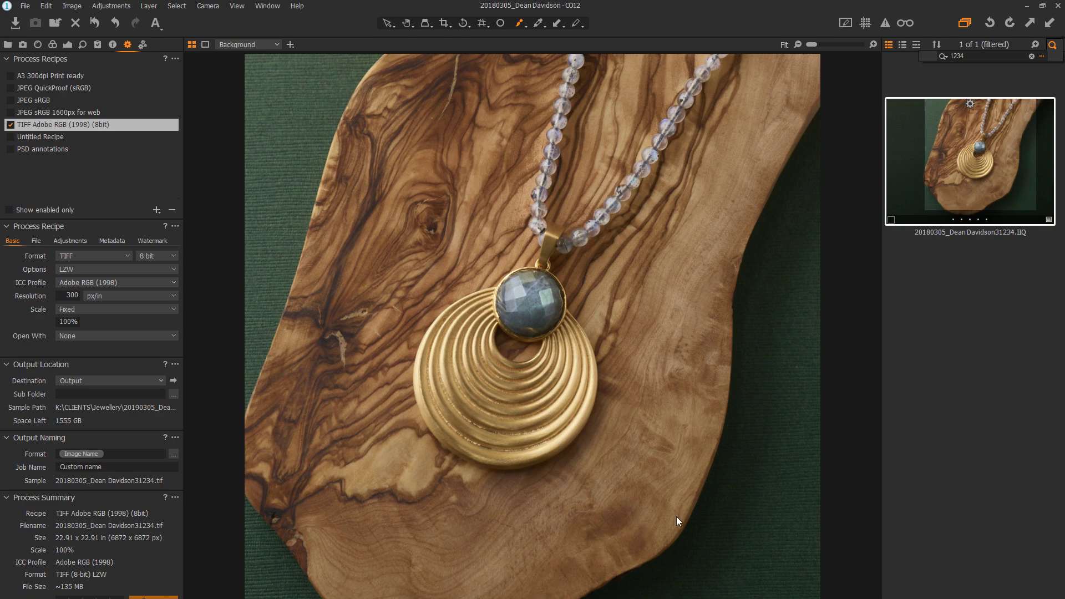
Step: Filter the browser by image number, correcting 1238 to 1246
{"action": "key", "text": "n"}
{"action": "key", "text": "ctrl+f"}
{"action": "type", "text": "1238"}
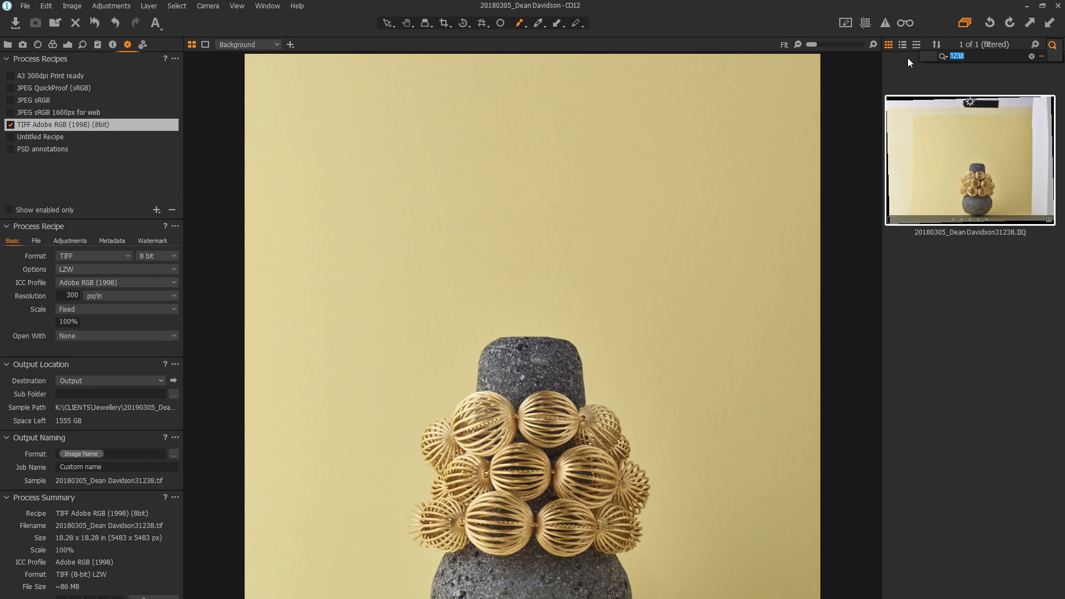
{"action": "key", "text": "BackSpace"}
{"action": "key", "text": "BackSpace"}
{"action": "type", "text": "46"}
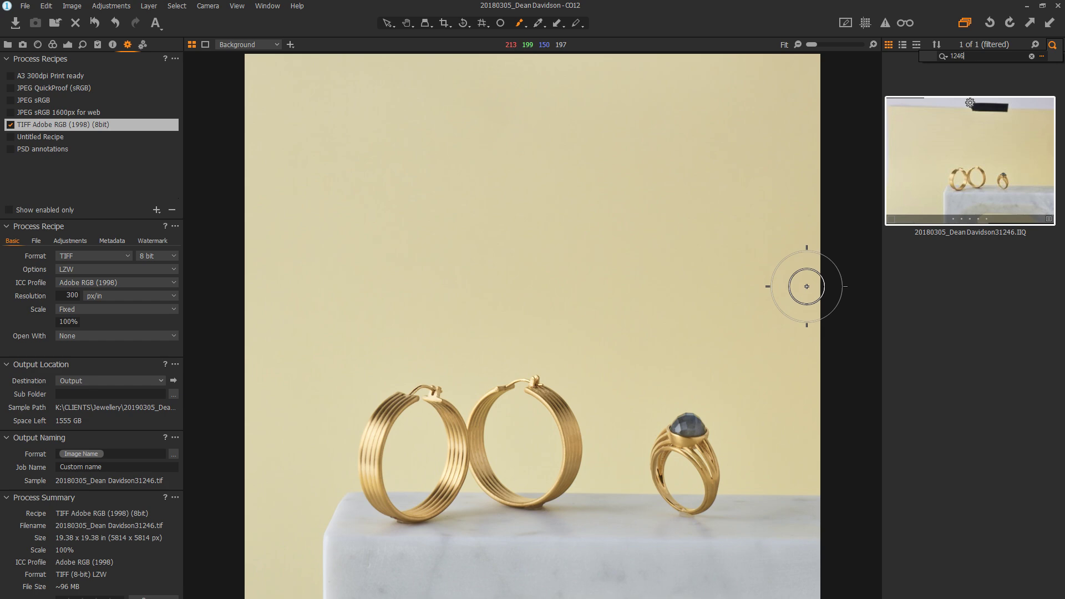
Step: Toggle Layer 1 off and on to compare its effect, then return to the Background layer
{"action": "left_click", "coordinate": [67, 44]}
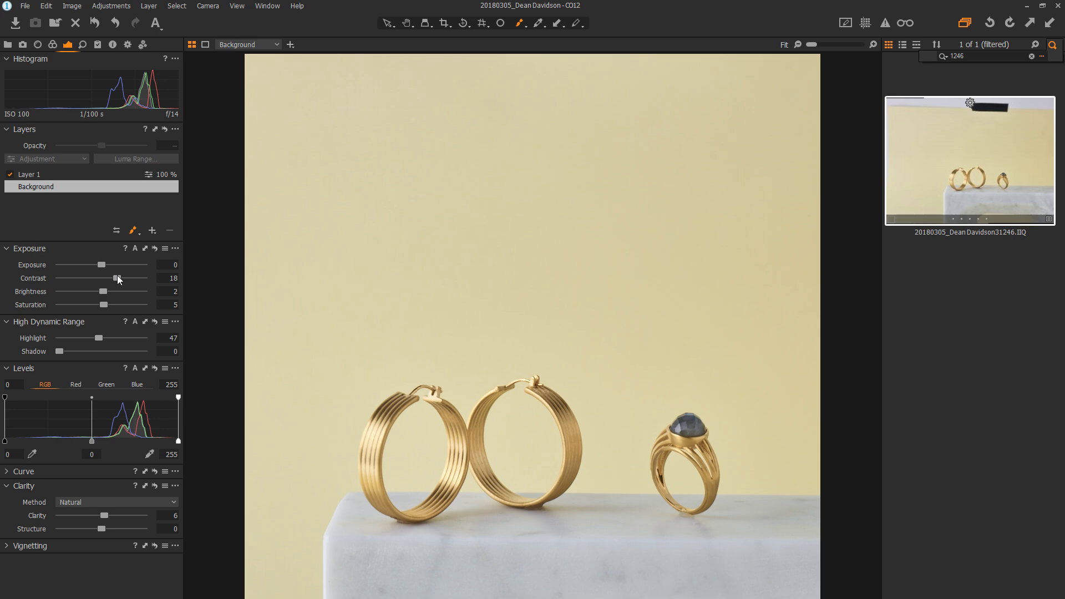
{"action": "left_click", "coordinate": [11, 175]}
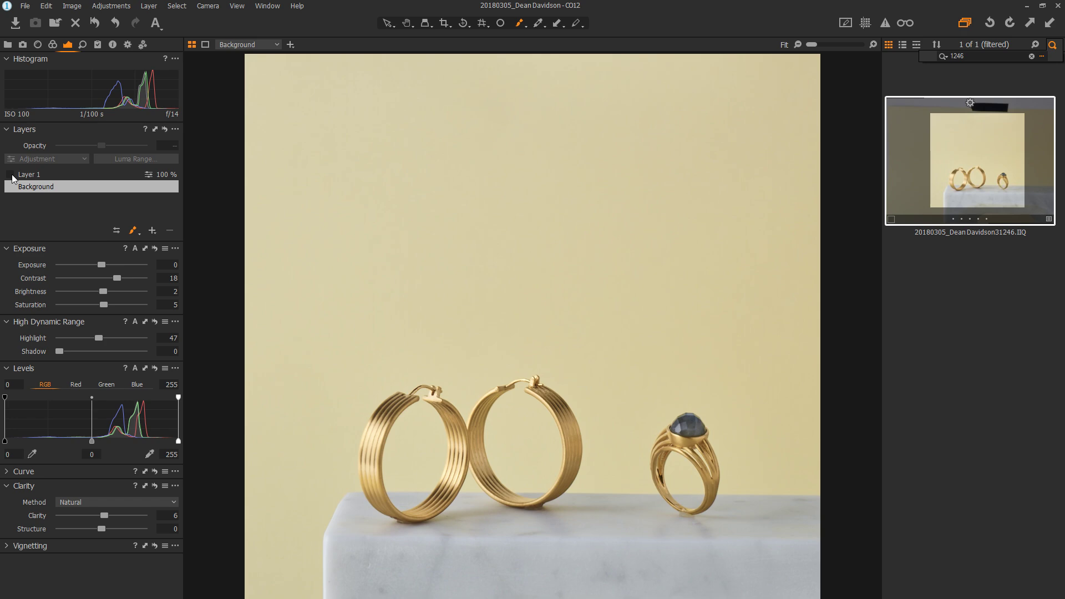
{"action": "left_click", "coordinate": [12, 176]}
{"action": "left_click", "coordinate": [27, 175]}
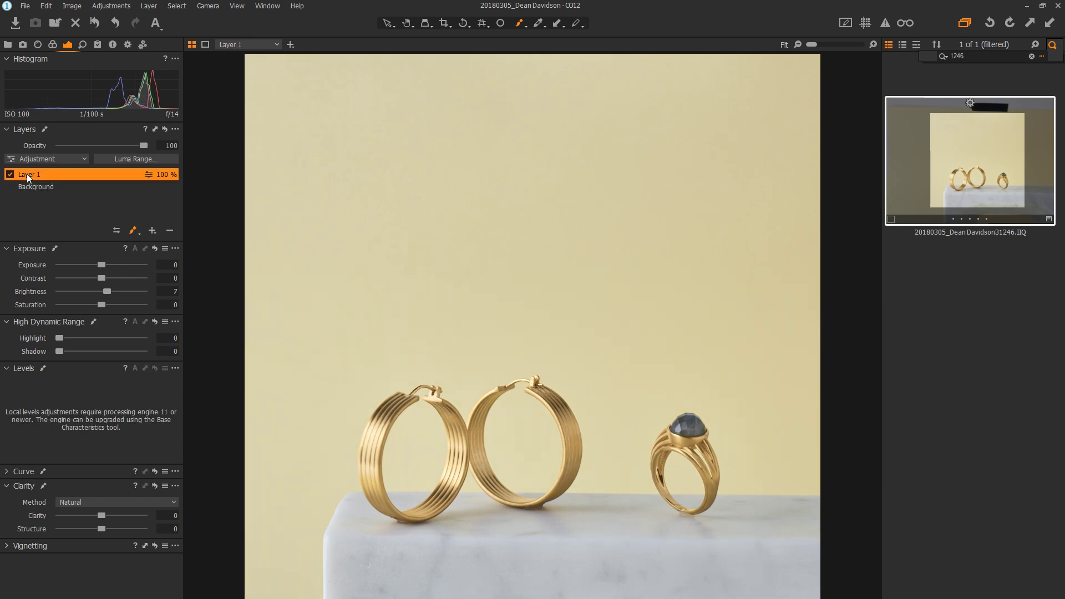
{"action": "left_click", "coordinate": [10, 176]}
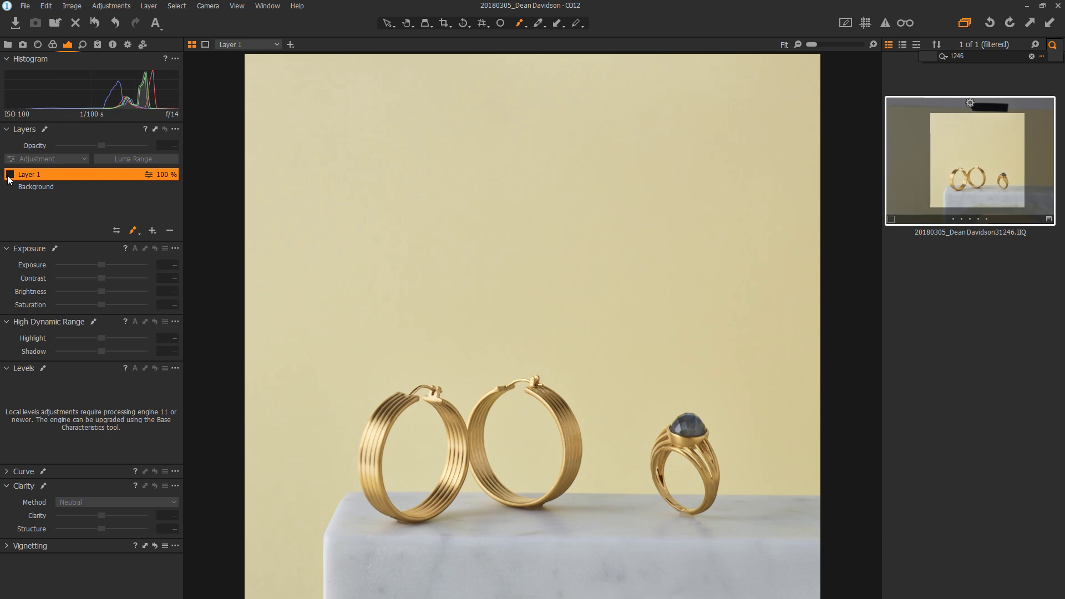
{"action": "left_click", "coordinate": [24, 186]}
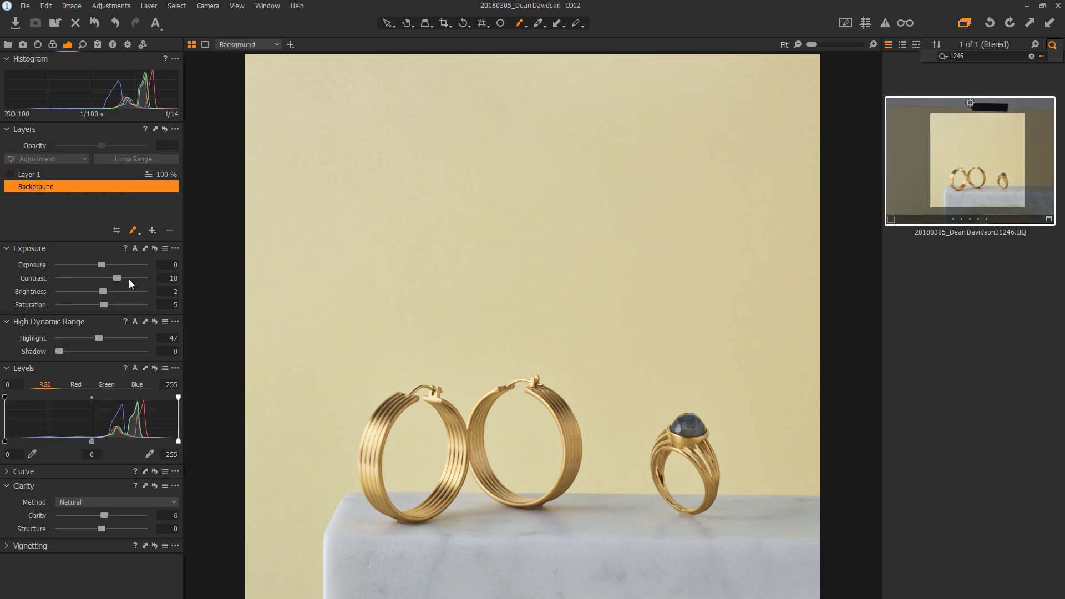
Step: Raise the Background layer's contrast to 31 and saturation to 10
{"action": "left_click_drag", "start_coordinate": [116, 277], "coordinate": [127, 277]}
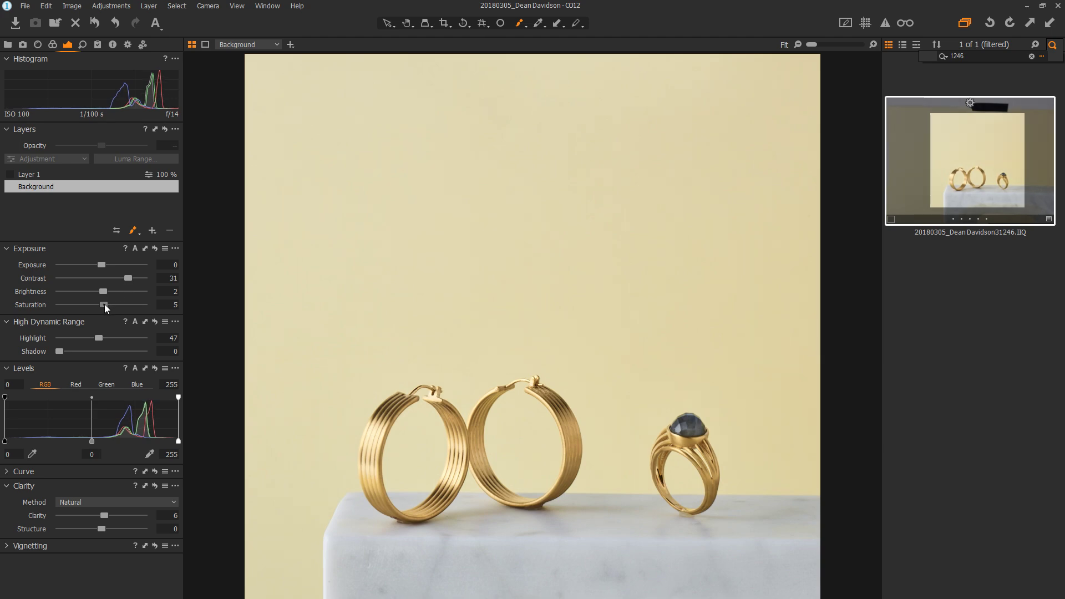
{"action": "left_click_drag", "start_coordinate": [104, 304], "coordinate": [106, 305]}
{"action": "left_click", "coordinate": [127, 44]}
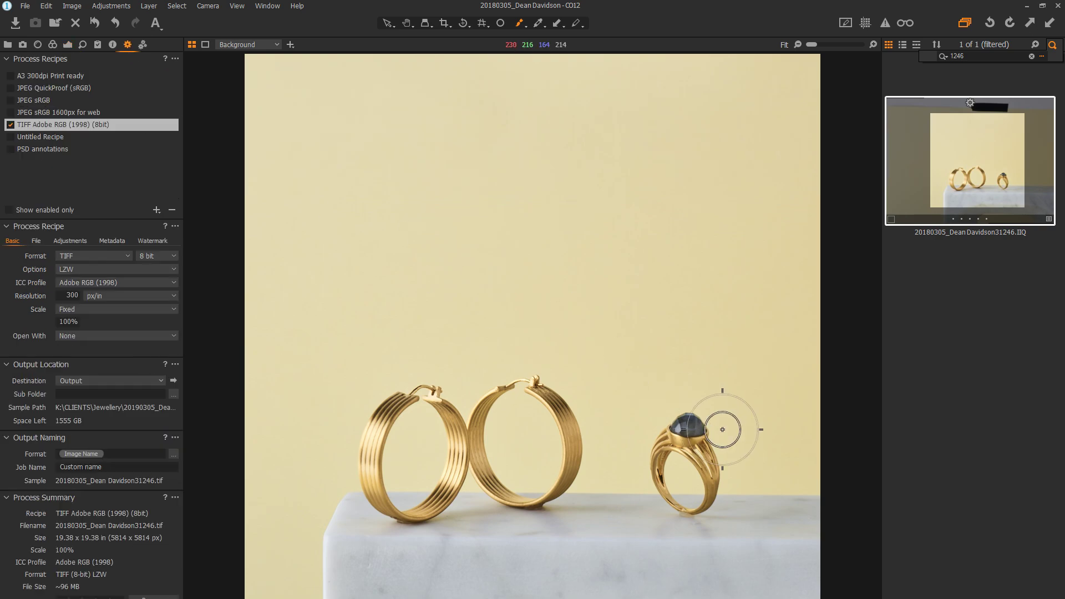
{"action": "scroll", "coordinate": [699, 427], "scroll_direction": "up", "scroll_amount": 3}
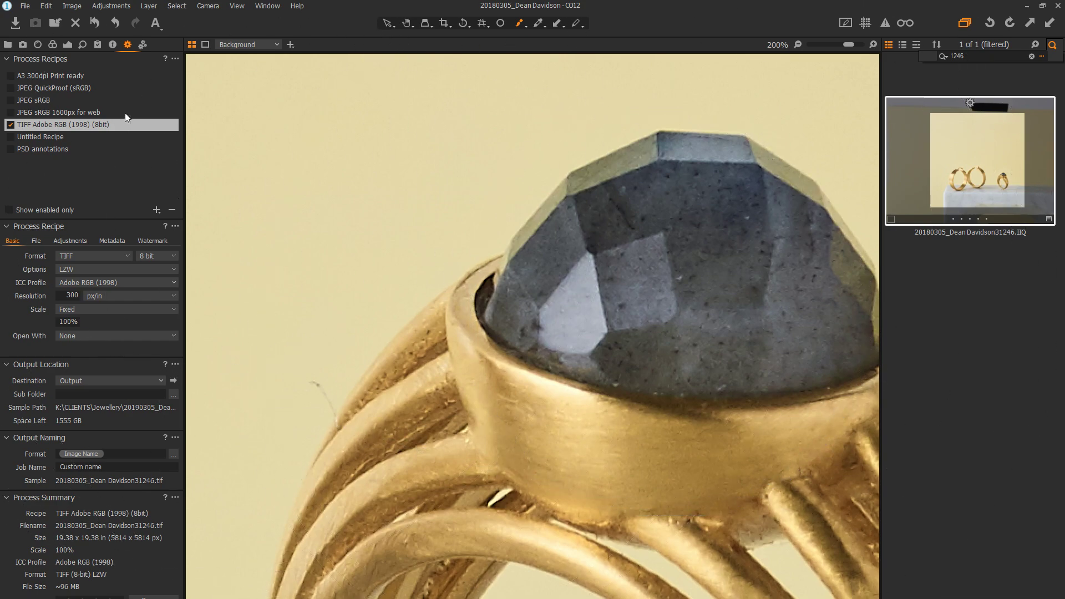
Step: Add Layer 2 and paint a mask over the grey gem with a smaller brush
{"action": "left_click", "coordinate": [82, 45]}
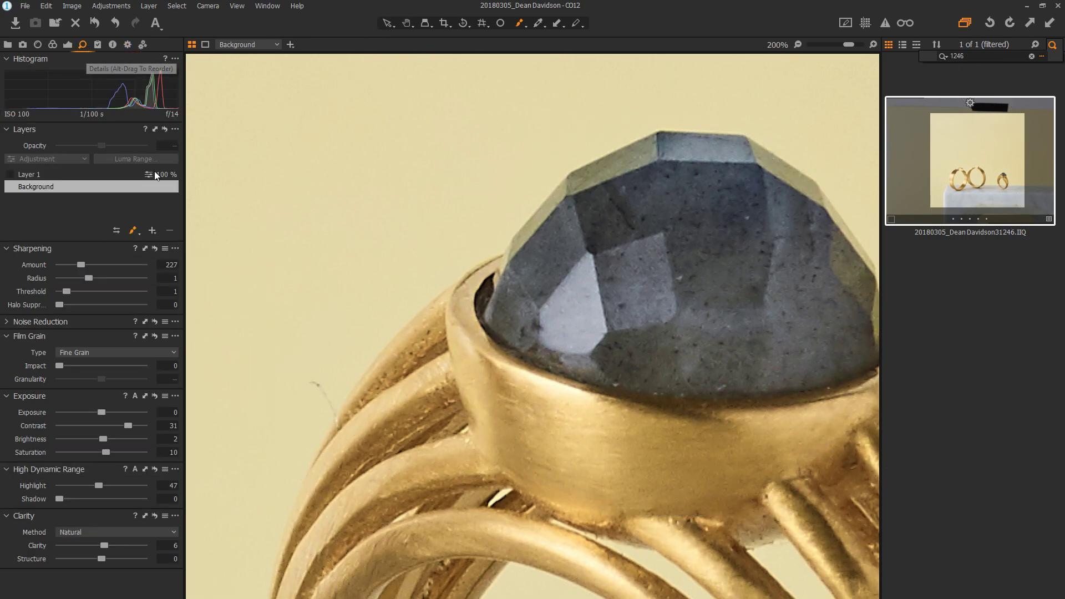
{"action": "left_click", "coordinate": [152, 230]}
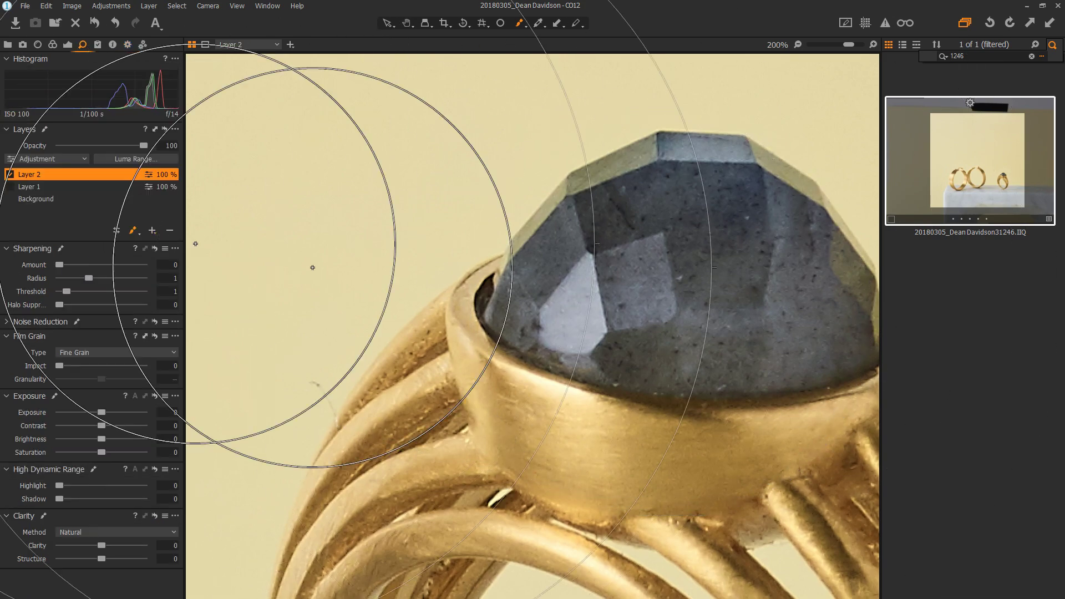
{"action": "right_click", "coordinate": [597, 289]}
{"action": "left_click_drag", "start_coordinate": [596, 288], "coordinate": [582, 288]}
{"action": "mouse_move", "coordinate": [653, 249]}
{"action": "left_mouse_down"}
{"action": "mouse_move", "coordinate": [657, 315]}
{"action": "mouse_move", "coordinate": [808, 273]}
{"action": "mouse_move", "coordinate": [689, 107]}
{"action": "mouse_move", "coordinate": [784, 297]}
{"action": "mouse_move", "coordinate": [644, 347]}
{"action": "left_mouse_up"}
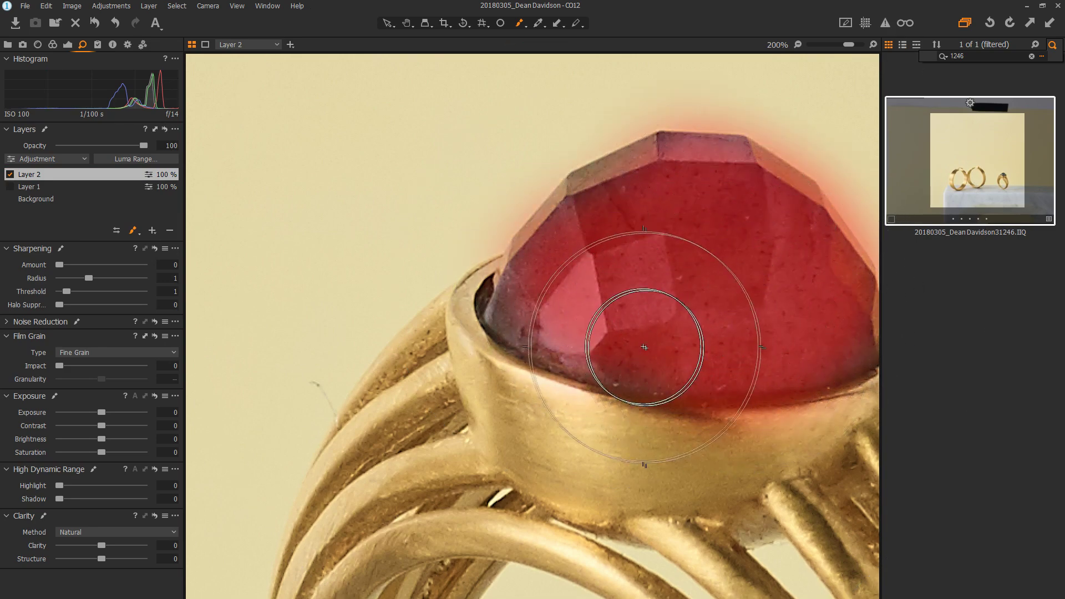
Step: Limit the gem mask to luma 20–162 and set brightness 6, saturation 4
{"action": "left_click", "coordinate": [141, 159]}
{"action": "mouse_move", "coordinate": [816, 282]}
{"action": "left_mouse_down"}
{"action": "mouse_move", "coordinate": [757, 284]}
{"action": "mouse_move", "coordinate": [774, 284]}
{"action": "left_mouse_up"}
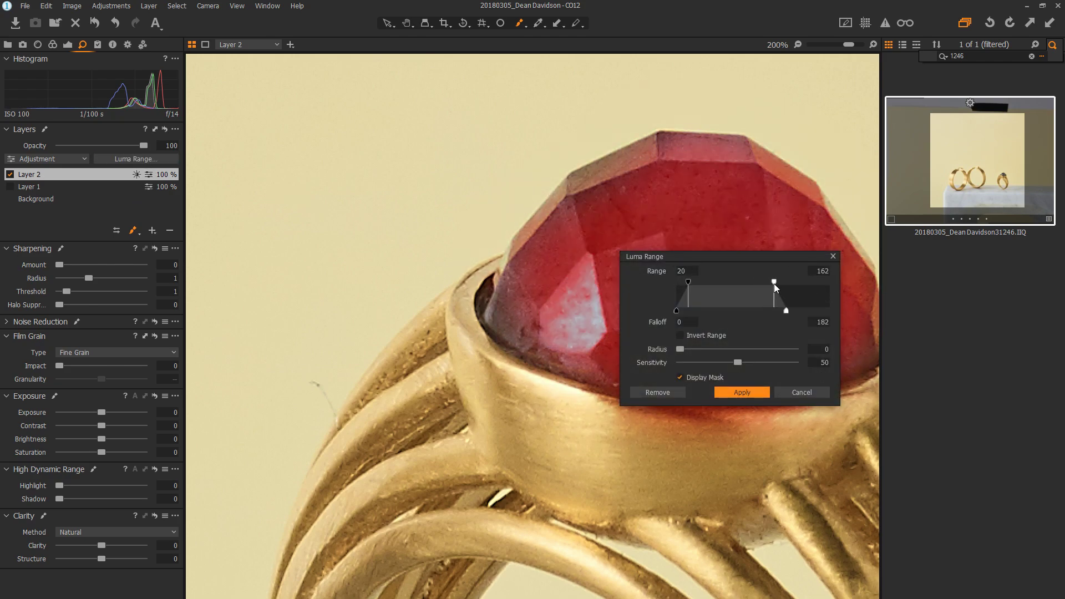
{"action": "left_click", "coordinate": [741, 391]}
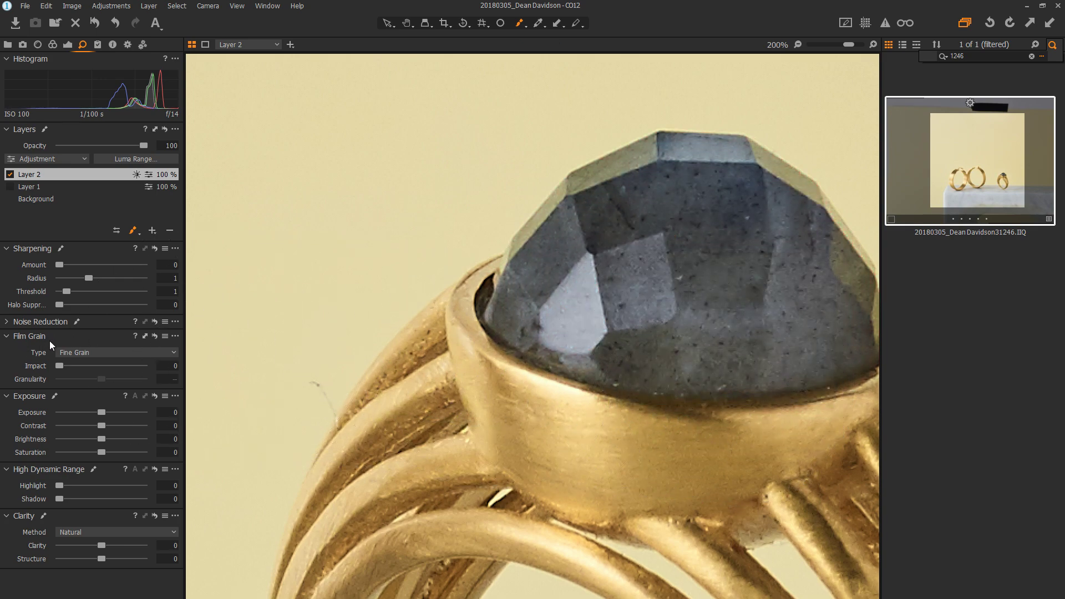
{"action": "left_click_drag", "start_coordinate": [104, 437], "coordinate": [104, 452]}
{"action": "left_click", "coordinate": [41, 45]}
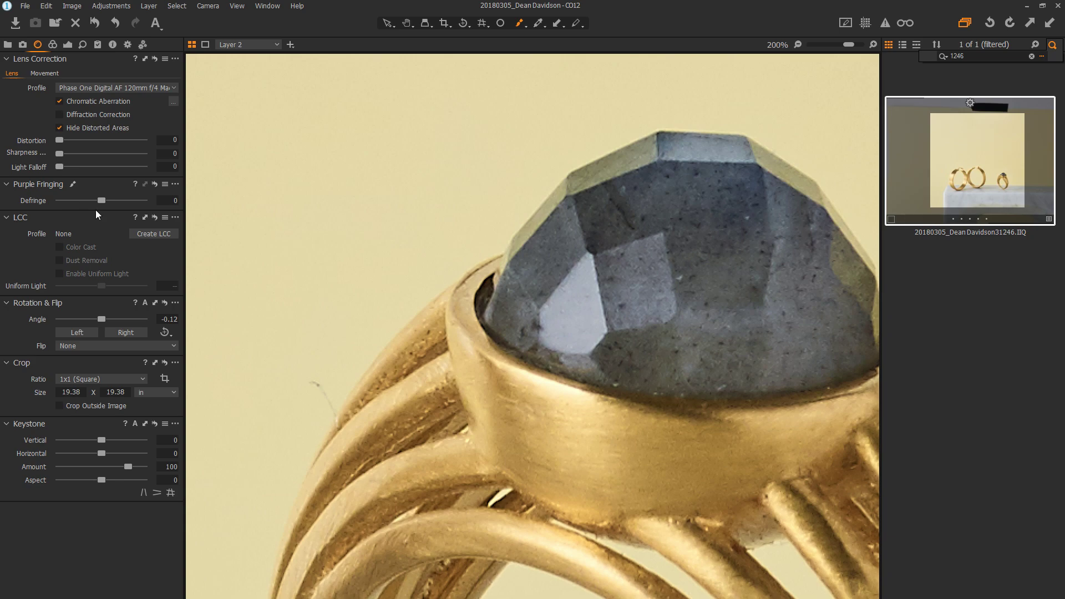
Step: Switch the Layer 2 brush to Erase Mask and shrink the eraser to size 26, hardness 35
{"action": "left_click", "coordinate": [51, 44]}
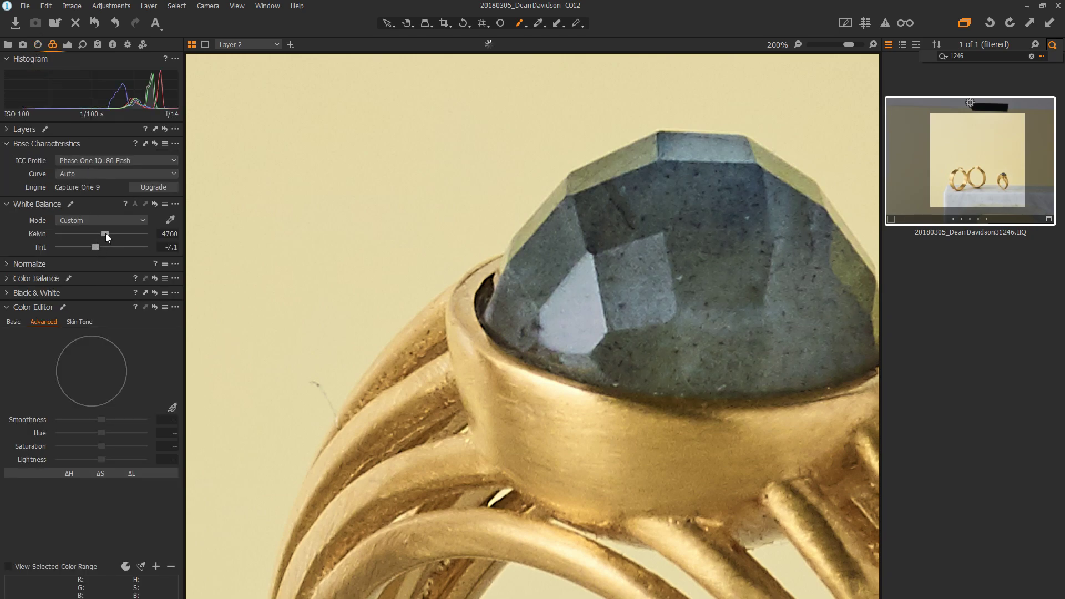
{"action": "scroll", "coordinate": [491, 261], "scroll_direction": "down", "scroll_amount": 2}
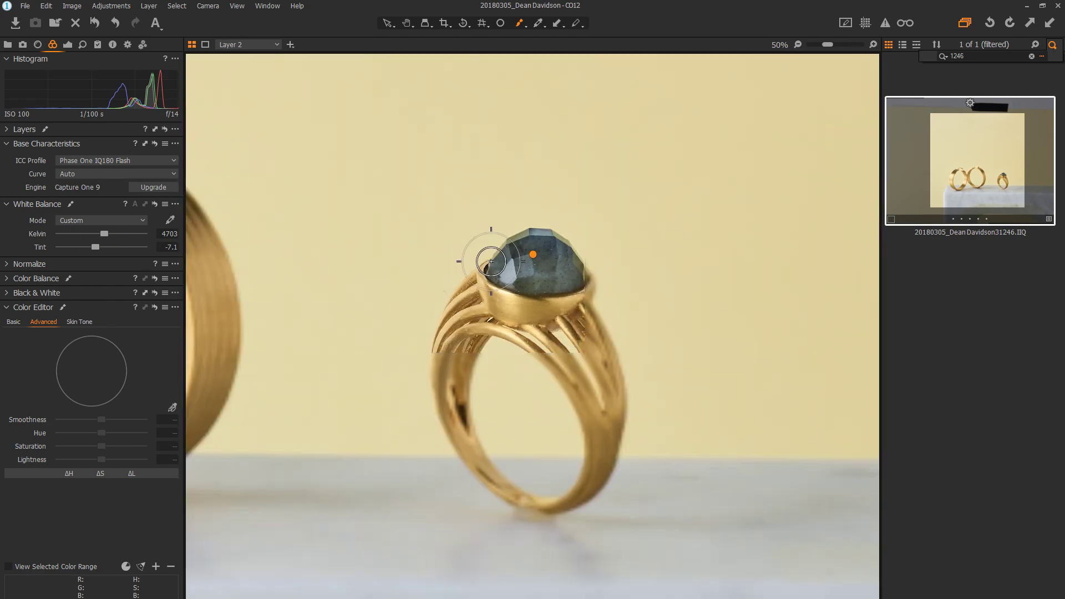
{"action": "scroll", "coordinate": [510, 227], "scroll_direction": "up", "scroll_amount": 2}
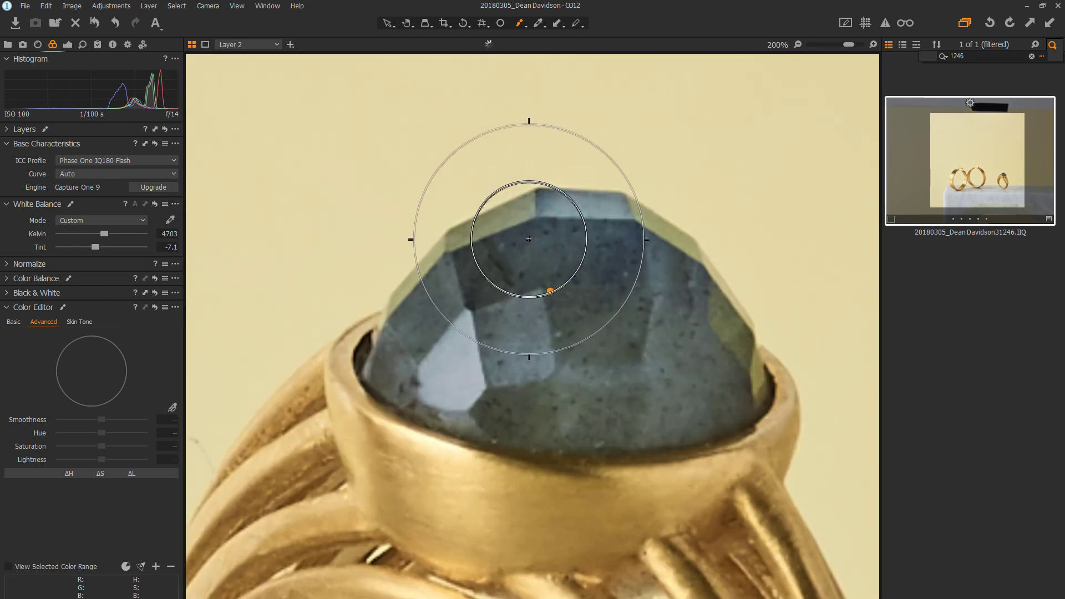
{"action": "left_click", "coordinate": [84, 44]}
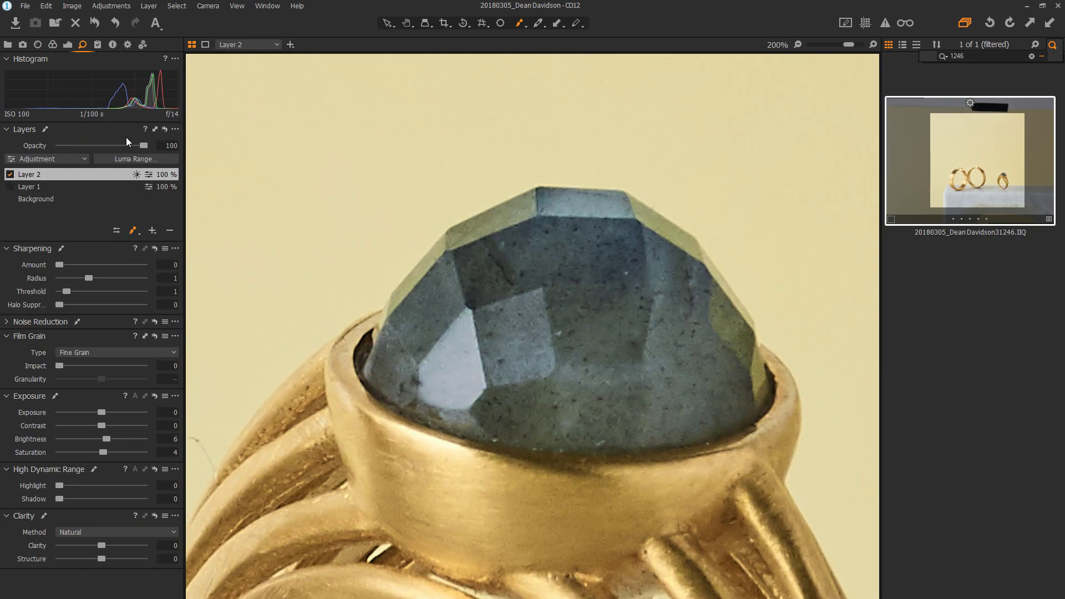
{"action": "left_click", "coordinate": [135, 231]}
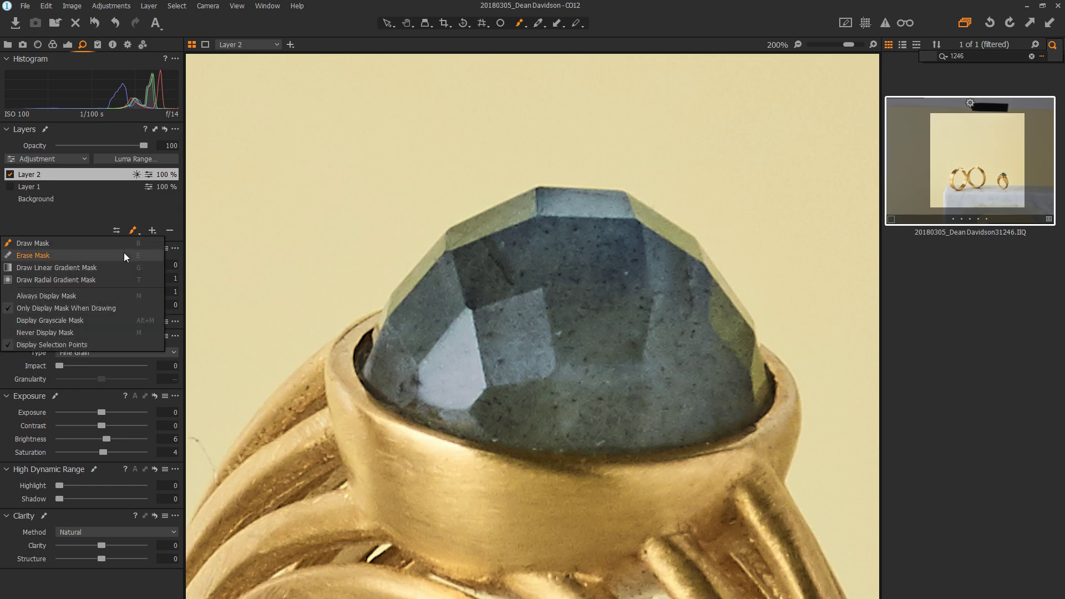
{"action": "left_click", "coordinate": [125, 252]}
{"action": "right_click", "coordinate": [435, 226]}
{"action": "left_click_drag", "start_coordinate": [443, 217], "coordinate": [427, 216]}
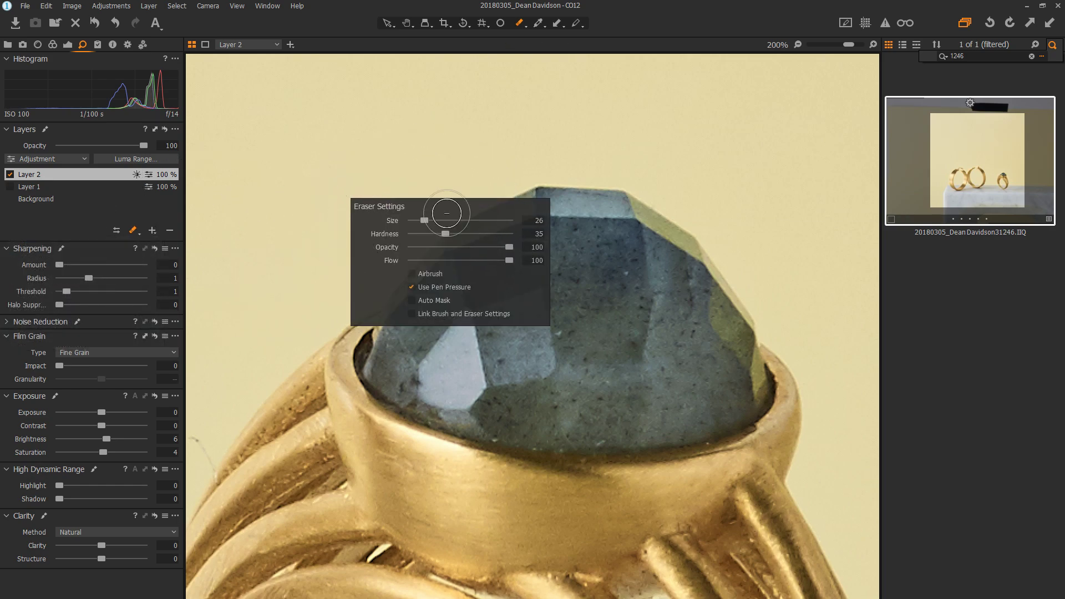
Step: Erase the stone mask along the gem's upper edges, hide the overlay and fit the photo
{"action": "left_click_drag", "start_coordinate": [527, 181], "coordinate": [368, 302]}
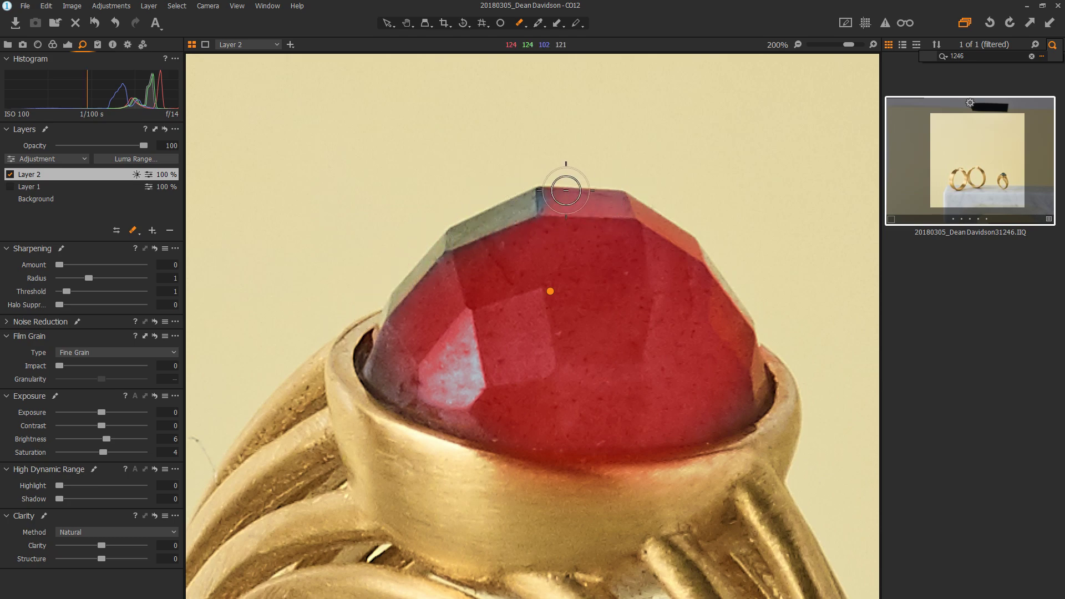
{"action": "mouse_move", "coordinate": [566, 178]}
{"action": "left_mouse_down"}
{"action": "mouse_move", "coordinate": [645, 200]}
{"action": "mouse_move", "coordinate": [708, 246]}
{"action": "mouse_move", "coordinate": [775, 321]}
{"action": "mouse_move", "coordinate": [782, 300]}
{"action": "left_mouse_up"}
{"action": "key", "text": "m"}
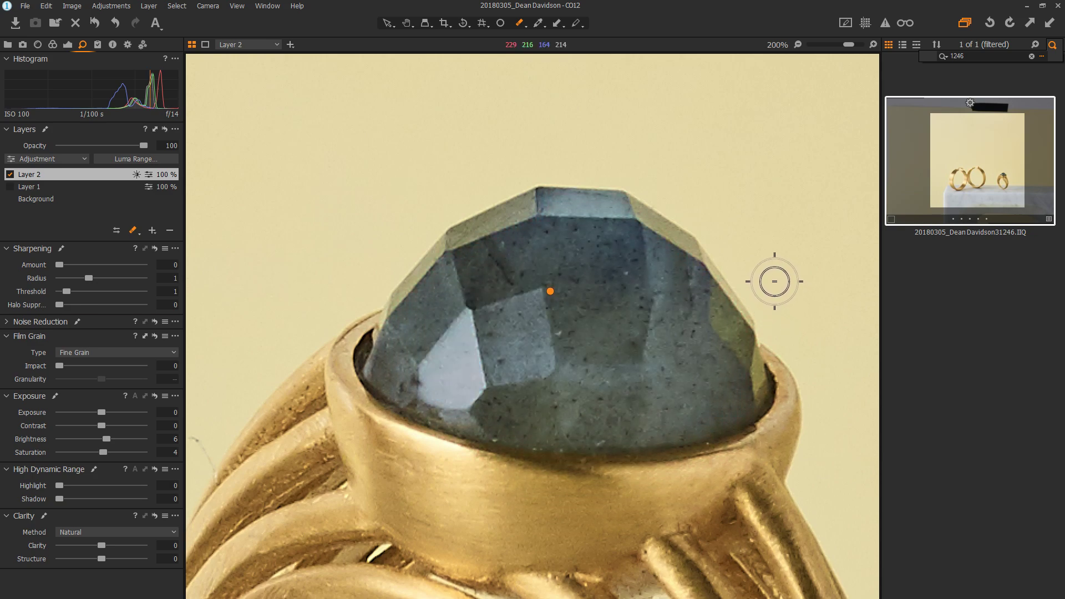
{"action": "scroll", "coordinate": [771, 276], "scroll_direction": "down", "scroll_amount": 5}
{"action": "scroll", "coordinate": [770, 276], "scroll_direction": "down", "scroll_amount": 1}
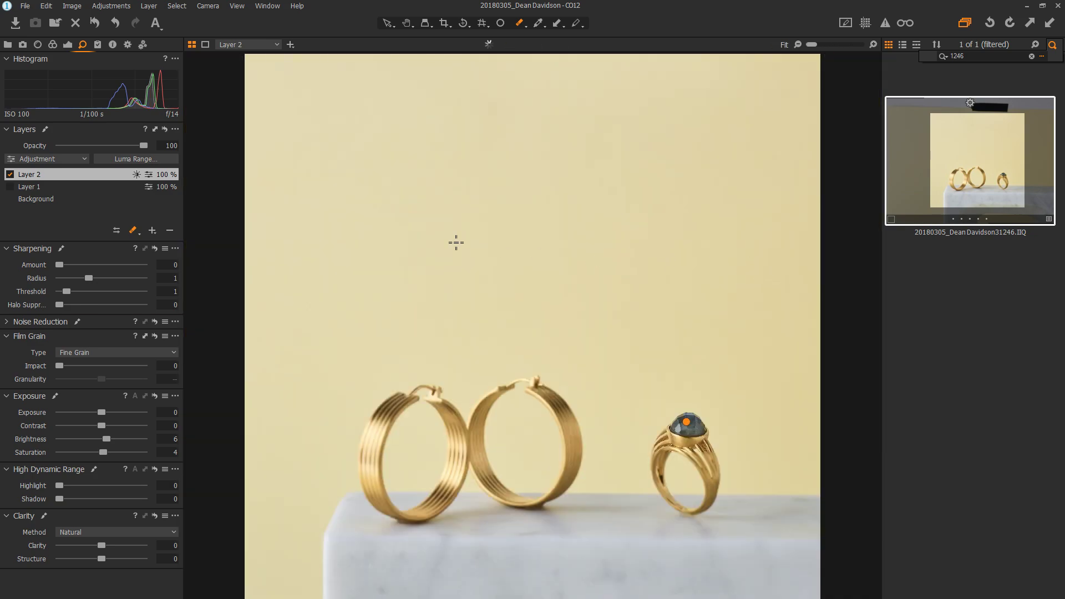
Step: Process the ring shot with the TIFF recipe, then filter the browser to image 1249
{"action": "left_click", "coordinate": [35, 198]}
{"action": "left_click", "coordinate": [128, 44]}
{"action": "left_click", "coordinate": [154, 597]}
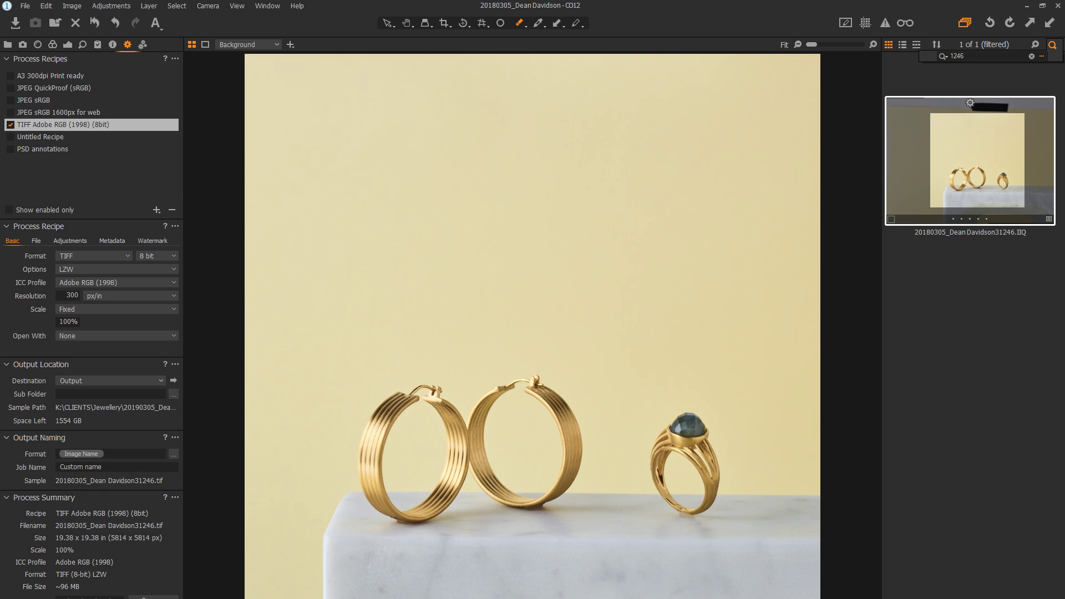
{"action": "double_click", "coordinate": [952, 56]}
{"action": "type", "text": "1249"}
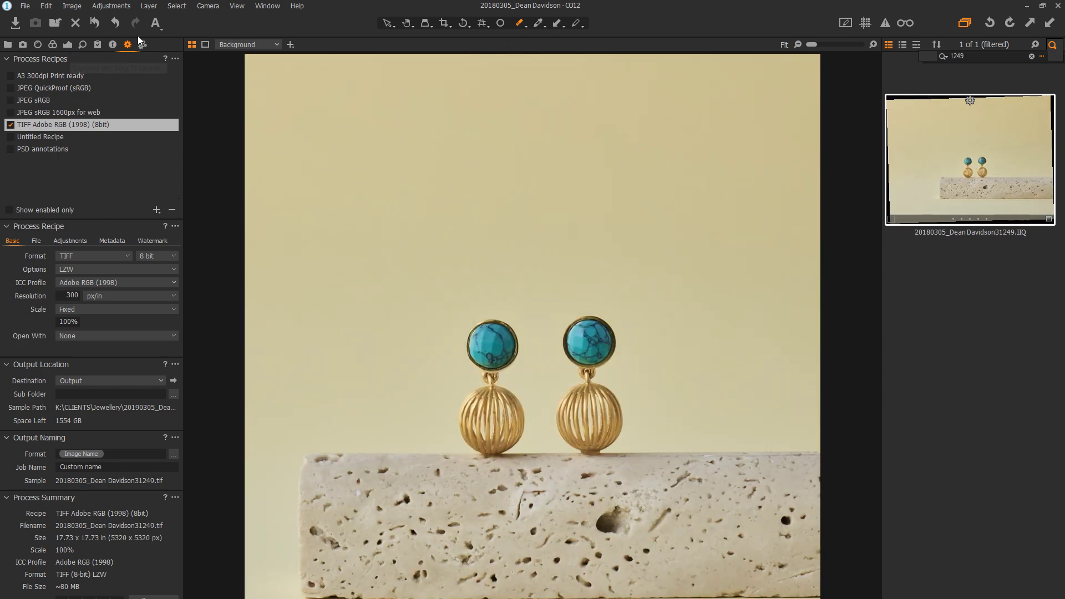
Step: Straighten the earrings photo to -1.08° along the stone's bottom edge
{"action": "left_click", "coordinate": [463, 23]}
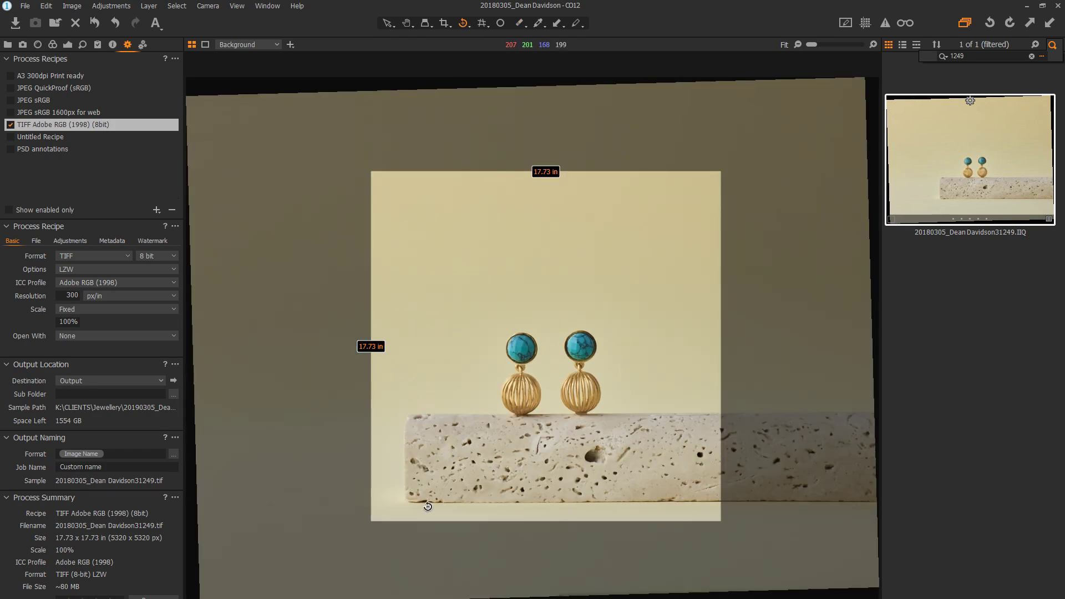
{"action": "left_click_drag", "start_coordinate": [416, 501], "coordinate": [723, 499]}
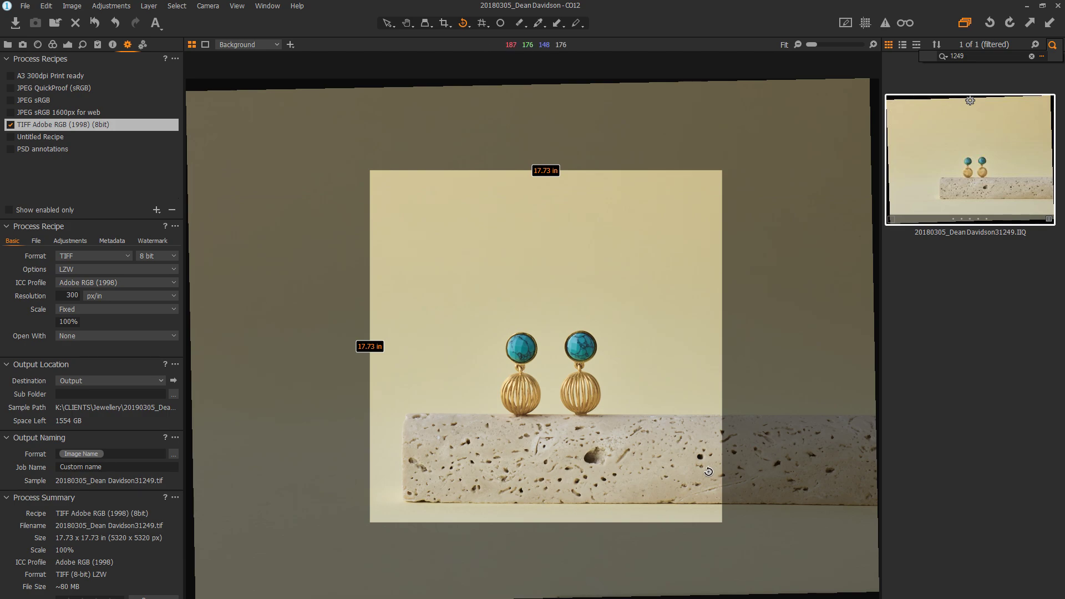
{"action": "scroll", "coordinate": [604, 462], "scroll_direction": "up", "scroll_amount": 1}
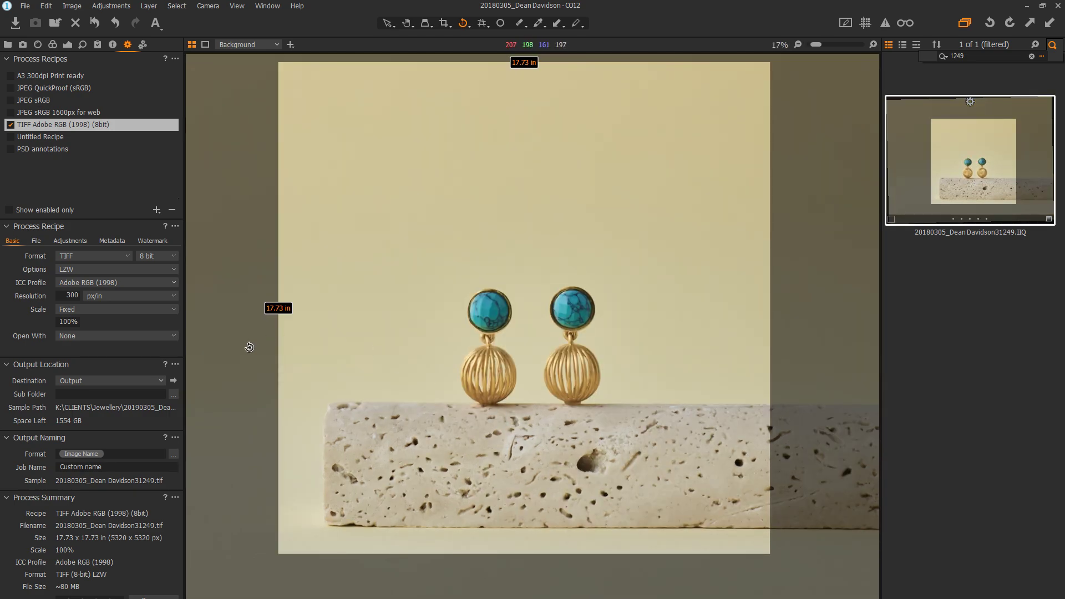
Step: Set the Lens horizontal keystone correction to 2.96
{"action": "left_click", "coordinate": [54, 44]}
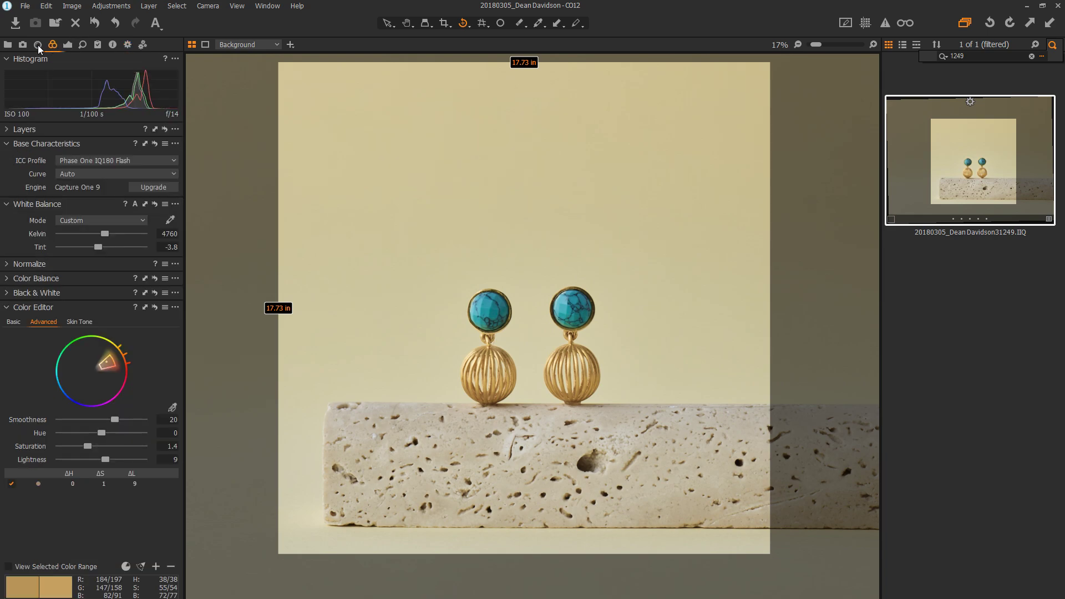
{"action": "left_click", "coordinate": [38, 45]}
{"action": "left_click", "coordinate": [104, 452]}
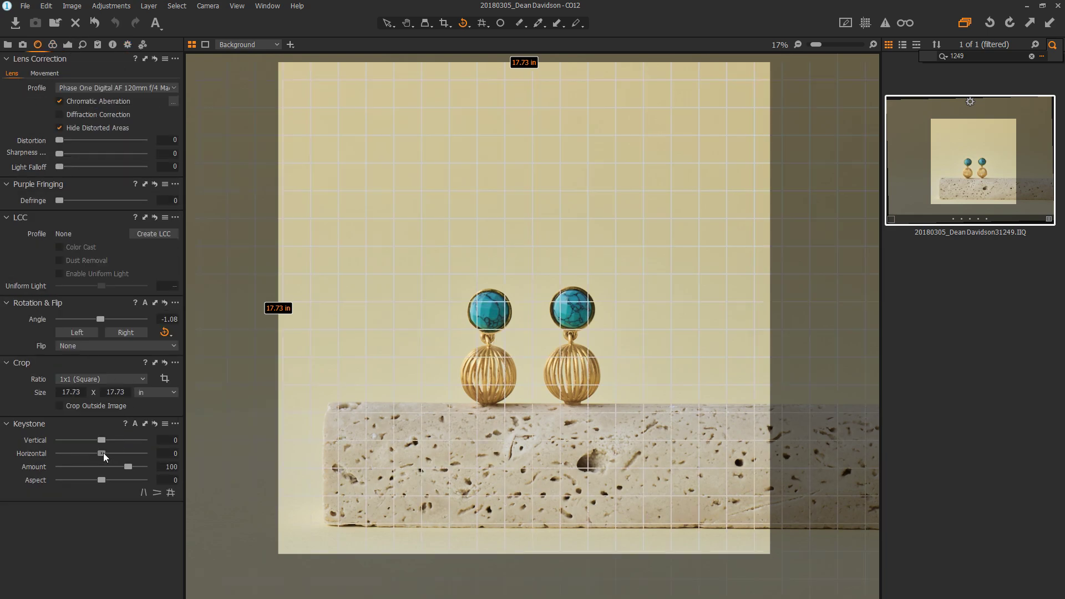
{"action": "left_click_drag", "start_coordinate": [103, 452], "coordinate": [105, 452]}
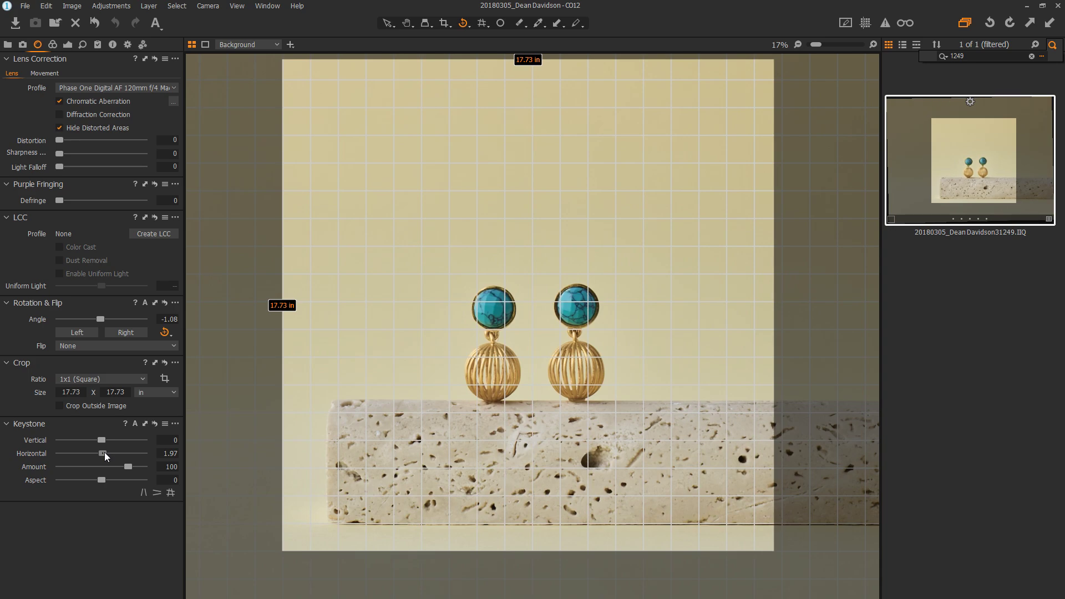
{"action": "left_click_drag", "start_coordinate": [104, 452], "coordinate": [105, 452]}
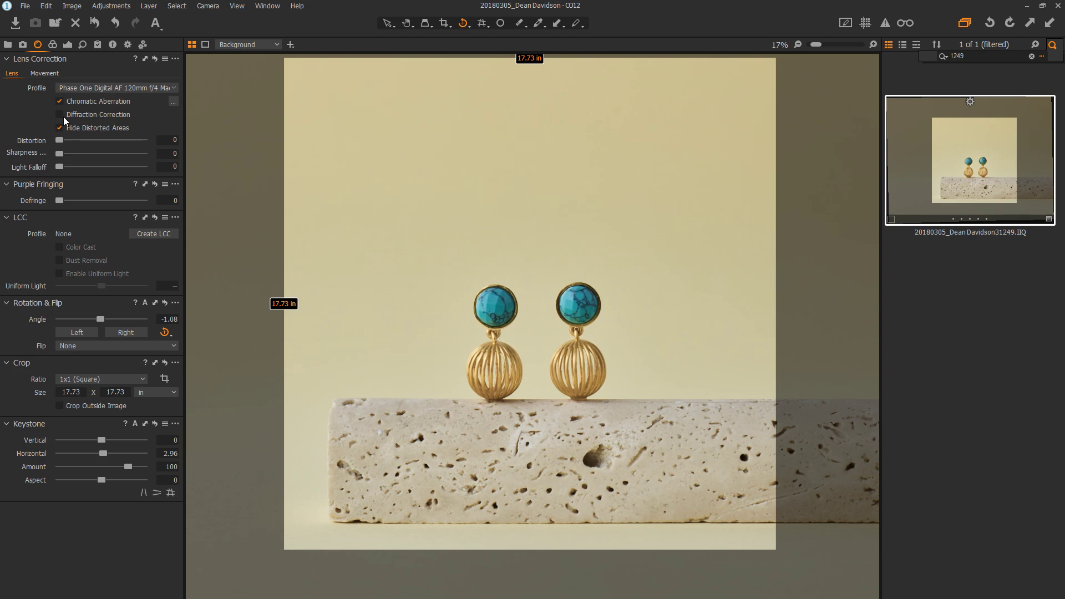
{"action": "left_click", "coordinate": [67, 45]}
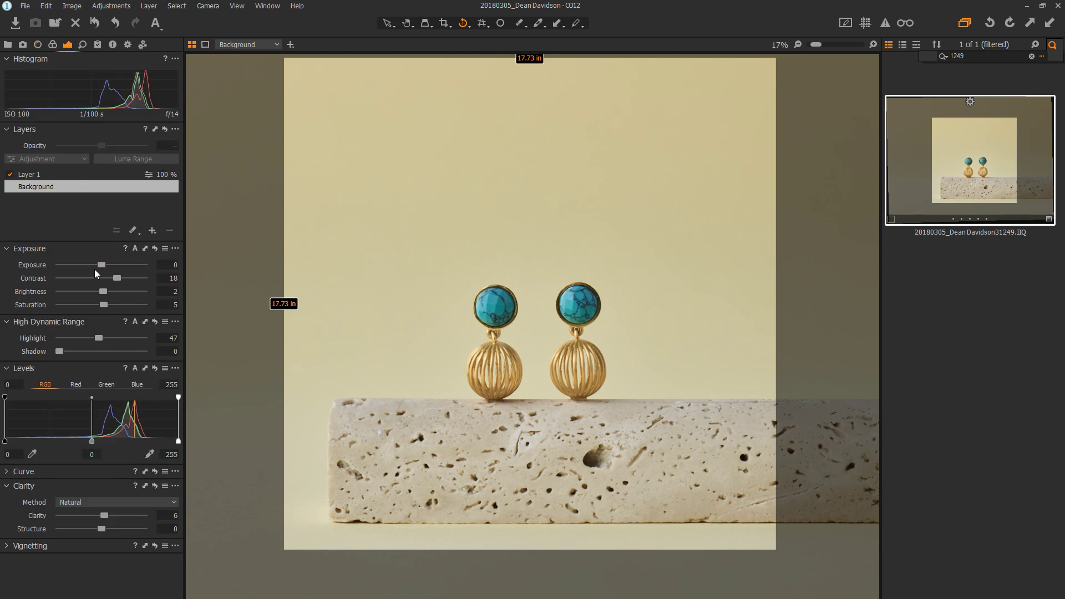
Step: Compare the earrings with Layer 1 on and off, leaving Layer 1 switched off
{"action": "left_click", "coordinate": [10, 175]}
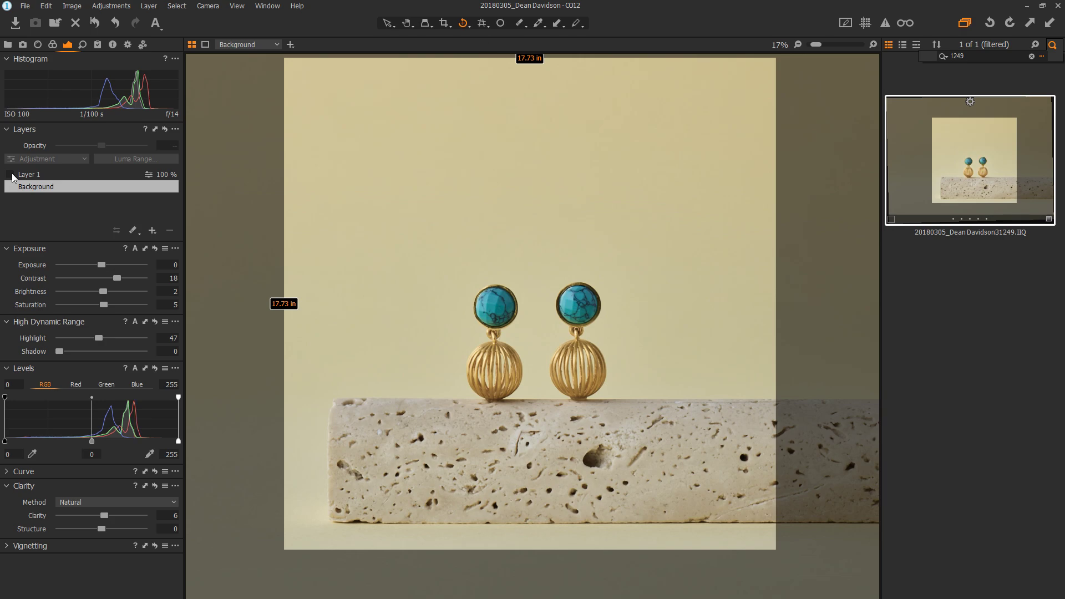
{"action": "left_click", "coordinate": [11, 175]}
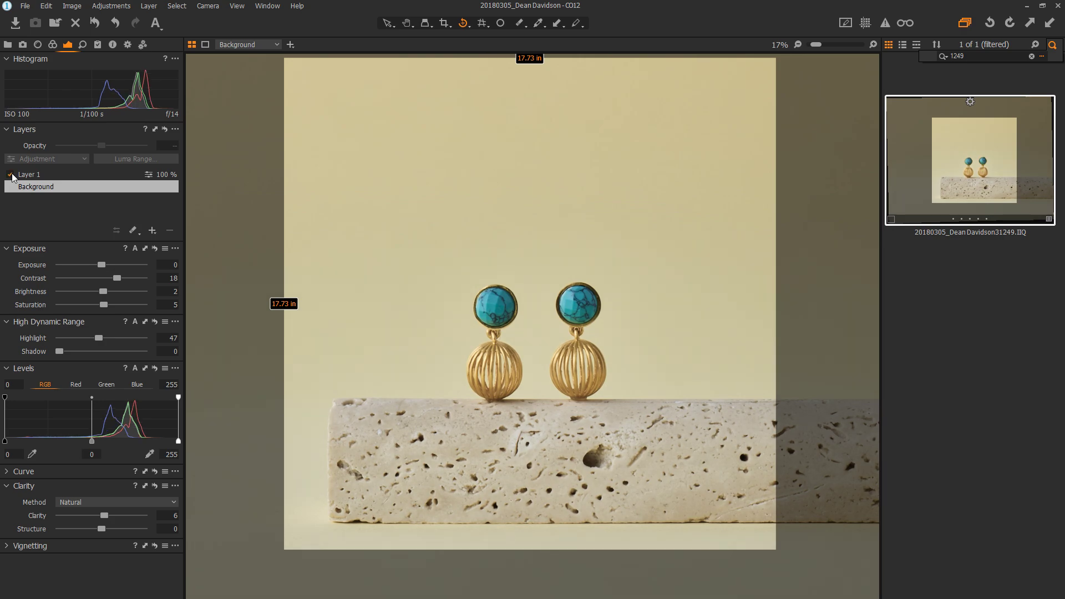
{"action": "left_click", "coordinate": [19, 175]}
{"action": "left_click", "coordinate": [10, 174]}
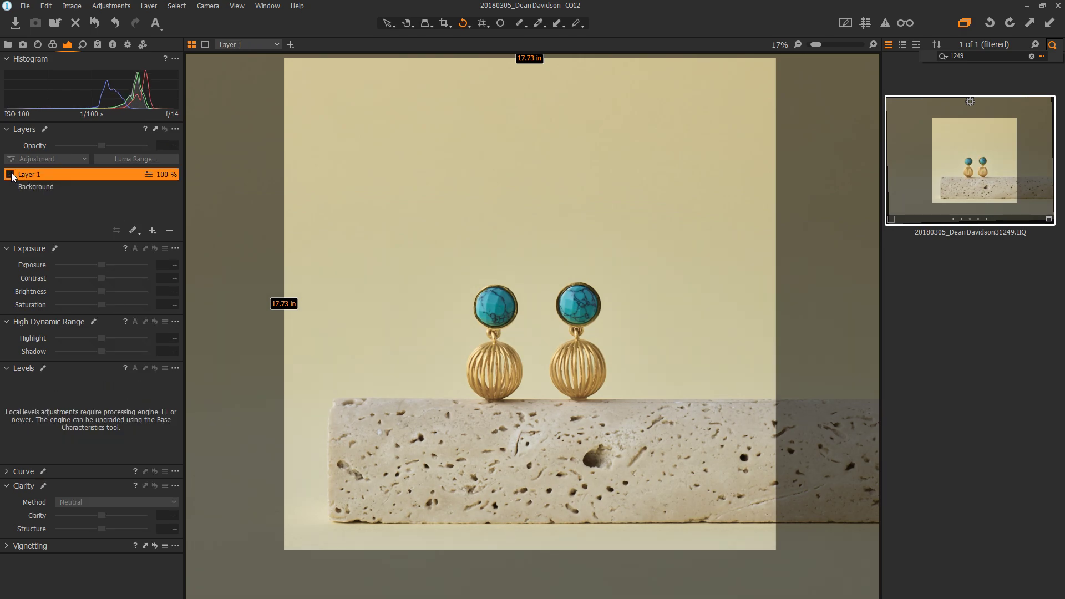
{"action": "left_click", "coordinate": [10, 175]}
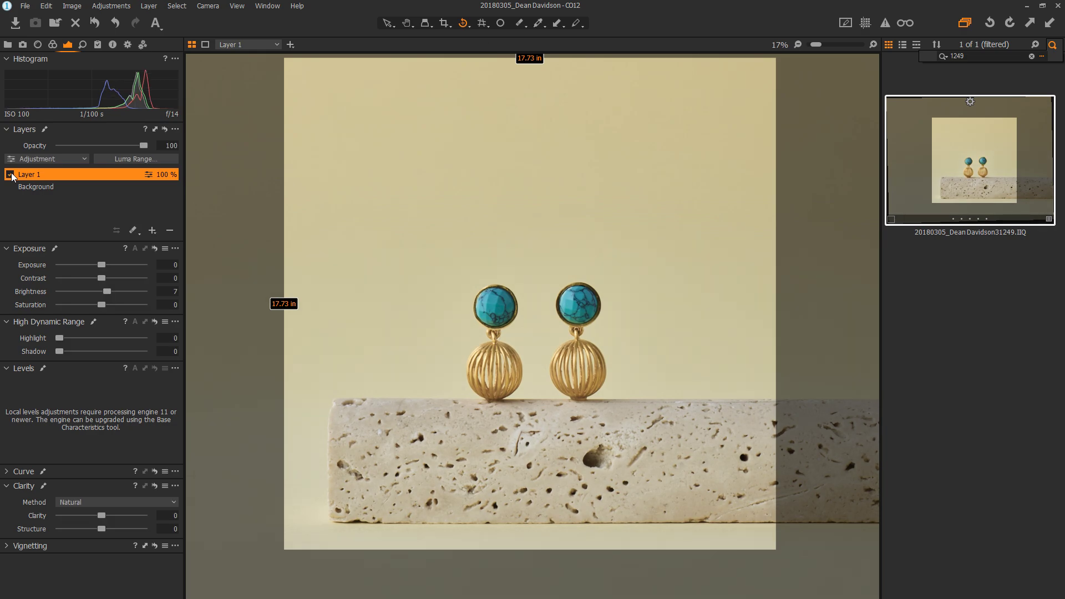
{"action": "left_click", "coordinate": [11, 174]}
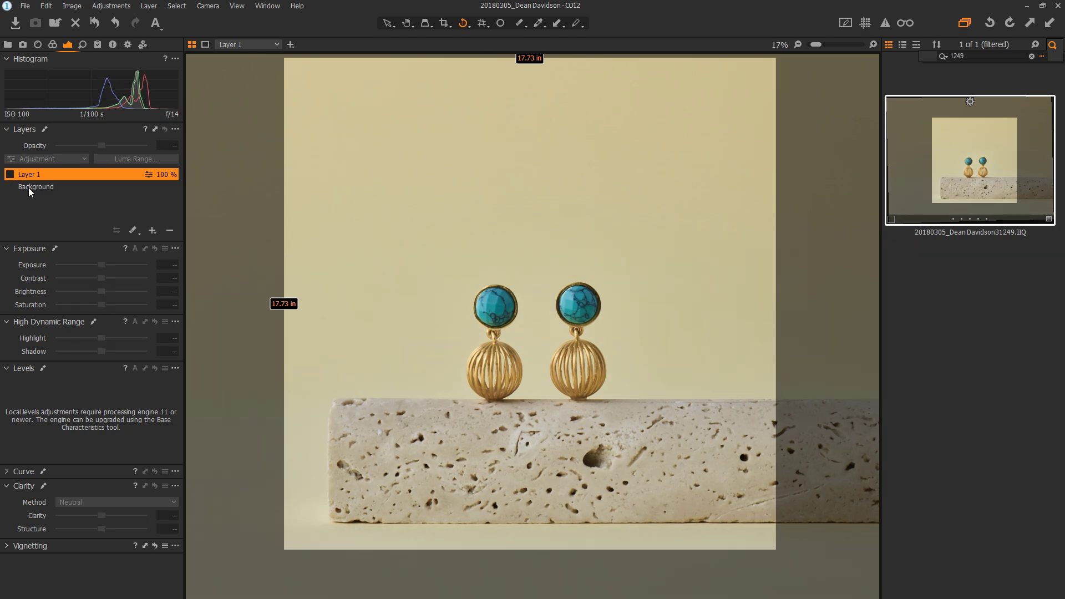
Step: Add Layer 2 with Draw Mask and raise the Background saturation to 11
{"action": "left_click", "coordinate": [135, 229]}
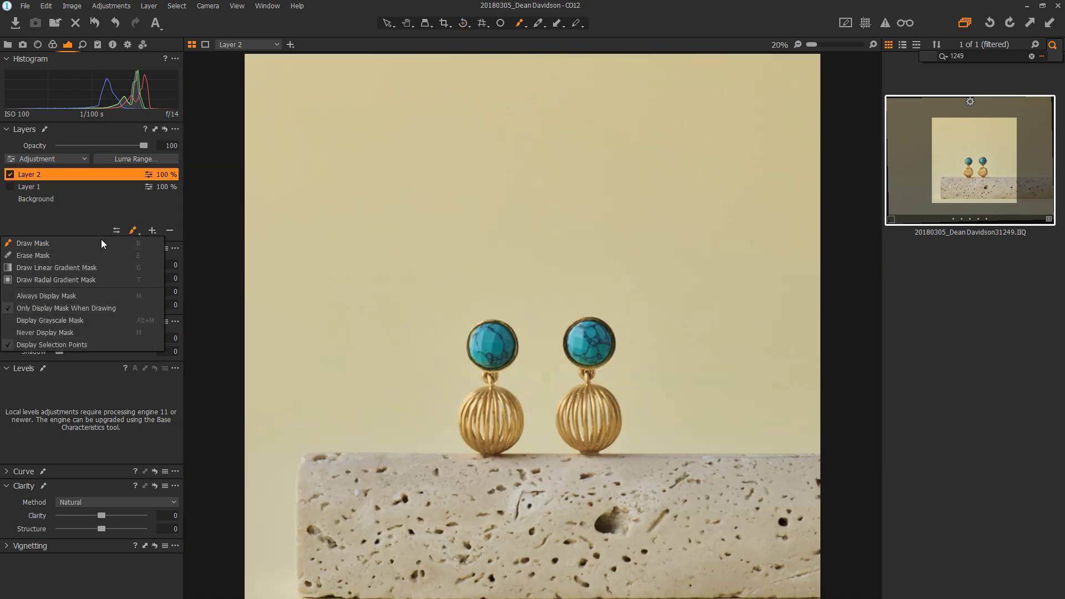
{"action": "left_click", "coordinate": [102, 243]}
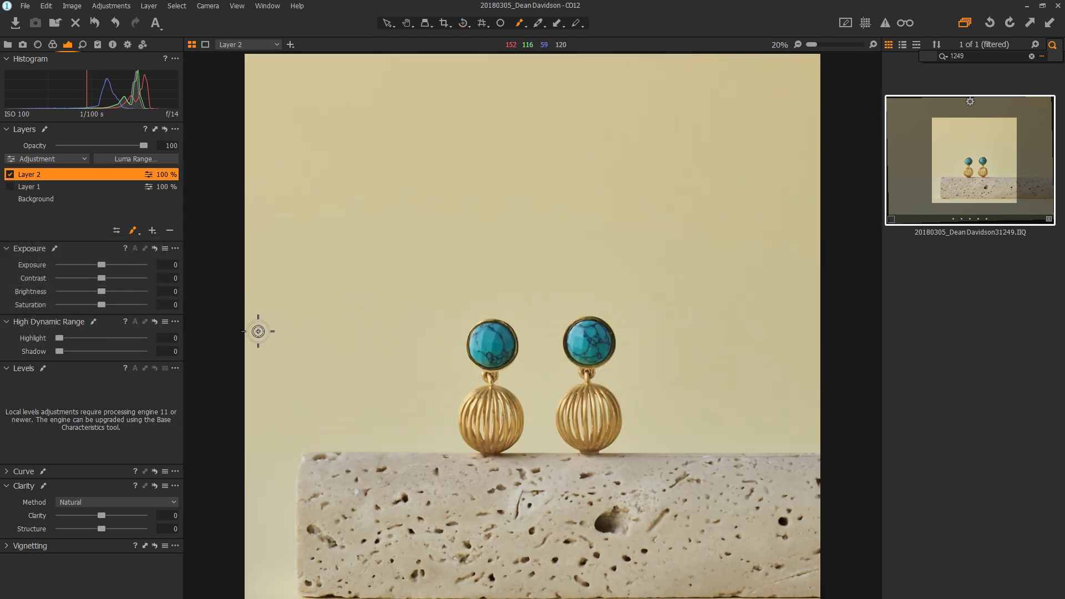
{"action": "left_click", "coordinate": [36, 199]}
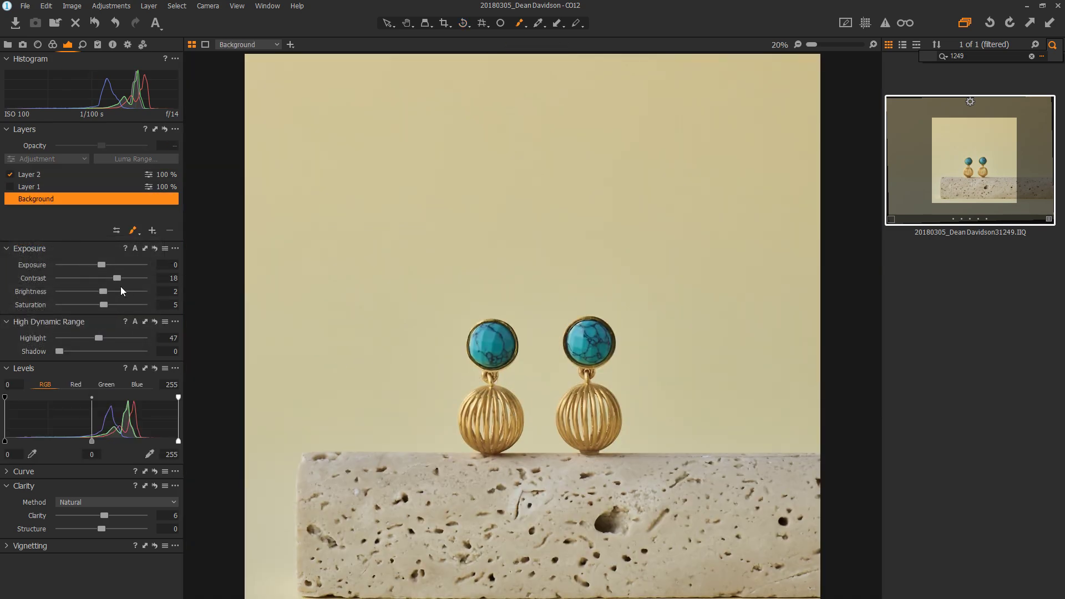
{"action": "left_click_drag", "start_coordinate": [104, 303], "coordinate": [106, 303]}
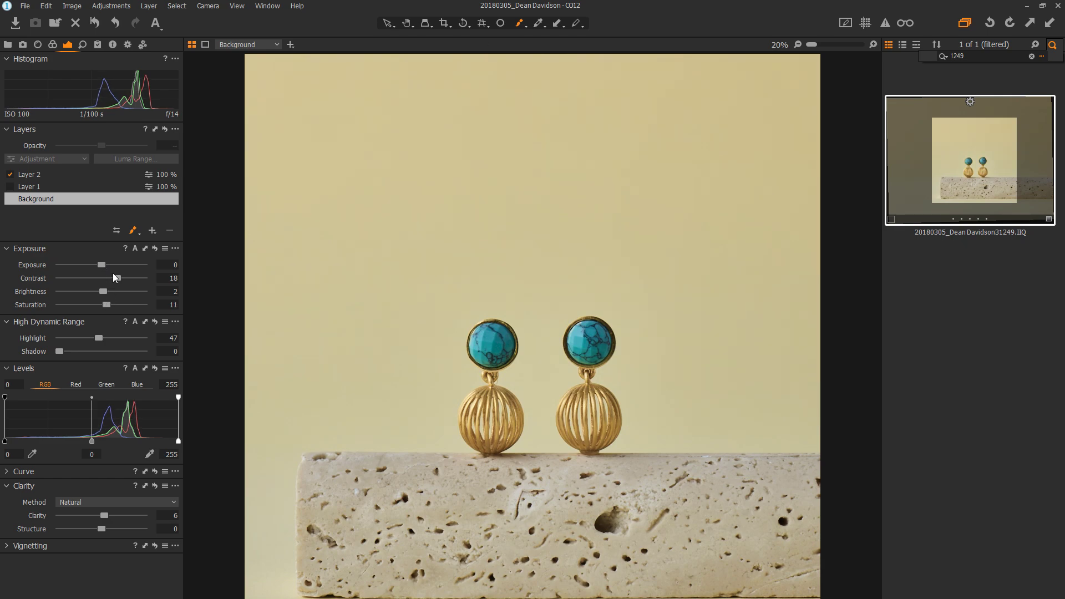
Step: Paint Layer 2's mask across the stone and give it Clarity 42 and Contrast 9
{"action": "left_click", "coordinate": [51, 176]}
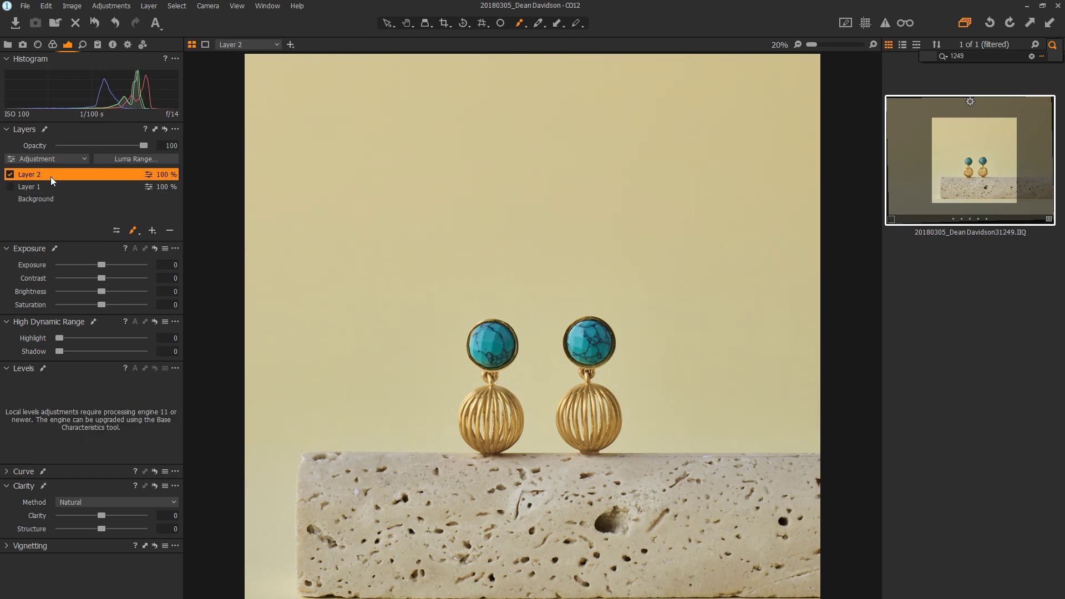
{"action": "right_click", "coordinate": [395, 507]}
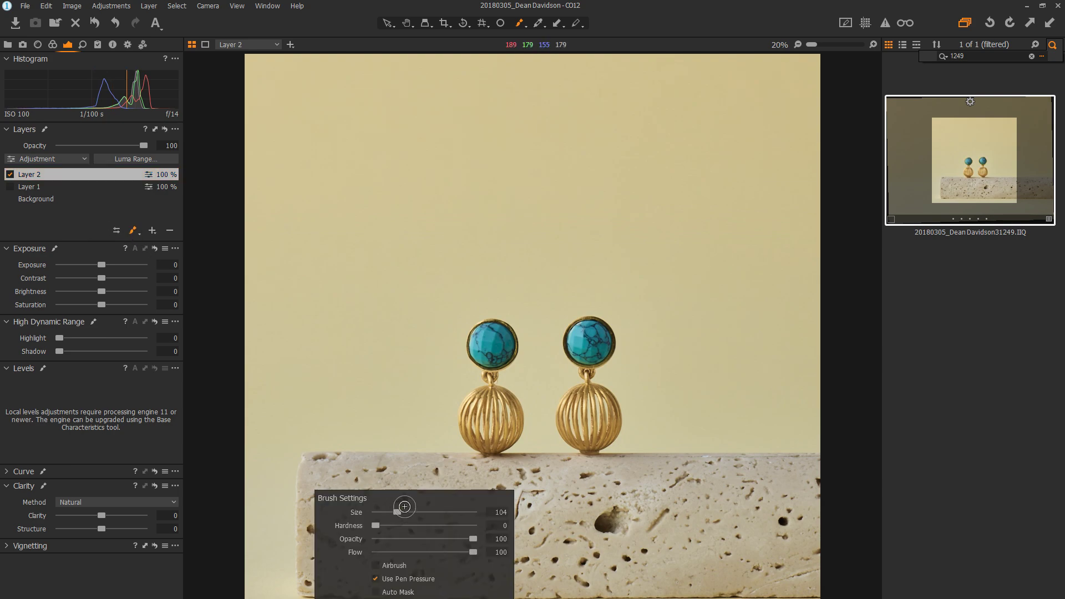
{"action": "mouse_move", "coordinate": [322, 488]}
{"action": "left_mouse_down"}
{"action": "mouse_move", "coordinate": [765, 501]}
{"action": "mouse_move", "coordinate": [499, 466]}
{"action": "mouse_move", "coordinate": [316, 542]}
{"action": "mouse_move", "coordinate": [611, 560]}
{"action": "mouse_move", "coordinate": [807, 549]}
{"action": "mouse_move", "coordinate": [820, 558]}
{"action": "mouse_move", "coordinate": [791, 504]}
{"action": "left_mouse_up"}
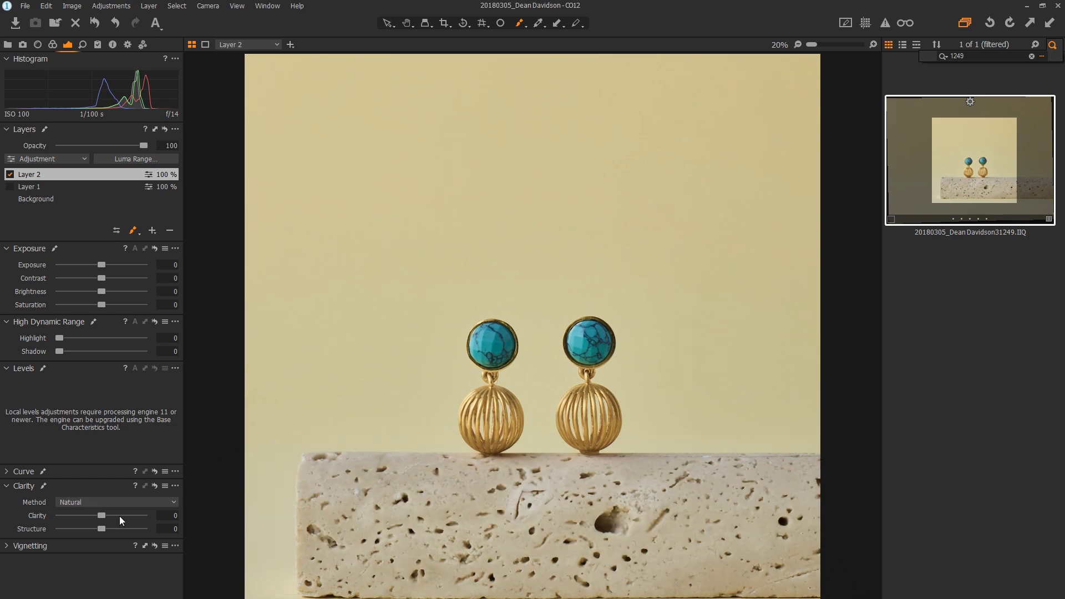
{"action": "left_click", "coordinate": [120, 516]}
{"action": "left_click_drag", "start_coordinate": [102, 278], "coordinate": [109, 277]}
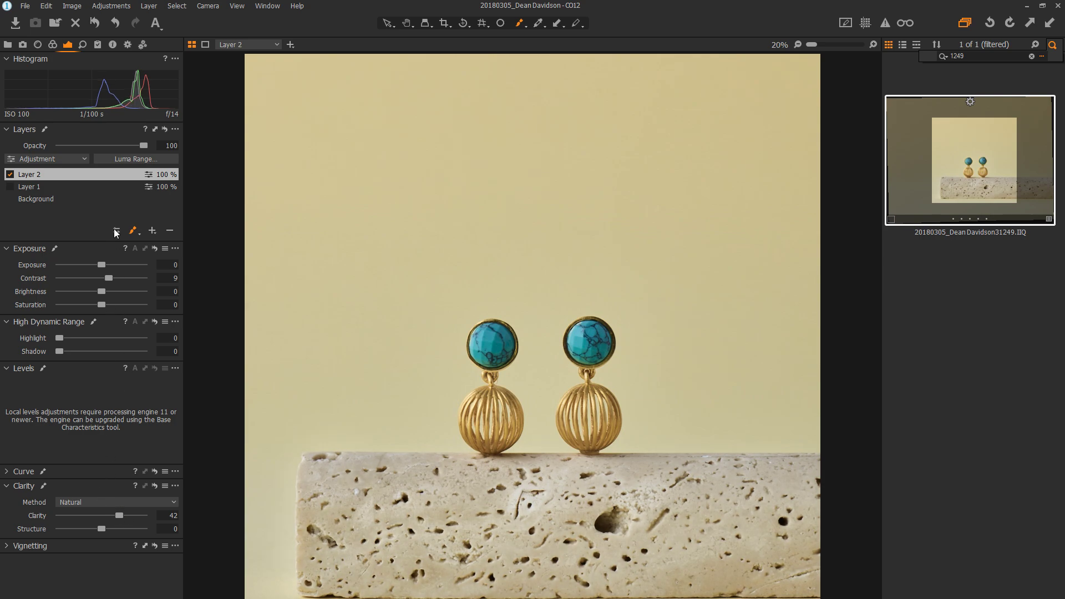
Step: Limit the stone mask's Luma Range to an upper value of 180 and apply it
{"action": "left_click", "coordinate": [151, 159]}
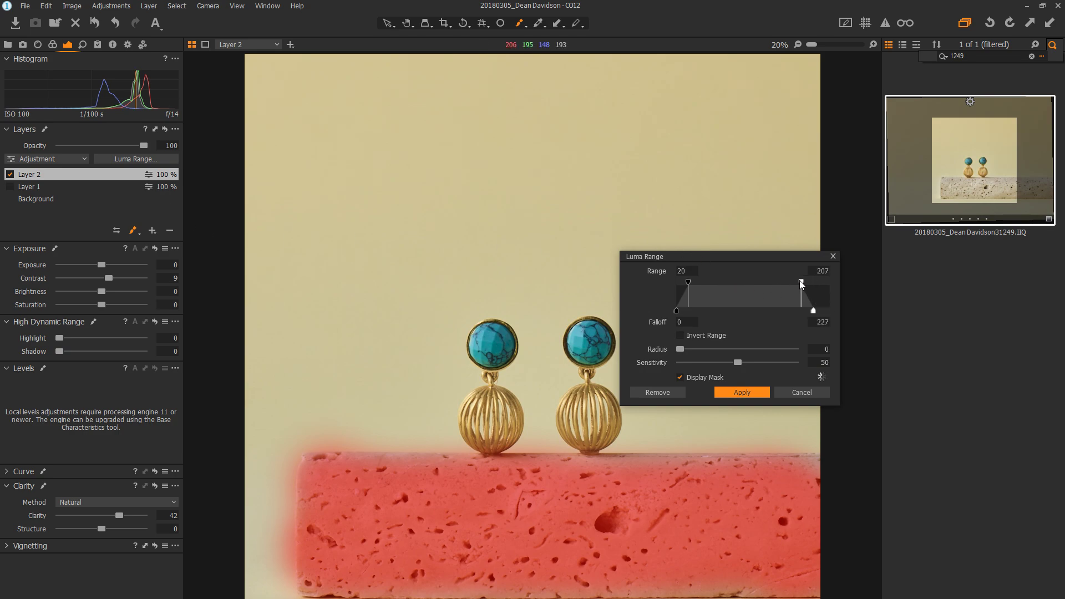
{"action": "left_click_drag", "start_coordinate": [808, 282], "coordinate": [784, 282]}
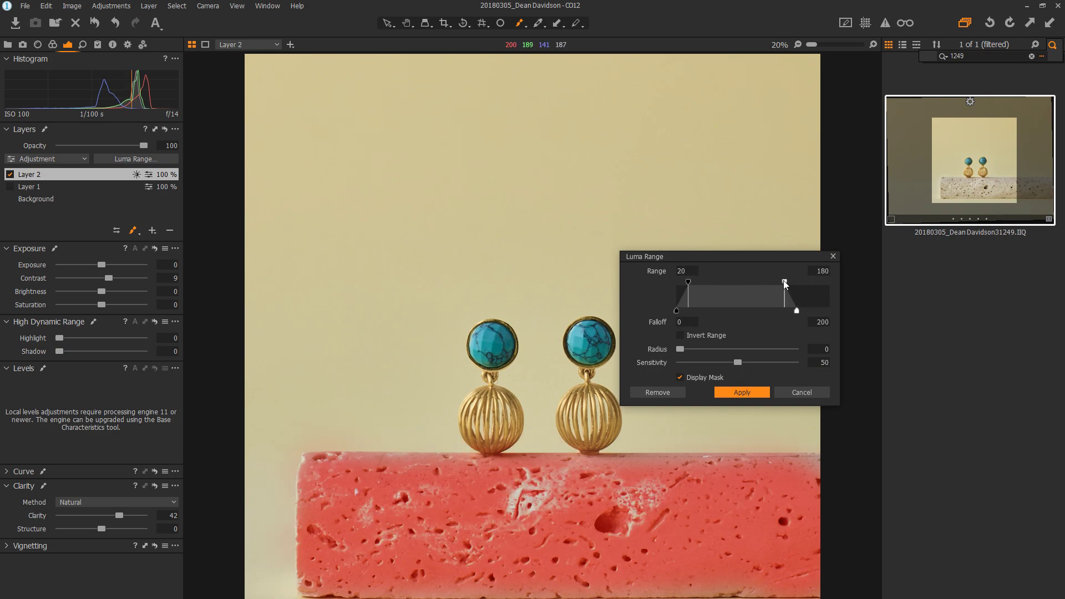
{"action": "left_click", "coordinate": [754, 392]}
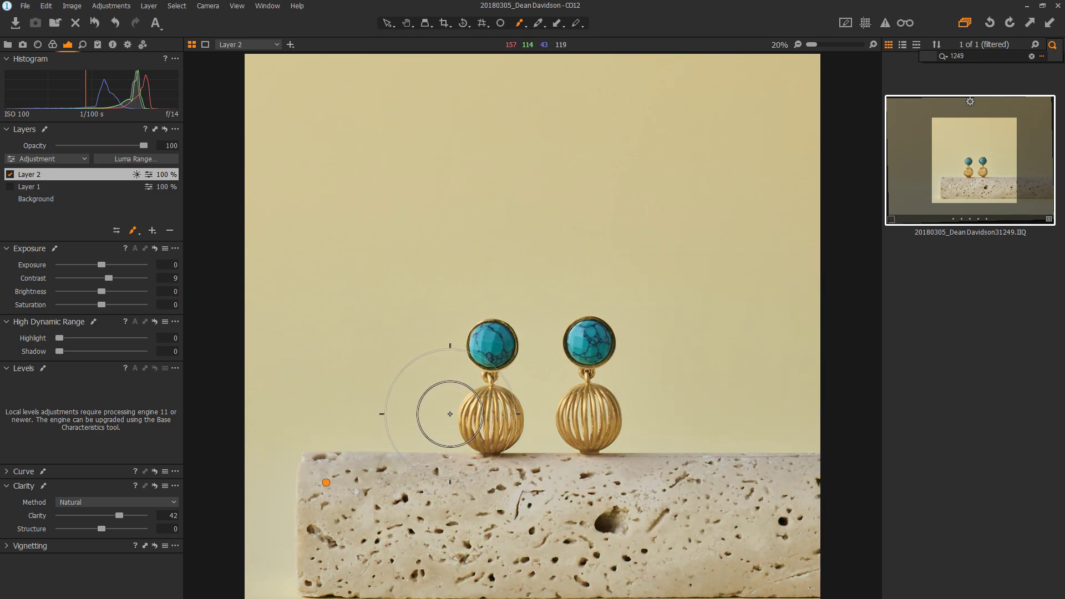
Step: Add Layer 3 and paint its mask over both earrings
{"action": "left_click", "coordinate": [152, 230]}
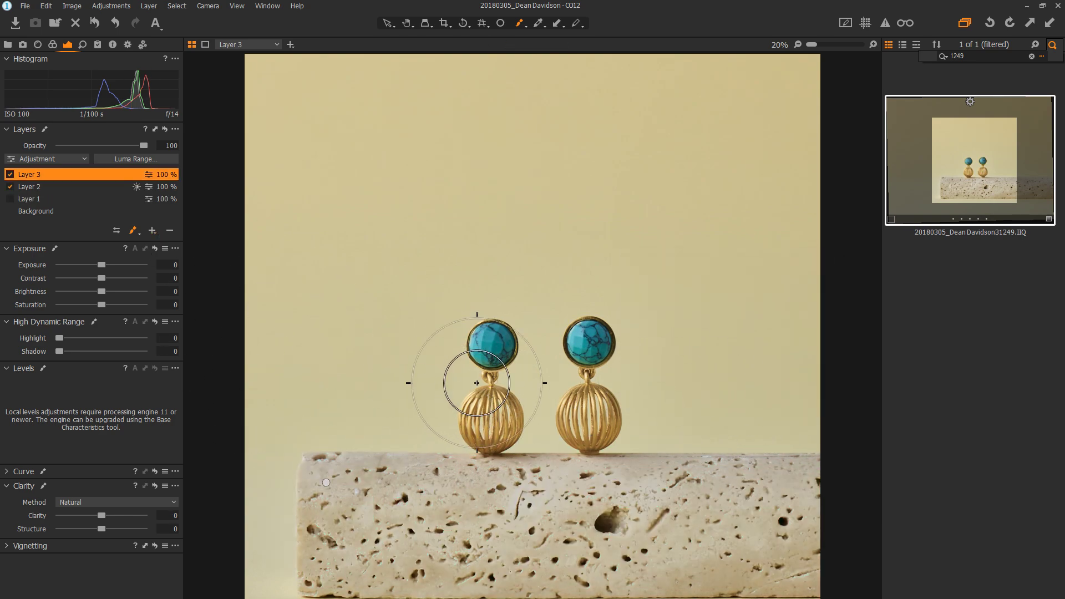
{"action": "right_click", "coordinate": [491, 410]}
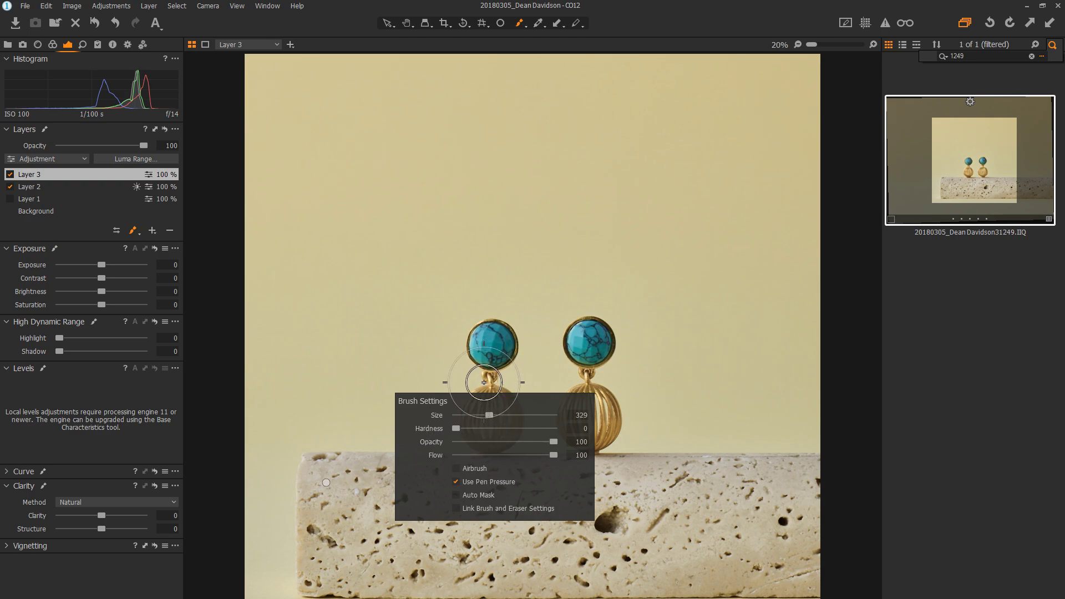
{"action": "mouse_move", "coordinate": [488, 421]}
{"action": "left_mouse_down"}
{"action": "mouse_move", "coordinate": [479, 359]}
{"action": "mouse_move", "coordinate": [492, 341]}
{"action": "left_mouse_up"}
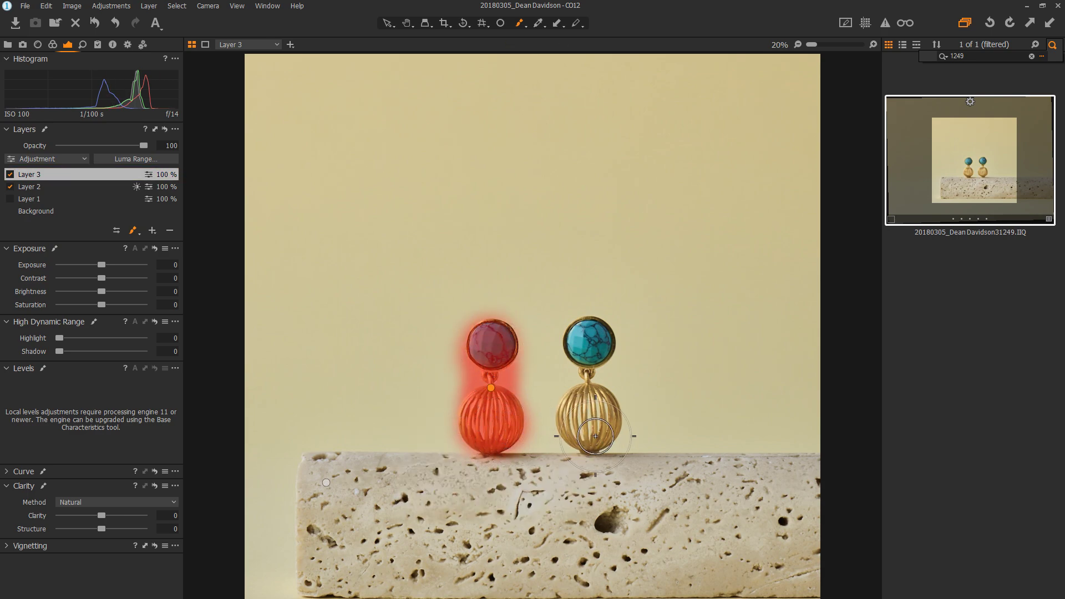
{"action": "left_click_drag", "start_coordinate": [596, 436], "coordinate": [582, 333]}
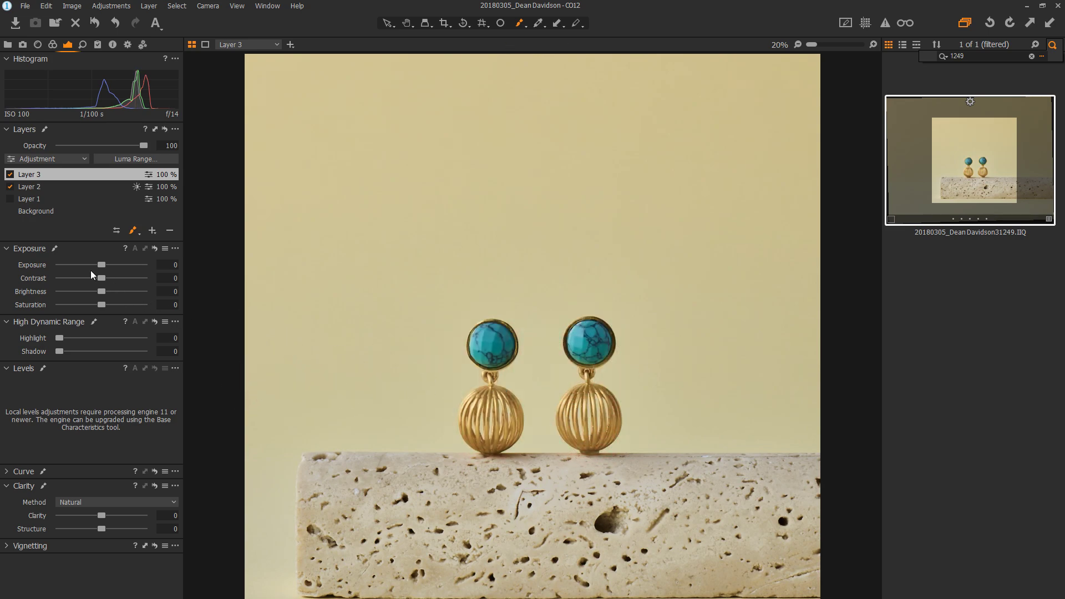
Step: Limit Layer 3's mask to luma upper 165 and raise Brightness and Contrast to 16
{"action": "left_click", "coordinate": [151, 161]}
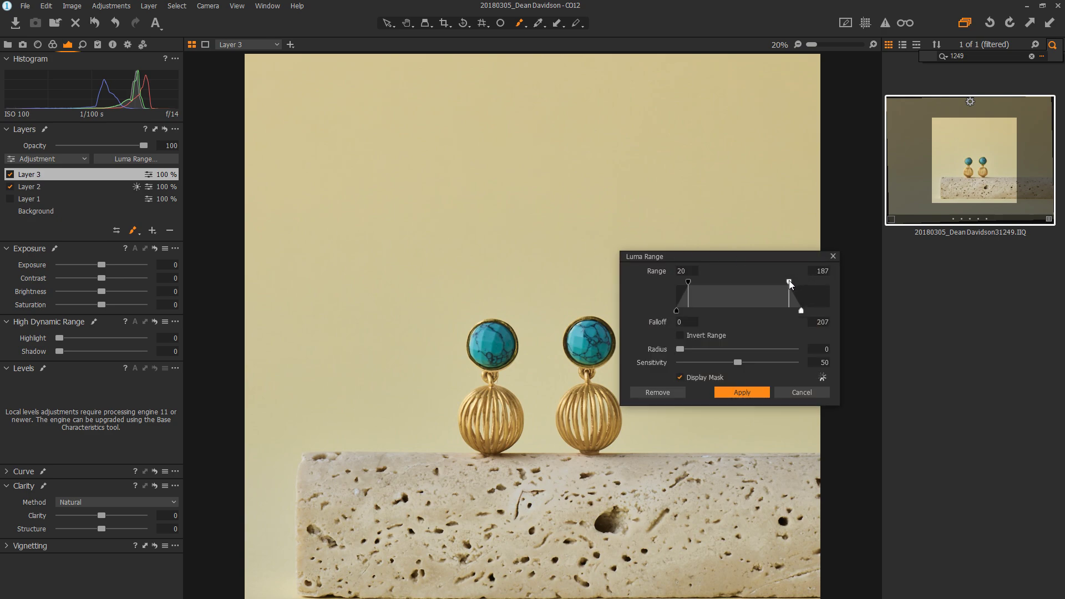
{"action": "left_click_drag", "start_coordinate": [797, 283], "coordinate": [777, 285]}
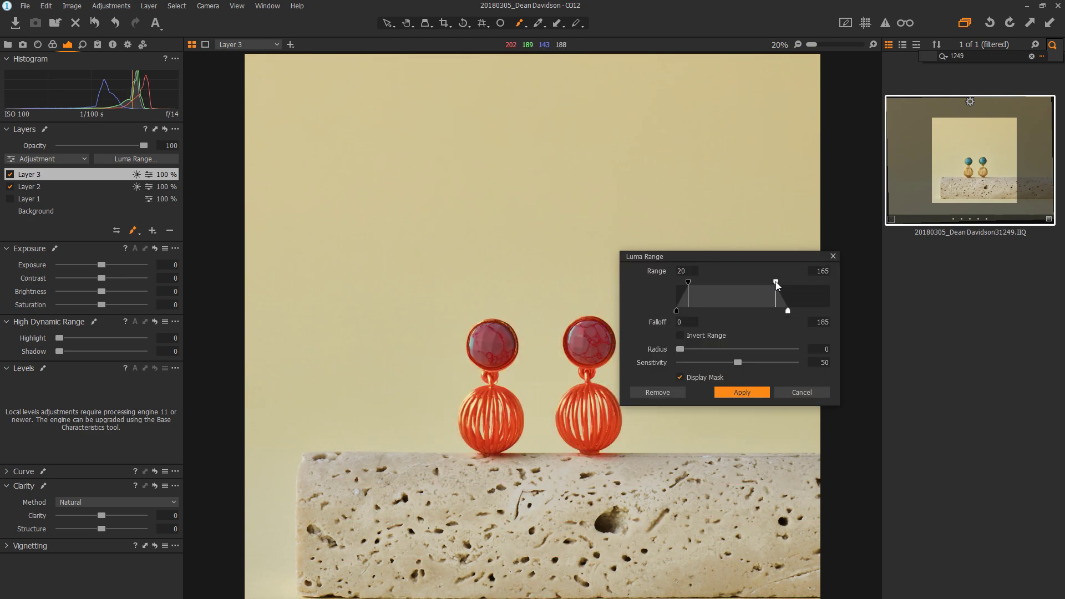
{"action": "left_click", "coordinate": [742, 394]}
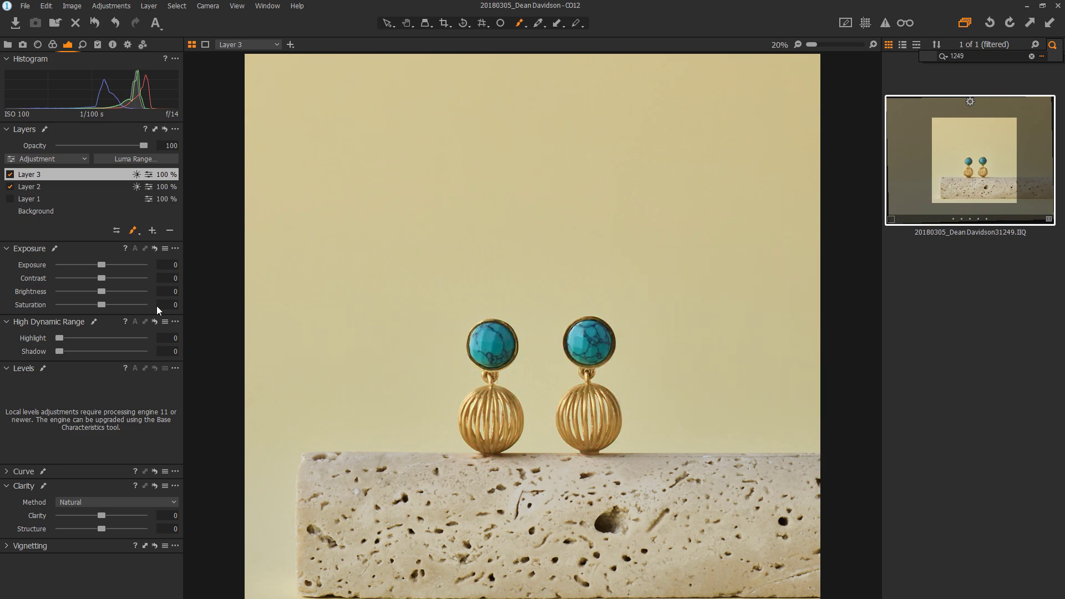
{"action": "left_click_drag", "start_coordinate": [107, 290], "coordinate": [119, 289]}
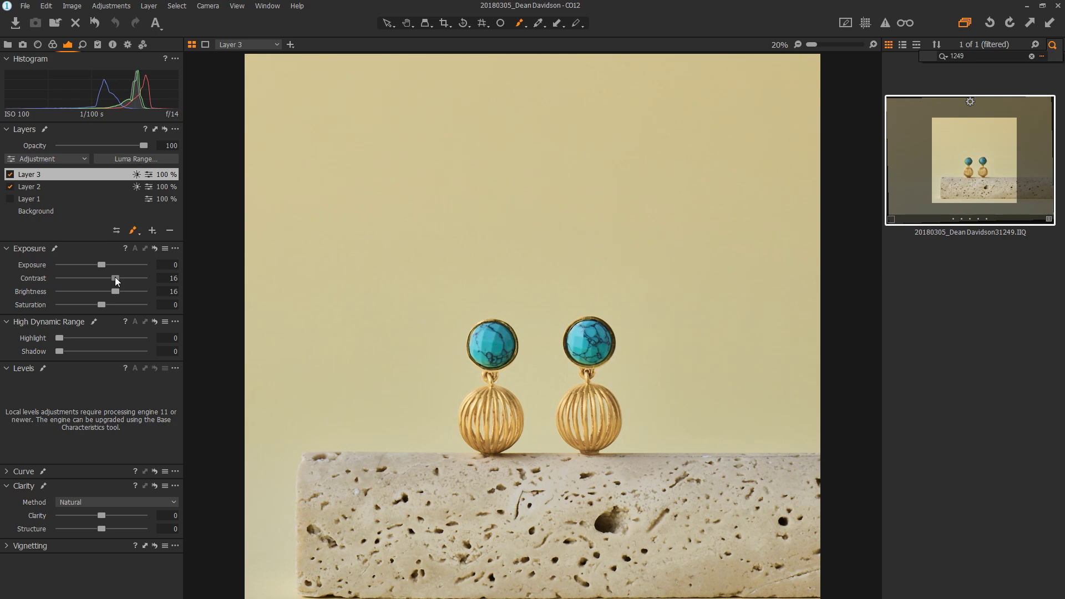
Step: Give Layer 3 Clarity 28 and erase its mask from the right stud with a hardness-0, 50% eraser
{"action": "left_click_drag", "start_coordinate": [101, 515], "coordinate": [113, 515]}
{"action": "left_click", "coordinate": [9, 175]}
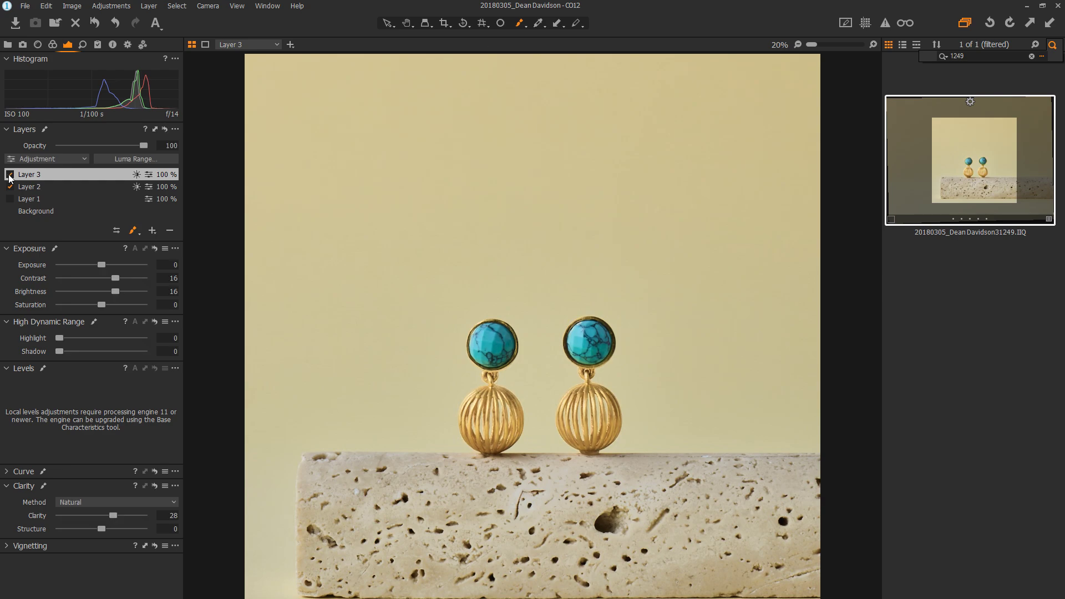
{"action": "left_click", "coordinate": [133, 230]}
{"action": "left_click", "coordinate": [101, 254]}
{"action": "right_click", "coordinate": [602, 365]}
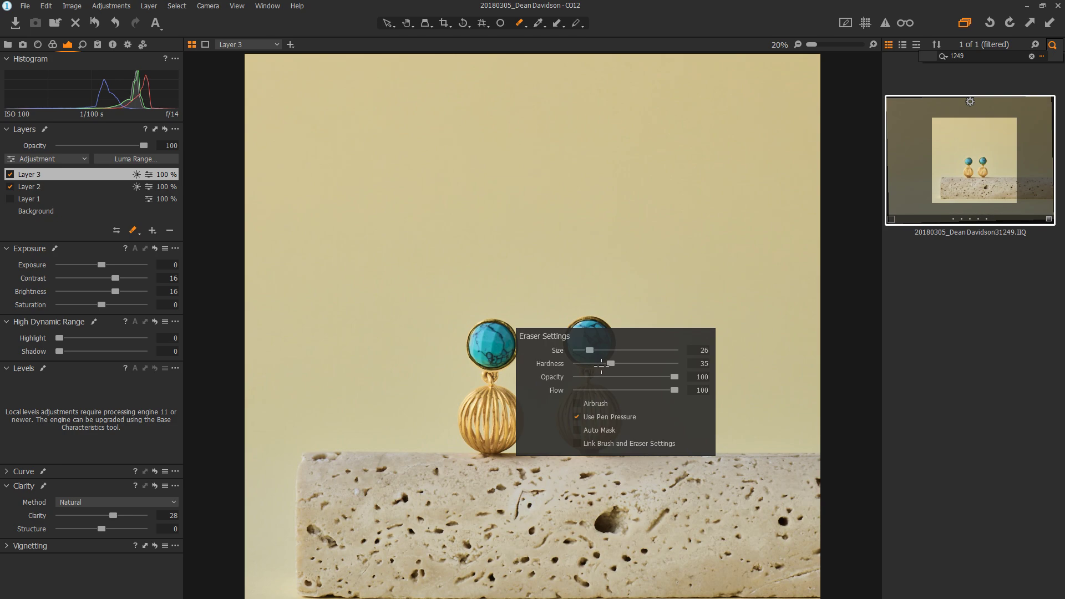
{"action": "left_click_drag", "start_coordinate": [675, 377], "coordinate": [577, 363]}
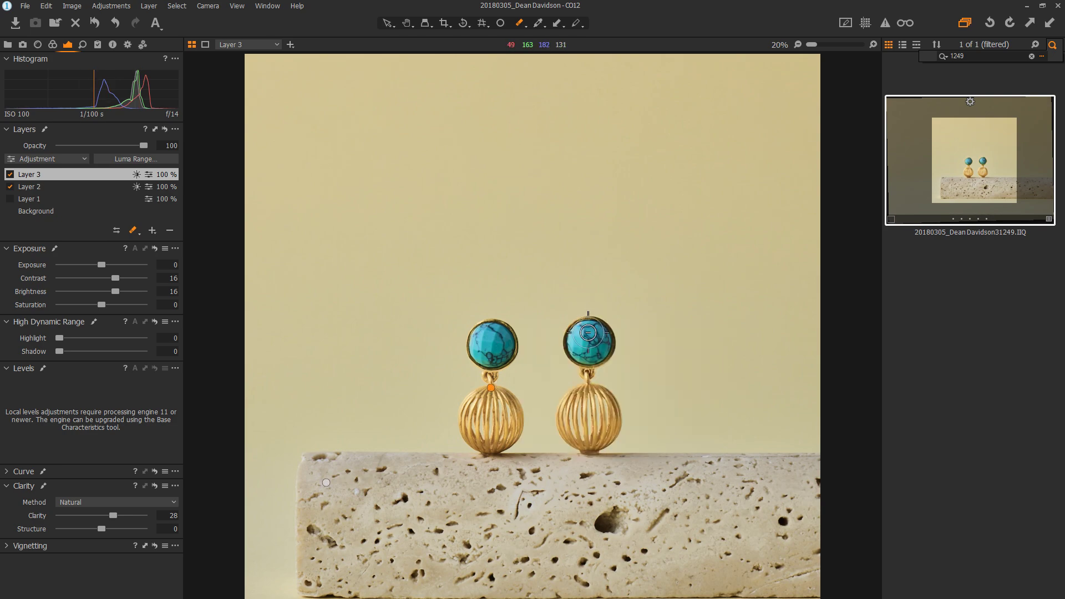
{"action": "left_click", "coordinate": [595, 350]}
{"action": "mouse_move", "coordinate": [596, 350]}
{"action": "left_mouse_down"}
{"action": "mouse_move", "coordinate": [585, 357]}
{"action": "mouse_move", "coordinate": [489, 341]}
{"action": "mouse_move", "coordinate": [483, 356]}
{"action": "mouse_move", "coordinate": [494, 357]}
{"action": "mouse_move", "coordinate": [491, 346]}
{"action": "left_mouse_up"}
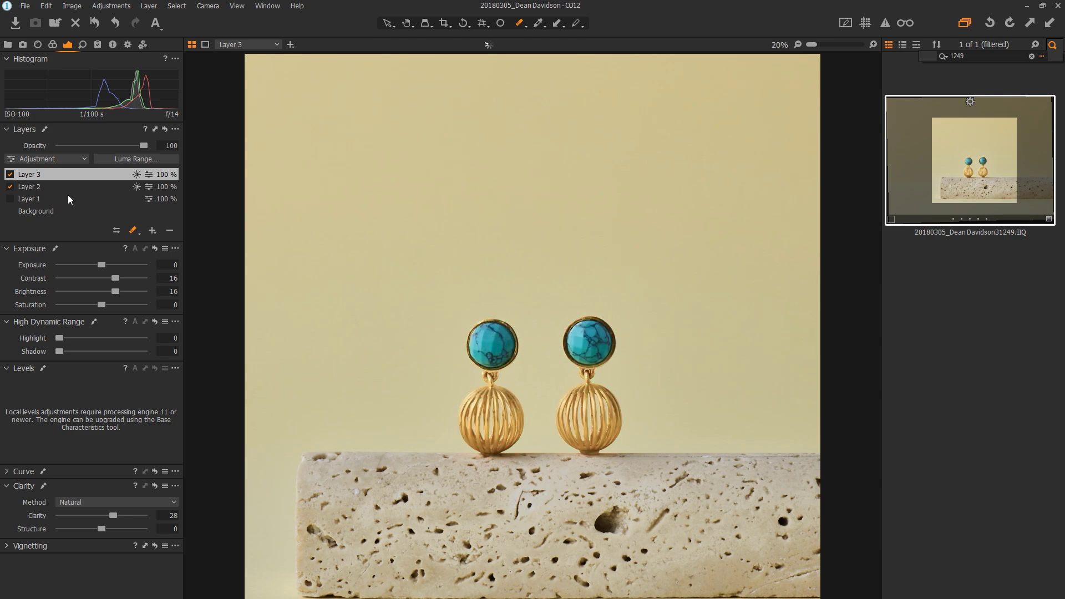
Step: Tone Layer 3 down to Contrast 12 and Brightness 9, leaving the layer switched off
{"action": "left_click", "coordinate": [10, 175]}
{"action": "left_click", "coordinate": [10, 175]}
{"action": "left_click", "coordinate": [10, 174]}
{"action": "double_click", "coordinate": [27, 174]}
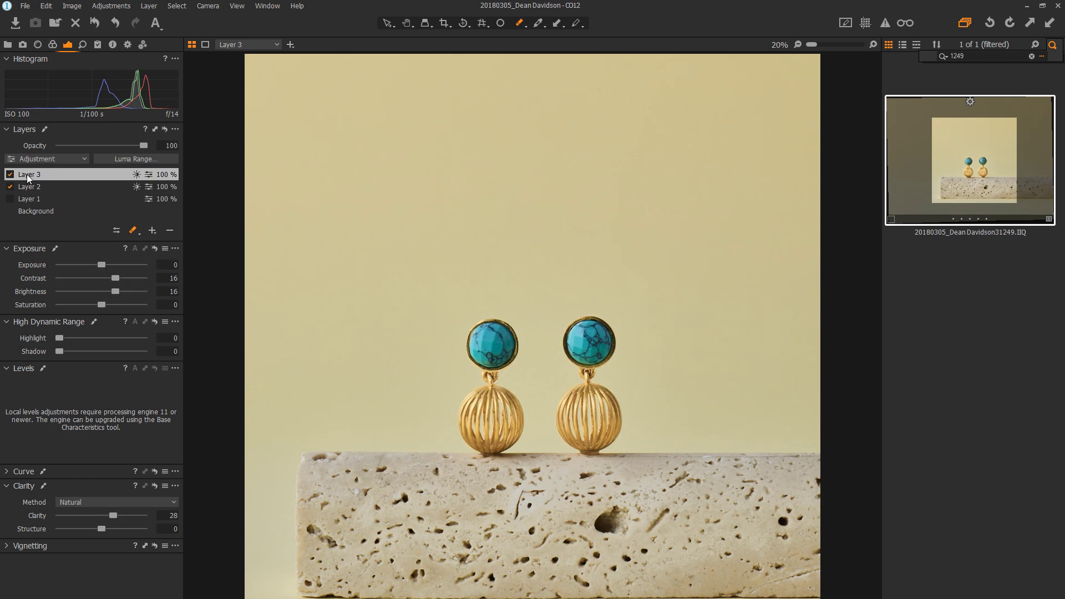
{"action": "left_click", "coordinate": [113, 290]}
{"action": "left_click", "coordinate": [112, 278]}
{"action": "left_click", "coordinate": [10, 175]}
Step: Turn Layer 3 back on and lower it to Contrast 9 and Brightness 6
{"action": "left_click", "coordinate": [10, 175]}
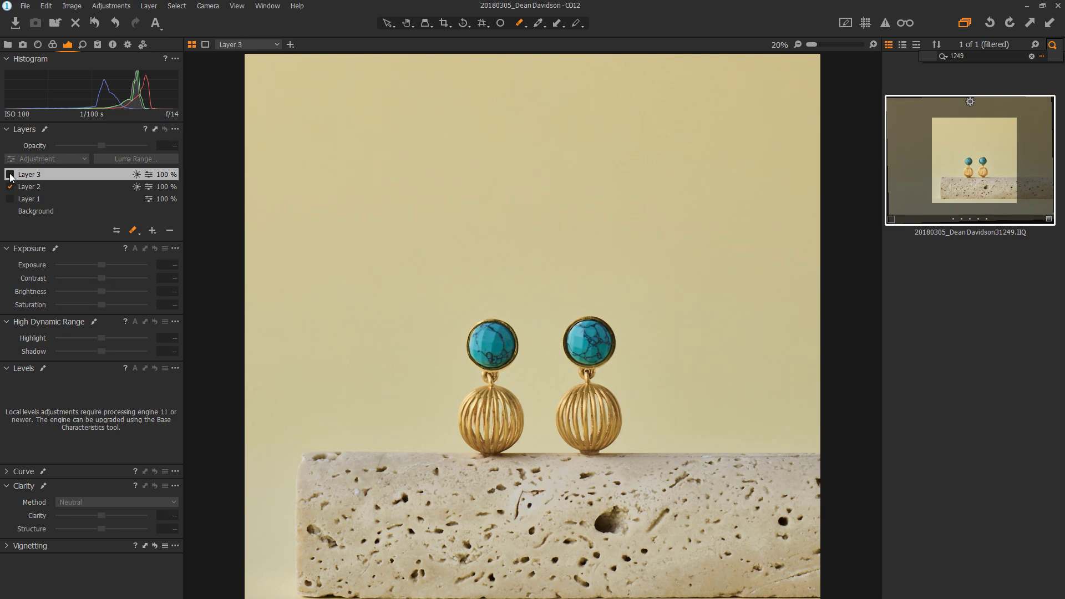
{"action": "left_click", "coordinate": [10, 174]}
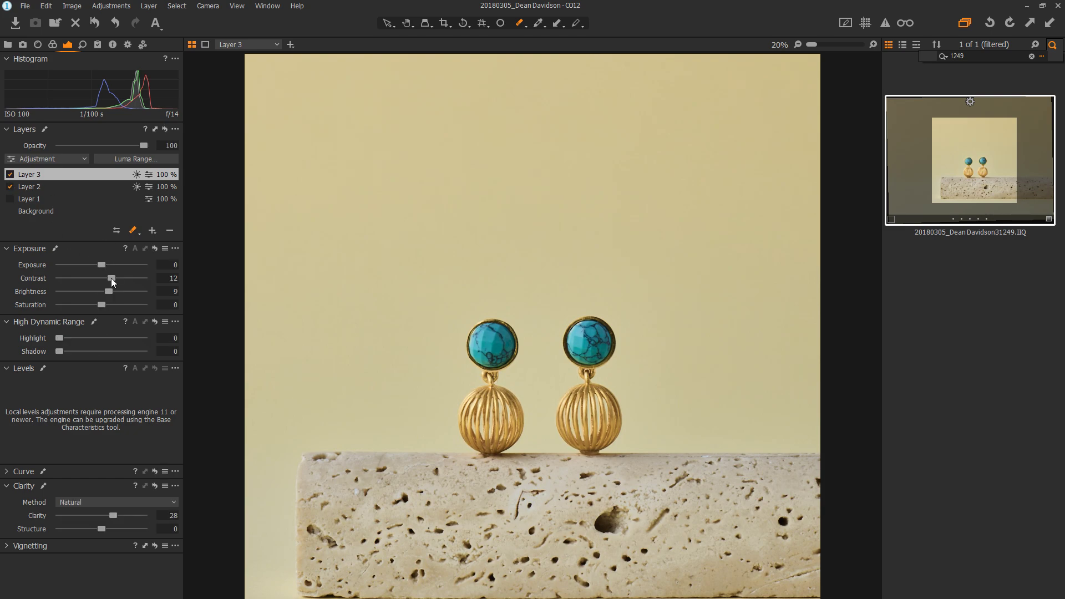
{"action": "left_click_drag", "start_coordinate": [112, 279], "coordinate": [107, 292]}
{"action": "left_click", "coordinate": [10, 174]}
Step: Raise Layer 2's saturation to 13, undoing a trial brightness increase
{"action": "left_click", "coordinate": [23, 188]}
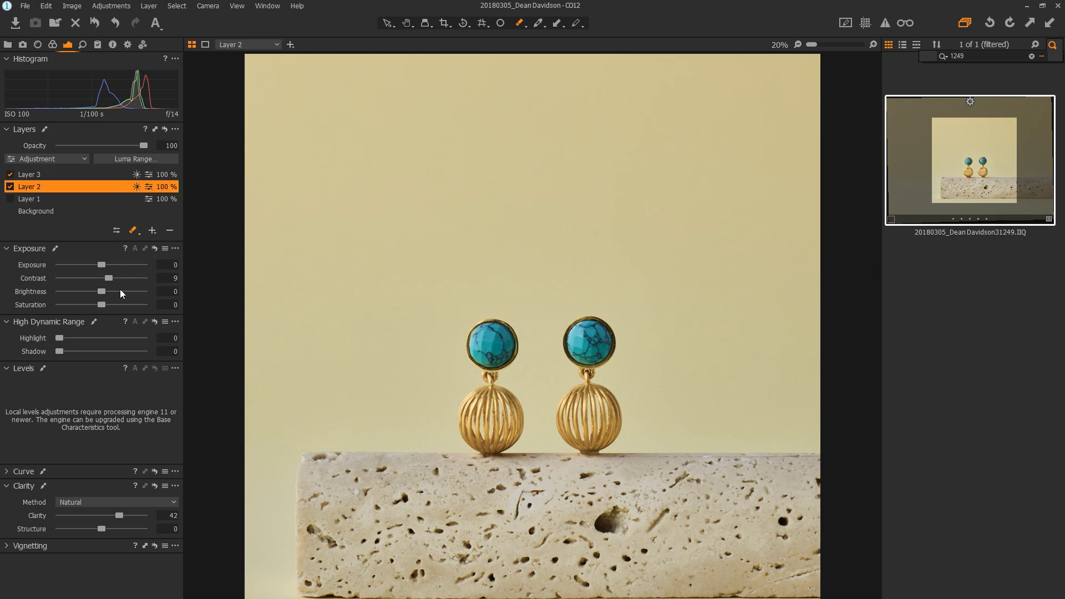
{"action": "left_click_drag", "start_coordinate": [102, 291], "coordinate": [107, 290]}
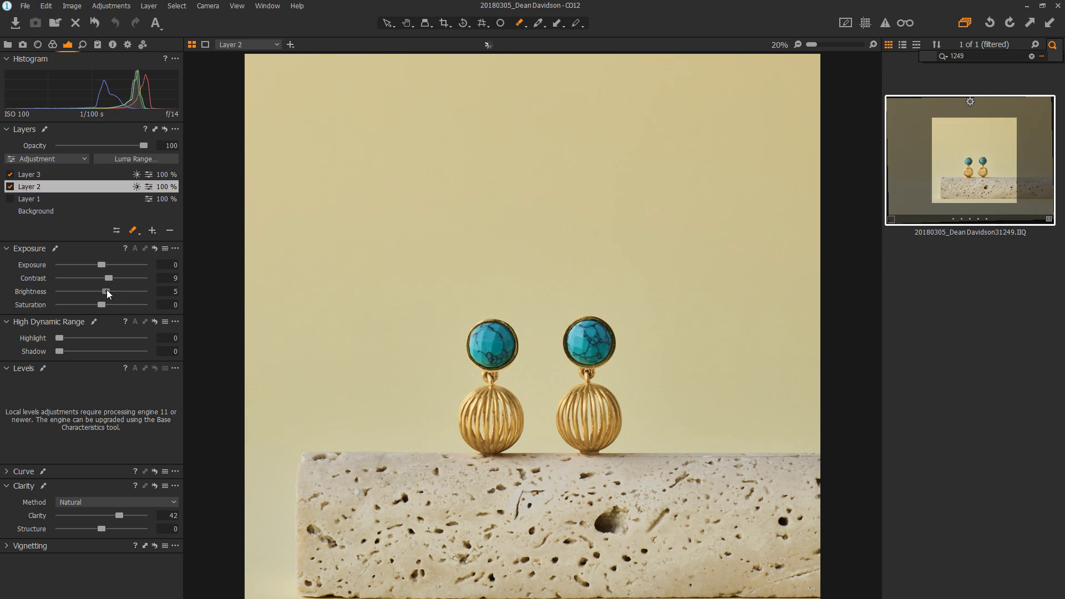
{"action": "key", "text": "ctrl+z"}
{"action": "left_click_drag", "start_coordinate": [102, 304], "coordinate": [110, 307]}
Step: Switch Layer 2's Color Editor to Skin Tone and sample the stone's colour
{"action": "left_click", "coordinate": [39, 45]}
{"action": "left_click", "coordinate": [53, 44]}
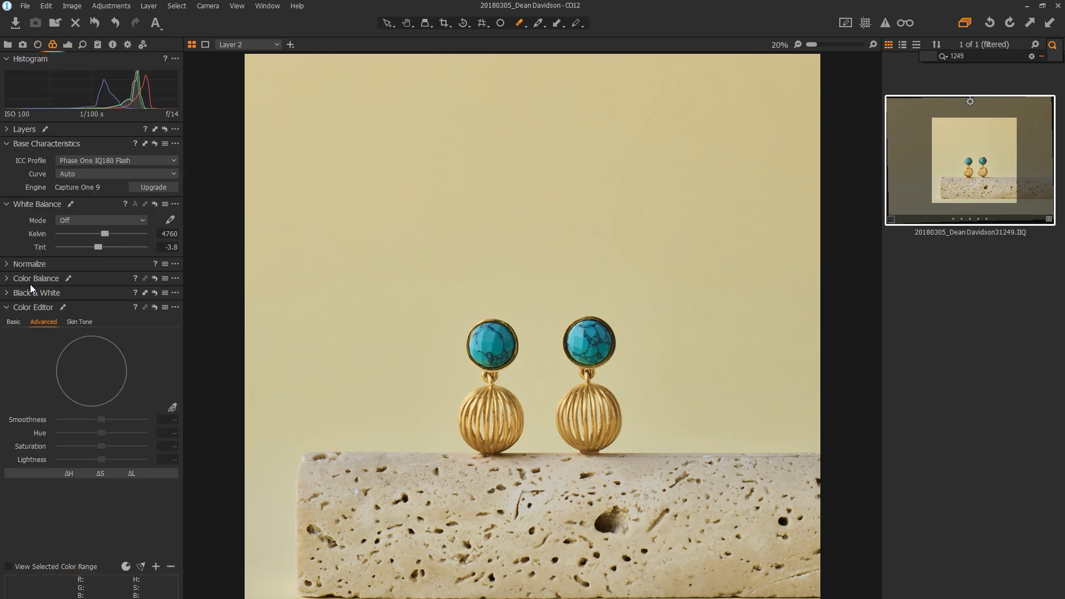
{"action": "left_click", "coordinate": [83, 321]}
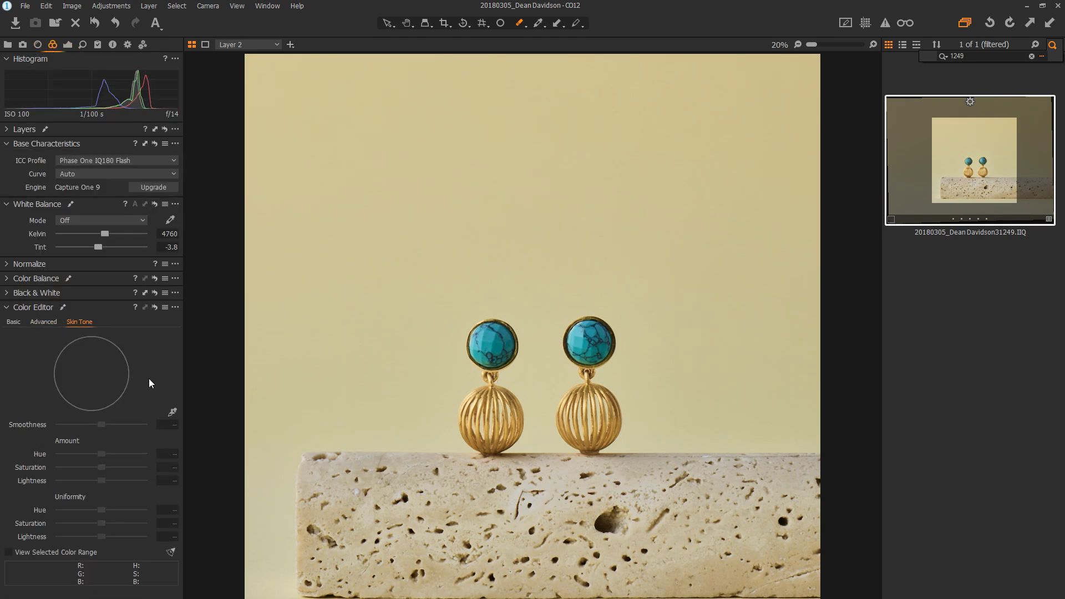
{"action": "left_click", "coordinate": [172, 411]}
{"action": "left_click", "coordinate": [386, 486]}
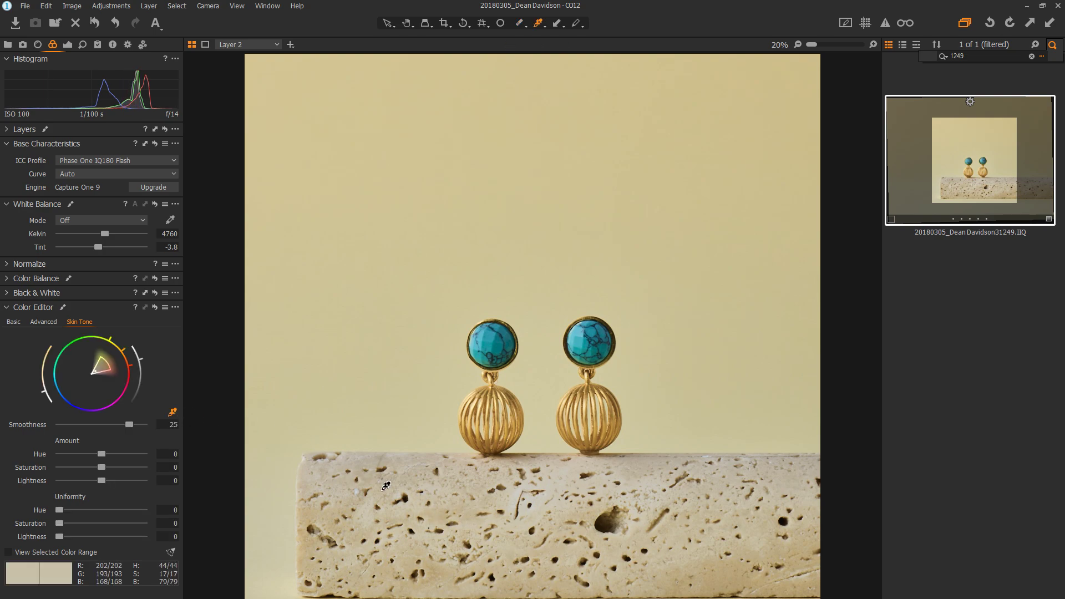
Step: Set the skin-tone uniformity to Hue 59, Saturation 36 and Lightness 10
{"action": "left_click", "coordinate": [108, 508]}
{"action": "left_click", "coordinate": [108, 536]}
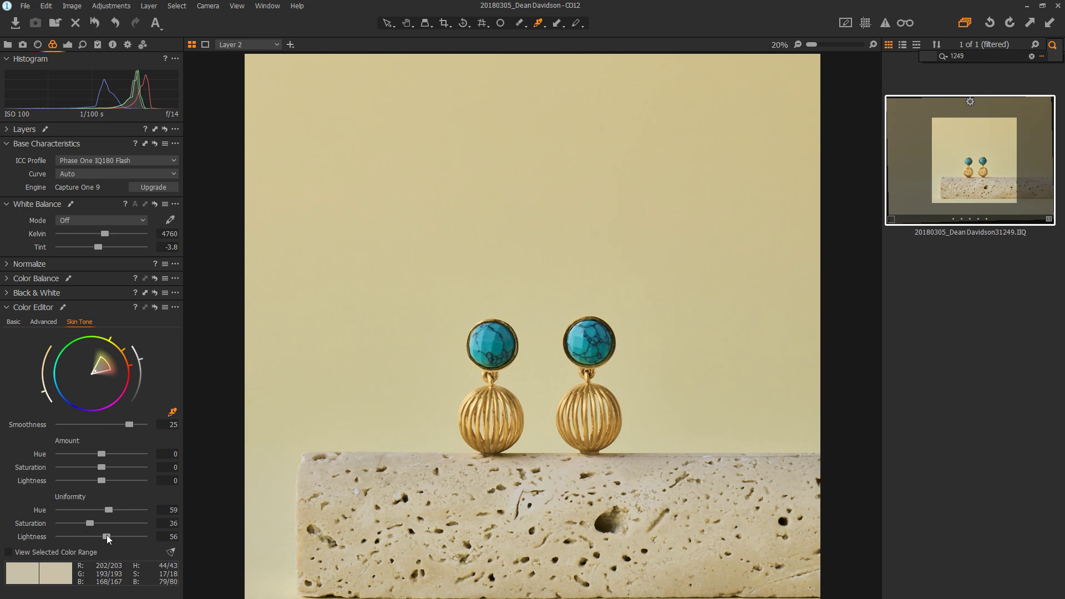
{"action": "left_click_drag", "start_coordinate": [108, 535], "coordinate": [103, 535]}
{"action": "left_click_drag", "start_coordinate": [75, 534], "coordinate": [67, 536]}
Step: Return the Color Editor to Basic and process image 31249 as a TIFF
{"action": "left_click", "coordinate": [17, 323]}
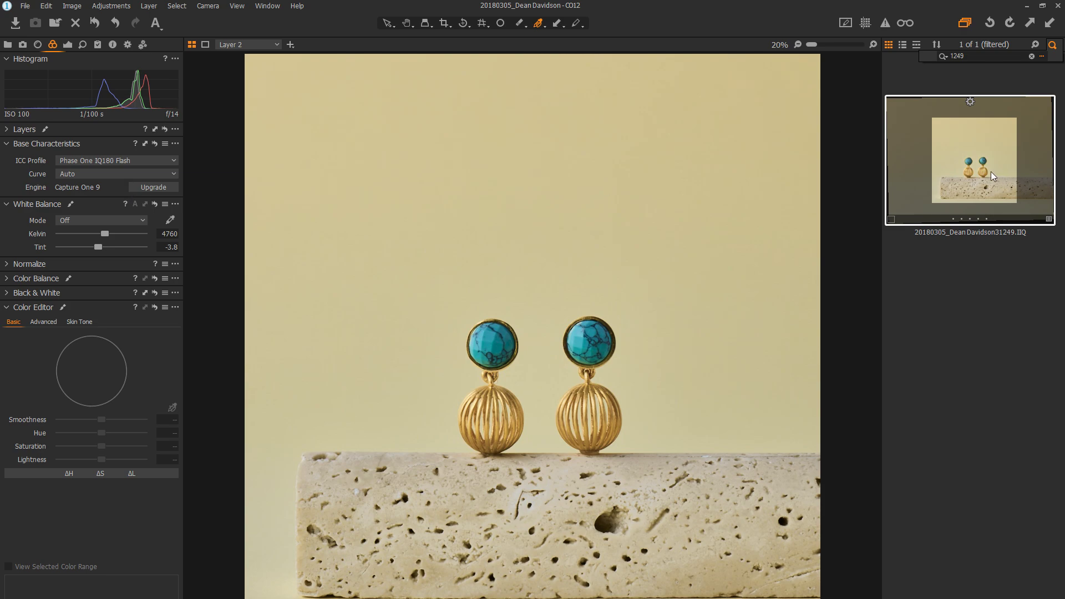
{"action": "left_click", "coordinate": [127, 45]}
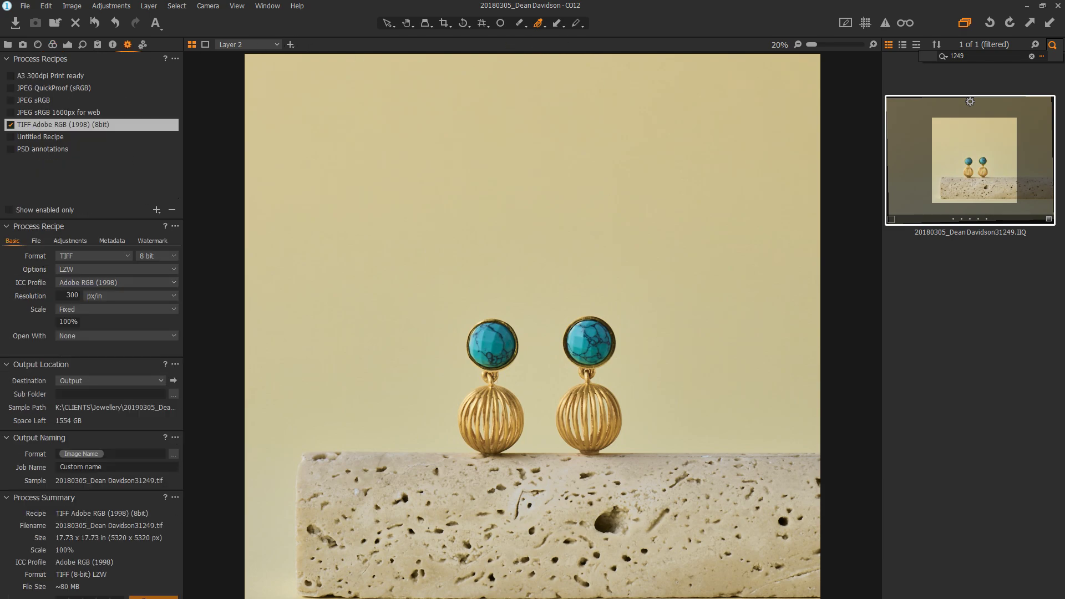
{"action": "left_click", "coordinate": [153, 597]}
Step: Filter the browser to image 1254 and process it as a TIFF too
{"action": "left_click_drag", "start_coordinate": [980, 56], "coordinate": [911, 61]}
{"action": "type", "text": "1254"}
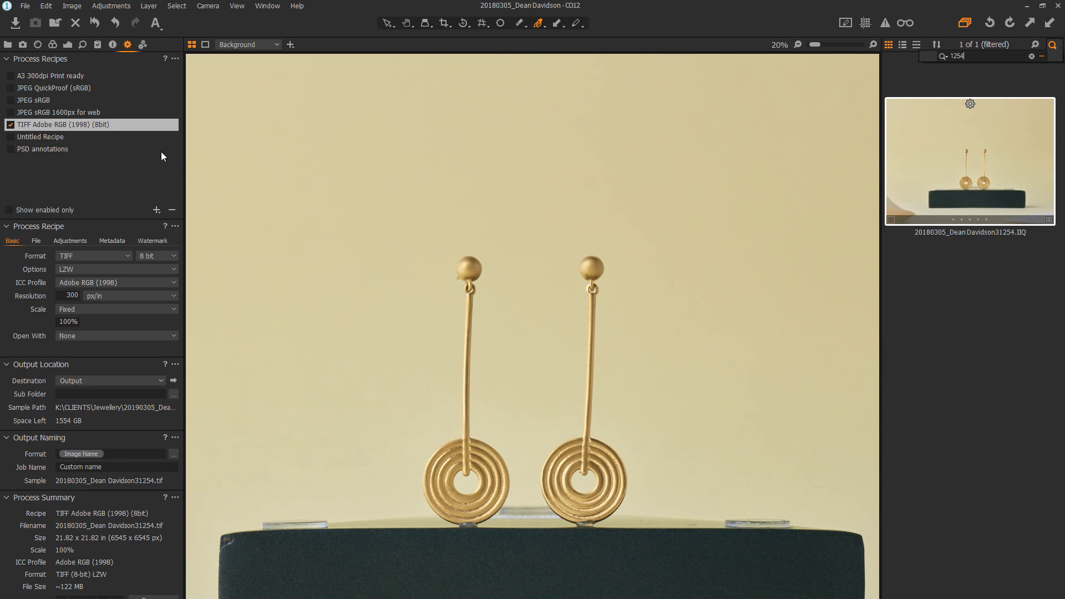
{"action": "left_click", "coordinate": [153, 597]}
{"action": "double_click", "coordinate": [1006, 54]}
Step: Filter to image 1260, enlarge its square crop to 22.70 in, and process it as a TIFF
{"action": "type", "text": "1260"}
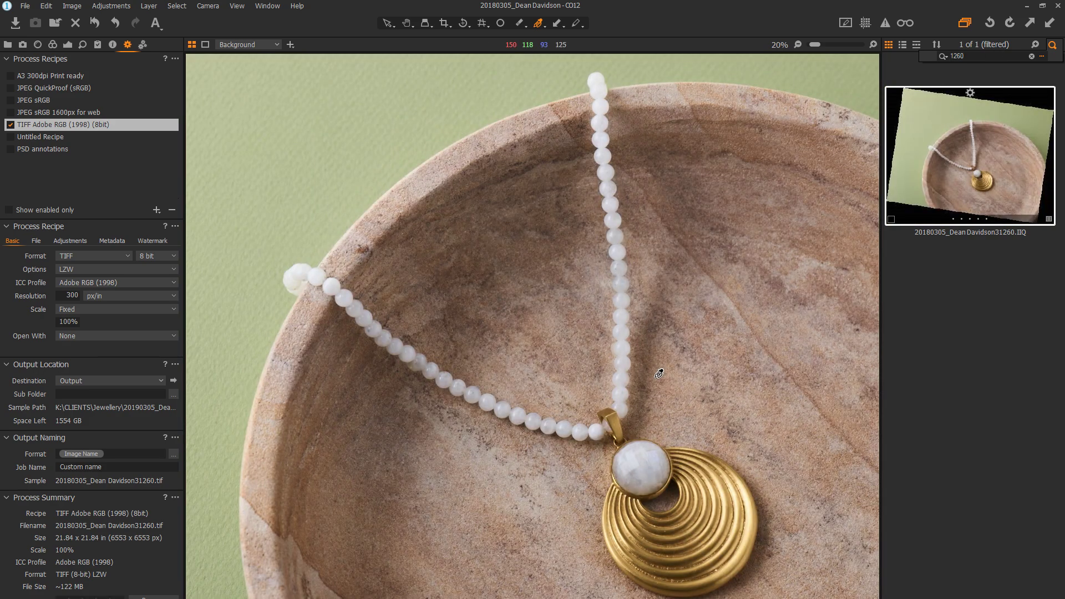
{"action": "left_click", "coordinate": [443, 24]}
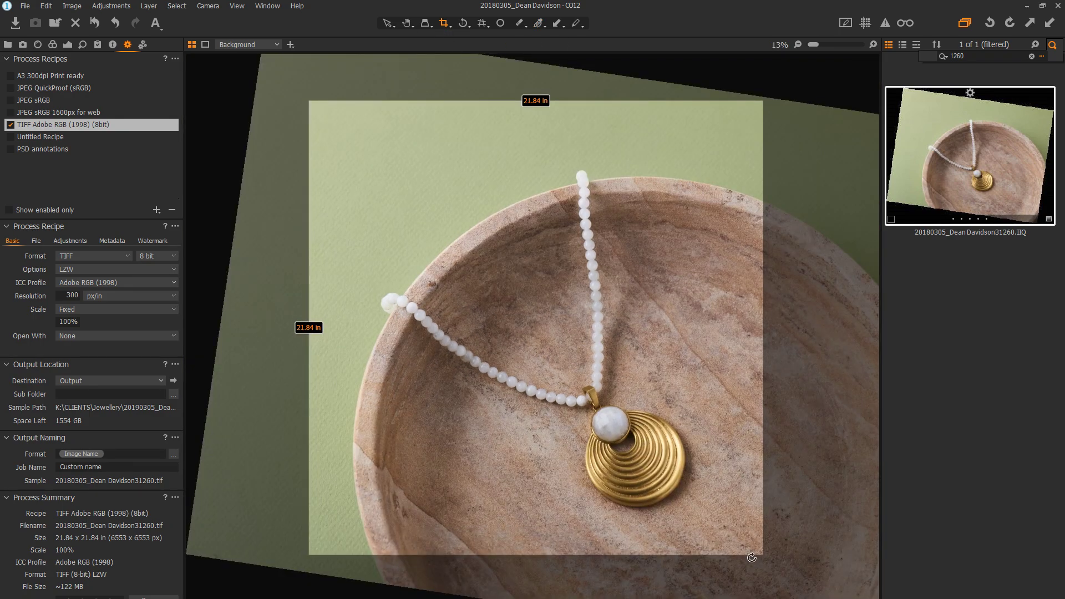
{"action": "left_click_drag", "start_coordinate": [762, 558], "coordinate": [767, 566]}
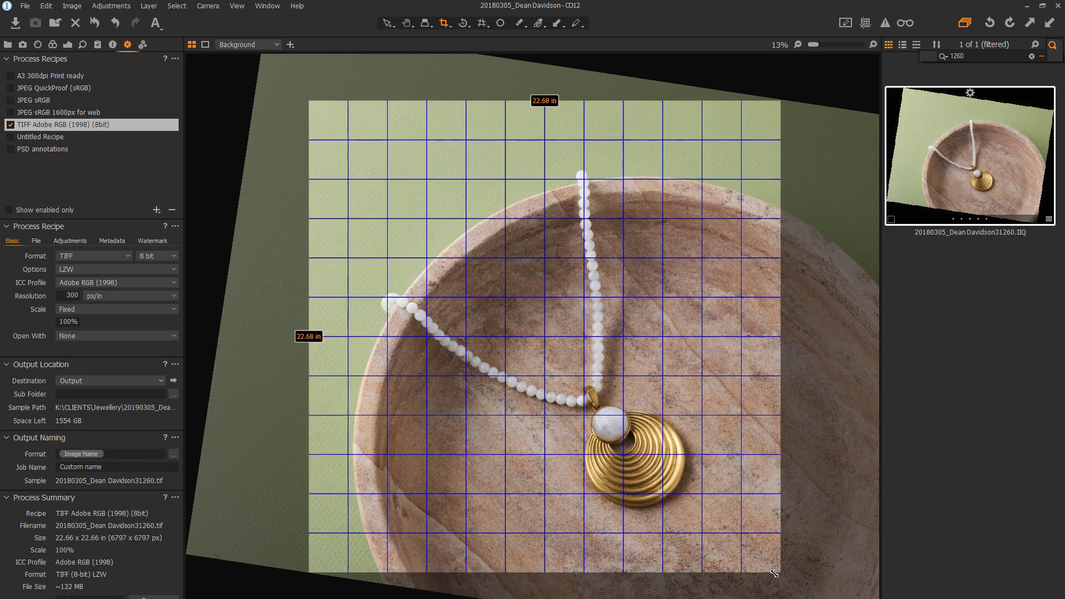
{"action": "left_click_drag", "start_coordinate": [767, 566], "coordinate": [780, 572]}
{"action": "key", "text": "h"}
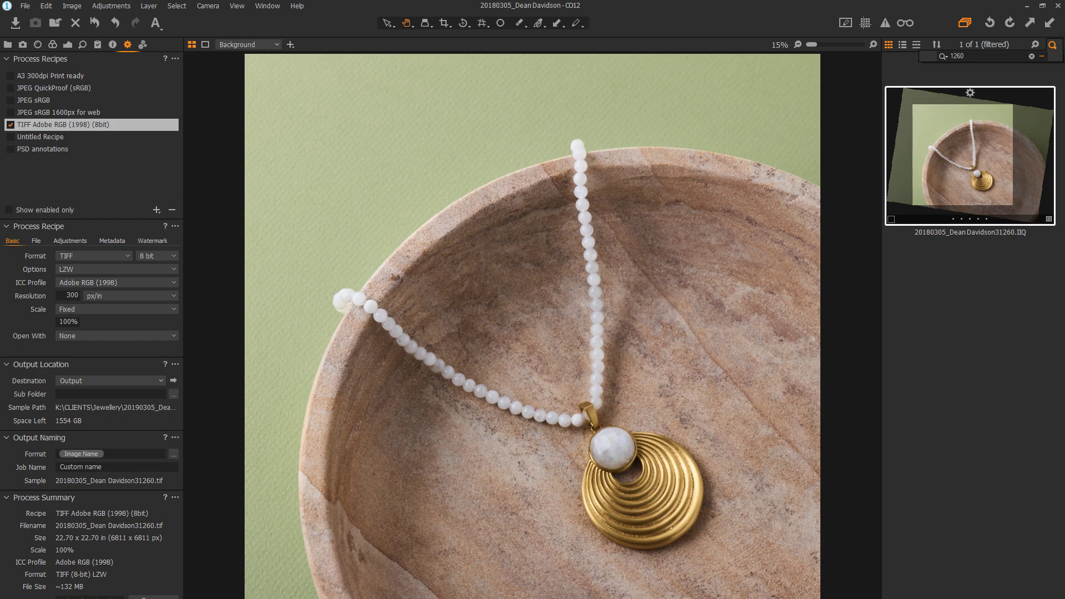
{"action": "left_click", "coordinate": [153, 597]}
{"action": "left_click", "coordinate": [935, 56]}
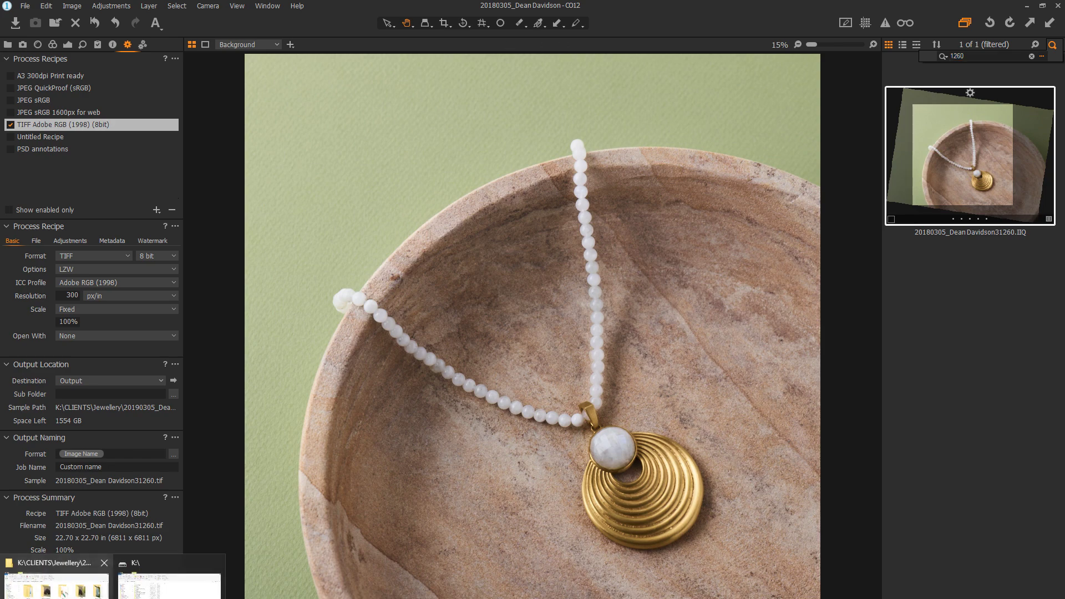
{"action": "left_click", "coordinate": [111, 577]}
{"action": "scroll", "coordinate": [779, 351], "scroll_direction": "down", "scroll_amount": 10}
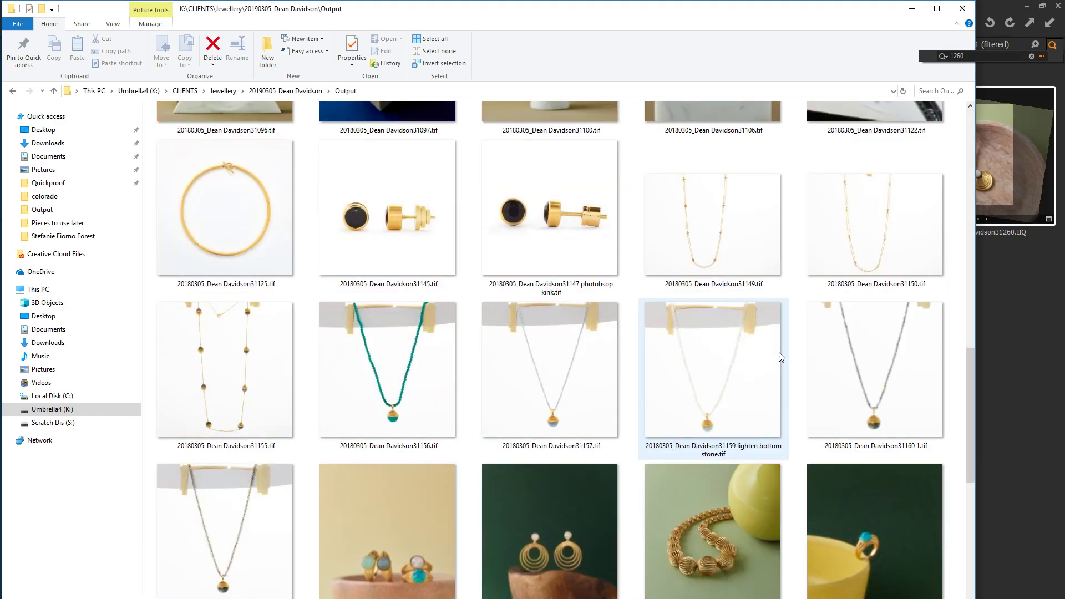
{"action": "scroll", "coordinate": [778, 357], "scroll_direction": "up", "scroll_amount": 5}
{"action": "scroll", "coordinate": [779, 357], "scroll_direction": "down", "scroll_amount": 5}
{"action": "scroll", "coordinate": [778, 356], "scroll_direction": "down", "scroll_amount": 5}
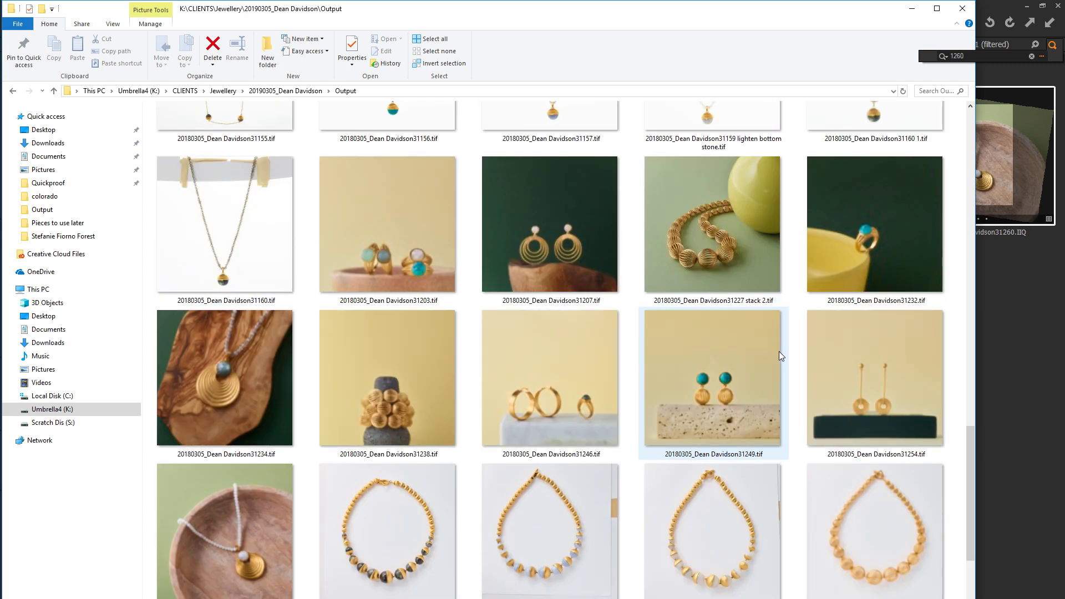
{"action": "left_click", "coordinate": [910, 9]}
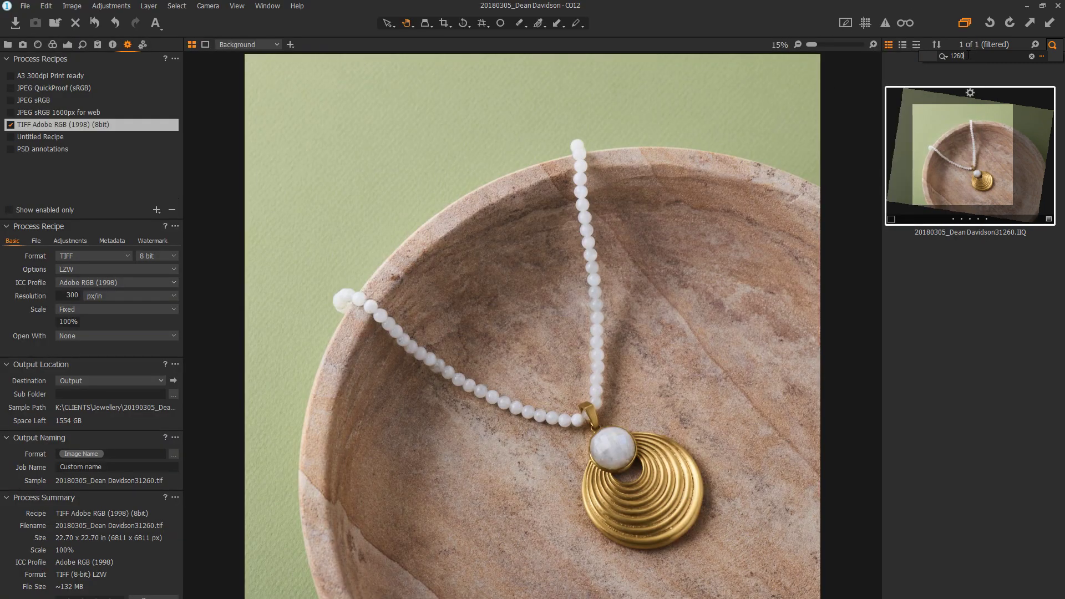
Step: Filter to earrings image 31265 and rotate it 2.37° to straighten it
{"action": "key", "text": "BackSpace"}
{"action": "type", "text": "5"}
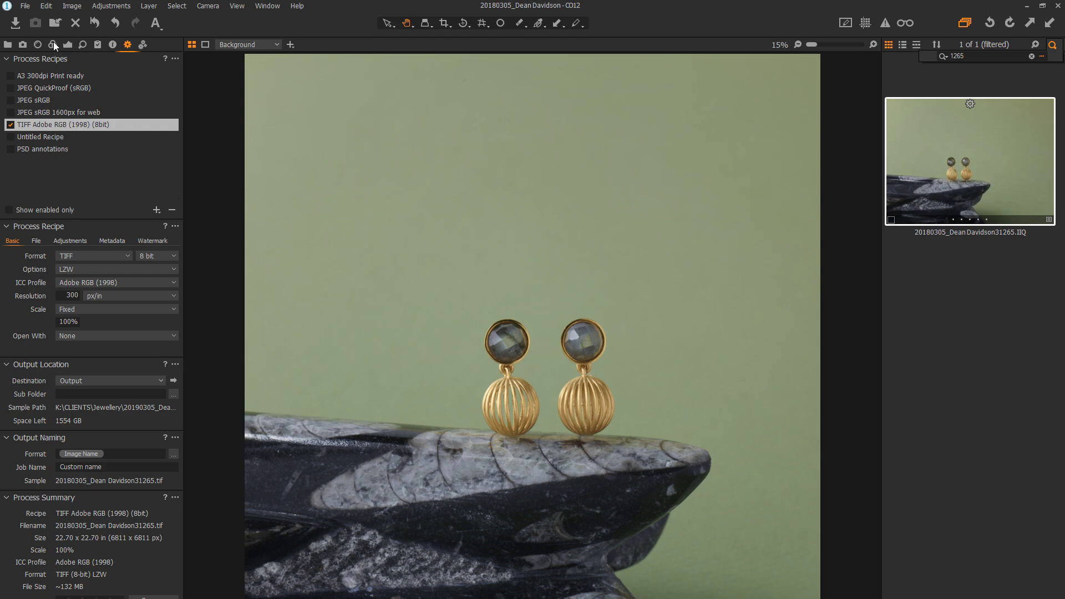
{"action": "left_click", "coordinate": [38, 45]}
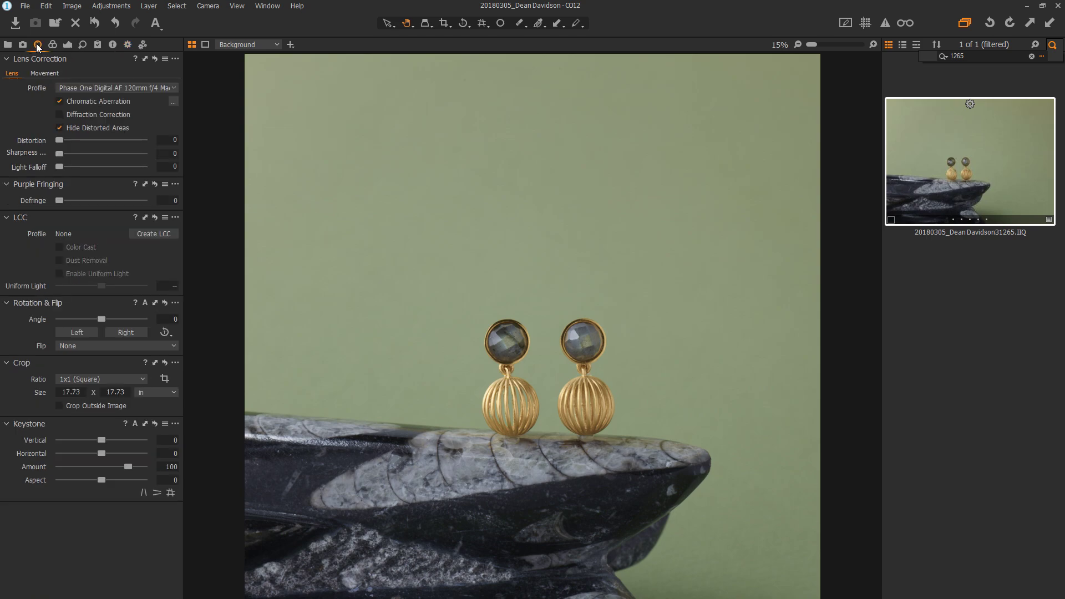
{"action": "left_click", "coordinate": [69, 46]}
{"action": "left_click", "coordinate": [81, 46]}
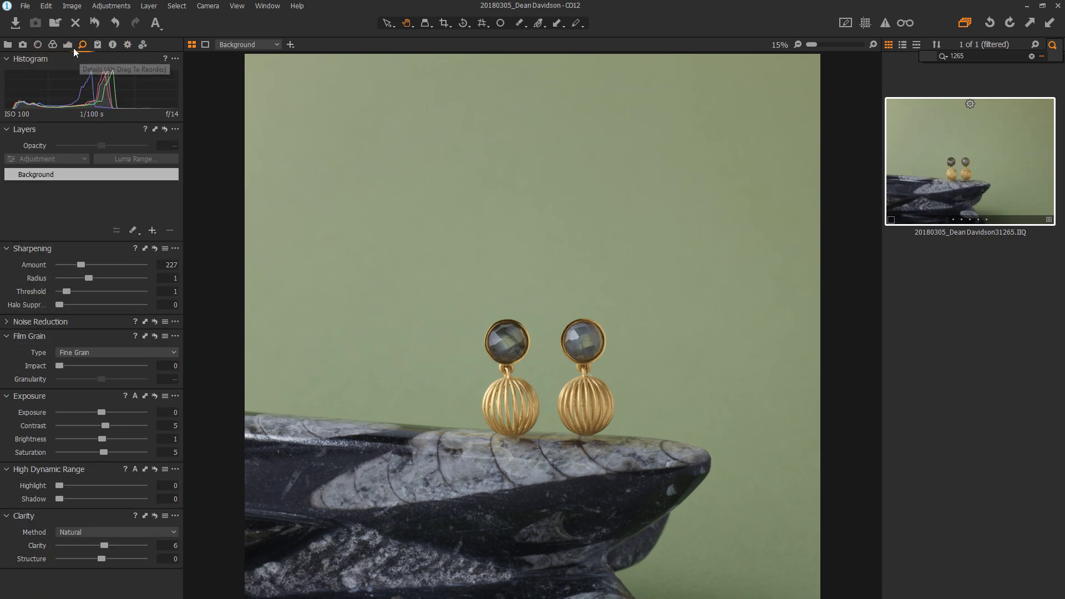
{"action": "left_click", "coordinate": [38, 45]}
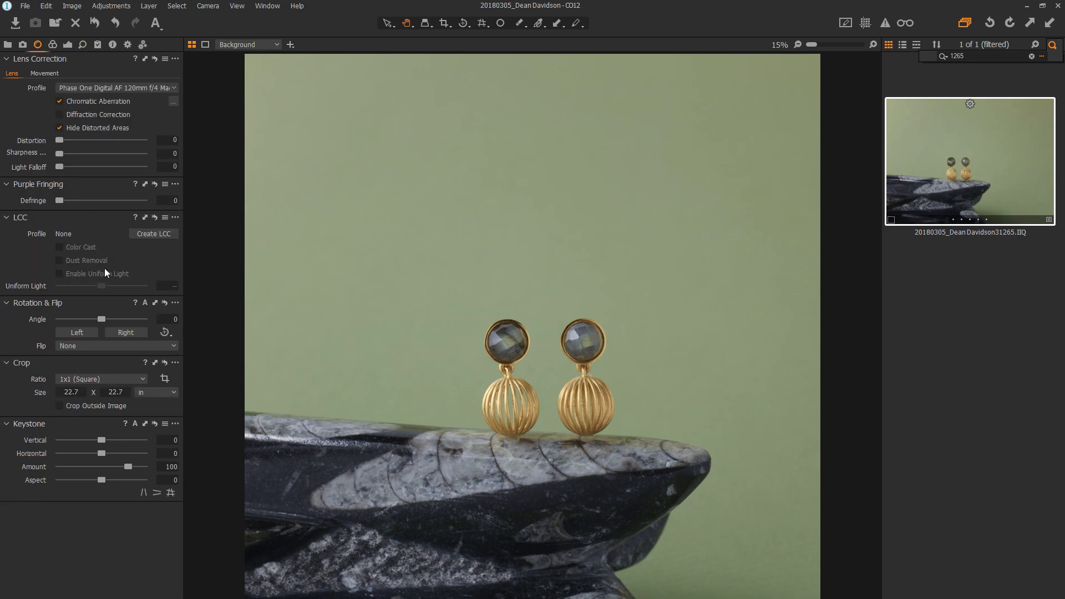
{"action": "left_click_drag", "start_coordinate": [102, 318], "coordinate": [105, 317]}
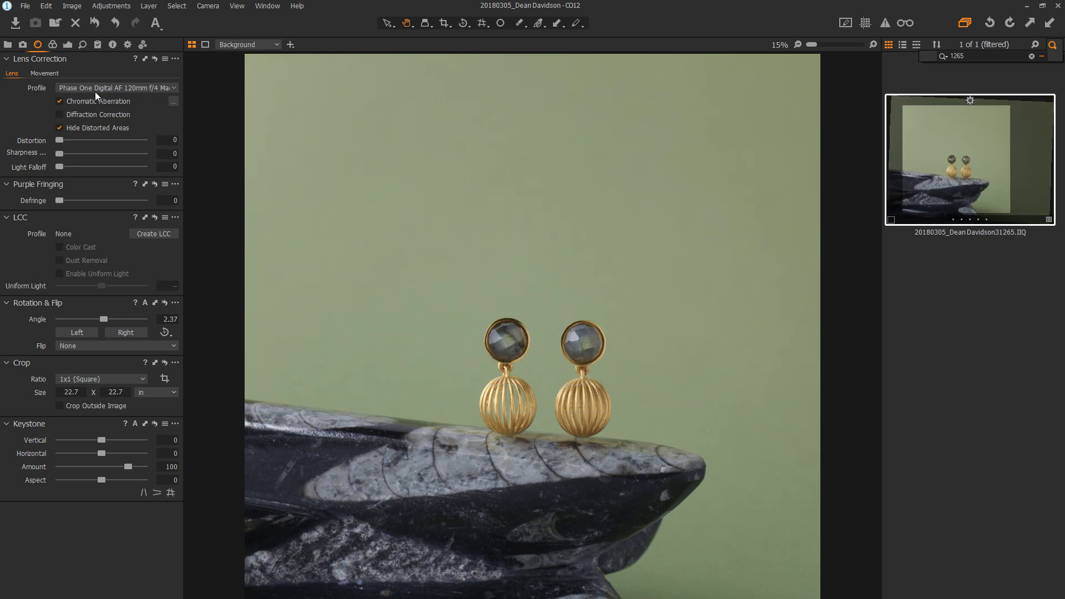
Step: Raise the contrast to 15 and export the image as a TIFF
{"action": "left_click", "coordinate": [67, 44]}
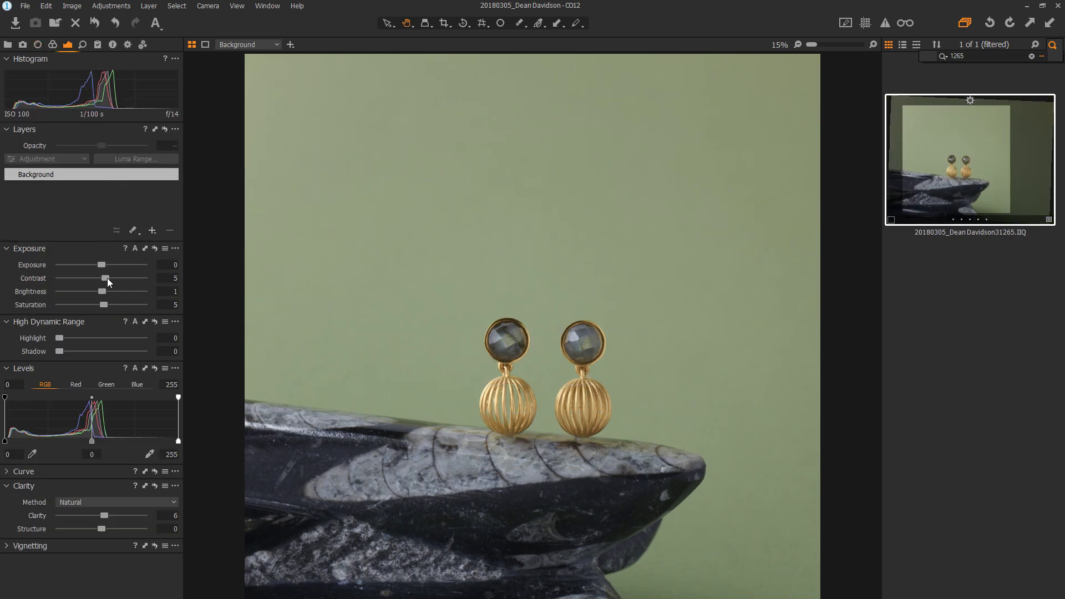
{"action": "left_click_drag", "start_coordinate": [107, 278], "coordinate": [116, 277]}
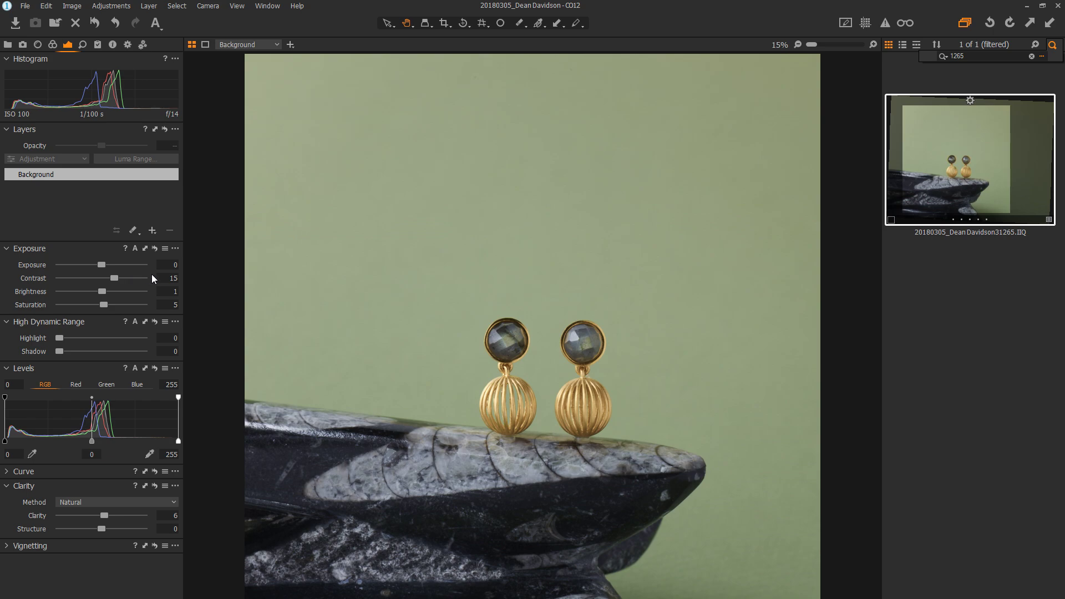
{"action": "left_click", "coordinate": [127, 44]}
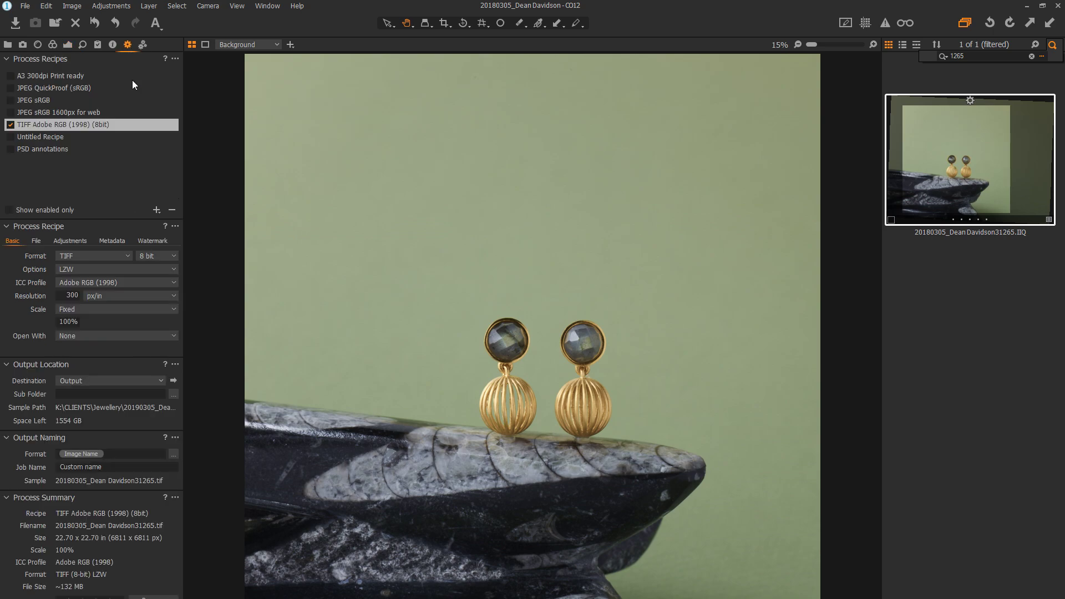
{"action": "key", "text": "ctrl+d"}
Step: Filter to stone-plinth earrings image 1274 and raise its contrast to 19
{"action": "key", "text": "ctrl+a"}
{"action": "type", "text": "1274"}
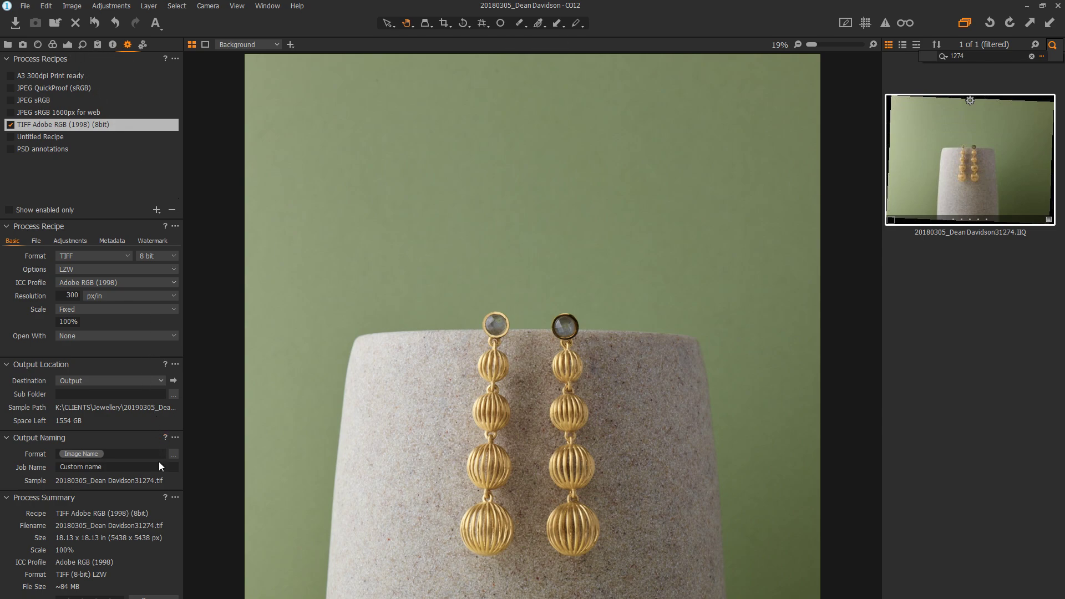
{"action": "left_click", "coordinate": [68, 44]}
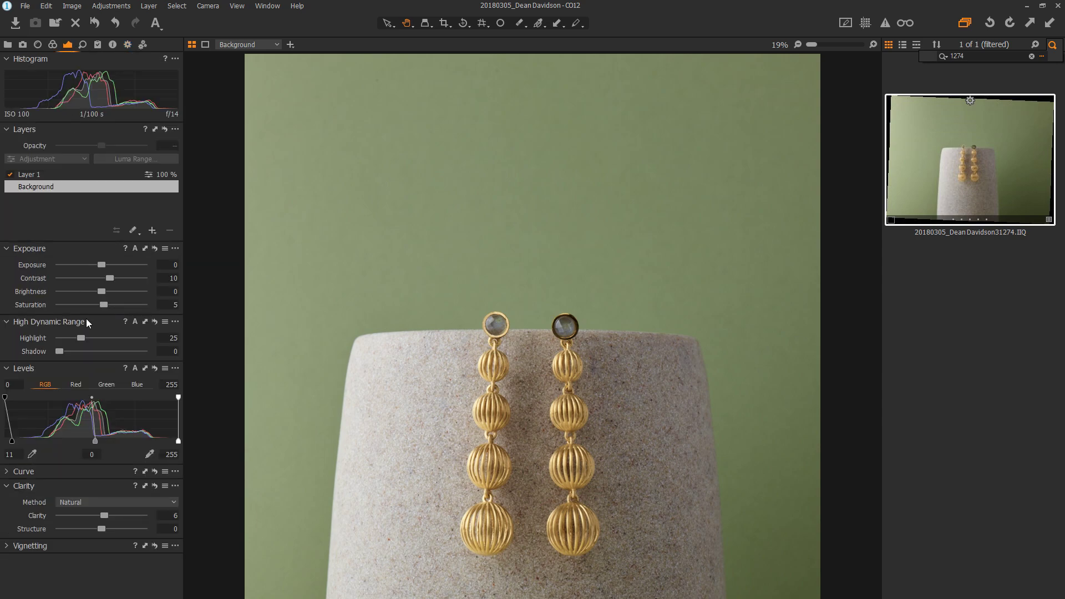
{"action": "left_click_drag", "start_coordinate": [110, 275], "coordinate": [118, 274]}
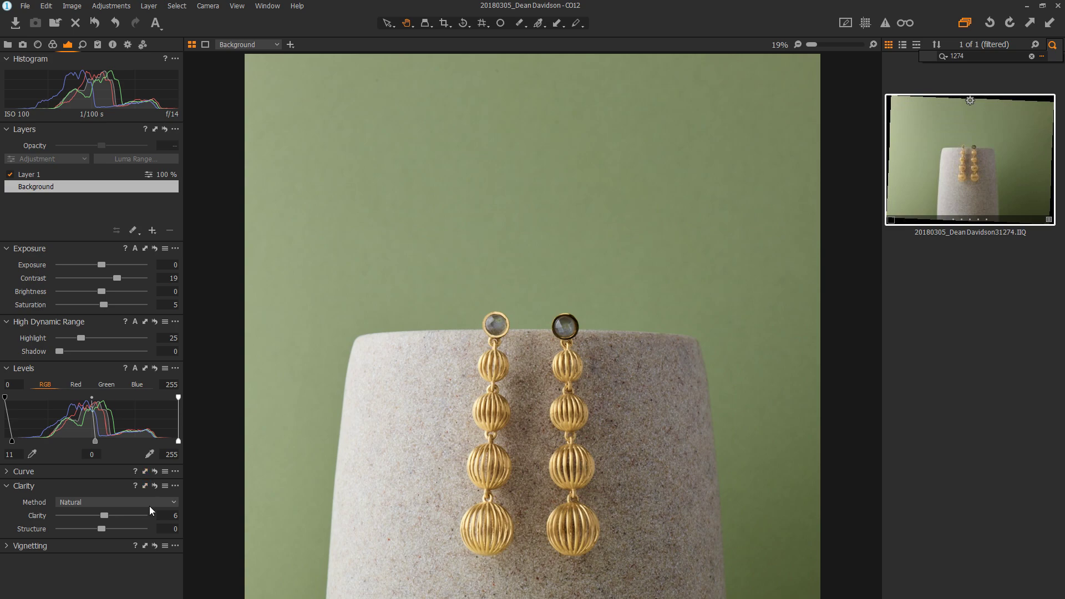
{"action": "left_click", "coordinate": [128, 44]}
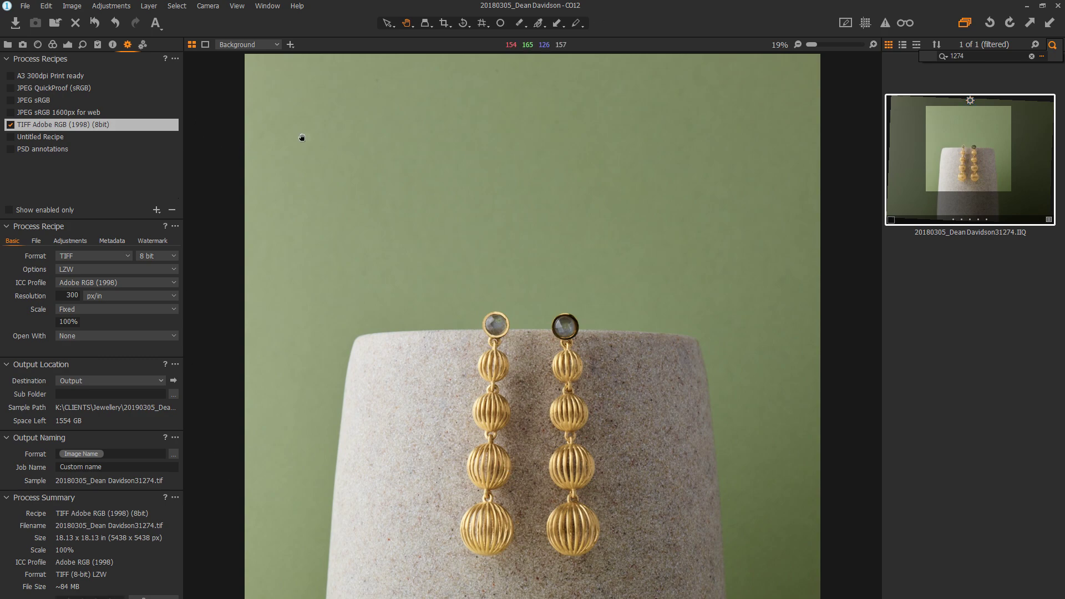
Step: Filter to necklace image 31279 and raise its contrast to 13
{"action": "key", "text": "BackSpace"}
{"action": "type", "text": "9"}
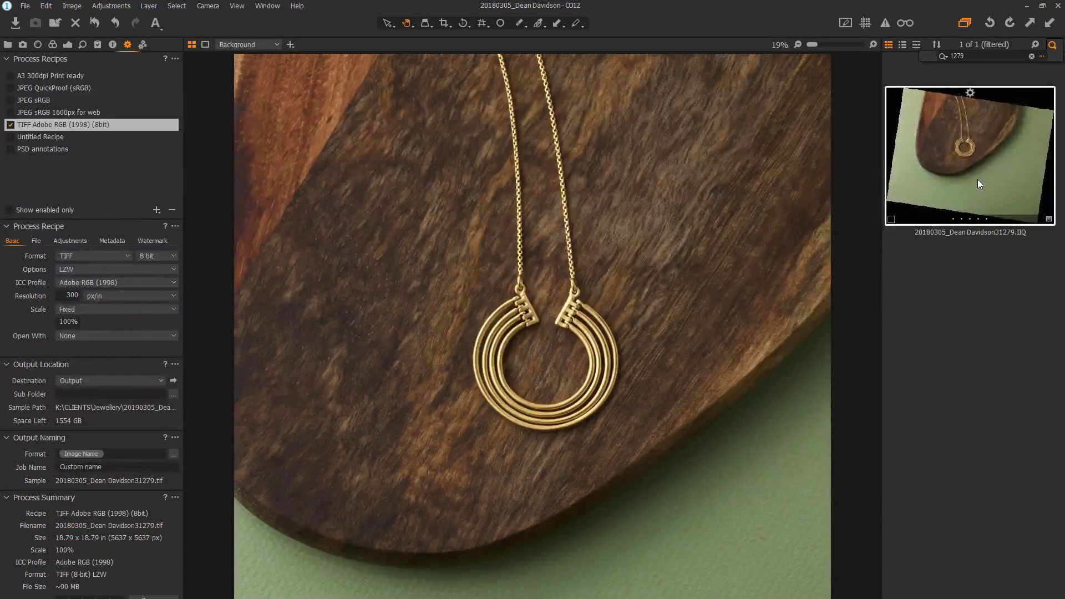
{"action": "left_click", "coordinate": [69, 44]}
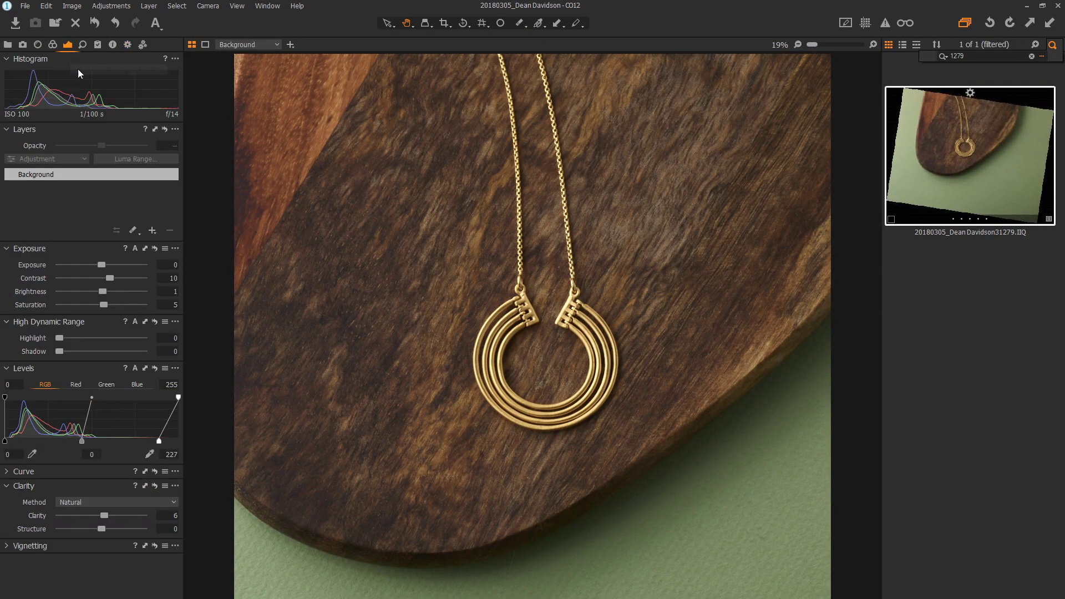
{"action": "mouse_move", "coordinate": [111, 275]}
{"action": "left_mouse_down"}
{"action": "mouse_move", "coordinate": [109, 291]}
{"action": "mouse_move", "coordinate": [114, 276]}
{"action": "left_mouse_up"}
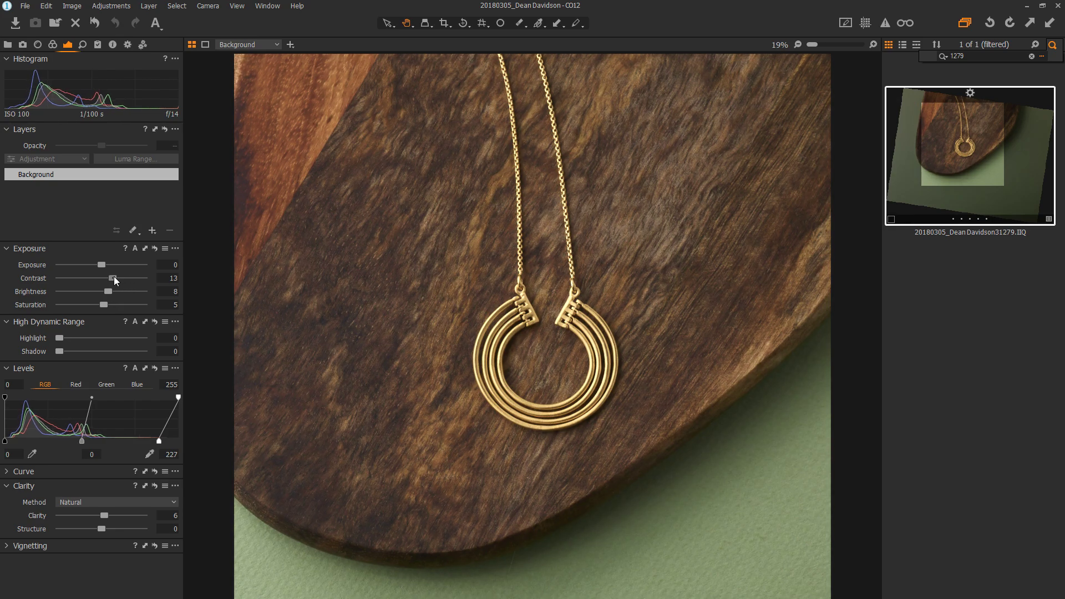
Step: Process the necklace shot with the TIFF recipe
{"action": "left_click", "coordinate": [129, 46]}
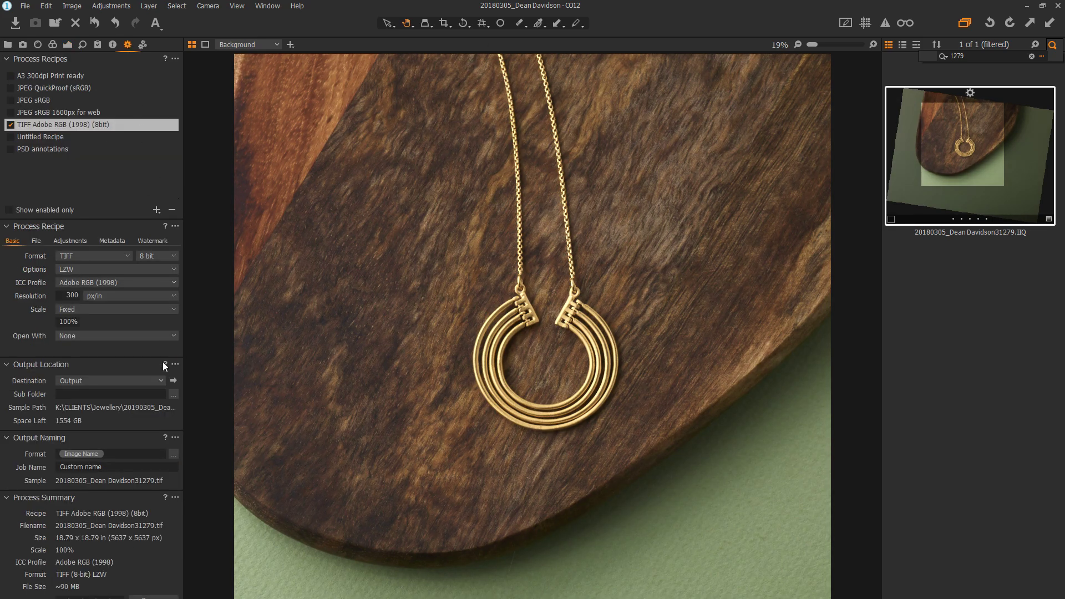
{"action": "left_click", "coordinate": [158, 598]}
{"action": "double_click", "coordinate": [957, 56]}
Step: Filter to hoop earrings image 1282 and change its rotation from -3.47° to -2.29°
{"action": "type", "text": "1282"}
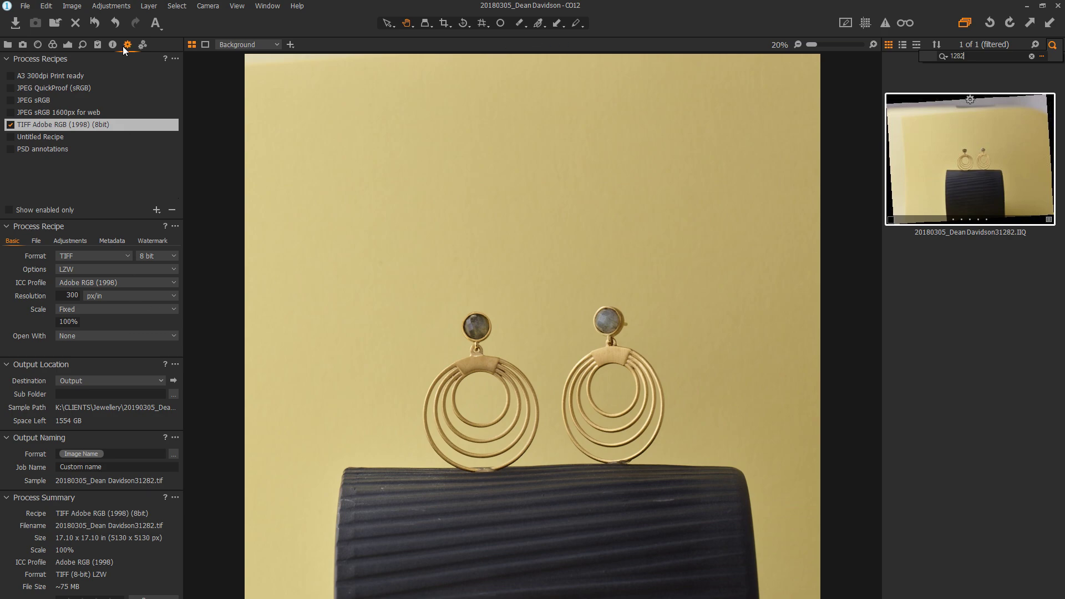
{"action": "left_click", "coordinate": [38, 44]}
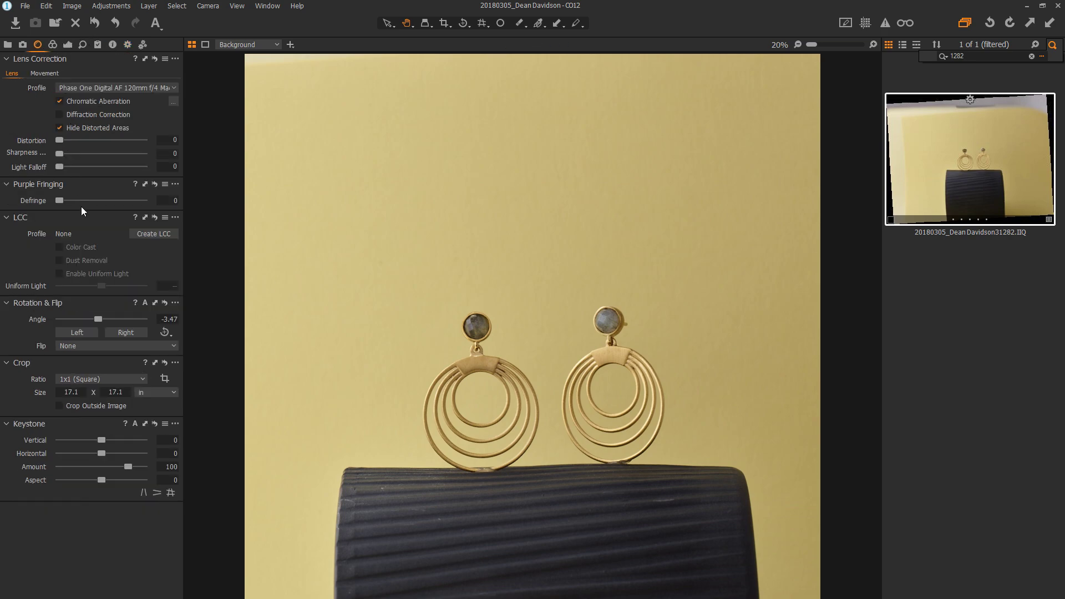
{"action": "left_click_drag", "start_coordinate": [98, 320], "coordinate": [100, 320]}
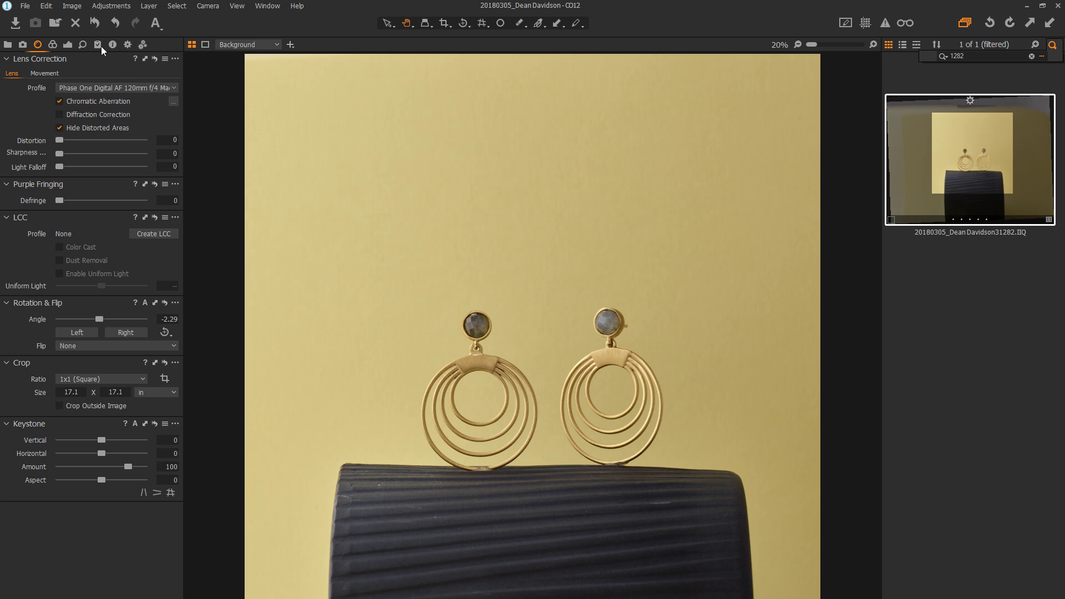
{"action": "left_click", "coordinate": [82, 45]}
Step: Paint a mask over both earrings on a new layer, refined to darker tones with Luma Range
{"action": "left_click", "coordinate": [135, 230]}
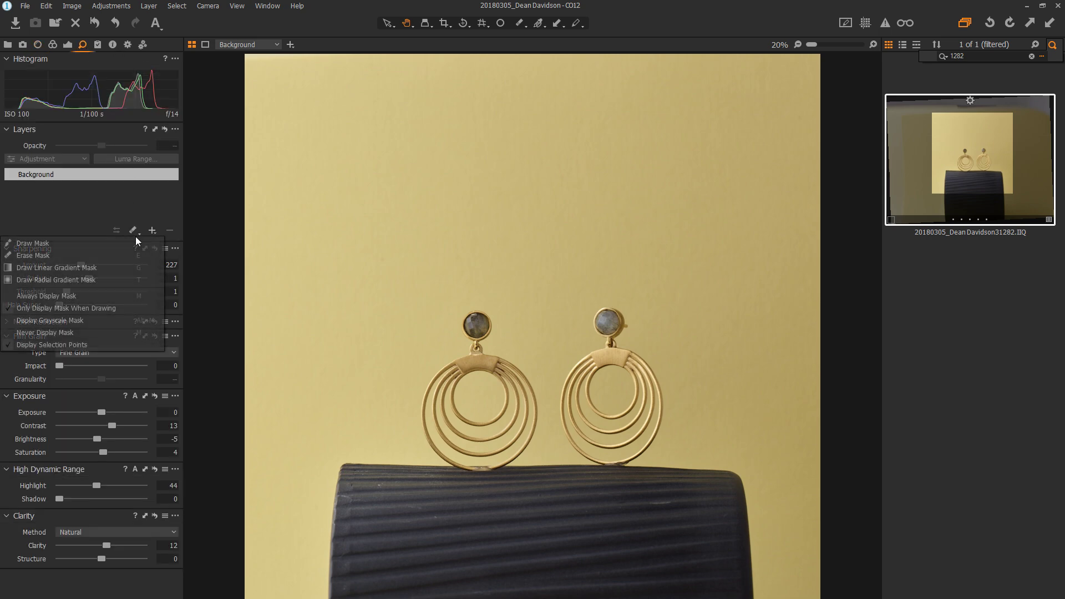
{"action": "left_click", "coordinate": [126, 241]}
{"action": "mouse_move", "coordinate": [498, 366]}
{"action": "left_mouse_down"}
{"action": "mouse_move", "coordinate": [478, 348]}
{"action": "mouse_move", "coordinate": [476, 322]}
{"action": "left_mouse_up"}
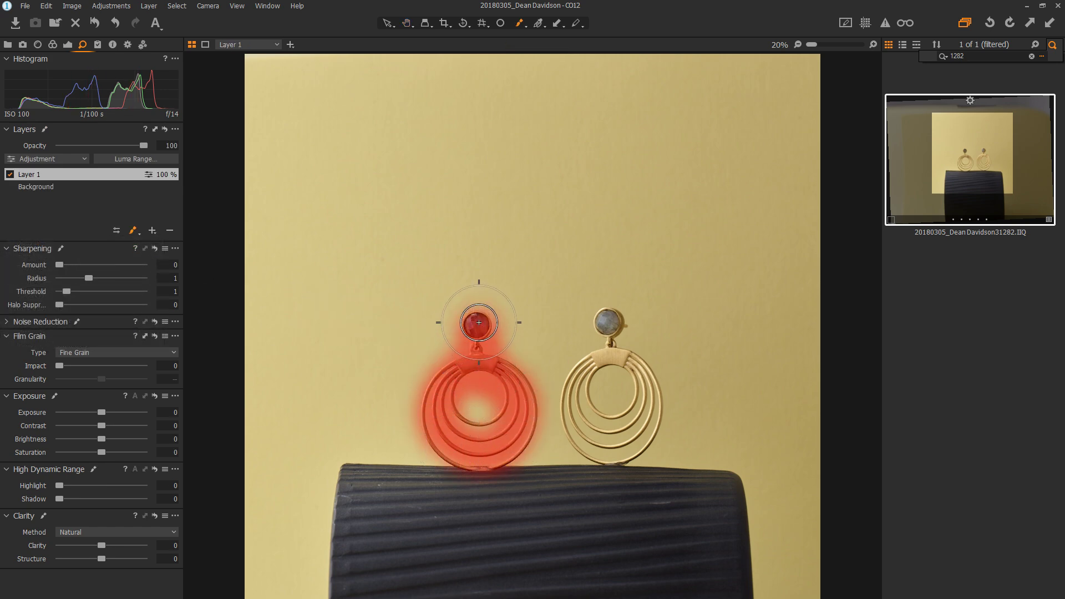
{"action": "mouse_move", "coordinate": [606, 322]}
{"action": "left_mouse_down"}
{"action": "mouse_move", "coordinate": [647, 422]}
{"action": "mouse_move", "coordinate": [610, 332]}
{"action": "mouse_move", "coordinate": [612, 466]}
{"action": "left_mouse_up"}
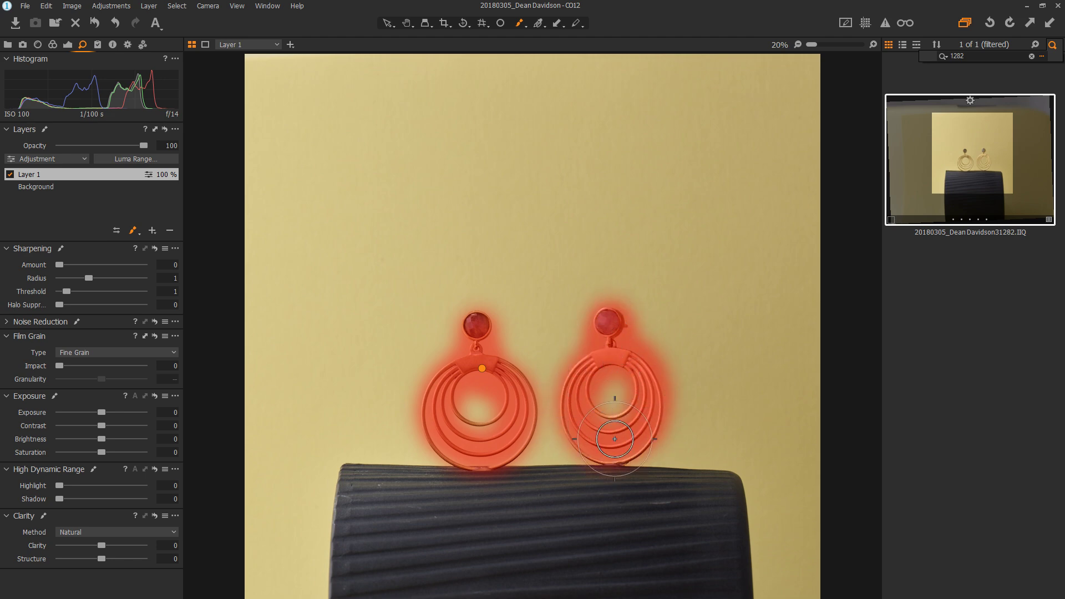
{"action": "left_click", "coordinate": [144, 158]}
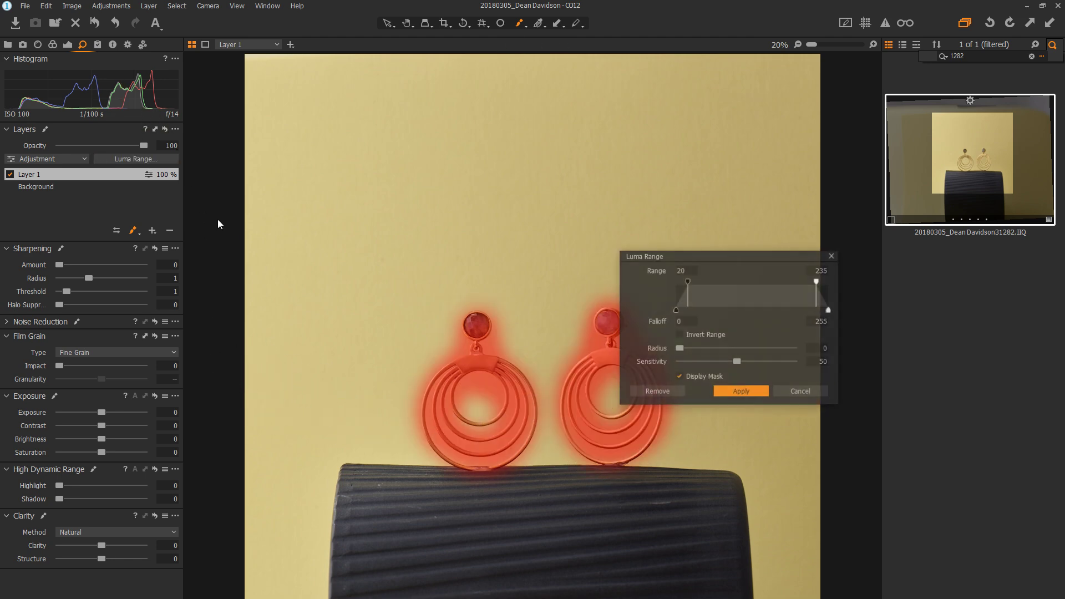
{"action": "left_click_drag", "start_coordinate": [763, 255], "coordinate": [793, 256]}
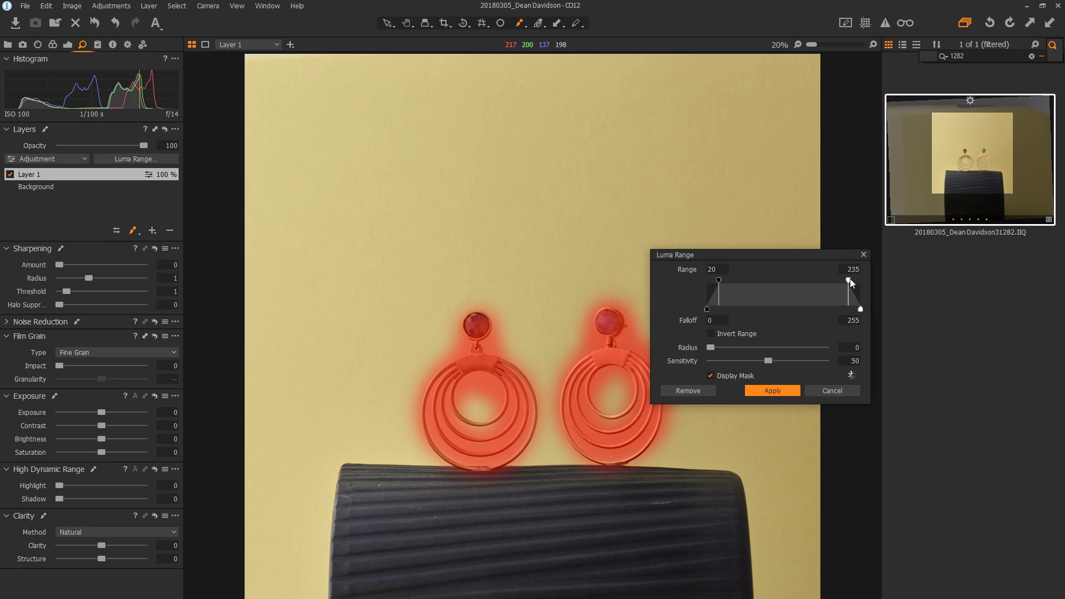
{"action": "left_click_drag", "start_coordinate": [848, 280], "coordinate": [788, 282]}
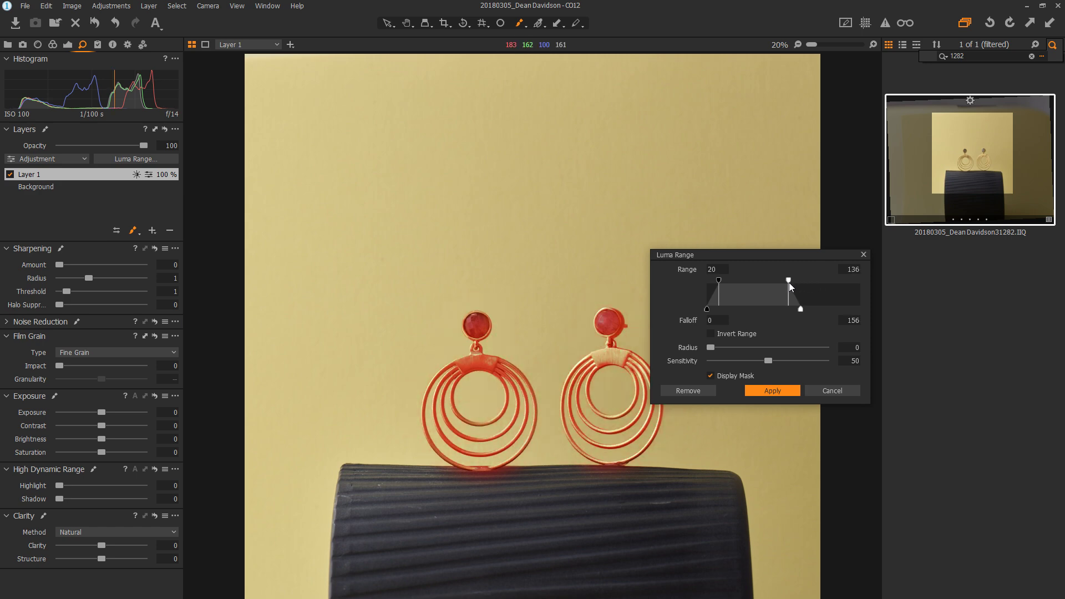
{"action": "left_click", "coordinate": [778, 393]}
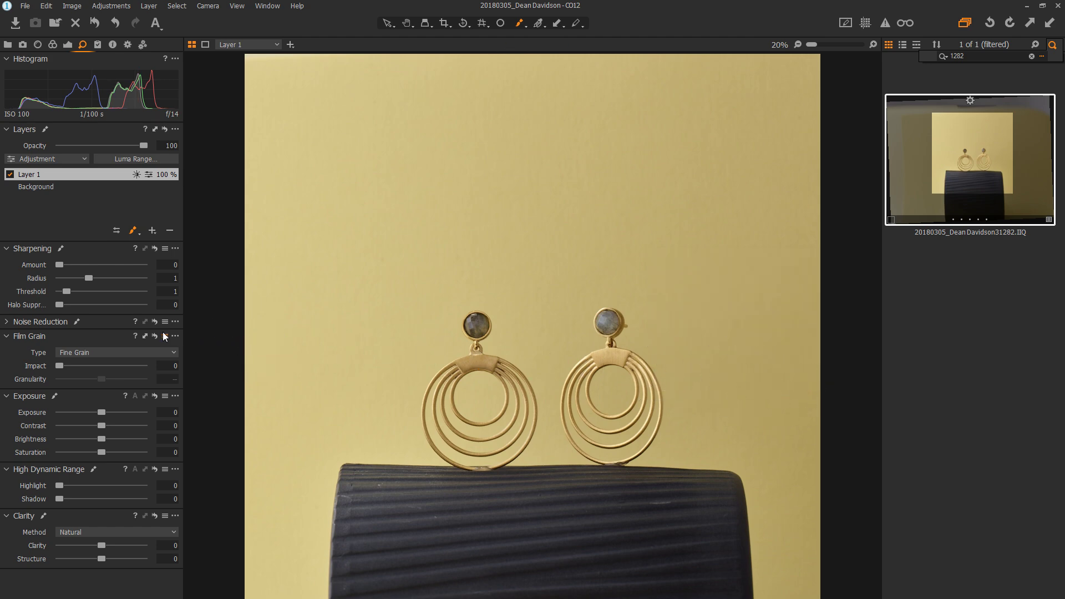
Step: Give the mask layer Brightness 11 and Clarity 25, then process the image to TIFF
{"action": "left_click_drag", "start_coordinate": [102, 439], "coordinate": [112, 439]}
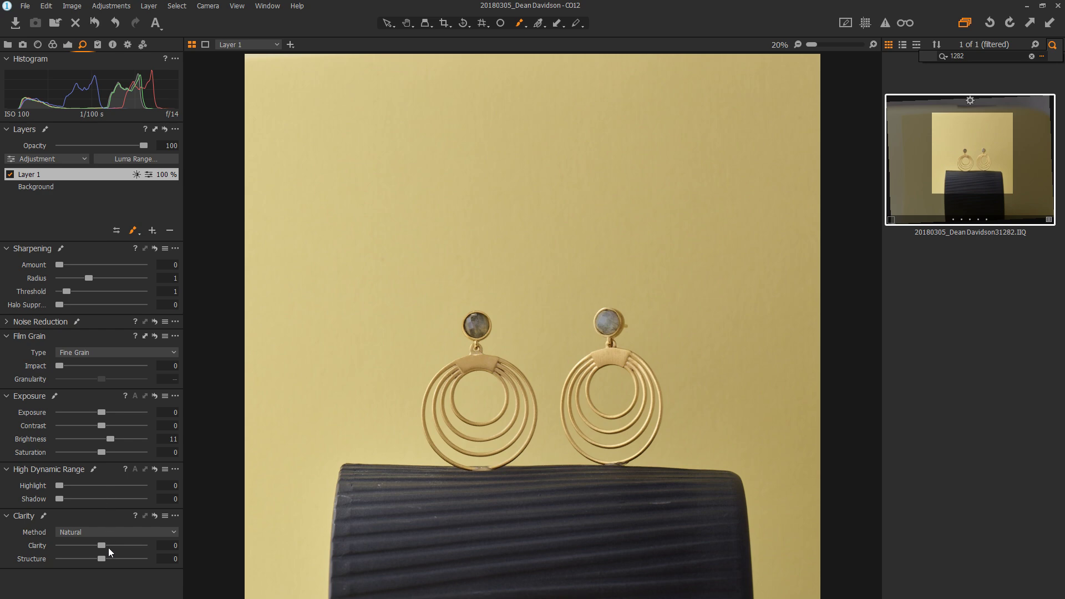
{"action": "left_click_drag", "start_coordinate": [109, 548], "coordinate": [113, 545]}
{"action": "left_click", "coordinate": [10, 174]}
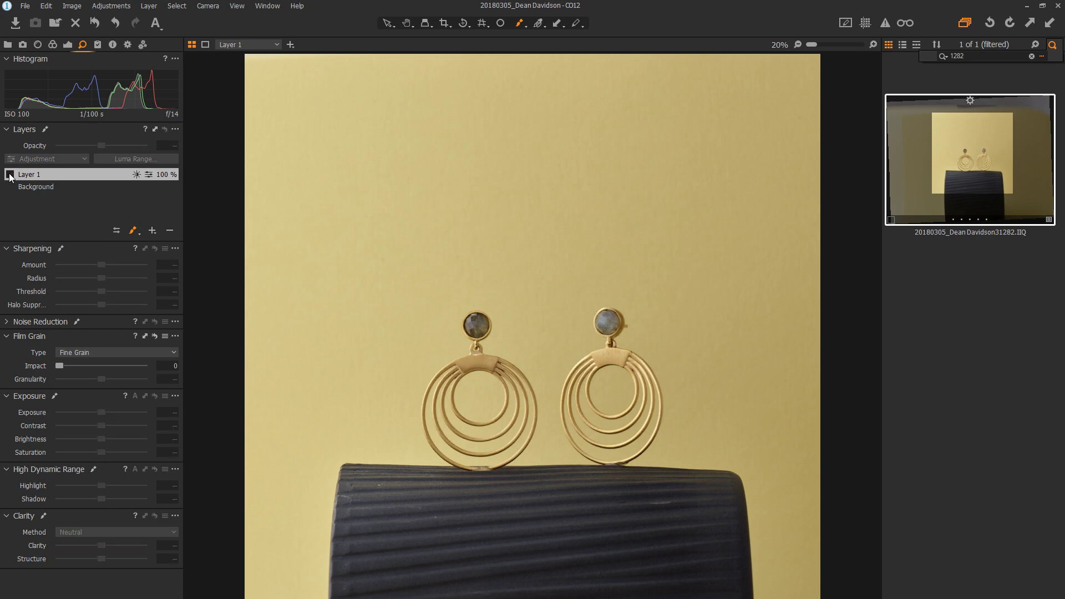
{"action": "left_click", "coordinate": [10, 174]}
{"action": "left_click", "coordinate": [10, 174]}
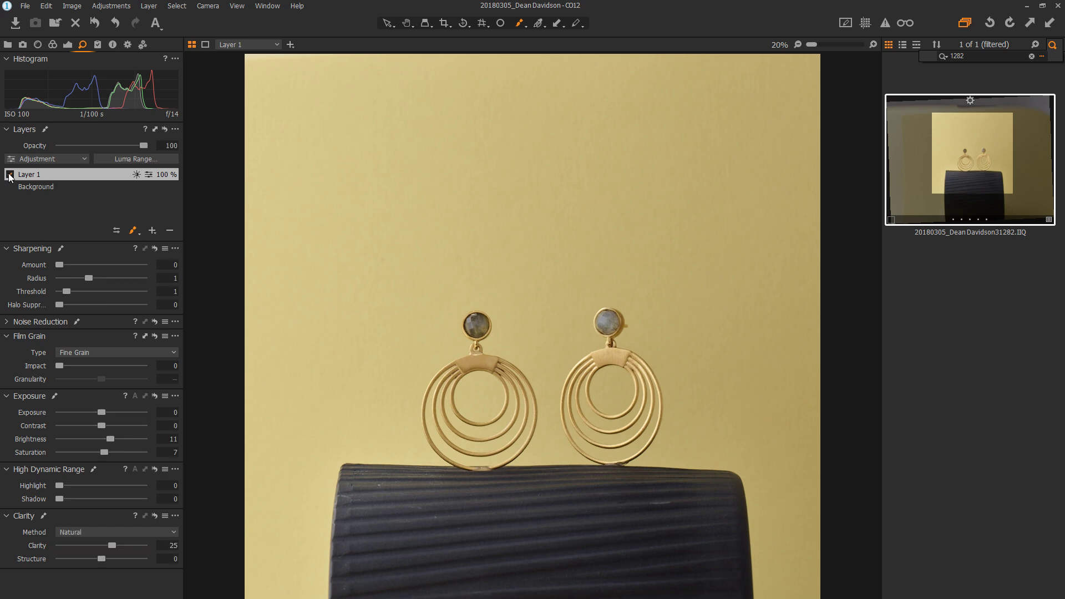
{"action": "left_click", "coordinate": [39, 188]}
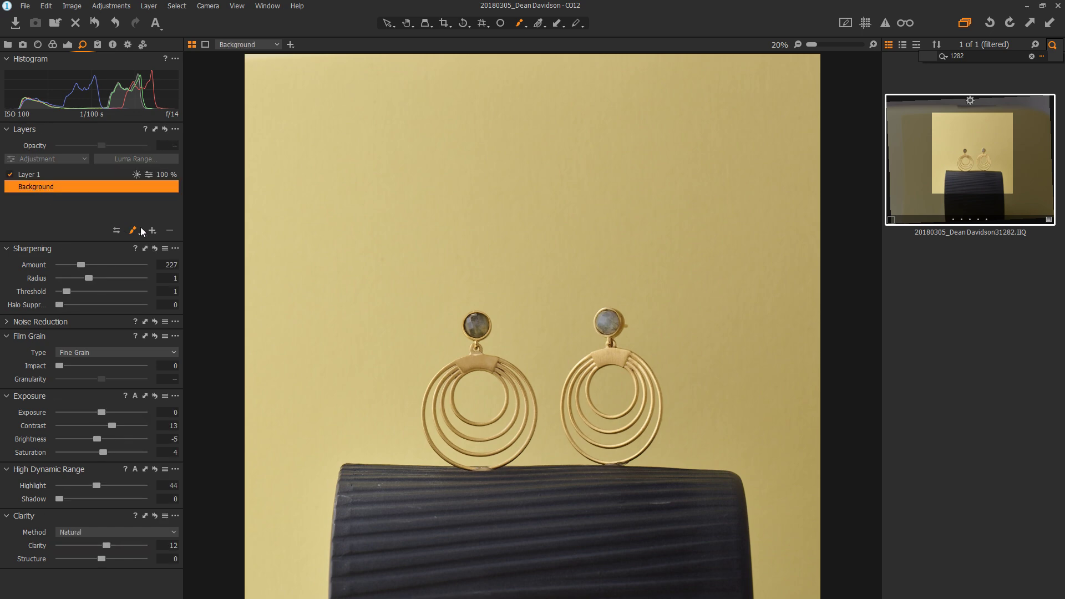
{"action": "left_click", "coordinate": [128, 45]}
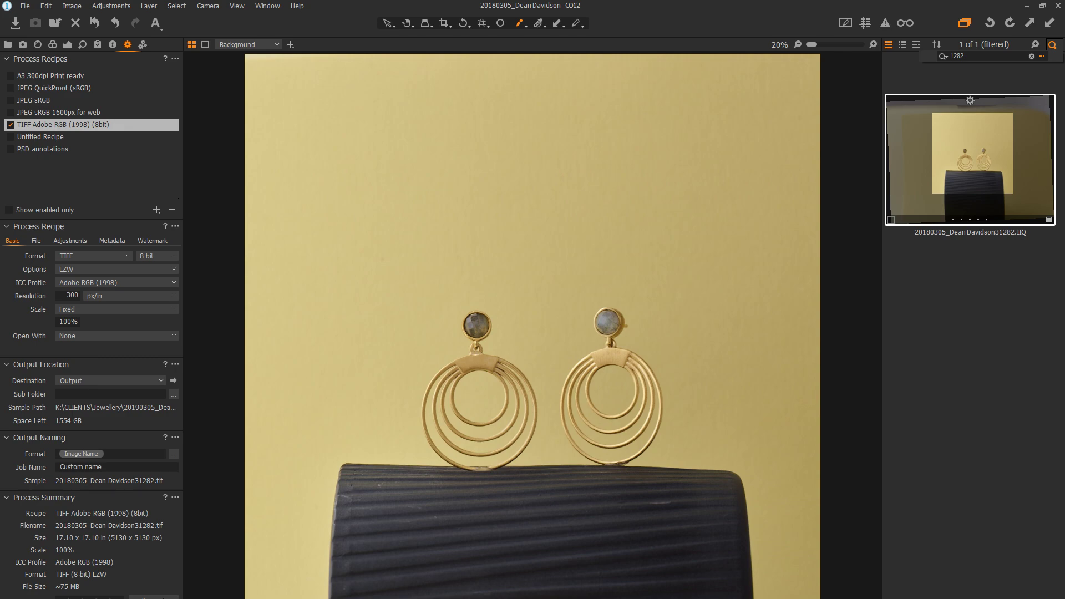
{"action": "left_click", "coordinate": [154, 598]}
Step: Filter to image 1300 and shift its White Balance tint to -3.6
{"action": "left_click", "coordinate": [924, 62]}
{"action": "type", "text": "1300"}
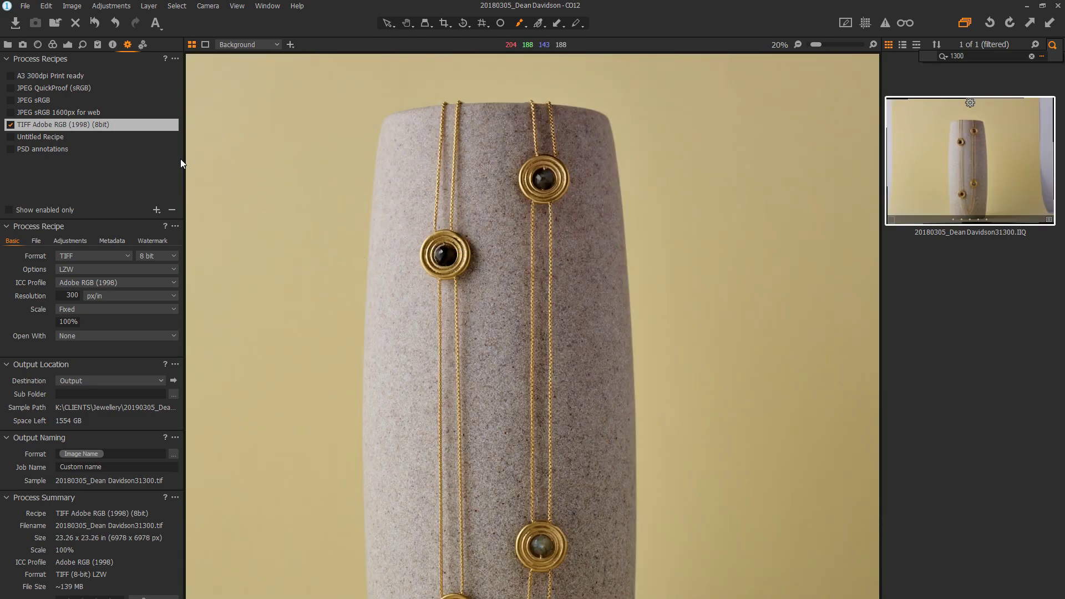
{"action": "left_click", "coordinate": [53, 45]}
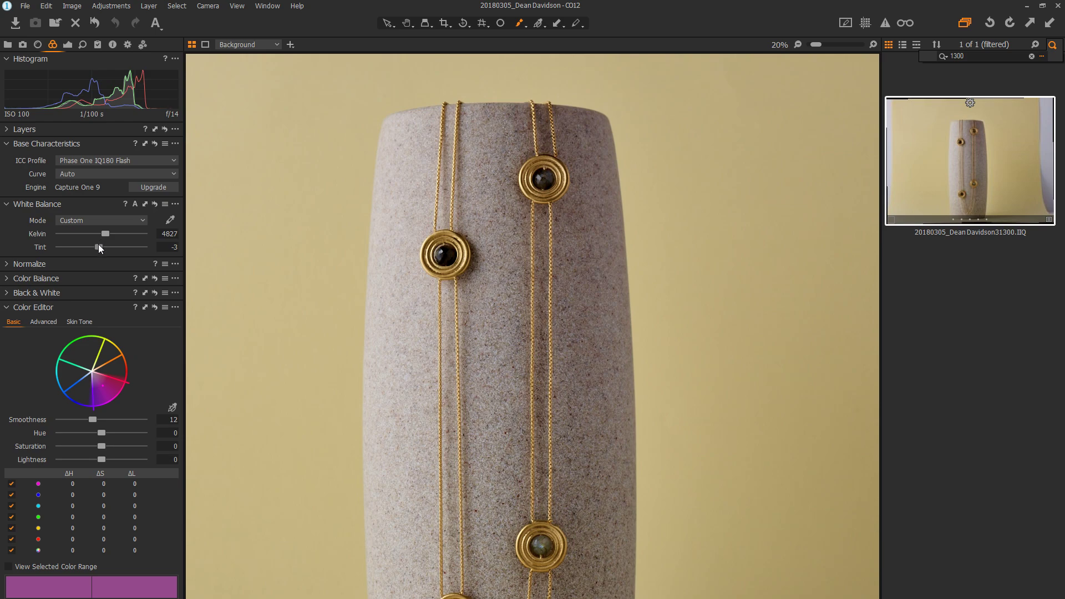
{"action": "left_click_drag", "start_coordinate": [99, 248], "coordinate": [98, 248]}
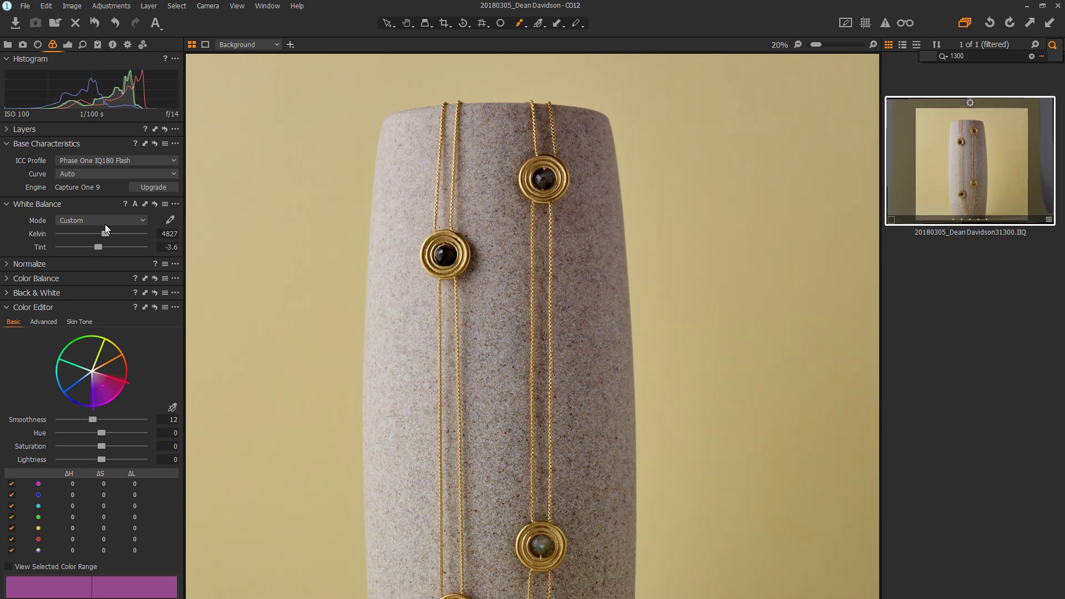
Step: Set Brightness 1 and Contrast 25, then process the vase necklace image to TIFF
{"action": "left_click", "coordinate": [68, 46]}
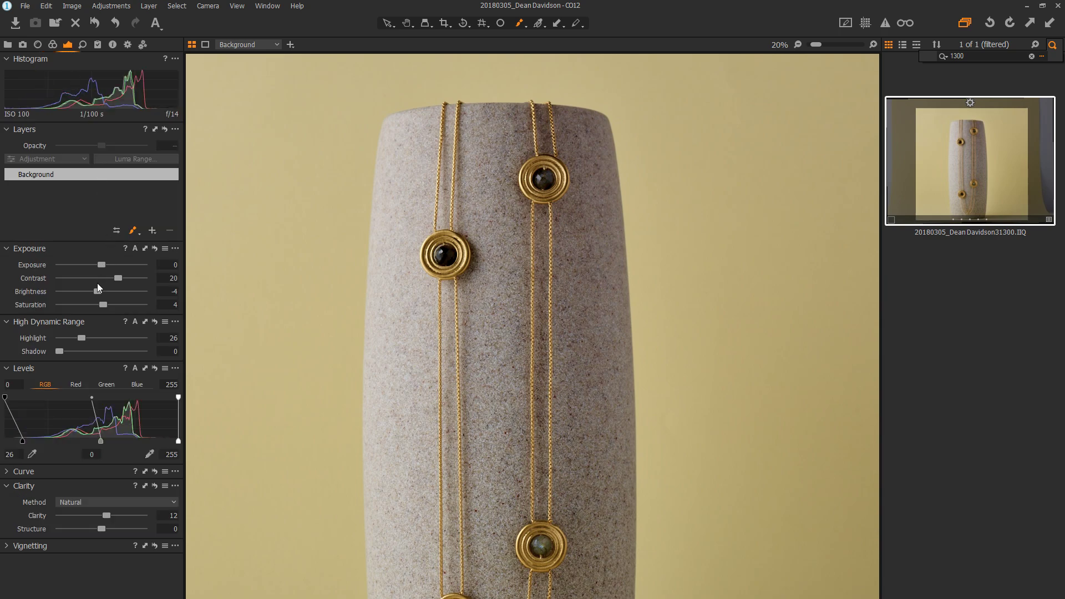
{"action": "left_click_drag", "start_coordinate": [98, 290], "coordinate": [104, 289]}
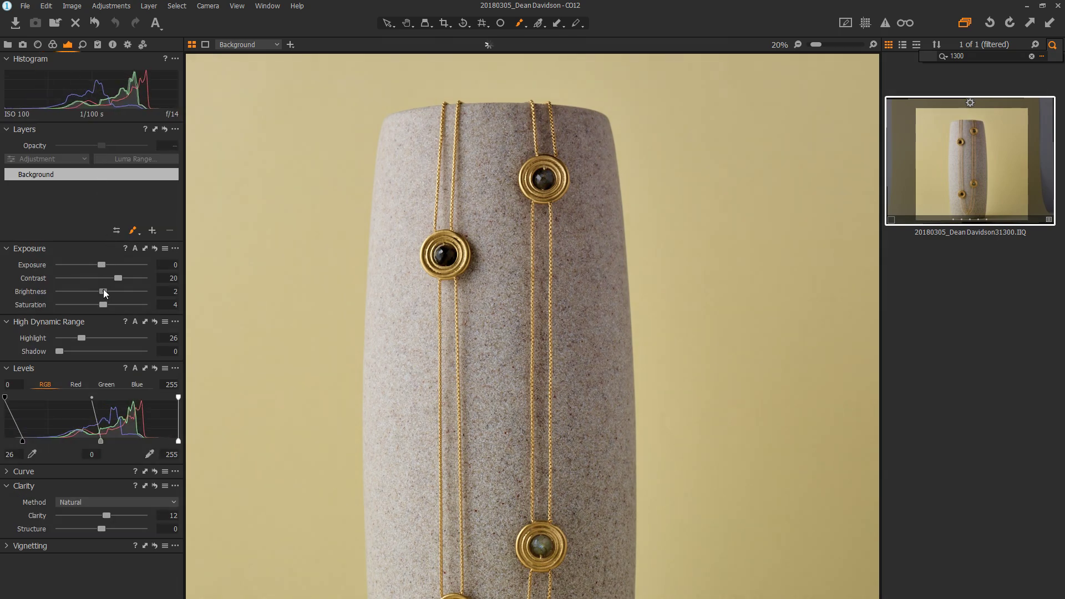
{"action": "left_click_drag", "start_coordinate": [117, 277], "coordinate": [102, 289]}
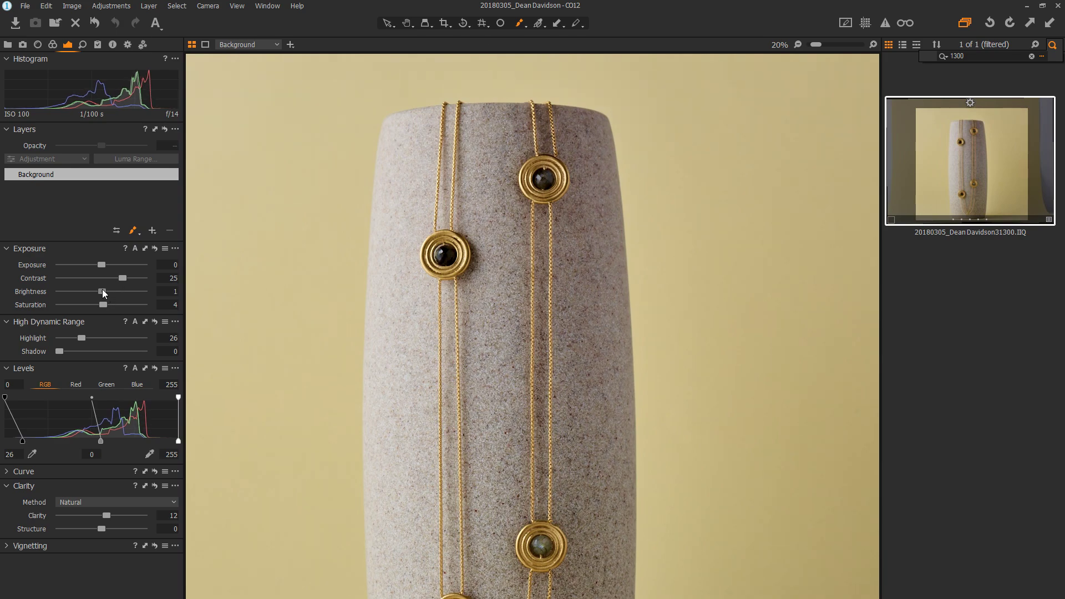
{"action": "left_click", "coordinate": [127, 44]}
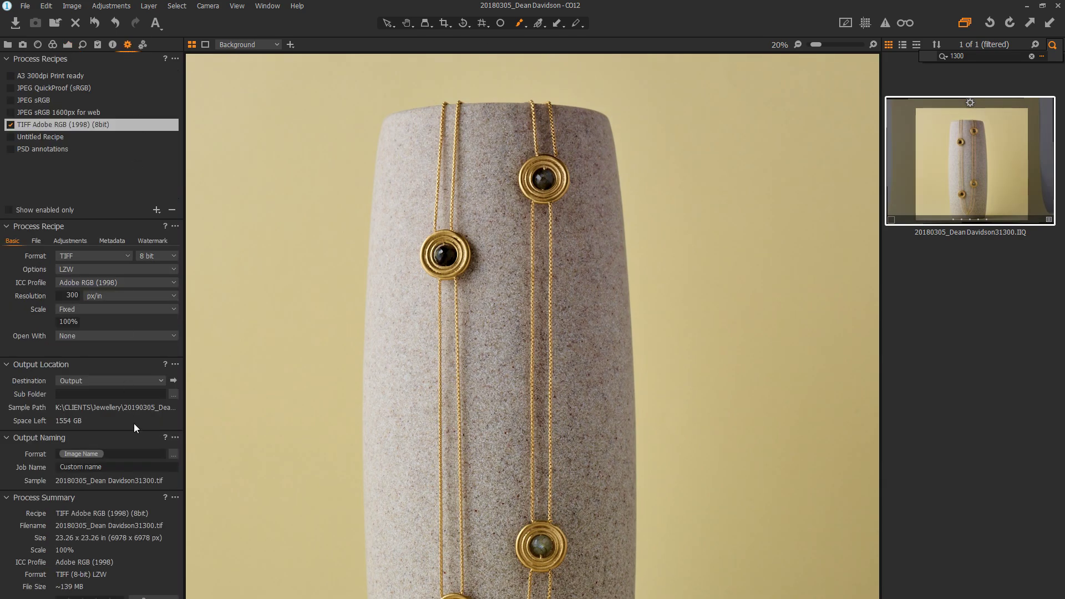
{"action": "left_click", "coordinate": [154, 596]}
Step: Filter to pendant close-up 1299 and cool its white balance to 4258 K
{"action": "type", "text": "1299"}
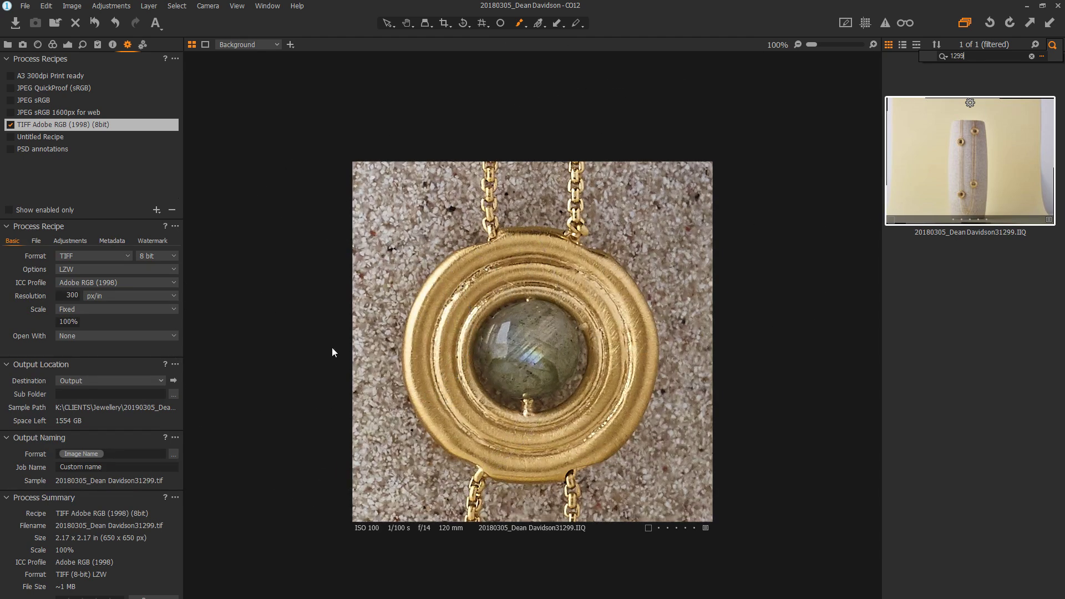
{"action": "left_click", "coordinate": [35, 46]}
{"action": "left_click", "coordinate": [51, 47]}
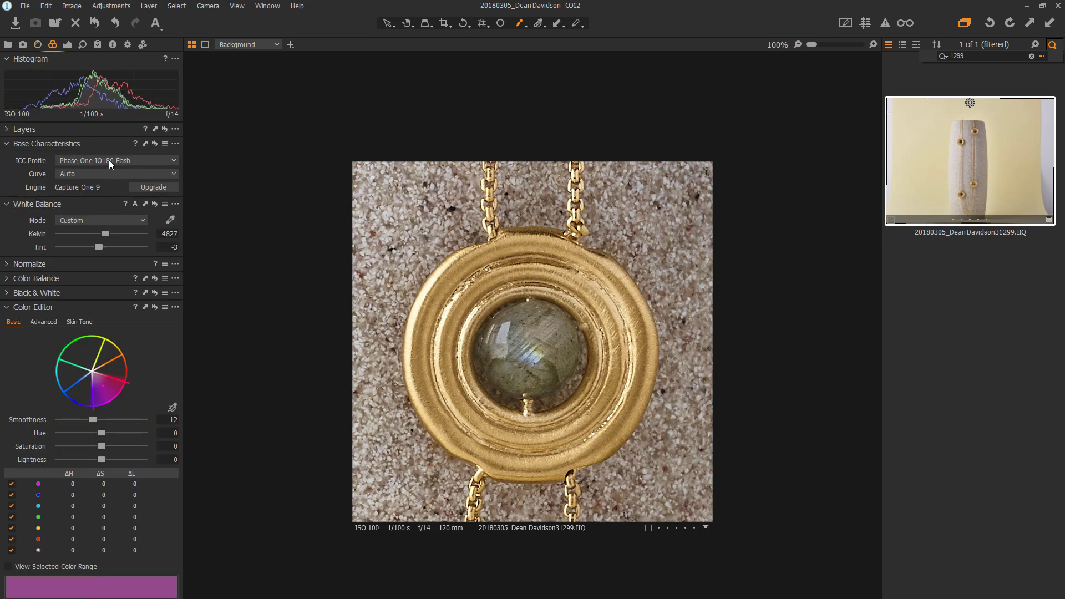
{"action": "mouse_move", "coordinate": [105, 234]}
{"action": "left_mouse_down"}
{"action": "mouse_move", "coordinate": [97, 245]}
{"action": "mouse_move", "coordinate": [101, 233]}
{"action": "left_mouse_up"}
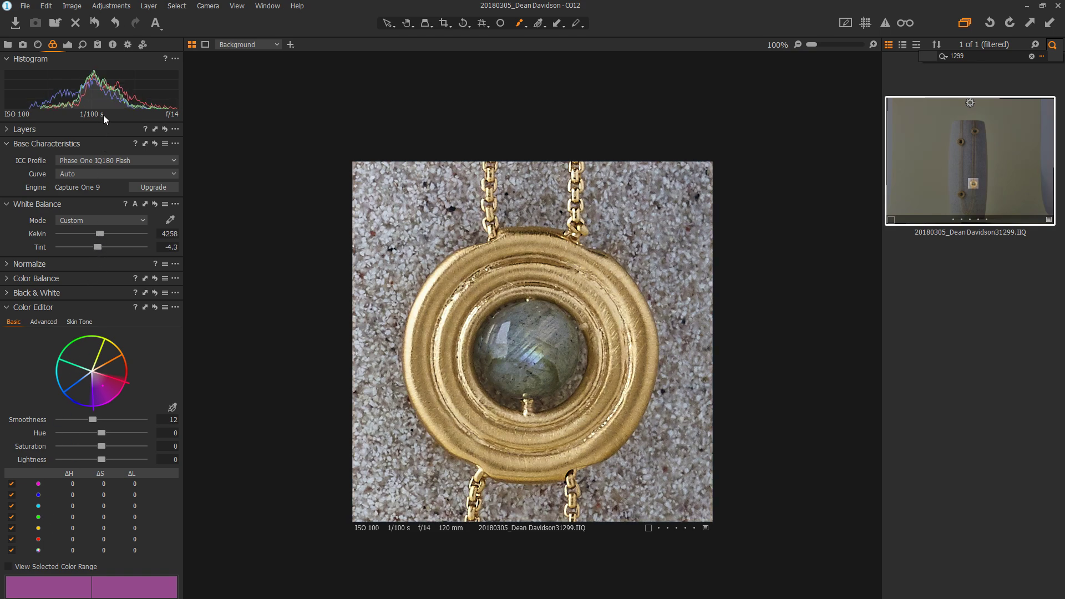
{"action": "left_click", "coordinate": [127, 45]}
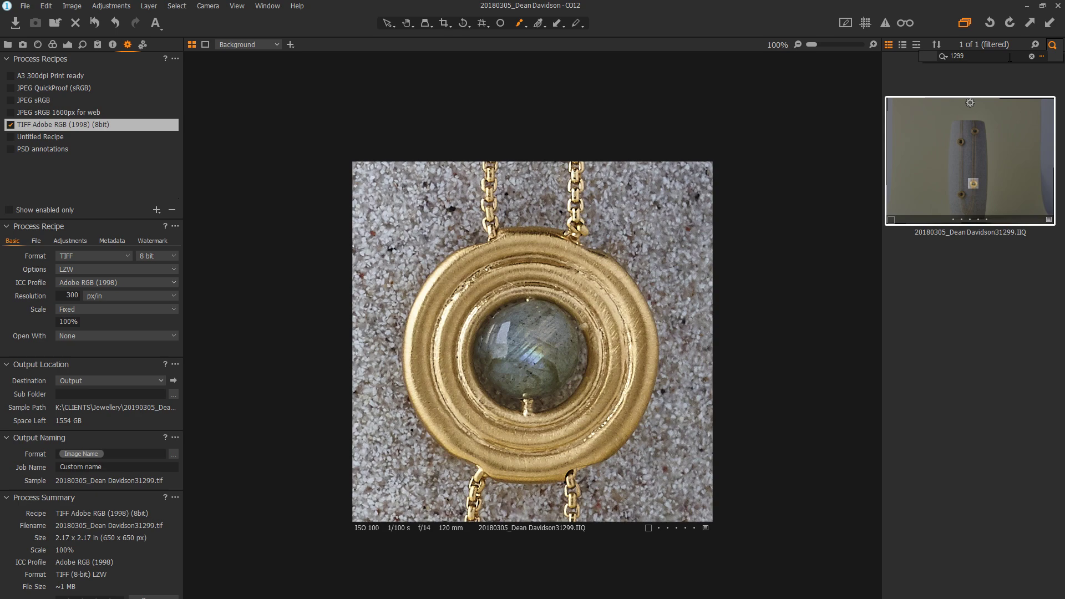
Step: Filter to turquoise earrings image 1305 and process it to TIFF, then filter to 1310
{"action": "double_click", "coordinate": [957, 56]}
{"action": "type", "text": "1305"}
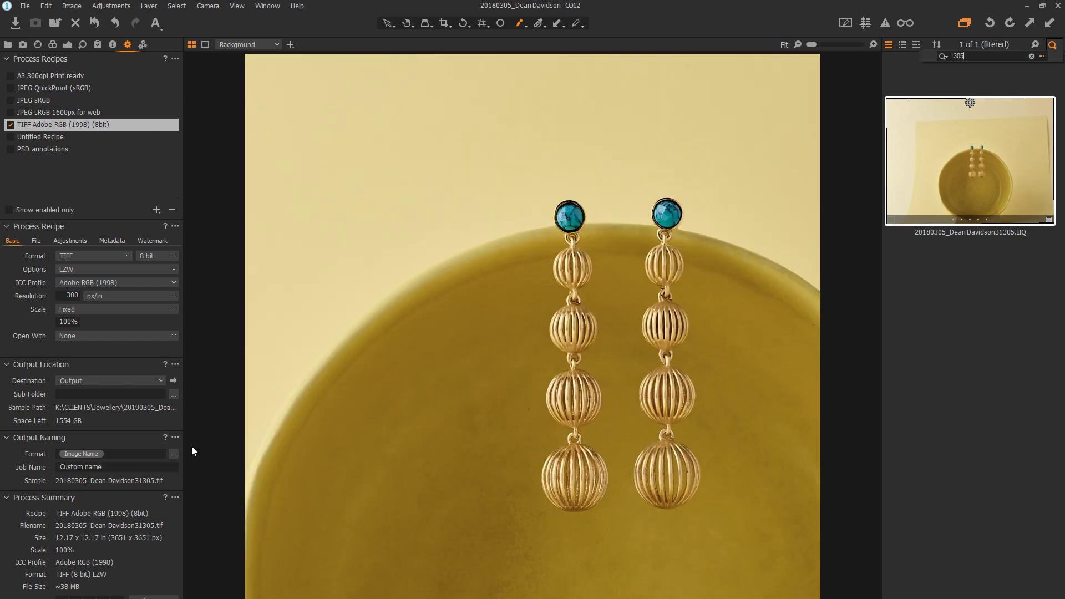
{"action": "left_click", "coordinate": [156, 597]}
{"action": "left_click_drag", "start_coordinate": [963, 56], "coordinate": [894, 62]}
{"action": "type", "text": "1310"}
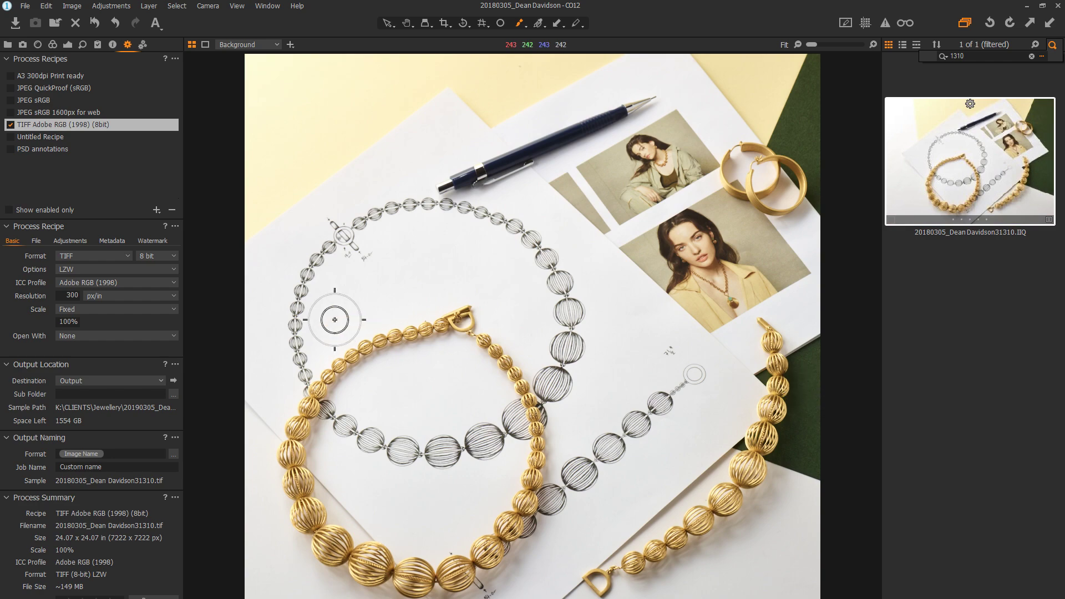
Step: Add a linear gradient-masked layer with Brightness -4 to the beaded-necklace shot
{"action": "left_click", "coordinate": [82, 44]}
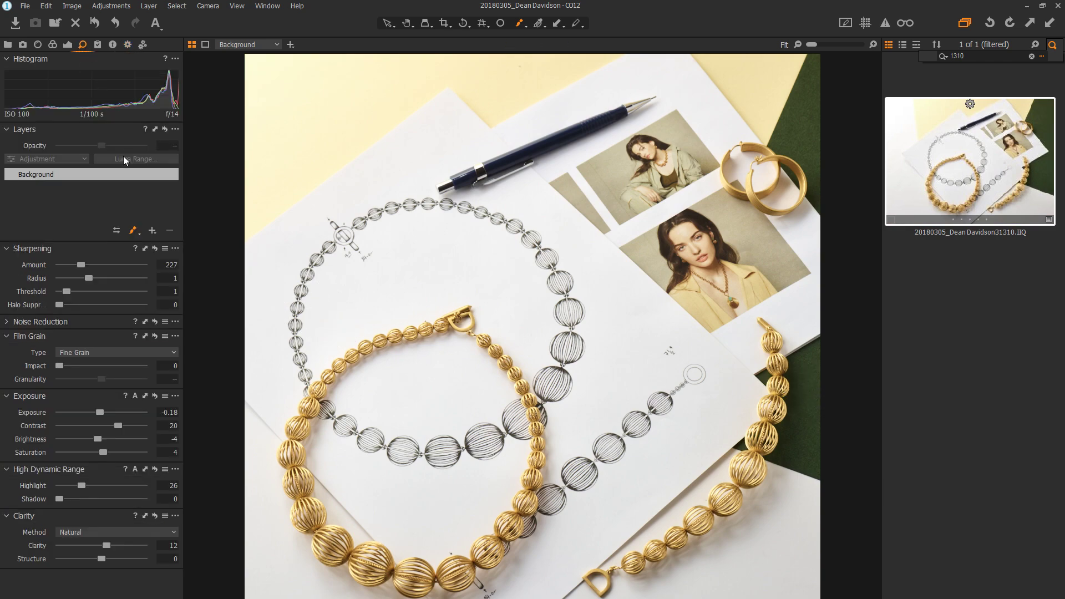
{"action": "left_click", "coordinate": [135, 232]}
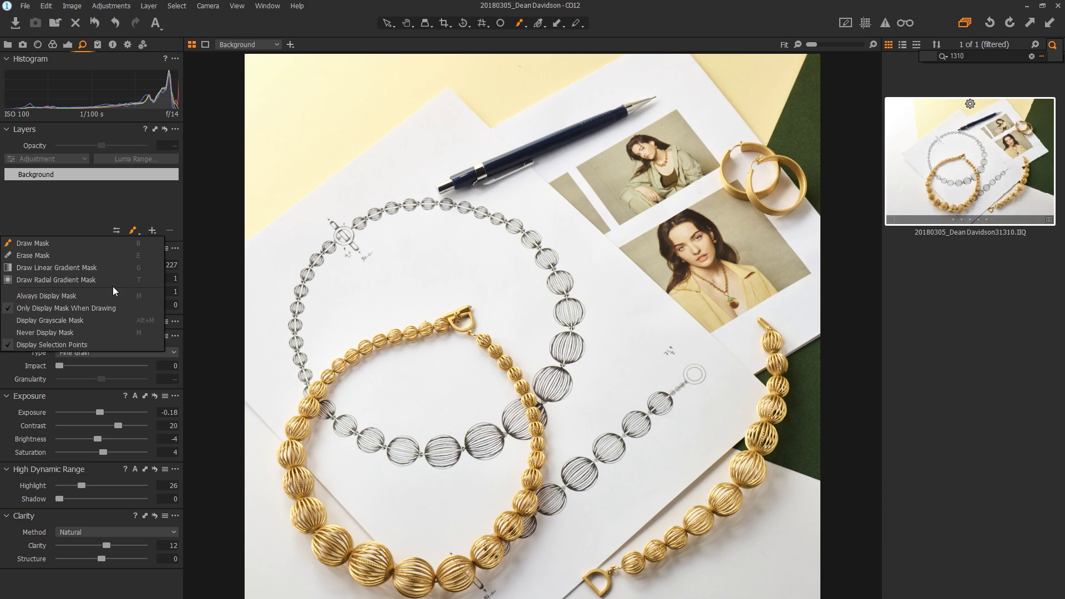
{"action": "left_click", "coordinate": [116, 271]}
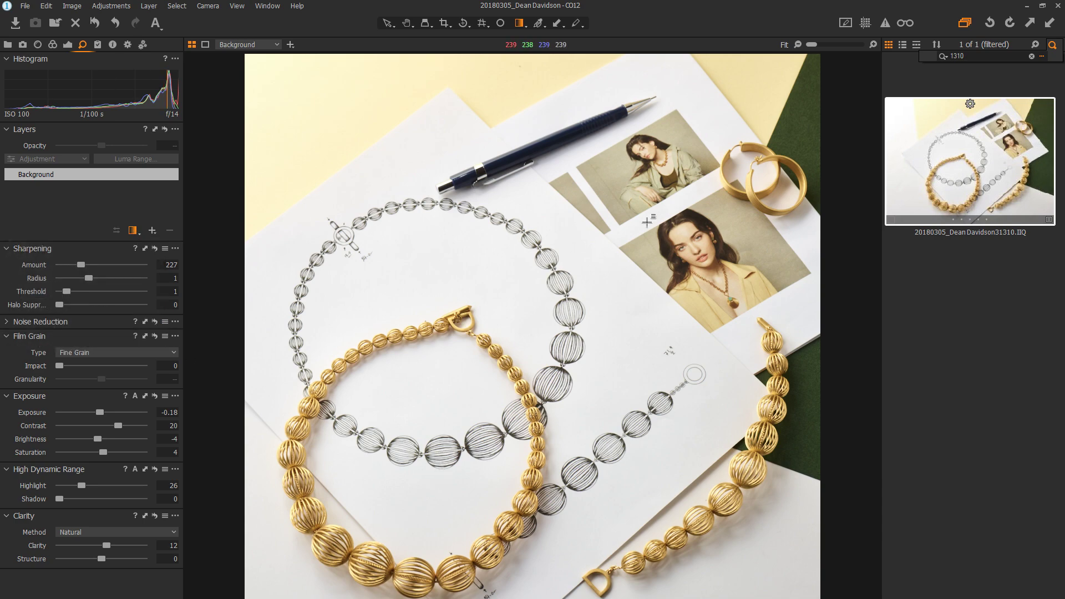
{"action": "left_click_drag", "start_coordinate": [629, 167], "coordinate": [515, 469]}
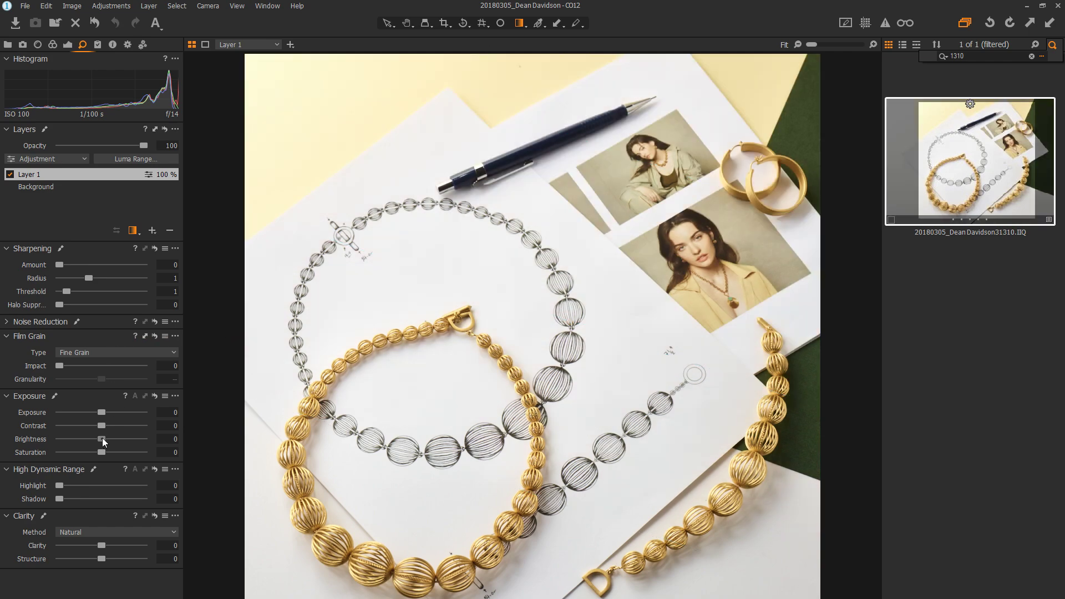
{"action": "left_click_drag", "start_coordinate": [102, 439], "coordinate": [99, 439]}
Step: Add a second gradient-masked layer with Shadow 11 and more contrast, then filter to image 1311
{"action": "left_click", "coordinate": [151, 230]}
{"action": "left_click_drag", "start_coordinate": [389, 499], "coordinate": [462, 291]}
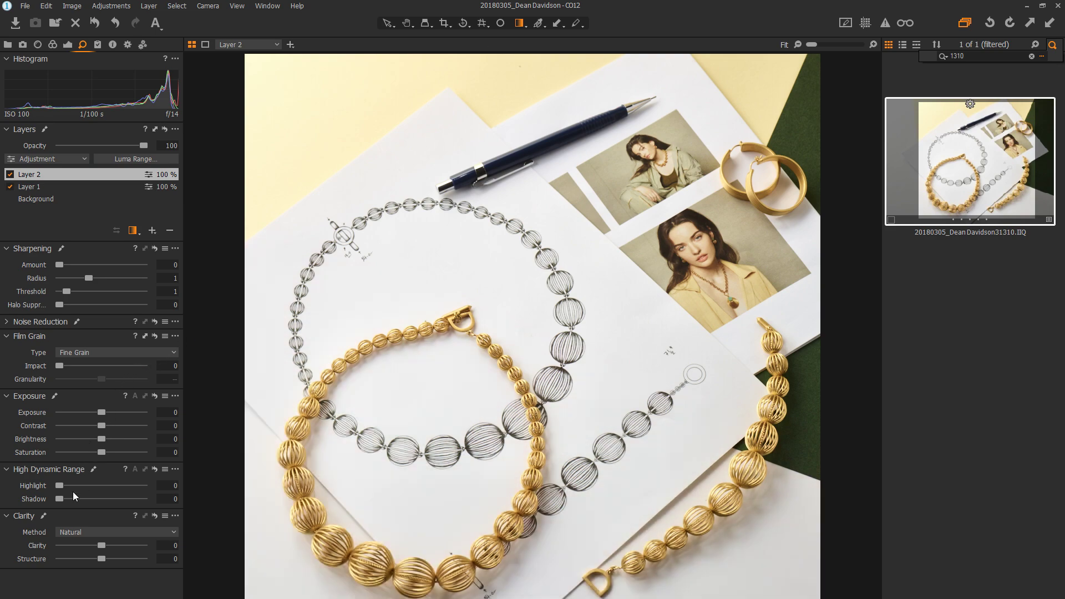
{"action": "left_click_drag", "start_coordinate": [62, 499], "coordinate": [71, 499]}
{"action": "left_click_drag", "start_coordinate": [102, 426], "coordinate": [109, 426]}
{"action": "left_click", "coordinate": [33, 200]}
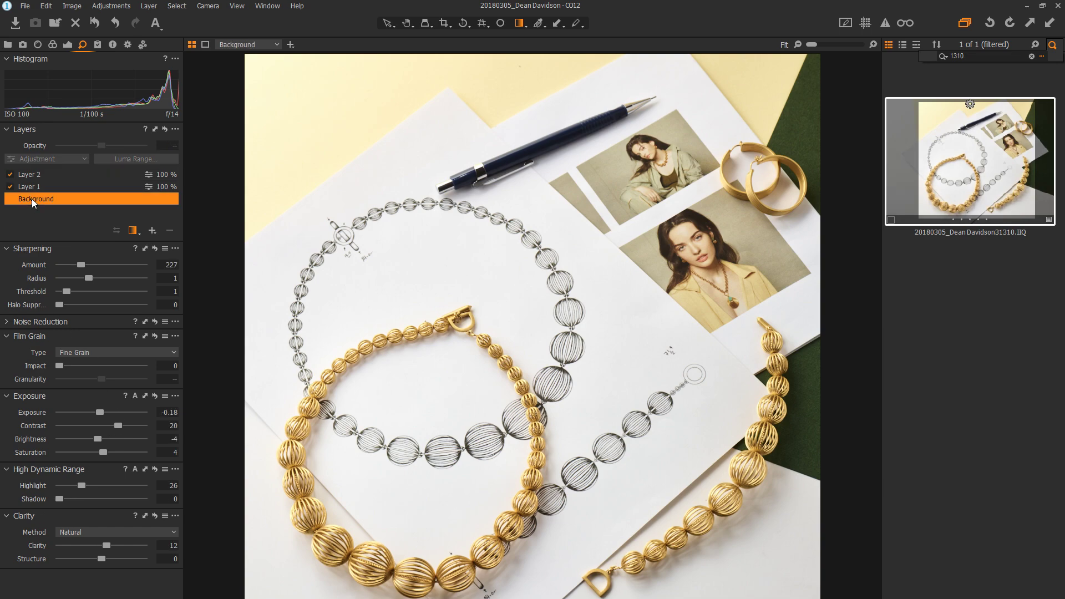
{"action": "left_click", "coordinate": [129, 44]}
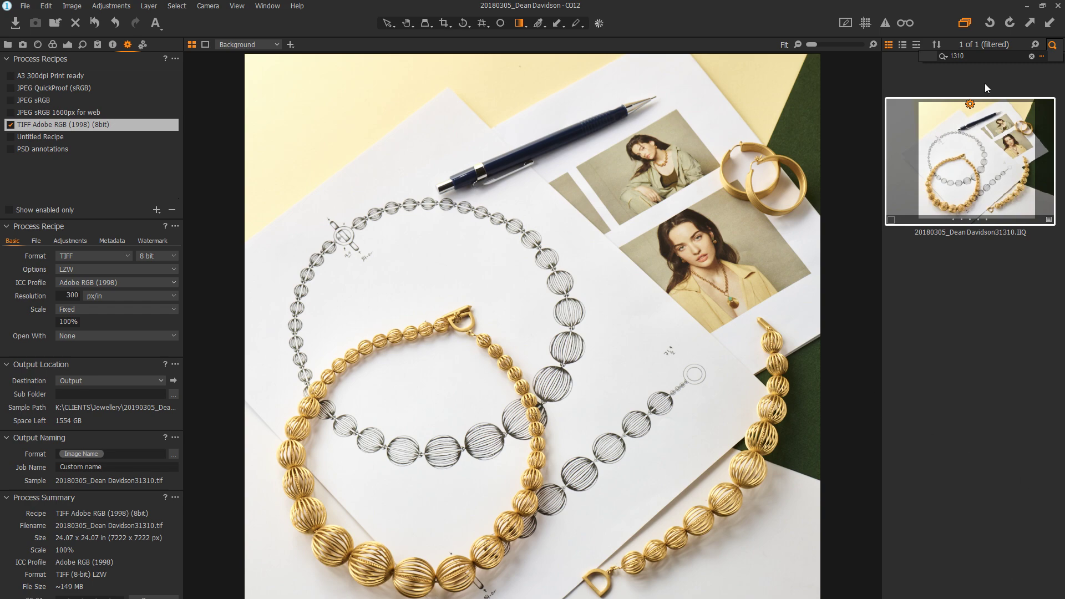
{"action": "double_click", "coordinate": [956, 56]}
{"action": "type", "text": "1311"}
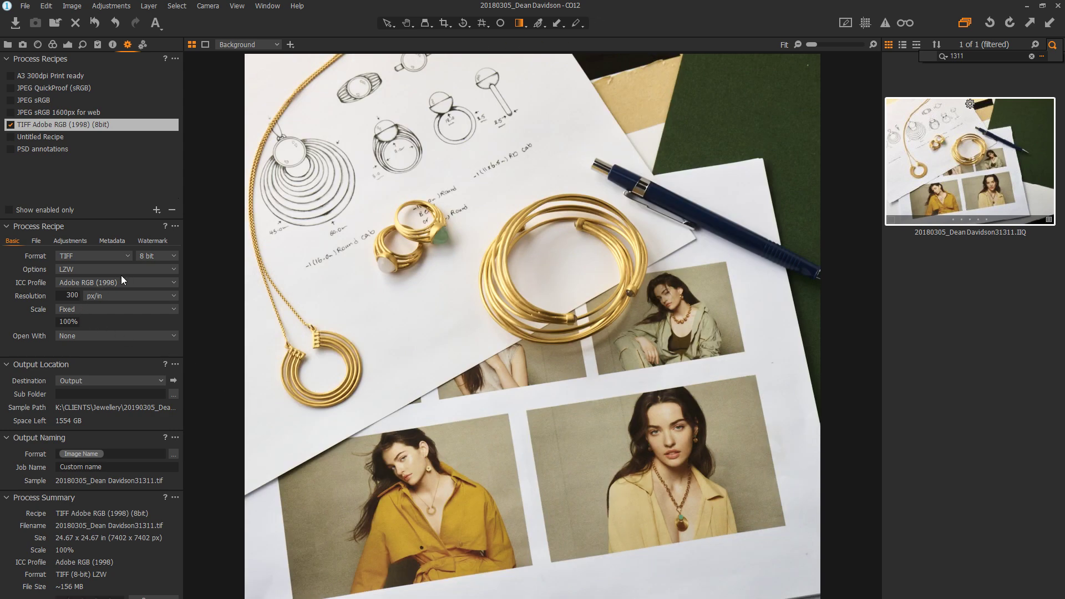
Step: Add a bottom-up gradient-masked layer with Contrast 4, Brightness 5 and Shadow 5
{"action": "left_click", "coordinate": [83, 44]}
{"action": "left_click", "coordinate": [133, 230]}
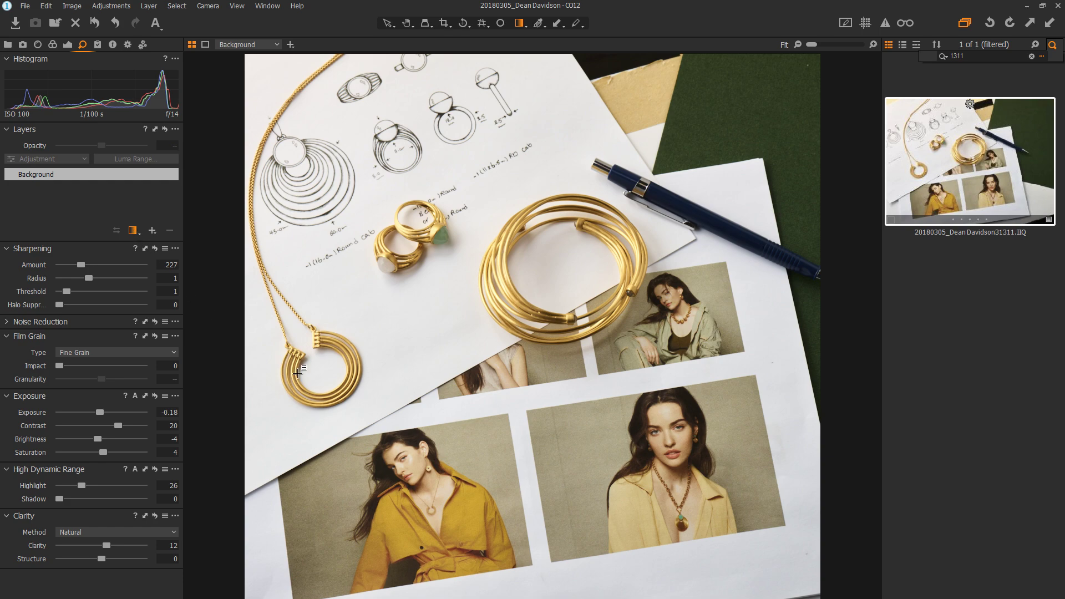
{"action": "left_click_drag", "start_coordinate": [571, 438], "coordinate": [553, 189]}
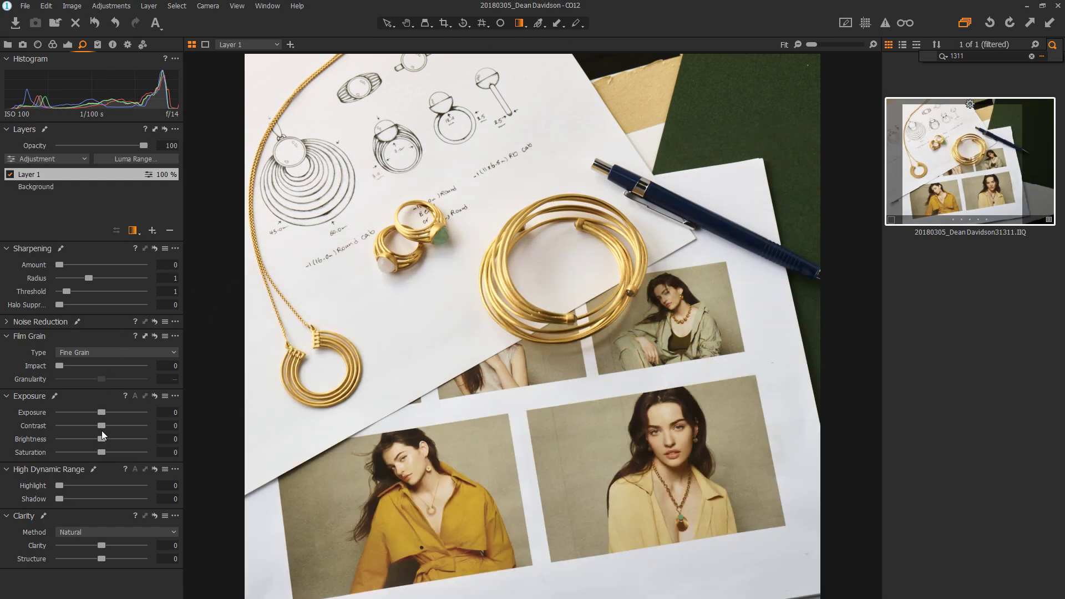
{"action": "left_click_drag", "start_coordinate": [101, 426], "coordinate": [106, 438]}
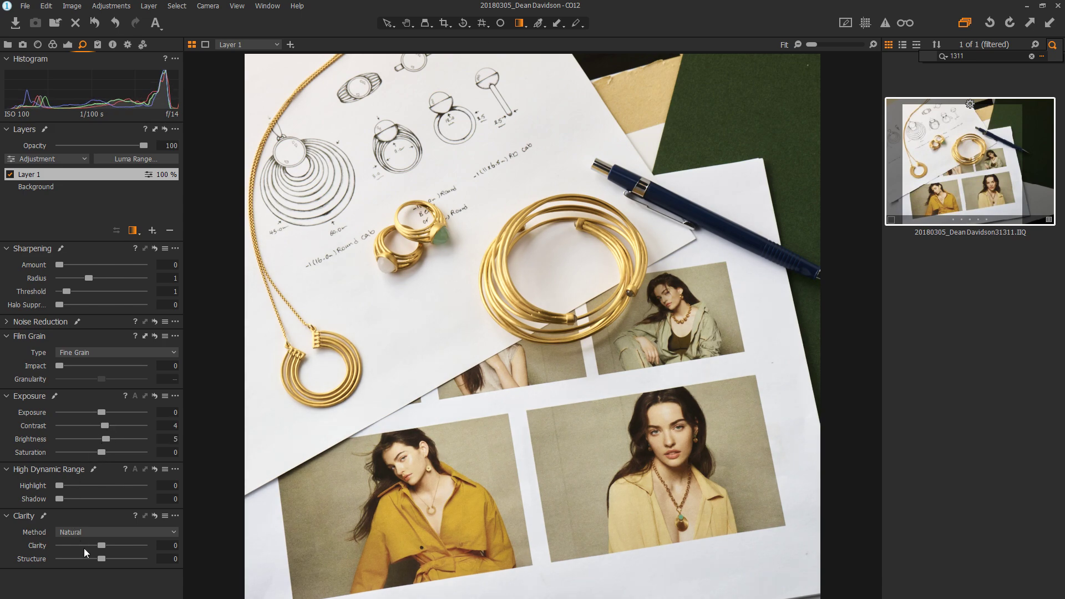
{"action": "left_click_drag", "start_coordinate": [61, 496], "coordinate": [62, 496]}
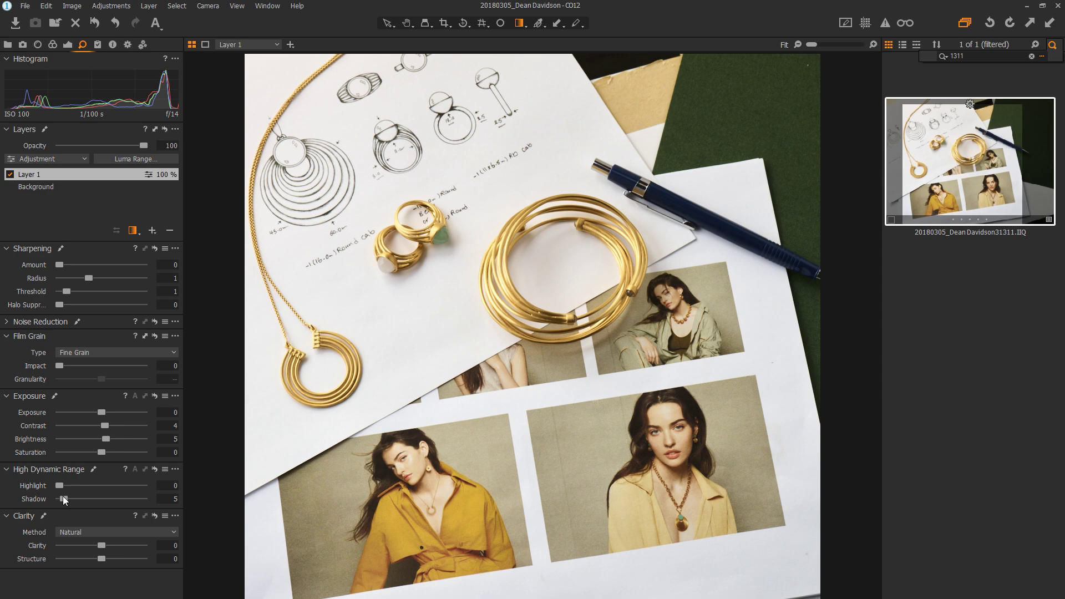
Step: Add a second diagonal gradient layer with Highlight 19 and process the shot as TIFF
{"action": "left_click", "coordinate": [152, 231]}
{"action": "left_click_drag", "start_coordinate": [378, 214], "coordinate": [114, 359]}
{"action": "left_click_drag", "start_coordinate": [61, 485], "coordinate": [78, 485]}
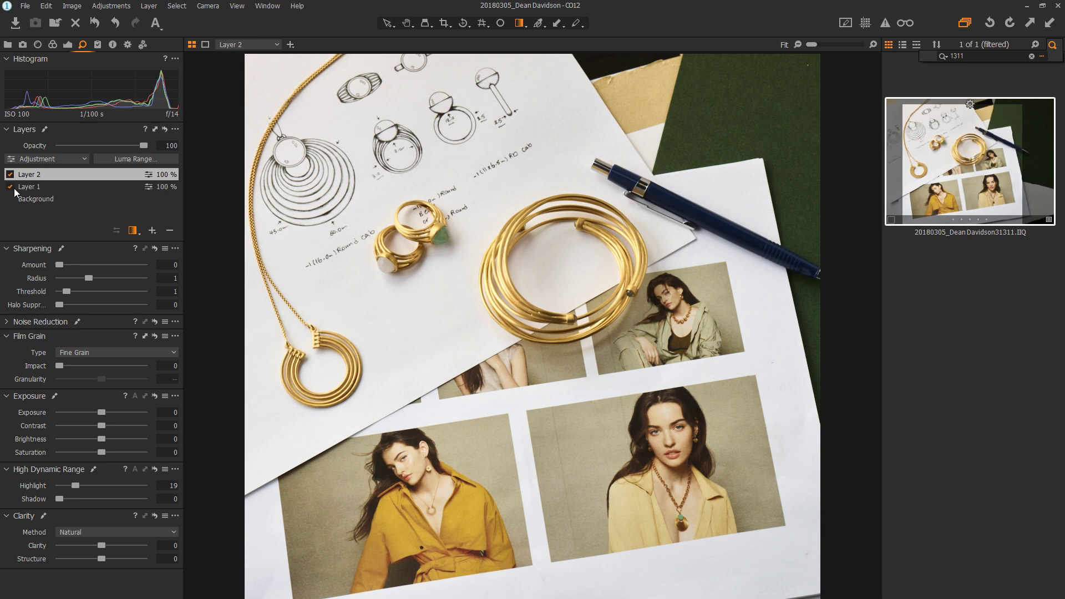
{"action": "left_click", "coordinate": [37, 198]}
{"action": "left_click", "coordinate": [127, 47]}
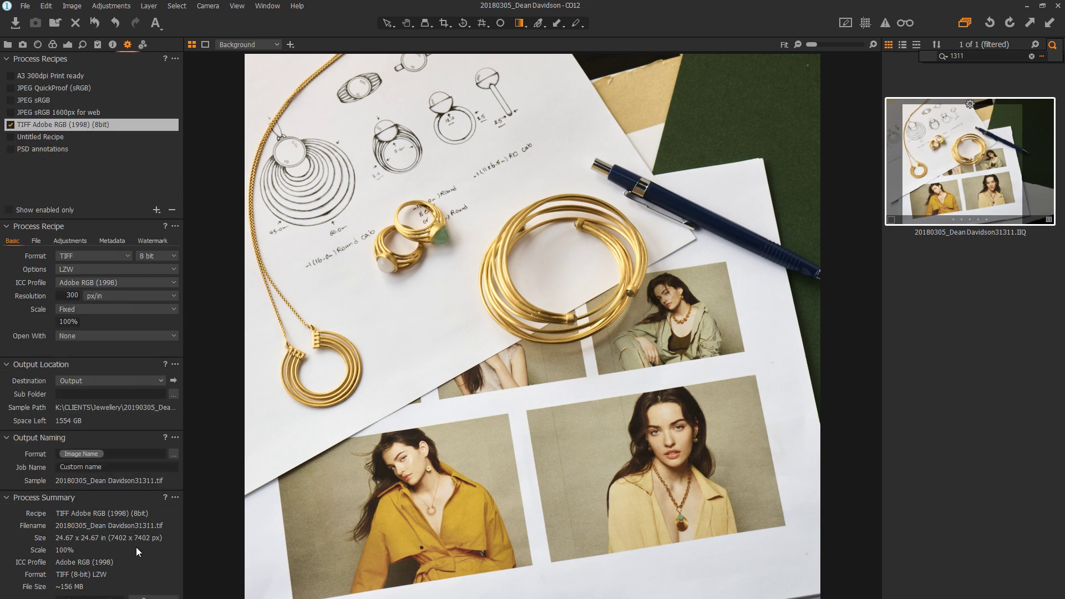
{"action": "left_click", "coordinate": [174, 597]}
Step: Close Capture One and the drive window, and widen the Output folder window
{"action": "left_click", "coordinate": [1059, 7]}
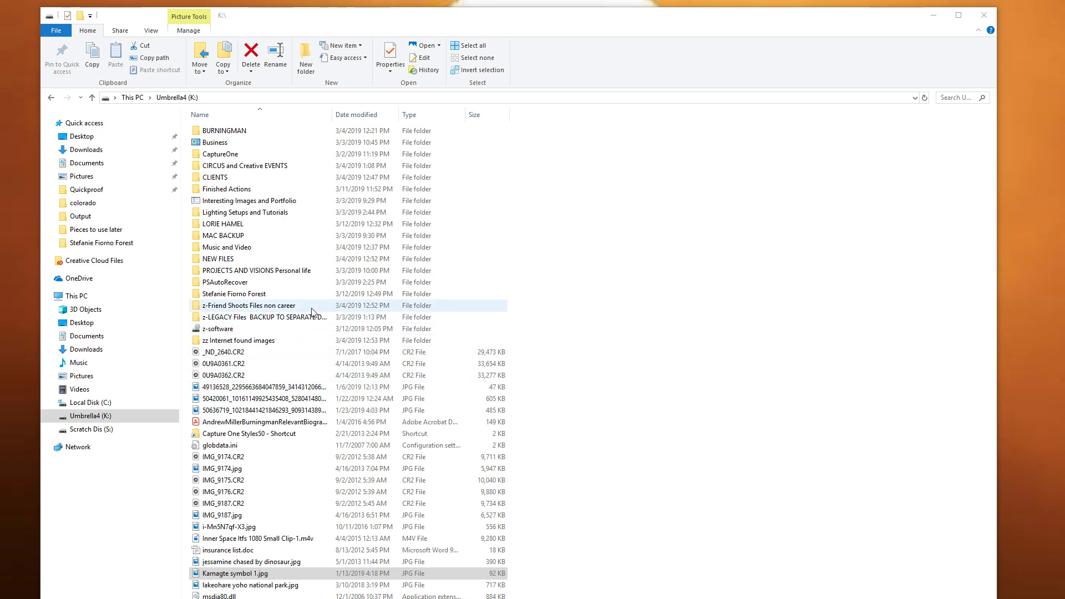
{"action": "left_click", "coordinate": [982, 24]}
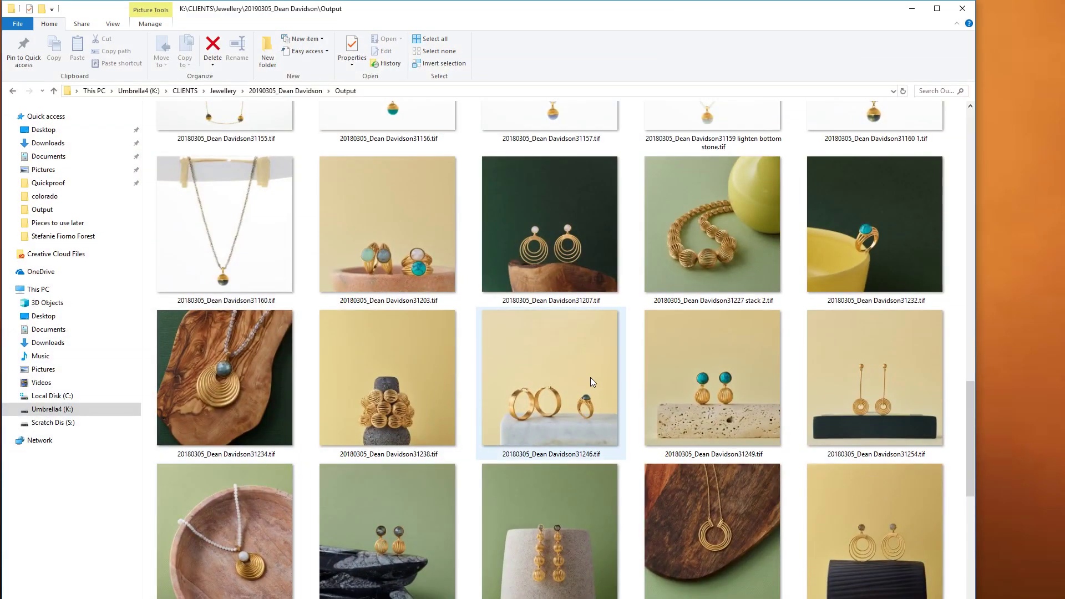
{"action": "left_click", "coordinate": [590, 377]}
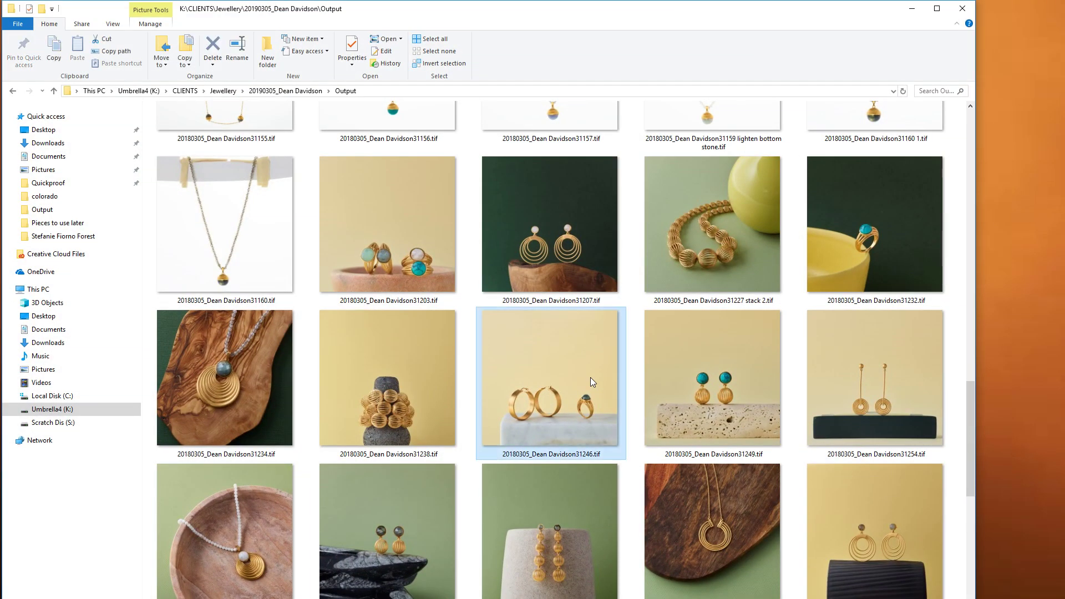
{"action": "left_click_drag", "start_coordinate": [976, 295], "coordinate": [1054, 297]}
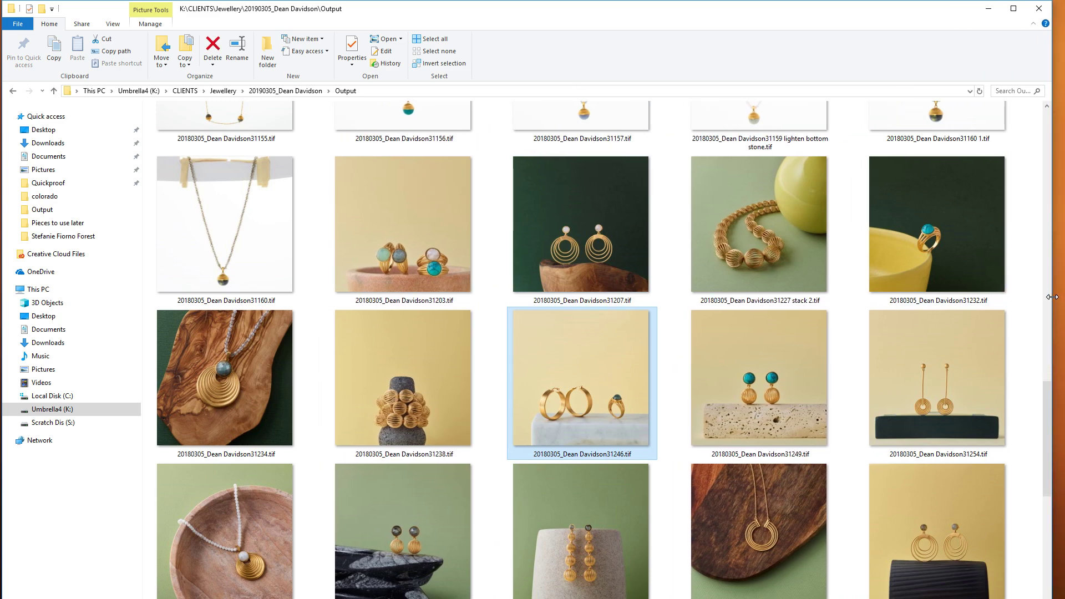
{"action": "scroll", "coordinate": [716, 378], "scroll_direction": "up", "scroll_amount": 5}
{"action": "scroll", "coordinate": [715, 379], "scroll_direction": "up", "scroll_amount": 5}
{"action": "scroll", "coordinate": [716, 378], "scroll_direction": "up", "scroll_amount": 5}
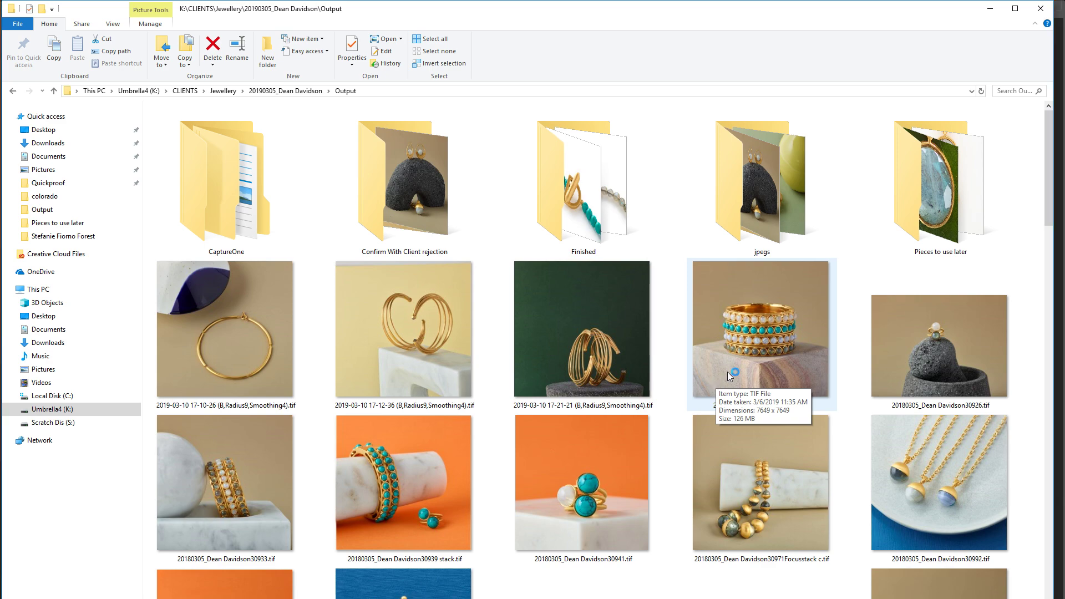
Step: View the Finished folder as extra large thumbnails, then select the first four Output images
{"action": "left_click", "coordinate": [397, 346]}
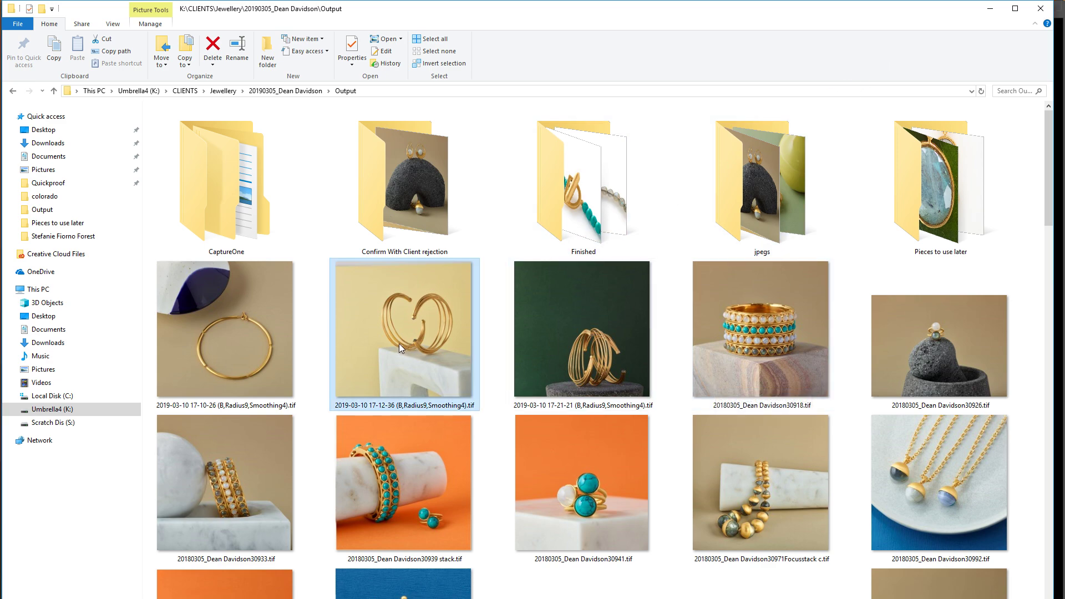
{"action": "double_click", "coordinate": [568, 205]}
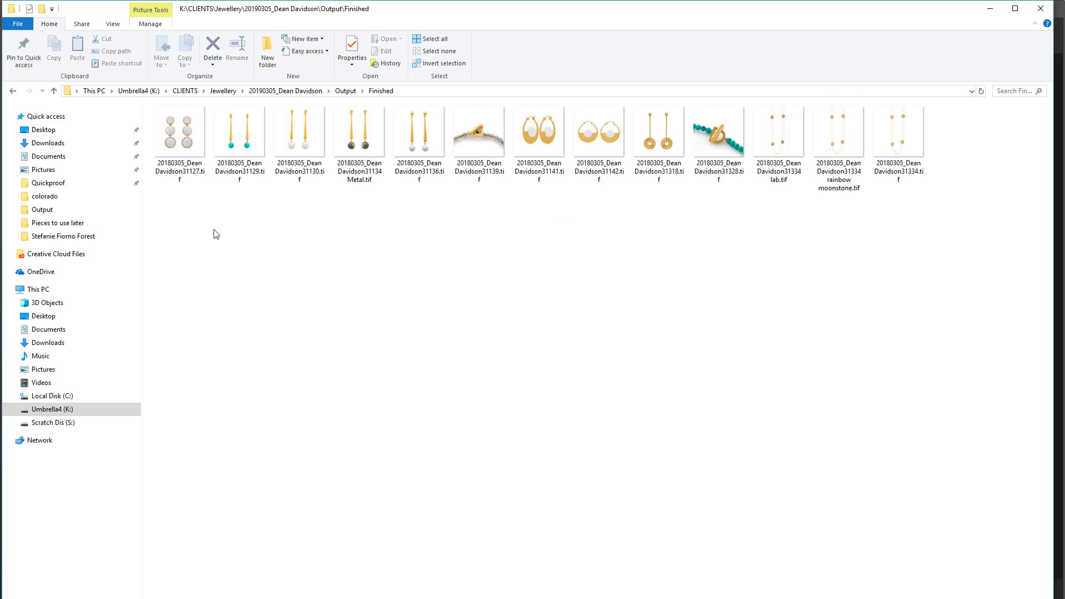
{"action": "right_click", "coordinate": [216, 233]}
{"action": "left_click", "coordinate": [240, 254]}
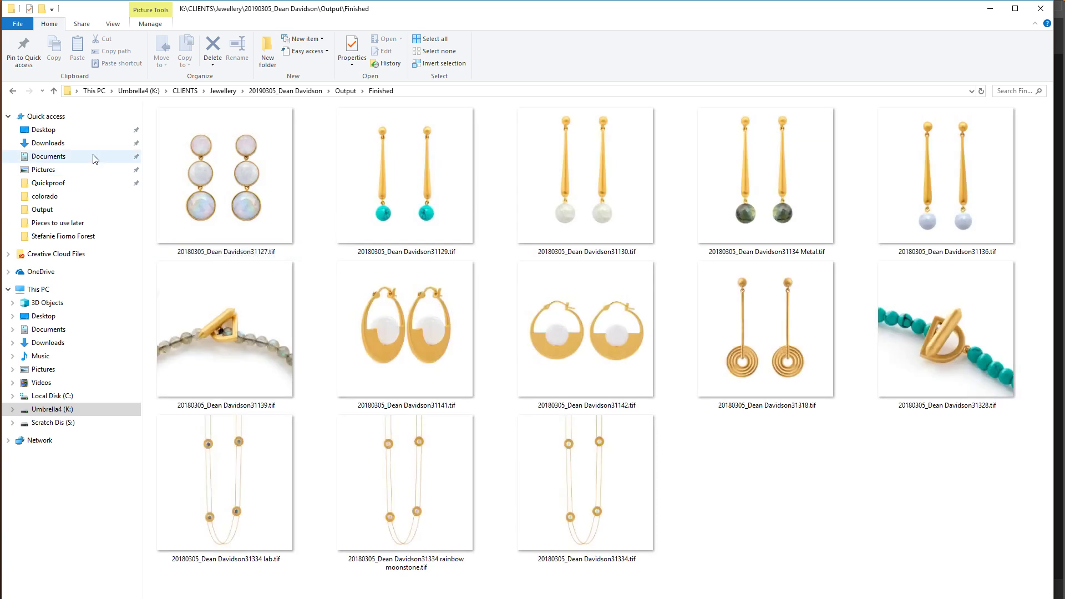
{"action": "left_click", "coordinate": [14, 91]}
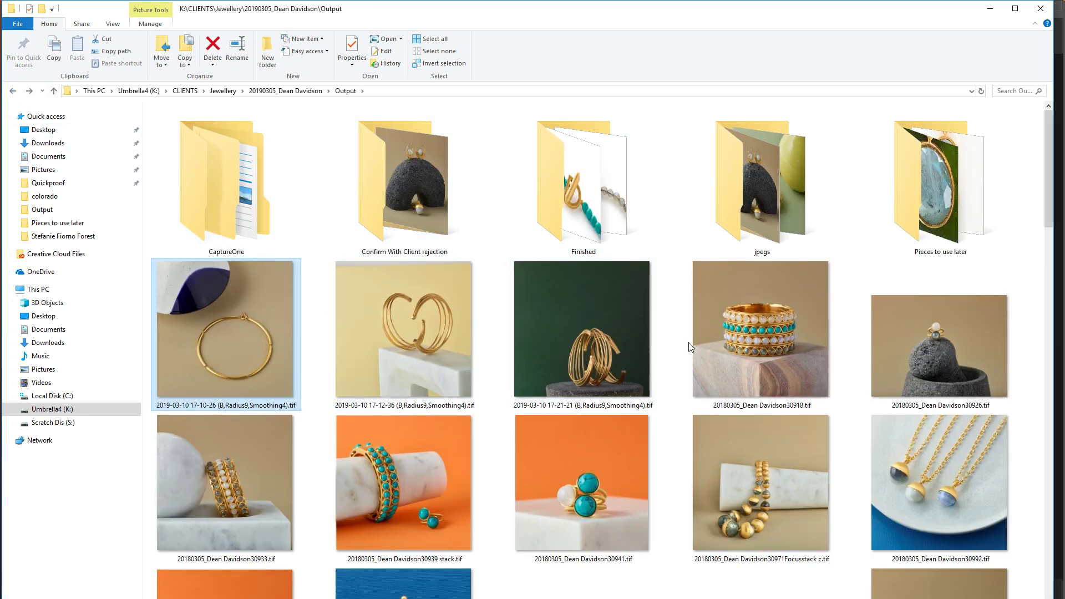
{"action": "left_click", "coordinate": [759, 342], "text": "ctrl"}
{"action": "left_click", "coordinate": [403, 333], "text": "ctrl"}
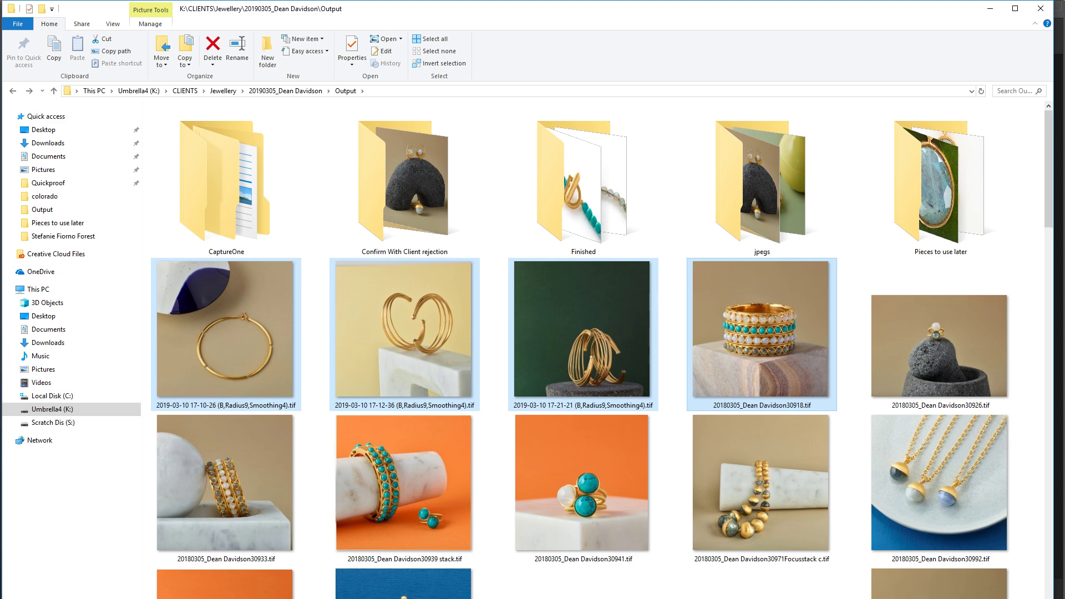
{"action": "key", "text": "alt+Tab"}
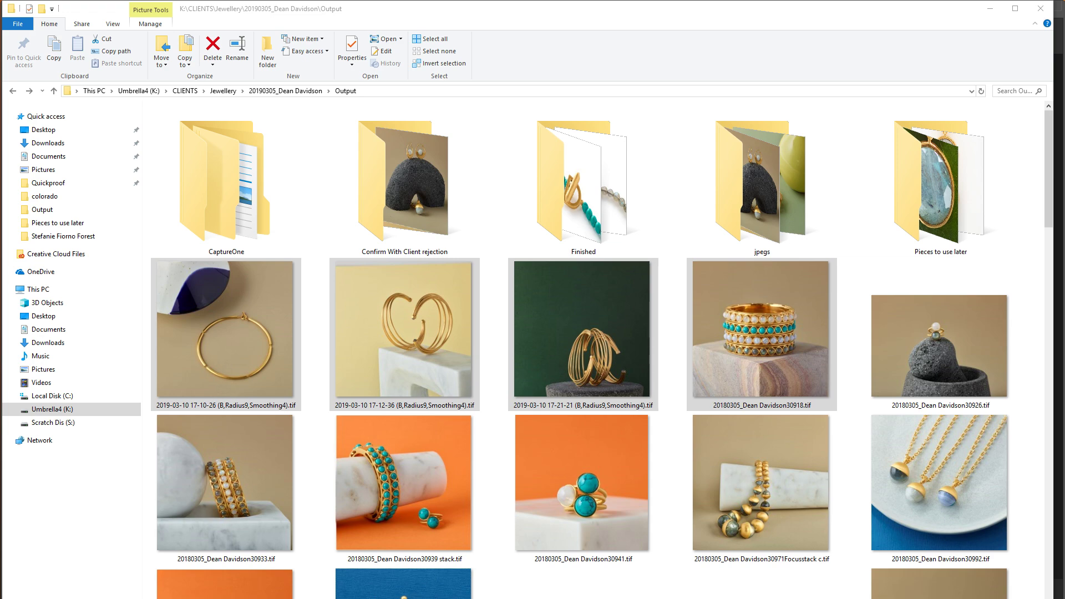
Step: Grab the four selected TIF images in the Output folder to drag into Photoshop
{"action": "left_click", "coordinate": [733, 308]}
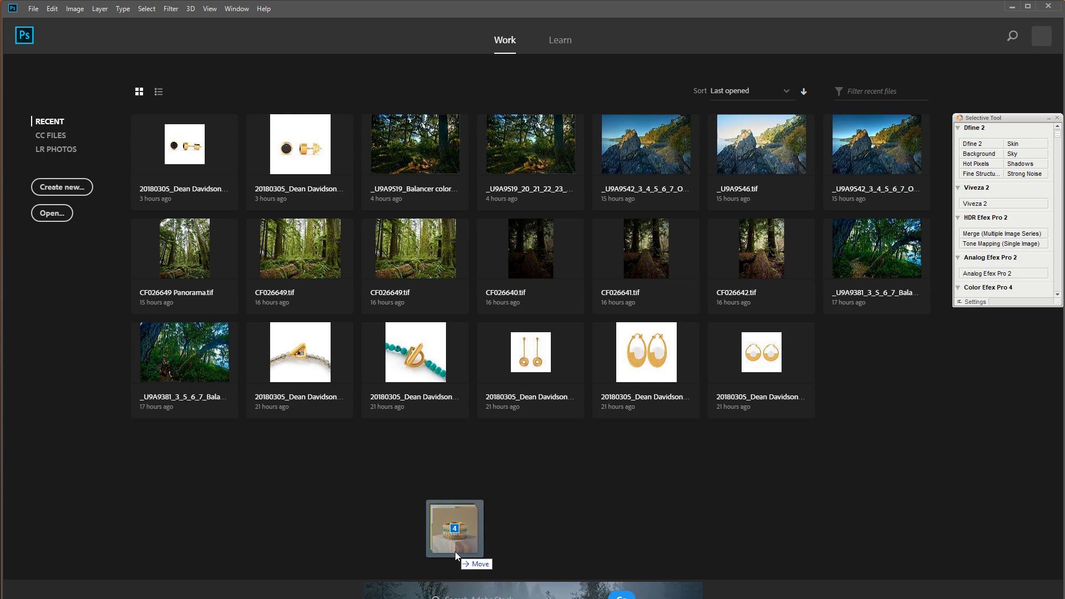
Step: Drop the four TIF images onto Photoshop so each opens as its own document tab
{"action": "left_click_drag", "start_coordinate": [455, 551], "coordinate": [455, 552]}
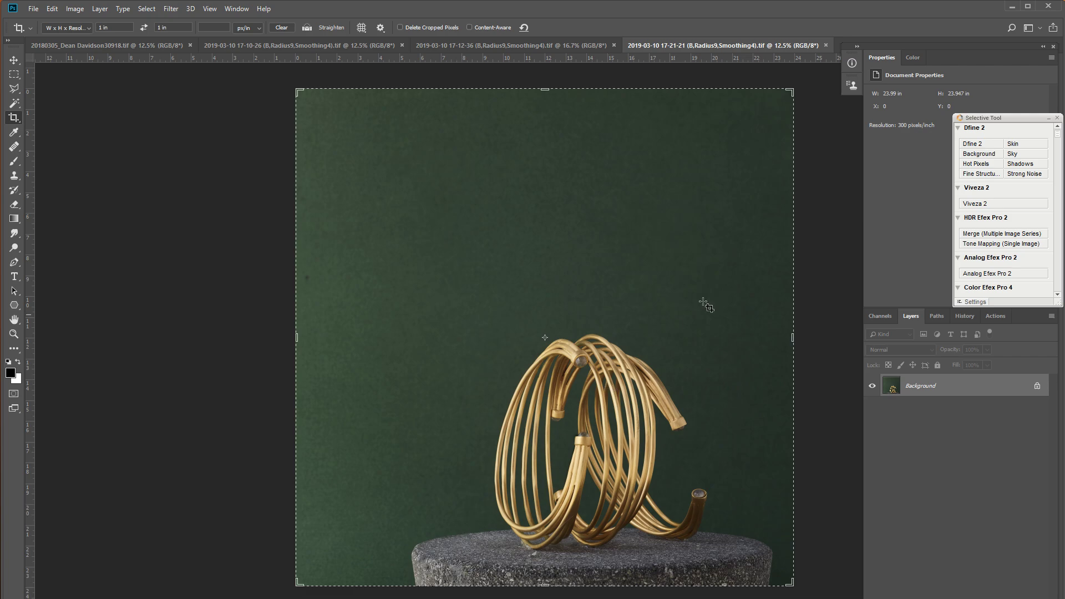
Step: Close the floating plug-in panel and set the Clone Stamp brush to 61 px
{"action": "left_click", "coordinate": [1059, 118]}
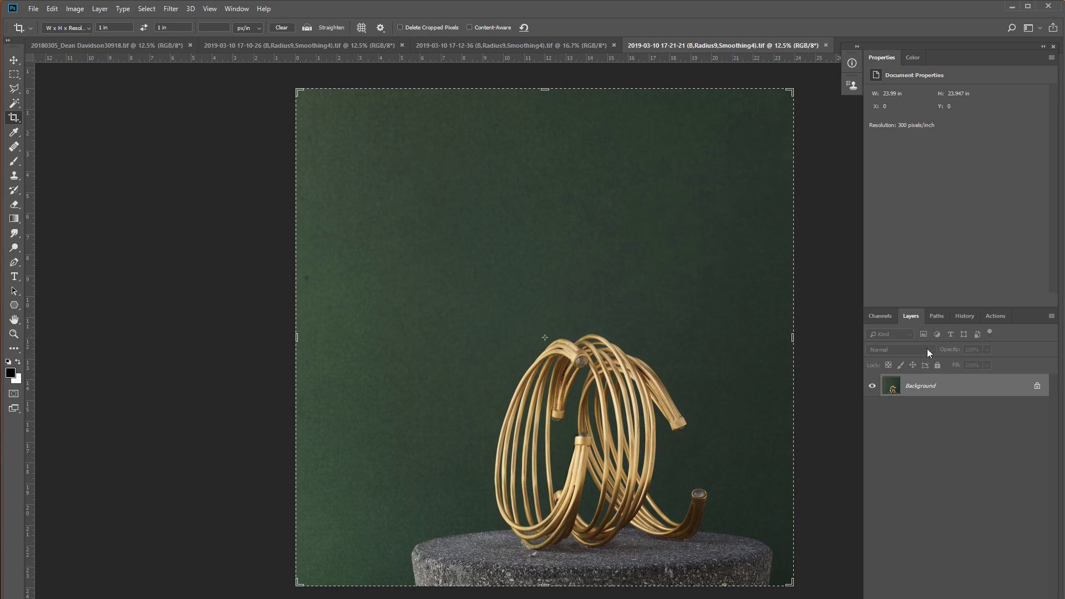
{"action": "left_click", "coordinate": [14, 60]}
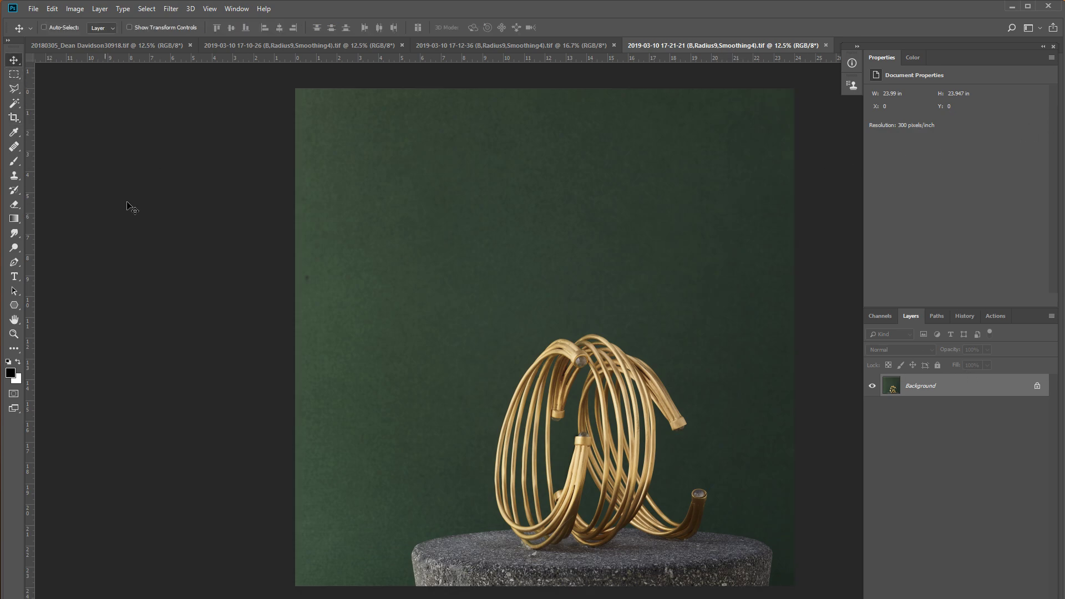
{"action": "key", "text": "ctrl+plus"}
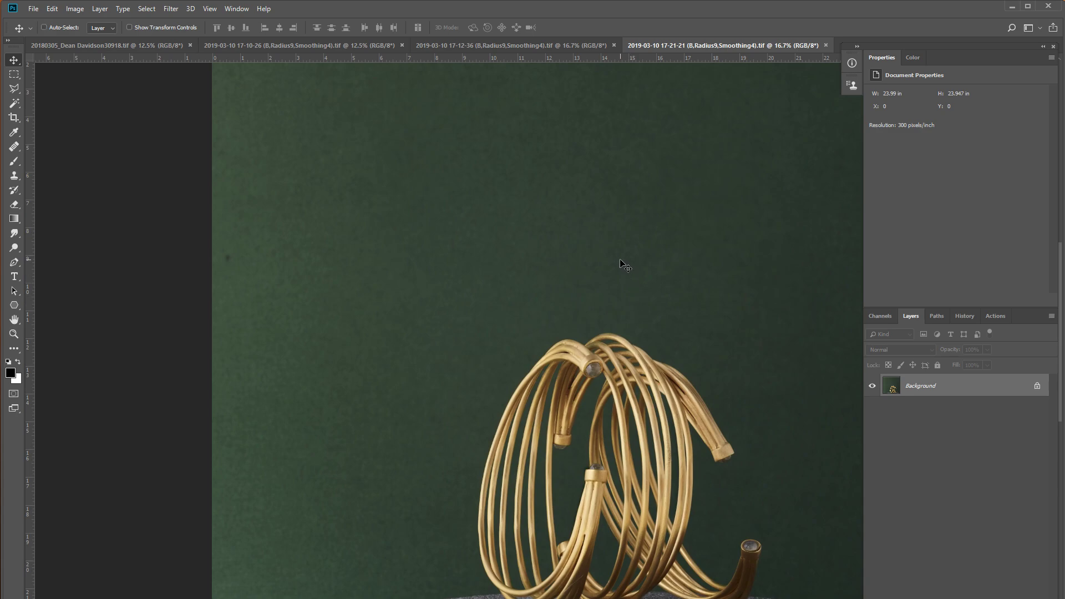
{"action": "mouse_move", "coordinate": [614, 414]}
{"action": "left_mouse_down"}
{"action": "mouse_move", "coordinate": [614, 355]}
{"action": "mouse_move", "coordinate": [770, 480]}
{"action": "left_mouse_up"}
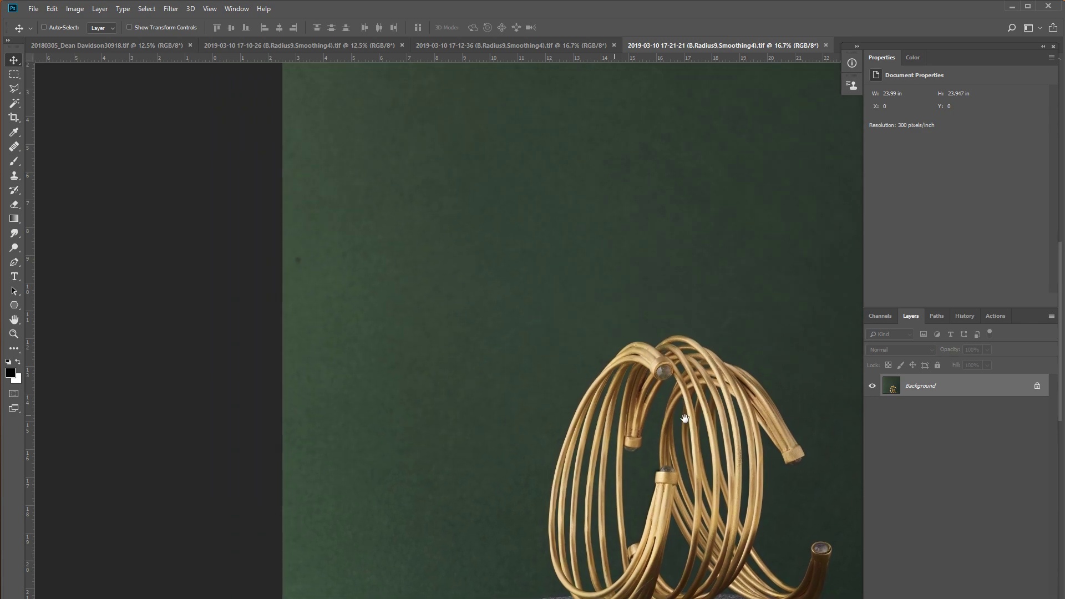
{"action": "key", "text": "s"}
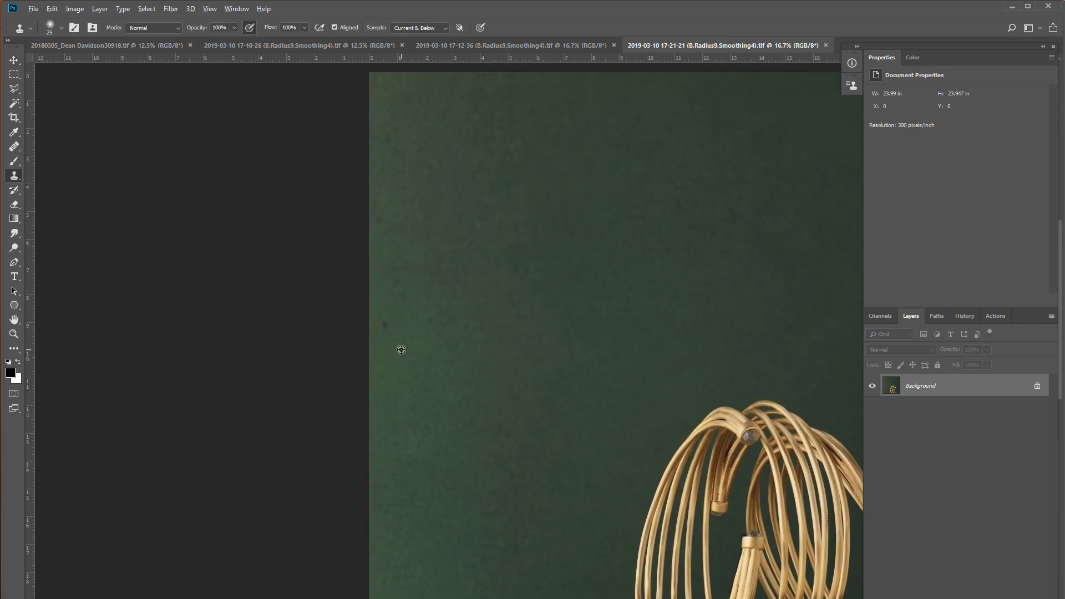
{"action": "right_click", "coordinate": [402, 349]}
{"action": "left_click_drag", "start_coordinate": [469, 377], "coordinate": [482, 377]}
{"action": "key", "text": "Return"}
Step: Frame the bracelet's top gem and enter Quick Mask with the Brush and swapped colours
{"action": "left_click_drag", "start_coordinate": [408, 348], "coordinate": [320, 272]}
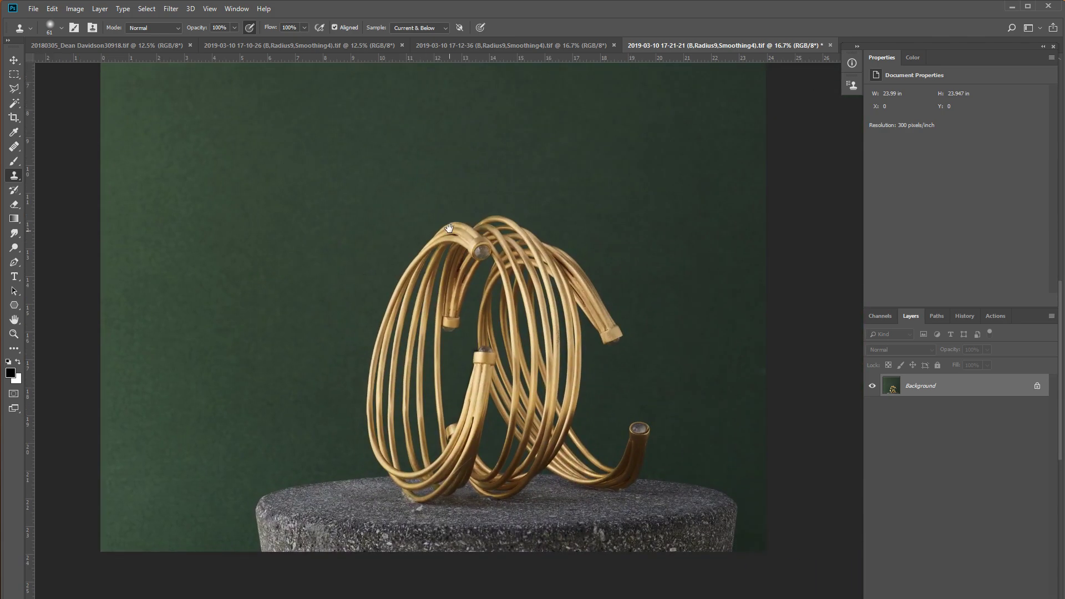
{"action": "left_click_drag", "start_coordinate": [449, 228], "coordinate": [379, 201]}
{"action": "left_click_drag", "start_coordinate": [531, 420], "coordinate": [518, 391]}
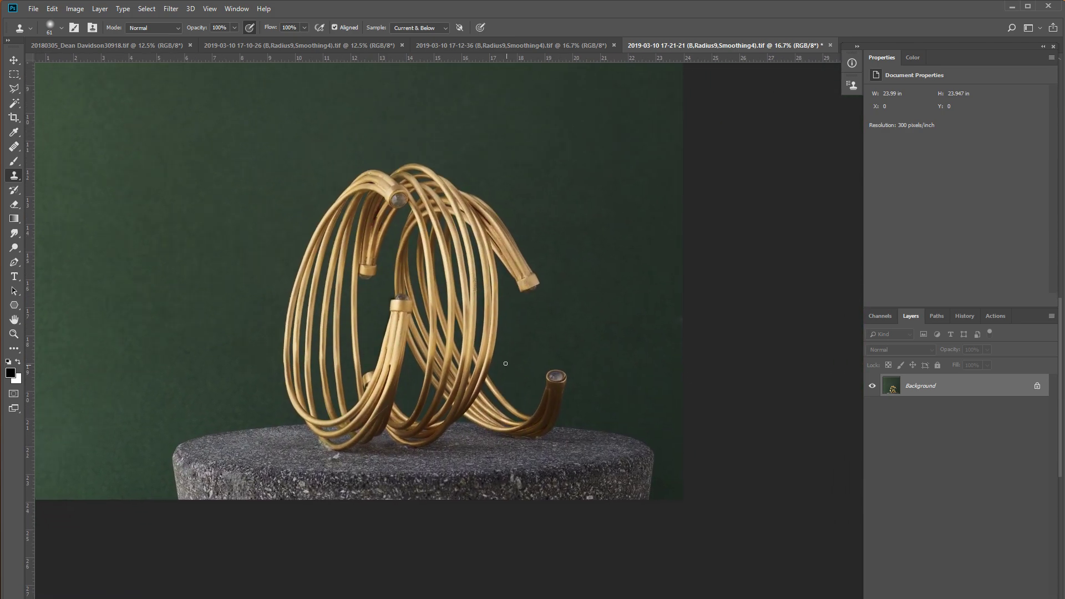
{"action": "scroll", "coordinate": [475, 311], "scroll_direction": "up", "scroll_amount": 4}
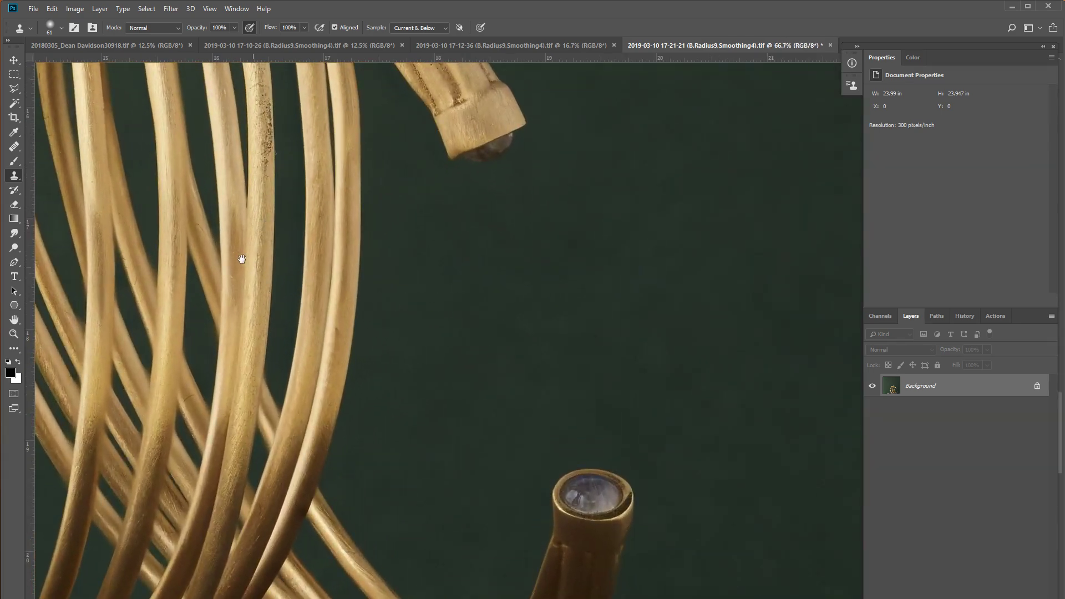
{"action": "left_click_drag", "start_coordinate": [250, 226], "coordinate": [560, 596]}
{"action": "left_click_drag", "start_coordinate": [290, 202], "coordinate": [380, 309]}
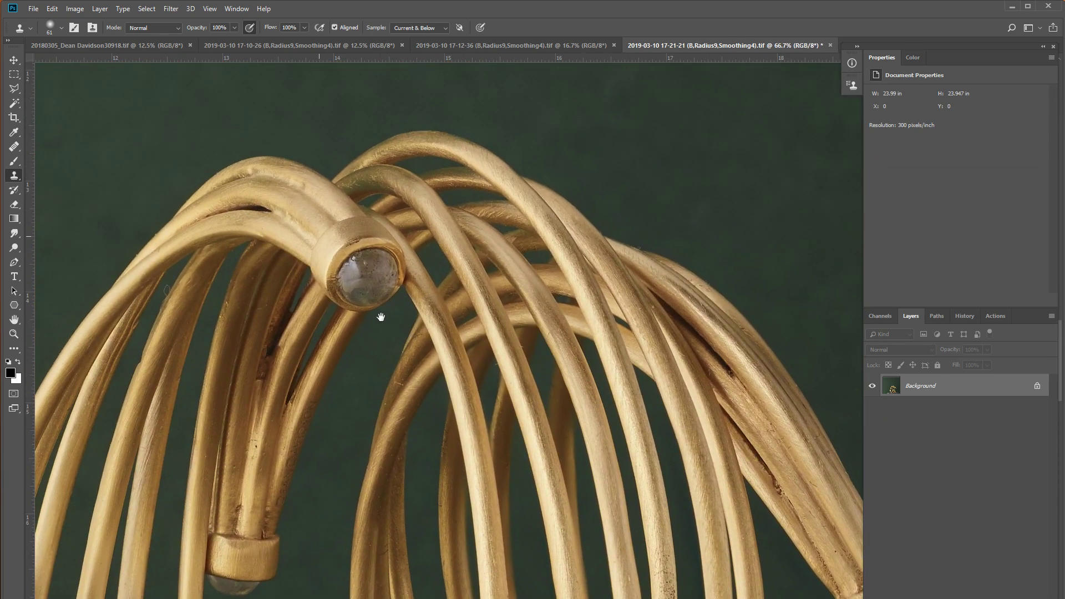
{"action": "left_click", "coordinate": [15, 161]}
{"action": "key", "text": "x"}
{"action": "key", "text": "q"}
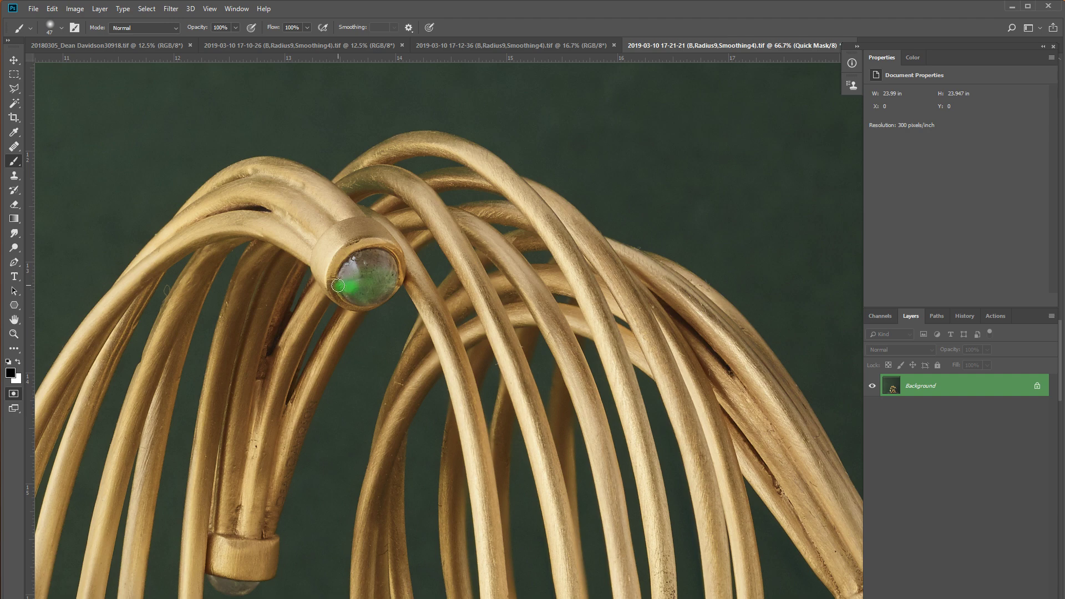
Step: Paint the top gem in Quick Mask and turn it into a selection
{"action": "mouse_move", "coordinate": [354, 262]}
{"action": "left_mouse_down"}
{"action": "mouse_move", "coordinate": [391, 265]}
{"action": "mouse_move", "coordinate": [382, 291]}
{"action": "mouse_move", "coordinate": [357, 300]}
{"action": "mouse_move", "coordinate": [344, 283]}
{"action": "mouse_move", "coordinate": [379, 275]}
{"action": "mouse_move", "coordinate": [364, 280]}
{"action": "left_mouse_up"}
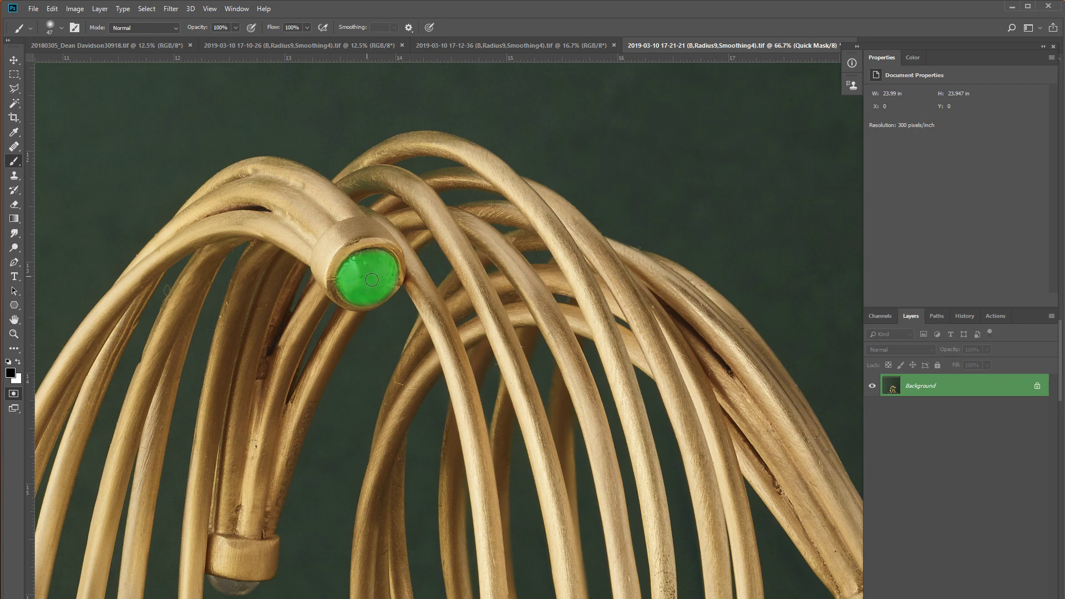
{"action": "left_click", "coordinate": [14, 394]}
{"action": "key", "text": "ctrl+m"}
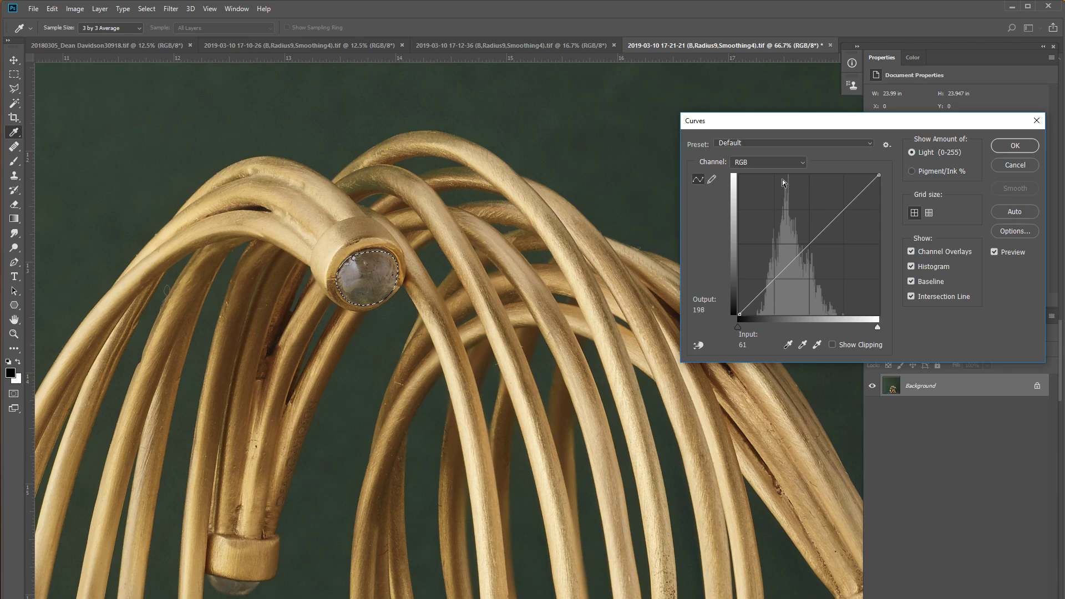
Step: Apply Curves to the gem, adjusting the Blue and Green channel curves
{"action": "left_click", "coordinate": [768, 162]}
{"action": "left_click", "coordinate": [765, 204]}
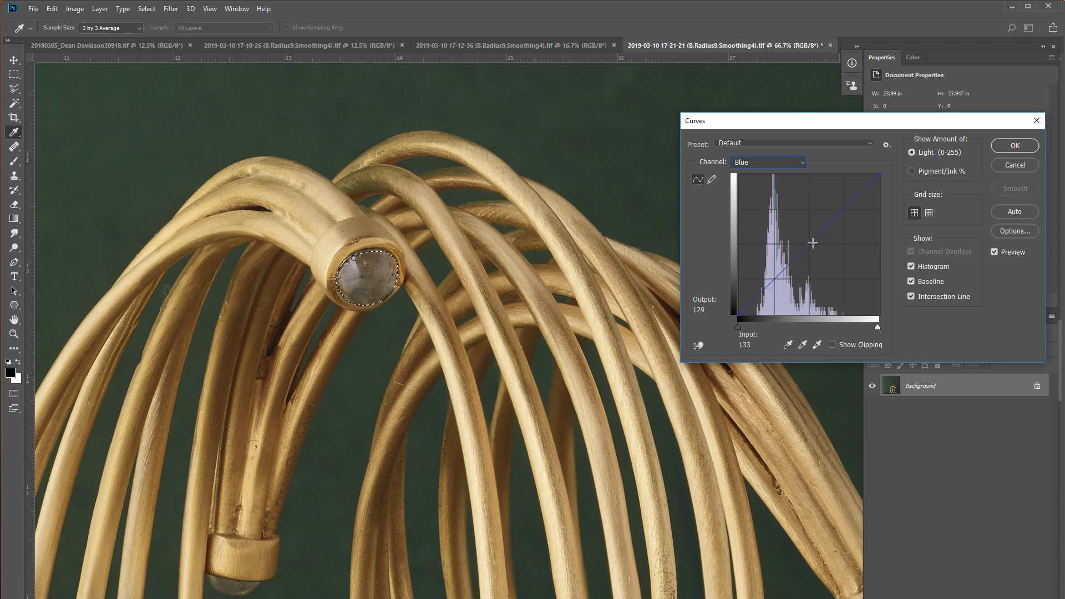
{"action": "left_click_drag", "start_coordinate": [813, 243], "coordinate": [821, 238]}
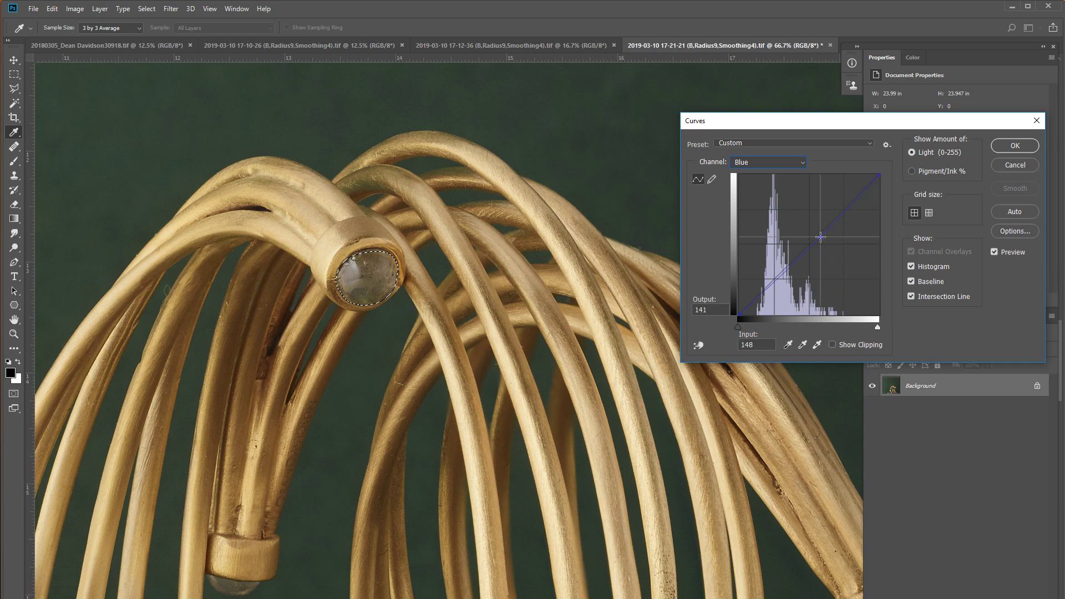
{"action": "mouse_move", "coordinate": [821, 237]}
{"action": "left_mouse_down"}
{"action": "mouse_move", "coordinate": [812, 251]}
{"action": "mouse_move", "coordinate": [805, 243]}
{"action": "left_mouse_up"}
{"action": "left_click", "coordinate": [768, 162]}
{"action": "left_click", "coordinate": [758, 193]}
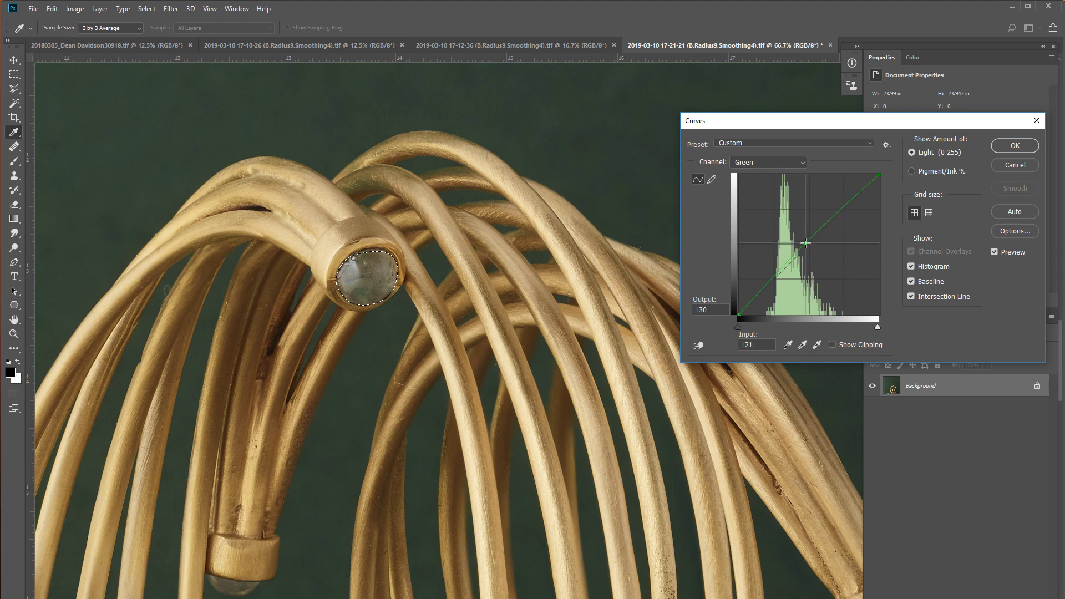
{"action": "left_click", "coordinate": [1005, 148]}
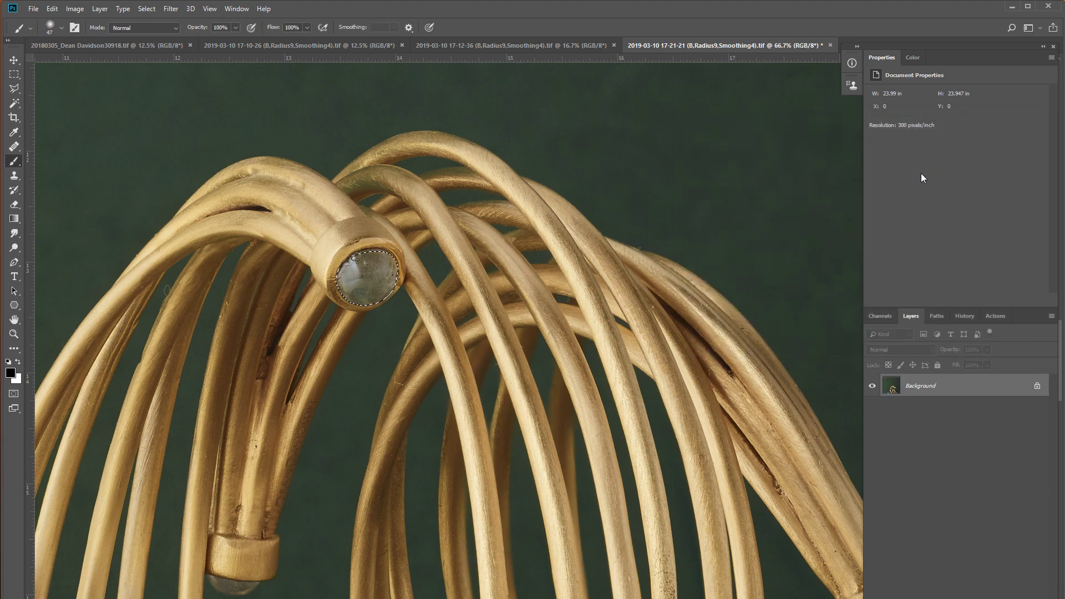
Step: Copy the gem to a new layer, place it on the lower-right end cap, rotated about -161°
{"action": "key", "text": "ctrl+j"}
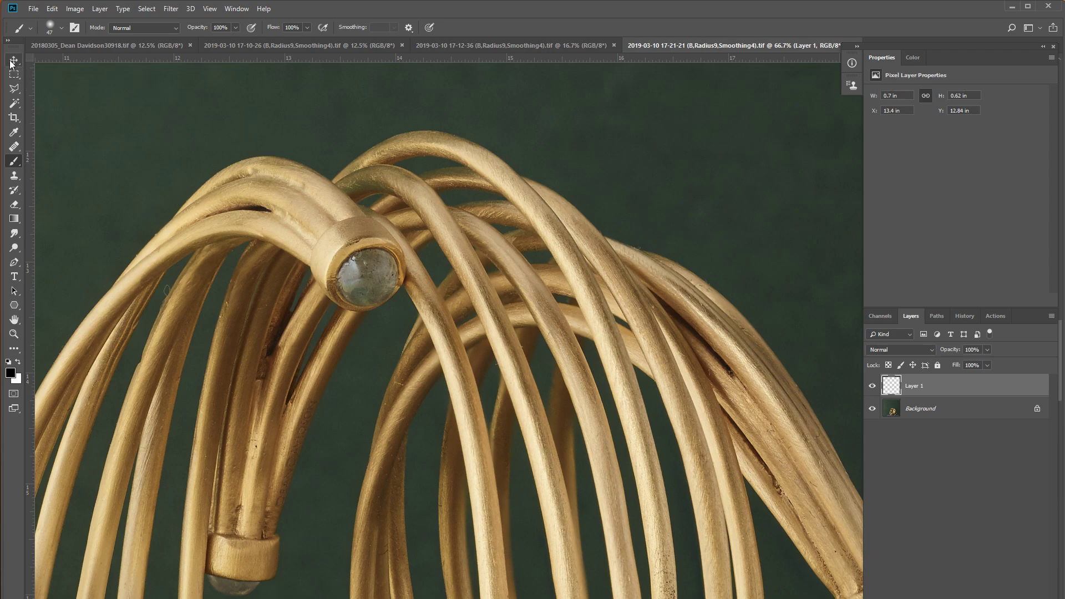
{"action": "left_click", "coordinate": [10, 63]}
{"action": "left_click_drag", "start_coordinate": [369, 281], "coordinate": [649, 527]}
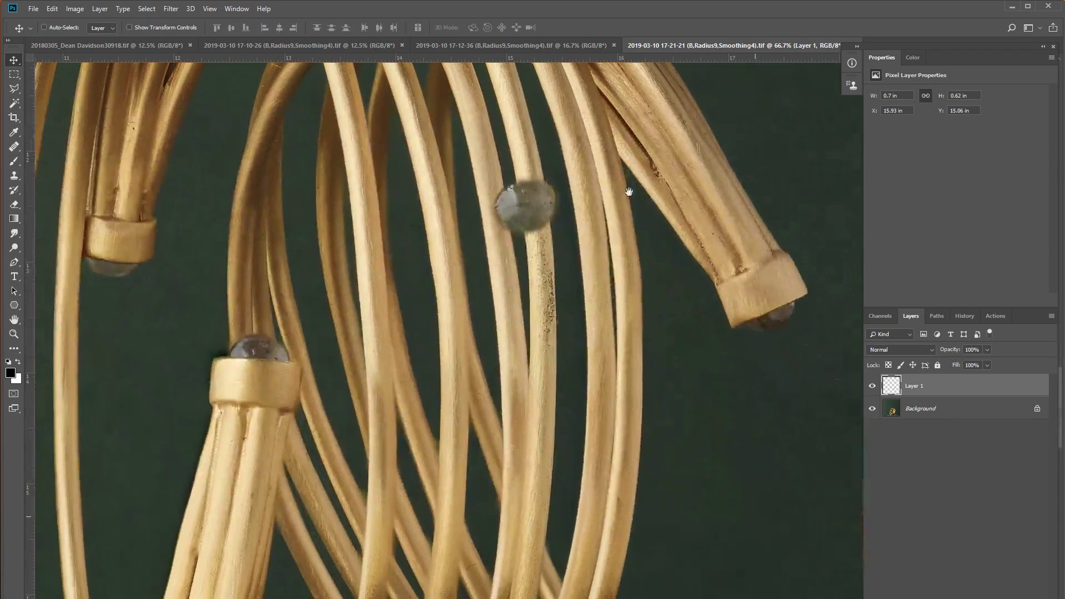
{"action": "left_click_drag", "start_coordinate": [628, 192], "coordinate": [586, 128]}
{"action": "left_click_drag", "start_coordinate": [495, 143], "coordinate": [682, 375]}
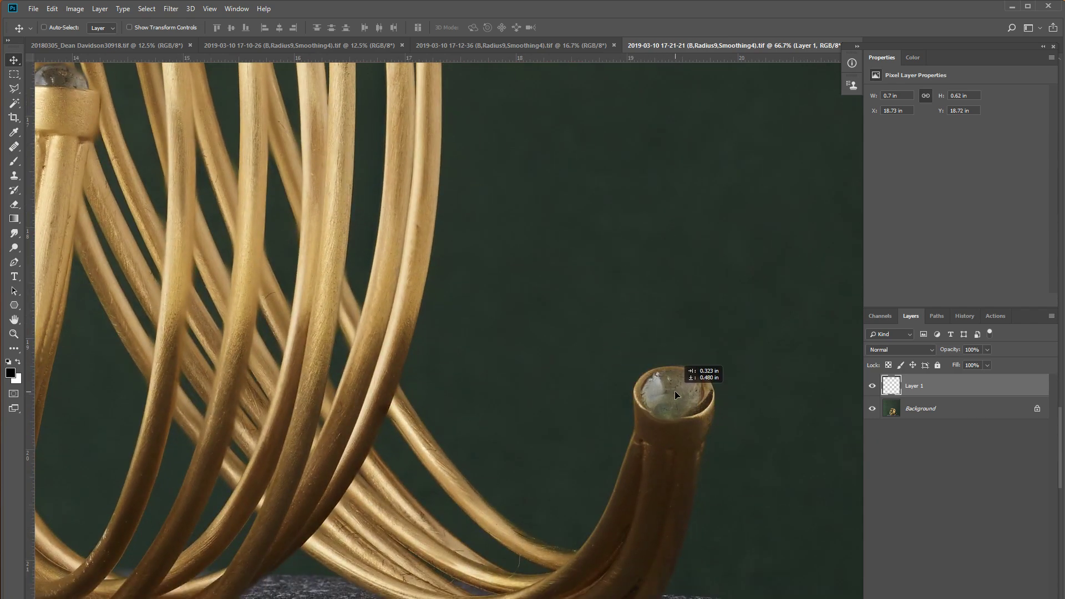
{"action": "key", "text": "ctrl+t"}
{"action": "left_click_drag", "start_coordinate": [717, 340], "coordinate": [610, 428]}
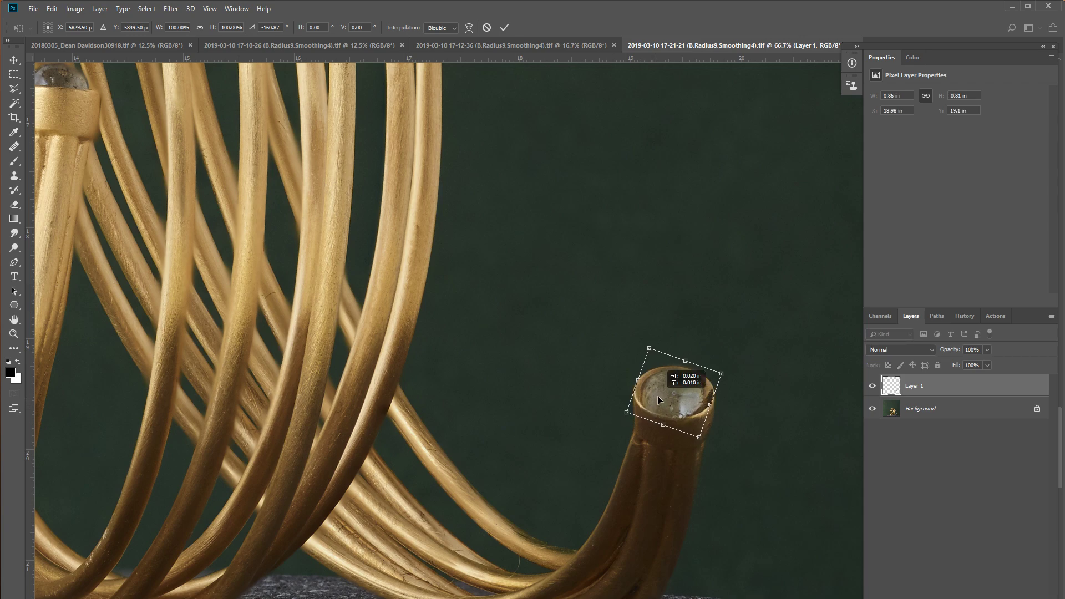
{"action": "left_click_drag", "start_coordinate": [657, 394], "coordinate": [657, 397]}
{"action": "key", "text": "Return"}
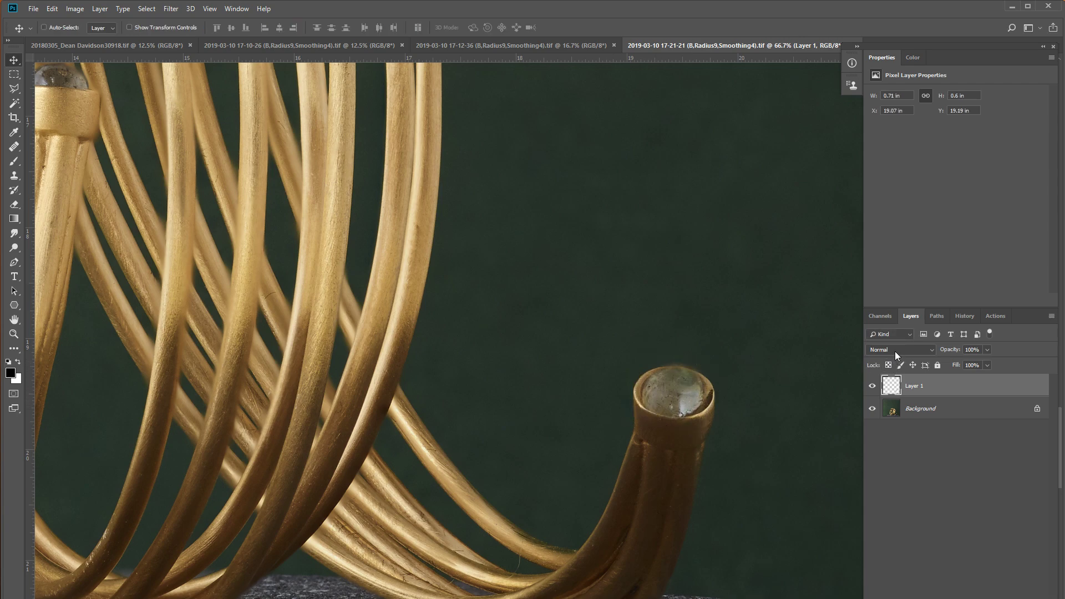
Step: Cycle the gem copy's blending modes, settling on Color Dodge
{"action": "left_click", "coordinate": [894, 351]}
{"action": "left_click", "coordinate": [894, 382]}
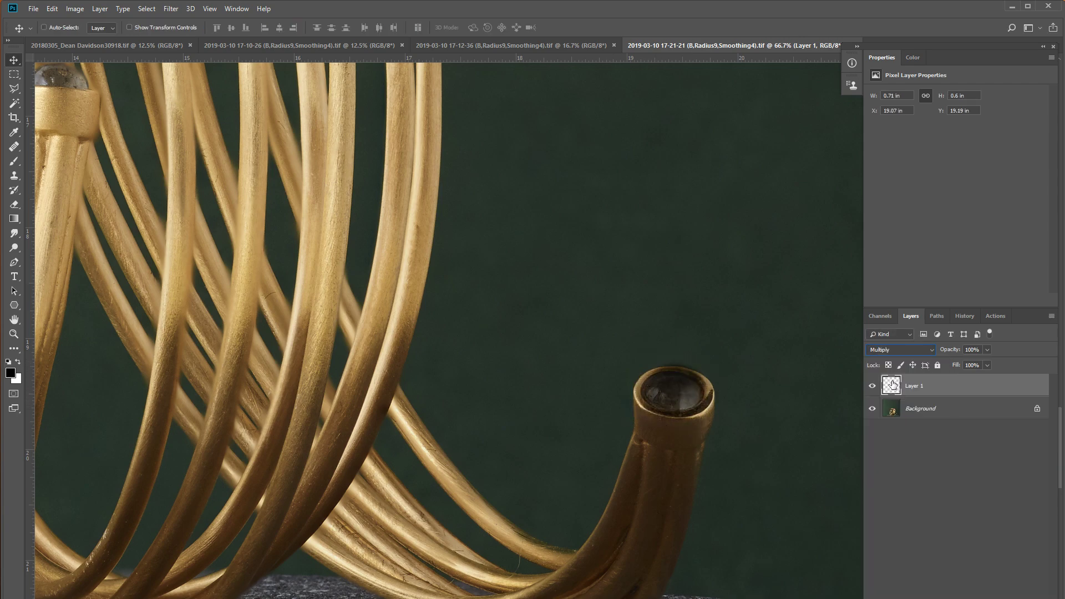
{"action": "key", "text": "shift+plus"}
{"action": "key", "text": "shift+plus"}
{"action": "key", "text": "shift+plus"}
{"action": "key", "text": "shift+plus"}
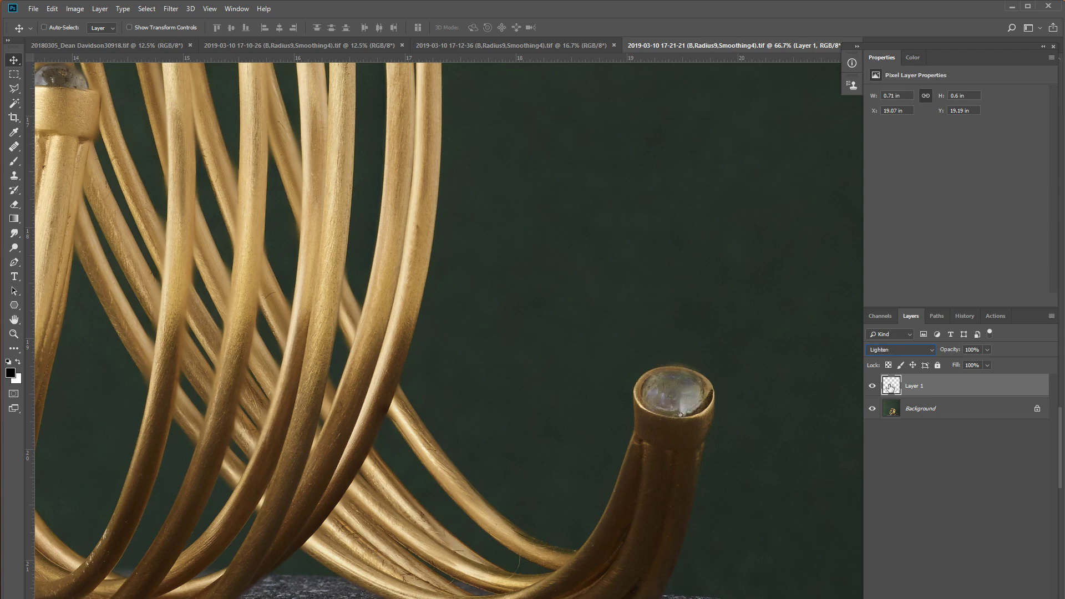
{"action": "key", "text": "shift+plus"}
{"action": "key", "text": "shift+plus"}
{"action": "key", "text": "shift+plus"}
{"action": "key", "text": "shift+plus"}
{"action": "key", "text": "shift+plus"}
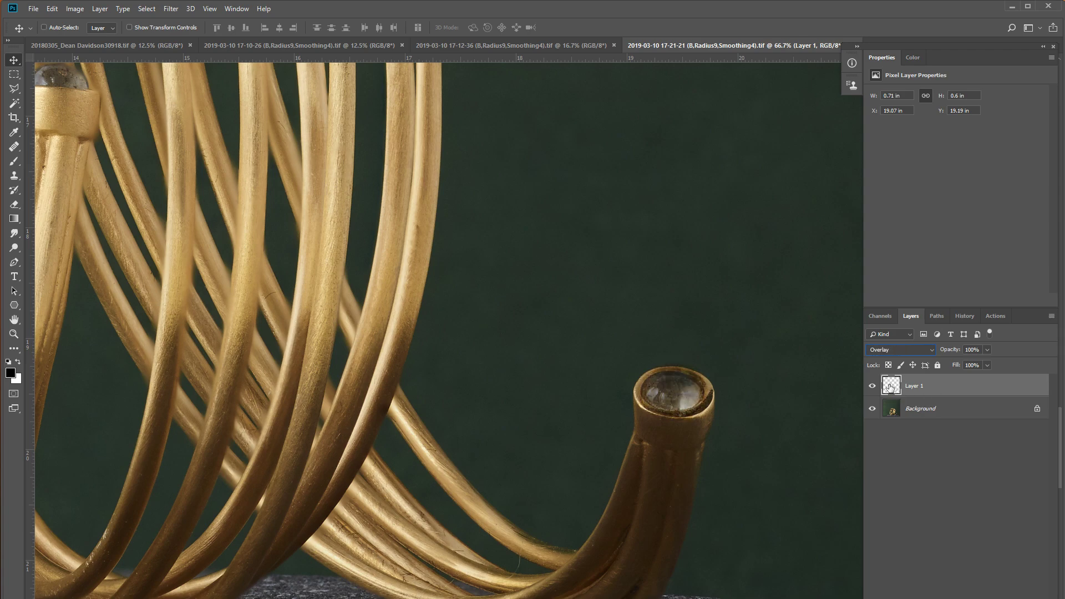
{"action": "key", "text": "shift+minus"}
{"action": "key", "text": "shift+minus"}
{"action": "key", "text": "shift+plus"}
{"action": "key", "text": "shift+plus"}
{"action": "key", "text": "shift+minus"}
{"action": "key", "text": "shift+minus"}
{"action": "key", "text": "shift+minus"}
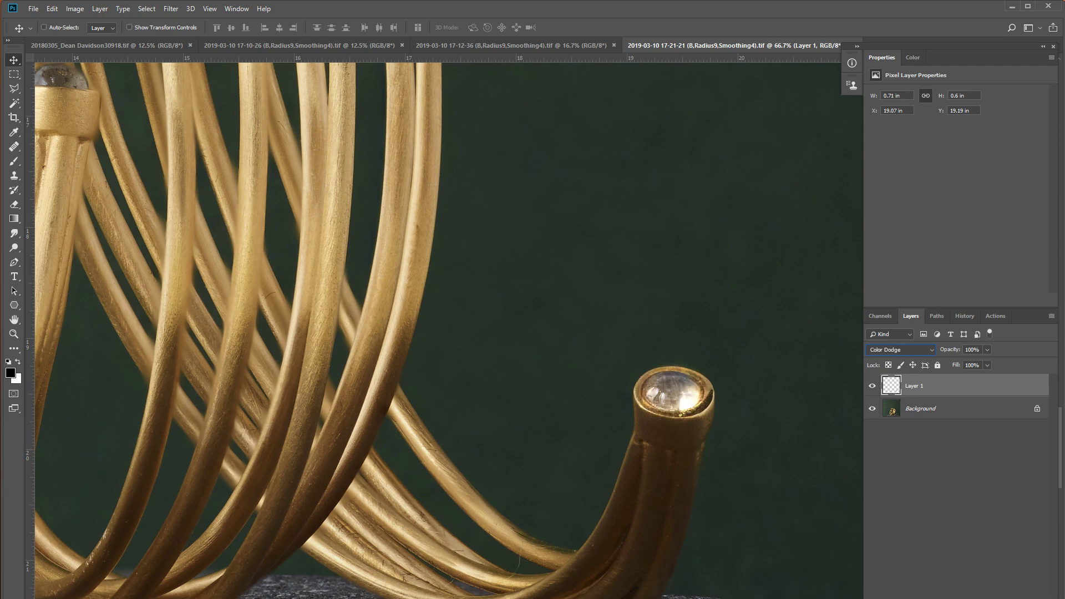
Step: Mask out the gem copy's highlight and rim with an 84 px brush at 30% opacity
{"action": "key", "text": "b"}
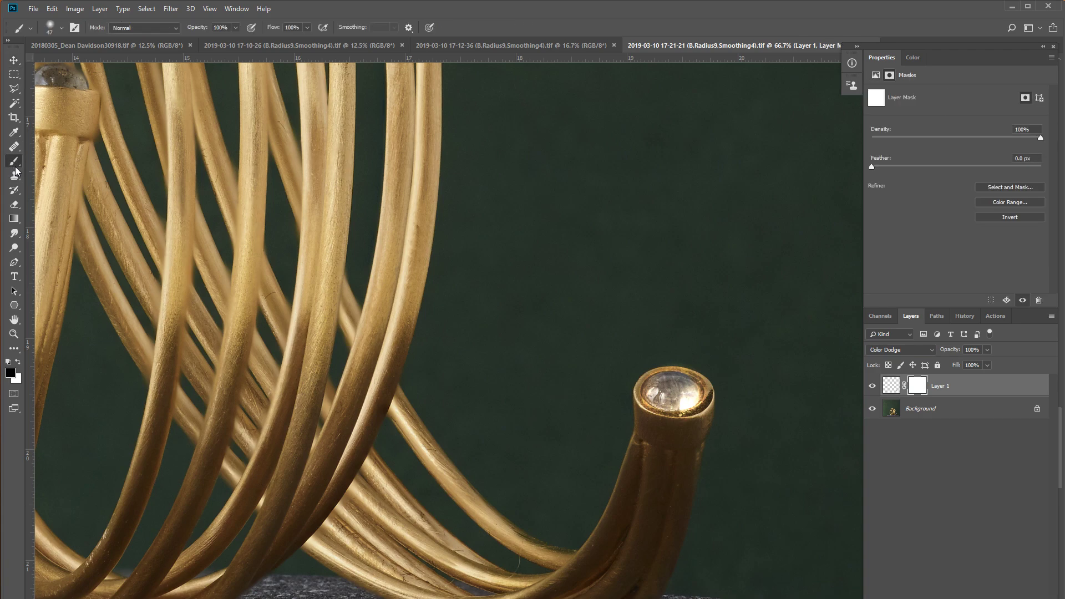
{"action": "mouse_move", "coordinate": [688, 408]}
{"action": "left_mouse_down"}
{"action": "mouse_move", "coordinate": [702, 397]}
{"action": "mouse_move", "coordinate": [651, 418]}
{"action": "left_mouse_up"}
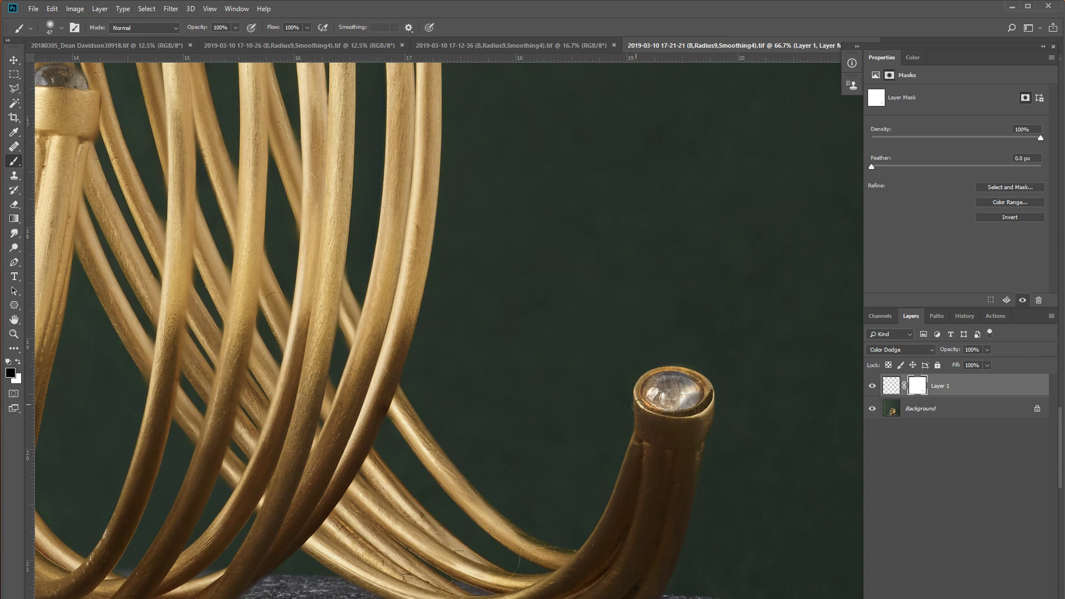
{"action": "left_click_drag", "start_coordinate": [668, 364], "coordinate": [708, 383]}
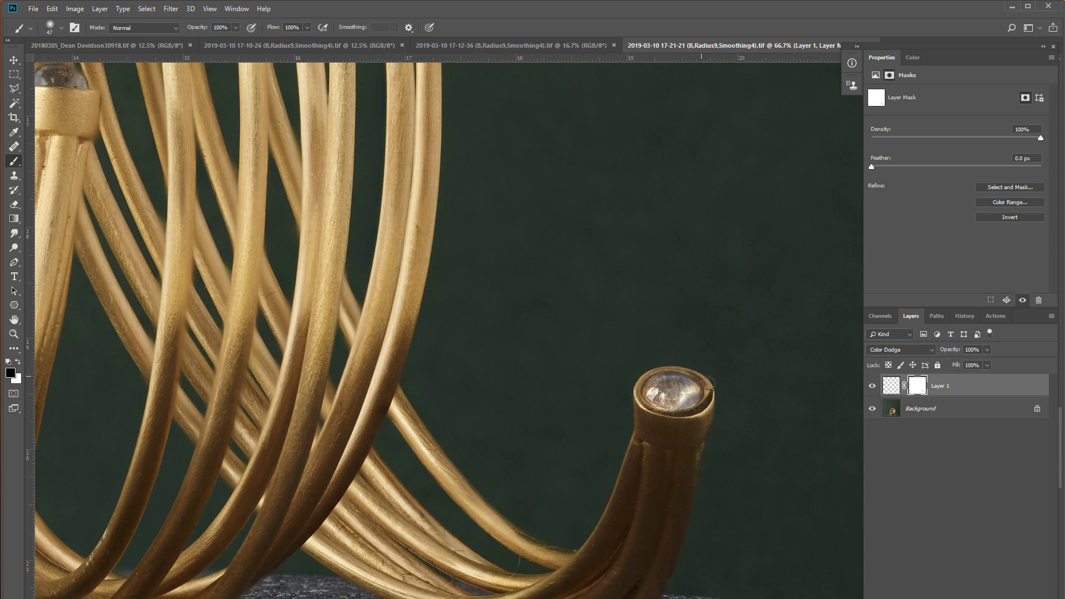
{"action": "right_click", "coordinate": [693, 420]}
{"action": "left_click_drag", "start_coordinate": [770, 400], "coordinate": [787, 402]}
{"action": "key", "text": "Return"}
{"action": "key", "text": "3"}
{"action": "mouse_move", "coordinate": [688, 397]}
{"action": "left_mouse_down"}
{"action": "mouse_move", "coordinate": [686, 408]}
{"action": "mouse_move", "coordinate": [645, 396]}
{"action": "left_mouse_up"}
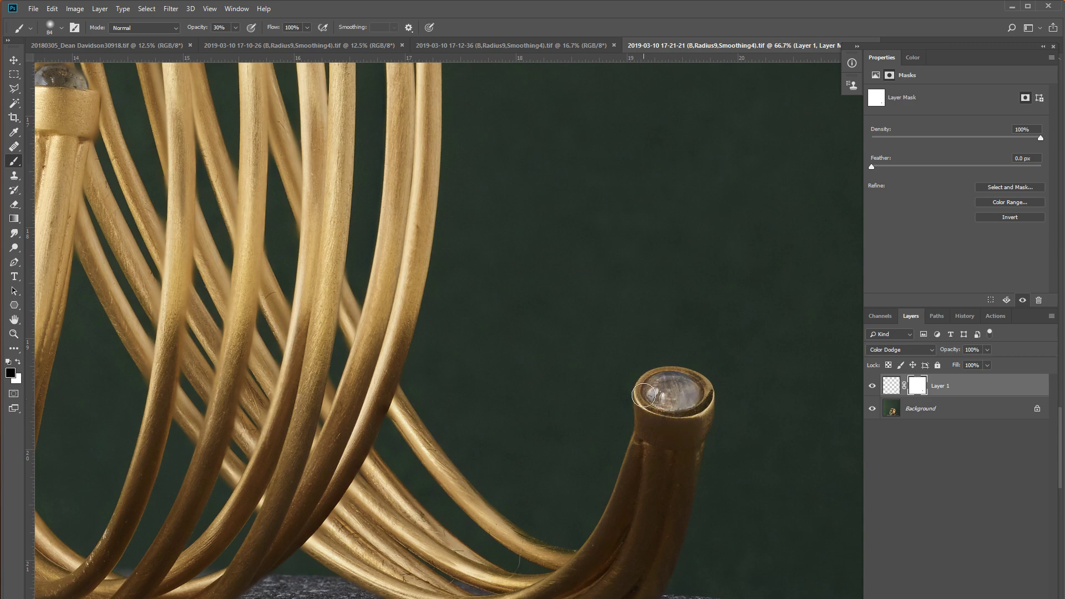
Step: Compare the gem with the dodge layer hidden, then flatten the image to one Background layer
{"action": "left_click", "coordinate": [872, 386]}
{"action": "scroll", "coordinate": [731, 403], "scroll_direction": "down", "scroll_amount": 1}
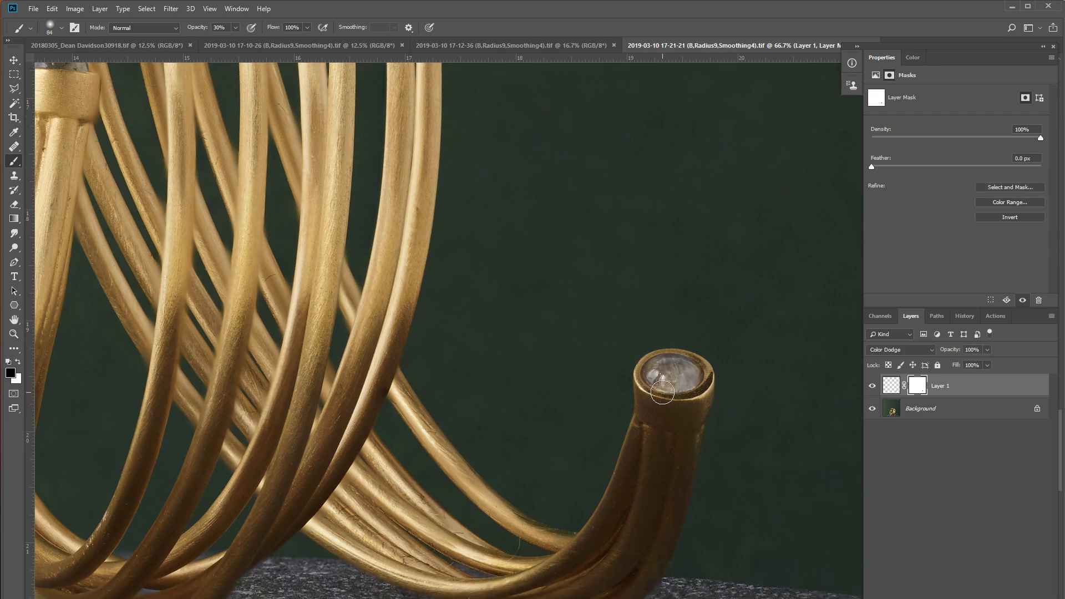
{"action": "scroll", "coordinate": [665, 397], "scroll_direction": "down", "scroll_amount": 3}
{"action": "scroll", "coordinate": [599, 368], "scroll_direction": "down", "scroll_amount": 3}
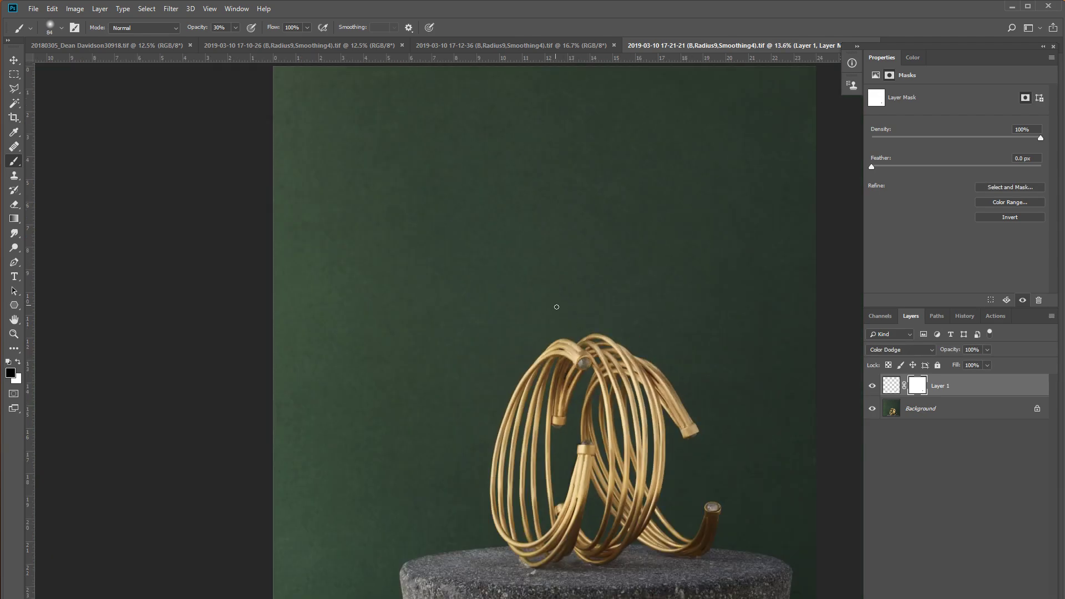
{"action": "left_click", "coordinate": [100, 8]}
{"action": "left_click", "coordinate": [152, 431]}
Step: Pick the Dodge tool with a larger brush and inspect the upper coils before fitting the view
{"action": "key", "text": "o"}
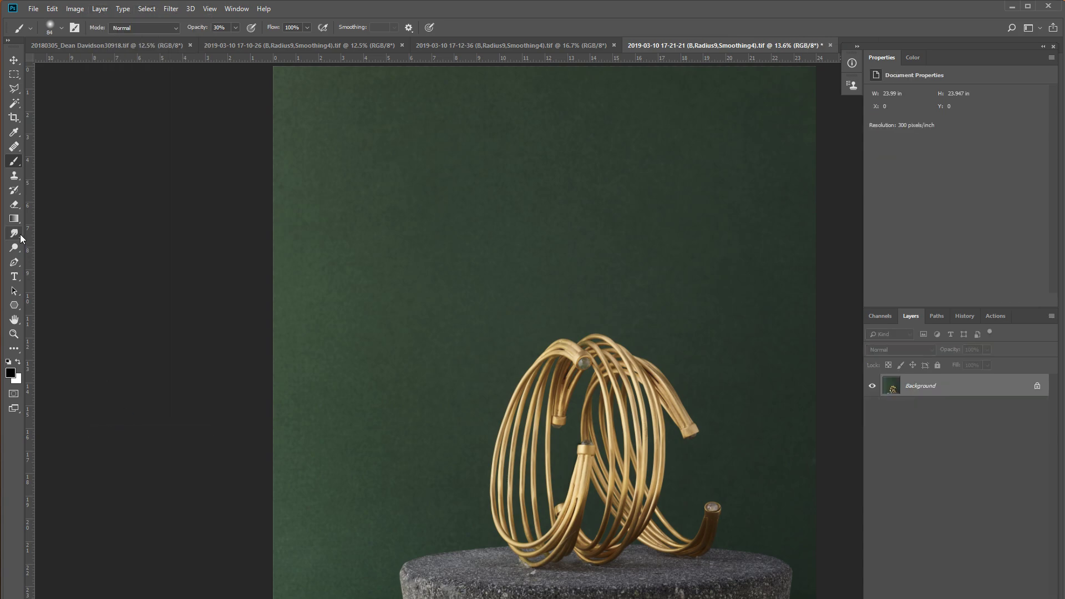
{"action": "right_click", "coordinate": [708, 519]}
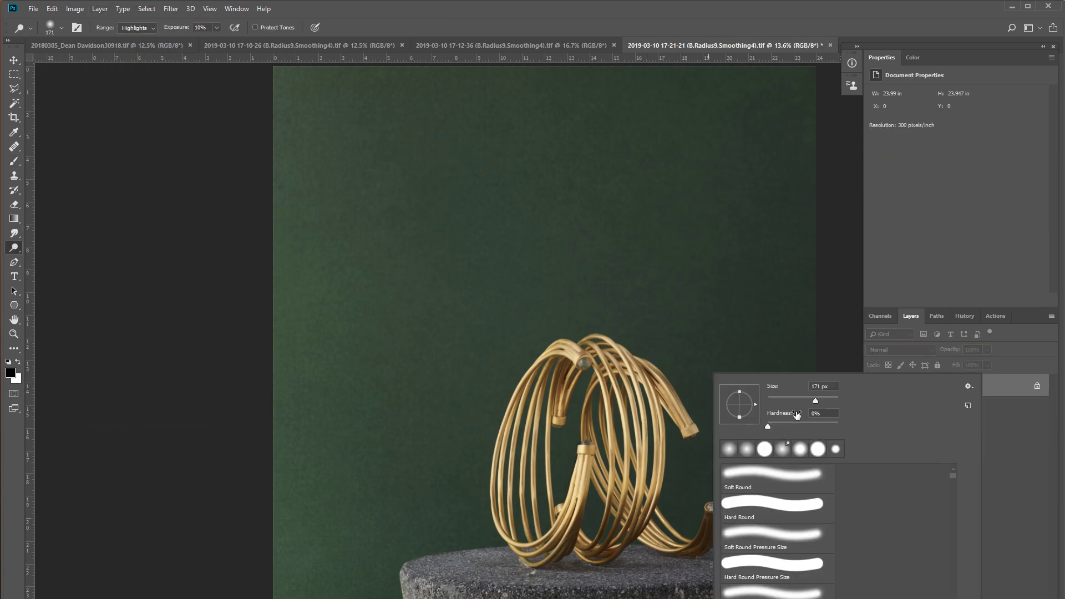
{"action": "key", "text": "Return"}
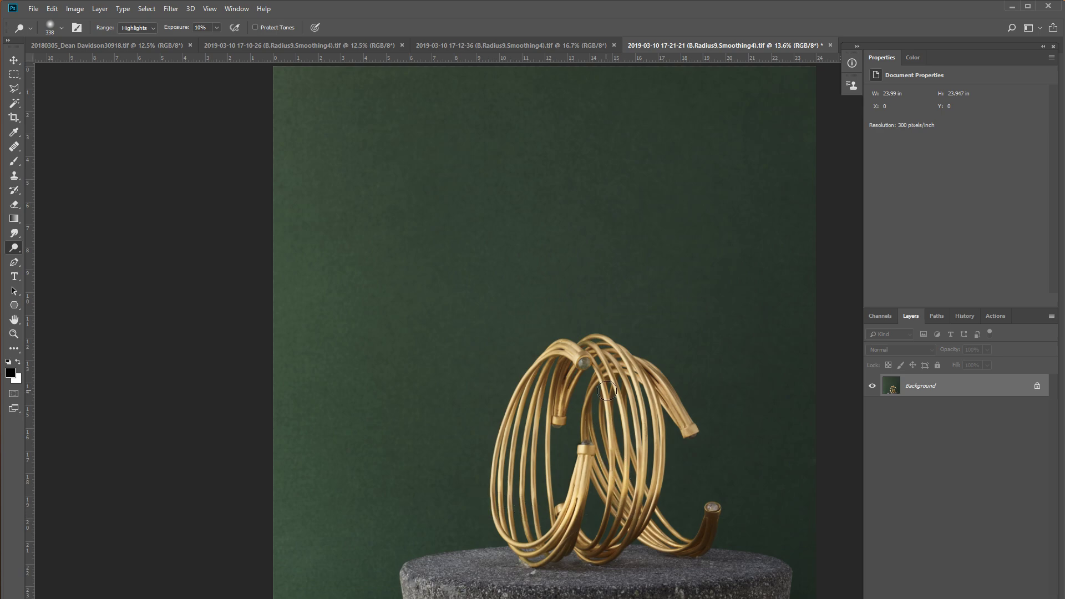
{"action": "key", "text": "ctrl+plus"}
{"action": "key", "text": "ctrl+plus"}
{"action": "key", "text": "ctrl+plus"}
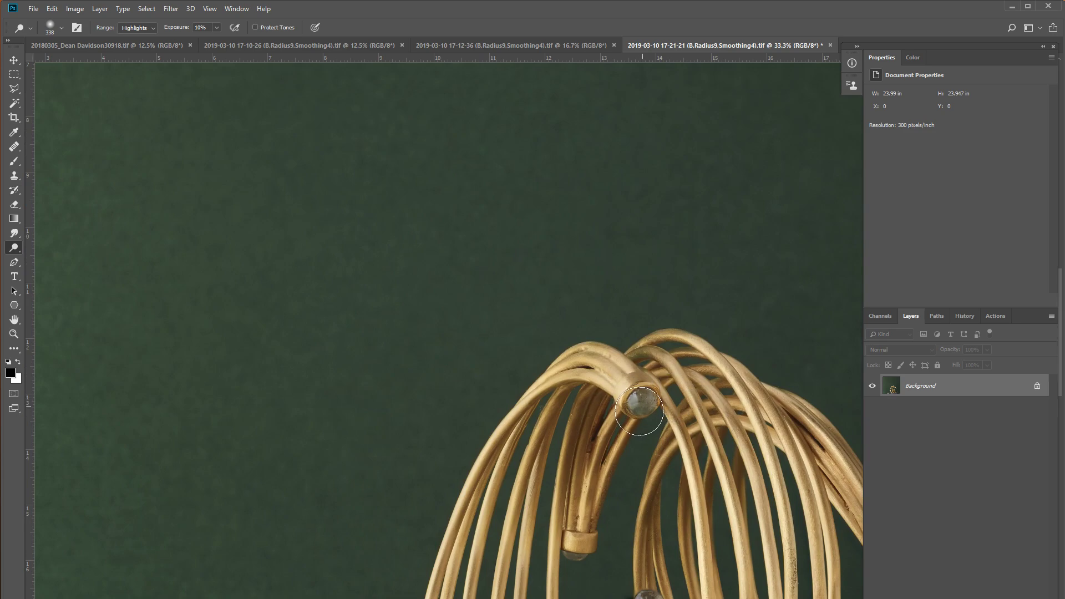
{"action": "left_click_drag", "start_coordinate": [660, 507], "coordinate": [530, 375]}
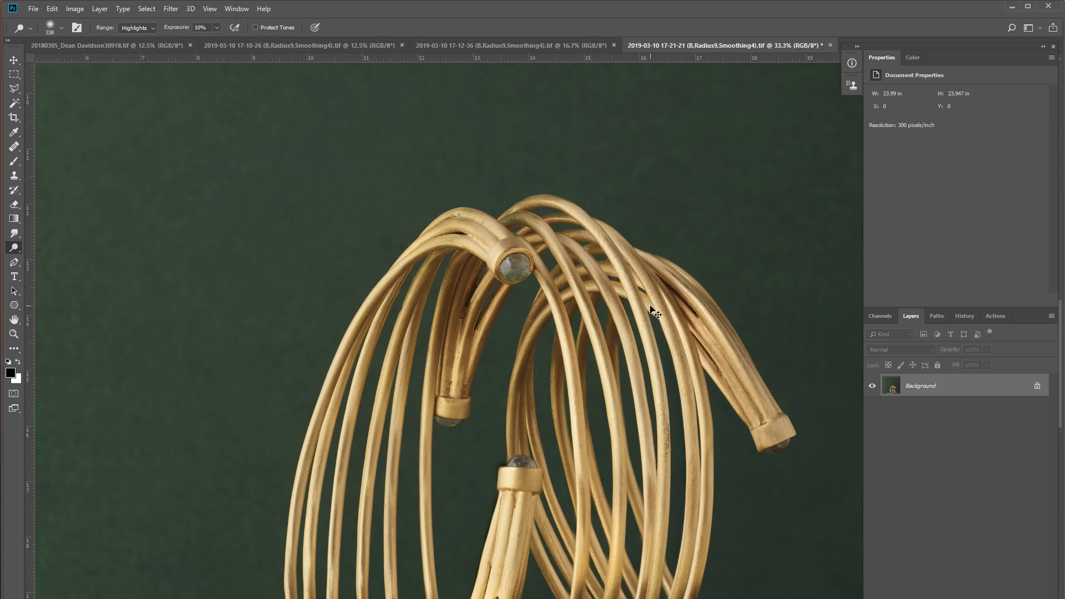
{"action": "key", "text": "ctrl+minus"}
{"action": "key", "text": "ctrl+minus"}
{"action": "key", "text": "ctrl+minus"}
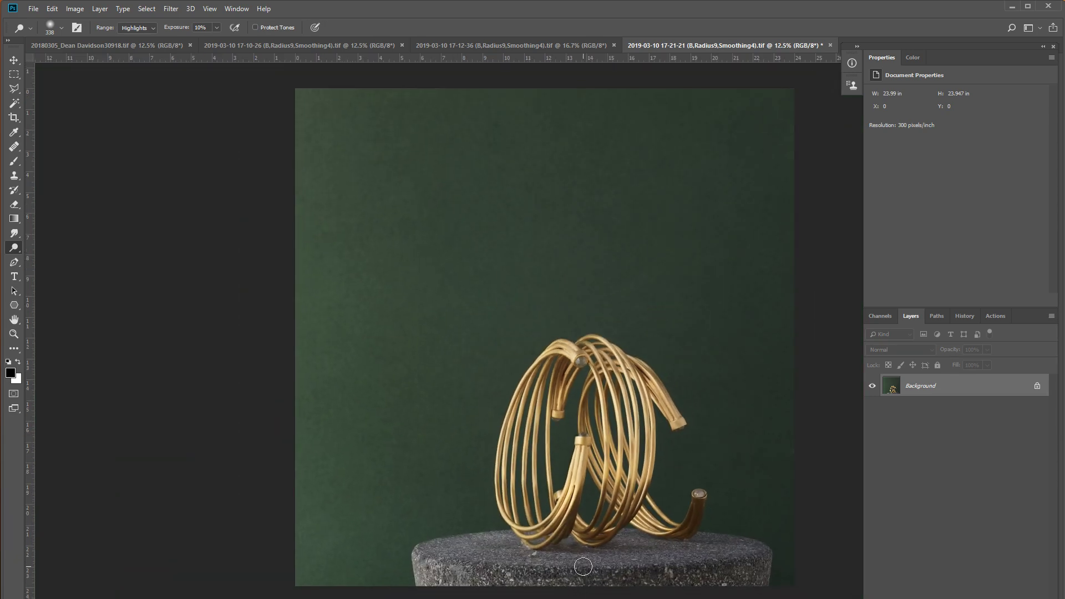
Step: Brighten the top of the stone plinth with a 480 px dodge brush
{"action": "right_click", "coordinate": [586, 579]}
{"action": "left_click_drag", "start_coordinate": [701, 400], "coordinate": [704, 398]}
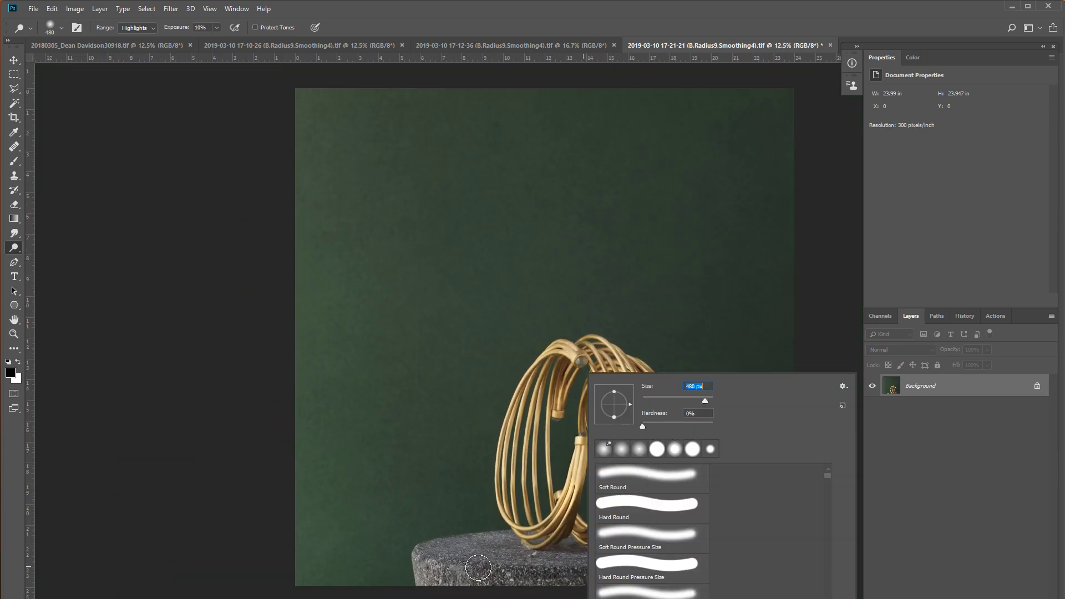
{"action": "key", "text": "Return"}
{"action": "mouse_move", "coordinate": [584, 565]}
{"action": "left_mouse_down"}
{"action": "mouse_move", "coordinate": [663, 586]}
{"action": "mouse_move", "coordinate": [606, 579]}
{"action": "left_mouse_up"}
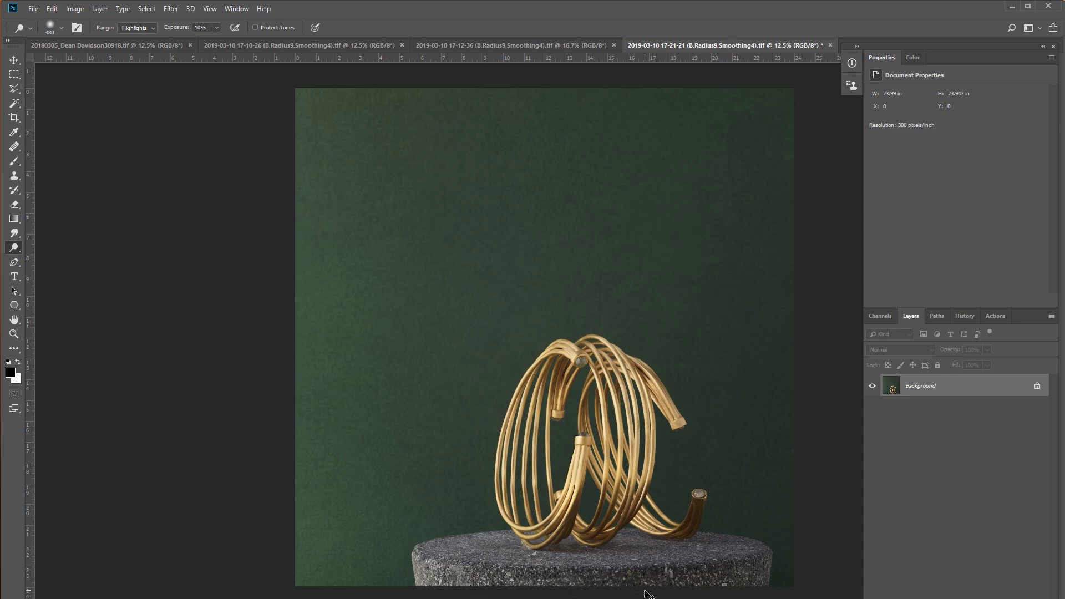
{"action": "right_click", "coordinate": [694, 566]}
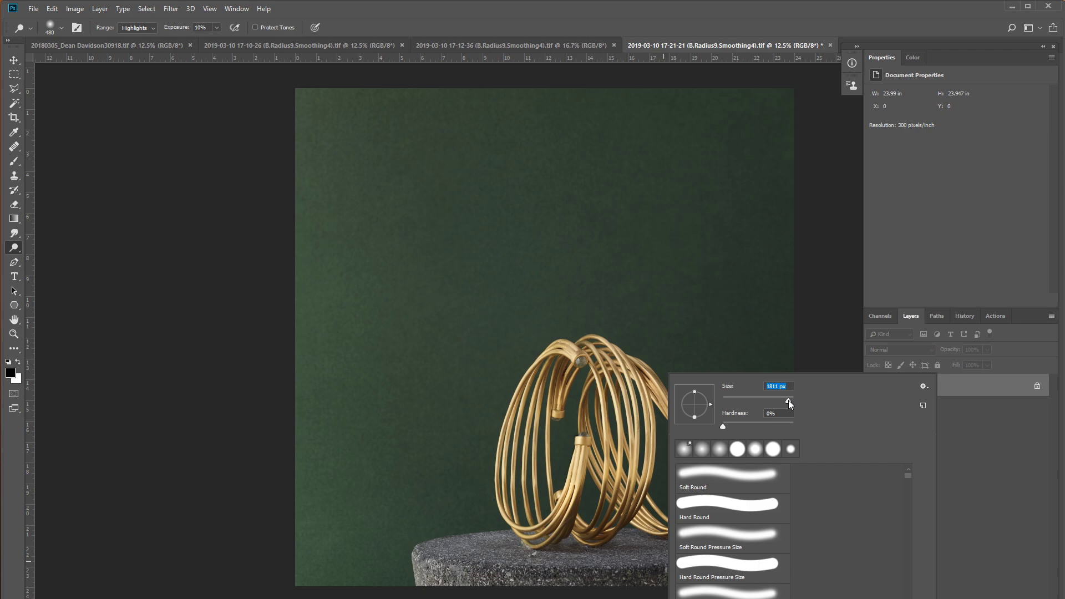
{"action": "key", "text": "Return"}
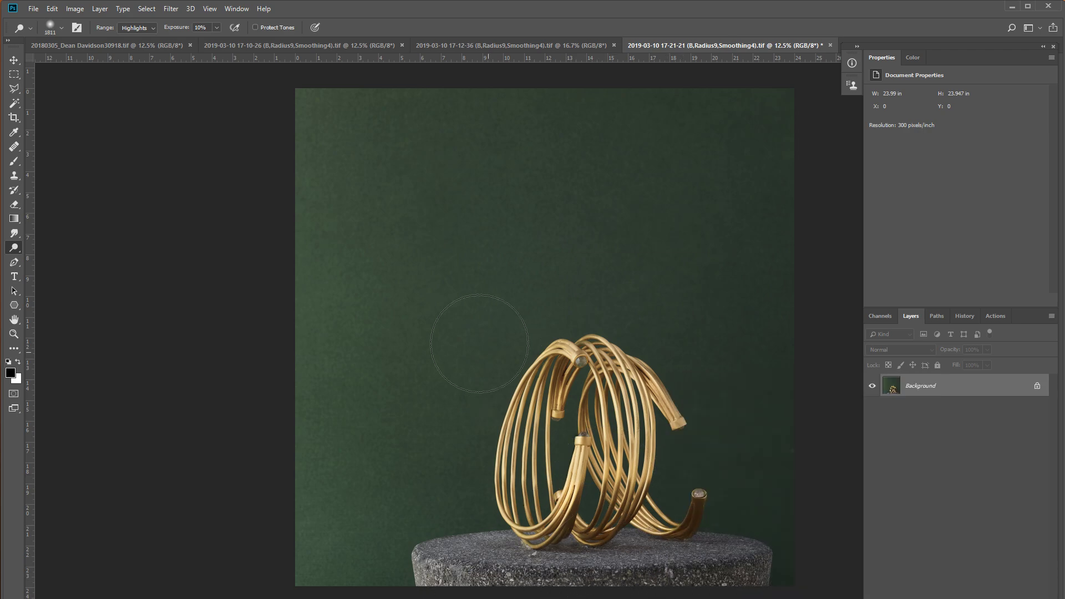
Step: Navigate to the lower coils where a stray fibre crosses a gold wire
{"action": "scroll", "coordinate": [383, 239], "scroll_direction": "up", "scroll_amount": 2}
{"action": "scroll", "coordinate": [380, 231], "scroll_direction": "up", "scroll_amount": 1}
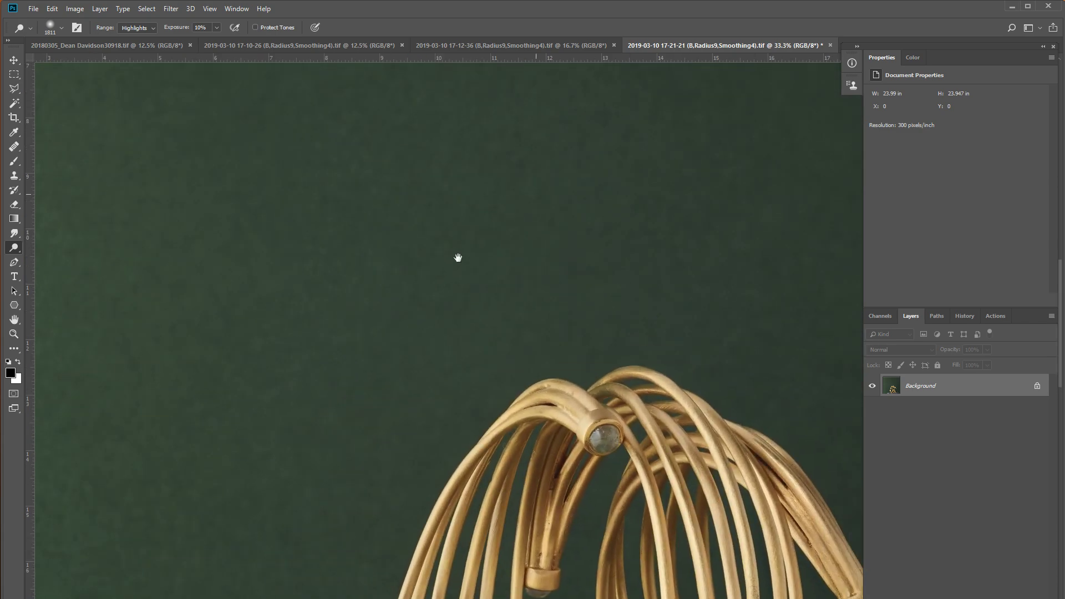
{"action": "scroll", "coordinate": [457, 258], "scroll_direction": "up", "scroll_amount": 3}
{"action": "scroll", "coordinate": [502, 273], "scroll_direction": "up", "scroll_amount": 3}
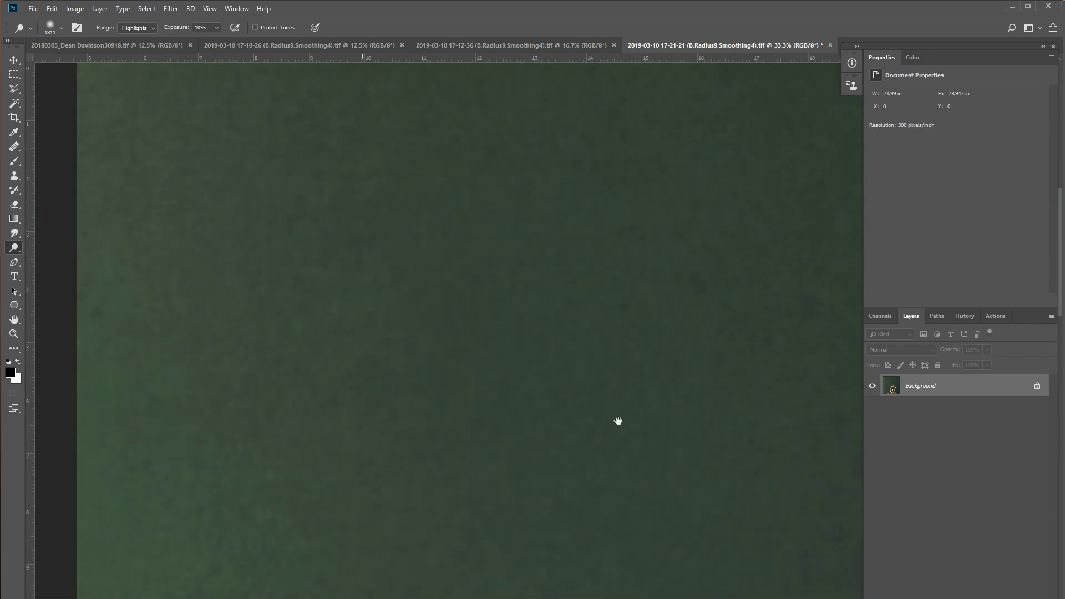
{"action": "left_click_drag", "start_coordinate": [618, 420], "coordinate": [660, 237]}
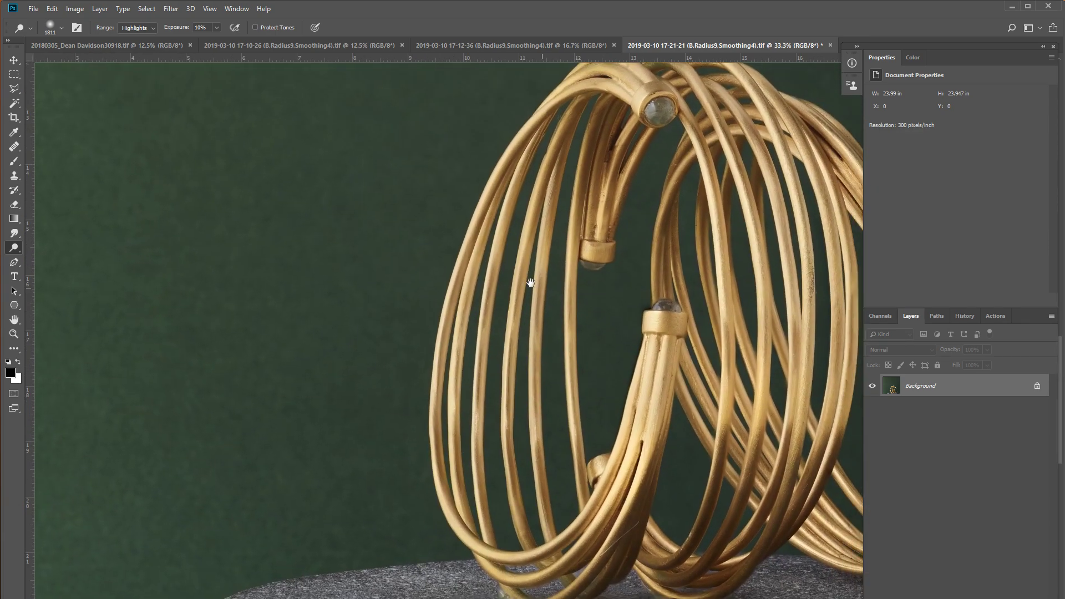
{"action": "left_click_drag", "start_coordinate": [530, 282], "coordinate": [486, 190]}
{"action": "scroll", "coordinate": [489, 340], "scroll_direction": "down", "scroll_amount": 3}
{"action": "scroll", "coordinate": [356, 476], "scroll_direction": "up", "scroll_amount": 2}
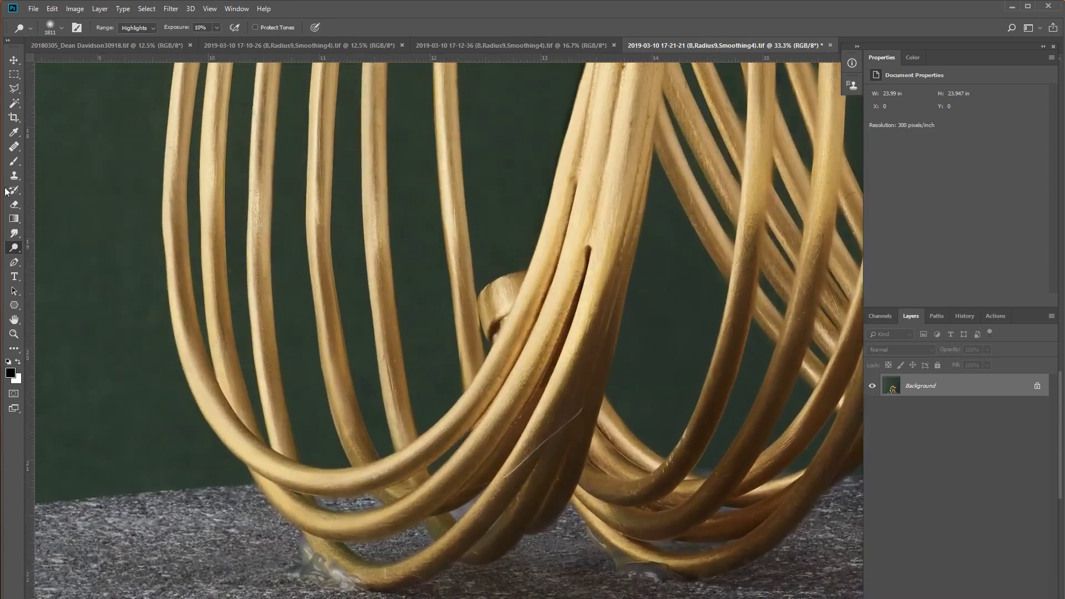
{"action": "key", "text": "ctrl+1"}
Step: Clone over the scratch on the gold wire with a 14 px Clone Stamp
{"action": "key", "text": "s"}
{"action": "scroll", "coordinate": [518, 422], "scroll_direction": "down", "scroll_amount": 2}
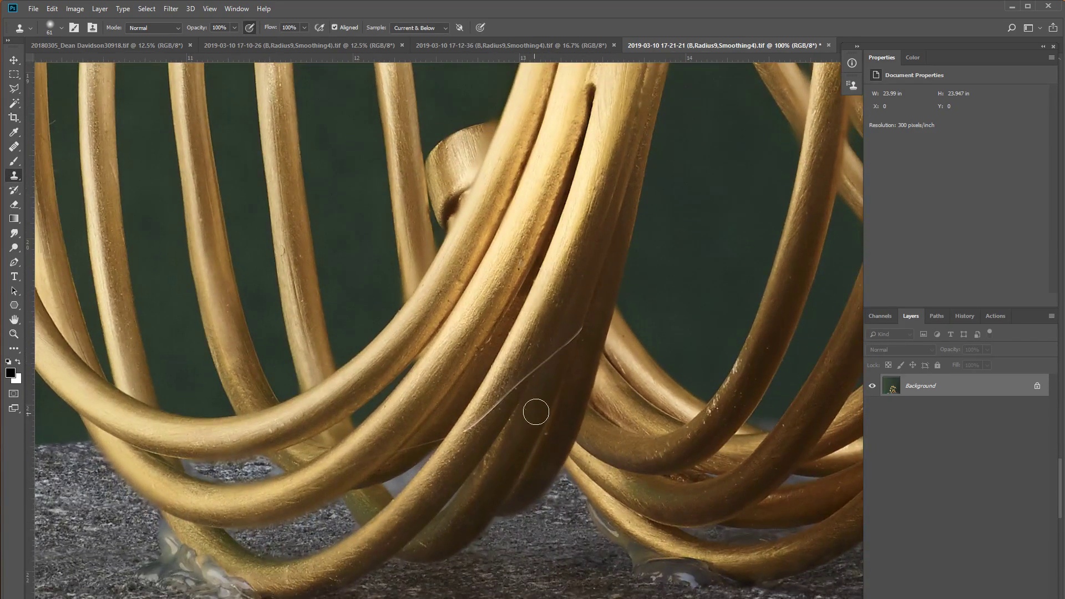
{"action": "scroll", "coordinate": [548, 337], "scroll_direction": "up", "scroll_amount": 1}
{"action": "right_click", "coordinate": [567, 391]}
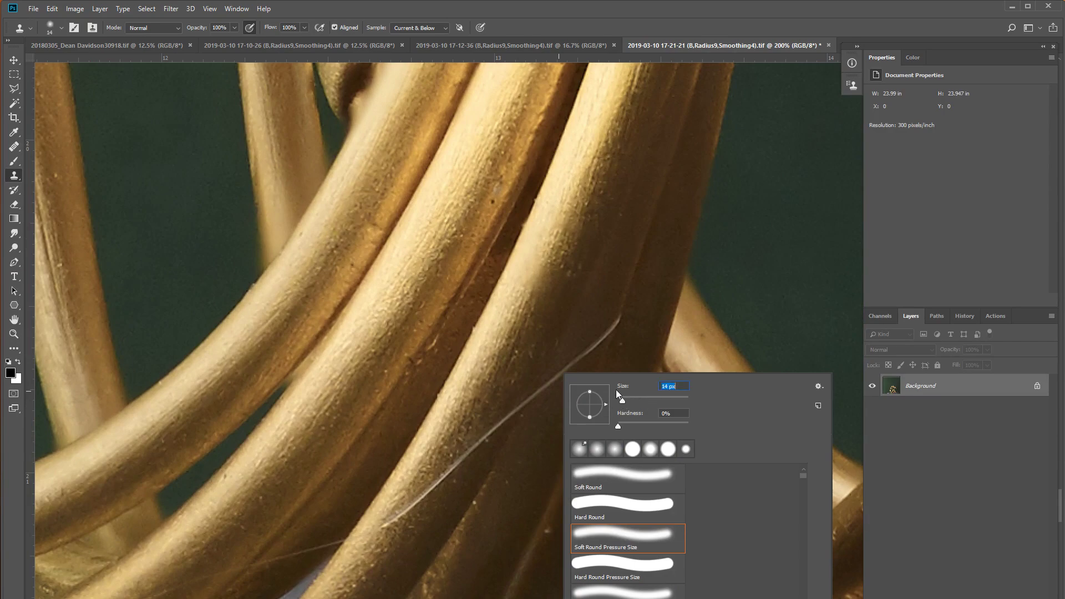
{"action": "left_click", "coordinate": [580, 323]}
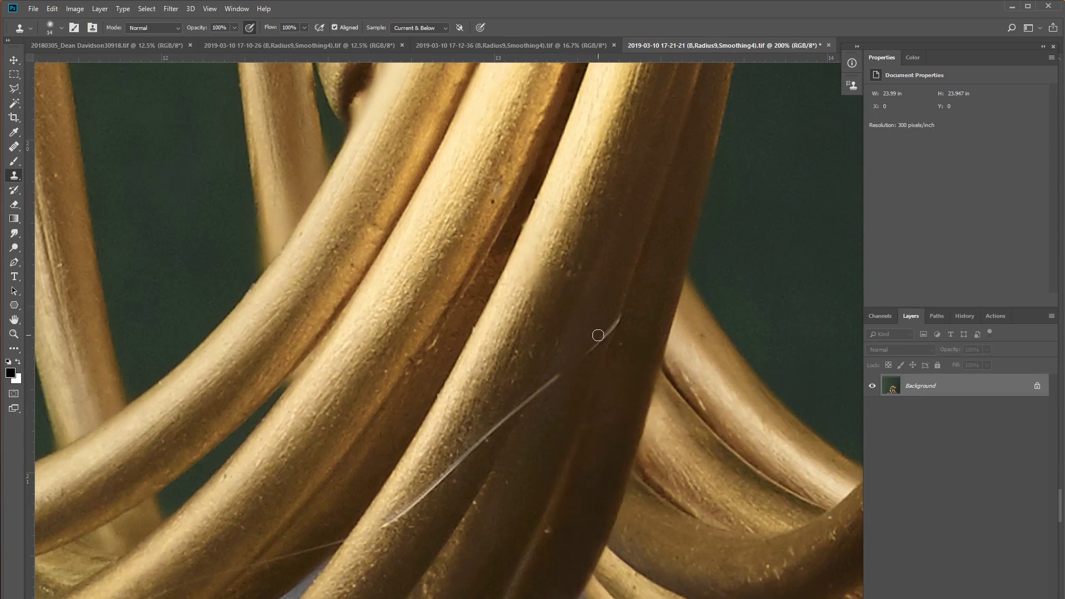
{"action": "left_click_drag", "start_coordinate": [590, 350], "coordinate": [619, 325]}
Step: Resample clean gold and paint out the rest of the scratch down the wire, undoing bad strokes
{"action": "left_click", "coordinate": [627, 287], "text": "alt"}
{"action": "left_click", "coordinate": [578, 346], "text": "alt"}
{"action": "left_click_drag", "start_coordinate": [557, 379], "coordinate": [382, 530]}
{"action": "key", "text": "ctrl+z"}
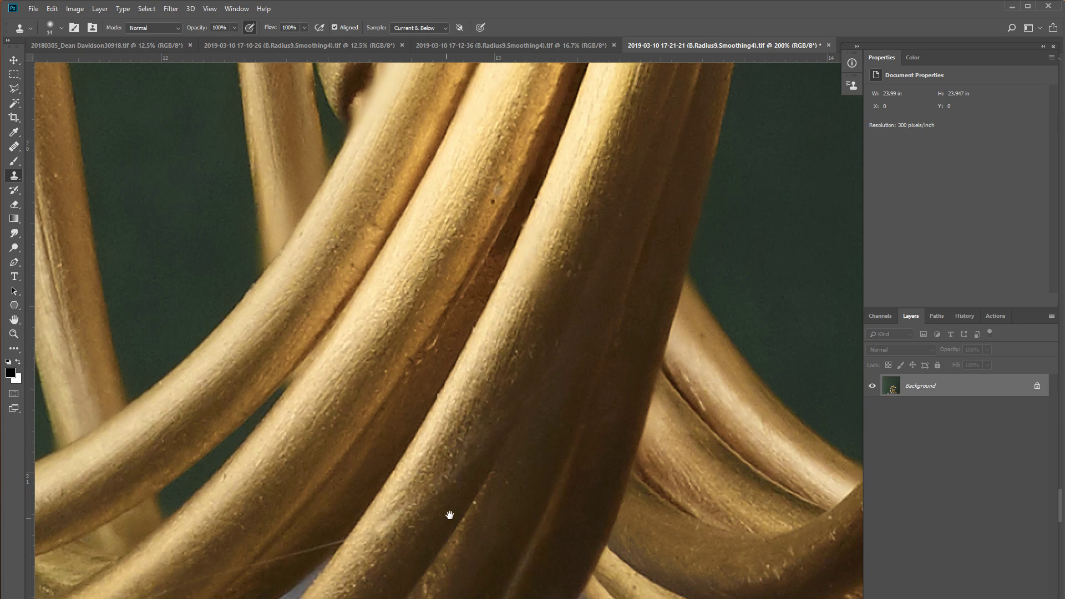
{"action": "left_click_drag", "start_coordinate": [449, 515], "coordinate": [564, 425]}
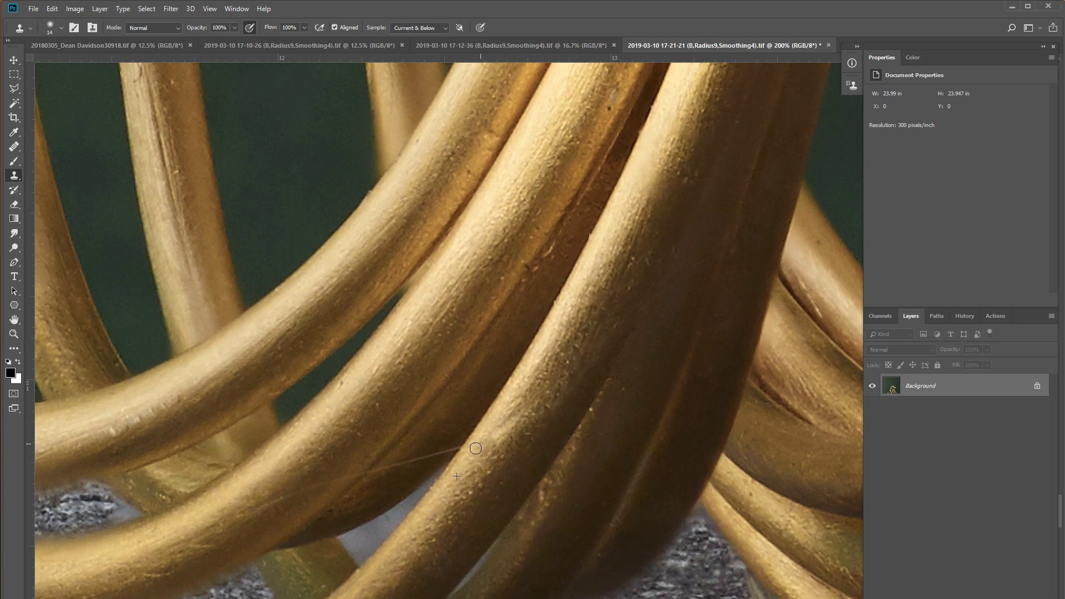
{"action": "mouse_move", "coordinate": [435, 464]}
{"action": "left_mouse_down"}
{"action": "mouse_move", "coordinate": [574, 381]}
{"action": "mouse_move", "coordinate": [518, 385]}
{"action": "left_mouse_up"}
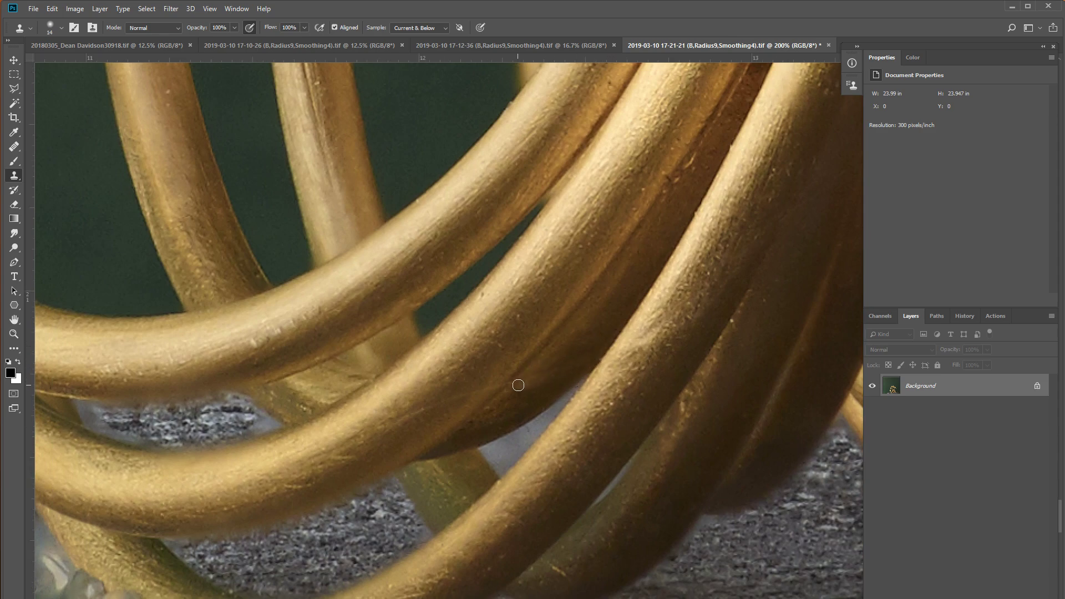
{"action": "key", "text": "ctrl+z"}
{"action": "key", "text": "ctrl+z"}
Step: Clone stone texture over the glue blob, the white crystal blob and light glue patches at the wire base
{"action": "mouse_move", "coordinate": [568, 560]}
{"action": "left_mouse_down"}
{"action": "mouse_move", "coordinate": [570, 316]}
{"action": "mouse_move", "coordinate": [426, 404]}
{"action": "mouse_move", "coordinate": [602, 349]}
{"action": "left_mouse_up"}
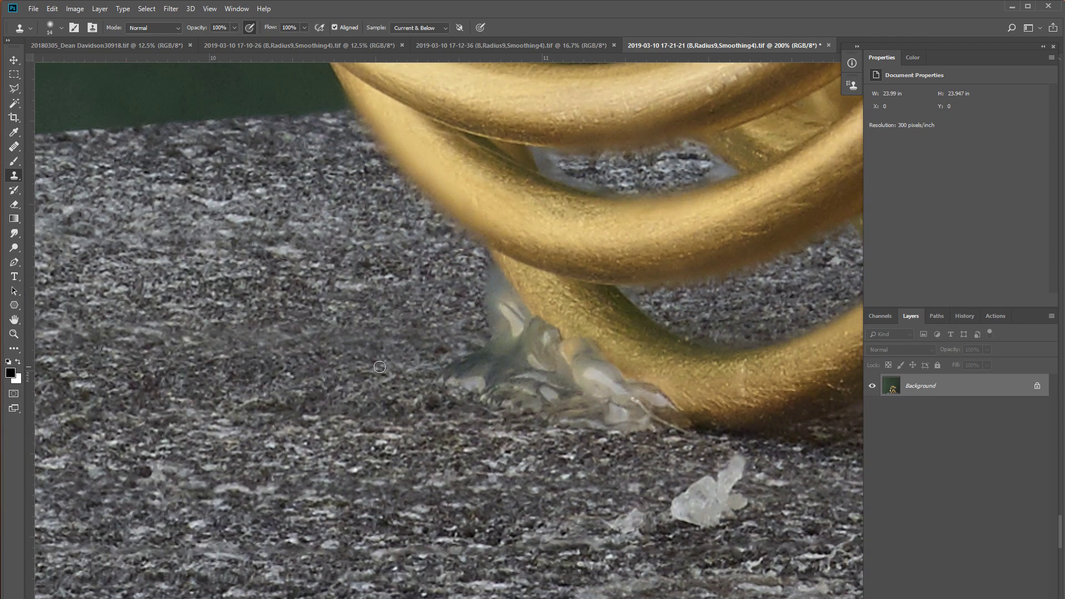
{"action": "mouse_move", "coordinate": [379, 367]}
{"action": "left_mouse_down"}
{"action": "mouse_move", "coordinate": [497, 407]}
{"action": "mouse_move", "coordinate": [489, 292]}
{"action": "mouse_move", "coordinate": [491, 320]}
{"action": "left_mouse_up"}
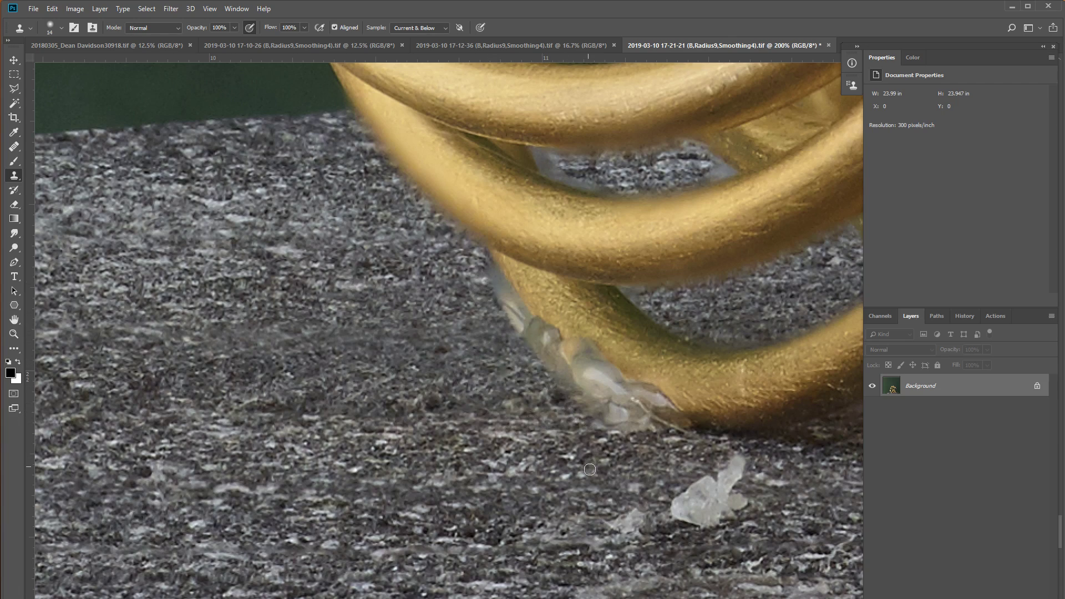
{"action": "mouse_move", "coordinate": [742, 481]}
{"action": "left_mouse_down"}
{"action": "mouse_move", "coordinate": [737, 498]}
{"action": "mouse_move", "coordinate": [707, 492]}
{"action": "left_mouse_up"}
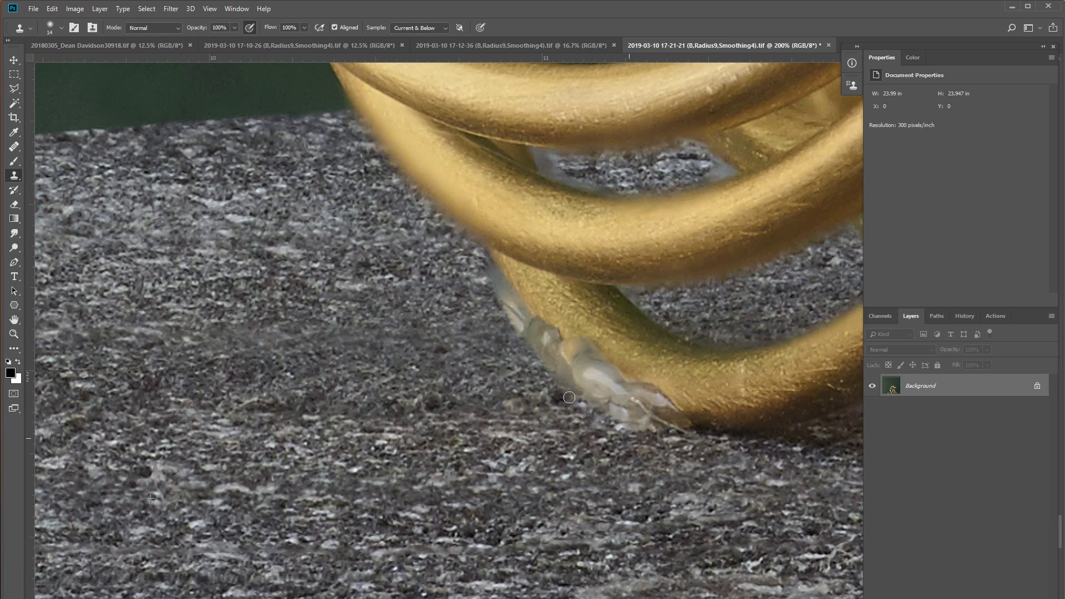
{"action": "mouse_move", "coordinate": [630, 438]}
{"action": "left_mouse_down"}
{"action": "mouse_move", "coordinate": [505, 353]}
{"action": "mouse_move", "coordinate": [556, 361]}
{"action": "left_mouse_up"}
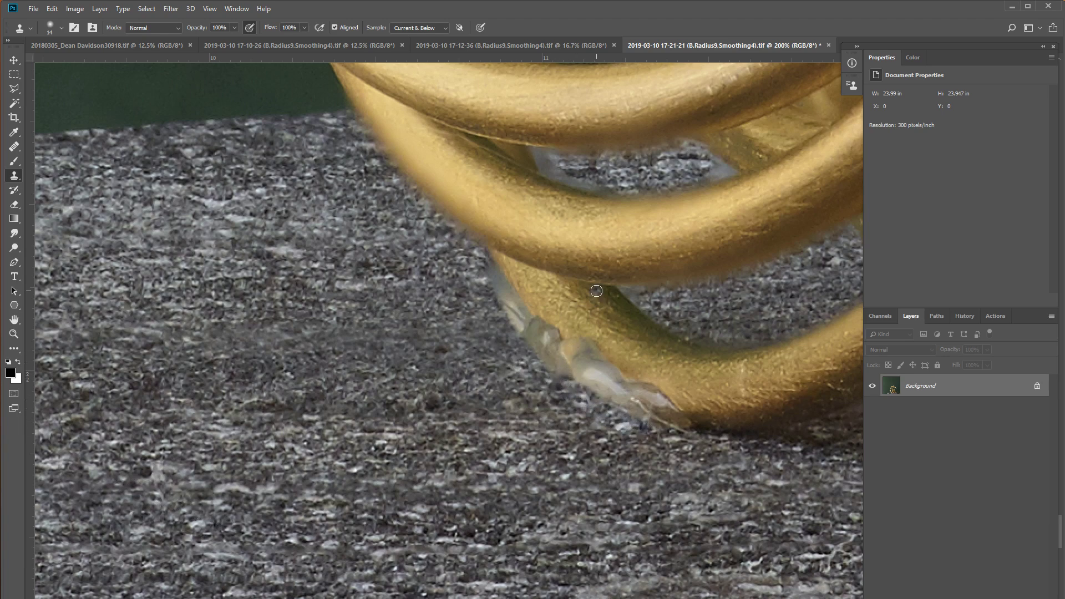
{"action": "left_click_drag", "start_coordinate": [596, 291], "coordinate": [505, 314]}
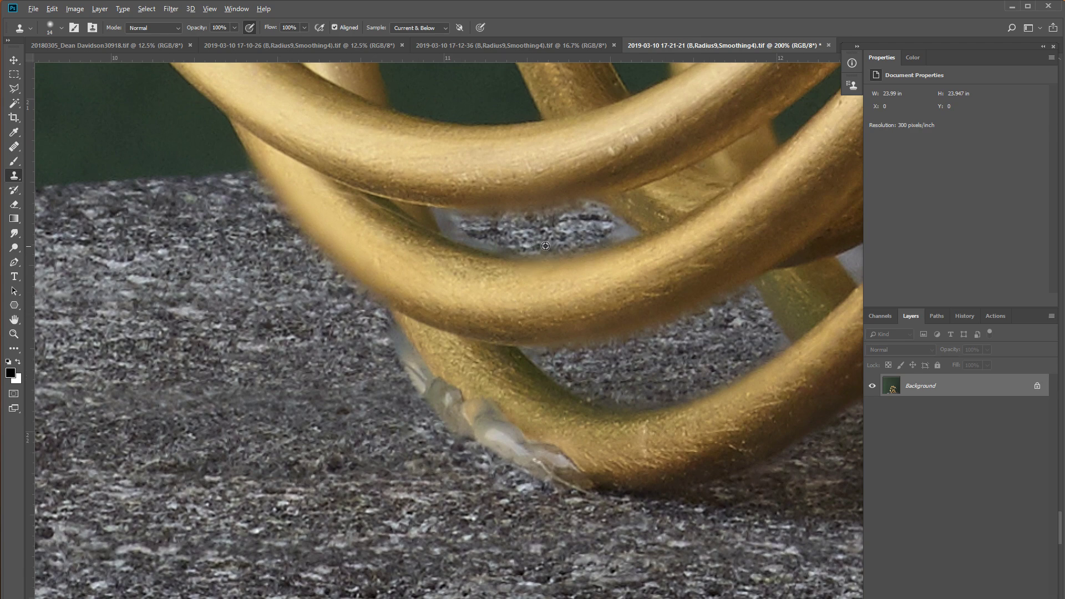
{"action": "mouse_move", "coordinate": [516, 246]}
{"action": "left_mouse_down"}
{"action": "mouse_move", "coordinate": [480, 244]}
{"action": "mouse_move", "coordinate": [439, 214]}
{"action": "left_mouse_up"}
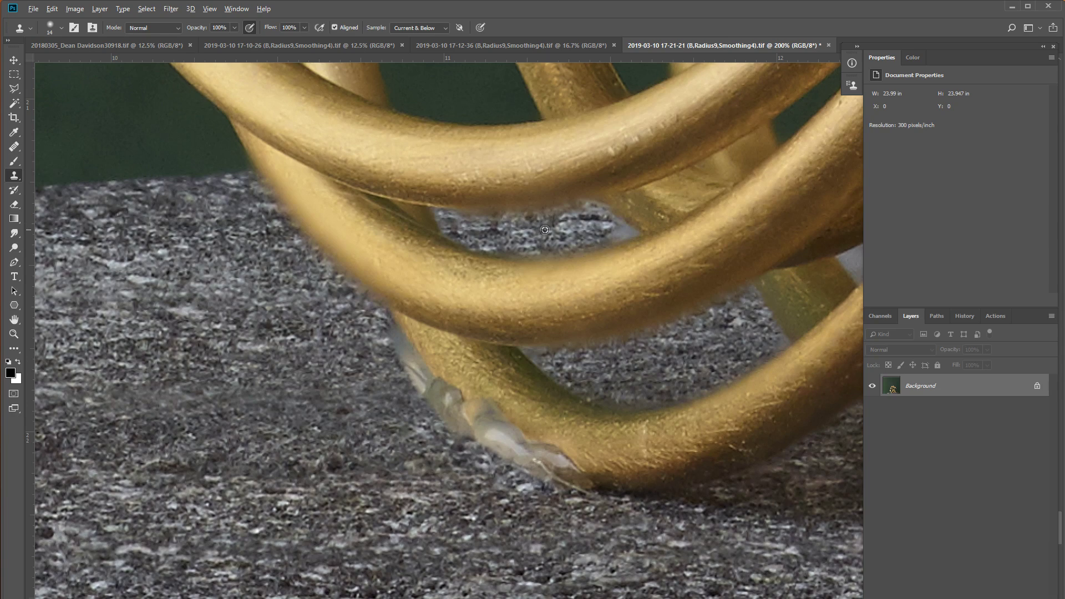
{"action": "left_click_drag", "start_coordinate": [602, 228], "coordinate": [624, 231]}
{"action": "mouse_move", "coordinate": [546, 244]}
{"action": "left_mouse_down"}
{"action": "mouse_move", "coordinate": [502, 269]}
{"action": "mouse_move", "coordinate": [481, 231]}
{"action": "left_mouse_up"}
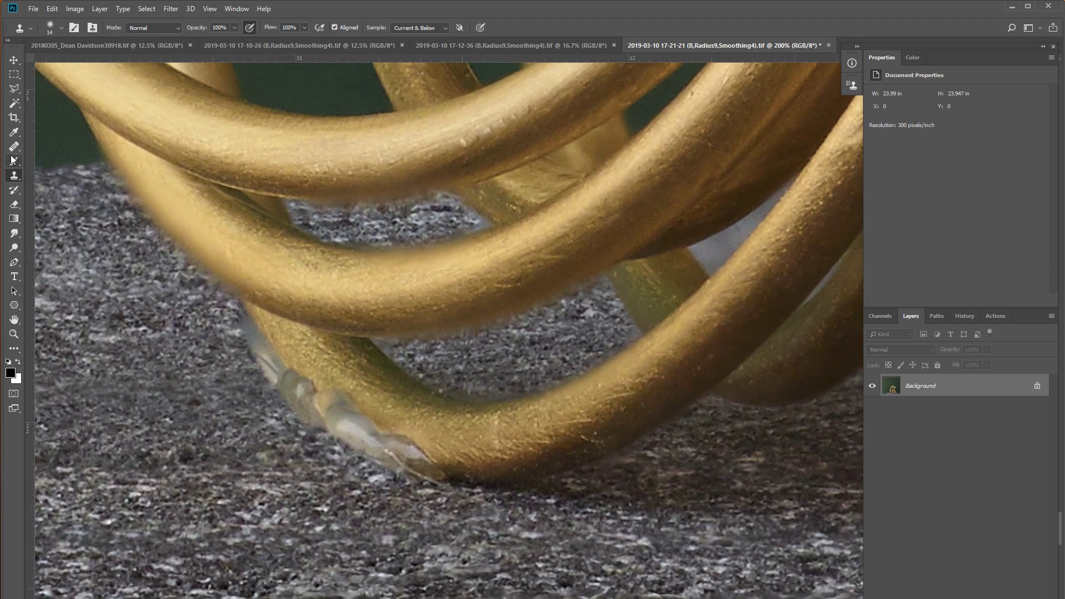
Step: Paint a 100% opacity Quick Mask along the curving upper gold tube
{"action": "left_click", "coordinate": [15, 162]}
{"action": "left_click_drag", "start_coordinate": [356, 202], "coordinate": [506, 285]}
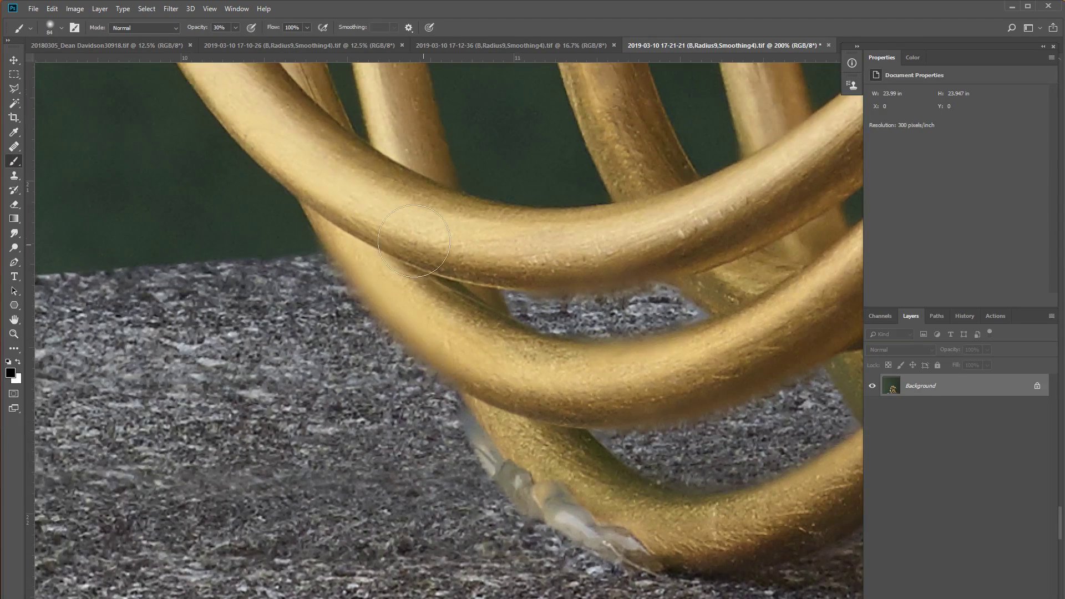
{"action": "right_click", "coordinate": [369, 215]}
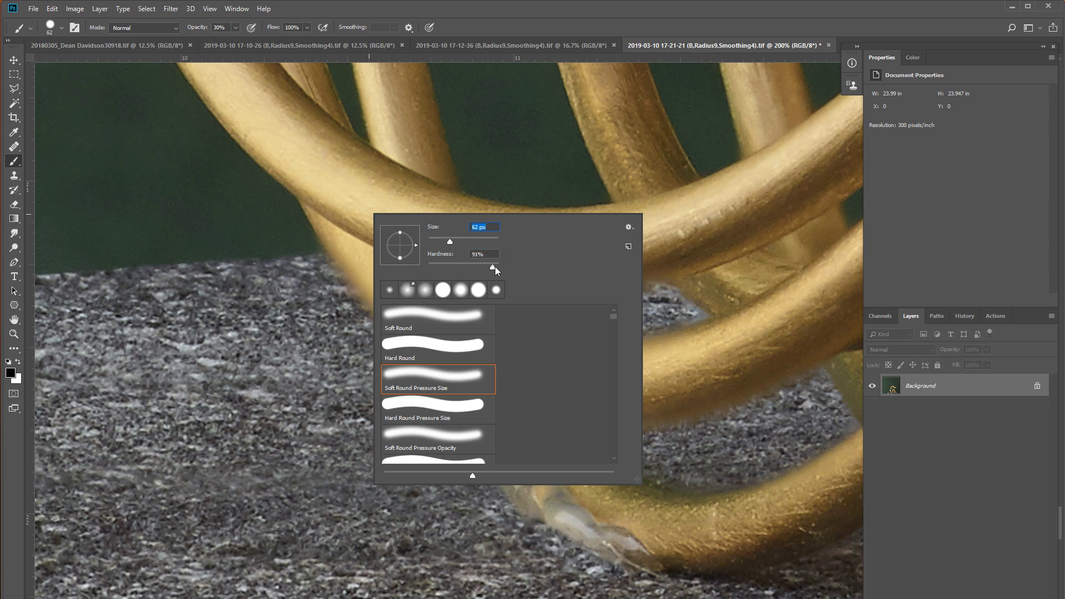
{"action": "left_click", "coordinate": [340, 187]}
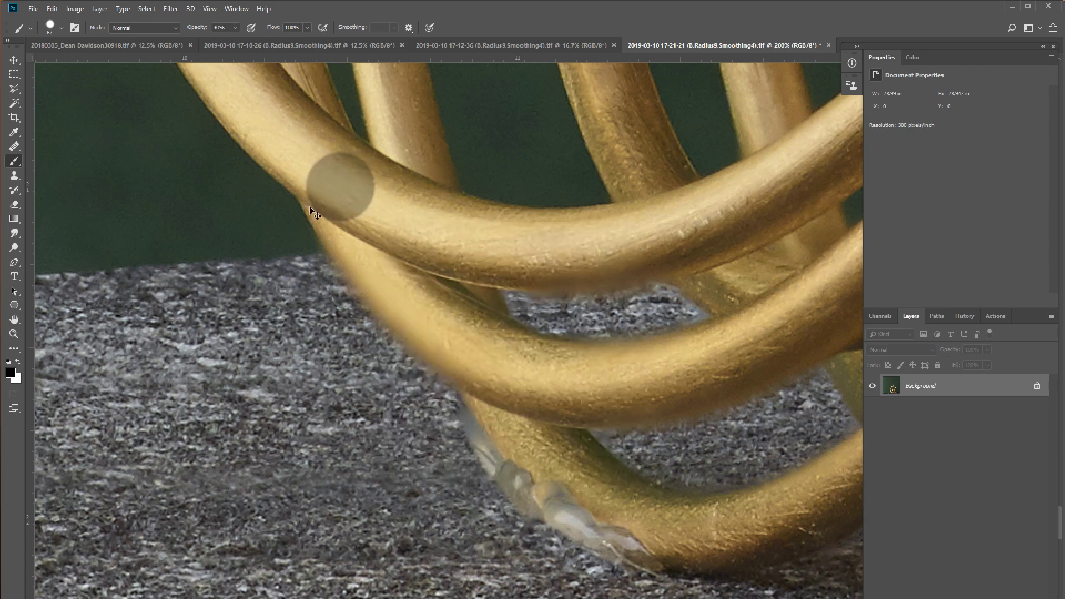
{"action": "left_click", "coordinate": [14, 393]}
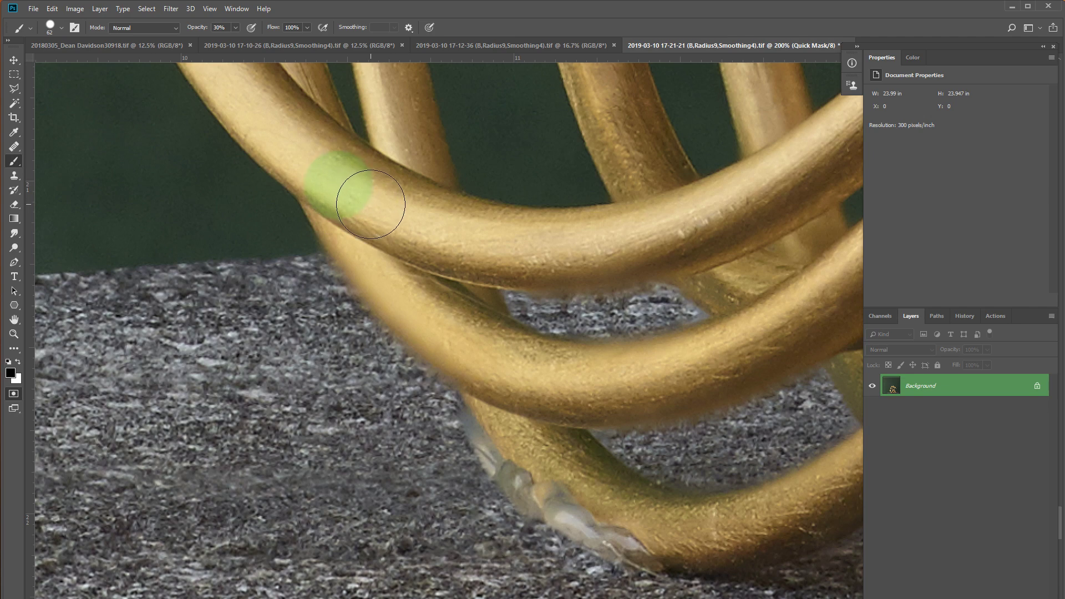
{"action": "key", "text": "0"}
{"action": "left_click", "coordinate": [337, 183]}
{"action": "mouse_move", "coordinate": [352, 193]}
{"action": "left_mouse_down"}
{"action": "mouse_move", "coordinate": [409, 225]}
{"action": "mouse_move", "coordinate": [499, 252]}
{"action": "mouse_move", "coordinate": [340, 173]}
{"action": "mouse_move", "coordinate": [297, 136]}
{"action": "left_mouse_up"}
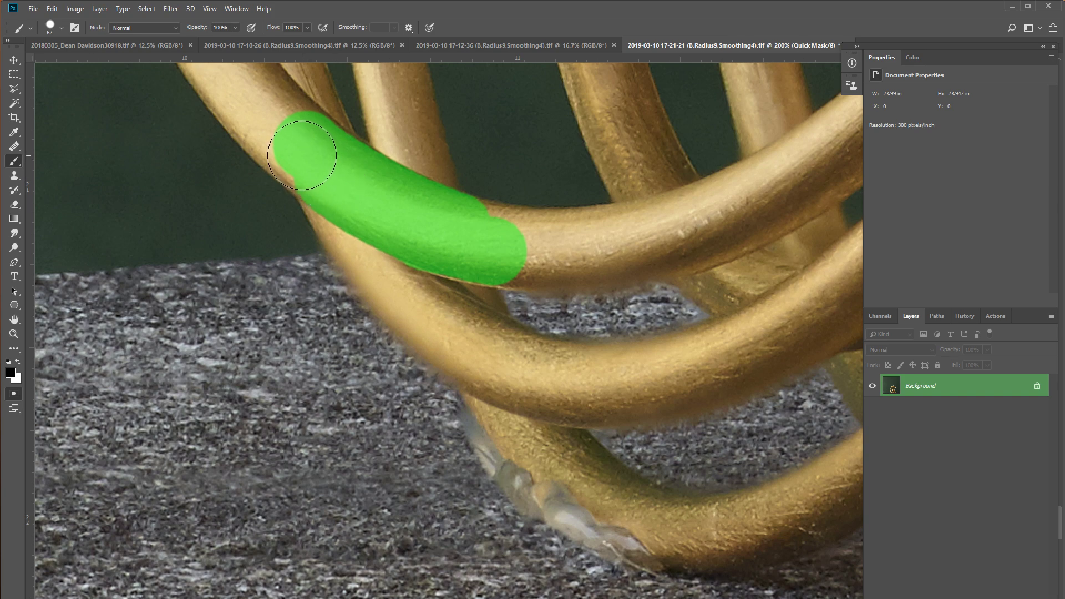
{"action": "left_click_drag", "start_coordinate": [277, 125], "coordinate": [301, 150]}
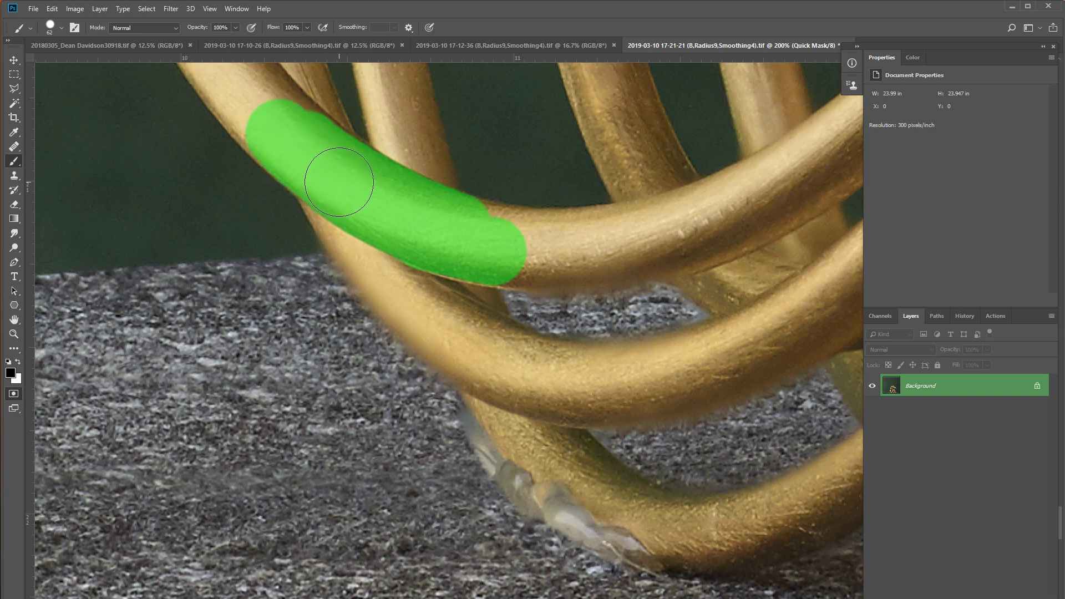
Step: Zoom in and extend the mask to the tube's right end and upper-left, filling edge gaps
{"action": "key", "text": "ctrl+plus"}
{"action": "key", "text": "ctrl+plus"}
{"action": "right_click", "coordinate": [370, 167]}
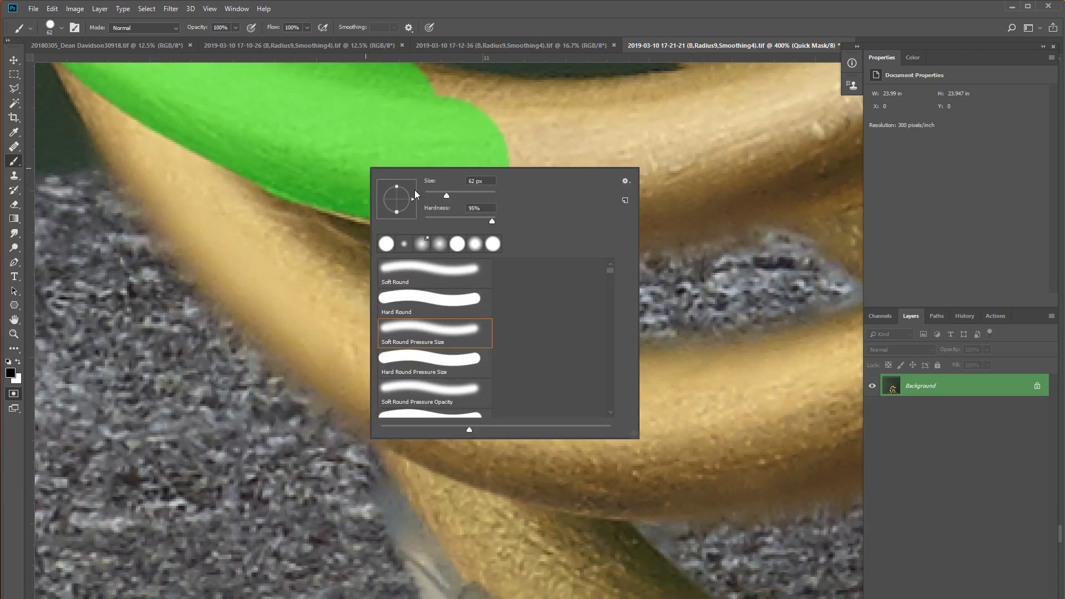
{"action": "key", "text": "Escape"}
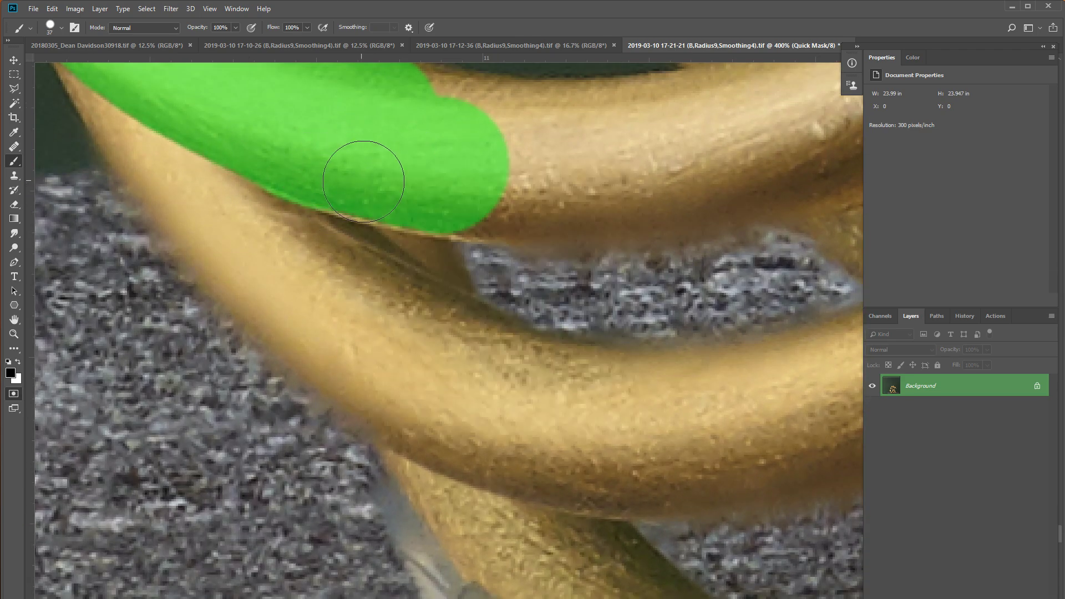
{"action": "left_click_drag", "start_coordinate": [361, 172], "coordinate": [450, 199]}
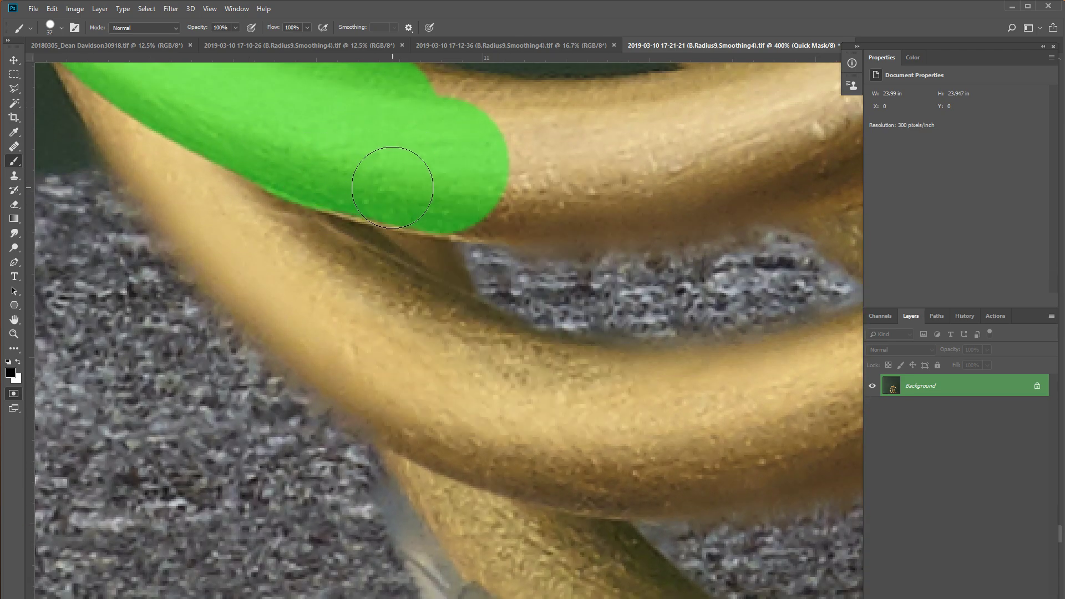
{"action": "left_click_drag", "start_coordinate": [463, 114], "coordinate": [465, 193]}
{"action": "left_click", "coordinate": [464, 188]}
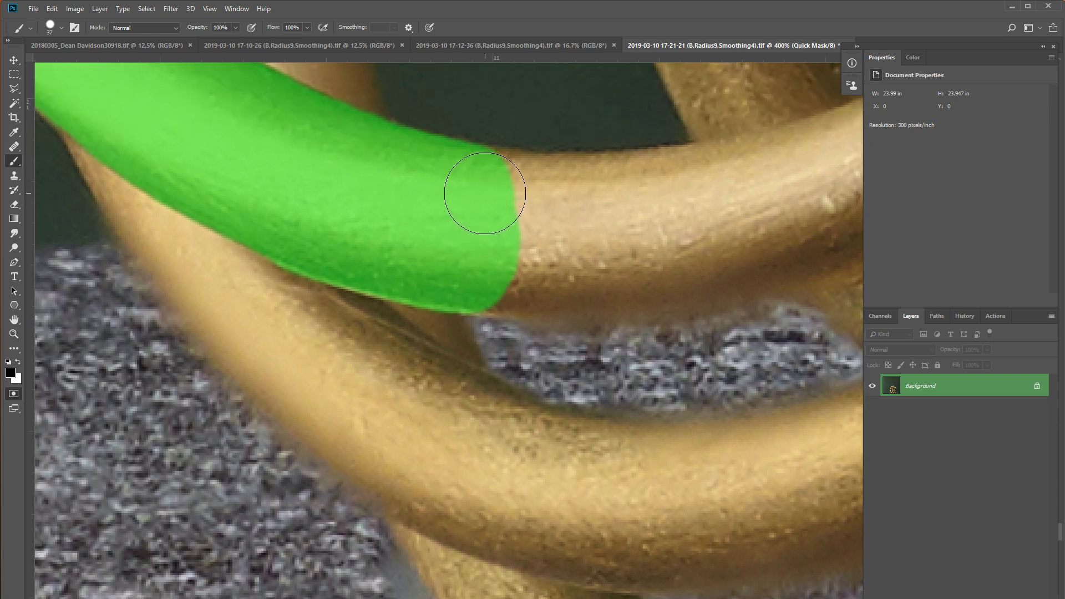
{"action": "mouse_move", "coordinate": [483, 191]}
{"action": "left_mouse_down"}
{"action": "mouse_move", "coordinate": [518, 231]}
{"action": "mouse_move", "coordinate": [507, 255]}
{"action": "left_mouse_up"}
{"action": "mouse_move", "coordinate": [370, 222]}
{"action": "left_mouse_down"}
{"action": "mouse_move", "coordinate": [449, 255]}
{"action": "mouse_move", "coordinate": [447, 281]}
{"action": "left_mouse_up"}
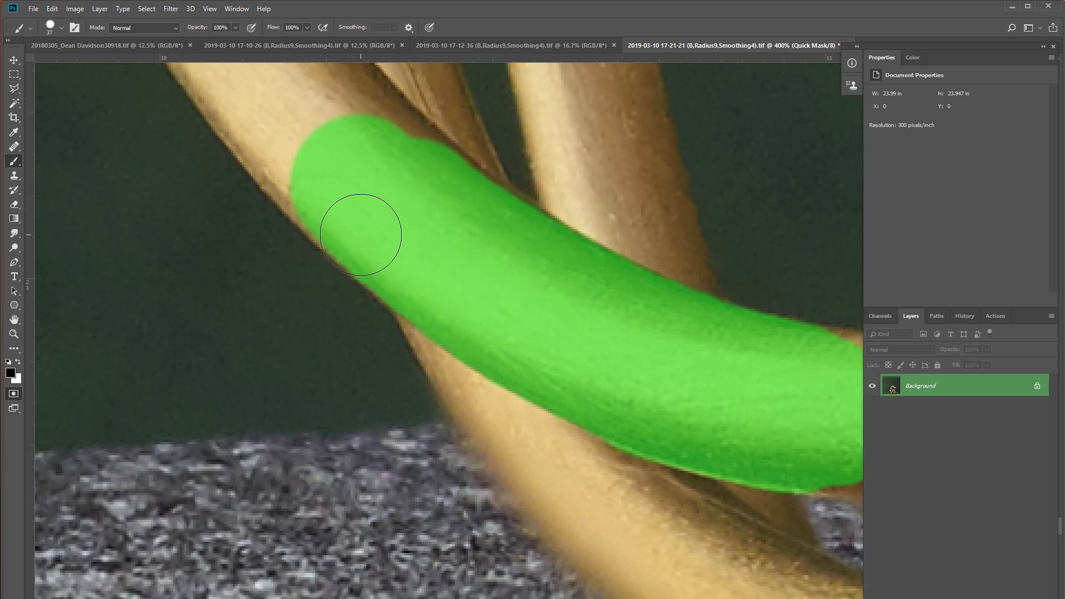
{"action": "mouse_move", "coordinate": [326, 186]}
{"action": "left_mouse_down"}
{"action": "mouse_move", "coordinate": [313, 164]}
{"action": "mouse_move", "coordinate": [333, 138]}
{"action": "mouse_move", "coordinate": [392, 161]}
{"action": "left_mouse_up"}
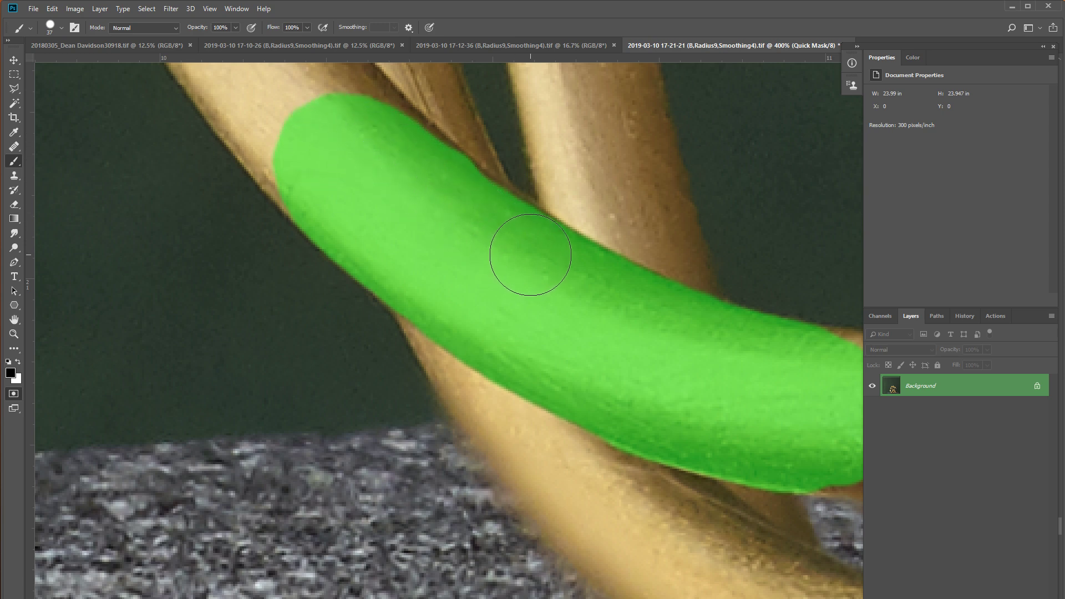
{"action": "left_click_drag", "start_coordinate": [524, 257], "coordinate": [380, 143]}
Step: Copy the selected tube section to a new Layer 1 and move it down-right
{"action": "left_click", "coordinate": [14, 394]}
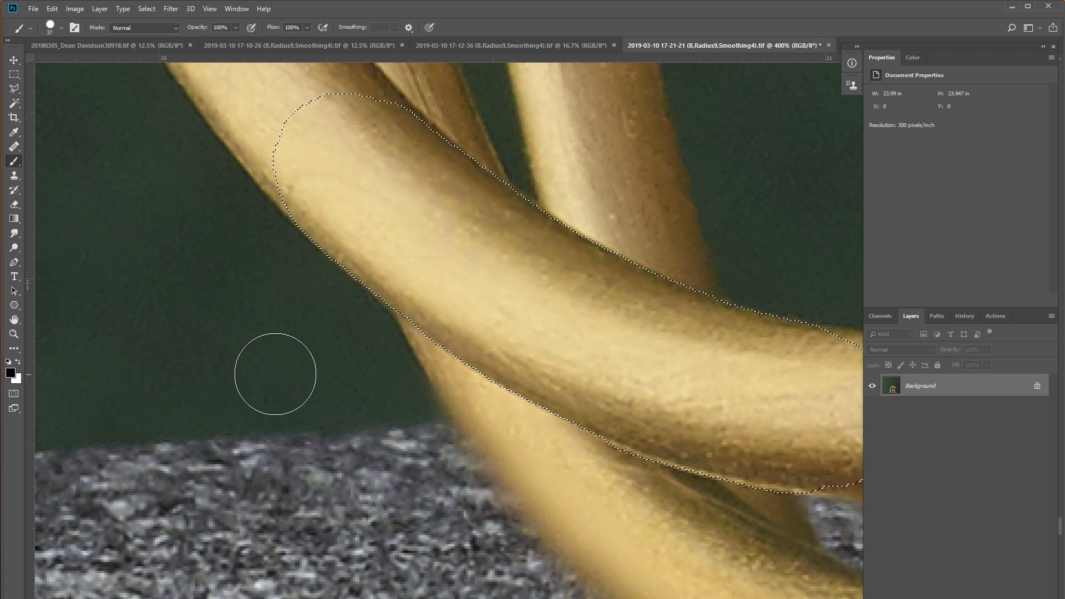
{"action": "key", "text": "ctrl+minus"}
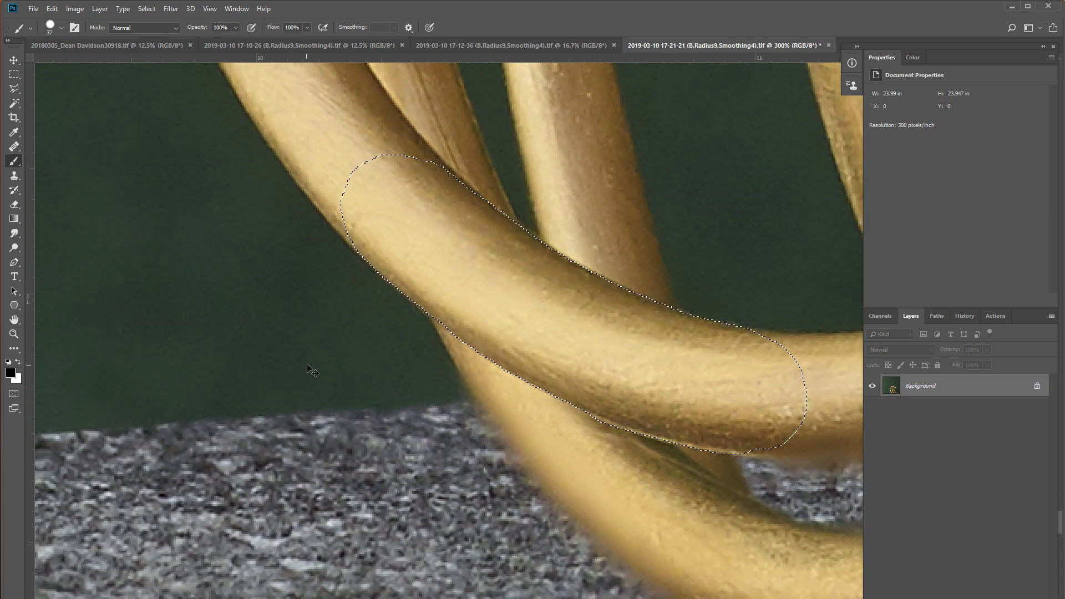
{"action": "key", "text": "ctrl+j"}
{"action": "mouse_move", "coordinate": [518, 352]}
{"action": "left_mouse_down"}
{"action": "mouse_move", "coordinate": [304, 333]}
{"action": "mouse_move", "coordinate": [96, 145]}
{"action": "left_mouse_up"}
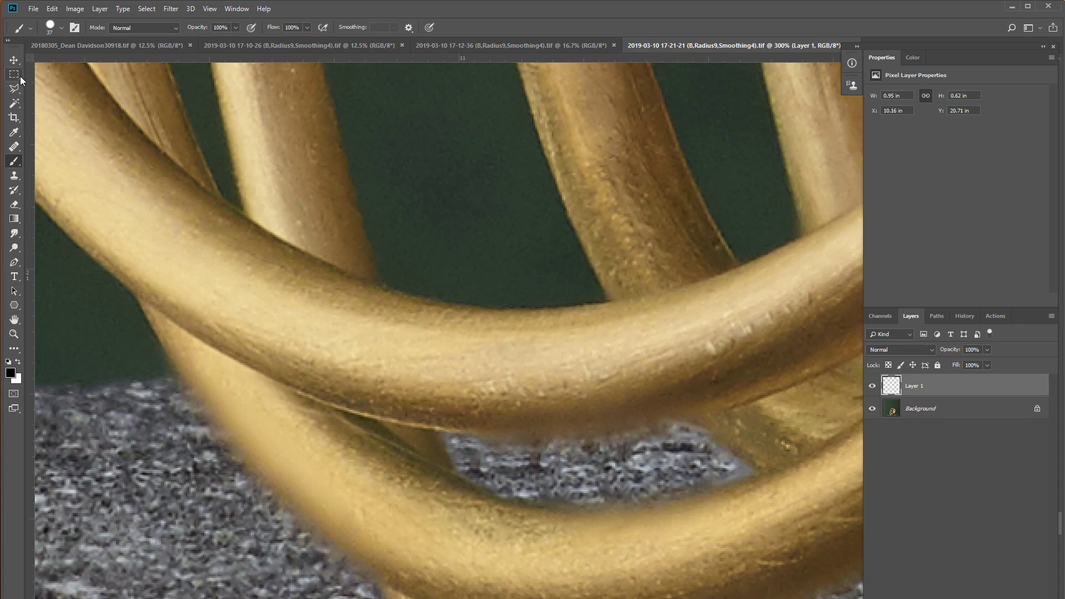
{"action": "left_click", "coordinate": [14, 60]}
{"action": "left_click_drag", "start_coordinate": [237, 285], "coordinate": [452, 339]}
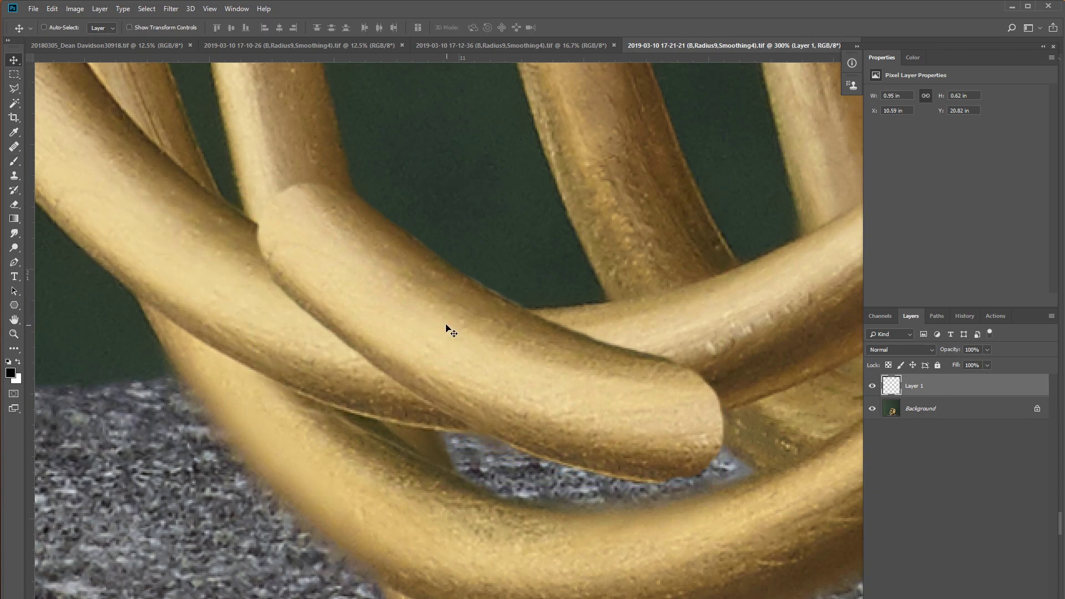
Step: Rotate the copied piece about -28° and align it over the upper tube crossing
{"action": "key", "text": "ctrl+minus"}
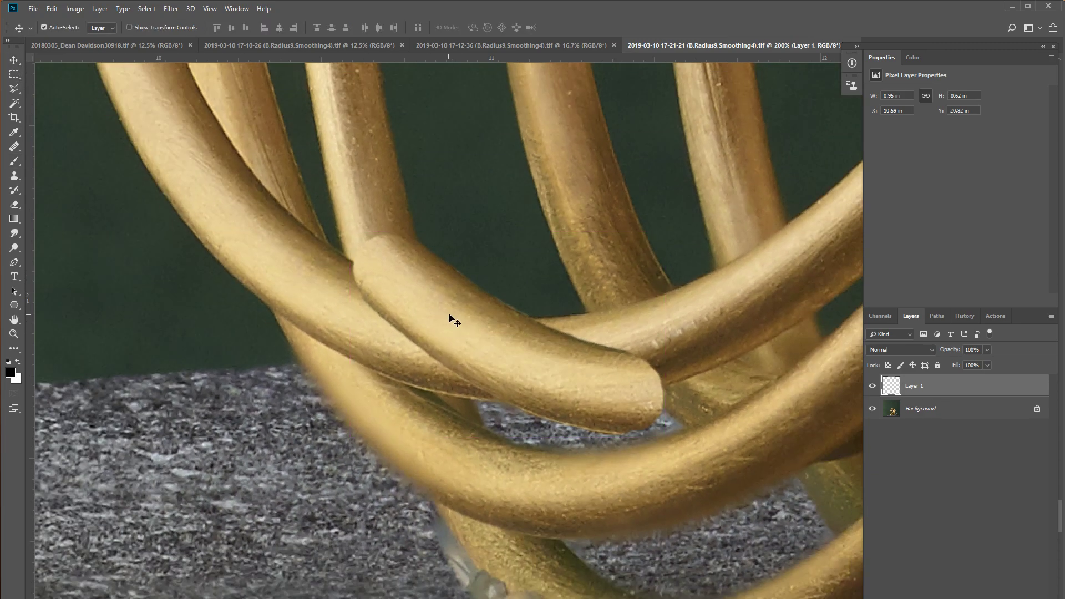
{"action": "key", "text": "ctrl+t"}
{"action": "left_click_drag", "start_coordinate": [340, 221], "coordinate": [324, 310]}
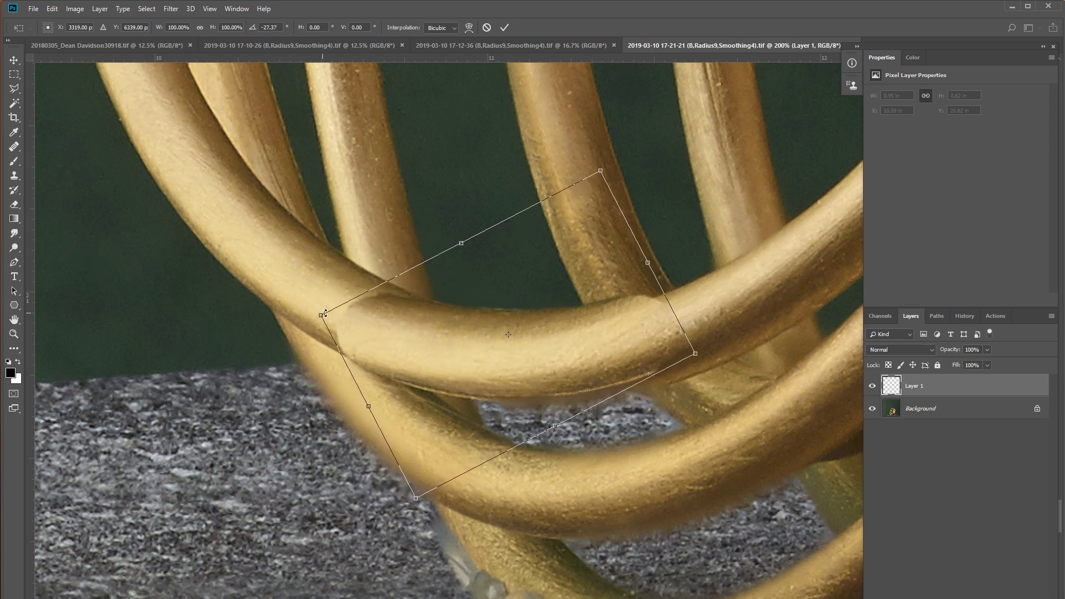
{"action": "left_click_drag", "start_coordinate": [521, 369], "coordinate": [544, 375]}
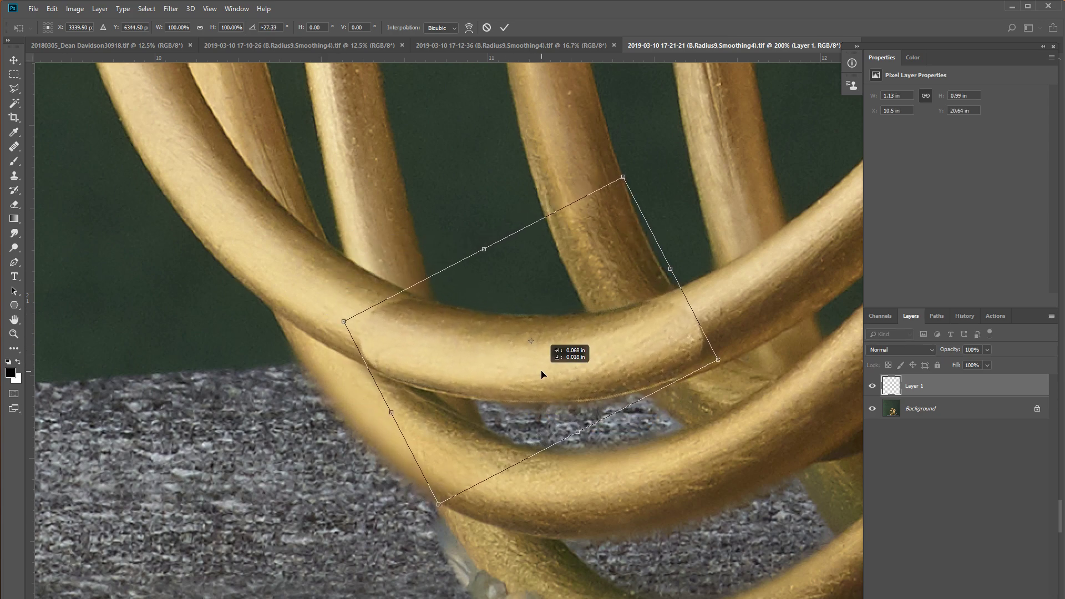
{"action": "left_click_drag", "start_coordinate": [639, 170], "coordinate": [638, 168]}
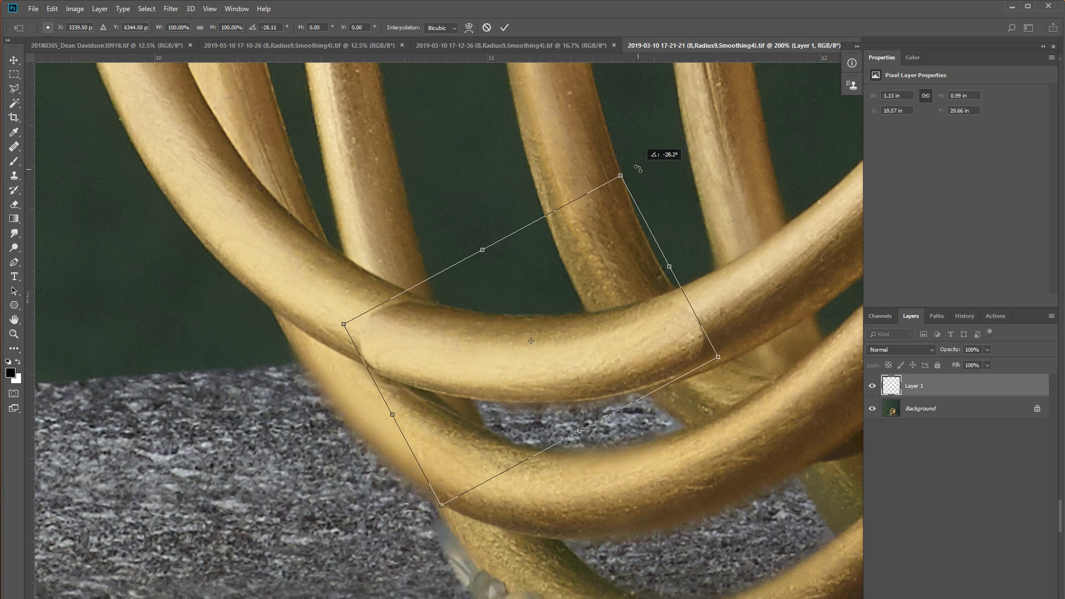
{"action": "left_click_drag", "start_coordinate": [582, 350], "coordinate": [590, 350]}
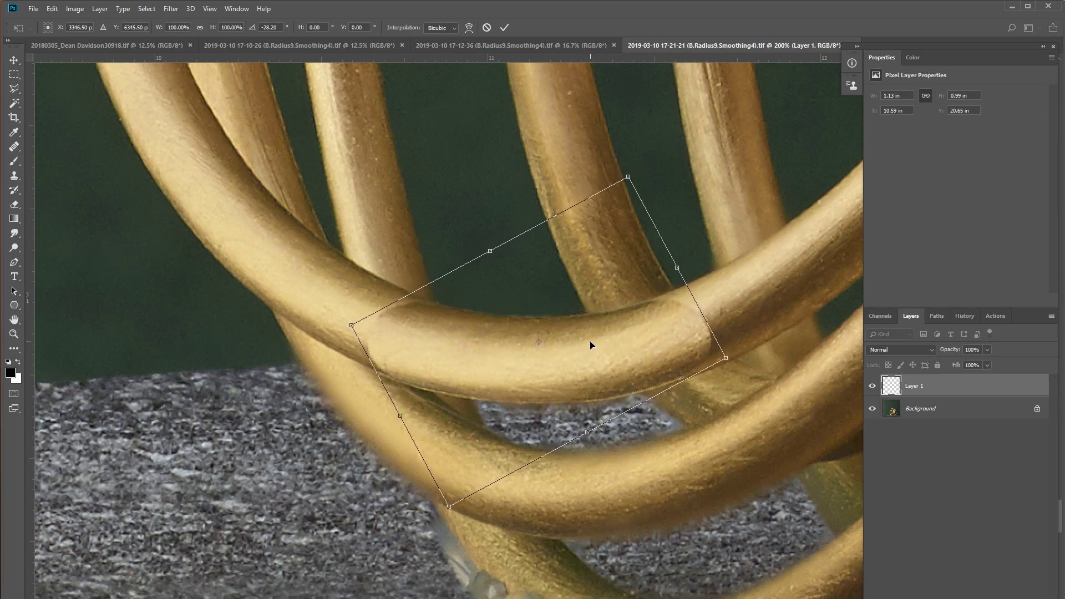
{"action": "key", "text": "Return"}
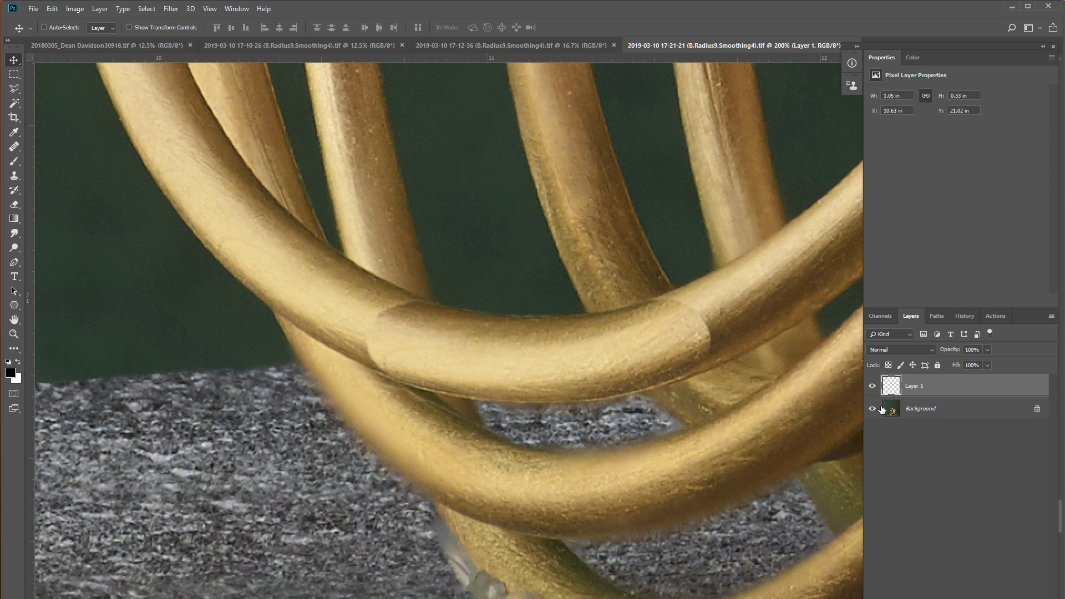
Step: Mask Layer 1 and paint out the patch's hard seam with a 77 px, 0% hardness brush
{"action": "key", "text": "ctrl+shift+m"}
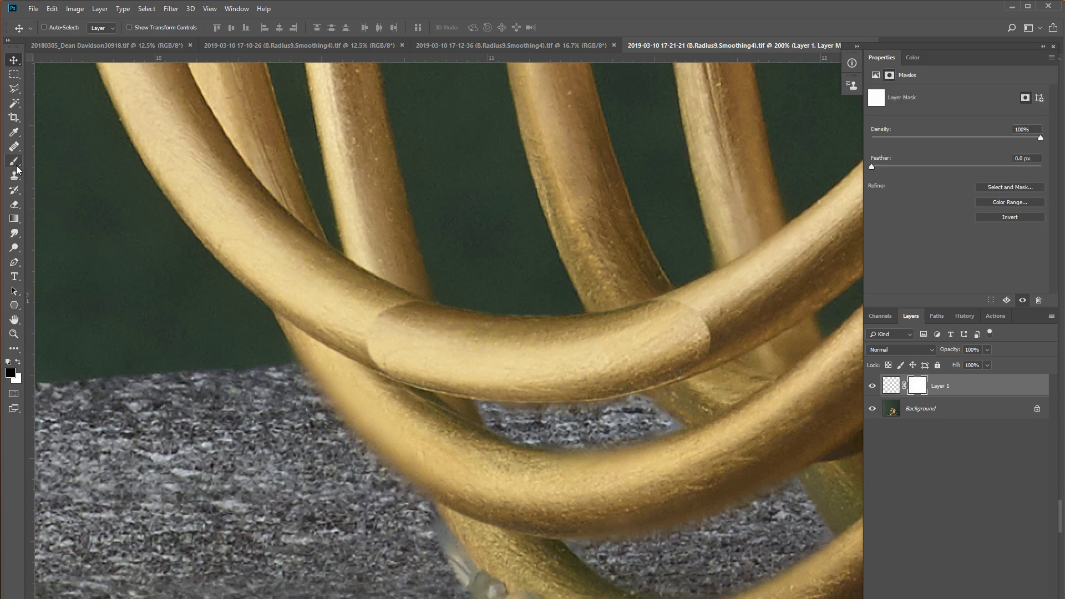
{"action": "left_click", "coordinate": [17, 166]}
{"action": "right_click", "coordinate": [744, 286]}
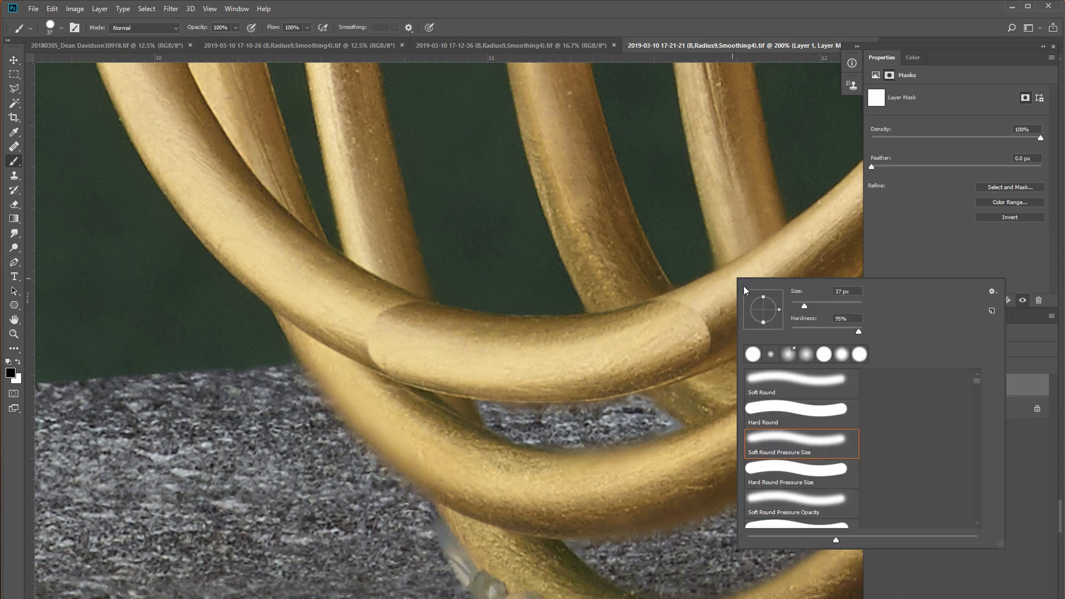
{"action": "key", "text": "Return"}
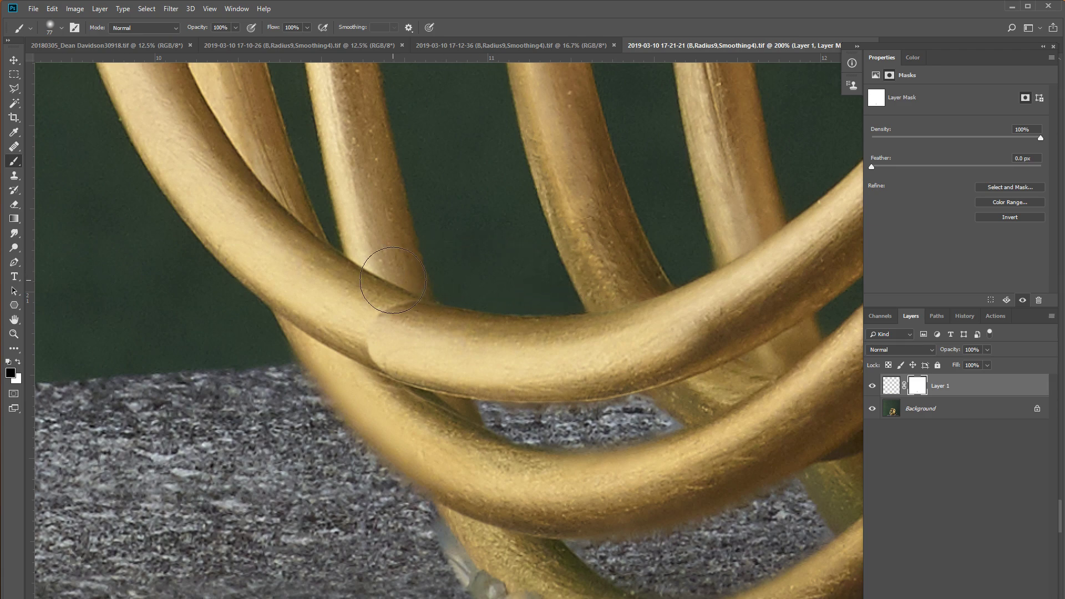
{"action": "left_click_drag", "start_coordinate": [382, 349], "coordinate": [345, 372]}
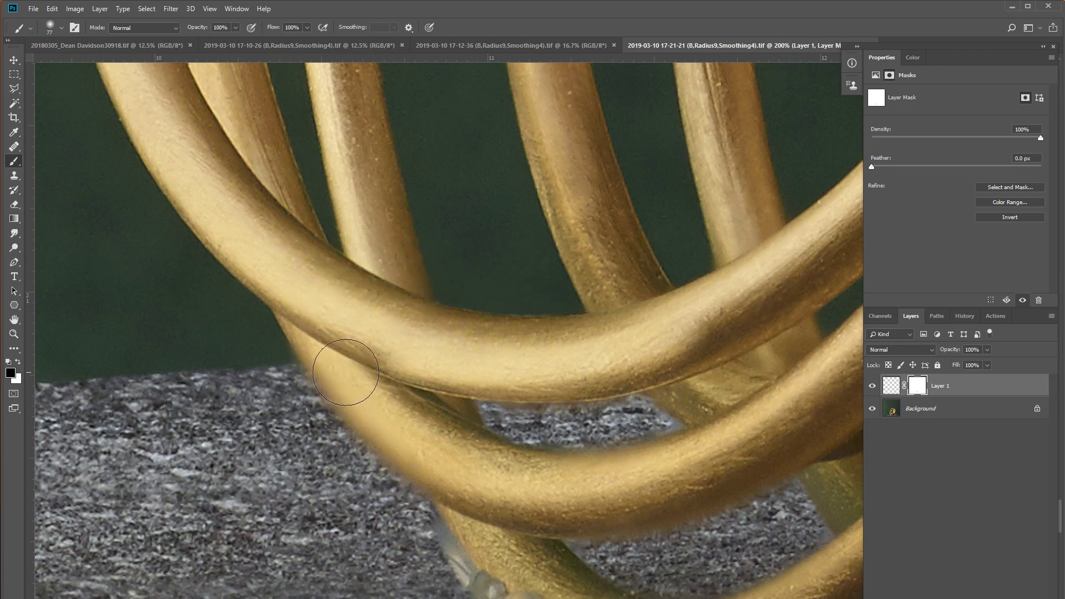
{"action": "left_click", "coordinate": [871, 385]}
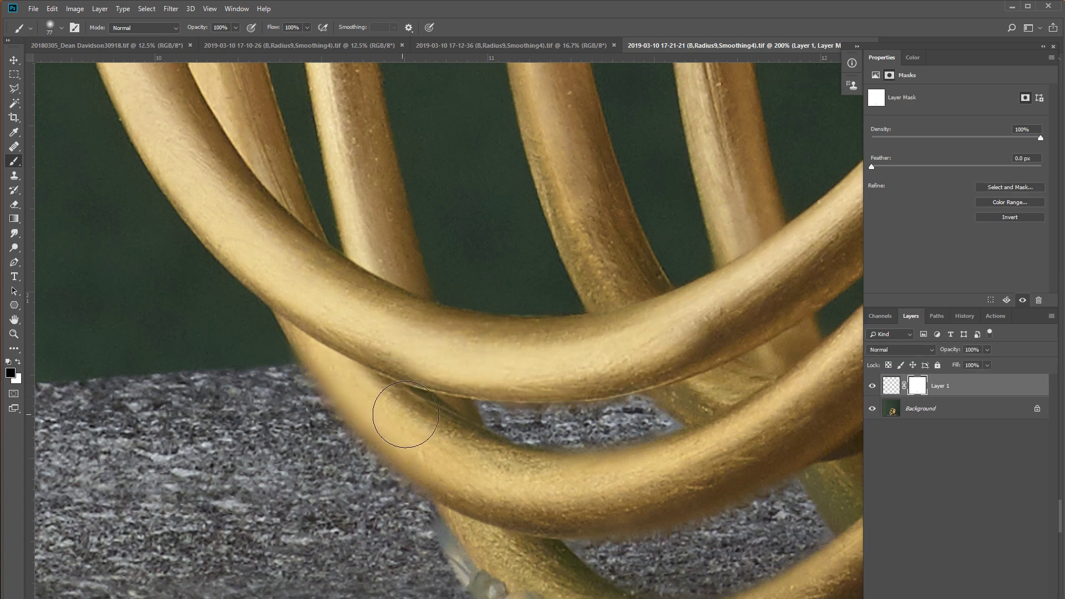
{"action": "left_click", "coordinate": [14, 59]}
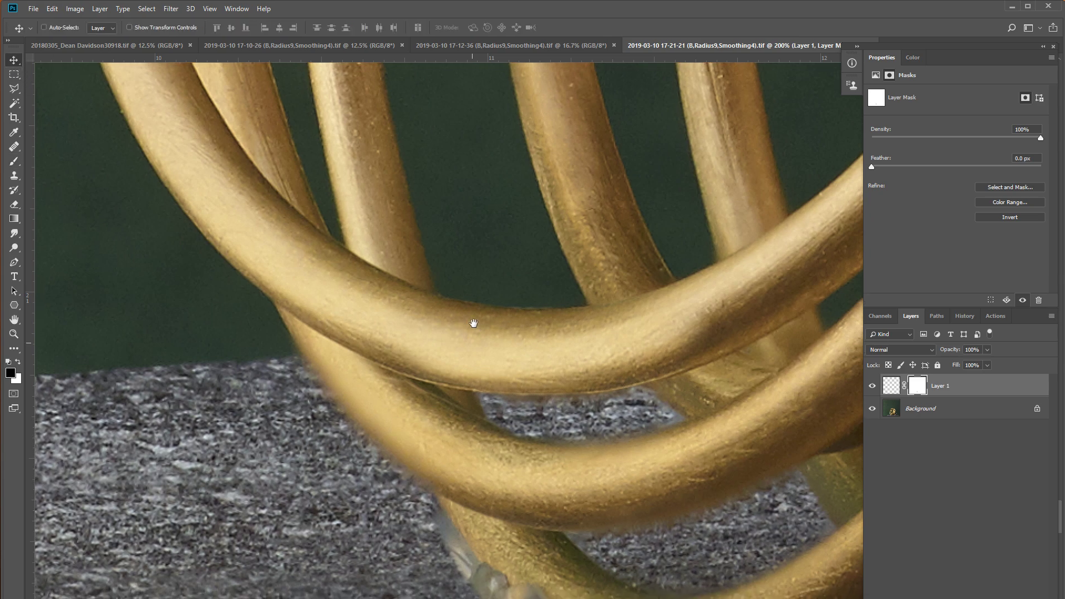
Step: Duplicate the patch onto the lower tube, rotated about -9° and nudged into place
{"action": "left_click_drag", "start_coordinate": [471, 320], "coordinate": [461, 208]}
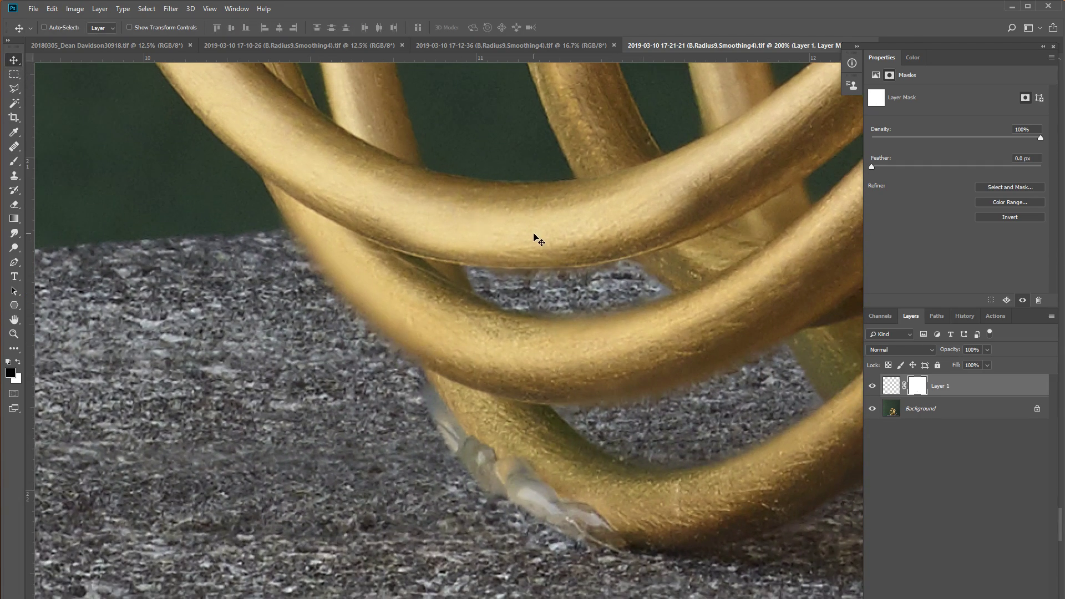
{"action": "left_click_drag", "start_coordinate": [534, 242], "coordinate": [613, 373]}
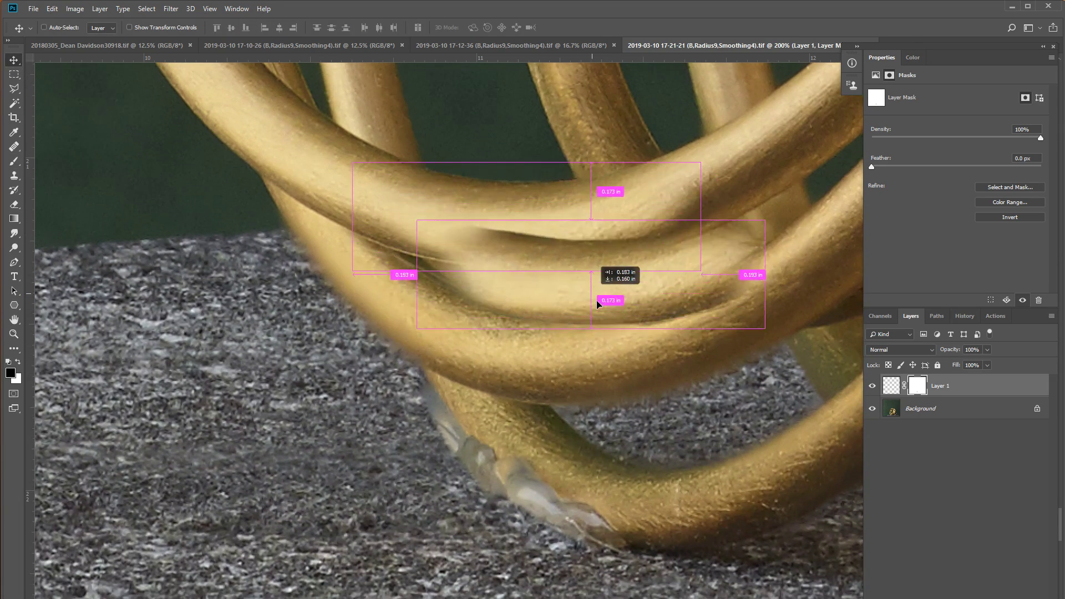
{"action": "key", "text": "ctrl+t"}
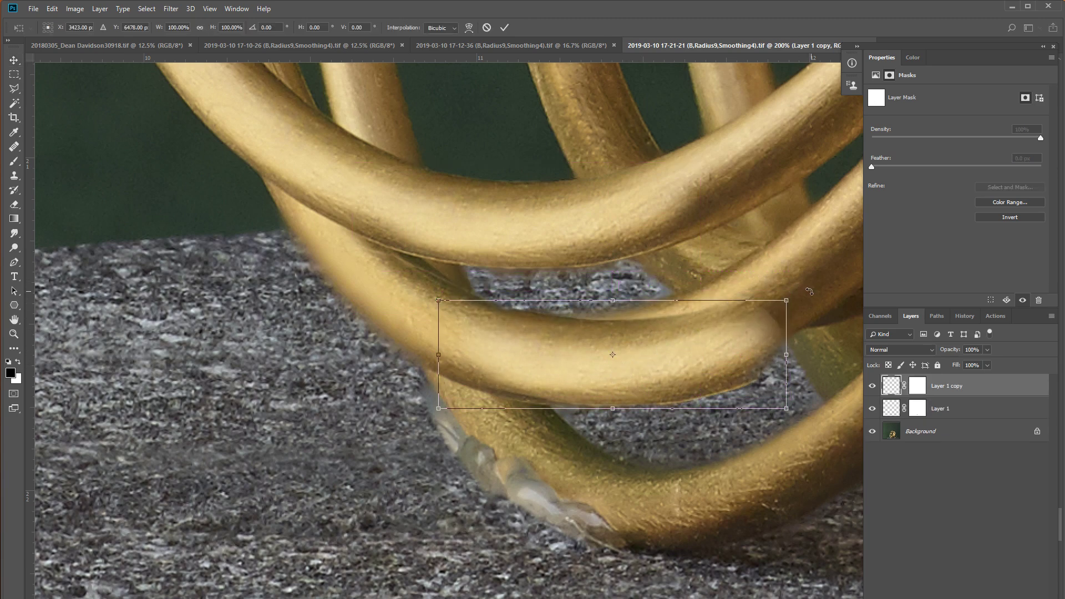
{"action": "left_click_drag", "start_coordinate": [809, 292], "coordinate": [804, 258]}
{"action": "mouse_move", "coordinate": [619, 368]}
{"action": "left_mouse_down"}
{"action": "mouse_move", "coordinate": [619, 344]}
{"action": "mouse_move", "coordinate": [628, 368]}
{"action": "left_mouse_up"}
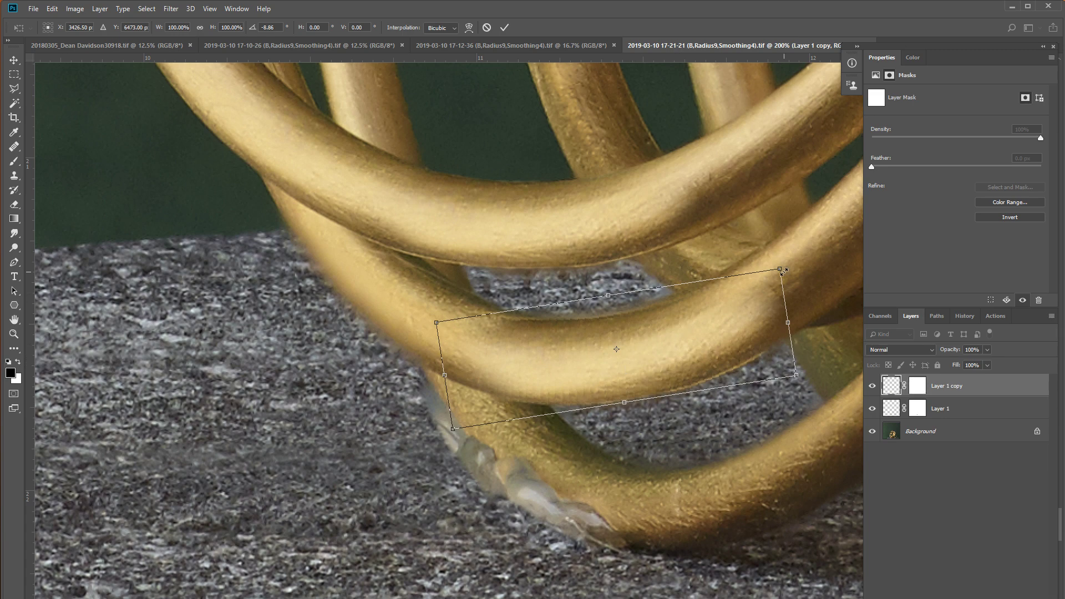
{"action": "key", "text": "Return"}
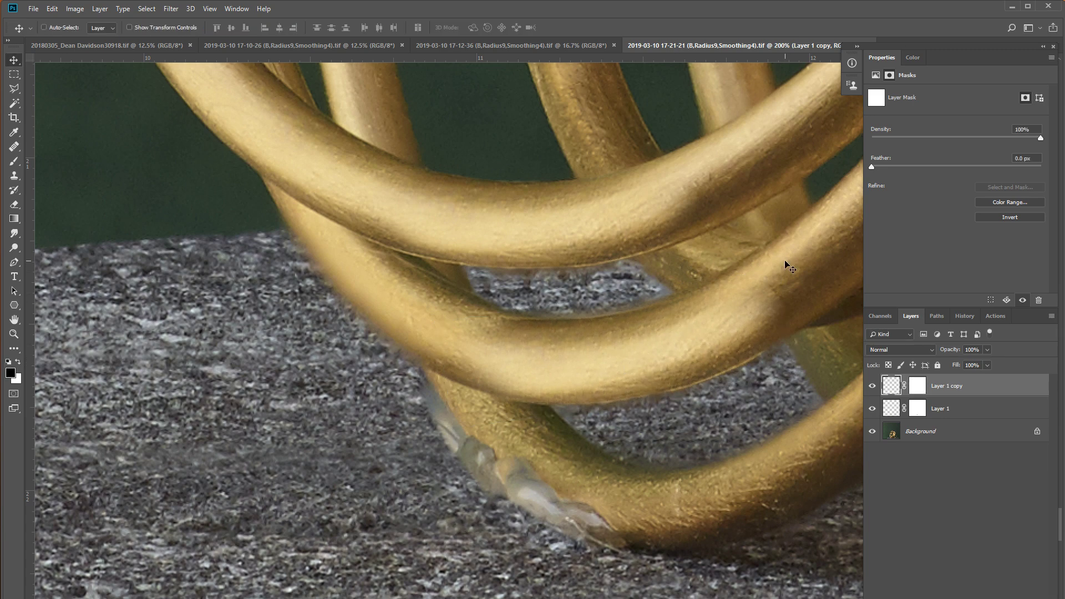
Step: Compare the patch on and off, then blend its edges by mask painting at 30% opacity
{"action": "left_click", "coordinate": [878, 386]}
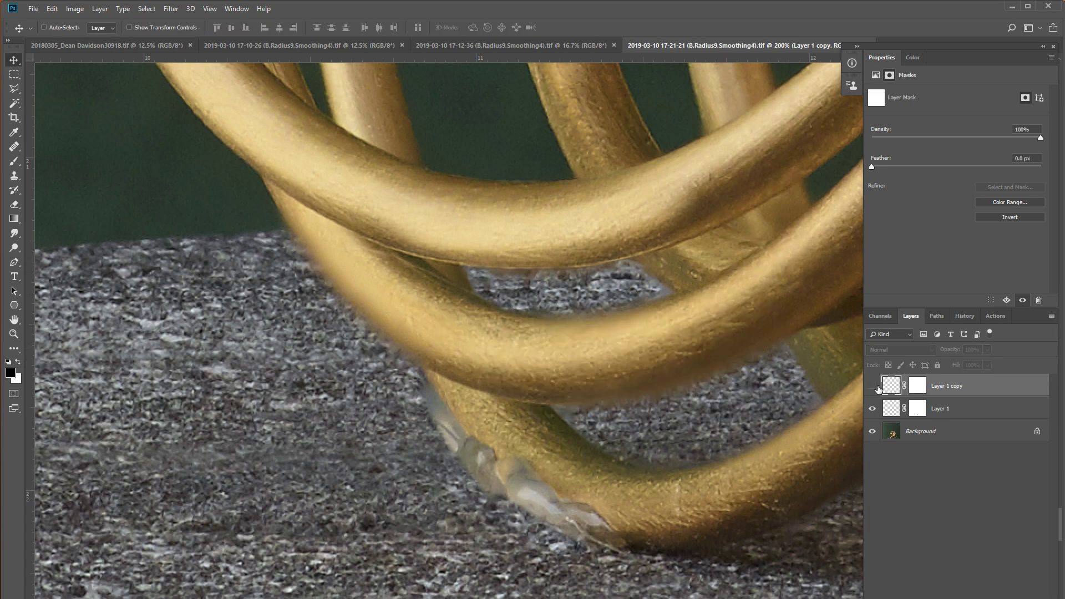
{"action": "left_click", "coordinate": [873, 386]}
{"action": "left_click", "coordinate": [872, 386]}
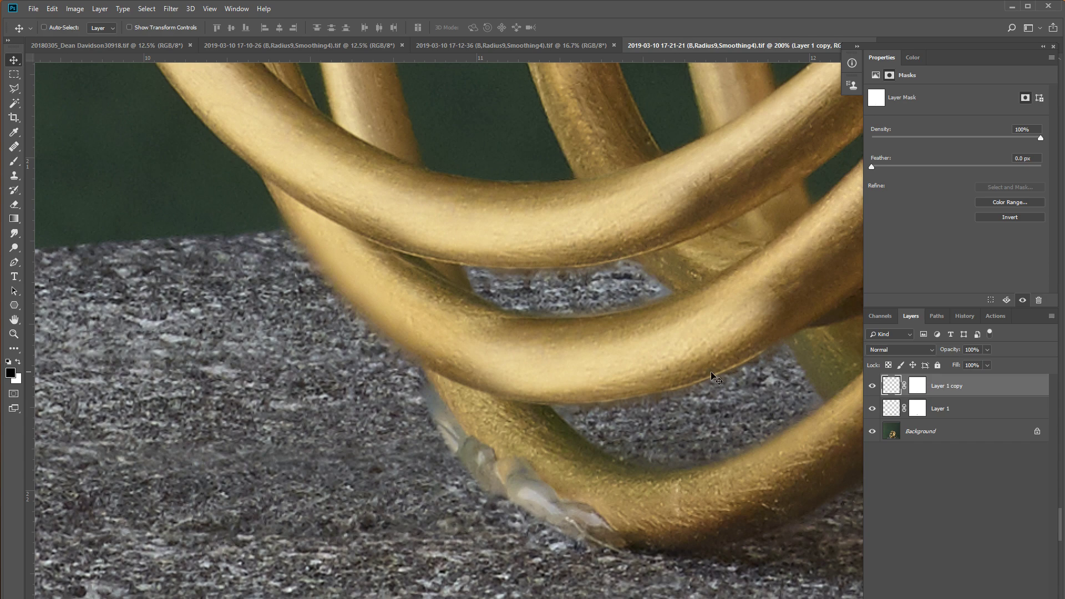
{"action": "left_click", "coordinate": [14, 161]}
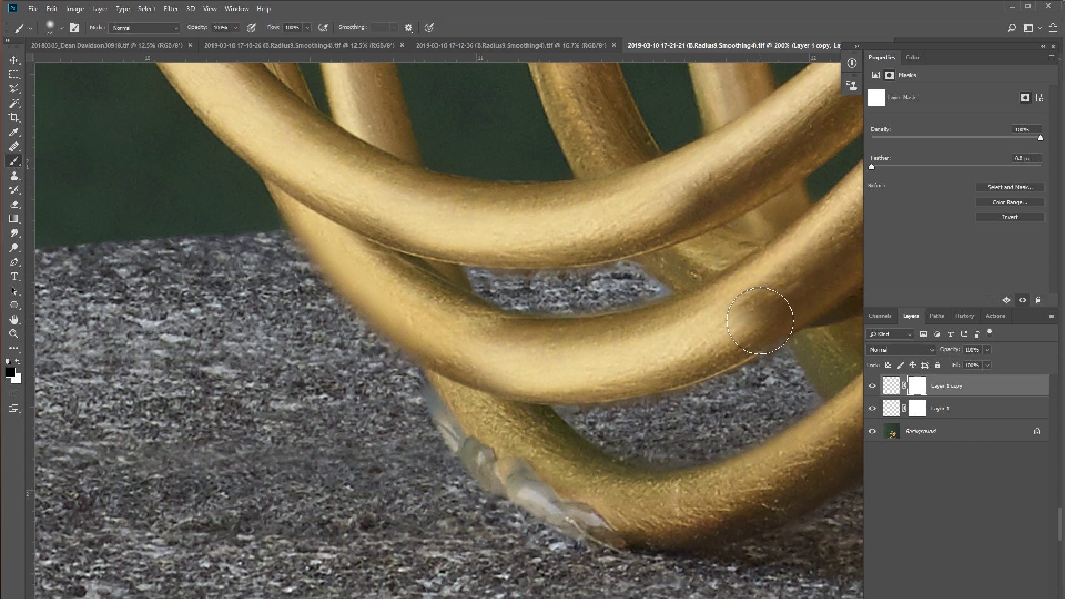
{"action": "left_click_drag", "start_coordinate": [765, 320], "coordinate": [756, 312]}
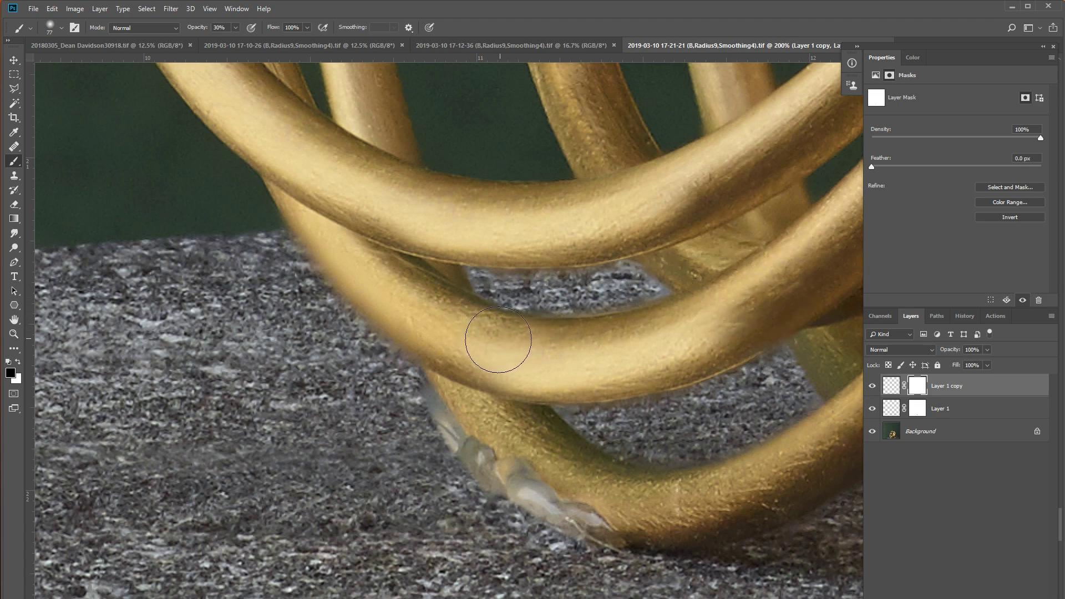
{"action": "left_click_drag", "start_coordinate": [498, 340], "coordinate": [475, 373]}
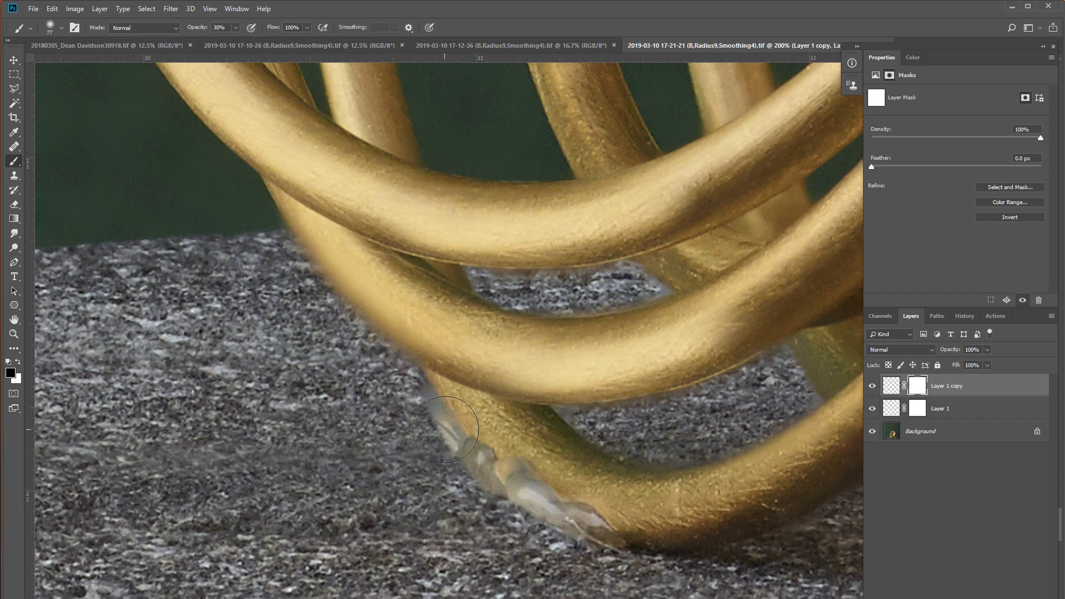
{"action": "left_click", "coordinate": [18, 62]}
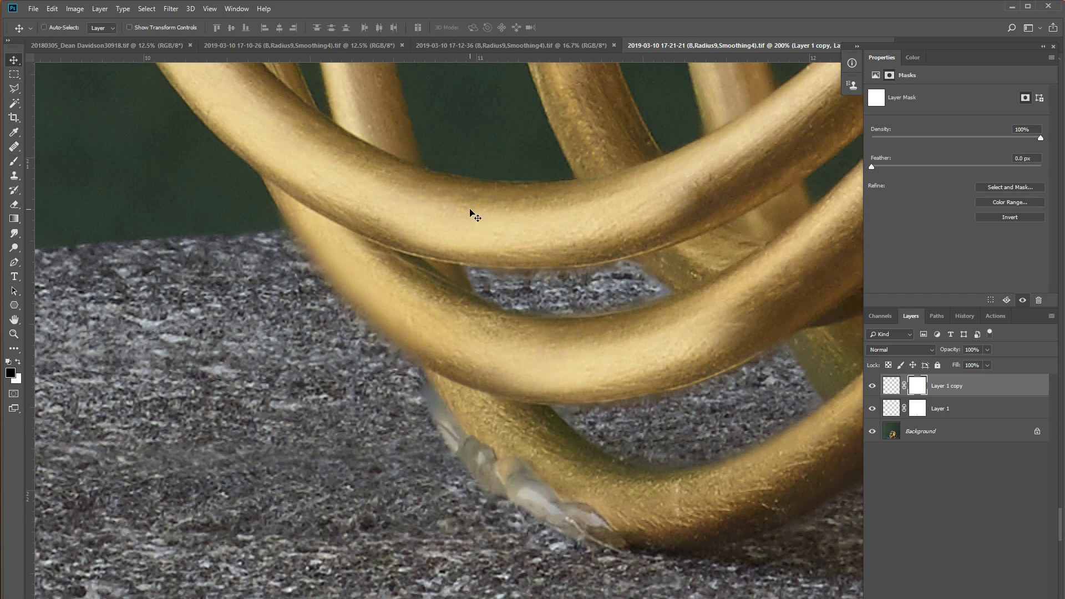
Step: Duplicate Layer 1's wire piece onto the glued lower wire, rotated about 35°
{"action": "left_click", "coordinate": [890, 408]}
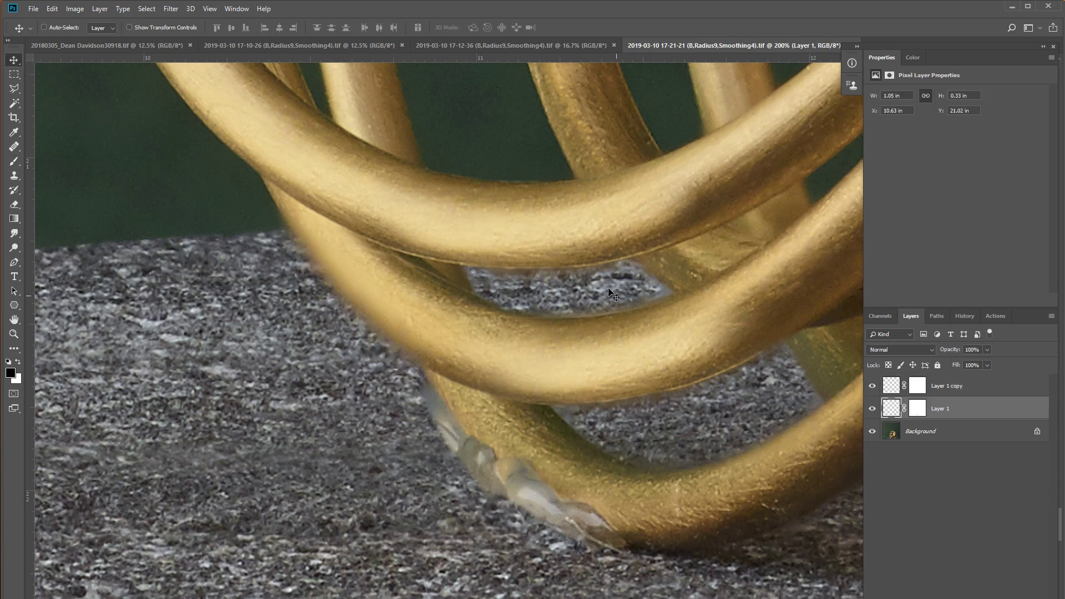
{"action": "left_click_drag", "start_coordinate": [527, 224], "coordinate": [556, 491], "text": "alt"}
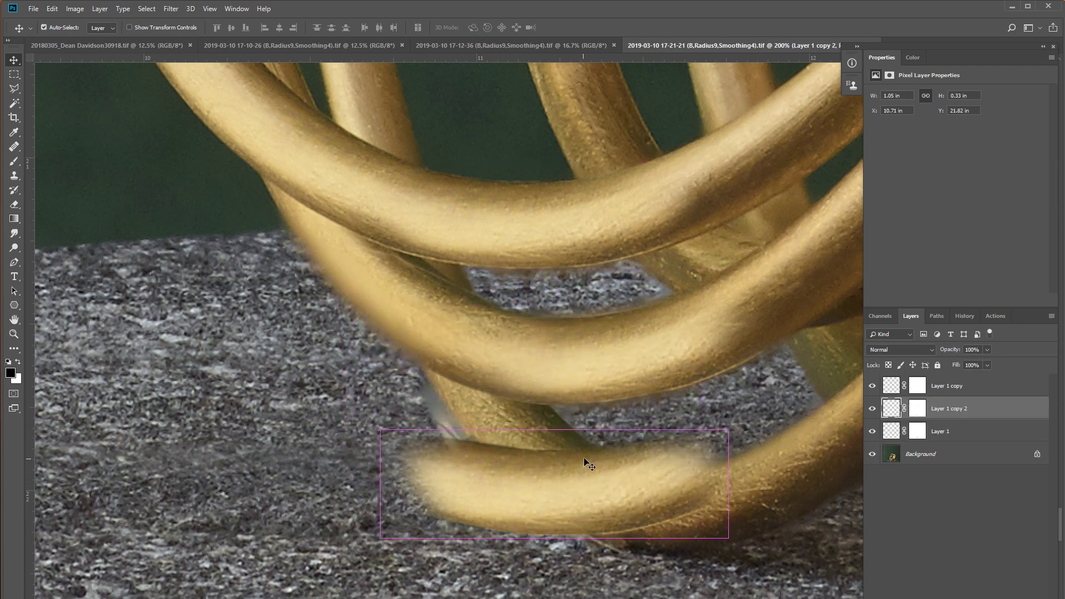
{"action": "key", "text": "ctrl+t"}
{"action": "left_click_drag", "start_coordinate": [743, 408], "coordinate": [744, 505]}
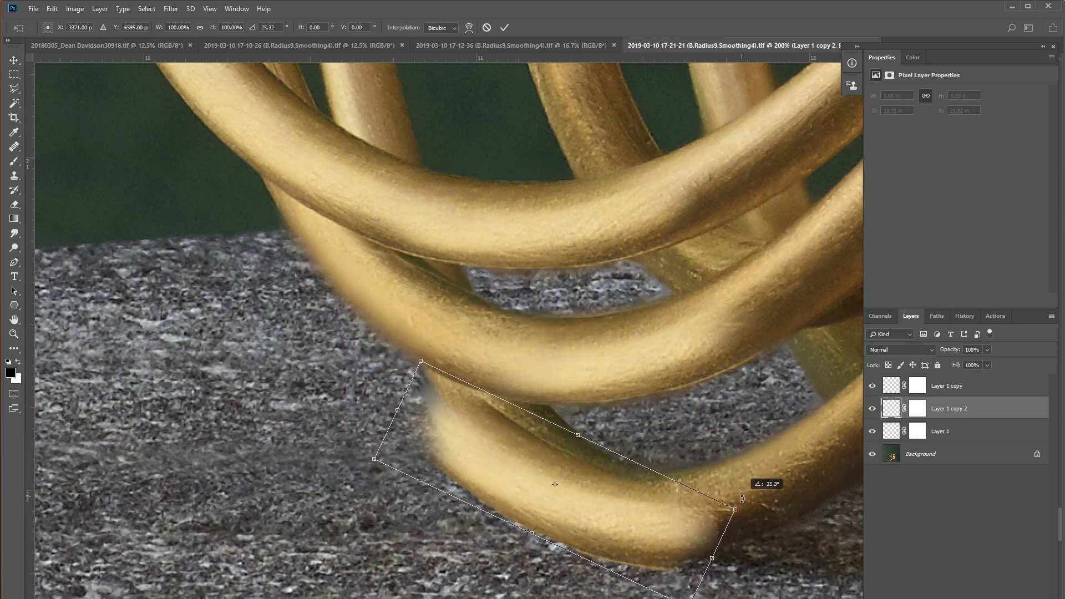
{"action": "mouse_move", "coordinate": [563, 520]}
{"action": "left_mouse_down"}
{"action": "mouse_move", "coordinate": [589, 477]}
{"action": "mouse_move", "coordinate": [557, 492]}
{"action": "left_mouse_up"}
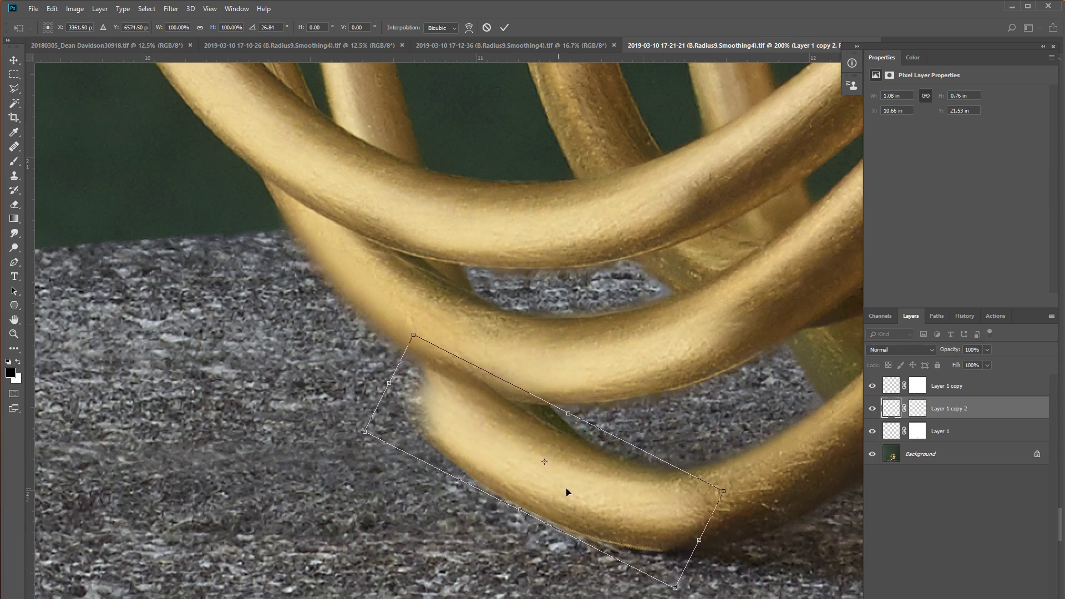
{"action": "left_click_drag", "start_coordinate": [739, 469], "coordinate": [742, 476]}
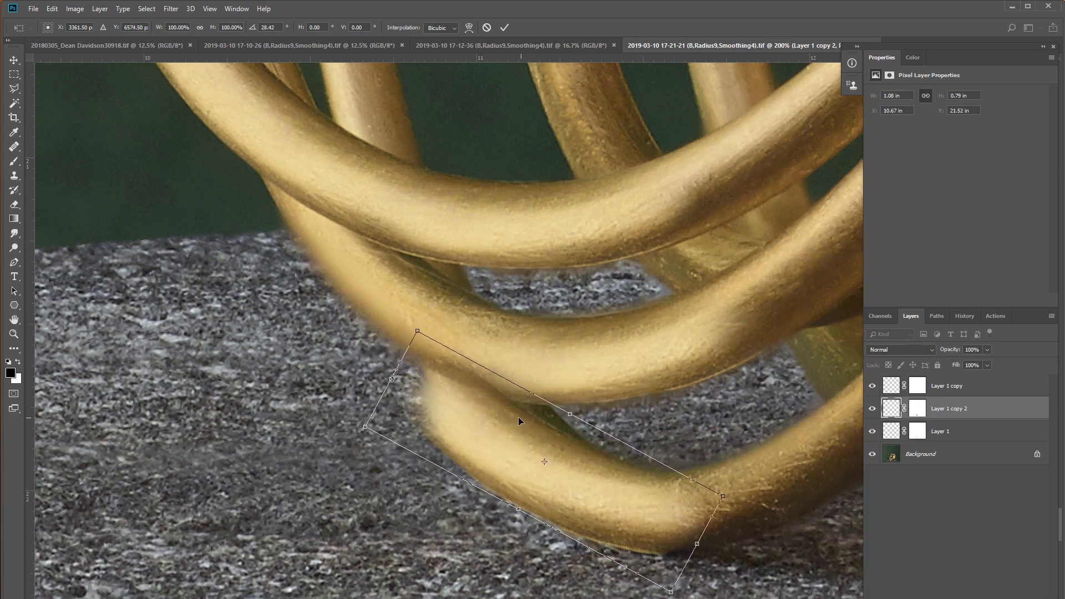
{"action": "left_click_drag", "start_coordinate": [506, 437], "coordinate": [500, 433]}
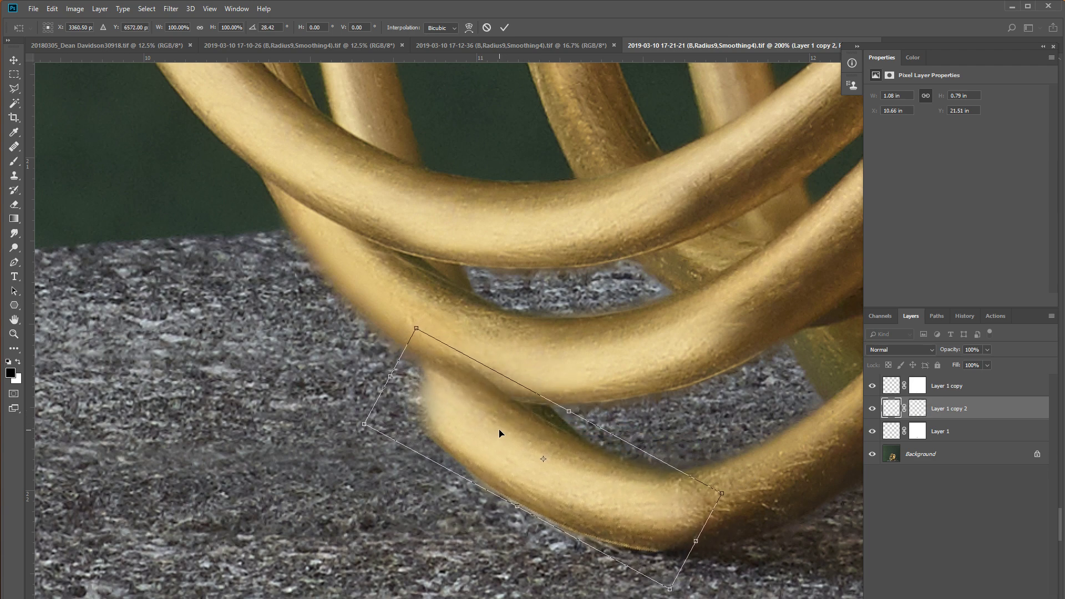
{"action": "left_click_drag", "start_coordinate": [721, 455], "coordinate": [759, 504]}
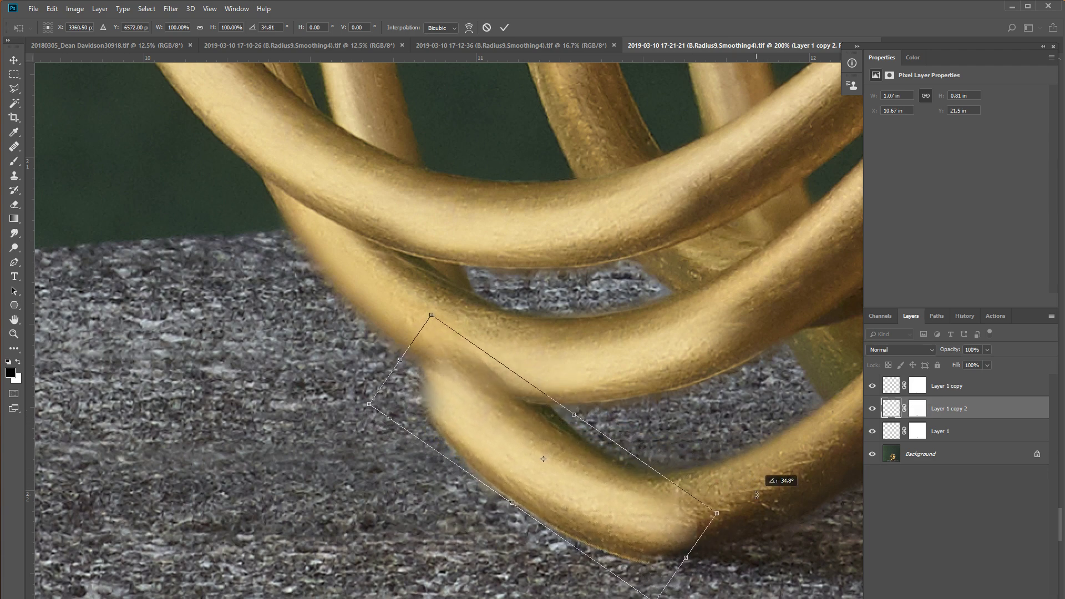
{"action": "left_click_drag", "start_coordinate": [642, 507], "coordinate": [616, 498]}
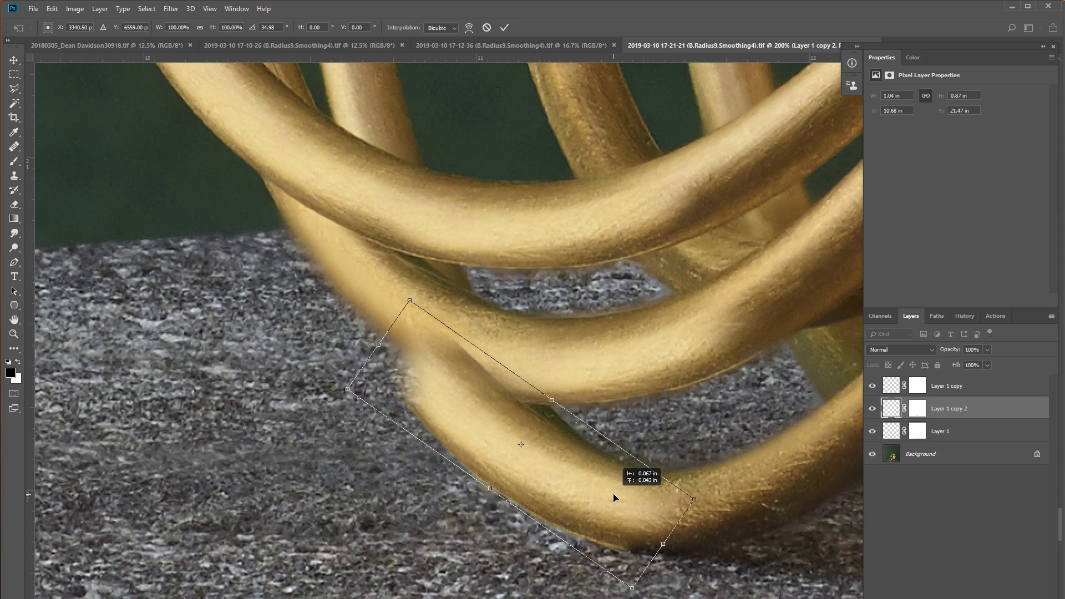
Step: Skew and warp the duplicate so it bends along the lower wire's curve
{"action": "left_click", "coordinate": [52, 9]}
{"action": "mouse_move", "coordinate": [99, 251]}
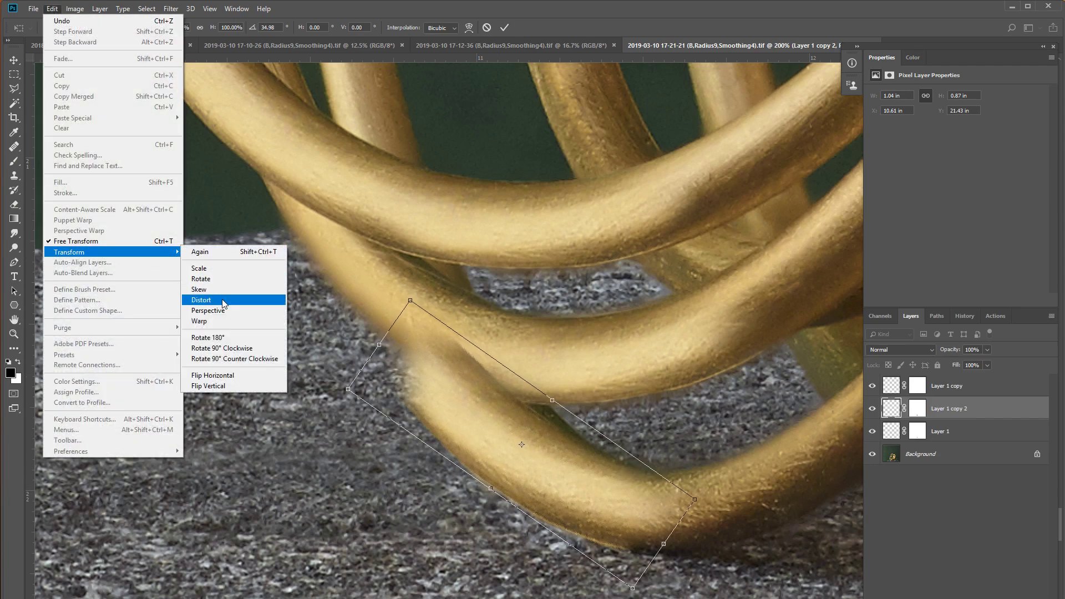
{"action": "left_click", "coordinate": [224, 311]}
{"action": "left_click_drag", "start_coordinate": [348, 390], "coordinate": [355, 389]}
{"action": "left_click", "coordinate": [52, 8]}
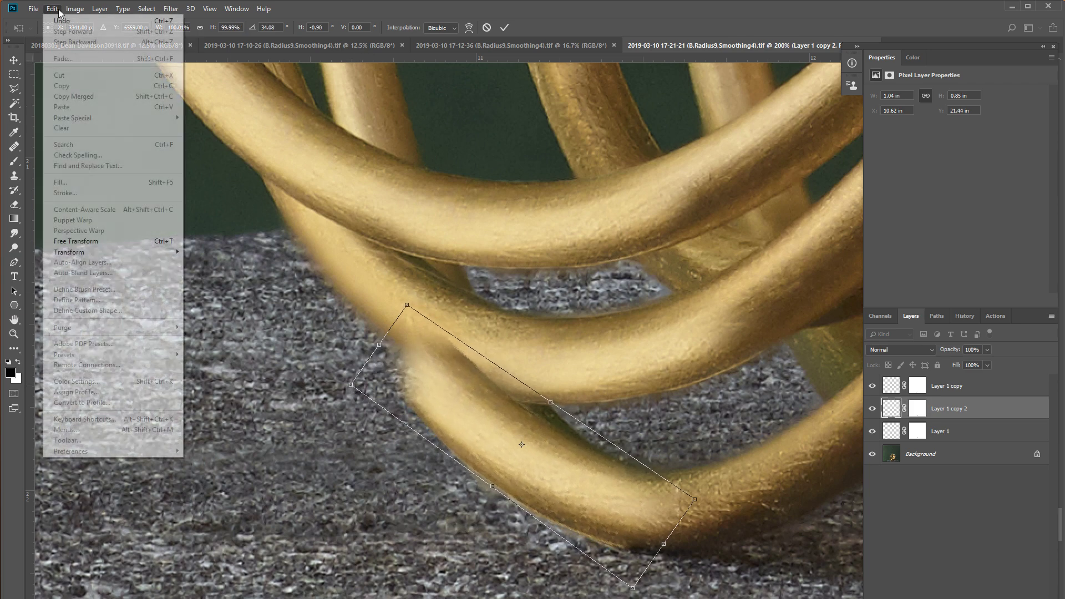
{"action": "left_click", "coordinate": [233, 320]}
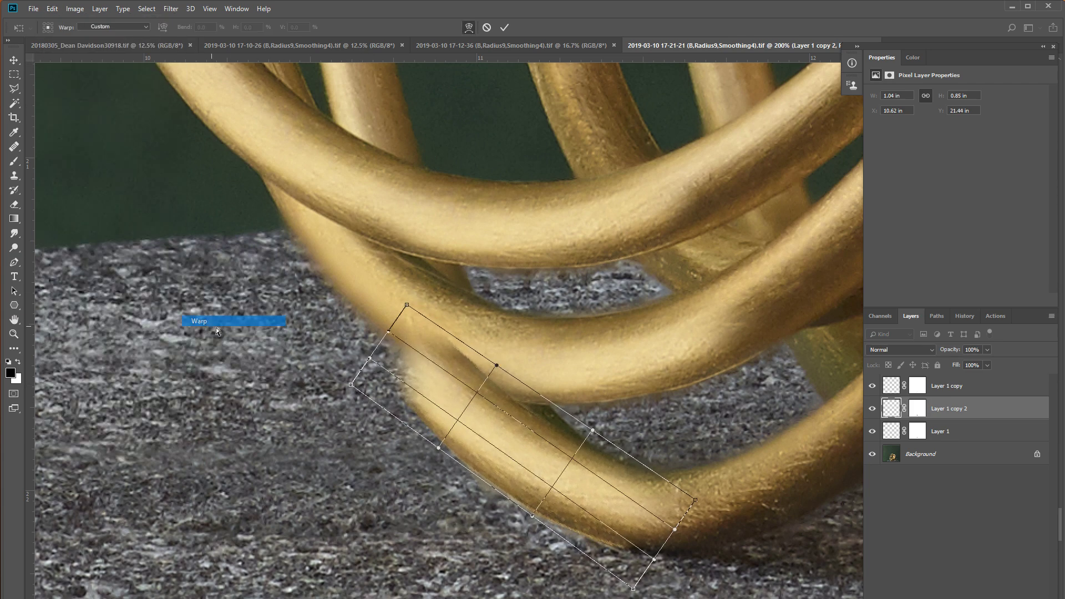
{"action": "left_click_drag", "start_coordinate": [409, 308], "coordinate": [431, 345]}
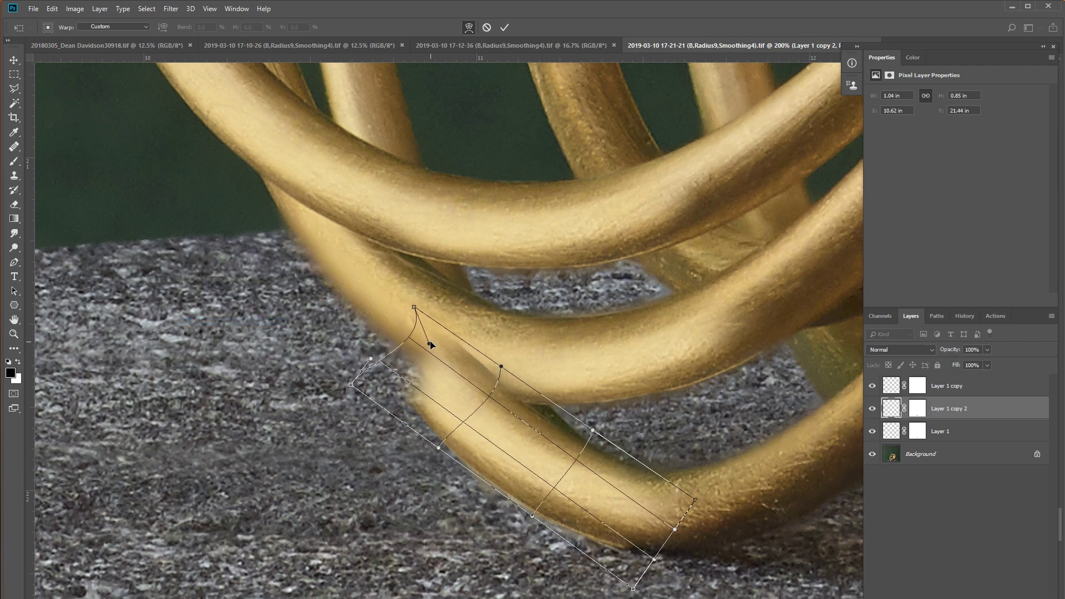
{"action": "left_click_drag", "start_coordinate": [504, 441], "coordinate": [502, 444]}
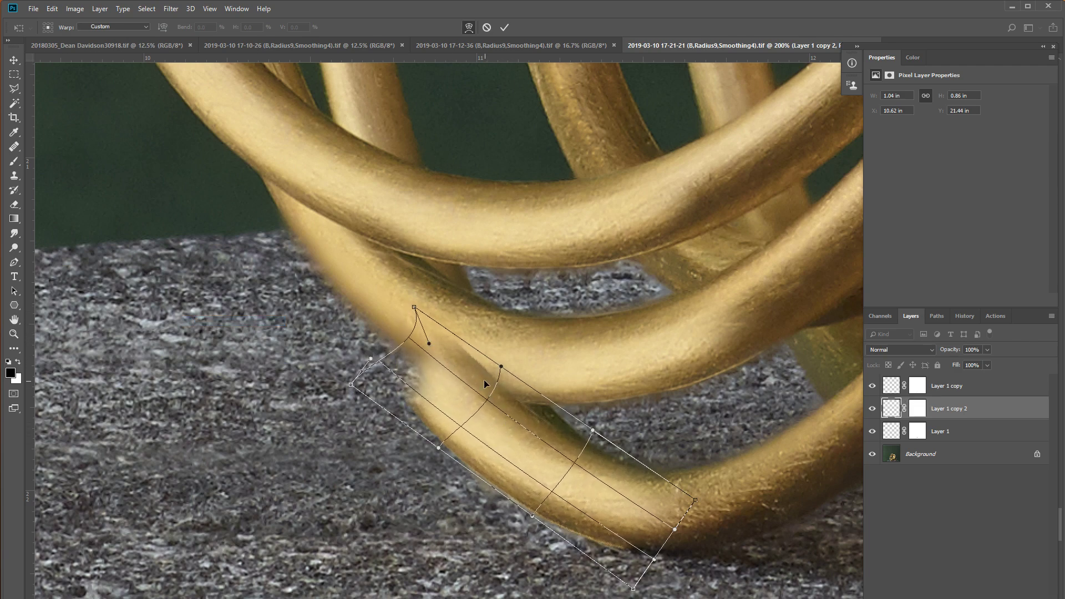
{"action": "left_click_drag", "start_coordinate": [483, 380], "coordinate": [485, 358]}
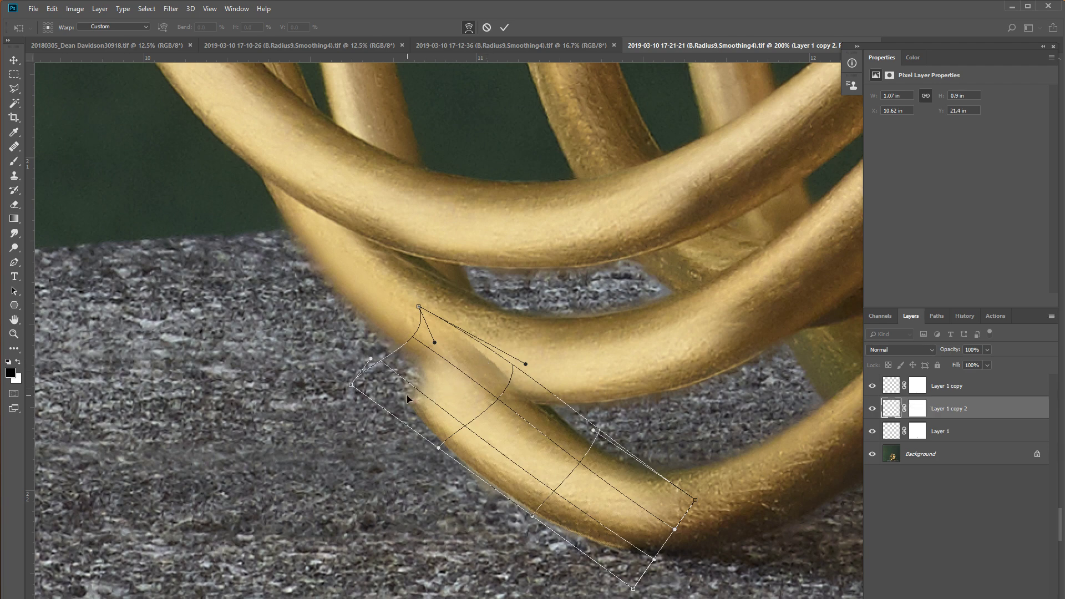
{"action": "left_click_drag", "start_coordinate": [407, 394], "coordinate": [430, 390]}
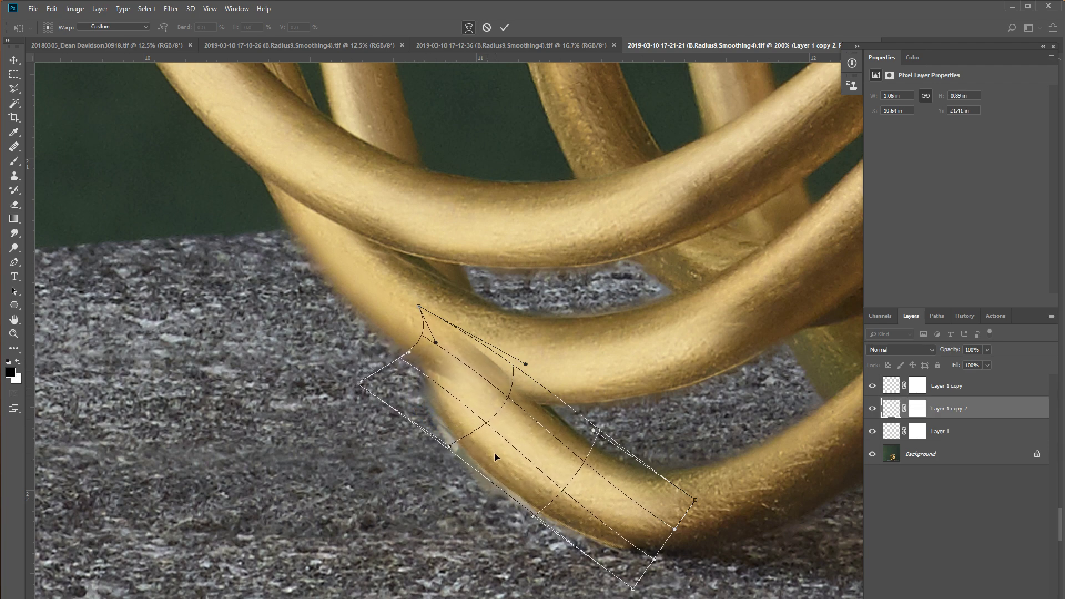
{"action": "left_click_drag", "start_coordinate": [494, 453], "coordinate": [490, 458]}
Step: Commit the warp and mask the patch between the two wires with a 61 px black brush
{"action": "key", "text": "Return"}
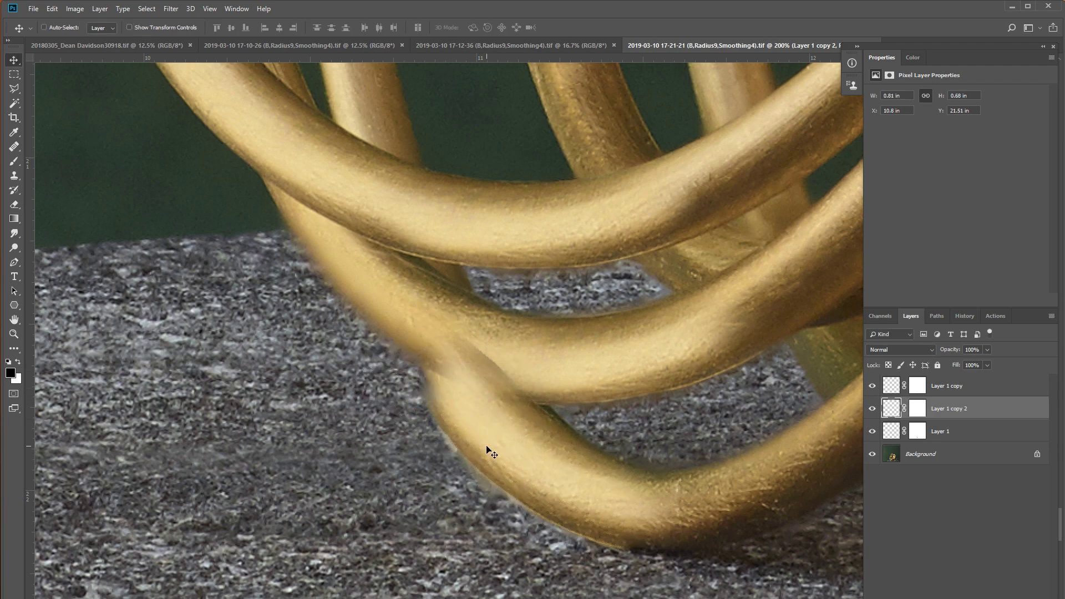
{"action": "left_click", "coordinate": [916, 413]}
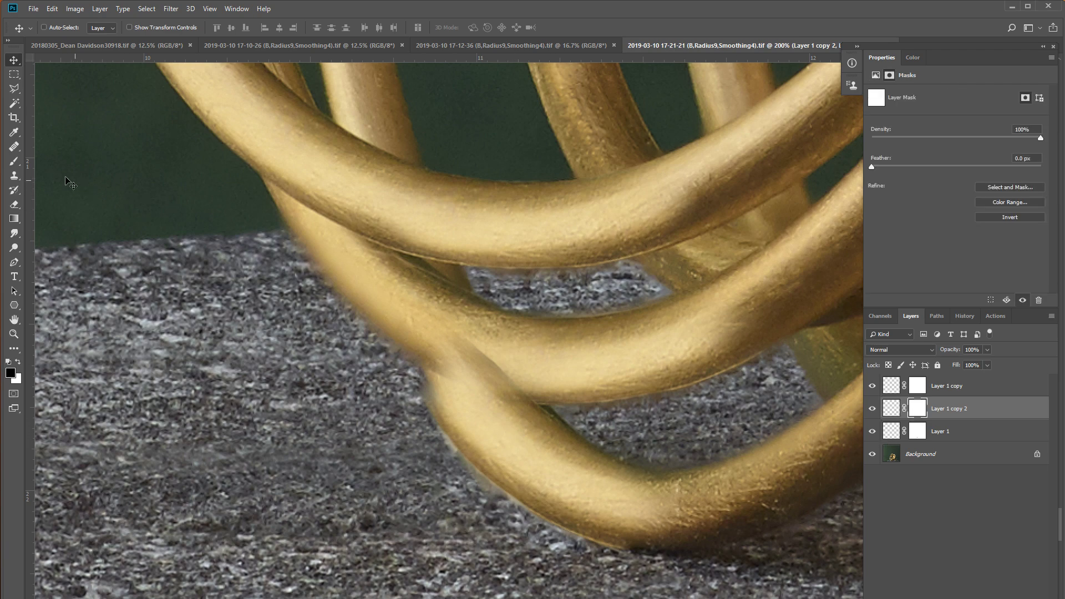
{"action": "key", "text": "b"}
{"action": "mouse_move", "coordinate": [459, 368]}
{"action": "left_mouse_down"}
{"action": "mouse_move", "coordinate": [499, 382]}
{"action": "mouse_move", "coordinate": [524, 376]}
{"action": "left_mouse_up"}
{"action": "key", "text": "ctrl+z"}
{"action": "key", "text": "0"}
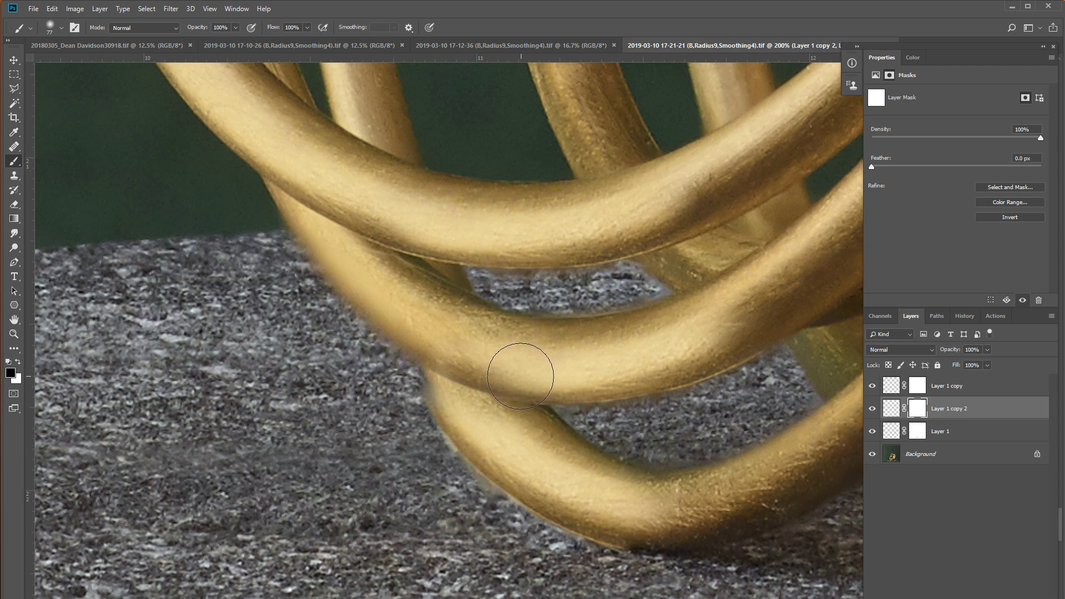
{"action": "right_click", "coordinate": [520, 376]}
{"action": "left_click", "coordinate": [511, 374]}
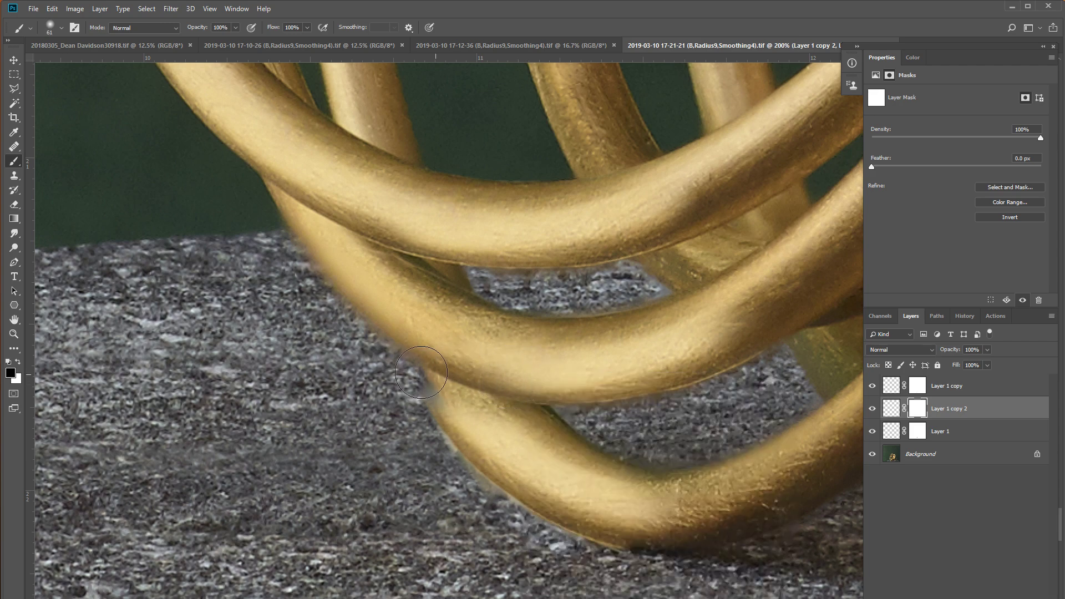
{"action": "mouse_move", "coordinate": [534, 411]}
{"action": "left_mouse_down"}
{"action": "mouse_move", "coordinate": [690, 455]}
{"action": "mouse_move", "coordinate": [564, 467]}
{"action": "left_mouse_up"}
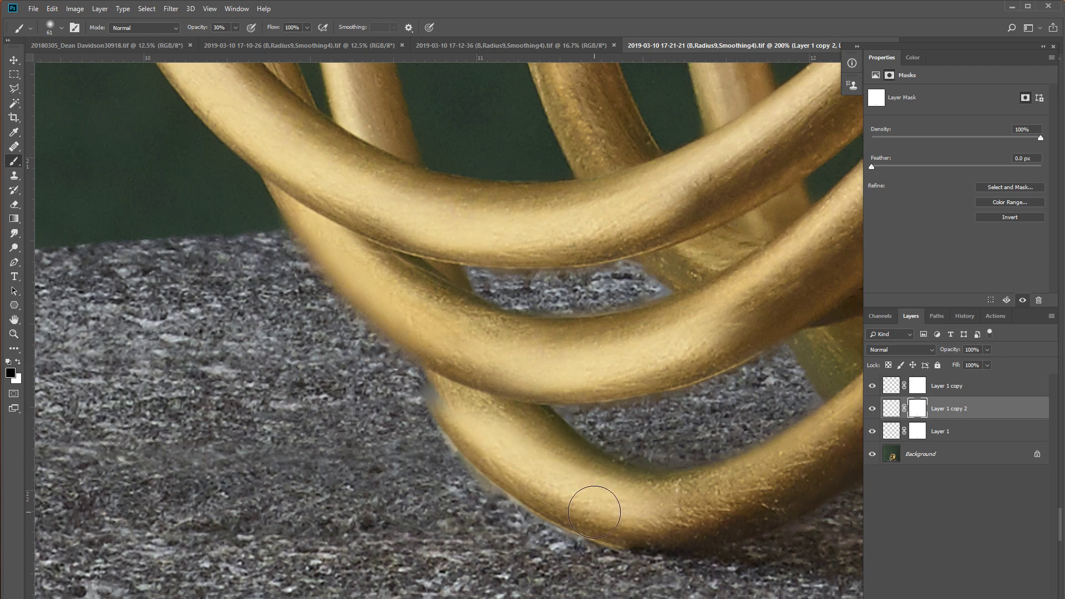
Step: At 400% zoom, mask the stray gold edge along the wire's outer edge
{"action": "mouse_move", "coordinate": [589, 522]}
{"action": "left_mouse_down"}
{"action": "mouse_move", "coordinate": [571, 547]}
{"action": "mouse_move", "coordinate": [560, 198]}
{"action": "mouse_move", "coordinate": [628, 353]}
{"action": "left_mouse_up"}
{"action": "right_click", "coordinate": [628, 352]}
{"action": "key", "text": "Return"}
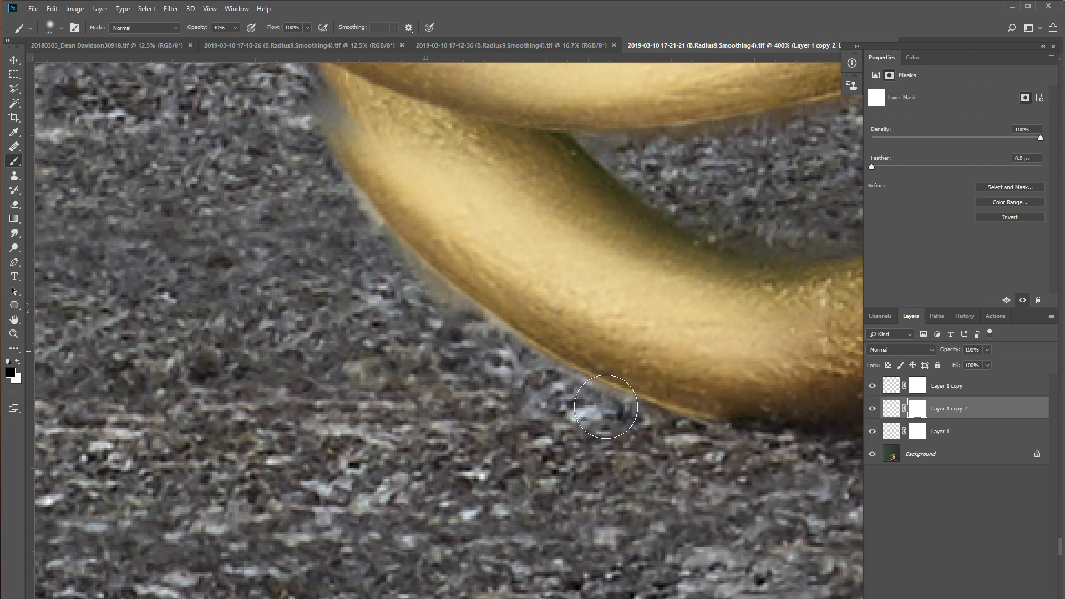
{"action": "left_click_drag", "start_coordinate": [695, 435], "coordinate": [476, 343]}
{"action": "key", "text": "ctrl+z"}
{"action": "right_click", "coordinate": [638, 377]}
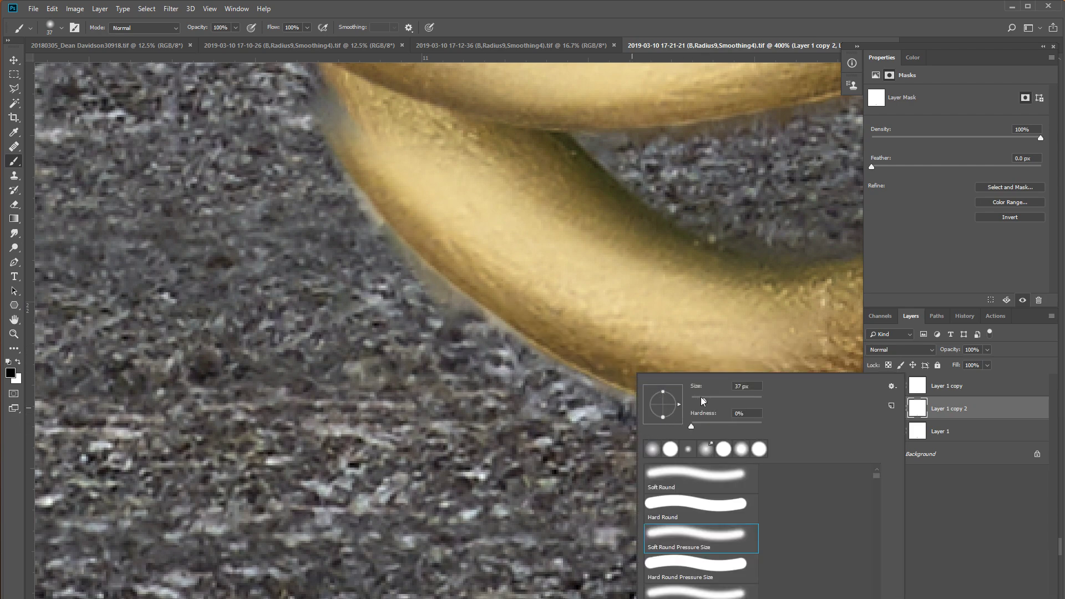
{"action": "key", "text": "Return"}
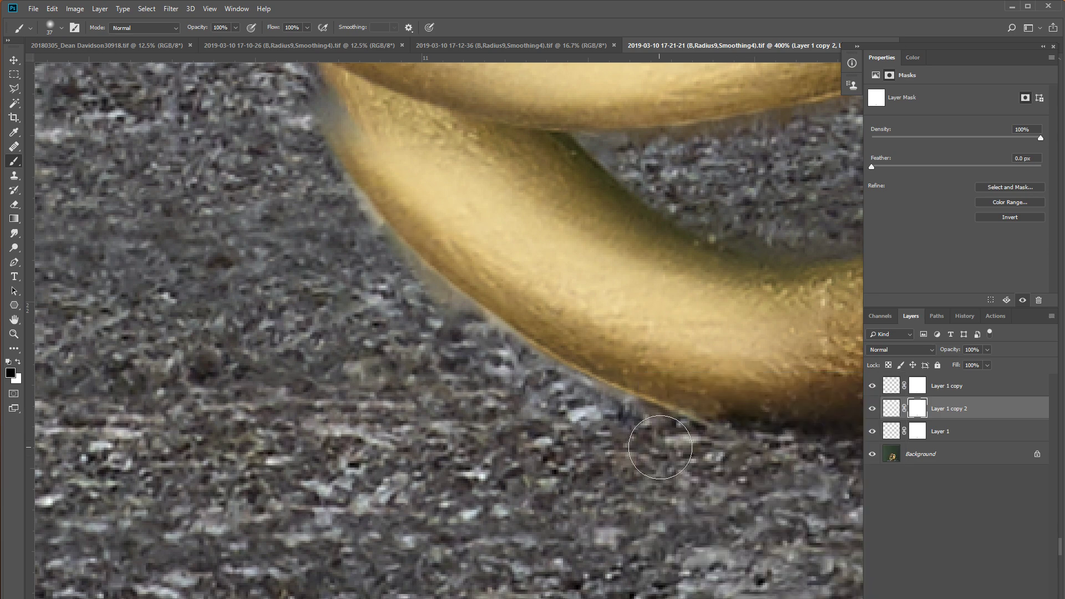
{"action": "left_click", "coordinate": [878, 411]}
{"action": "left_click", "coordinate": [878, 412]}
{"action": "left_click_drag", "start_coordinate": [326, 144], "coordinate": [431, 257]}
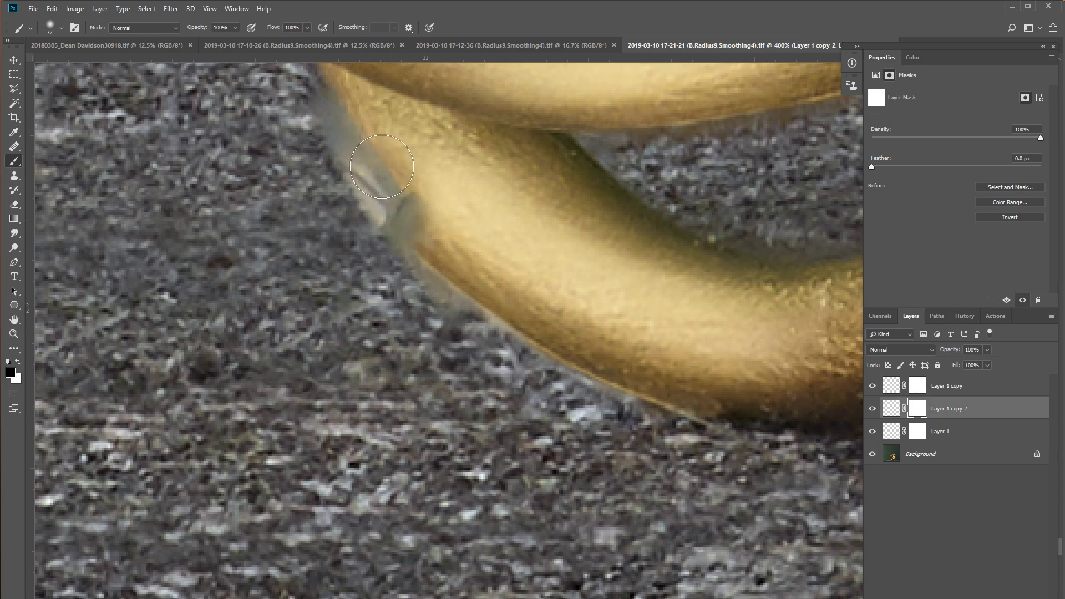
{"action": "key", "text": "ctrl+z"}
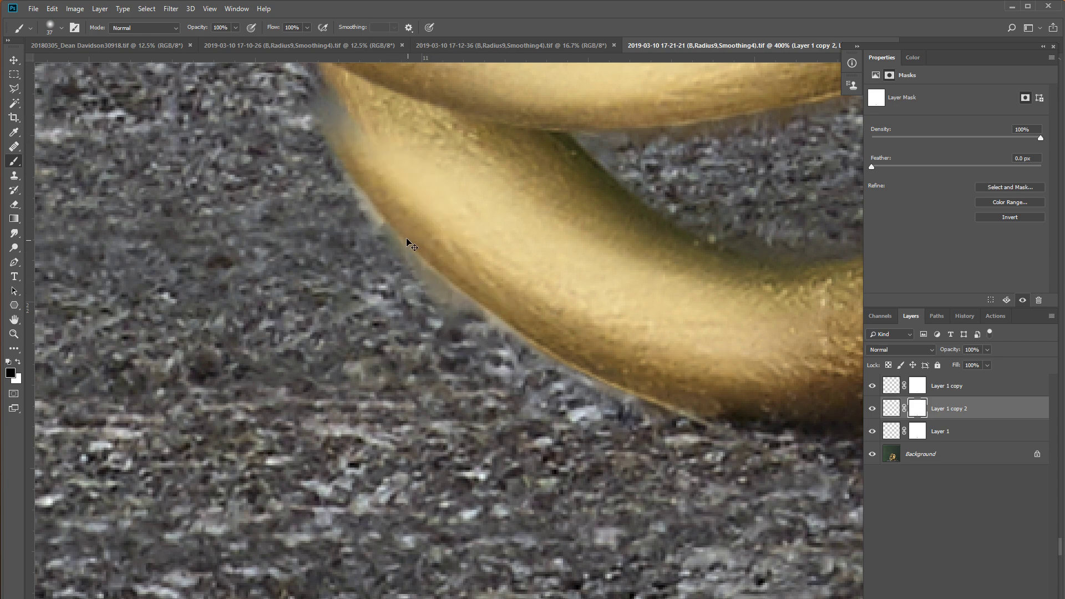
{"action": "left_click_drag", "start_coordinate": [339, 172], "coordinate": [388, 232]}
Step: Mask the wire's outer edge further down and shrink the brush to 23 px
{"action": "right_click", "coordinate": [423, 211]}
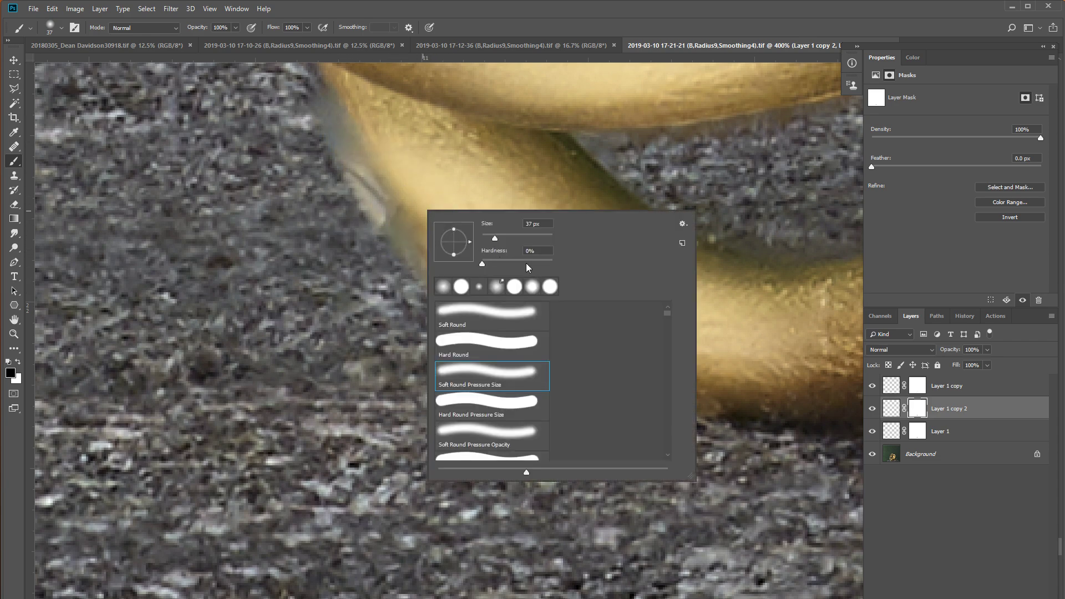
{"action": "key", "text": "Return"}
{"action": "left_click_drag", "start_coordinate": [368, 189], "coordinate": [475, 347]}
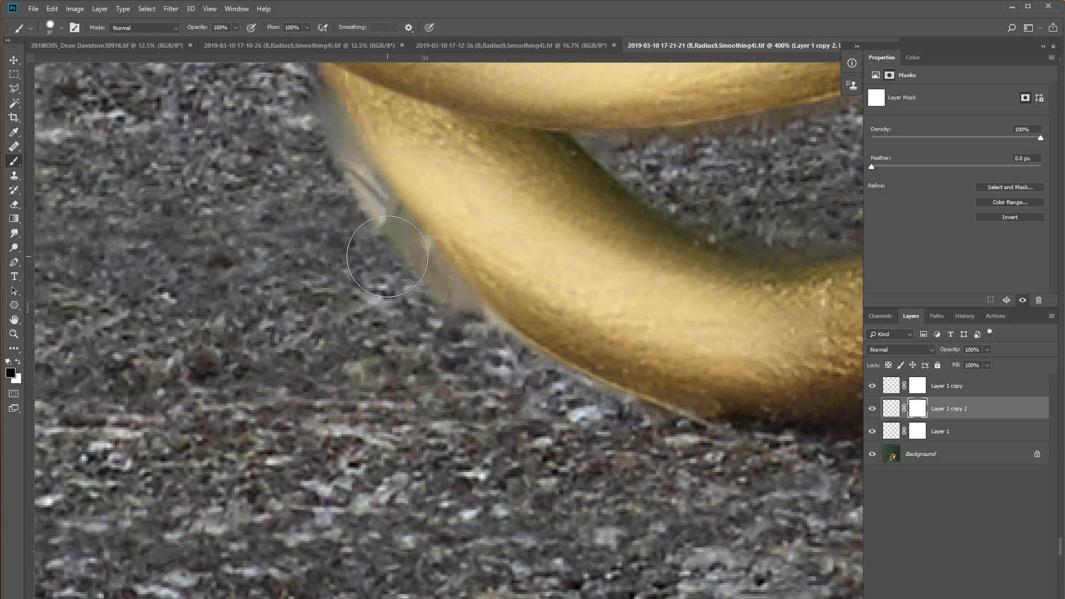
{"action": "right_click", "coordinate": [444, 203]}
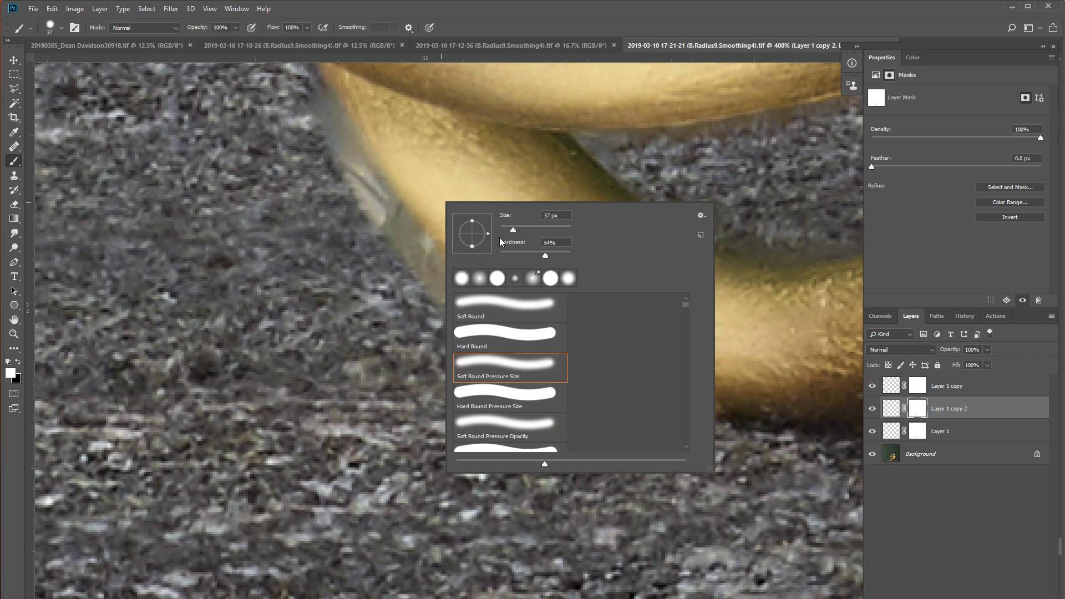
{"action": "left_click_drag", "start_coordinate": [508, 225], "coordinate": [504, 225]}
{"action": "left_click", "coordinate": [413, 174]}
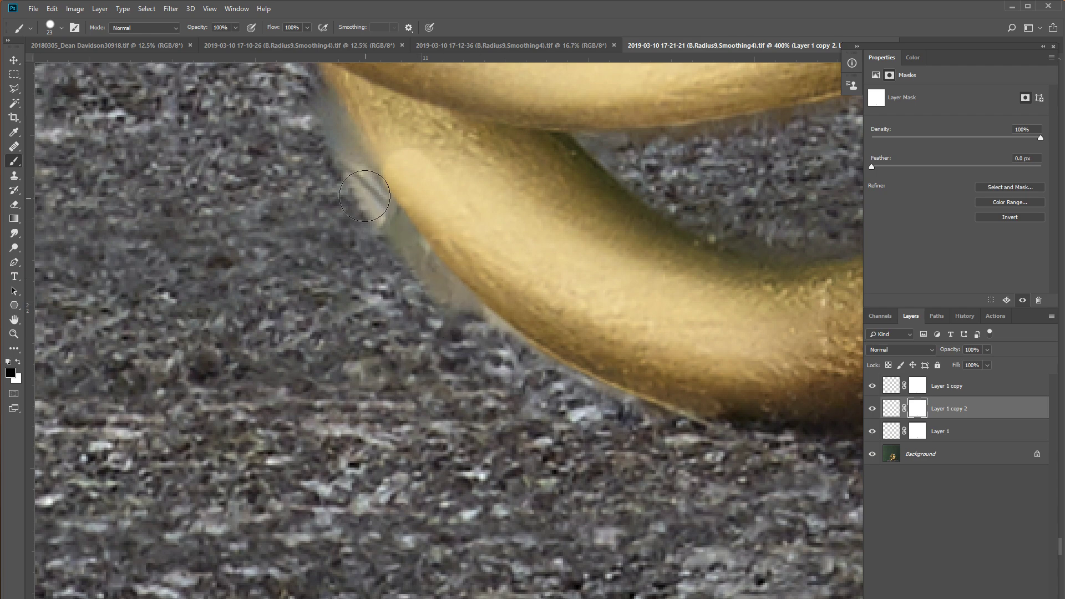
Step: Set the black mask brush to 81 px at 20% opacity
{"action": "key", "text": "x"}
{"action": "right_click", "coordinate": [366, 180]}
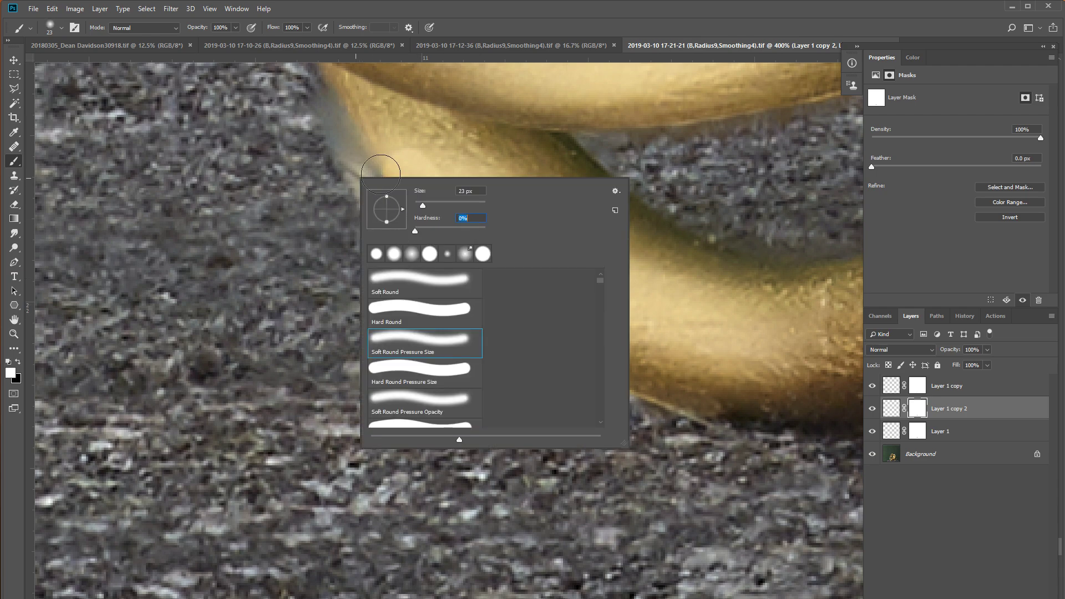
{"action": "left_click", "coordinate": [383, 147]}
{"action": "key", "text": "x"}
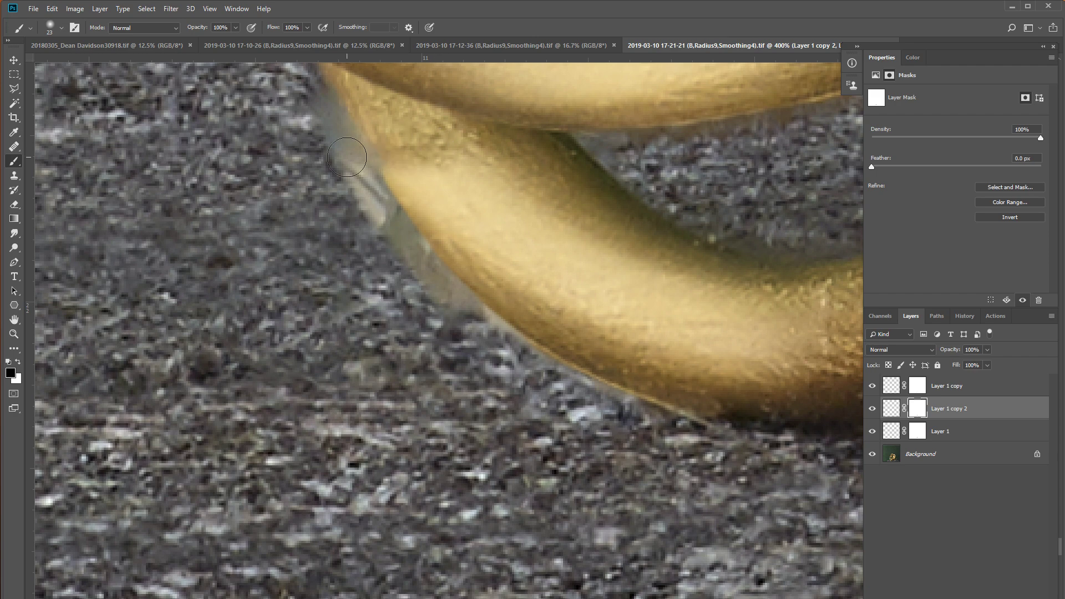
{"action": "key", "text": "2"}
{"action": "right_click", "coordinate": [430, 168]}
{"action": "left_click", "coordinate": [506, 194]}
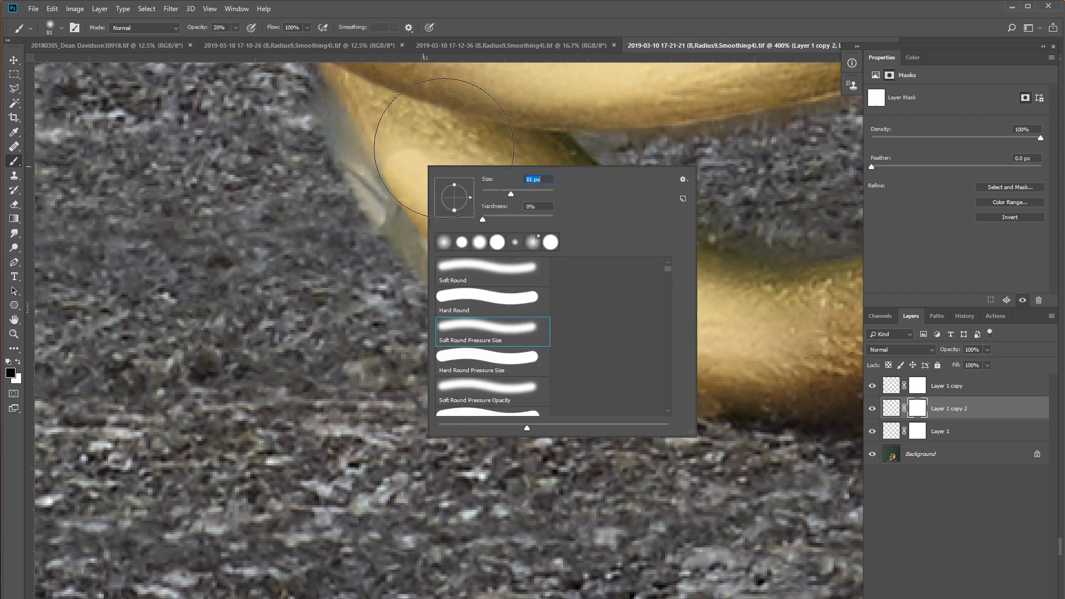
{"action": "key", "text": "Return"}
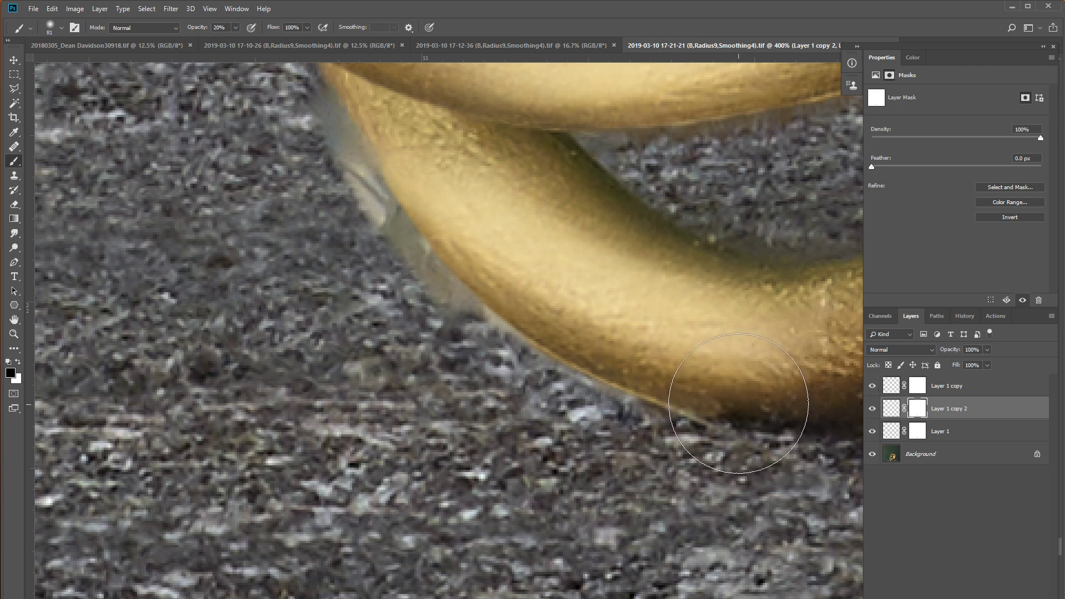
Step: On a new Layer 2 above Background, clone nearby stone texture over the pale halo
{"action": "left_click", "coordinate": [941, 456]}
{"action": "key", "text": "ctrl+shift+alt+n"}
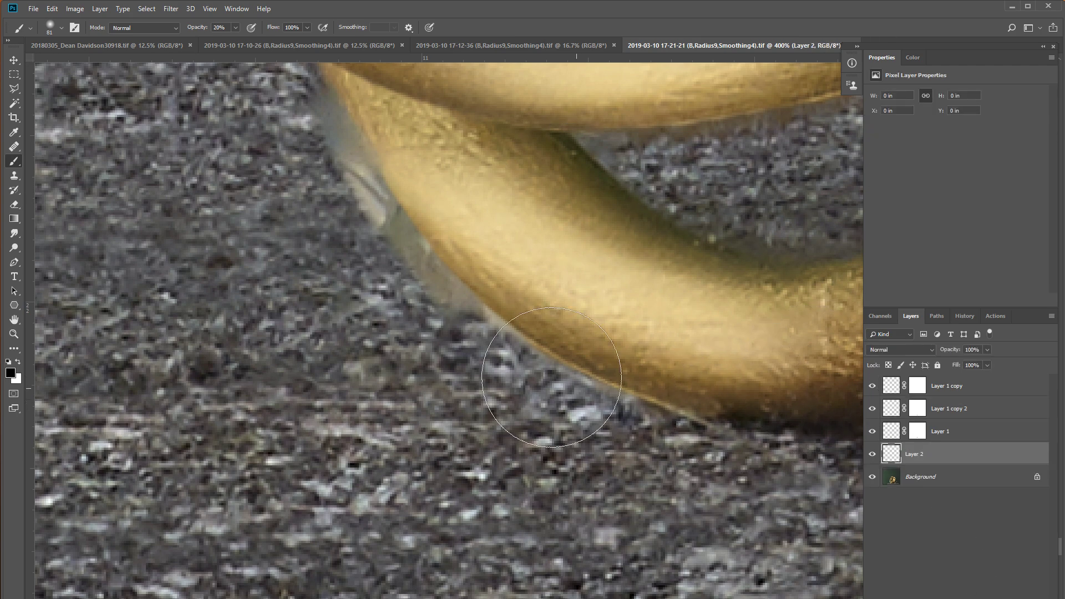
{"action": "key", "text": "s"}
{"action": "left_click", "coordinate": [453, 358], "text": "alt"}
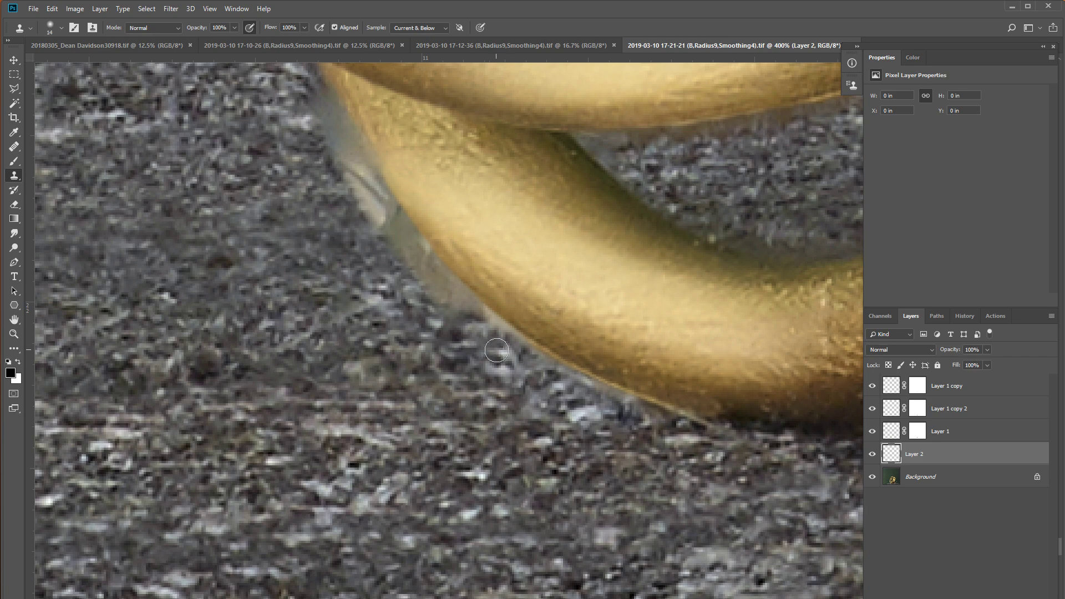
{"action": "mouse_move", "coordinate": [505, 352]}
{"action": "left_mouse_down"}
{"action": "mouse_move", "coordinate": [361, 200]}
{"action": "mouse_move", "coordinate": [563, 402]}
{"action": "left_mouse_up"}
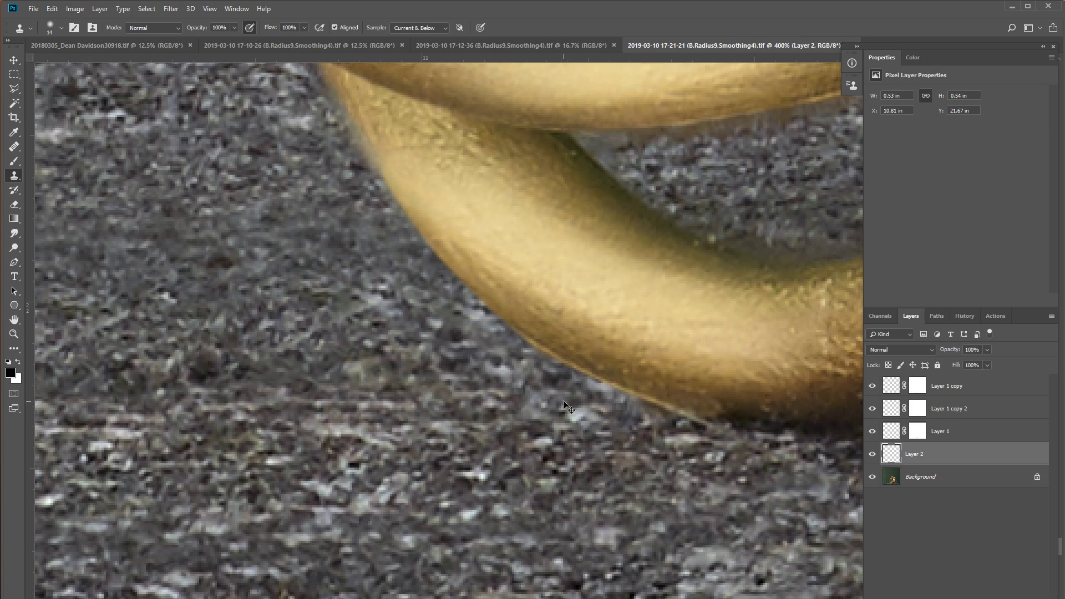
{"action": "scroll", "coordinate": [563, 407], "scroll_direction": "down", "scroll_amount": 2, "text": "alt"}
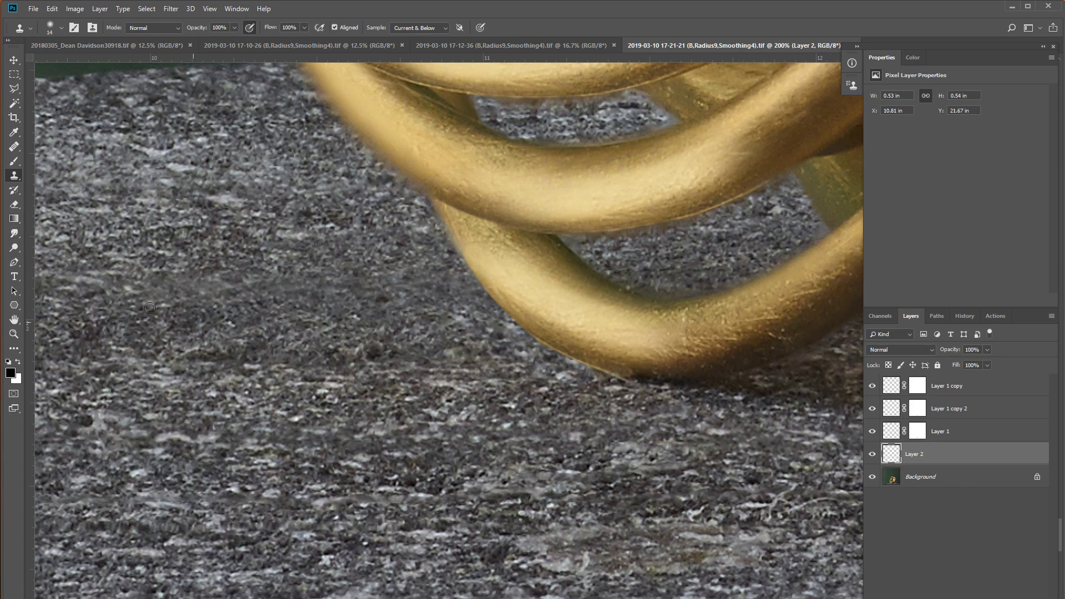
Step: Quick-mask select the stone and wire along the lower ring's bottom edge
{"action": "left_click", "coordinate": [14, 161]}
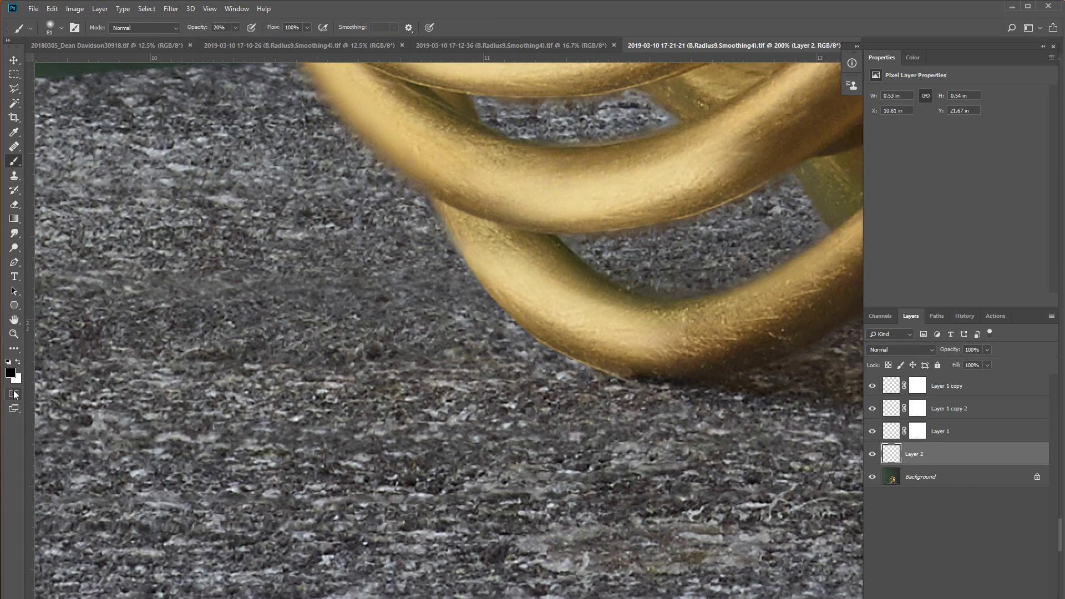
{"action": "left_click", "coordinate": [13, 394]}
{"action": "mouse_move", "coordinate": [482, 303]}
{"action": "left_mouse_down"}
{"action": "mouse_move", "coordinate": [639, 370]}
{"action": "mouse_move", "coordinate": [480, 289]}
{"action": "left_mouse_up"}
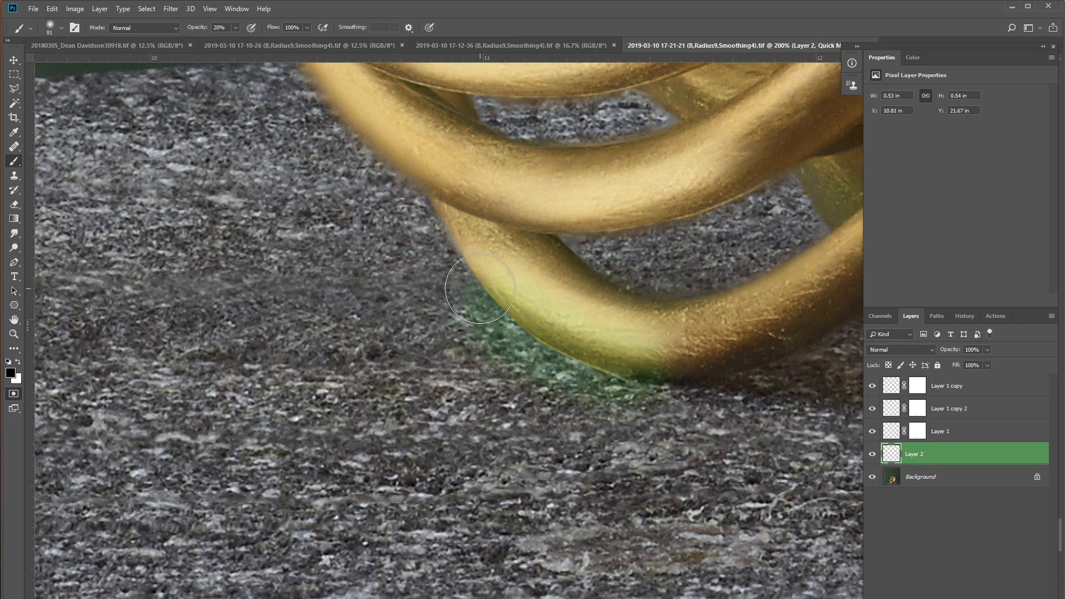
{"action": "key", "text": "0"}
{"action": "left_click_drag", "start_coordinate": [466, 272], "coordinate": [638, 368]}
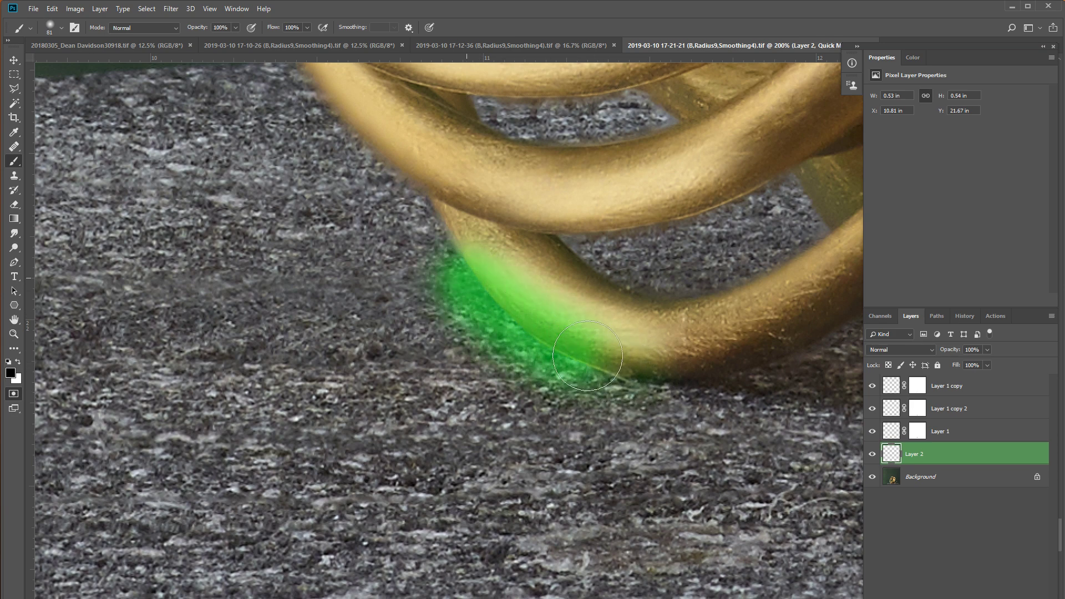
{"action": "left_click", "coordinate": [14, 394]}
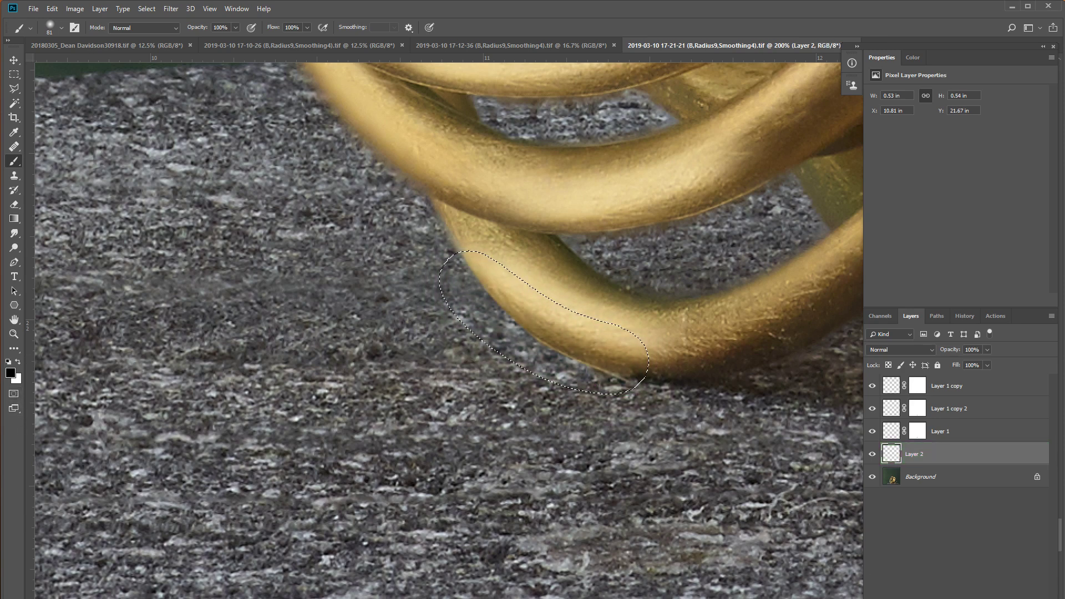
Step: Add a Curves layer darkening input 145 to 125, then compare the retouch layers
{"action": "left_click", "coordinate": [972, 597]}
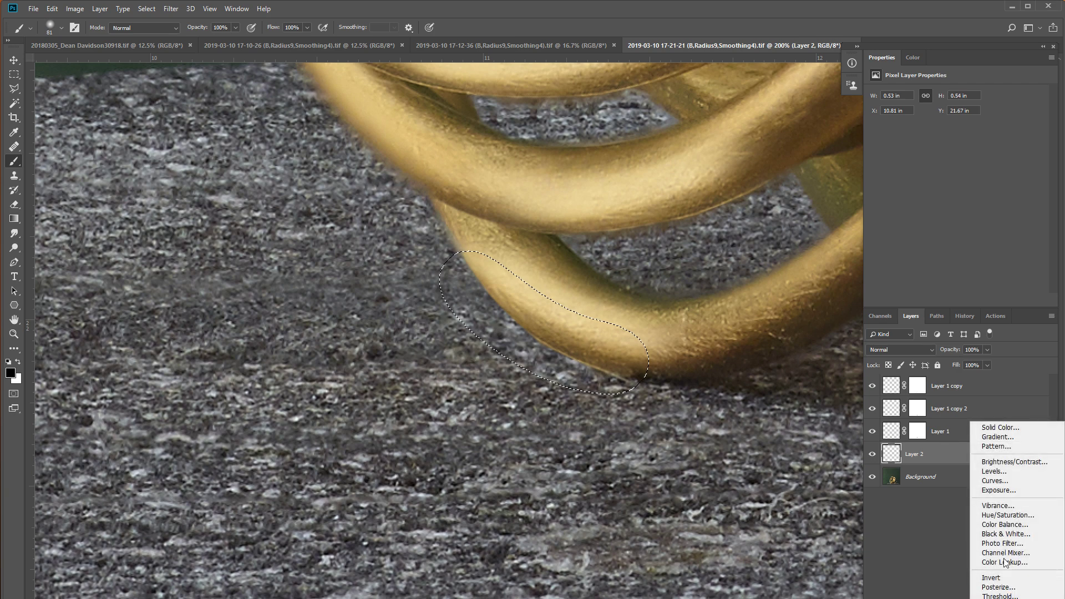
{"action": "left_click", "coordinate": [1001, 484]}
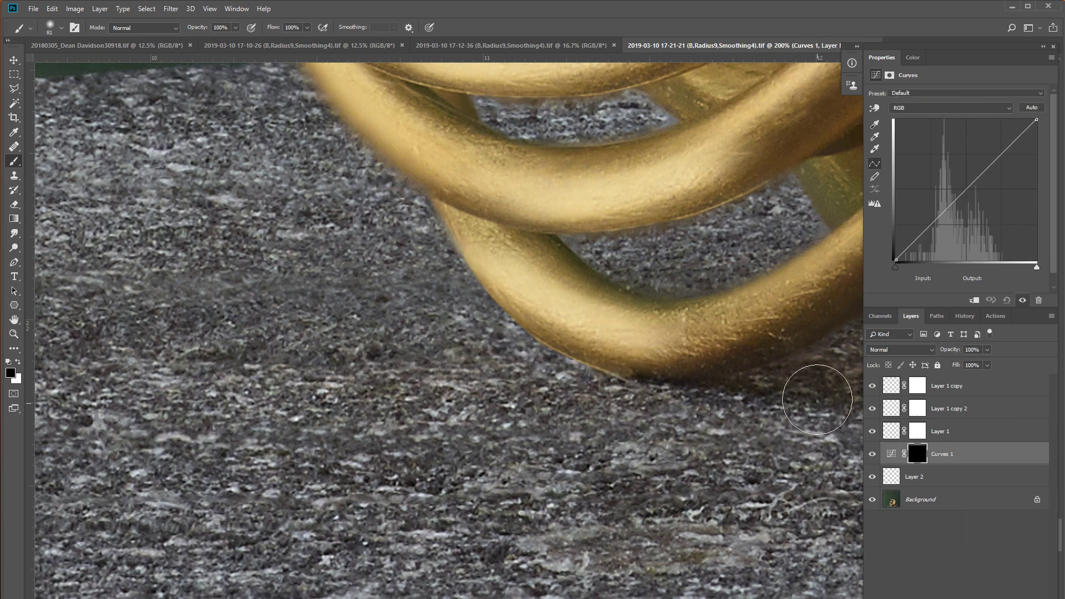
{"action": "left_click_drag", "start_coordinate": [978, 177], "coordinate": [976, 191]}
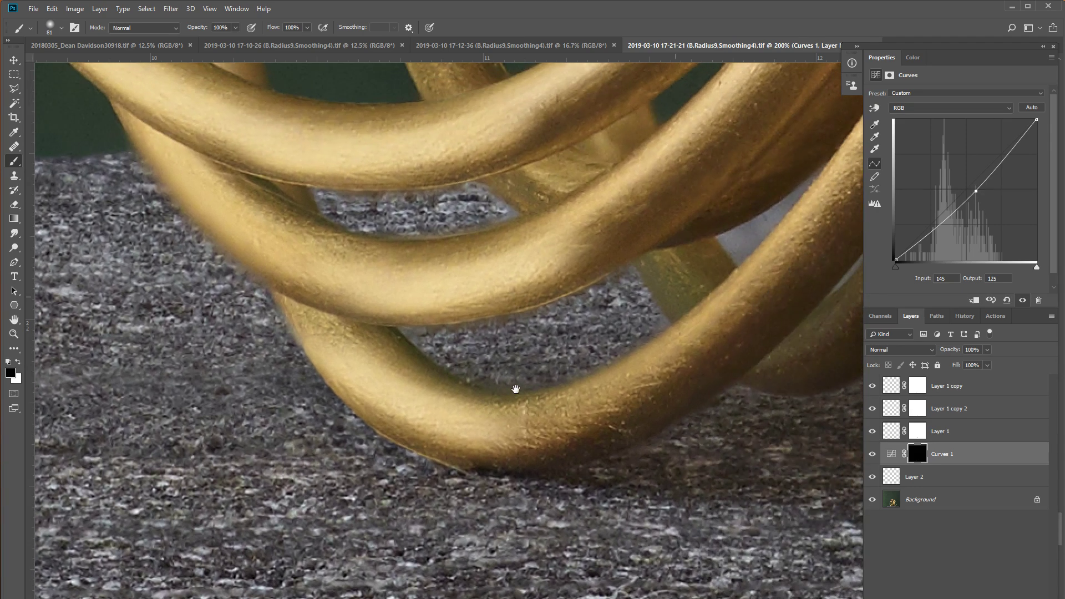
{"action": "left_click", "coordinate": [872, 432]}
{"action": "left_click", "coordinate": [876, 411]}
{"action": "left_click", "coordinate": [873, 409]}
{"action": "left_click", "coordinate": [891, 431]}
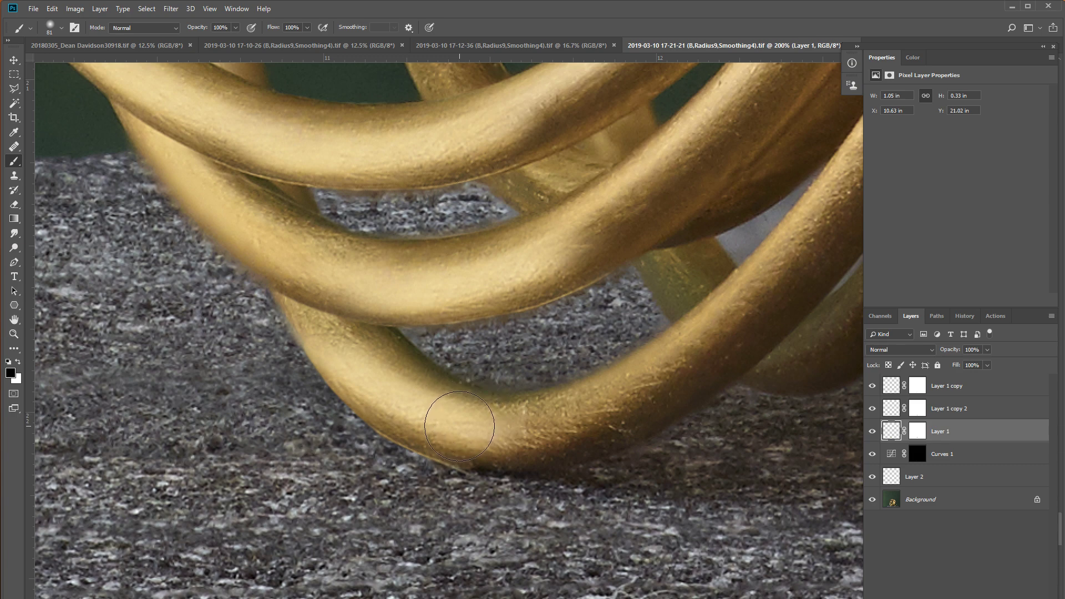
Step: Darken Layer 1 and Layer 1 copy 2 slightly with Curves
{"action": "key", "text": "ctrl+m"}
{"action": "left_click_drag", "start_coordinate": [811, 244], "coordinate": [812, 254]}
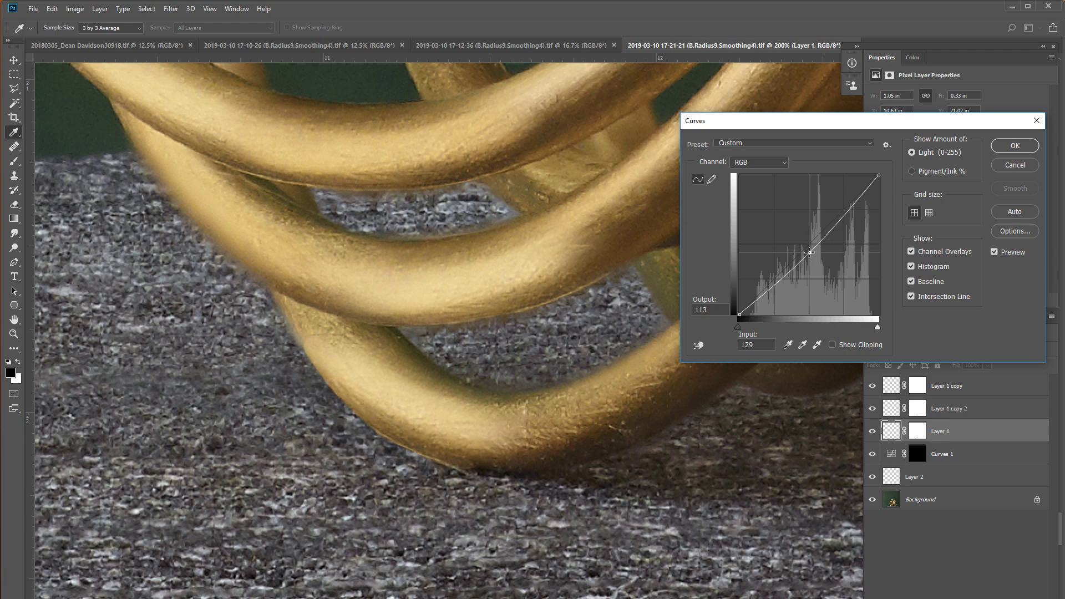
{"action": "left_click", "coordinate": [1014, 146]}
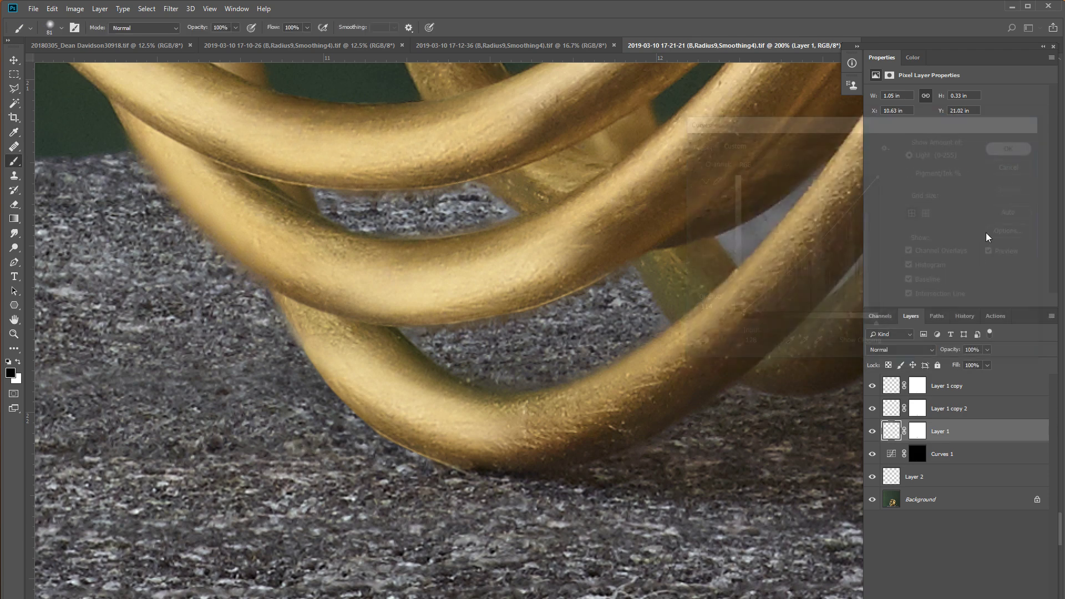
{"action": "left_click", "coordinate": [892, 409]}
{"action": "key", "text": "ctrl+m"}
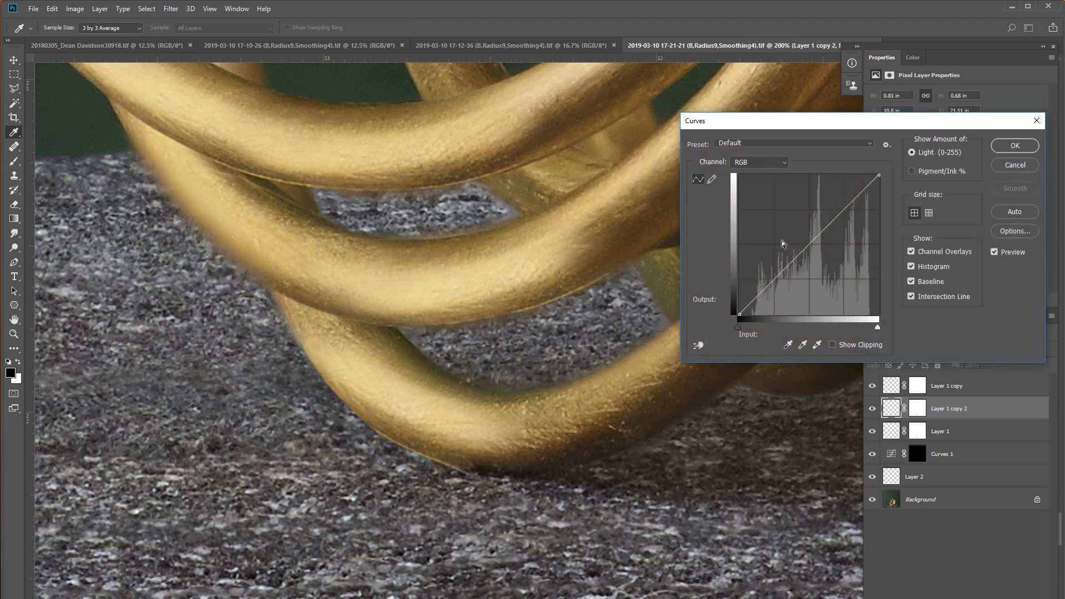
{"action": "left_click_drag", "start_coordinate": [805, 253], "coordinate": [807, 254]}
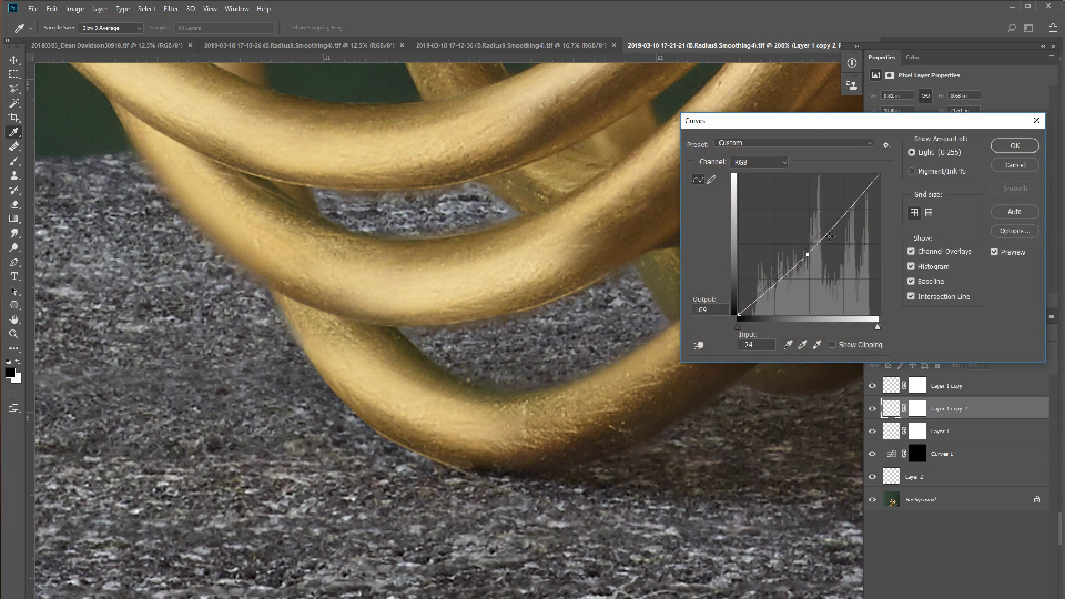
{"action": "left_click", "coordinate": [1014, 146]}
Step: Toggle Layer 1 copy 2 on and off at fit-screen view to compare
{"action": "key", "text": "b"}
{"action": "key", "text": "ctrl+1"}
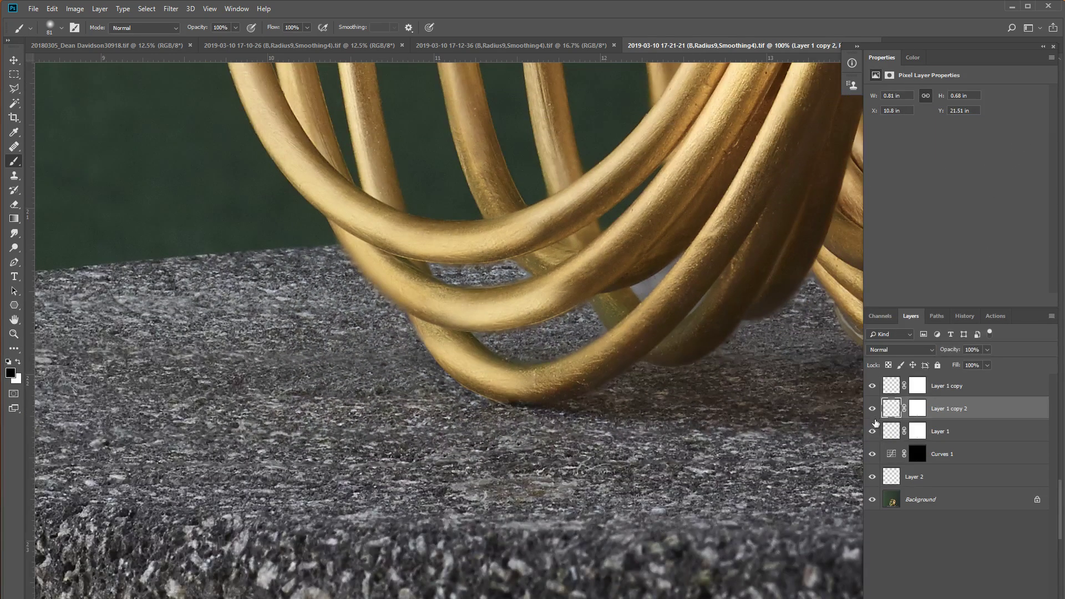
{"action": "left_click", "coordinate": [873, 408]}
{"action": "left_click", "coordinate": [872, 408]}
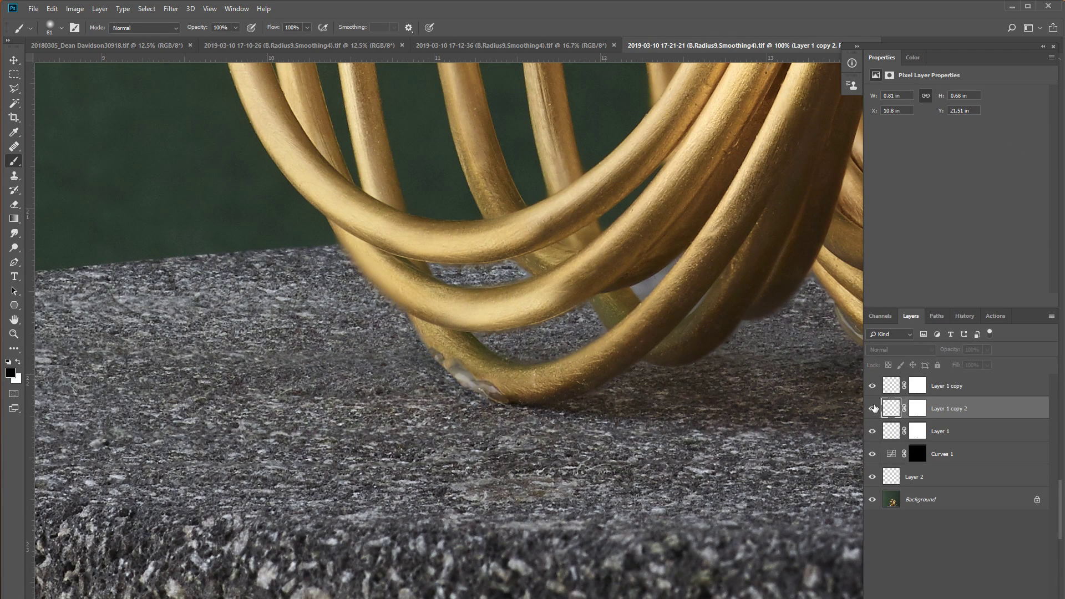
{"action": "left_click", "coordinate": [873, 408]}
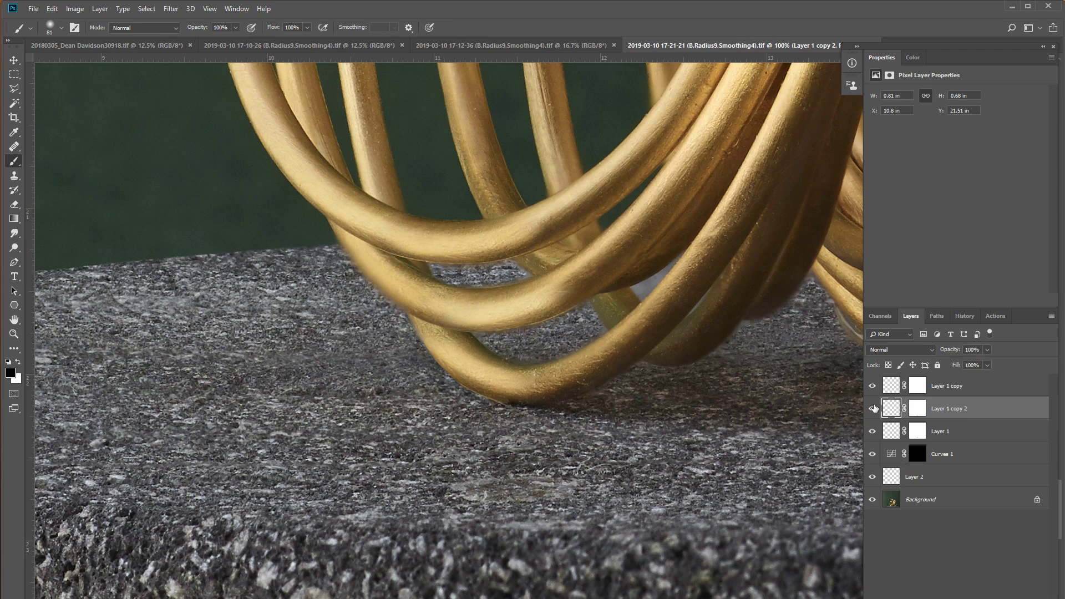
{"action": "left_click", "coordinate": [872, 408]}
Step: Lower Layer 1 copy 2's Curves white output to 249 and set Saturation to -7
{"action": "key", "text": "ctrl+m"}
{"action": "left_click", "coordinate": [879, 175]}
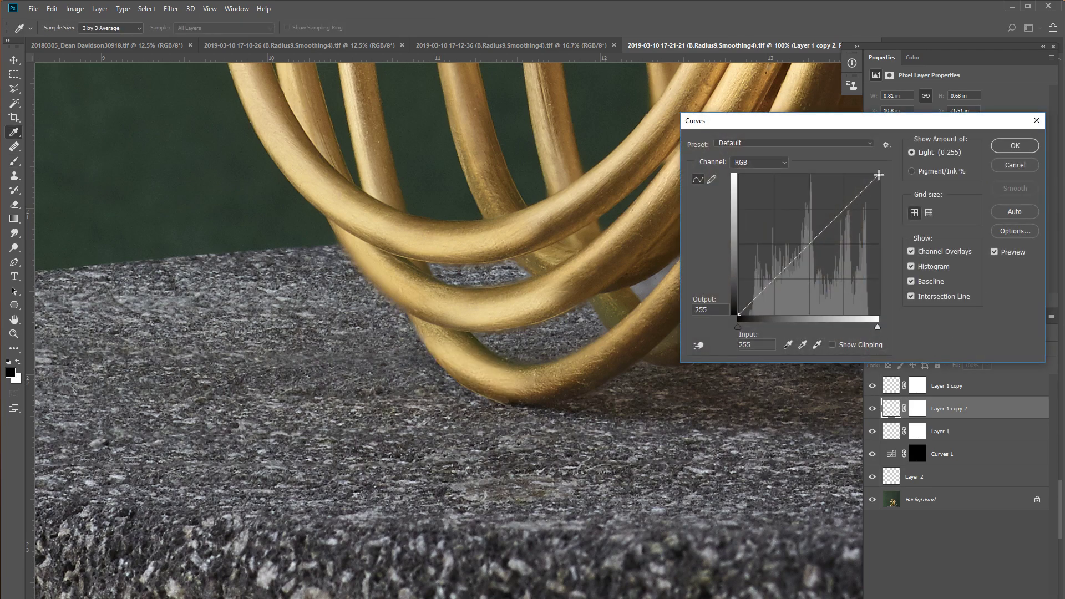
{"action": "left_click_drag", "start_coordinate": [882, 175], "coordinate": [884, 178]}
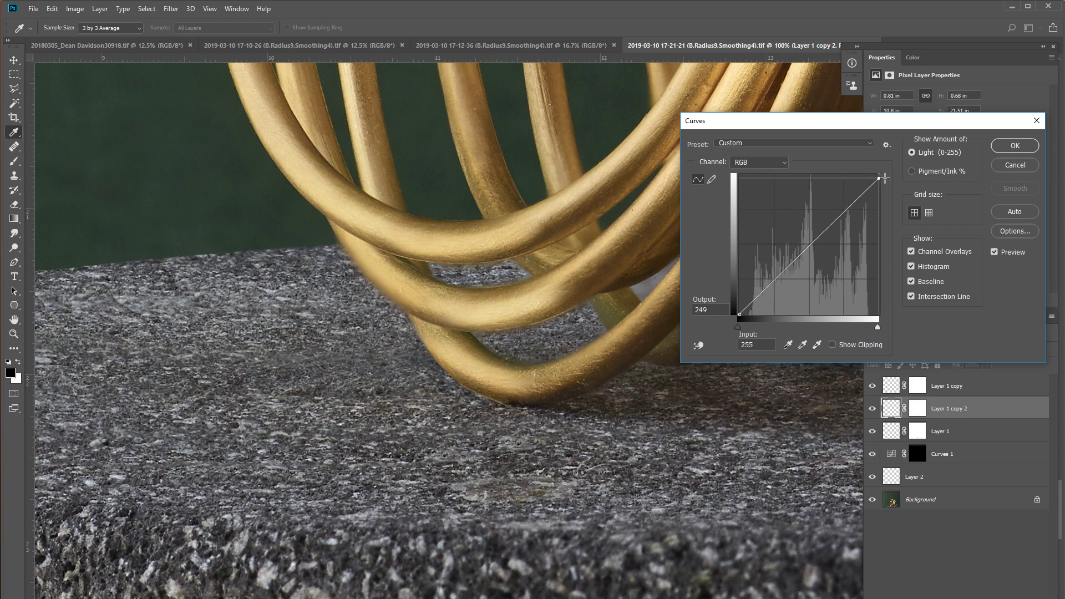
{"action": "left_click", "coordinate": [1007, 148]}
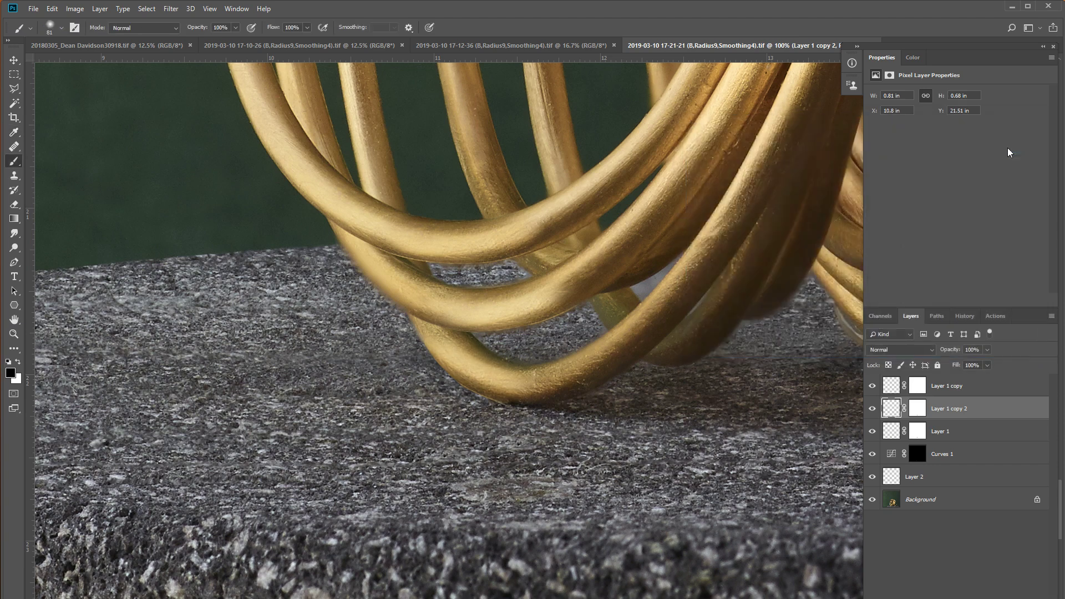
{"action": "key", "text": "ctrl+u"}
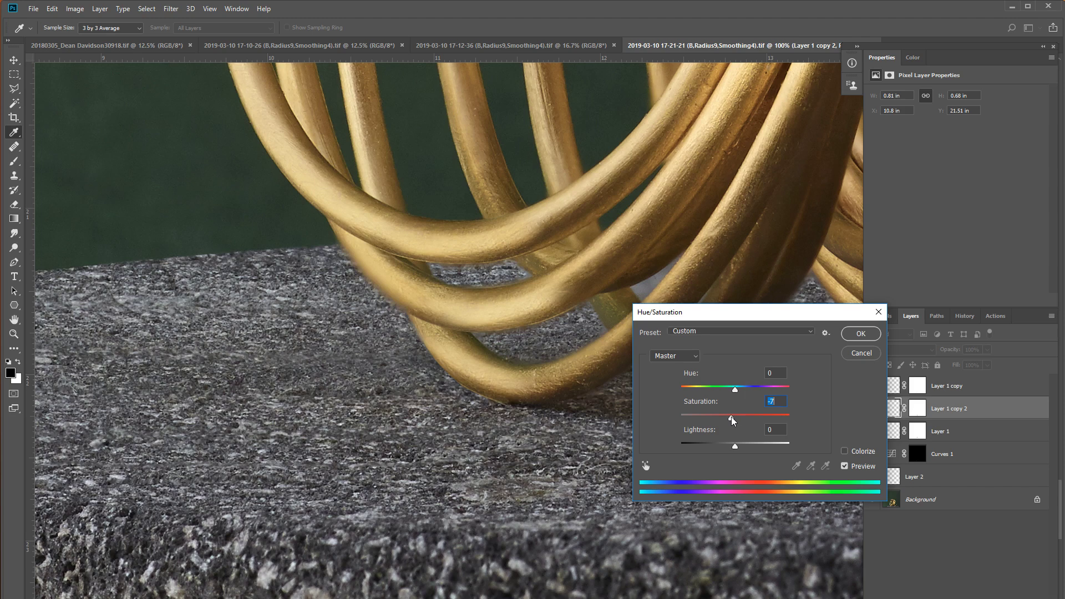
{"action": "left_click", "coordinate": [860, 334]}
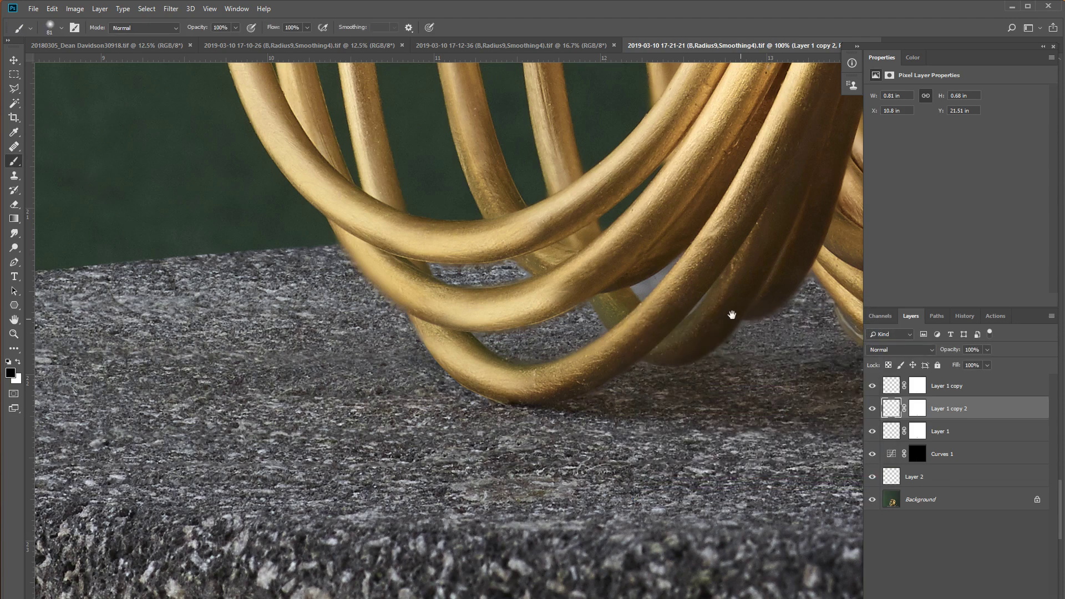
{"action": "left_click_drag", "start_coordinate": [731, 314], "coordinate": [630, 313]}
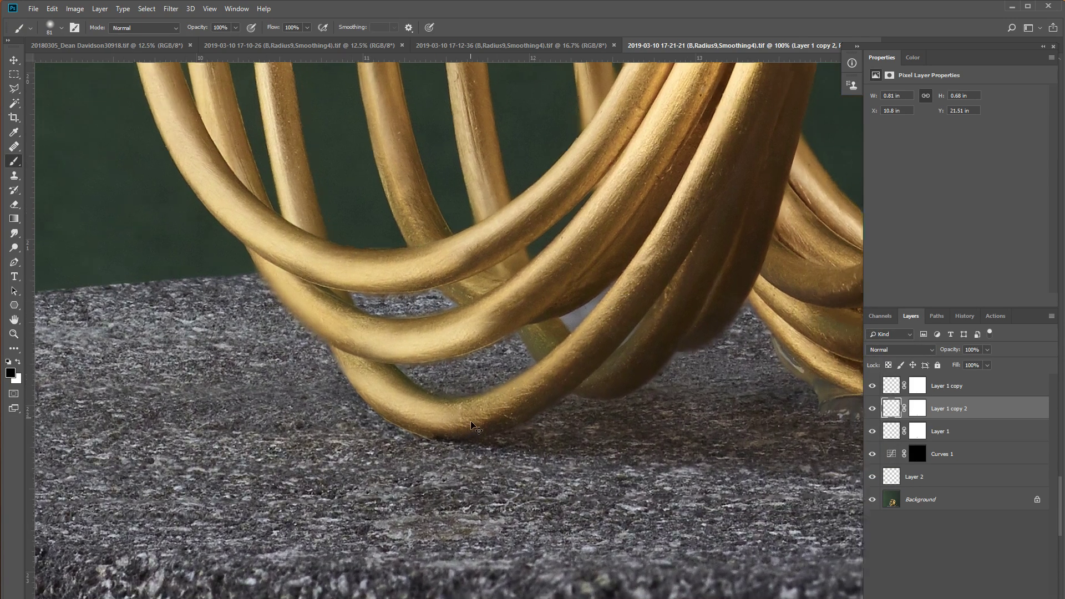
Step: Clone gravel texture across the stone and clean up the rod's lower edge
{"action": "scroll", "coordinate": [501, 387], "scroll_direction": "up", "scroll_amount": 3}
{"action": "left_click", "coordinate": [14, 175]}
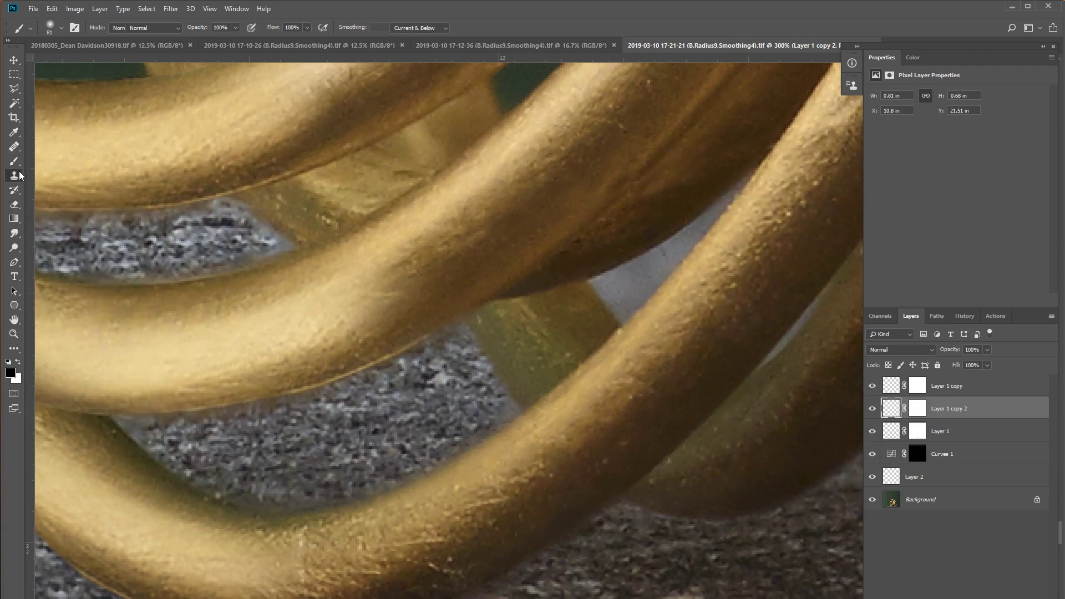
{"action": "left_click", "coordinate": [250, 447], "text": "alt"}
{"action": "mouse_move", "coordinate": [264, 499]}
{"action": "left_mouse_down"}
{"action": "mouse_move", "coordinate": [453, 443]}
{"action": "mouse_move", "coordinate": [476, 426]}
{"action": "mouse_move", "coordinate": [257, 493]}
{"action": "left_mouse_up"}
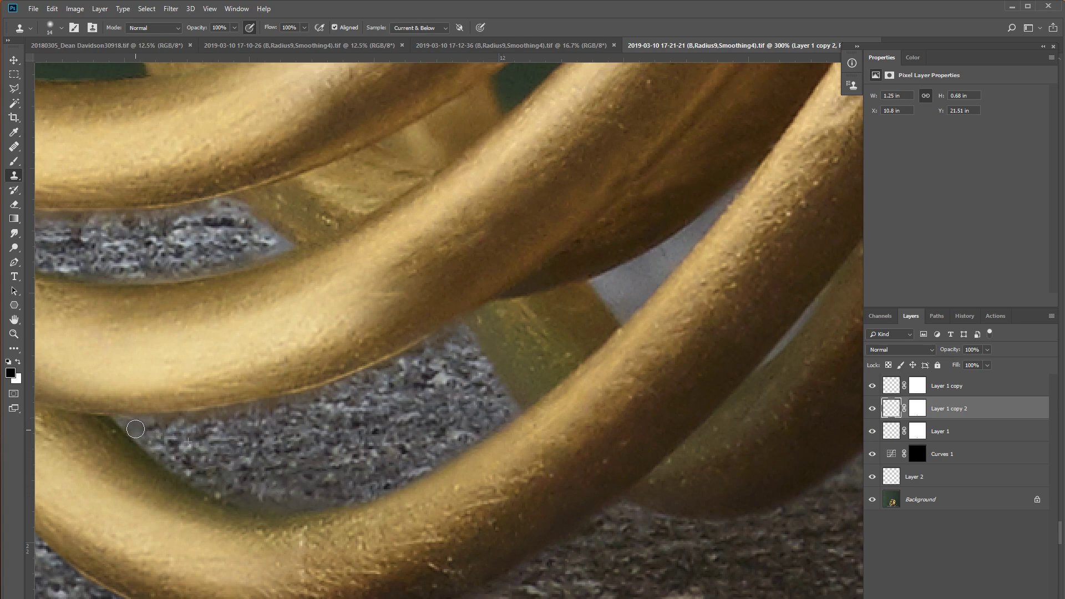
{"action": "mouse_move", "coordinate": [470, 350]}
{"action": "left_mouse_down"}
{"action": "mouse_move", "coordinate": [117, 392]}
{"action": "mouse_move", "coordinate": [80, 308]}
{"action": "left_mouse_up"}
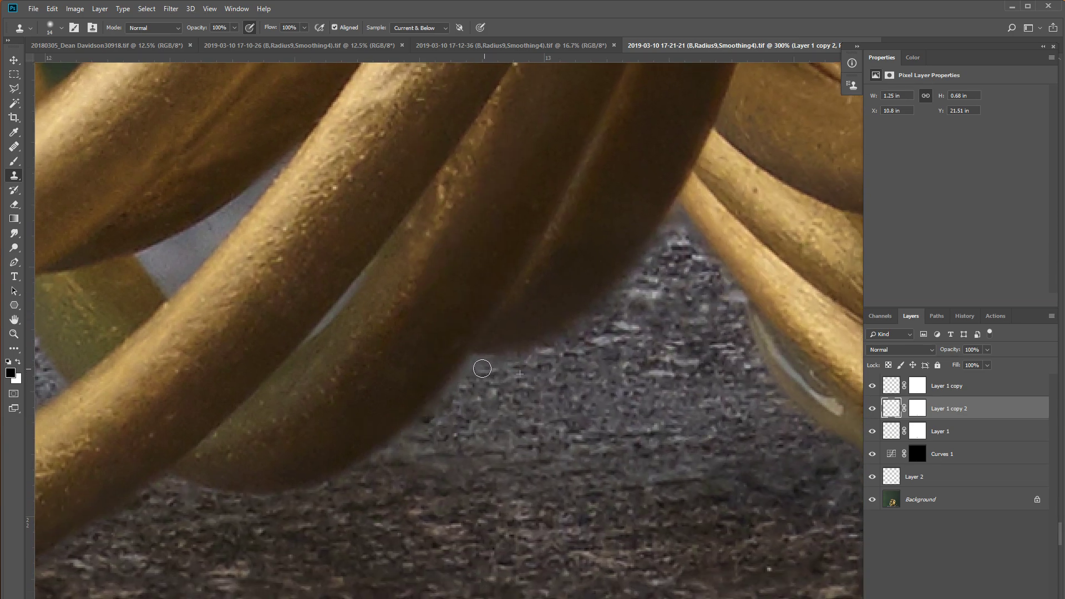
{"action": "left_click_drag", "start_coordinate": [482, 368], "coordinate": [406, 447]}
{"action": "left_click_drag", "start_coordinate": [509, 383], "coordinate": [632, 321]}
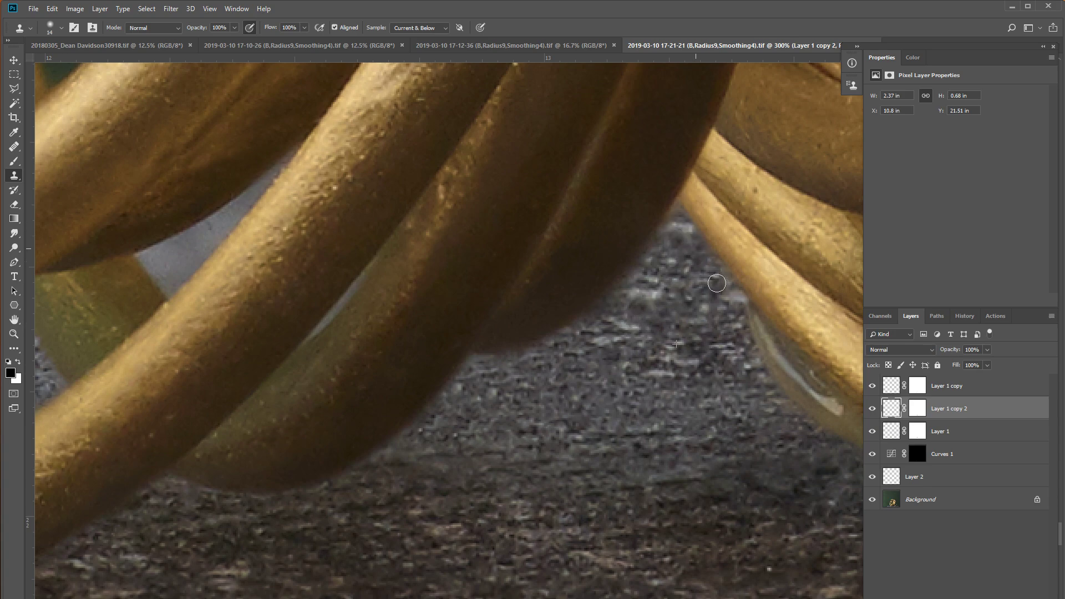
Step: Cover the glue blob, its white highlight and grey halo at the rod base with gravel
{"action": "left_click_drag", "start_coordinate": [724, 348], "coordinate": [424, 270]}
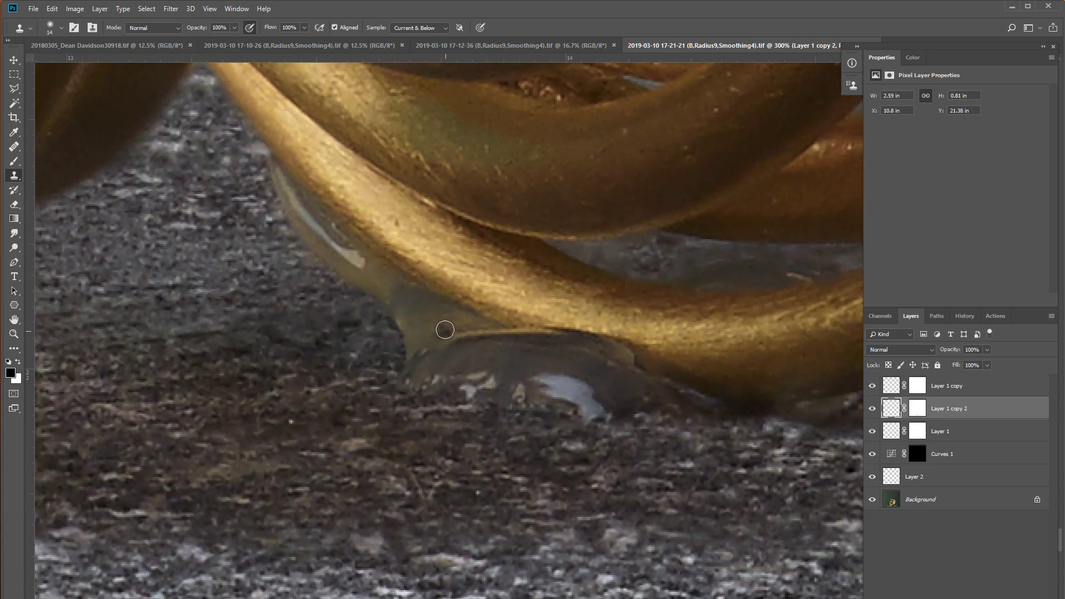
{"action": "key", "text": "ctrl+minus"}
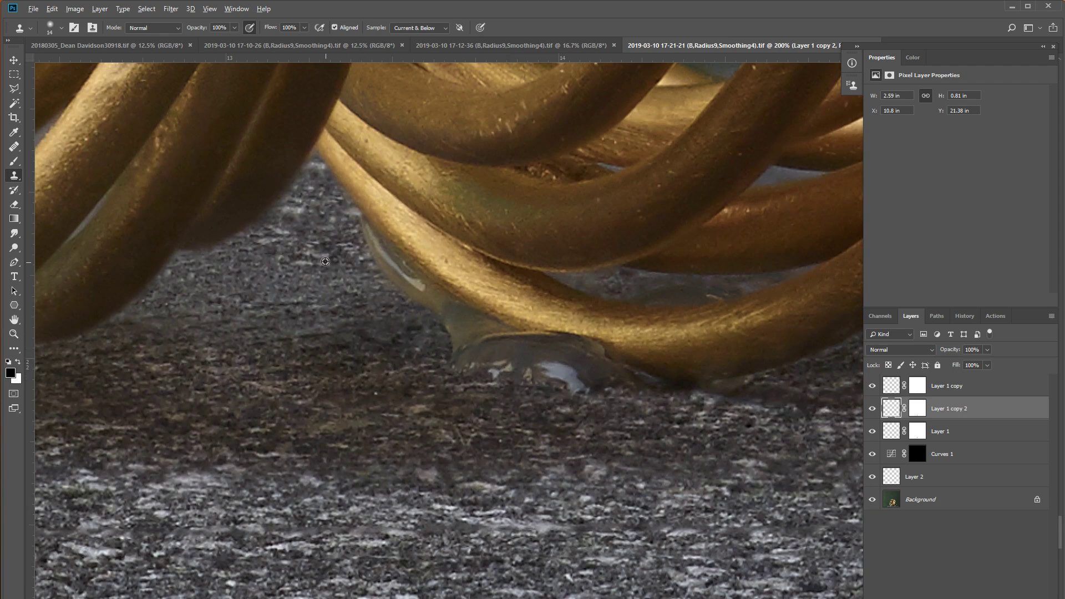
{"action": "left_click_drag", "start_coordinate": [363, 234], "coordinate": [351, 246]}
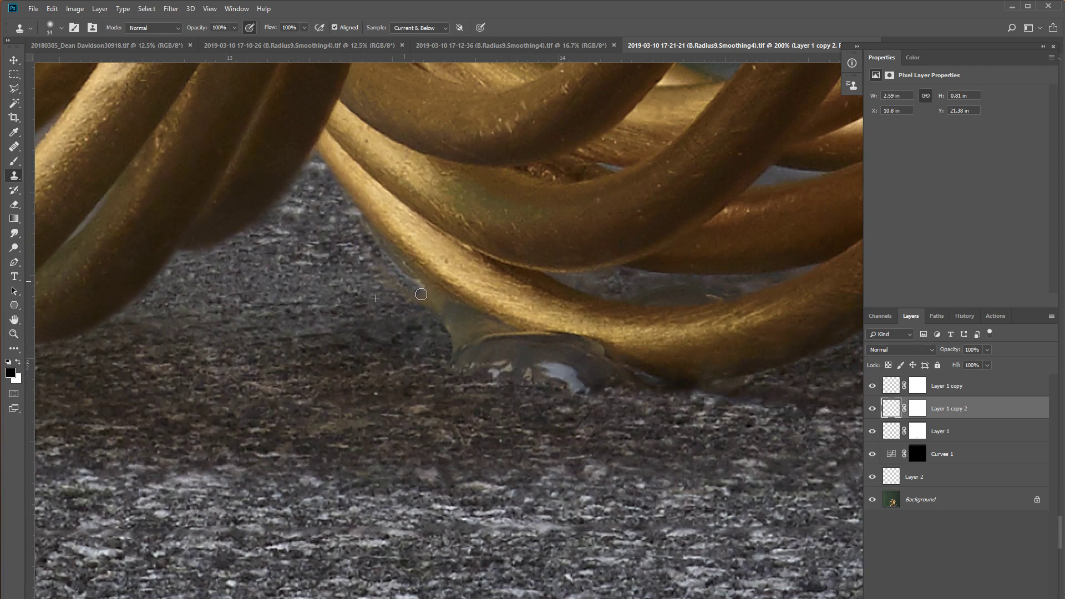
{"action": "left_click_drag", "start_coordinate": [428, 290], "coordinate": [362, 231]}
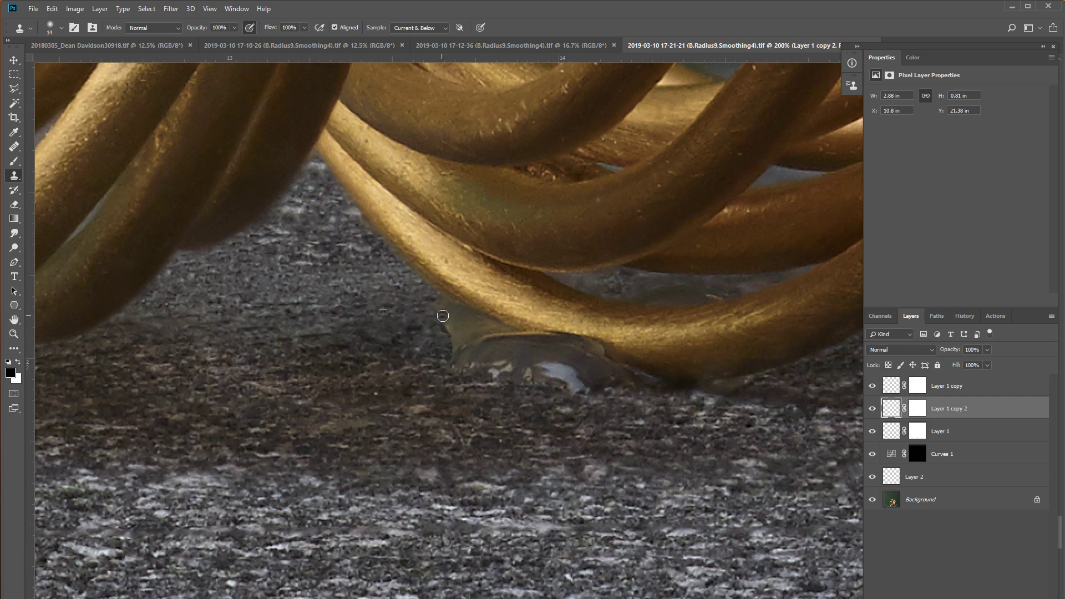
{"action": "left_click_drag", "start_coordinate": [442, 315], "coordinate": [415, 301]}
{"action": "mouse_move", "coordinate": [447, 378]}
{"action": "left_mouse_down"}
{"action": "mouse_move", "coordinate": [533, 377]}
{"action": "mouse_move", "coordinate": [447, 337]}
{"action": "mouse_move", "coordinate": [452, 325]}
{"action": "mouse_move", "coordinate": [489, 334]}
{"action": "mouse_move", "coordinate": [446, 341]}
{"action": "left_mouse_up"}
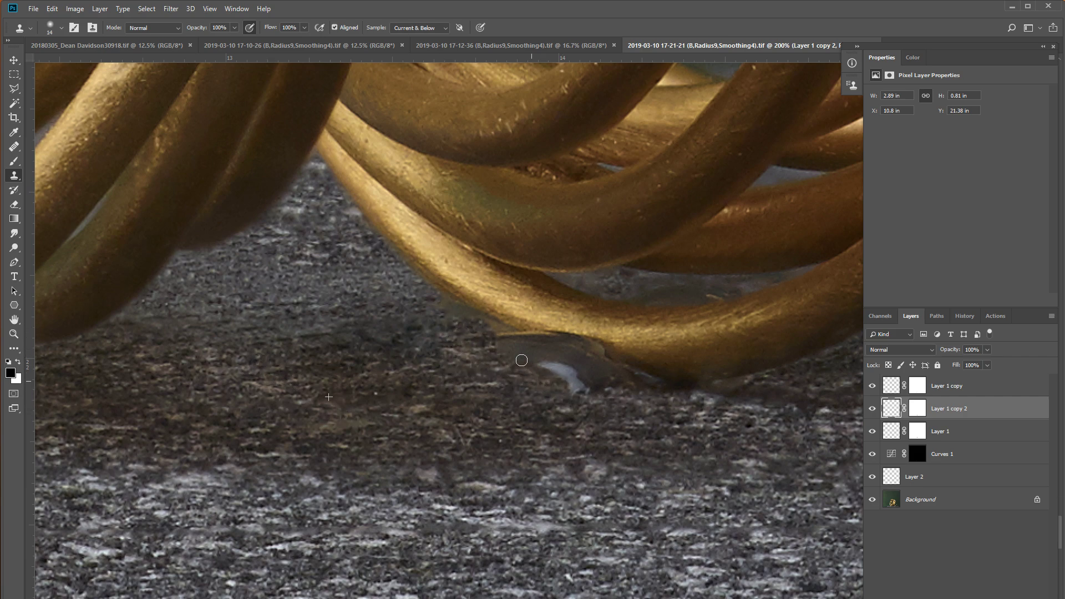
{"action": "mouse_move", "coordinate": [522, 360]}
{"action": "left_mouse_down"}
{"action": "mouse_move", "coordinate": [465, 323]}
{"action": "mouse_move", "coordinate": [592, 395]}
{"action": "mouse_move", "coordinate": [542, 385]}
{"action": "mouse_move", "coordinate": [584, 414]}
{"action": "mouse_move", "coordinate": [618, 383]}
{"action": "mouse_move", "coordinate": [520, 350]}
{"action": "mouse_move", "coordinate": [646, 398]}
{"action": "left_mouse_up"}
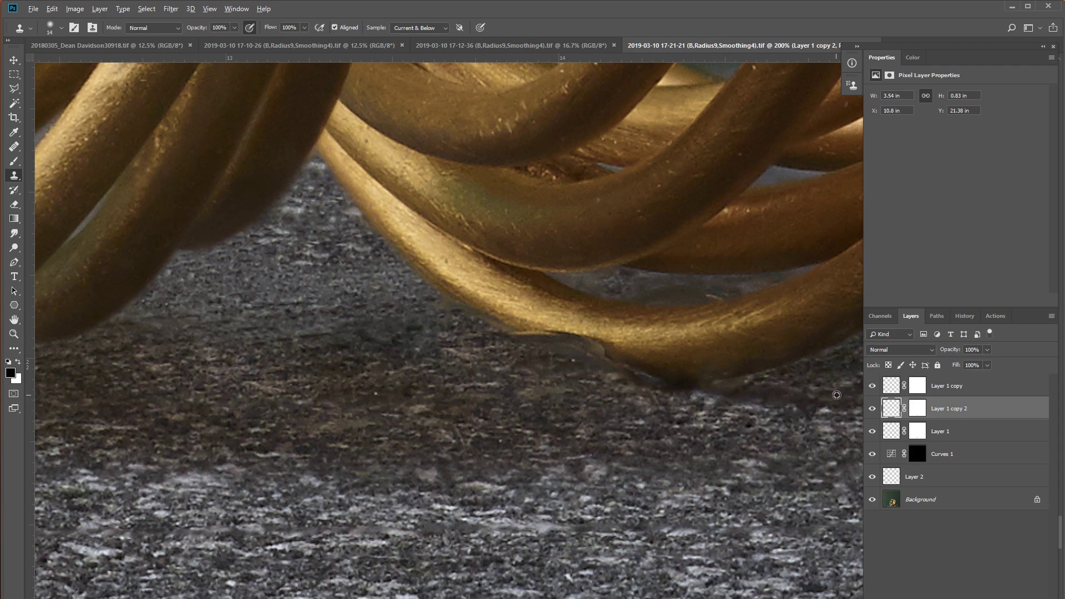
Step: Set the Clone Stamp brush to 18 px at the coil's lower edge
{"action": "left_click_drag", "start_coordinate": [666, 366], "coordinate": [555, 395]}
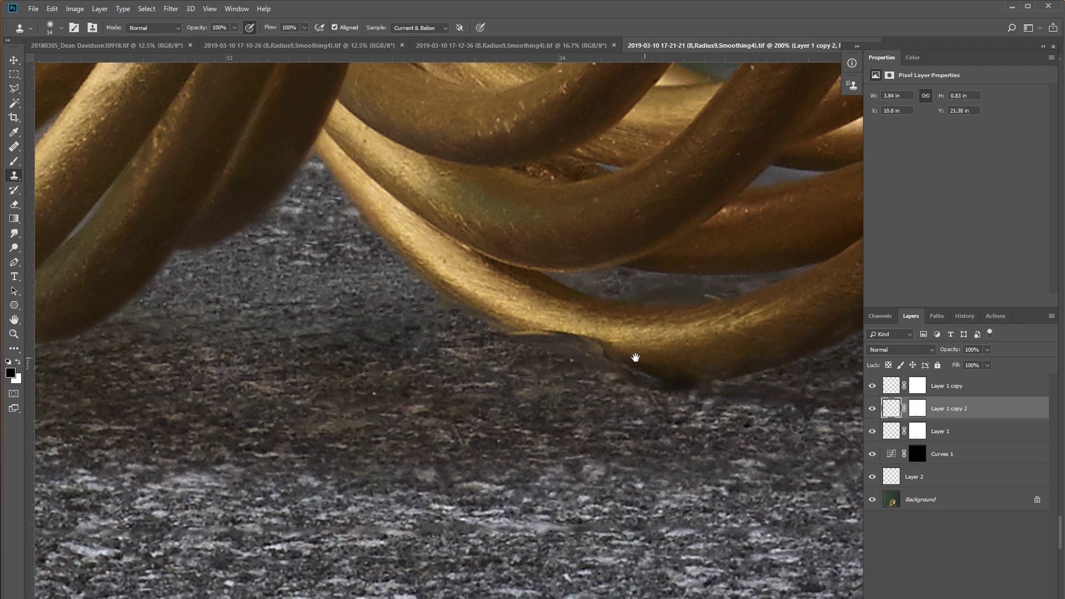
{"action": "right_click", "coordinate": [580, 391]}
{"action": "left_click_drag", "start_coordinate": [649, 400], "coordinate": [651, 399]}
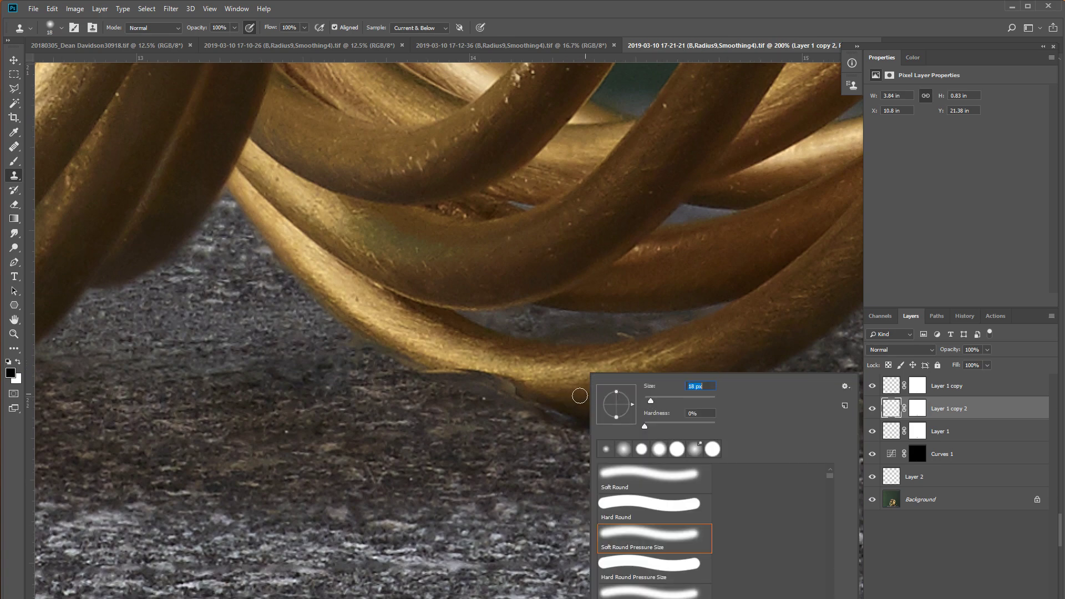
{"action": "key", "text": "Return"}
Step: Clone over the dark, uneven lower edge of the coil against the stone
{"action": "left_click", "coordinate": [579, 385], "text": "alt"}
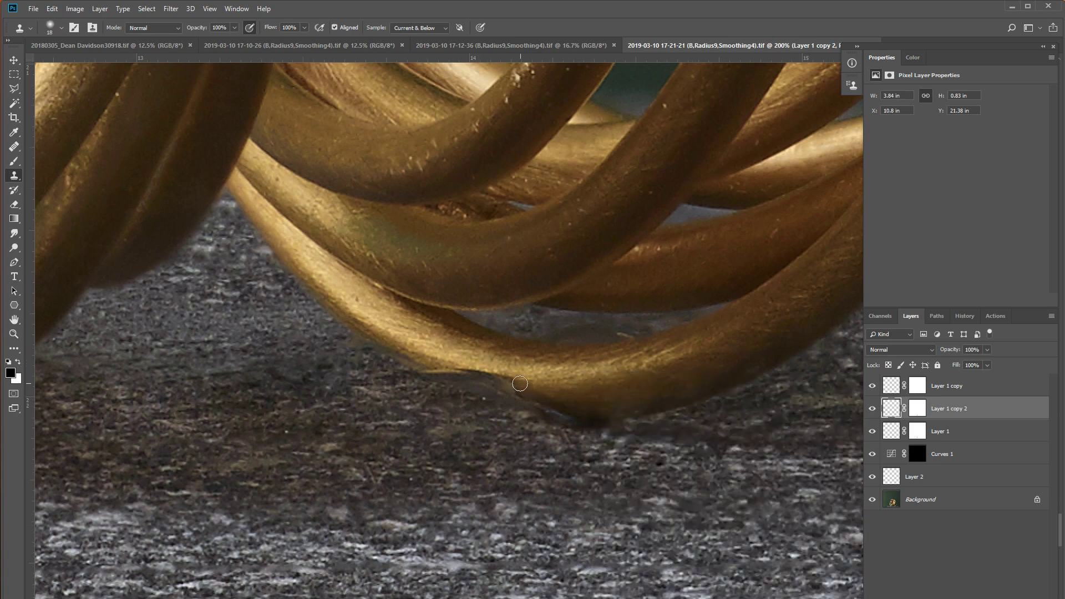
{"action": "mouse_move", "coordinate": [519, 385]}
{"action": "left_mouse_down"}
{"action": "mouse_move", "coordinate": [556, 408]}
{"action": "mouse_move", "coordinate": [502, 388]}
{"action": "left_mouse_up"}
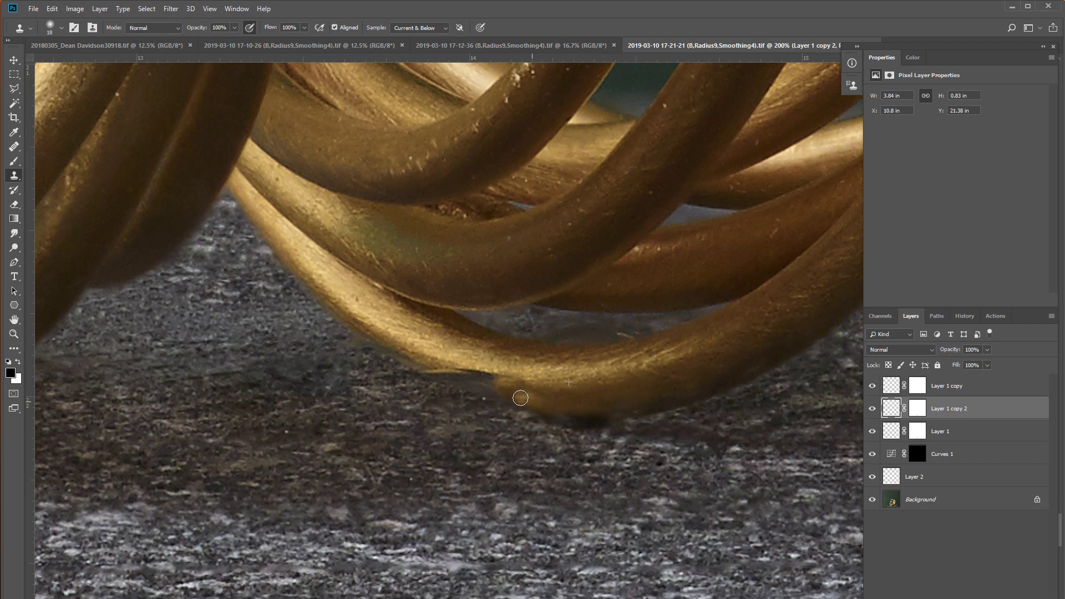
{"action": "mouse_move", "coordinate": [608, 401]}
{"action": "left_mouse_down"}
{"action": "mouse_move", "coordinate": [472, 372]}
{"action": "mouse_move", "coordinate": [547, 386]}
{"action": "left_mouse_up"}
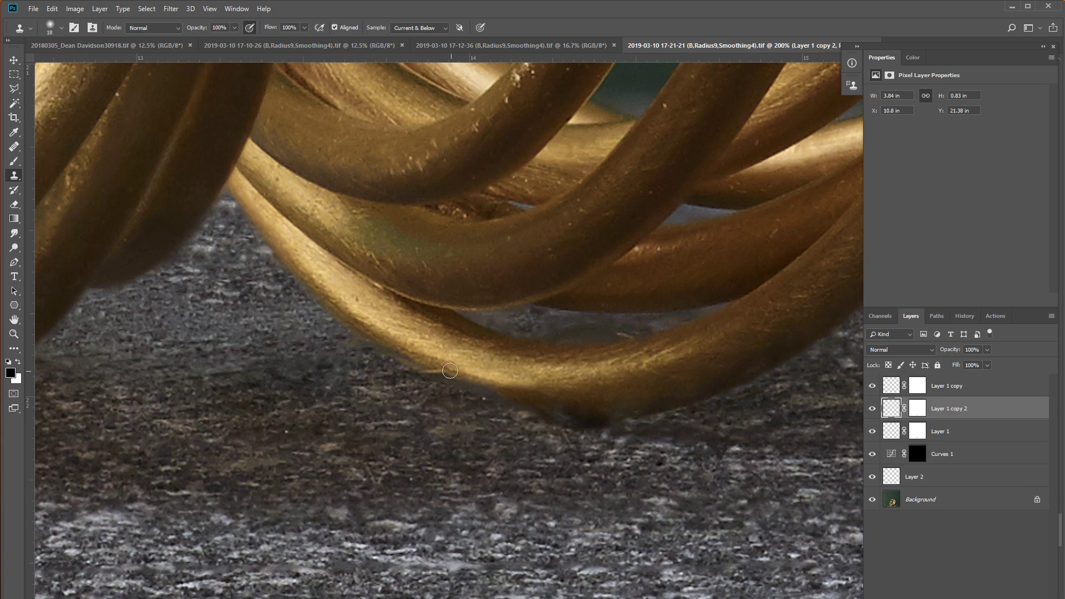
{"action": "left_click_drag", "start_coordinate": [485, 380], "coordinate": [530, 387]}
{"action": "mouse_move", "coordinate": [496, 397]}
{"action": "left_mouse_down"}
{"action": "mouse_move", "coordinate": [415, 358]}
{"action": "mouse_move", "coordinate": [533, 400]}
{"action": "left_mouse_up"}
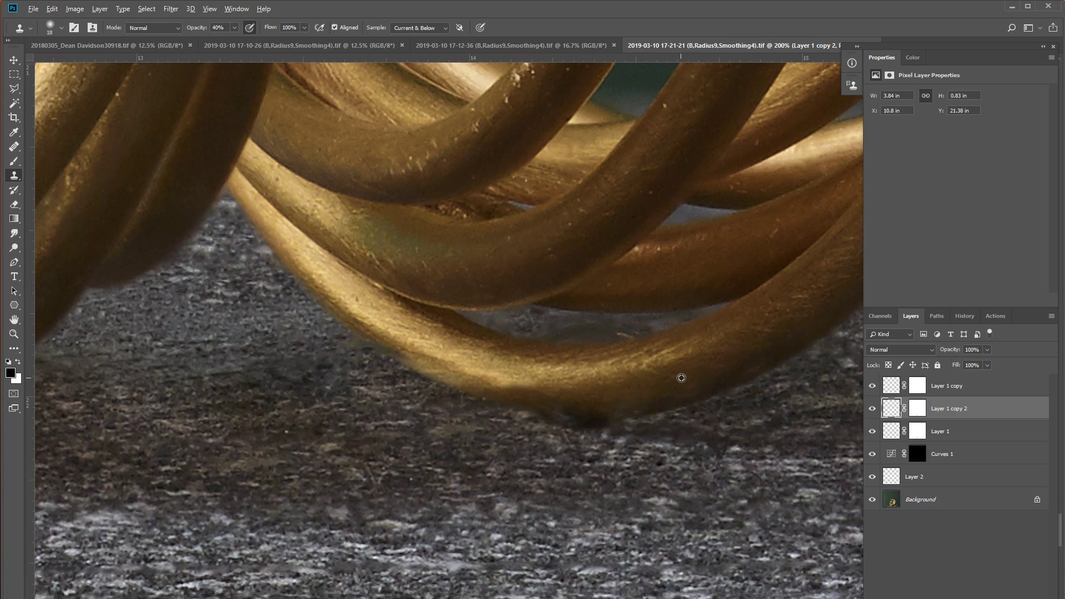
{"action": "left_click_drag", "start_coordinate": [651, 394], "coordinate": [613, 416]}
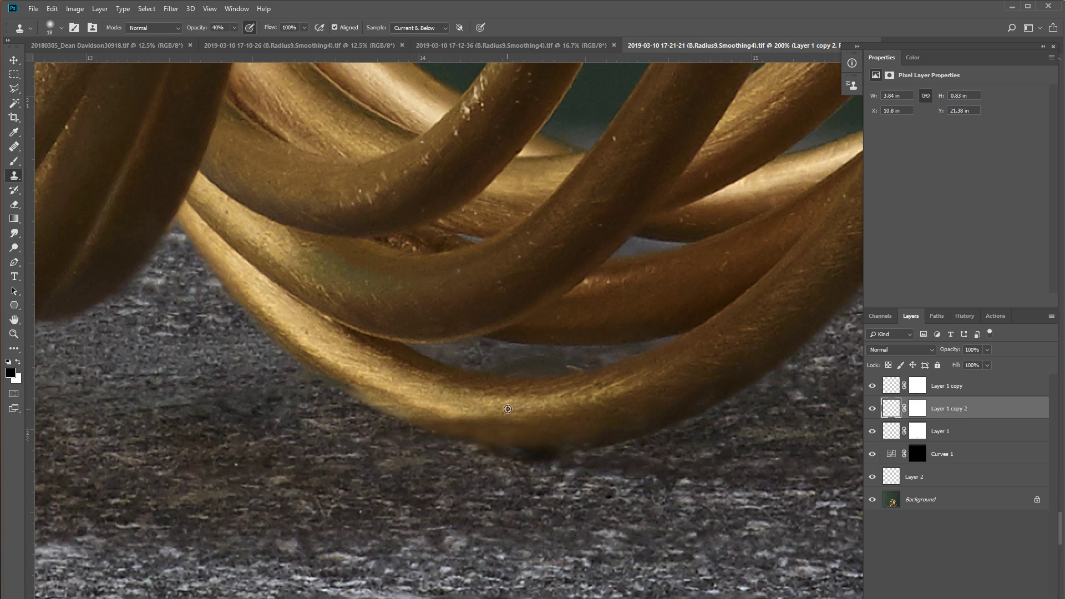
{"action": "left_click_drag", "start_coordinate": [519, 414], "coordinate": [438, 420]}
Step: Lower clone opacity to 20% and blend the coil edge with a faint stroke
{"action": "key", "text": "2"}
{"action": "mouse_move", "coordinate": [391, 393]}
{"action": "left_mouse_down"}
{"action": "mouse_move", "coordinate": [552, 399]}
{"action": "mouse_move", "coordinate": [490, 383]}
{"action": "mouse_move", "coordinate": [467, 363]}
{"action": "left_mouse_up"}
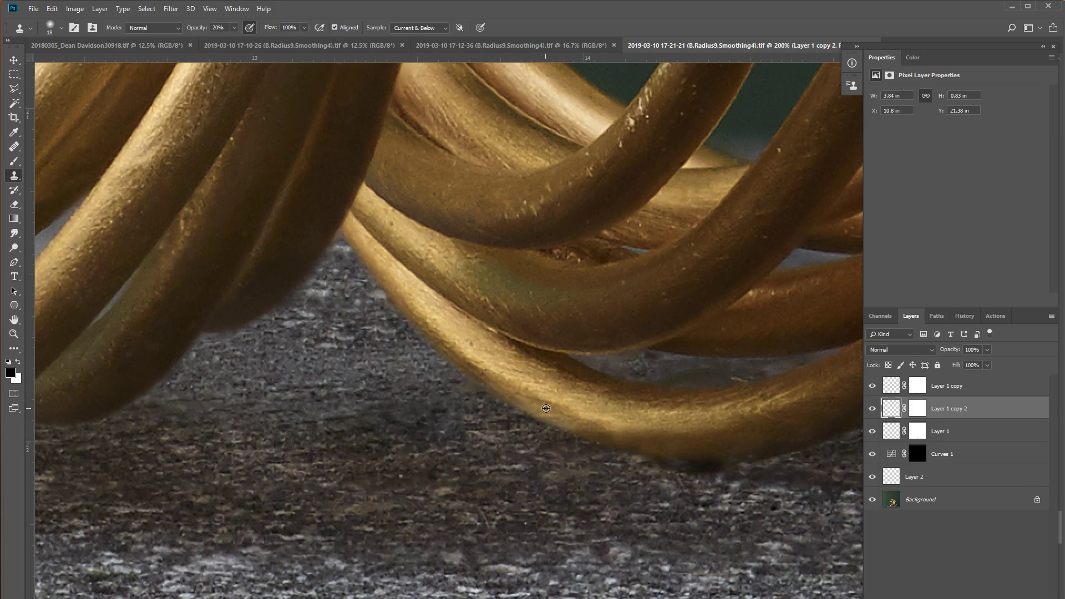
{"action": "mouse_move", "coordinate": [545, 408]}
{"action": "left_mouse_down"}
{"action": "mouse_move", "coordinate": [649, 438]}
{"action": "mouse_move", "coordinate": [427, 449]}
{"action": "left_mouse_up"}
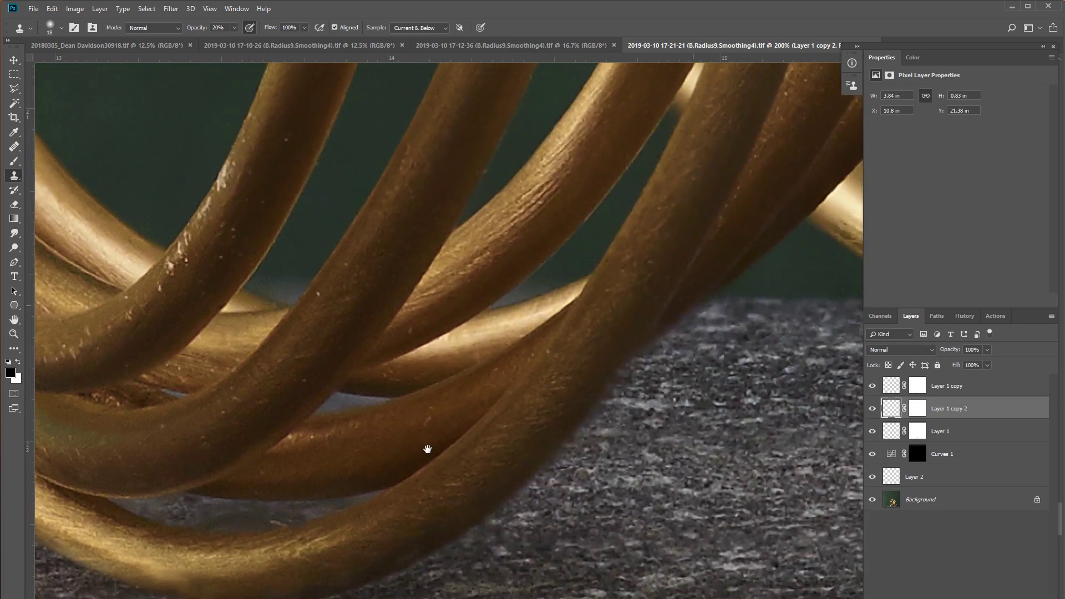
Step: Restore 100% clone opacity and clone over flaws down the coil edge
{"action": "key", "text": "0"}
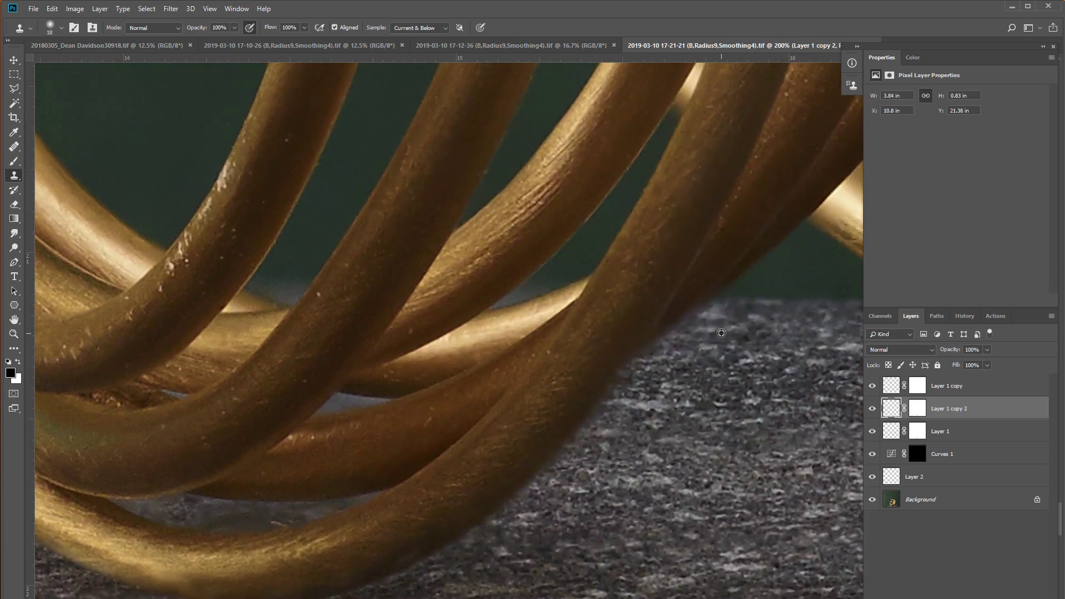
{"action": "left_click", "coordinate": [724, 323], "text": "alt"}
{"action": "left_click_drag", "start_coordinate": [692, 327], "coordinate": [521, 513]}
{"action": "left_click_drag", "start_coordinate": [697, 354], "coordinate": [506, 438]}
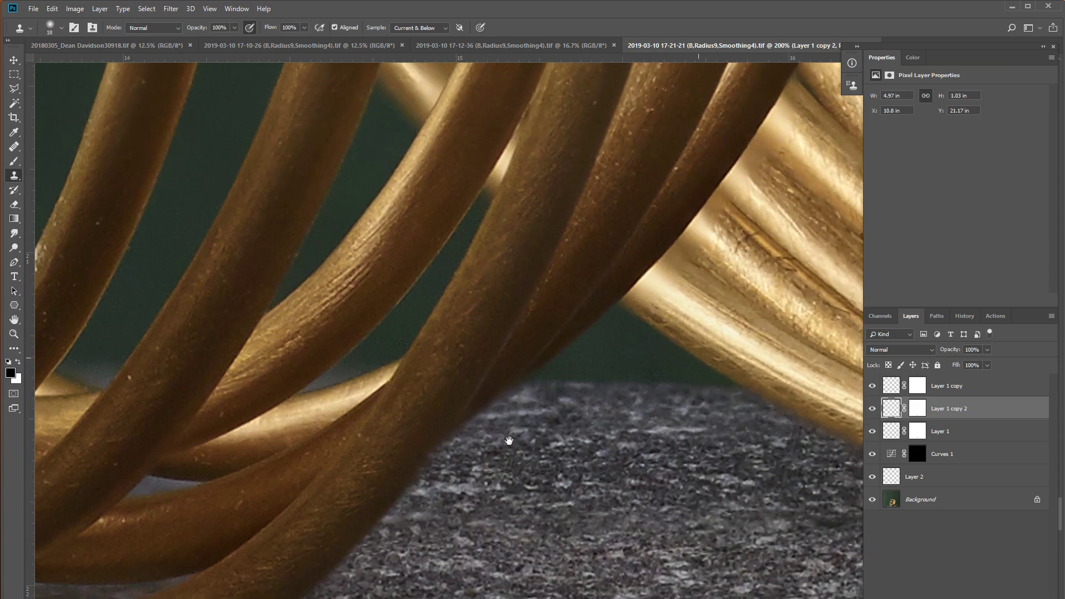
Step: Clone along the gold rod's edge, covering the dark hair strands
{"action": "left_click_drag", "start_coordinate": [686, 426], "coordinate": [483, 380]}
{"action": "left_click_drag", "start_coordinate": [471, 249], "coordinate": [509, 301]}
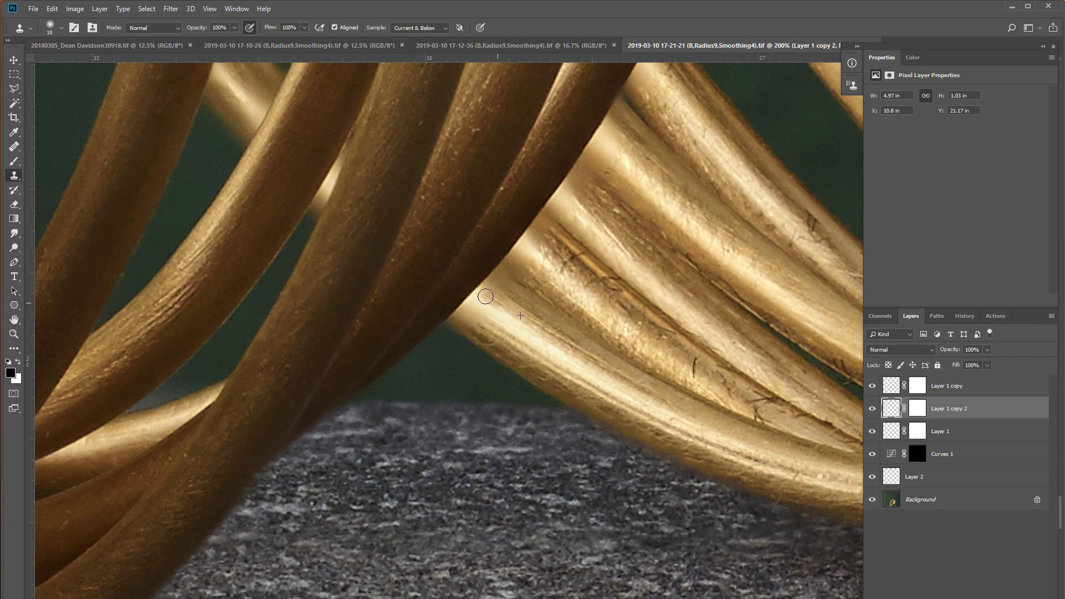
{"action": "left_click_drag", "start_coordinate": [480, 314], "coordinate": [469, 315]}
{"action": "left_click_drag", "start_coordinate": [477, 336], "coordinate": [502, 278]}
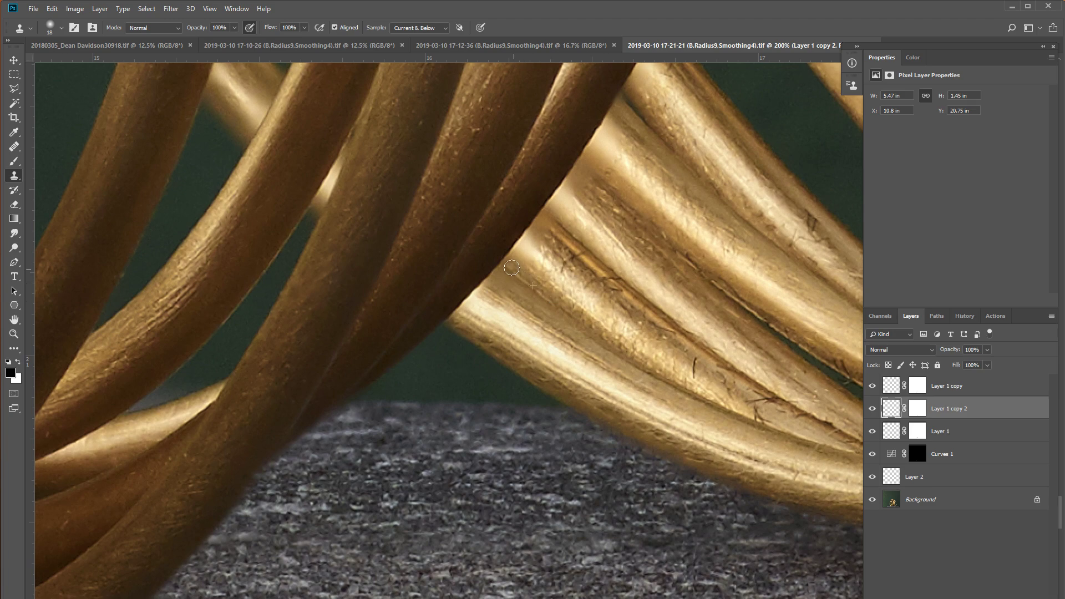
{"action": "left_click_drag", "start_coordinate": [535, 240], "coordinate": [550, 223]}
{"action": "scroll", "coordinate": [583, 305], "scroll_direction": "right", "scroll_amount": 2}
{"action": "left_click_drag", "start_coordinate": [633, 385], "coordinate": [644, 382]}
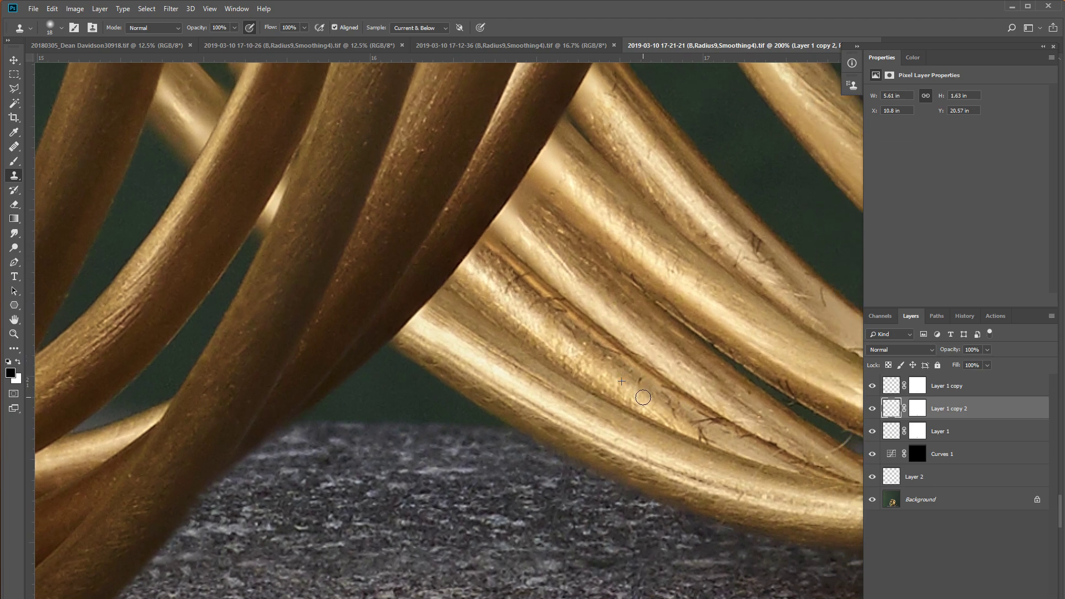
{"action": "left_click_drag", "start_coordinate": [685, 426], "coordinate": [715, 430]}
Step: Resample clean gold and paint out the scratches up the rod and near its right edge
{"action": "left_click", "coordinate": [578, 322], "text": "alt"}
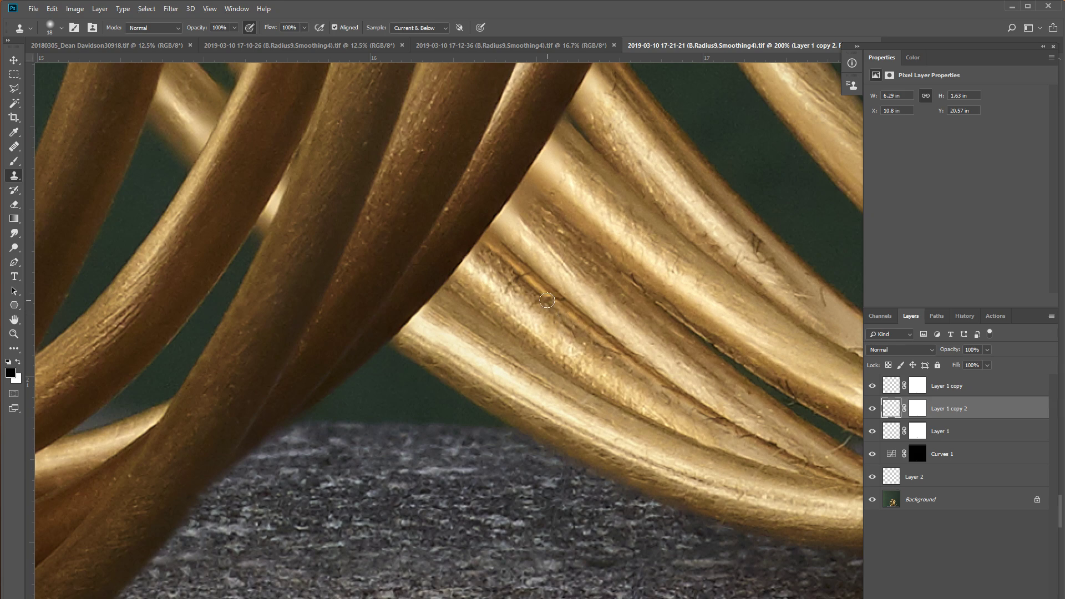
{"action": "left_click_drag", "start_coordinate": [547, 300], "coordinate": [523, 275]}
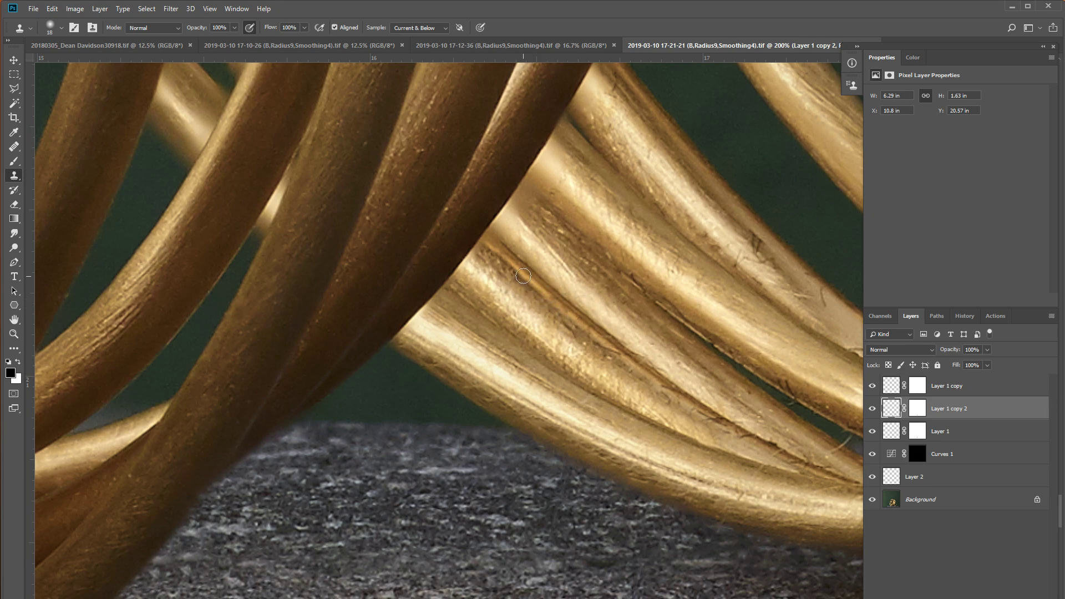
{"action": "left_click", "coordinate": [550, 253], "text": "alt"}
{"action": "mouse_move", "coordinate": [524, 231]}
{"action": "left_mouse_down"}
{"action": "mouse_move", "coordinate": [564, 138]}
{"action": "mouse_move", "coordinate": [552, 166]}
{"action": "left_mouse_up"}
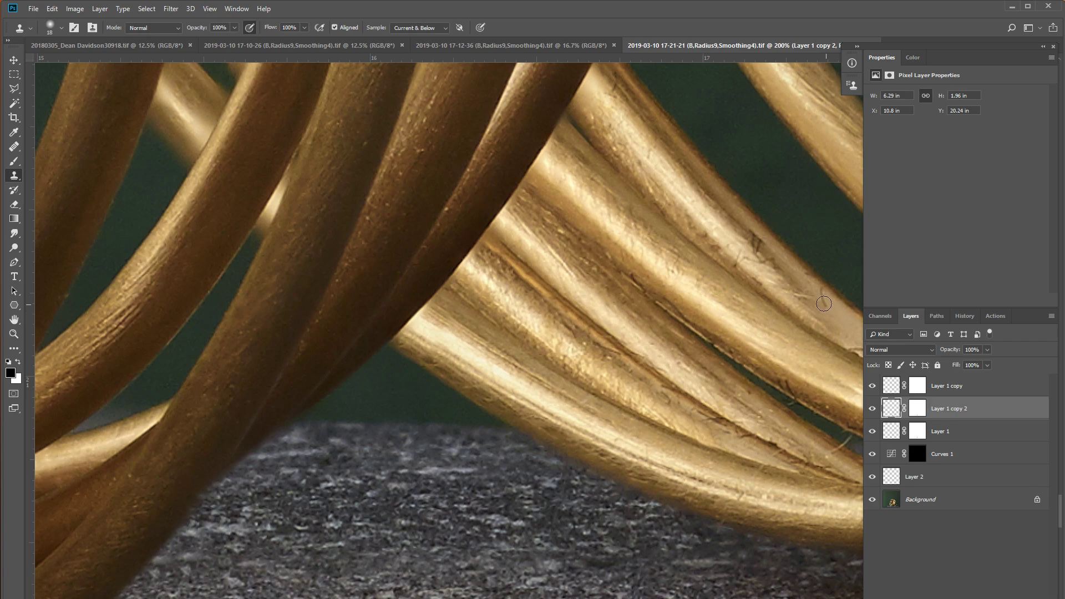
{"action": "left_click_drag", "start_coordinate": [824, 303], "coordinate": [834, 310]}
{"action": "left_click_drag", "start_coordinate": [751, 237], "coordinate": [755, 280]}
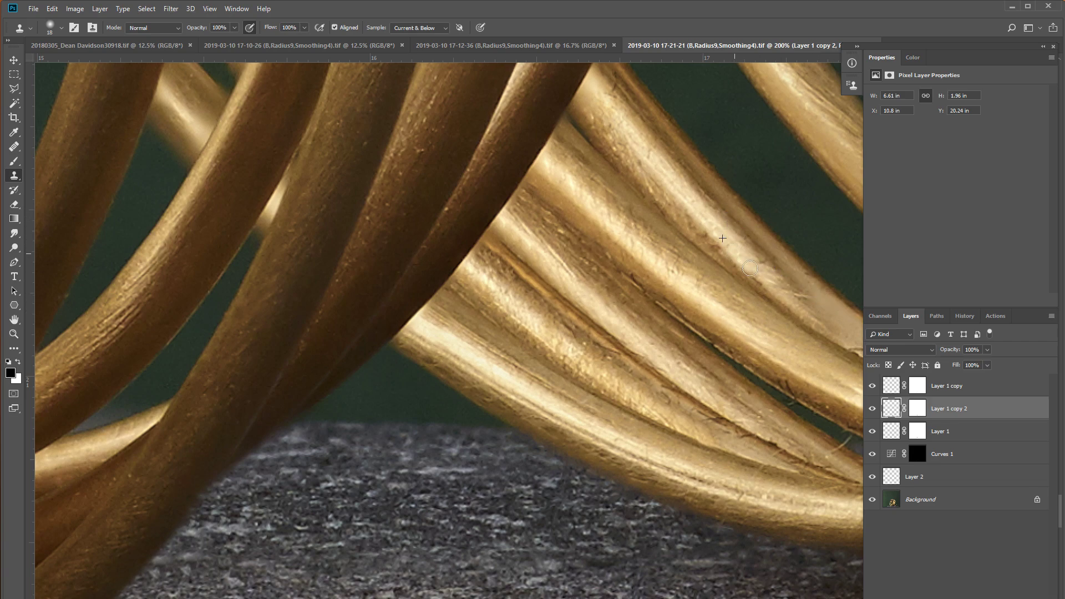
Step: Clone away the hair along the lower rods near the stone
{"action": "left_click_drag", "start_coordinate": [648, 388], "coordinate": [435, 273]}
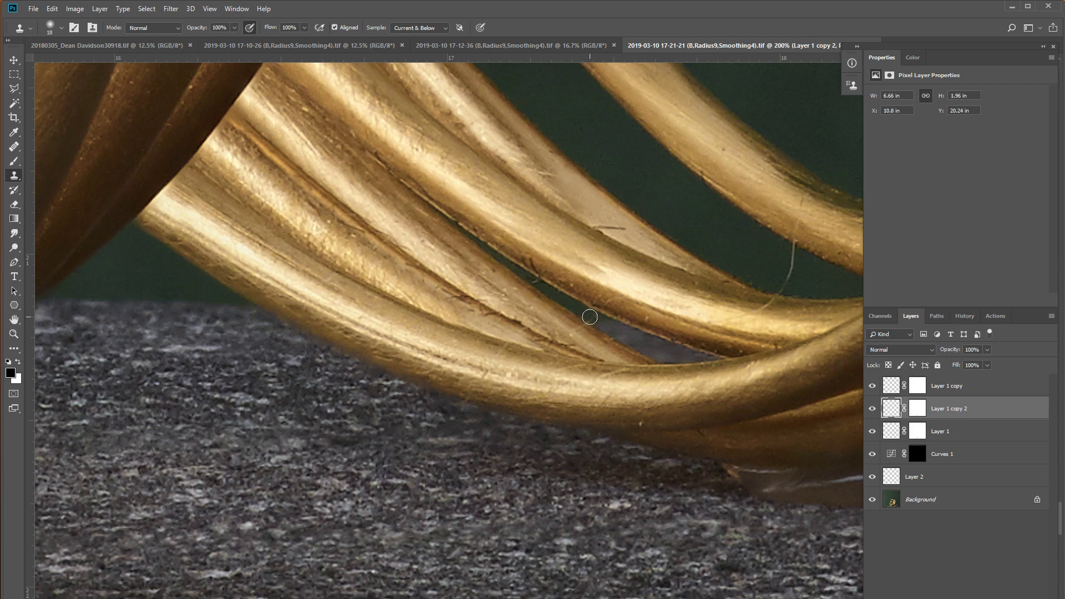
{"action": "left_click_drag", "start_coordinate": [601, 294], "coordinate": [610, 291]}
{"action": "mouse_move", "coordinate": [601, 224]}
{"action": "left_mouse_down"}
{"action": "mouse_move", "coordinate": [632, 227]}
{"action": "mouse_move", "coordinate": [443, 236]}
{"action": "left_mouse_up"}
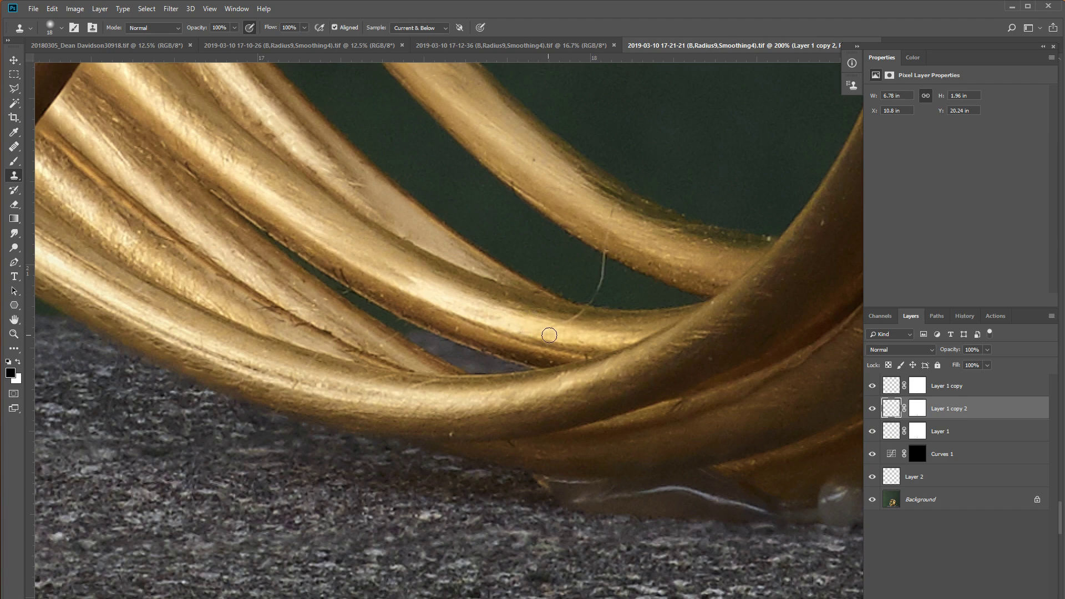
{"action": "mouse_move", "coordinate": [545, 330]}
{"action": "left_mouse_down"}
{"action": "mouse_move", "coordinate": [590, 312]}
{"action": "mouse_move", "coordinate": [604, 254]}
{"action": "left_mouse_up"}
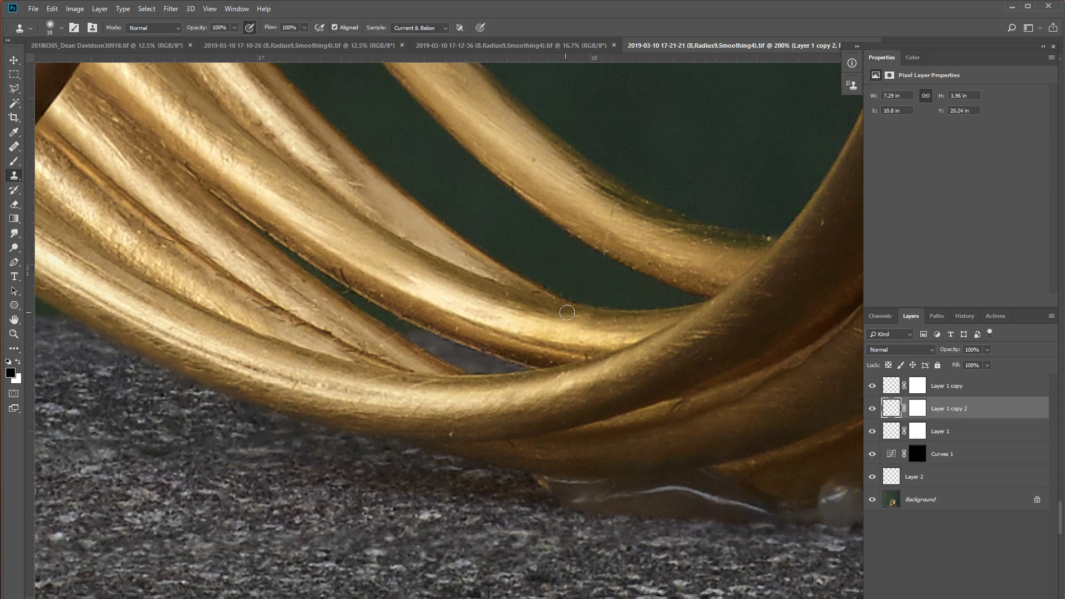
{"action": "left_click_drag", "start_coordinate": [575, 313], "coordinate": [585, 314]}
Step: Clone over the dark spot on the lower rod
{"action": "left_click_drag", "start_coordinate": [446, 236], "coordinate": [547, 403]}
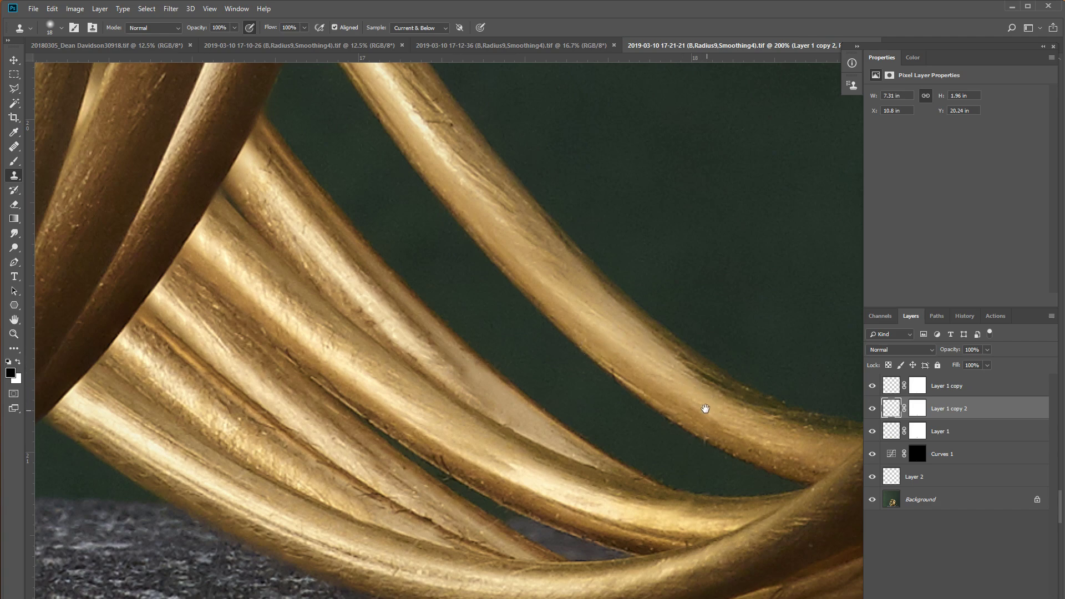
{"action": "left_click_drag", "start_coordinate": [437, 124], "coordinate": [448, 133]}
{"action": "left_click_drag", "start_coordinate": [327, 239], "coordinate": [312, 228]}
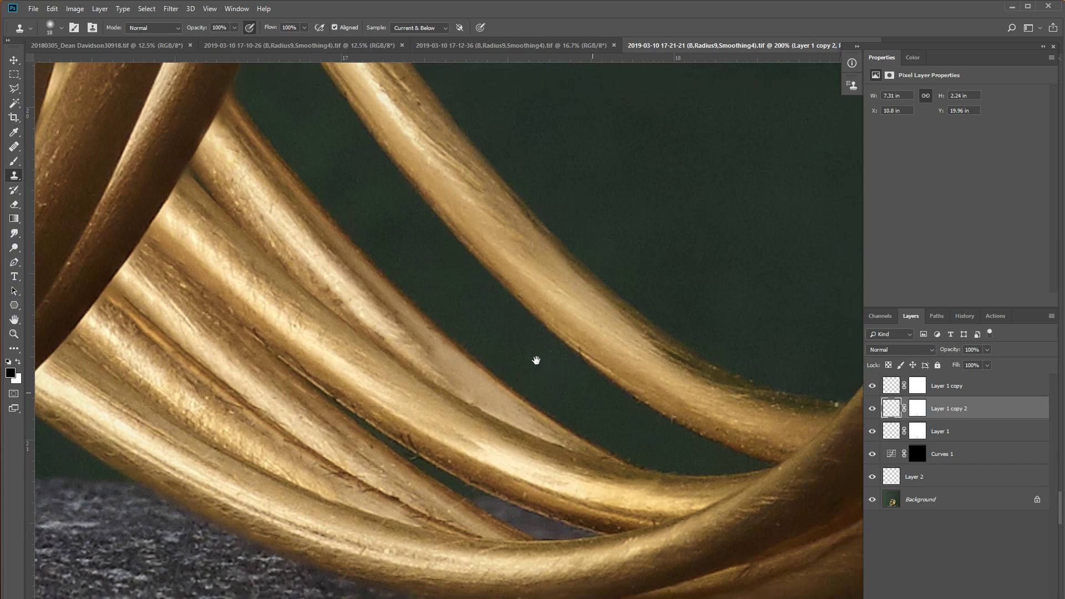
{"action": "left_click_drag", "start_coordinate": [535, 360], "coordinate": [426, 300]}
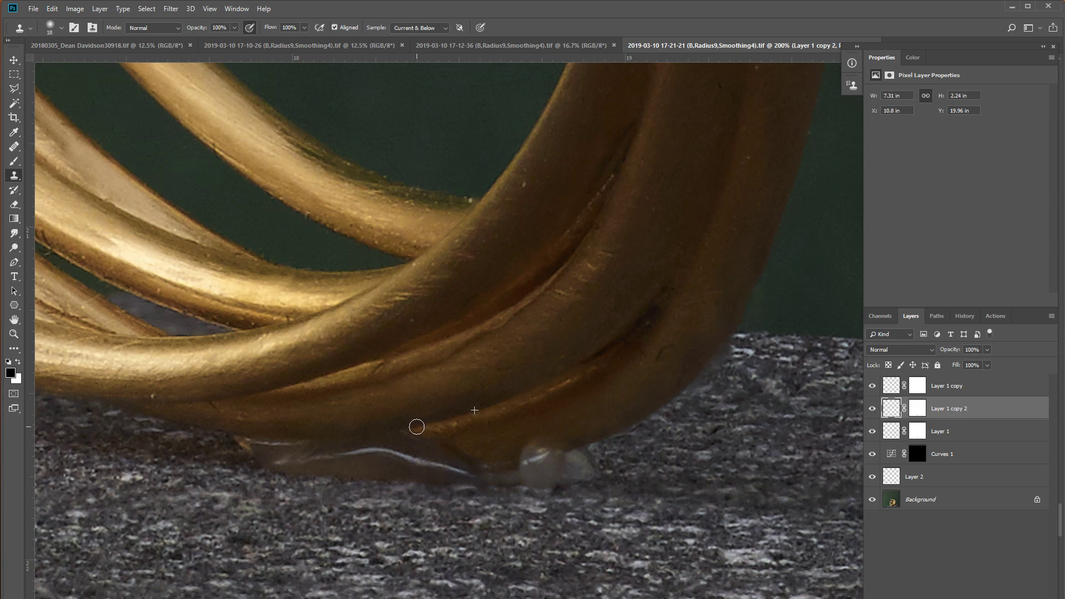
Step: Clone over the white glue blob and the fringe at the ring's base
{"action": "mouse_move", "coordinate": [417, 427]}
{"action": "left_mouse_down"}
{"action": "mouse_move", "coordinate": [411, 435]}
{"action": "mouse_move", "coordinate": [470, 454]}
{"action": "mouse_move", "coordinate": [354, 442]}
{"action": "mouse_move", "coordinate": [444, 452]}
{"action": "left_mouse_up"}
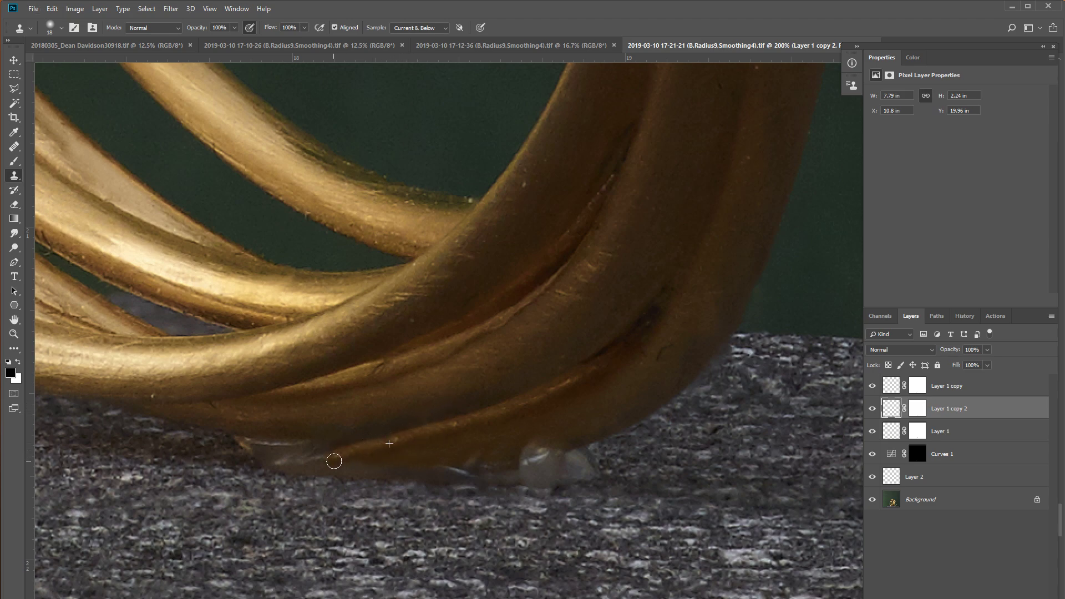
{"action": "left_click", "coordinate": [594, 419], "text": "alt"}
{"action": "left_click_drag", "start_coordinate": [504, 452], "coordinate": [566, 440]}
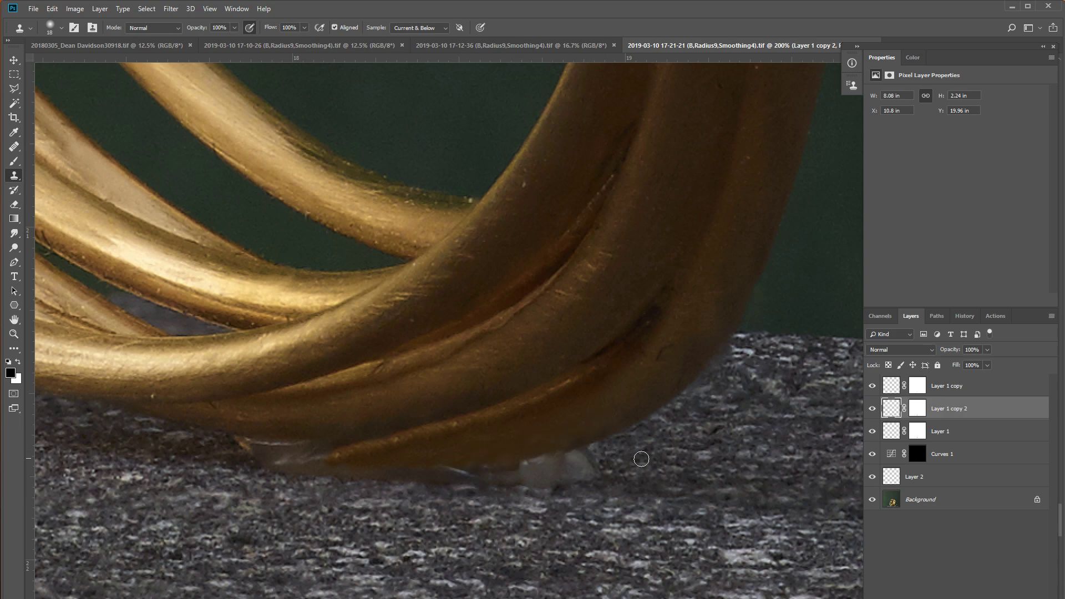
{"action": "mouse_move", "coordinate": [607, 476]}
{"action": "left_mouse_down"}
{"action": "mouse_move", "coordinate": [601, 455]}
{"action": "mouse_move", "coordinate": [524, 477]}
{"action": "left_mouse_up"}
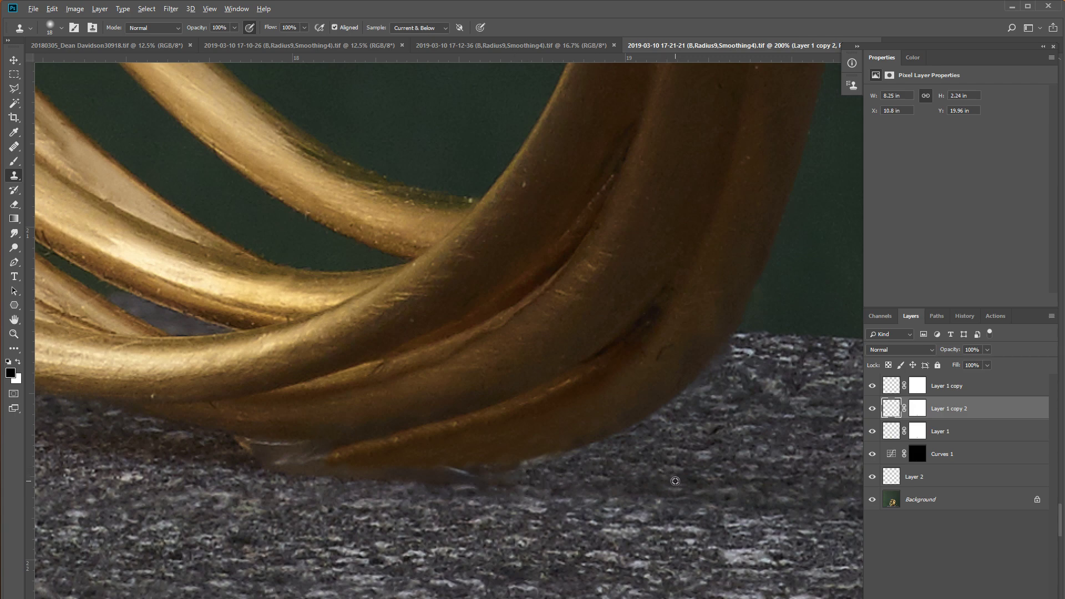
{"action": "left_click_drag", "start_coordinate": [520, 488], "coordinate": [399, 486]}
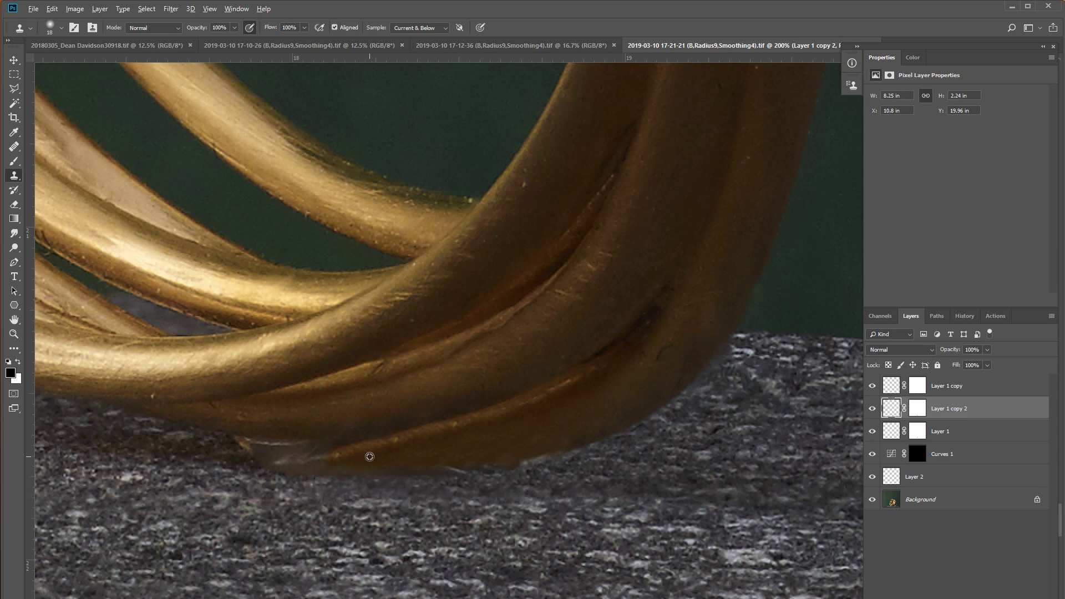
Step: Resample clean ring texture and even out the light streak along the bottom edge
{"action": "left_click", "coordinate": [352, 413], "text": "alt"}
{"action": "left_click_drag", "start_coordinate": [268, 449], "coordinate": [328, 456]}
{"action": "left_click", "coordinate": [249, 419], "text": "alt"}
{"action": "mouse_move", "coordinate": [319, 453]}
{"action": "left_mouse_down"}
{"action": "mouse_move", "coordinate": [268, 444]}
{"action": "mouse_move", "coordinate": [366, 452]}
{"action": "left_mouse_up"}
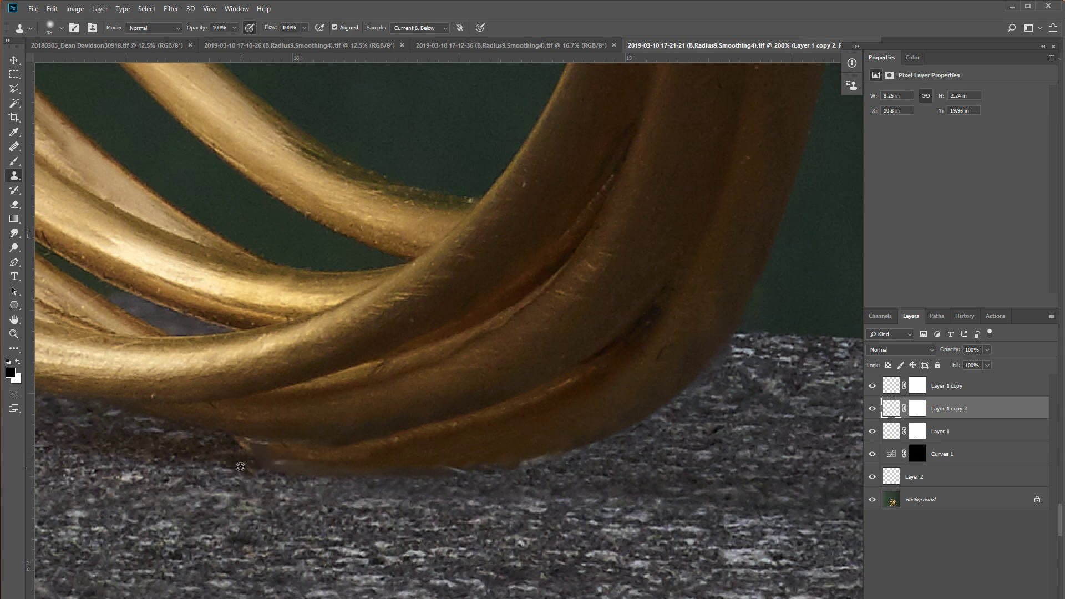
{"action": "left_click_drag", "start_coordinate": [236, 461], "coordinate": [499, 480]}
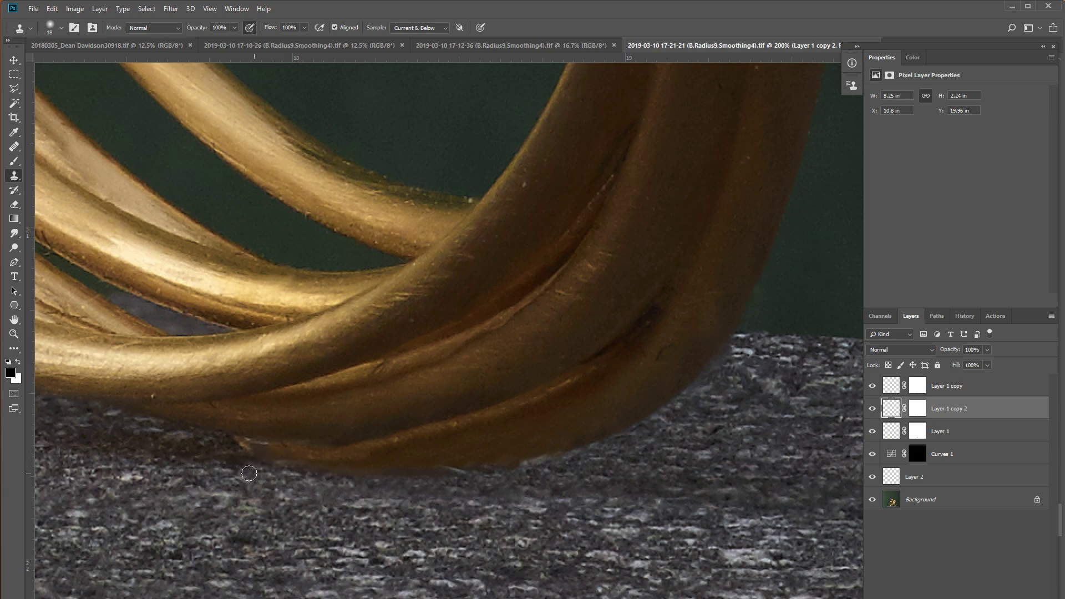
{"action": "left_click_drag", "start_coordinate": [631, 375], "coordinate": [404, 447]}
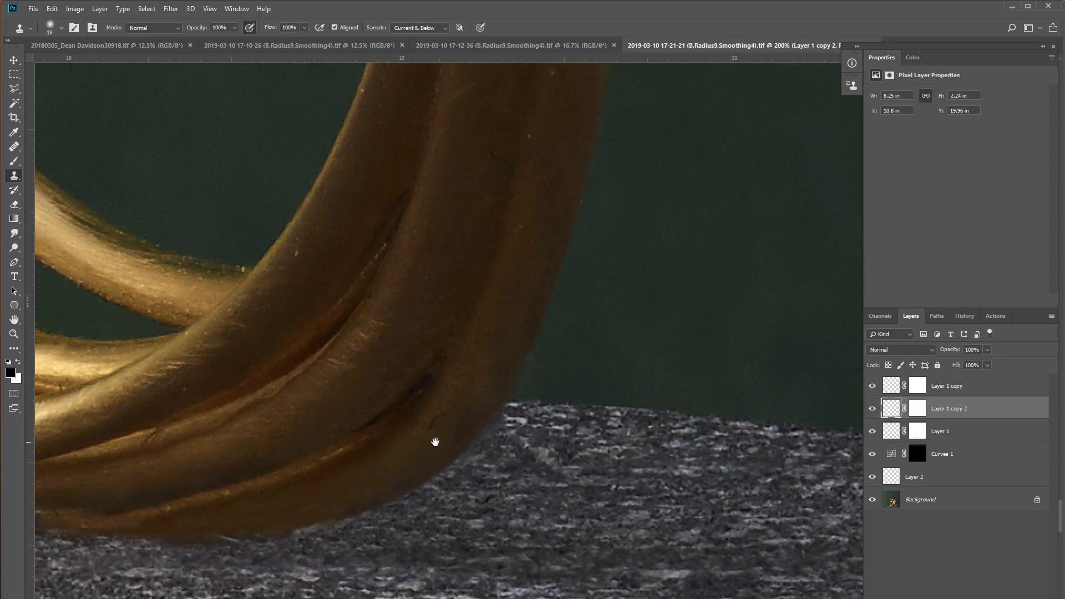
Step: Sample clean rod texture and clone out marks along the crossing gold rods
{"action": "left_click_drag", "start_coordinate": [483, 450], "coordinate": [520, 439]}
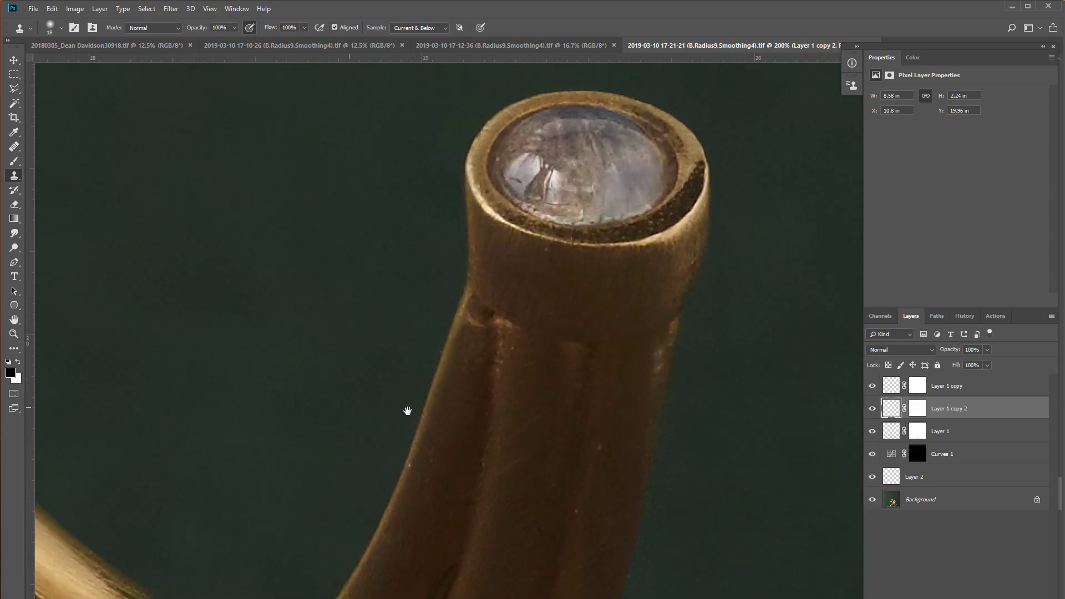
{"action": "left_click_drag", "start_coordinate": [409, 409], "coordinate": [644, 409]}
{"action": "left_click_drag", "start_coordinate": [586, 225], "coordinate": [589, 284]}
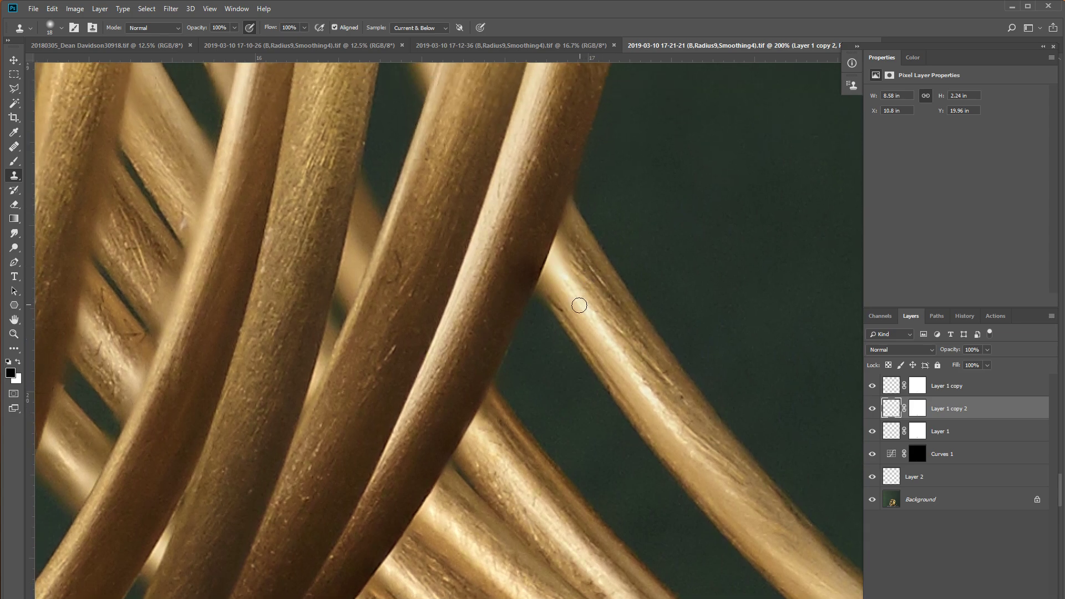
{"action": "left_click", "coordinate": [558, 318], "text": "alt"}
{"action": "left_click_drag", "start_coordinate": [544, 295], "coordinate": [579, 221]}
{"action": "left_click_drag", "start_coordinate": [373, 302], "coordinate": [587, 317]}
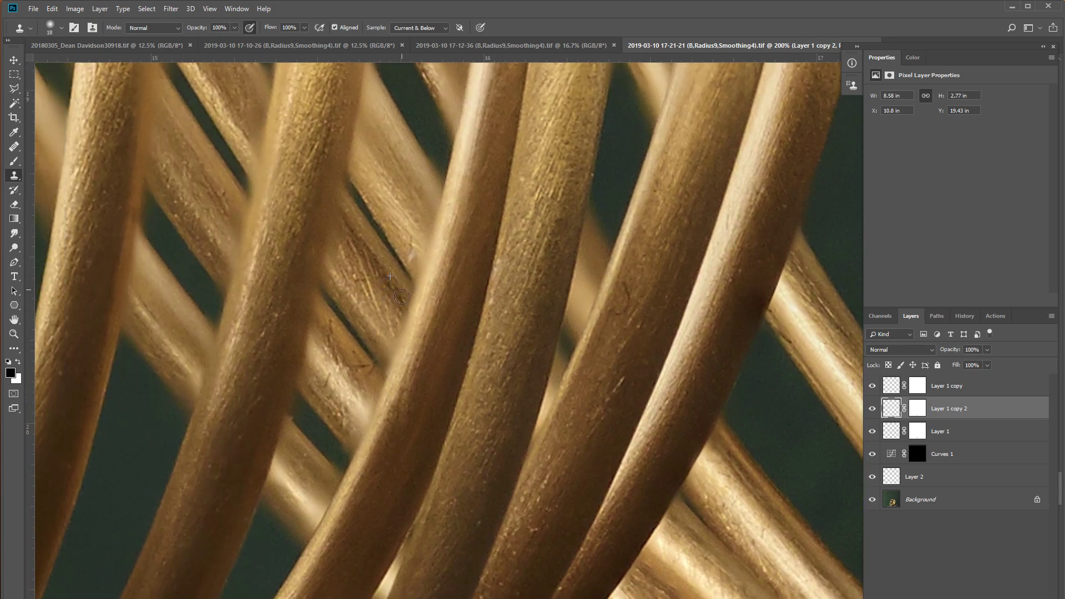
{"action": "left_click_drag", "start_coordinate": [371, 313], "coordinate": [389, 341]}
Step: Resample and clone out scratches along the length of one rod
{"action": "left_click", "coordinate": [356, 362], "text": "alt"}
{"action": "left_click_drag", "start_coordinate": [360, 369], "coordinate": [352, 443]}
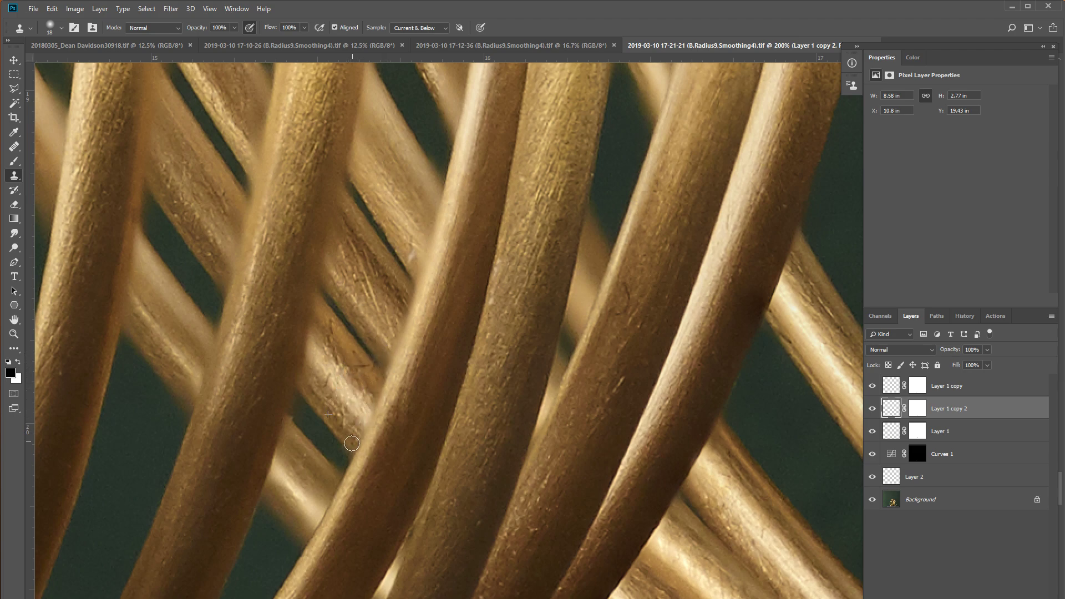
{"action": "left_click", "coordinate": [362, 405], "text": "alt"}
{"action": "mouse_move", "coordinate": [313, 508]}
{"action": "left_mouse_down"}
{"action": "mouse_move", "coordinate": [322, 487]}
{"action": "mouse_move", "coordinate": [303, 529]}
{"action": "left_mouse_up"}
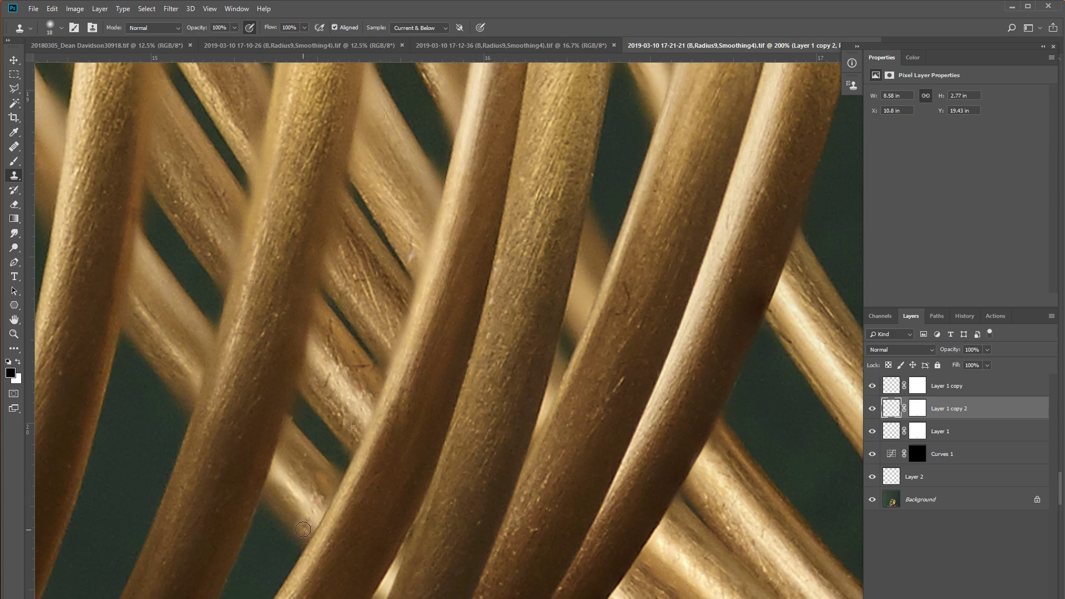
{"action": "mouse_move", "coordinate": [314, 471]}
{"action": "left_mouse_down"}
{"action": "mouse_move", "coordinate": [302, 513]}
{"action": "mouse_move", "coordinate": [284, 496]}
{"action": "mouse_move", "coordinate": [304, 480]}
{"action": "mouse_move", "coordinate": [297, 449]}
{"action": "mouse_move", "coordinate": [286, 510]}
{"action": "left_mouse_up"}
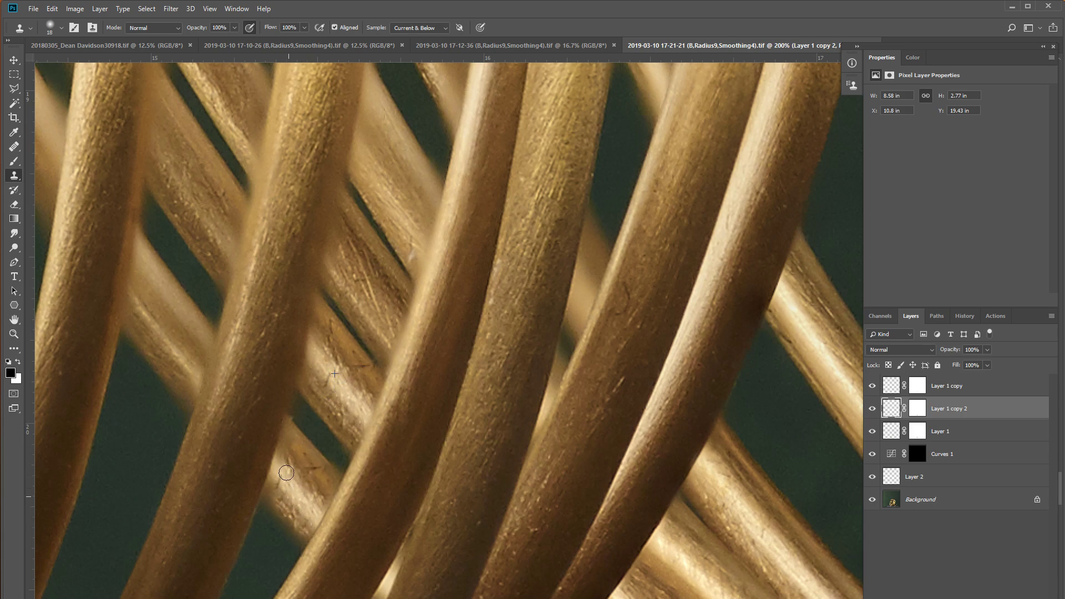
{"action": "left_click_drag", "start_coordinate": [286, 472], "coordinate": [277, 479]}
Step: Clone out the scratch running up a neighbouring rod, then fit the whole image on screen
{"action": "left_click_drag", "start_coordinate": [341, 356], "coordinate": [396, 412]}
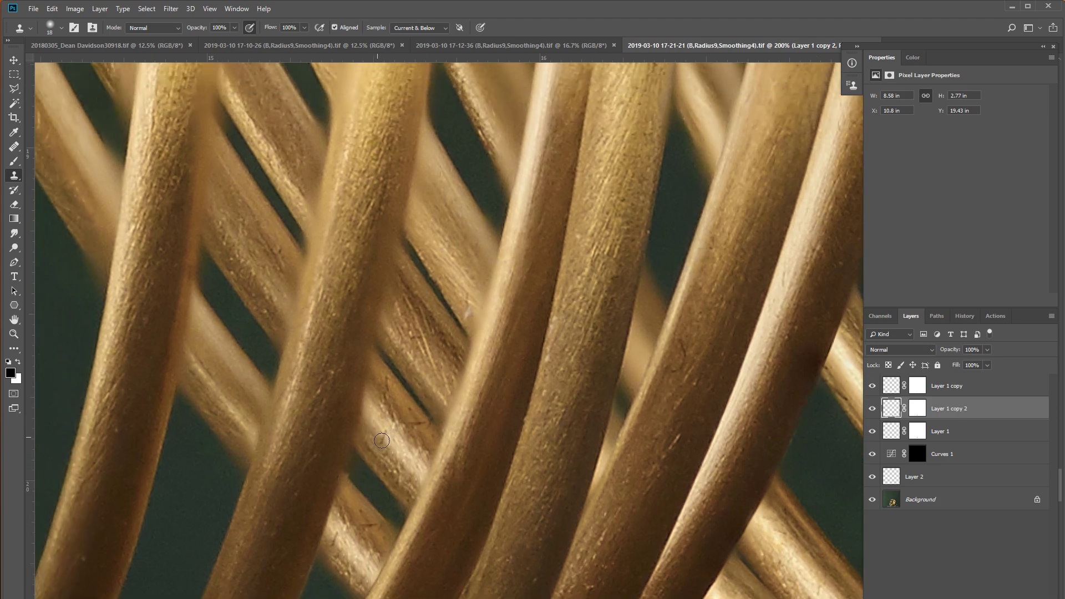
{"action": "mouse_move", "coordinate": [370, 431]}
{"action": "left_mouse_down"}
{"action": "mouse_move", "coordinate": [377, 368]}
{"action": "mouse_move", "coordinate": [399, 346]}
{"action": "mouse_move", "coordinate": [402, 287]}
{"action": "left_mouse_up"}
{"action": "left_click", "coordinate": [423, 371], "text": "alt"}
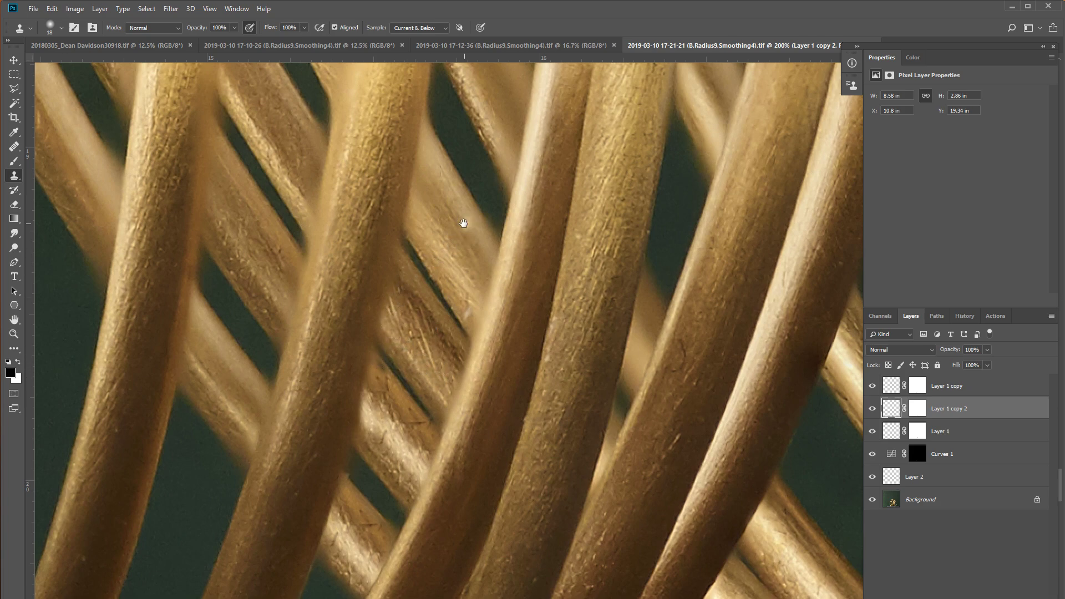
{"action": "mouse_move", "coordinate": [464, 222]}
{"action": "left_mouse_down"}
{"action": "mouse_move", "coordinate": [488, 290]}
{"action": "mouse_move", "coordinate": [518, 321]}
{"action": "left_mouse_up"}
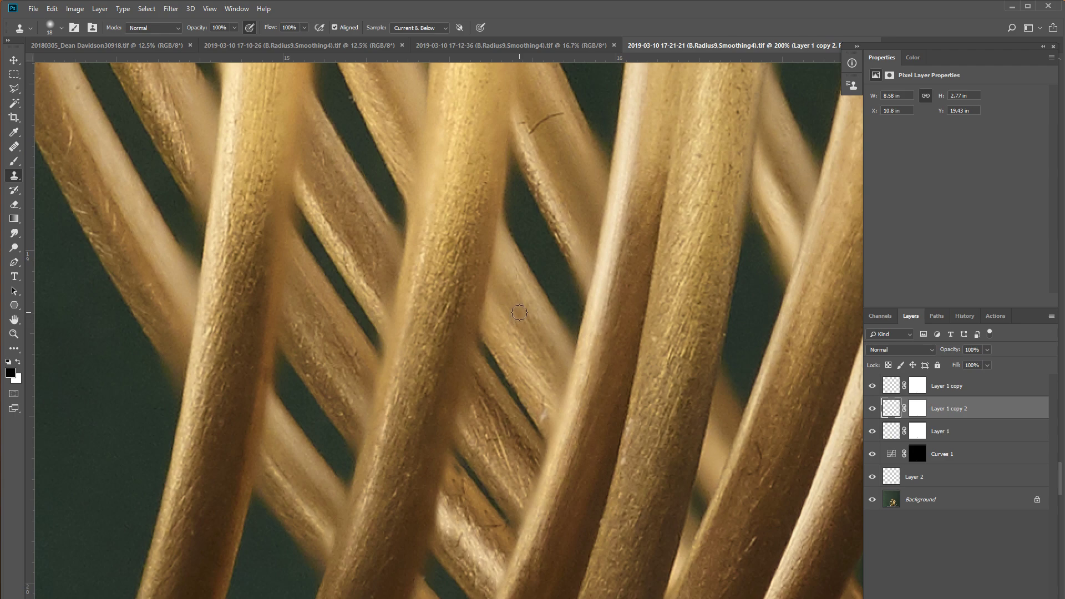
{"action": "key", "text": "ctrl+minus"}
{"action": "left_click_drag", "start_coordinate": [546, 260], "coordinate": [596, 348]}
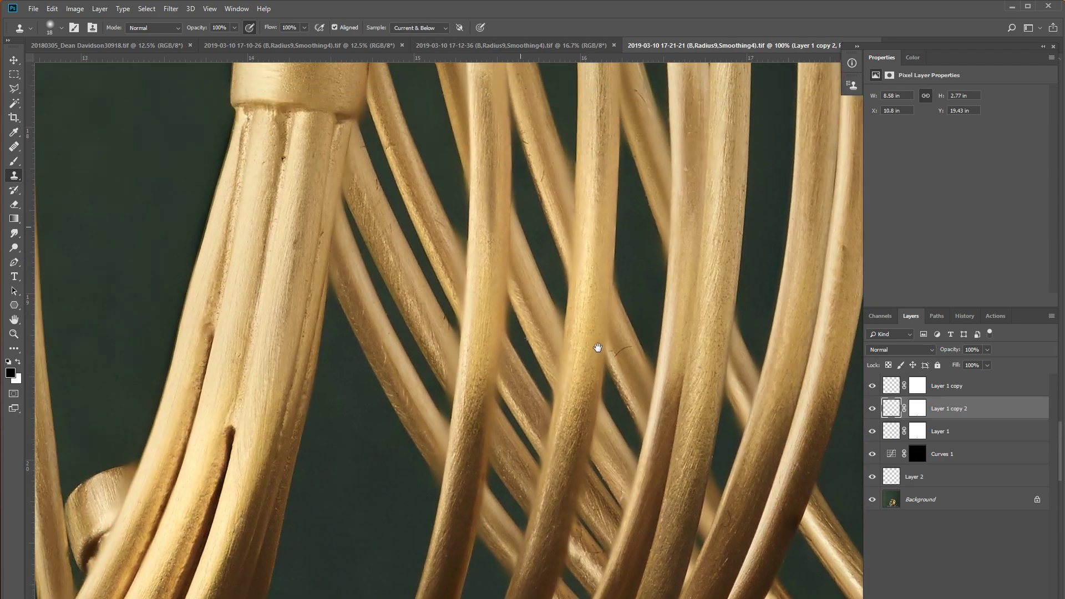
{"action": "key", "text": "ctrl+0"}
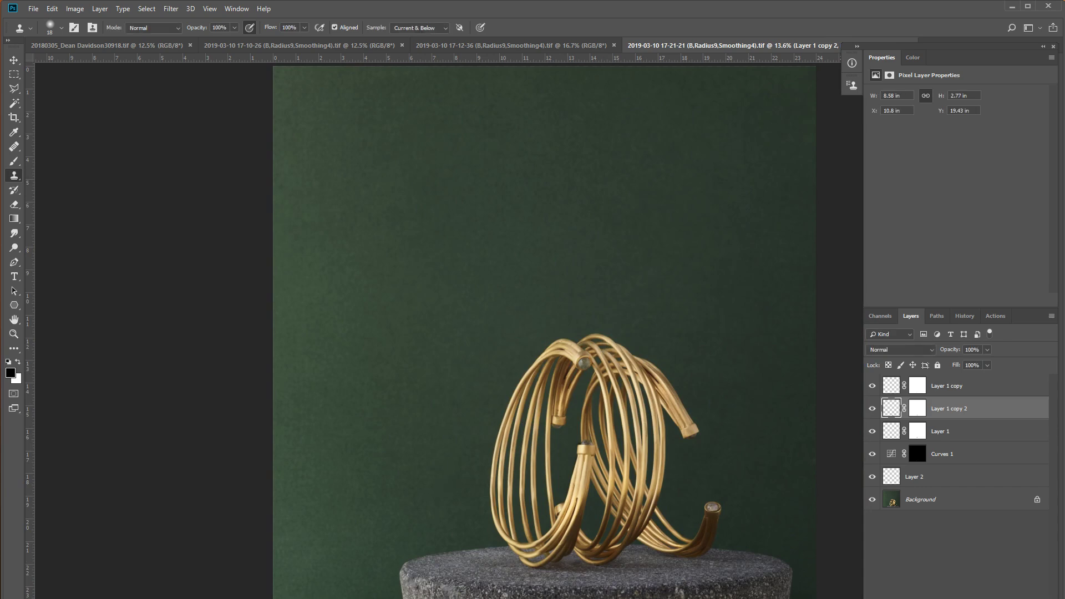
{"action": "key", "text": "alt+Tab"}
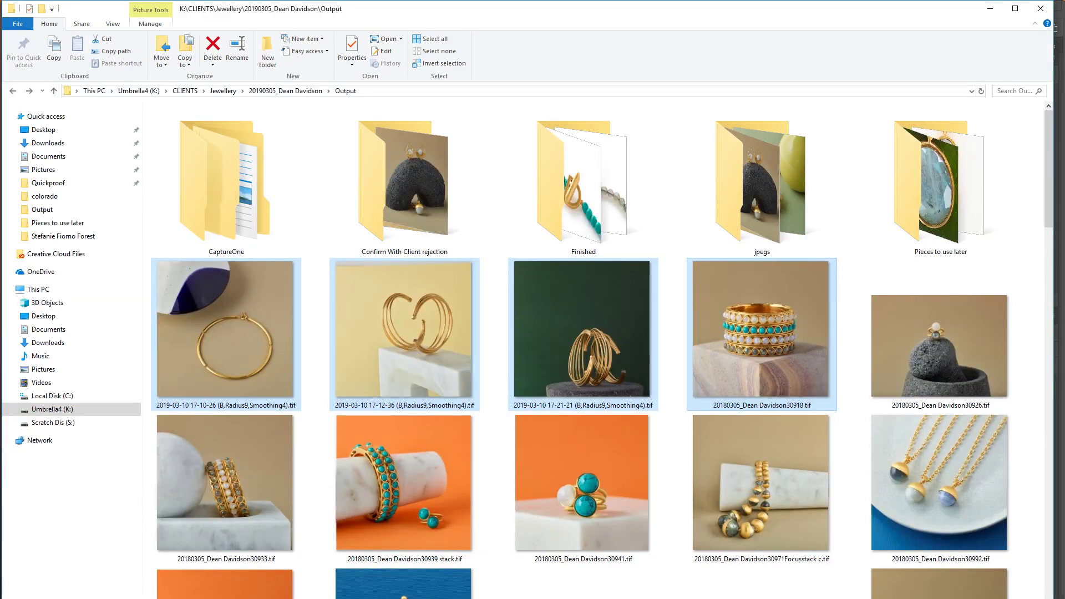
{"action": "key", "text": "alt+Tab"}
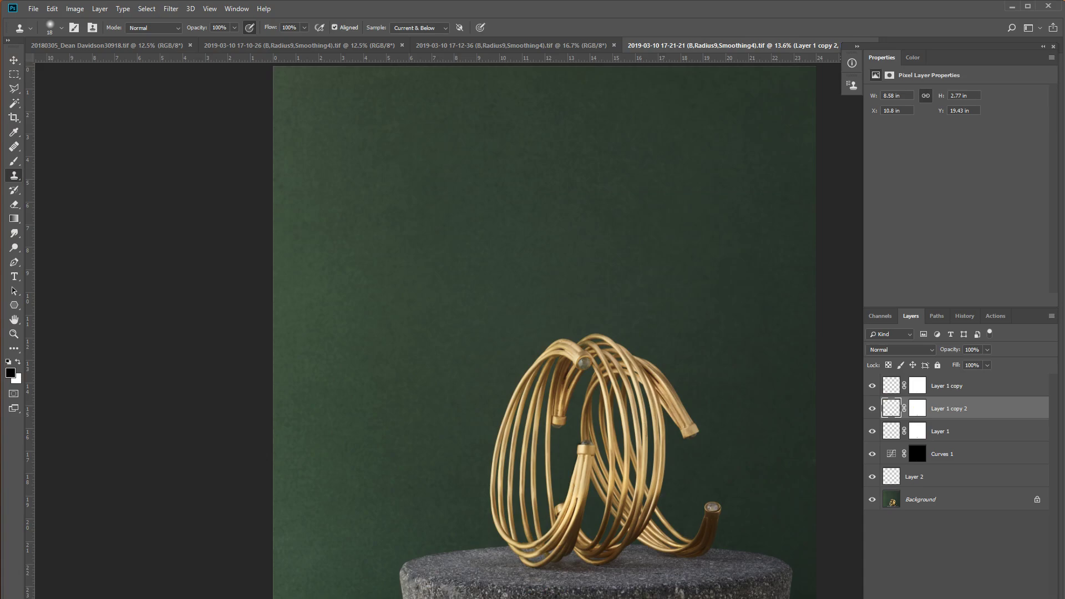
Step: Clone away the stray fibre and white speck at the top of the bracelet
{"action": "mouse_move", "coordinate": [545, 339]}
{"action": "left_mouse_down"}
{"action": "mouse_move", "coordinate": [688, 395]}
{"action": "mouse_move", "coordinate": [476, 369]}
{"action": "left_mouse_up"}
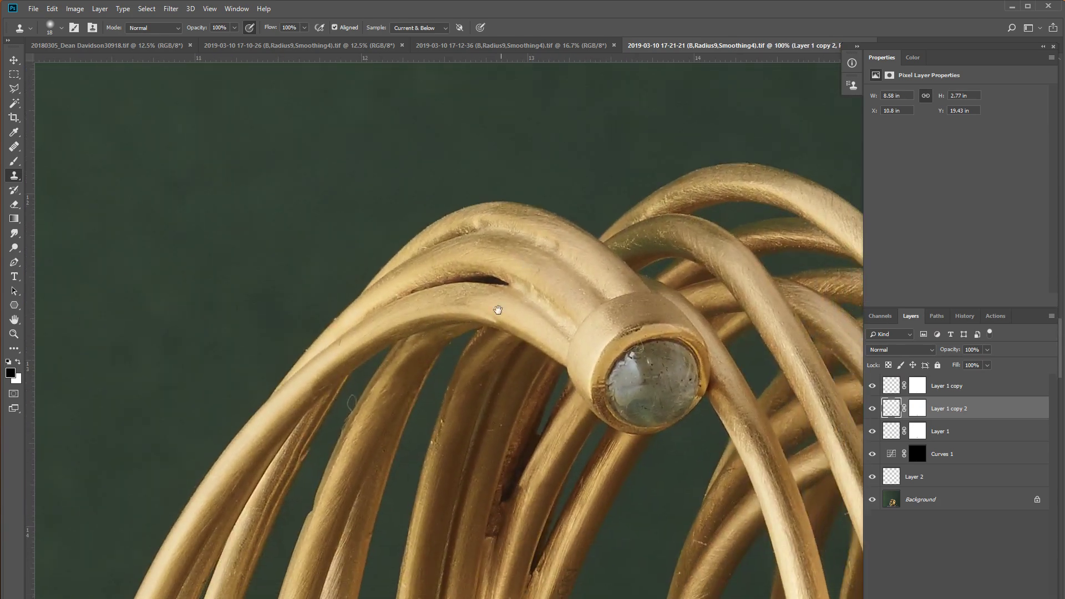
{"action": "scroll", "coordinate": [475, 370], "scroll_direction": "up", "scroll_amount": 2}
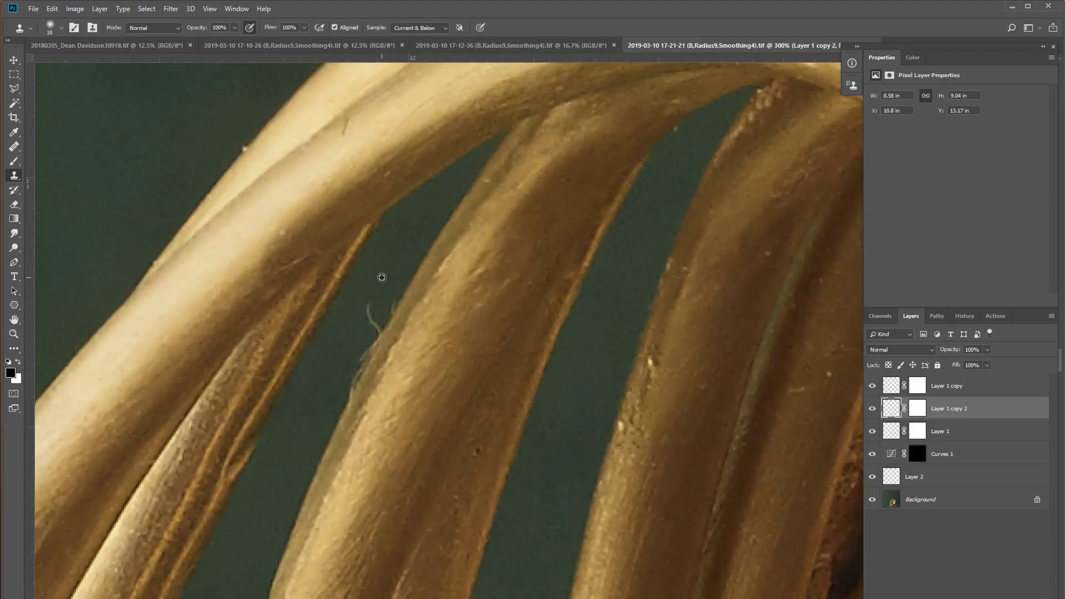
{"action": "left_click_drag", "start_coordinate": [380, 277], "coordinate": [361, 328]}
{"action": "scroll", "coordinate": [333, 327], "scroll_direction": "up", "scroll_amount": 5}
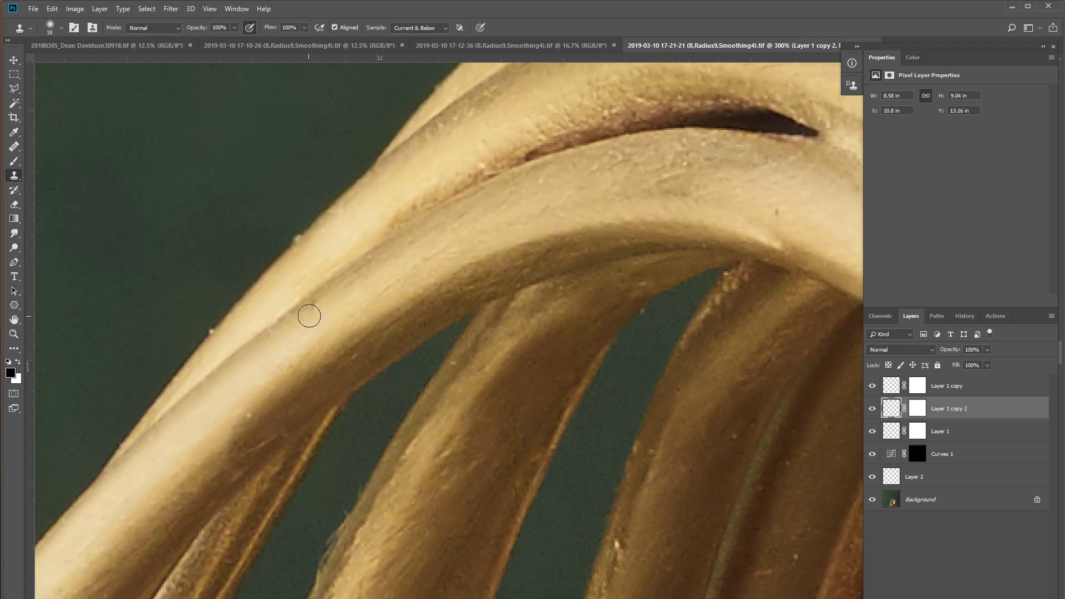
{"action": "left_click_drag", "start_coordinate": [304, 311], "coordinate": [326, 297]}
{"action": "left_click", "coordinate": [211, 331]}
Step: Clone over the marks on the upper arch and the spot on the gold bezel
{"action": "left_click_drag", "start_coordinate": [720, 421], "coordinate": [644, 236]}
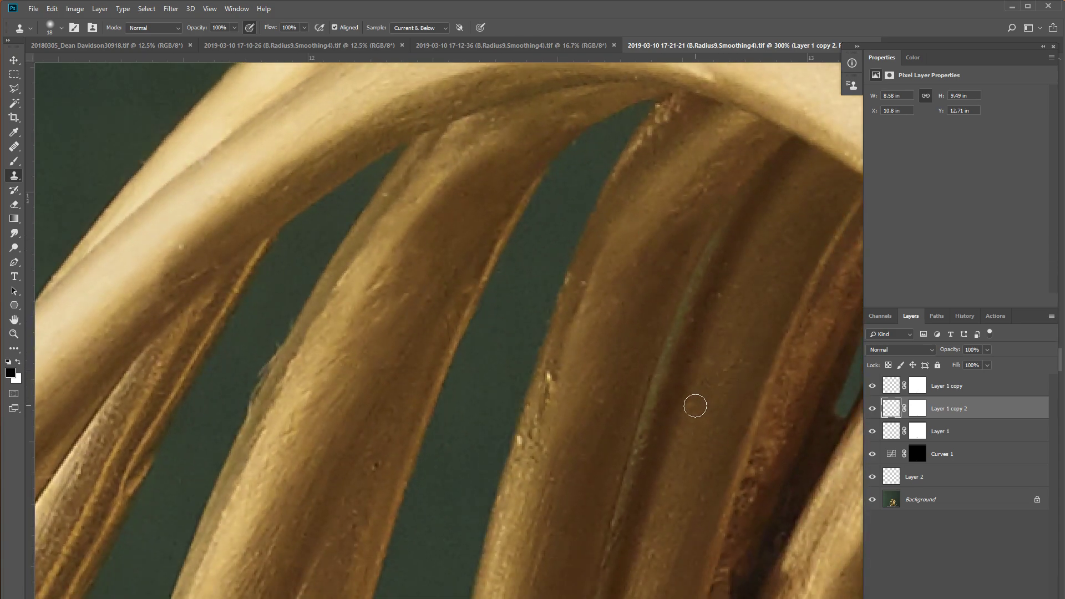
{"action": "left_click", "coordinate": [557, 354], "text": "alt"}
{"action": "left_click", "coordinate": [548, 377]}
{"action": "left_click_drag", "start_coordinate": [637, 219], "coordinate": [537, 339]}
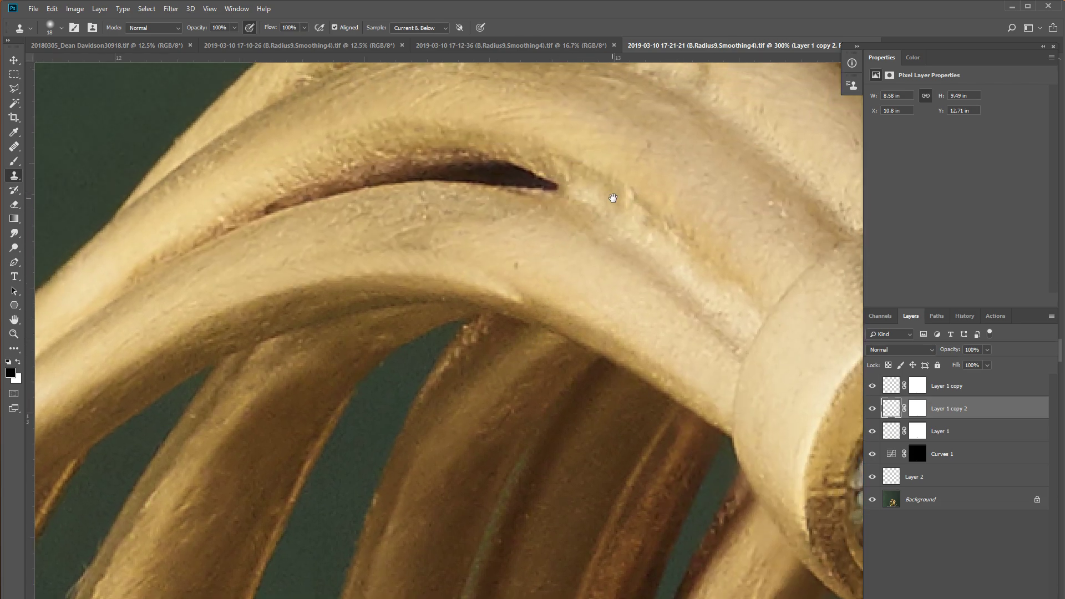
{"action": "left_click_drag", "start_coordinate": [613, 198], "coordinate": [536, 362]}
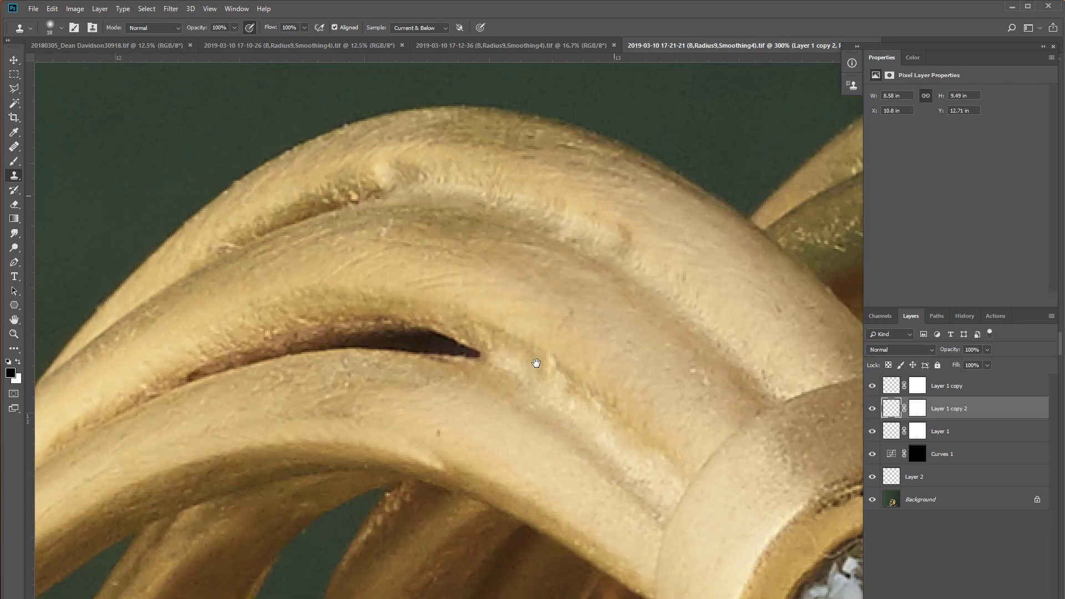
{"action": "left_click", "coordinate": [570, 304]}
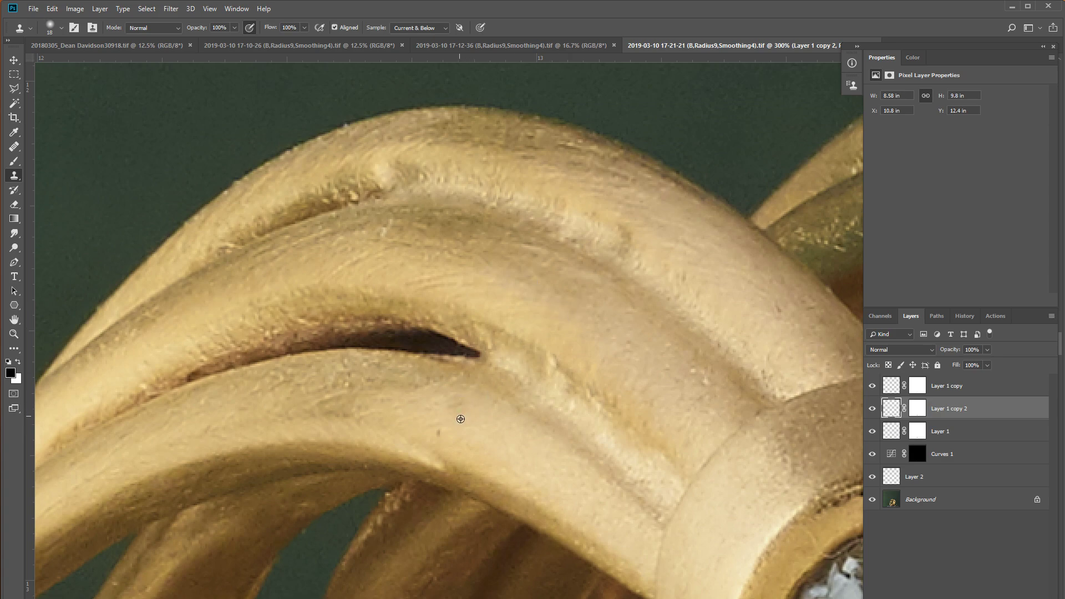
{"action": "left_click", "coordinate": [625, 233]}
{"action": "left_click_drag", "start_coordinate": [697, 305], "coordinate": [487, 286]}
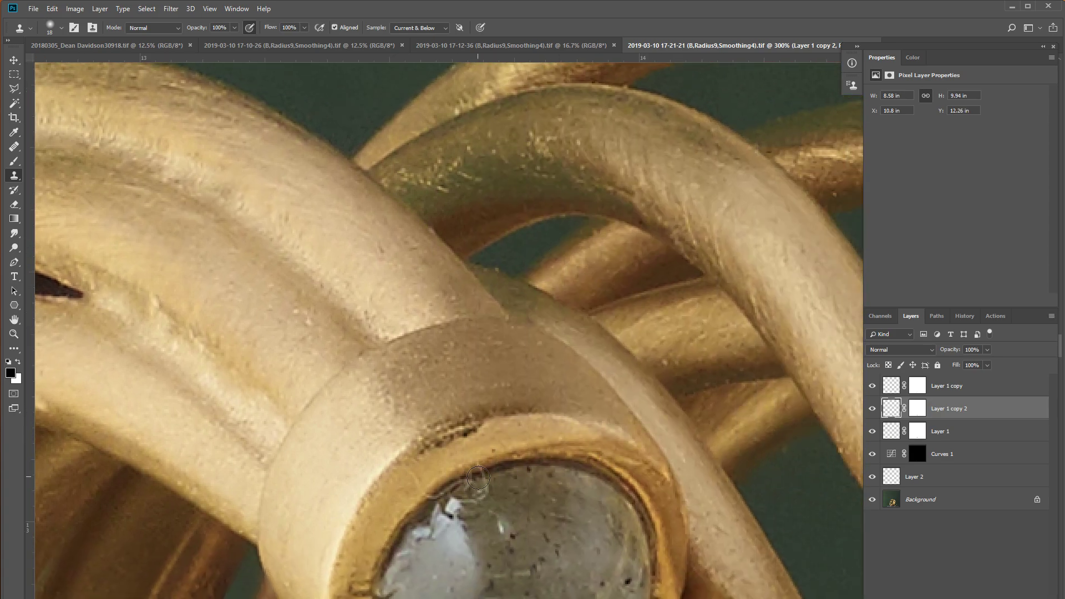
{"action": "left_click_drag", "start_coordinate": [478, 477], "coordinate": [465, 302]}
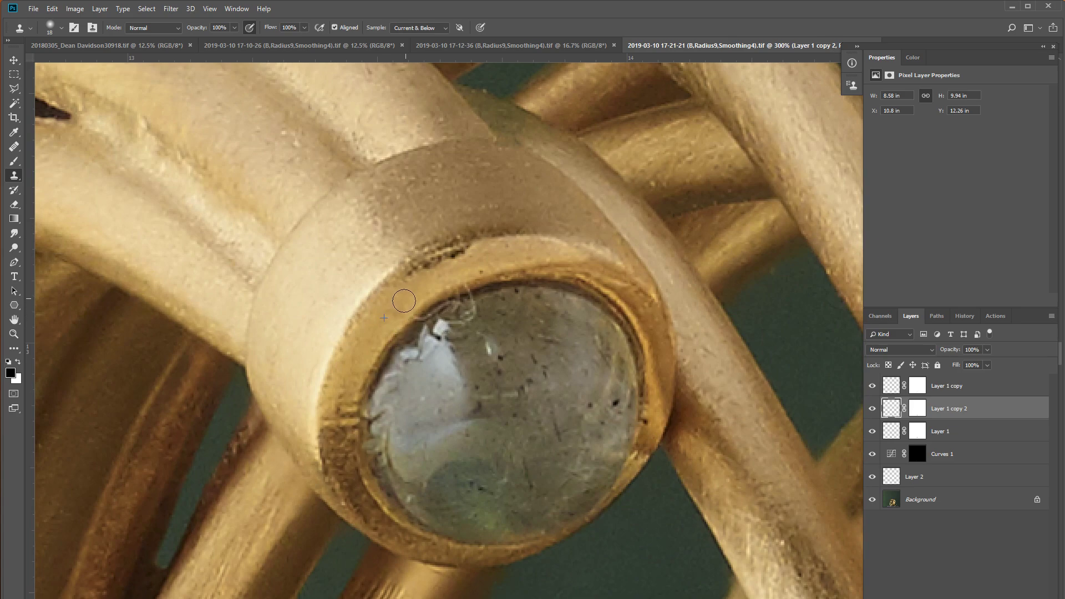
Step: Shrink the Clone Stamp brush to 9 px
{"action": "right_click", "coordinate": [452, 342]}
{"action": "left_click_drag", "start_coordinate": [507, 372], "coordinate": [510, 370]}
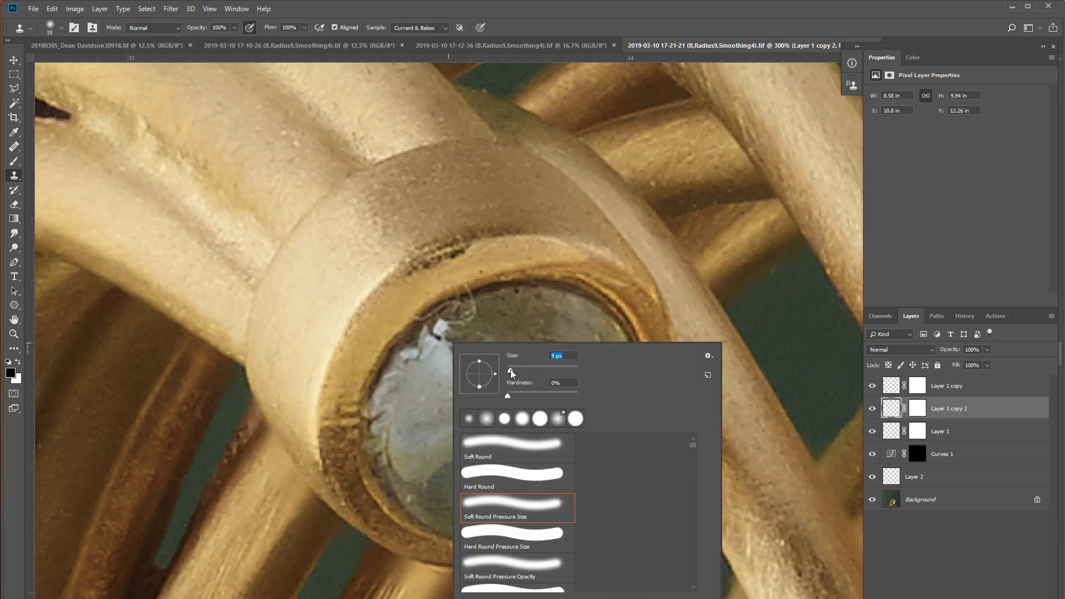
{"action": "left_click", "coordinate": [488, 313]}
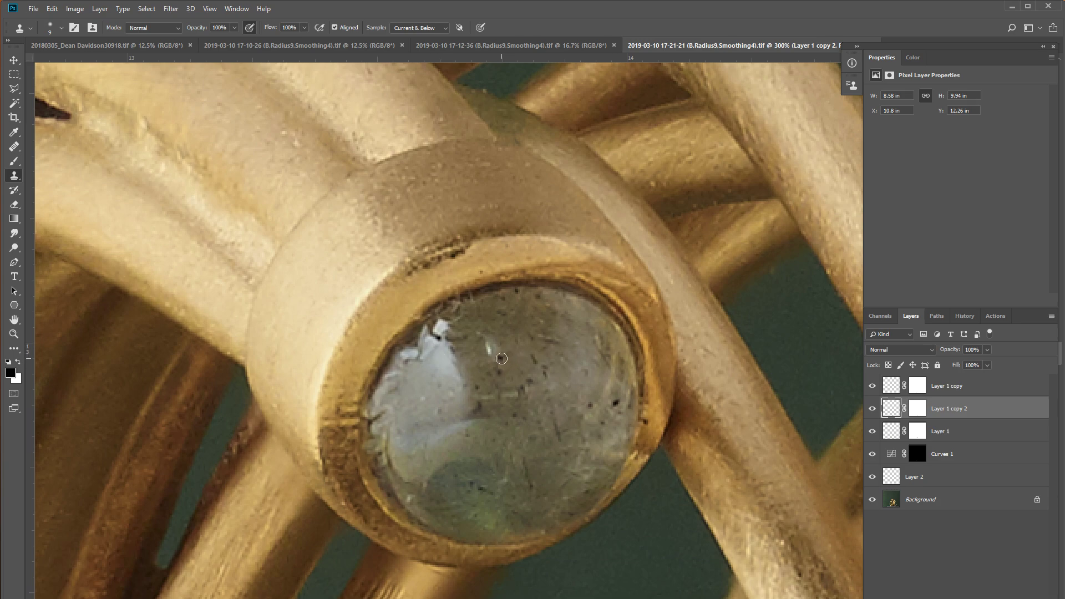
Step: Sample clean stone and clone out the edge speck and the ridge on the band
{"action": "left_click", "coordinate": [610, 396], "text": "alt"}
{"action": "left_click", "coordinate": [616, 403]}
{"action": "mouse_move", "coordinate": [410, 276]}
{"action": "left_mouse_down"}
{"action": "mouse_move", "coordinate": [468, 252]}
{"action": "mouse_move", "coordinate": [385, 295]}
{"action": "left_mouse_up"}
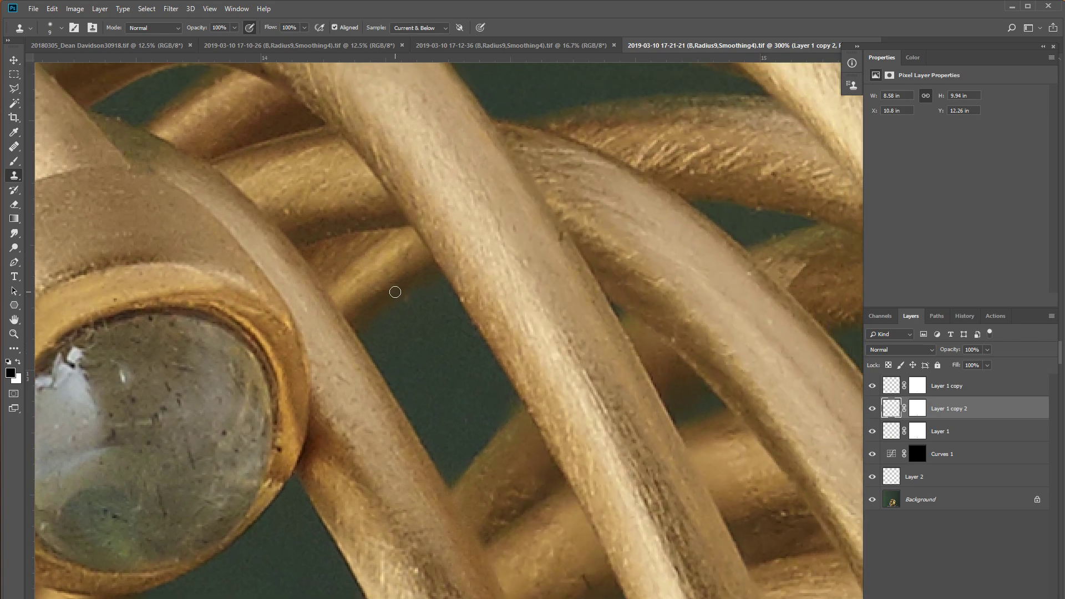
Step: Pan along the gold wires and clone out a small blemish on a thick wire
{"action": "scroll", "coordinate": [395, 292], "scroll_direction": "down", "scroll_amount": 1}
{"action": "left_click_drag", "start_coordinate": [500, 213], "coordinate": [431, 404]}
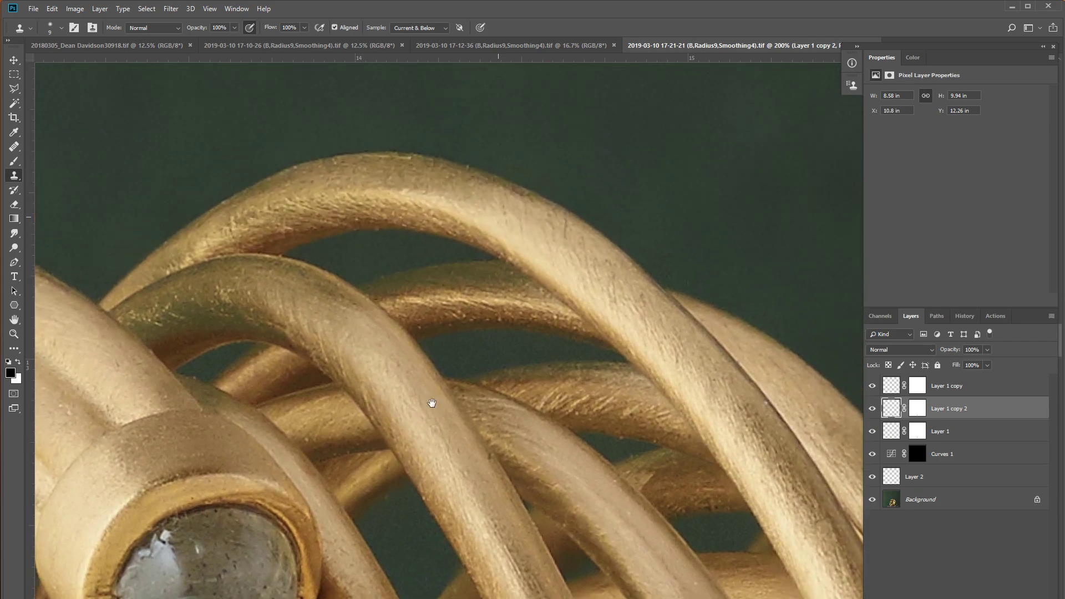
{"action": "mouse_move", "coordinate": [589, 425]}
{"action": "left_mouse_down"}
{"action": "mouse_move", "coordinate": [518, 347]}
{"action": "mouse_move", "coordinate": [404, 380]}
{"action": "left_mouse_up"}
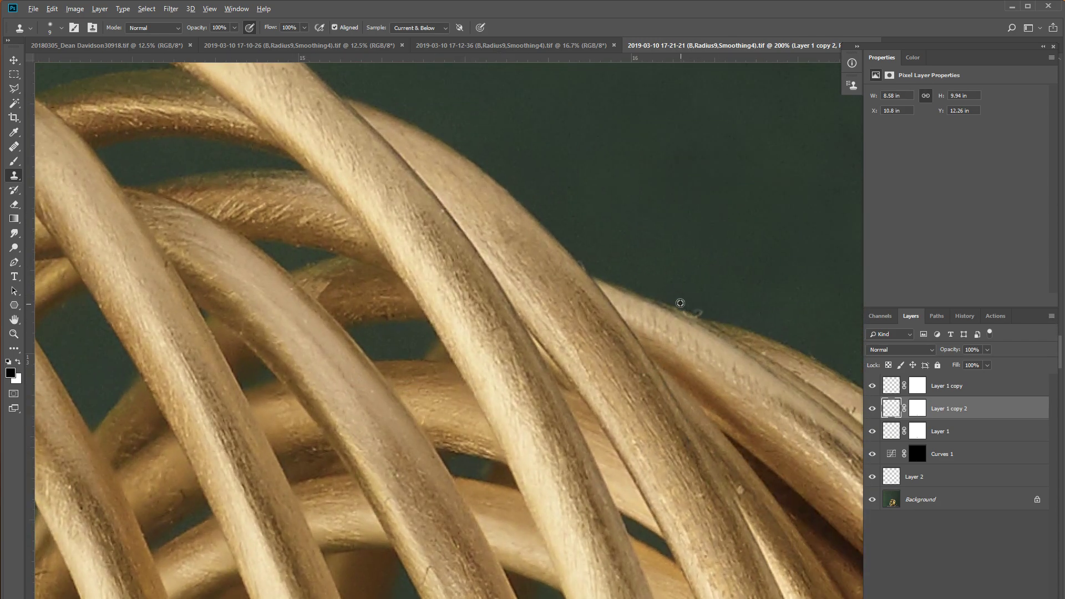
{"action": "left_click_drag", "start_coordinate": [706, 392], "coordinate": [521, 238]}
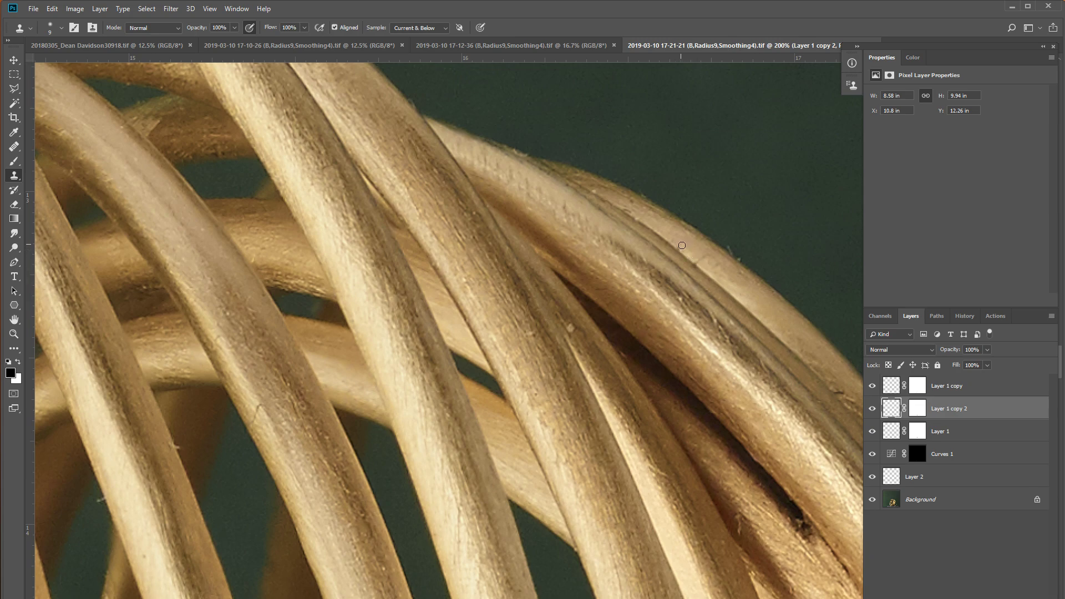
{"action": "left_click_drag", "start_coordinate": [847, 352], "coordinate": [539, 230]}
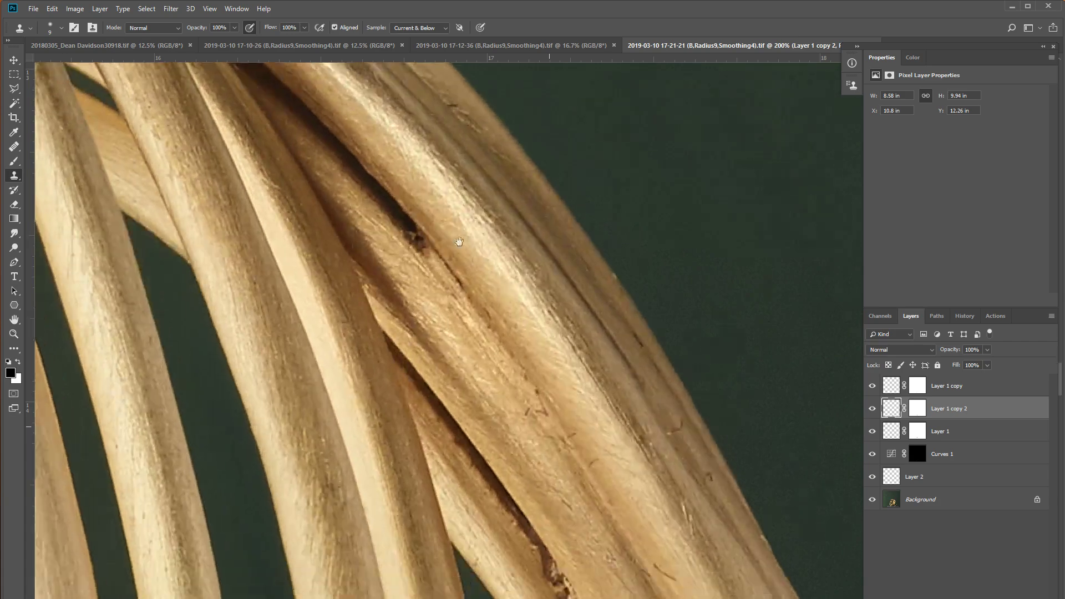
{"action": "left_click_drag", "start_coordinate": [641, 527], "coordinate": [469, 236]}
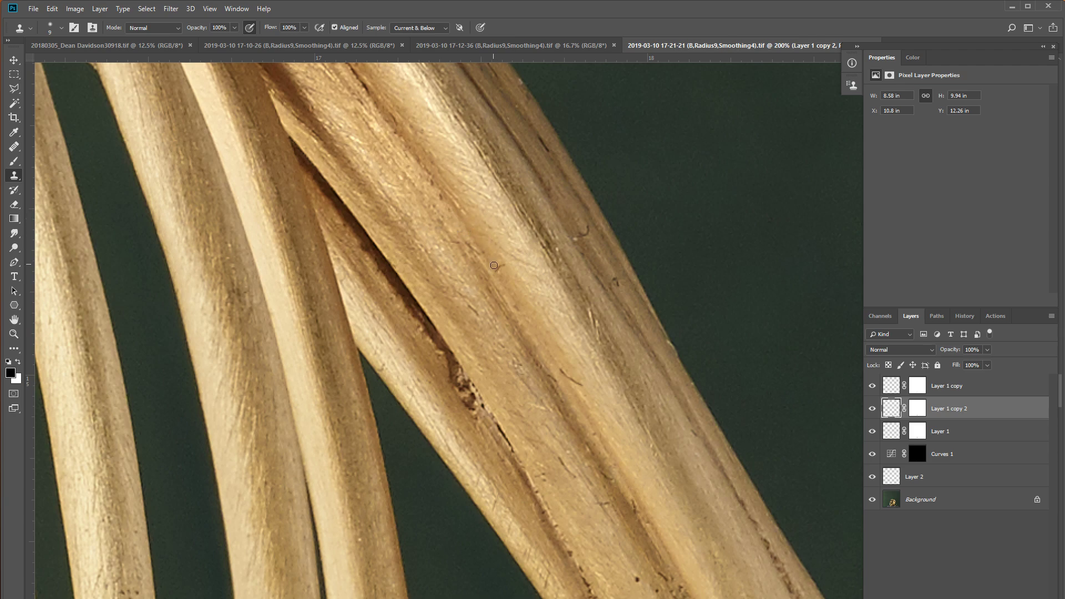
{"action": "left_click_drag", "start_coordinate": [493, 265], "coordinate": [500, 265]}
{"action": "left_click", "coordinate": [570, 219], "text": "alt"}
{"action": "left_click_drag", "start_coordinate": [582, 234], "coordinate": [586, 227]}
Step: Clone over small marks near the wire's capped end
{"action": "left_click_drag", "start_coordinate": [481, 316], "coordinate": [422, 208]}
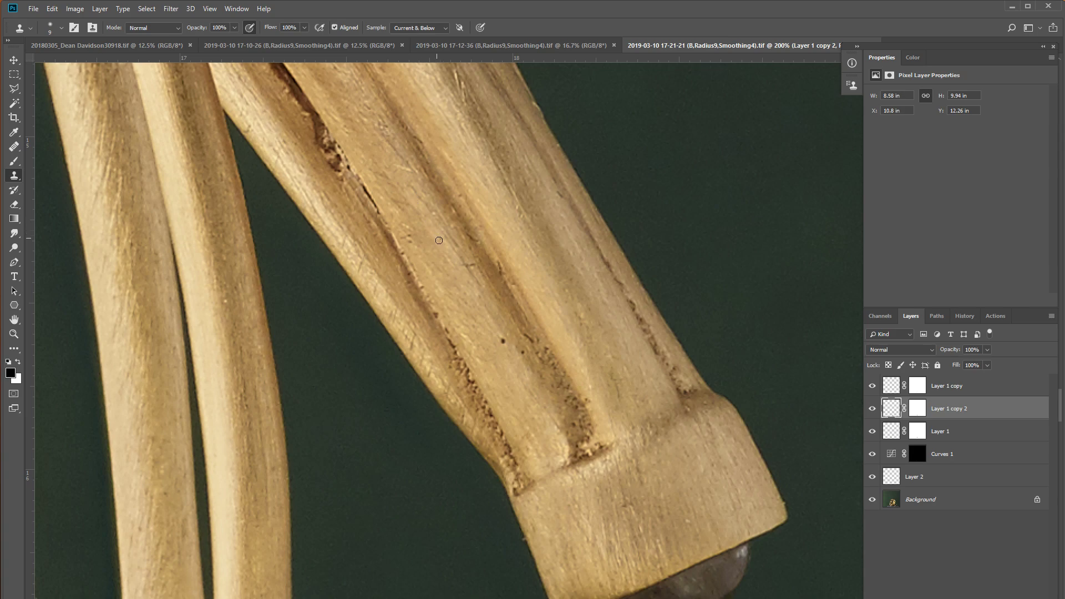
{"action": "left_click_drag", "start_coordinate": [503, 338], "coordinate": [516, 350]}
{"action": "left_click_drag", "start_coordinate": [630, 502], "coordinate": [624, 504]}
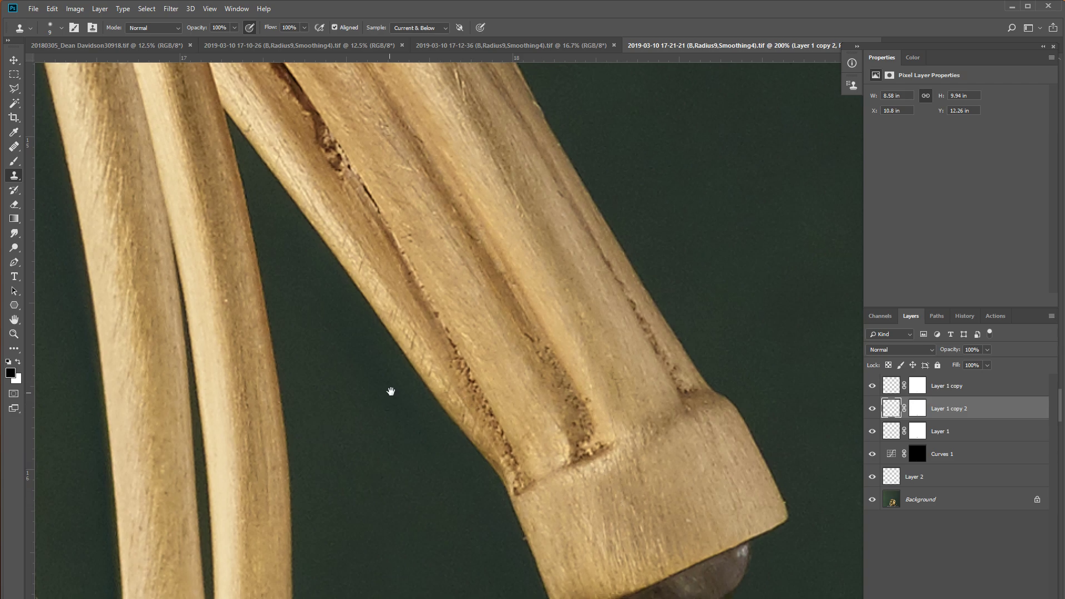
{"action": "mouse_move", "coordinate": [390, 388]}
{"action": "left_mouse_down"}
{"action": "mouse_move", "coordinate": [516, 352]}
{"action": "mouse_move", "coordinate": [629, 148]}
{"action": "left_mouse_up"}
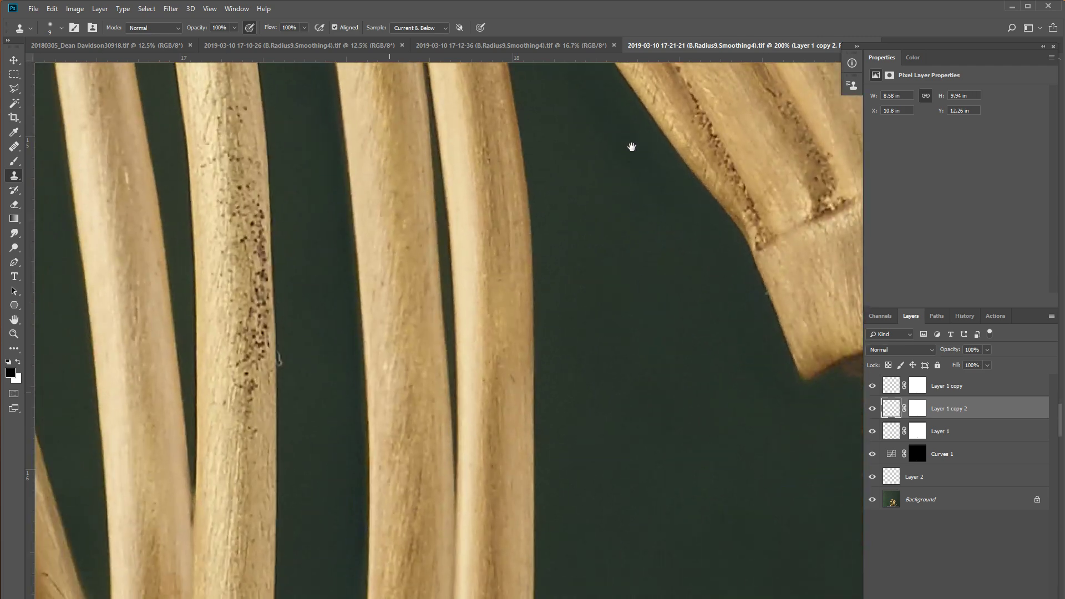
{"action": "mouse_move", "coordinate": [281, 366]}
{"action": "left_mouse_down"}
{"action": "mouse_move", "coordinate": [328, 345]}
{"action": "mouse_move", "coordinate": [445, 152]}
{"action": "mouse_move", "coordinate": [596, 363]}
{"action": "mouse_move", "coordinate": [587, 131]}
{"action": "mouse_move", "coordinate": [547, 83]}
{"action": "left_mouse_up"}
Step: Set the brush to 45 px and clone out the curved dark scratch on the wire
{"action": "right_click", "coordinate": [558, 238]}
{"action": "left_click", "coordinate": [633, 268]}
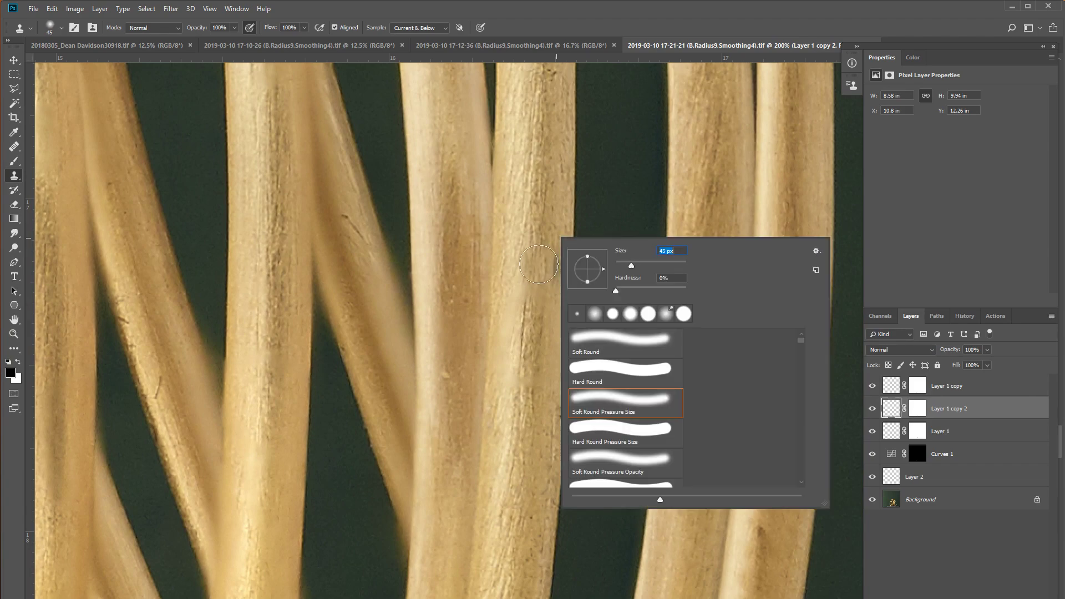
{"action": "key", "text": "Return"}
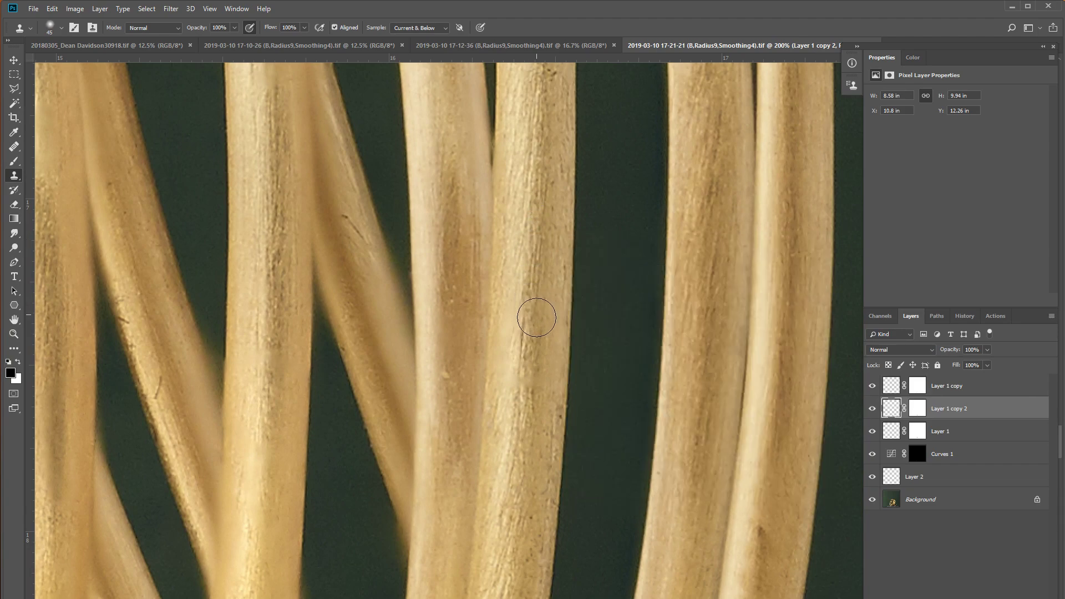
{"action": "mouse_move", "coordinate": [519, 267]}
{"action": "left_mouse_down"}
{"action": "mouse_move", "coordinate": [550, 159]}
{"action": "mouse_move", "coordinate": [550, 104]}
{"action": "left_mouse_up"}
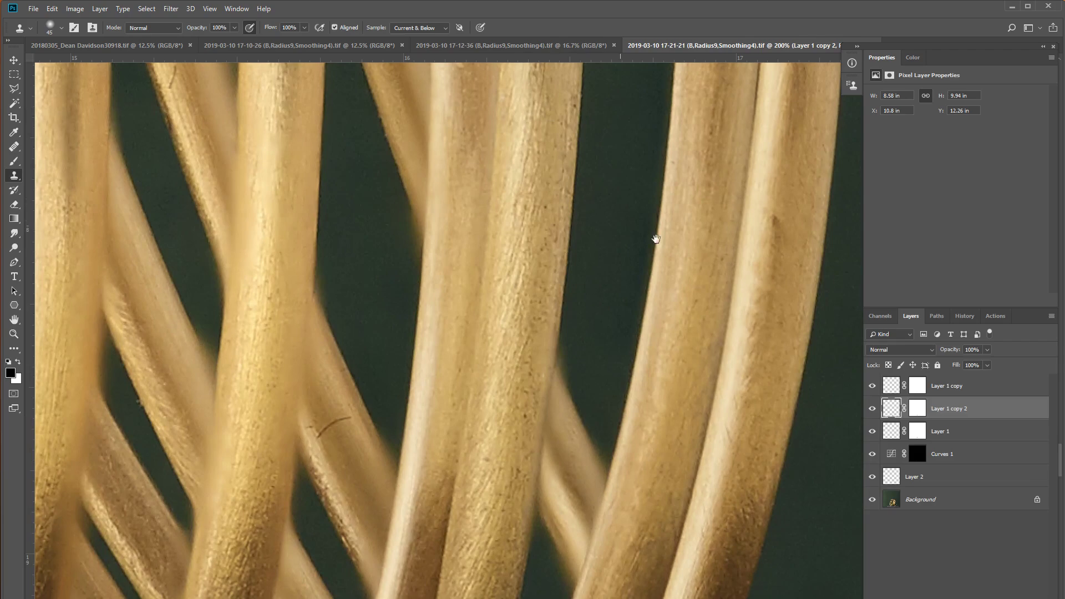
{"action": "mouse_move", "coordinate": [730, 231]}
{"action": "left_mouse_down"}
{"action": "mouse_move", "coordinate": [501, 273]}
{"action": "mouse_move", "coordinate": [508, 83]}
{"action": "left_mouse_up"}
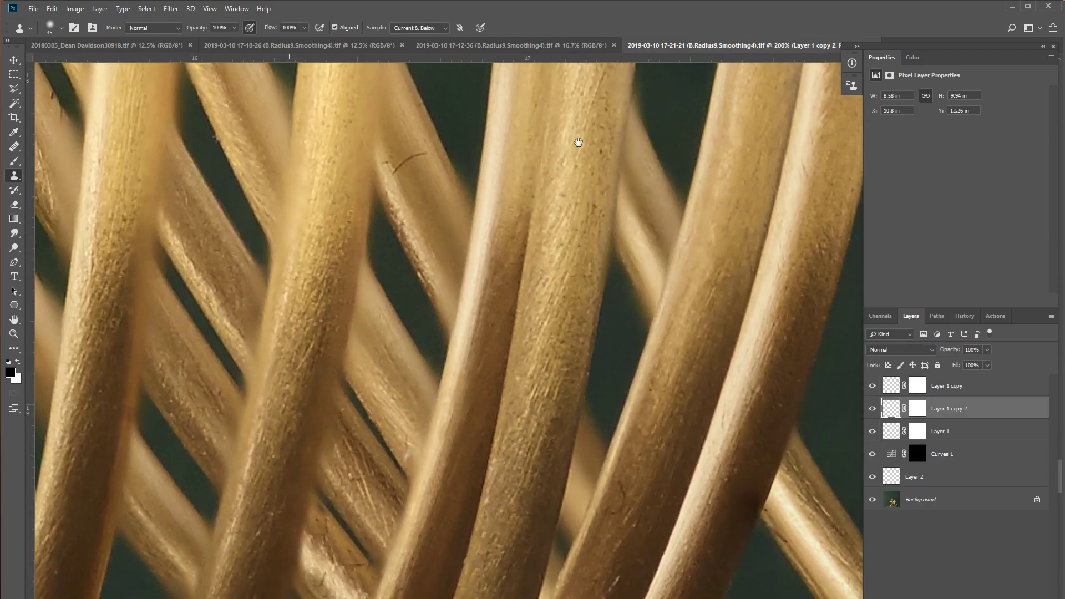
{"action": "left_click_drag", "start_coordinate": [285, 257], "coordinate": [577, 143]}
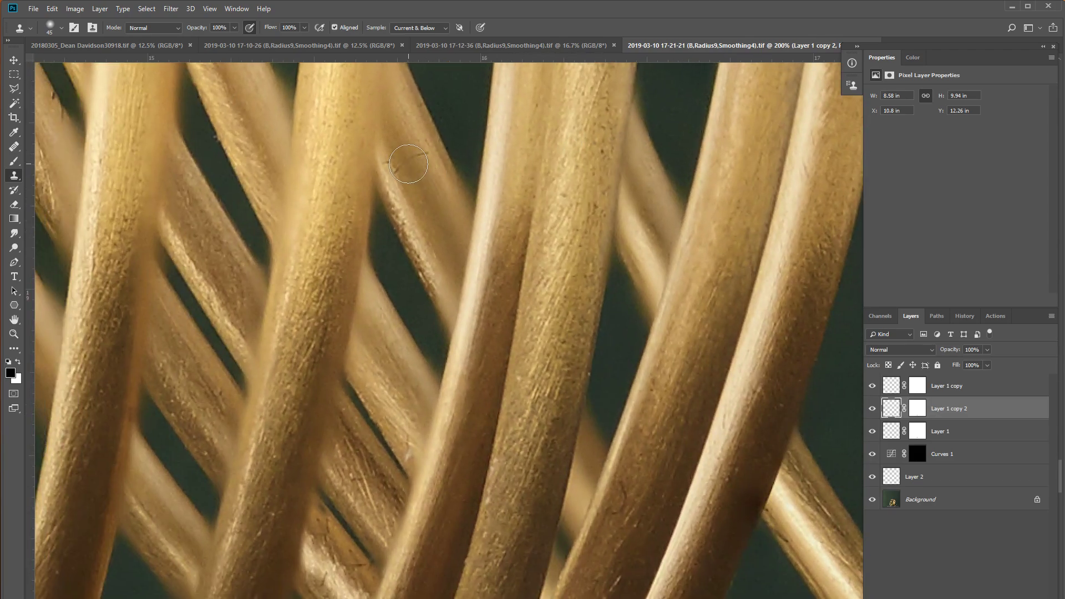
{"action": "left_click_drag", "start_coordinate": [391, 166], "coordinate": [427, 154]}
{"action": "mouse_move", "coordinate": [433, 283]}
{"action": "left_mouse_down"}
{"action": "mouse_move", "coordinate": [442, 60]}
{"action": "mouse_move", "coordinate": [500, 261]}
{"action": "mouse_move", "coordinate": [569, 250]}
{"action": "left_mouse_up"}
Step: Drop the brush to 14 px and clone over specks along a wire edge
{"action": "right_click", "coordinate": [535, 274]}
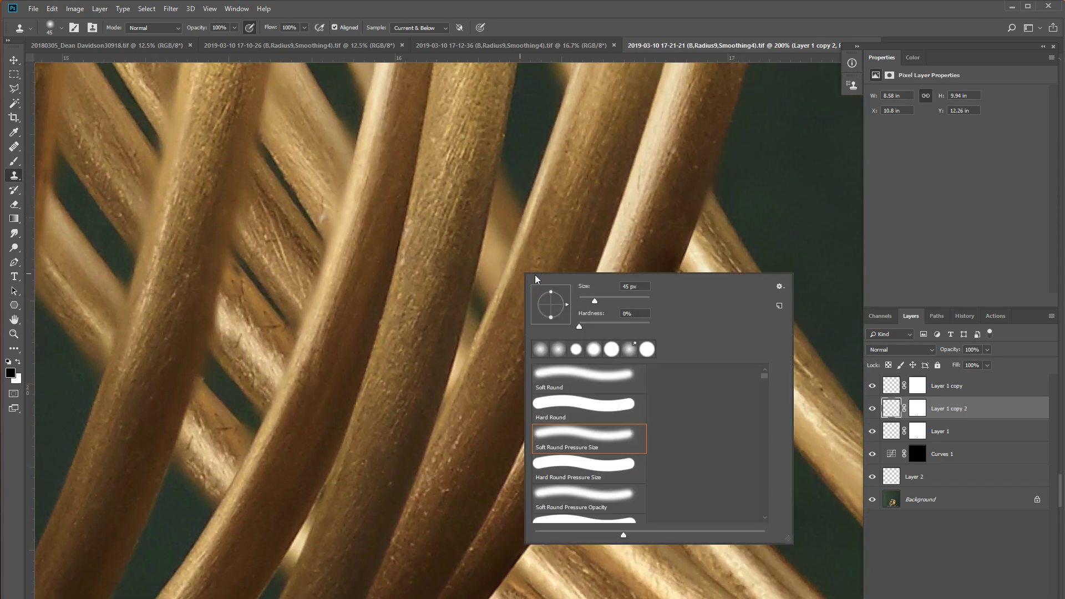
{"action": "left_click", "coordinate": [583, 302]}
{"action": "key", "text": "Return"}
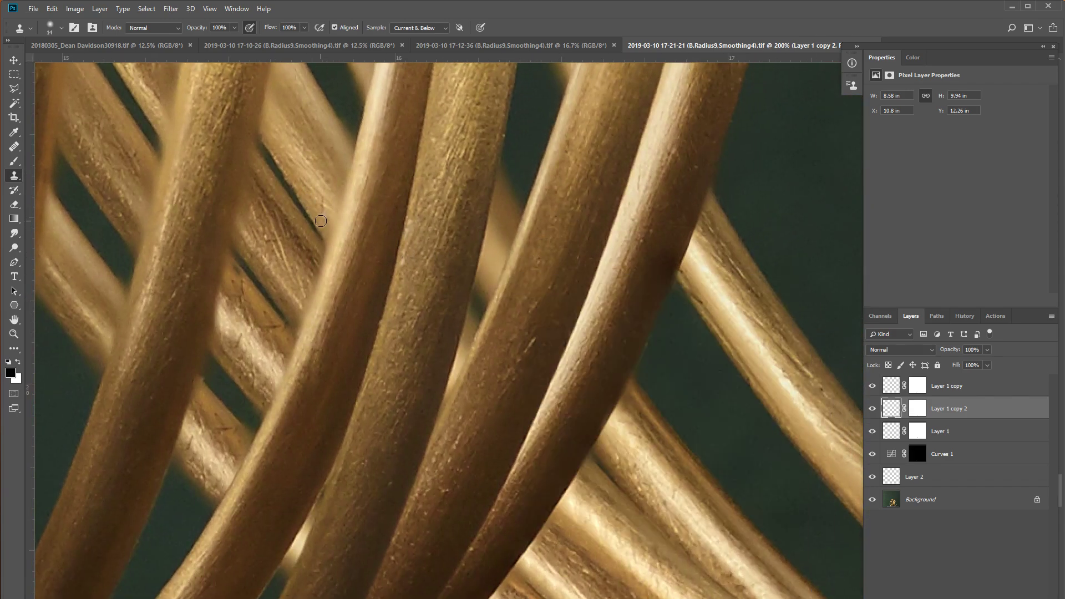
{"action": "left_click", "coordinate": [253, 298], "text": "alt"}
{"action": "mouse_move", "coordinate": [157, 227]}
{"action": "left_mouse_down"}
{"action": "mouse_move", "coordinate": [300, 294]}
{"action": "mouse_move", "coordinate": [288, 232]}
{"action": "mouse_move", "coordinate": [245, 416]}
{"action": "left_mouse_up"}
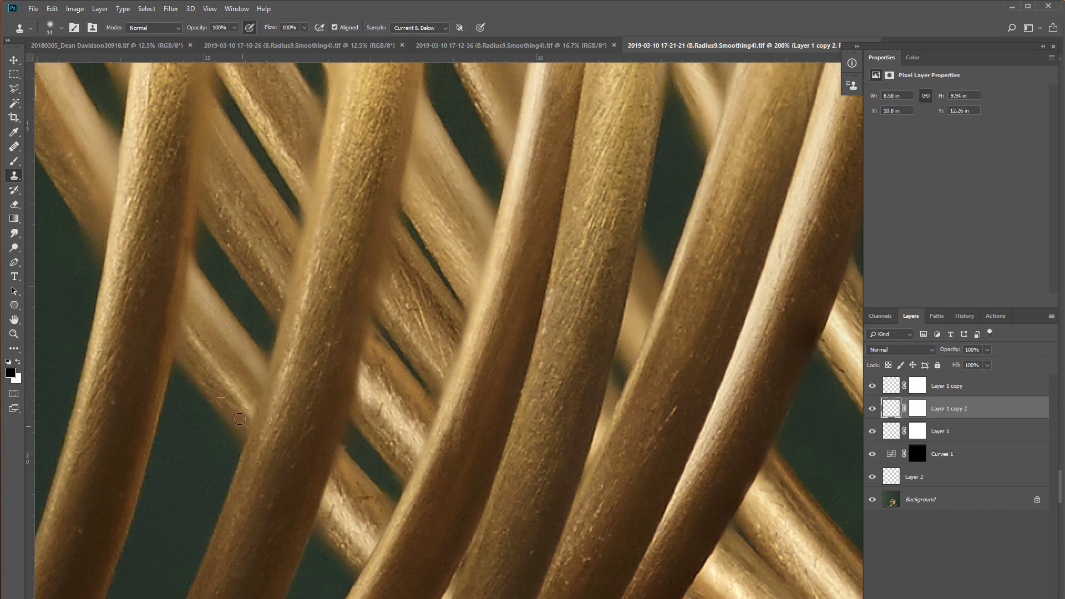
{"action": "left_click_drag", "start_coordinate": [189, 342], "coordinate": [191, 320]}
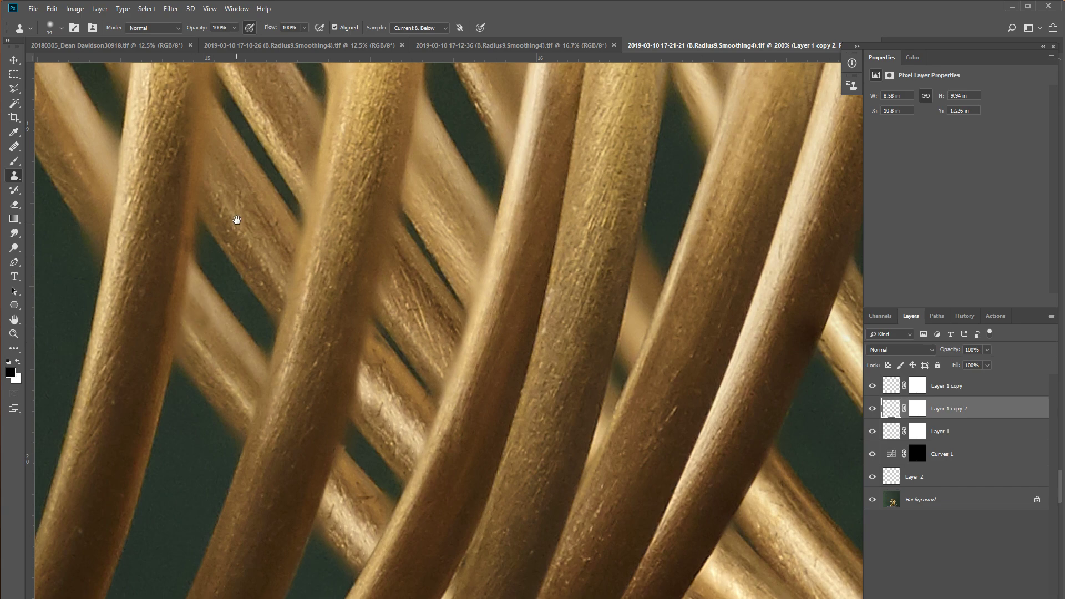
Step: Resample clean wire and clone along the neighbouring strand's edges
{"action": "left_click_drag", "start_coordinate": [238, 219], "coordinate": [340, 368]}
{"action": "left_click", "coordinate": [378, 266], "text": "alt"}
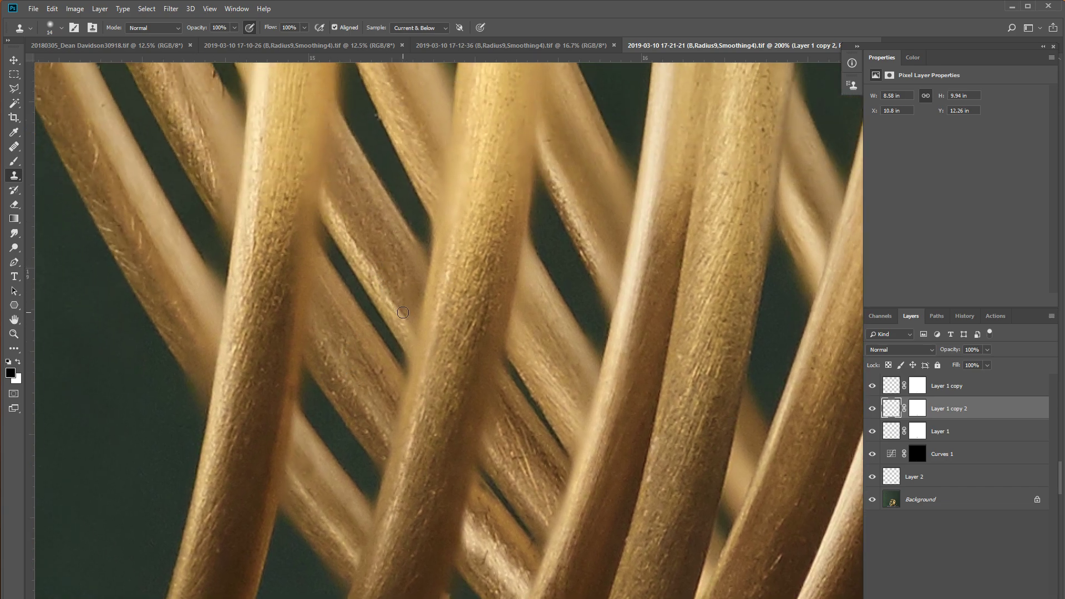
{"action": "left_click_drag", "start_coordinate": [405, 316], "coordinate": [410, 322]}
{"action": "left_click_drag", "start_coordinate": [410, 283], "coordinate": [420, 262]}
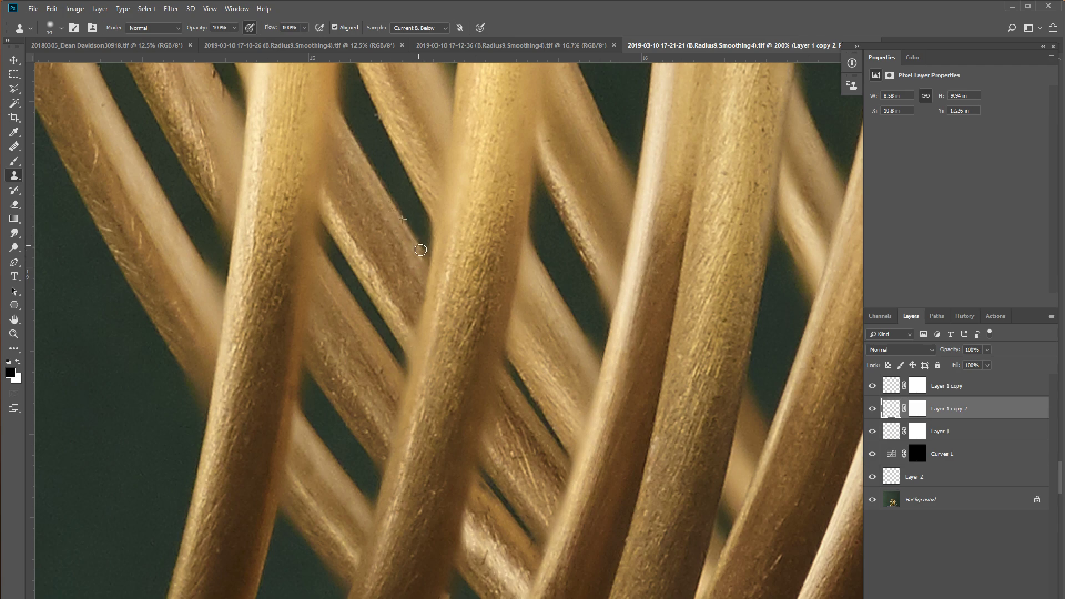
{"action": "left_click_drag", "start_coordinate": [272, 263], "coordinate": [340, 308]}
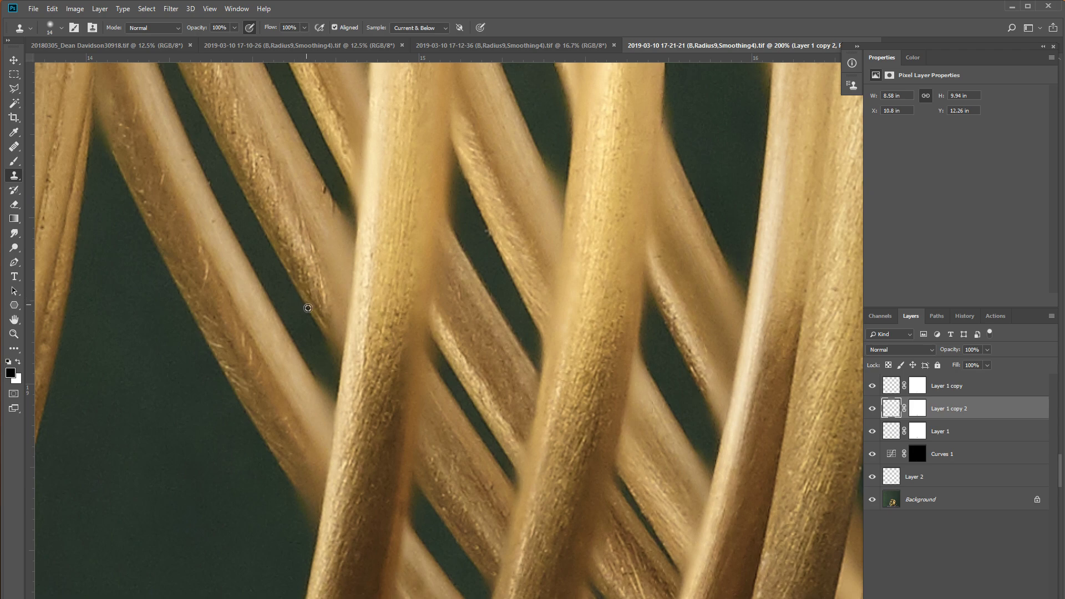
{"action": "mouse_move", "coordinate": [323, 337]}
{"action": "left_mouse_down"}
{"action": "mouse_move", "coordinate": [333, 312]}
{"action": "mouse_move", "coordinate": [315, 237]}
{"action": "mouse_move", "coordinate": [337, 300]}
{"action": "left_mouse_up"}
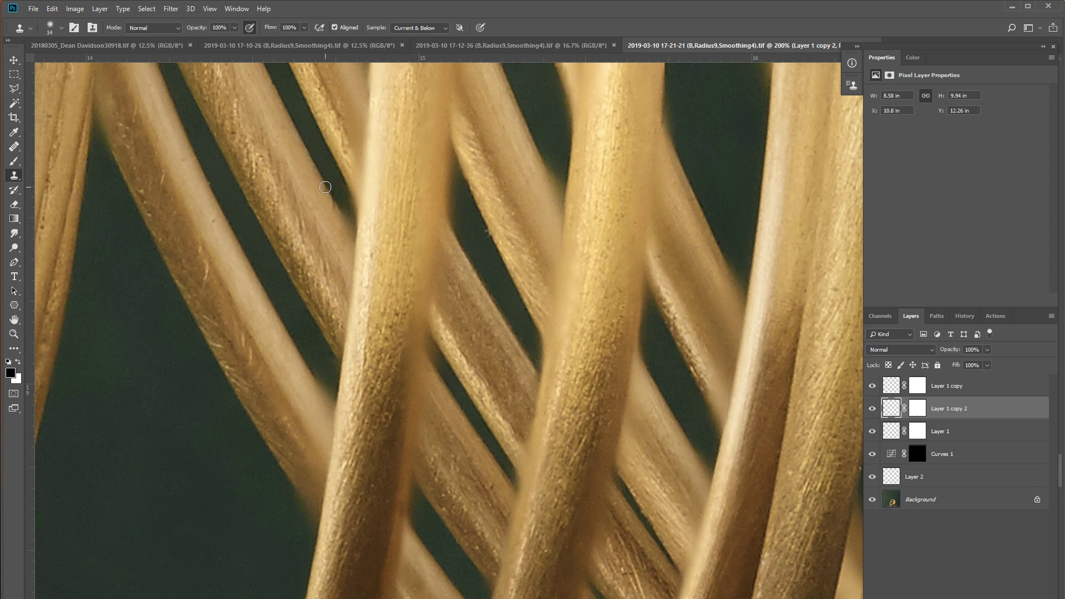
Step: Clone strand texture over the fuzzy edges of the lower gold strands
{"action": "left_click_drag", "start_coordinate": [326, 188], "coordinate": [348, 245]}
{"action": "mouse_move", "coordinate": [315, 380]}
{"action": "left_mouse_down"}
{"action": "mouse_move", "coordinate": [325, 423]}
{"action": "mouse_move", "coordinate": [309, 480]}
{"action": "left_mouse_up"}
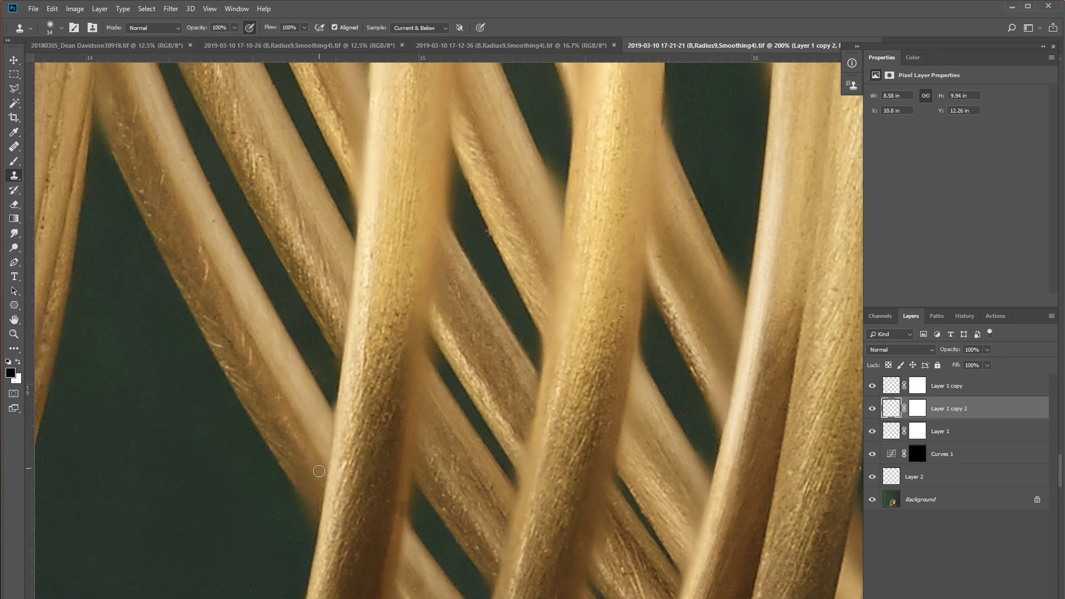
{"action": "left_click", "coordinate": [260, 437], "text": "alt"}
{"action": "left_click_drag", "start_coordinate": [301, 496], "coordinate": [313, 436]}
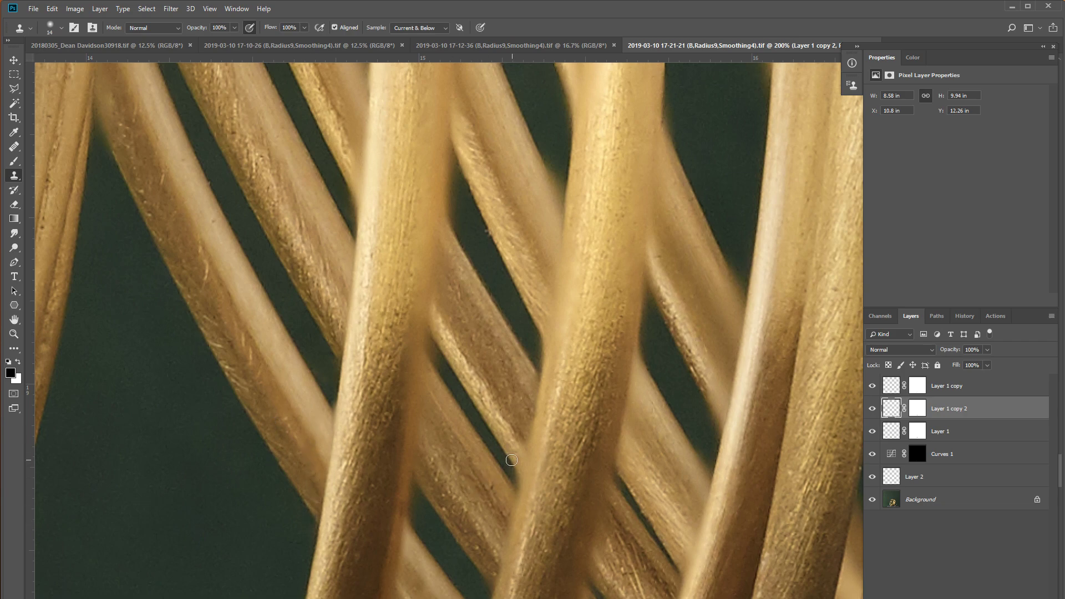
{"action": "left_click_drag", "start_coordinate": [512, 464], "coordinate": [514, 488]}
{"action": "left_click_drag", "start_coordinate": [501, 285], "coordinate": [567, 494]}
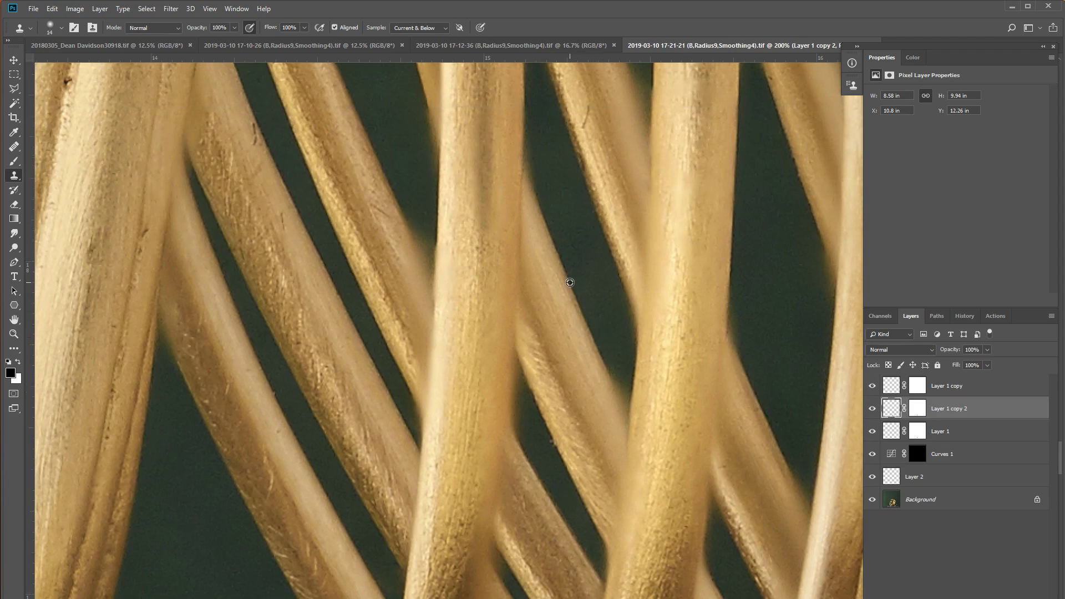
{"action": "left_click_drag", "start_coordinate": [610, 376], "coordinate": [617, 451]}
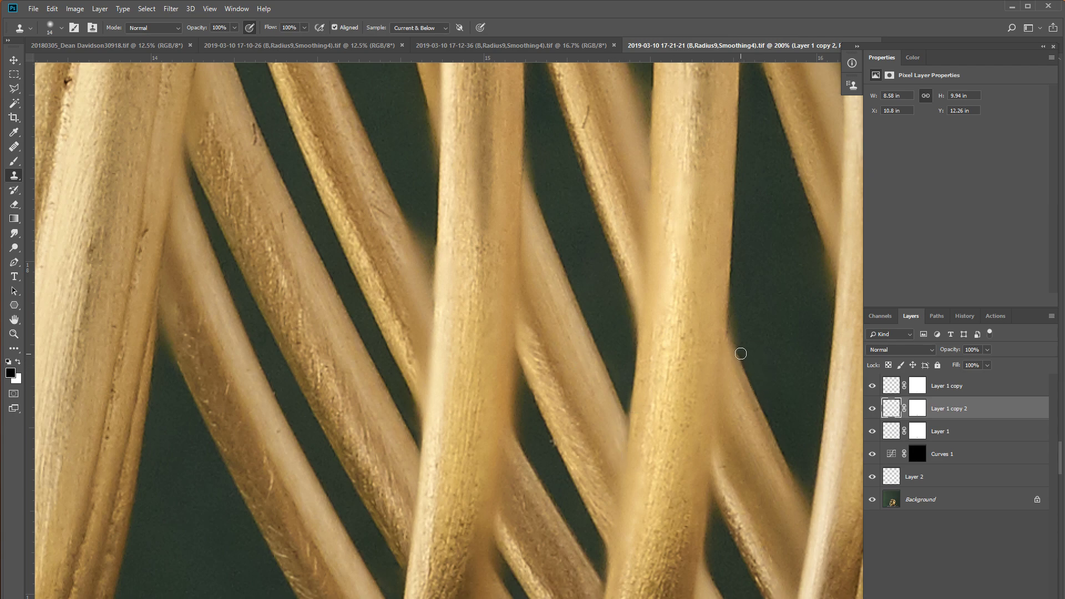
Step: Straighten the upper strands' edges with cloned background, resampling the source as needed
{"action": "left_click_drag", "start_coordinate": [781, 252], "coordinate": [736, 373]}
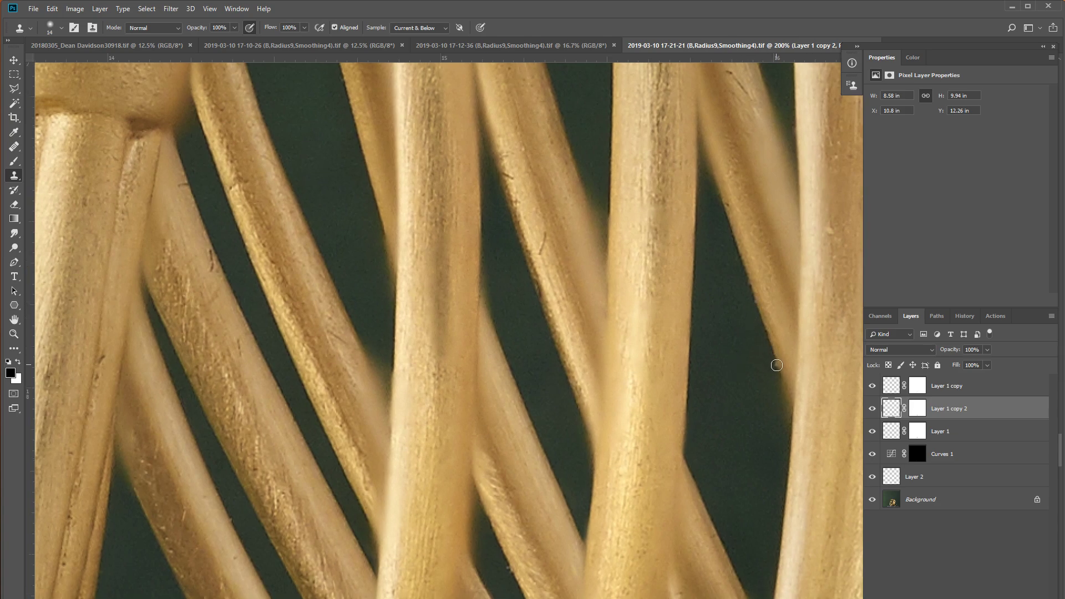
{"action": "left_click_drag", "start_coordinate": [778, 366], "coordinate": [781, 391]}
{"action": "left_click_drag", "start_coordinate": [685, 410], "coordinate": [685, 446]}
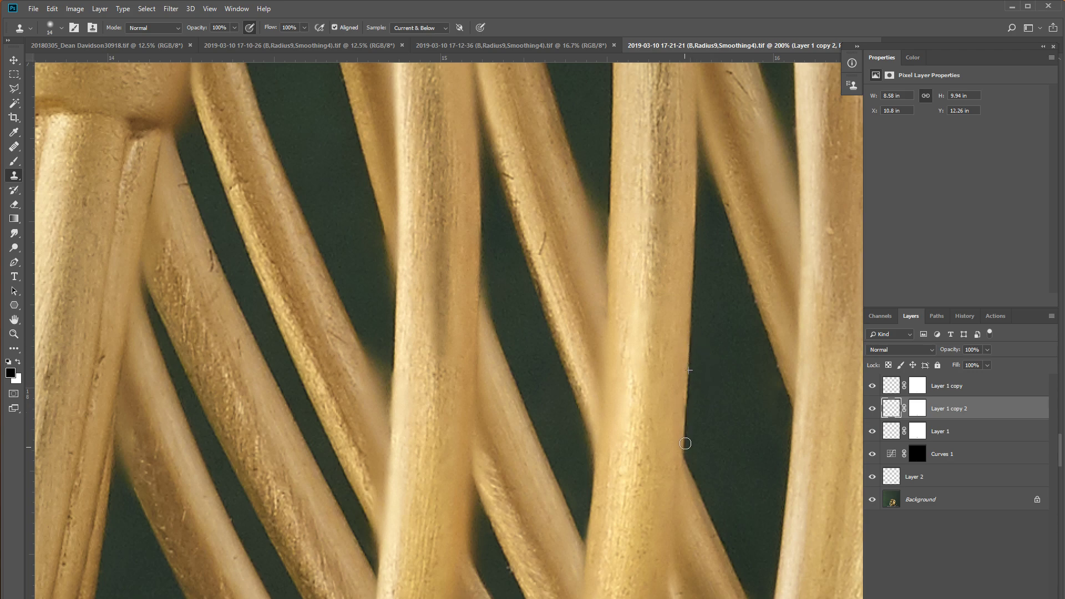
{"action": "scroll", "coordinate": [676, 388], "scroll_direction": "up", "scroll_amount": 5}
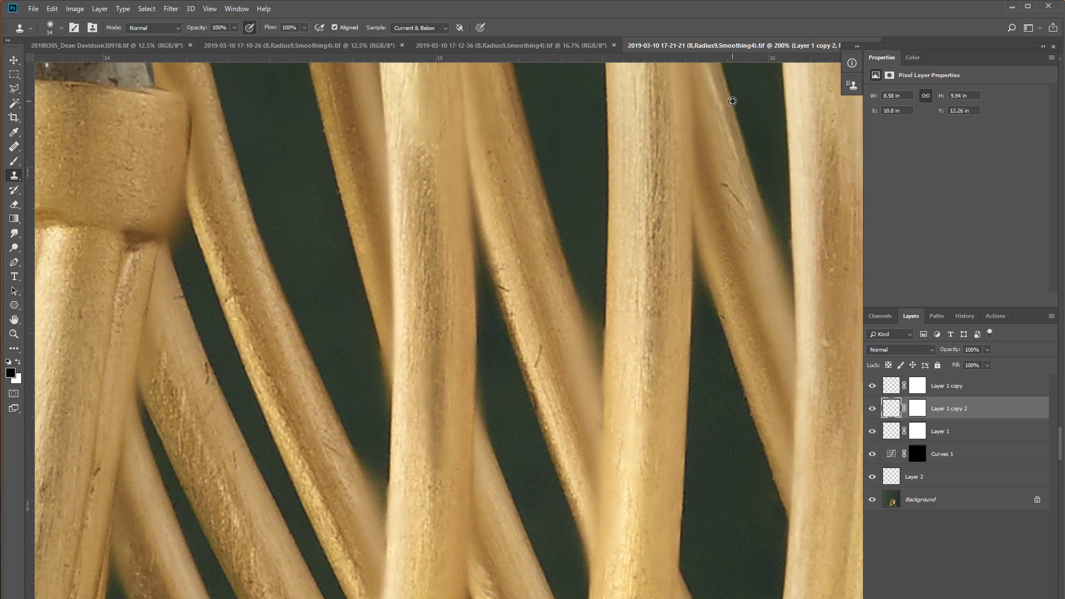
{"action": "left_click", "coordinate": [732, 101], "text": "alt"}
{"action": "mouse_move", "coordinate": [760, 198]}
{"action": "left_mouse_down"}
{"action": "mouse_move", "coordinate": [788, 292]}
{"action": "mouse_move", "coordinate": [784, 239]}
{"action": "left_mouse_up"}
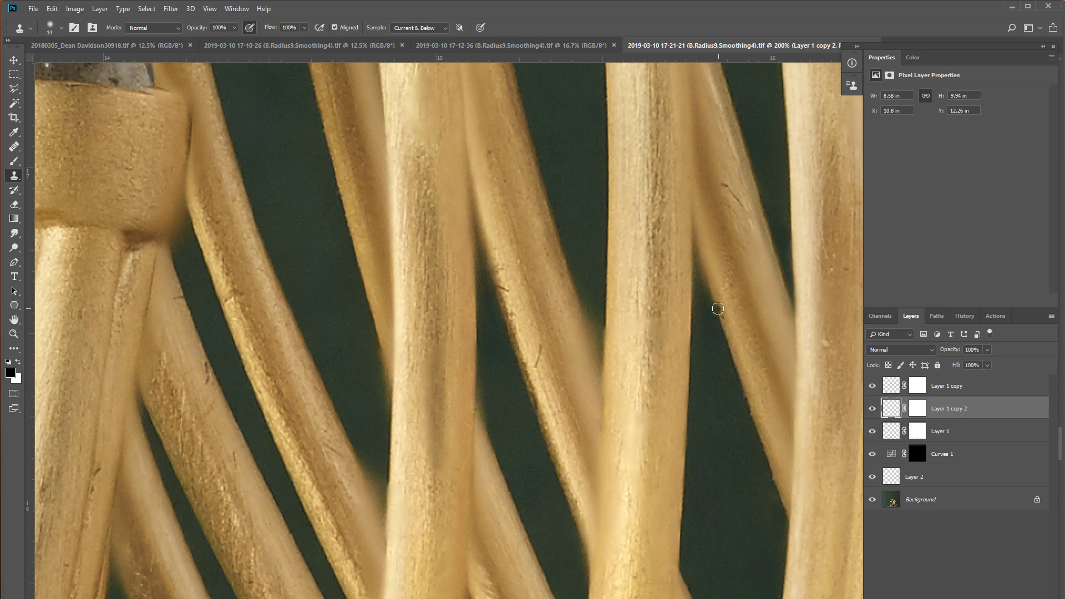
{"action": "mouse_move", "coordinate": [716, 308]}
{"action": "left_mouse_down"}
{"action": "mouse_move", "coordinate": [703, 245]}
{"action": "mouse_move", "coordinate": [708, 95]}
{"action": "left_mouse_up"}
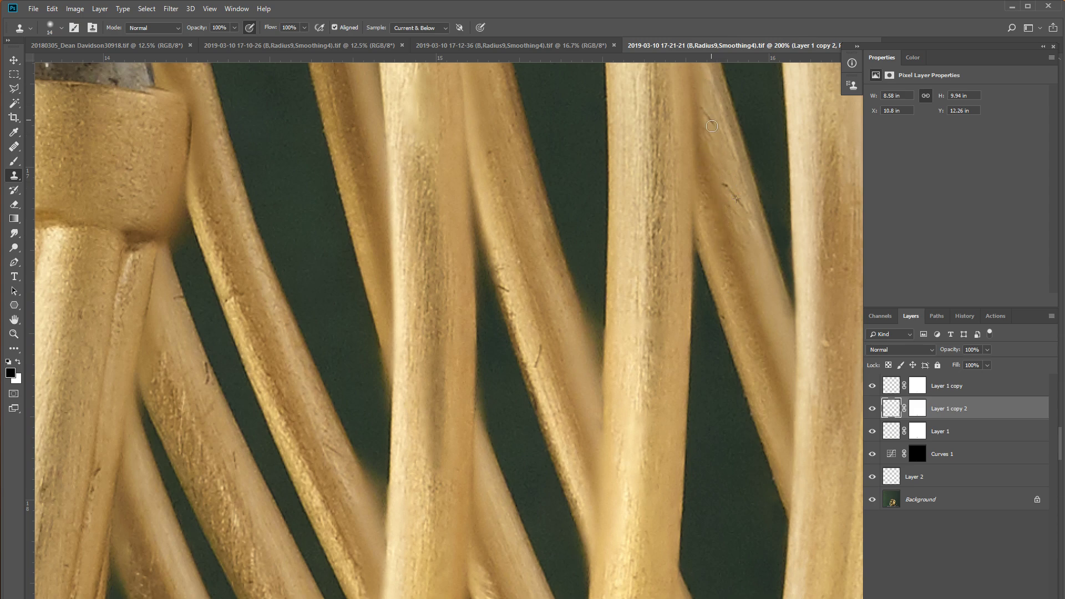
{"action": "left_click", "coordinate": [756, 243], "text": "alt"}
{"action": "left_click_drag", "start_coordinate": [671, 276], "coordinate": [803, 260]}
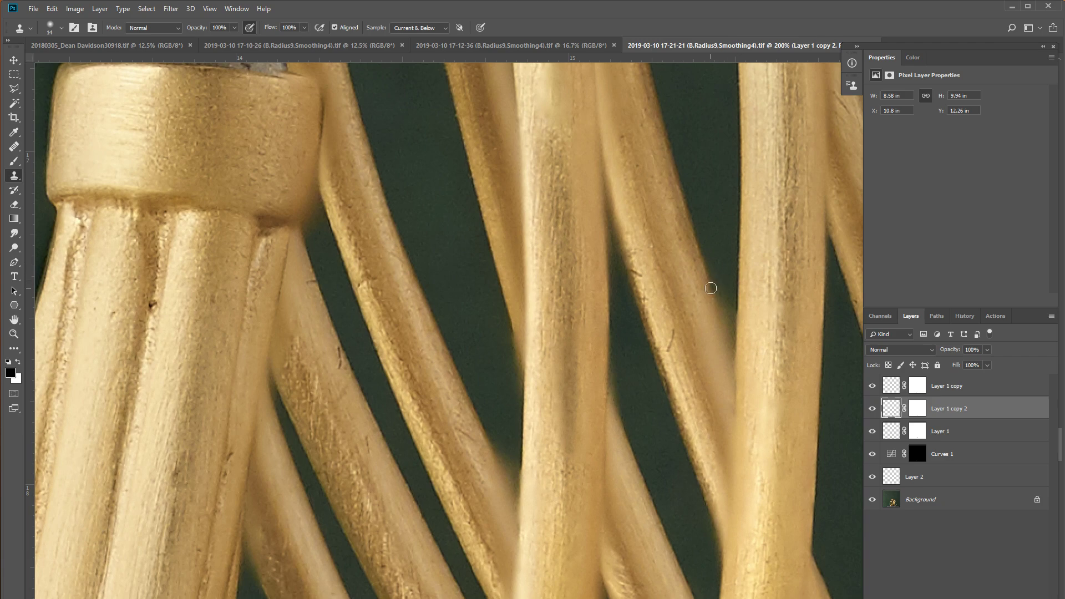
Step: Clone background along the uneven rod edge and remove the small dark scratch
{"action": "mouse_move", "coordinate": [712, 288]}
{"action": "left_mouse_down"}
{"action": "mouse_move", "coordinate": [730, 344]}
{"action": "mouse_move", "coordinate": [732, 271]}
{"action": "left_mouse_up"}
{"action": "key", "text": "ctrl+z"}
{"action": "left_click_drag", "start_coordinate": [703, 262], "coordinate": [715, 304]}
{"action": "left_click_drag", "start_coordinate": [725, 336], "coordinate": [721, 274]}
{"action": "mouse_move", "coordinate": [723, 337]}
{"action": "left_mouse_down"}
{"action": "mouse_move", "coordinate": [727, 378]}
{"action": "mouse_move", "coordinate": [719, 360]}
{"action": "left_mouse_up"}
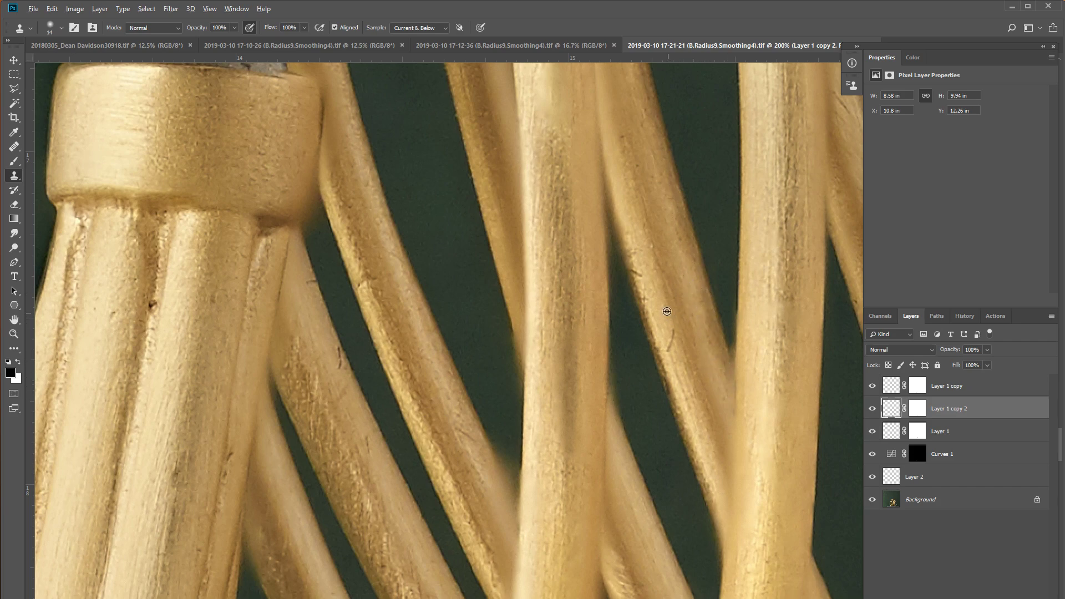
{"action": "left_click_drag", "start_coordinate": [664, 330], "coordinate": [668, 348]}
Step: Resample and clone down the dark rod edge, undoing a streak on the gold
{"action": "left_click", "coordinate": [685, 446], "text": "alt"}
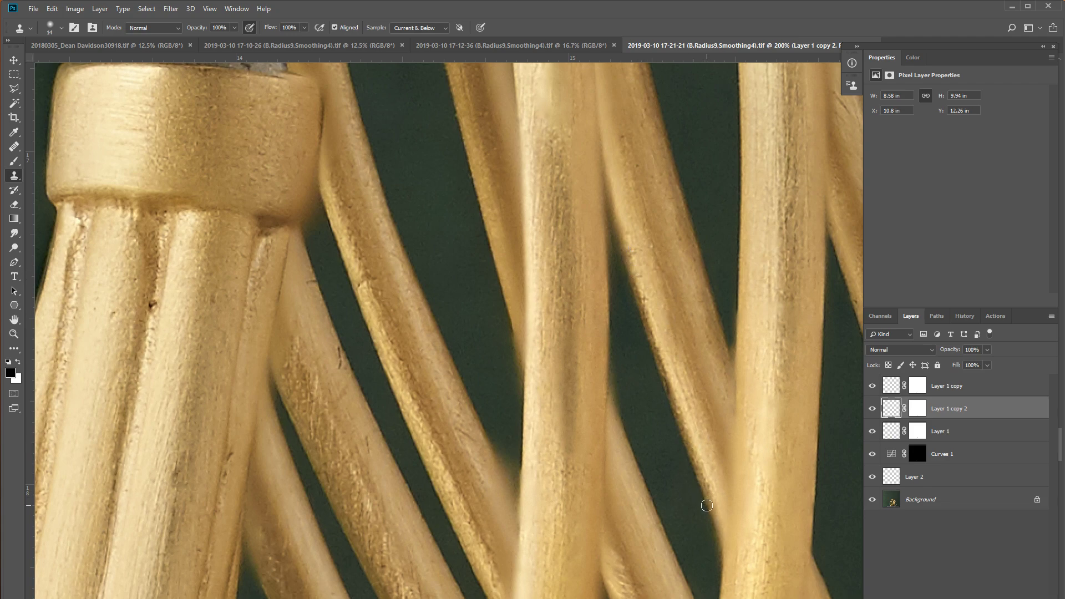
{"action": "left_click_drag", "start_coordinate": [709, 506], "coordinate": [715, 529]}
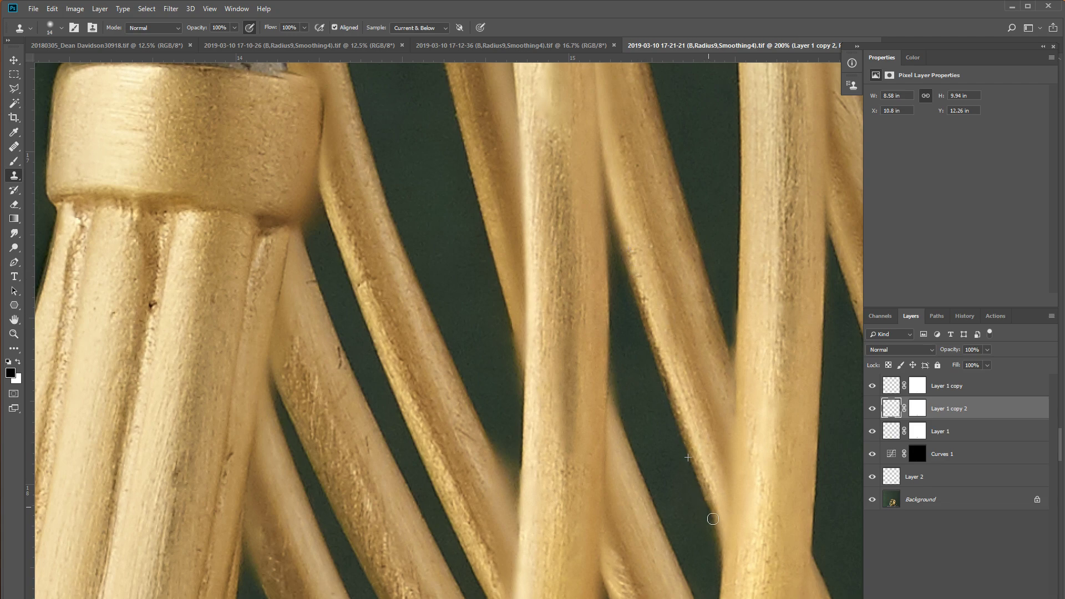
{"action": "left_click", "coordinate": [675, 417], "text": "alt"}
{"action": "left_click_drag", "start_coordinate": [707, 506], "coordinate": [715, 545]}
{"action": "left_click_drag", "start_coordinate": [773, 391], "coordinate": [774, 410]}
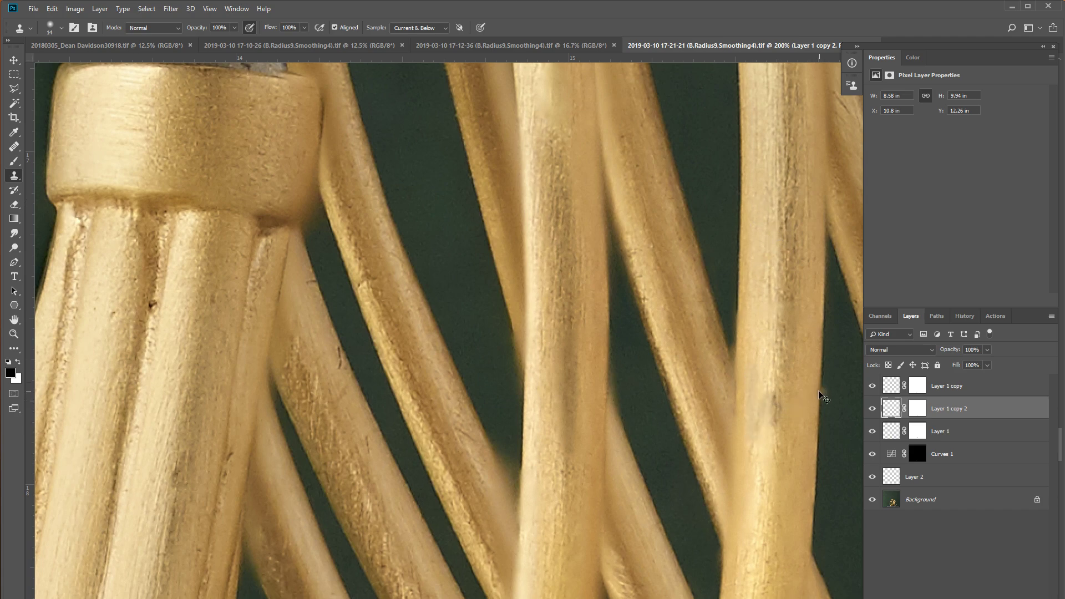
{"action": "key", "text": "ctrl+z"}
Step: Resize the clone brush to 32 px, then to 17 px for the next strand
{"action": "right_click", "coordinate": [785, 333]}
{"action": "left_click_drag", "start_coordinate": [853, 355], "coordinate": [860, 356]}
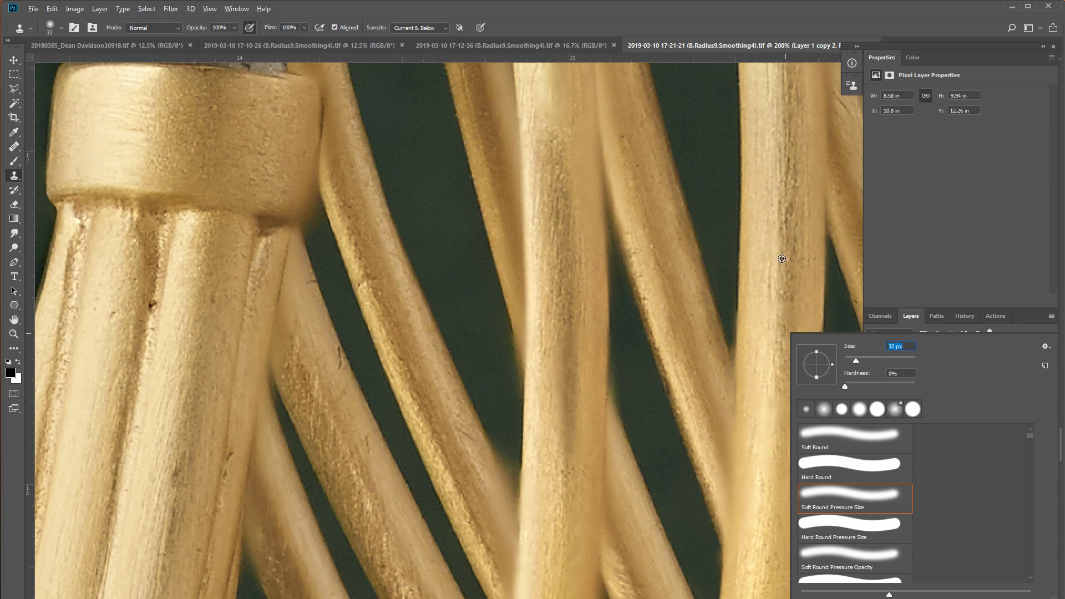
{"action": "key", "text": "Return"}
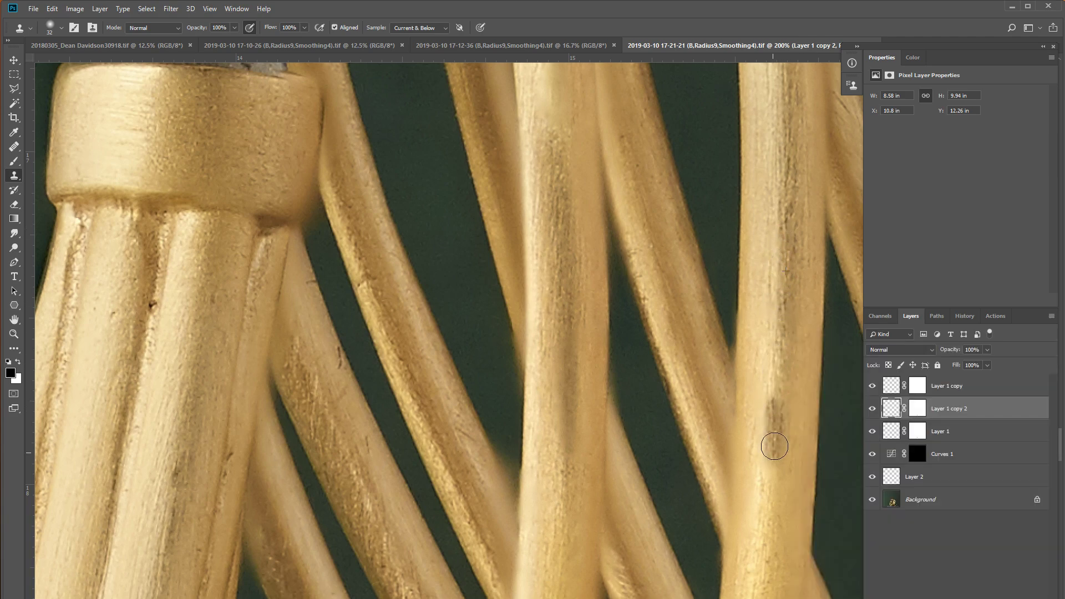
{"action": "mouse_move", "coordinate": [771, 492]}
{"action": "left_mouse_down"}
{"action": "mouse_move", "coordinate": [754, 250]}
{"action": "mouse_move", "coordinate": [756, 294]}
{"action": "left_mouse_up"}
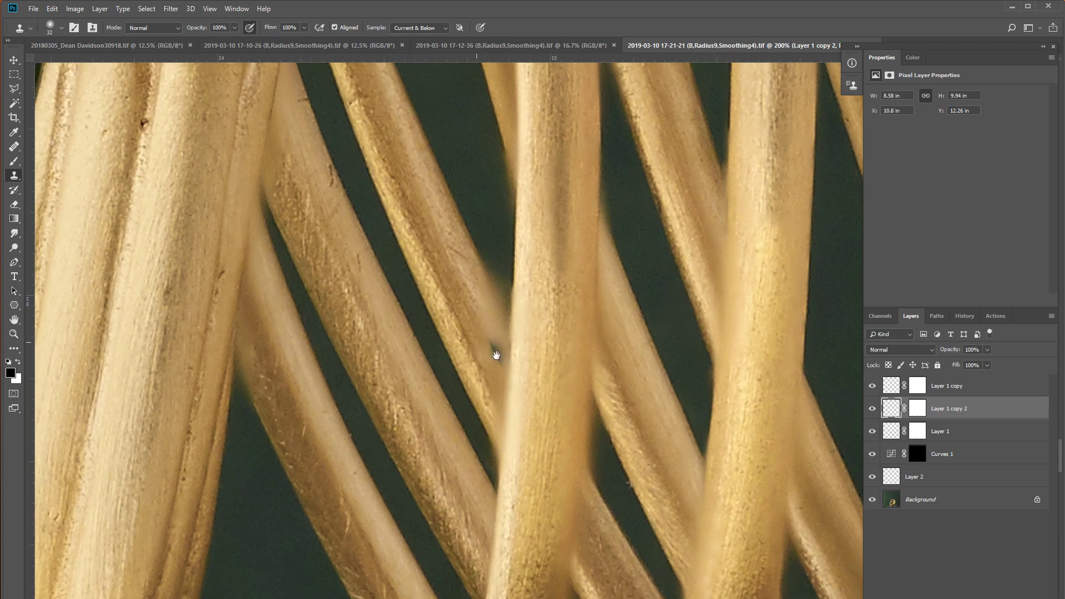
{"action": "left_click_drag", "start_coordinate": [477, 322], "coordinate": [549, 363]}
{"action": "right_click", "coordinate": [595, 320]}
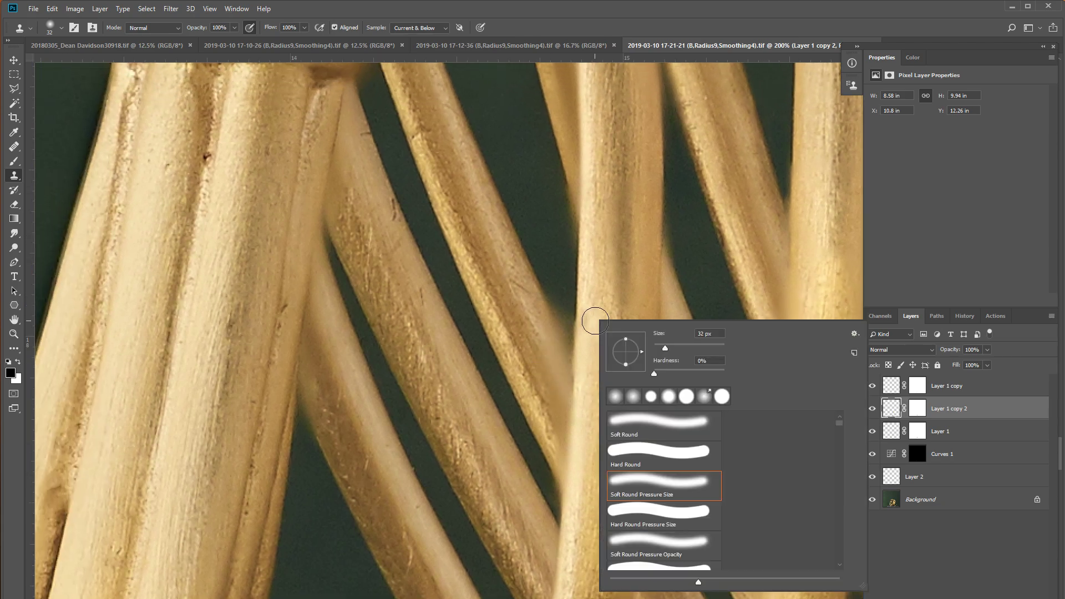
{"action": "left_click_drag", "start_coordinate": [665, 348], "coordinate": [660, 347]}
{"action": "key", "text": "Return"}
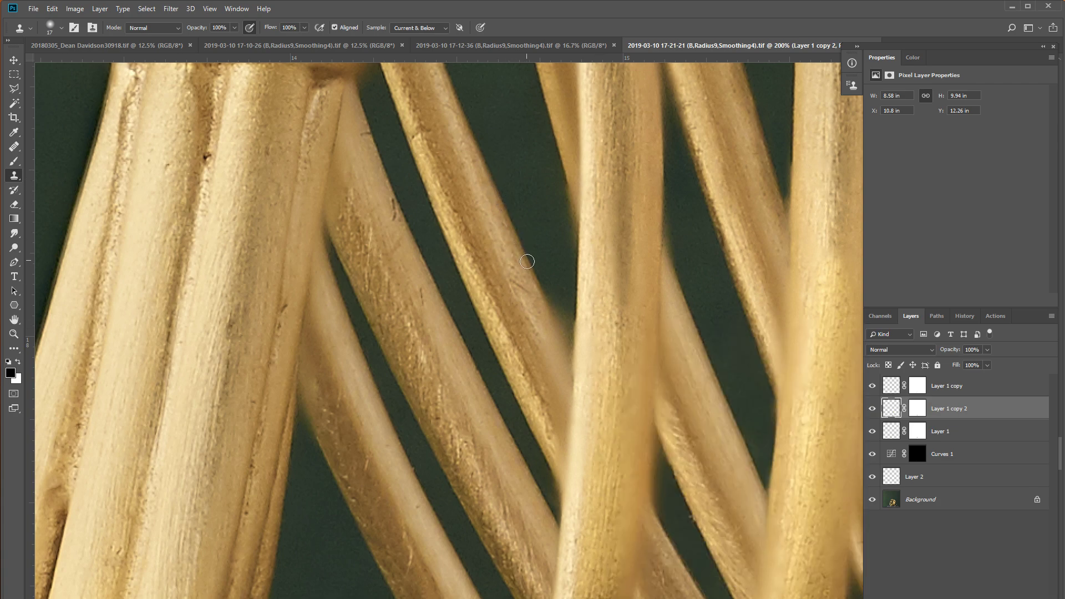
Step: Clean the blurry central stalk edge and a spot on it with cloned background
{"action": "left_click_drag", "start_coordinate": [544, 293], "coordinate": [560, 366]}
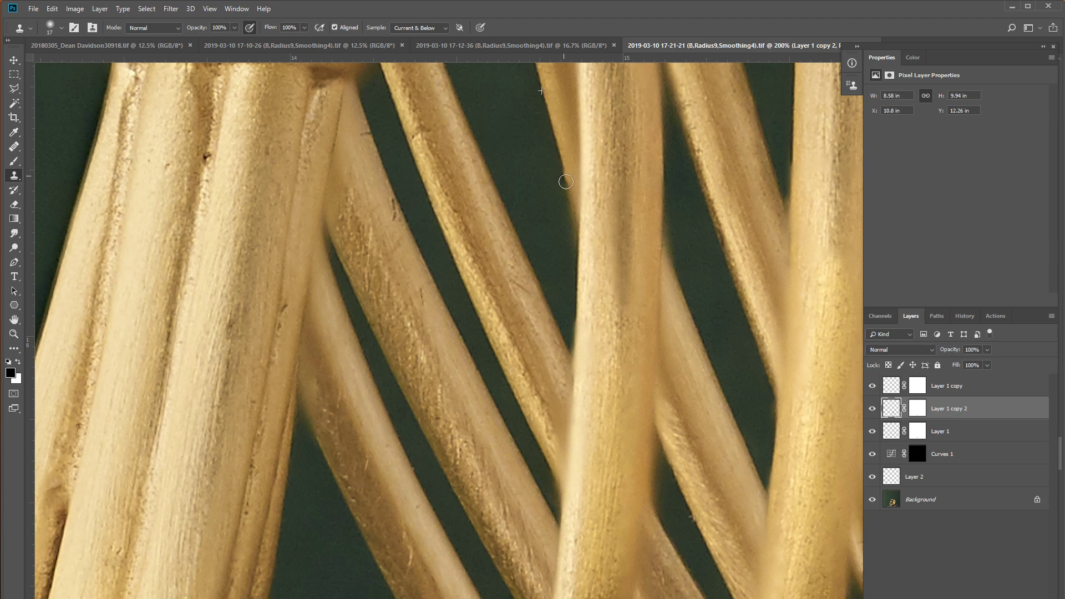
{"action": "left_click_drag", "start_coordinate": [566, 181], "coordinate": [553, 327]}
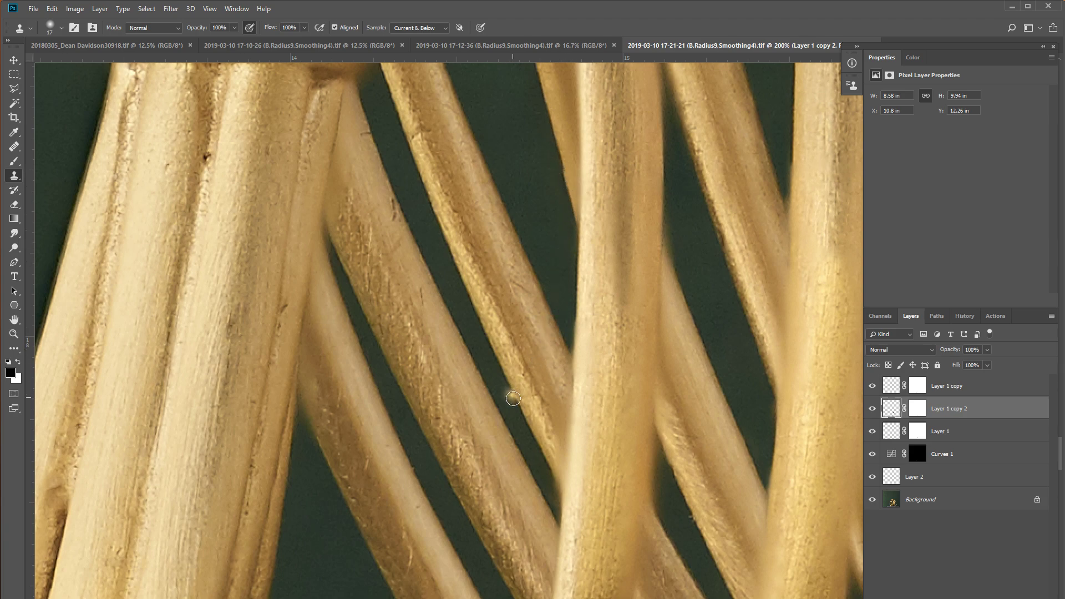
{"action": "scroll", "coordinate": [513, 398], "scroll_direction": "down", "scroll_amount": 1}
{"action": "scroll", "coordinate": [527, 320], "scroll_direction": "down", "scroll_amount": 2}
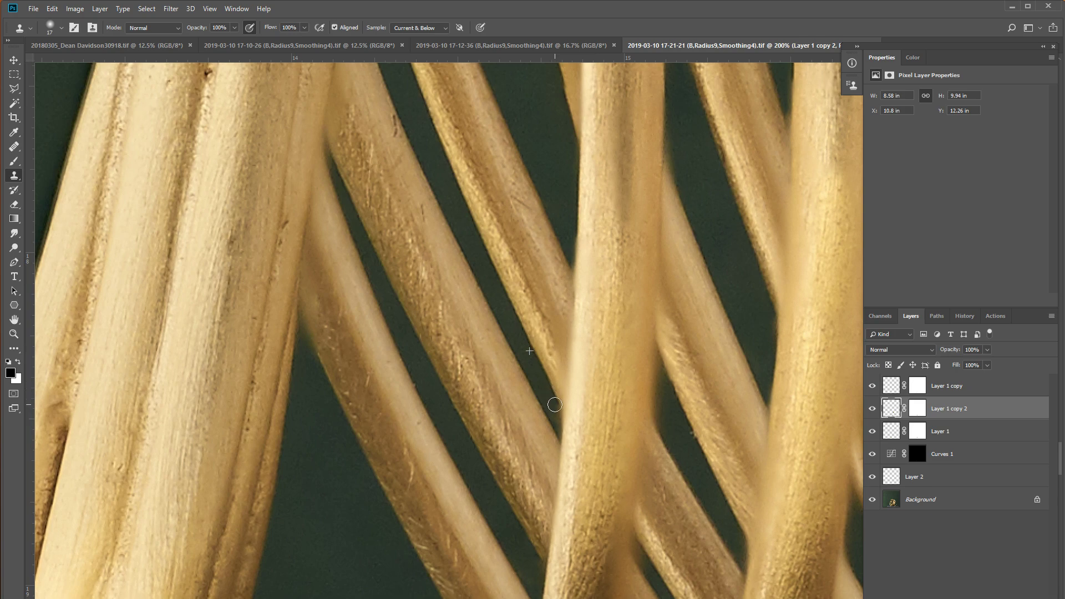
{"action": "left_click", "coordinate": [585, 363]}
{"action": "left_click_drag", "start_coordinate": [631, 452], "coordinate": [627, 219]}
{"action": "left_click_drag", "start_coordinate": [544, 264], "coordinate": [742, 392]}
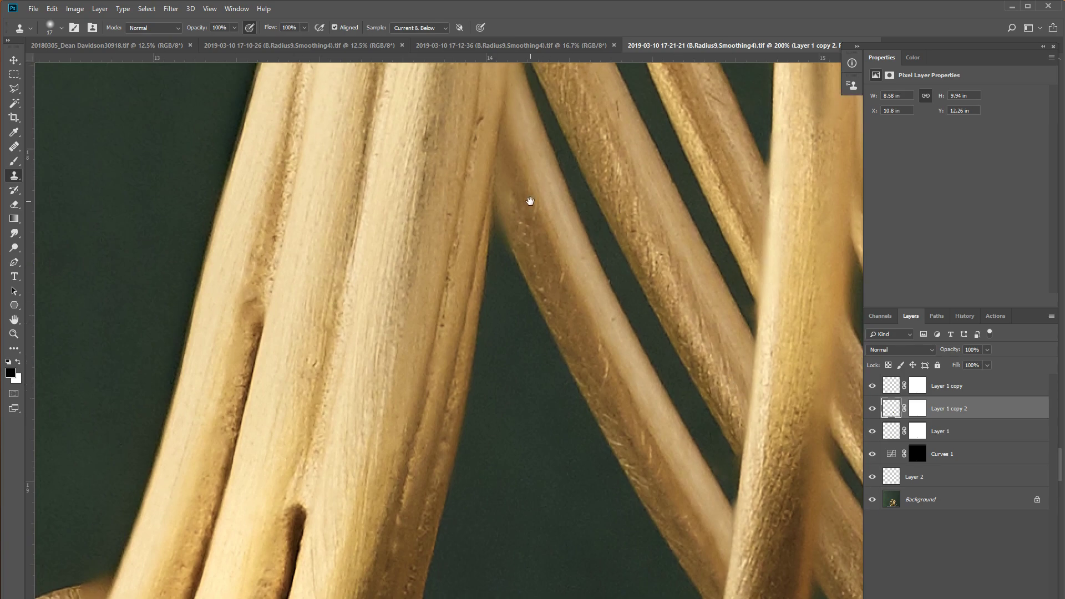
Step: Clone the stalk edge clean near the cap and glass ball, undoing a fringe stroke
{"action": "mouse_move", "coordinate": [527, 202]}
{"action": "left_mouse_down"}
{"action": "mouse_move", "coordinate": [597, 399]}
{"action": "mouse_move", "coordinate": [578, 405]}
{"action": "left_mouse_up"}
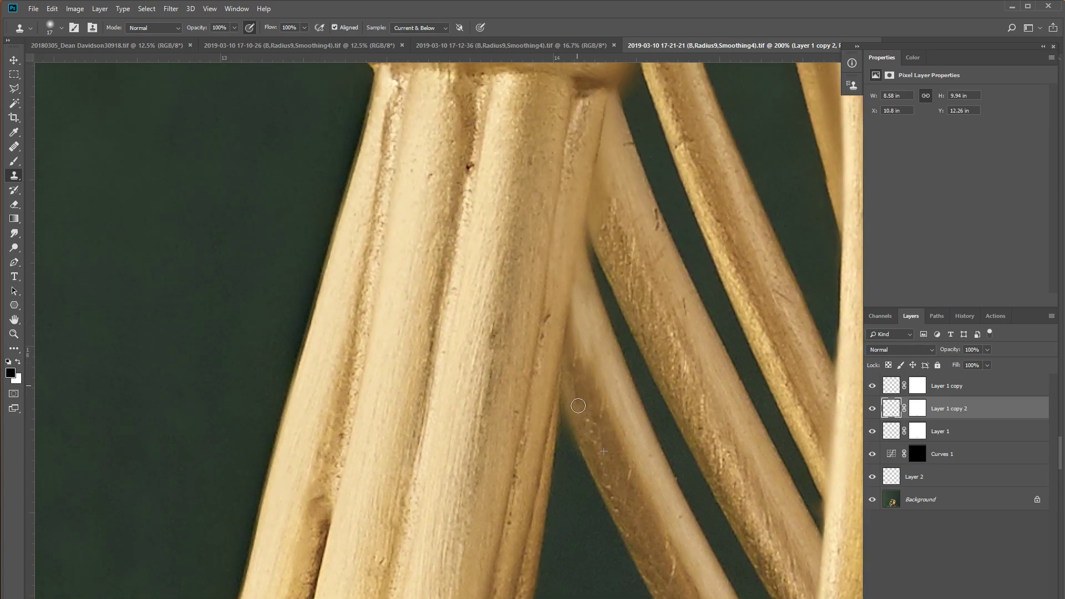
{"action": "mouse_move", "coordinate": [612, 249]}
{"action": "left_mouse_down"}
{"action": "mouse_move", "coordinate": [602, 214]}
{"action": "mouse_move", "coordinate": [614, 153]}
{"action": "left_mouse_up"}
{"action": "mouse_move", "coordinate": [625, 94]}
{"action": "left_mouse_down"}
{"action": "mouse_move", "coordinate": [553, 311]}
{"action": "mouse_move", "coordinate": [573, 231]}
{"action": "mouse_move", "coordinate": [569, 255]}
{"action": "left_mouse_up"}
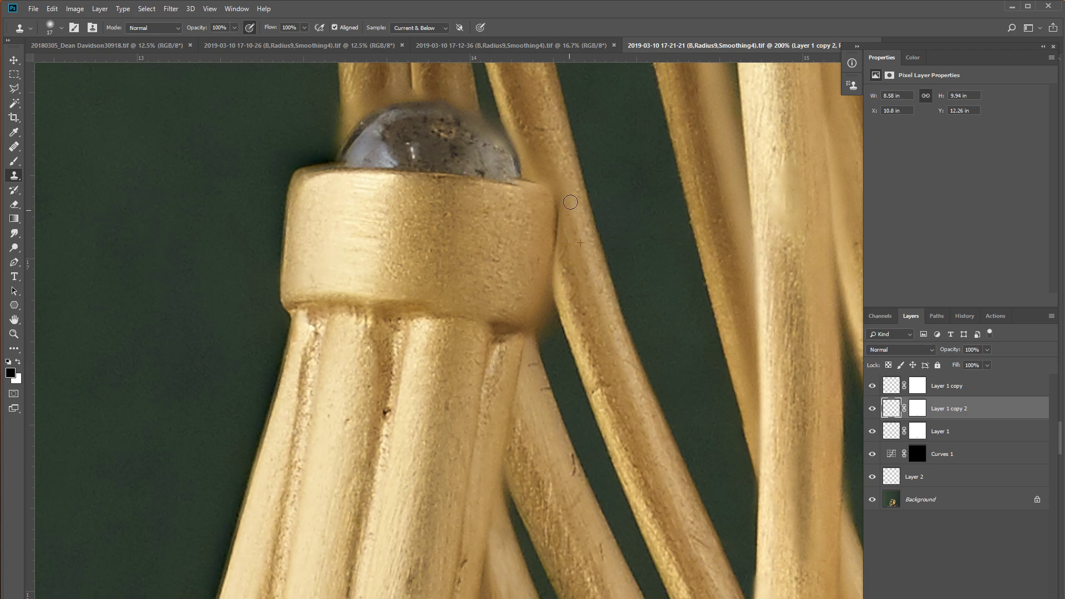
{"action": "left_click_drag", "start_coordinate": [570, 202], "coordinate": [571, 324]}
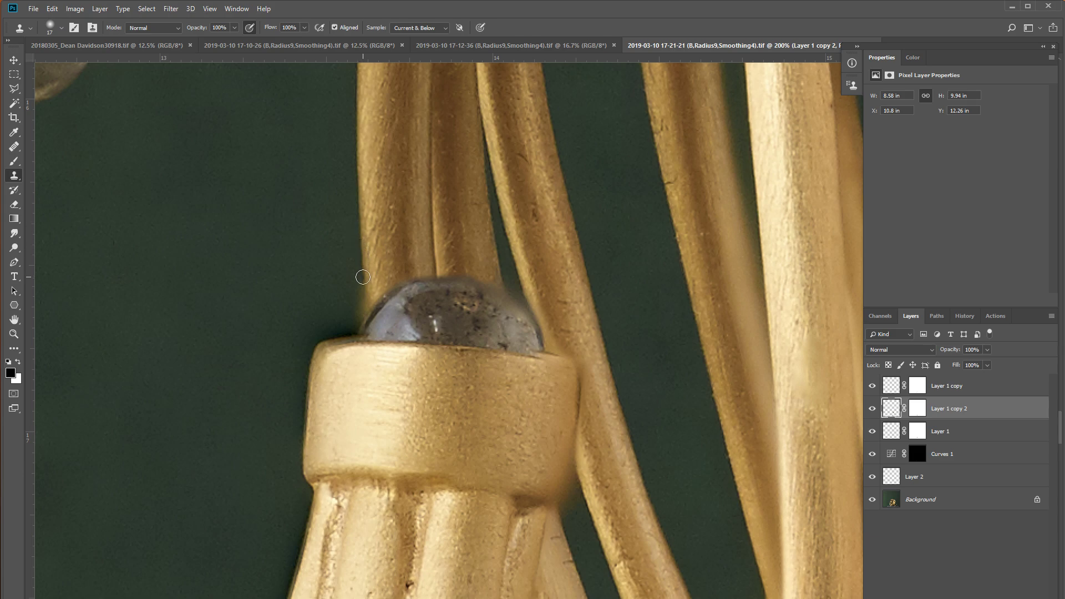
{"action": "left_click_drag", "start_coordinate": [363, 277], "coordinate": [339, 329]}
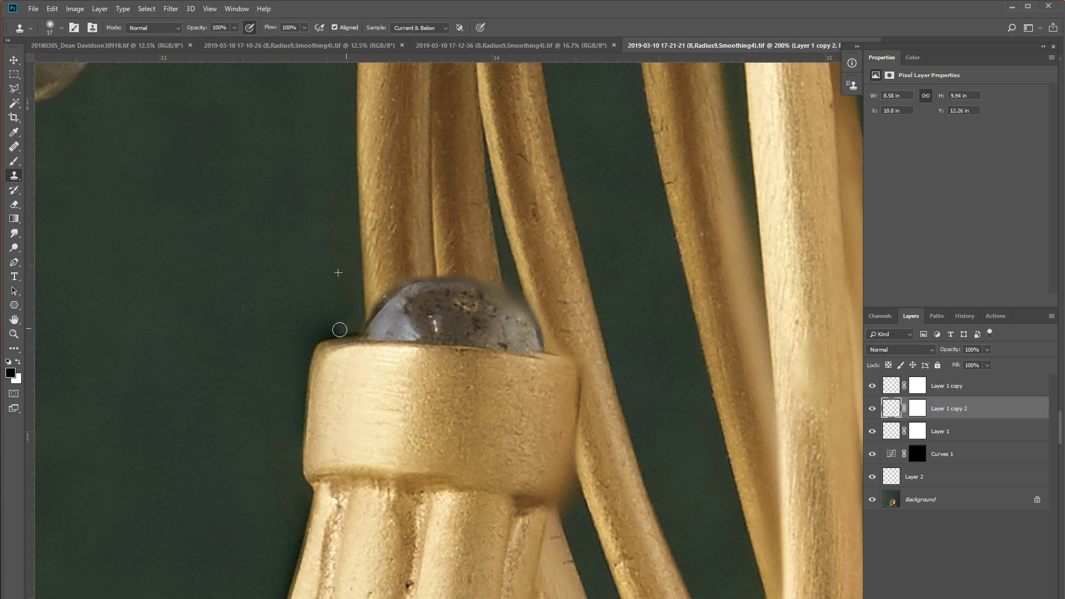
{"action": "key", "text": "ctrl+z"}
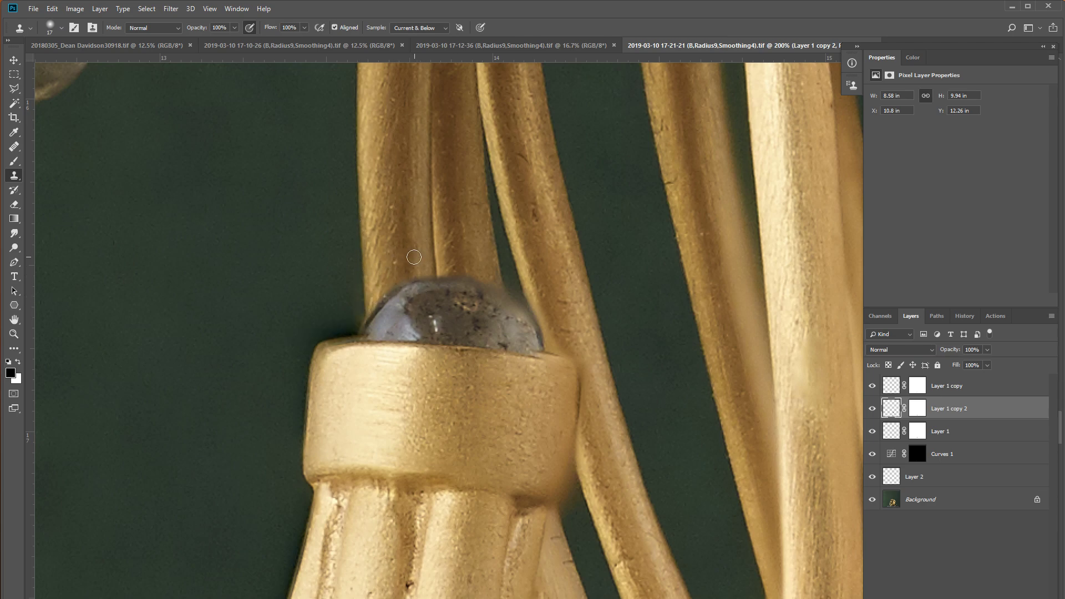
Step: Retouch the jewel's top and top-right edges with cloned texture
{"action": "left_click", "coordinate": [406, 276]}
{"action": "left_click", "coordinate": [473, 238], "text": "alt"}
{"action": "left_click", "coordinate": [475, 270]}
{"action": "left_click_drag", "start_coordinate": [476, 270], "coordinate": [484, 271]}
{"action": "left_click", "coordinate": [495, 252], "text": "alt"}
{"action": "left_click_drag", "start_coordinate": [520, 283], "coordinate": [520, 293]}
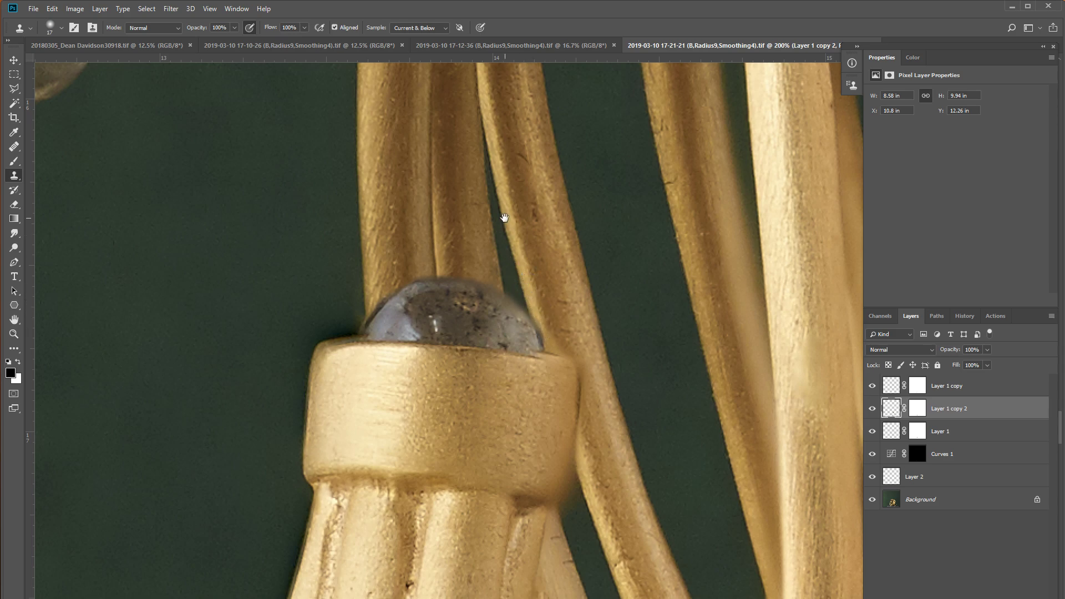
Step: Clone away the dark notches and blemishes on the gold rods above the jewel
{"action": "left_click_drag", "start_coordinate": [502, 218], "coordinate": [520, 478]}
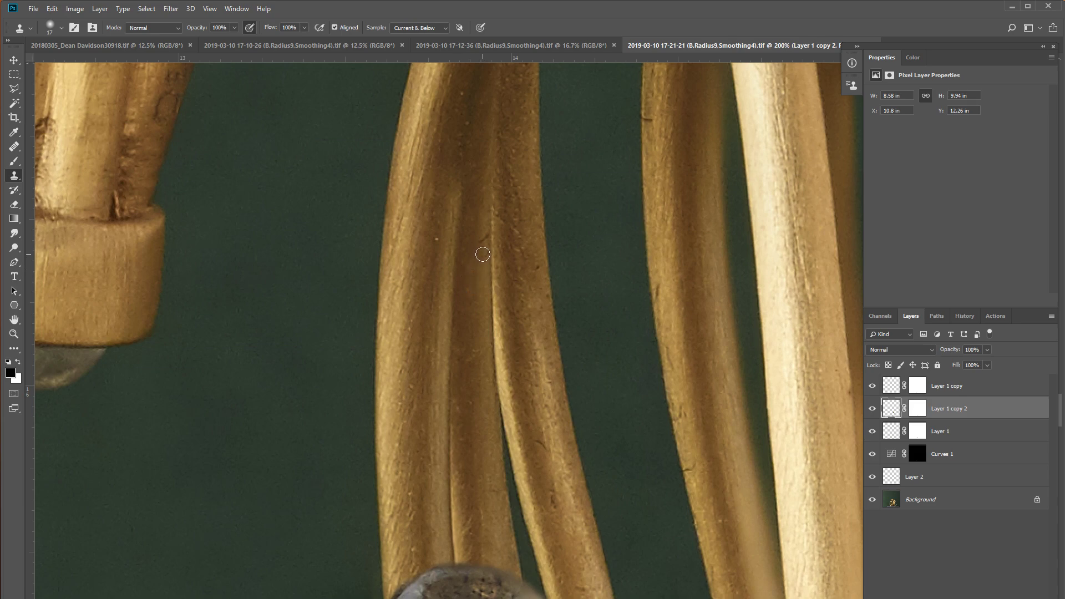
{"action": "mouse_move", "coordinate": [482, 254]}
{"action": "left_mouse_down"}
{"action": "mouse_move", "coordinate": [482, 237]}
{"action": "mouse_move", "coordinate": [488, 255]}
{"action": "left_mouse_up"}
{"action": "left_click_drag", "start_coordinate": [647, 134], "coordinate": [650, 119]}
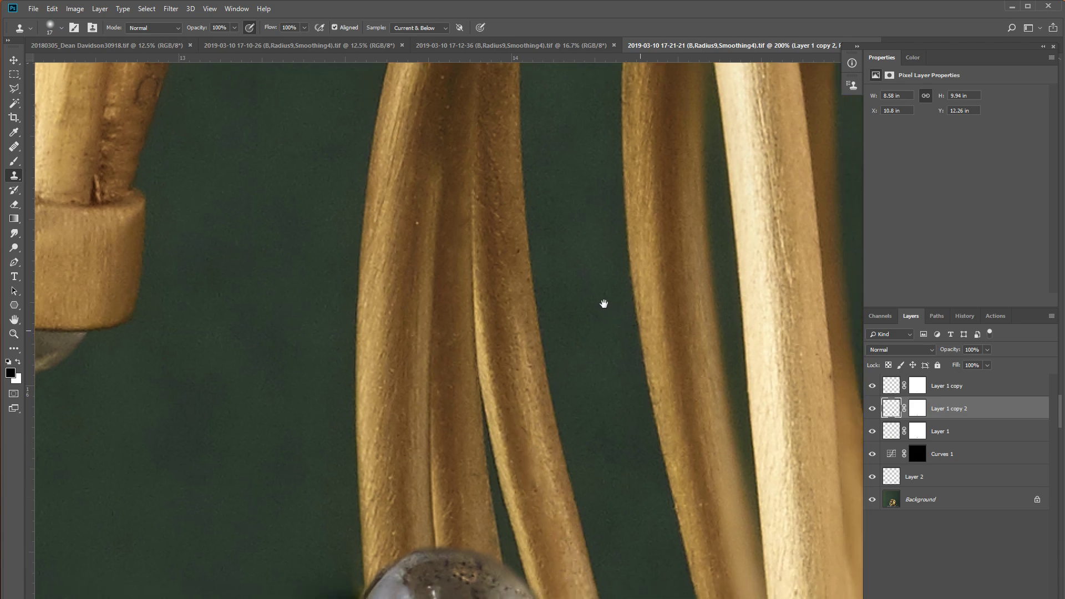
{"action": "left_click_drag", "start_coordinate": [603, 302], "coordinate": [452, 214]}
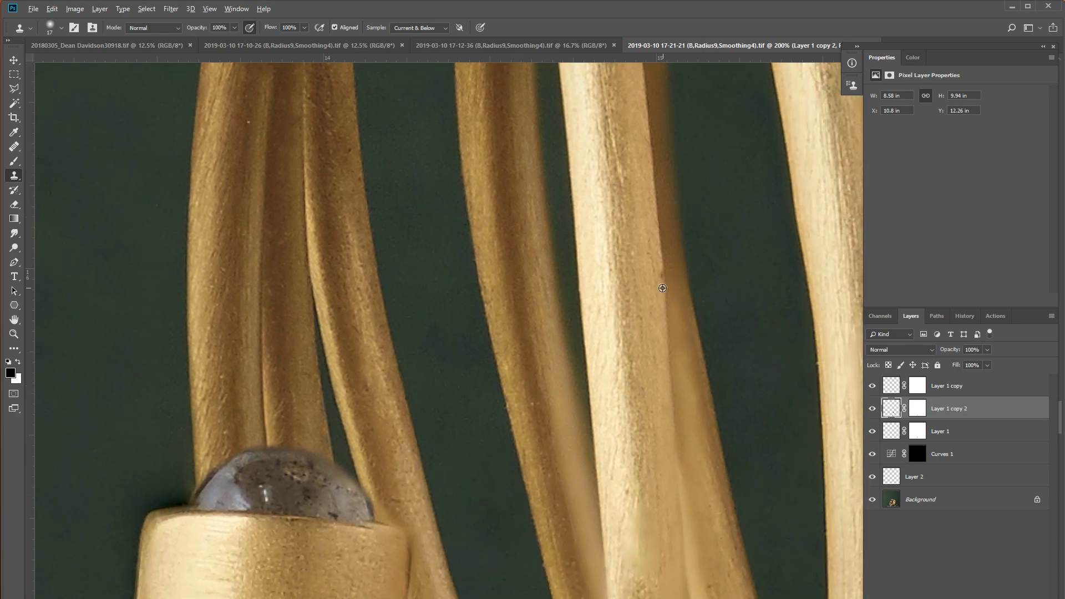
{"action": "left_click_drag", "start_coordinate": [638, 202], "coordinate": [584, 88]}
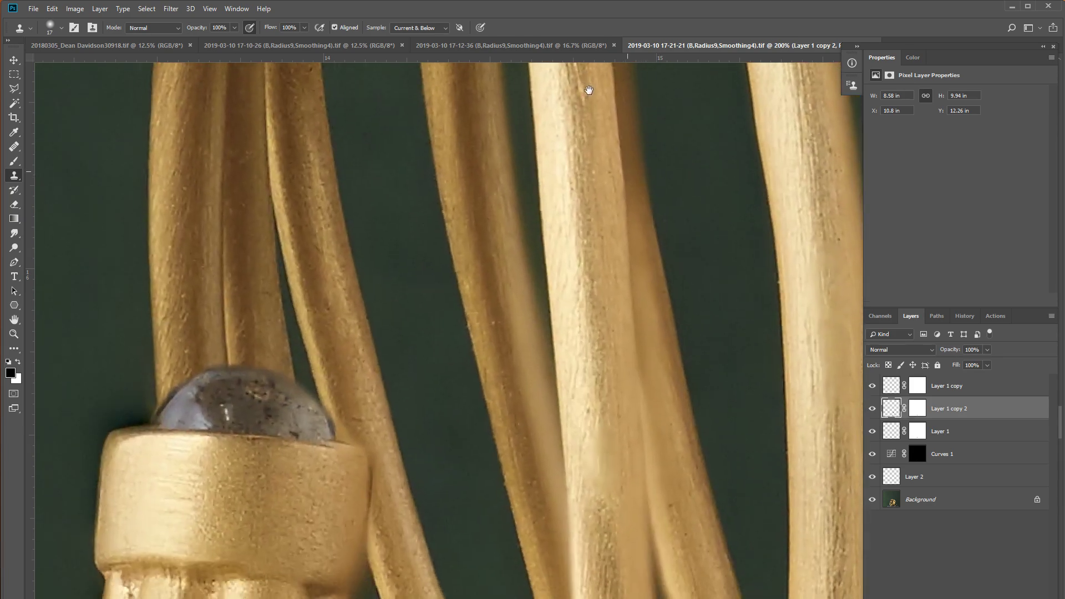
{"action": "left_click", "coordinate": [593, 269], "text": "alt"}
{"action": "left_click_drag", "start_coordinate": [602, 390], "coordinate": [600, 373]}
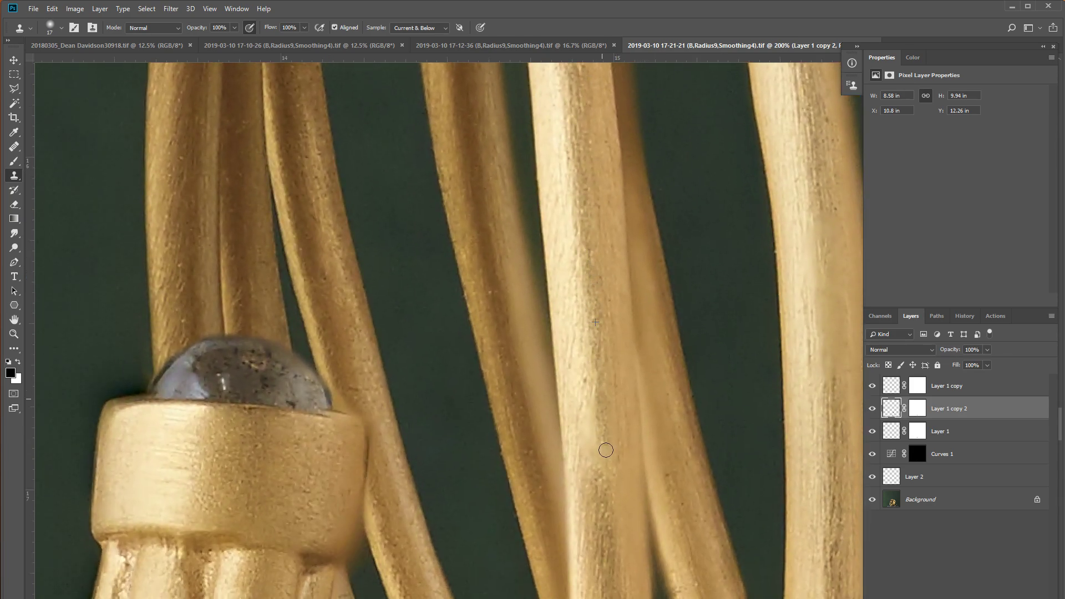
Step: Set the Clone Stamp brush to 39 px at 30% opacity
{"action": "right_click", "coordinate": [601, 372]}
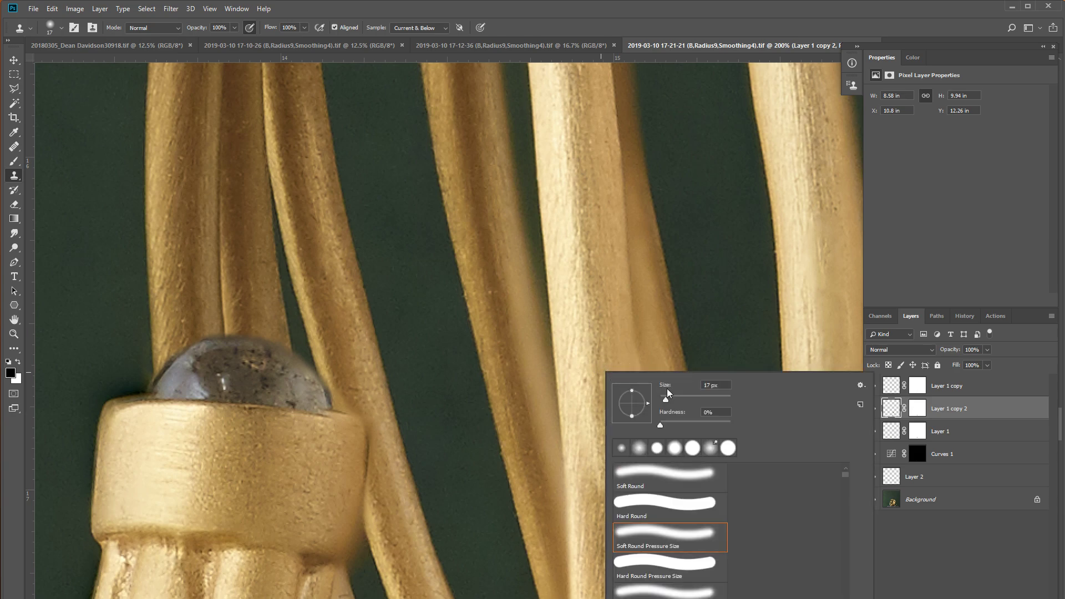
{"action": "key", "text": "Return"}
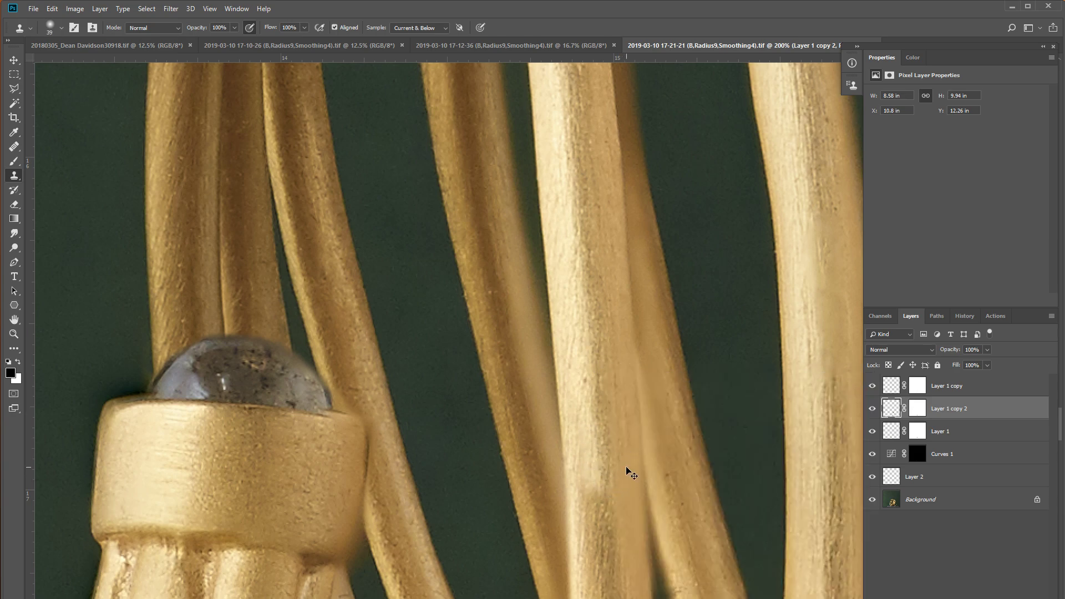
{"action": "key", "text": "3"}
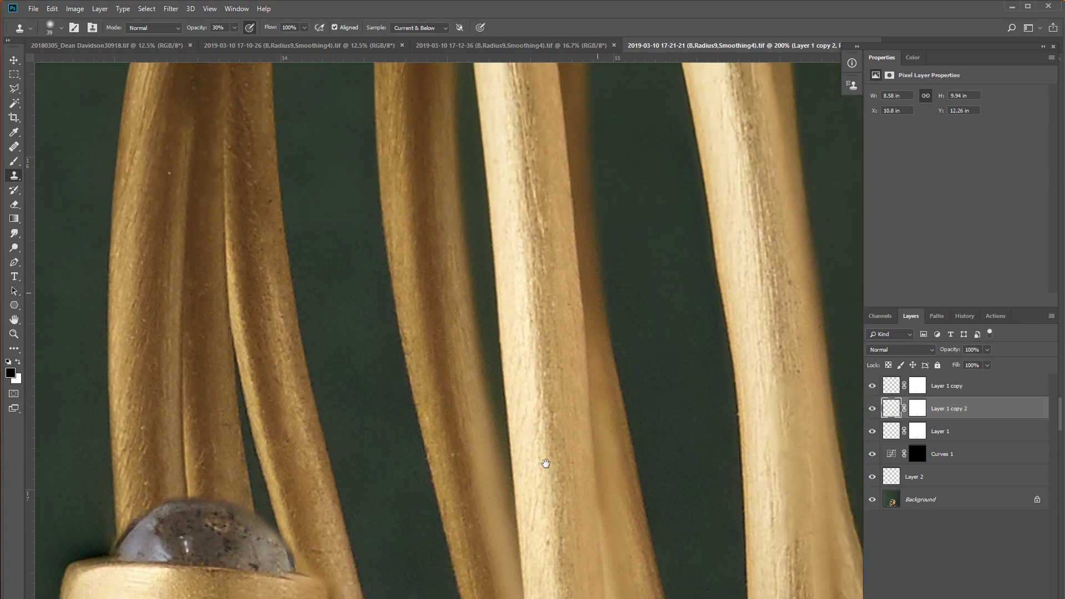
{"action": "left_click_drag", "start_coordinate": [618, 333], "coordinate": [576, 579]}
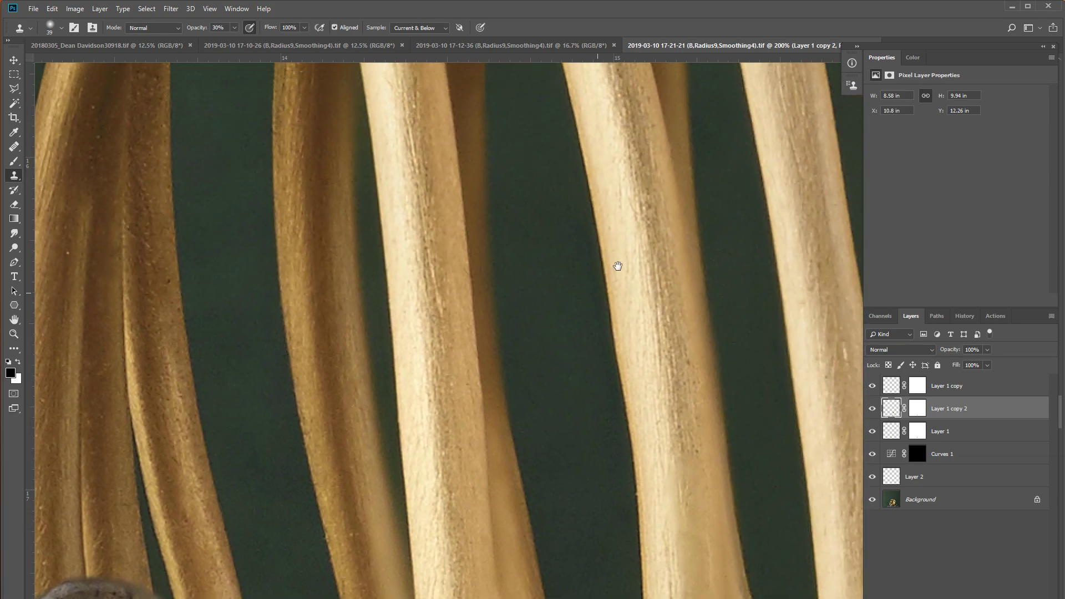
Step: Reset the Clone Stamp to a 17 px brush at 100% opacity
{"action": "key", "text": "ctrl+minus"}
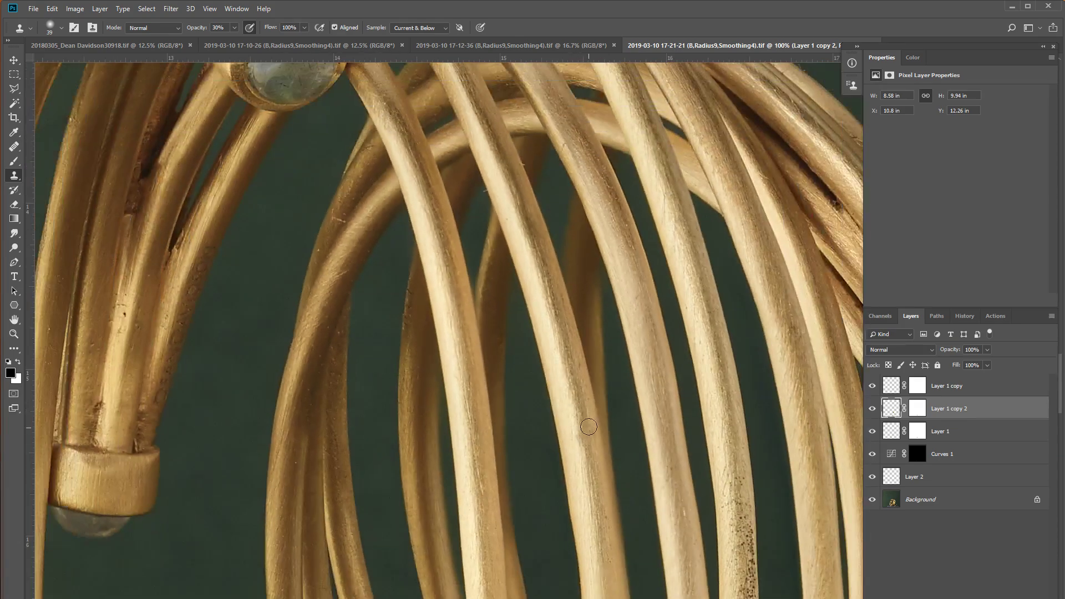
{"action": "key", "text": "0"}
{"action": "right_click", "coordinate": [371, 181]}
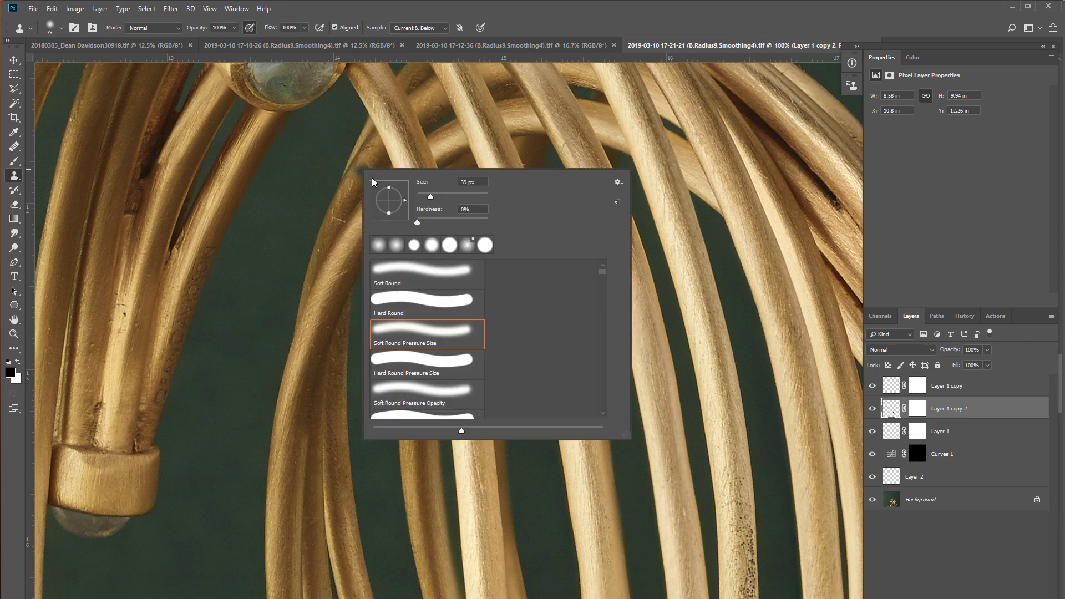
{"action": "left_click_drag", "start_coordinate": [419, 197], "coordinate": [367, 209]}
{"action": "key", "text": "Return"}
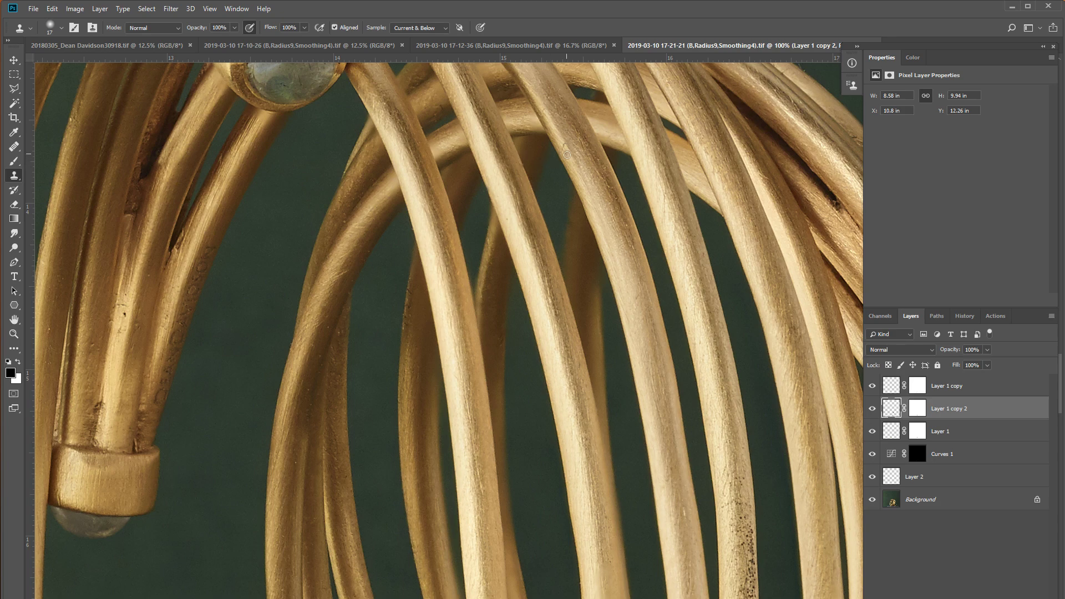
Step: Zoom out to 66.7% and pan over the bangle tips and granite loops to inspect
{"action": "left_click_drag", "start_coordinate": [291, 302], "coordinate": [518, 235]}
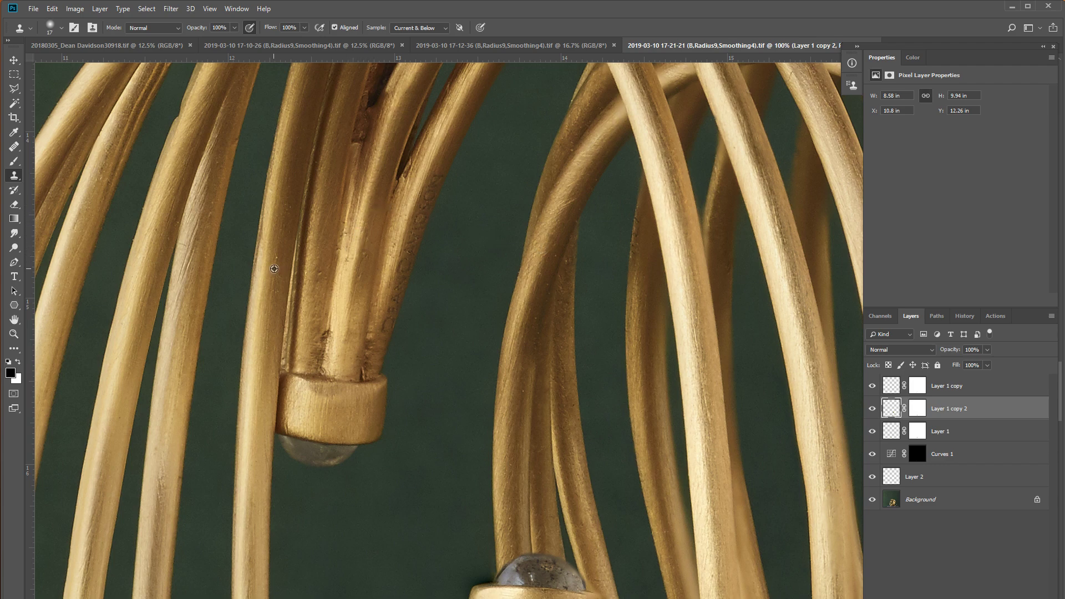
{"action": "mouse_move", "coordinate": [322, 306]}
{"action": "left_mouse_down"}
{"action": "mouse_move", "coordinate": [548, 67]}
{"action": "mouse_move", "coordinate": [495, 284]}
{"action": "mouse_move", "coordinate": [354, 481]}
{"action": "left_mouse_up"}
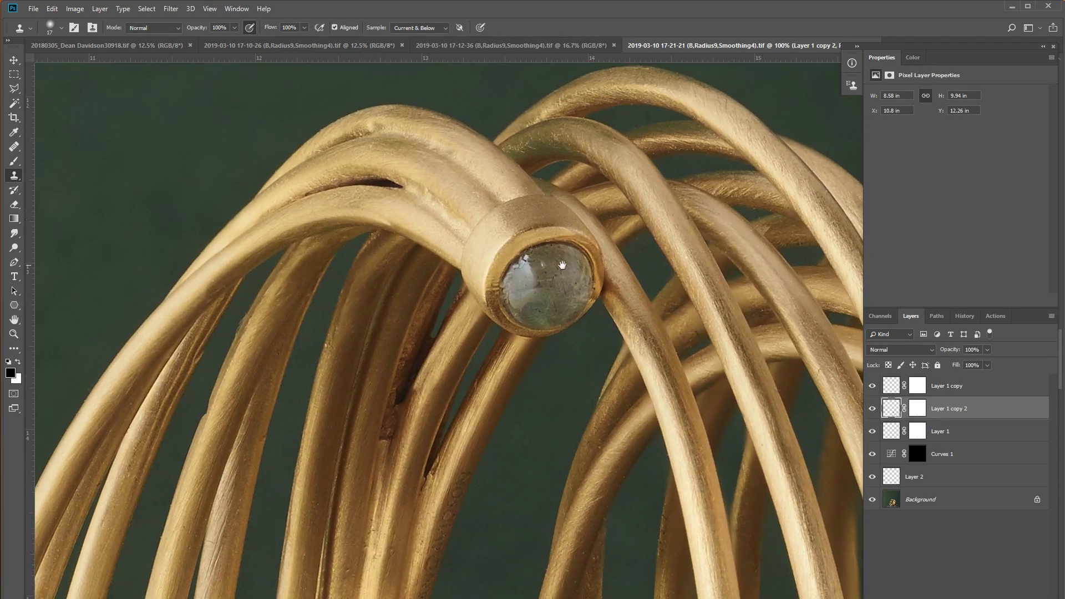
{"action": "left_click_drag", "start_coordinate": [709, 299], "coordinate": [341, 292]}
{"action": "left_click_drag", "start_coordinate": [472, 304], "coordinate": [343, 292]}
{"action": "key", "text": "ctrl+minus"}
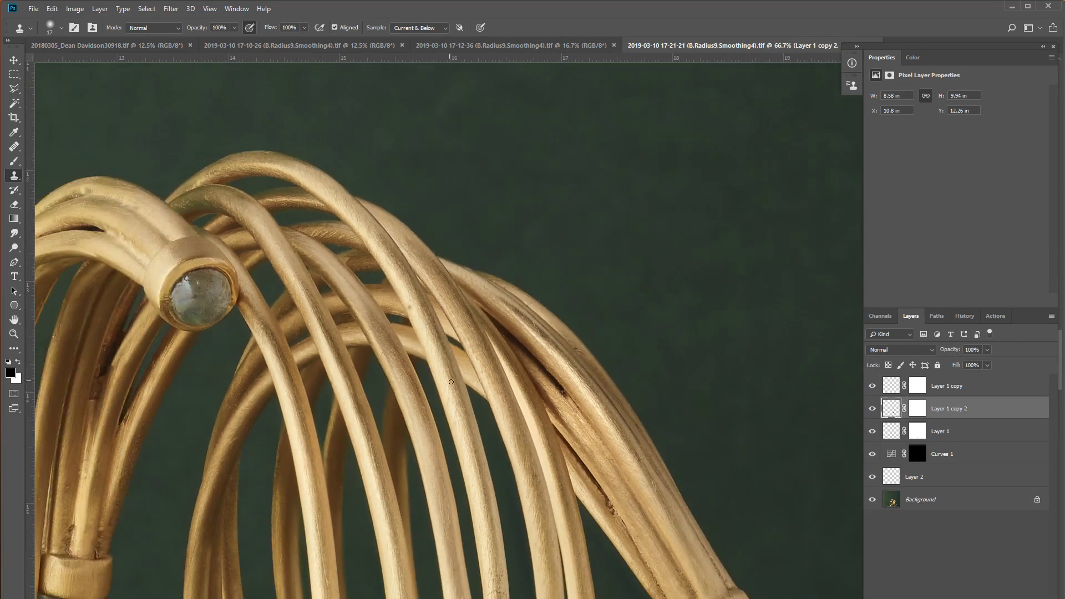
{"action": "left_click_drag", "start_coordinate": [510, 411], "coordinate": [487, 209]}
{"action": "left_click_drag", "start_coordinate": [571, 570], "coordinate": [452, 314]}
{"action": "mouse_move", "coordinate": [313, 401]}
{"action": "left_mouse_down"}
{"action": "mouse_move", "coordinate": [293, 389]}
{"action": "mouse_move", "coordinate": [533, 157]}
{"action": "left_mouse_up"}
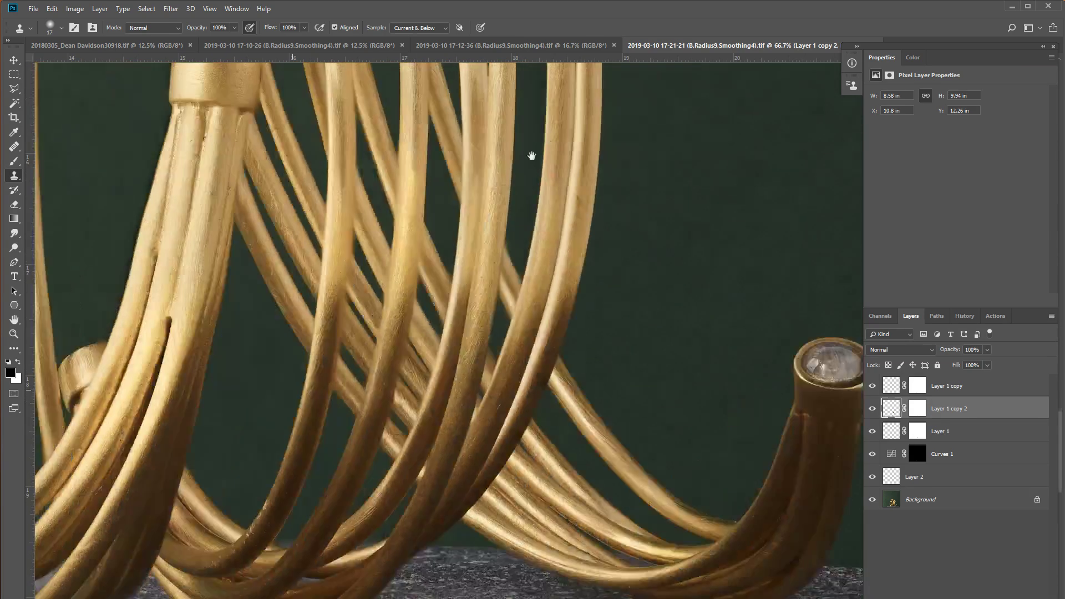
{"action": "left_click_drag", "start_coordinate": [359, 316], "coordinate": [600, 282]}
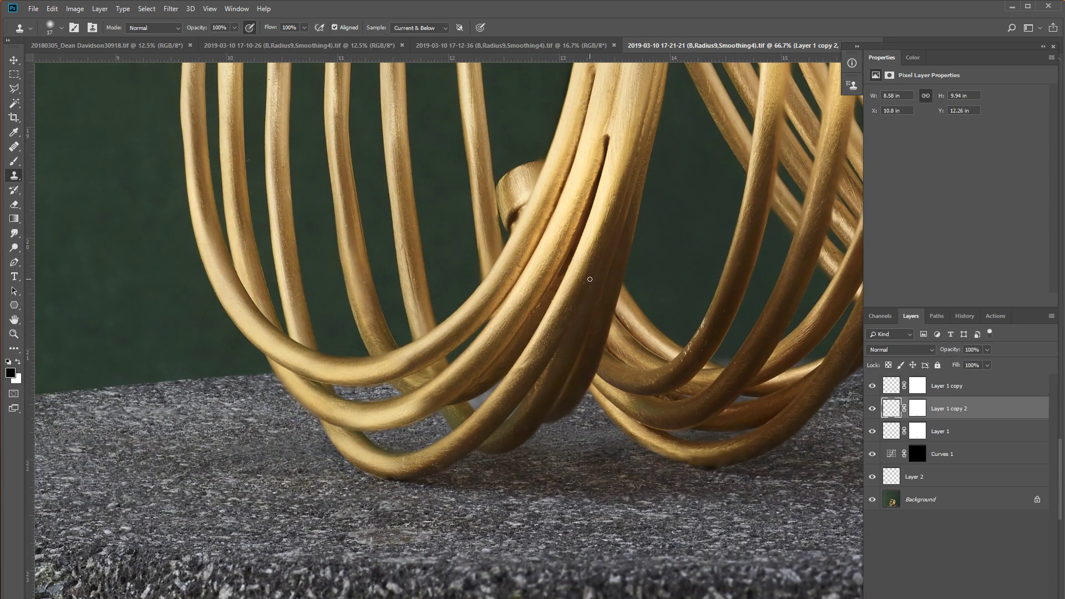
{"action": "scroll", "coordinate": [594, 280], "scroll_direction": "down", "scroll_amount": 5}
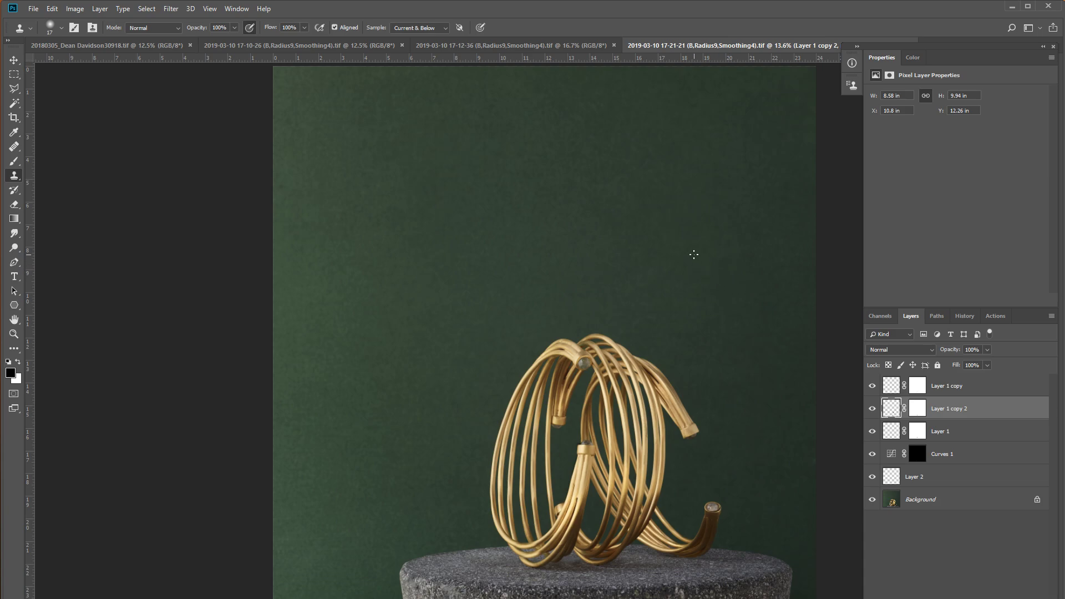
Step: Close the bangle-on-granite document and bring the yellow photo's top edge into view
{"action": "key", "text": "ctrl+w"}
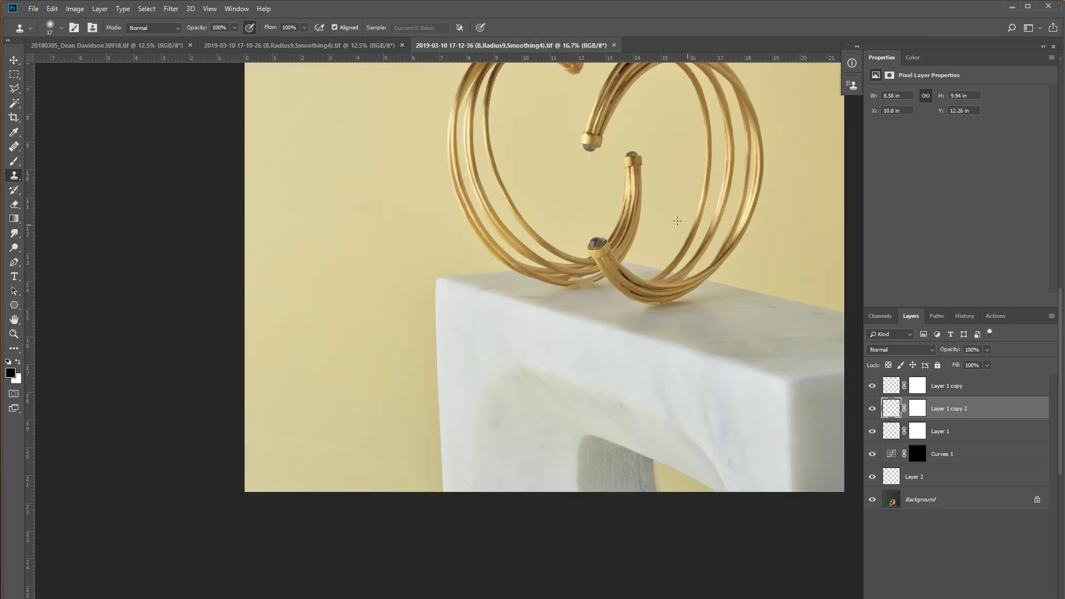
{"action": "key", "text": "ctrl+shift+e"}
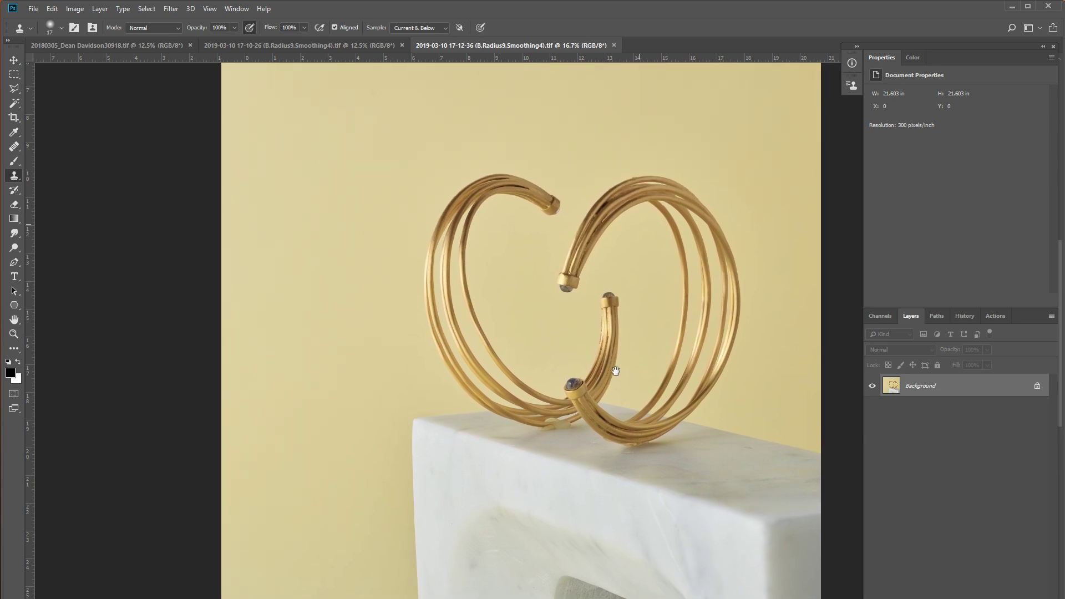
{"action": "left_click_drag", "start_coordinate": [638, 223], "coordinate": [629, 355]}
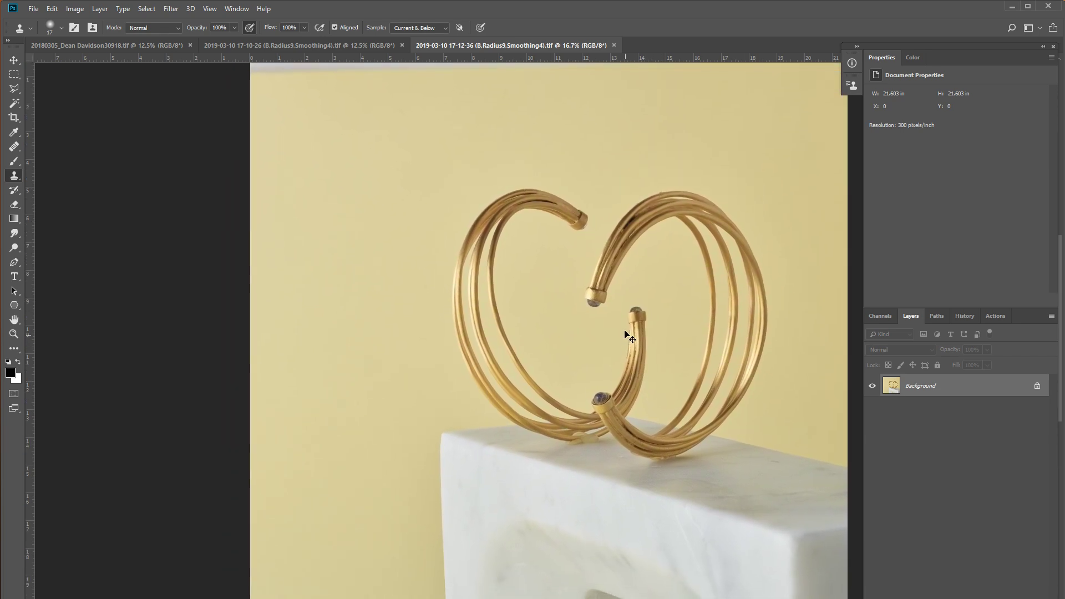
{"action": "scroll", "coordinate": [505, 221], "scroll_direction": "down", "scroll_amount": 1}
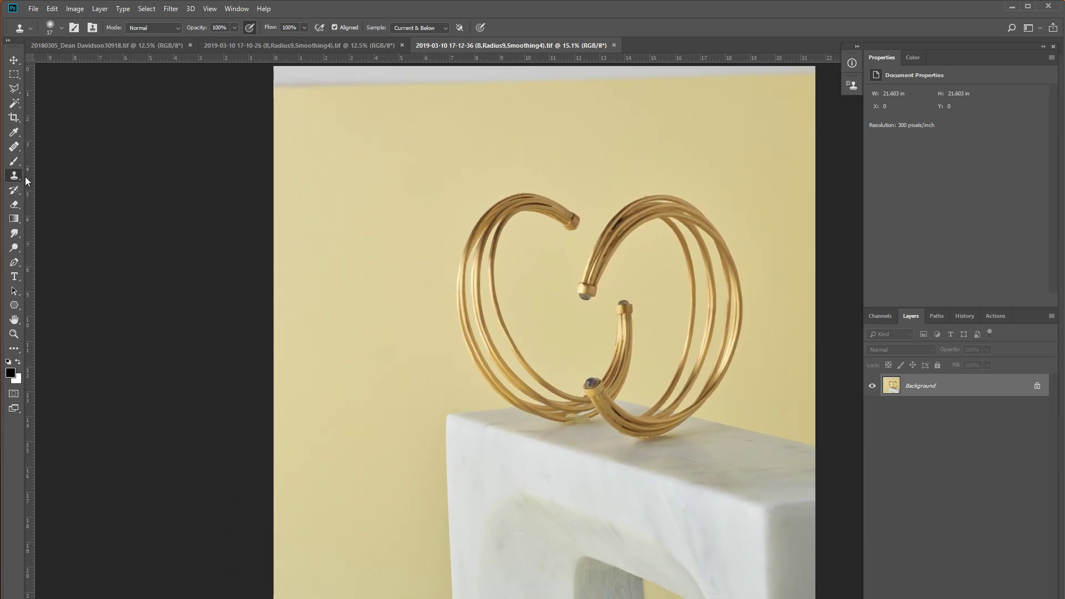
Step: Clone yellow backdrop over the grey top-edge strip with a 480 px brush
{"action": "right_click", "coordinate": [477, 131]}
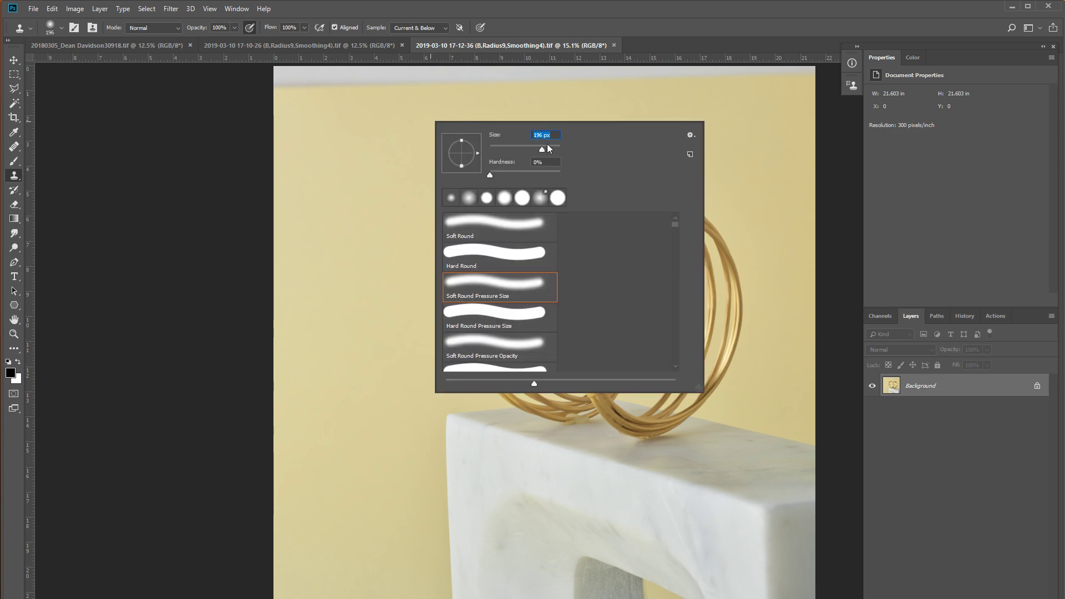
{"action": "key", "text": "Return"}
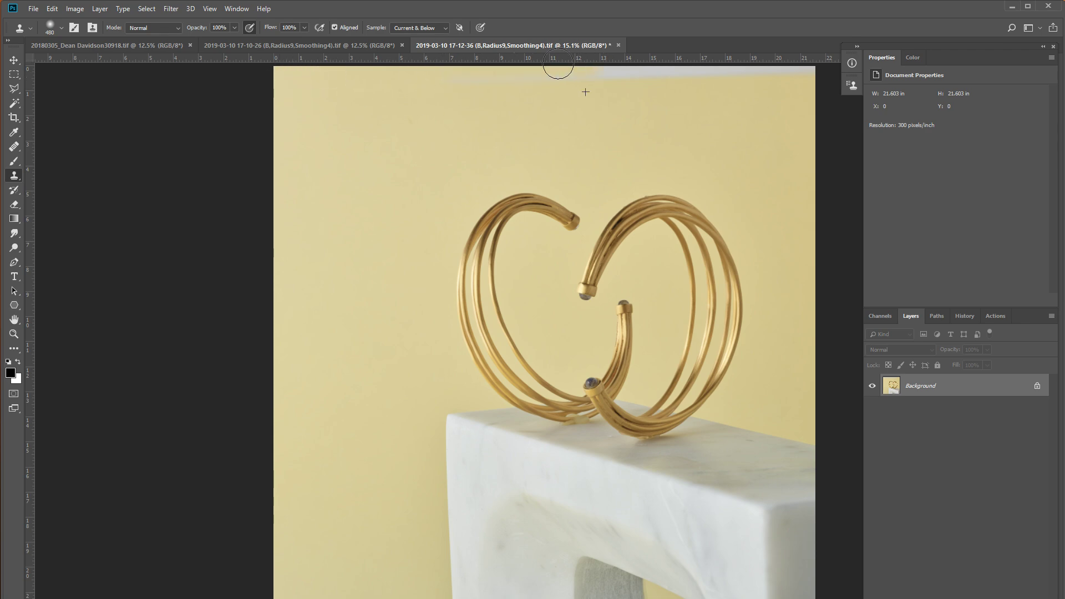
{"action": "mouse_move", "coordinate": [560, 71]}
{"action": "left_mouse_down"}
{"action": "mouse_move", "coordinate": [465, 84]}
{"action": "mouse_move", "coordinate": [795, 78]}
{"action": "left_mouse_up"}
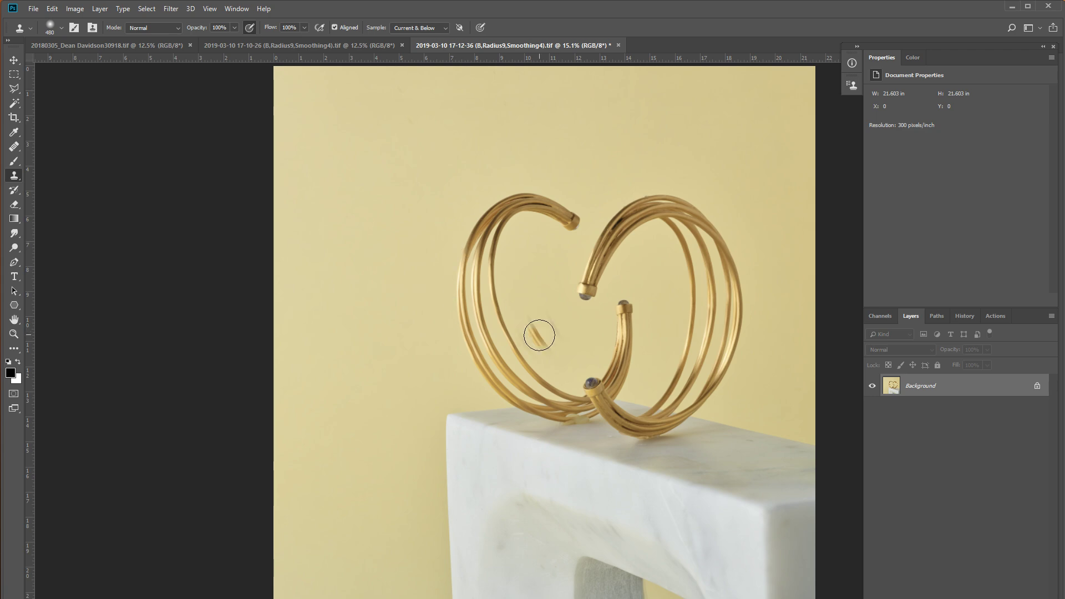
{"action": "double_click", "coordinate": [984, 392]}
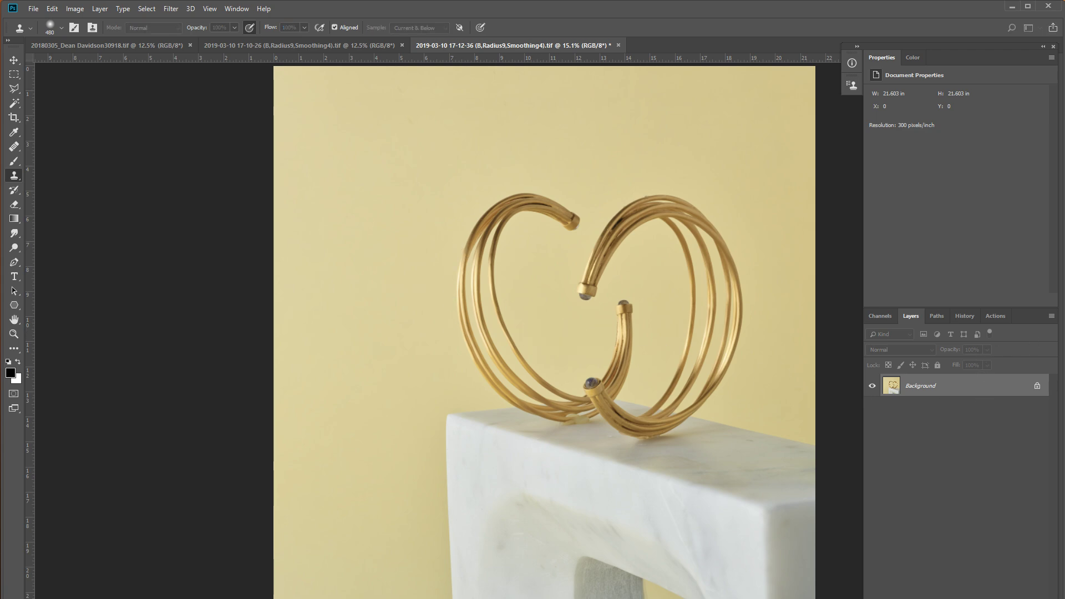
Step: Unlock the background as Layer 0 and place a vertical guide near 6.77 in
{"action": "key", "text": "Return"}
{"action": "key", "text": "ctrl+r"}
{"action": "key", "text": "ctrl+r"}
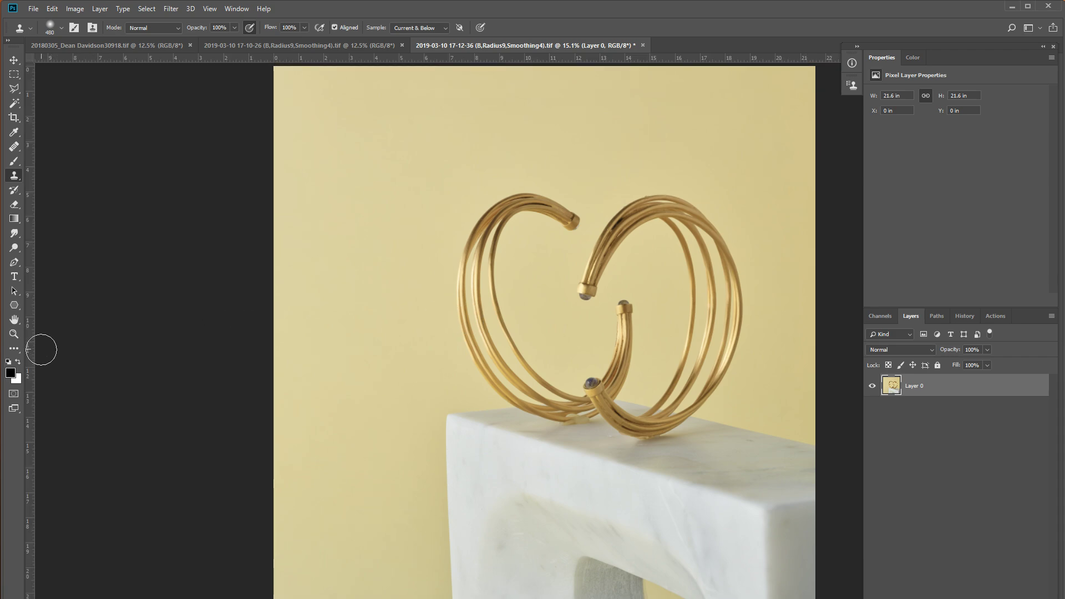
{"action": "left_click_drag", "start_coordinate": [30, 355], "coordinate": [443, 391]}
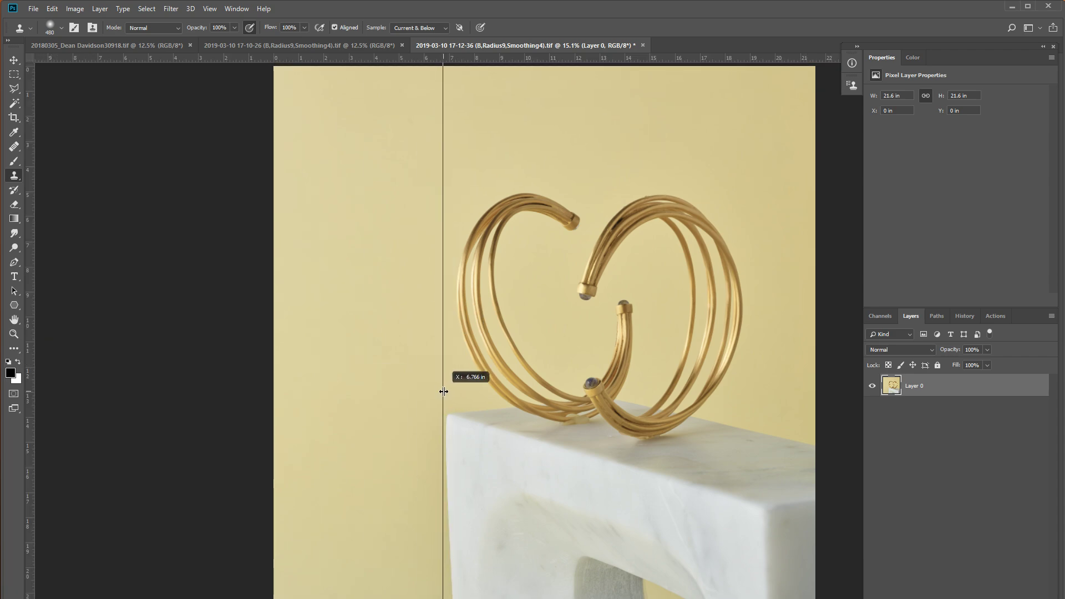
Step: Skew the photo's left edge outward and commit the transform
{"action": "left_click", "coordinate": [53, 9]}
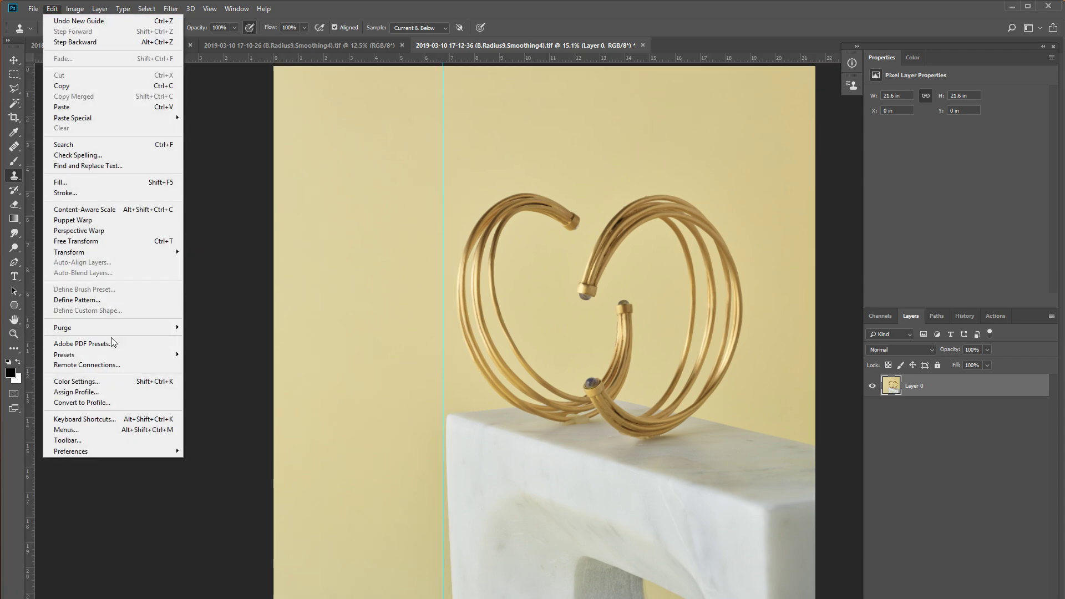
{"action": "mouse_move", "coordinate": [69, 251]}
{"action": "left_click", "coordinate": [221, 286]}
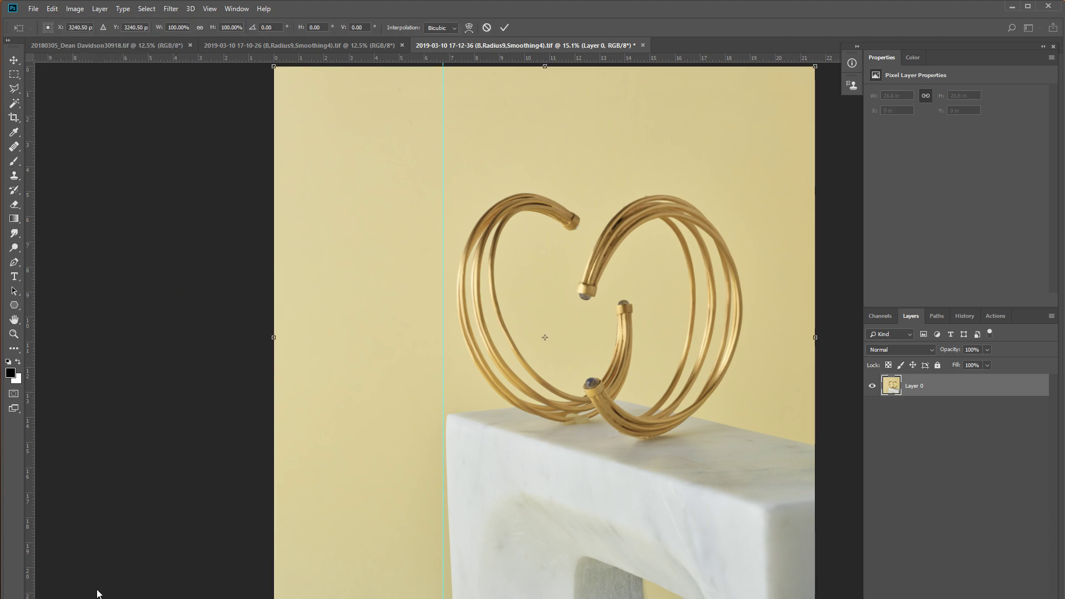
{"action": "left_click_drag", "start_coordinate": [274, 337], "coordinate": [267, 337]}
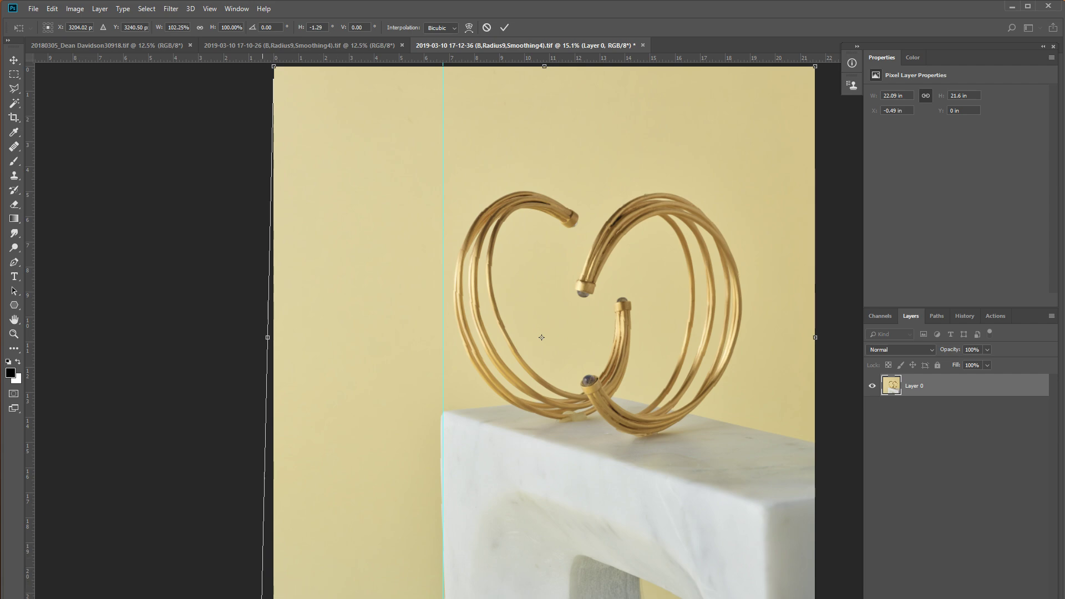
{"action": "left_click_drag", "start_coordinate": [262, 598], "coordinate": [259, 598]}
{"action": "key", "text": "Return"}
{"action": "key", "text": "s"}
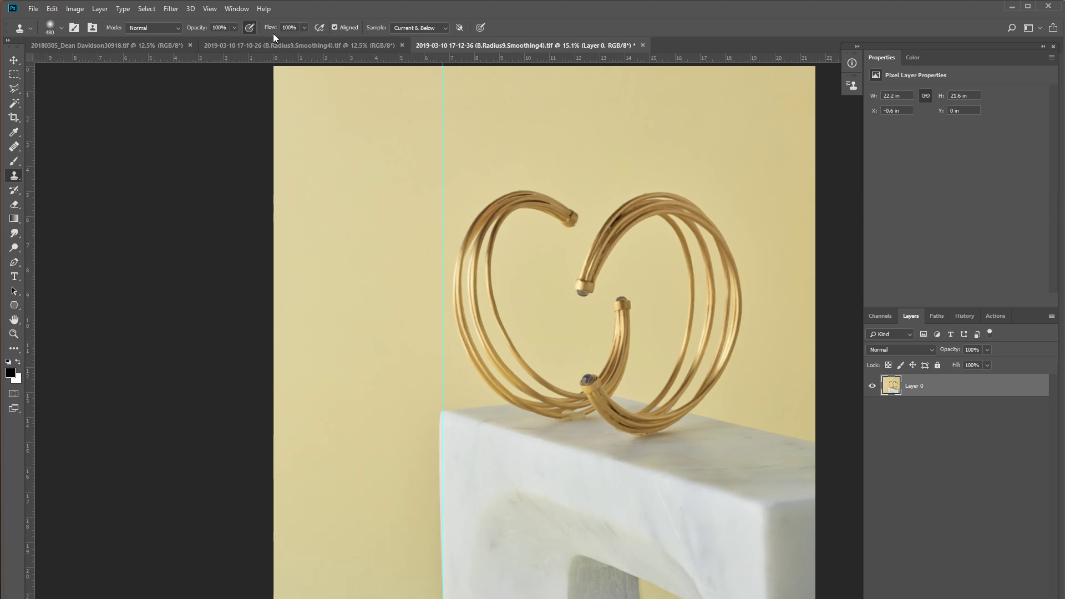
Step: Distort the left edge further out, widening the photo to 22.42 in
{"action": "left_click", "coordinate": [52, 9]}
{"action": "mouse_move", "coordinate": [69, 251]}
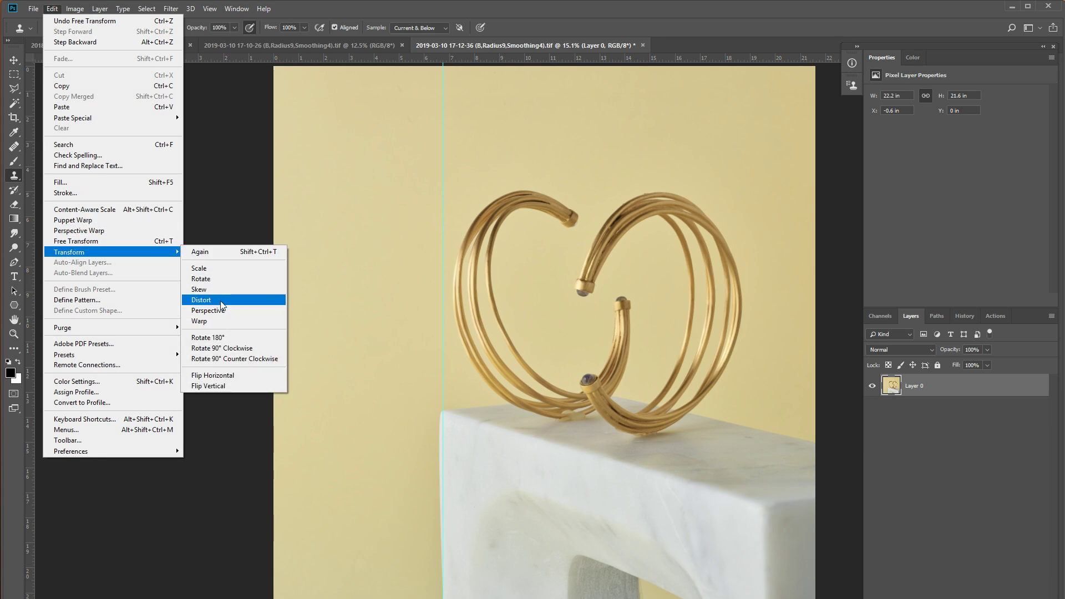
{"action": "left_click", "coordinate": [222, 289]}
{"action": "left_click_drag", "start_coordinate": [258, 589], "coordinate": [256, 589]}
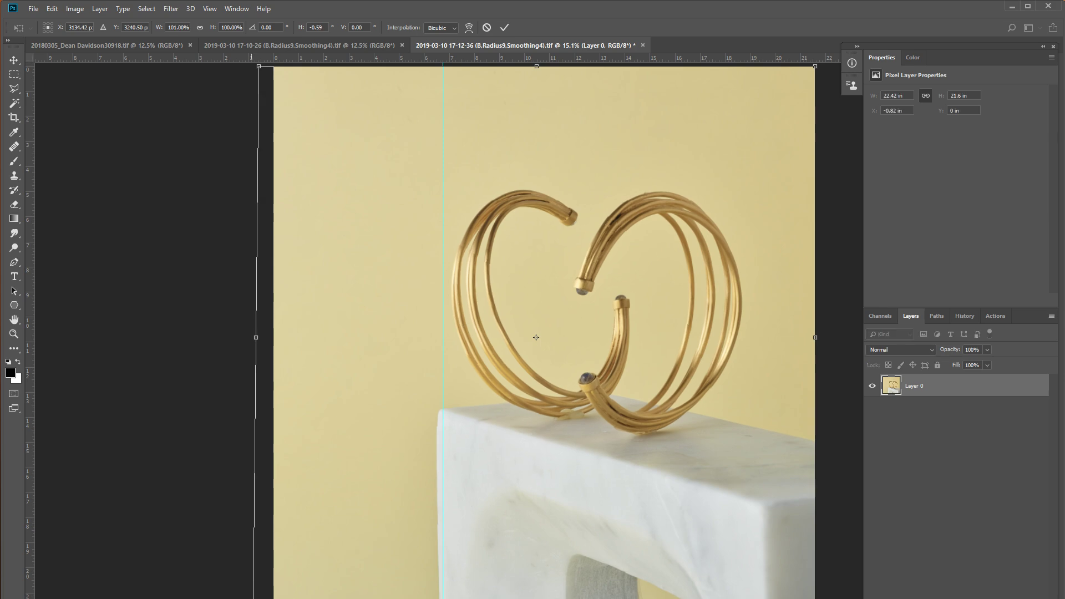
{"action": "key", "text": "Return"}
{"action": "key", "text": "s"}
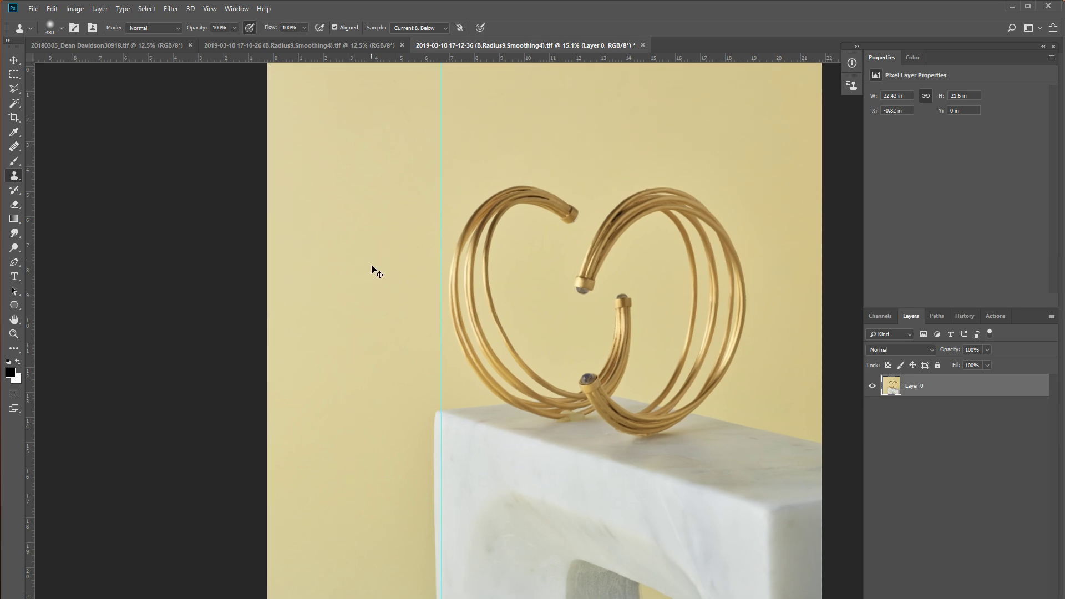
Step: Clone out the small white specks on the upper gold ring wires
{"action": "scroll", "coordinate": [473, 326], "scroll_direction": "up", "scroll_amount": 3}
{"action": "scroll", "coordinate": [471, 322], "scroll_direction": "up", "scroll_amount": 1}
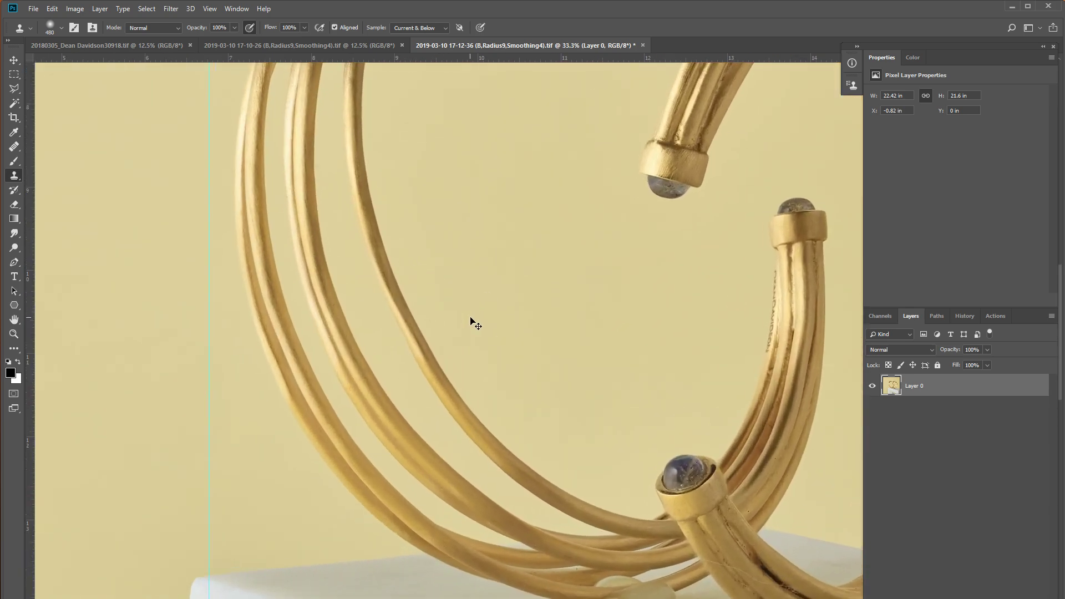
{"action": "left_click_drag", "start_coordinate": [431, 208], "coordinate": [352, 456]}
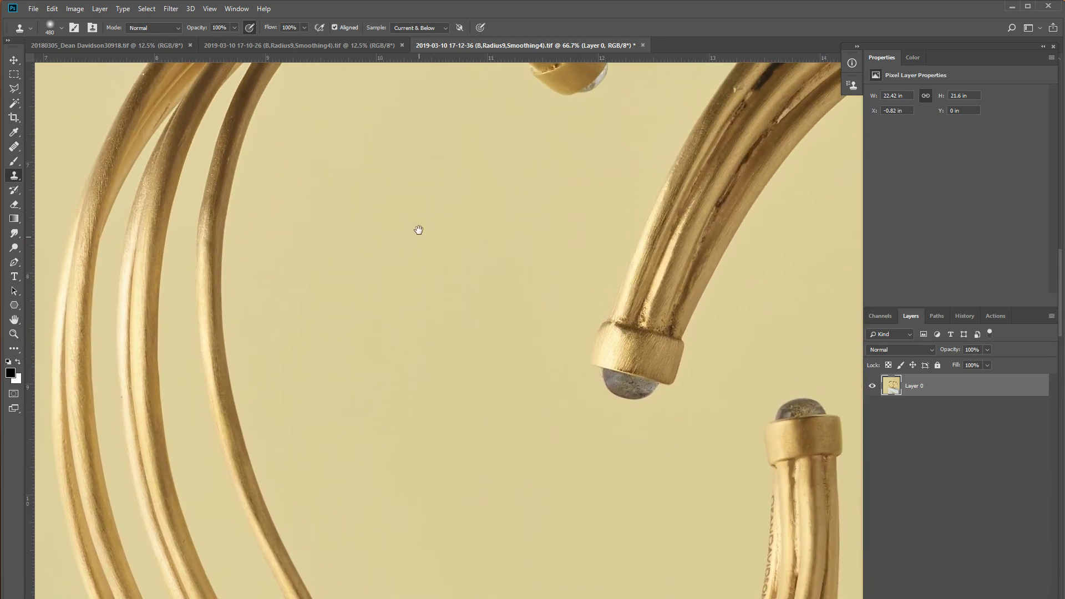
{"action": "left_click_drag", "start_coordinate": [418, 230], "coordinate": [414, 449]}
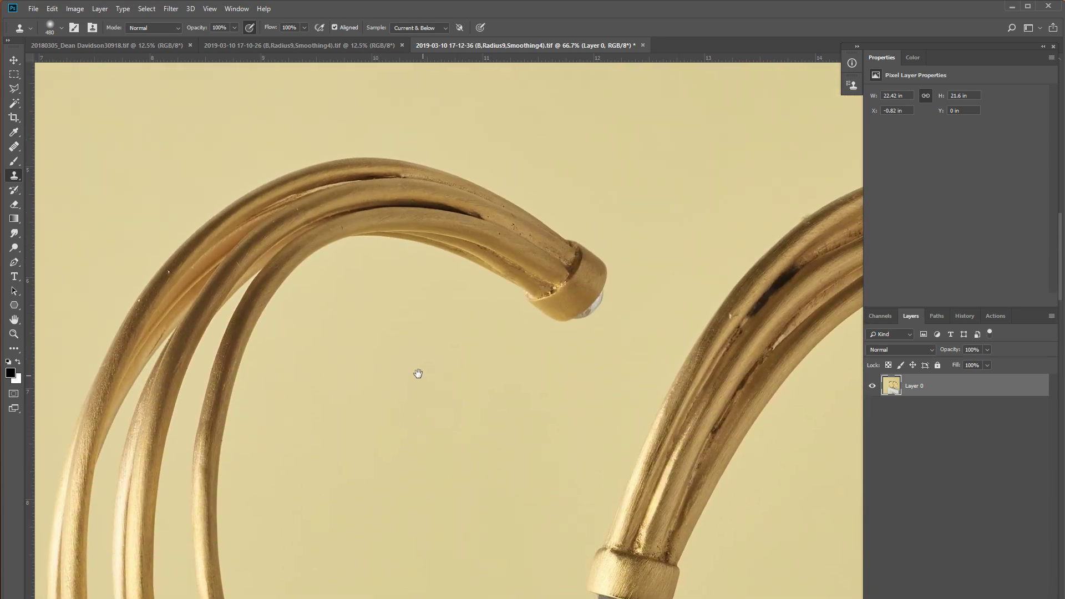
{"action": "scroll", "coordinate": [413, 360], "scroll_direction": "left", "scroll_amount": 3}
{"action": "scroll", "coordinate": [332, 294], "scroll_direction": "left", "scroll_amount": 1}
{"action": "scroll", "coordinate": [119, 114], "scroll_direction": "left", "scroll_amount": 2}
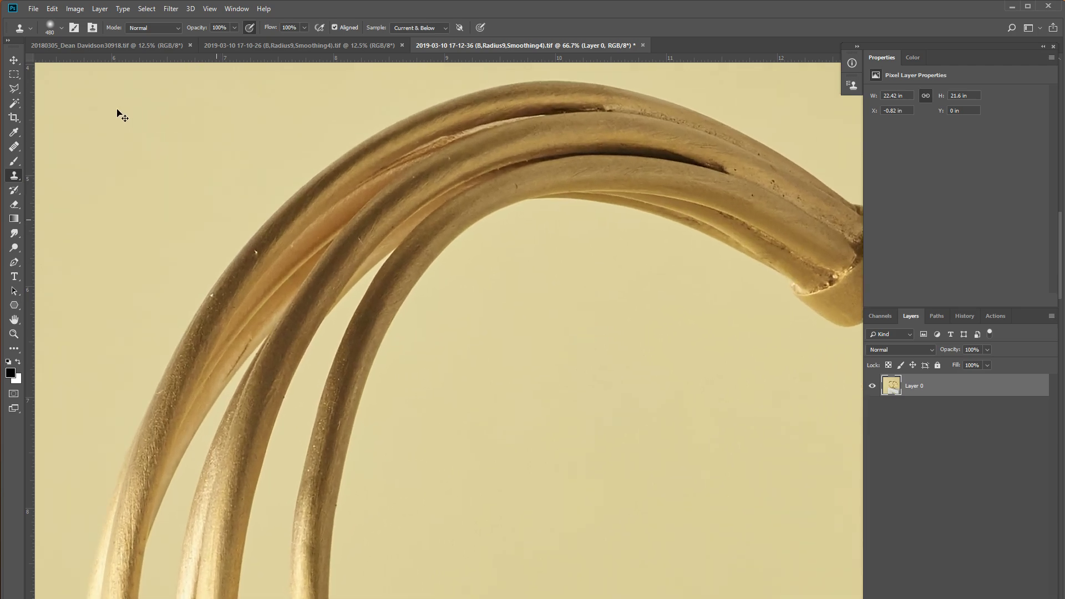
{"action": "scroll", "coordinate": [119, 114], "scroll_direction": "up", "scroll_amount": 1}
{"action": "scroll", "coordinate": [119, 113], "scroll_direction": "up", "scroll_amount": 1}
{"action": "scroll", "coordinate": [120, 113], "scroll_direction": "up", "scroll_amount": 1}
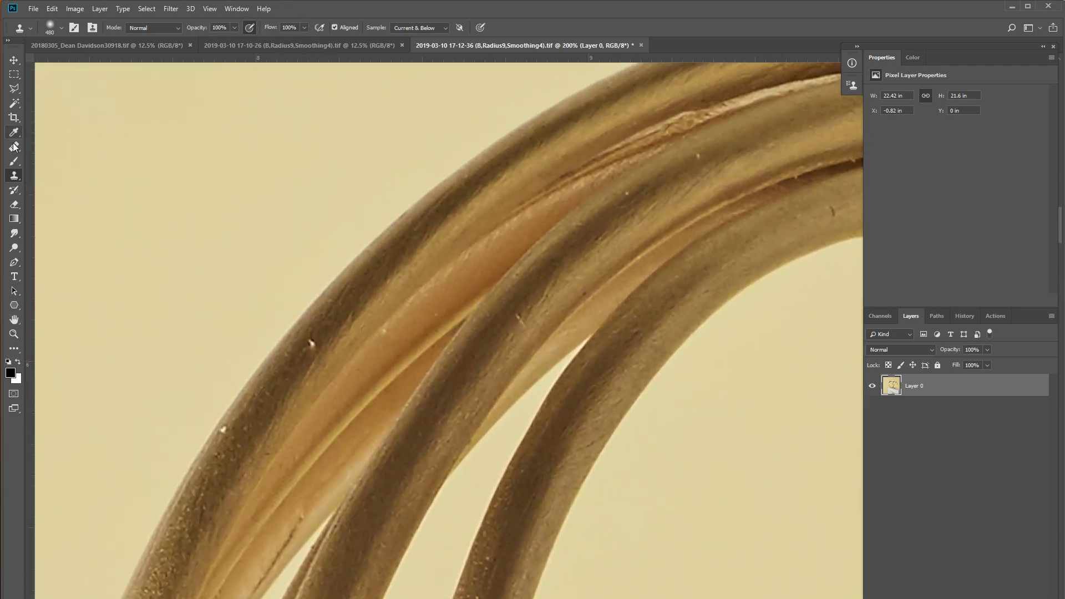
{"action": "right_click", "coordinate": [352, 308]}
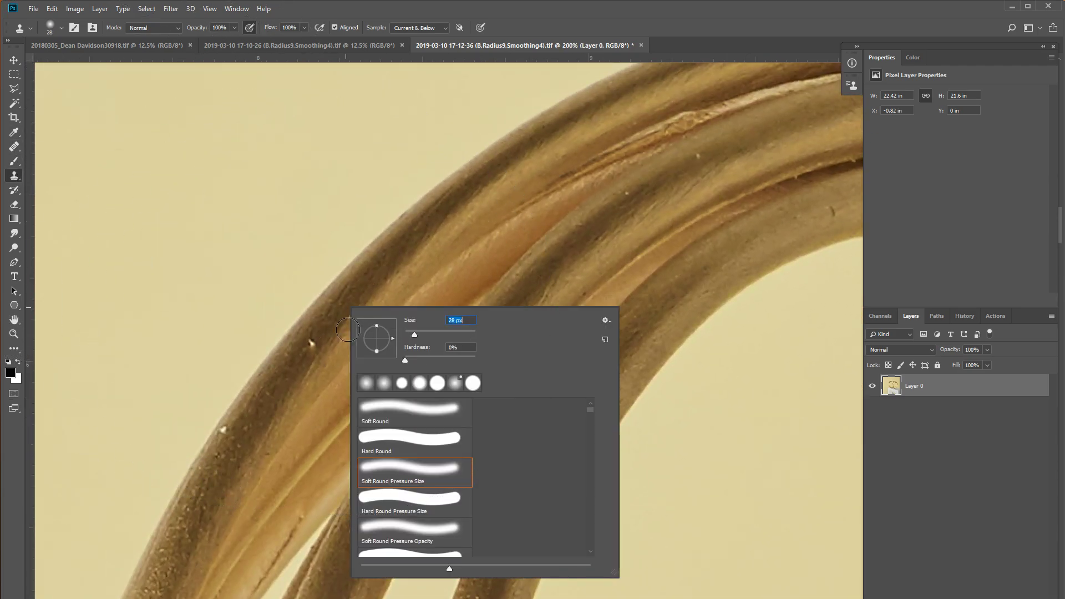
{"action": "key", "text": "Return"}
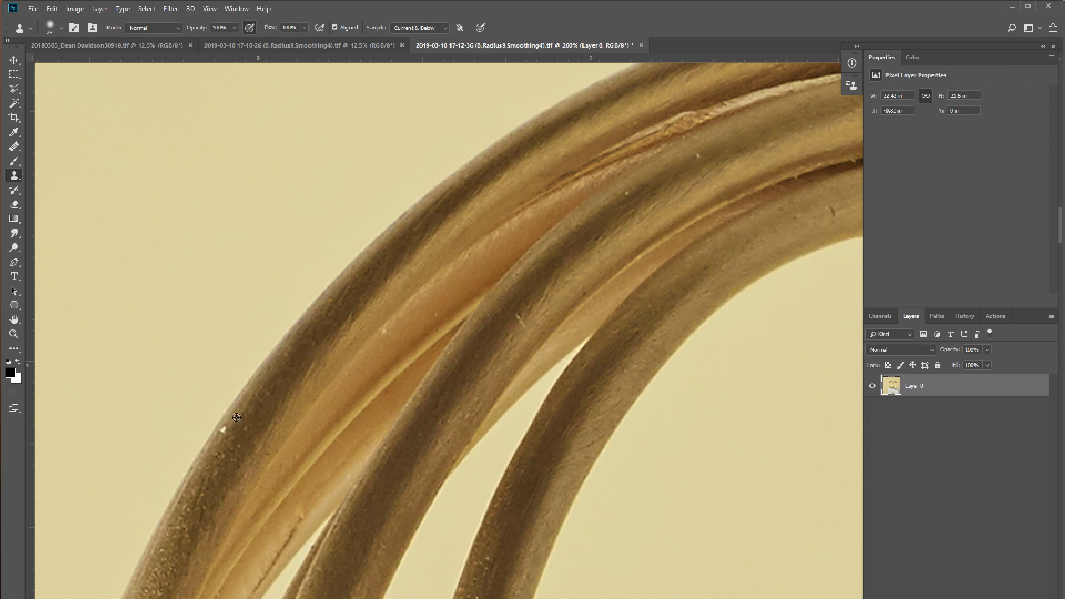
{"action": "left_click", "coordinate": [223, 431]}
{"action": "left_click", "coordinate": [628, 192]}
Step: Scroll down to the stray hair on the thick band and try painting it out, then undo
{"action": "left_click_drag", "start_coordinate": [837, 208], "coordinate": [601, 157]}
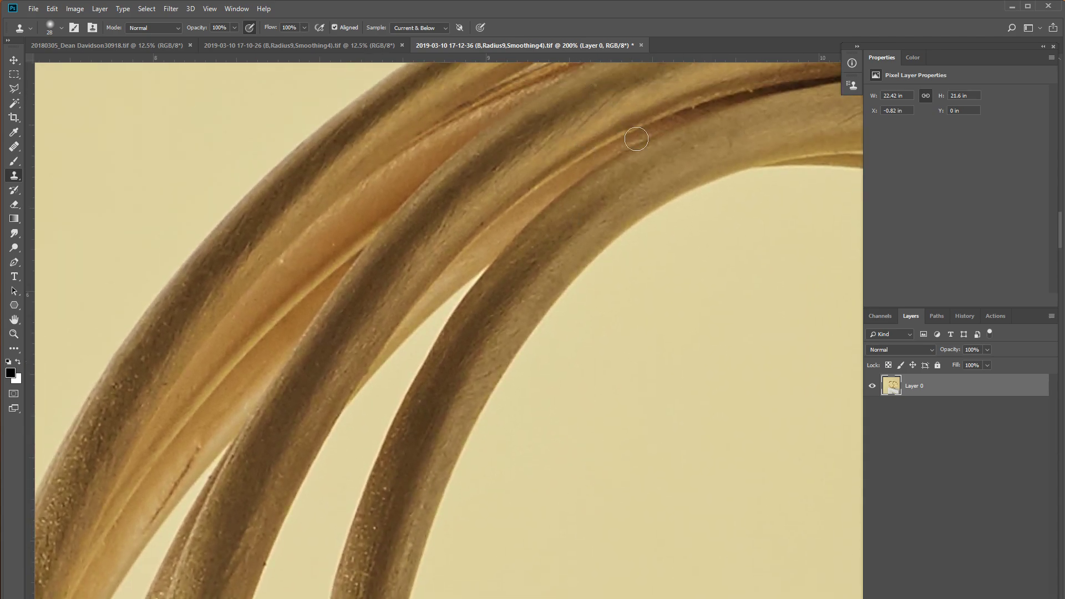
{"action": "scroll", "coordinate": [663, 263], "scroll_direction": "down", "scroll_amount": 5}
{"action": "scroll", "coordinate": [519, 281], "scroll_direction": "down", "scroll_amount": 5}
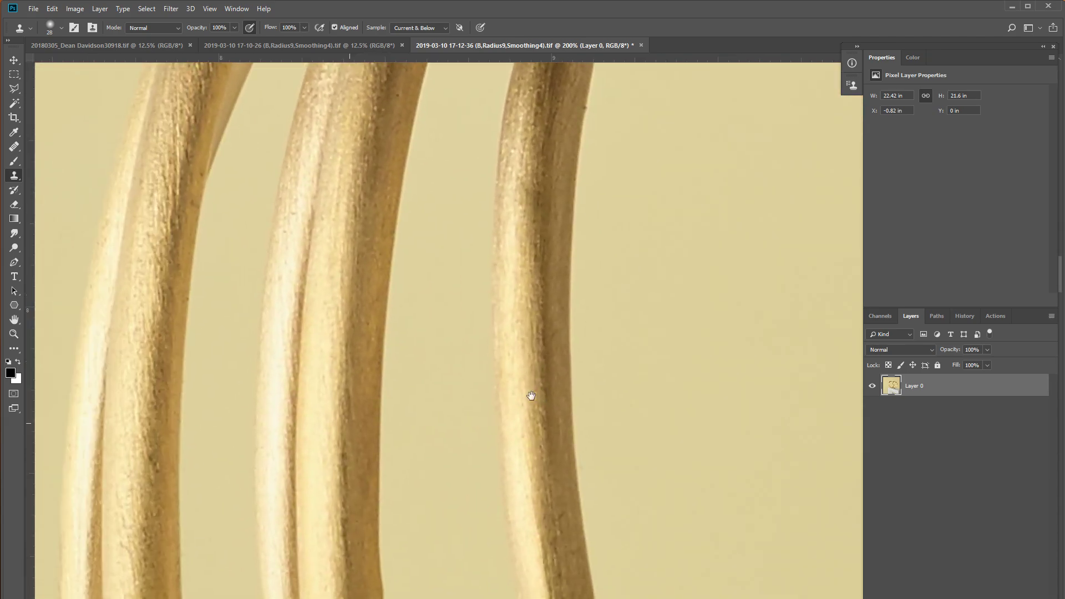
{"action": "scroll", "coordinate": [533, 392], "scroll_direction": "down", "scroll_amount": 5}
{"action": "scroll", "coordinate": [618, 362], "scroll_direction": "down", "scroll_amount": 5}
{"action": "scroll", "coordinate": [554, 434], "scroll_direction": "down", "scroll_amount": 5}
{"action": "scroll", "coordinate": [547, 299], "scroll_direction": "down", "scroll_amount": 5}
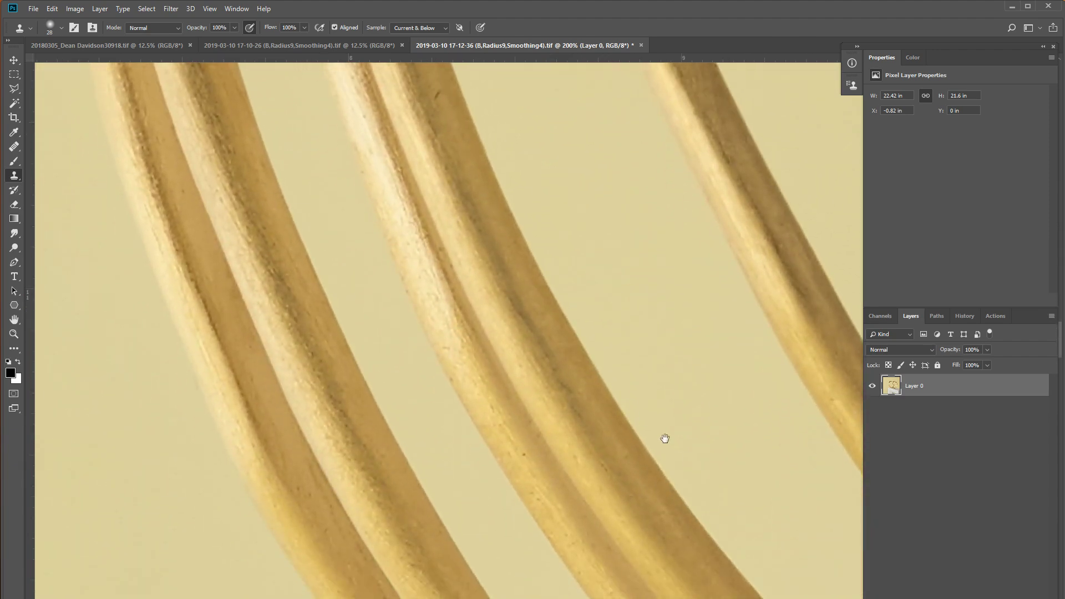
{"action": "scroll", "coordinate": [664, 437], "scroll_direction": "down", "scroll_amount": 5}
{"action": "scroll", "coordinate": [549, 368], "scroll_direction": "down", "scroll_amount": 5}
{"action": "scroll", "coordinate": [620, 417], "scroll_direction": "down", "scroll_amount": 5}
{"action": "scroll", "coordinate": [323, 190], "scroll_direction": "down", "scroll_amount": 3}
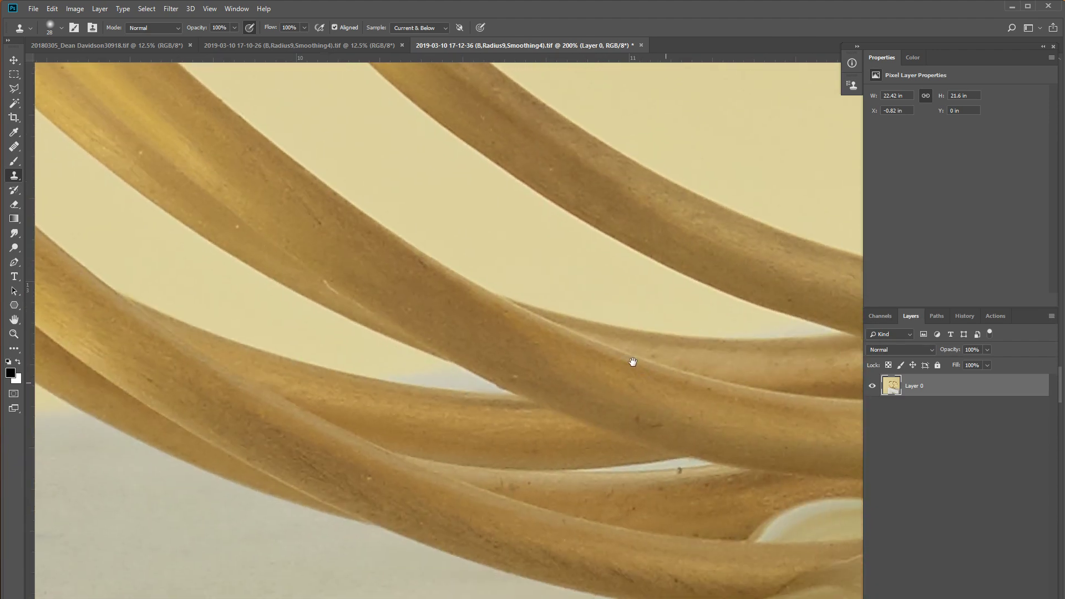
{"action": "scroll", "coordinate": [632, 361], "scroll_direction": "down", "scroll_amount": 5}
{"action": "scroll", "coordinate": [494, 282], "scroll_direction": "down", "scroll_amount": 5}
{"action": "scroll", "coordinate": [499, 289], "scroll_direction": "right", "scroll_amount": 5}
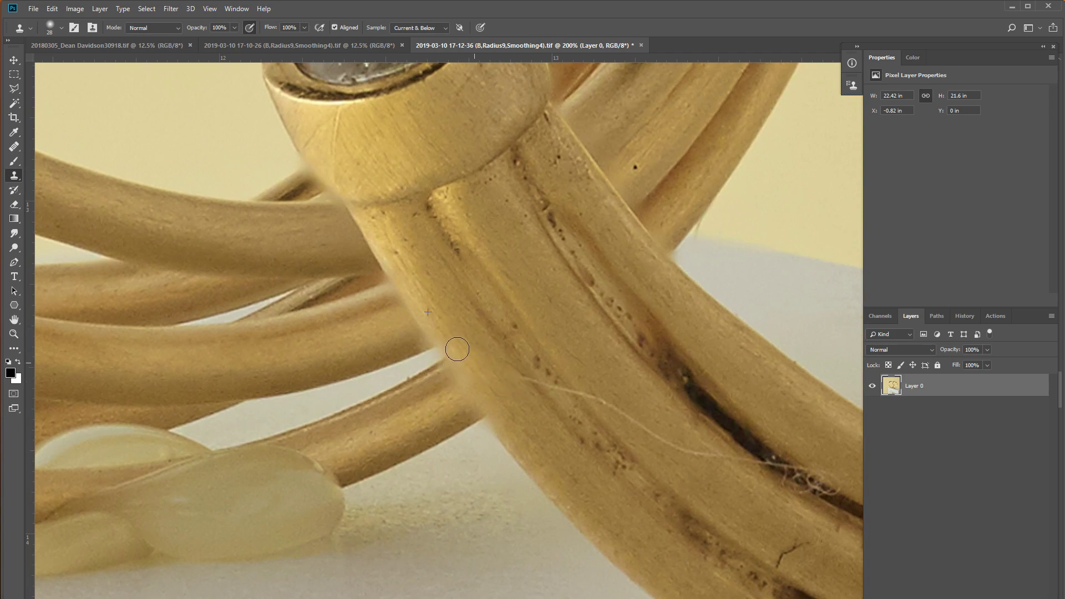
{"action": "left_click_drag", "start_coordinate": [472, 339], "coordinate": [527, 387]}
{"action": "key", "text": "ctrl+z"}
Step: Clone out the hair's left section with a 20 px brush
{"action": "right_click", "coordinate": [528, 382]}
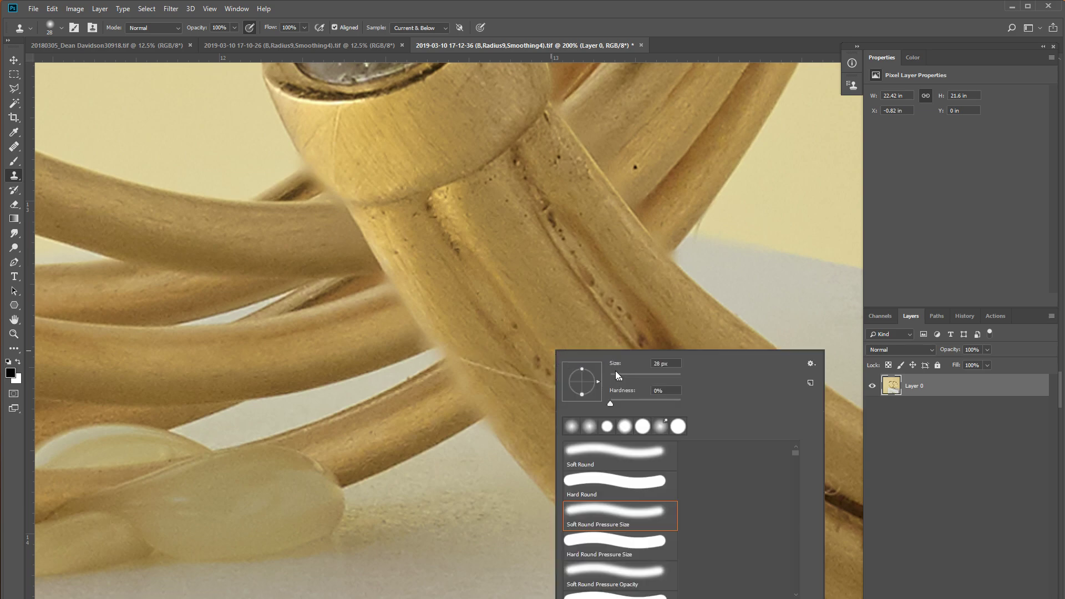
{"action": "type", "text": "20"}
{"action": "key", "text": "Return"}
{"action": "left_click_drag", "start_coordinate": [471, 360], "coordinate": [532, 382]}
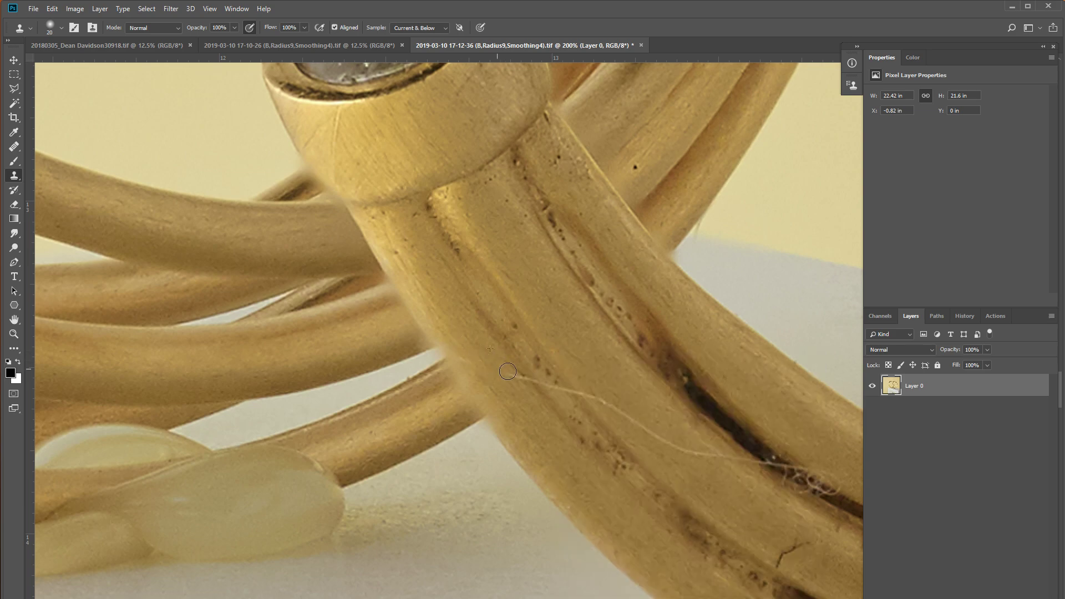
Step: Heal the stray hair on the gold band with the Healing Brush
{"action": "left_click", "coordinate": [14, 147]}
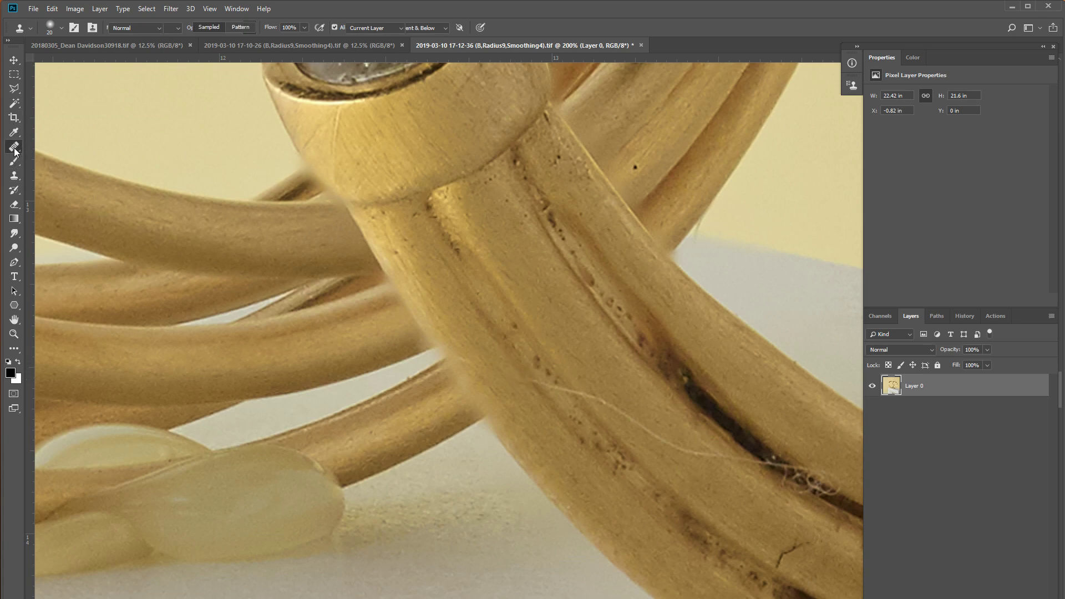
{"action": "left_click", "coordinate": [56, 157]}
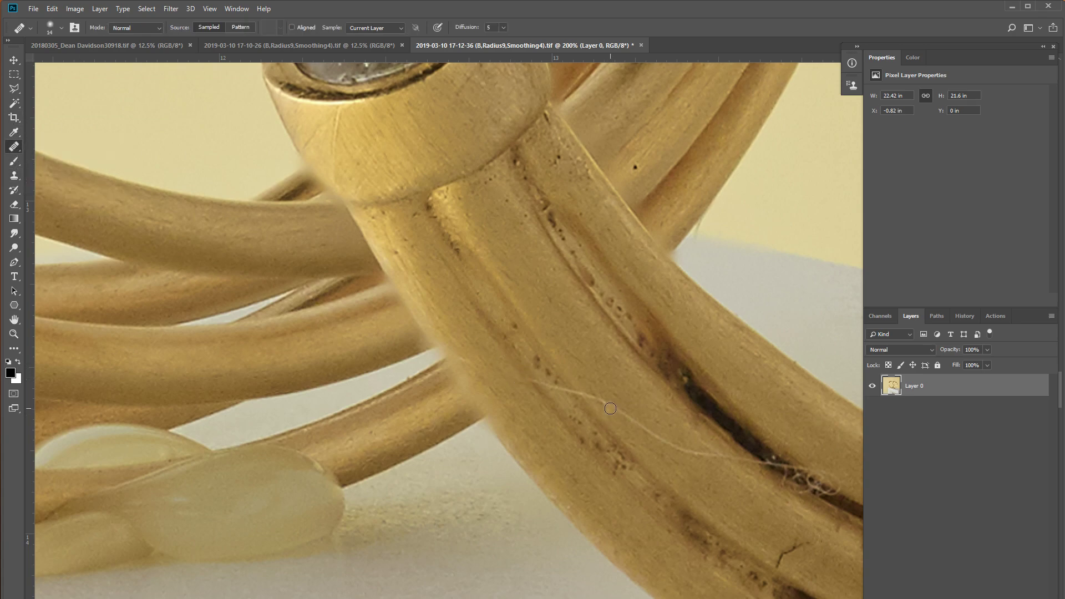
{"action": "left_click_drag", "start_coordinate": [613, 408], "coordinate": [642, 426]}
Step: Switch to the Spot Healing Brush with a 16 px brush size
{"action": "right_click", "coordinate": [21, 152]}
{"action": "left_click", "coordinate": [55, 146]}
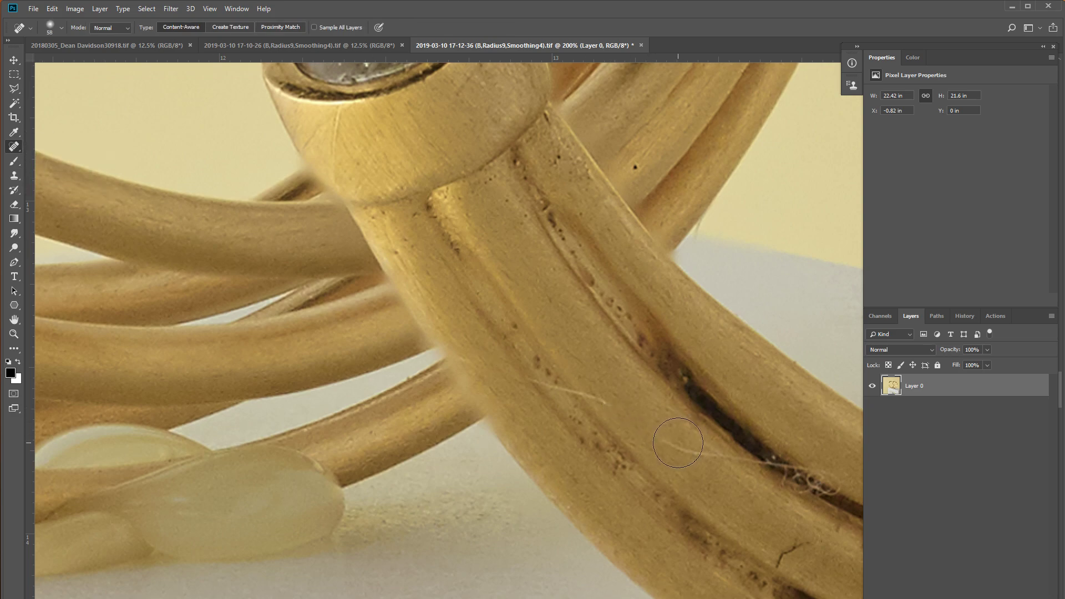
{"action": "right_click", "coordinate": [630, 416]}
{"action": "left_click_drag", "start_coordinate": [670, 439], "coordinate": [664, 438]}
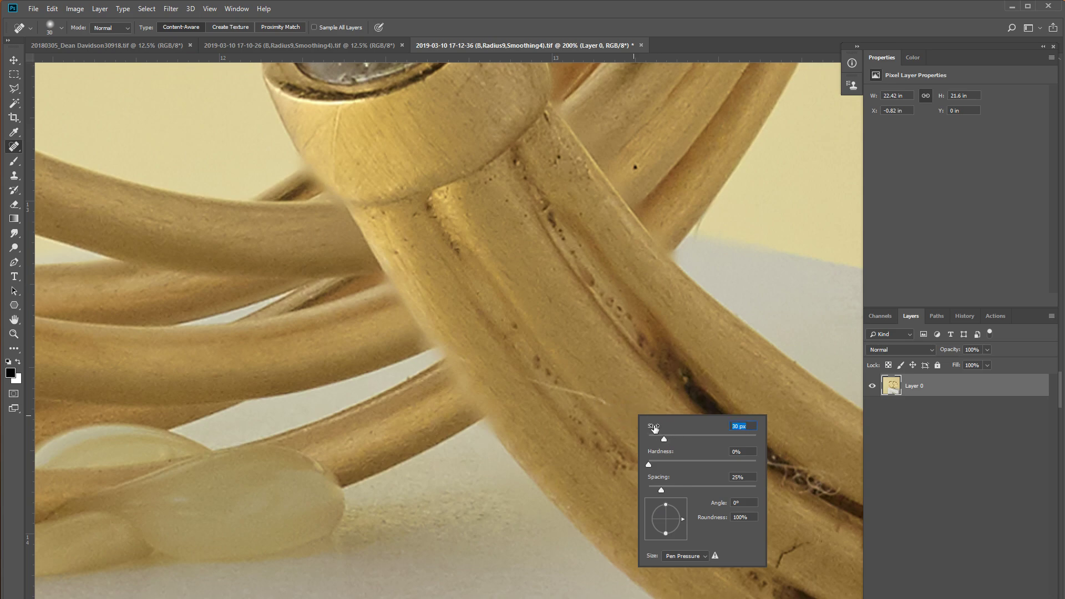
{"action": "left_click", "coordinate": [656, 437]}
Step: Spot-heal the stray hair, small gap and dark flecks along the gold band
{"action": "left_click_drag", "start_coordinate": [610, 400], "coordinate": [541, 383]}
{"action": "left_click_drag", "start_coordinate": [667, 445], "coordinate": [738, 459]}
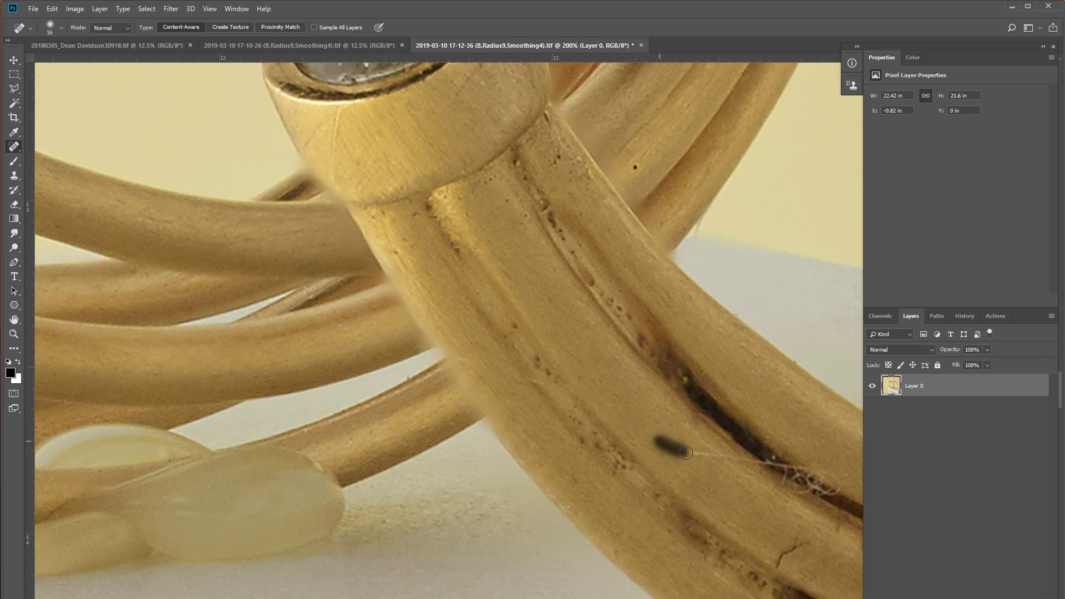
{"action": "left_click", "coordinate": [741, 461]}
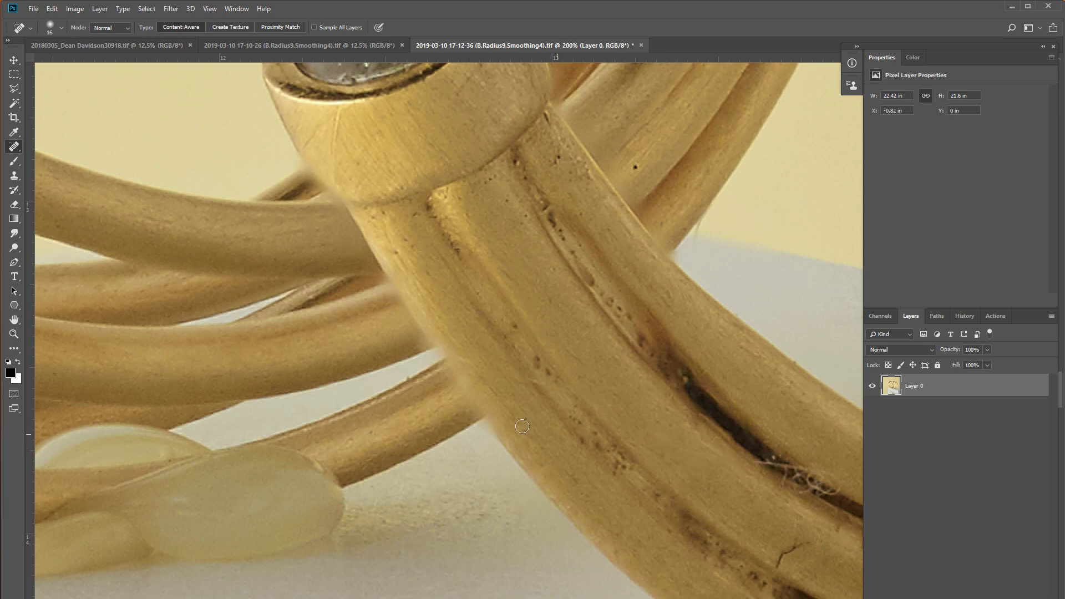
{"action": "left_click", "coordinate": [540, 383]}
{"action": "left_click", "coordinate": [491, 374]}
{"action": "left_click_drag", "start_coordinate": [455, 357], "coordinate": [469, 363]}
{"action": "left_click", "coordinate": [515, 369]}
{"action": "left_click_drag", "start_coordinate": [740, 399], "coordinate": [619, 376]}
Step: Spot-heal a dark blemish, then clone clean gold over the crack's white fibres and marks
{"action": "left_click", "coordinate": [521, 151]}
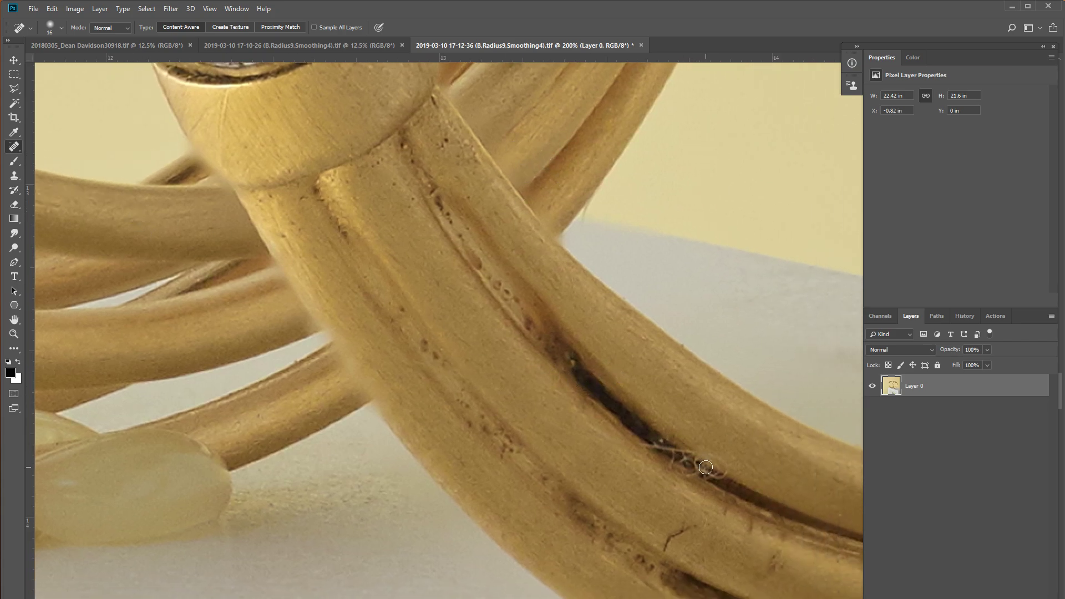
{"action": "left_click", "coordinate": [14, 176]}
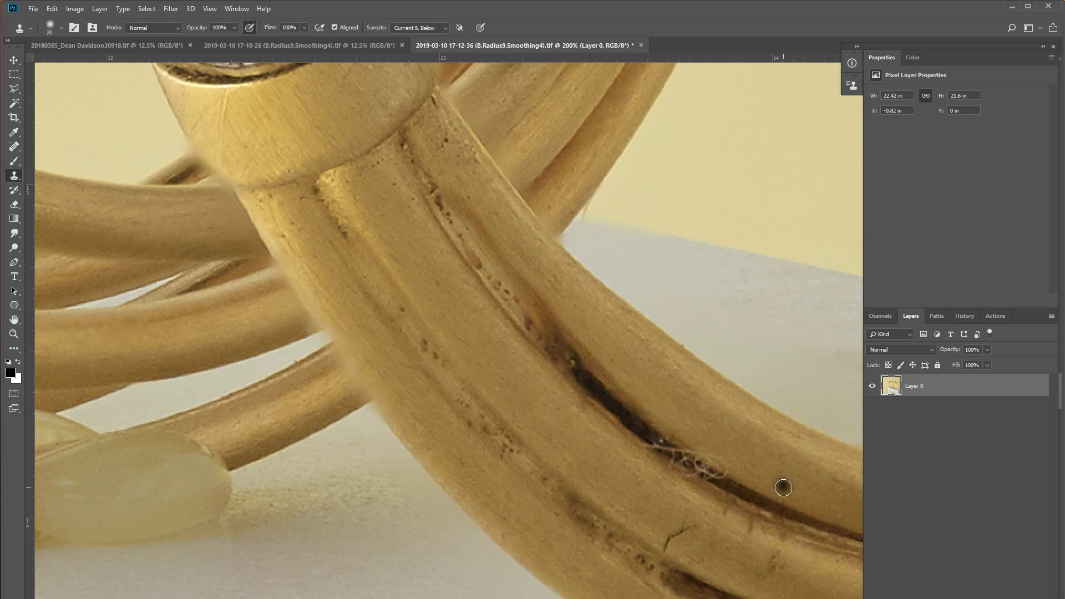
{"action": "left_click", "coordinate": [725, 458], "text": "alt"}
{"action": "mouse_move", "coordinate": [641, 438]}
{"action": "left_mouse_down"}
{"action": "mouse_move", "coordinate": [744, 492]}
{"action": "mouse_move", "coordinate": [690, 359]}
{"action": "left_mouse_up"}
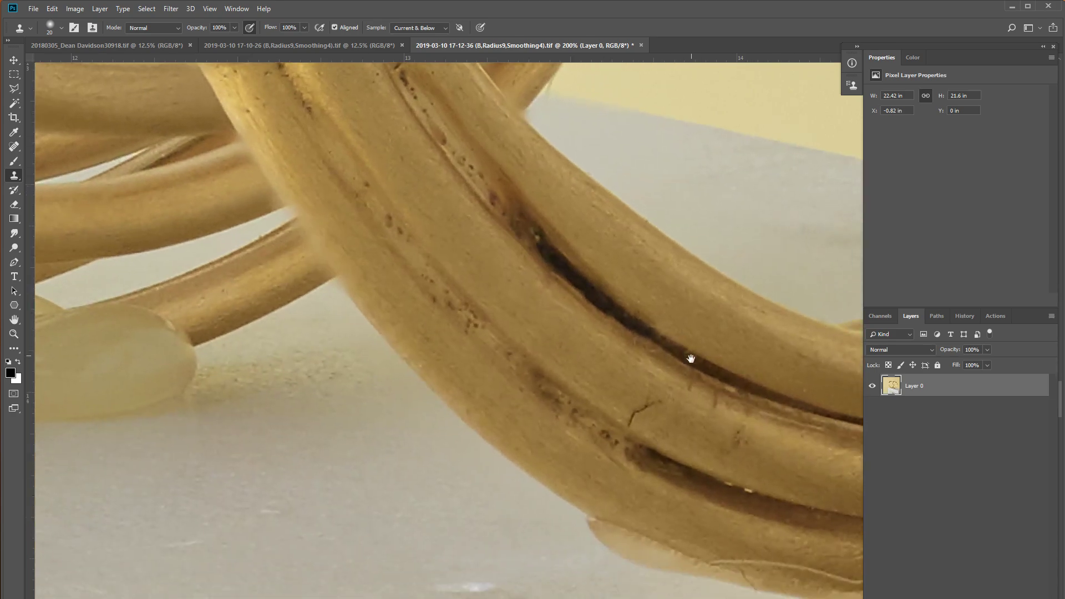
{"action": "left_click_drag", "start_coordinate": [636, 416], "coordinate": [653, 398]}
{"action": "left_click_drag", "start_coordinate": [720, 448], "coordinate": [743, 431]}
{"action": "left_click_drag", "start_coordinate": [711, 474], "coordinate": [754, 491]}
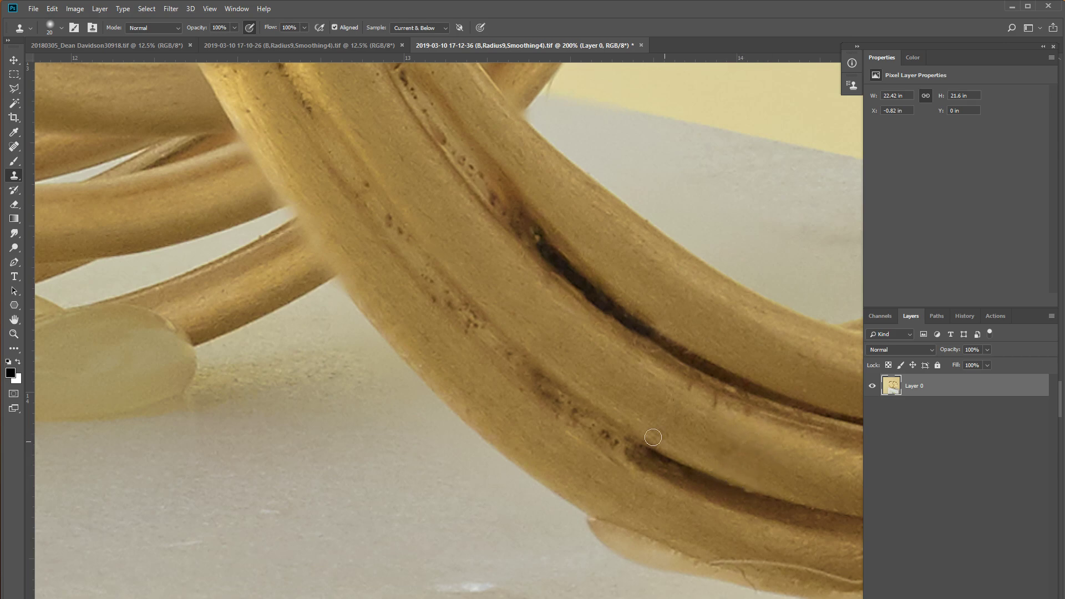
Step: Resample clean gold and clone over the dark specks along the stem
{"action": "left_click", "coordinate": [607, 433]}
{"action": "left_click_drag", "start_coordinate": [421, 274], "coordinate": [462, 314]}
{"action": "left_click", "coordinate": [398, 230]}
{"action": "left_click_drag", "start_coordinate": [394, 171], "coordinate": [458, 309]}
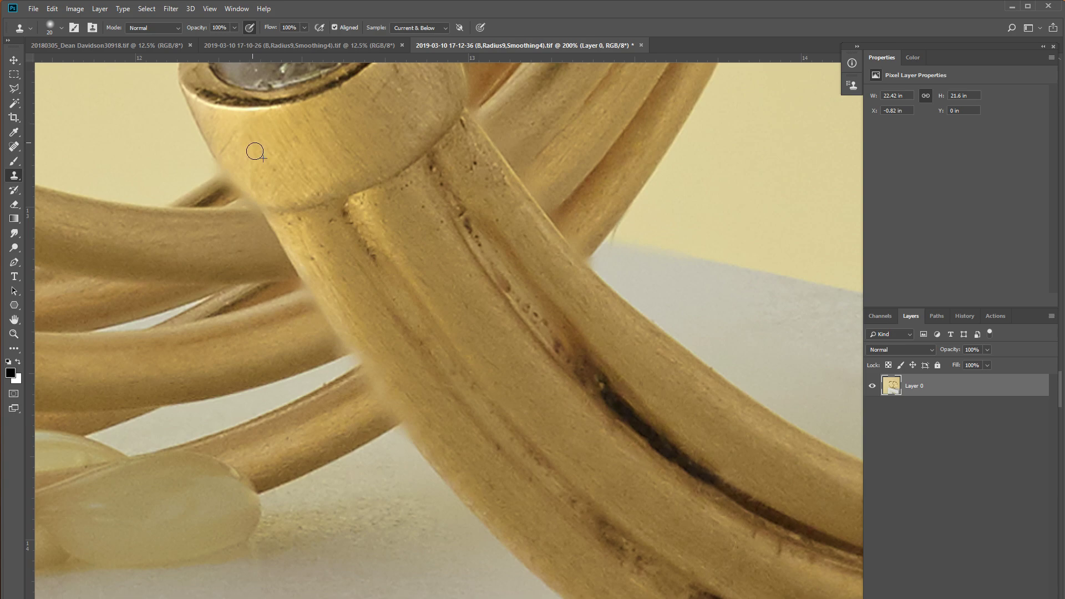
{"action": "mouse_move", "coordinate": [560, 352]}
{"action": "left_mouse_down"}
{"action": "mouse_move", "coordinate": [379, 215]}
{"action": "mouse_move", "coordinate": [544, 237]}
{"action": "mouse_move", "coordinate": [371, 352]}
{"action": "mouse_move", "coordinate": [525, 135]}
{"action": "mouse_move", "coordinate": [655, 103]}
{"action": "mouse_move", "coordinate": [429, 406]}
{"action": "left_mouse_up"}
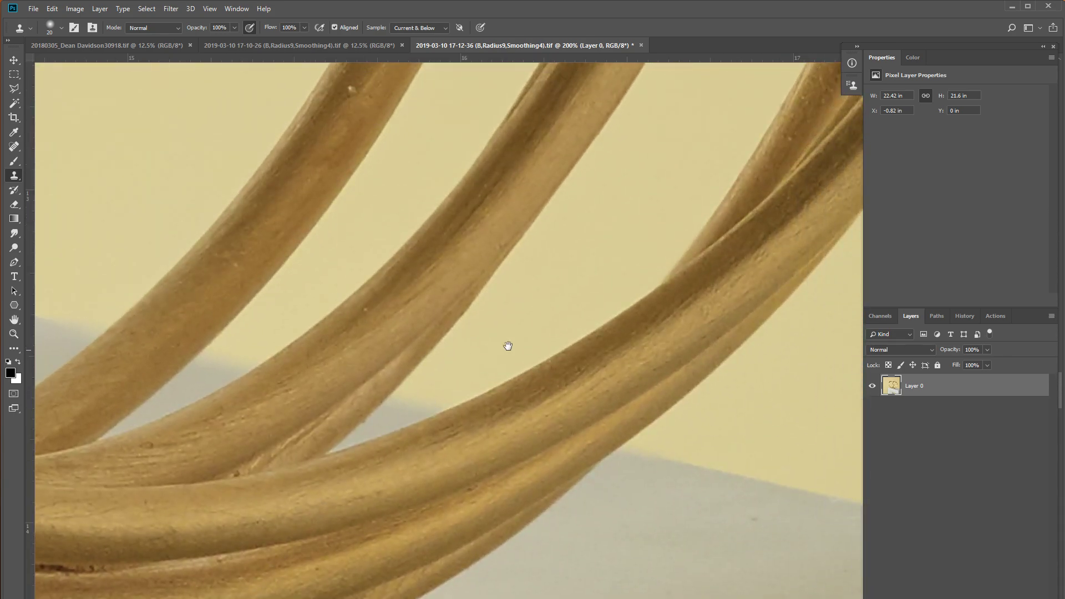
Step: Clone away the crack line, dark speck and edge scratch on the ring
{"action": "mouse_move", "coordinate": [508, 345]}
{"action": "left_mouse_down"}
{"action": "mouse_move", "coordinate": [409, 450]}
{"action": "mouse_move", "coordinate": [535, 492]}
{"action": "mouse_move", "coordinate": [578, 383]}
{"action": "mouse_move", "coordinate": [527, 480]}
{"action": "left_mouse_up"}
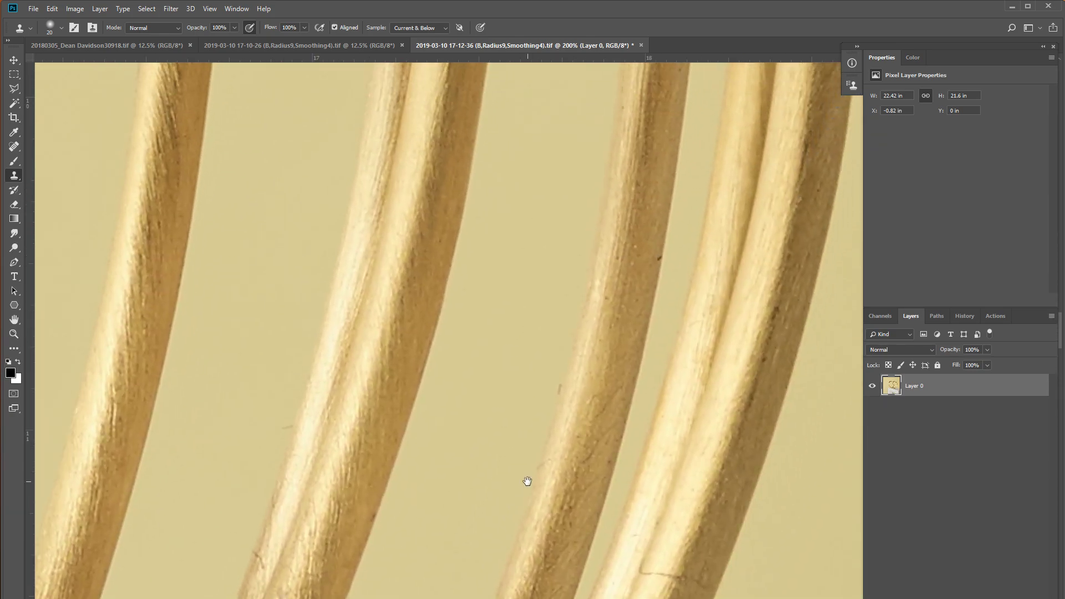
{"action": "left_click", "coordinate": [658, 557], "text": "alt"}
{"action": "left_click_drag", "start_coordinate": [644, 573], "coordinate": [679, 578]}
{"action": "left_click", "coordinate": [679, 578]}
{"action": "left_click", "coordinate": [260, 558]}
Step: Clone away the light blobs along the ring's top edge
{"action": "mouse_move", "coordinate": [661, 229]}
{"action": "left_mouse_down"}
{"action": "mouse_move", "coordinate": [637, 385]}
{"action": "mouse_move", "coordinate": [596, 364]}
{"action": "left_mouse_up"}
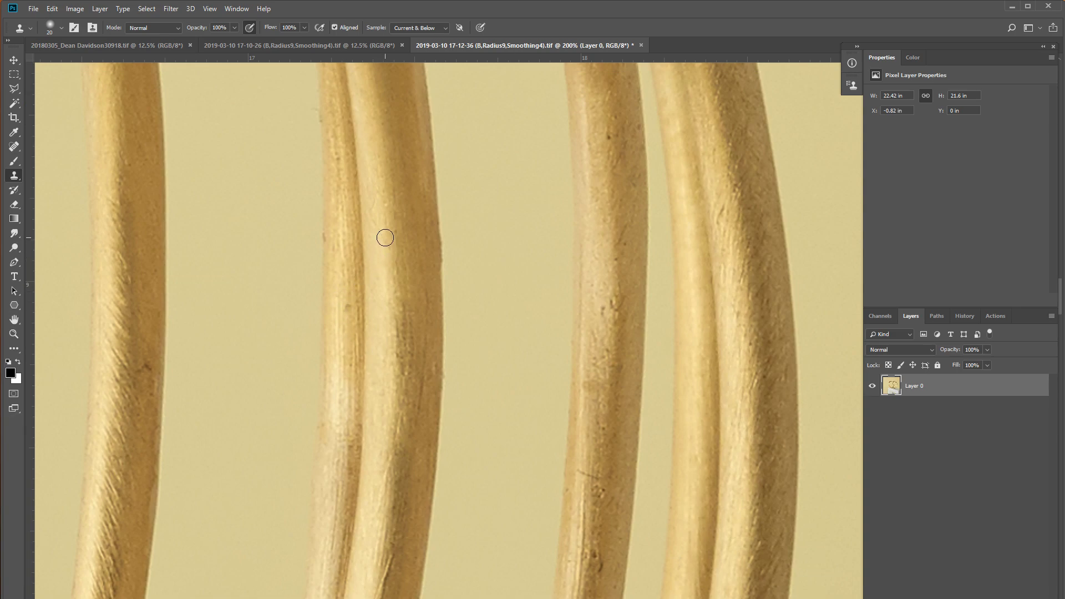
{"action": "mouse_move", "coordinate": [144, 356]}
{"action": "left_mouse_down"}
{"action": "mouse_move", "coordinate": [285, 392]}
{"action": "mouse_move", "coordinate": [375, 257]}
{"action": "mouse_move", "coordinate": [669, 312]}
{"action": "left_mouse_up"}
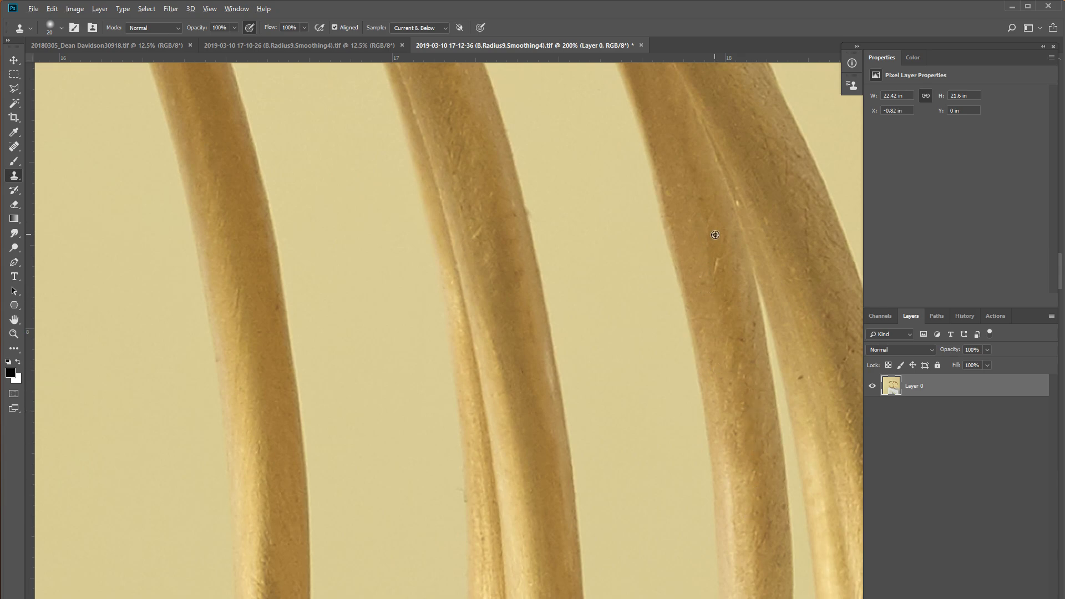
{"action": "left_click_drag", "start_coordinate": [720, 264], "coordinate": [634, 450]}
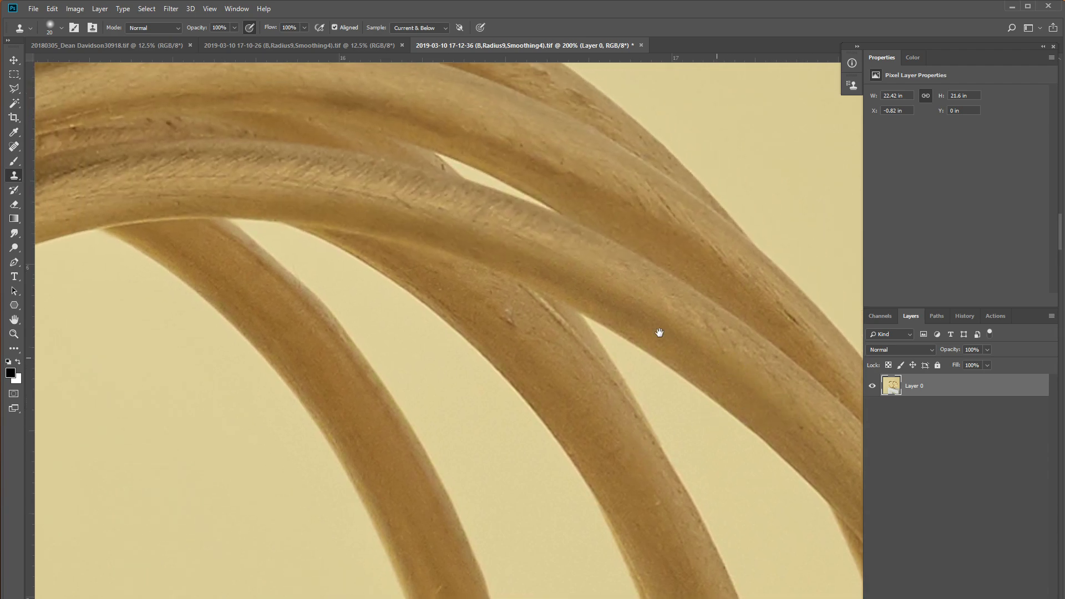
{"action": "left_click_drag", "start_coordinate": [380, 189], "coordinate": [598, 332]}
{"action": "left_click_drag", "start_coordinate": [383, 267], "coordinate": [639, 397]}
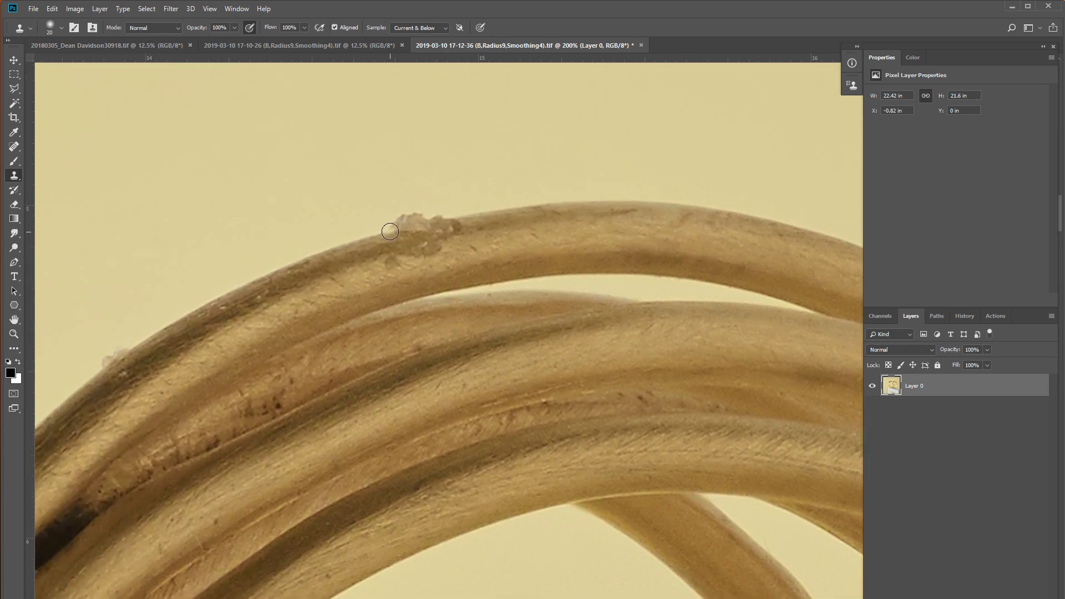
{"action": "left_click_drag", "start_coordinate": [399, 219], "coordinate": [460, 216]}
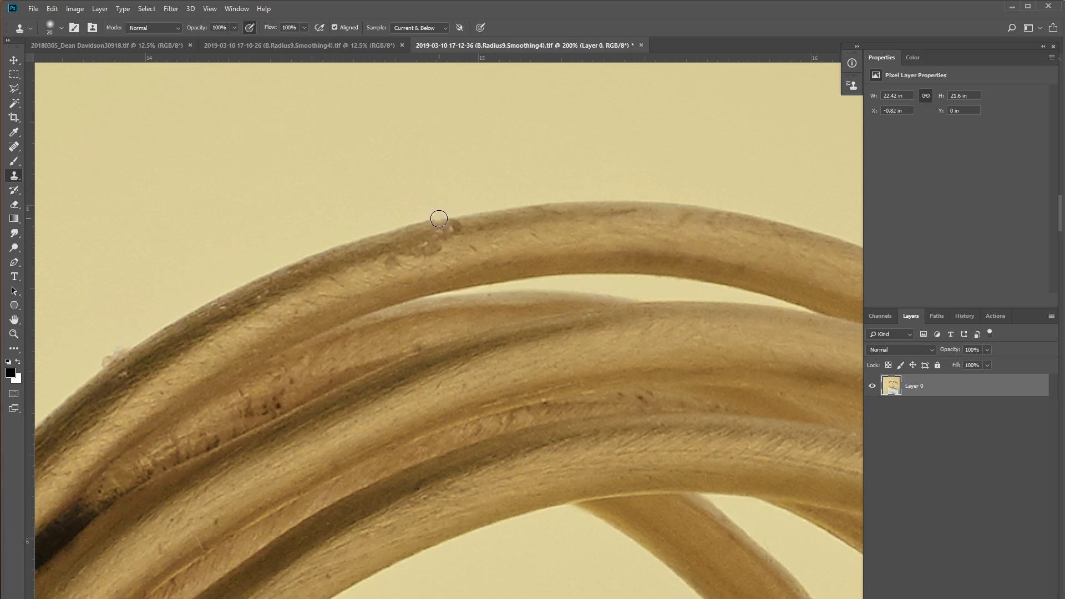
{"action": "mouse_move", "coordinate": [438, 217]}
{"action": "left_mouse_down"}
{"action": "mouse_move", "coordinate": [417, 252]}
{"action": "mouse_move", "coordinate": [392, 265]}
{"action": "left_mouse_up"}
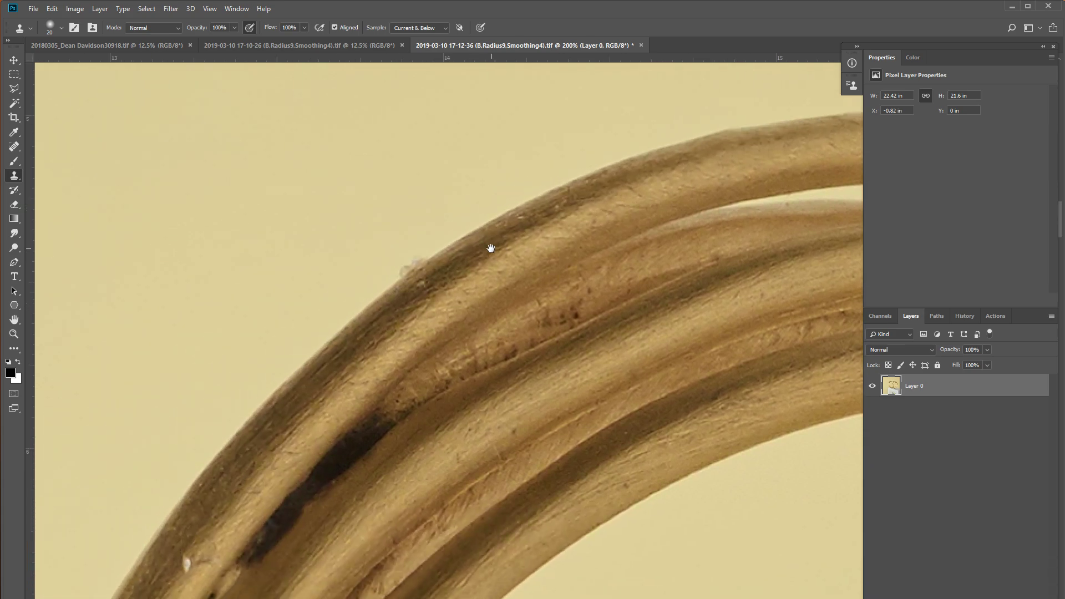
Step: Clone over the ring-tube edge blemish, then move toward the collar and stone
{"action": "left_click_drag", "start_coordinate": [157, 330], "coordinate": [455, 240]}
{"action": "mouse_move", "coordinate": [417, 262]}
{"action": "left_mouse_down"}
{"action": "mouse_move", "coordinate": [405, 267]}
{"action": "mouse_move", "coordinate": [427, 250]}
{"action": "left_mouse_up"}
{"action": "left_click_drag", "start_coordinate": [450, 300], "coordinate": [444, 144]}
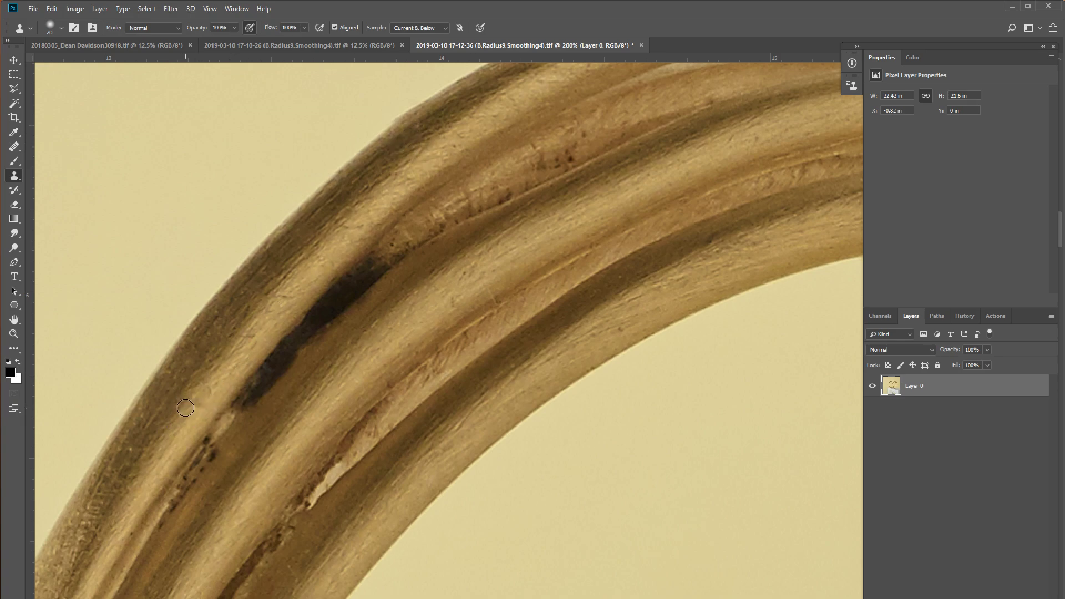
{"action": "left_click_drag", "start_coordinate": [183, 440], "coordinate": [361, 209]}
{"action": "scroll", "coordinate": [361, 209], "scroll_direction": "down", "scroll_amount": 3}
{"action": "scroll", "coordinate": [376, 233], "scroll_direction": "down", "scroll_amount": 3}
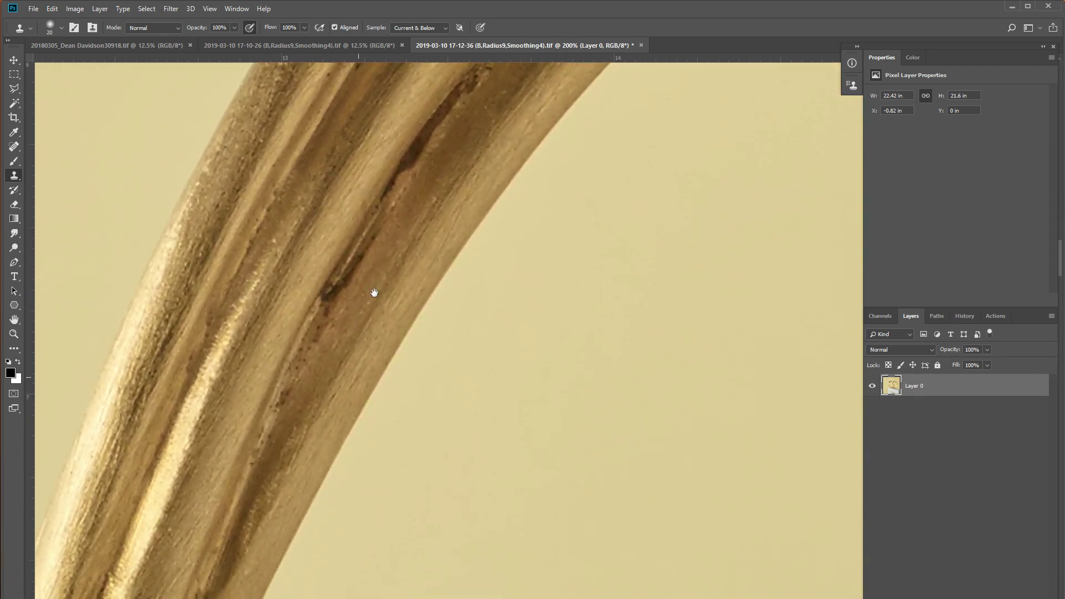
{"action": "scroll", "coordinate": [373, 290], "scroll_direction": "down", "scroll_amount": 3}
{"action": "scroll", "coordinate": [355, 277], "scroll_direction": "down", "scroll_amount": 2}
{"action": "scroll", "coordinate": [333, 344], "scroll_direction": "down", "scroll_amount": 5}
{"action": "scroll", "coordinate": [360, 321], "scroll_direction": "left", "scroll_amount": 3}
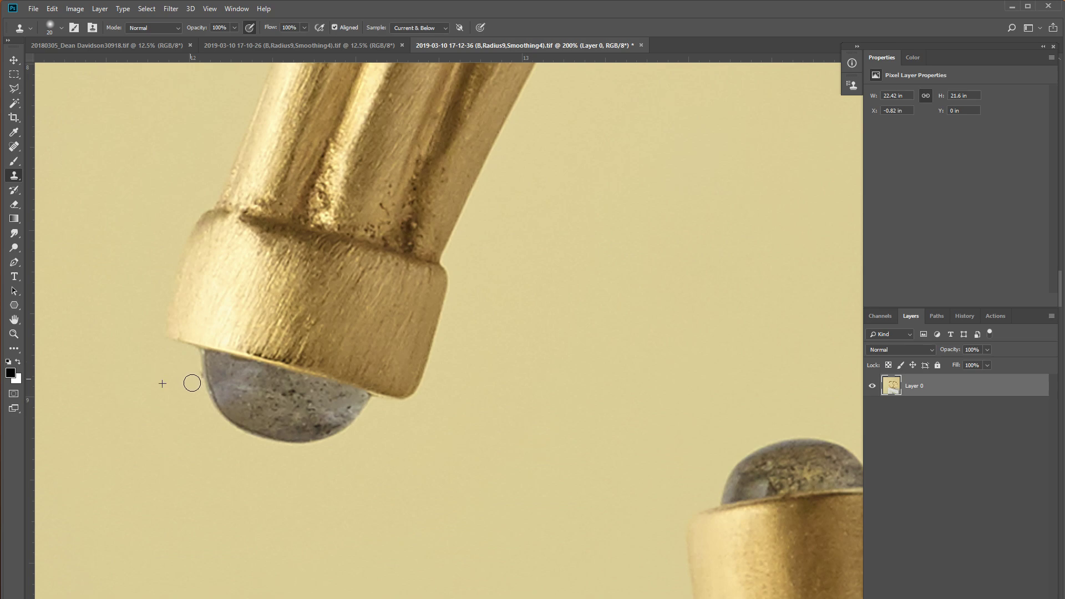
Step: Centre the view on the lower ring's gold collar and stone
{"action": "scroll", "coordinate": [183, 387], "scroll_direction": "down", "scroll_amount": 5}
{"action": "scroll", "coordinate": [183, 387], "scroll_direction": "right", "scroll_amount": 5}
{"action": "scroll", "coordinate": [384, 247], "scroll_direction": "right", "scroll_amount": 1}
{"action": "left_click_drag", "start_coordinate": [453, 356], "coordinate": [538, 239]}
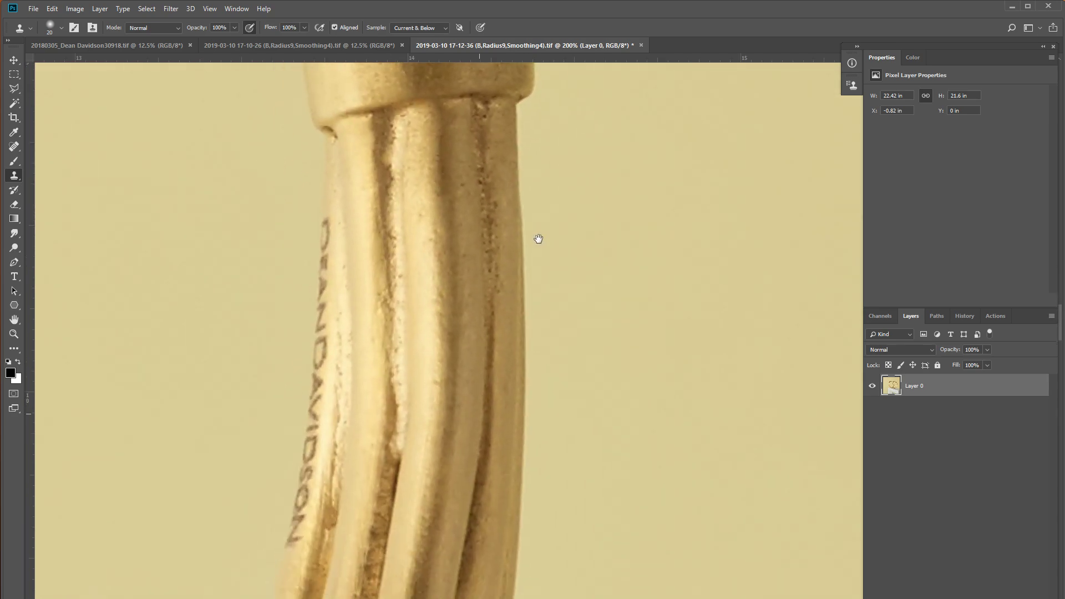
{"action": "scroll", "coordinate": [516, 240], "scroll_direction": "down", "scroll_amount": 3}
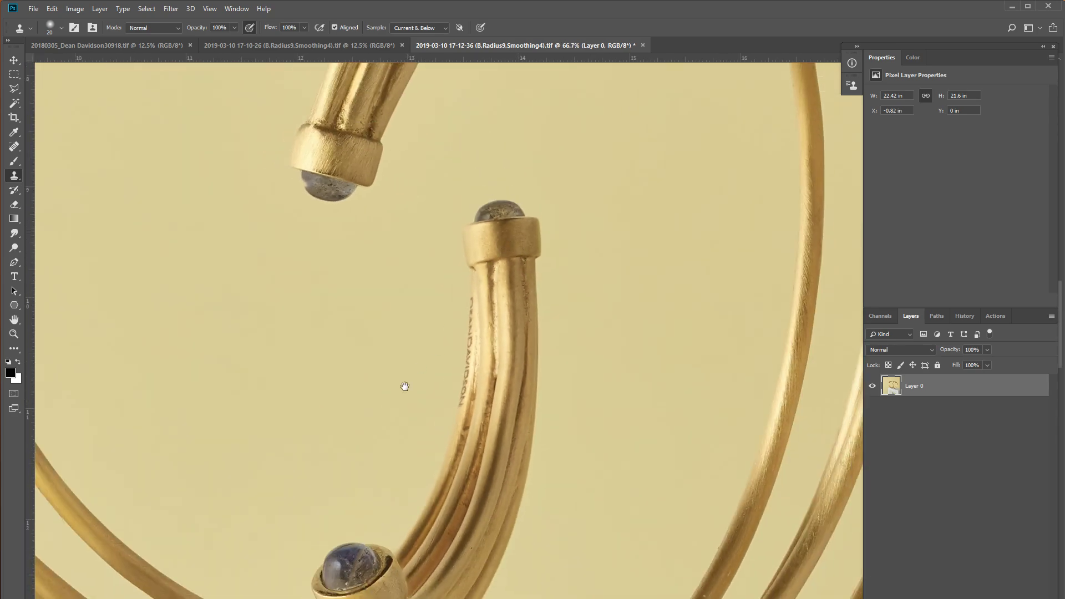
{"action": "scroll", "coordinate": [404, 386], "scroll_direction": "down", "scroll_amount": 2}
{"action": "left_click_drag", "start_coordinate": [386, 352], "coordinate": [437, 222]}
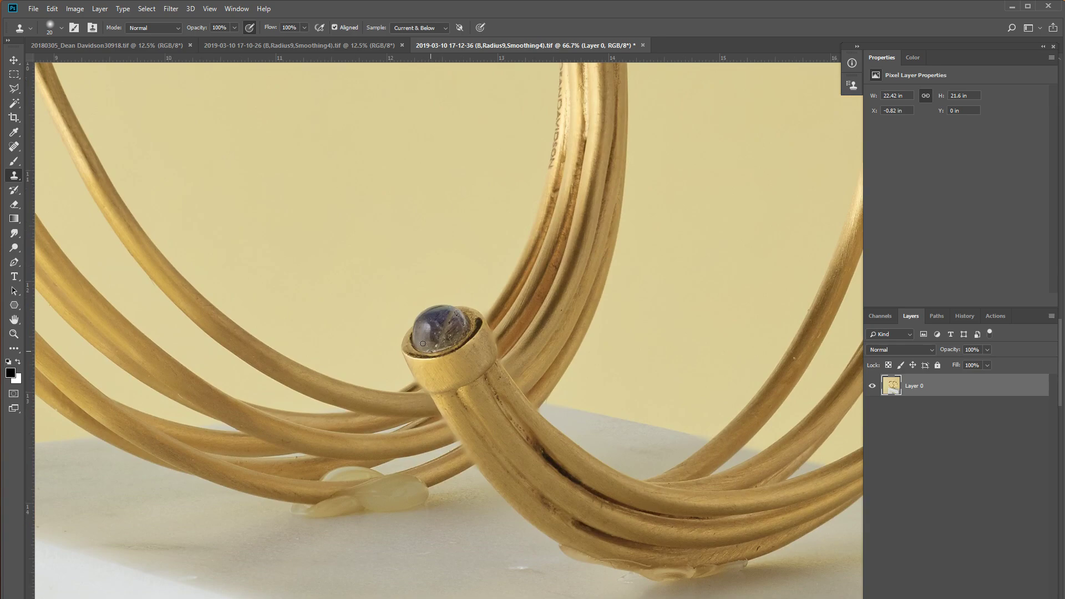
{"action": "scroll", "coordinate": [423, 335], "scroll_direction": "up", "scroll_amount": 1}
{"action": "left_click_drag", "start_coordinate": [261, 342], "coordinate": [371, 321]}
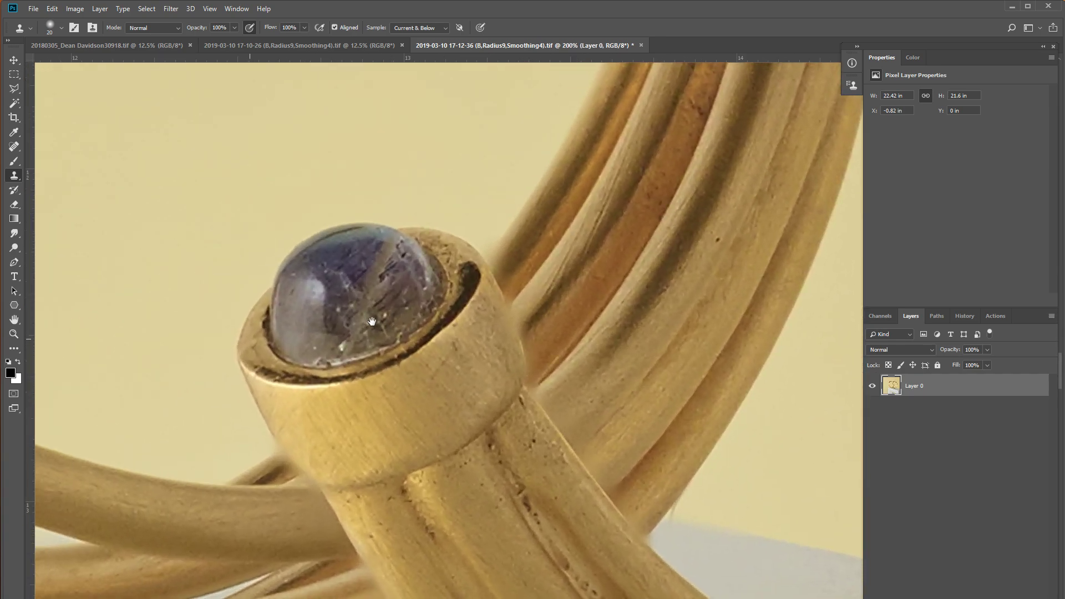
Step: Reduce the clone brush size to 14 px
{"action": "right_click", "coordinate": [416, 306]}
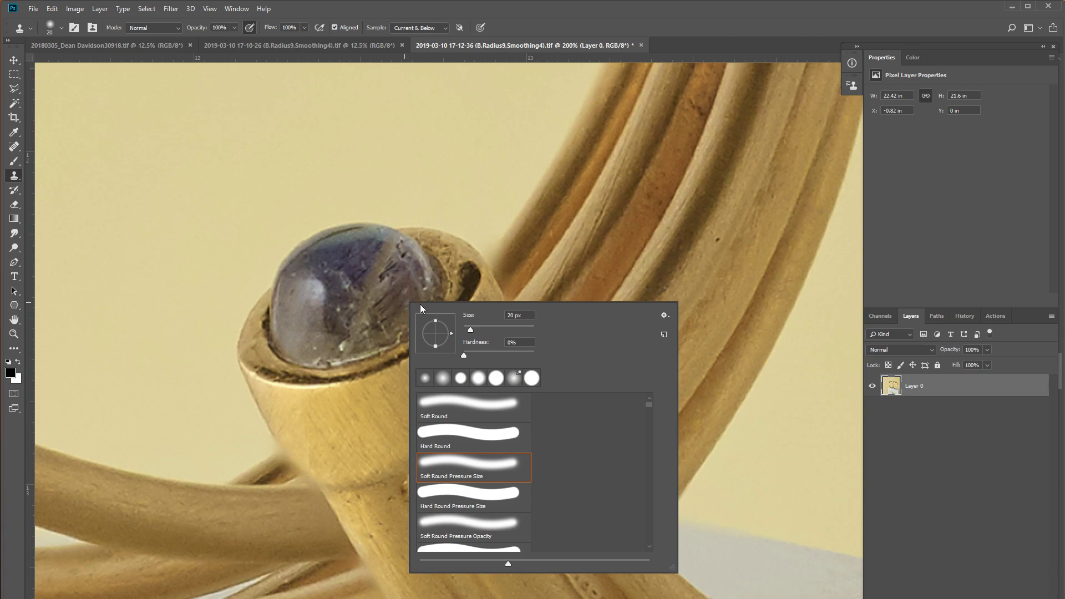
{"action": "left_click_drag", "start_coordinate": [469, 327], "coordinate": [468, 328]}
{"action": "key", "text": "Return"}
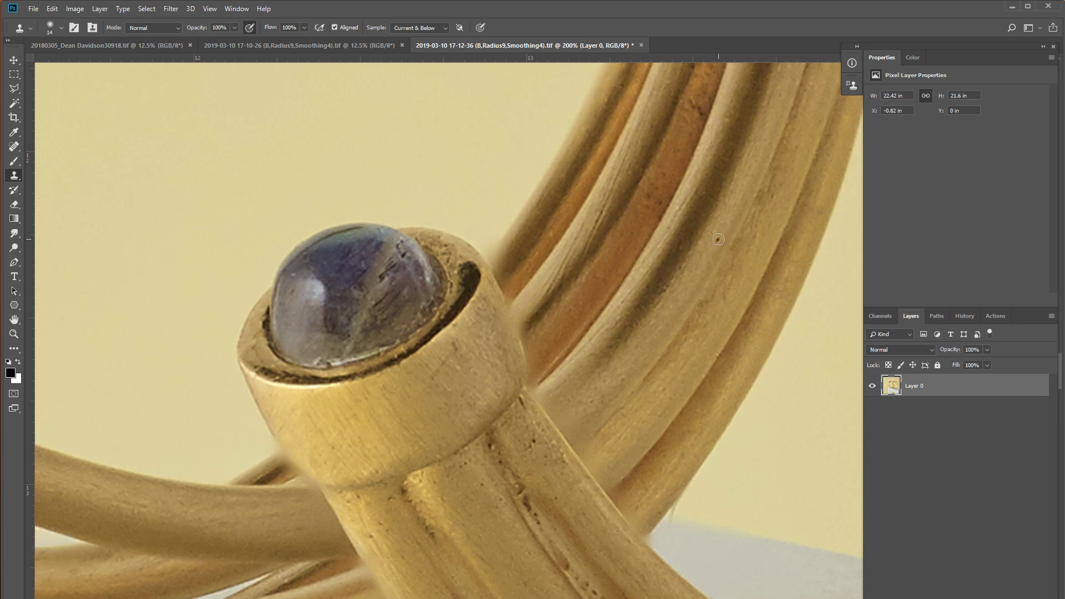
Step: Enlarge the clone brush to 34 px over the marble below the bangle
{"action": "mouse_move", "coordinate": [559, 581]}
{"action": "left_mouse_down"}
{"action": "mouse_move", "coordinate": [542, 515]}
{"action": "mouse_move", "coordinate": [523, 287]}
{"action": "left_mouse_up"}
{"action": "left_click_drag", "start_coordinate": [651, 413], "coordinate": [447, 277]}
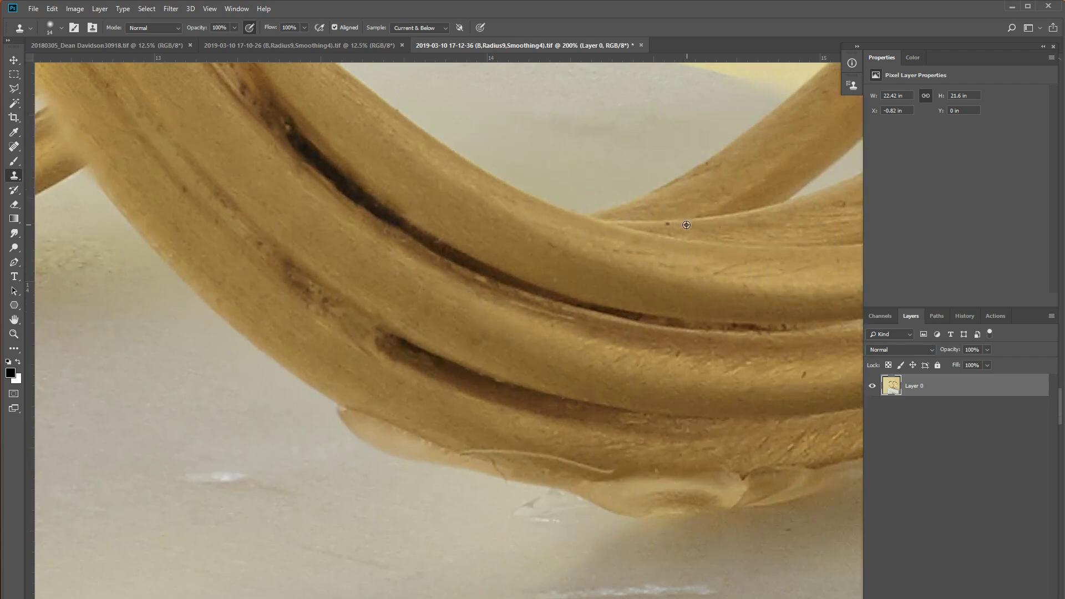
{"action": "left_click_drag", "start_coordinate": [564, 358], "coordinate": [435, 239]}
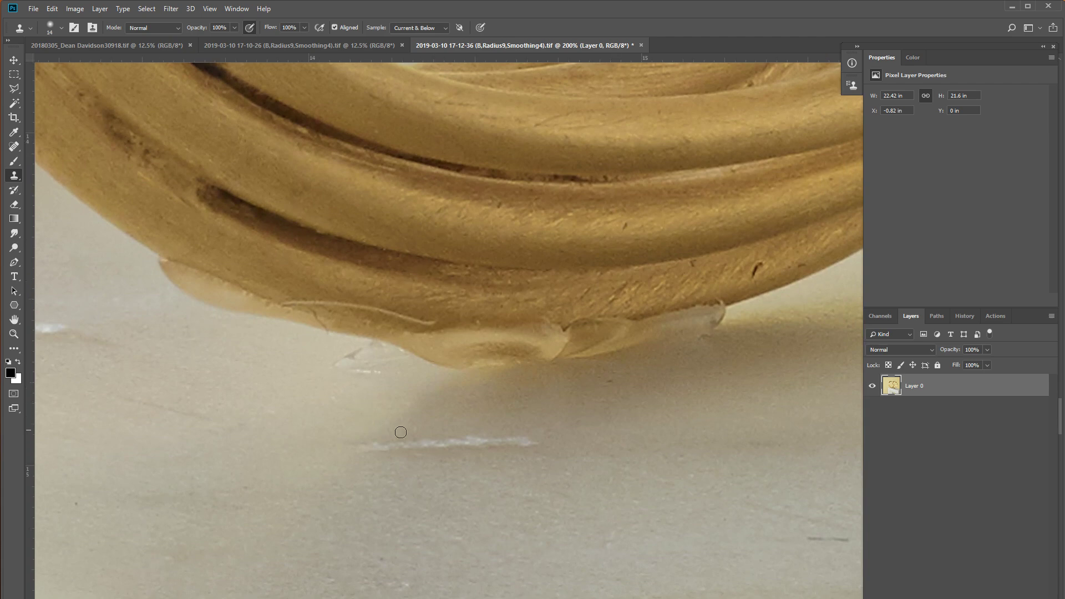
{"action": "right_click", "coordinate": [533, 445]}
{"action": "left_click", "coordinate": [600, 400]}
{"action": "left_click", "coordinate": [482, 432]}
Step: Clone away the white streaks and small grey mark on the marble
{"action": "left_click_drag", "start_coordinate": [537, 438], "coordinate": [353, 447]}
{"action": "left_click", "coordinate": [319, 370], "text": "alt"}
{"action": "left_click_drag", "start_coordinate": [312, 364], "coordinate": [369, 367]}
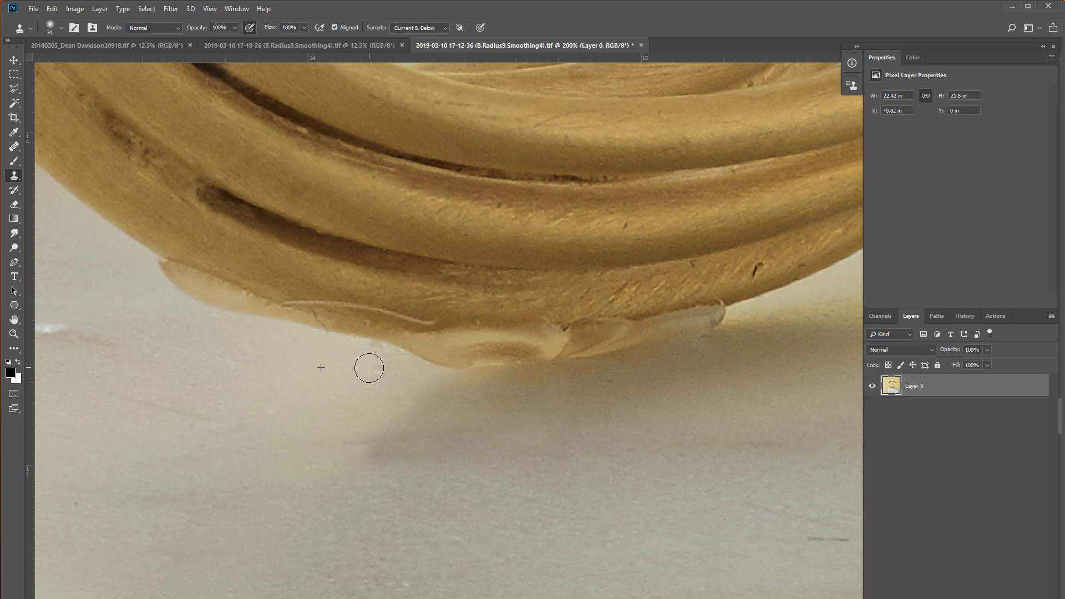
{"action": "left_click_drag", "start_coordinate": [264, 370], "coordinate": [645, 378]}
{"action": "left_click_drag", "start_coordinate": [420, 338], "coordinate": [383, 346]}
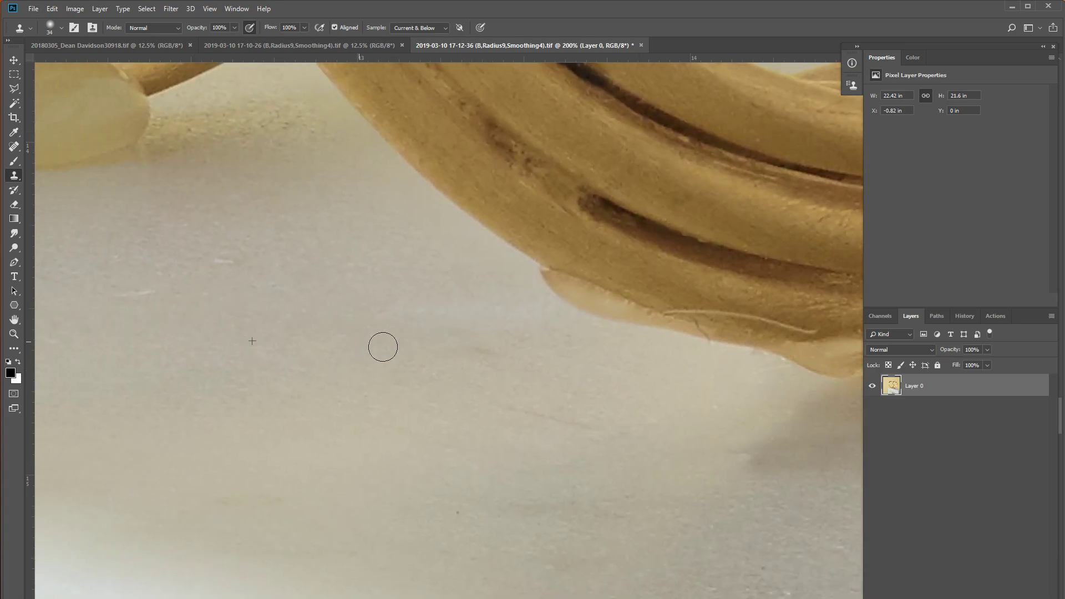
{"action": "left_click_drag", "start_coordinate": [387, 509], "coordinate": [590, 392]}
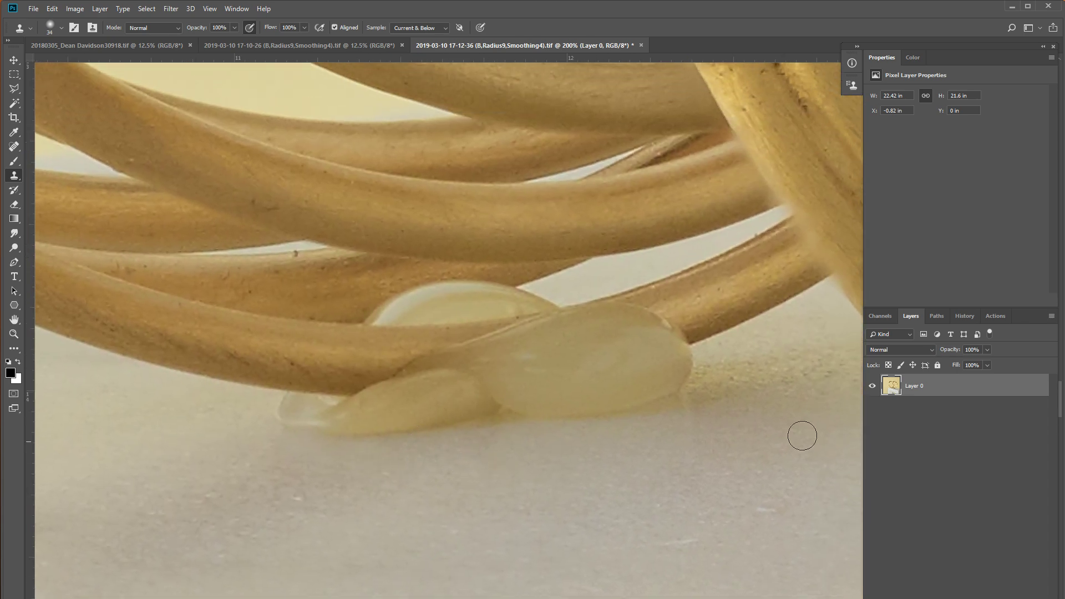
Step: Add Layer 1 and clone marble texture along the translucent blob's lower and lower-right edge
{"action": "key", "text": "ctrl+shift+alt+n"}
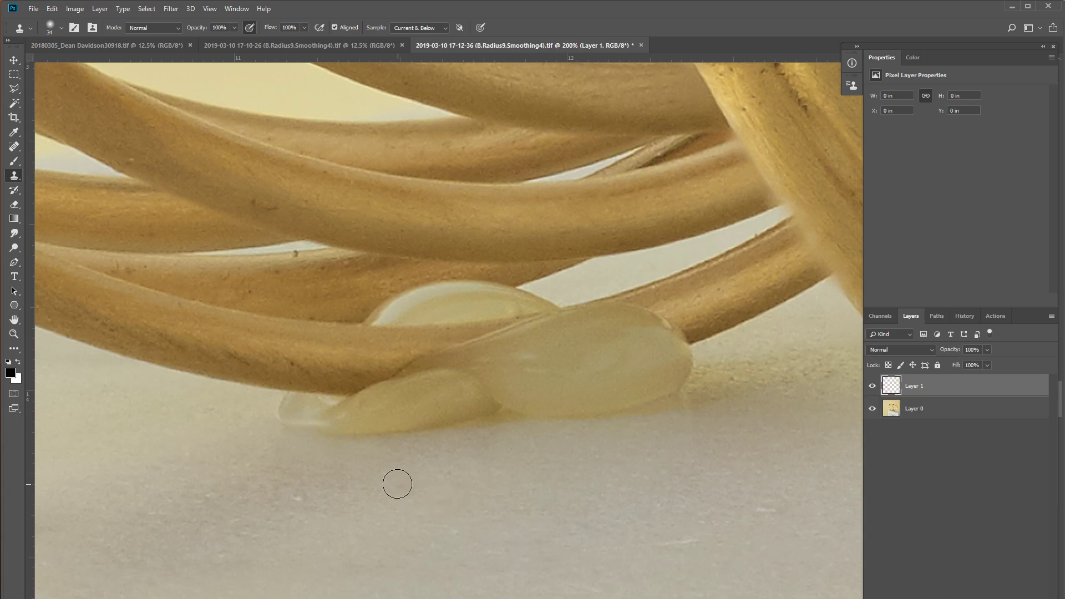
{"action": "left_click_drag", "start_coordinate": [333, 429], "coordinate": [323, 440]}
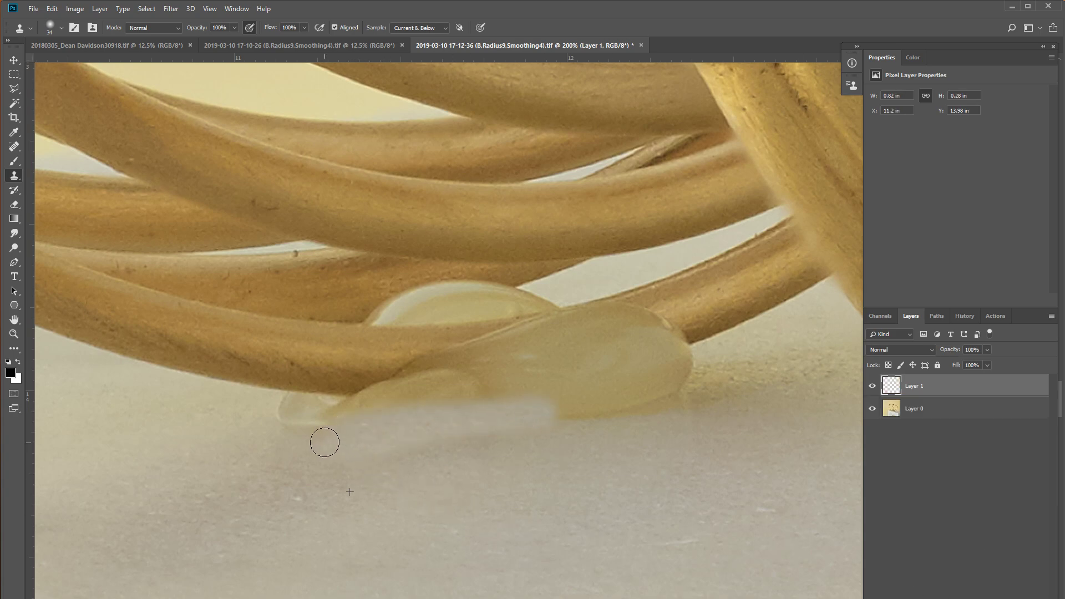
{"action": "left_click", "coordinate": [273, 480], "text": "alt"}
{"action": "mouse_move", "coordinate": [375, 452]}
{"action": "left_mouse_down"}
{"action": "mouse_move", "coordinate": [286, 413]}
{"action": "mouse_move", "coordinate": [573, 407]}
{"action": "mouse_move", "coordinate": [556, 409]}
{"action": "mouse_move", "coordinate": [563, 419]}
{"action": "mouse_move", "coordinate": [568, 408]}
{"action": "mouse_move", "coordinate": [699, 388]}
{"action": "left_mouse_up"}
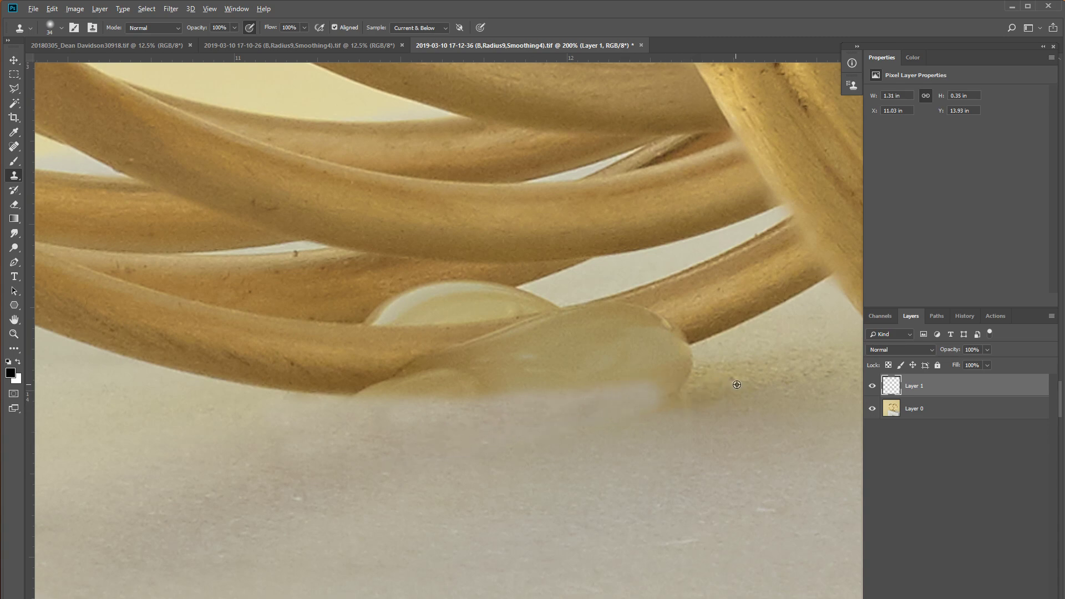
{"action": "left_click", "coordinate": [805, 416], "text": "alt"}
{"action": "mouse_move", "coordinate": [638, 414]}
{"action": "left_mouse_down"}
{"action": "mouse_move", "coordinate": [716, 367]}
{"action": "mouse_move", "coordinate": [694, 353]}
{"action": "mouse_move", "coordinate": [504, 419]}
{"action": "left_mouse_up"}
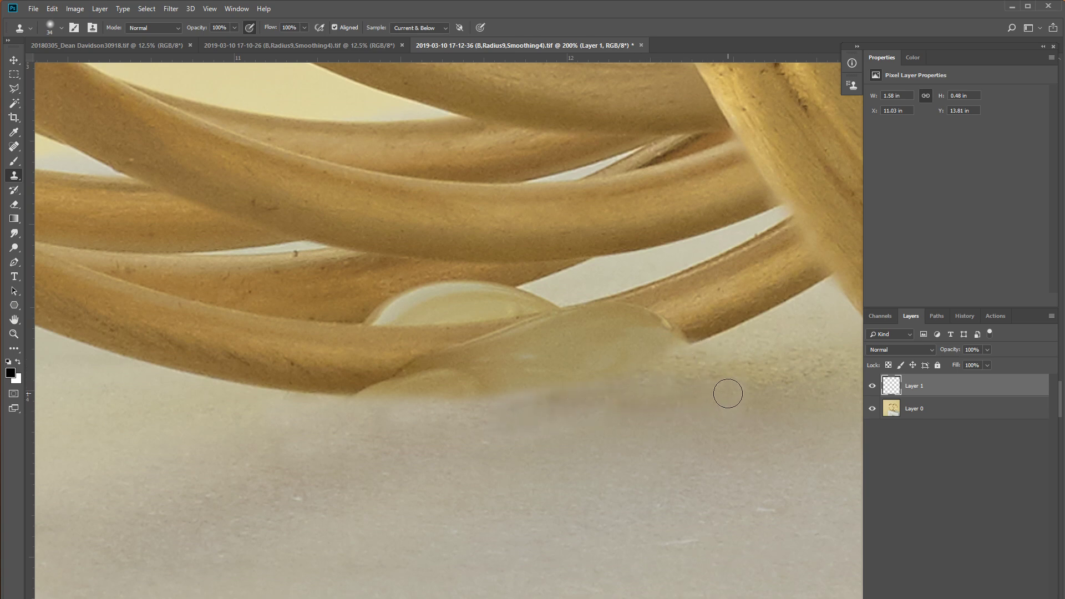
{"action": "left_click_drag", "start_coordinate": [573, 405], "coordinate": [440, 419]}
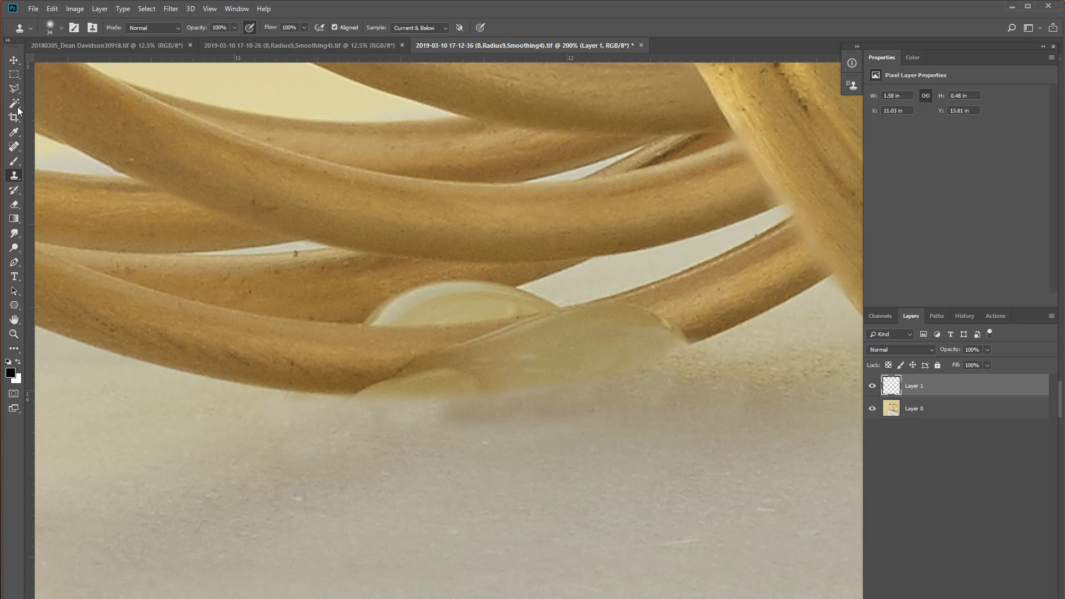
{"action": "left_click", "coordinate": [14, 161]}
Step: Make Layer 0 active and set the brush to 91% hardness and 64 px
{"action": "left_click", "coordinate": [936, 409]}
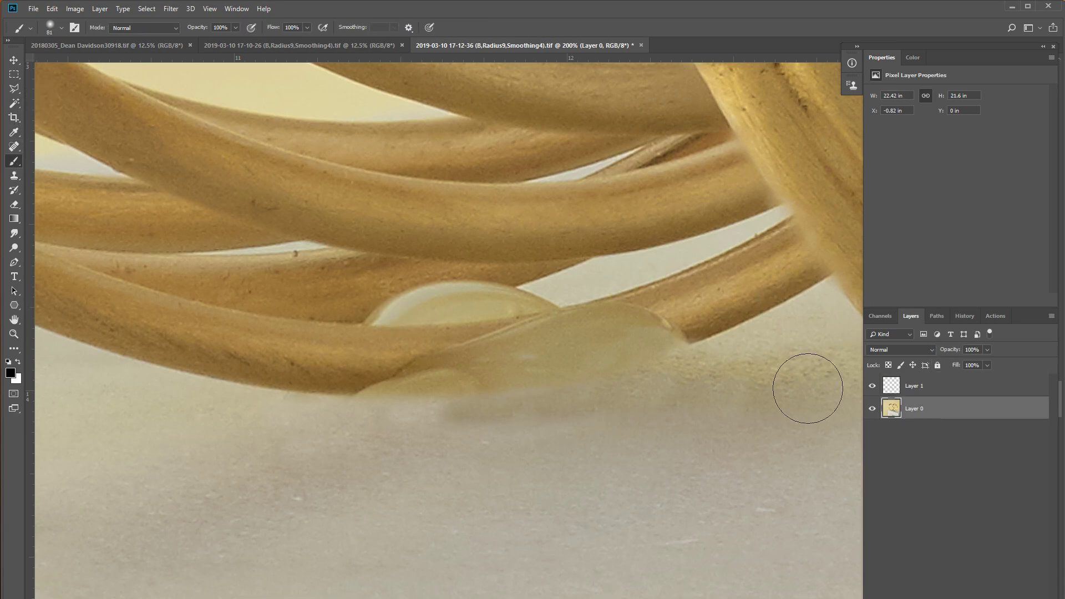
{"action": "right_click", "coordinate": [417, 226]}
{"action": "left_click", "coordinate": [535, 276]}
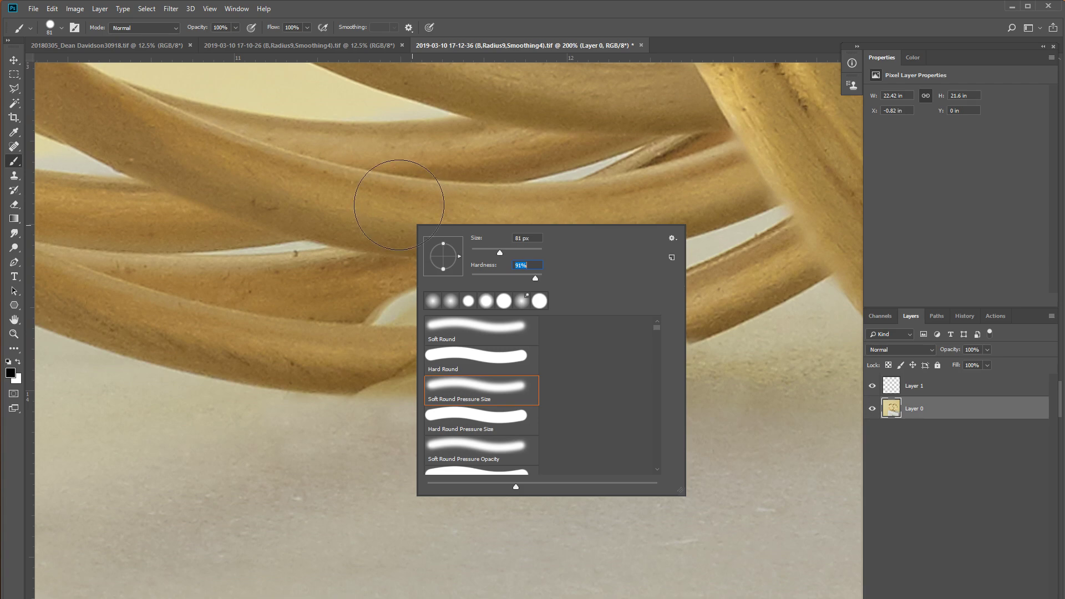
{"action": "left_click_drag", "start_coordinate": [499, 252], "coordinate": [494, 251]}
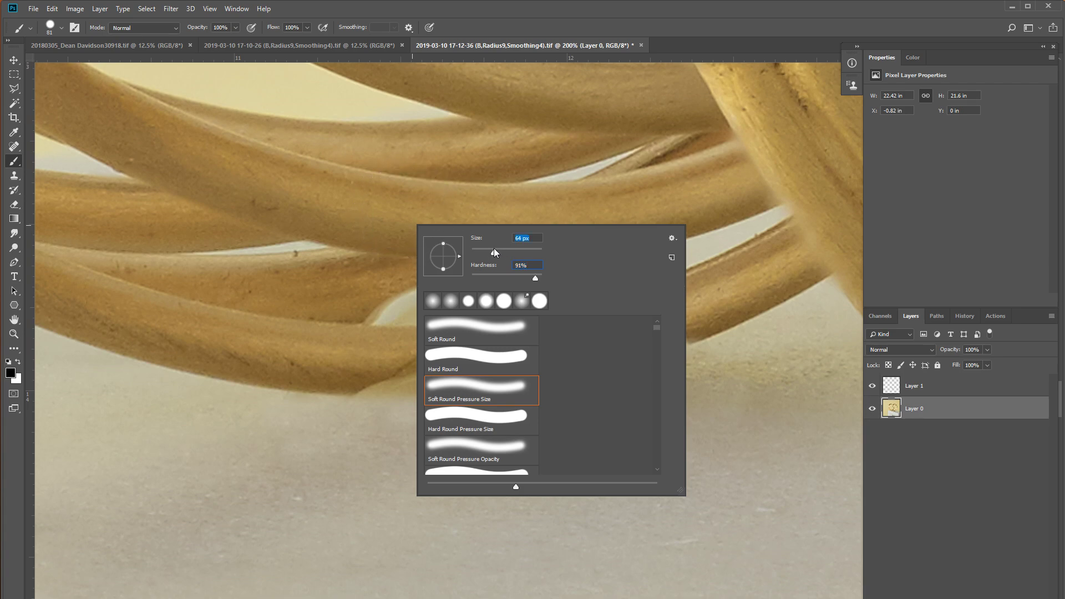
{"action": "left_click", "coordinate": [399, 214]}
{"action": "key", "text": "ctrl+z"}
Step: Paint a Quick Mask along the clean stretch of the upper coil
{"action": "left_click", "coordinate": [13, 393]}
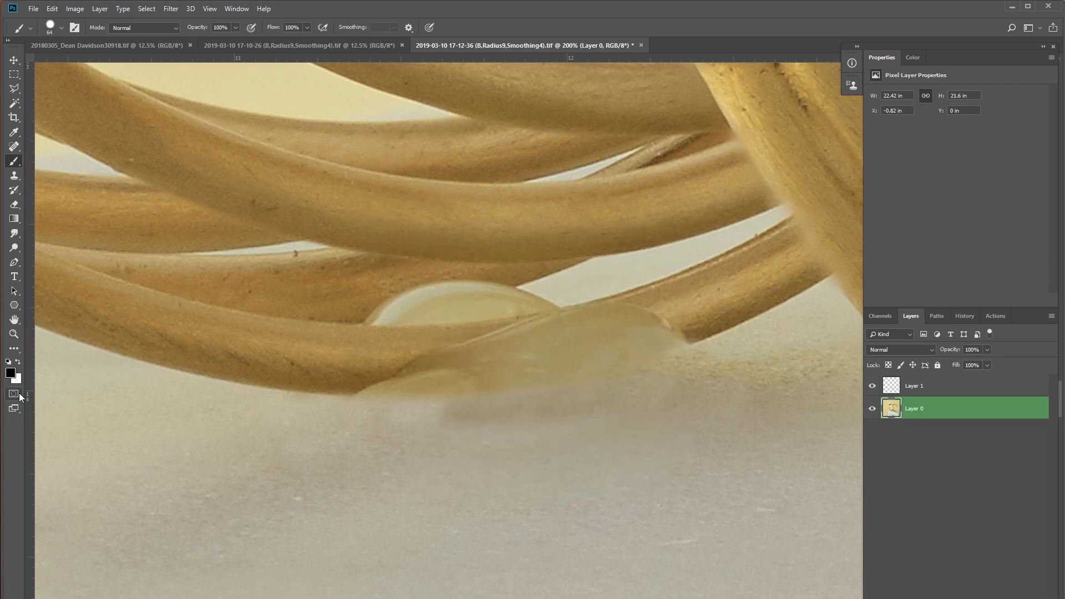
{"action": "left_click", "coordinate": [387, 216]}
{"action": "scroll", "coordinate": [399, 227], "scroll_direction": "right", "scroll_amount": 2}
{"action": "scroll", "coordinate": [377, 240], "scroll_direction": "right", "scroll_amount": 3}
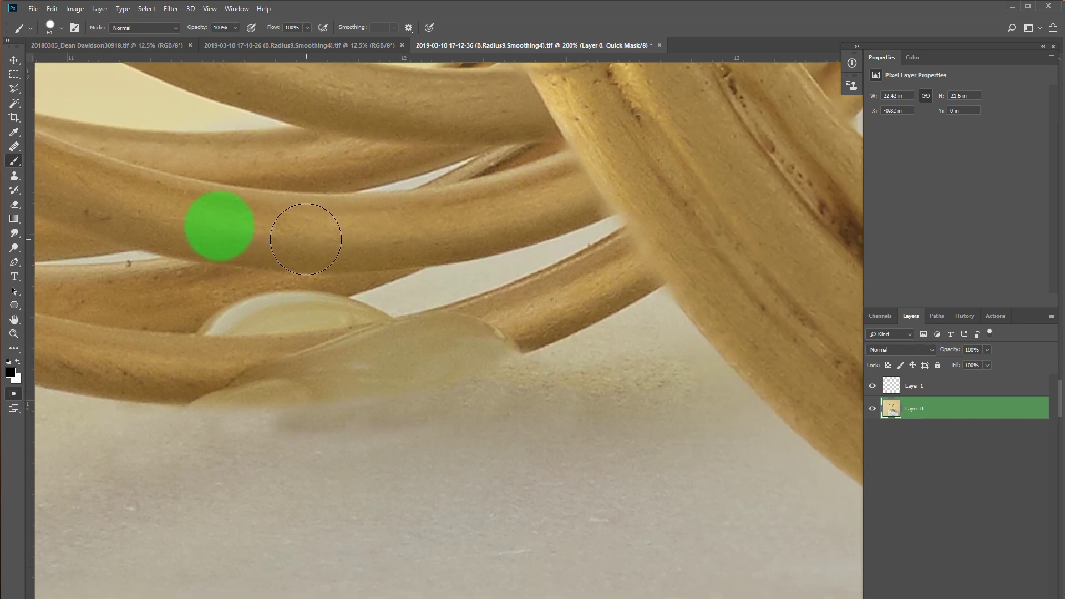
{"action": "left_click_drag", "start_coordinate": [297, 231], "coordinate": [445, 227]}
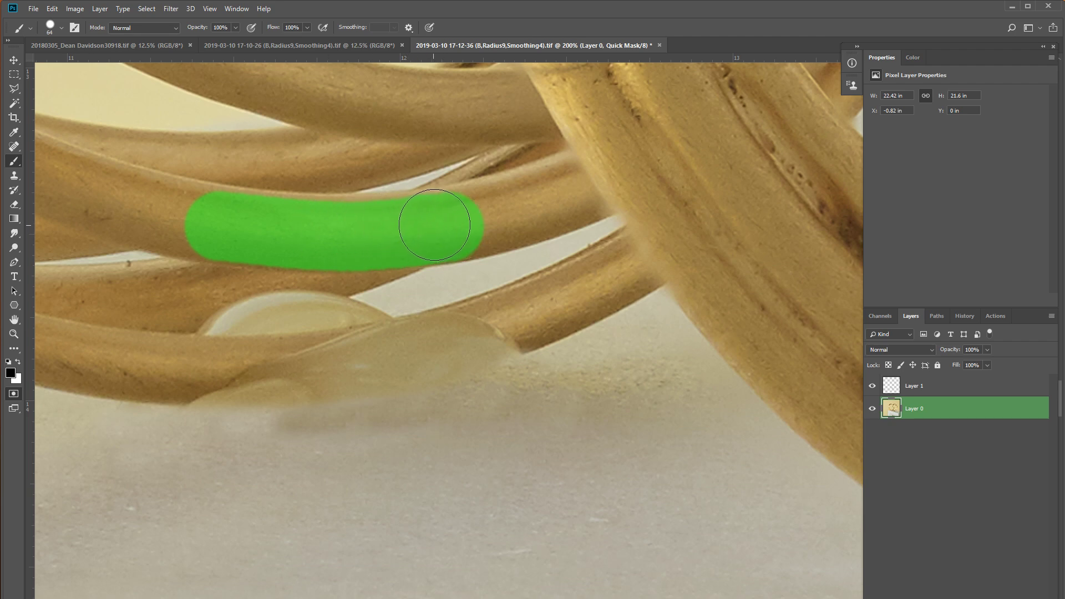
{"action": "mouse_move", "coordinate": [434, 224]}
{"action": "left_mouse_down"}
{"action": "mouse_move", "coordinate": [195, 217]}
{"action": "mouse_move", "coordinate": [258, 234]}
{"action": "left_mouse_up"}
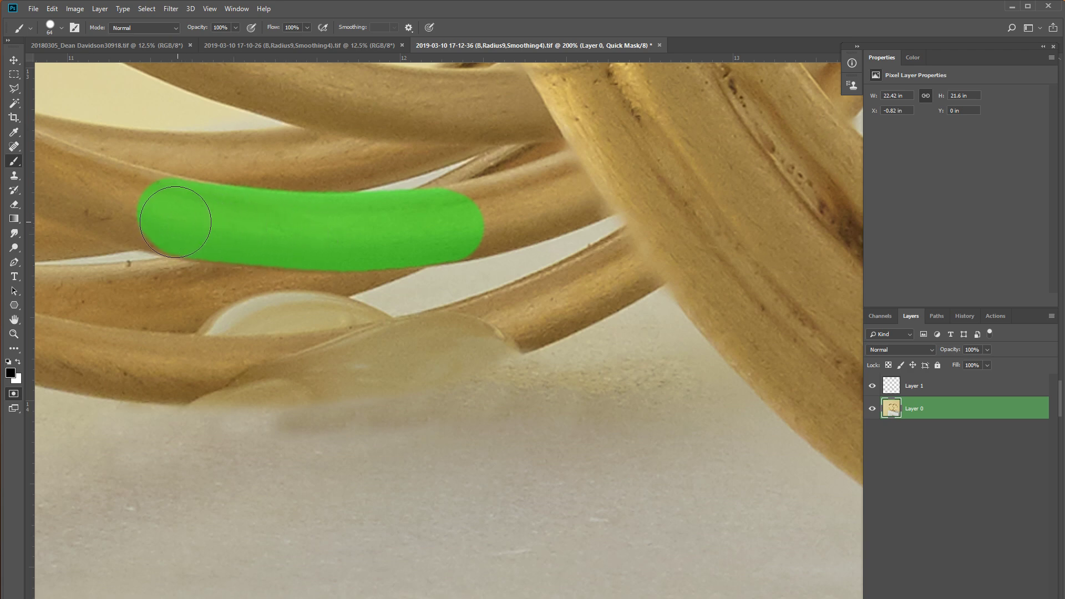
{"action": "left_click_drag", "start_coordinate": [175, 222], "coordinate": [164, 223]}
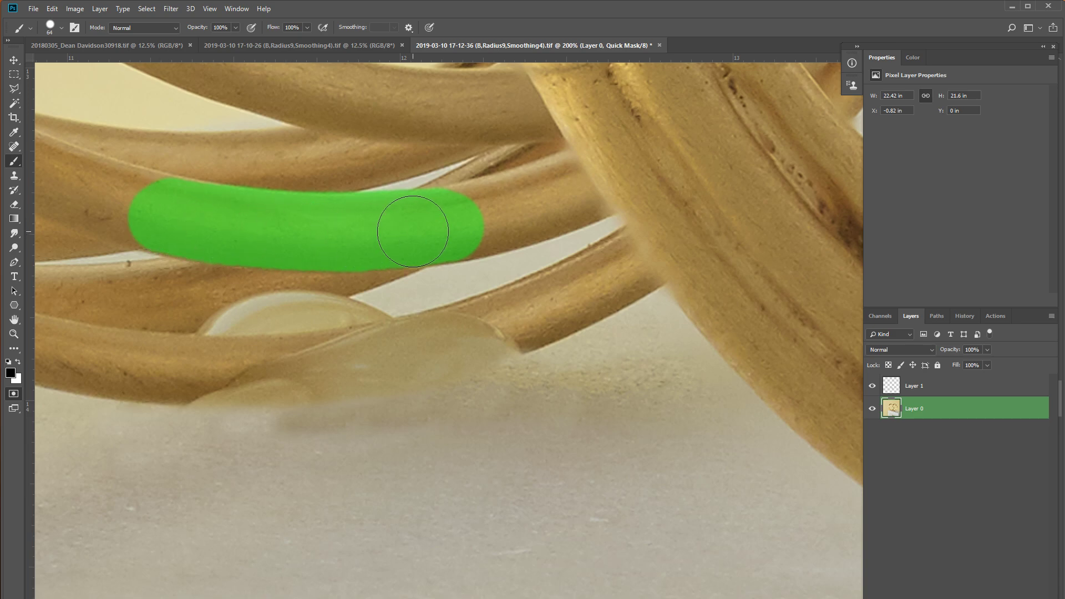
{"action": "key", "text": "ctrl+plus"}
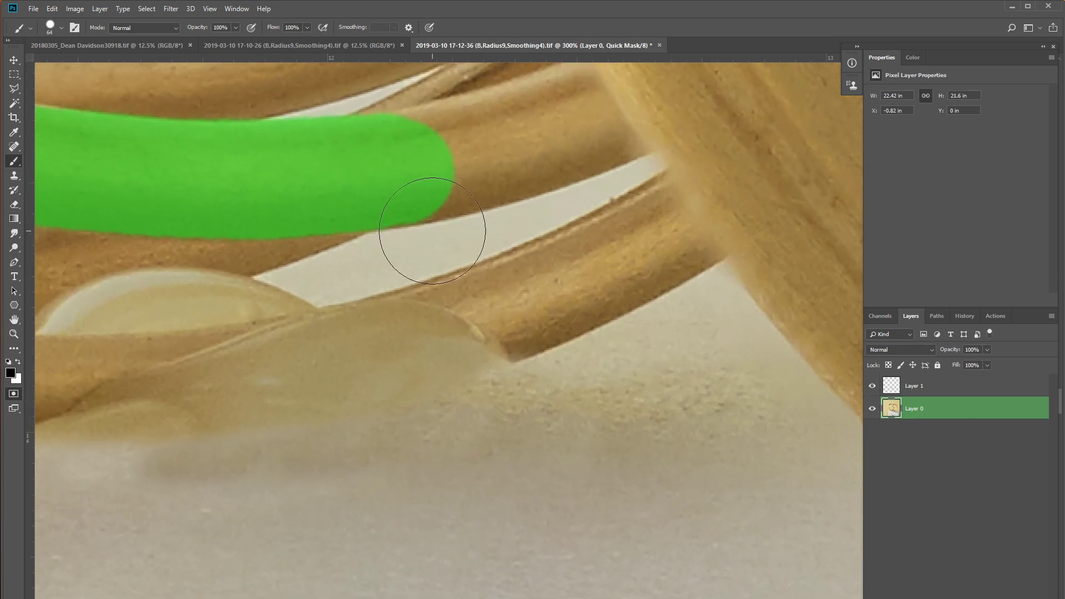
{"action": "left_click_drag", "start_coordinate": [369, 231], "coordinate": [528, 249]}
{"action": "right_click", "coordinate": [528, 249]}
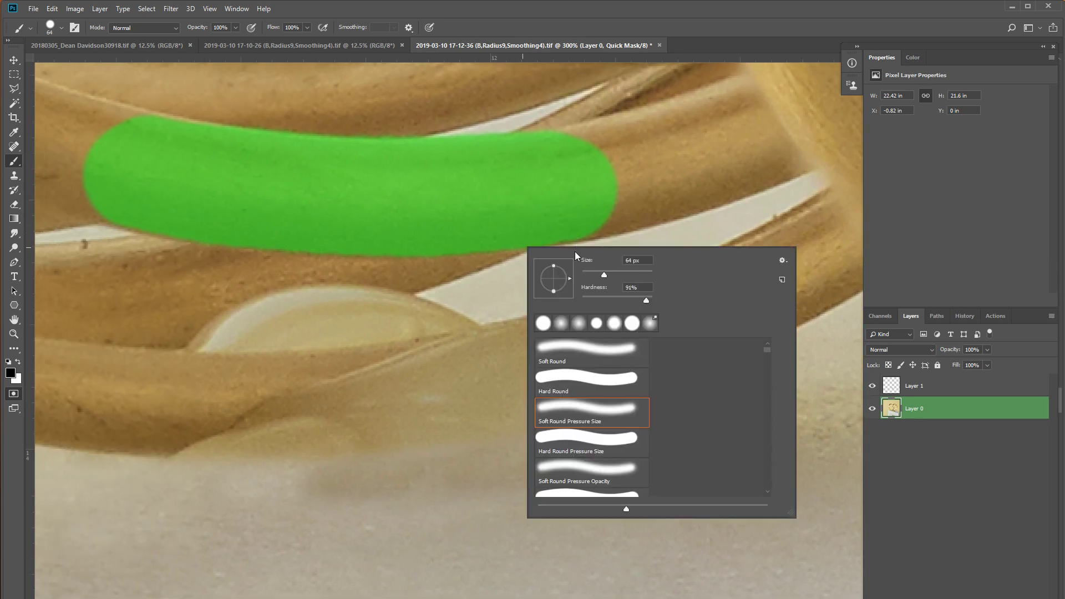
{"action": "key", "text": "Return"}
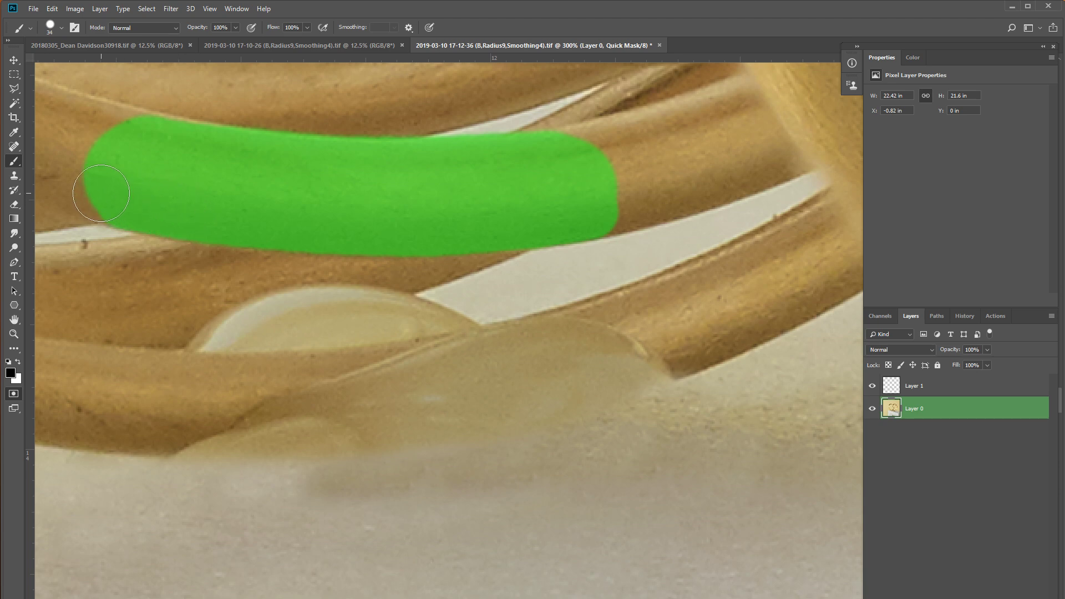
{"action": "left_click_drag", "start_coordinate": [139, 136], "coordinate": [370, 167]}
Step: Trim the mask's top and side edges, then convert it to a selection
{"action": "key", "text": "x"}
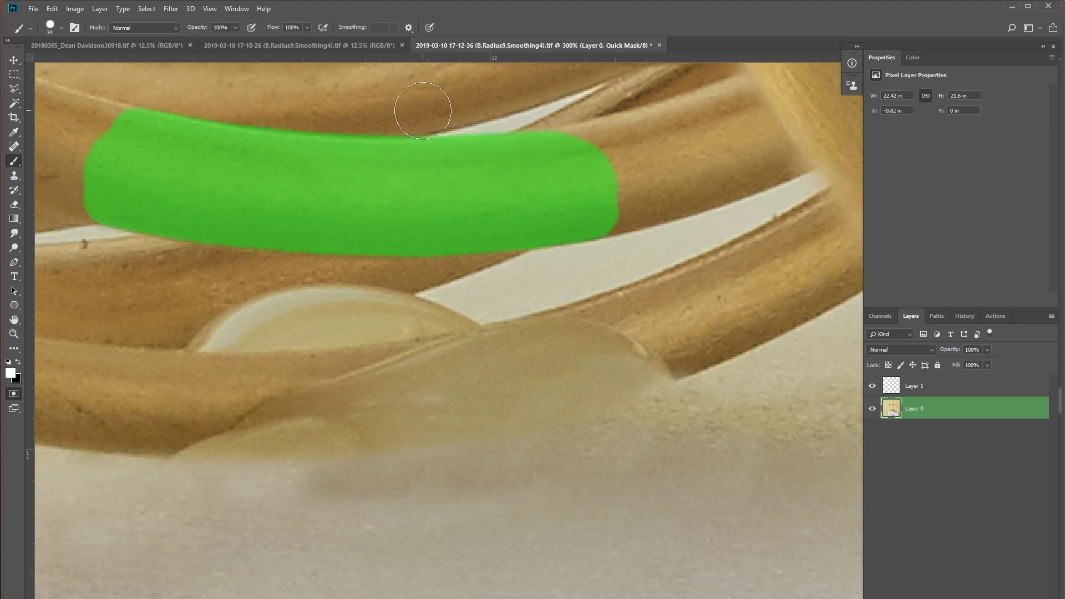
{"action": "left_click_drag", "start_coordinate": [334, 110], "coordinate": [252, 95]}
{"action": "right_click", "coordinate": [172, 87]}
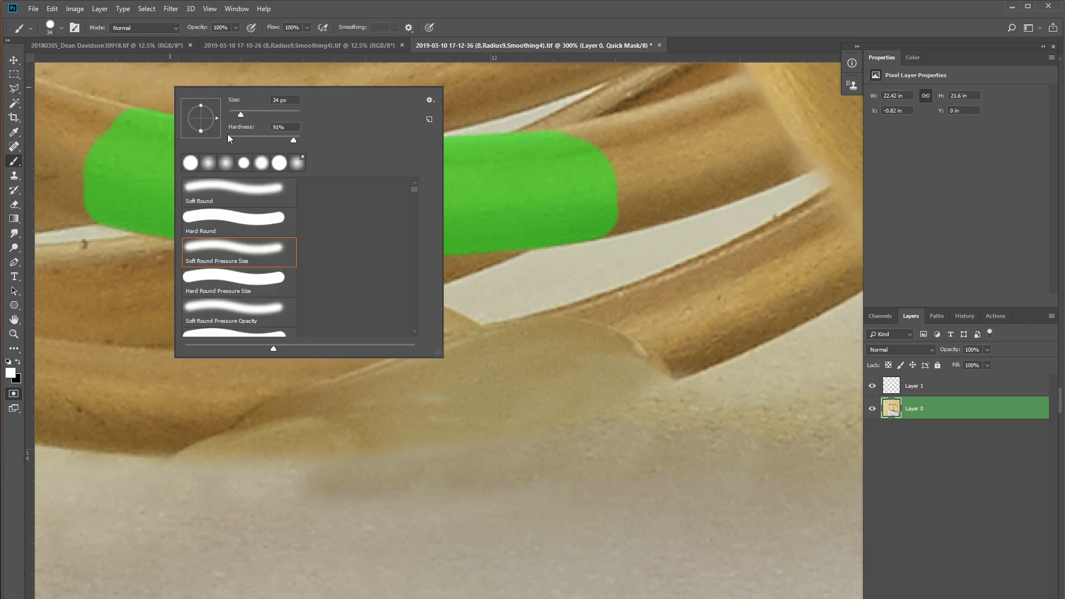
{"action": "left_click", "coordinate": [83, 131]}
{"action": "mouse_move", "coordinate": [83, 131]}
{"action": "left_mouse_down"}
{"action": "mouse_move", "coordinate": [119, 99]}
{"action": "mouse_move", "coordinate": [95, 140]}
{"action": "mouse_move", "coordinate": [83, 239]}
{"action": "left_mouse_up"}
{"action": "mouse_move", "coordinate": [590, 161]}
{"action": "left_mouse_down"}
{"action": "mouse_move", "coordinate": [566, 114]}
{"action": "mouse_move", "coordinate": [624, 204]}
{"action": "mouse_move", "coordinate": [575, 261]}
{"action": "left_mouse_up"}
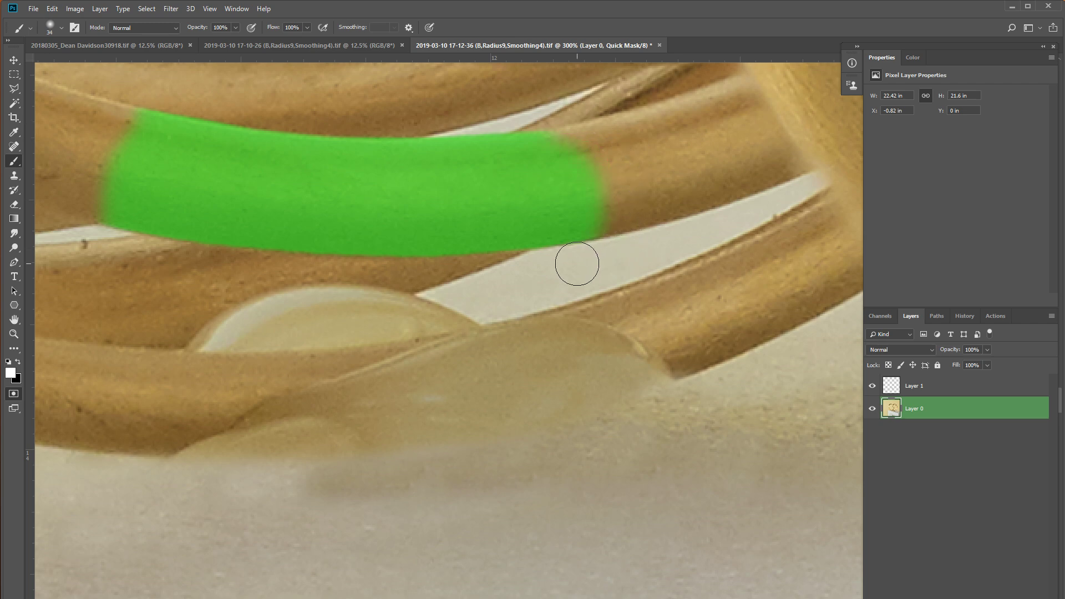
{"action": "left_click", "coordinate": [14, 393]}
Step: Copy the selected tube section to Layer 2 above Layer 1, over the lower tube
{"action": "key", "text": "ctrl+j"}
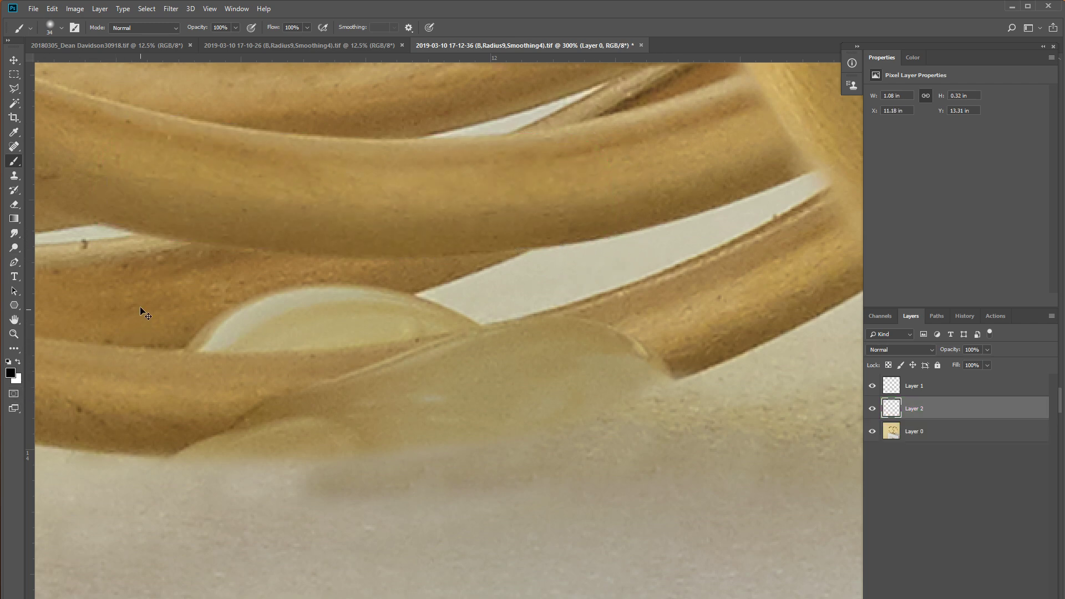
{"action": "left_click", "coordinate": [13, 59]}
{"action": "left_click_drag", "start_coordinate": [583, 299], "coordinate": [638, 341]}
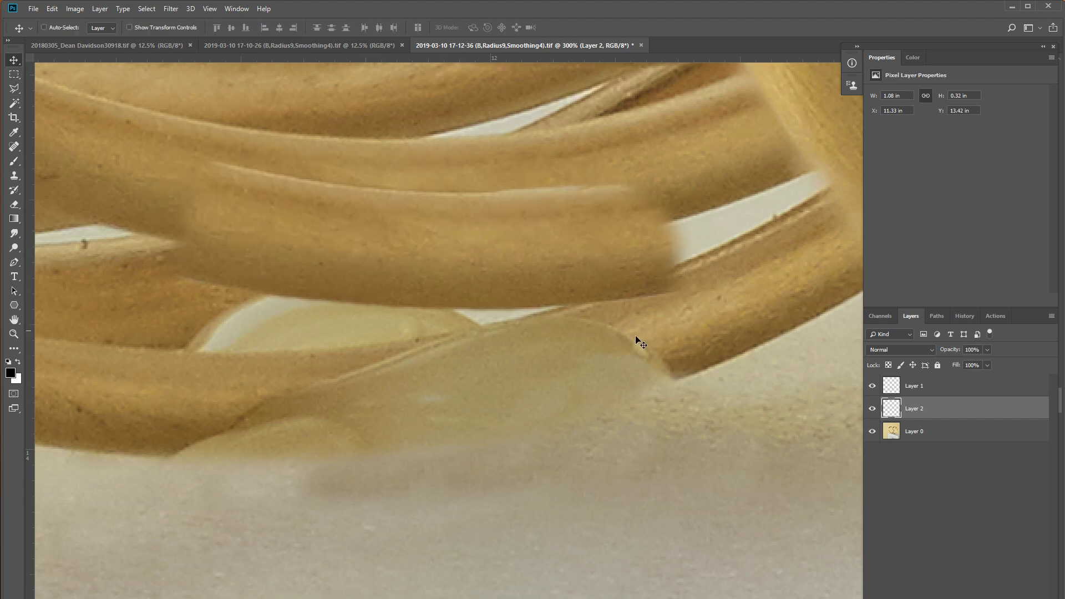
{"action": "left_click_drag", "start_coordinate": [910, 408], "coordinate": [909, 380]}
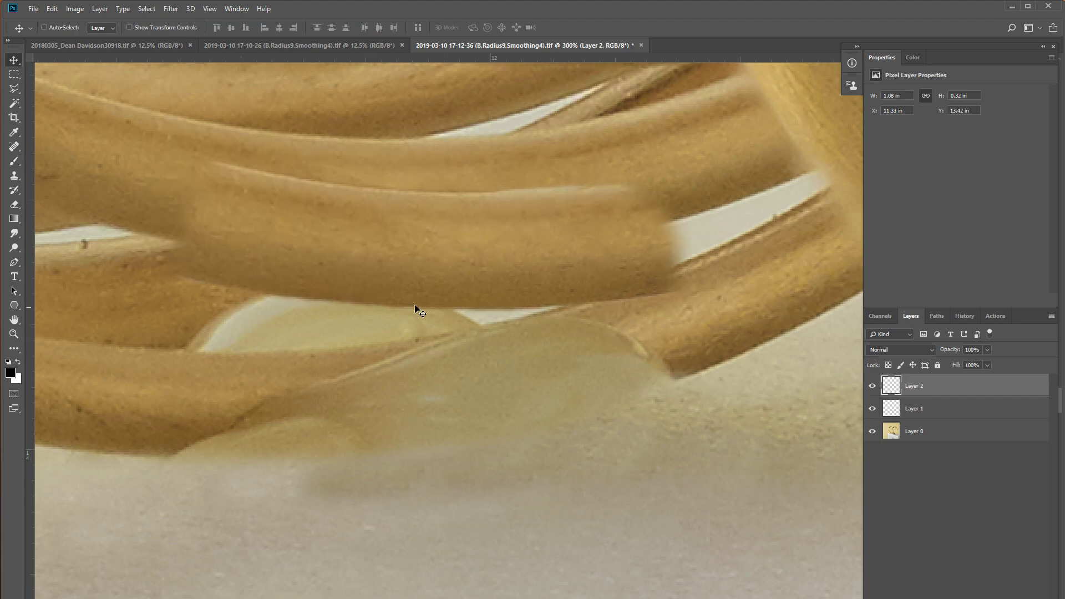
{"action": "left_click_drag", "start_coordinate": [390, 300], "coordinate": [363, 438]}
Step: Rotate the tube patch to about -10.25° and align it along the lower tube
{"action": "key", "text": "ctrl+t"}
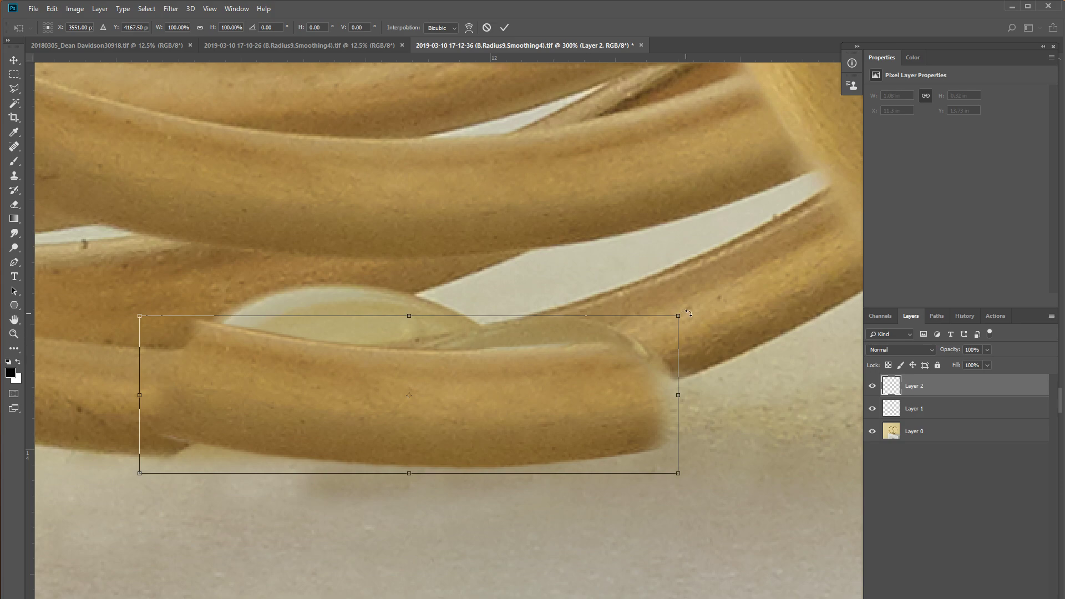
{"action": "mouse_move", "coordinate": [689, 313]}
{"action": "left_mouse_down"}
{"action": "mouse_move", "coordinate": [670, 290]}
{"action": "mouse_move", "coordinate": [679, 271]}
{"action": "left_mouse_up"}
{"action": "left_click_drag", "start_coordinate": [475, 404], "coordinate": [477, 394]}
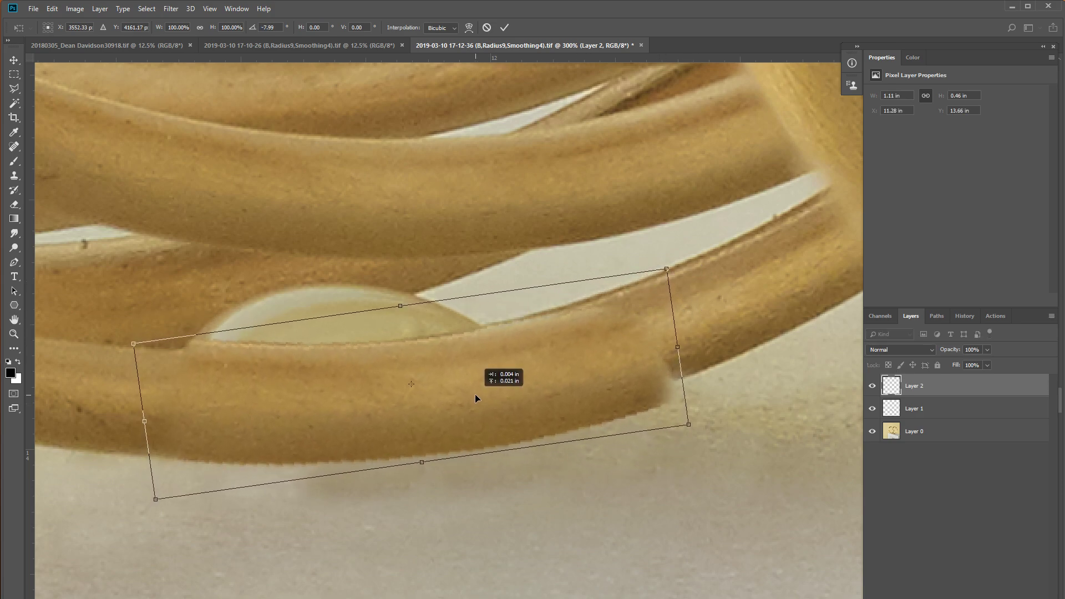
{"action": "left_click_drag", "start_coordinate": [694, 261], "coordinate": [700, 251]}
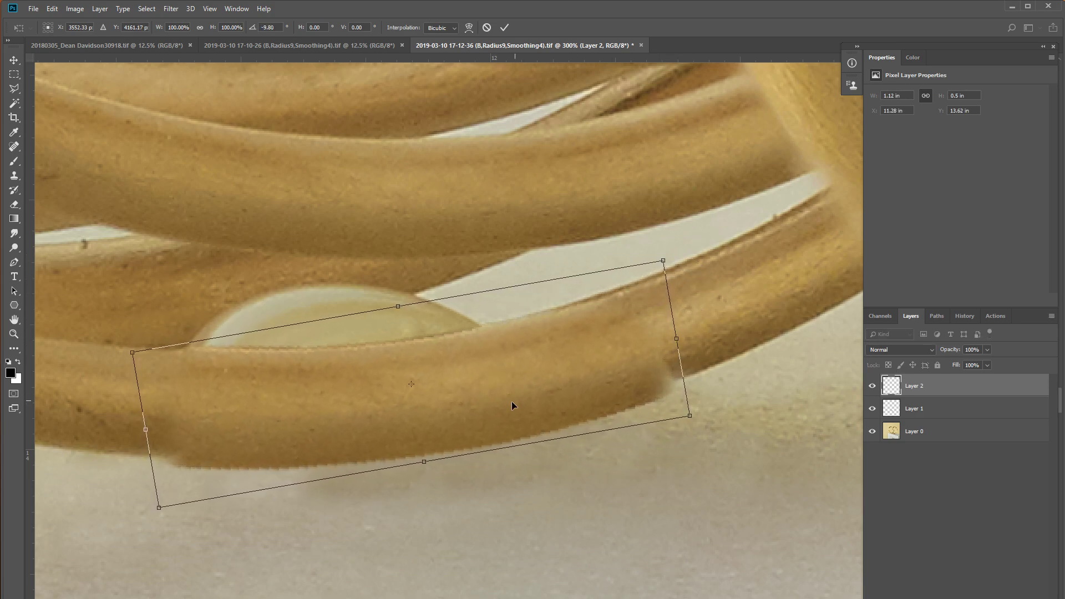
{"action": "left_click_drag", "start_coordinate": [488, 410], "coordinate": [489, 401]}
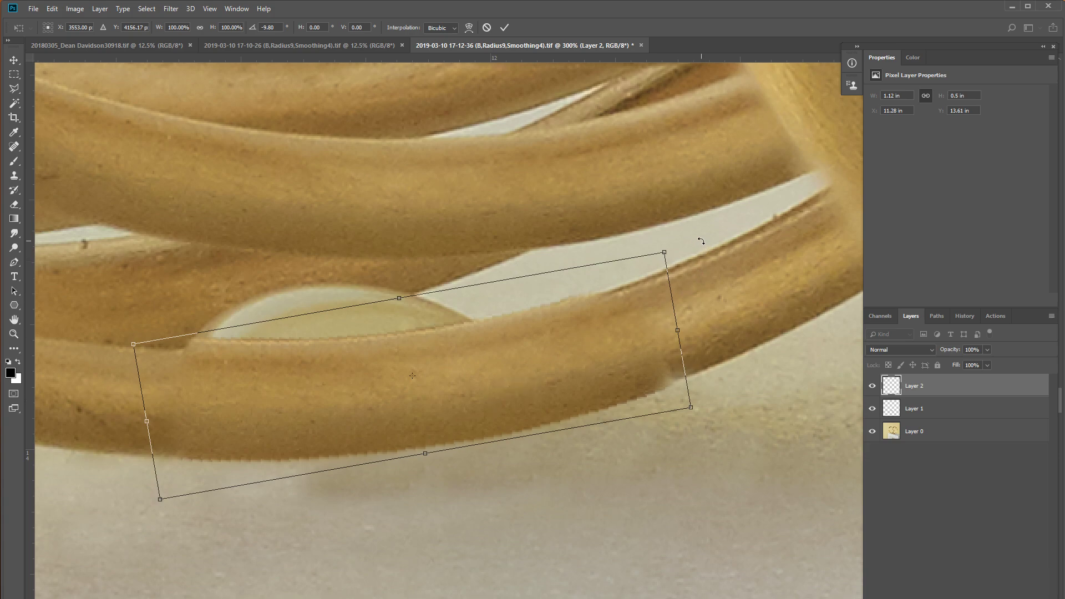
{"action": "left_click_drag", "start_coordinate": [699, 239], "coordinate": [698, 237]}
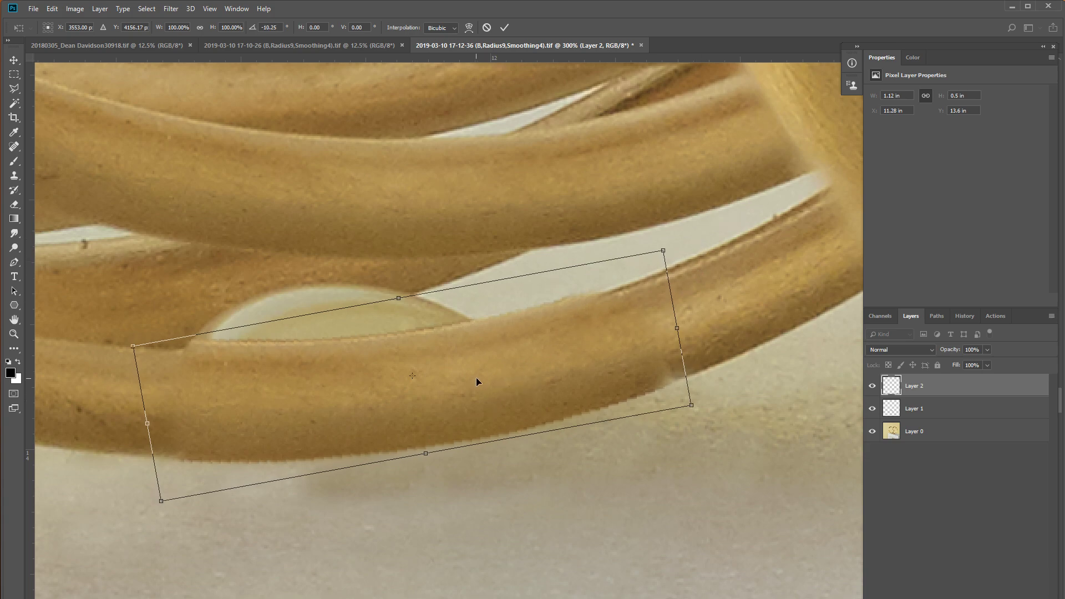
{"action": "left_click_drag", "start_coordinate": [476, 377], "coordinate": [467, 378]}
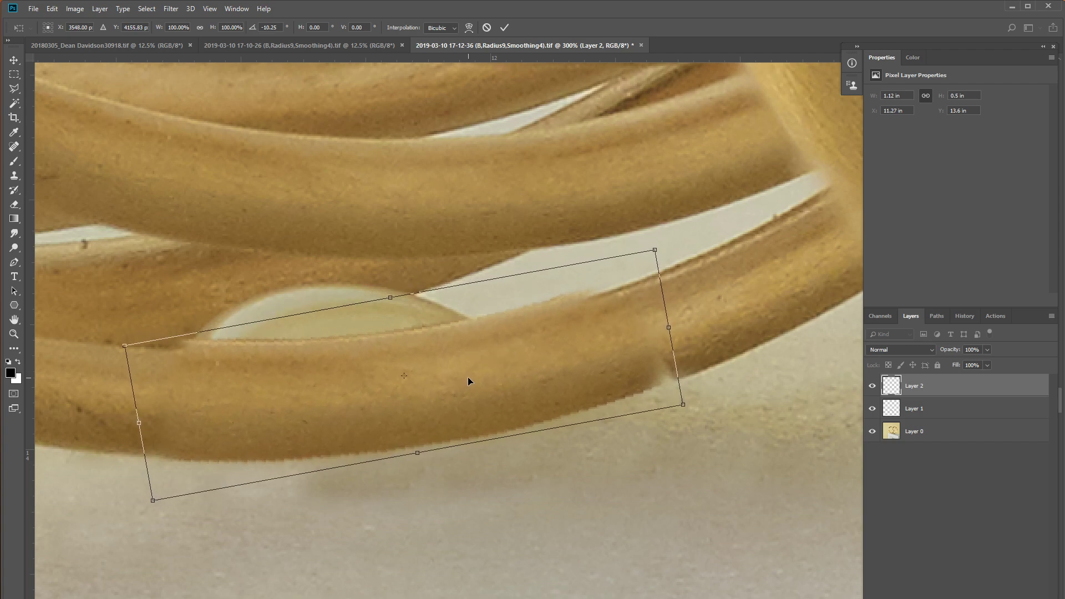
{"action": "key", "text": "Return"}
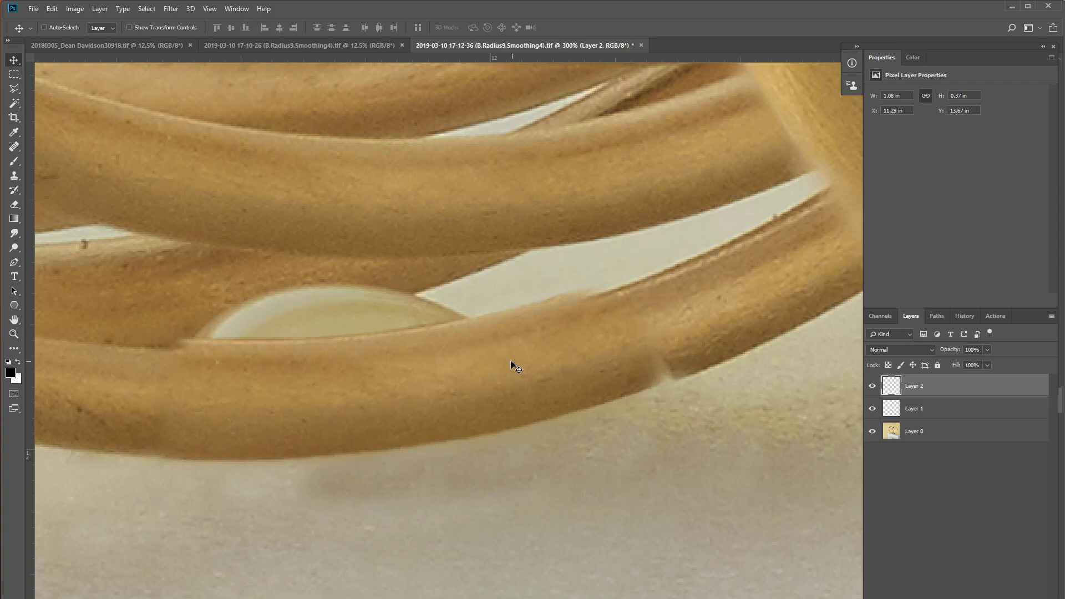
Step: Squash the tube patch vertically to about 94%
{"action": "key", "text": "ctrl+t"}
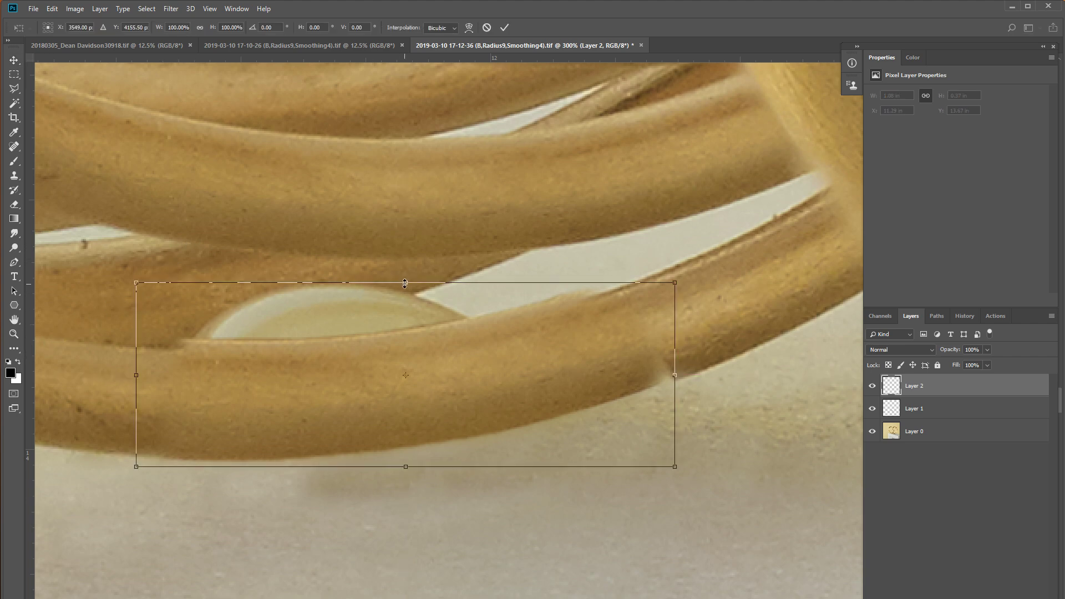
{"action": "left_click_drag", "start_coordinate": [405, 283], "coordinate": [407, 294]}
{"action": "key", "text": "Return"}
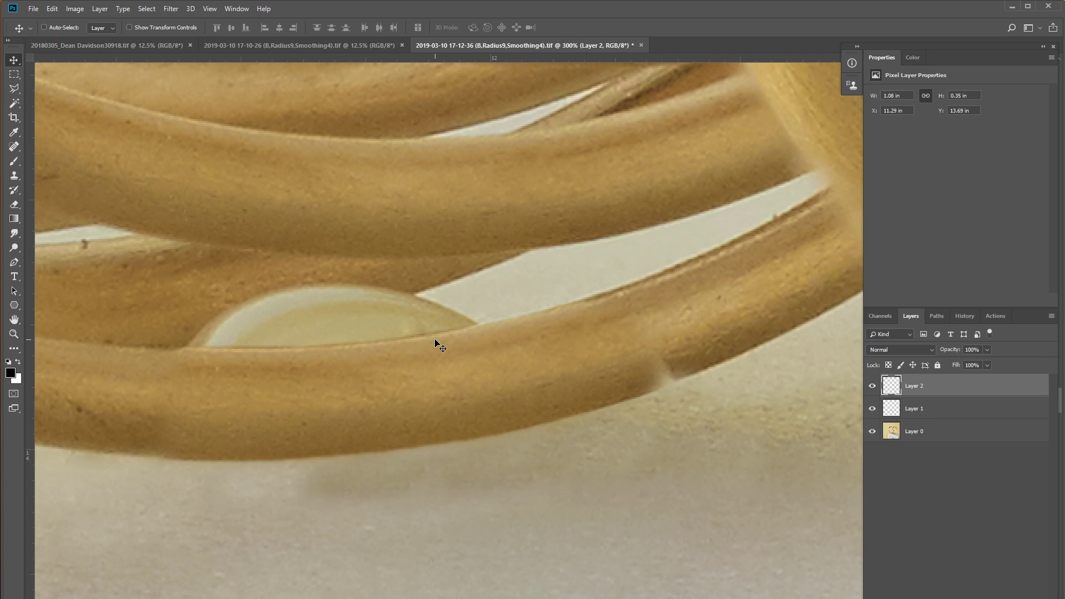
Step: Give Layer 2 a white layer mask and Alt-drag a duplicate up-left
{"action": "left_click", "coordinate": [7, 163]}
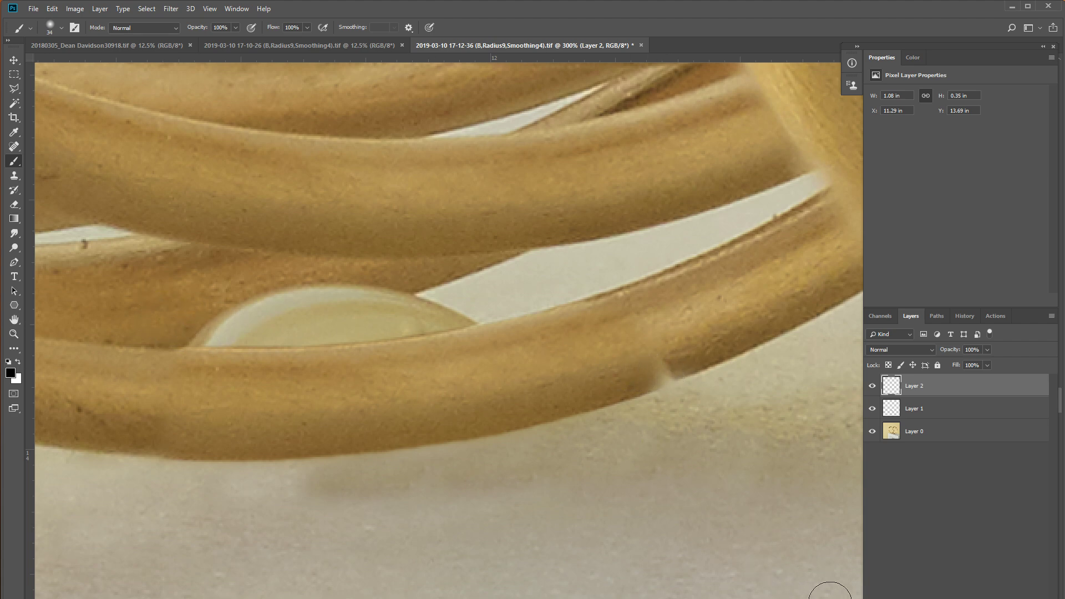
{"action": "key", "text": "ctrl+shift+m"}
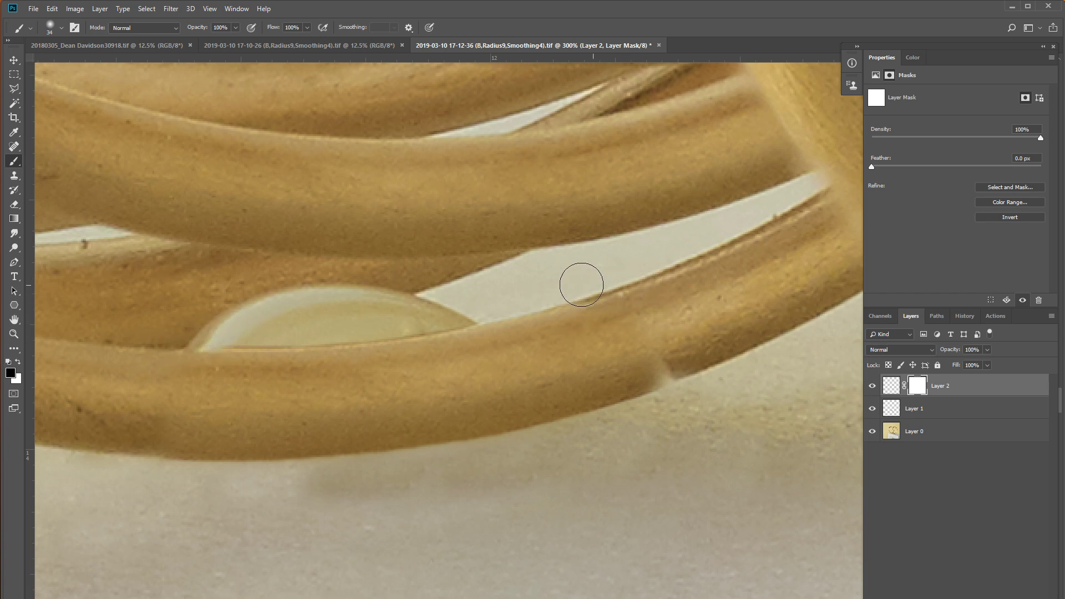
{"action": "left_click", "coordinate": [17, 60]}
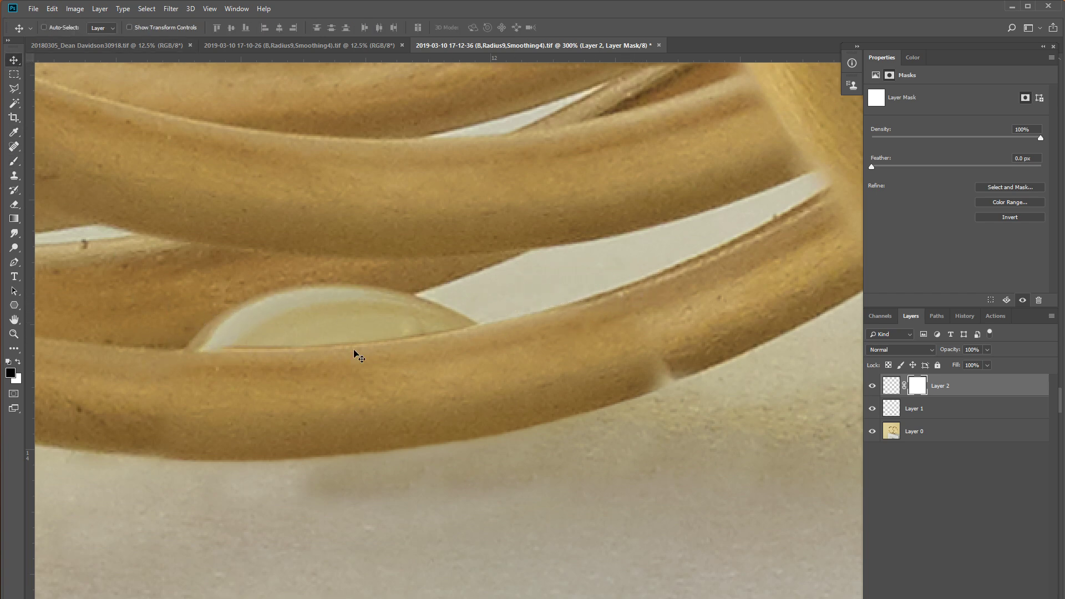
{"action": "left_click_drag", "start_coordinate": [413, 399], "coordinate": [262, 272]}
Step: Rotate the Layer 2 copy about -4° and settle it over the upper tube
{"action": "key", "text": "ctrl+t"}
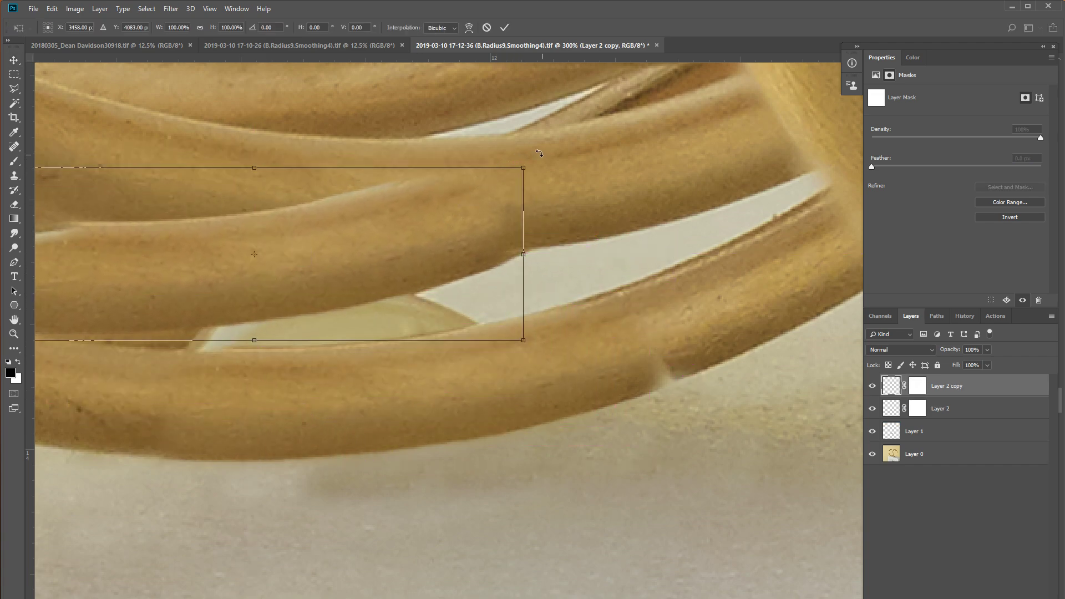
{"action": "left_click_drag", "start_coordinate": [538, 153], "coordinate": [540, 130]}
{"action": "left_click_drag", "start_coordinate": [334, 284], "coordinate": [343, 295]}
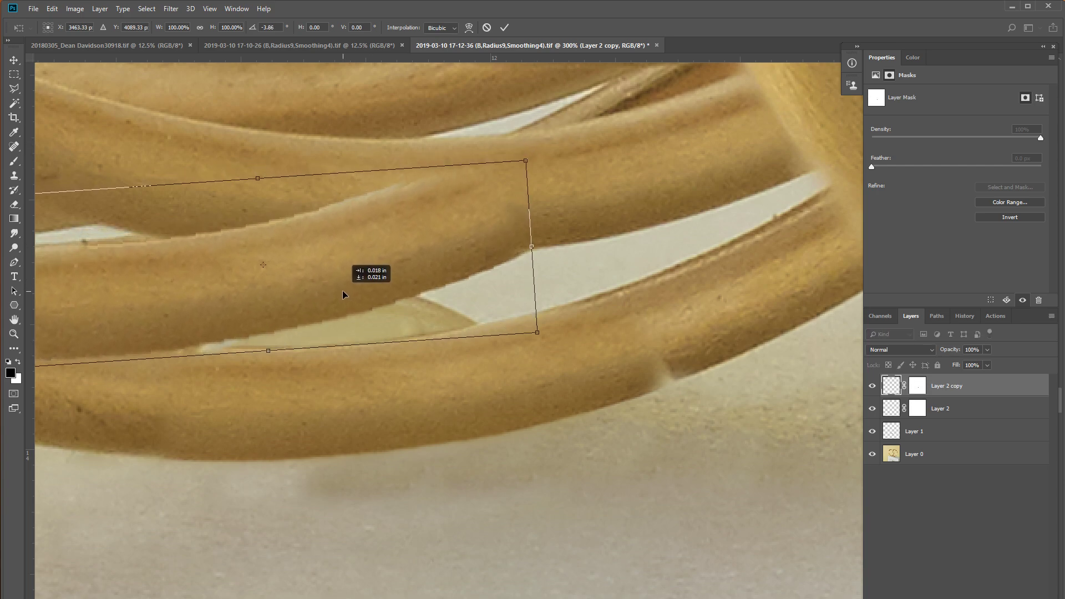
{"action": "key", "text": "Return"}
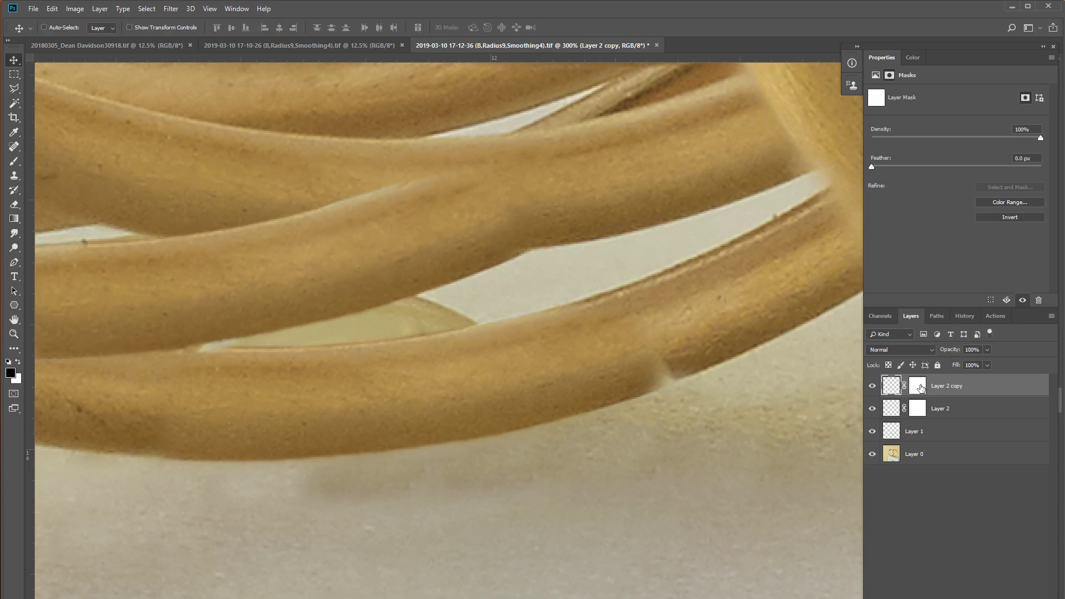
Step: Paint black at 30% opacity on Layer 2 copy's mask to hide the patch's hard seams
{"action": "left_click", "coordinate": [919, 386]}
{"action": "left_click", "coordinate": [15, 162]}
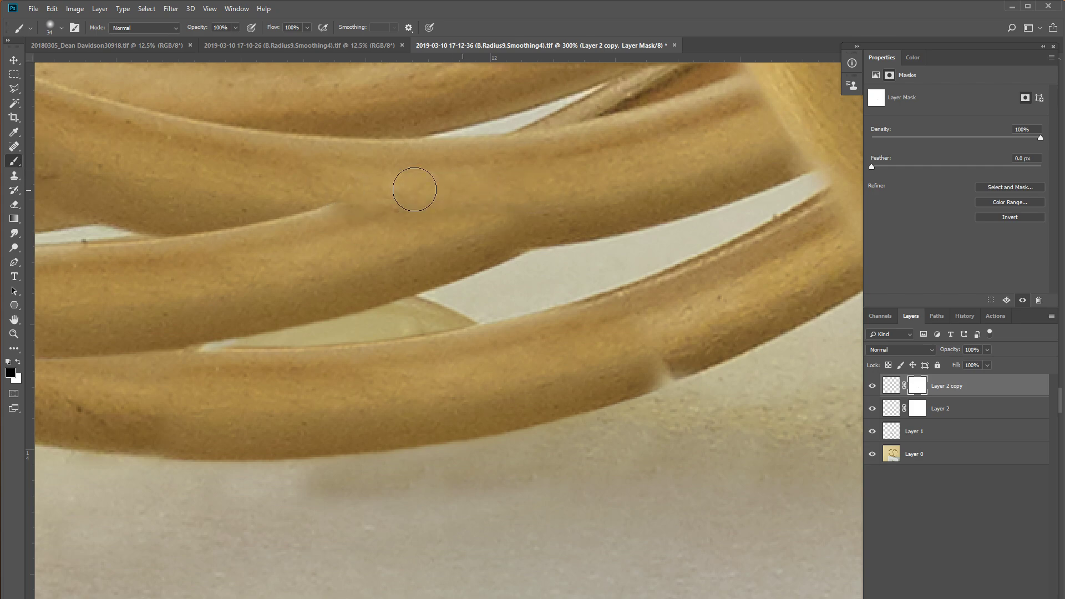
{"action": "left_click_drag", "start_coordinate": [262, 219], "coordinate": [476, 227]}
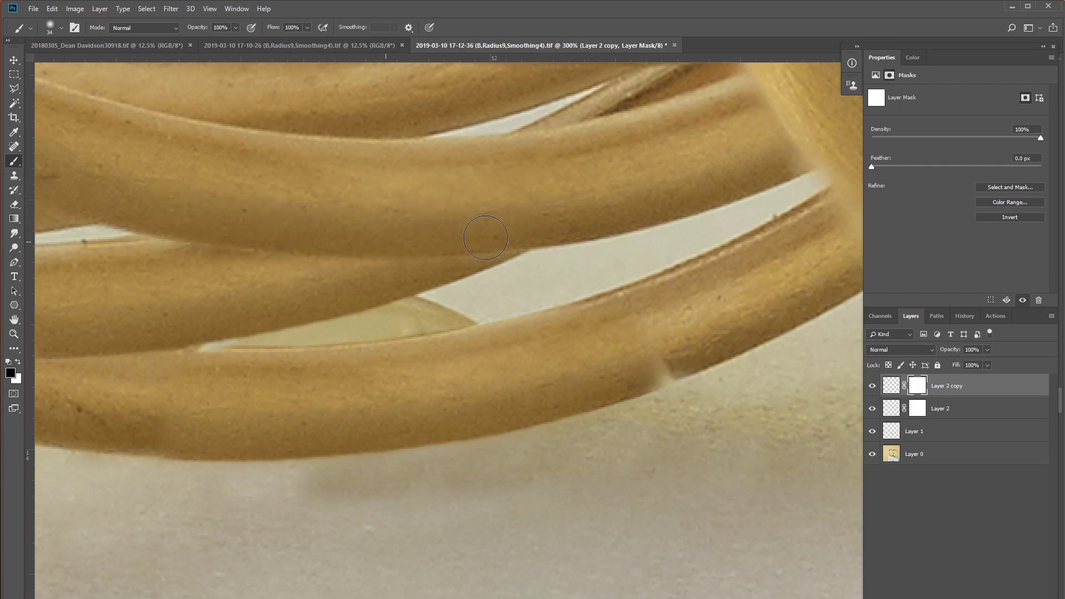
{"action": "left_click_drag", "start_coordinate": [239, 230], "coordinate": [537, 153]}
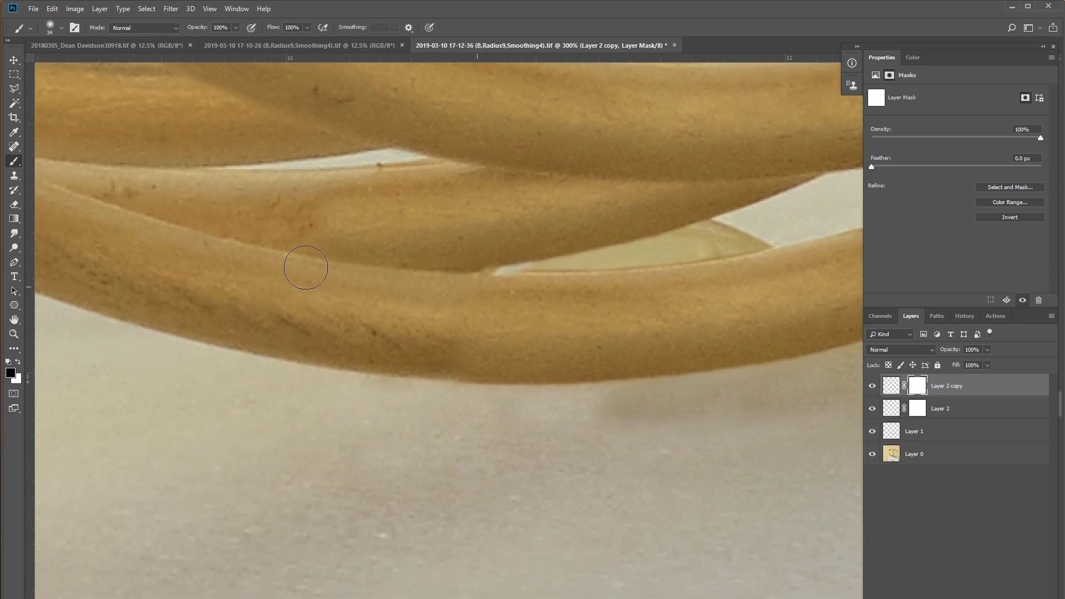
{"action": "key", "text": "3"}
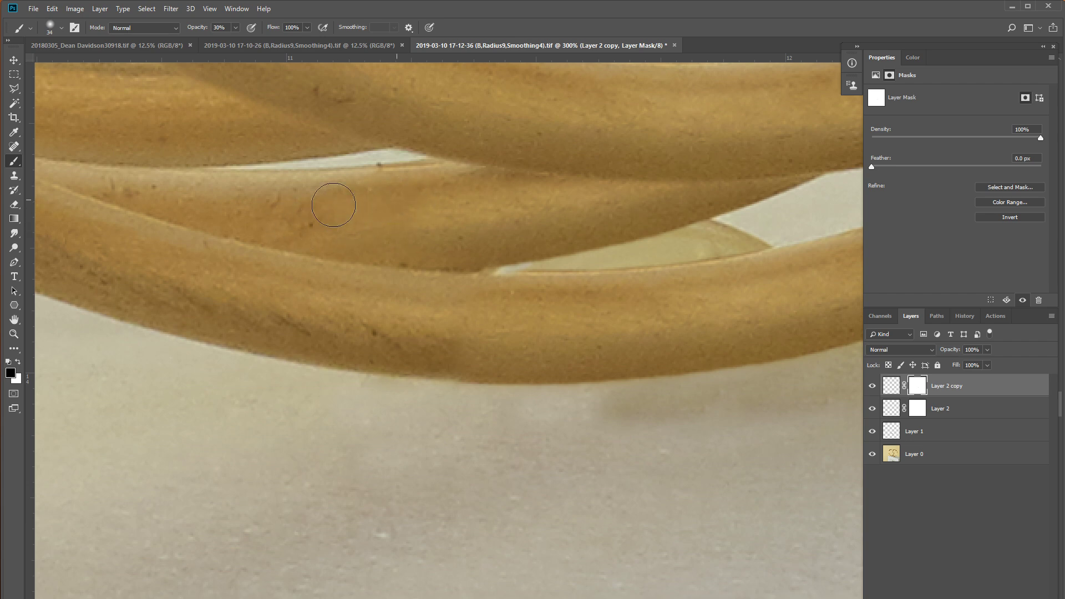
{"action": "left_click_drag", "start_coordinate": [419, 239], "coordinate": [255, 249]}
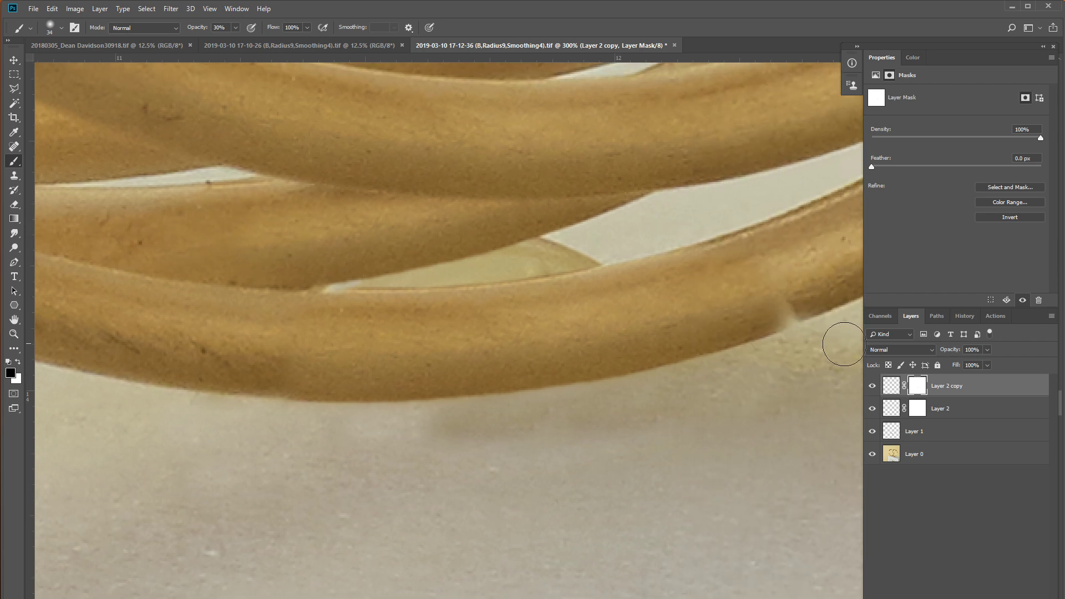
Step: Toggle Layer 2 copy's visibility to compare, then switch to white with a 10 px brush
{"action": "left_click", "coordinate": [872, 386]}
{"action": "left_click", "coordinate": [878, 390]}
{"action": "key", "text": "c"}
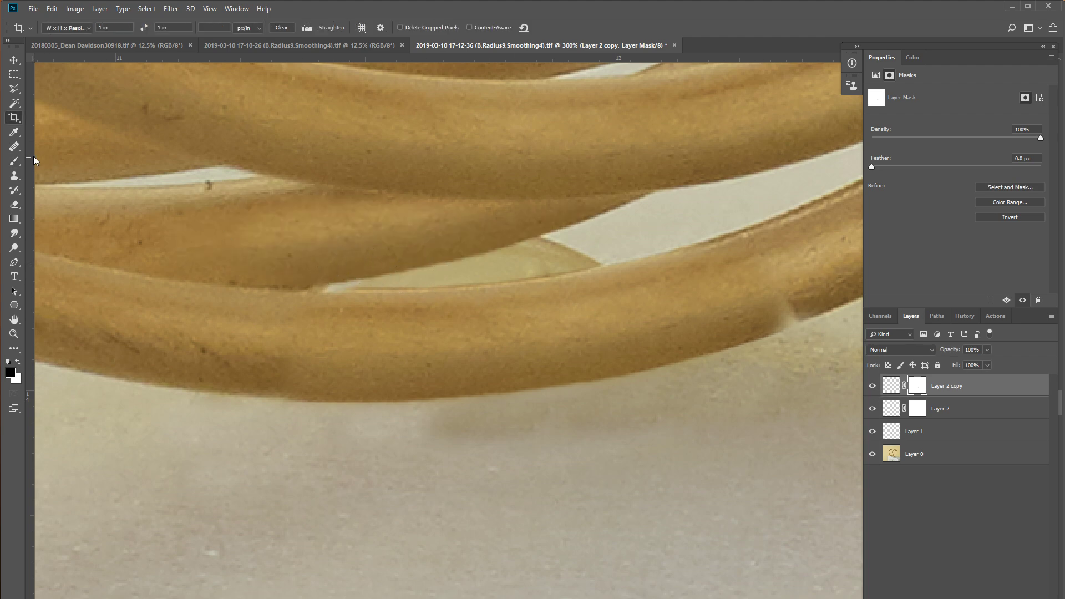
{"action": "left_click", "coordinate": [14, 161]}
{"action": "key", "text": "x"}
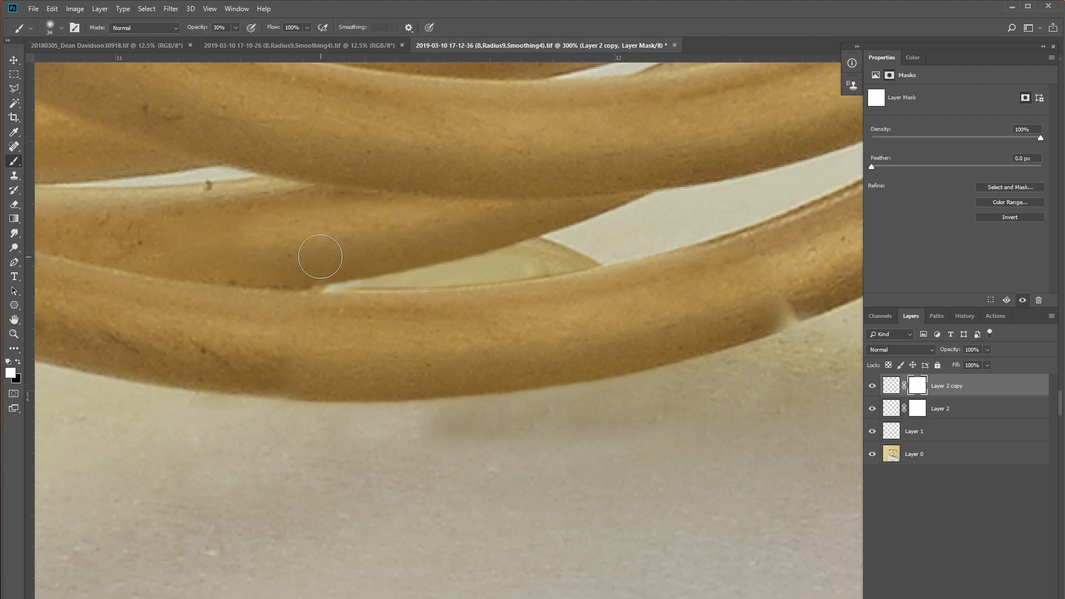
{"action": "right_click", "coordinate": [320, 256]}
{"action": "key", "text": "Return"}
Step: Add a new layer above Layer 0 and paint light colour over the smudge using 77% brush hardness
{"action": "left_click", "coordinate": [918, 451]}
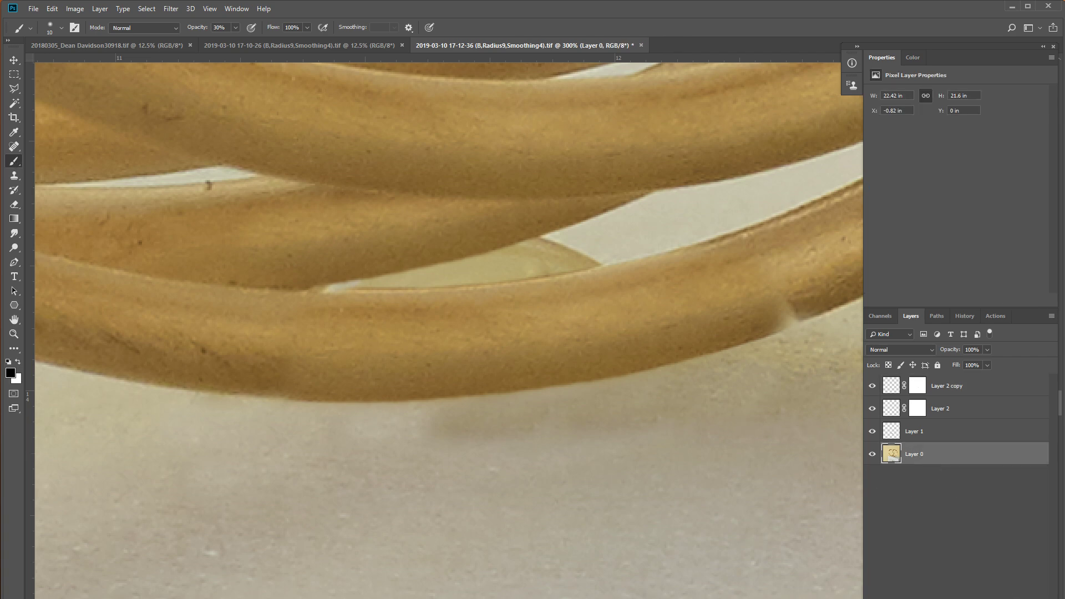
{"action": "key", "text": "ctrl+shift+alt+n"}
{"action": "mouse_move", "coordinate": [587, 254]}
{"action": "left_mouse_down"}
{"action": "mouse_move", "coordinate": [542, 254]}
{"action": "mouse_move", "coordinate": [599, 255]}
{"action": "mouse_move", "coordinate": [516, 266]}
{"action": "mouse_move", "coordinate": [535, 240]}
{"action": "mouse_move", "coordinate": [382, 278]}
{"action": "left_mouse_up"}
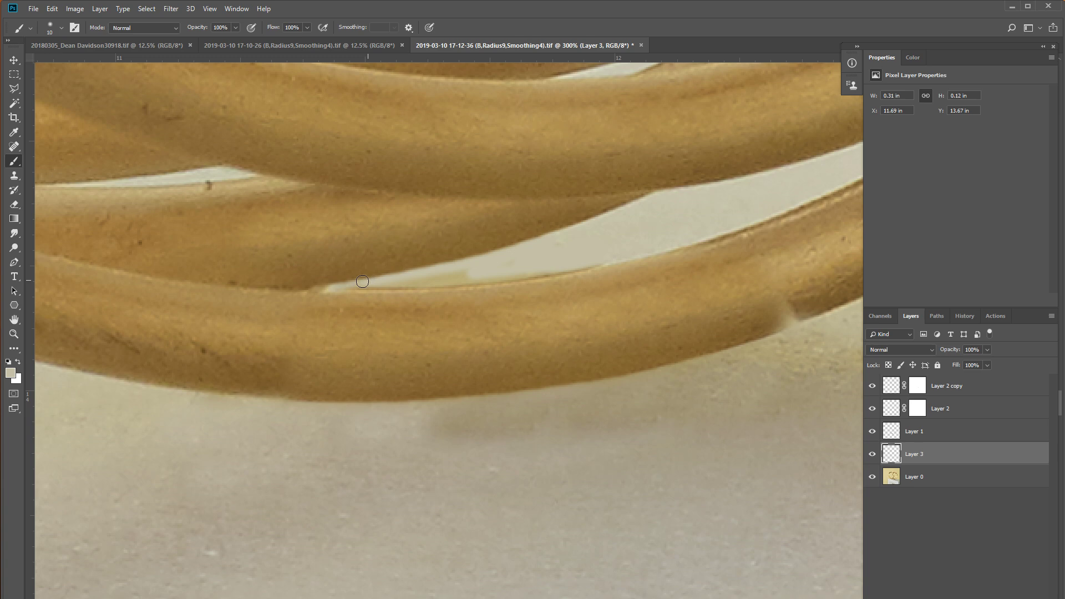
{"action": "left_click_drag", "start_coordinate": [451, 277], "coordinate": [500, 269]}
{"action": "right_click", "coordinate": [545, 261]}
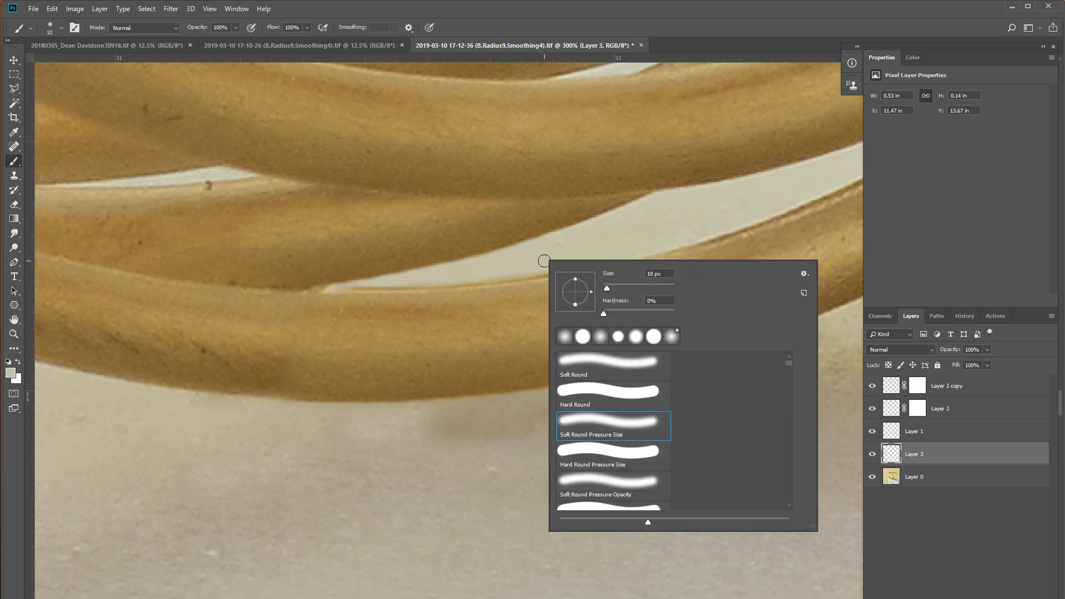
{"action": "key", "text": "Return"}
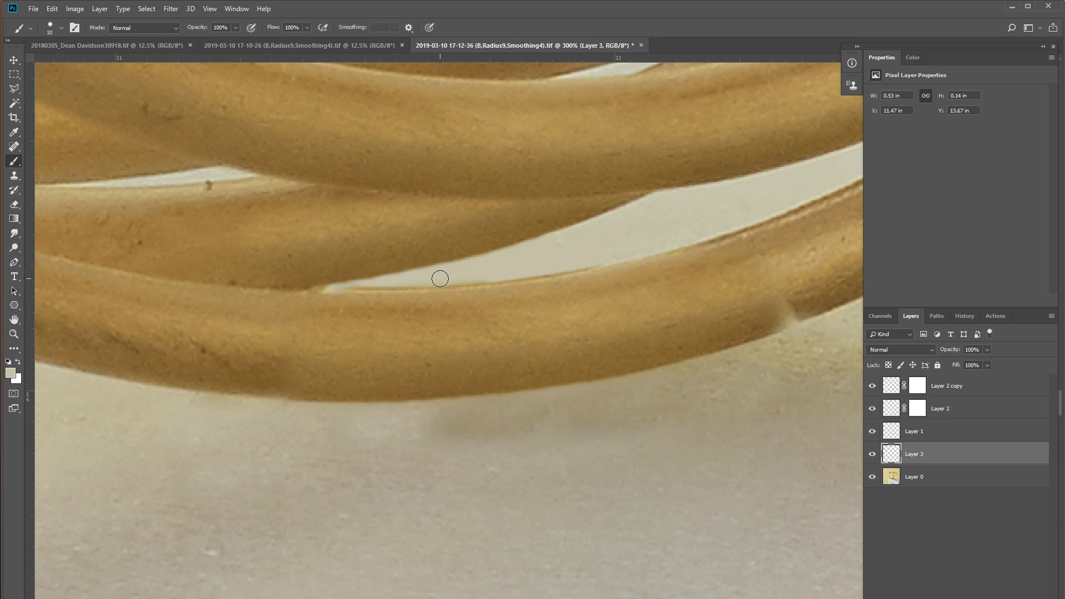
{"action": "left_click_drag", "start_coordinate": [397, 281], "coordinate": [375, 282]}
Step: Select Layer 1 and set the Clone Stamp brush to 14 px
{"action": "left_click", "coordinate": [912, 438]}
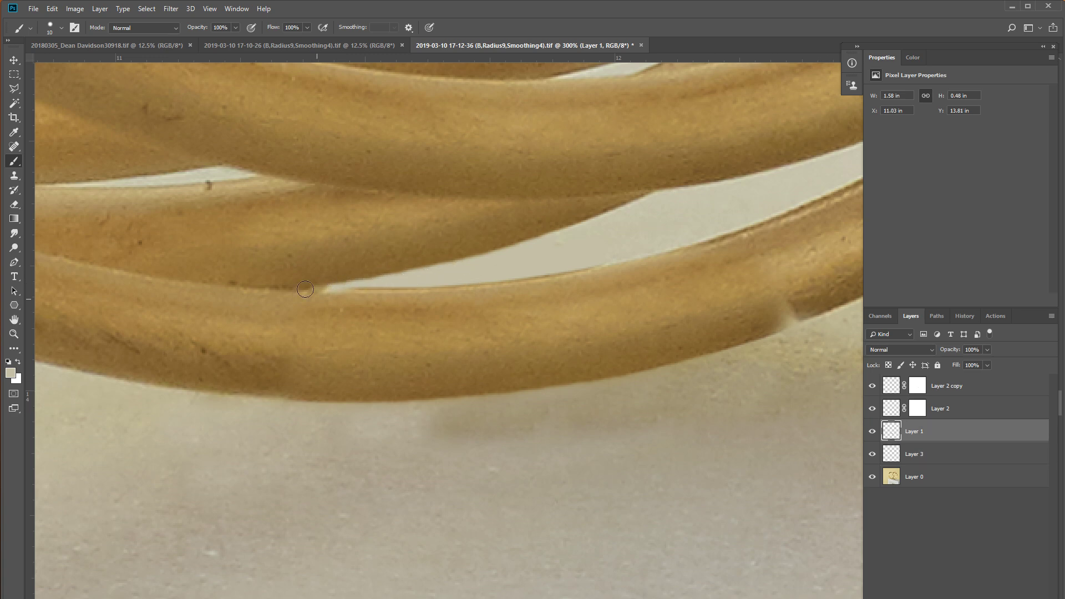
{"action": "left_click", "coordinate": [14, 175]}
{"action": "right_click", "coordinate": [378, 315]}
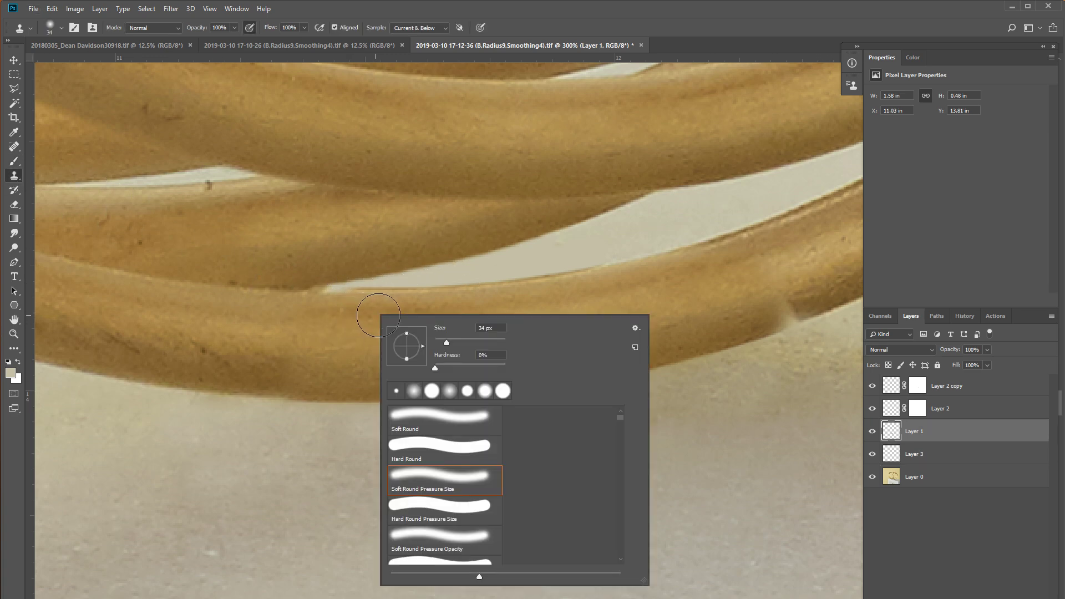
{"action": "left_click", "coordinate": [439, 342]}
{"action": "left_click", "coordinate": [354, 306]}
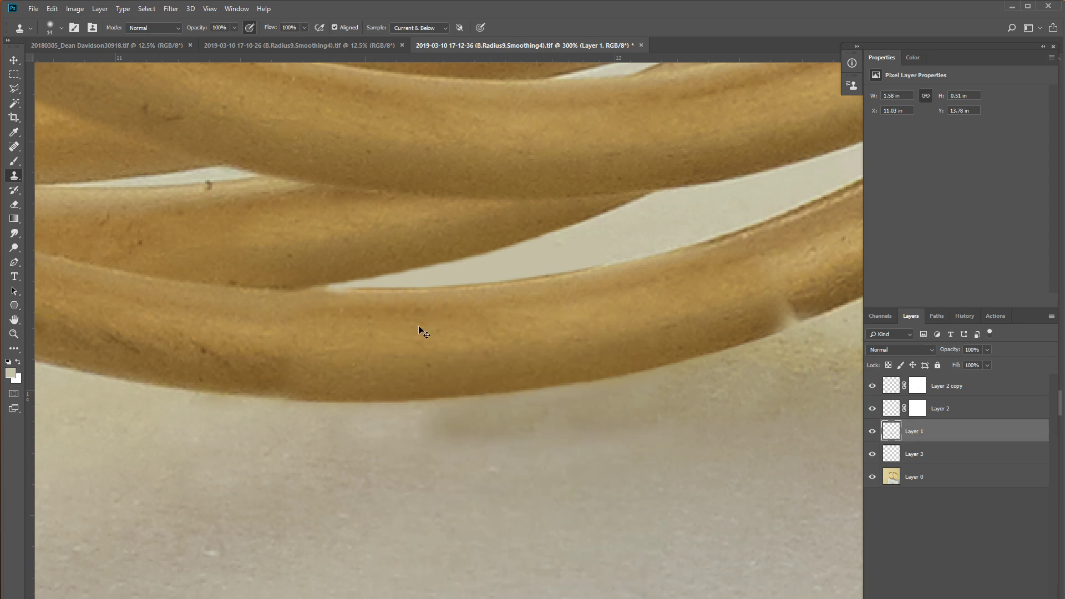
Step: Target Layer 2's mask and set the Brush size to 97 px
{"action": "left_click", "coordinate": [915, 408]}
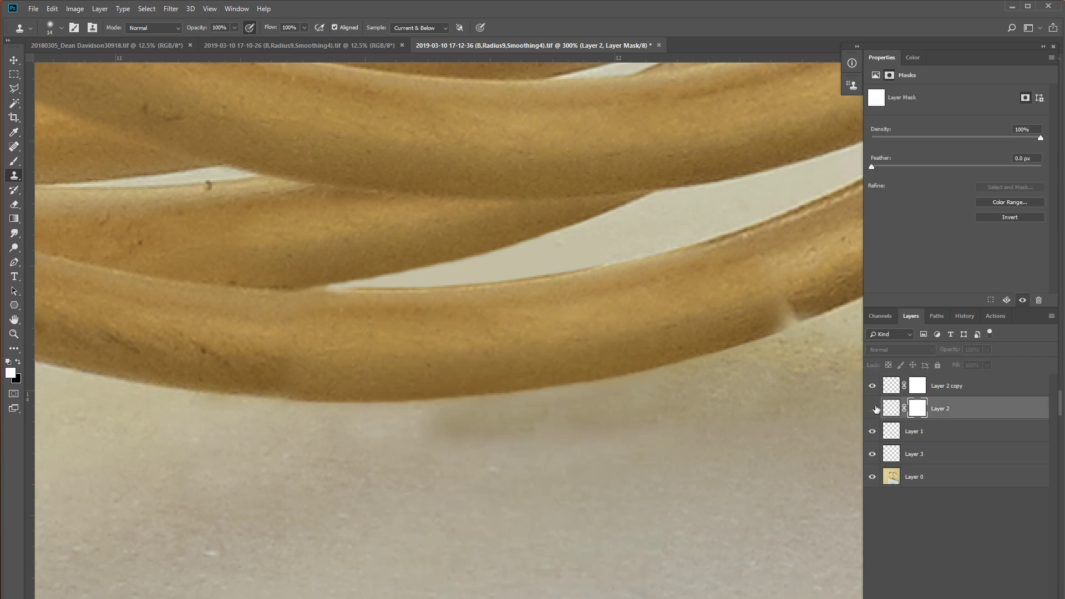
{"action": "left_click", "coordinate": [875, 408]}
{"action": "left_click", "coordinate": [875, 408]}
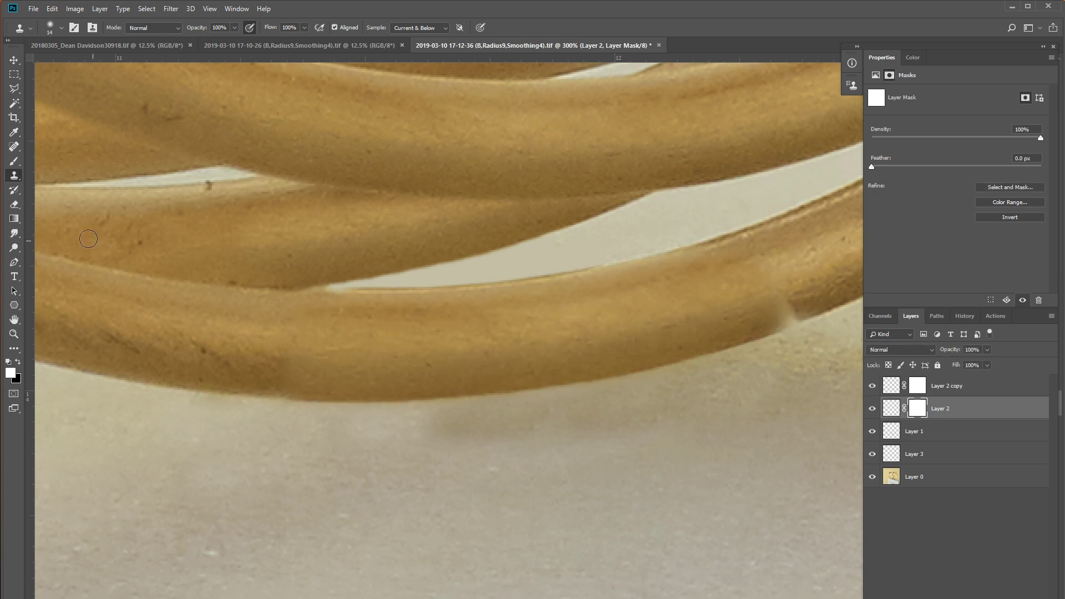
{"action": "left_click", "coordinate": [11, 161]}
{"action": "right_click", "coordinate": [353, 321]}
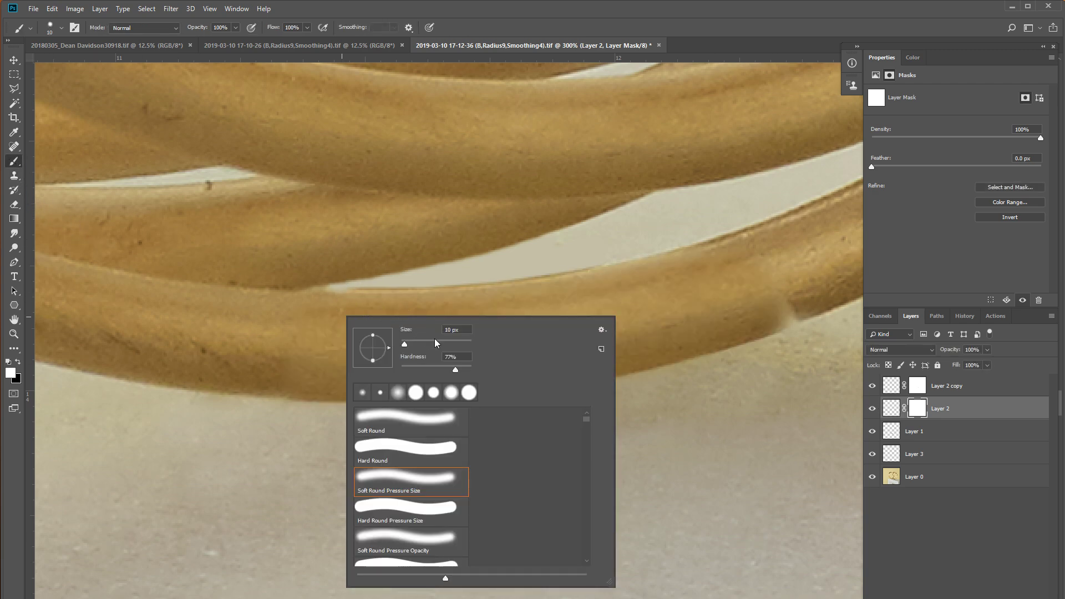
{"action": "left_click", "coordinate": [456, 329]}
{"action": "type", "text": "97"}
{"action": "key", "text": "Tab"}
{"action": "key", "text": "Return"}
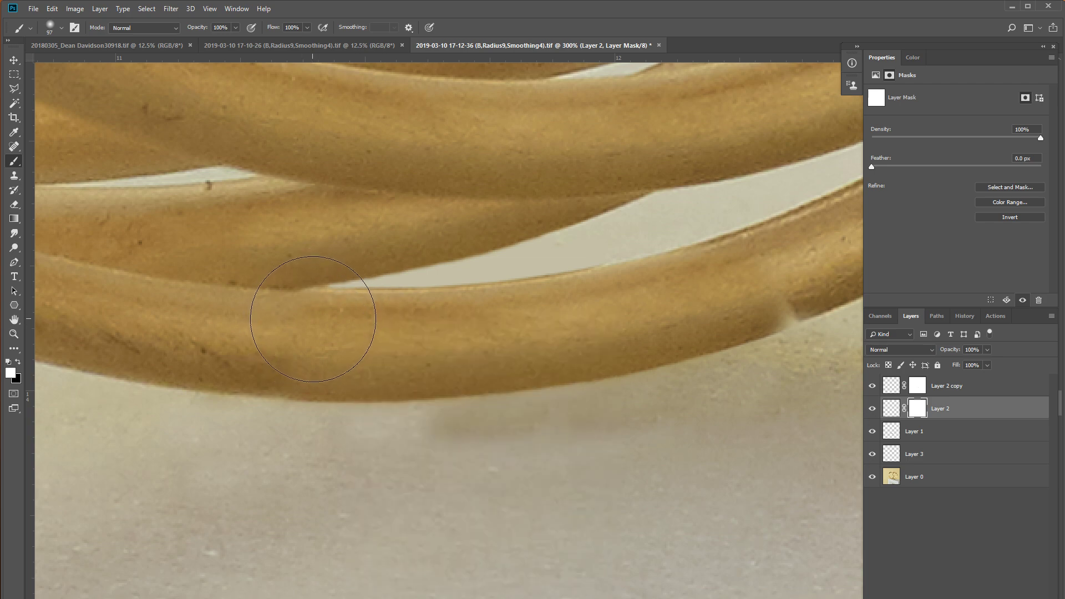
Step: Blend Layer 2's mask at 20% opacity, alternating black and white, resizing the brush to 7 then 31 px
{"action": "key", "text": "x"}
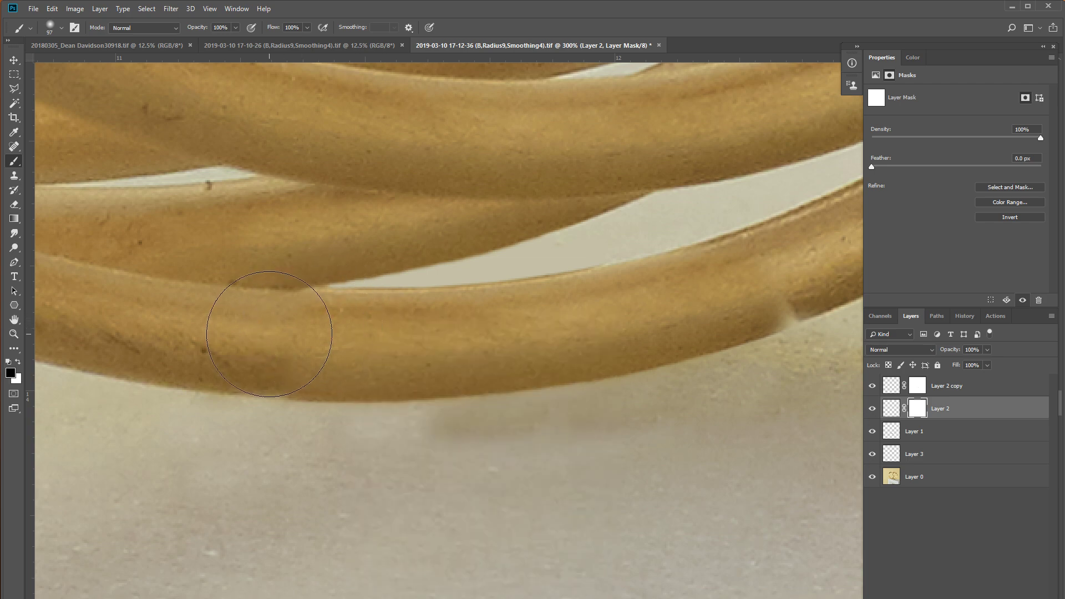
{"action": "key", "text": "2"}
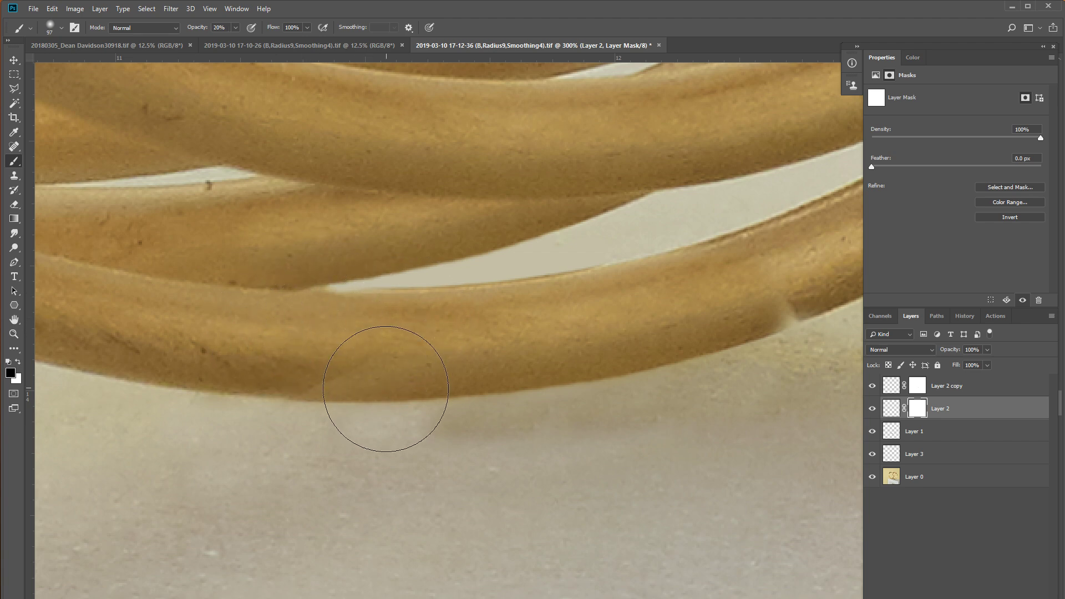
{"action": "key", "text": "x"}
{"action": "right_click", "coordinate": [368, 378]}
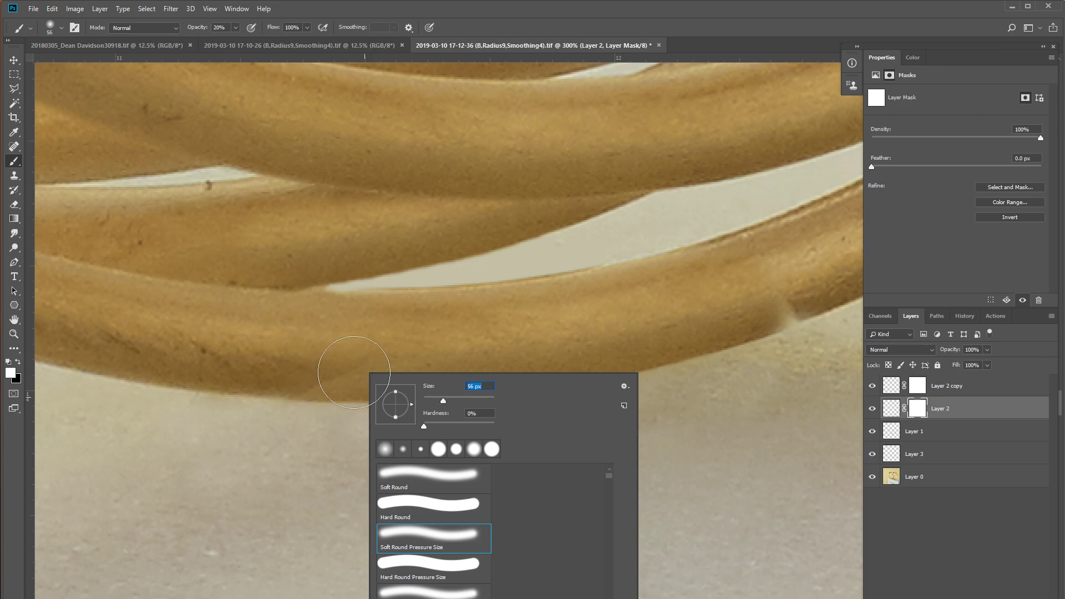
{"action": "left_click", "coordinate": [427, 400]}
{"action": "key", "text": "Return"}
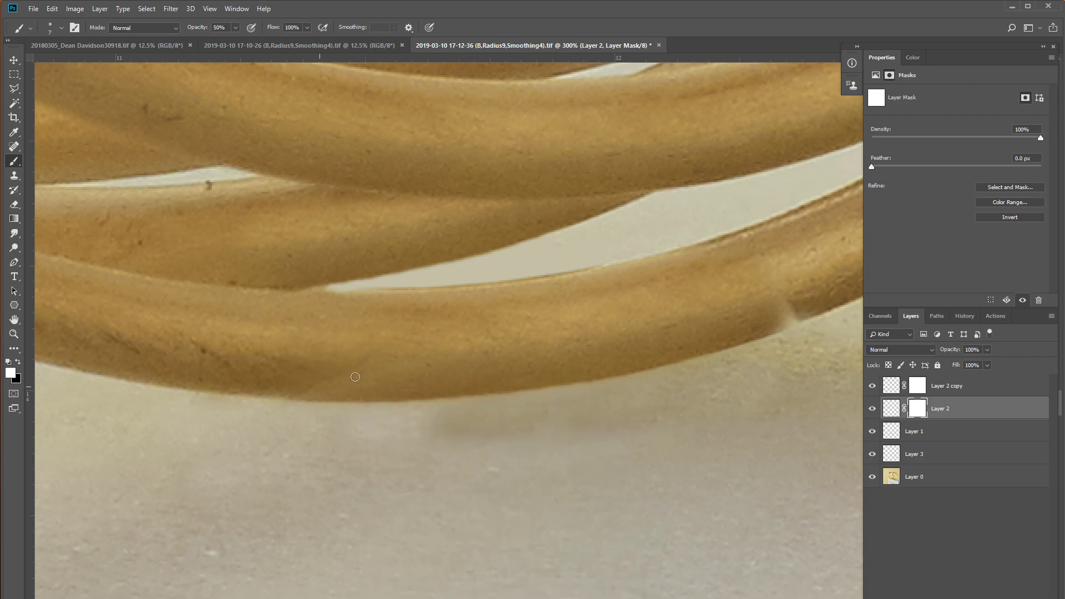
{"action": "right_click", "coordinate": [368, 370]}
{"action": "type", "text": "31"}
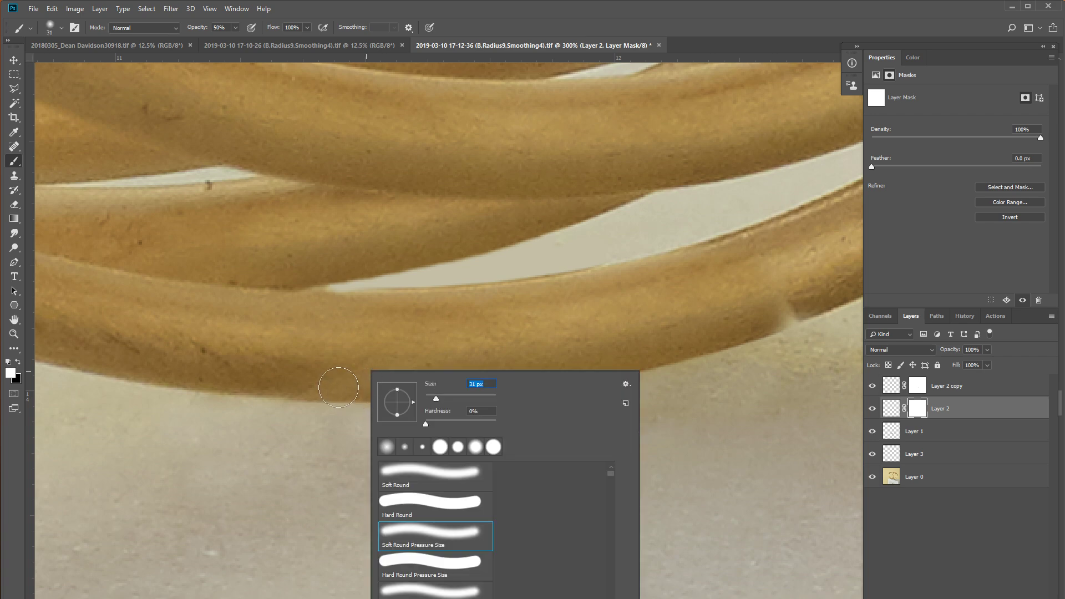
{"action": "key", "text": "Return"}
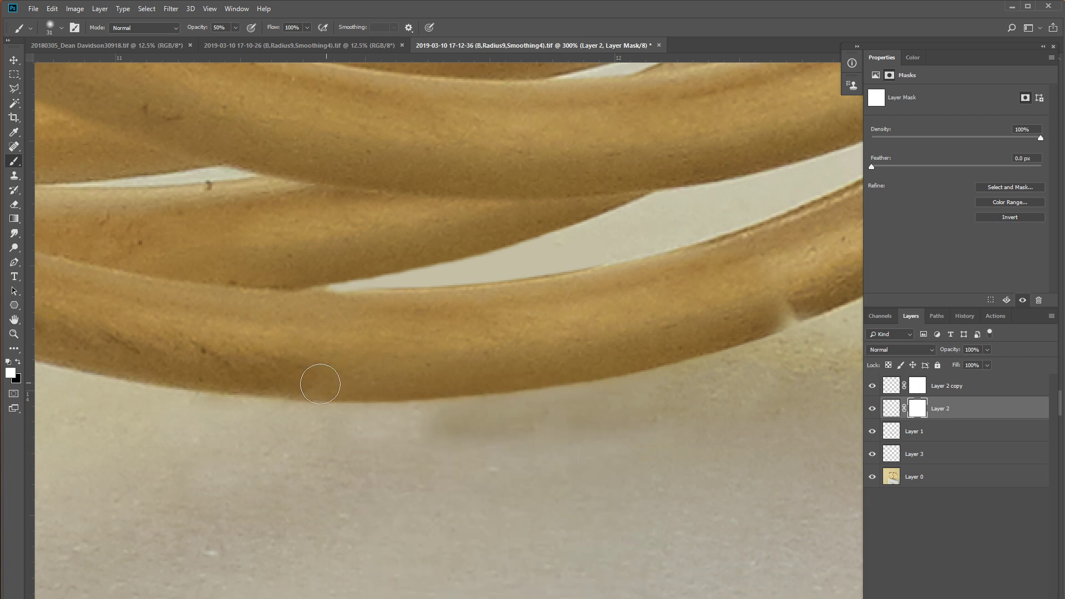
{"action": "left_click_drag", "start_coordinate": [619, 320], "coordinate": [441, 342]}
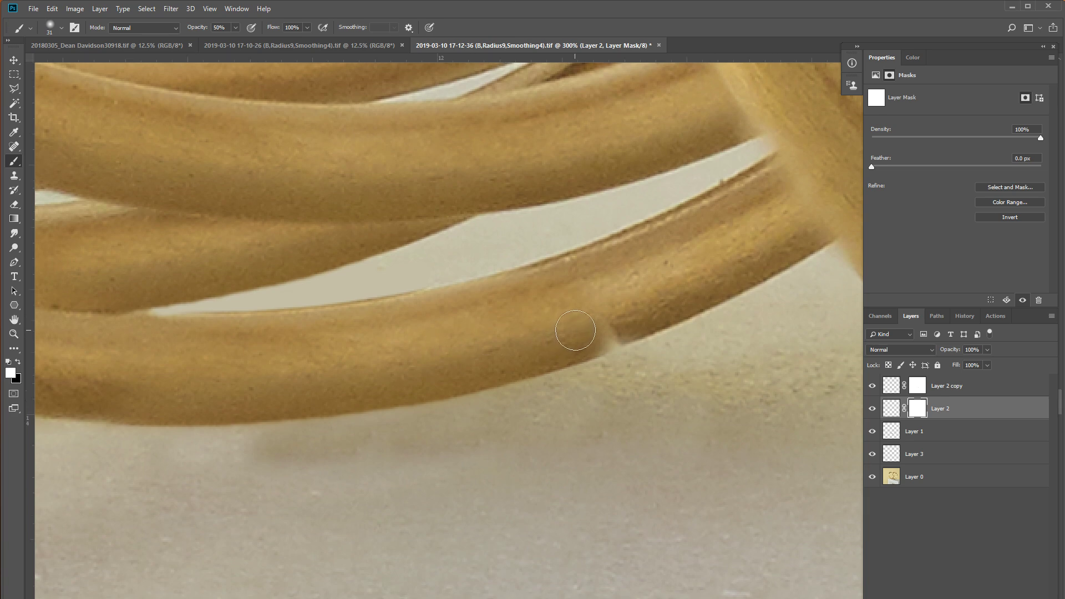
{"action": "key", "text": "x"}
{"action": "right_click", "coordinate": [918, 412]}
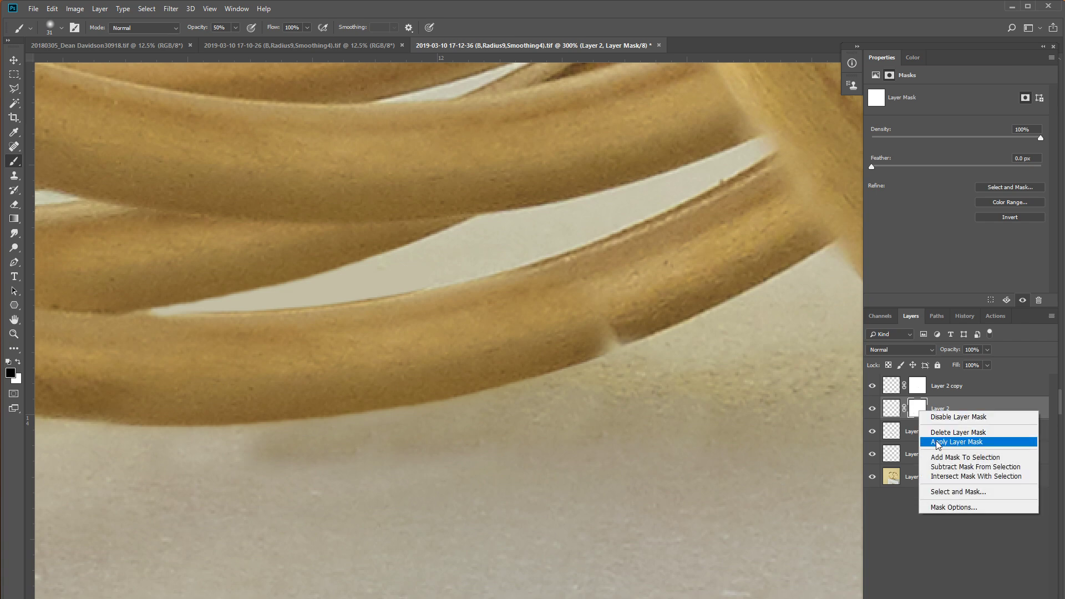
Step: Apply Layer 2's mask and clone-stamp the notch and dark bump off the tube's lower edge
{"action": "left_click", "coordinate": [956, 442]}
{"action": "left_click", "coordinate": [14, 175]}
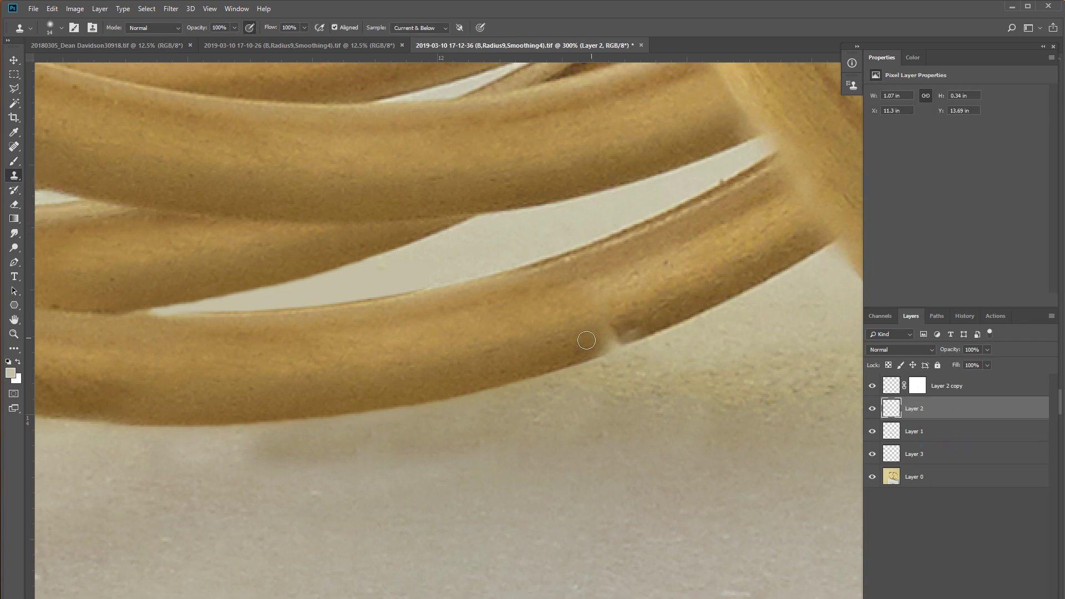
{"action": "left_click_drag", "start_coordinate": [621, 330], "coordinate": [634, 312]}
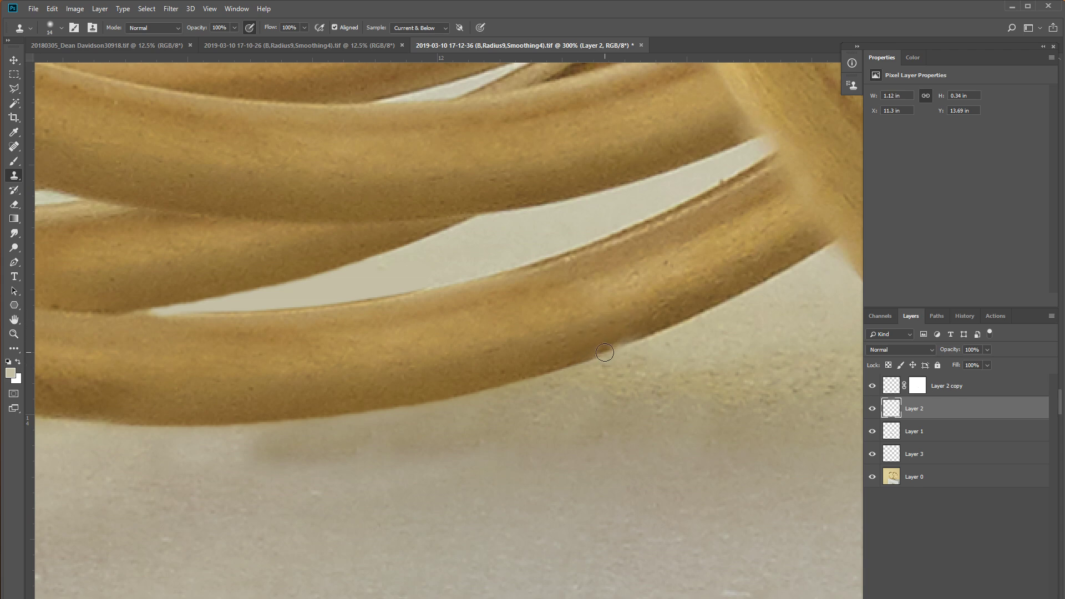
{"action": "left_click_drag", "start_coordinate": [607, 353], "coordinate": [626, 340]}
{"action": "left_click_drag", "start_coordinate": [628, 345], "coordinate": [613, 350]}
{"action": "left_click_drag", "start_coordinate": [649, 273], "coordinate": [701, 254]}
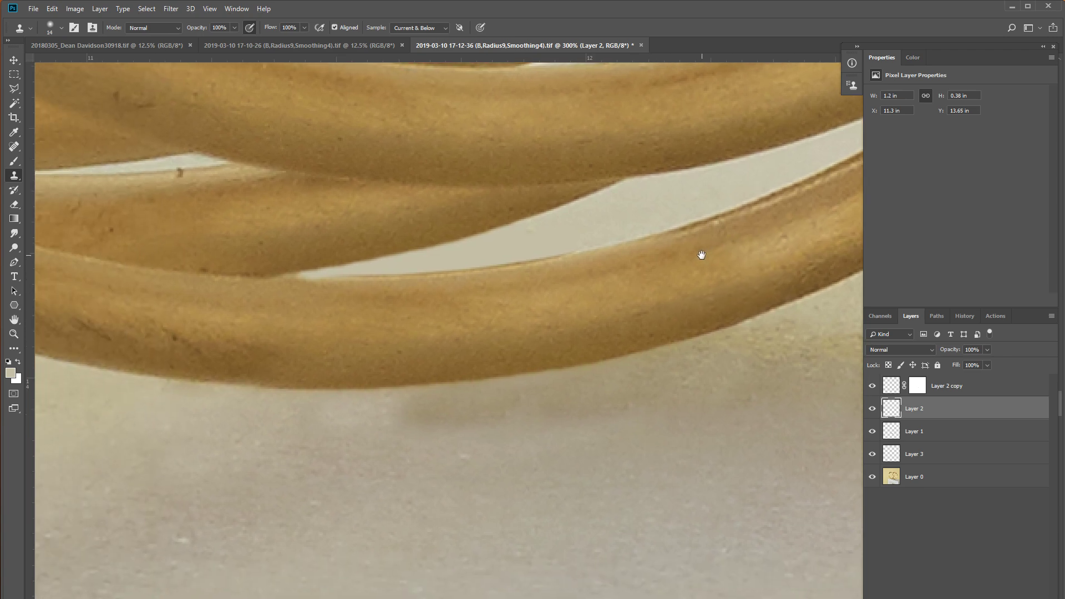
{"action": "scroll", "coordinate": [699, 254], "scroll_direction": "down", "scroll_amount": 3}
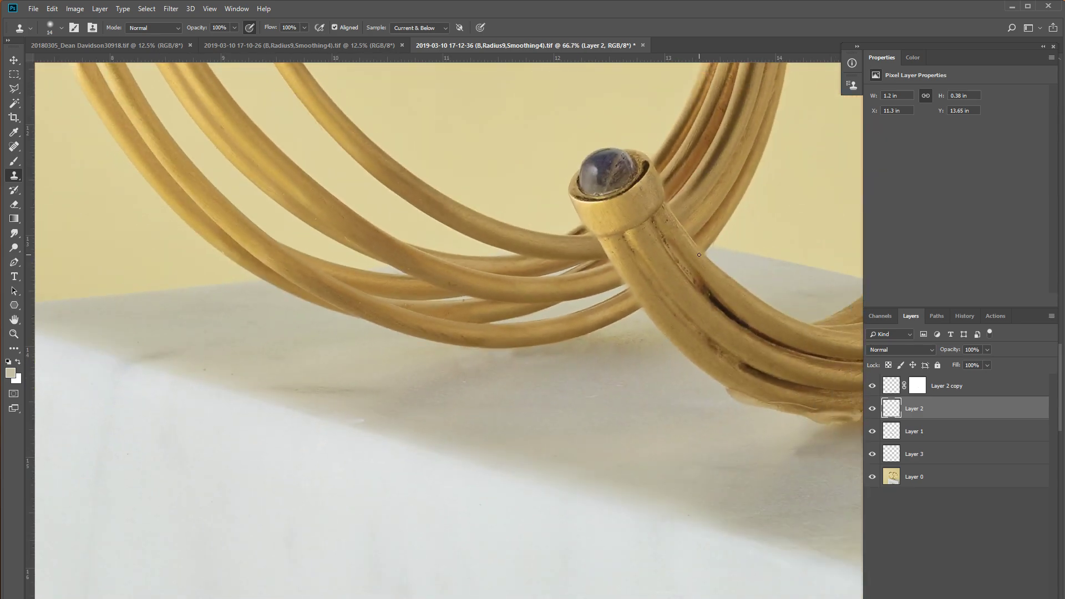
Step: On Layer 0, paint a 73 px Quick Mask along the tube's lower edge and convert it to a selection
{"action": "scroll", "coordinate": [703, 260], "scroll_direction": "up", "scroll_amount": 3}
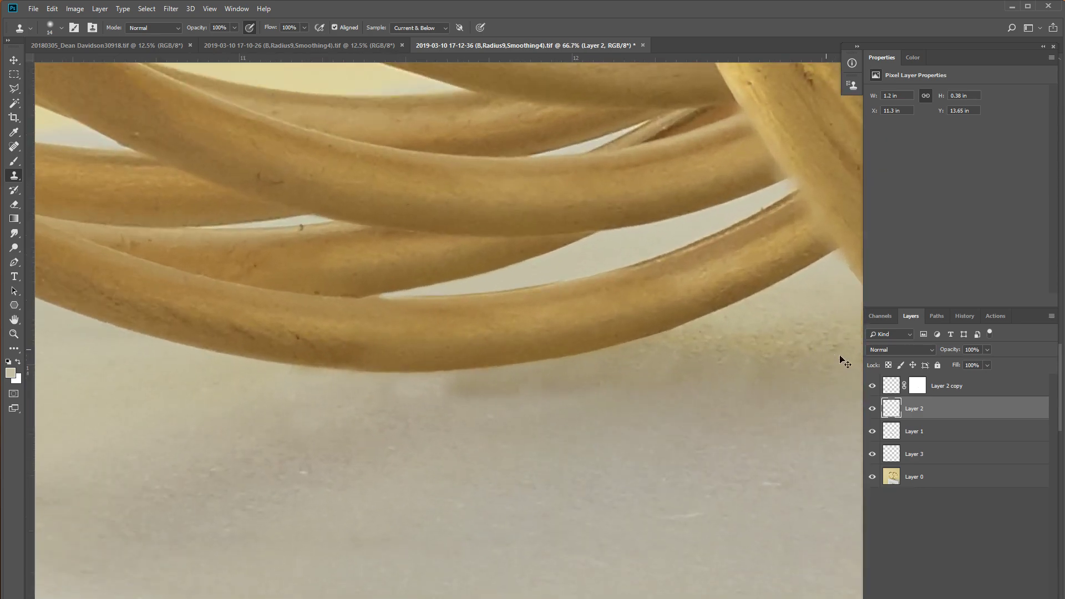
{"action": "left_click", "coordinate": [913, 477]}
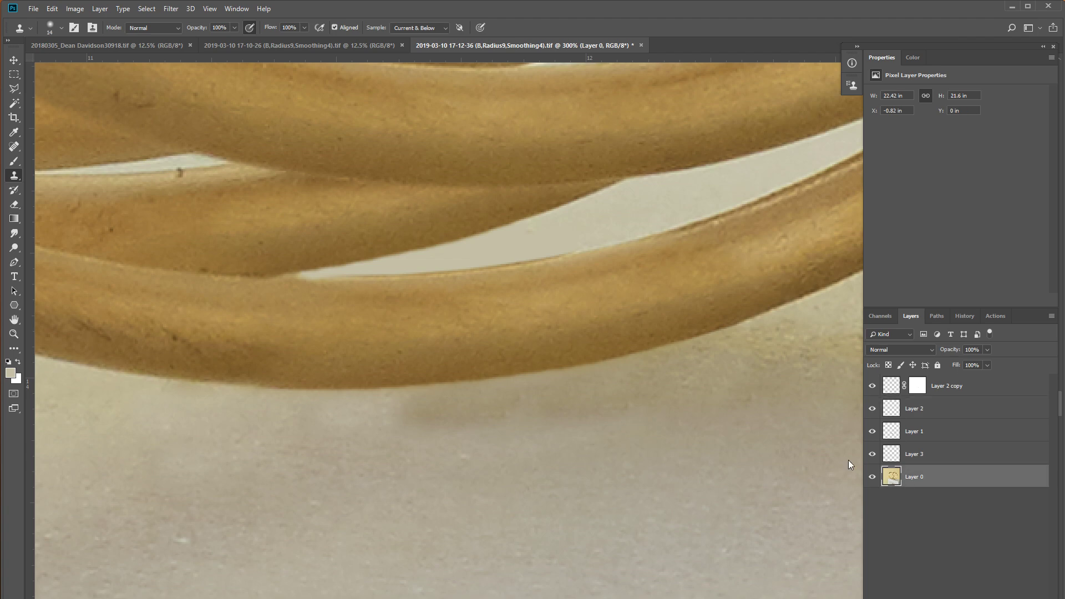
{"action": "left_click", "coordinate": [14, 161]}
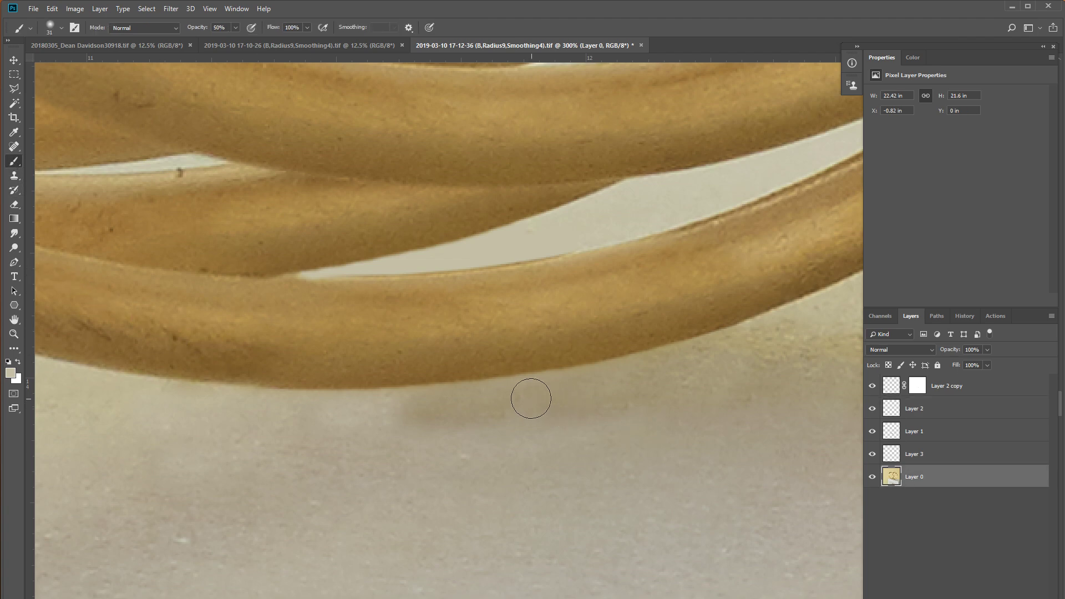
{"action": "right_click", "coordinate": [494, 391]}
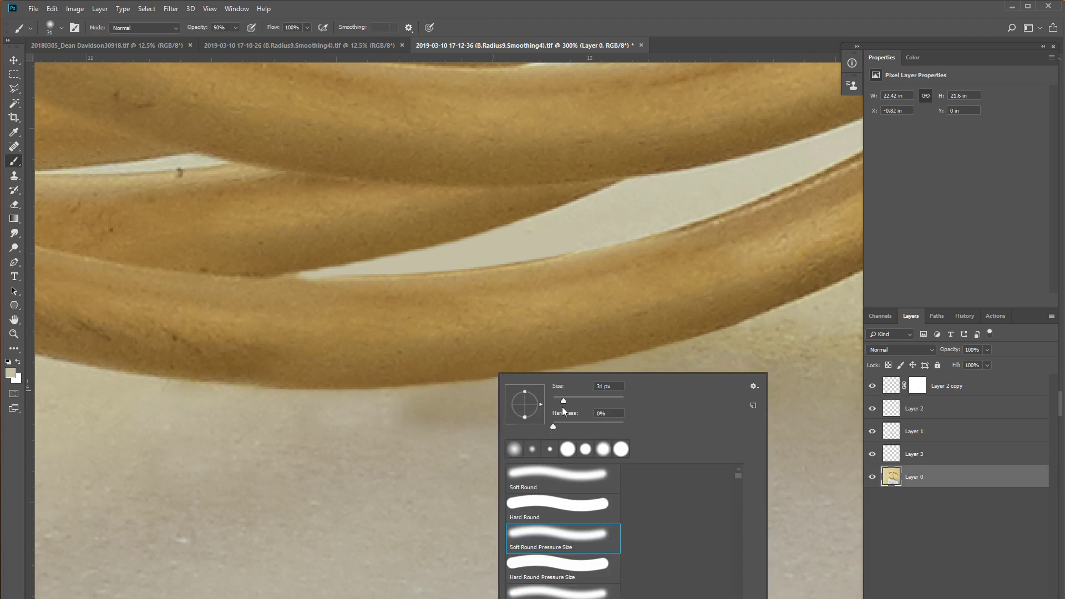
{"action": "left_click_drag", "start_coordinate": [578, 399], "coordinate": [580, 398]}
{"action": "left_click", "coordinate": [8, 361]}
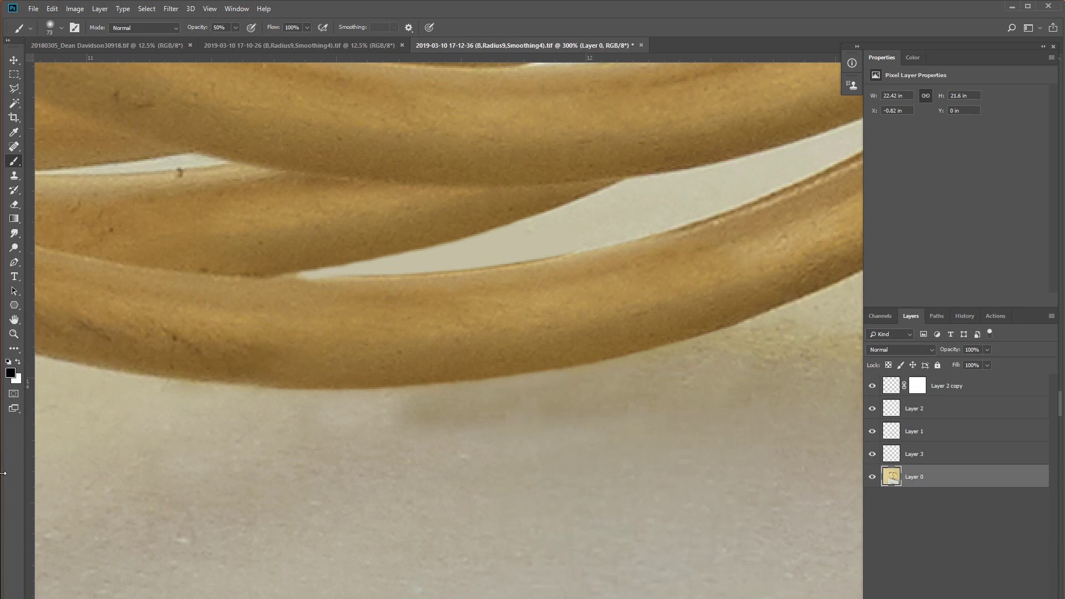
{"action": "left_click", "coordinate": [14, 394]}
{"action": "key", "text": "x"}
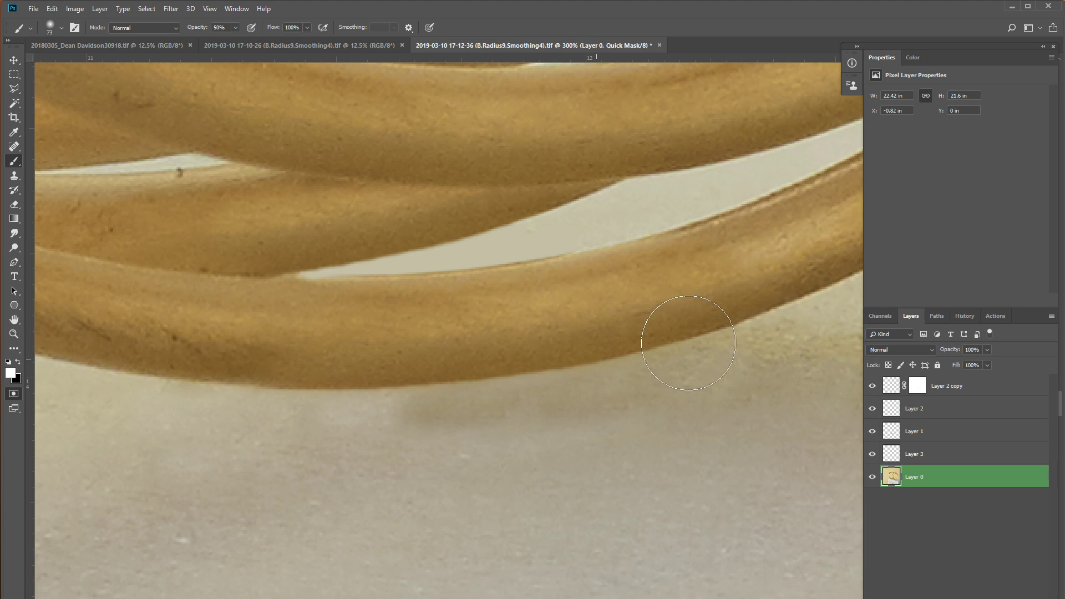
{"action": "key", "text": "x"}
{"action": "mouse_move", "coordinate": [285, 357]}
{"action": "left_mouse_down"}
{"action": "mouse_move", "coordinate": [702, 321]}
{"action": "mouse_move", "coordinate": [254, 396]}
{"action": "left_mouse_up"}
{"action": "left_click", "coordinate": [14, 394]}
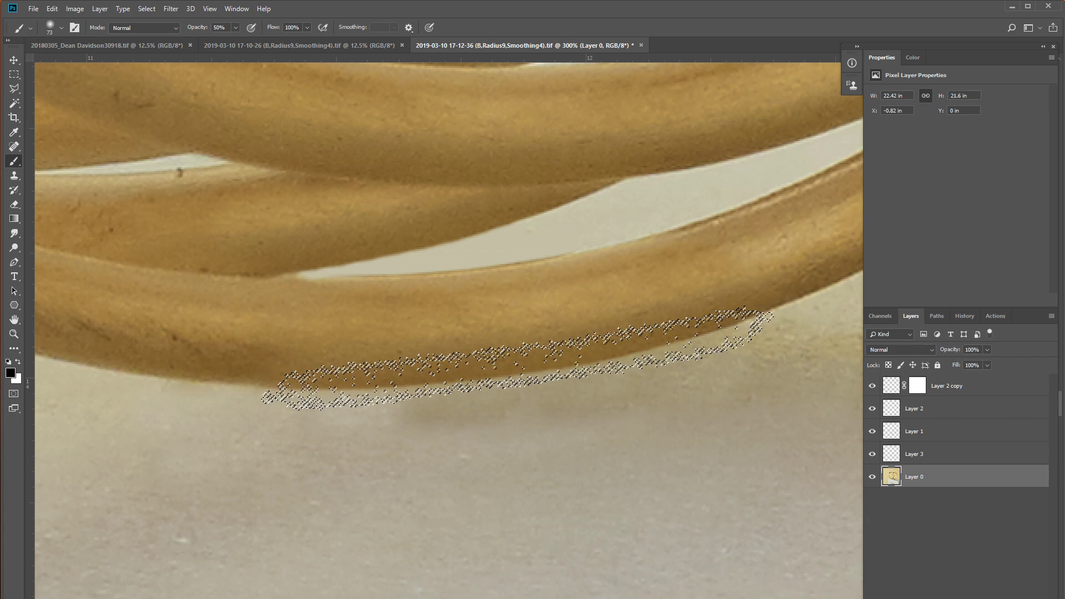
Step: Try a Curves layer darkening the selection, delete it, and compare states in the History list
{"action": "left_click", "coordinate": [1001, 594]}
{"action": "left_click", "coordinate": [1011, 486]}
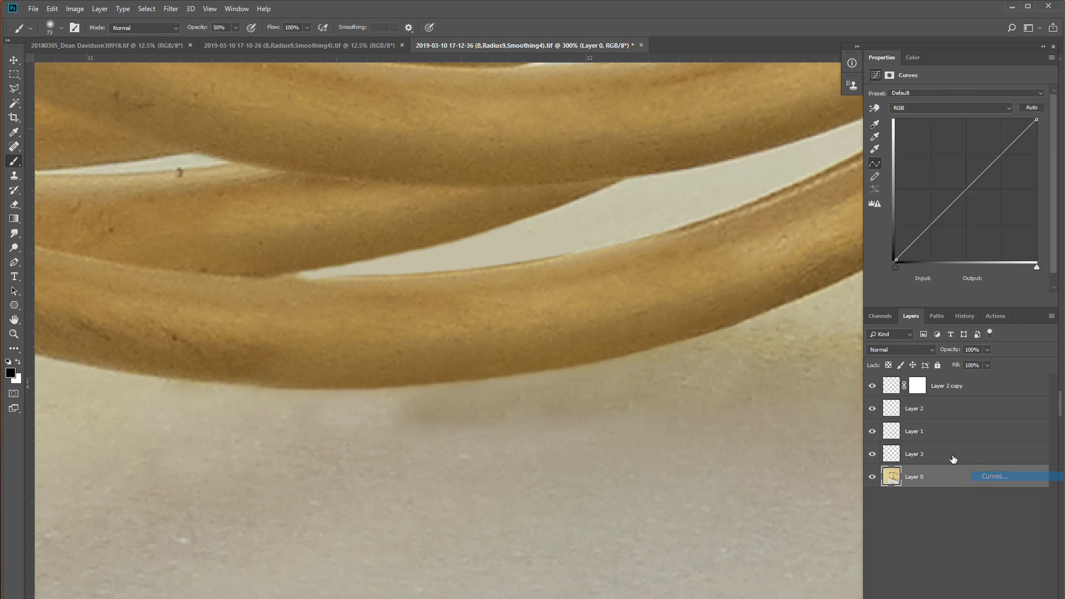
{"action": "left_click_drag", "start_coordinate": [968, 173], "coordinate": [1025, 251]}
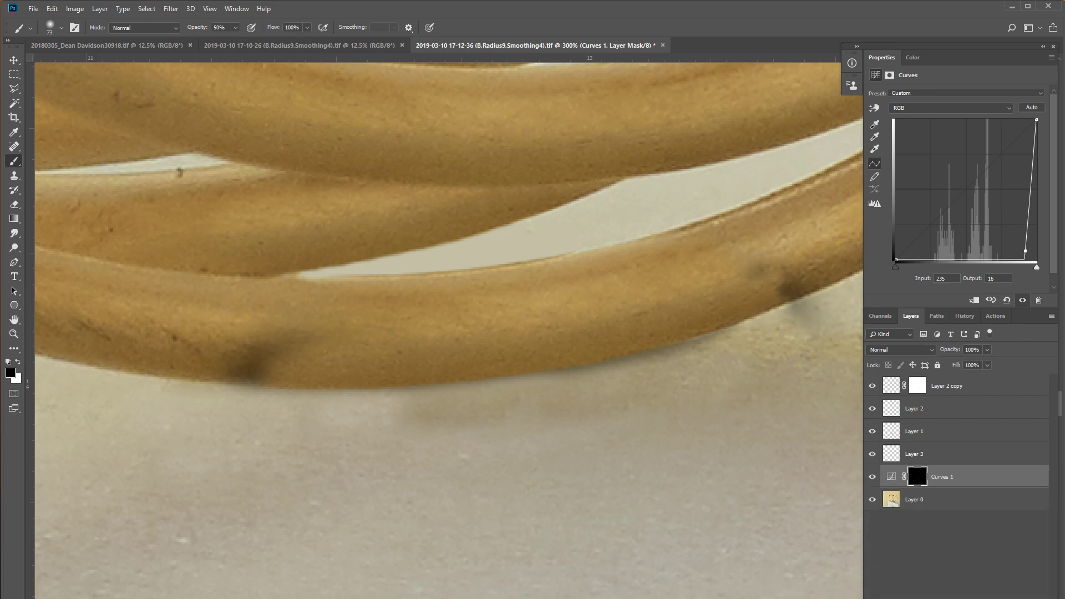
{"action": "left_click_drag", "start_coordinate": [962, 482], "coordinate": [962, 595]}
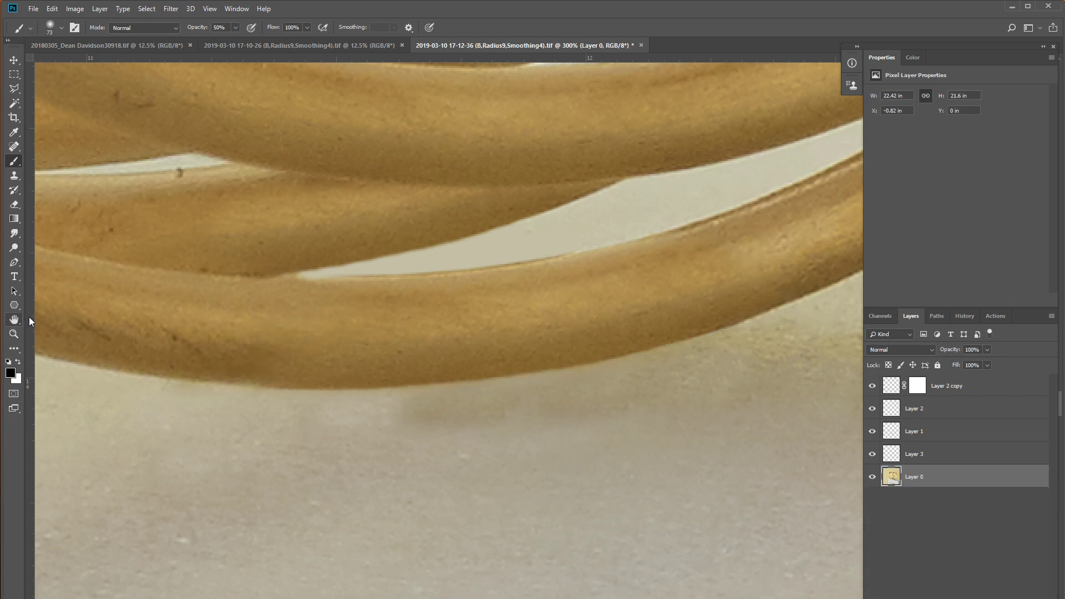
{"action": "key", "text": "ctrl+minus"}
{"action": "key", "text": "ctrl+minus"}
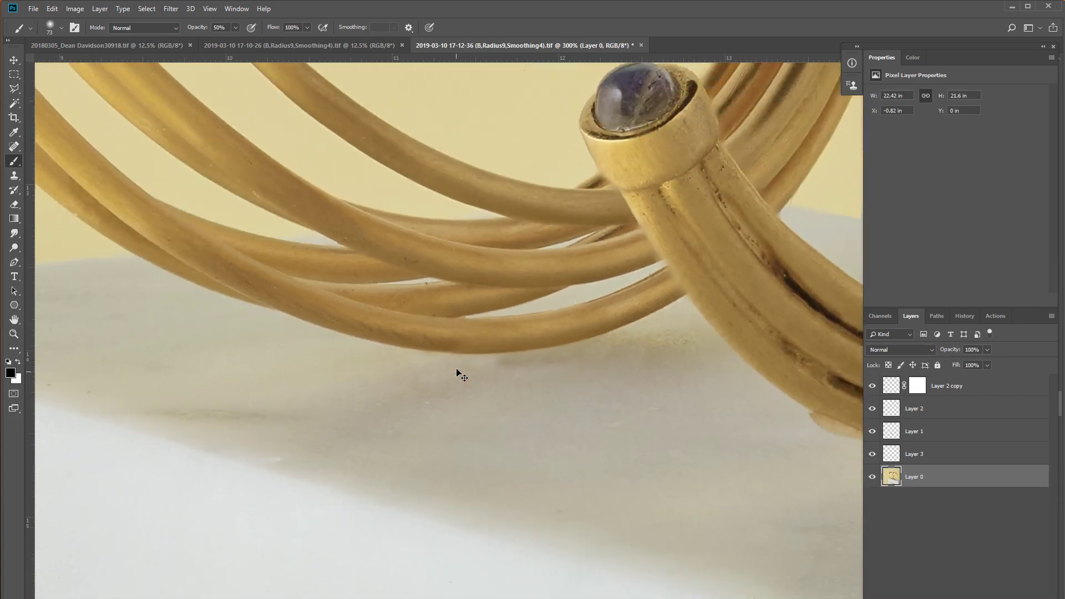
{"action": "key", "text": "ctrl+minus"}
{"action": "key", "text": "ctrl+minus"}
{"action": "key", "text": "ctrl+minus"}
{"action": "left_click", "coordinate": [964, 316]}
{"action": "left_click", "coordinate": [961, 336]}
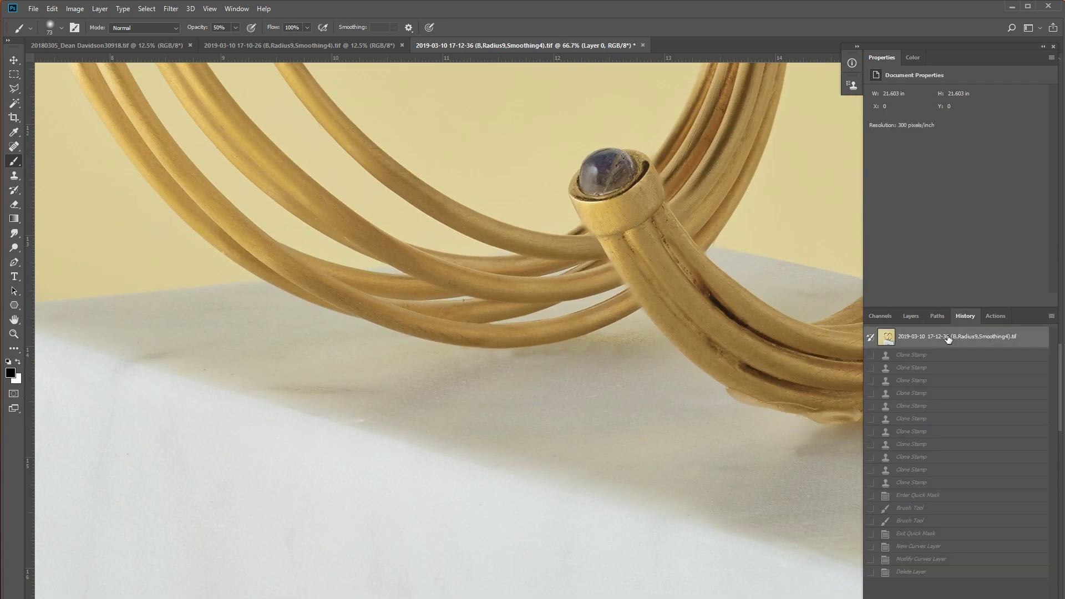
{"action": "left_click", "coordinate": [950, 577]}
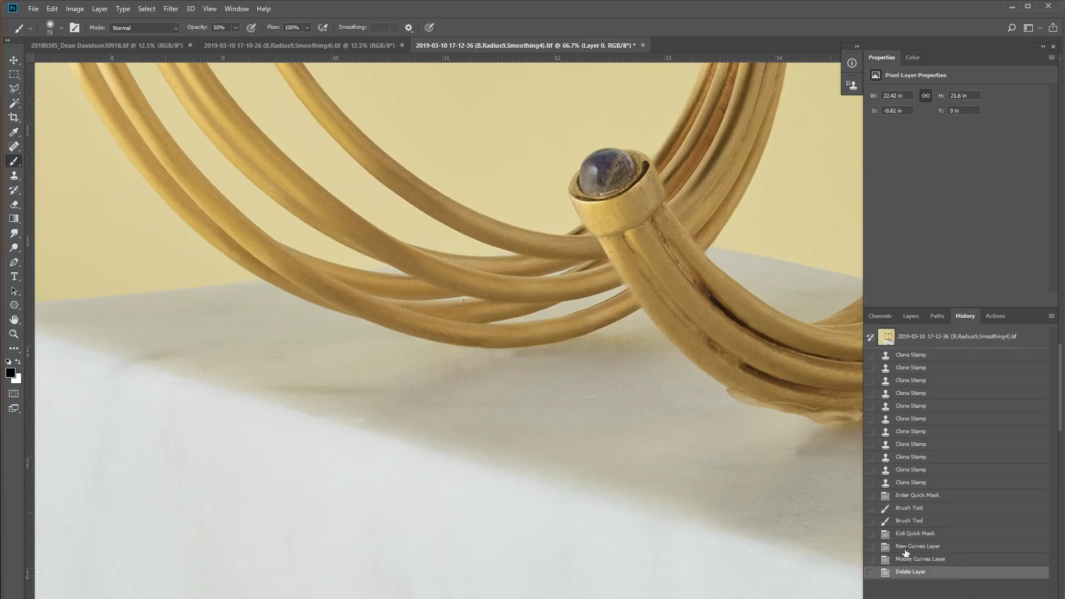
{"action": "scroll", "coordinate": [470, 464], "scroll_direction": "right", "scroll_amount": 10}
Step: Clone-stamp over the faint wire line along the bangle's lower edge
{"action": "scroll", "coordinate": [669, 439], "scroll_direction": "left", "scroll_amount": 5}
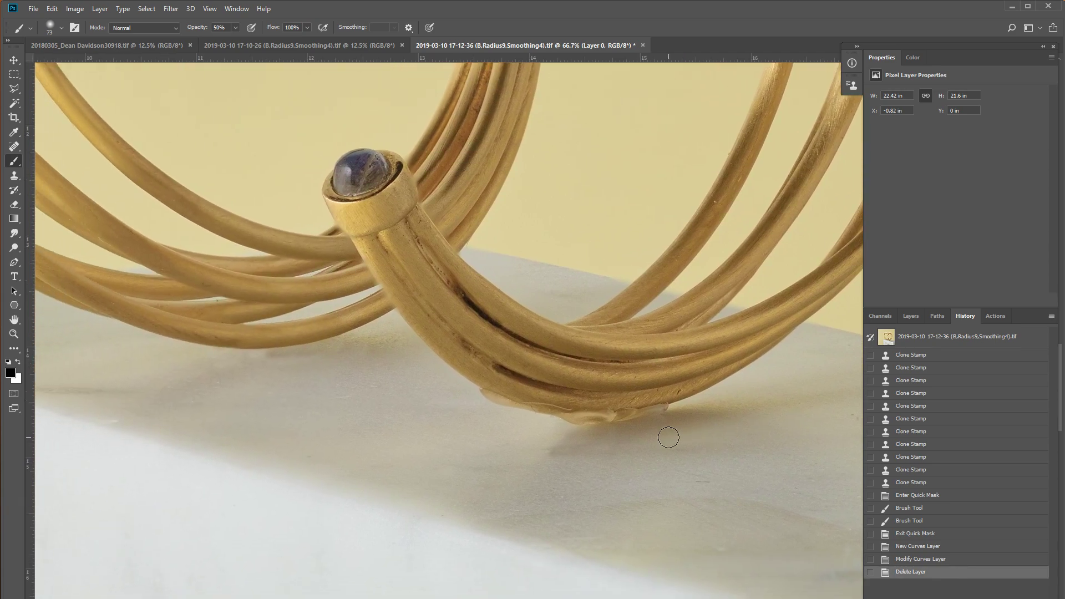
{"action": "scroll", "coordinate": [632, 466], "scroll_direction": "up", "scroll_amount": 4}
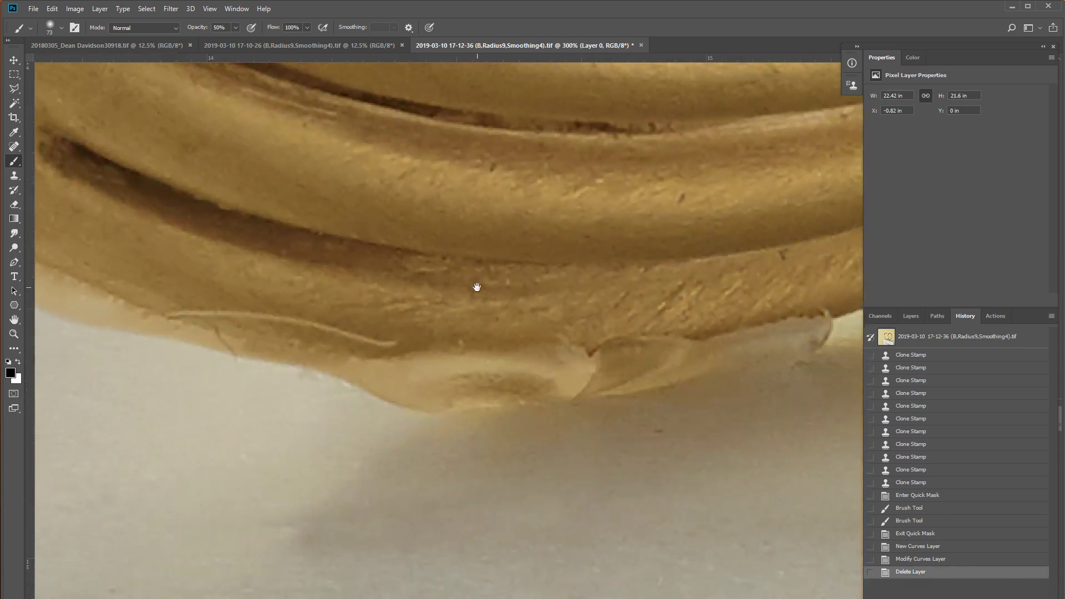
{"action": "scroll", "coordinate": [451, 290], "scroll_direction": "up", "scroll_amount": 2}
{"action": "scroll", "coordinate": [389, 292], "scroll_direction": "down", "scroll_amount": 2}
{"action": "key", "text": "s"}
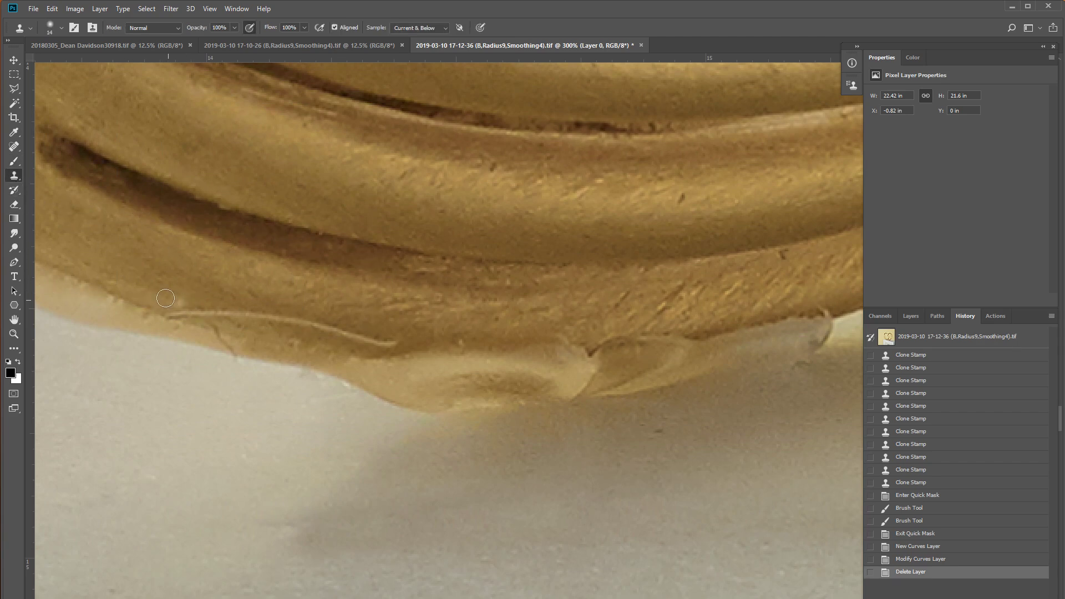
{"action": "left_click_drag", "start_coordinate": [176, 312], "coordinate": [401, 344]}
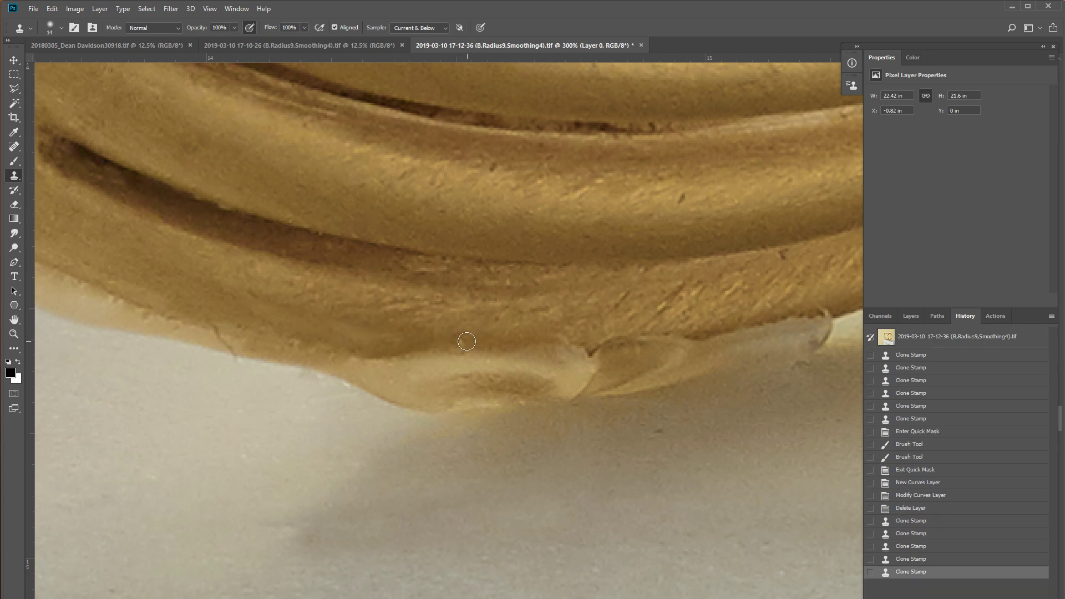
{"action": "left_click", "coordinate": [467, 341]}
Step: Sample clean marble and clone its texture under the bangle
{"action": "left_click_drag", "start_coordinate": [599, 316], "coordinate": [505, 332]}
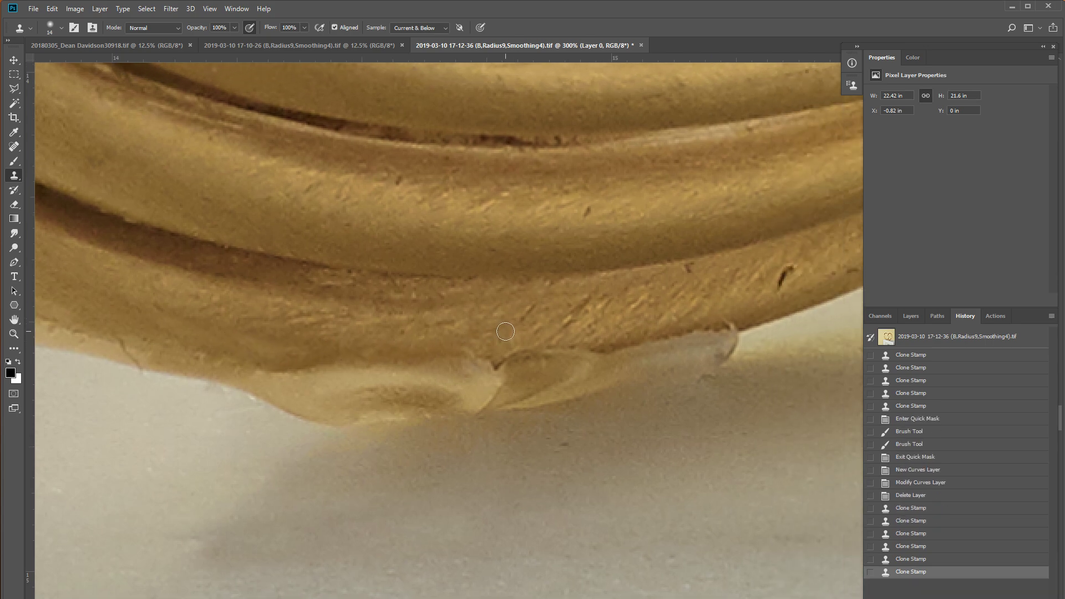
{"action": "scroll", "coordinate": [505, 331], "scroll_direction": "down", "scroll_amount": 1}
{"action": "scroll", "coordinate": [504, 331], "scroll_direction": "down", "scroll_amount": 2}
{"action": "scroll", "coordinate": [495, 366], "scroll_direction": "up", "scroll_amount": 1}
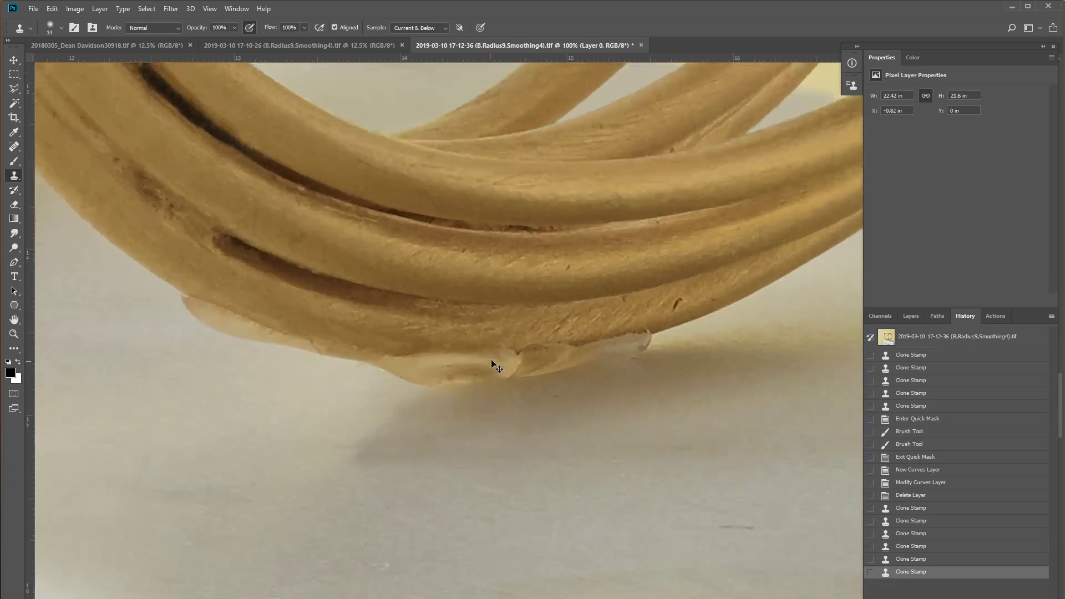
{"action": "scroll", "coordinate": [495, 366], "scroll_direction": "up", "scroll_amount": 1}
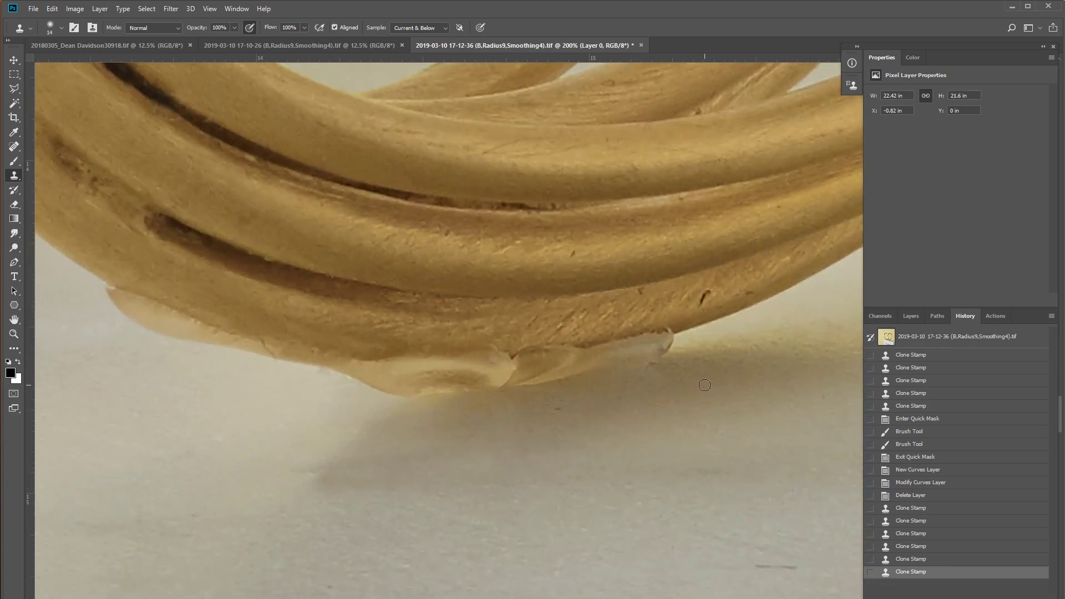
{"action": "left_click", "coordinate": [671, 369], "text": "alt"}
{"action": "left_click_drag", "start_coordinate": [619, 374], "coordinate": [546, 381]}
Step: Enlarge the Clone Stamp to 26 px and clone away the translucent blobs under the coil
{"action": "left_click", "coordinate": [647, 370]}
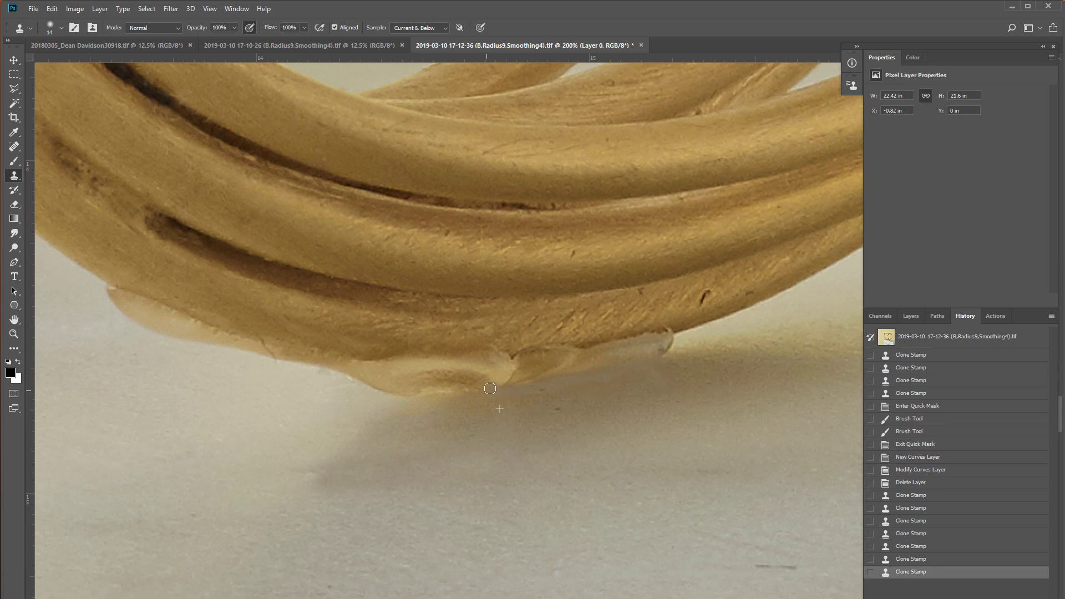
{"action": "right_click", "coordinate": [634, 389]}
{"action": "left_click_drag", "start_coordinate": [699, 404], "coordinate": [701, 404]}
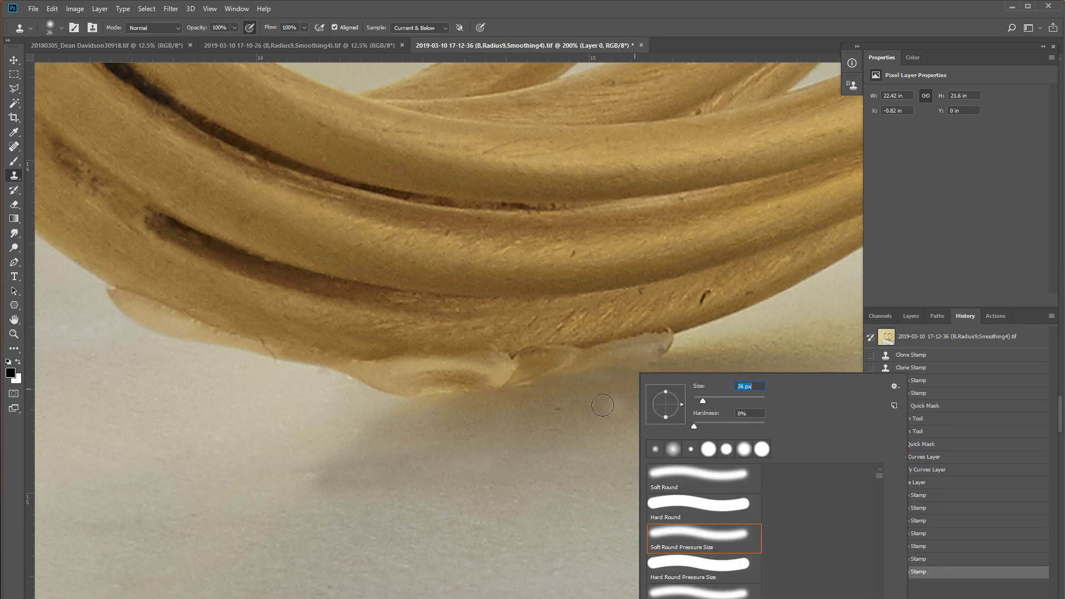
{"action": "left_click", "coordinate": [522, 404]}
{"action": "left_click_drag", "start_coordinate": [617, 366], "coordinate": [663, 348]}
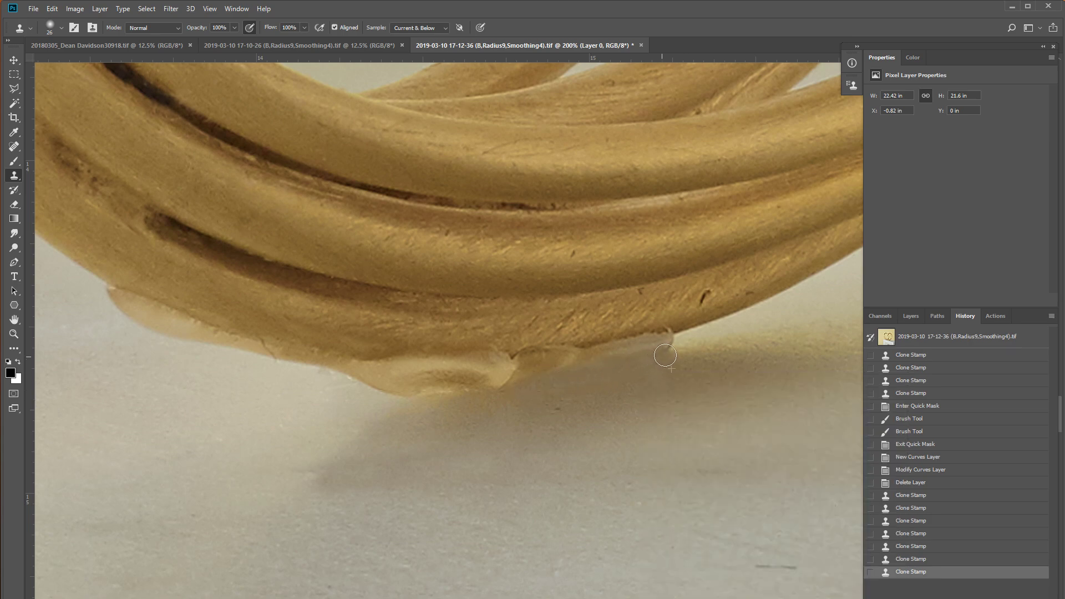
{"action": "left_click_drag", "start_coordinate": [577, 370], "coordinate": [409, 395]}
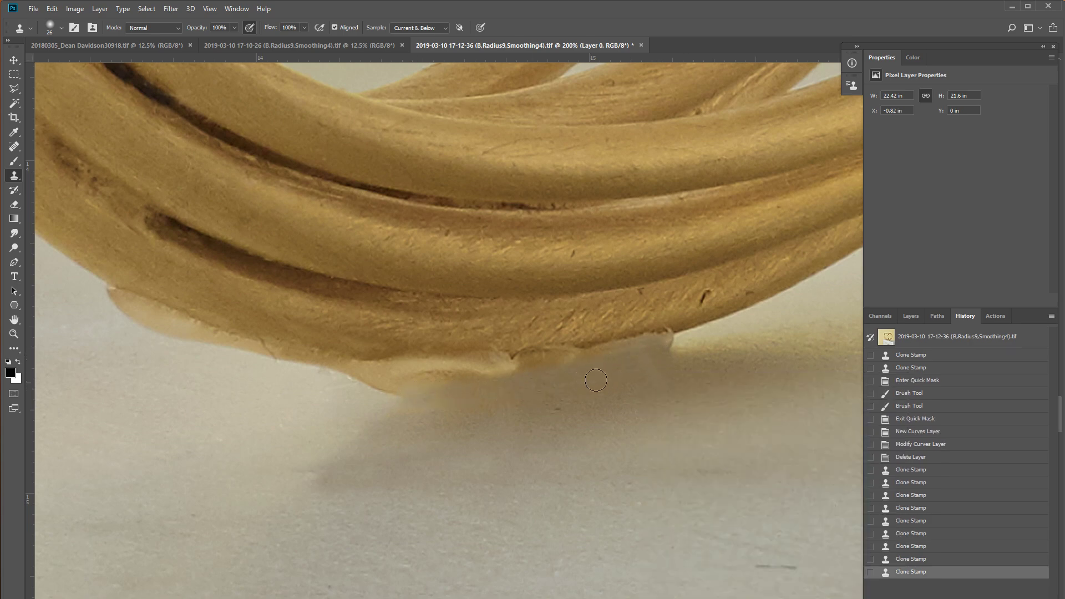
{"action": "left_click_drag", "start_coordinate": [686, 347], "coordinate": [643, 347]}
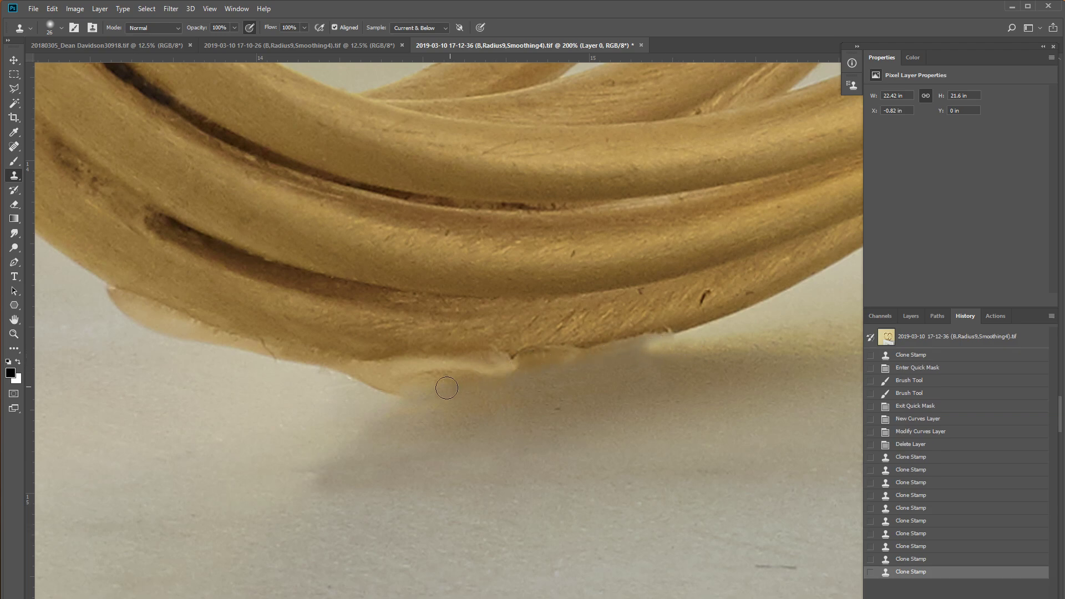
{"action": "mouse_move", "coordinate": [403, 407]}
{"action": "left_mouse_down"}
{"action": "mouse_move", "coordinate": [555, 406]}
{"action": "mouse_move", "coordinate": [528, 438]}
{"action": "left_mouse_up"}
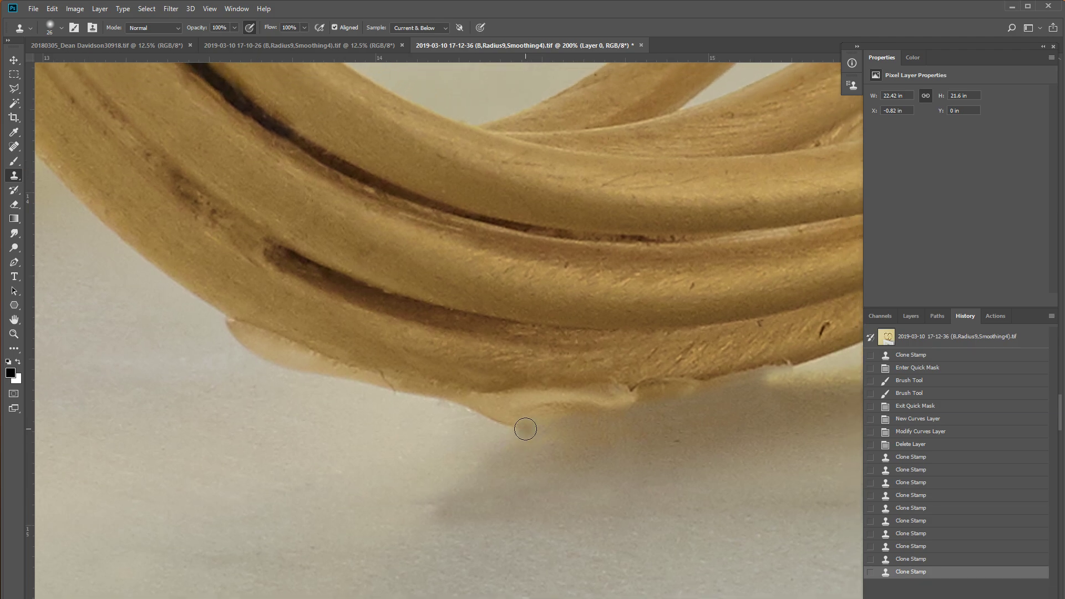
{"action": "key", "text": "ctrl+minus"}
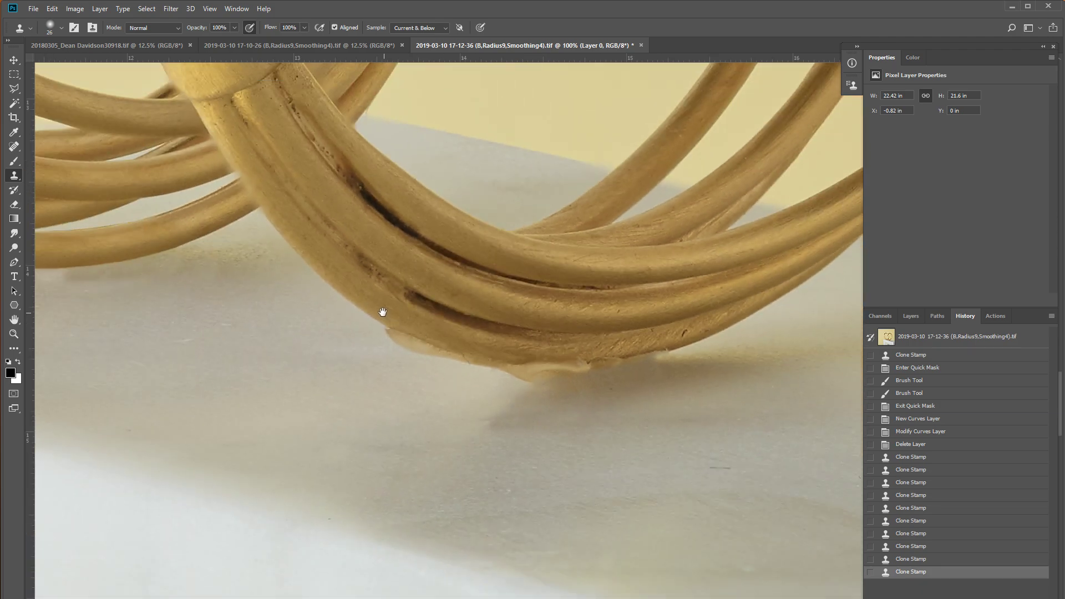
{"action": "mouse_move", "coordinate": [383, 312]}
{"action": "left_mouse_down"}
{"action": "mouse_move", "coordinate": [513, 313]}
{"action": "mouse_move", "coordinate": [783, 384]}
{"action": "left_mouse_up"}
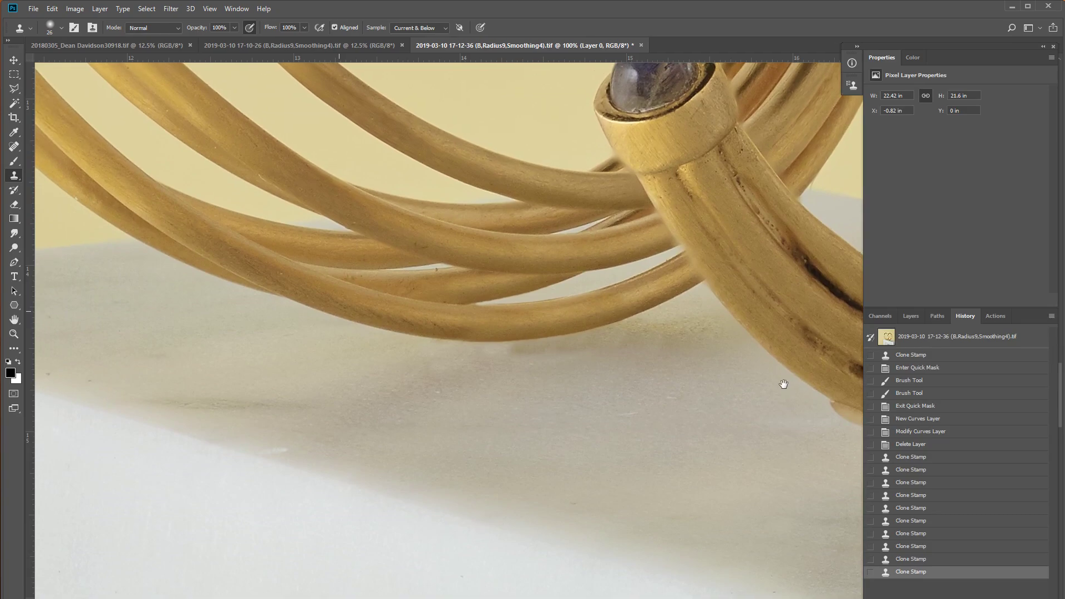
{"action": "left_click", "coordinate": [14, 161]}
Step: Enter Quick Mask, zoom in on the lower cable and set a 64 px brush
{"action": "key", "text": "q"}
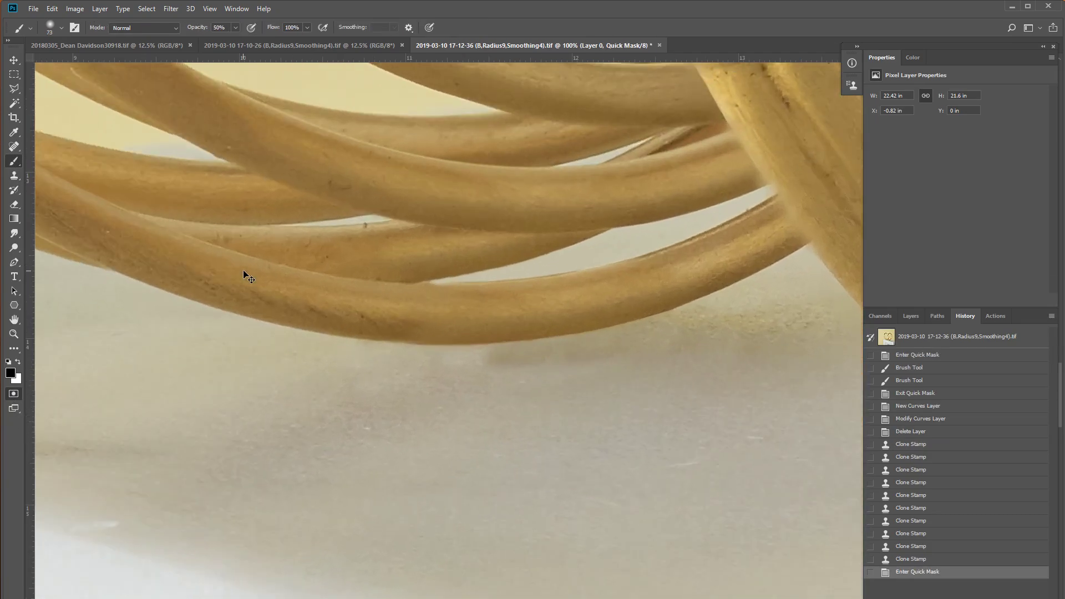
{"action": "key", "text": "ctrl+plus"}
{"action": "left_click_drag", "start_coordinate": [289, 297], "coordinate": [457, 286]}
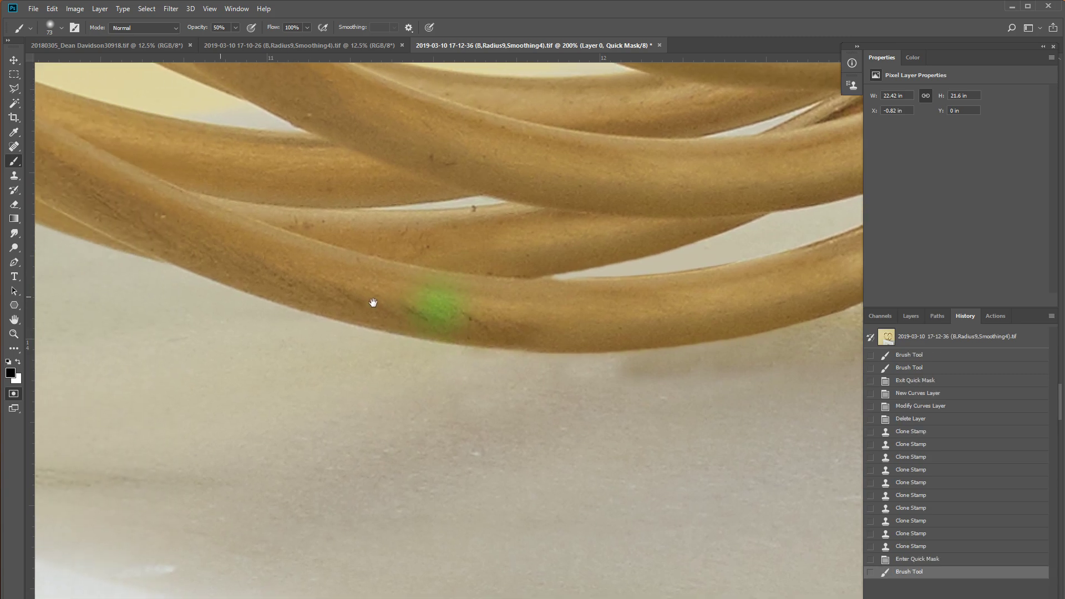
{"action": "right_click", "coordinate": [416, 297]}
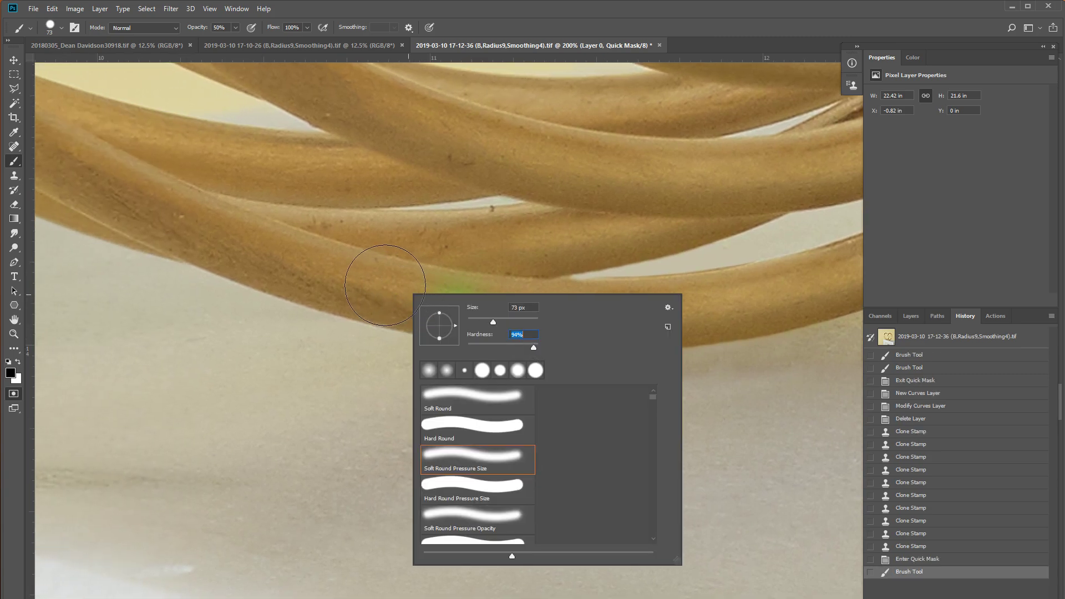
{"action": "key", "text": "Return"}
{"action": "left_click", "coordinate": [383, 286]}
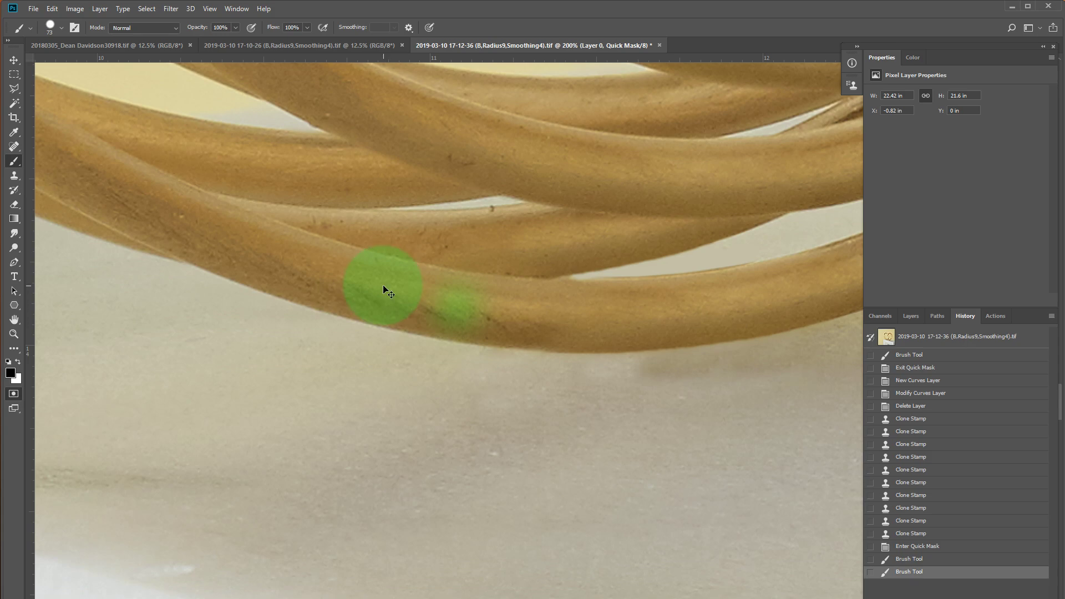
{"action": "key", "text": "ctrl+z"}
{"action": "right_click", "coordinate": [424, 296]}
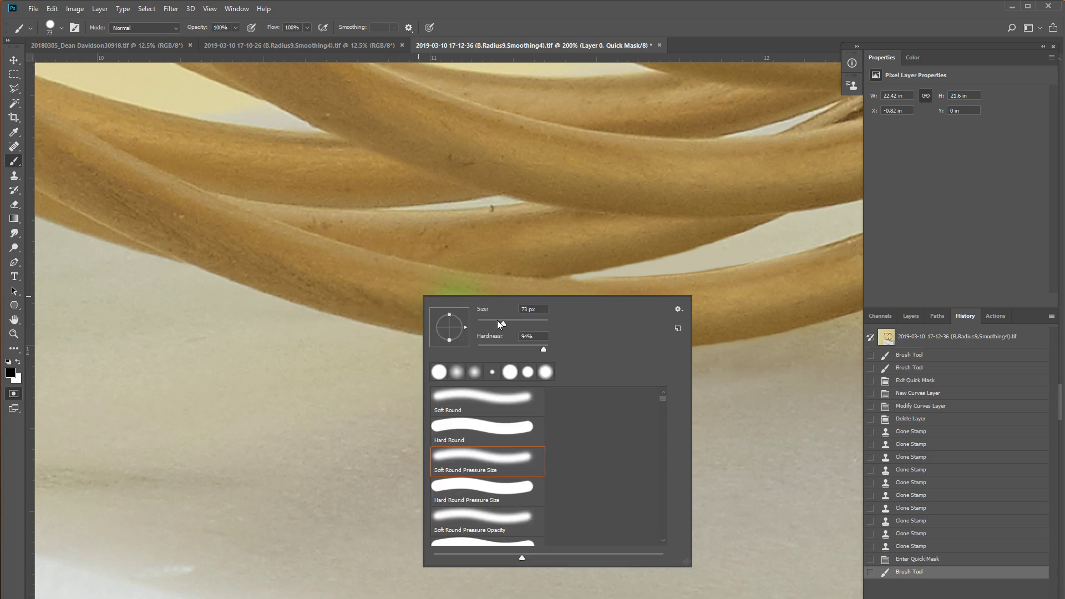
{"action": "left_click_drag", "start_coordinate": [497, 320], "coordinate": [493, 320]}
{"action": "key", "text": "Return"}
Step: Paint the Quick Mask along the lower cable from its left end to the crossing
{"action": "left_click", "coordinate": [395, 294]}
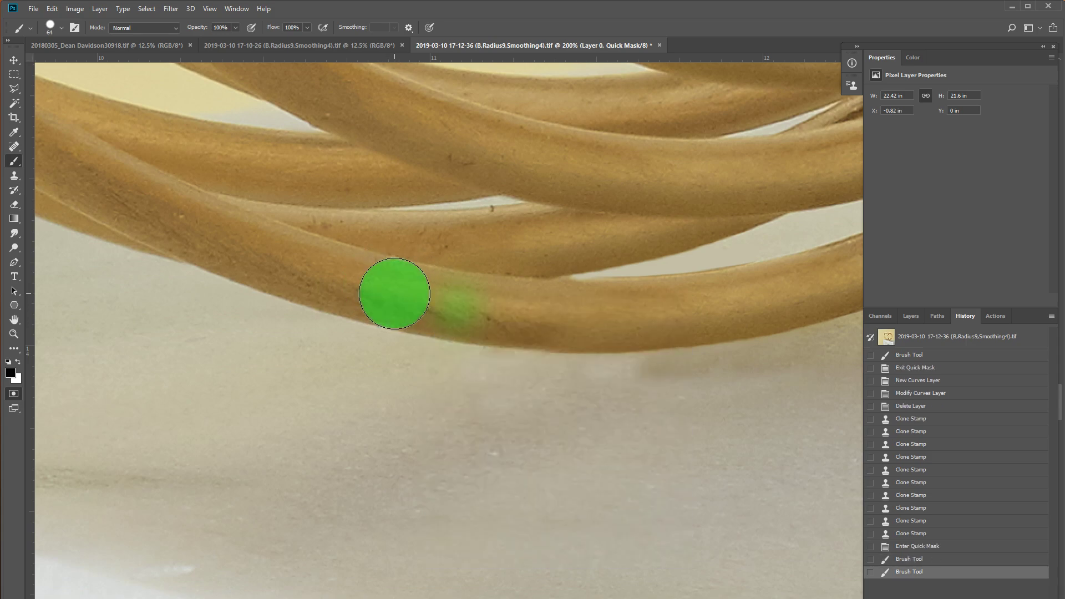
{"action": "left_click", "coordinate": [428, 298], "text": "shift"}
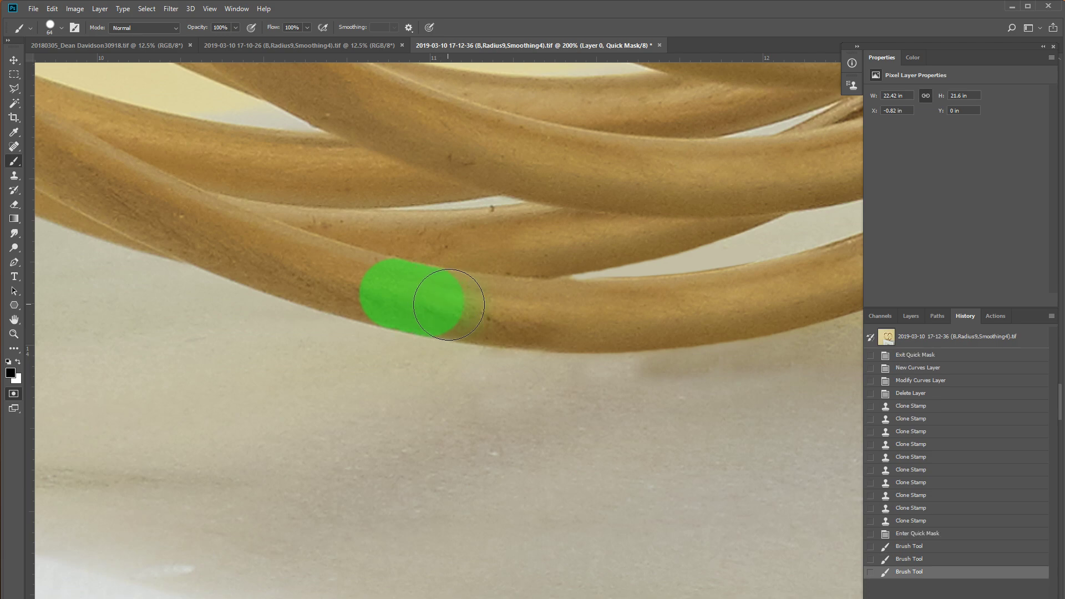
{"action": "left_click", "coordinate": [487, 313]}
{"action": "left_click", "coordinate": [535, 316], "text": "shift"}
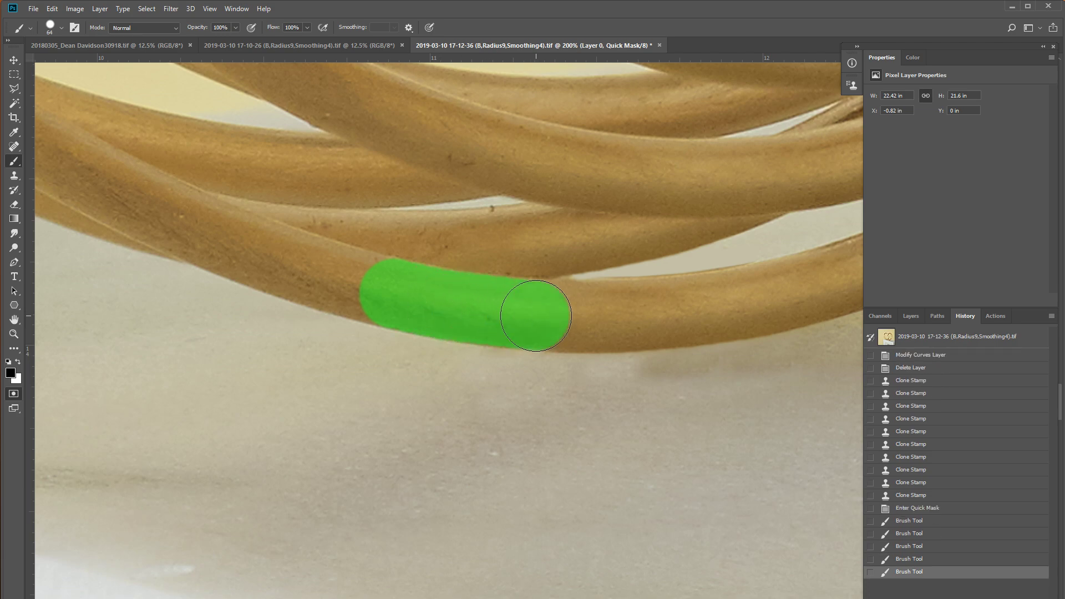
{"action": "left_click", "coordinate": [388, 292]}
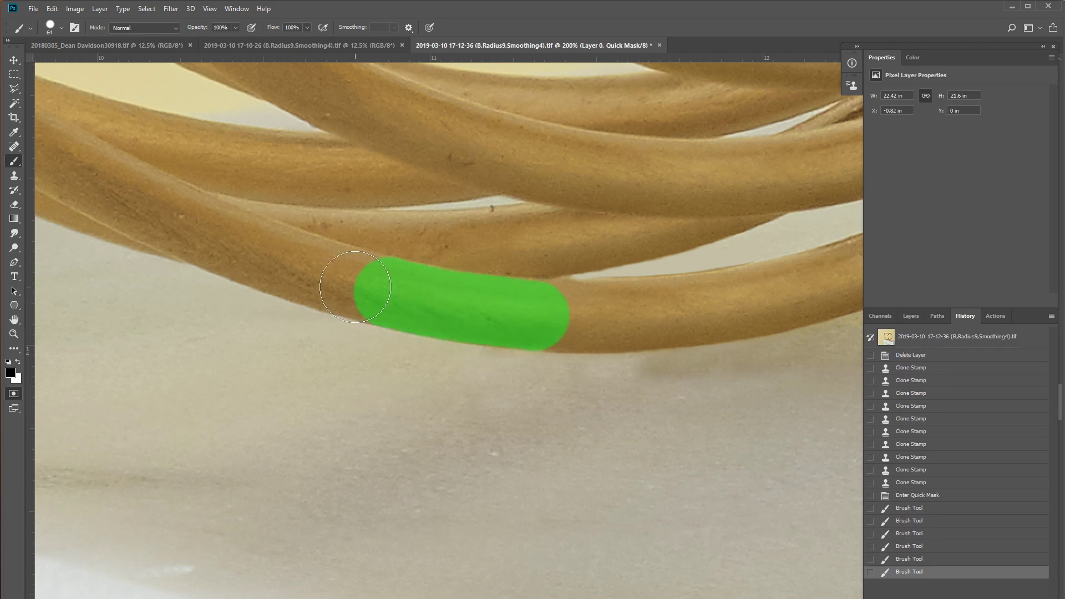
{"action": "left_click", "coordinate": [355, 287]}
{"action": "left_click", "coordinate": [303, 271]}
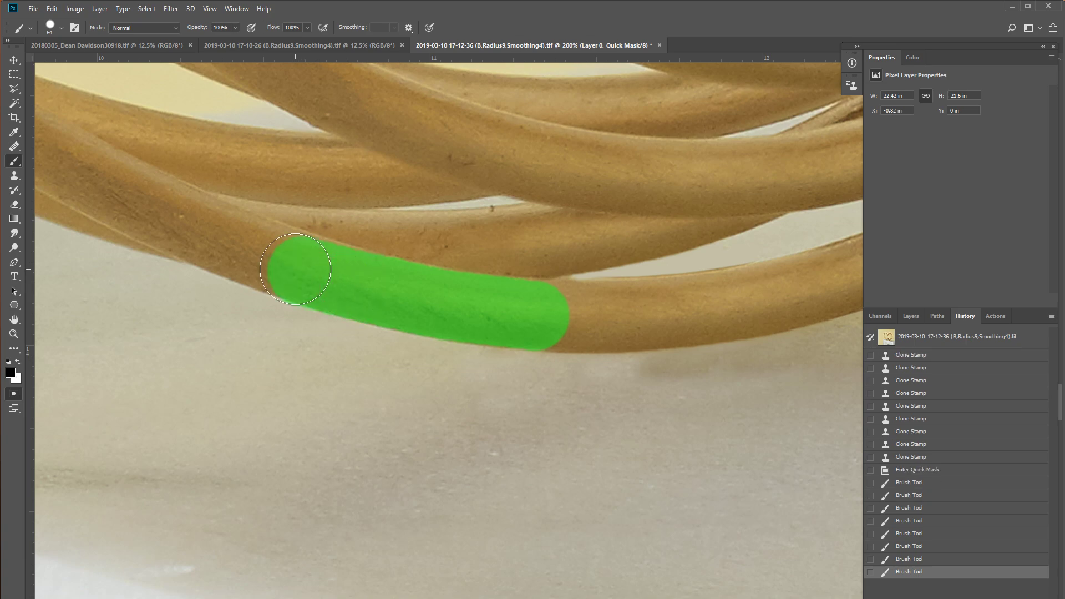
{"action": "left_click", "coordinate": [256, 248]}
{"action": "left_click", "coordinate": [219, 238]}
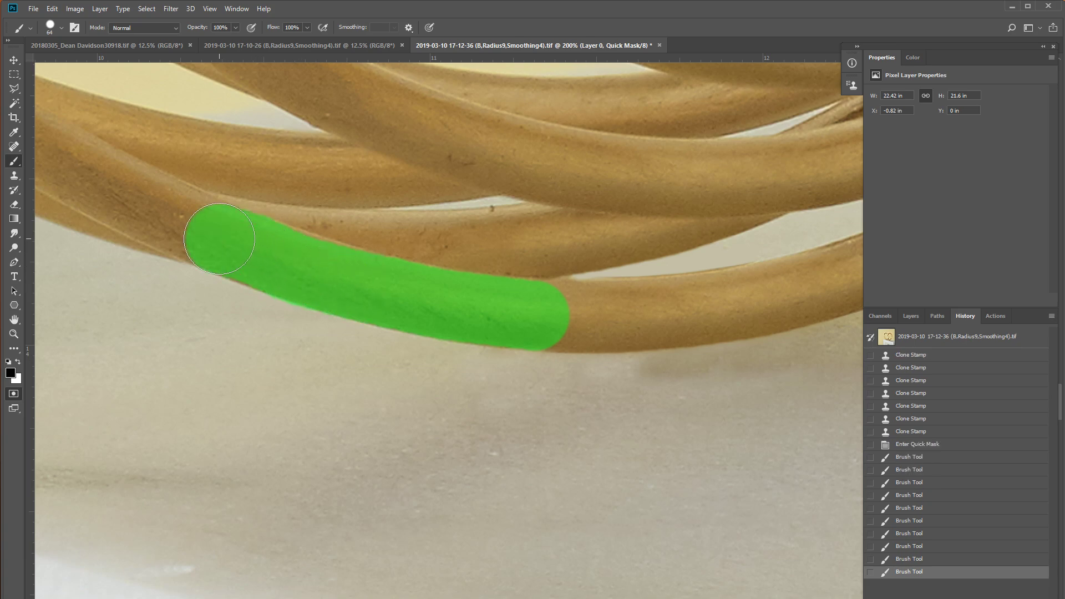
{"action": "left_click", "coordinate": [282, 260]}
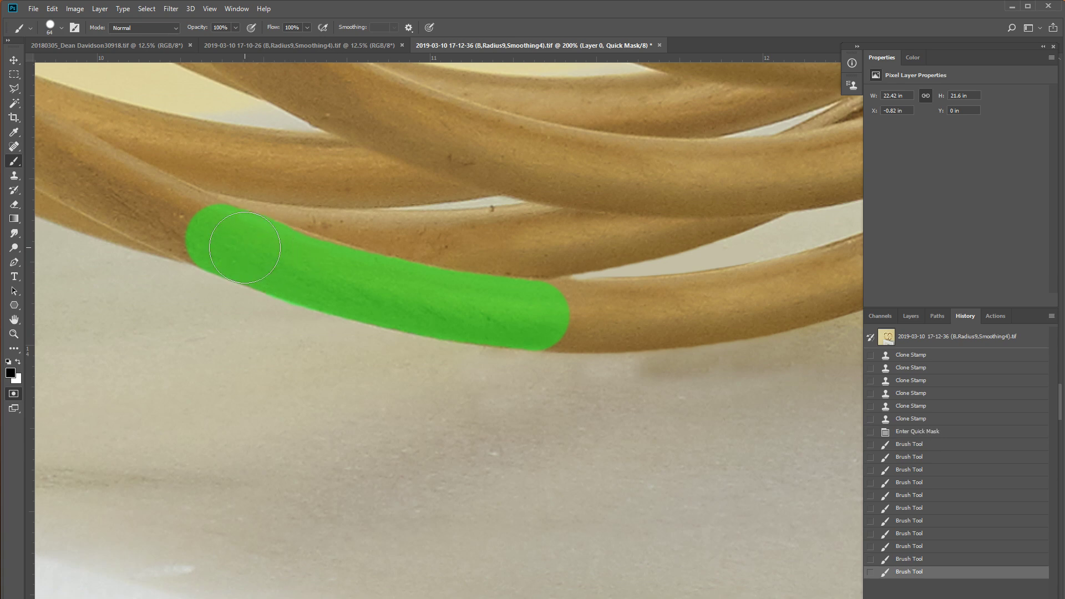
{"action": "left_click", "coordinate": [244, 247]}
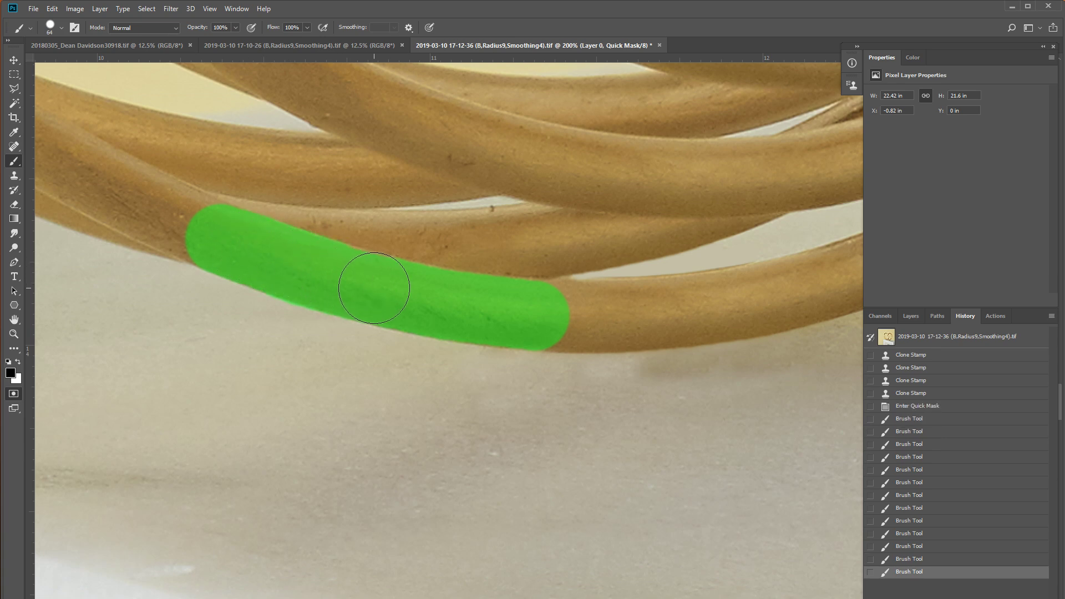
{"action": "mouse_move", "coordinate": [339, 279]}
{"action": "left_mouse_down"}
{"action": "mouse_move", "coordinate": [547, 315]}
{"action": "mouse_move", "coordinate": [518, 309]}
{"action": "left_mouse_up"}
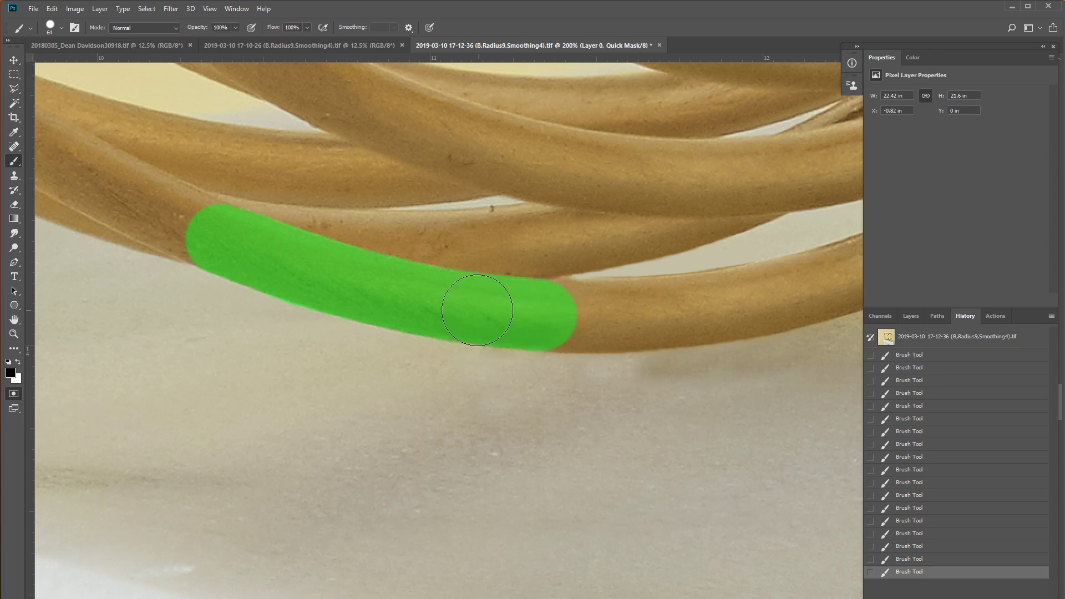
Step: Feather both ends of the mask with a 0% hardness brush
{"action": "right_click", "coordinate": [233, 239]}
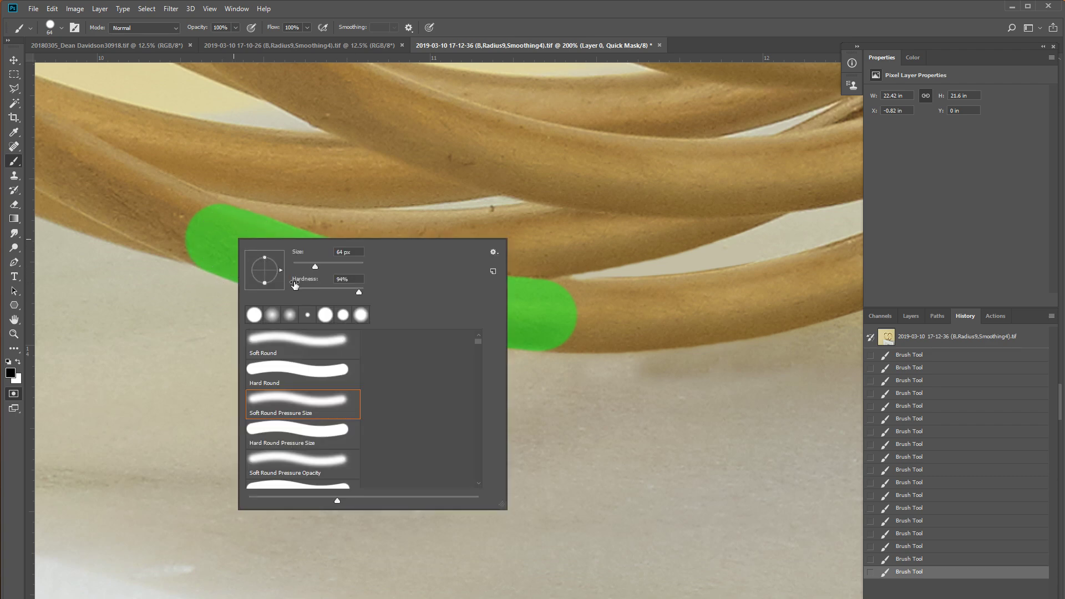
{"action": "left_click", "coordinate": [204, 239]}
{"action": "left_click_drag", "start_coordinate": [204, 239], "coordinate": [194, 222]}
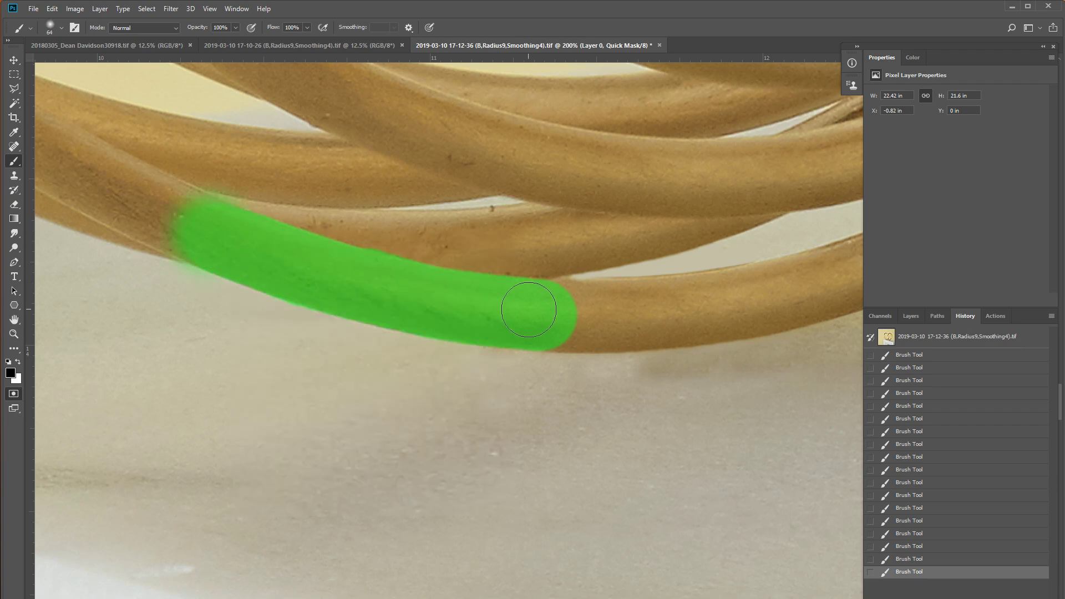
{"action": "left_click_drag", "start_coordinate": [555, 323], "coordinate": [553, 310]}
Step: Copy the selected cable stretch to a new Layer 4 and move it right over the lower strands
{"action": "left_click", "coordinate": [19, 393]}
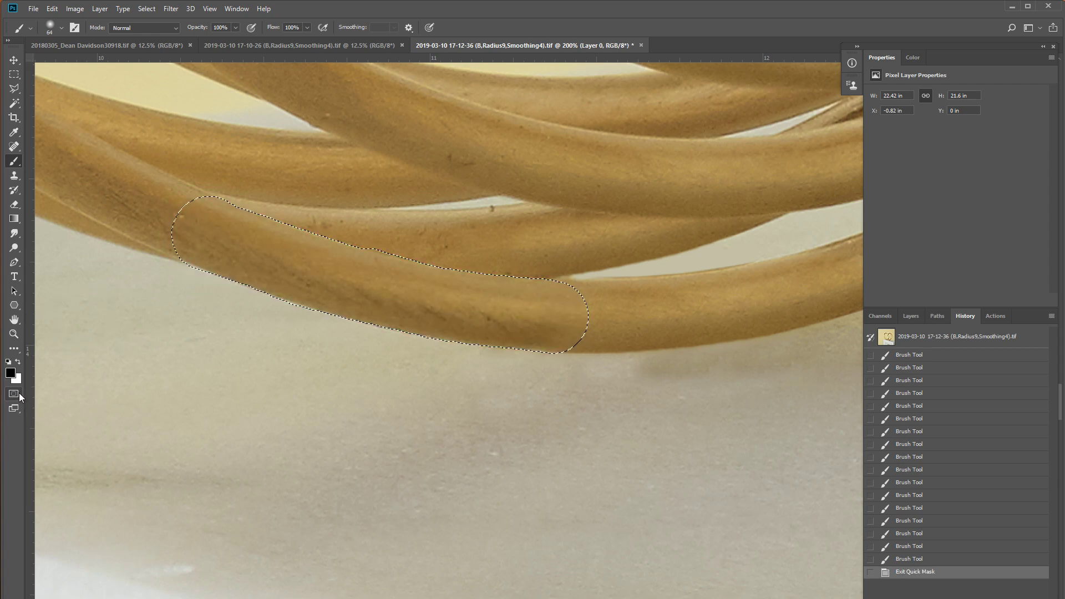
{"action": "key", "text": "ctrl+c"}
{"action": "key", "text": "ctrl+v"}
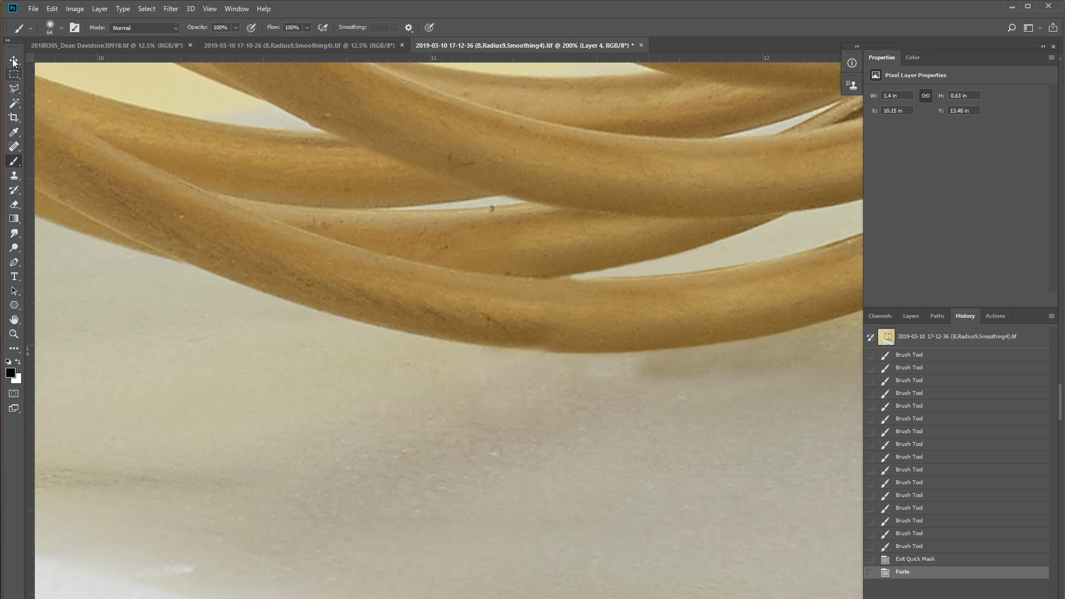
{"action": "left_click", "coordinate": [14, 59]}
{"action": "left_click_drag", "start_coordinate": [366, 304], "coordinate": [698, 340]}
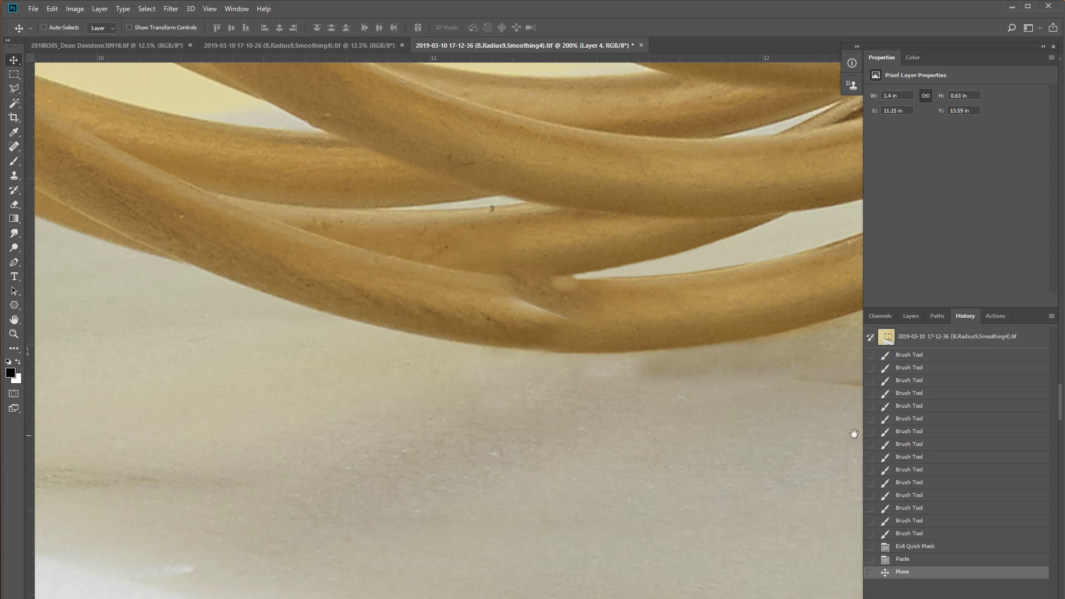
{"action": "left_click", "coordinate": [910, 316]}
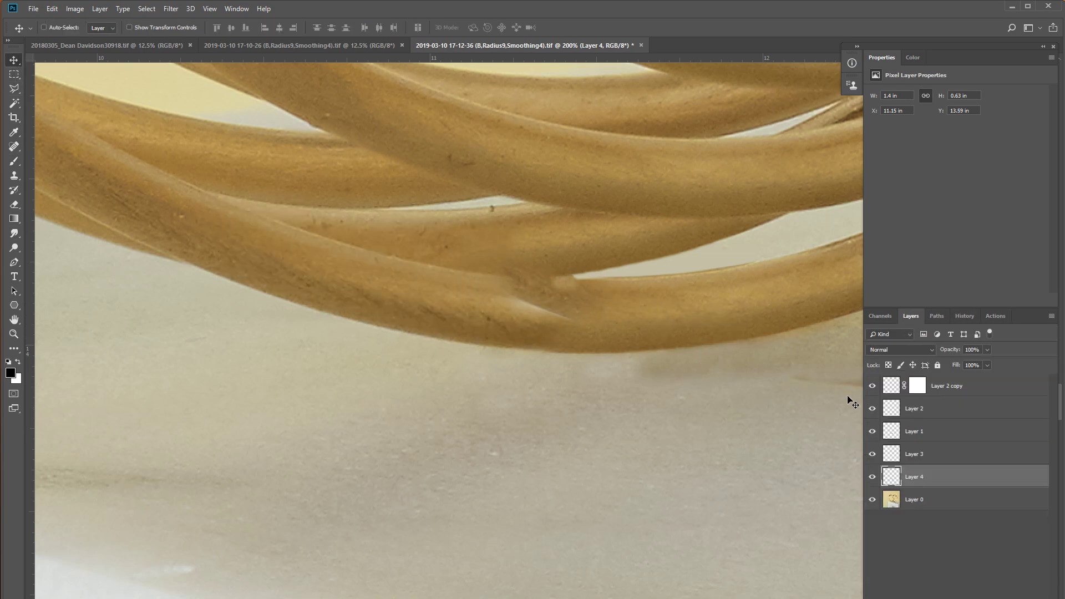
{"action": "mouse_move", "coordinate": [693, 433]}
{"action": "left_mouse_down"}
{"action": "mouse_move", "coordinate": [349, 325]}
{"action": "mouse_move", "coordinate": [671, 364]}
{"action": "mouse_move", "coordinate": [268, 408]}
{"action": "left_mouse_up"}
{"action": "mouse_move", "coordinate": [370, 410]}
{"action": "left_mouse_down"}
{"action": "mouse_move", "coordinate": [441, 424]}
{"action": "mouse_move", "coordinate": [656, 504]}
{"action": "mouse_move", "coordinate": [442, 335]}
{"action": "mouse_move", "coordinate": [308, 299]}
{"action": "mouse_move", "coordinate": [444, 349]}
{"action": "left_mouse_up"}
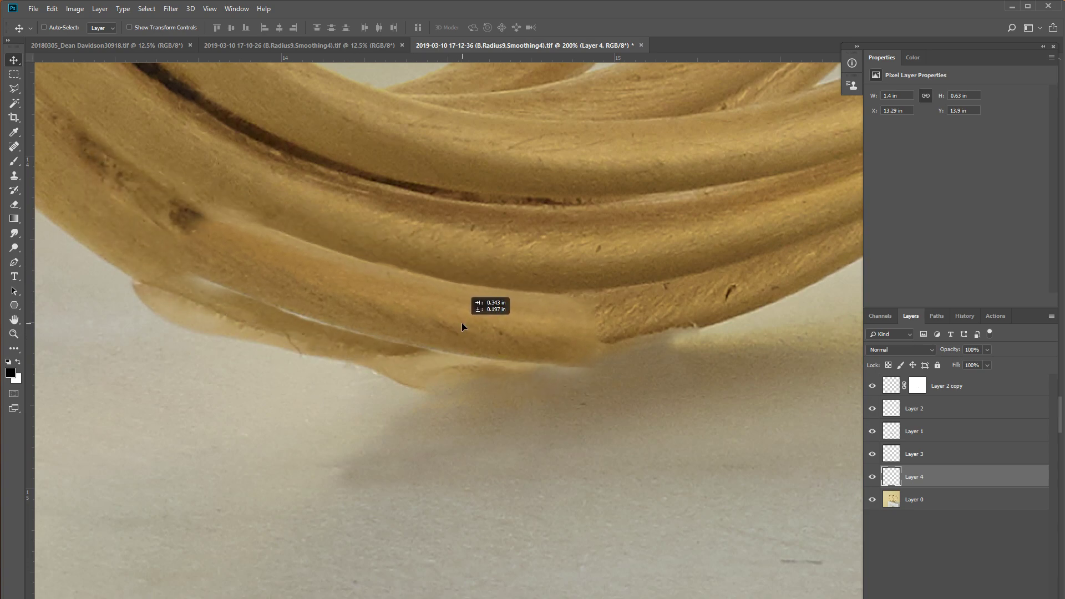
{"action": "left_click_drag", "start_coordinate": [444, 348], "coordinate": [461, 330]}
Step: Rotate the Layer 4 patch about -7° and reposition it to follow the strands' curve
{"action": "key", "text": "ctrl+t"}
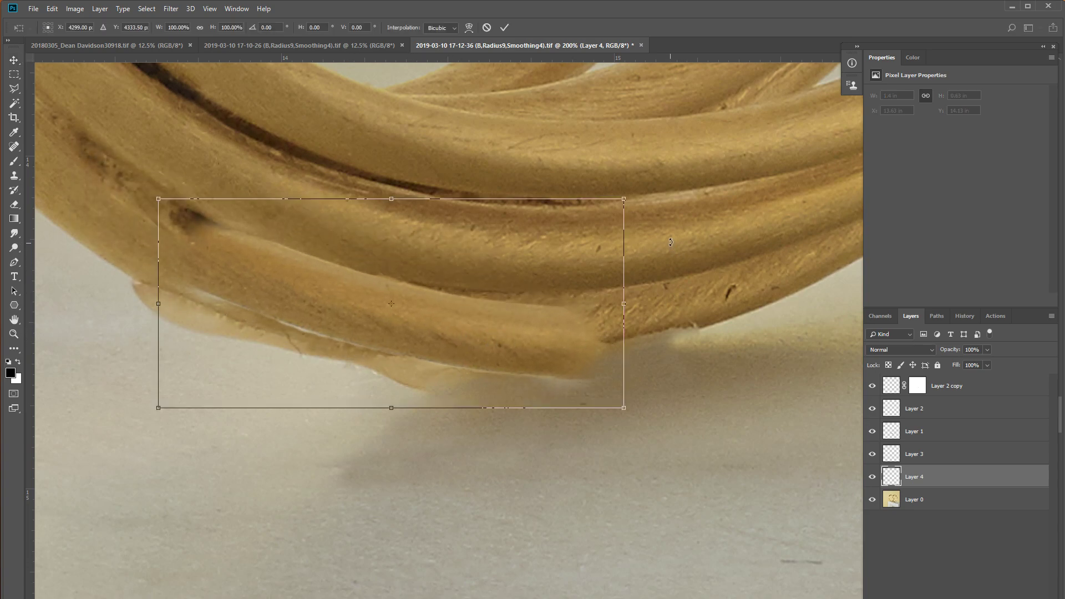
{"action": "left_click_drag", "start_coordinate": [676, 251], "coordinate": [665, 190]}
{"action": "left_click_drag", "start_coordinate": [450, 304], "coordinate": [442, 322]}
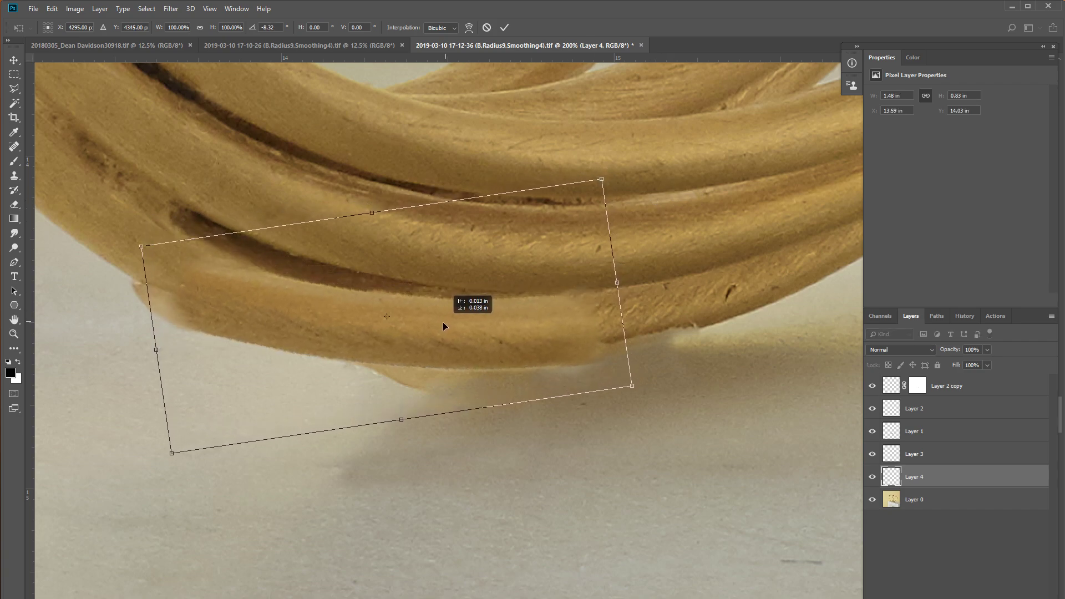
{"action": "left_click_drag", "start_coordinate": [612, 368], "coordinate": [688, 357]}
{"action": "mouse_move", "coordinate": [529, 358]}
{"action": "left_mouse_down"}
{"action": "mouse_move", "coordinate": [606, 260]}
{"action": "mouse_move", "coordinate": [539, 353]}
{"action": "left_mouse_up"}
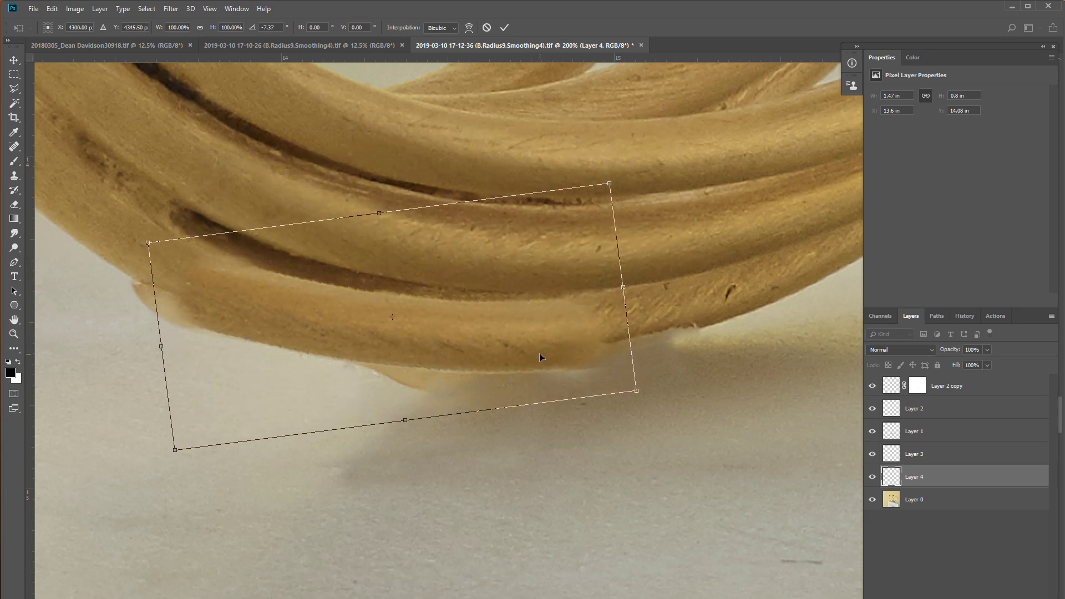
{"action": "key", "text": "Return"}
{"action": "left_click", "coordinate": [53, 9]}
{"action": "mouse_move", "coordinate": [70, 251]}
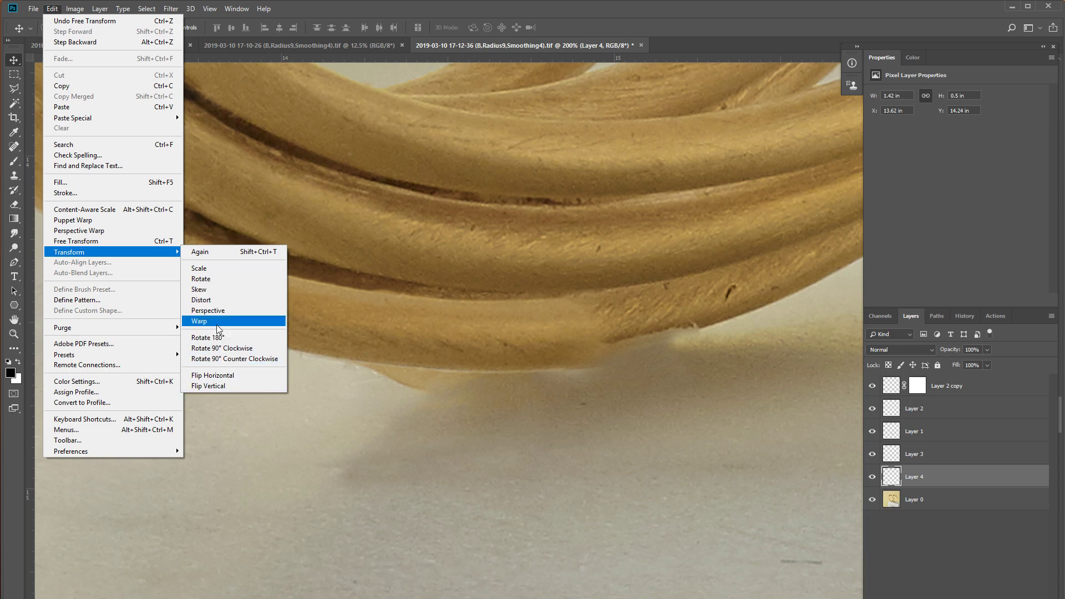
Step: Warp the Layer 4 patch so its sides curve upward and its top tapers
{"action": "left_click", "coordinate": [216, 322]}
{"action": "left_click_drag", "start_coordinate": [166, 291], "coordinate": [180, 257]}
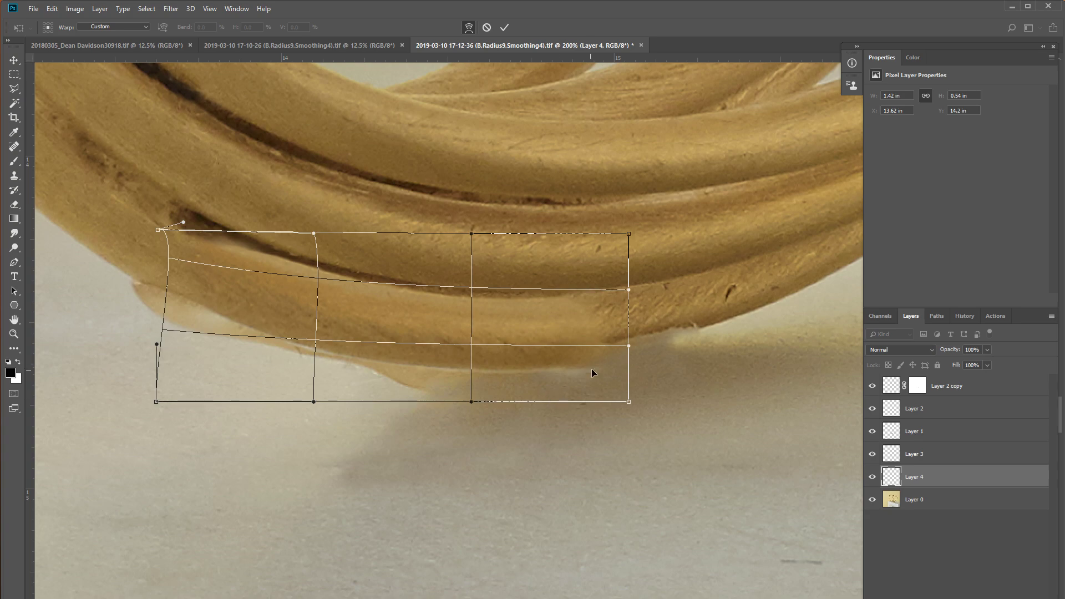
{"action": "left_click_drag", "start_coordinate": [622, 333], "coordinate": [621, 300]}
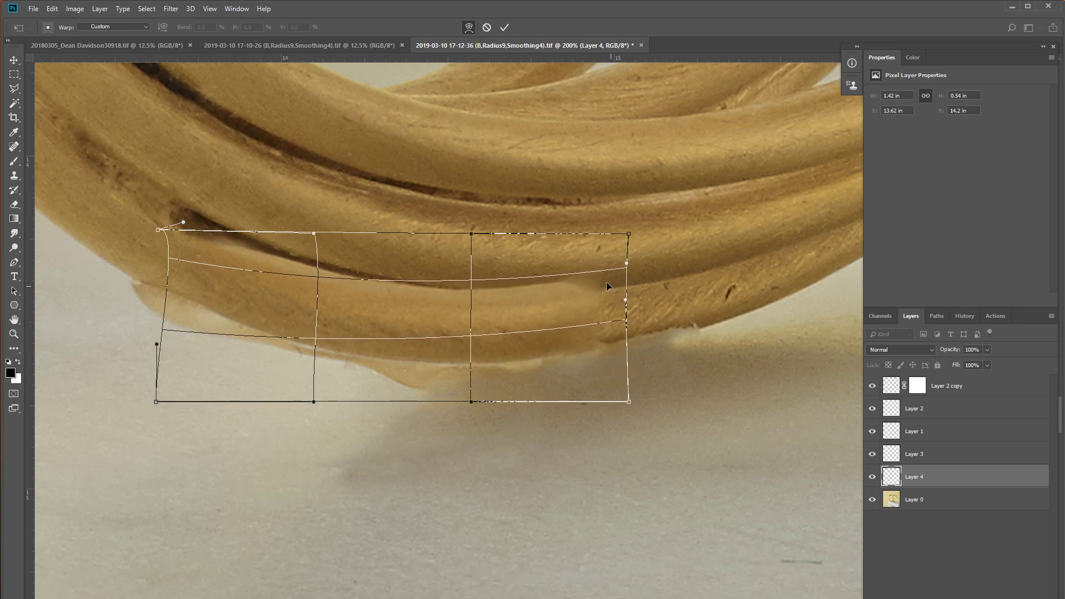
{"action": "left_click_drag", "start_coordinate": [628, 234], "coordinate": [650, 285]}
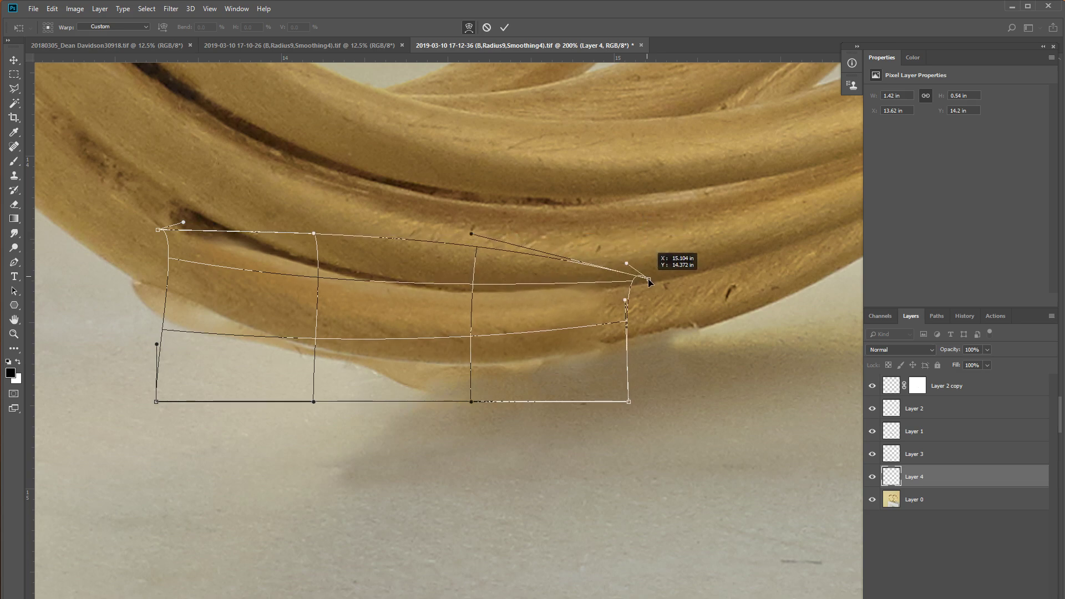
{"action": "left_click_drag", "start_coordinate": [492, 276], "coordinate": [493, 280]}
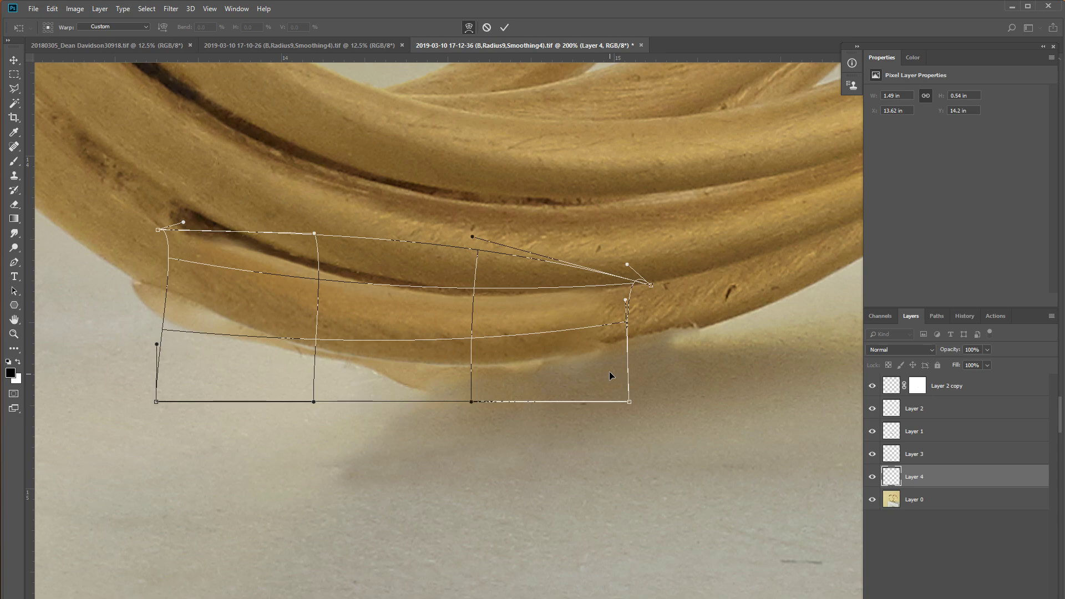
{"action": "left_click_drag", "start_coordinate": [609, 371], "coordinate": [609, 367]}
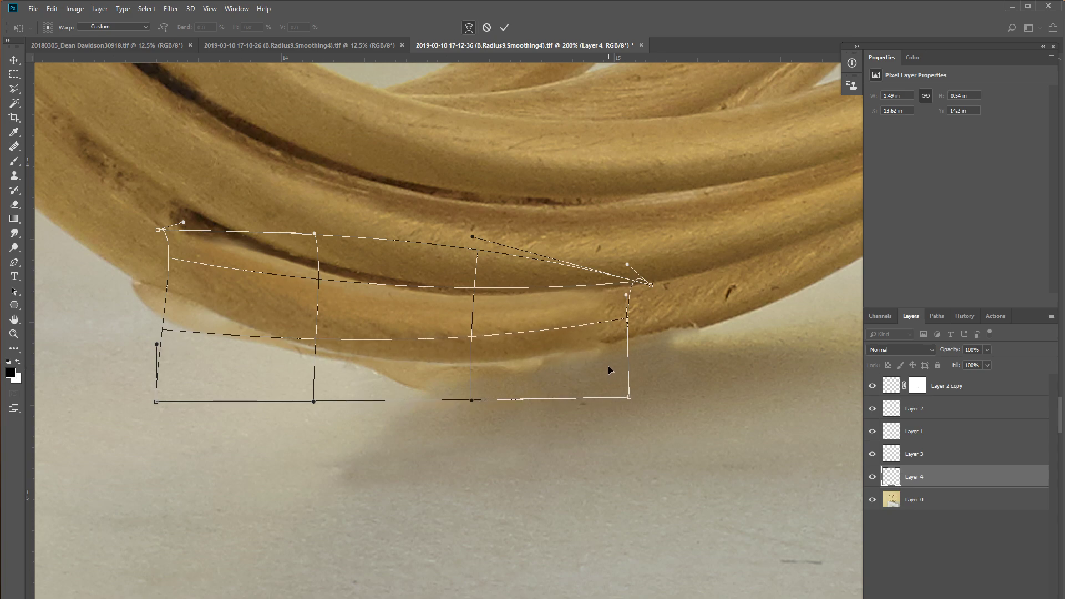
{"action": "key", "text": "Return"}
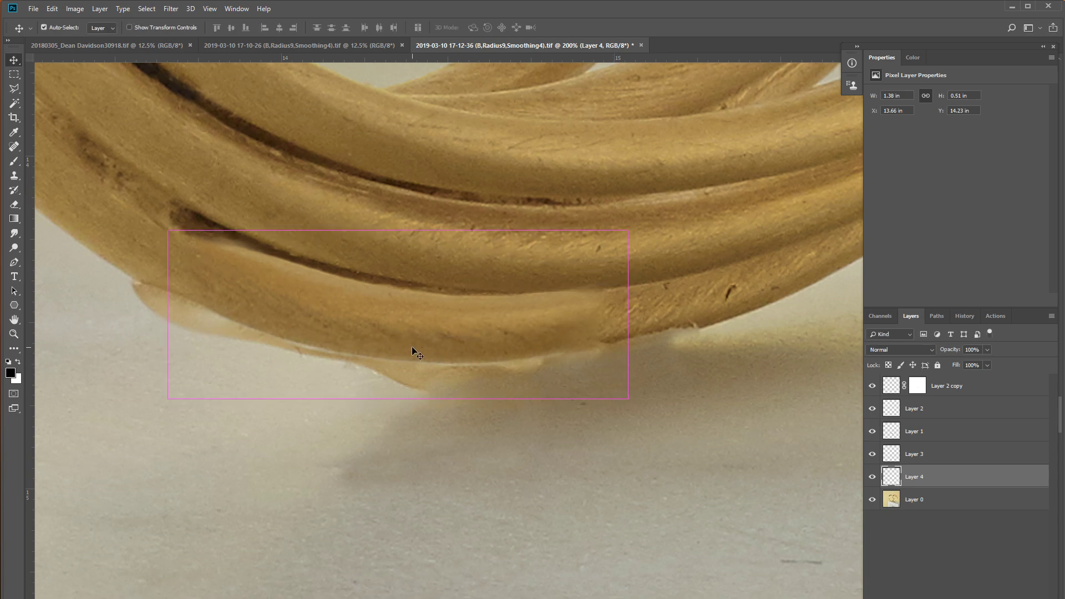
Step: Warp the patch again, refining its bottom, left edge and interior to match the strands
{"action": "left_click", "coordinate": [52, 9]}
{"action": "mouse_move", "coordinate": [70, 251]}
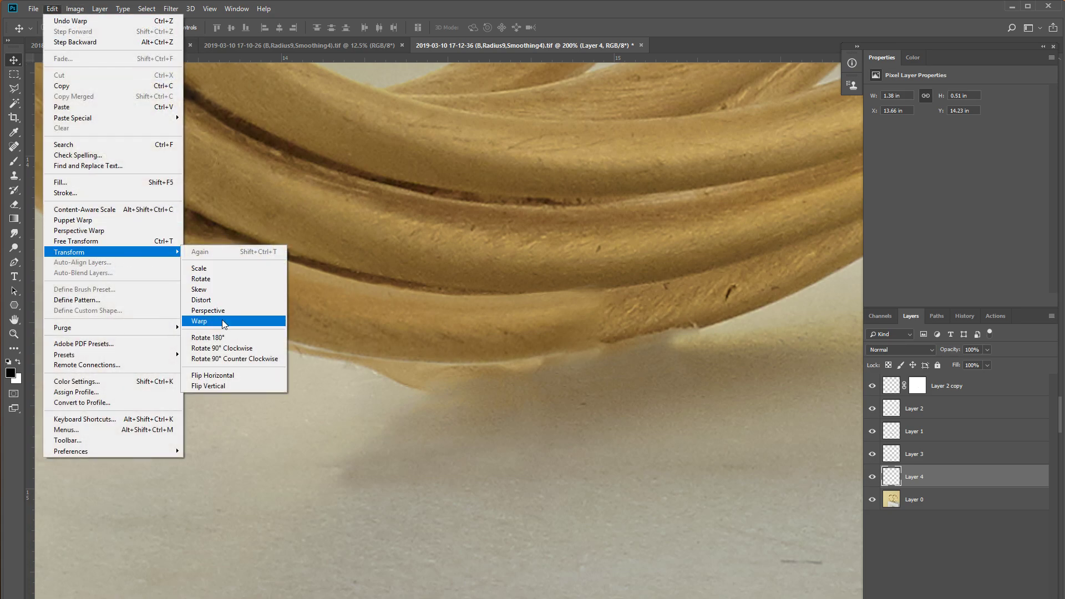
{"action": "left_click", "coordinate": [219, 321]}
{"action": "left_click_drag", "start_coordinate": [348, 373], "coordinate": [350, 370]}
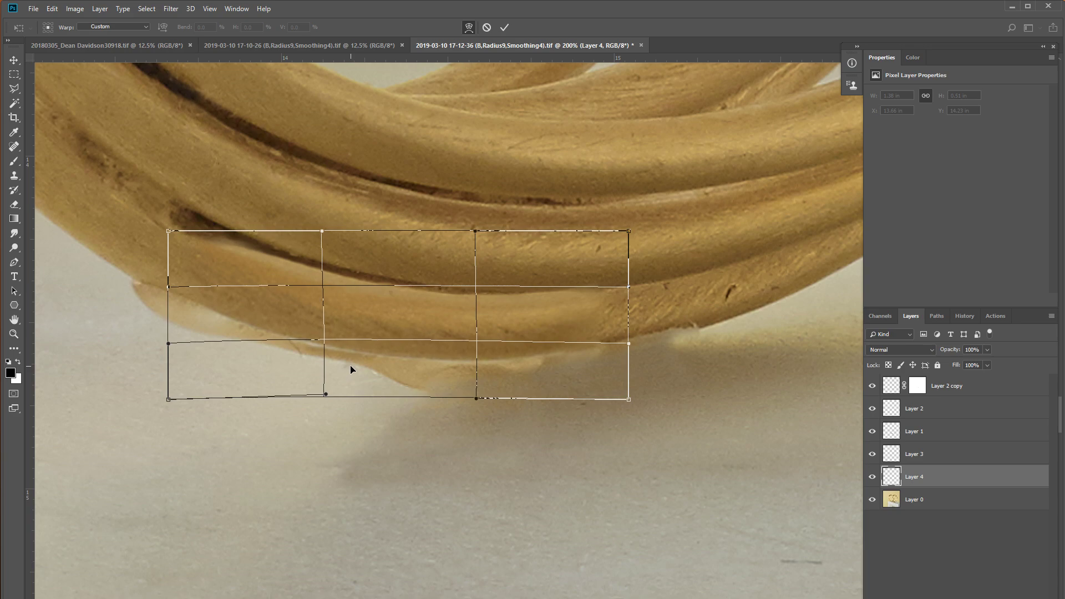
{"action": "left_click_drag", "start_coordinate": [169, 304], "coordinate": [169, 309]}
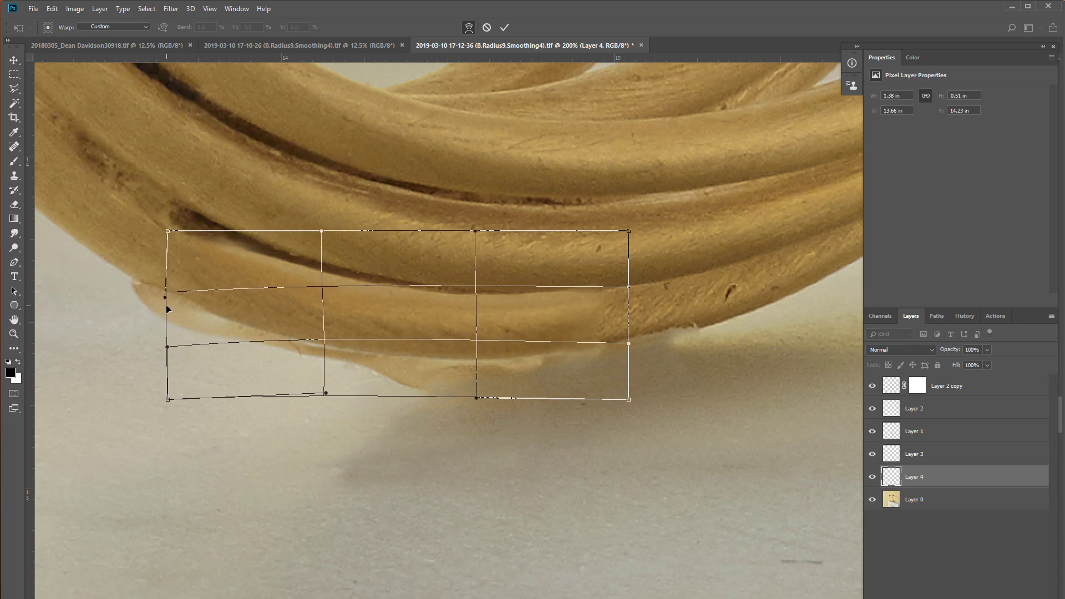
{"action": "left_click_drag", "start_coordinate": [348, 310], "coordinate": [349, 310]}
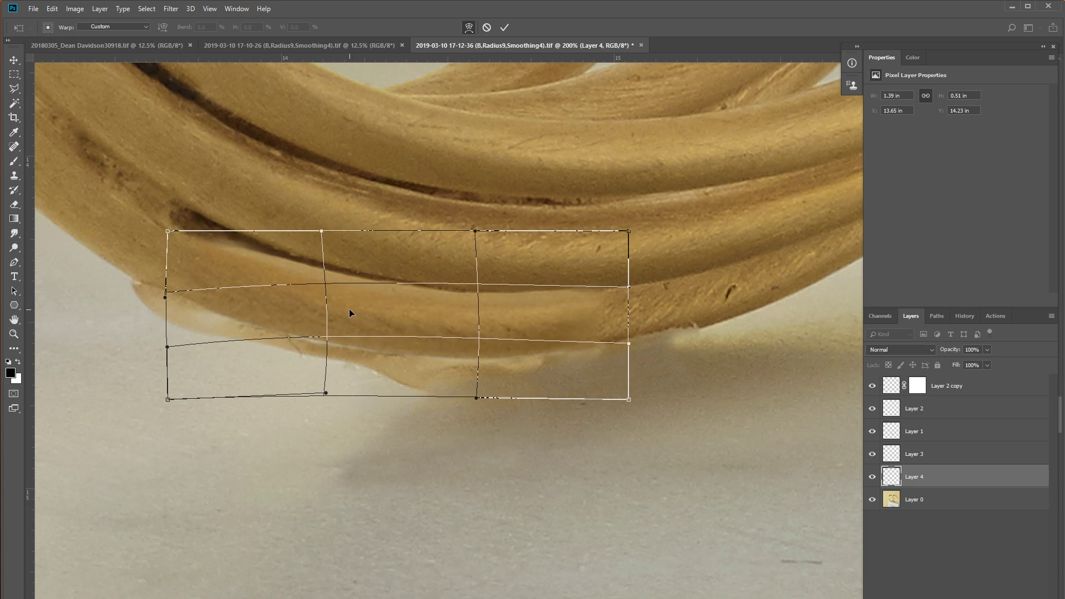
{"action": "key", "text": "Return"}
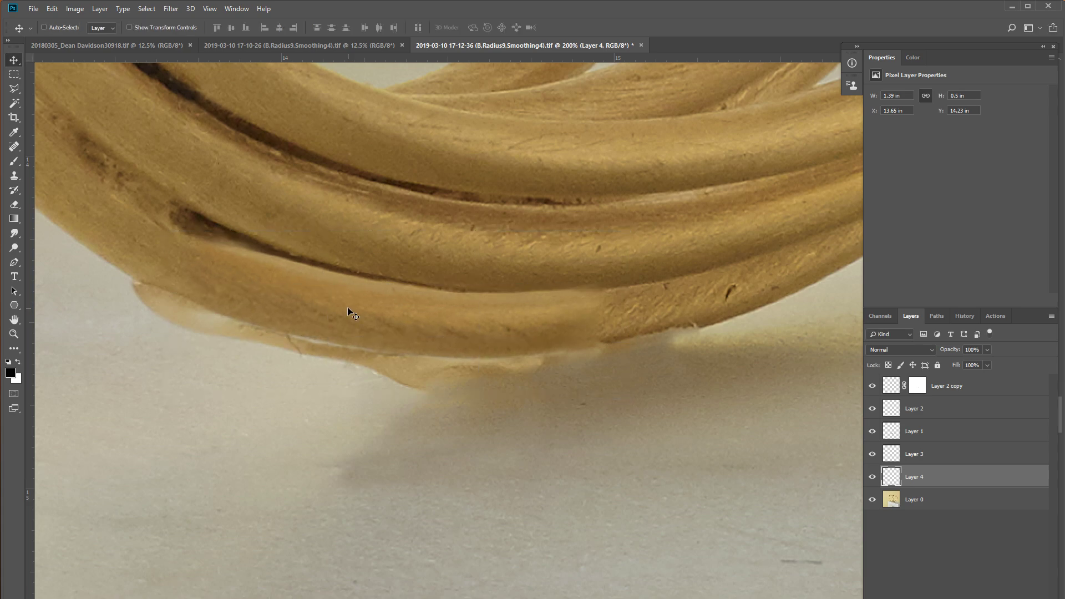
Step: Warp the patch a third time to follow the lower coil, then add a white layer mask
{"action": "left_click", "coordinate": [57, 8]}
{"action": "mouse_move", "coordinate": [108, 251]}
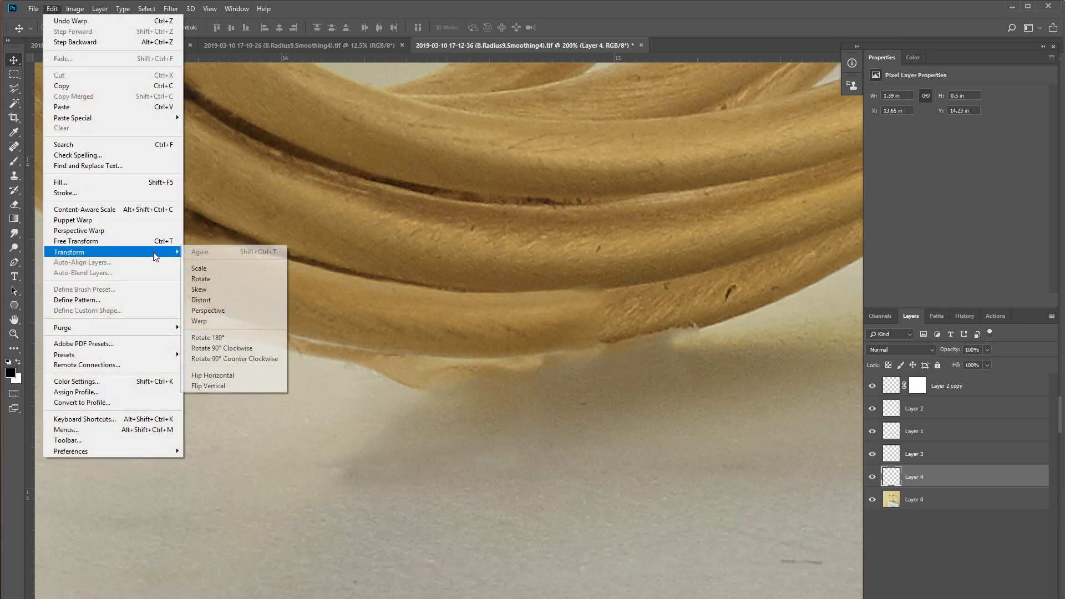
{"action": "left_click", "coordinate": [205, 320]}
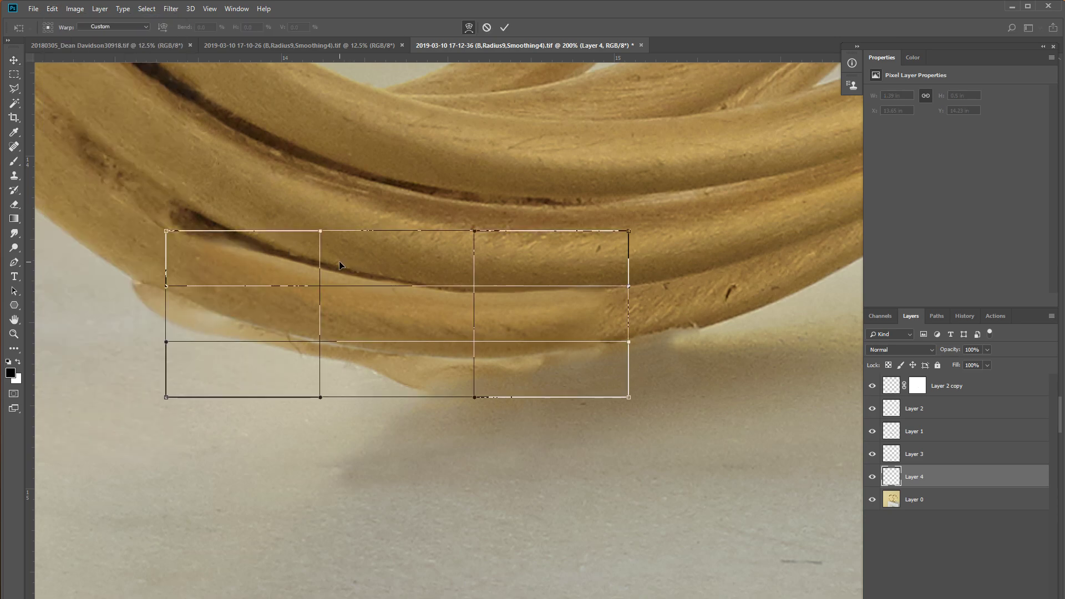
{"action": "left_click_drag", "start_coordinate": [322, 268], "coordinate": [303, 264]}
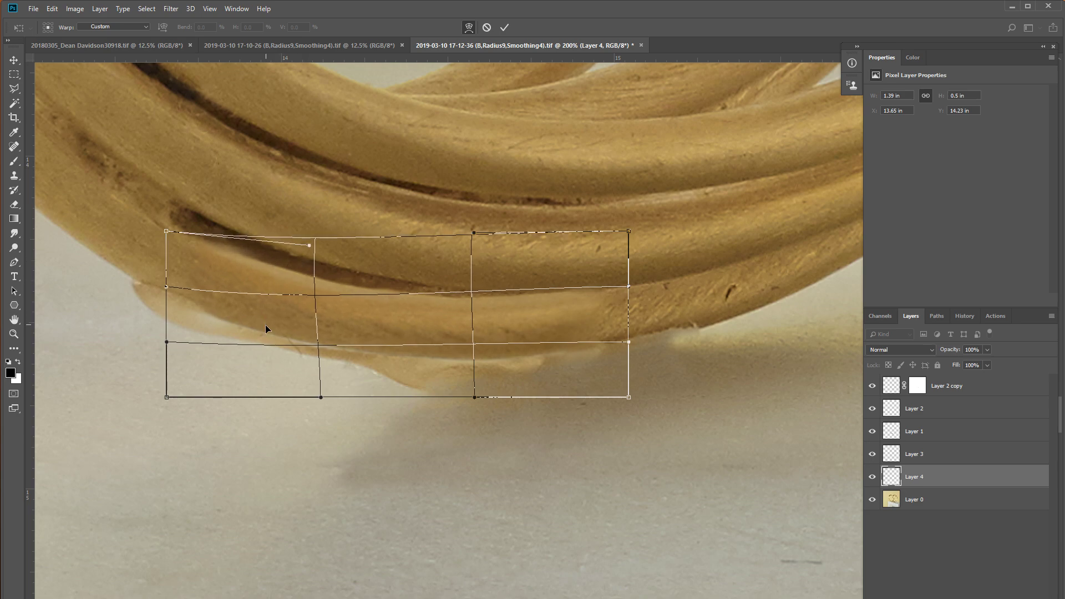
{"action": "left_click_drag", "start_coordinate": [267, 365], "coordinate": [270, 360]}
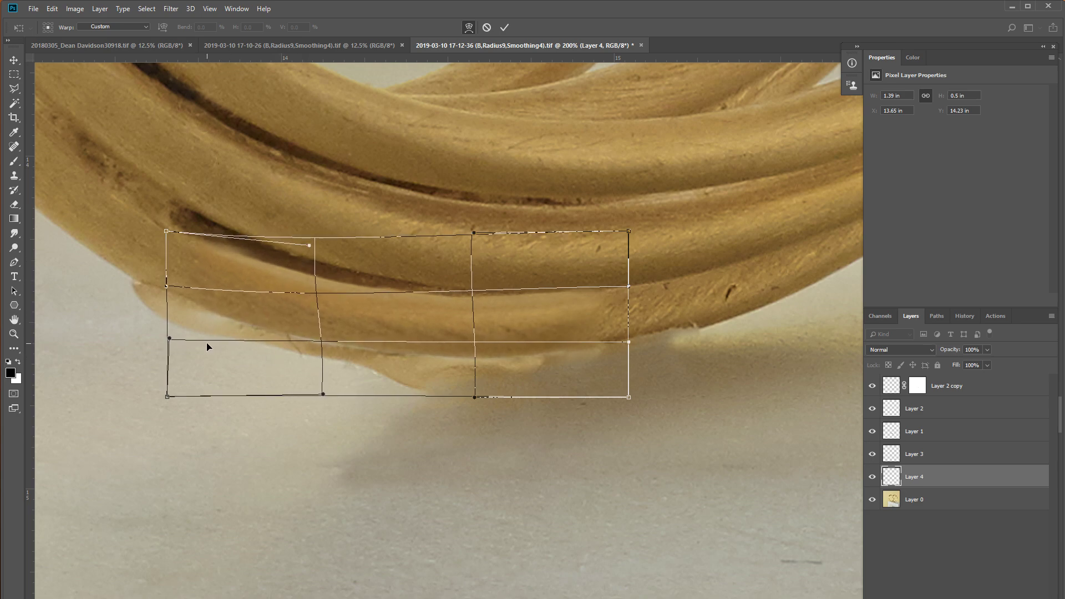
{"action": "left_click_drag", "start_coordinate": [175, 269], "coordinate": [178, 259]}
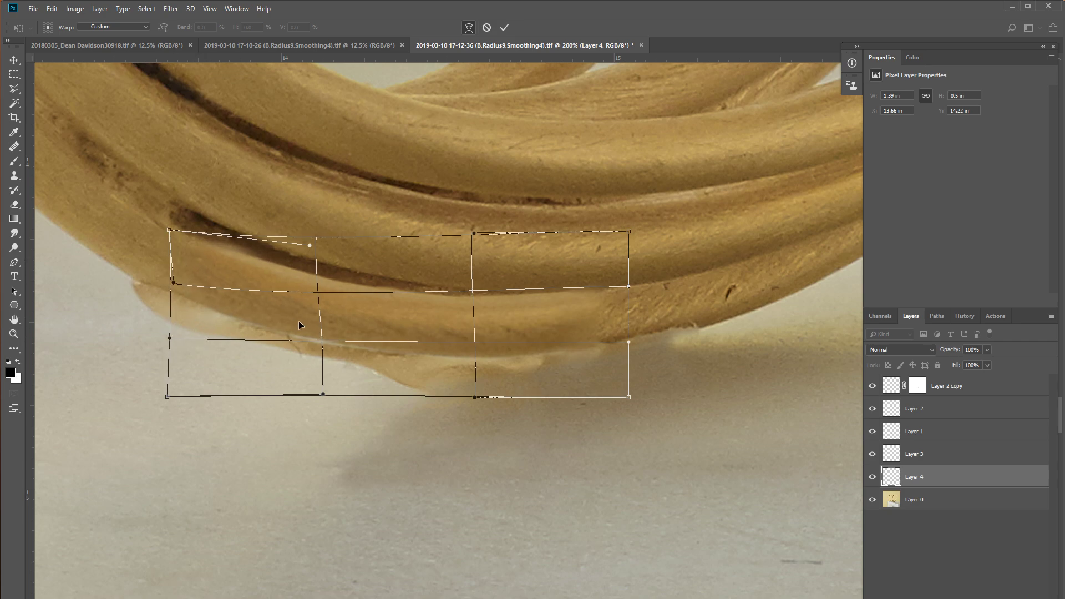
{"action": "left_click_drag", "start_coordinate": [354, 321], "coordinate": [350, 325]}
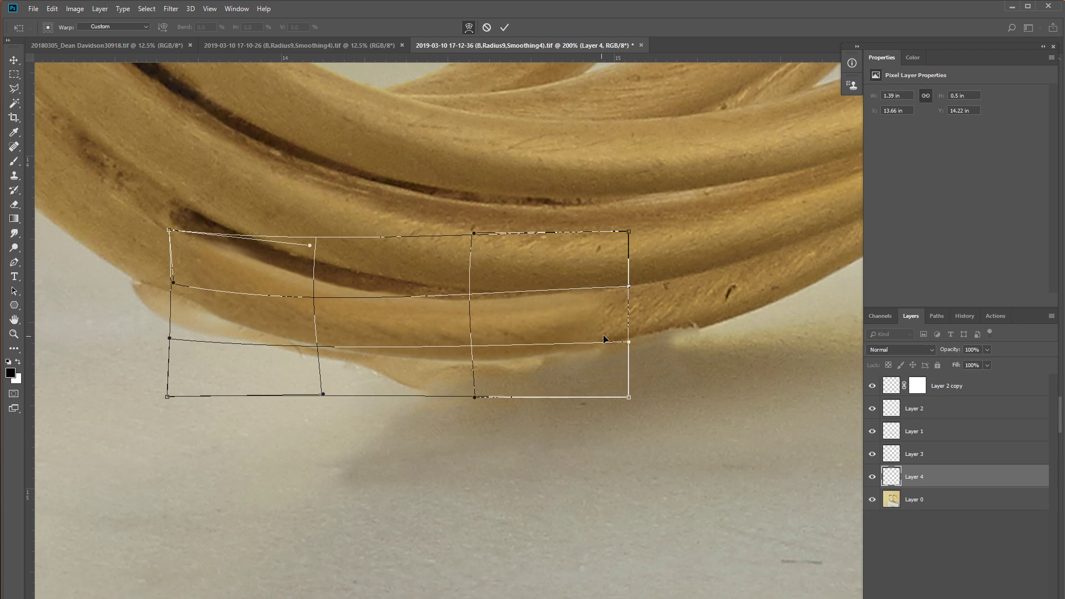
{"action": "key", "text": "Return"}
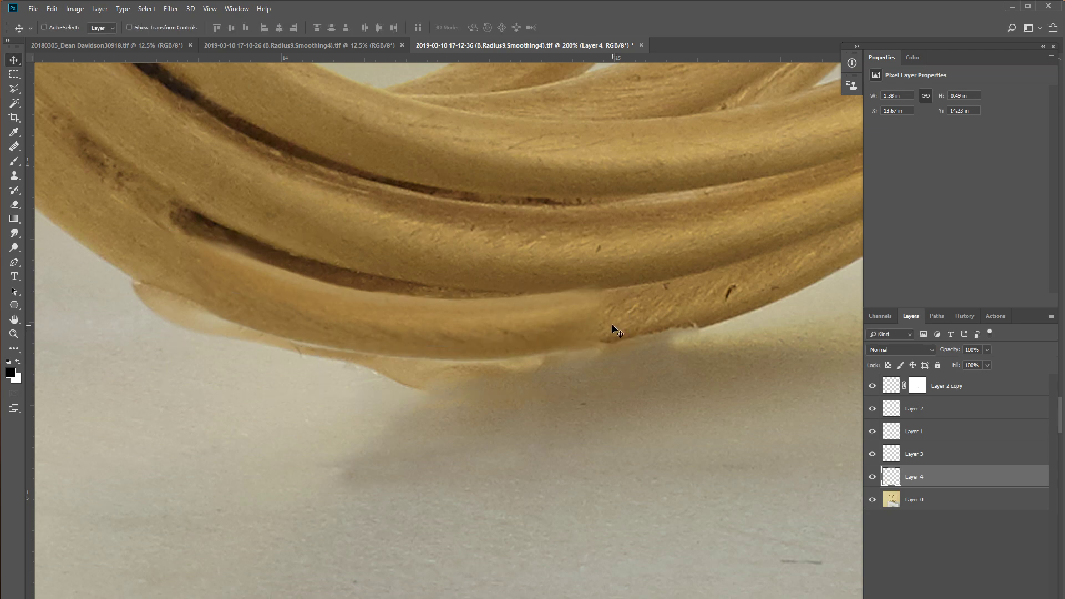
{"action": "left_click", "coordinate": [982, 592]}
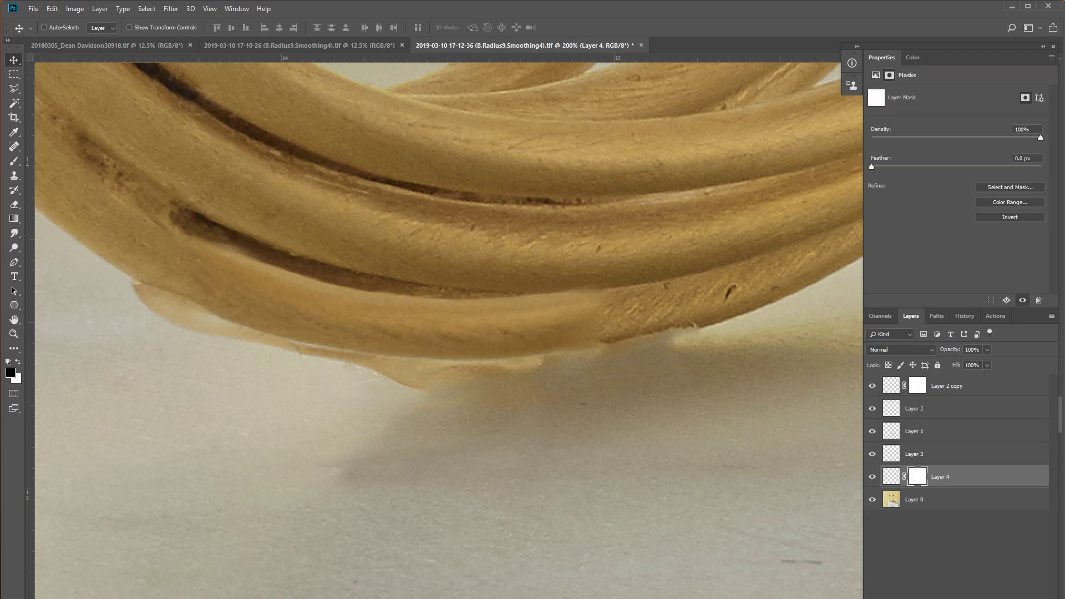
{"action": "left_click", "coordinate": [15, 163]}
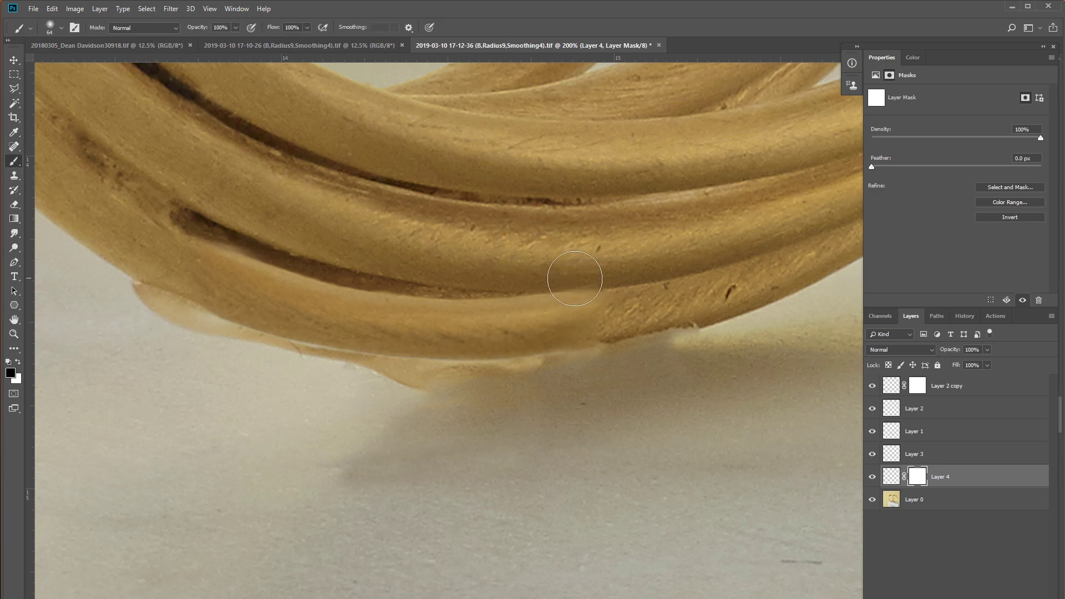
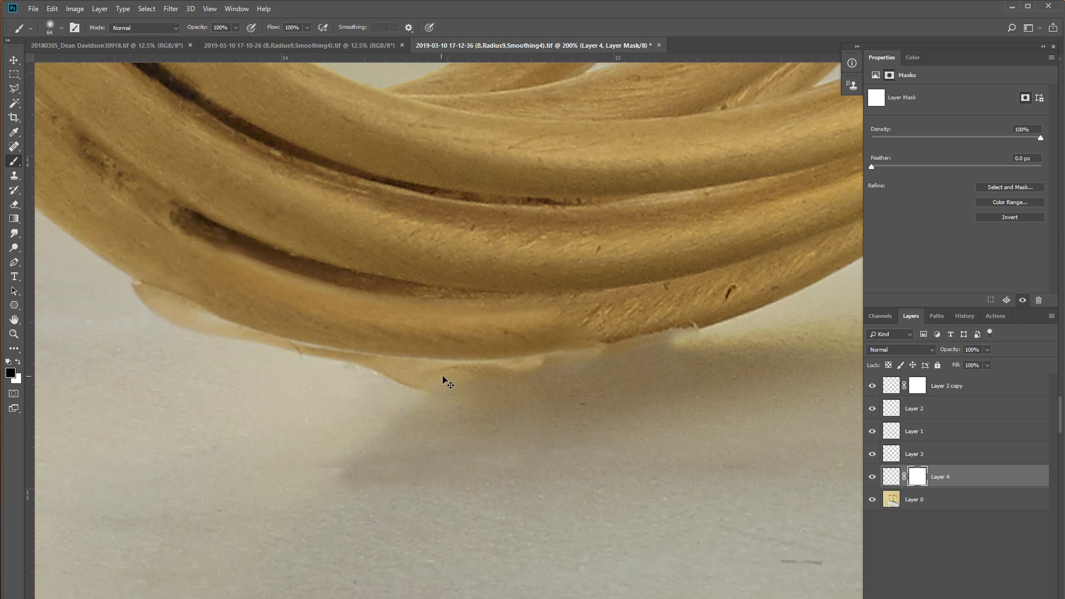
Step: Add a new layer above Layer 0 and clone backdrop over the blob at the coil's edge
{"action": "left_click", "coordinate": [922, 502]}
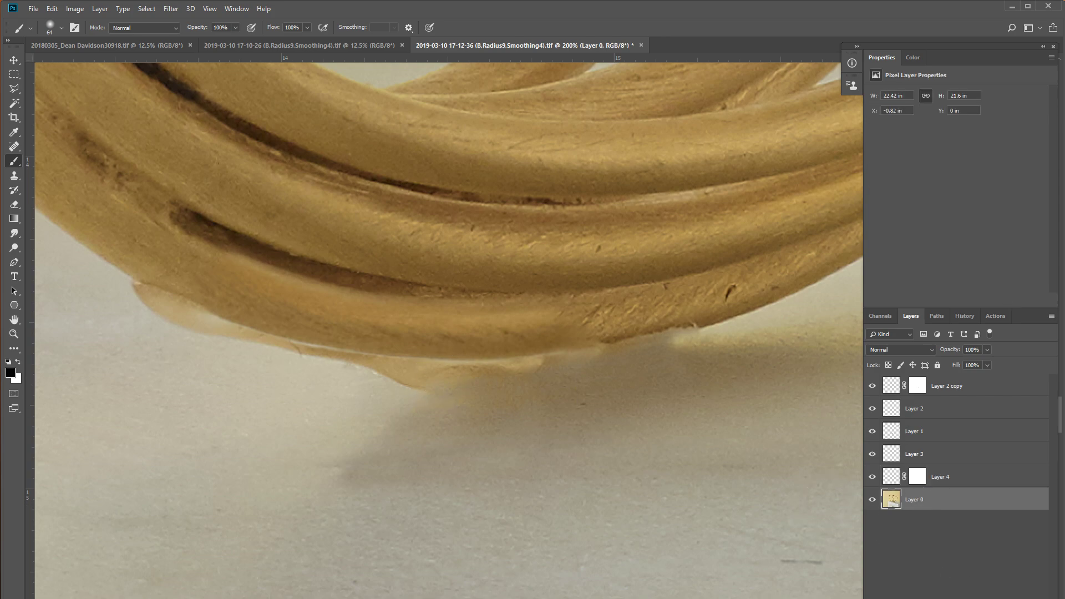
{"action": "key", "text": "ctrl+shift+alt+n"}
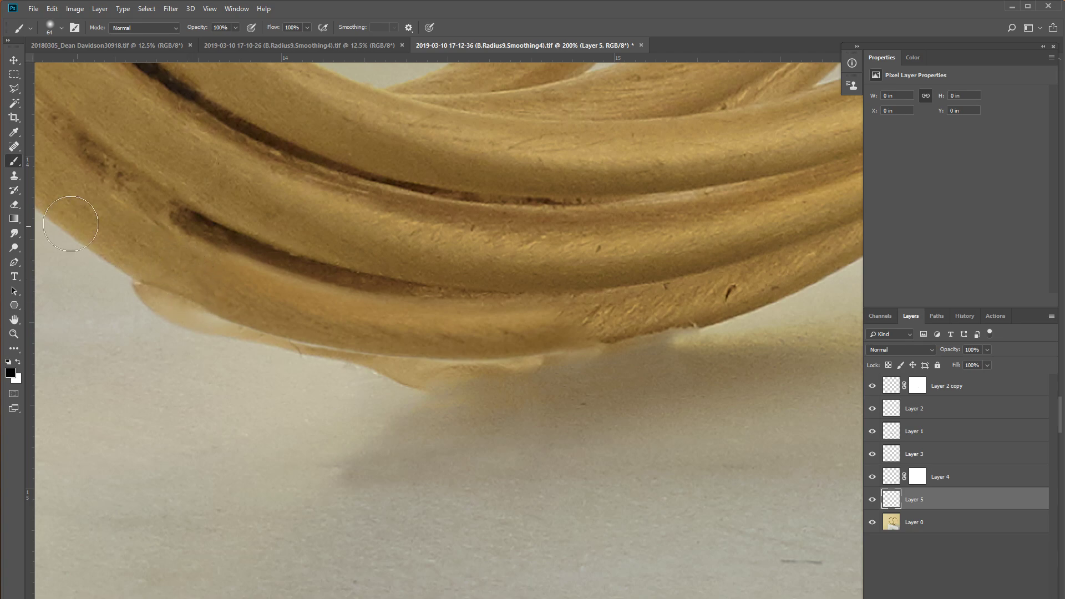
{"action": "left_click", "coordinate": [16, 175]}
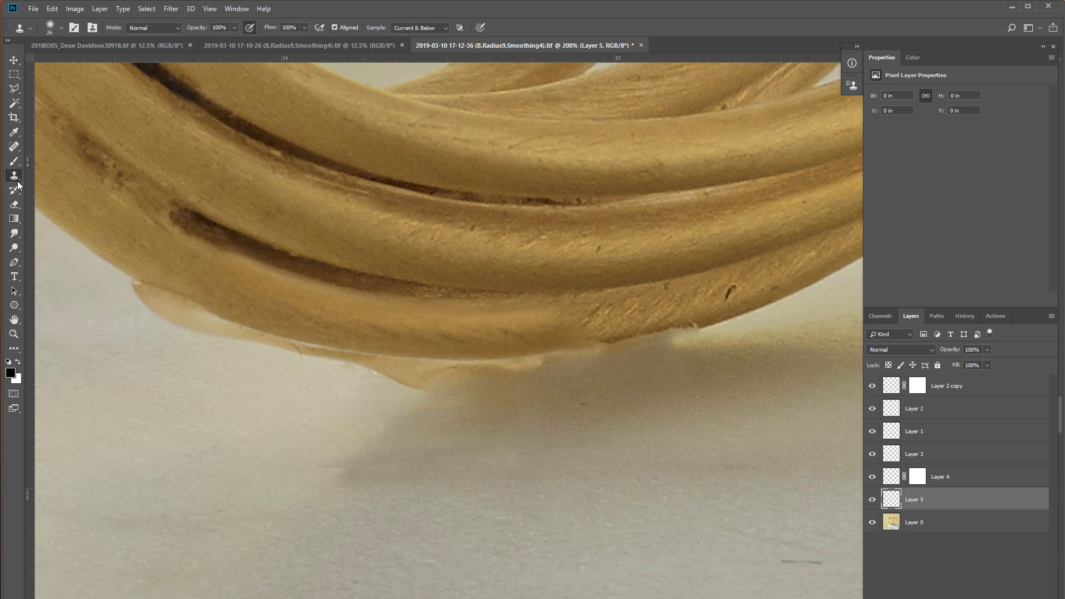
{"action": "right_click", "coordinate": [208, 411]}
{"action": "left_click", "coordinate": [102, 301], "text": "alt"}
{"action": "mouse_move", "coordinate": [118, 293]}
{"action": "left_mouse_down"}
{"action": "mouse_move", "coordinate": [157, 307]}
{"action": "mouse_move", "coordinate": [129, 288]}
{"action": "left_mouse_up"}
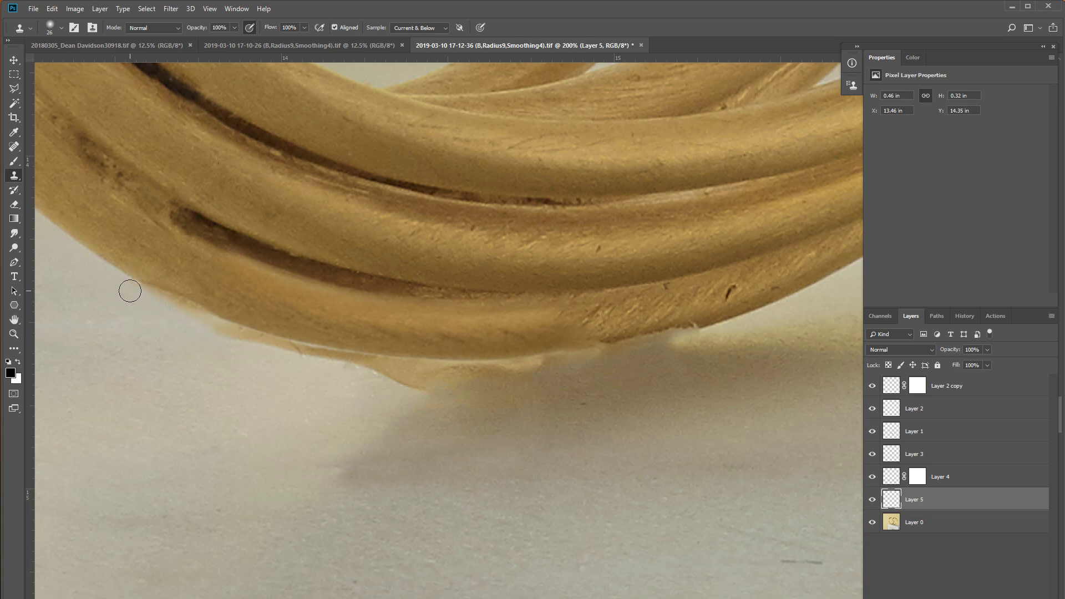
{"action": "mouse_move", "coordinate": [205, 327]}
{"action": "left_mouse_down"}
{"action": "mouse_move", "coordinate": [285, 361]}
{"action": "mouse_move", "coordinate": [349, 369]}
{"action": "mouse_move", "coordinate": [262, 356]}
{"action": "left_mouse_up"}
Step: Clone out the dark blob and shadow below the coil with a 55 px brush
{"action": "left_click", "coordinate": [262, 356], "text": "alt"}
{"action": "mouse_move", "coordinate": [345, 366]}
{"action": "left_mouse_down"}
{"action": "mouse_move", "coordinate": [425, 382]}
{"action": "mouse_move", "coordinate": [435, 374]}
{"action": "mouse_move", "coordinate": [409, 392]}
{"action": "mouse_move", "coordinate": [437, 375]}
{"action": "left_mouse_up"}
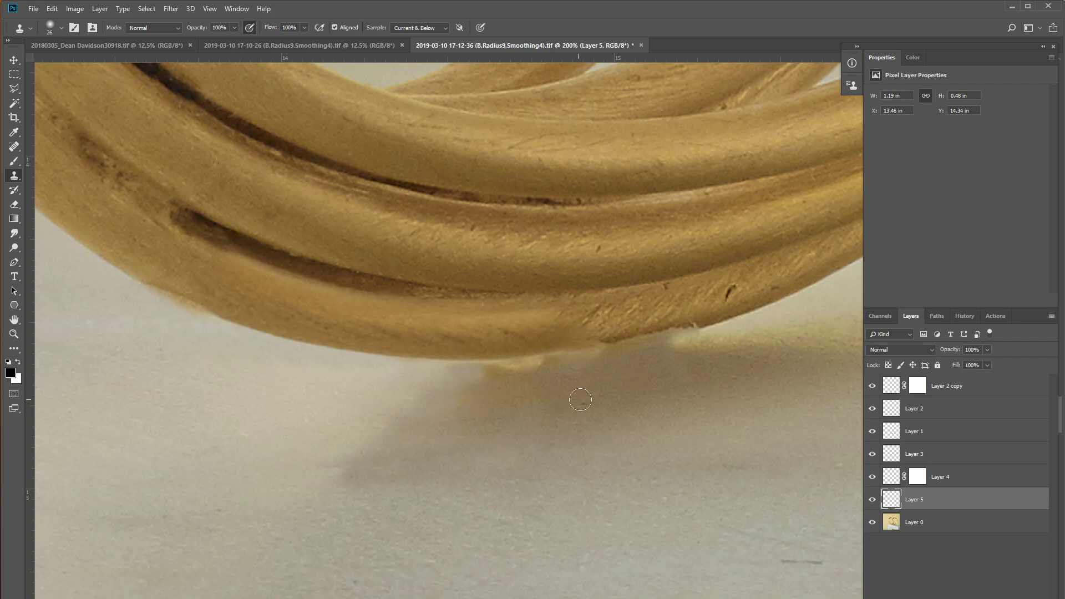
{"action": "right_click", "coordinate": [579, 395]}
{"action": "left_click", "coordinate": [563, 387]}
{"action": "left_click_drag", "start_coordinate": [528, 376], "coordinate": [605, 370]}
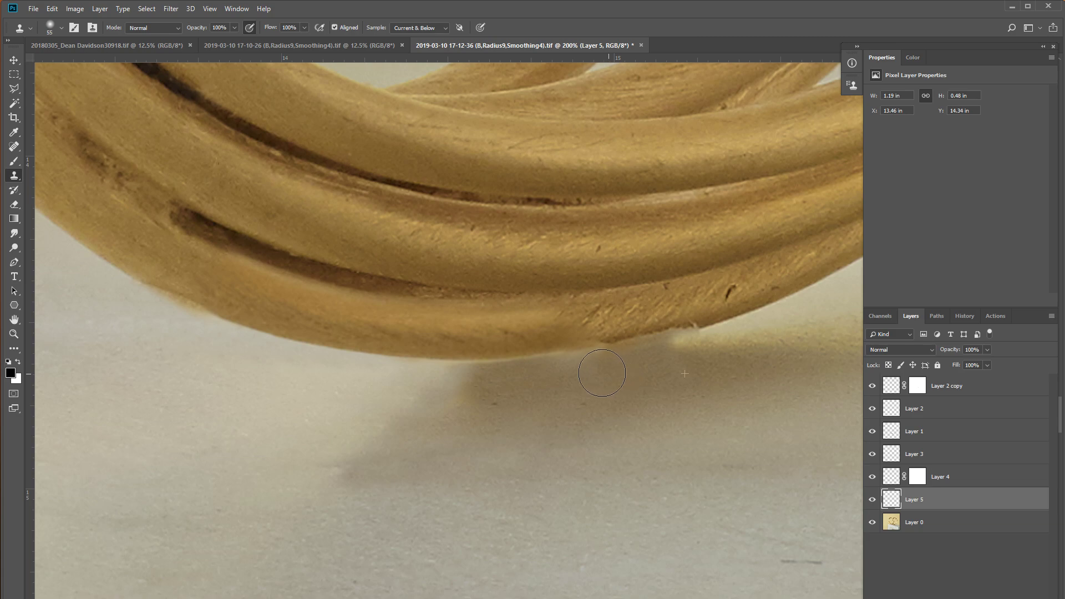
{"action": "key", "text": "ctrl+z"}
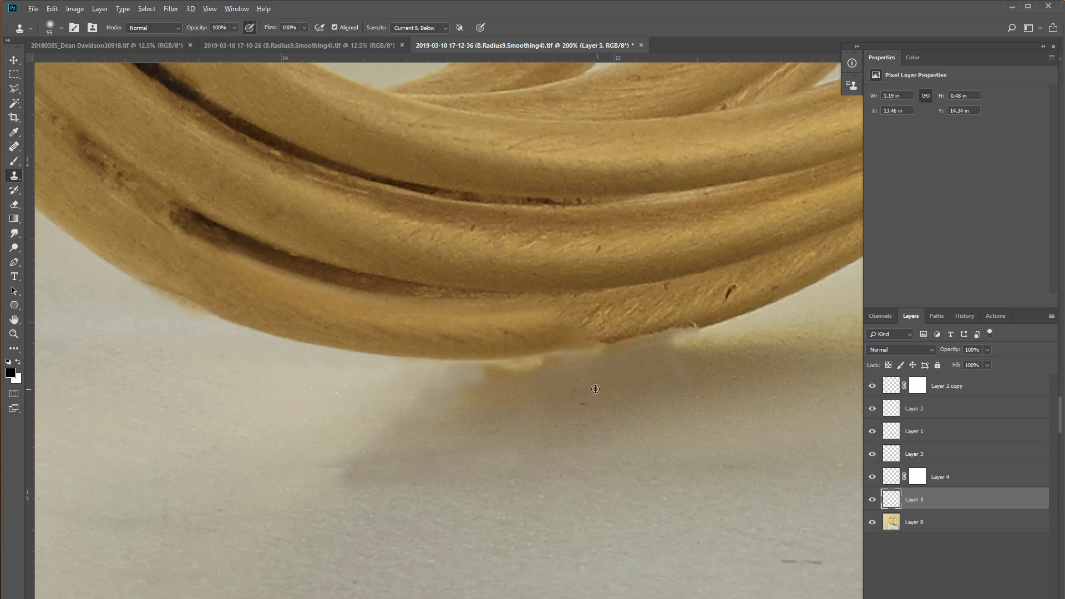
{"action": "mouse_move", "coordinate": [553, 385]}
{"action": "left_mouse_down"}
{"action": "mouse_move", "coordinate": [518, 385]}
{"action": "mouse_move", "coordinate": [613, 374]}
{"action": "mouse_move", "coordinate": [490, 393]}
{"action": "mouse_move", "coordinate": [571, 394]}
{"action": "mouse_move", "coordinate": [459, 385]}
{"action": "mouse_move", "coordinate": [502, 398]}
{"action": "mouse_move", "coordinate": [442, 406]}
{"action": "left_mouse_up"}
Step: Even out the yellowish shadow patch by cloning at 30%, then 10% opacity
{"action": "key", "text": "3"}
{"action": "left_click", "coordinate": [574, 379], "text": "alt"}
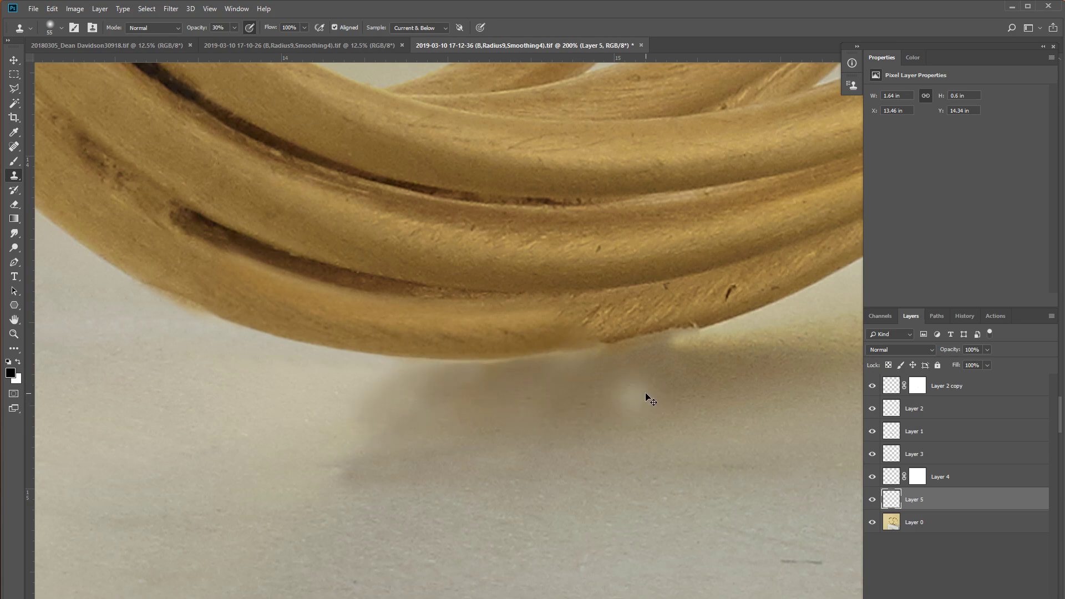
{"action": "key", "text": "1"}
{"action": "left_click_drag", "start_coordinate": [371, 388], "coordinate": [413, 392]}
{"action": "key", "text": "ctrl+z"}
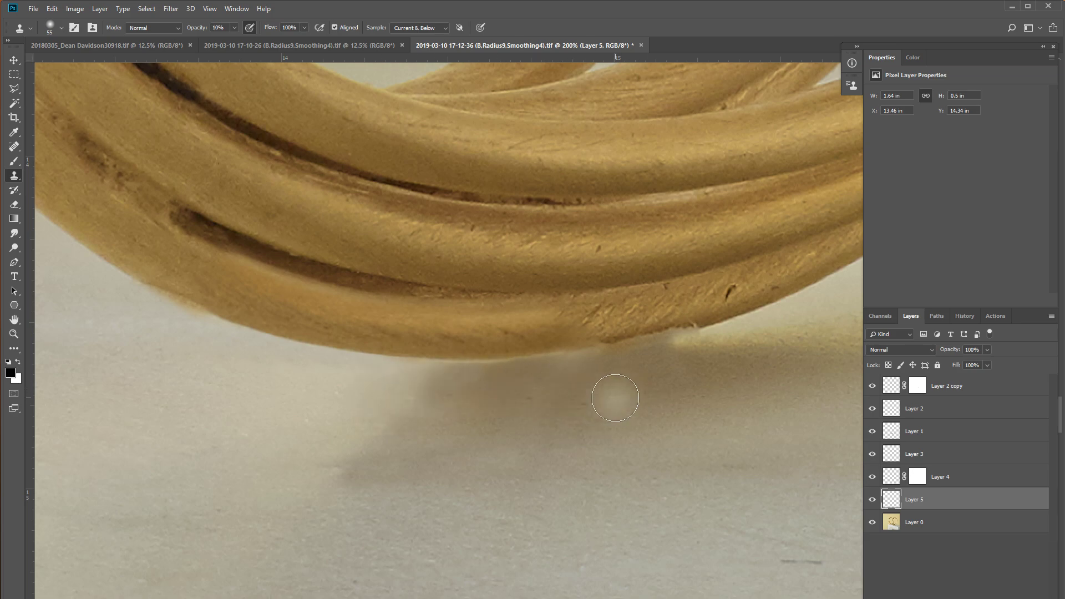
{"action": "left_click", "coordinate": [458, 413], "text": "alt"}
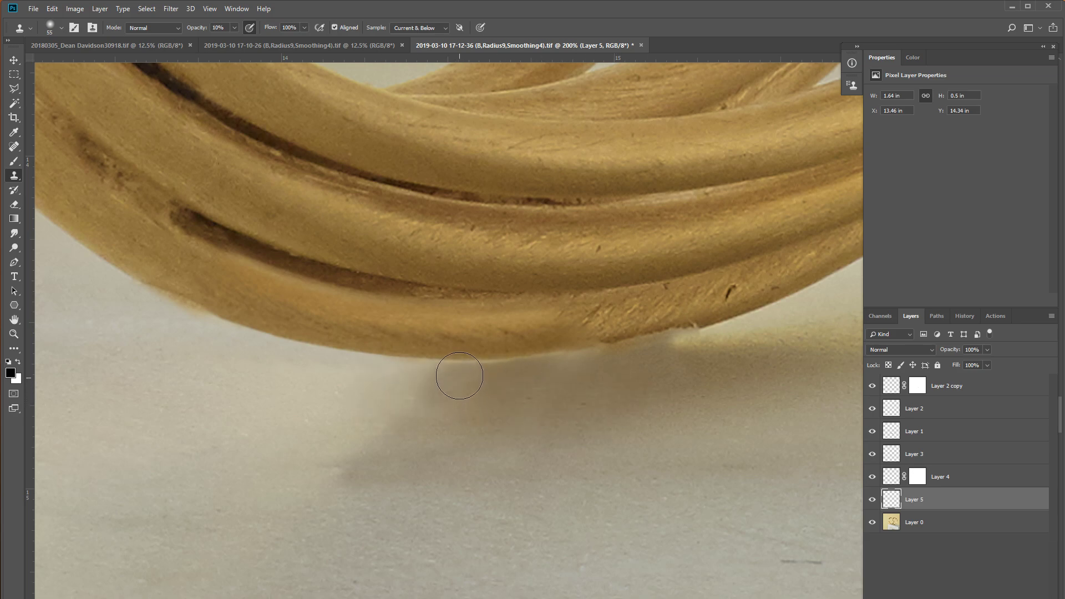
{"action": "left_click", "coordinate": [656, 398]}
Step: Toggle Layer 4's visibility to compare the retouch, then target its pixels instead of its mask
{"action": "left_click", "coordinate": [916, 481]}
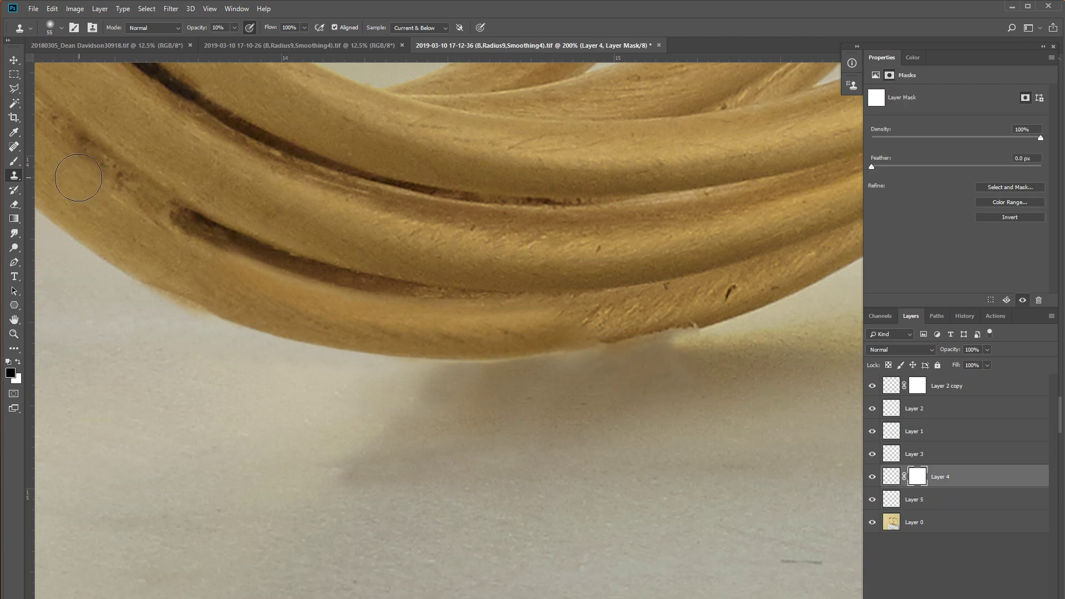
{"action": "left_click", "coordinate": [14, 160]}
{"action": "right_click", "coordinate": [602, 316]}
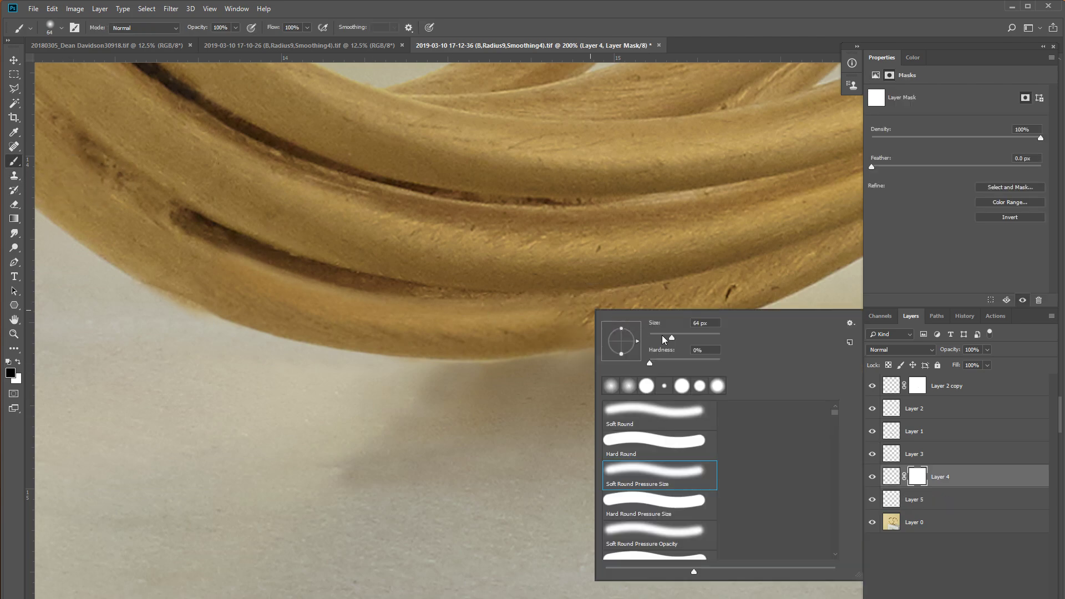
{"action": "left_click", "coordinate": [574, 306]}
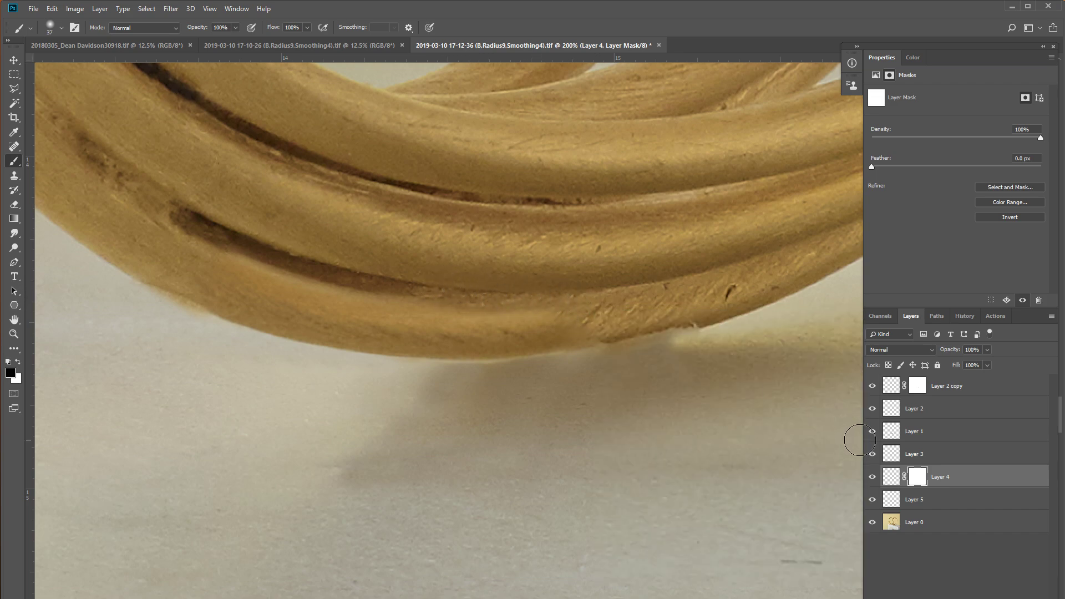
{"action": "left_click", "coordinate": [874, 477]}
{"action": "left_click", "coordinate": [874, 477]}
{"action": "left_click", "coordinate": [891, 477]}
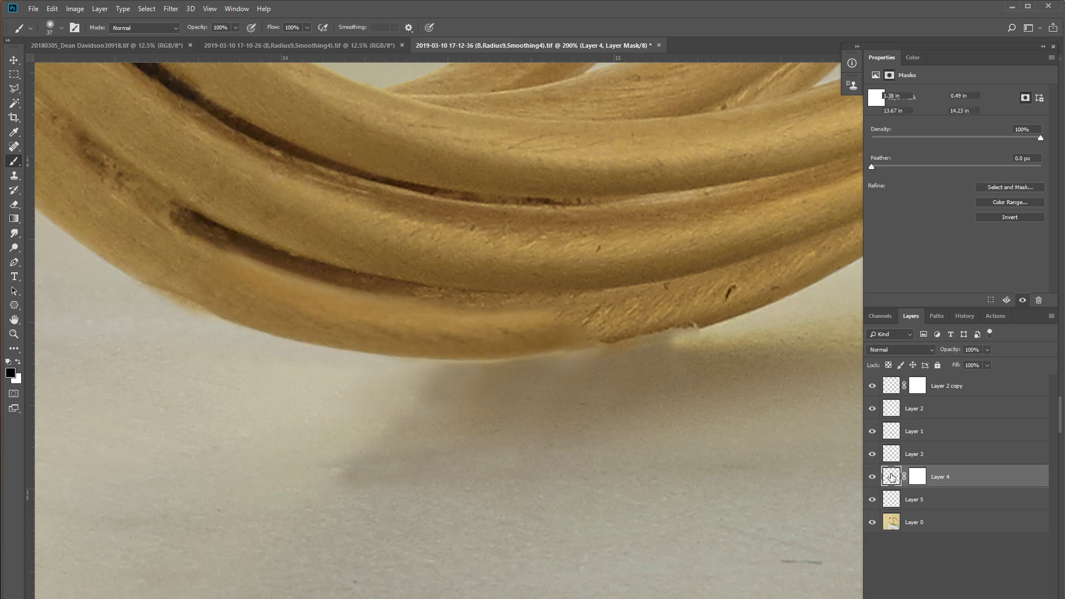
Step: Clone texture along the coil's lower edge on Layer 4 with a 25 px Clone Stamp
{"action": "left_click", "coordinate": [20, 176]}
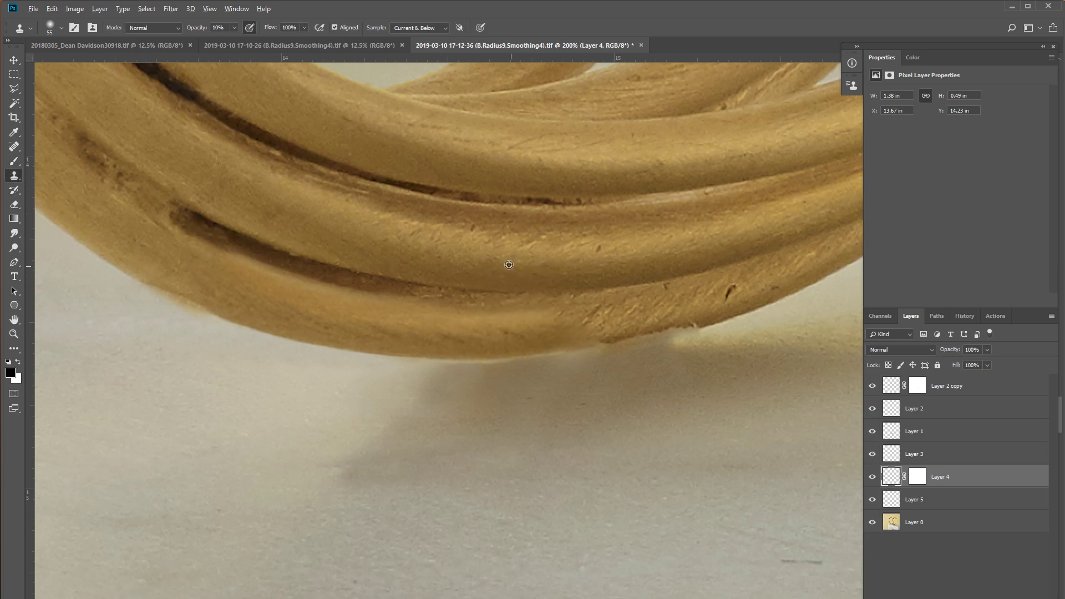
{"action": "right_click", "coordinate": [473, 326]}
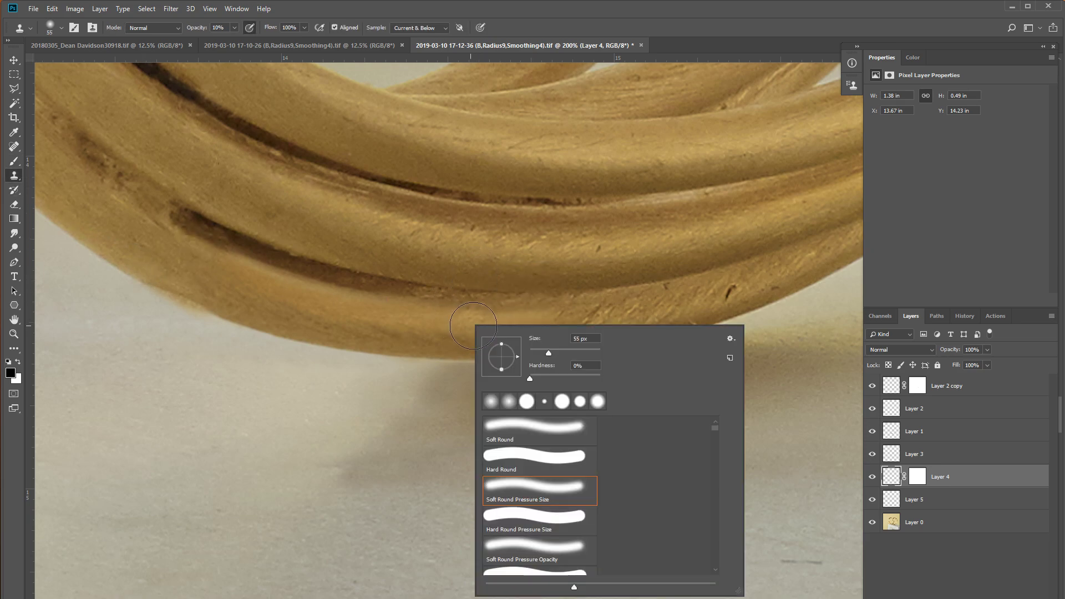
{"action": "left_click", "coordinate": [513, 246], "text": "alt"}
{"action": "left_click_drag", "start_coordinate": [492, 331], "coordinate": [443, 329]}
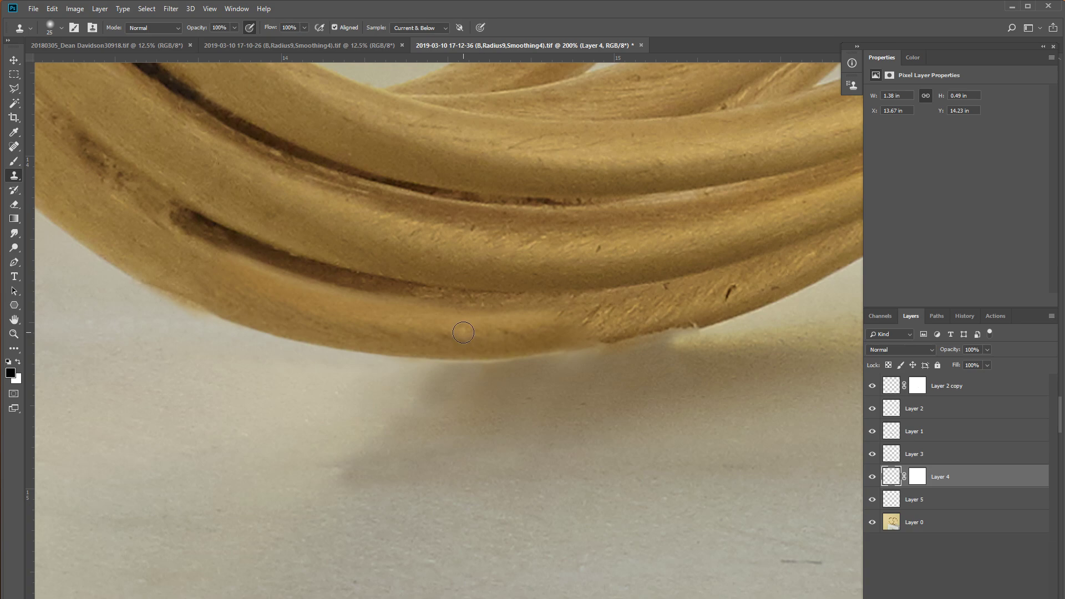
{"action": "left_click_drag", "start_coordinate": [463, 333], "coordinate": [463, 322]}
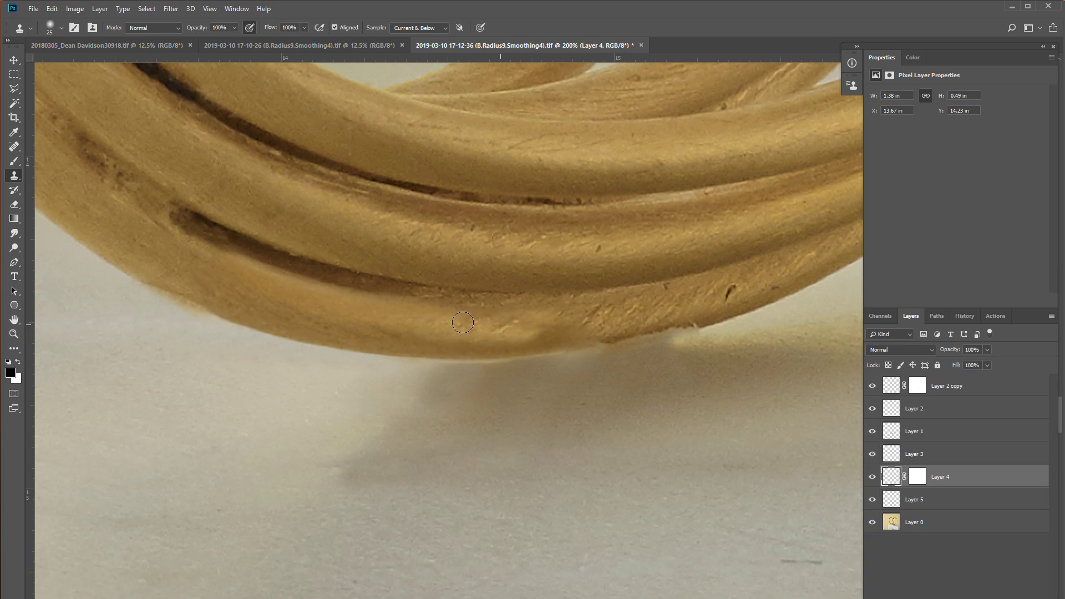
{"action": "left_click_drag", "start_coordinate": [395, 317], "coordinate": [329, 313]}
{"action": "mouse_move", "coordinate": [537, 321]}
{"action": "left_mouse_down"}
{"action": "mouse_move", "coordinate": [574, 326]}
{"action": "mouse_move", "coordinate": [498, 332]}
{"action": "mouse_move", "coordinate": [555, 335]}
{"action": "mouse_move", "coordinate": [519, 340]}
{"action": "mouse_move", "coordinate": [402, 331]}
{"action": "mouse_move", "coordinate": [351, 344]}
{"action": "mouse_move", "coordinate": [268, 317]}
{"action": "mouse_move", "coordinate": [374, 329]}
{"action": "left_mouse_up"}
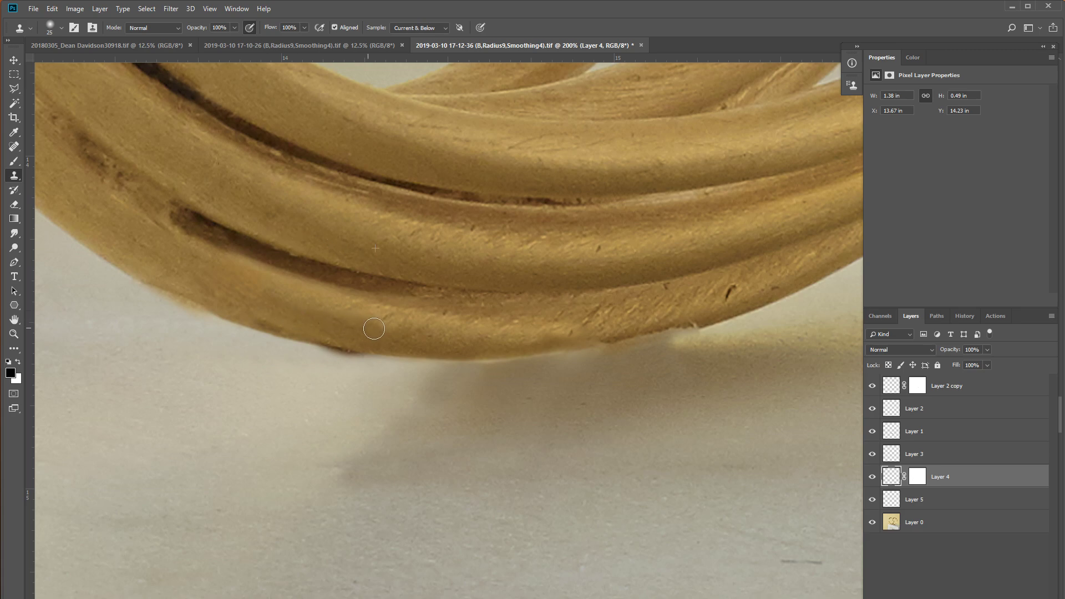
{"action": "left_click_drag", "start_coordinate": [555, 338], "coordinate": [596, 326]}
{"action": "key", "text": "ctrl+z"}
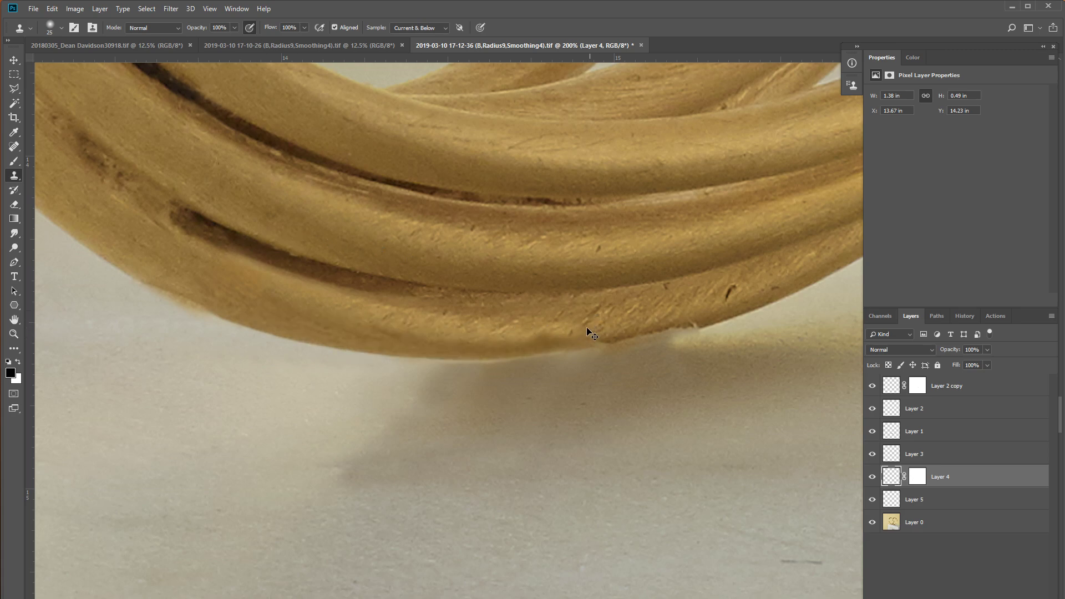
{"action": "key", "text": "ctrl+z"}
{"action": "key", "text": "ctrl+z"}
{"action": "key", "text": "ctrl+z"}
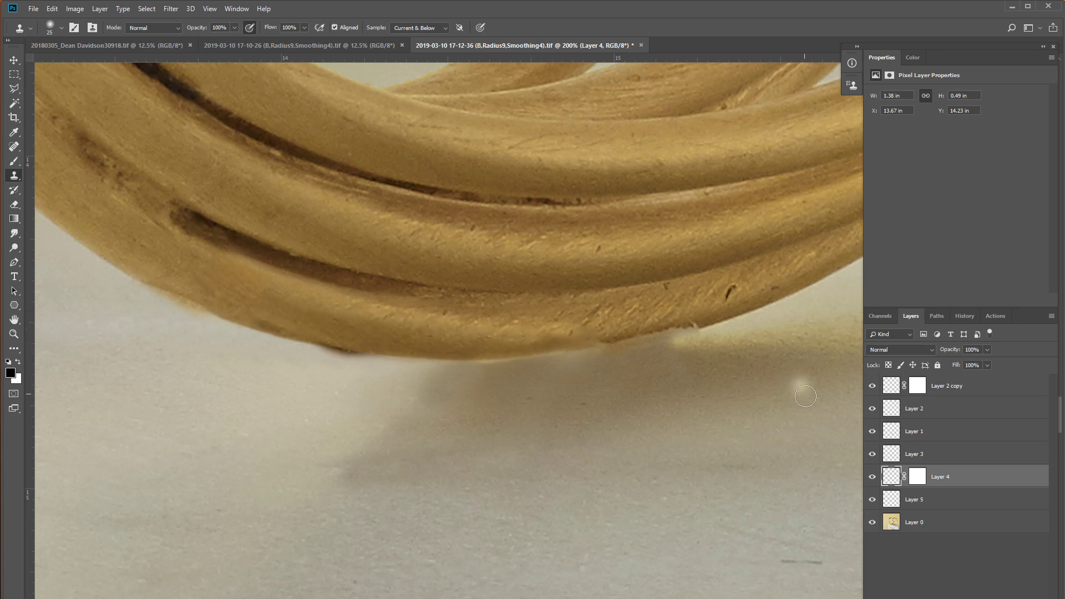
{"action": "left_click", "coordinate": [916, 477]}
Step: Paint black on Layer 4's mask to hide the dark fringe along the coil's edge
{"action": "left_click", "coordinate": [13, 161]}
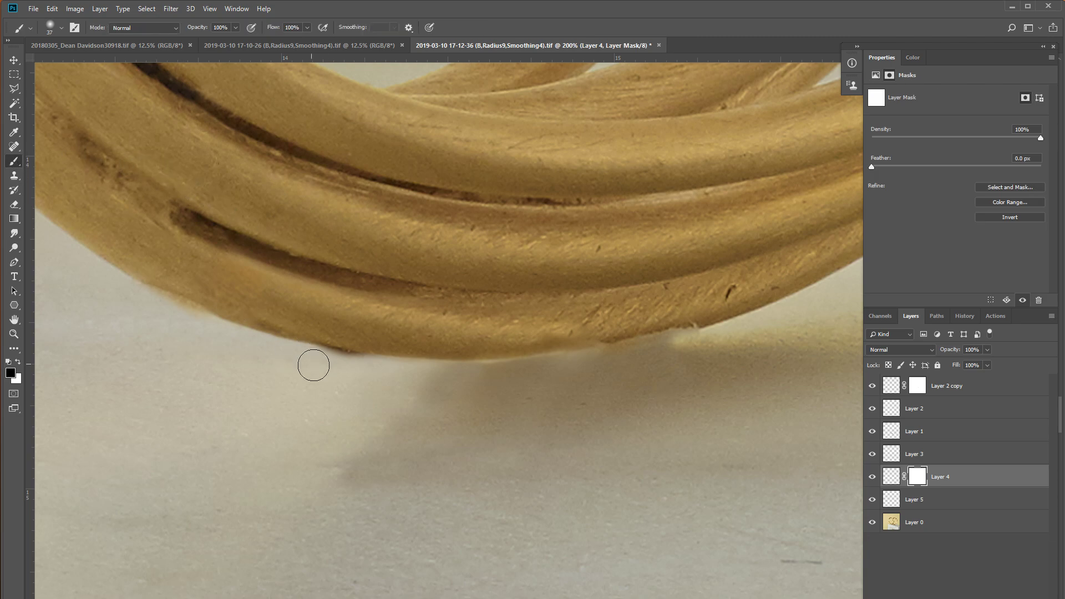
{"action": "right_click", "coordinate": [311, 363]}
{"action": "key", "text": "Tab"}
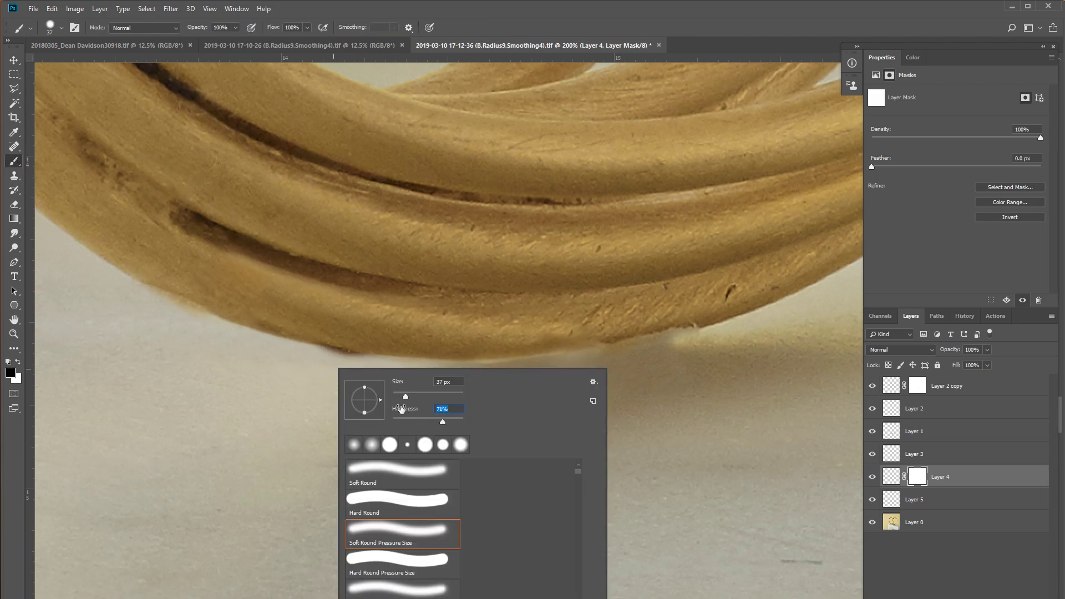
{"action": "mouse_move", "coordinate": [348, 362]}
{"action": "left_mouse_down"}
{"action": "mouse_move", "coordinate": [508, 376]}
{"action": "mouse_move", "coordinate": [542, 368]}
{"action": "mouse_move", "coordinate": [461, 377]}
{"action": "mouse_move", "coordinate": [628, 361]}
{"action": "mouse_move", "coordinate": [378, 378]}
{"action": "left_mouse_up"}
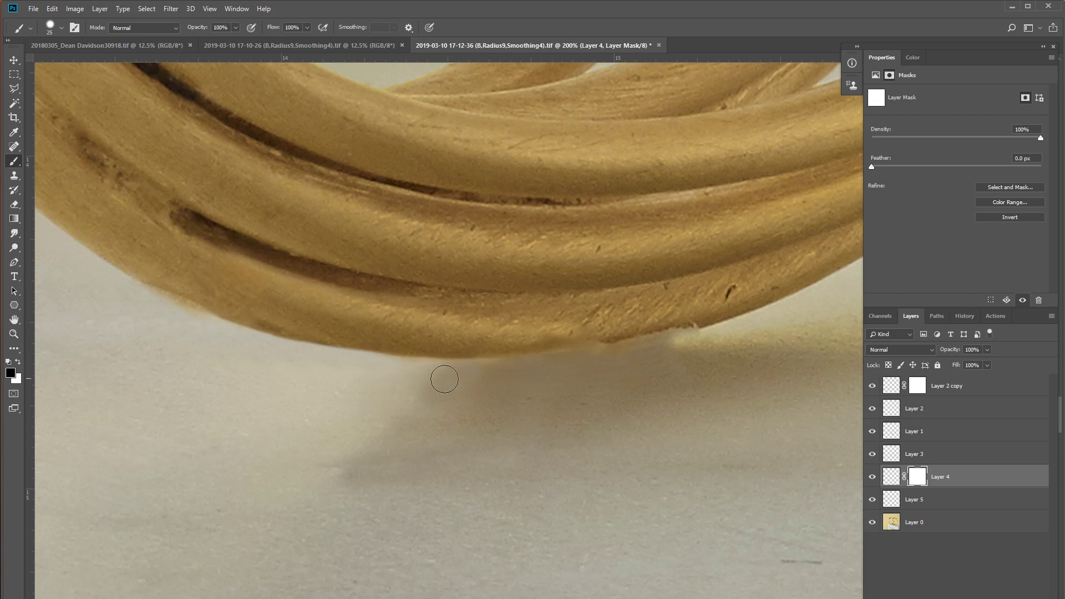
{"action": "left_click_drag", "start_coordinate": [256, 326], "coordinate": [472, 392]}
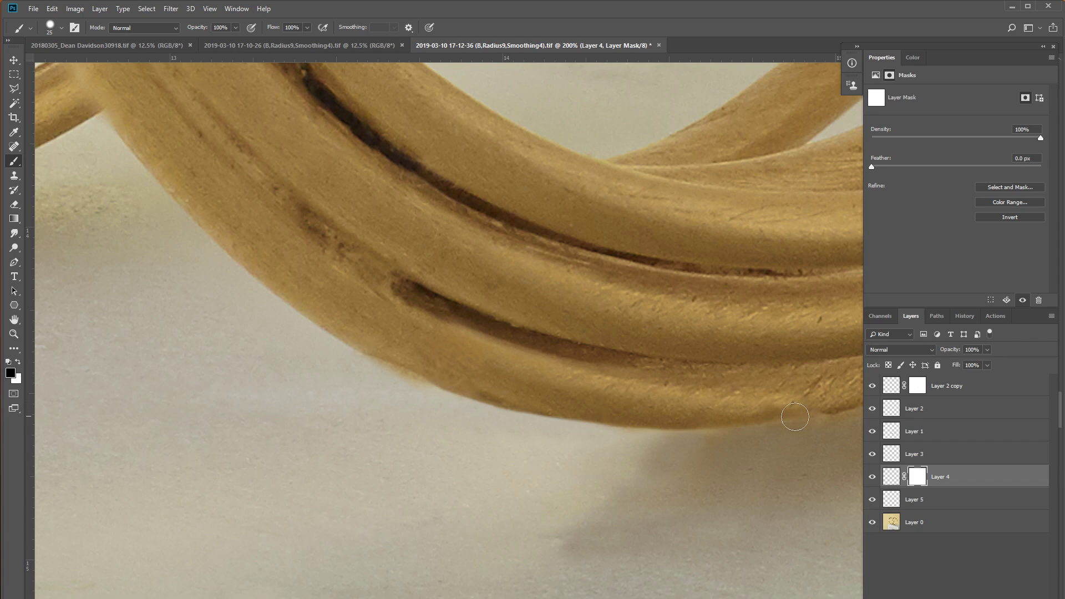
{"action": "left_click", "coordinate": [889, 476]}
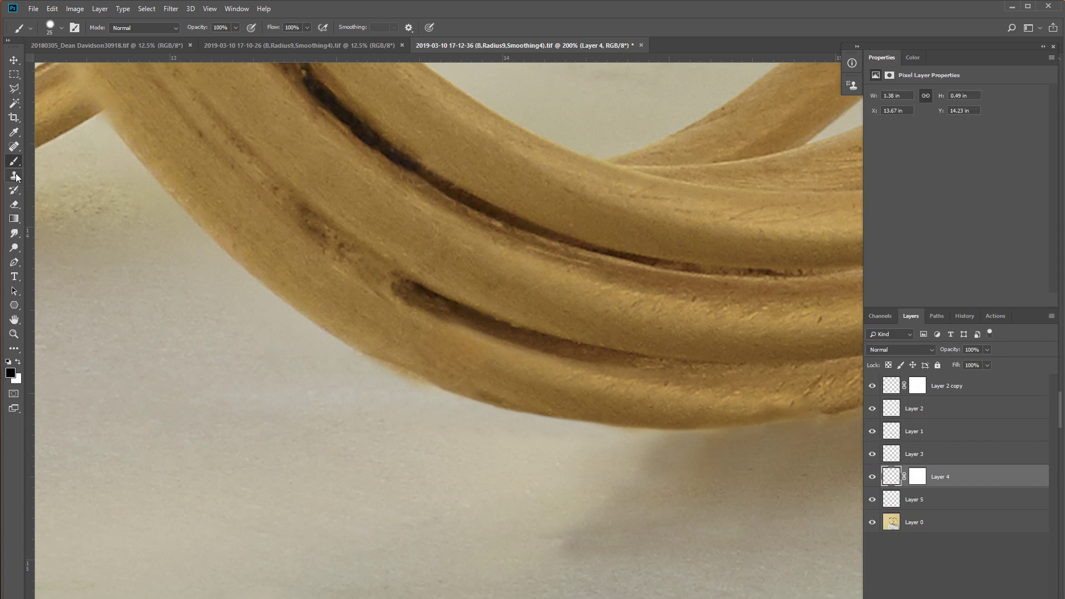
Step: Set a clone source on the coil and clone the strand's lower edge with a 20 px brush
{"action": "key", "text": "s"}
{"action": "left_click", "coordinate": [472, 276], "text": "alt"}
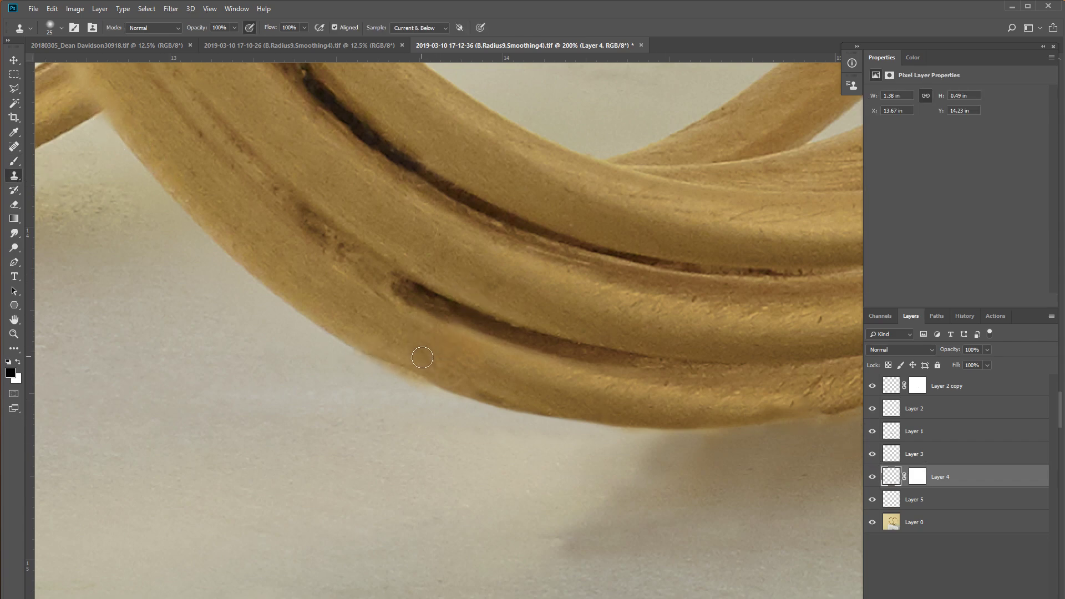
{"action": "left_click_drag", "start_coordinate": [430, 375], "coordinate": [403, 361]}
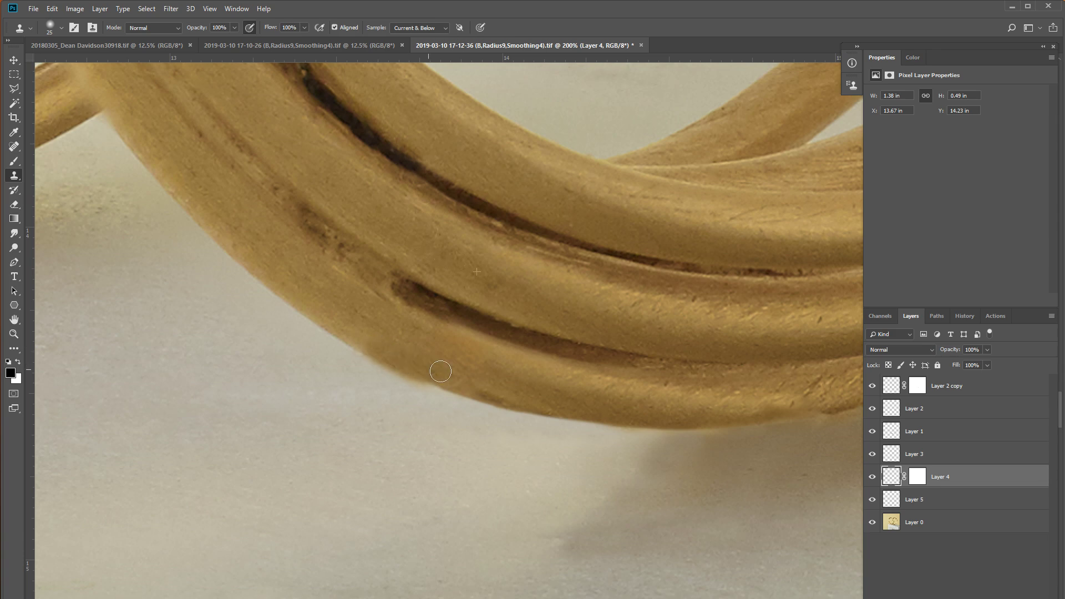
{"action": "right_click", "coordinate": [497, 285]}
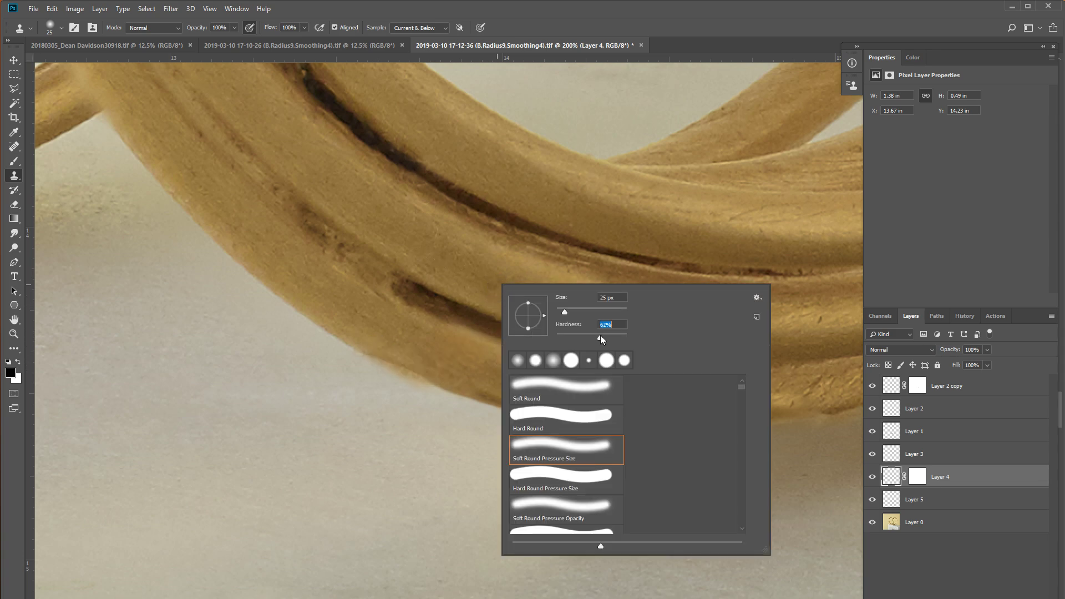
{"action": "left_click_drag", "start_coordinate": [564, 312], "coordinate": [561, 308]}
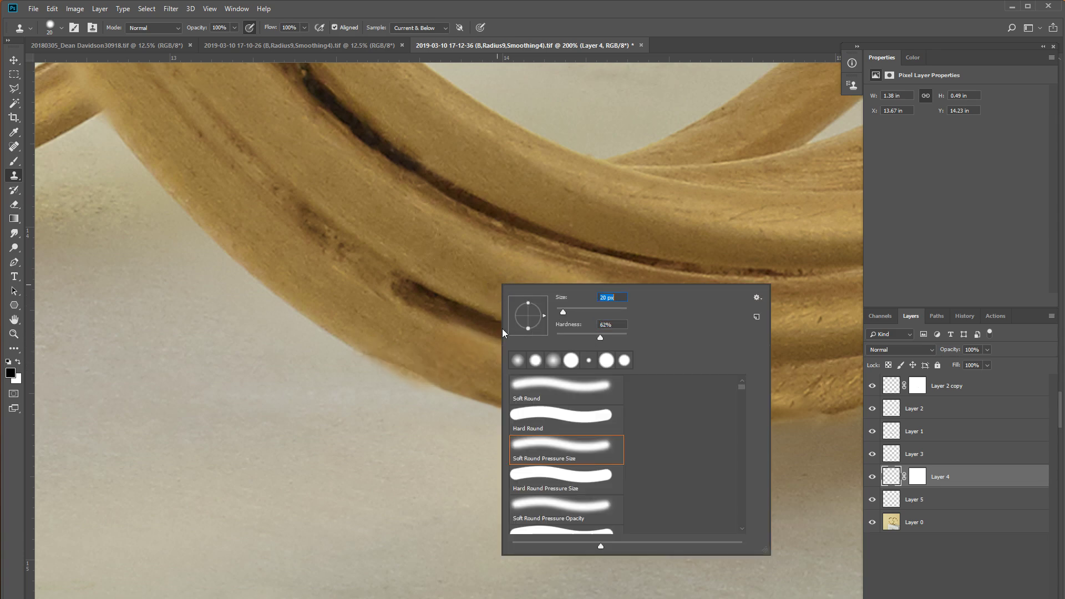
{"action": "left_click", "coordinate": [496, 296]}
{"action": "mouse_move", "coordinate": [452, 358]}
{"action": "left_mouse_down"}
{"action": "mouse_move", "coordinate": [452, 377]}
{"action": "mouse_move", "coordinate": [372, 326]}
{"action": "left_mouse_up"}
Step: Extend the clone along the lower edge with a 42 px brush, then hide Layer 4 to compare
{"action": "right_click", "coordinate": [373, 326]}
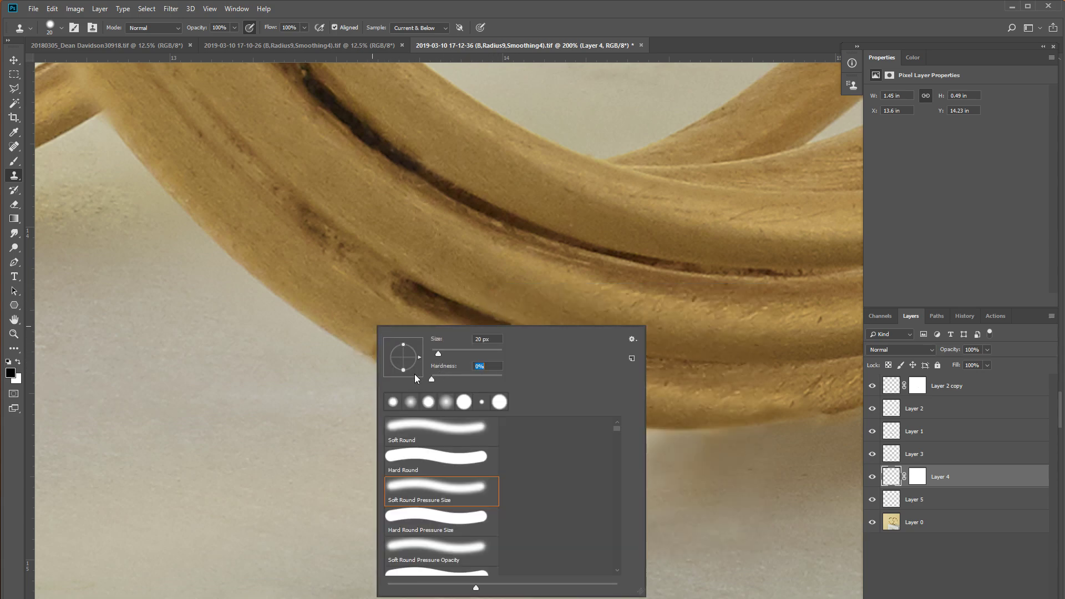
{"action": "left_click_drag", "start_coordinate": [448, 355], "coordinate": [444, 355]}
{"action": "left_click", "coordinate": [365, 340]}
{"action": "left_click_drag", "start_coordinate": [368, 344], "coordinate": [433, 363]}
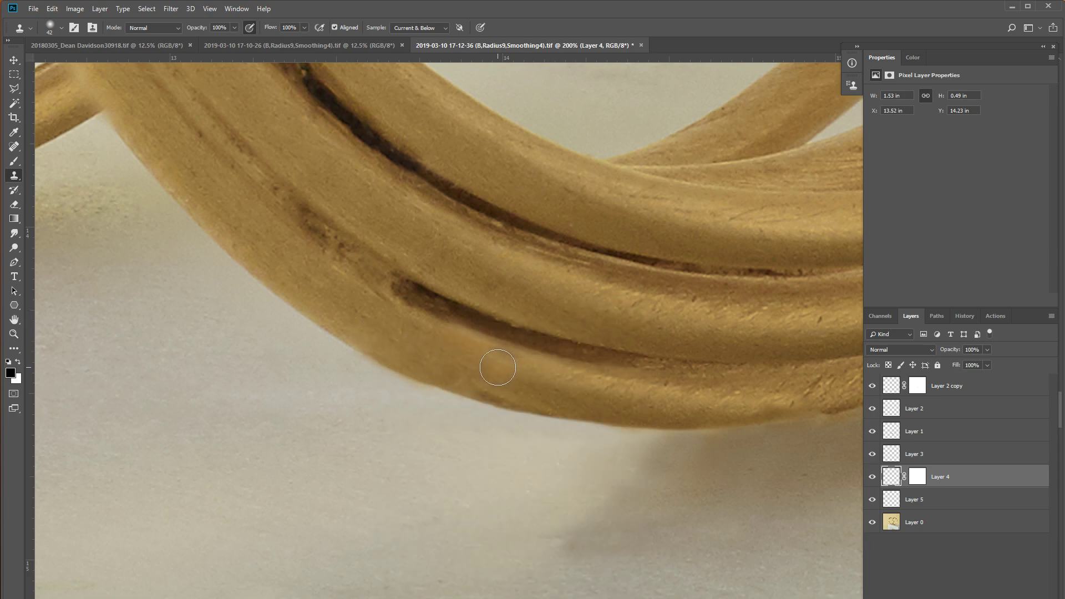
{"action": "scroll", "coordinate": [548, 342], "scroll_direction": "down", "scroll_amount": 1}
{"action": "scroll", "coordinate": [548, 341], "scroll_direction": "down", "scroll_amount": 1}
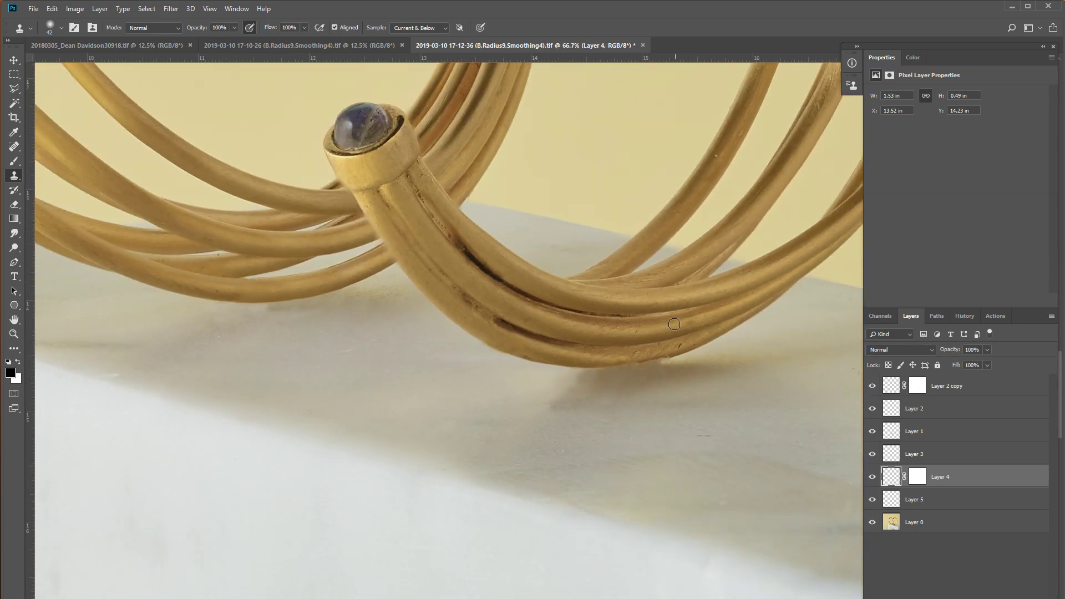
{"action": "scroll", "coordinate": [564, 390], "scroll_direction": "up", "scroll_amount": 1}
{"action": "scroll", "coordinate": [564, 390], "scroll_direction": "up", "scroll_amount": 1}
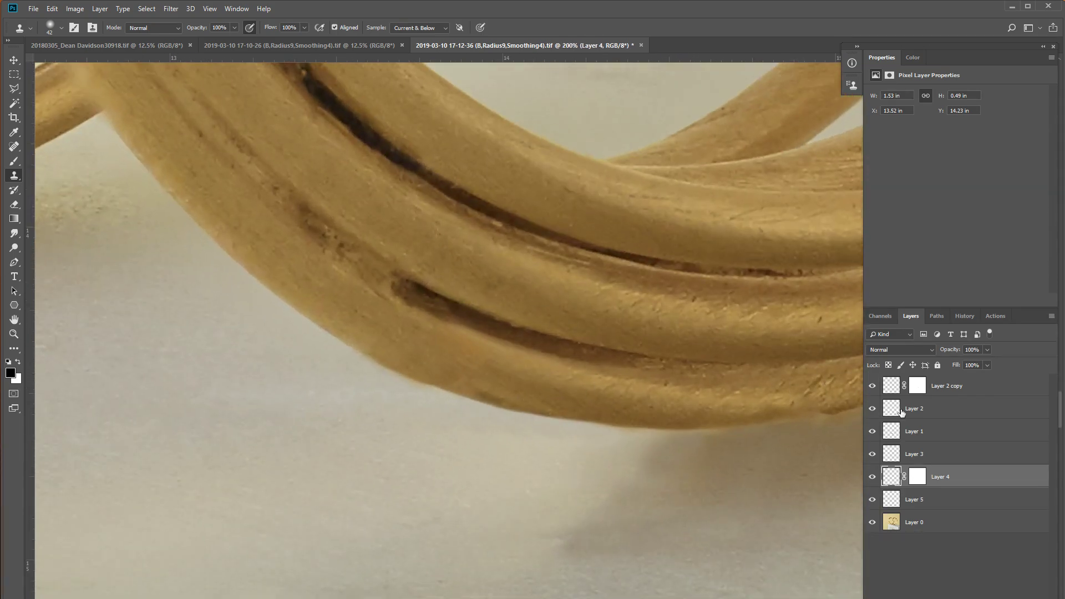
{"action": "left_click", "coordinate": [872, 477]}
Step: Refine the strand's lower edge using a 9 px clone brush
{"action": "right_click", "coordinate": [298, 384]}
{"action": "type", "text": "9"}
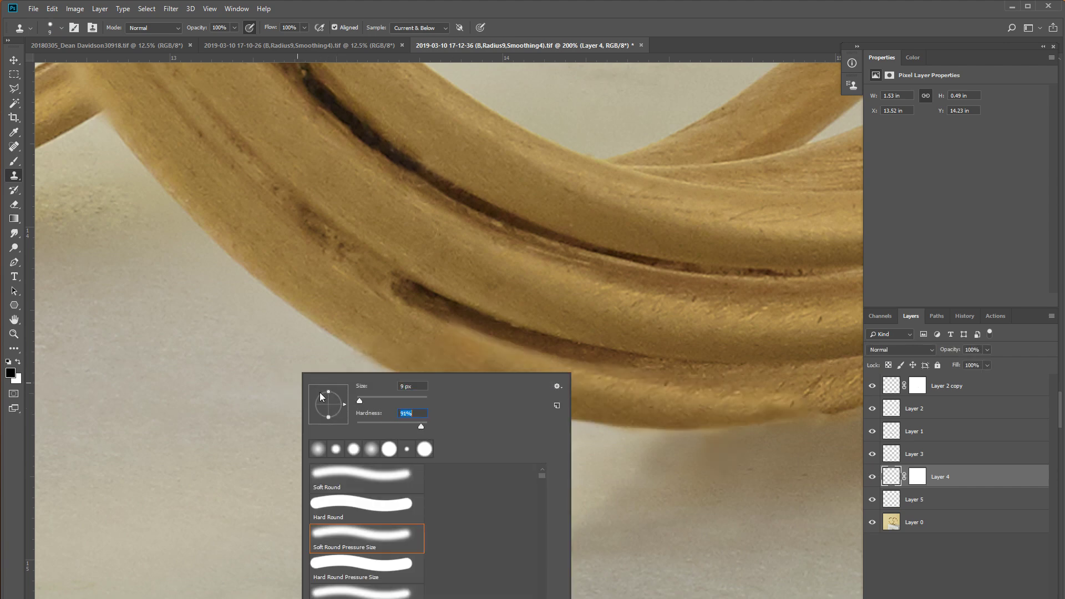
{"action": "key", "text": "Return"}
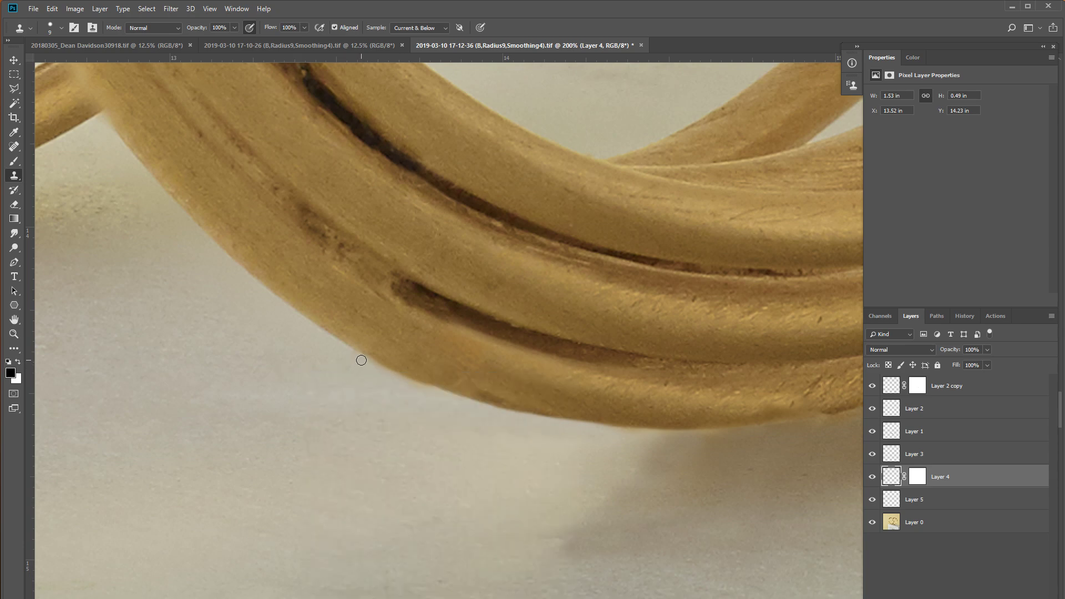
{"action": "left_click_drag", "start_coordinate": [401, 376], "coordinate": [447, 397]}
{"action": "mouse_move", "coordinate": [517, 421]}
{"action": "left_mouse_down"}
{"action": "mouse_move", "coordinate": [526, 420]}
{"action": "mouse_move", "coordinate": [492, 416]}
{"action": "left_mouse_up"}
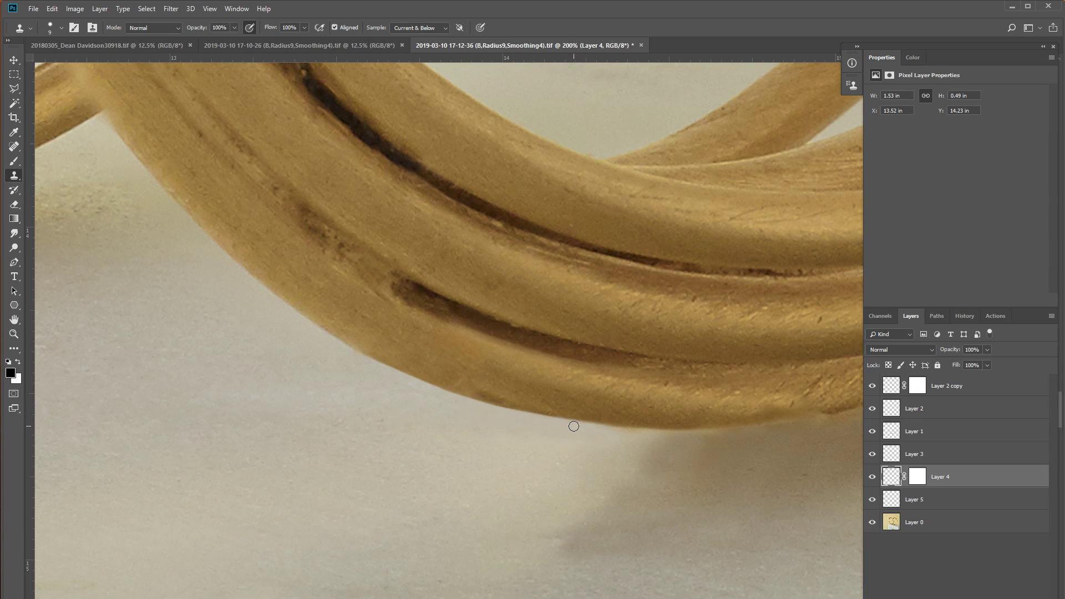
{"action": "left_click_drag", "start_coordinate": [624, 429], "coordinate": [585, 431]}
{"action": "left_click_drag", "start_coordinate": [322, 339], "coordinate": [383, 372]}
Step: Zoom to 200% and clone along the strand's lower edge, undoing one bad stroke
{"action": "key", "text": "ctrl+minus"}
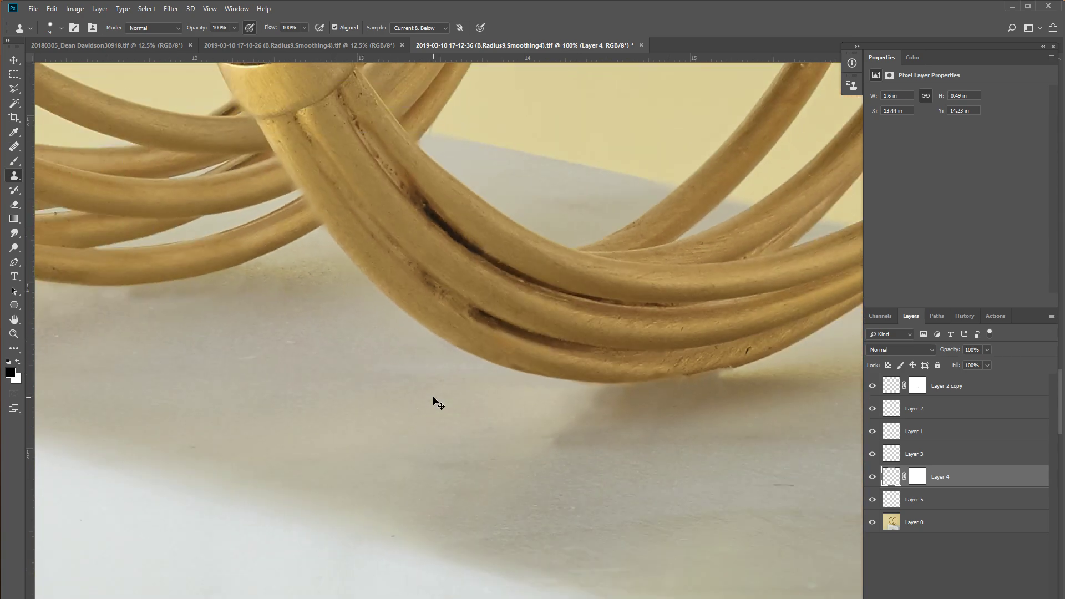
{"action": "left_click_drag", "start_coordinate": [643, 425], "coordinate": [571, 411]}
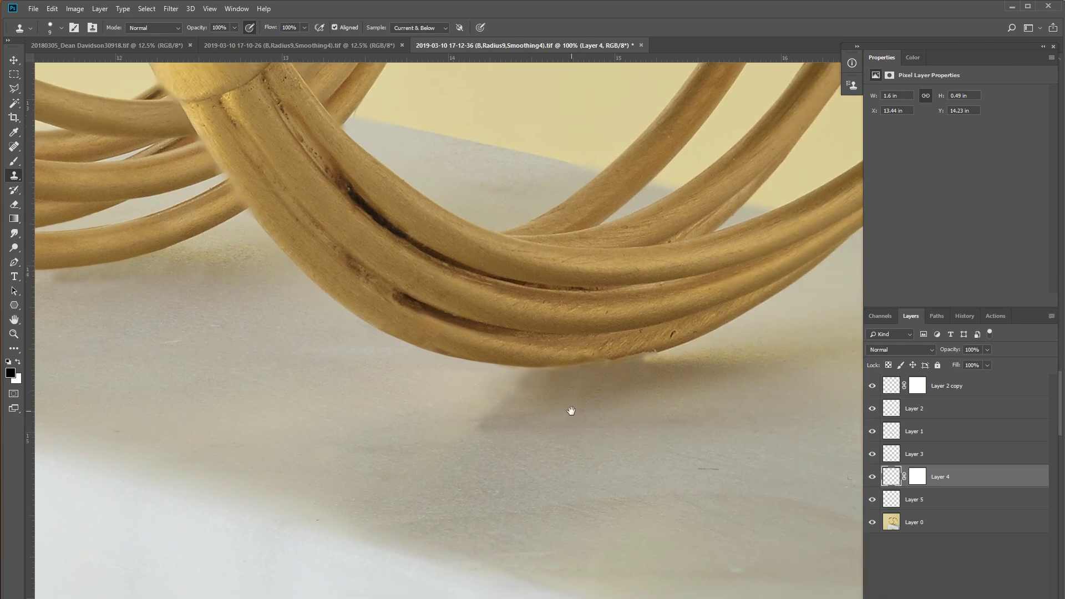
{"action": "key", "text": "ctrl+plus"}
{"action": "left_click_drag", "start_coordinate": [638, 414], "coordinate": [524, 394]}
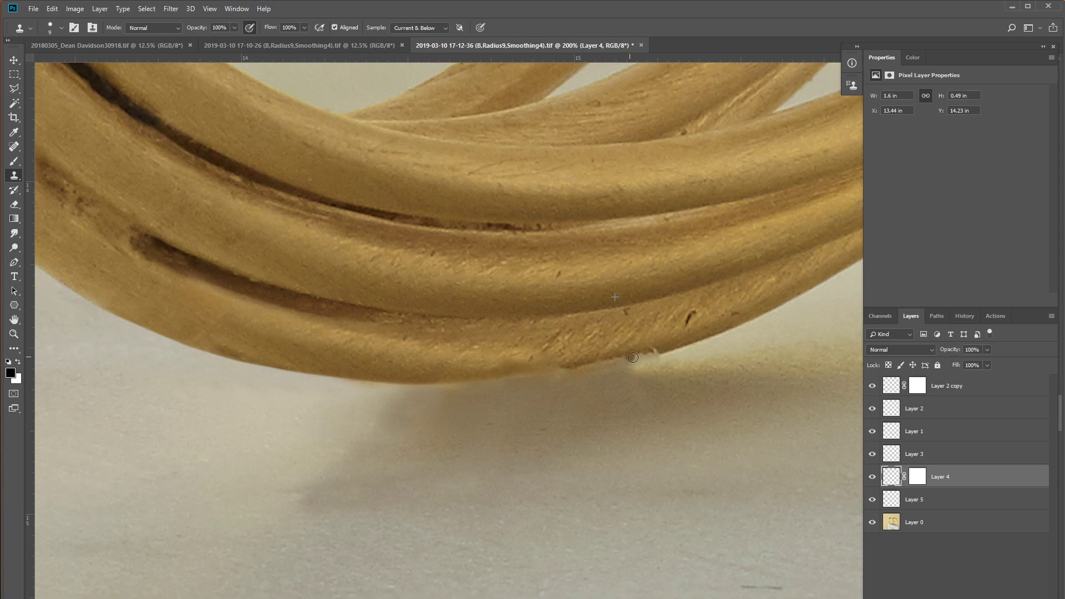
{"action": "left_click_drag", "start_coordinate": [633, 357], "coordinate": [654, 352]}
{"action": "key", "text": "ctrl+z"}
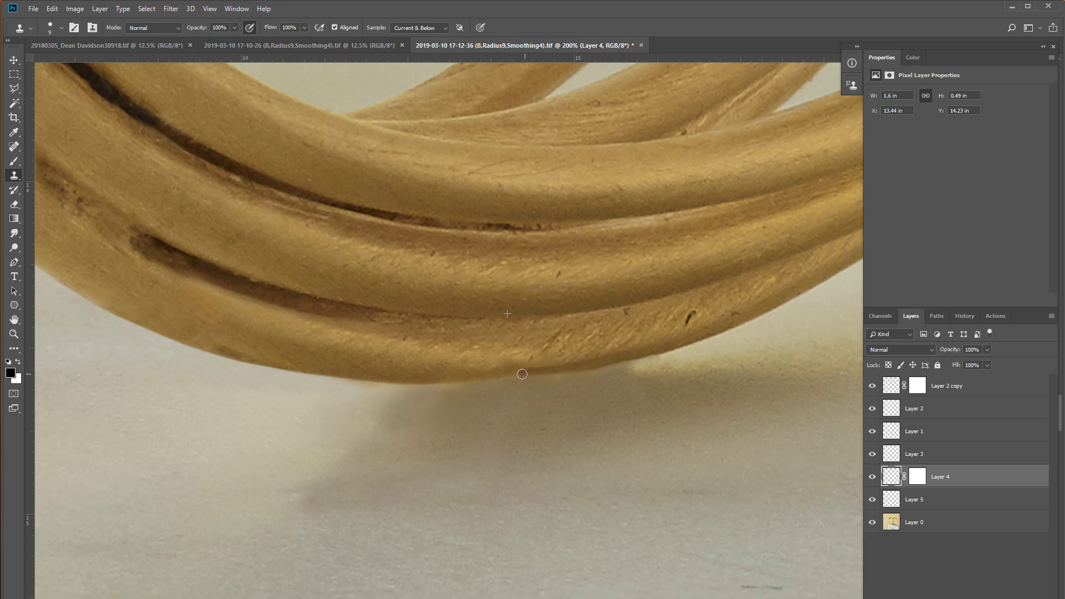
{"action": "left_click_drag", "start_coordinate": [521, 373], "coordinate": [522, 375]}
{"action": "left_click_drag", "start_coordinate": [466, 377], "coordinate": [477, 378]}
Step: Clone away the dark crack on the edge with a soft 0% hardness 10 px brush
{"action": "right_click", "coordinate": [515, 381]}
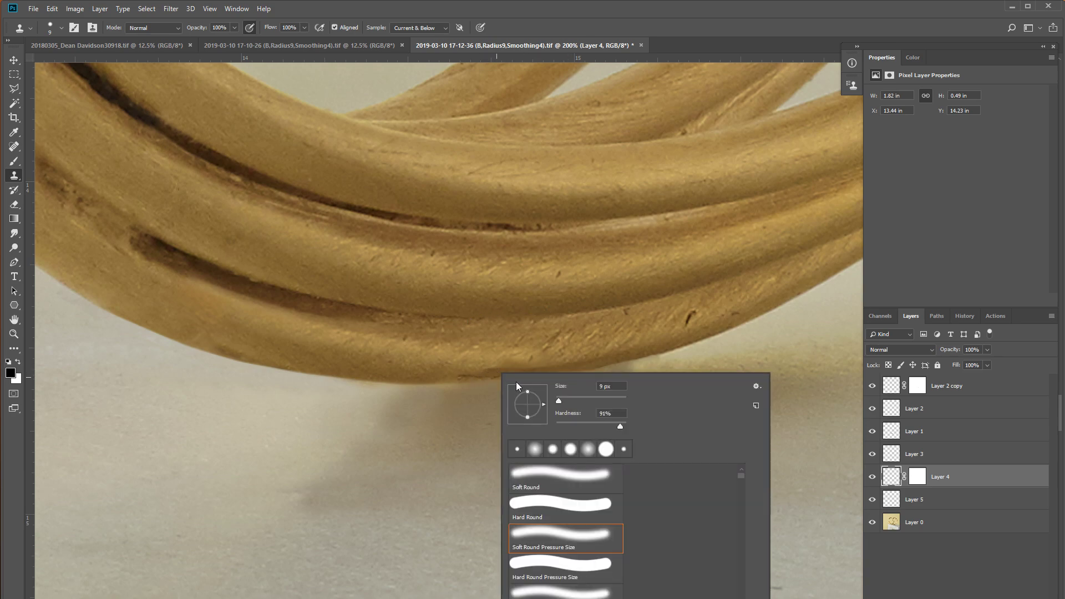
{"action": "left_click", "coordinate": [556, 424]}
{"action": "left_click_drag", "start_coordinate": [559, 401], "coordinate": [567, 400]}
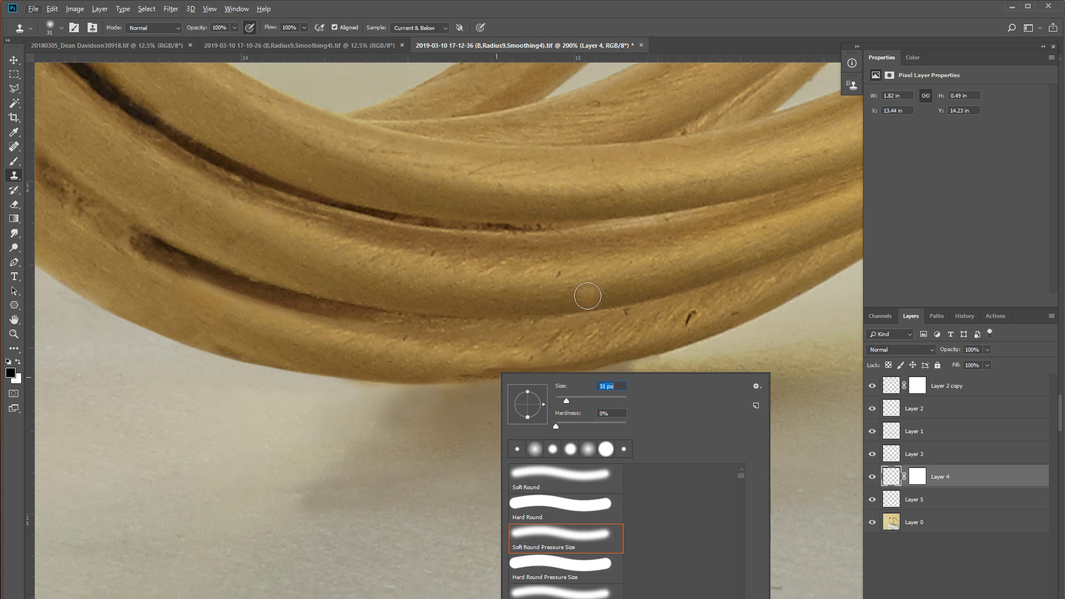
{"action": "right_click", "coordinate": [608, 306]}
{"action": "left_click_drag", "start_coordinate": [650, 318], "coordinate": [648, 320]}
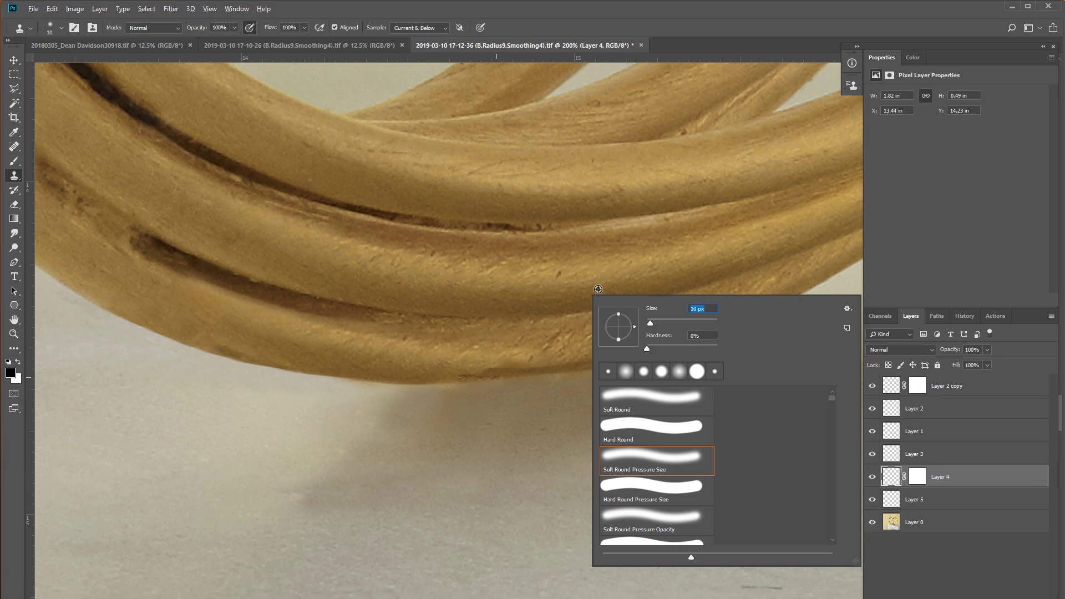
{"action": "left_click", "coordinate": [592, 294]}
{"action": "left_click_drag", "start_coordinate": [565, 361], "coordinate": [463, 373]}
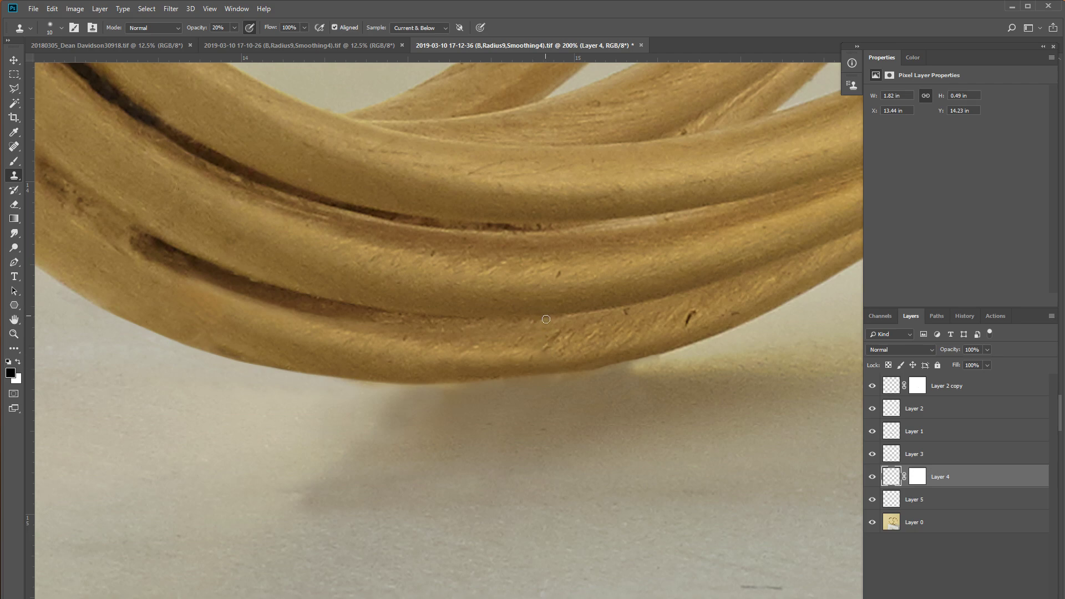
Step: Clone out the remaining dark blemish at 100% opacity and zoom back to 100%
{"action": "key", "text": "0"}
{"action": "left_click_drag", "start_coordinate": [690, 316], "coordinate": [694, 322]}
{"action": "left_click_drag", "start_coordinate": [674, 289], "coordinate": [629, 308]}
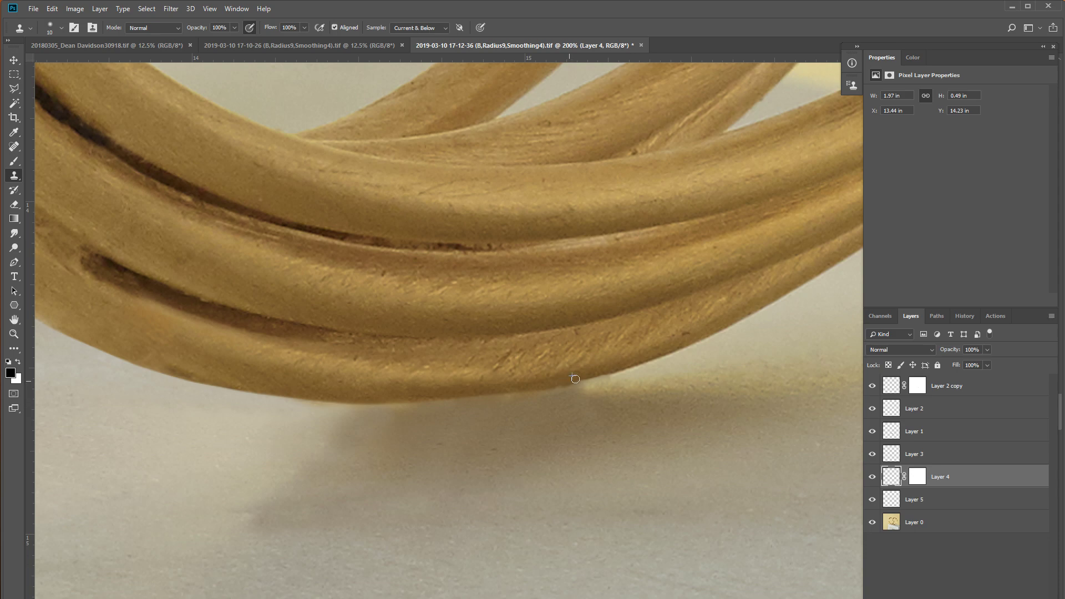
{"action": "left_click_drag", "start_coordinate": [577, 380], "coordinate": [578, 374]}
{"action": "key", "text": "ctrl+minus"}
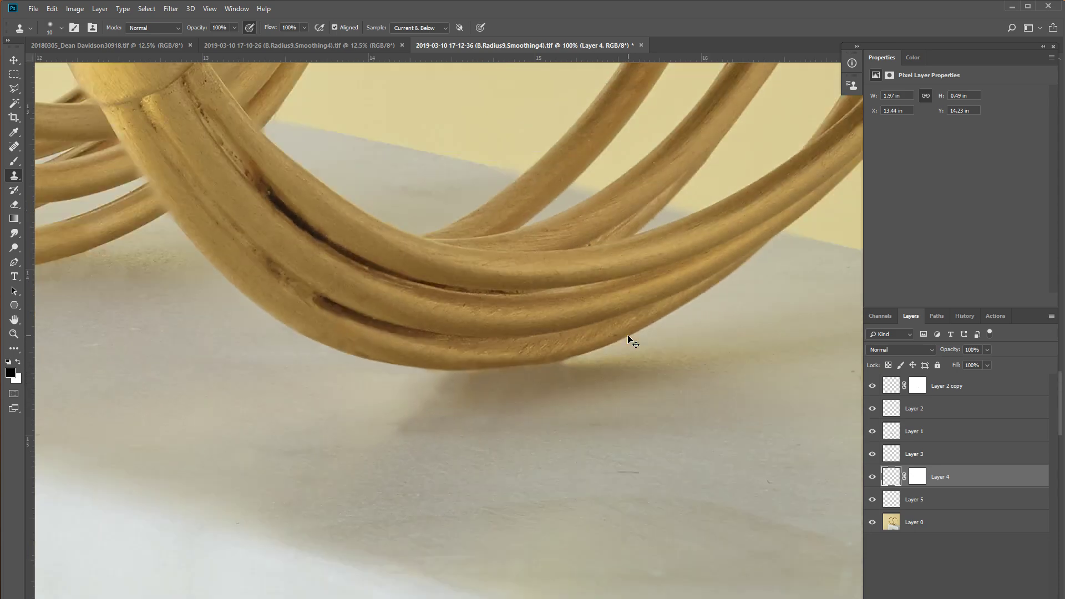
{"action": "right_click", "coordinate": [609, 370]}
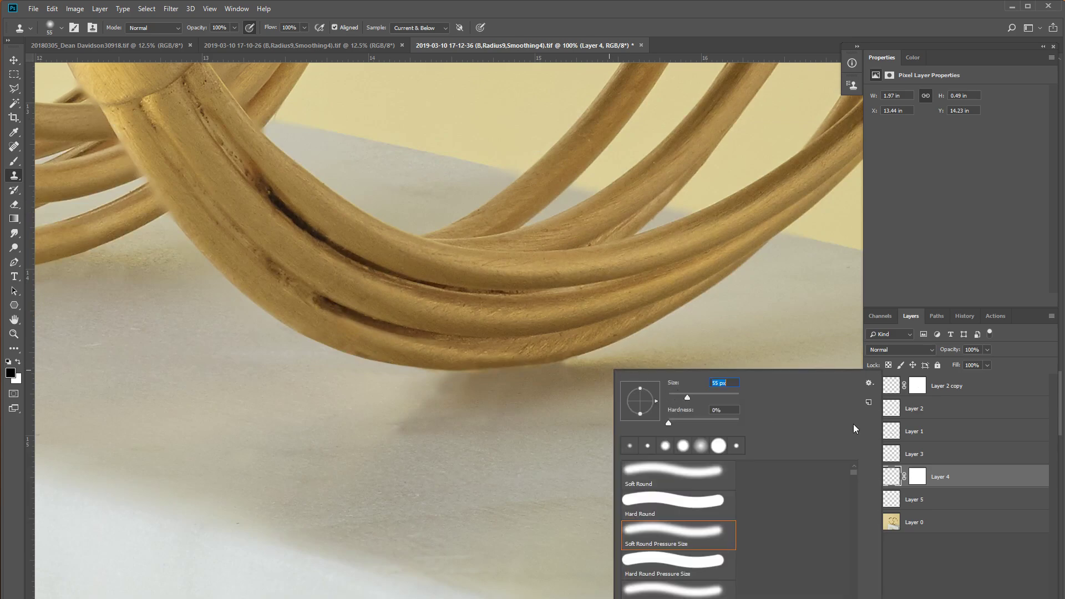
Step: On Layer 3, clone over the shadow beneath the strand at 30% opacity
{"action": "left_click", "coordinate": [928, 460]}
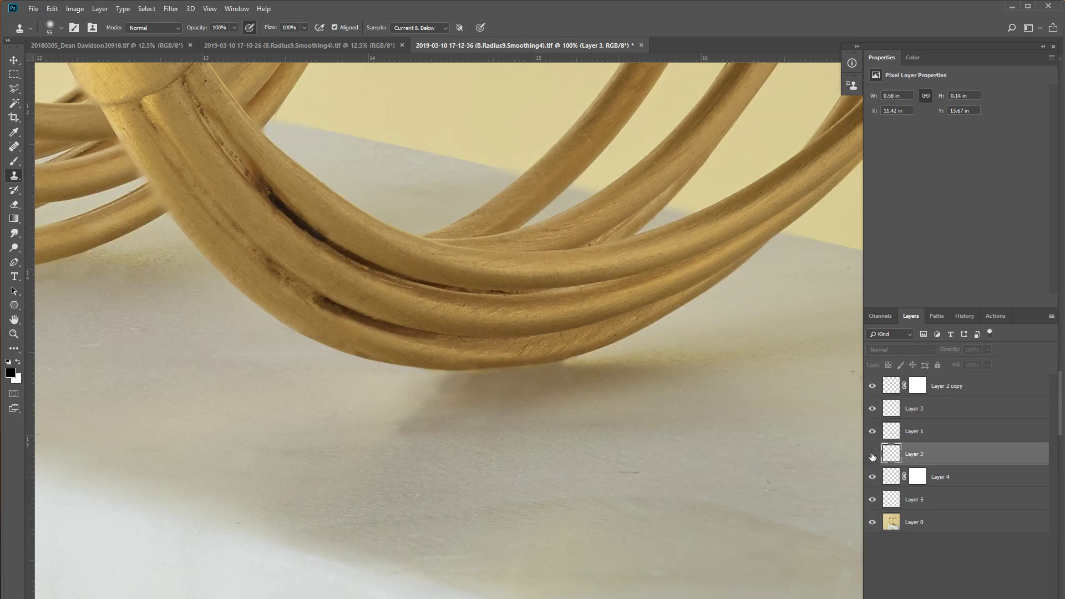
{"action": "left_click", "coordinate": [631, 369], "text": "alt"}
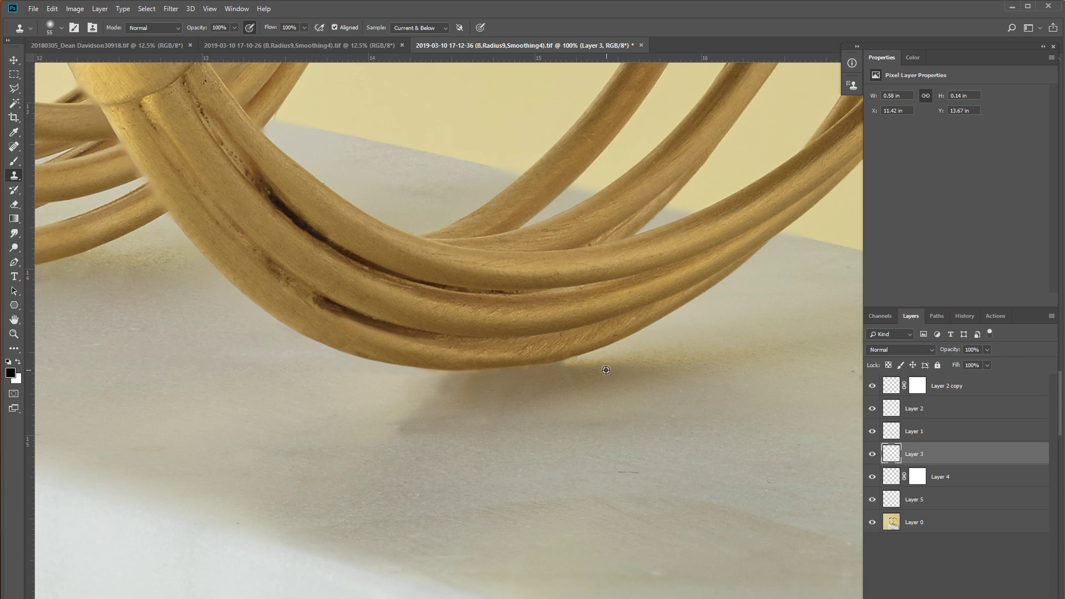
{"action": "key", "text": "3"}
{"action": "mouse_move", "coordinate": [594, 368]}
{"action": "left_mouse_down"}
{"action": "mouse_move", "coordinate": [551, 386]}
{"action": "mouse_move", "coordinate": [373, 390]}
{"action": "mouse_move", "coordinate": [428, 389]}
{"action": "mouse_move", "coordinate": [387, 434]}
{"action": "mouse_move", "coordinate": [437, 418]}
{"action": "mouse_move", "coordinate": [407, 425]}
{"action": "mouse_move", "coordinate": [456, 433]}
{"action": "mouse_move", "coordinate": [476, 409]}
{"action": "mouse_move", "coordinate": [457, 387]}
{"action": "mouse_move", "coordinate": [494, 426]}
{"action": "mouse_move", "coordinate": [435, 433]}
{"action": "mouse_move", "coordinate": [475, 413]}
{"action": "left_mouse_up"}
Step: Softly clone the strand's shadow and the rod's lower edge at 10% with an 83 px brush
{"action": "key", "text": "1"}
{"action": "right_click", "coordinate": [499, 422]}
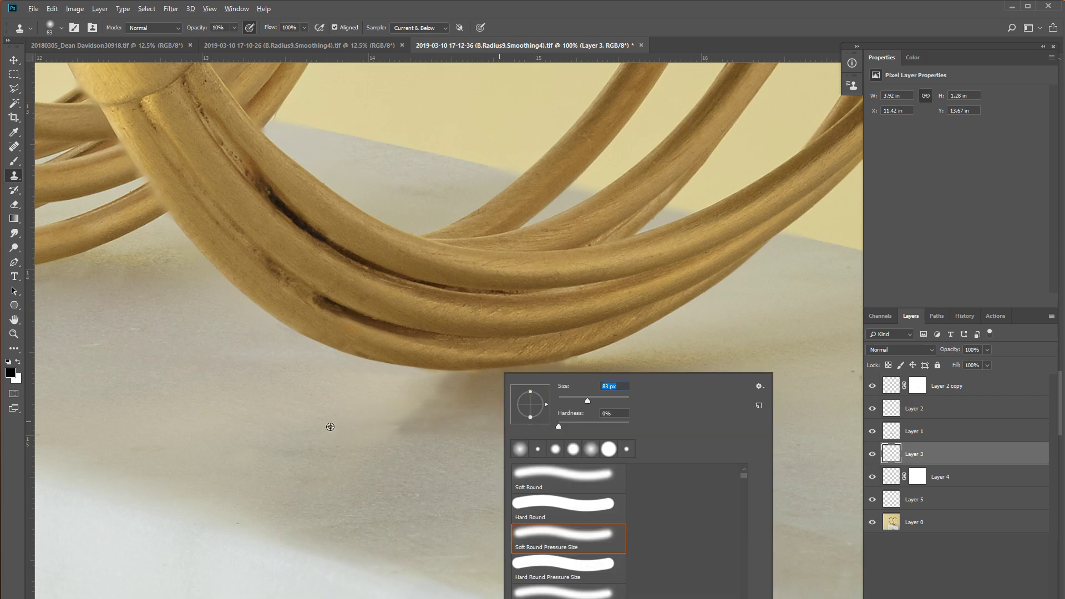
{"action": "left_click", "coordinate": [328, 428]}
{"action": "mouse_move", "coordinate": [440, 419]}
{"action": "left_mouse_down"}
{"action": "mouse_move", "coordinate": [489, 416]}
{"action": "mouse_move", "coordinate": [463, 392]}
{"action": "mouse_move", "coordinate": [539, 388]}
{"action": "mouse_move", "coordinate": [558, 416]}
{"action": "mouse_move", "coordinate": [352, 431]}
{"action": "mouse_move", "coordinate": [423, 402]}
{"action": "mouse_move", "coordinate": [635, 385]}
{"action": "mouse_move", "coordinate": [464, 404]}
{"action": "mouse_move", "coordinate": [567, 394]}
{"action": "left_mouse_up"}
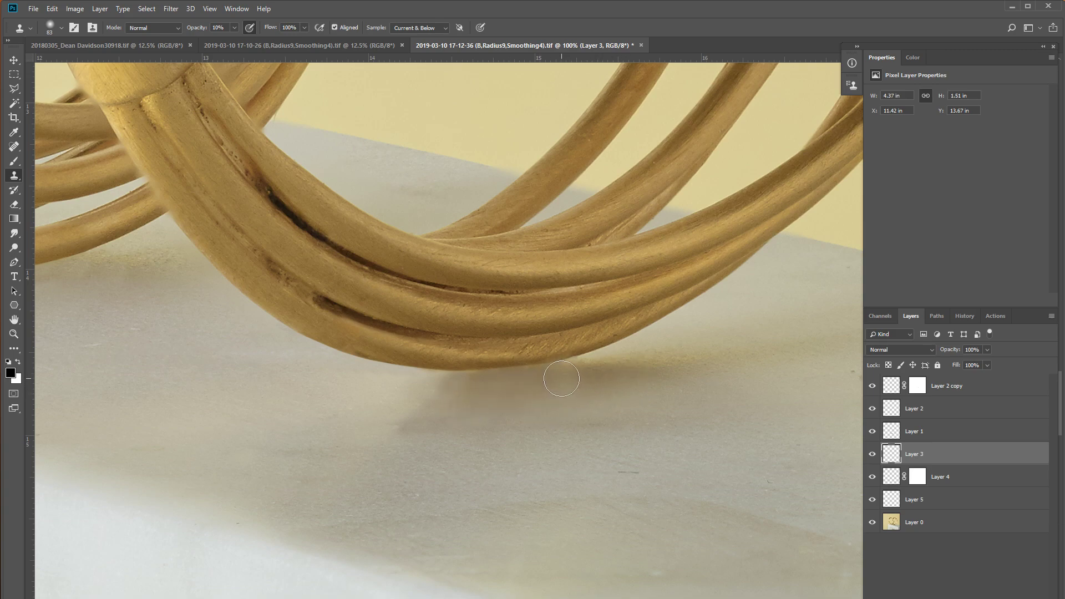
{"action": "scroll", "coordinate": [561, 383], "scroll_direction": "up", "scroll_amount": 2}
{"action": "left_click_drag", "start_coordinate": [528, 402], "coordinate": [461, 408]}
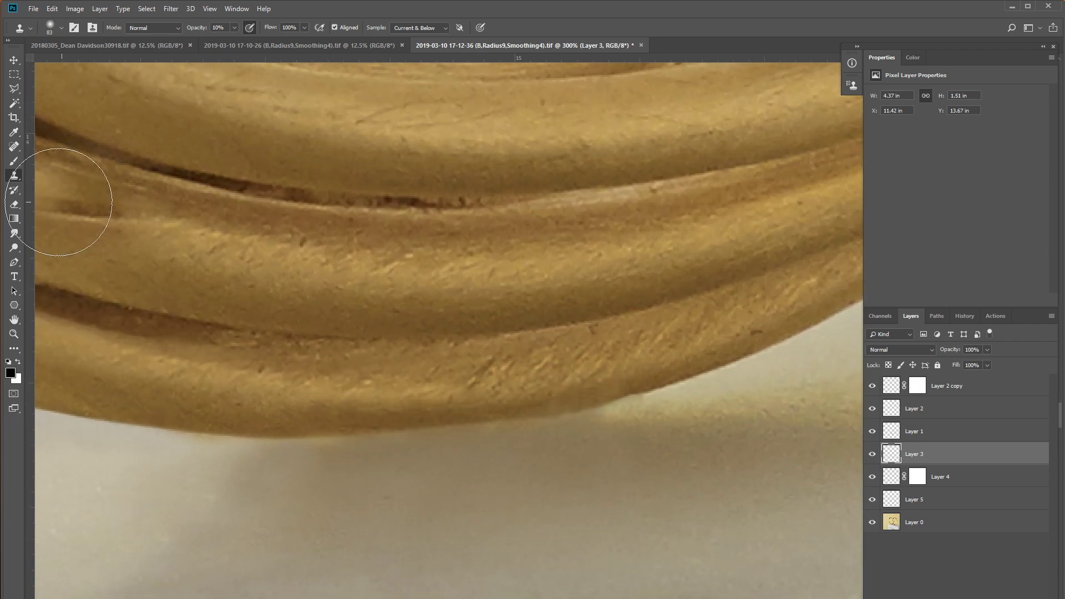
Step: Retouch the rod's lower edge with a 10 px brush and compare before/after in History
{"action": "right_click", "coordinate": [471, 404]}
{"action": "left_click", "coordinate": [522, 401]}
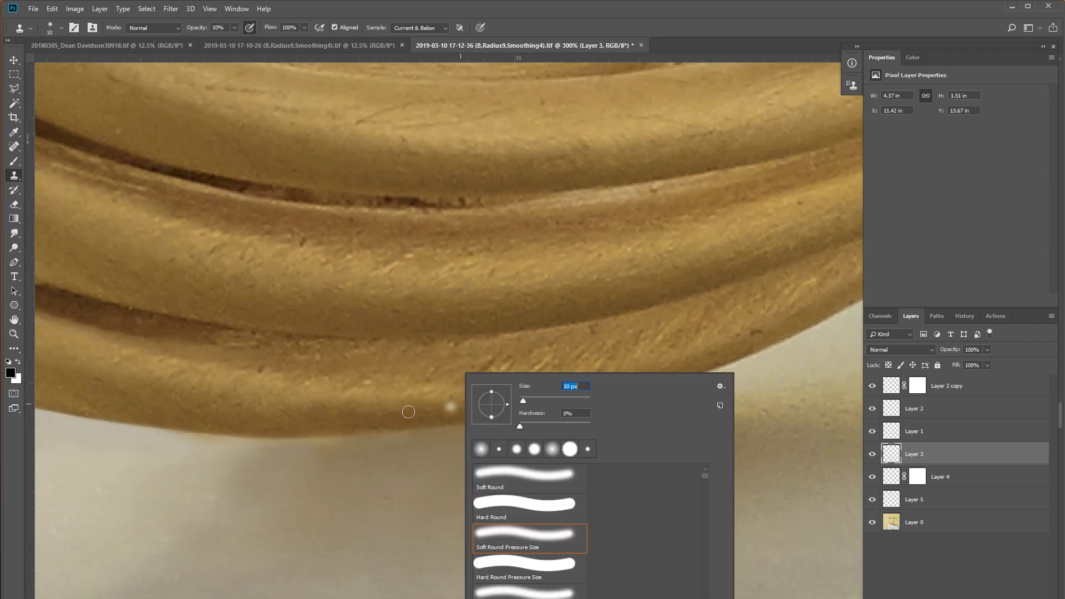
{"action": "key", "text": "Return"}
{"action": "left_click_drag", "start_coordinate": [314, 428], "coordinate": [534, 415]}
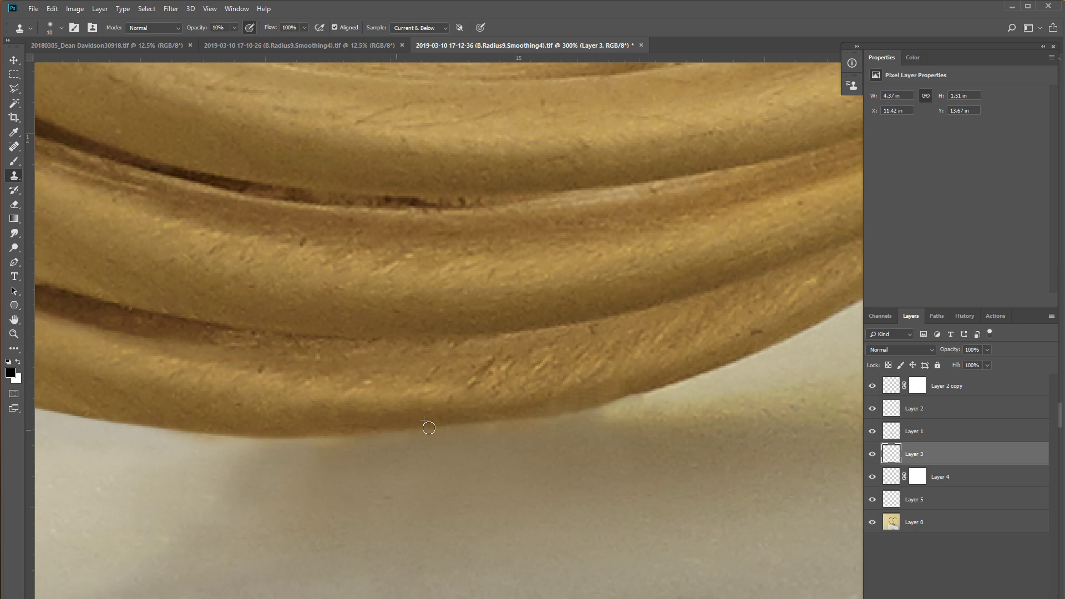
{"action": "left_click", "coordinate": [965, 316]}
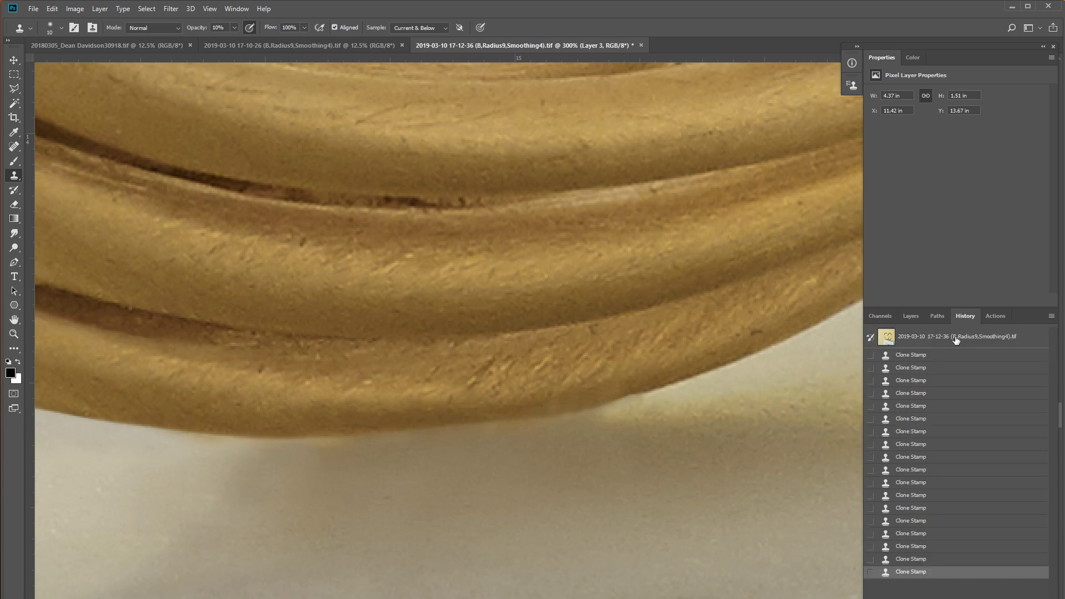
{"action": "left_click", "coordinate": [955, 336]}
{"action": "left_click", "coordinate": [941, 573]}
{"action": "key", "text": "ctrl+0"}
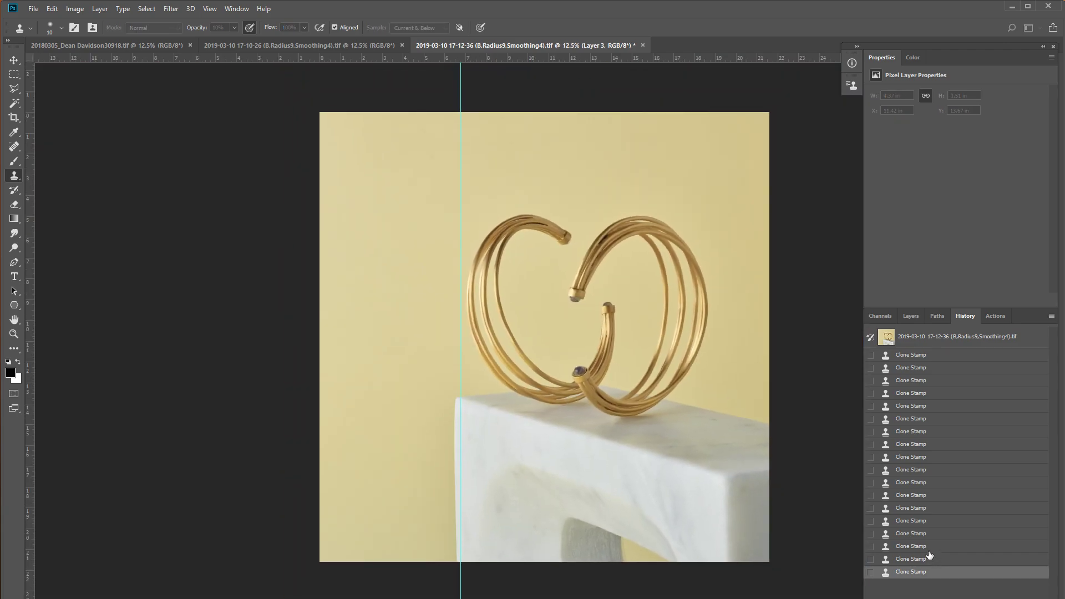
Step: Save, then clone over a mark on the marble block with a 114 px brush
{"action": "key", "text": "ctrl+s"}
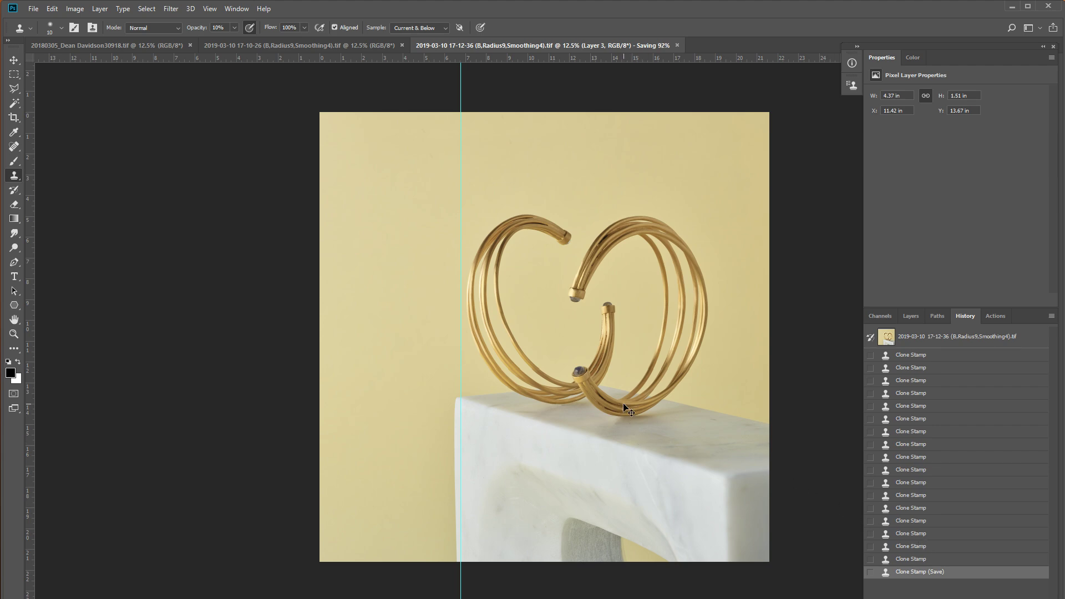
{"action": "key", "text": "ctrl+plus"}
{"action": "key", "text": "ctrl+plus"}
{"action": "key", "text": "ctrl+plus"}
{"action": "key", "text": "ctrl+plus"}
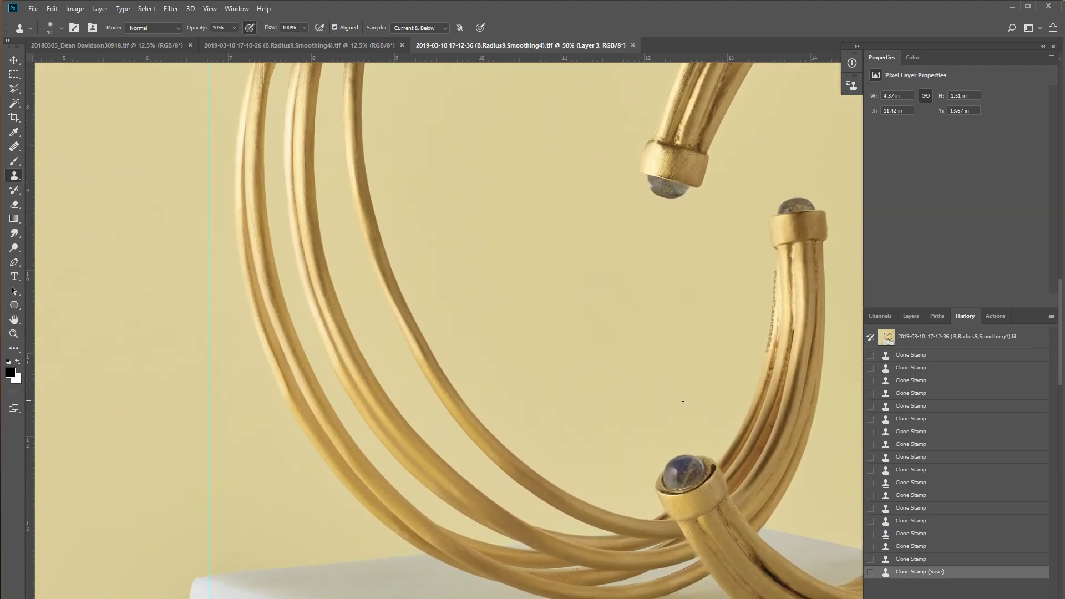
{"action": "left_click_drag", "start_coordinate": [682, 400], "coordinate": [581, 288]}
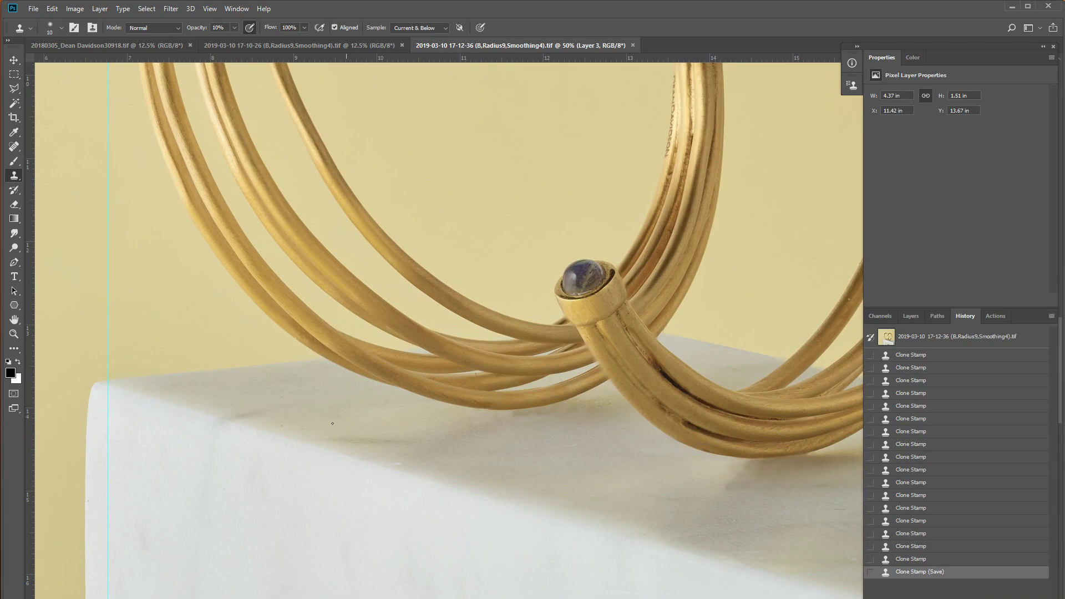
{"action": "right_click", "coordinate": [721, 487]}
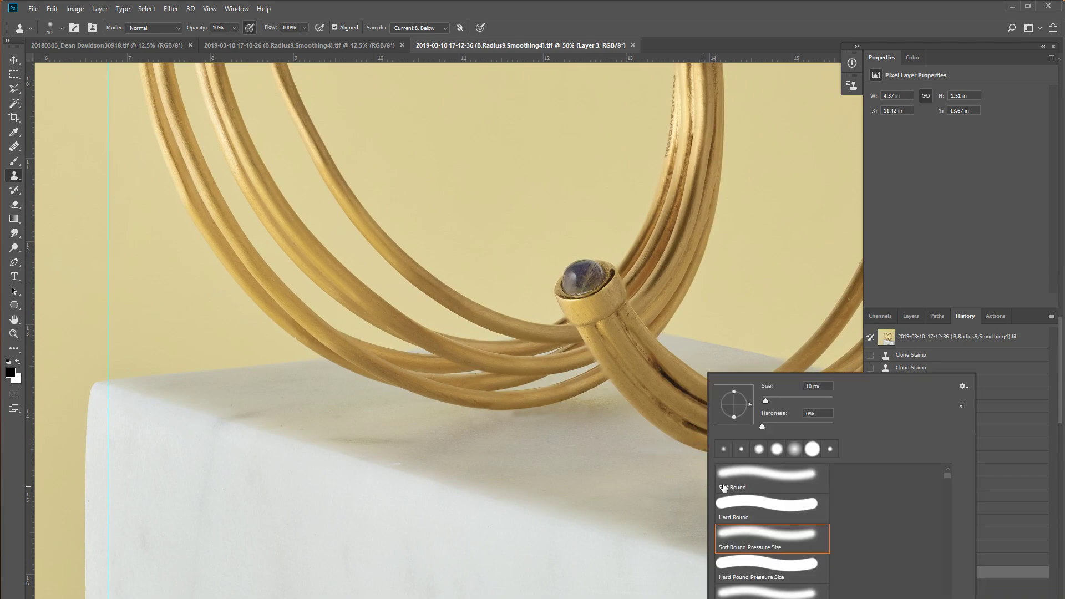
{"action": "left_click", "coordinate": [794, 398]}
{"action": "left_click", "coordinate": [666, 471]}
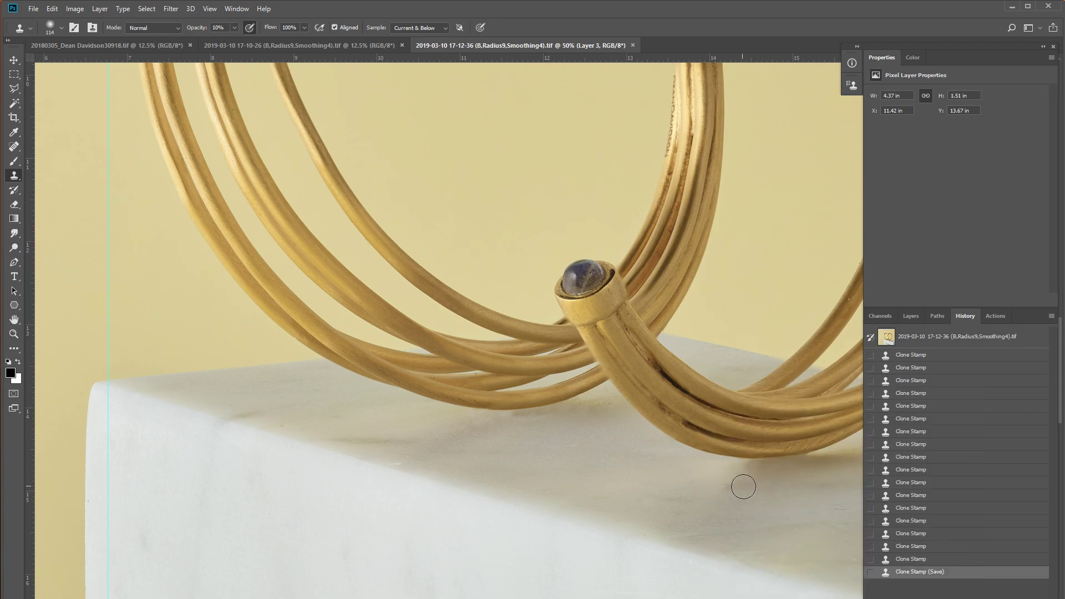
{"action": "left_click_drag", "start_coordinate": [712, 502], "coordinate": [705, 494]}
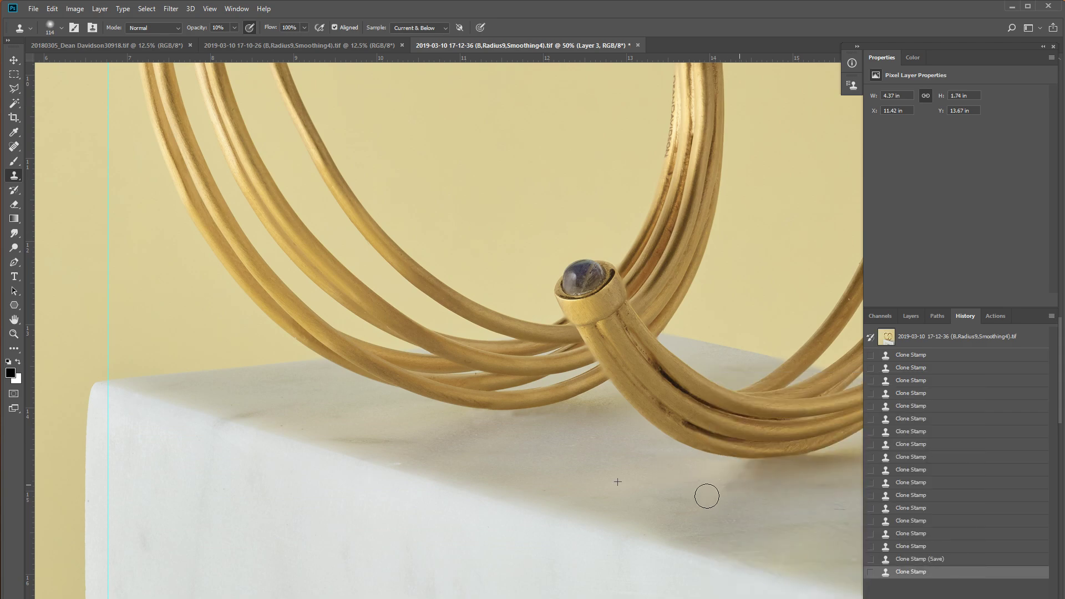
Step: Clone over marks along the marble block's edge on Layer 5
{"action": "left_click", "coordinate": [904, 318]}
{"action": "left_click", "coordinate": [898, 499]}
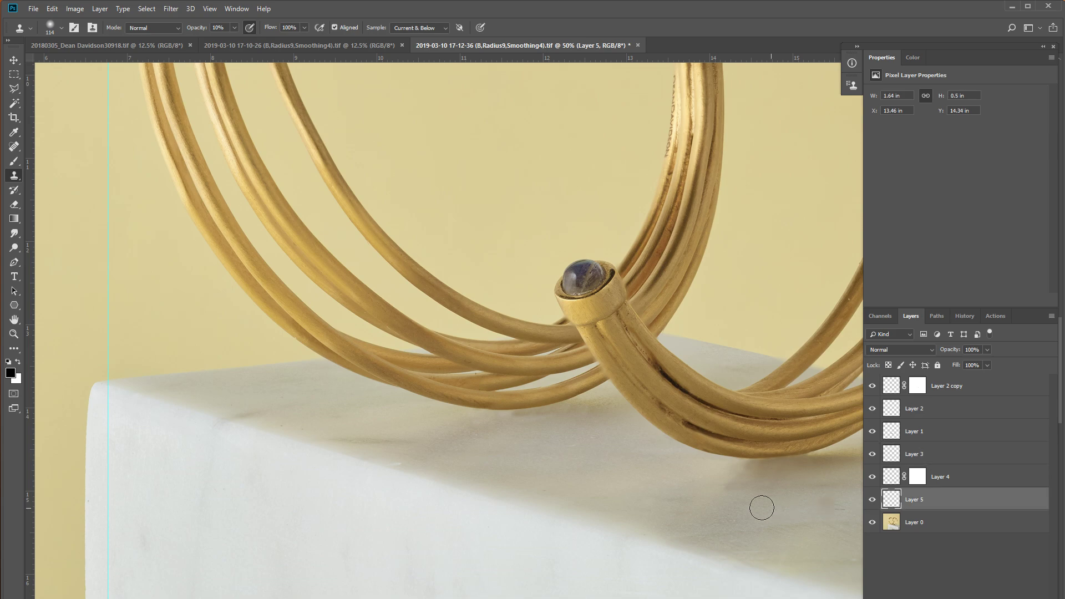
{"action": "left_click_drag", "start_coordinate": [689, 487], "coordinate": [680, 485]}
{"action": "left_click", "coordinate": [584, 431], "text": "alt"}
{"action": "left_click_drag", "start_coordinate": [582, 409], "coordinate": [480, 425]}
{"action": "scroll", "coordinate": [563, 414], "scroll_direction": "up", "scroll_amount": 2}
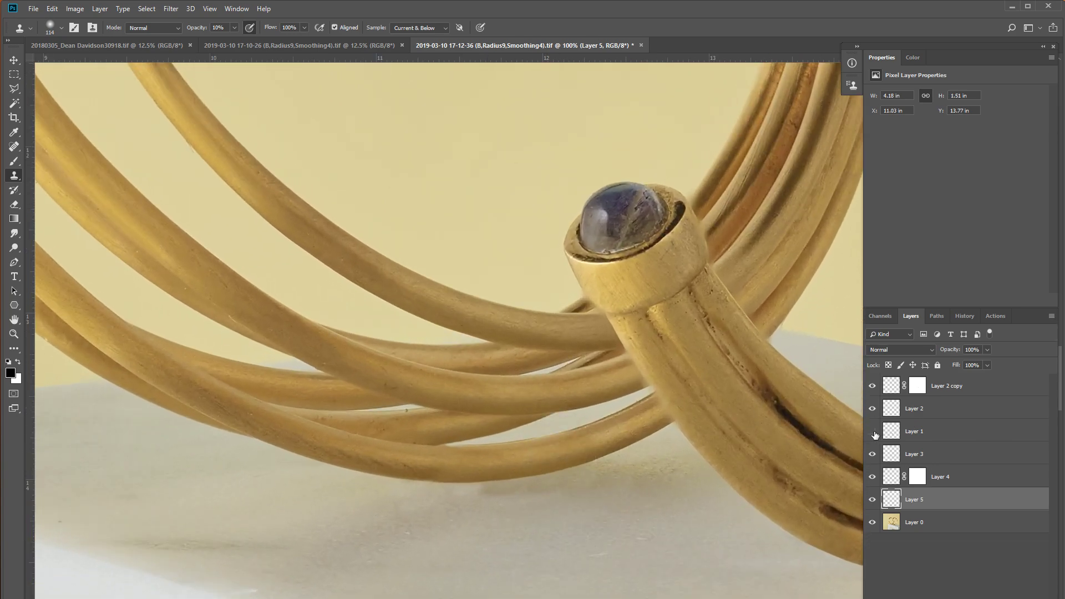
Step: Clone the marble under the ring's shadow on Layer 2, make all layers visible, and save
{"action": "left_click", "coordinate": [873, 431]}
{"action": "left_click", "coordinate": [892, 414]}
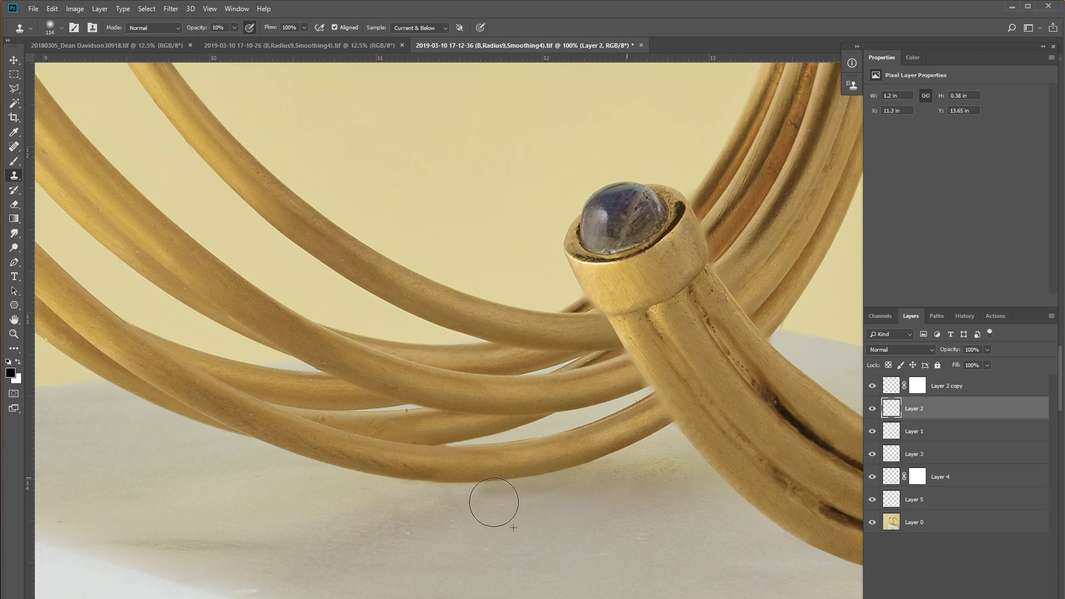
{"action": "mouse_move", "coordinate": [494, 501]}
{"action": "left_mouse_down"}
{"action": "mouse_move", "coordinate": [465, 506]}
{"action": "mouse_move", "coordinate": [516, 501]}
{"action": "mouse_move", "coordinate": [449, 516]}
{"action": "mouse_move", "coordinate": [599, 480]}
{"action": "mouse_move", "coordinate": [451, 507]}
{"action": "mouse_move", "coordinate": [520, 522]}
{"action": "left_mouse_up"}
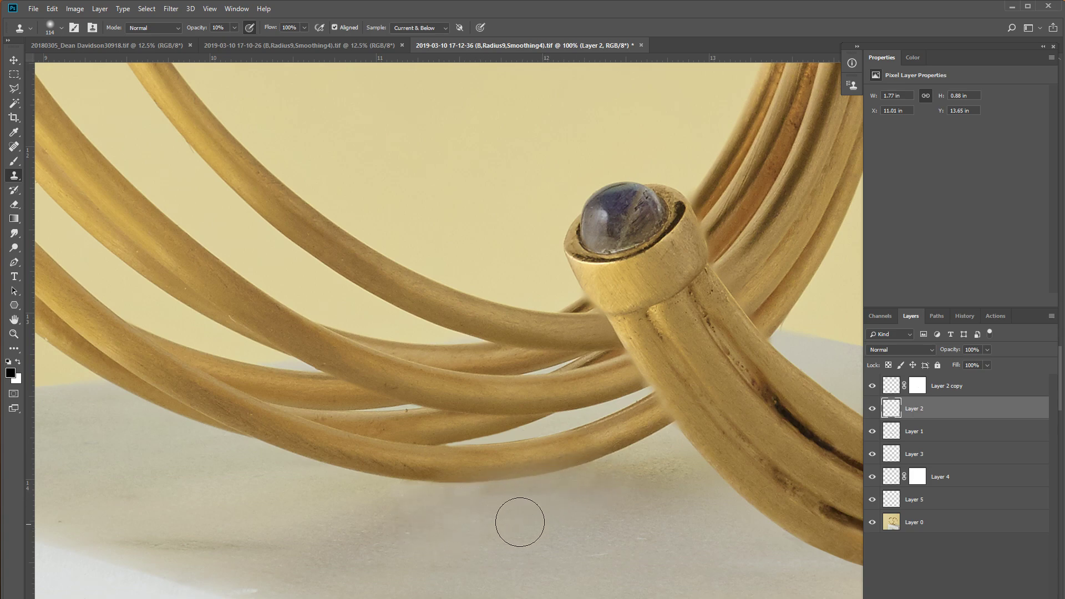
{"action": "left_click", "coordinate": [873, 409]}
{"action": "left_click", "coordinate": [872, 432]}
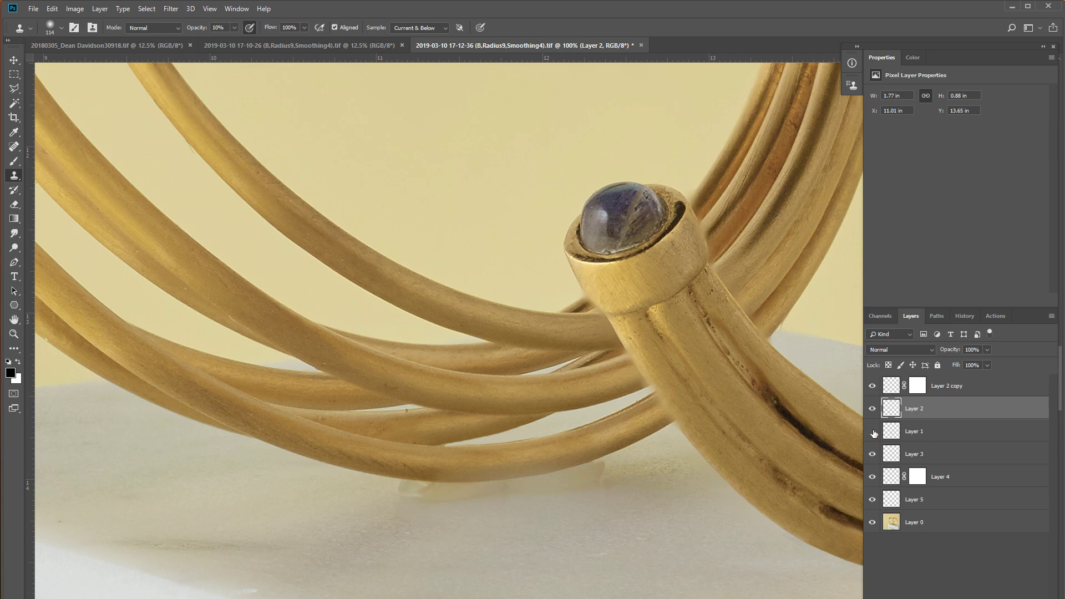
{"action": "left_click", "coordinate": [871, 454]}
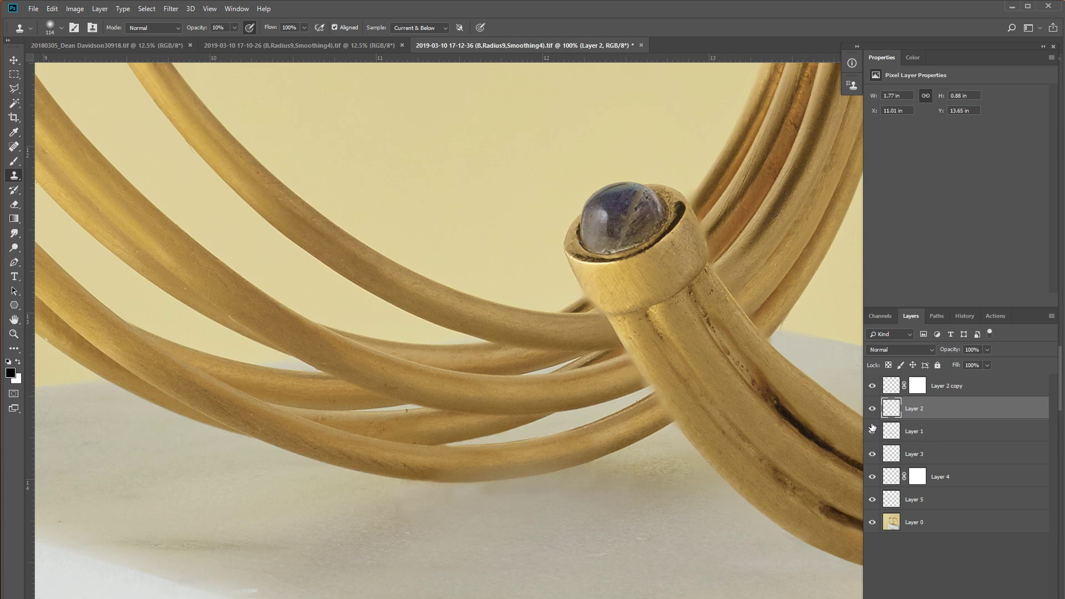
{"action": "left_click", "coordinate": [872, 386]}
{"action": "key", "text": "ctrl+0"}
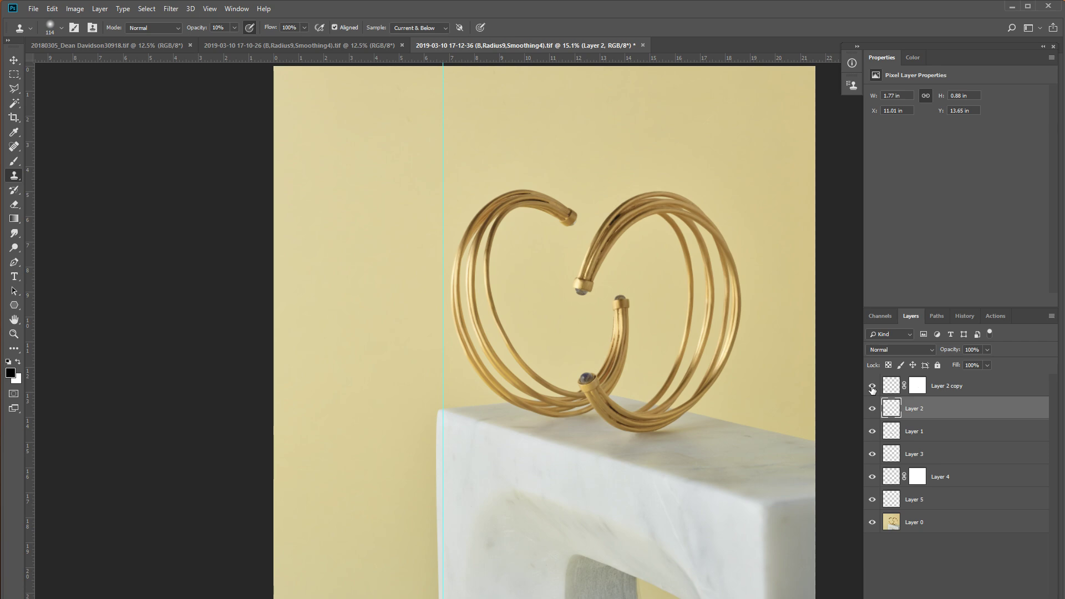
{"action": "key", "text": "ctrl+s"}
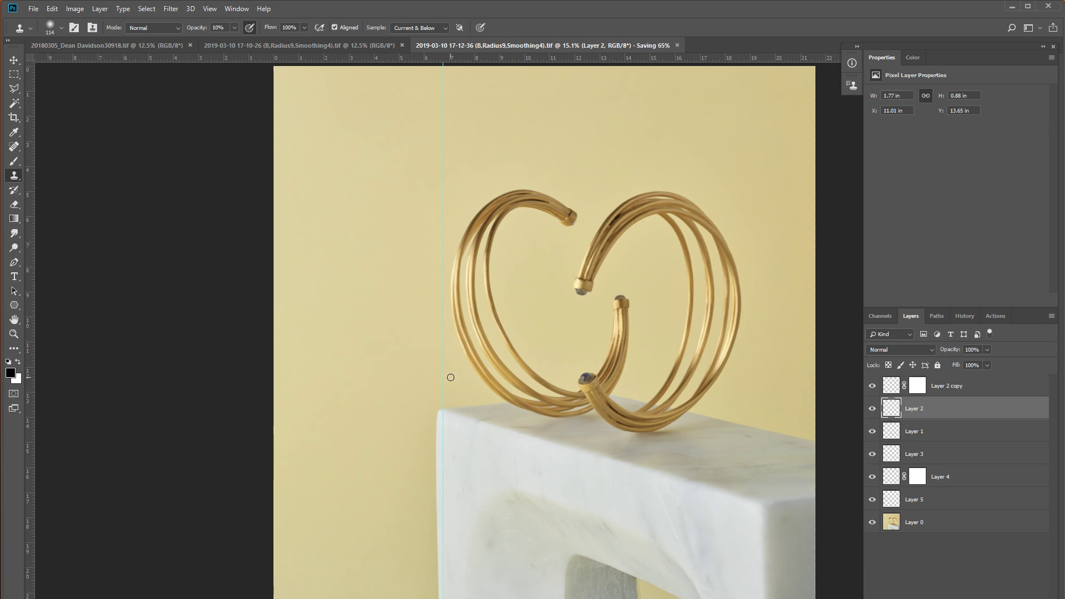
Step: Dodge the bangle's gold on Layer 0 with a 124 px brush, then save and close the image
{"action": "key", "text": "o"}
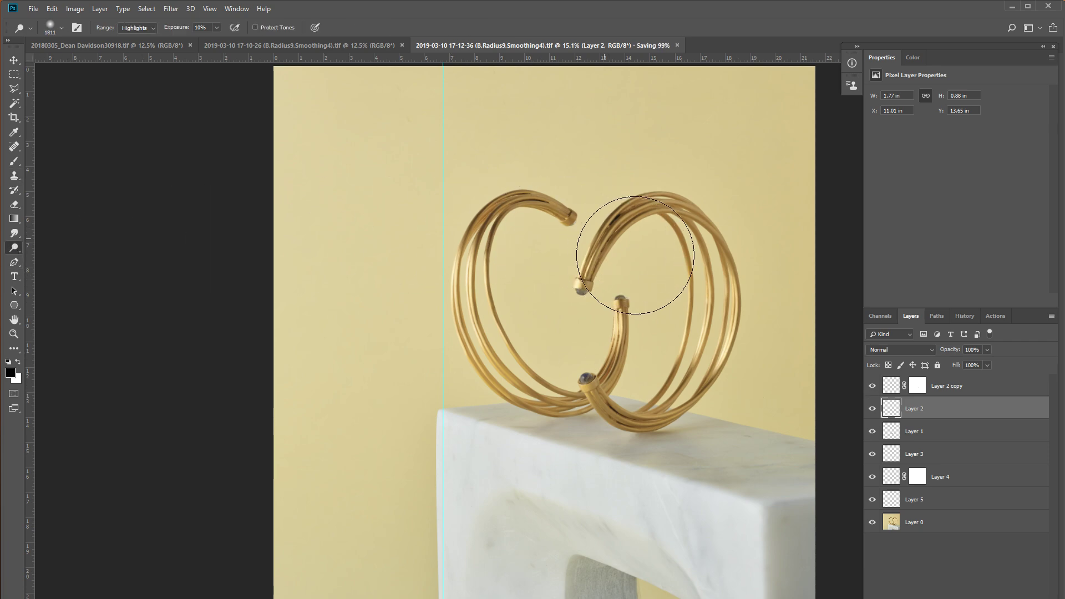
{"action": "right_click", "coordinate": [613, 228]}
{"action": "type", "text": "48"}
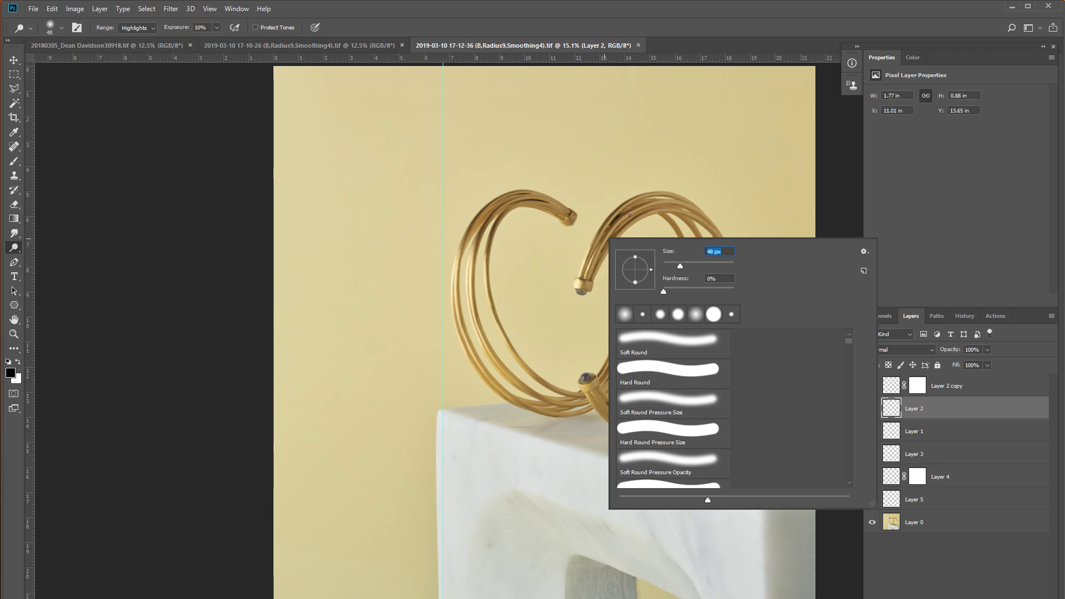
{"action": "type", "text": "124"}
{"action": "key", "text": "Return"}
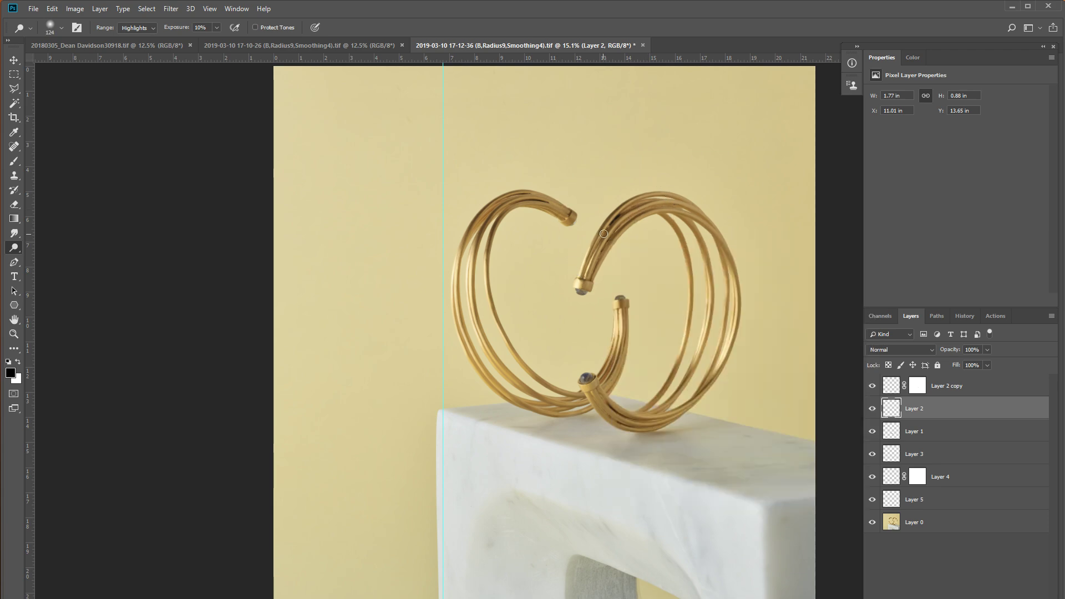
{"action": "key", "text": "ctrl+plus"}
{"action": "key", "text": "ctrl+plus"}
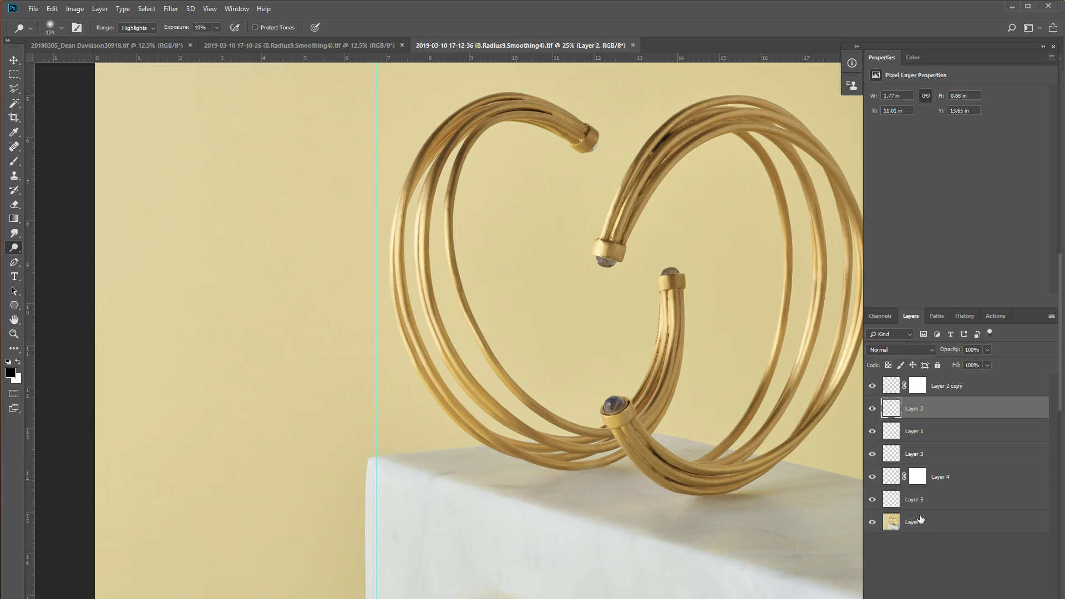
{"action": "left_click", "coordinate": [919, 519]}
{"action": "mouse_move", "coordinate": [618, 241]}
{"action": "left_mouse_down"}
{"action": "mouse_move", "coordinate": [665, 144]}
{"action": "mouse_move", "coordinate": [723, 115]}
{"action": "mouse_move", "coordinate": [824, 146]}
{"action": "left_mouse_up"}
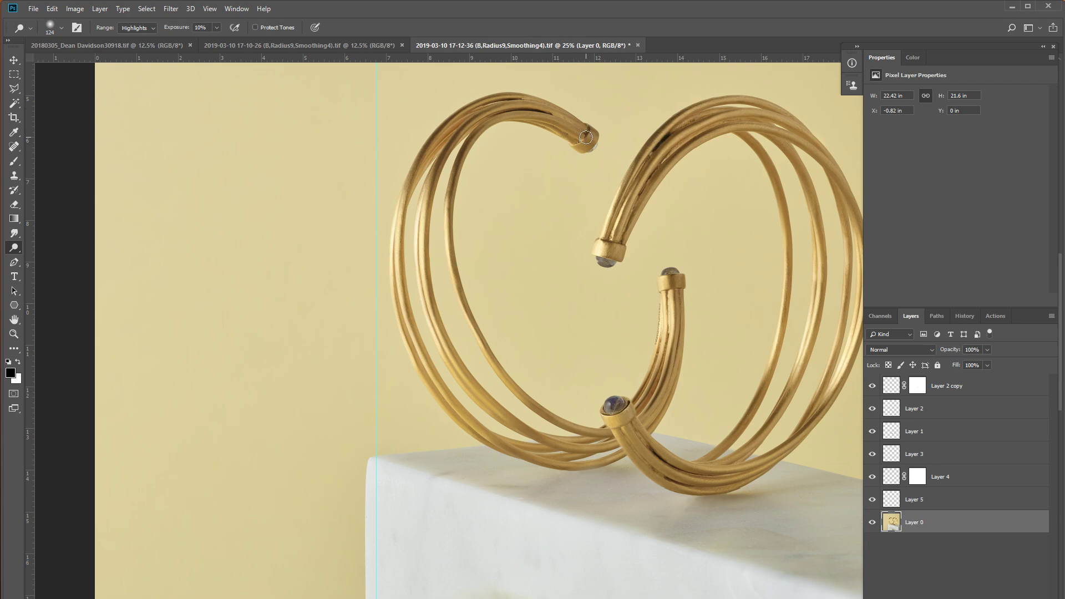
{"action": "left_click_drag", "start_coordinate": [585, 137], "coordinate": [489, 104]}
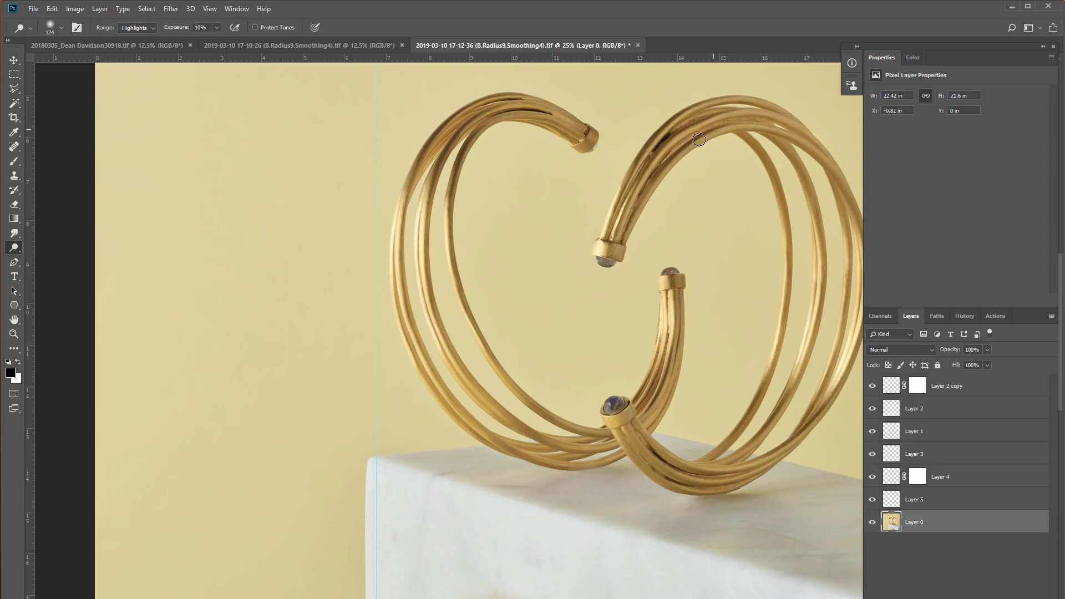
{"action": "key", "text": "ctrl+s"}
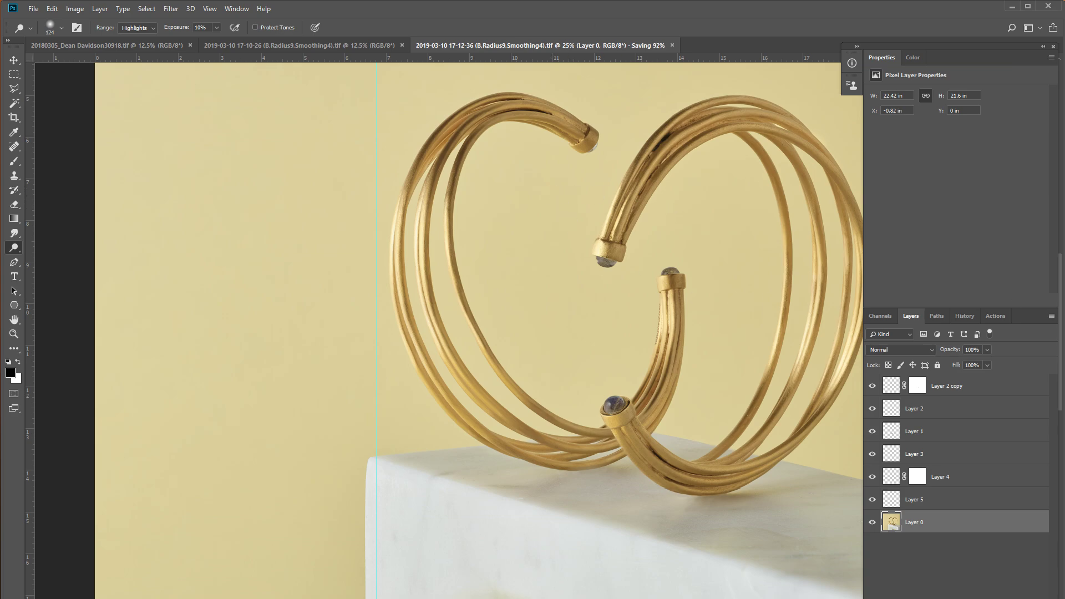
{"action": "key", "text": "ctrl+w"}
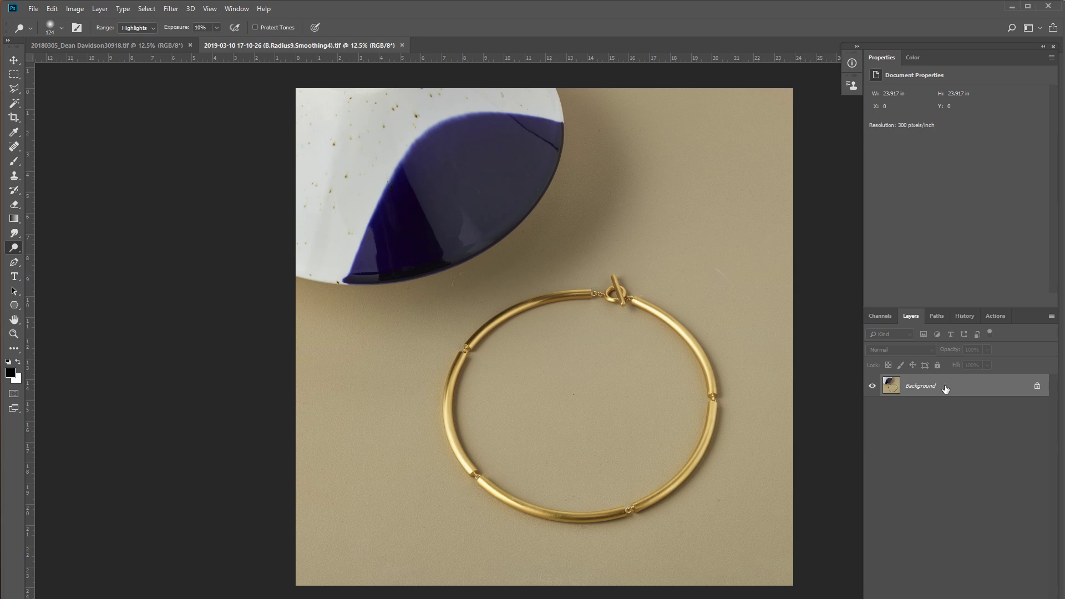
Step: Zoom in on the backdrop inside the necklace and clone out three dark specks
{"action": "key", "text": "ctrl+plus"}
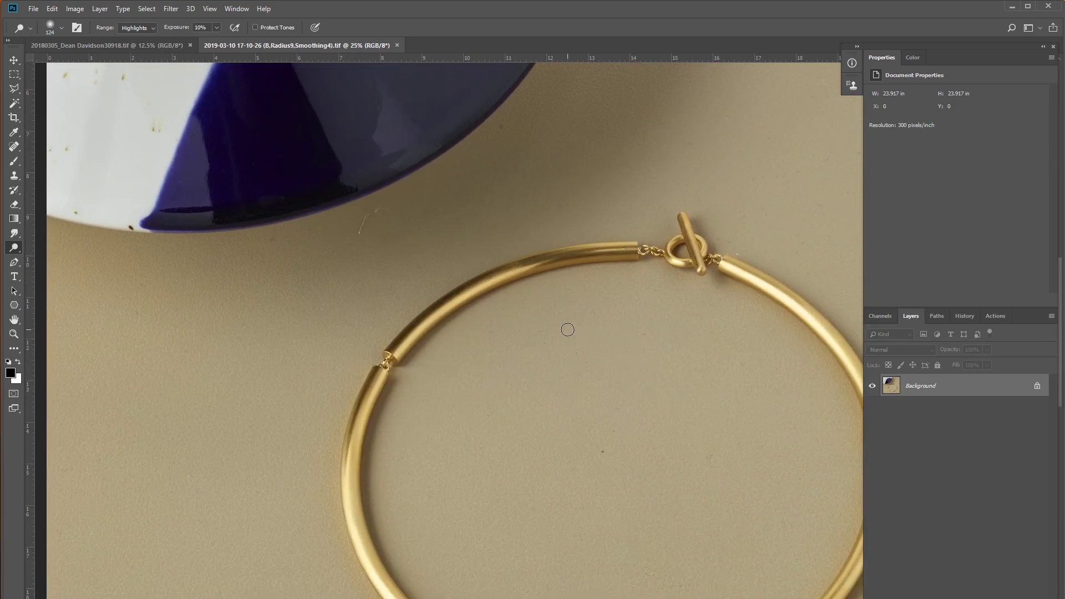
{"action": "left_click_drag", "start_coordinate": [547, 432], "coordinate": [572, 373]}
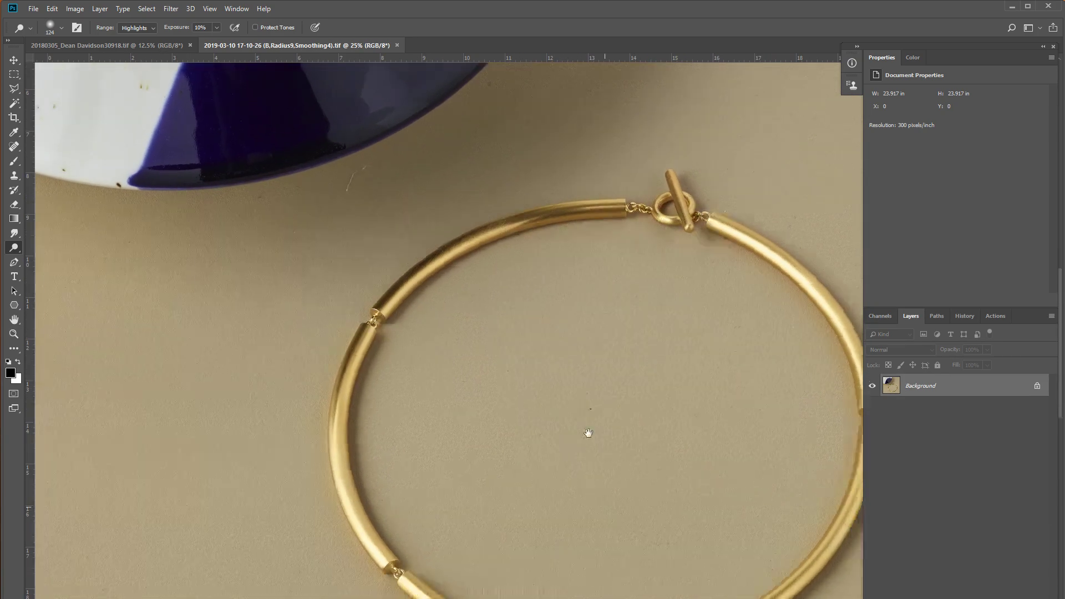
{"action": "key", "text": "ctrl+plus"}
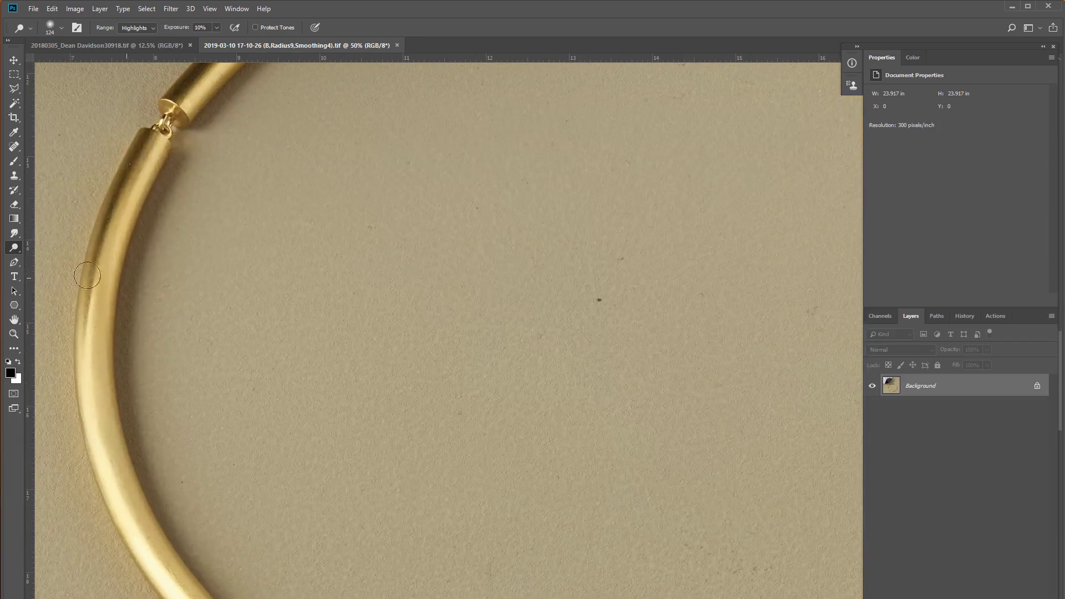
{"action": "left_click", "coordinate": [14, 175]}
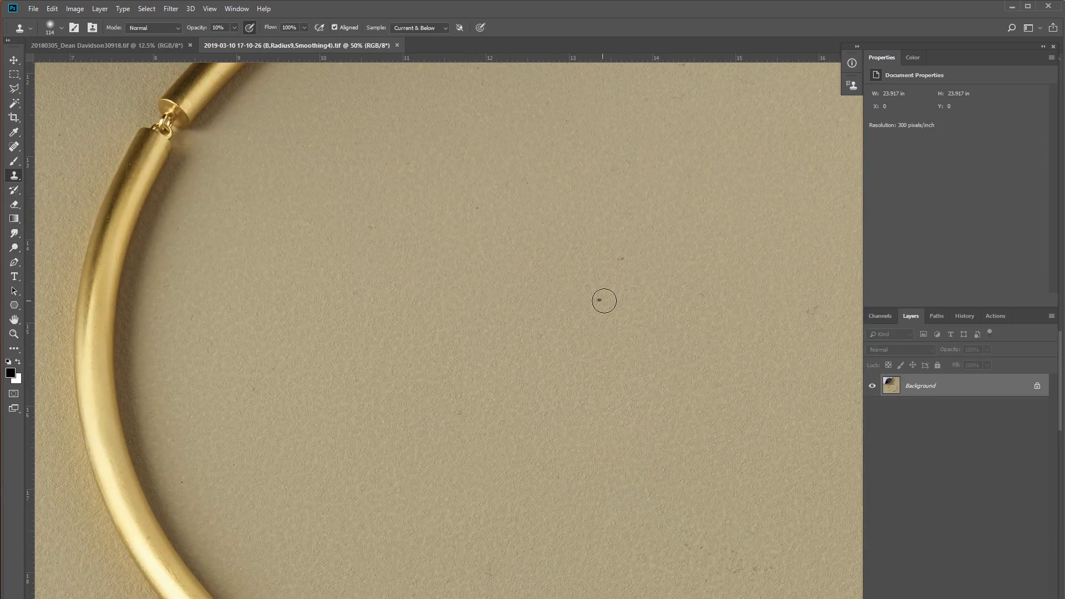
{"action": "left_click", "coordinate": [597, 301]}
{"action": "left_click", "coordinate": [621, 259]}
{"action": "left_click", "coordinate": [477, 207]}
Step: Clone away a speck beside the necklace and the white scratch near the blue plate
{"action": "left_click_drag", "start_coordinate": [434, 203], "coordinate": [442, 459]}
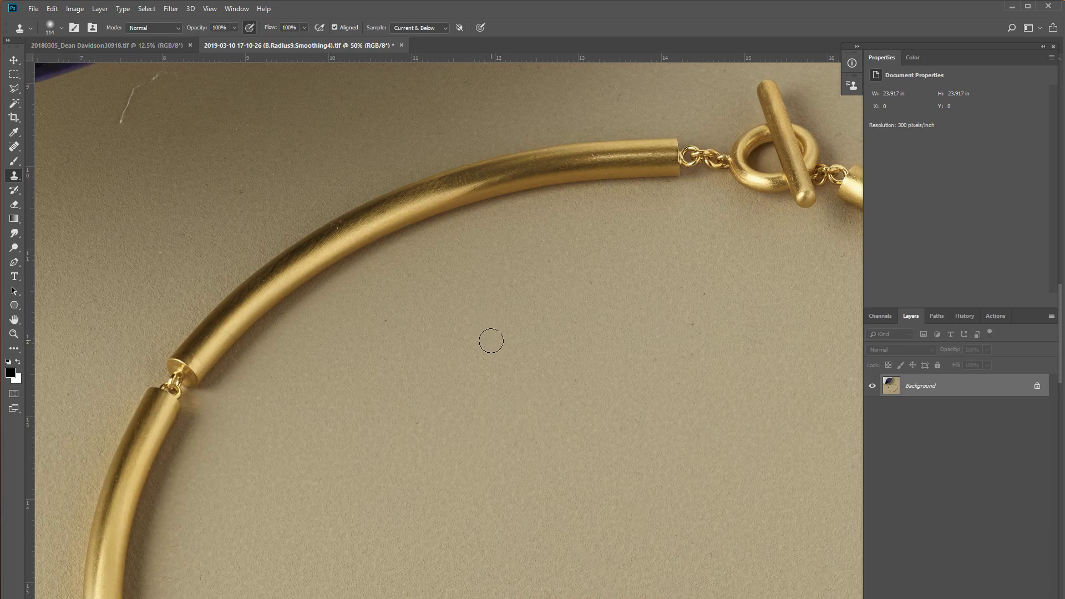
{"action": "left_click", "coordinate": [702, 328]}
{"action": "left_click_drag", "start_coordinate": [559, 351], "coordinate": [701, 373]}
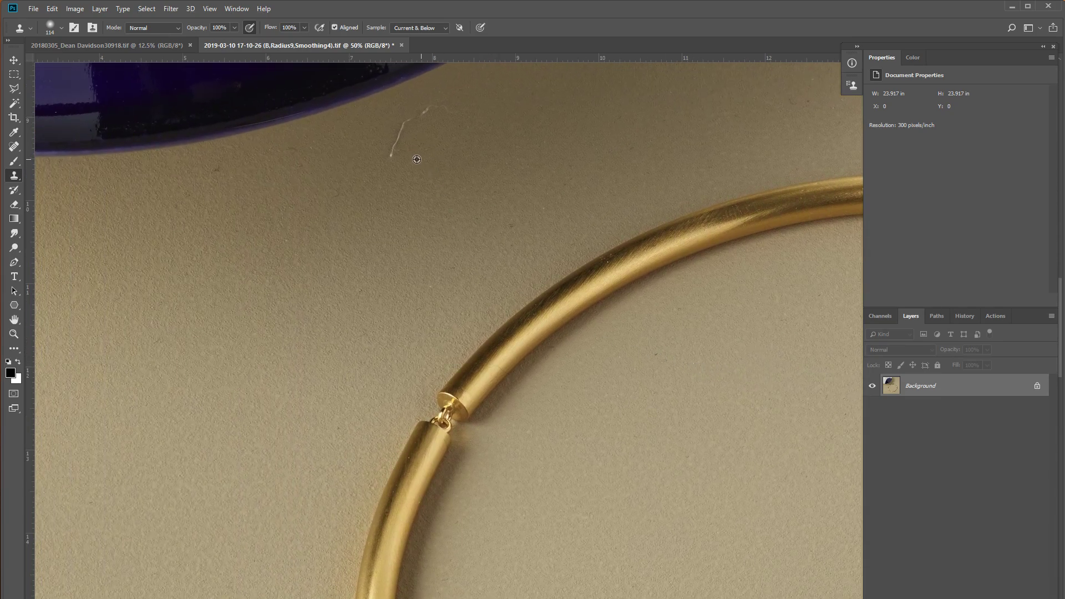
{"action": "left_click_drag", "start_coordinate": [391, 157], "coordinate": [438, 109]}
{"action": "left_click_drag", "start_coordinate": [399, 148], "coordinate": [666, 225]}
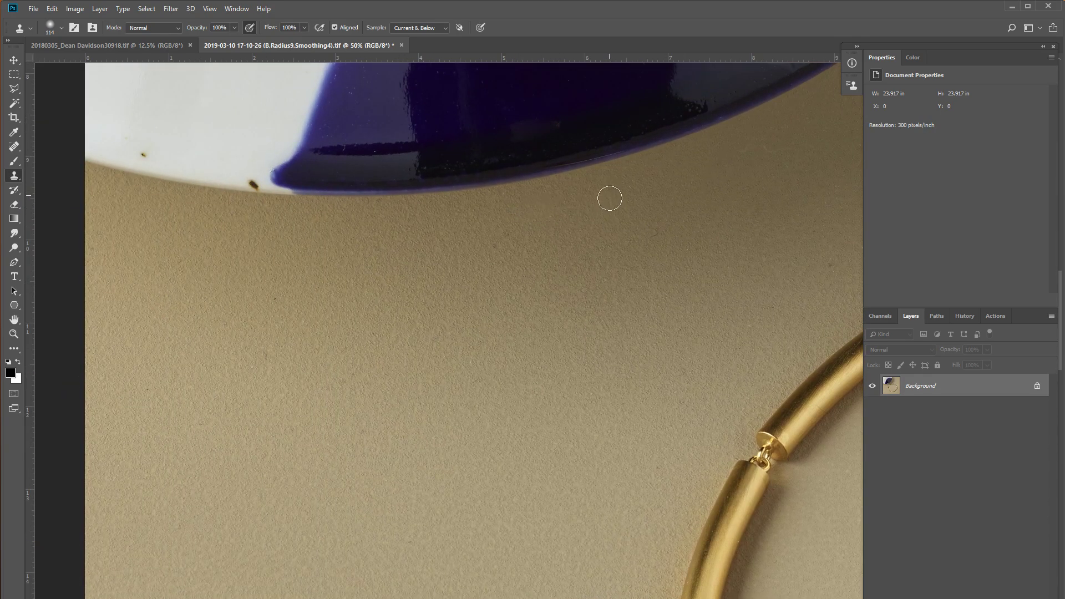
{"action": "left_click_drag", "start_coordinate": [213, 195], "coordinate": [338, 308]}
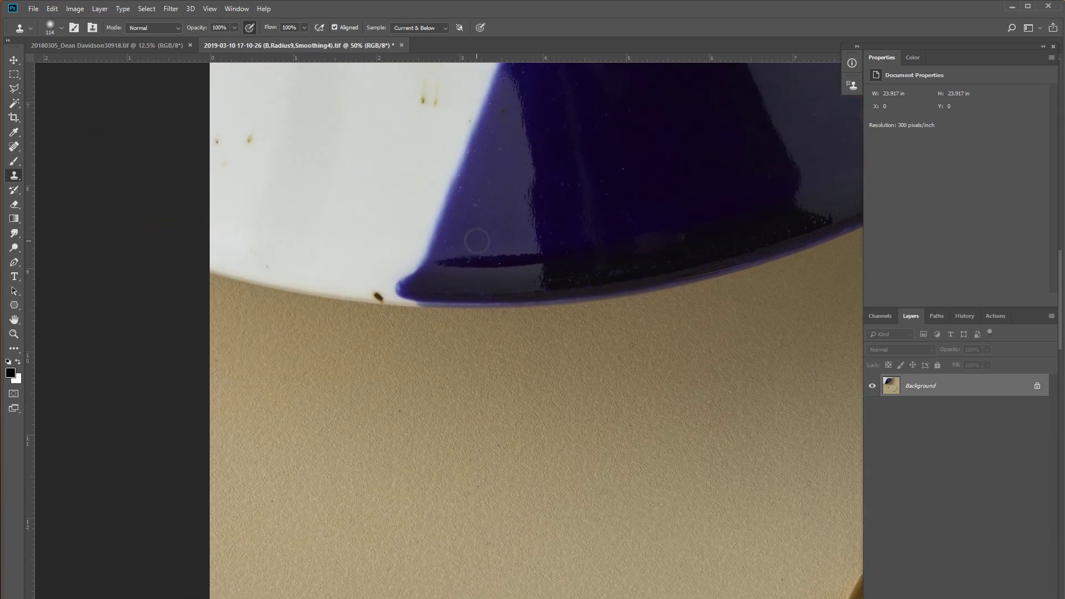
{"action": "scroll", "coordinate": [528, 226], "scroll_direction": "up", "scroll_amount": 1}
Step: Shrink the clone brush to 45 px and pan around the blue plate to the gold clasp
{"action": "right_click", "coordinate": [600, 226]}
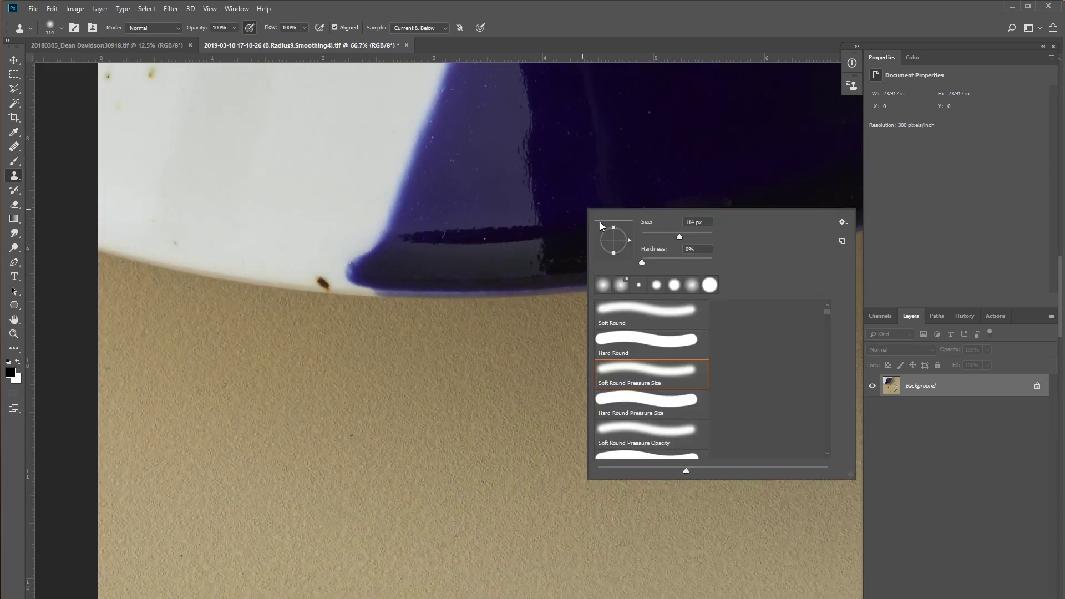
{"action": "left_click", "coordinate": [655, 236]}
{"action": "left_click", "coordinate": [656, 138]}
{"action": "left_click_drag", "start_coordinate": [422, 122], "coordinate": [472, 478]}
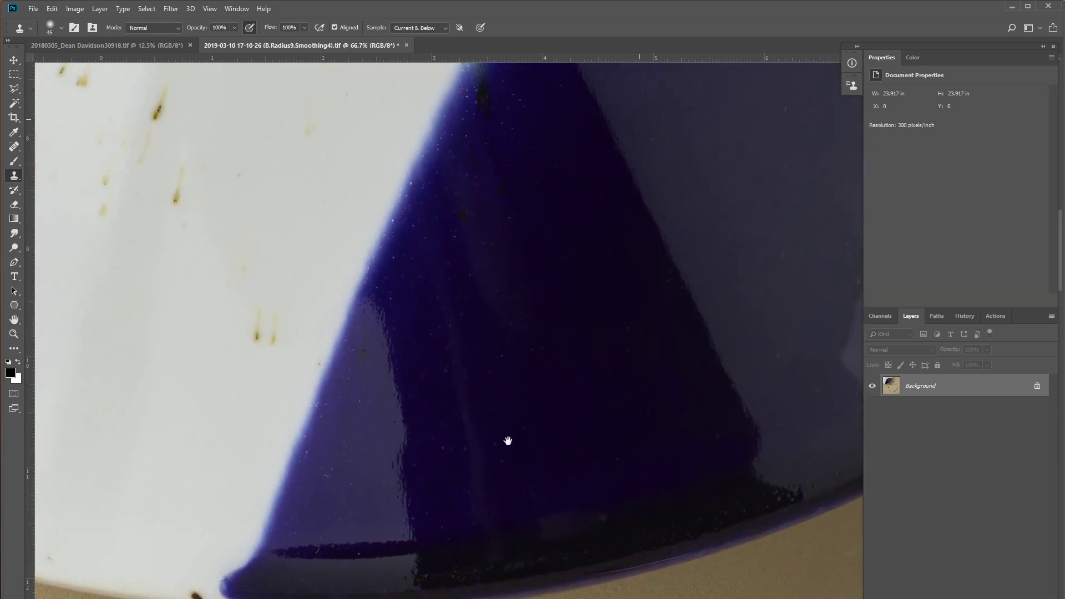
{"action": "left_click_drag", "start_coordinate": [447, 314], "coordinate": [397, 382]}
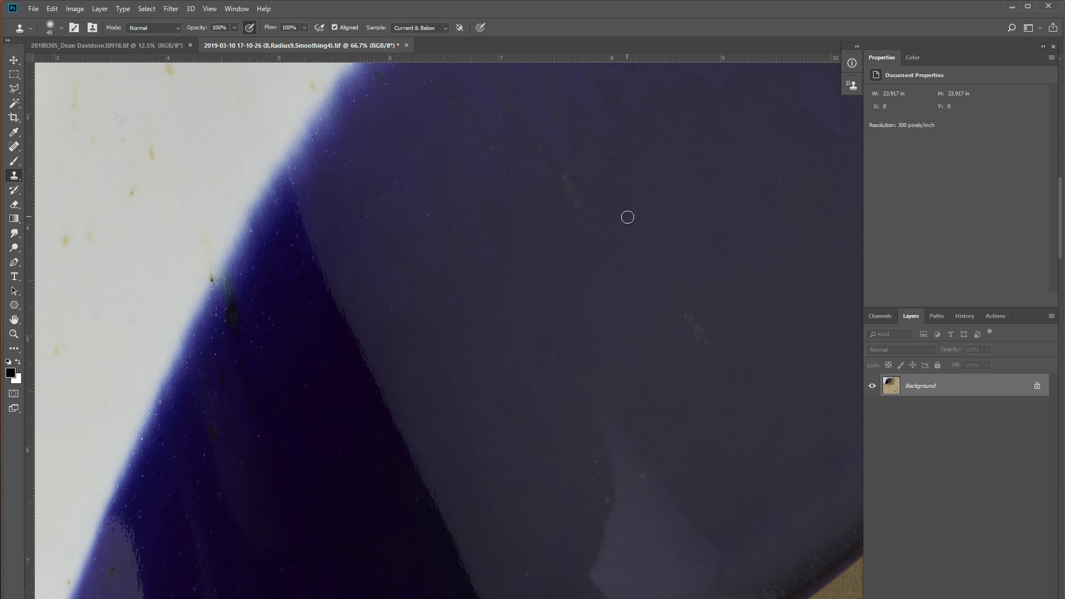
{"action": "left_click_drag", "start_coordinate": [625, 216], "coordinate": [659, 344]}
{"action": "mouse_move", "coordinate": [432, 290]}
{"action": "left_mouse_down"}
{"action": "mouse_move", "coordinate": [610, 325]}
{"action": "mouse_move", "coordinate": [552, 409]}
{"action": "mouse_move", "coordinate": [452, 371]}
{"action": "left_mouse_up"}
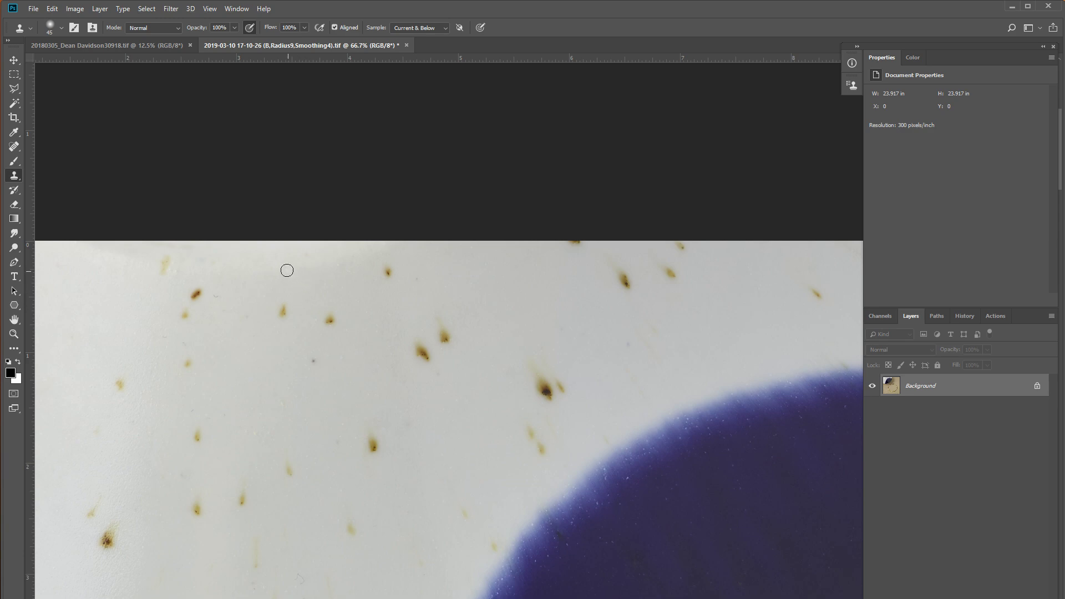
{"action": "left_click_drag", "start_coordinate": [606, 374], "coordinate": [395, 333]}
{"action": "left_click_drag", "start_coordinate": [621, 413], "coordinate": [435, 326]}
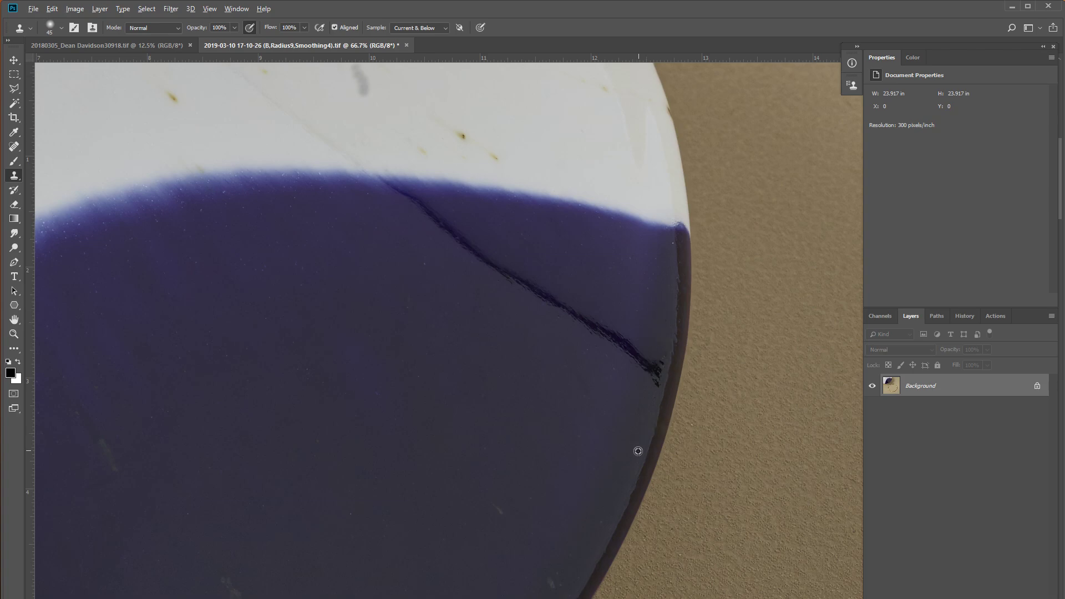
{"action": "mouse_move", "coordinate": [637, 444]}
{"action": "left_mouse_down"}
{"action": "mouse_move", "coordinate": [537, 435]}
{"action": "mouse_move", "coordinate": [557, 304]}
{"action": "left_mouse_up"}
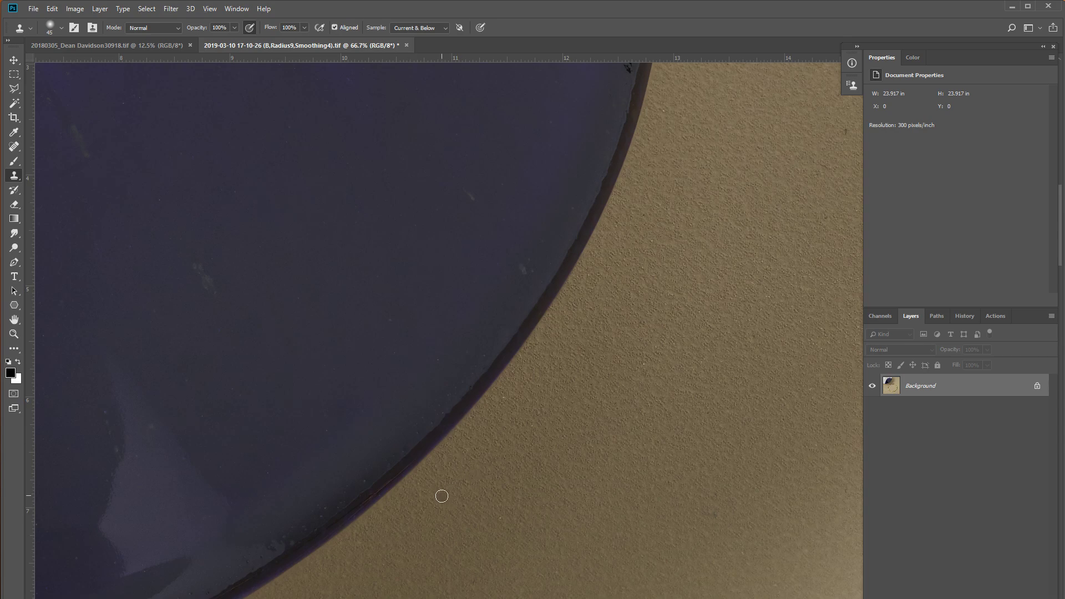
{"action": "left_click_drag", "start_coordinate": [542, 357], "coordinate": [415, 319]}
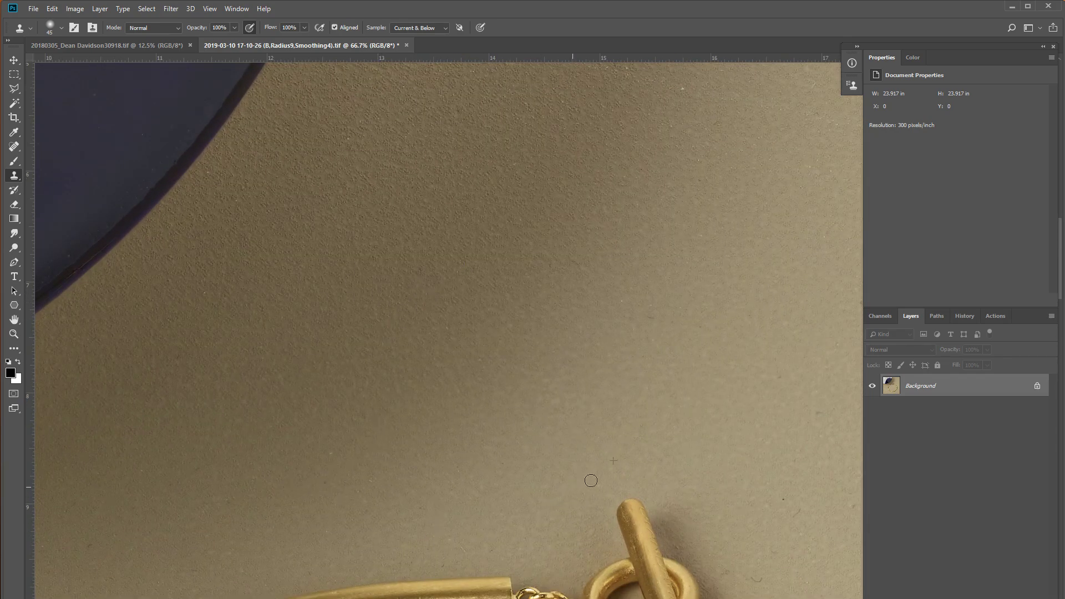
{"action": "left_click_drag", "start_coordinate": [590, 480], "coordinate": [364, 259]}
Step: Clone out the white speck, dark specks and dark squiggle around the clasp and right edge
{"action": "left_click", "coordinate": [375, 317]}
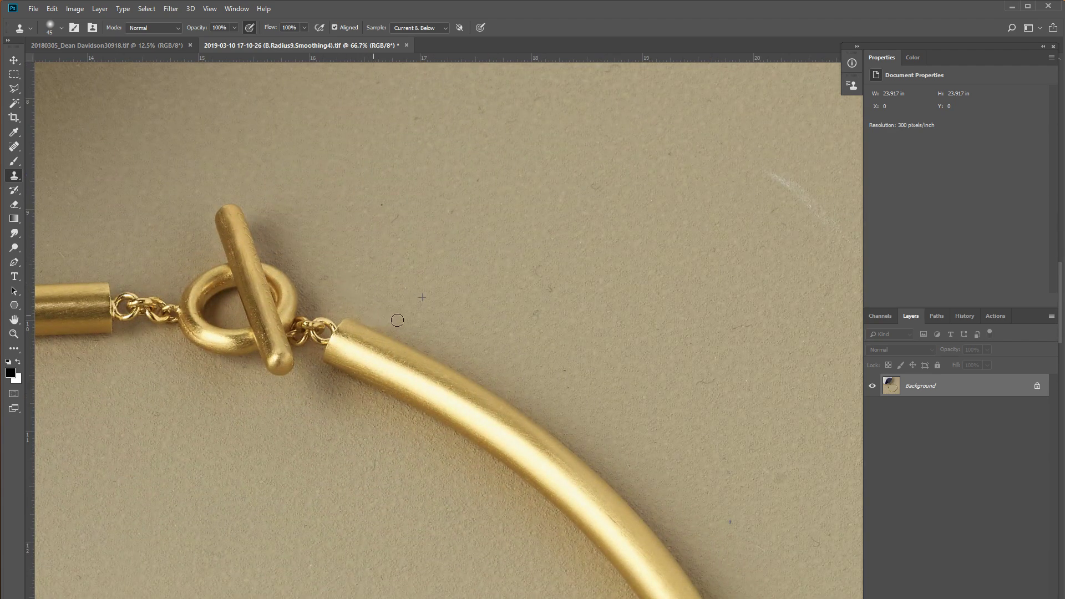
{"action": "left_click", "coordinate": [537, 315]}
{"action": "left_click_drag", "start_coordinate": [778, 178], "coordinate": [593, 193]}
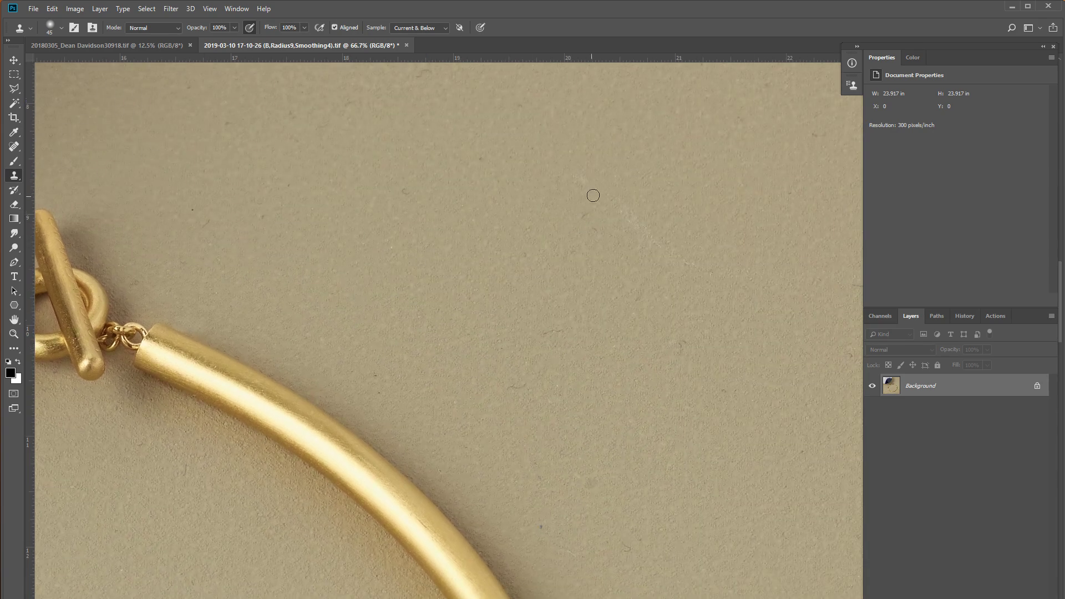
{"action": "left_click", "coordinate": [677, 346]}
{"action": "left_click", "coordinate": [517, 387]}
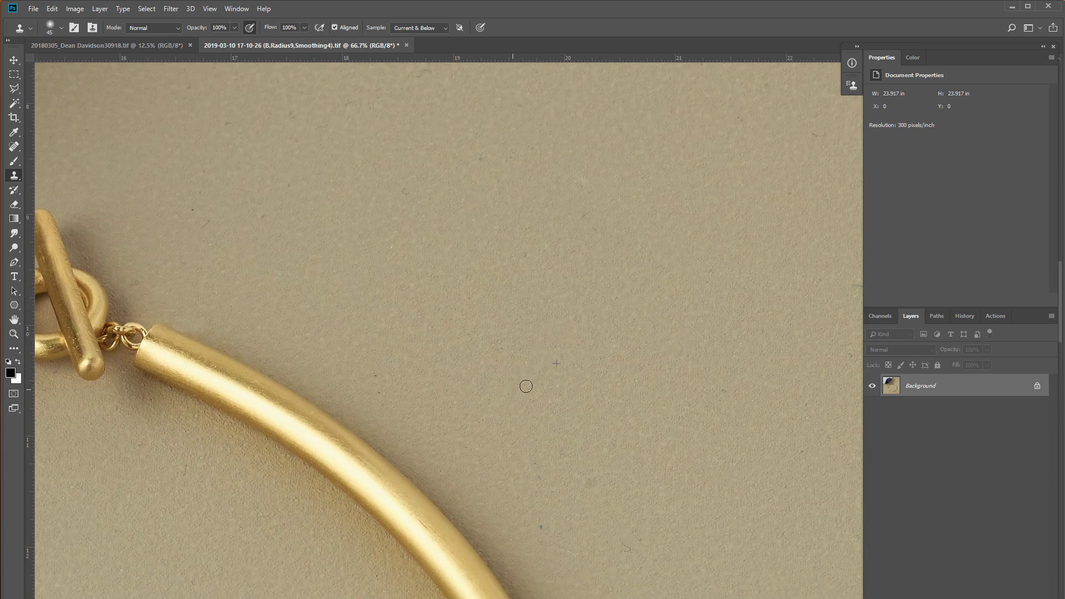
{"action": "left_click", "coordinate": [541, 526]}
{"action": "left_click", "coordinate": [626, 550]}
{"action": "left_click_drag", "start_coordinate": [692, 432], "coordinate": [468, 436]}
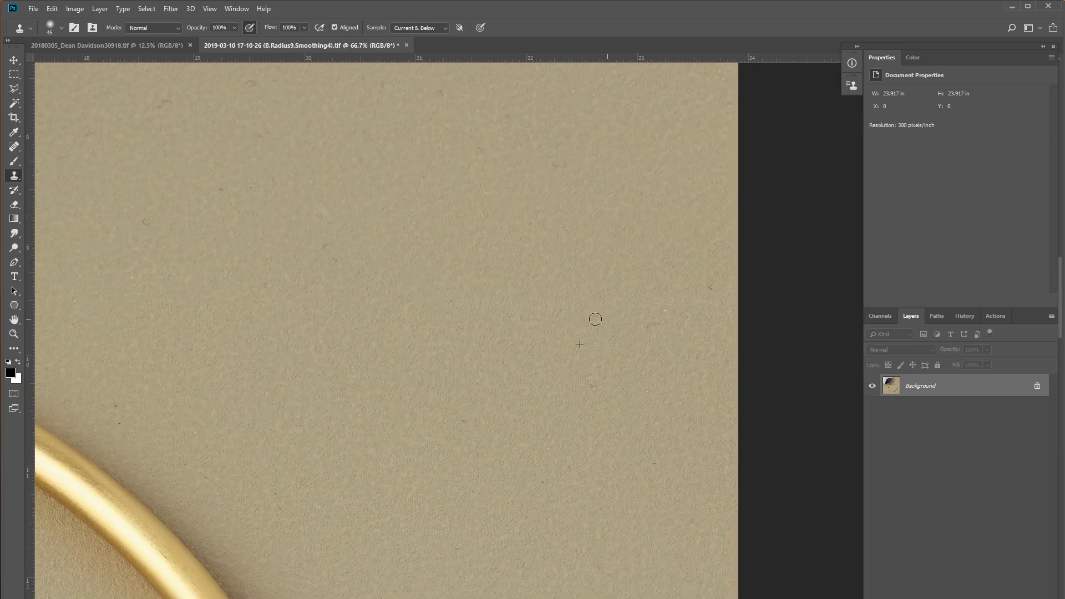
{"action": "left_click", "coordinate": [710, 288]}
Step: Clone away scattered dark specks on another patch of backdrop
{"action": "mouse_move", "coordinate": [445, 373]}
{"action": "left_mouse_down"}
{"action": "mouse_move", "coordinate": [449, 401]}
{"action": "mouse_move", "coordinate": [483, 455]}
{"action": "mouse_move", "coordinate": [450, 477]}
{"action": "left_mouse_up"}
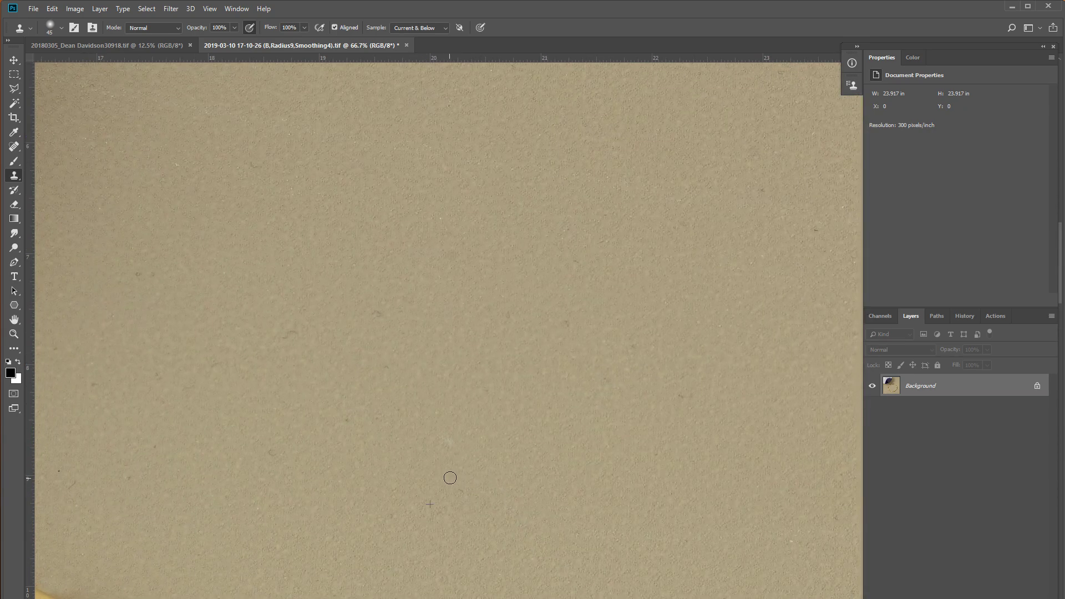
{"action": "left_click", "coordinate": [272, 452]}
{"action": "left_click", "coordinate": [289, 335]}
{"action": "left_click", "coordinate": [376, 314]}
Step: Pan across the backdrop toward the plate edge and clone away a small dark scratch
{"action": "left_click_drag", "start_coordinate": [751, 254], "coordinate": [737, 418]}
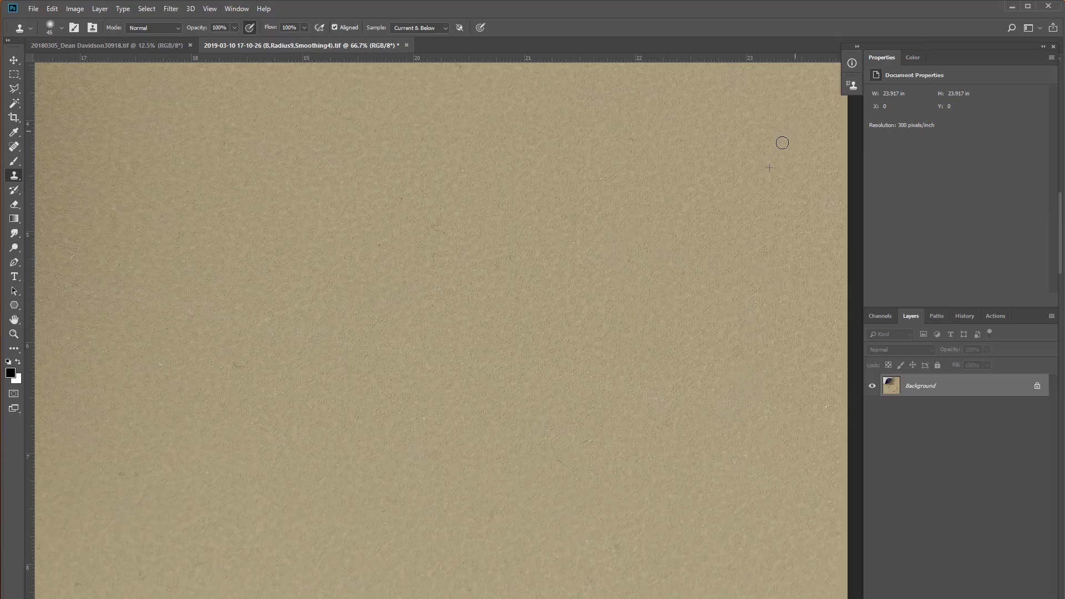
{"action": "mouse_move", "coordinate": [782, 143]}
{"action": "left_mouse_down"}
{"action": "mouse_move", "coordinate": [611, 316]}
{"action": "mouse_move", "coordinate": [451, 451]}
{"action": "left_mouse_up"}
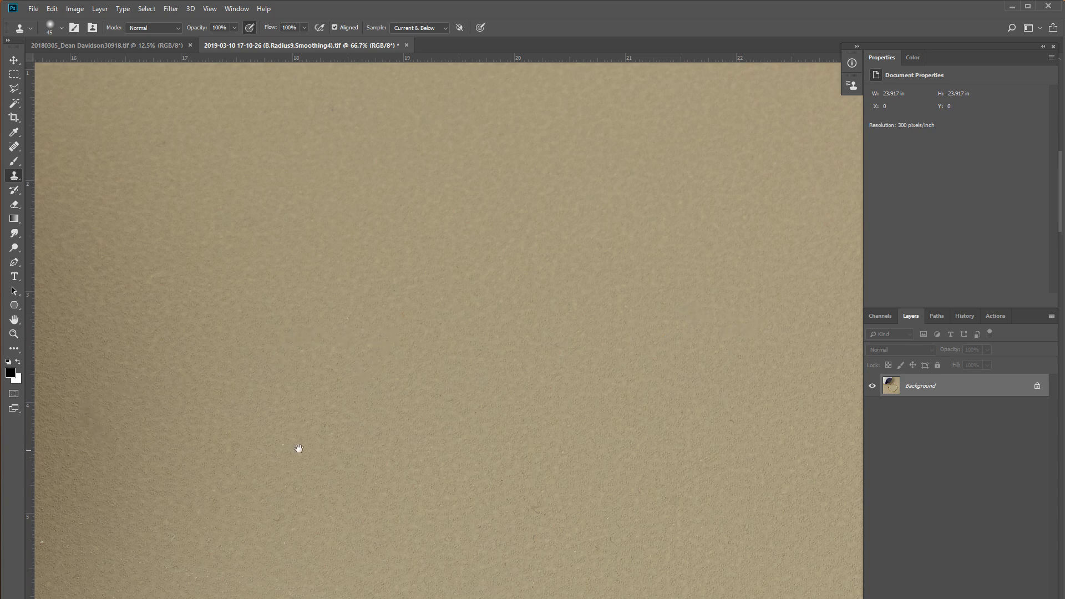
{"action": "left_click_drag", "start_coordinate": [297, 449], "coordinate": [467, 288]}
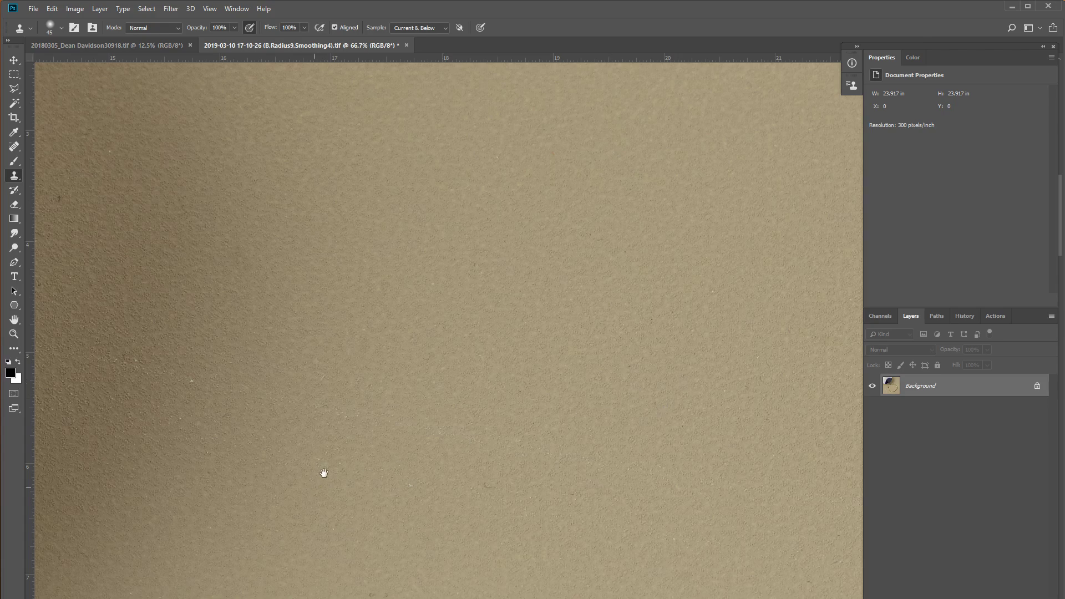
{"action": "left_click_drag", "start_coordinate": [323, 471], "coordinate": [475, 301]}
{"action": "left_click_drag", "start_coordinate": [538, 387], "coordinate": [632, 512]}
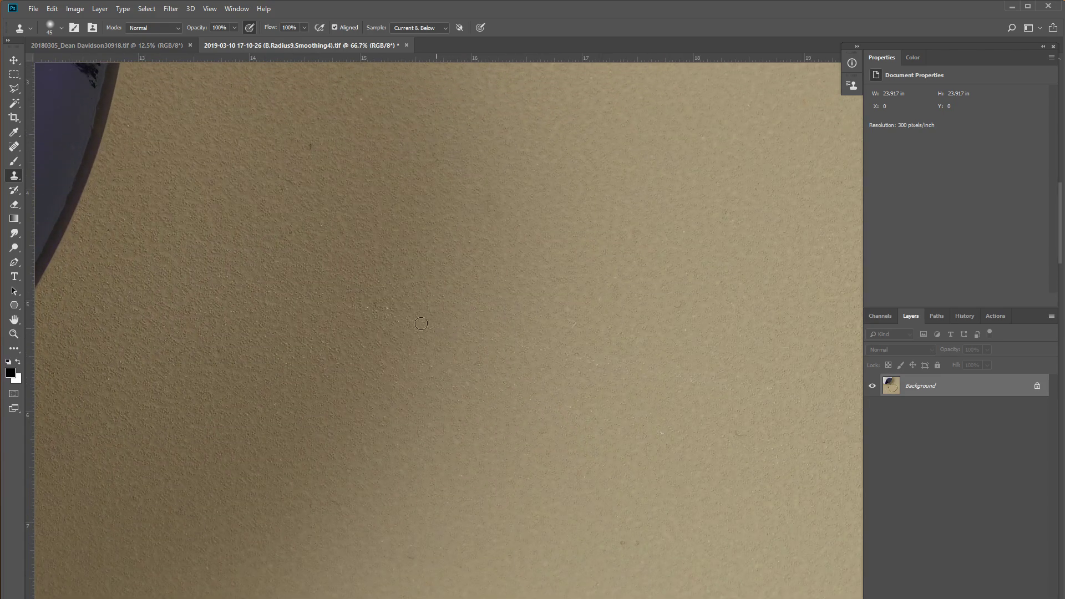
{"action": "scroll", "coordinate": [518, 361], "scroll_direction": "down", "scroll_amount": 5}
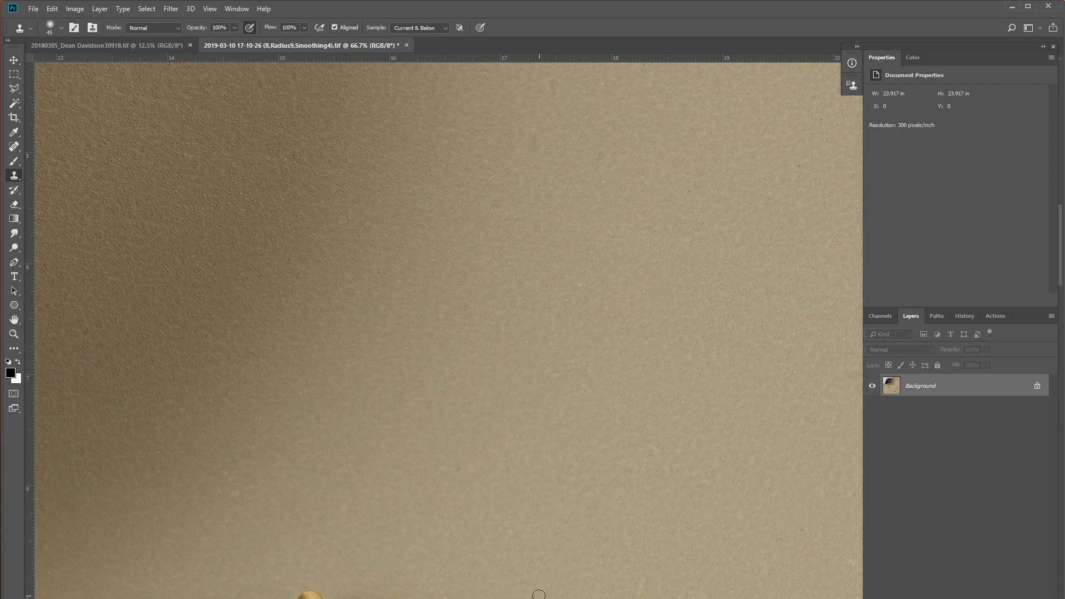
{"action": "scroll", "coordinate": [499, 549], "scroll_direction": "down", "scroll_amount": 5}
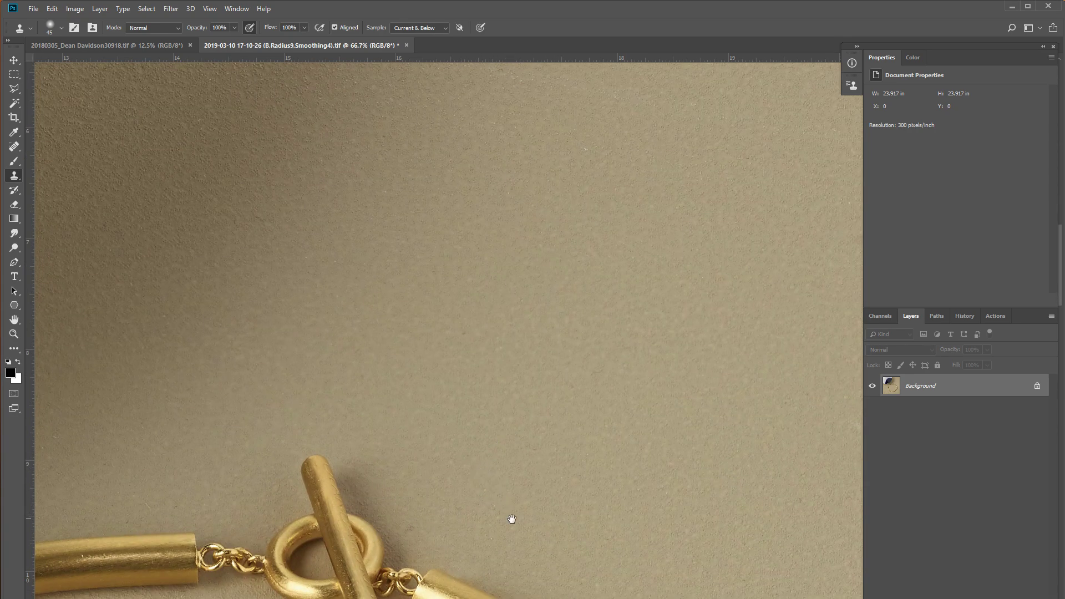
{"action": "scroll", "coordinate": [432, 402], "scroll_direction": "down", "scroll_amount": 10}
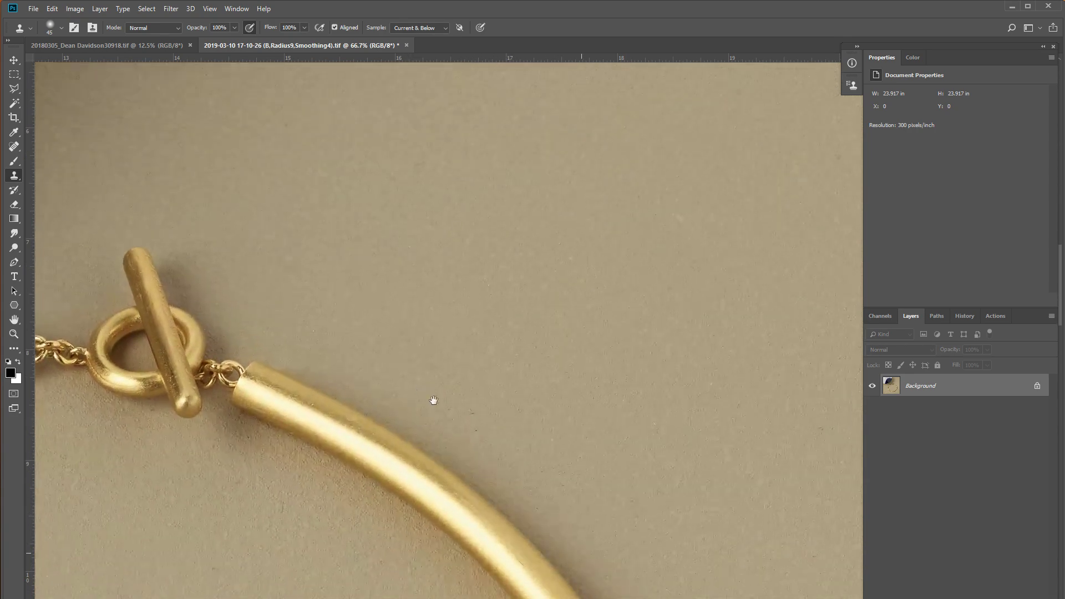
{"action": "scroll", "coordinate": [468, 425], "scroll_direction": "right", "scroll_amount": 8}
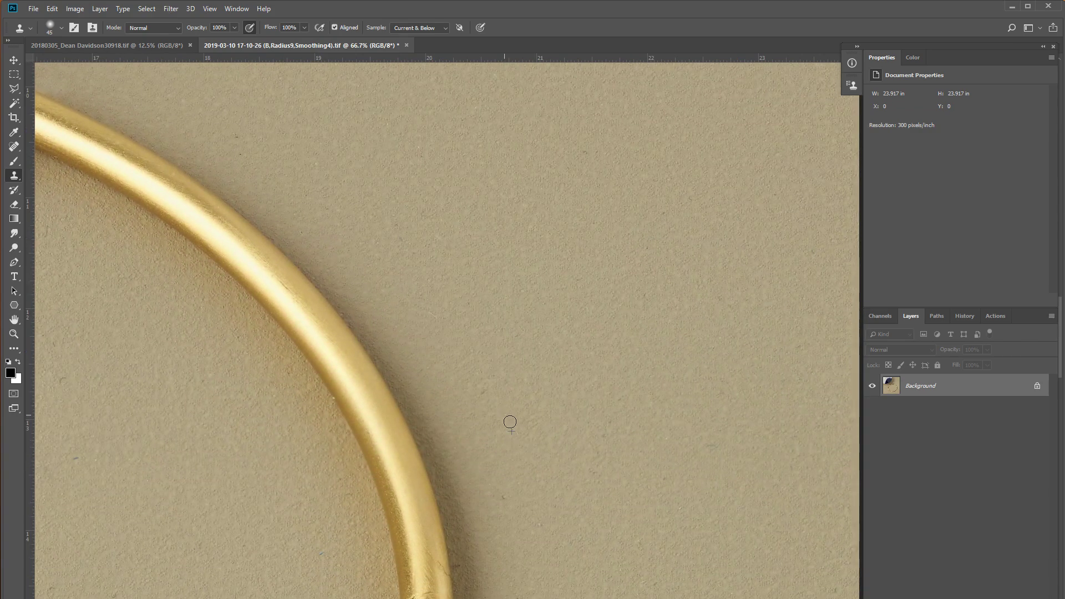
{"action": "scroll", "coordinate": [557, 496], "scroll_direction": "down", "scroll_amount": 3}
{"action": "scroll", "coordinate": [552, 371], "scroll_direction": "right", "scroll_amount": 3}
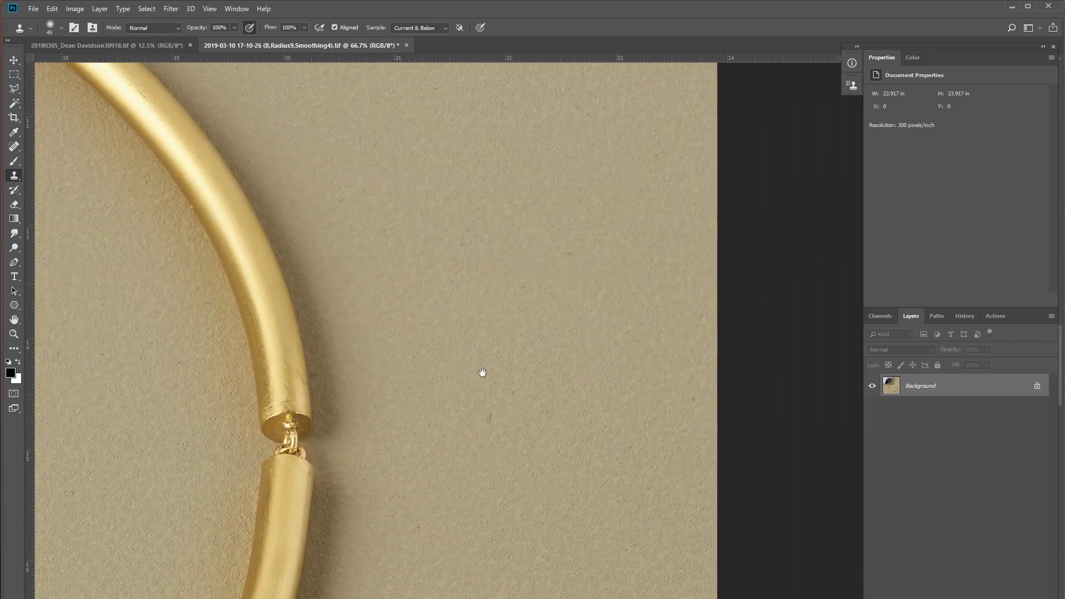
{"action": "left_click", "coordinate": [487, 420]}
Step: Paint out the dark crack and white fleck on the backdrop right of the ring
{"action": "left_click_drag", "start_coordinate": [436, 437], "coordinate": [549, 272]}
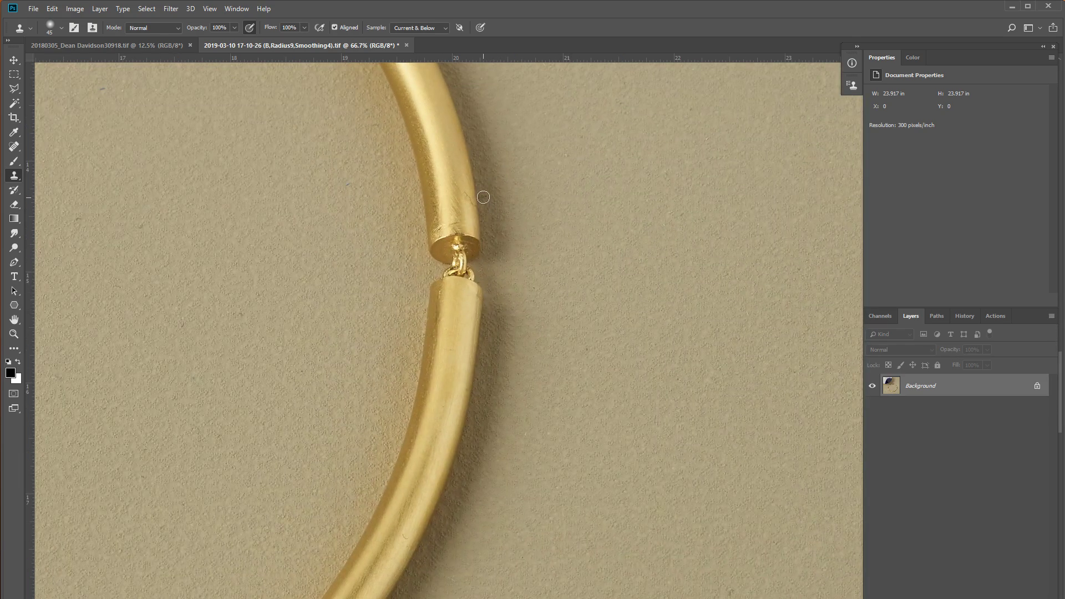
{"action": "scroll", "coordinate": [593, 349], "scroll_direction": "down", "scroll_amount": 3}
{"action": "scroll", "coordinate": [592, 348], "scroll_direction": "right", "scroll_amount": 2}
{"action": "scroll", "coordinate": [621, 347], "scroll_direction": "down", "scroll_amount": 3}
{"action": "scroll", "coordinate": [621, 347], "scroll_direction": "right", "scroll_amount": 2}
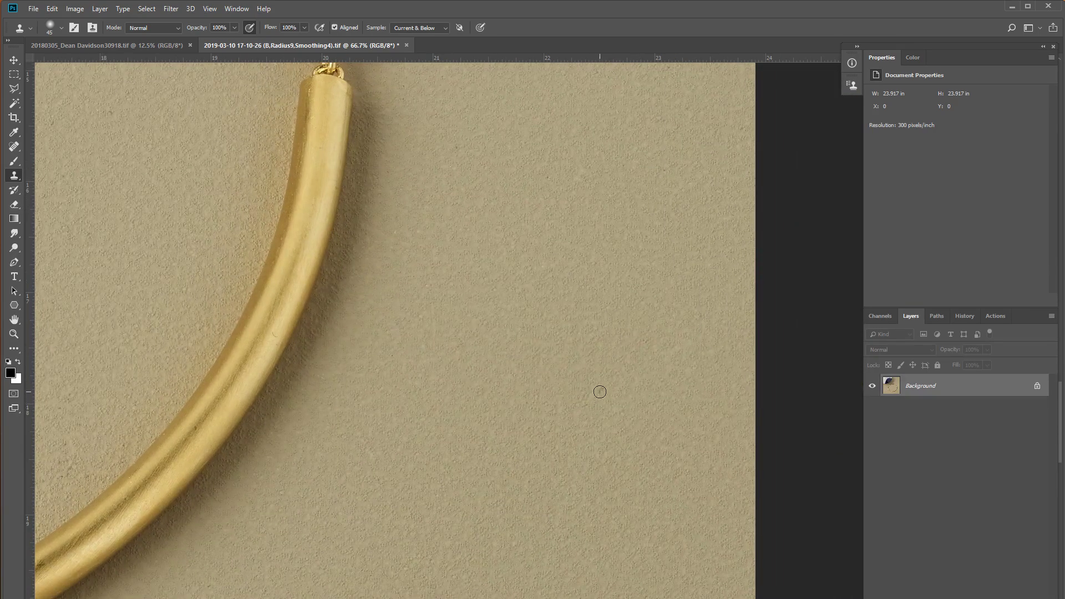
{"action": "left_click_drag", "start_coordinate": [401, 492], "coordinate": [493, 287]}
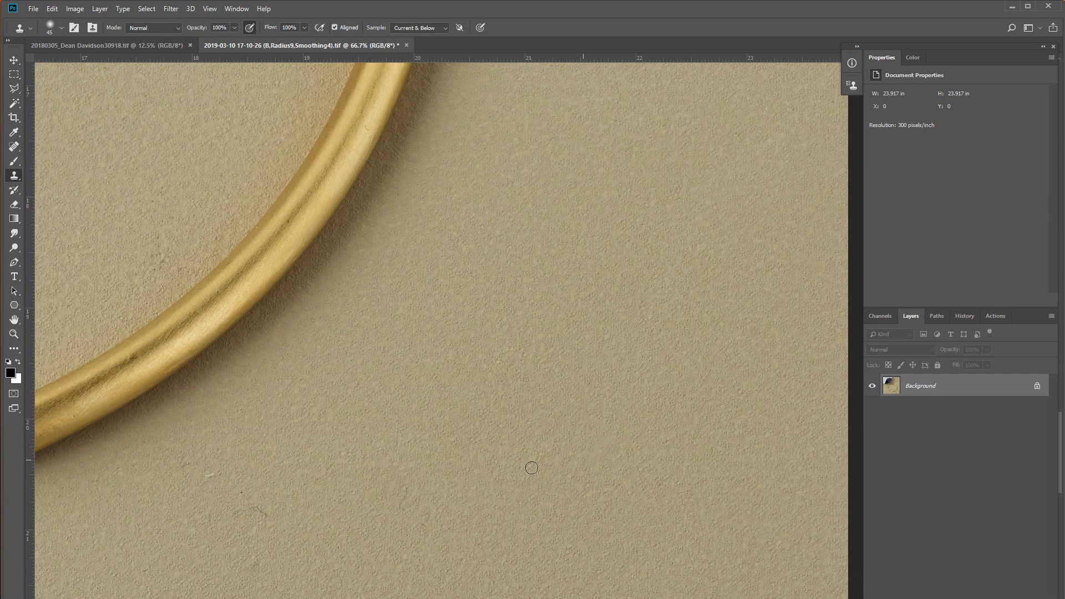
{"action": "left_click", "coordinate": [256, 509]}
{"action": "left_click", "coordinate": [210, 475]}
Step: Sample clean backdrop and clone over the dark smudge below the necklace
{"action": "left_click_drag", "start_coordinate": [255, 568], "coordinate": [461, 299]}
{"action": "left_click_drag", "start_coordinate": [168, 444], "coordinate": [345, 447]}
{"action": "left_click_drag", "start_coordinate": [388, 414], "coordinate": [787, 461]}
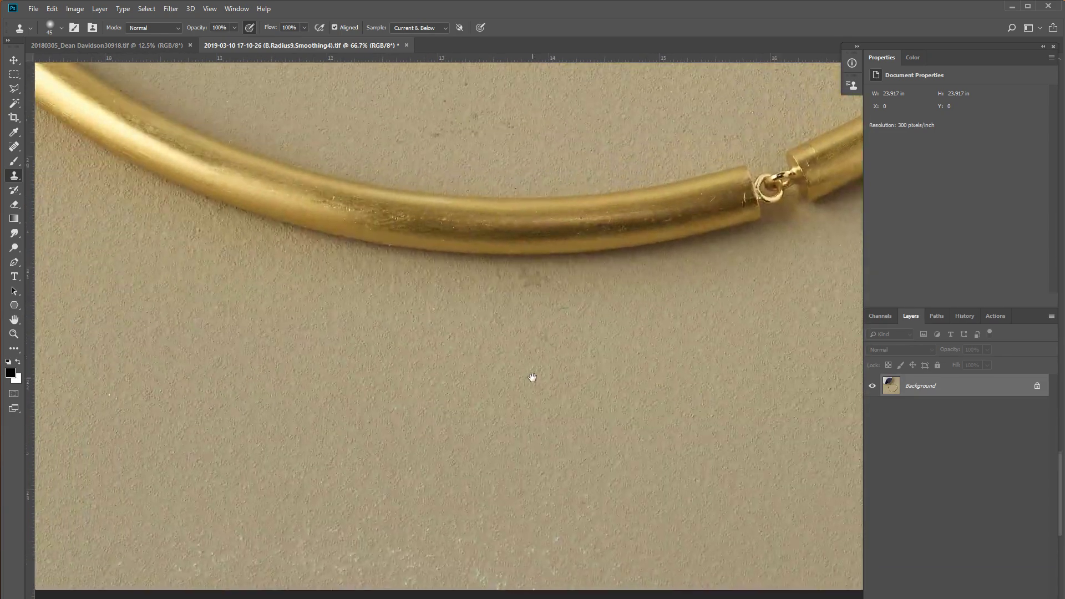
{"action": "left_click", "coordinate": [559, 277], "text": "alt"}
{"action": "left_click_drag", "start_coordinate": [529, 277], "coordinate": [525, 299]}
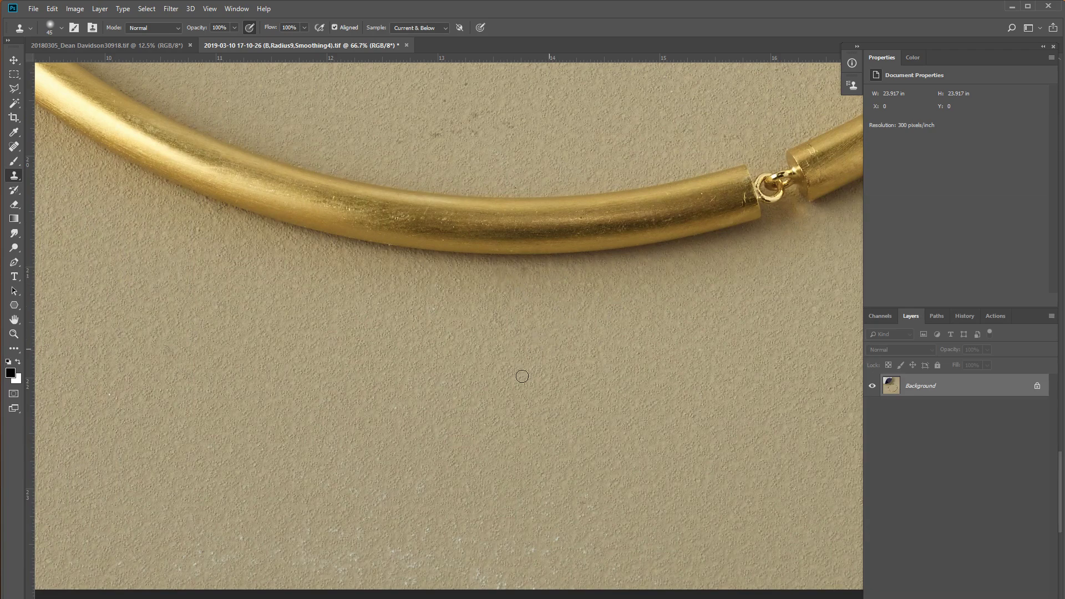
{"action": "left_click_drag", "start_coordinate": [383, 502], "coordinate": [459, 370]}
Step: Enlarge the clone brush to 130 px and move to the plain backdrop
{"action": "right_click", "coordinate": [423, 396]}
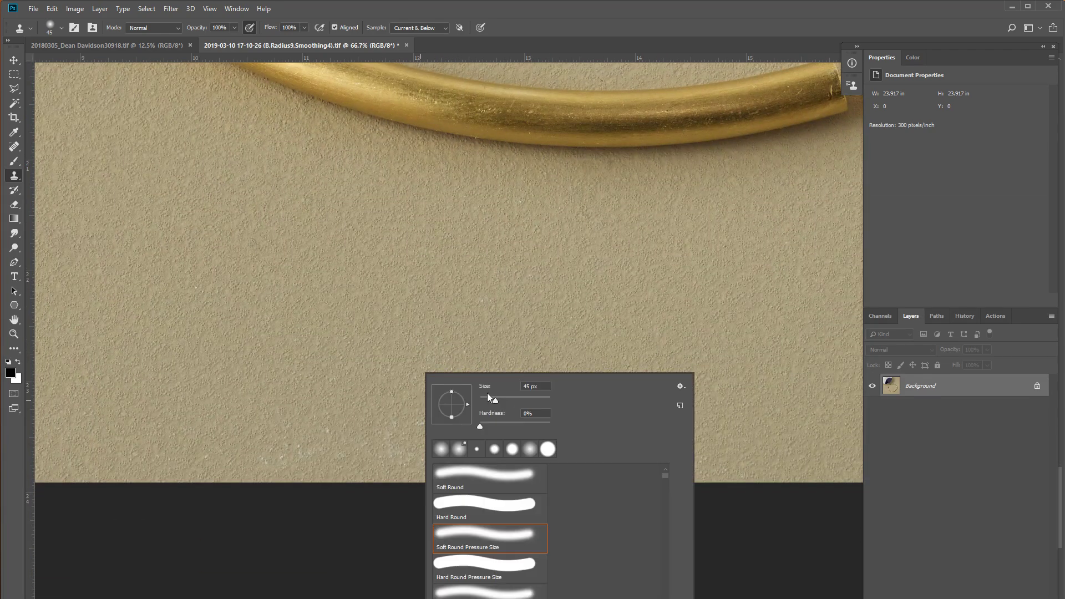
{"action": "left_click", "coordinate": [520, 398]}
{"action": "key", "text": "Return"}
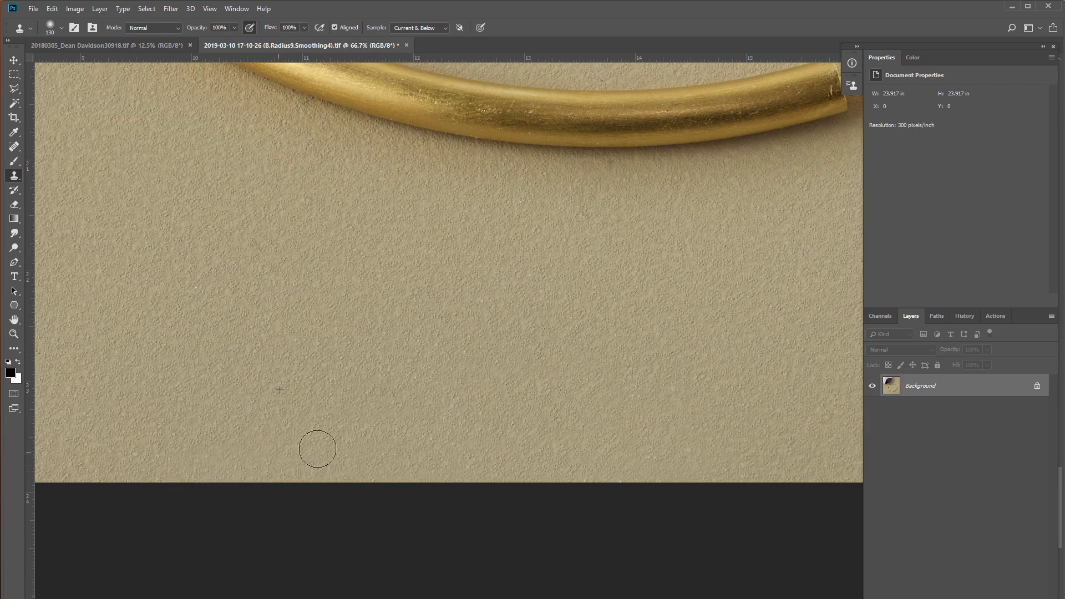
{"action": "mouse_move", "coordinate": [338, 415]}
{"action": "left_mouse_down"}
{"action": "mouse_move", "coordinate": [477, 379]}
{"action": "mouse_move", "coordinate": [408, 430]}
{"action": "left_mouse_up"}
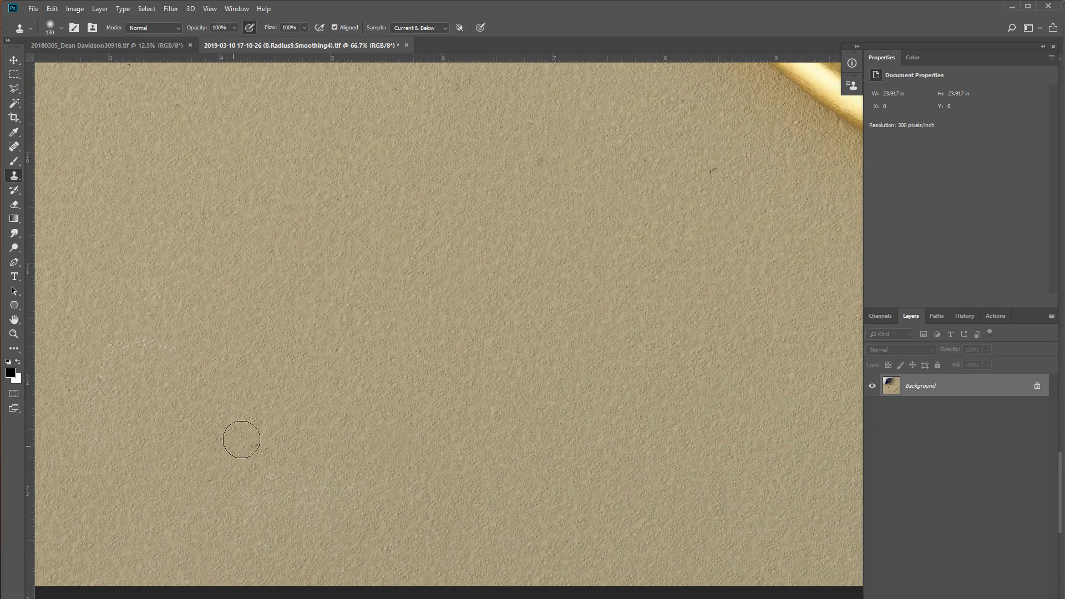
{"action": "right_click", "coordinate": [546, 262]}
{"action": "key", "text": "Escape"}
{"action": "left_click_drag", "start_coordinate": [365, 221], "coordinate": [541, 260]}
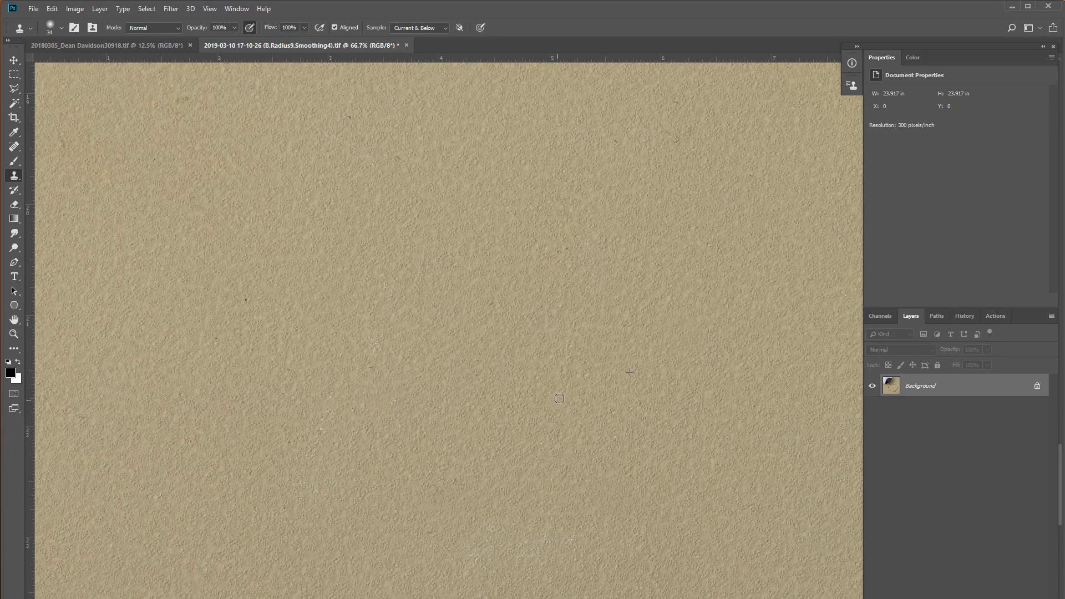
Step: Clone over the small mark near the left edge and nearby backdrop dust, then pan toward the gold ring
{"action": "left_click_drag", "start_coordinate": [462, 238], "coordinate": [466, 399]}
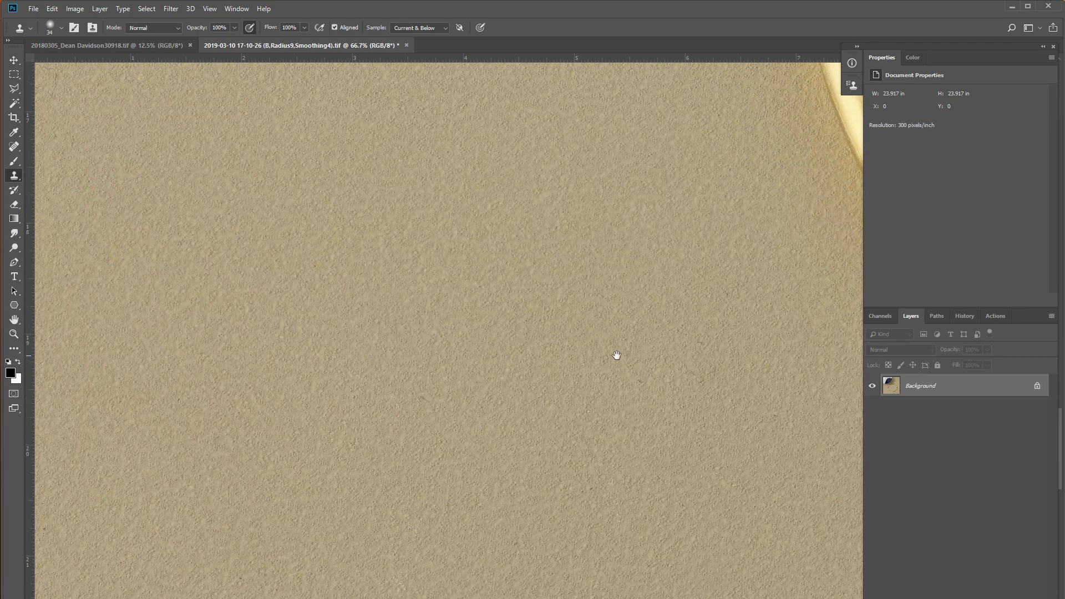
{"action": "left_click_drag", "start_coordinate": [615, 354], "coordinate": [463, 381]}
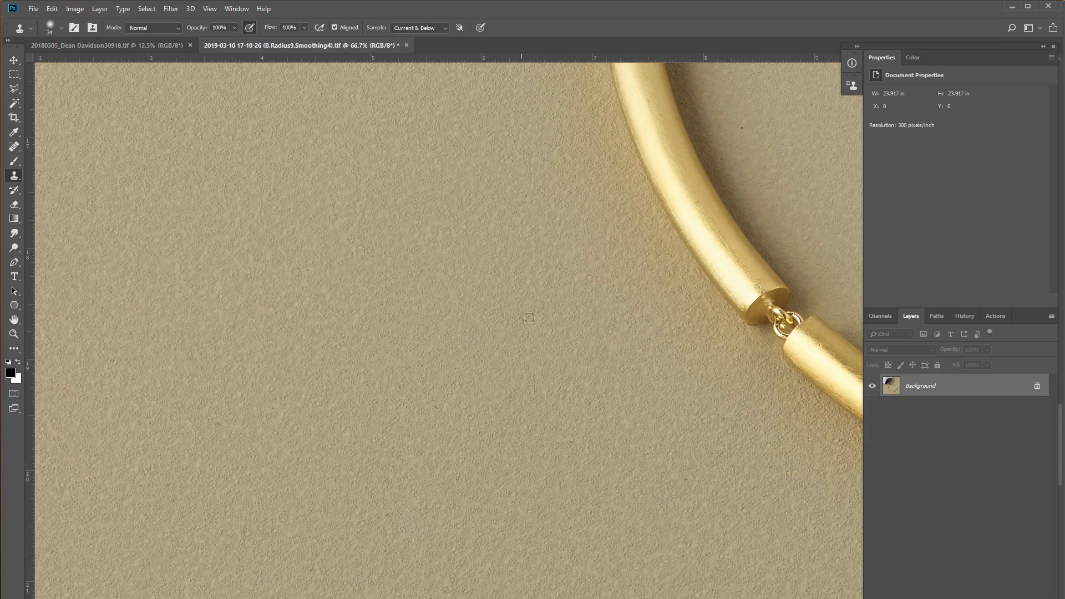
{"action": "scroll", "coordinate": [493, 342], "scroll_direction": "left", "scroll_amount": 5}
{"action": "scroll", "coordinate": [538, 442], "scroll_direction": "up", "scroll_amount": 5}
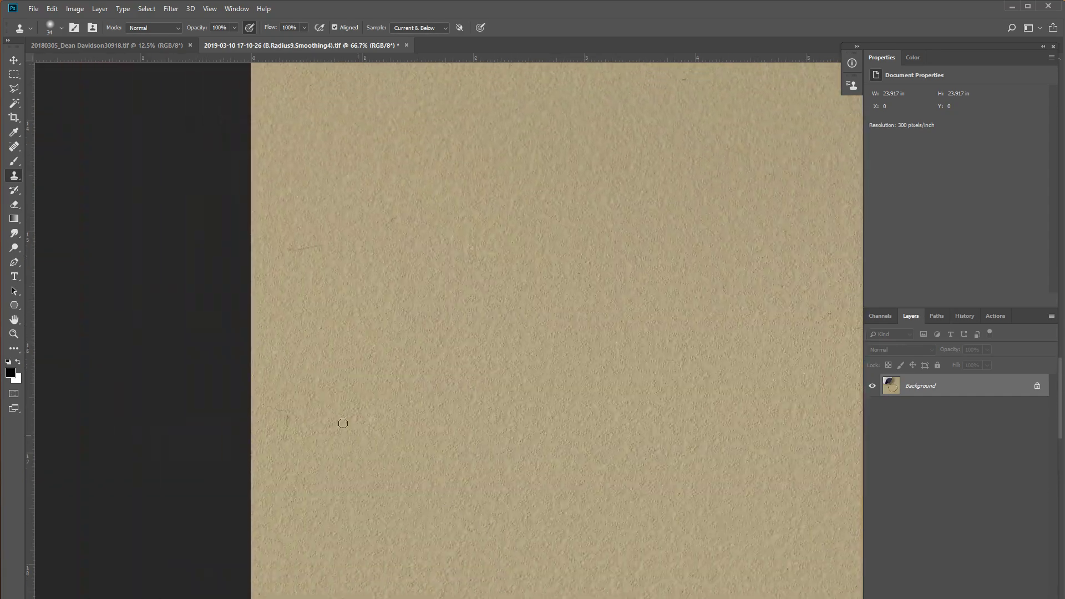
{"action": "left_click_drag", "start_coordinate": [285, 404], "coordinate": [281, 415]}
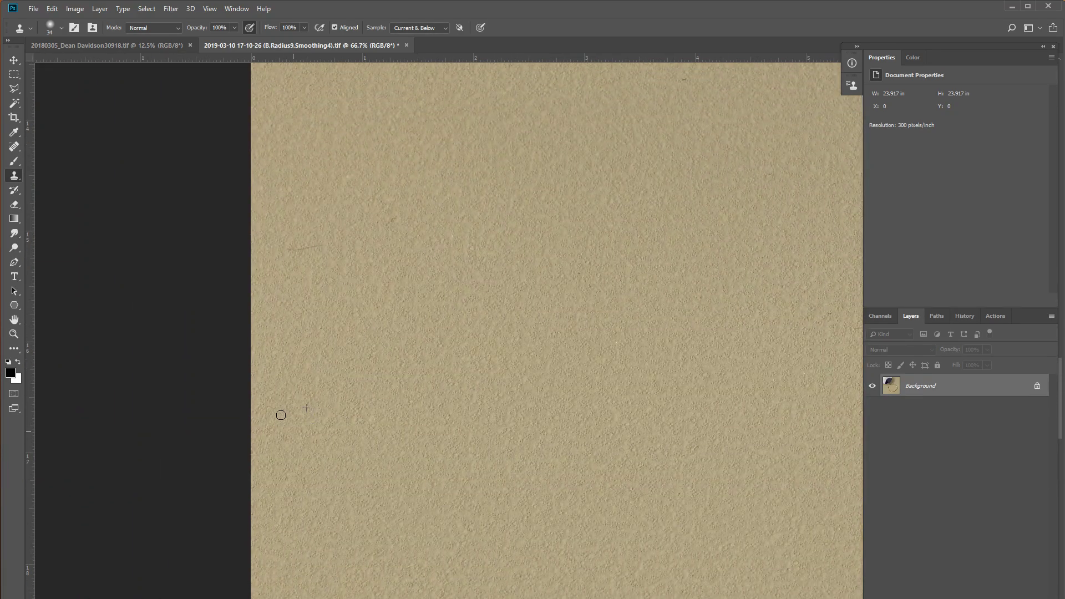
{"action": "left_click", "coordinate": [303, 291], "text": "alt"}
{"action": "left_click_drag", "start_coordinate": [300, 252], "coordinate": [325, 242]}
{"action": "left_click_drag", "start_coordinate": [635, 237], "coordinate": [452, 369]}
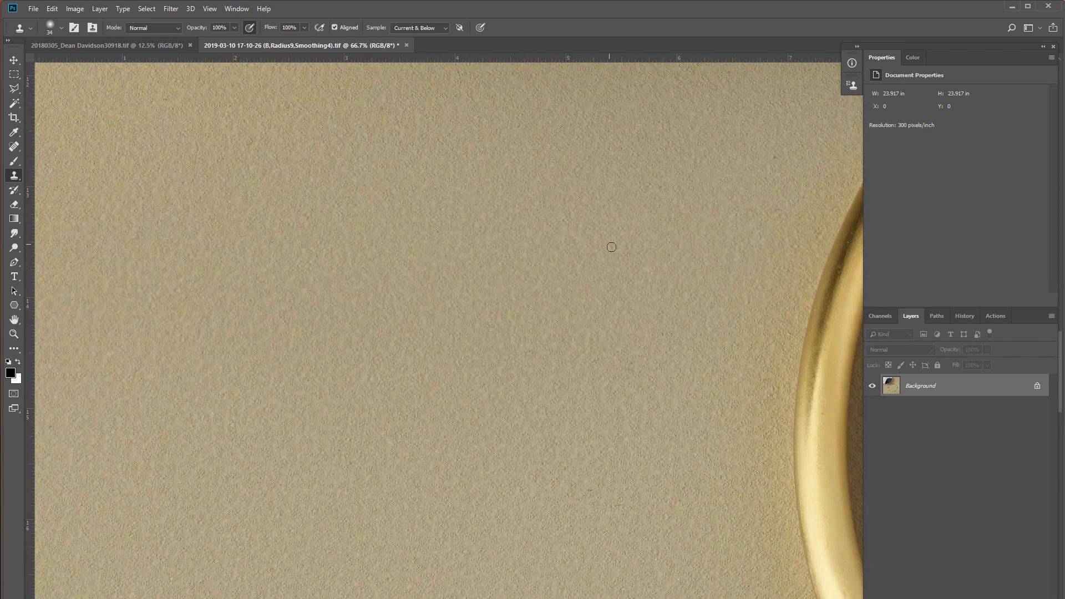
{"action": "scroll", "coordinate": [611, 246], "scroll_direction": "right", "scroll_amount": 8}
{"action": "scroll", "coordinate": [611, 247], "scroll_direction": "down", "scroll_amount": 3}
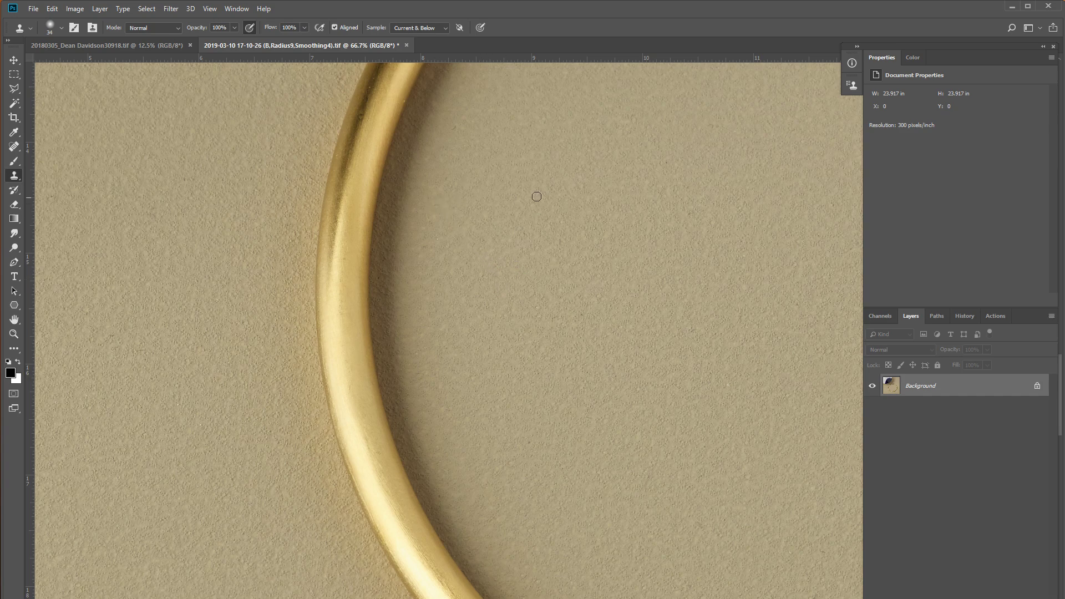
{"action": "scroll", "coordinate": [493, 302], "scroll_direction": "right", "scroll_amount": 5}
{"action": "scroll", "coordinate": [476, 288], "scroll_direction": "right", "scroll_amount": 3}
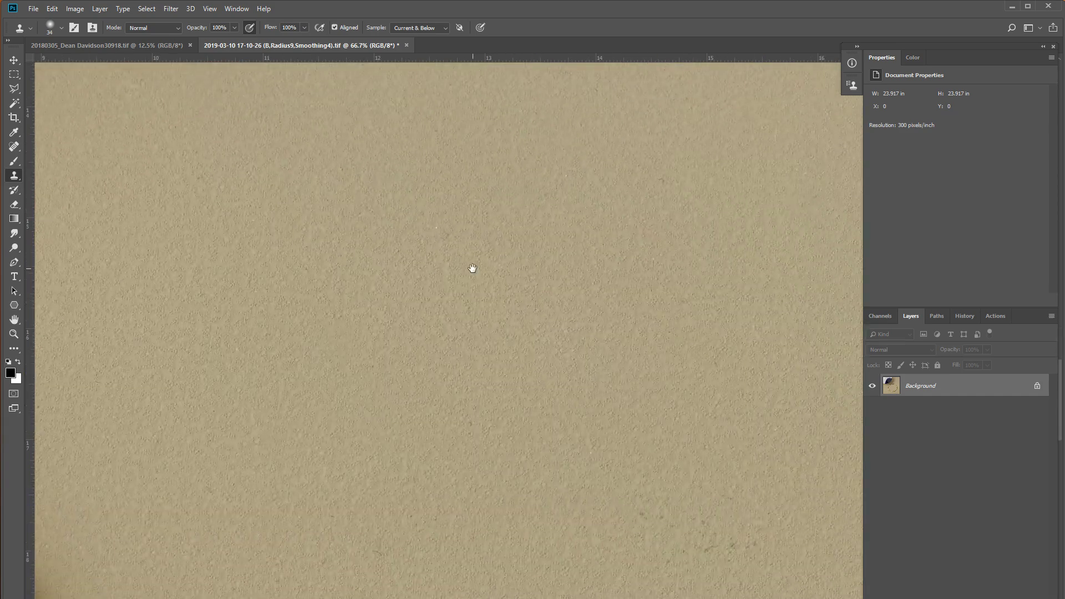
{"action": "scroll", "coordinate": [500, 354], "scroll_direction": "down", "scroll_amount": 2}
{"action": "scroll", "coordinate": [507, 389], "scroll_direction": "right", "scroll_amount": 1}
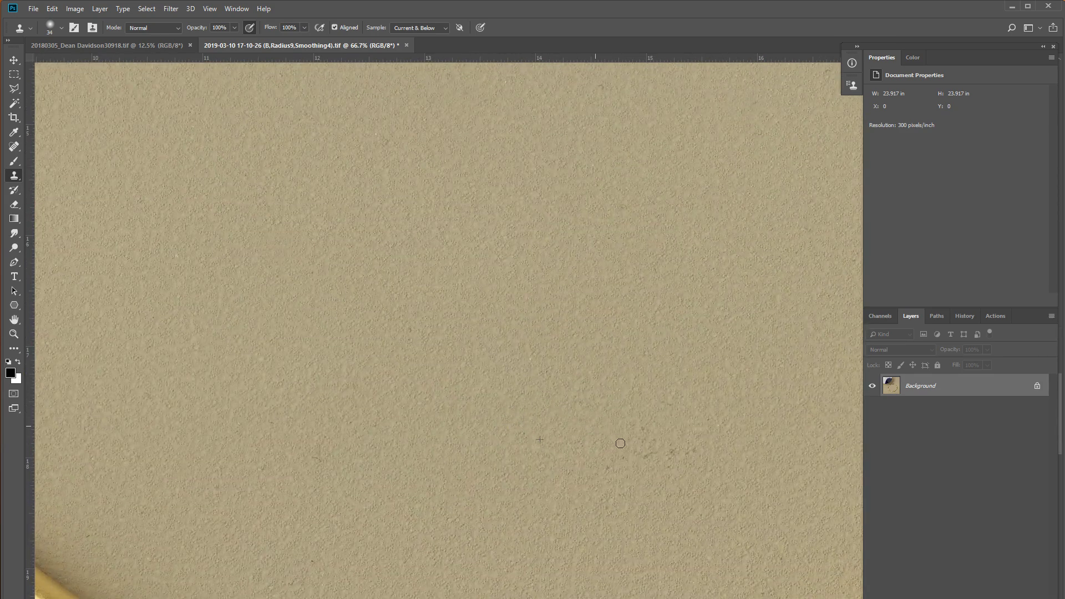
Step: Clone over a backdrop dust speck and pan around the necklace's upper arc and clasp
{"action": "left_click_drag", "start_coordinate": [640, 431], "coordinate": [700, 448]}
{"action": "mouse_move", "coordinate": [586, 301]}
{"action": "left_mouse_down"}
{"action": "mouse_move", "coordinate": [404, 458]}
{"action": "mouse_move", "coordinate": [331, 462]}
{"action": "left_mouse_up"}
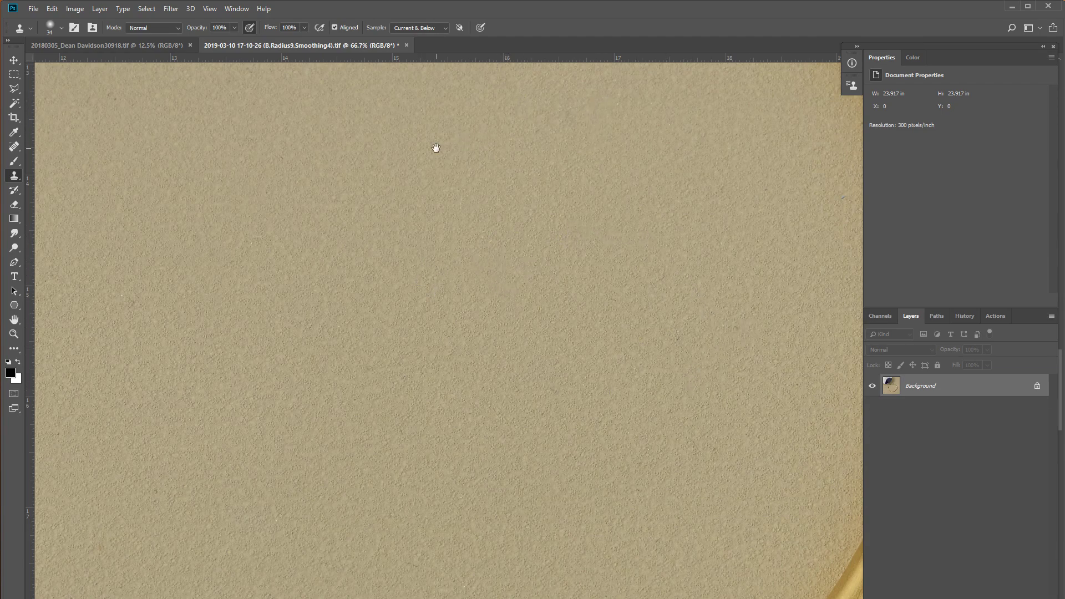
{"action": "left_click_drag", "start_coordinate": [436, 148], "coordinate": [257, 334]}
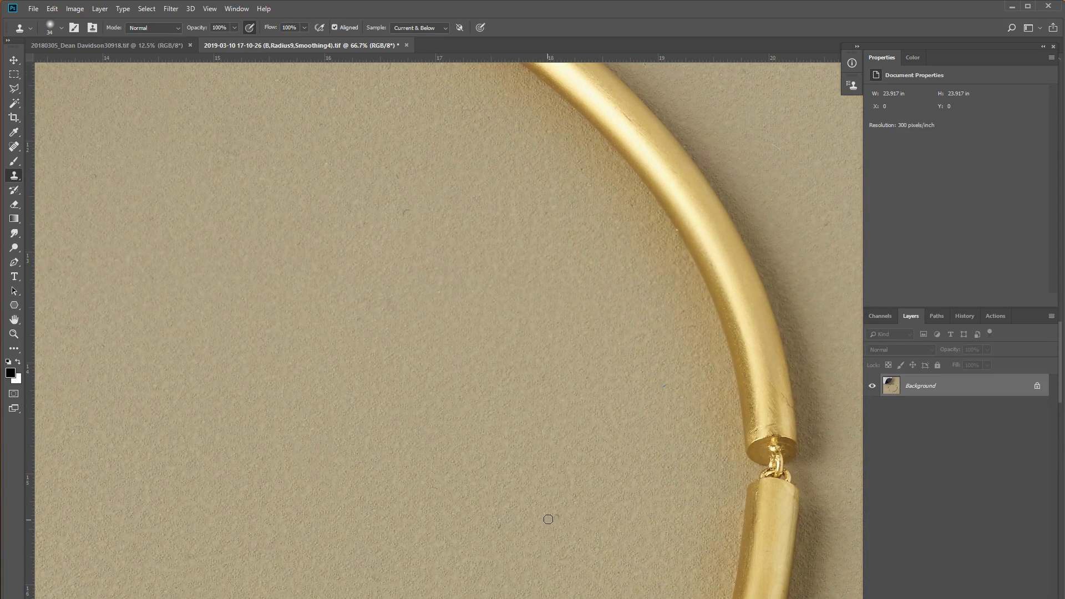
{"action": "left_click_drag", "start_coordinate": [394, 387], "coordinate": [532, 497]}
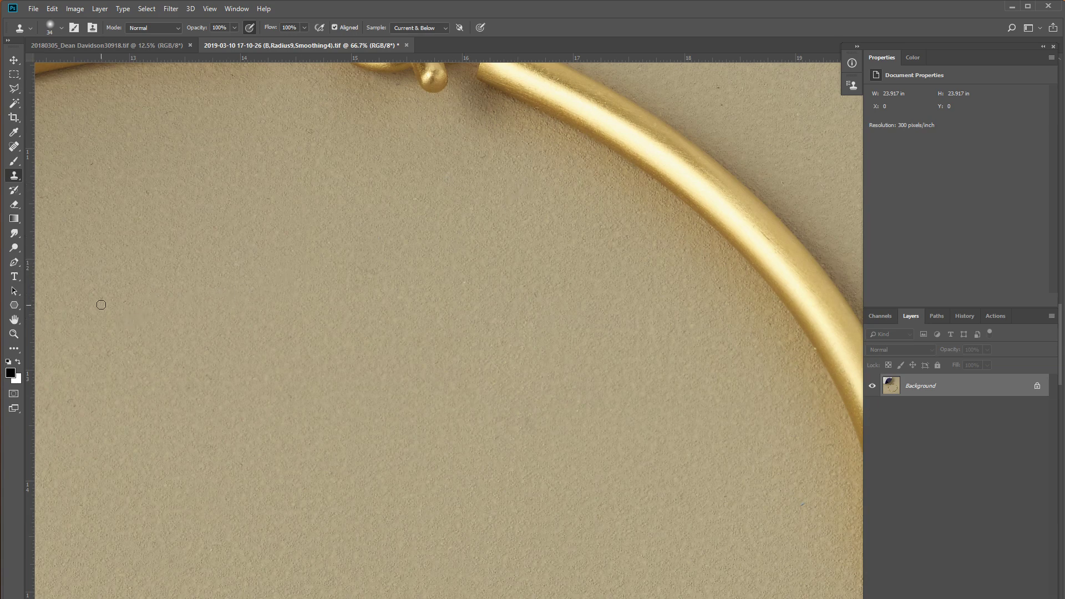
{"action": "left_click_drag", "start_coordinate": [393, 264], "coordinate": [216, 524]}
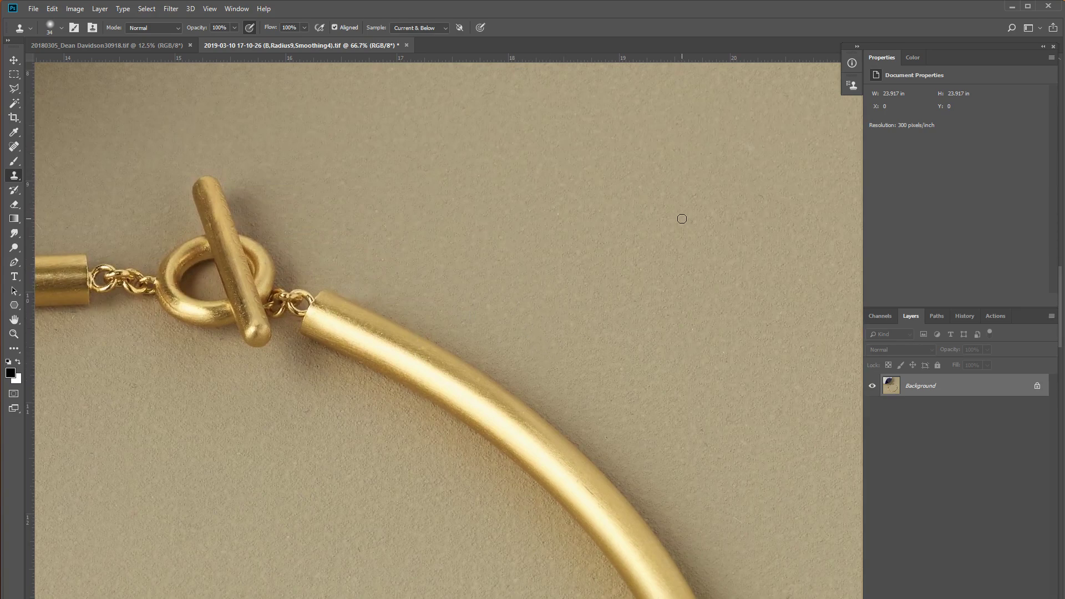
{"action": "left_click_drag", "start_coordinate": [268, 331], "coordinate": [562, 282]}
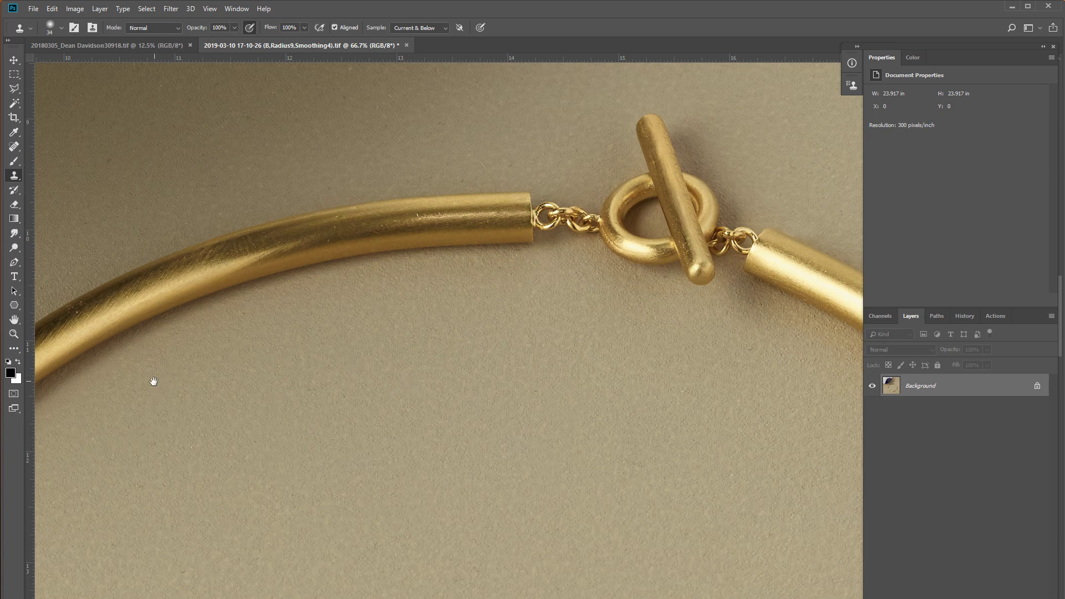
{"action": "left_click_drag", "start_coordinate": [154, 381], "coordinate": [411, 344]}
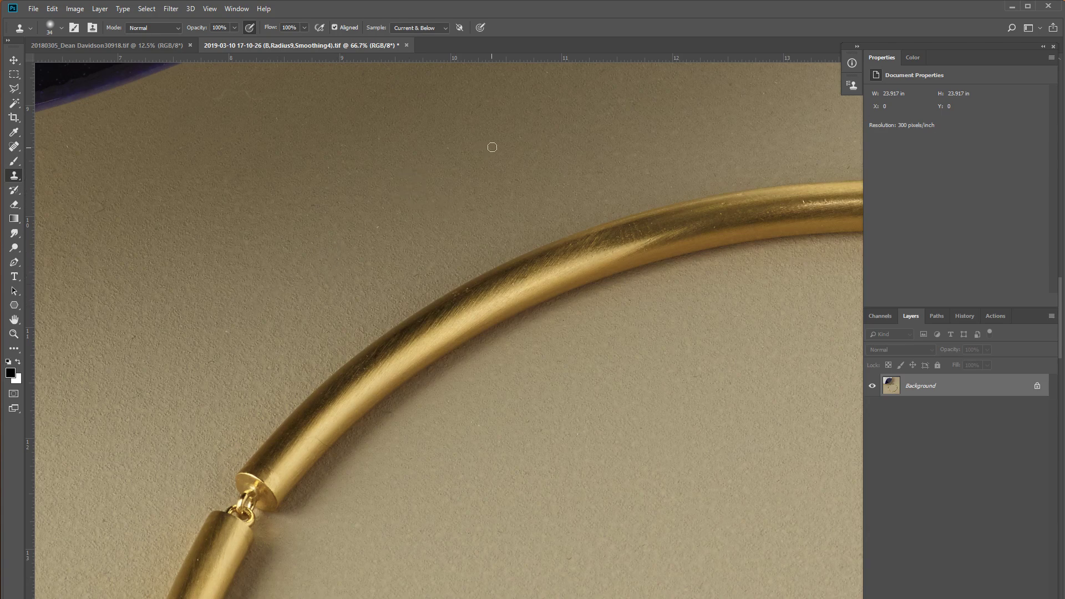
Step: Inspect the backdrop above the necklace, near the purple bowl and around the gold ring
{"action": "left_click_drag", "start_coordinate": [492, 147], "coordinate": [453, 275]}
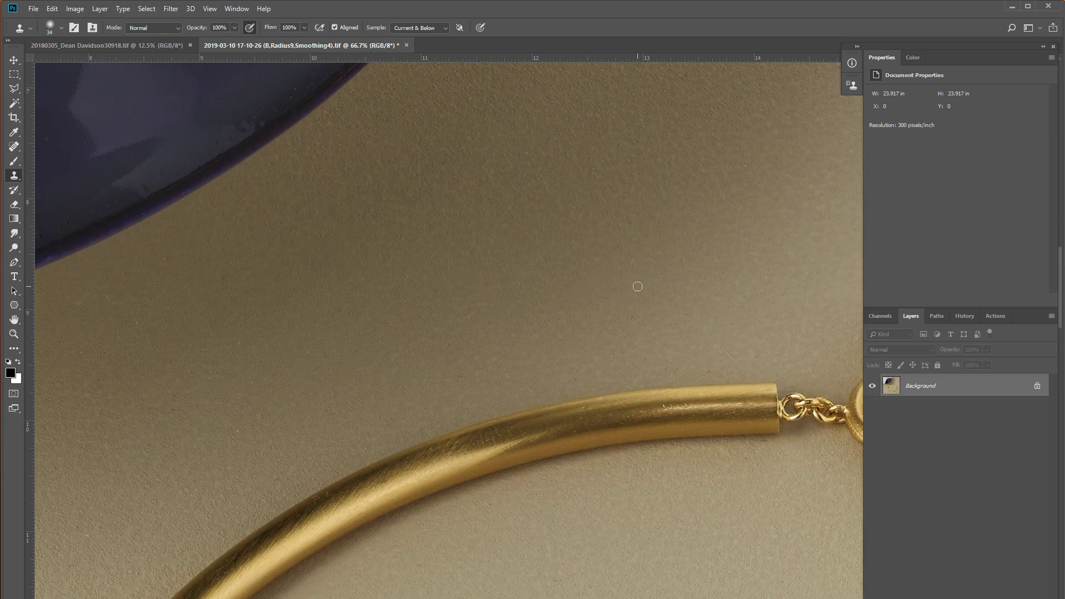
{"action": "mouse_move", "coordinate": [637, 286]}
{"action": "left_mouse_down"}
{"action": "mouse_move", "coordinate": [483, 364]}
{"action": "mouse_move", "coordinate": [528, 438]}
{"action": "mouse_move", "coordinate": [527, 420]}
{"action": "left_mouse_up"}
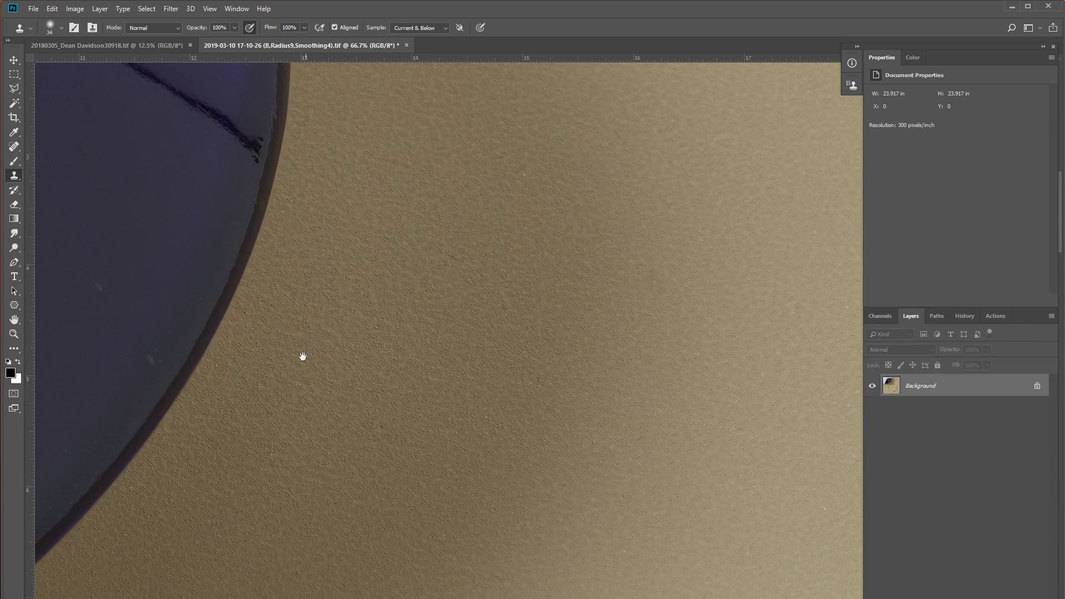
{"action": "left_click_drag", "start_coordinate": [303, 356], "coordinate": [539, 202]}
{"action": "scroll", "coordinate": [540, 202], "scroll_direction": "down", "scroll_amount": 3}
{"action": "left_click_drag", "start_coordinate": [432, 318], "coordinate": [573, 223]}
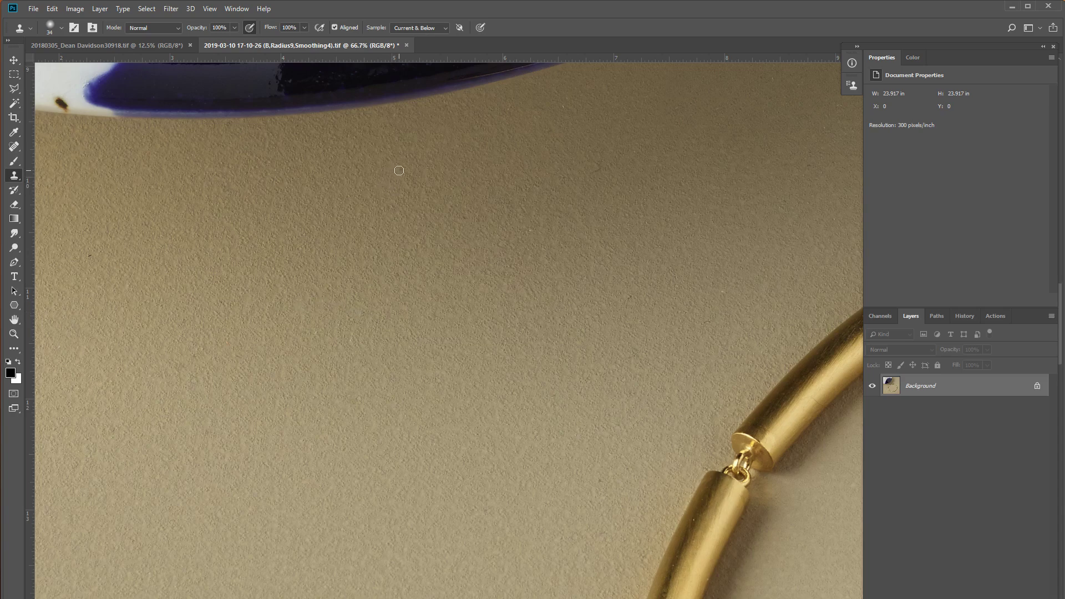
{"action": "scroll", "coordinate": [561, 240], "scroll_direction": "left", "scroll_amount": 5}
{"action": "scroll", "coordinate": [574, 291], "scroll_direction": "left", "scroll_amount": 5}
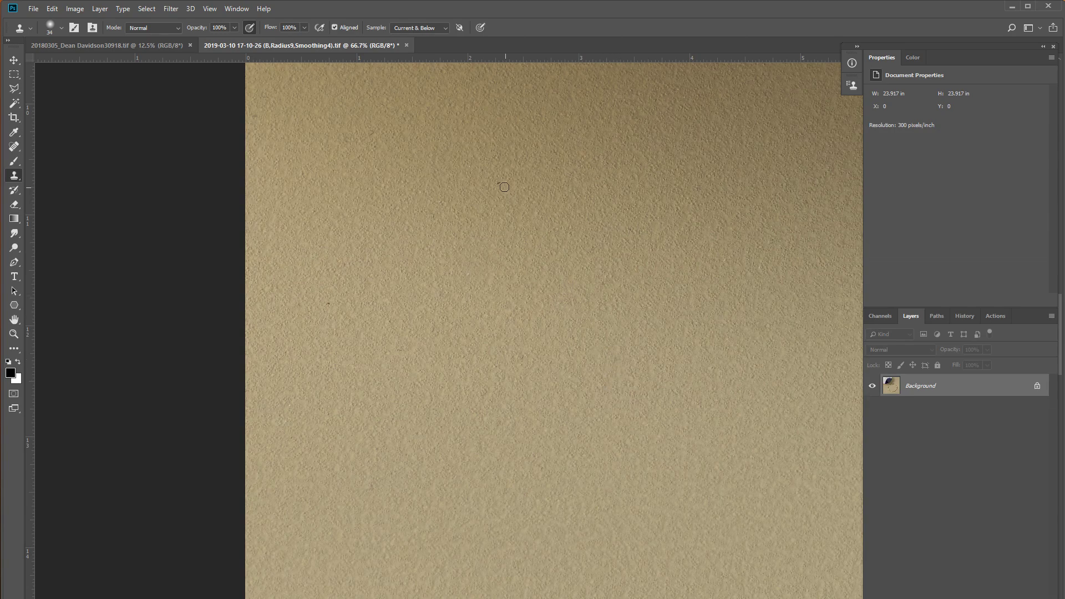
{"action": "scroll", "coordinate": [324, 305], "scroll_direction": "up", "scroll_amount": 5}
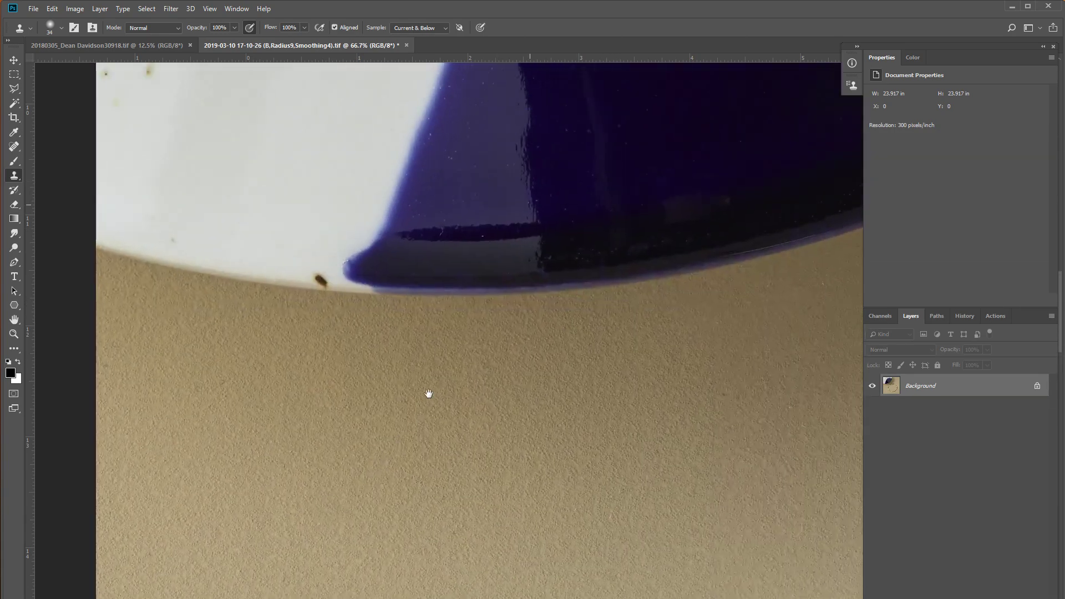
{"action": "scroll", "coordinate": [428, 392], "scroll_direction": "up", "scroll_amount": 2}
{"action": "scroll", "coordinate": [426, 388], "scroll_direction": "up", "scroll_amount": 1}
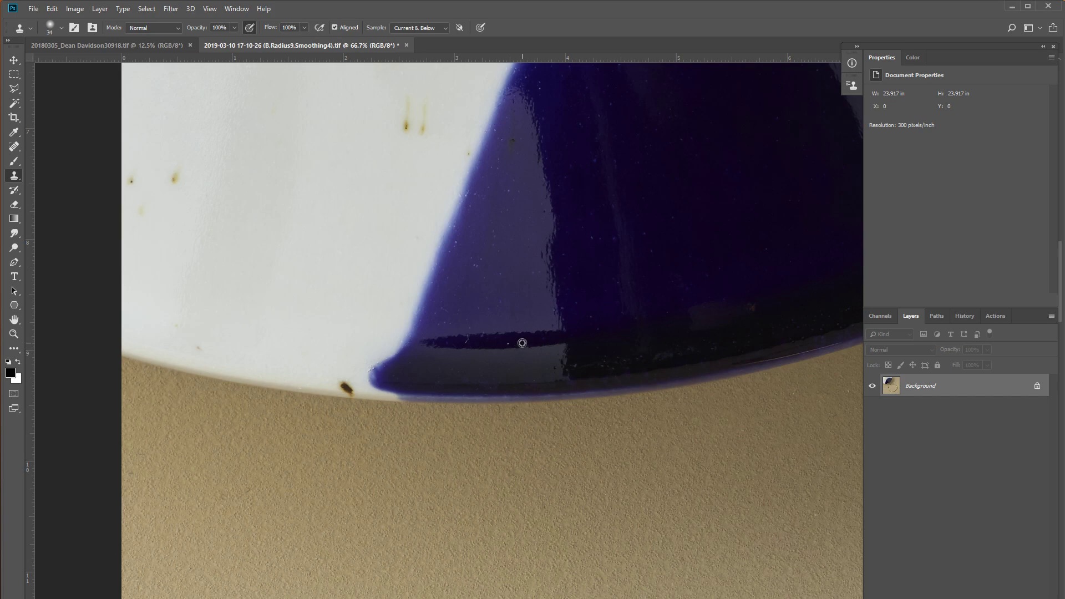
Step: Save the retouched image, fit it to the window and frame the necklace
{"action": "key", "text": "ctrl+0"}
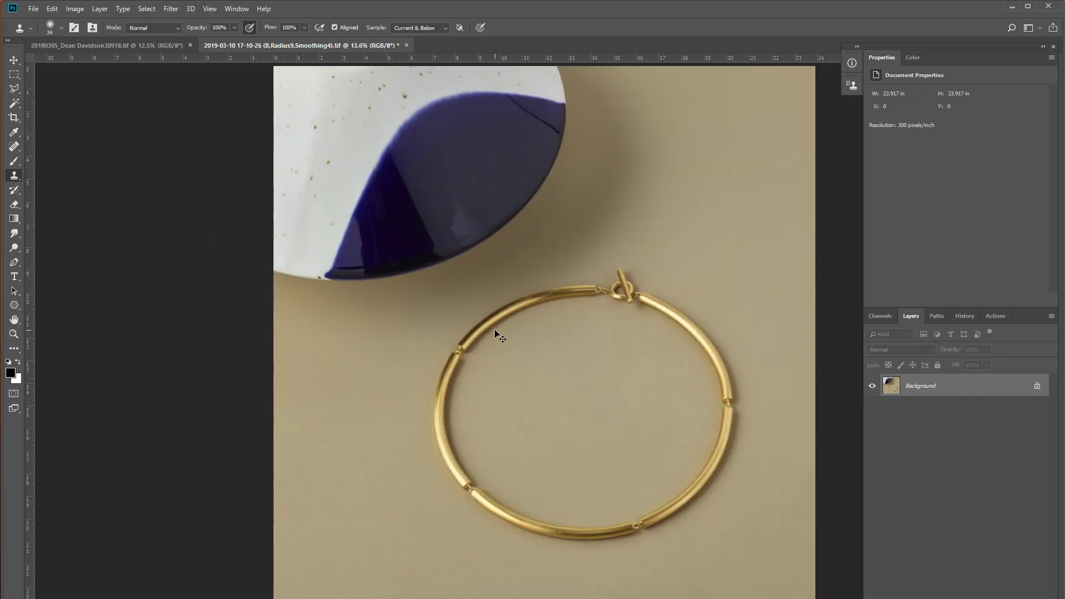
{"action": "key", "text": "ctrl+s"}
{"action": "scroll", "coordinate": [597, 278], "scroll_direction": "up", "scroll_amount": 1}
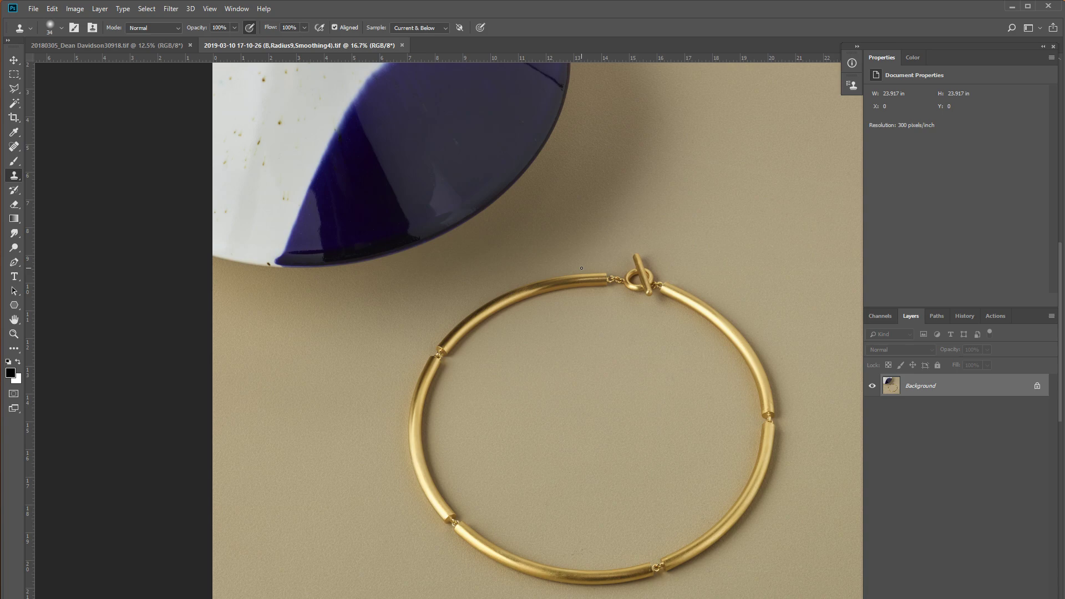
{"action": "scroll", "coordinate": [582, 269], "scroll_direction": "up", "scroll_amount": 1}
{"action": "left_click_drag", "start_coordinate": [581, 269], "coordinate": [394, 212]}
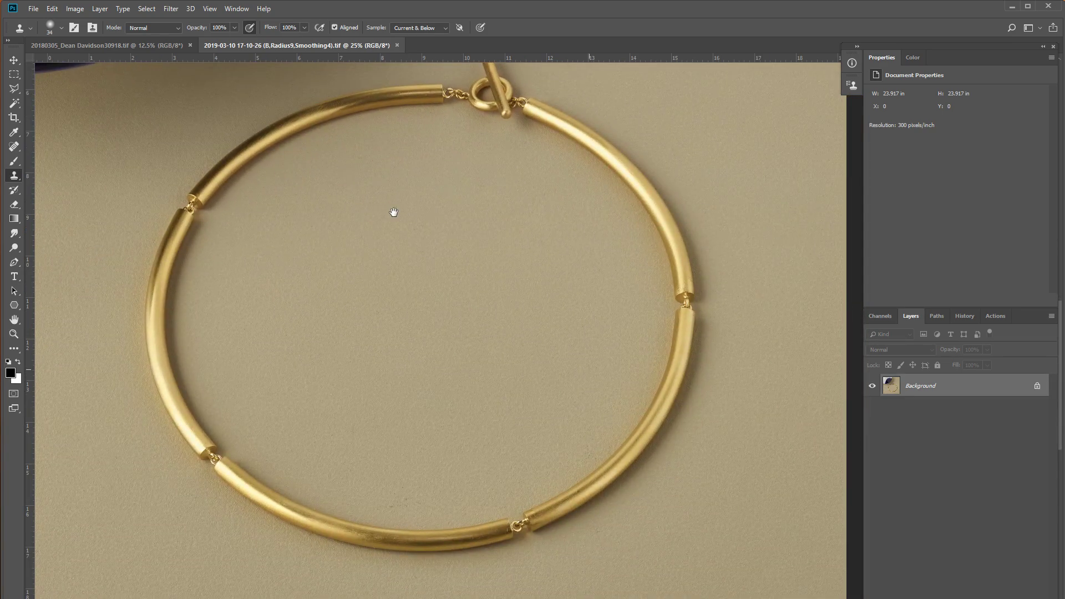
Step: Select the lower-right gold tube by colour, extending it toward the lower joint
{"action": "left_click", "coordinate": [15, 103]}
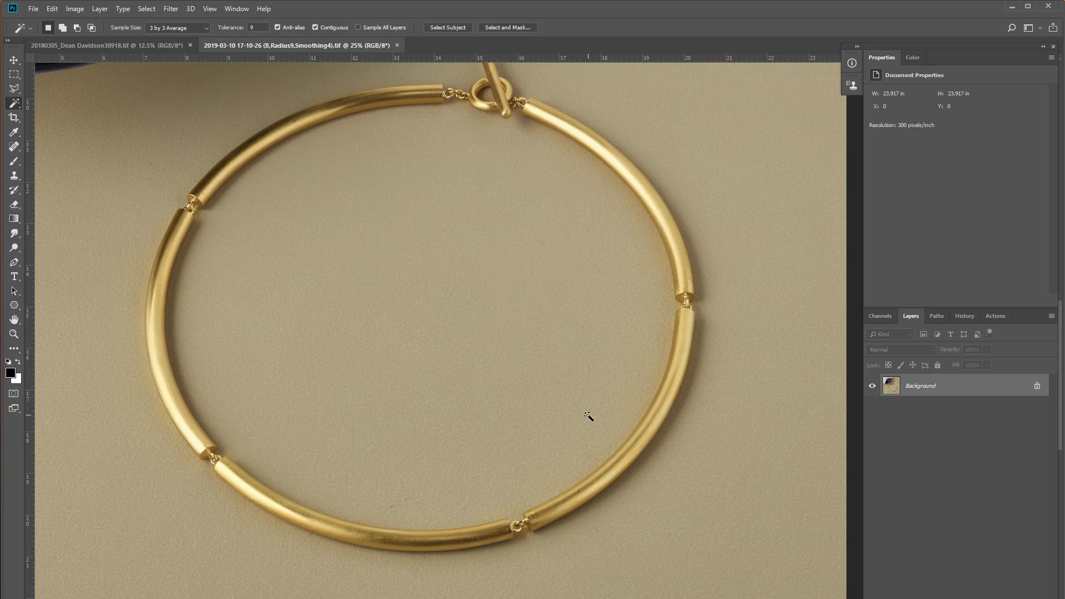
{"action": "left_click", "coordinate": [640, 446]}
{"action": "left_click", "coordinate": [673, 356], "text": "shift"}
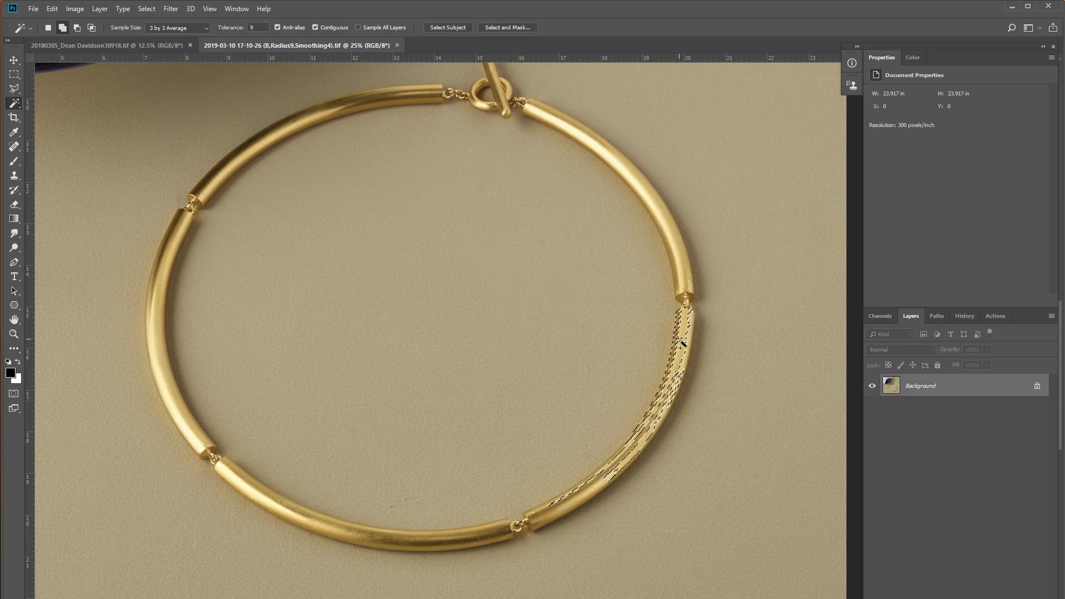
{"action": "left_click", "coordinate": [676, 373], "text": "shift"}
{"action": "left_click", "coordinate": [668, 391], "text": "shift"}
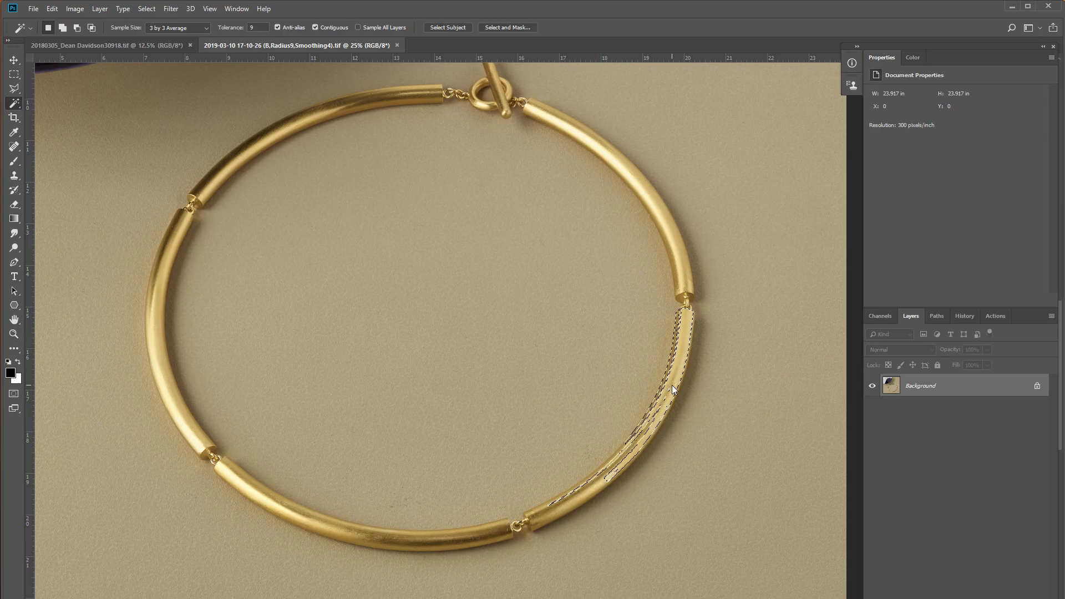
{"action": "left_click", "coordinate": [580, 490], "text": "shift"}
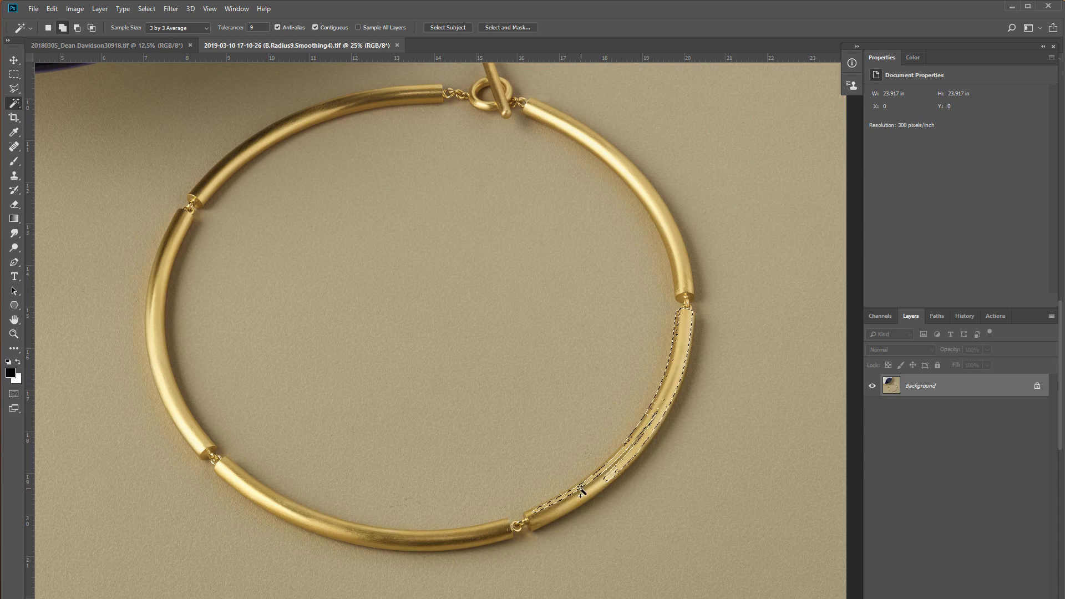
{"action": "left_click", "coordinate": [562, 512], "text": "shift"}
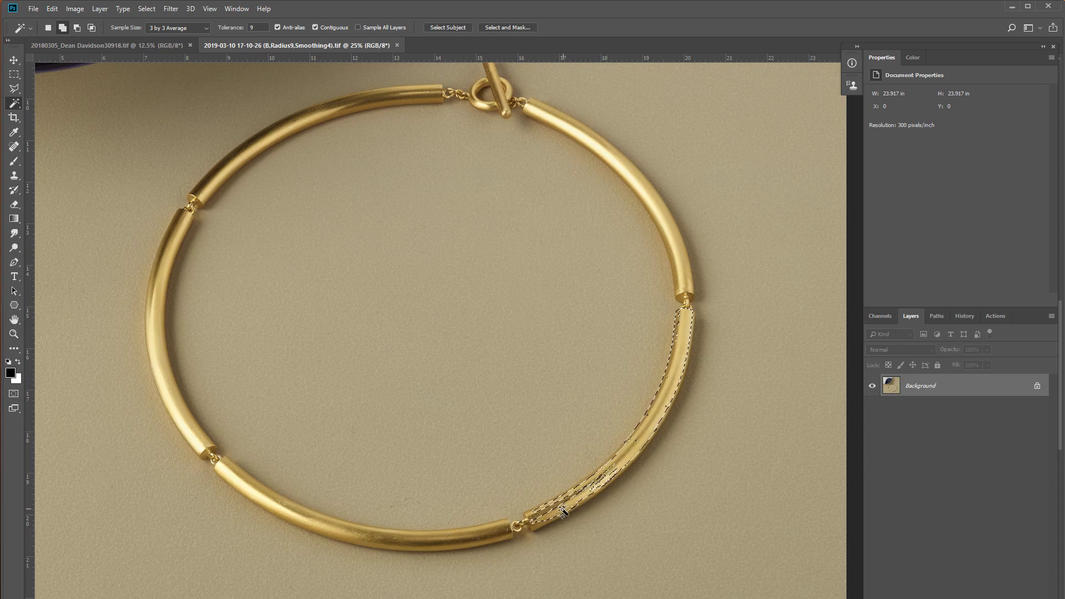
{"action": "left_click", "coordinate": [555, 515], "text": "shift"}
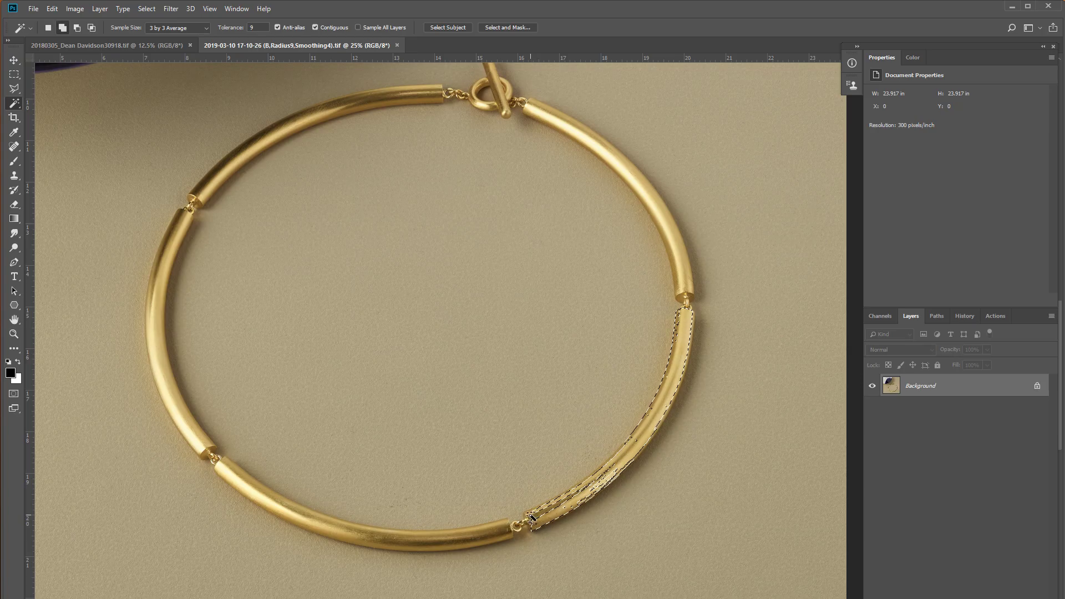
{"action": "left_click", "coordinate": [609, 478], "text": "shift"}
{"action": "left_click", "coordinate": [594, 494], "text": "shift"}
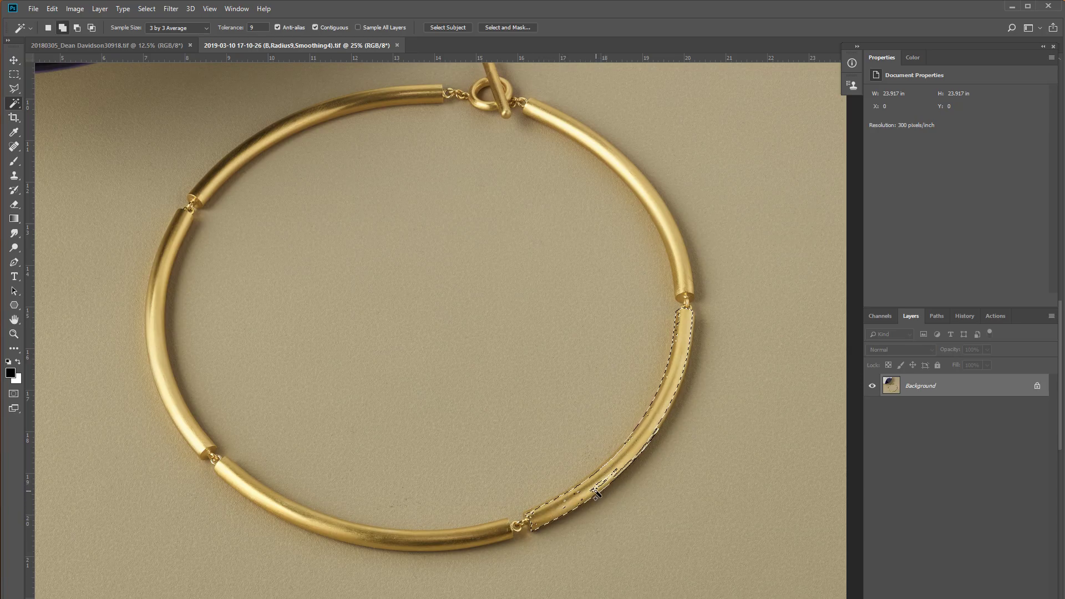
{"action": "left_click", "coordinate": [596, 494], "text": "shift"}
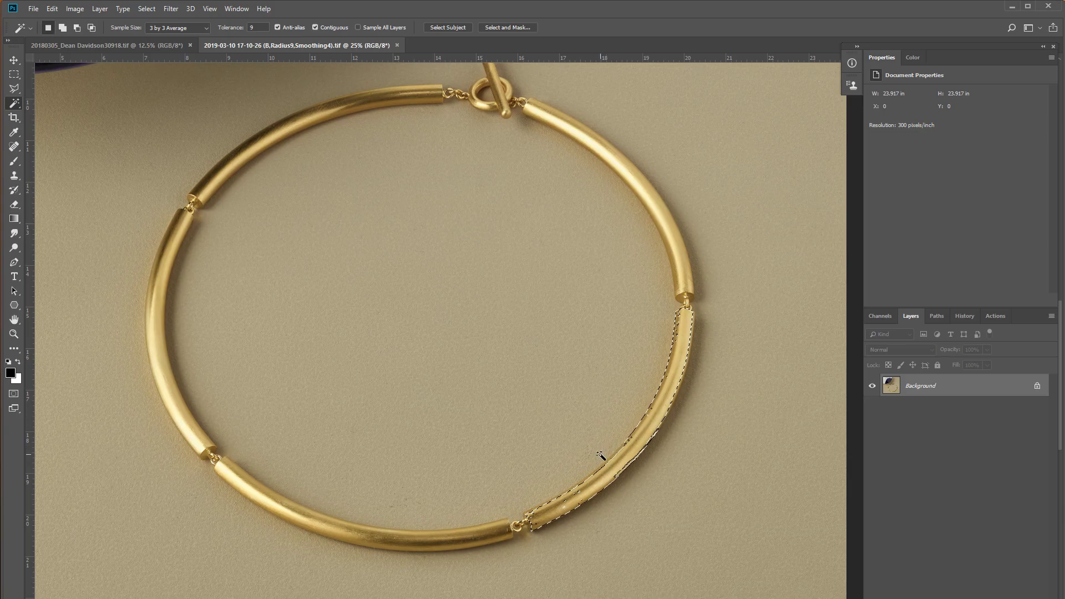
Step: Refine the selection with the Quick Selection brush so it hugs the gold tube's edges
{"action": "scroll", "coordinate": [625, 447], "scroll_direction": "up", "scroll_amount": 3}
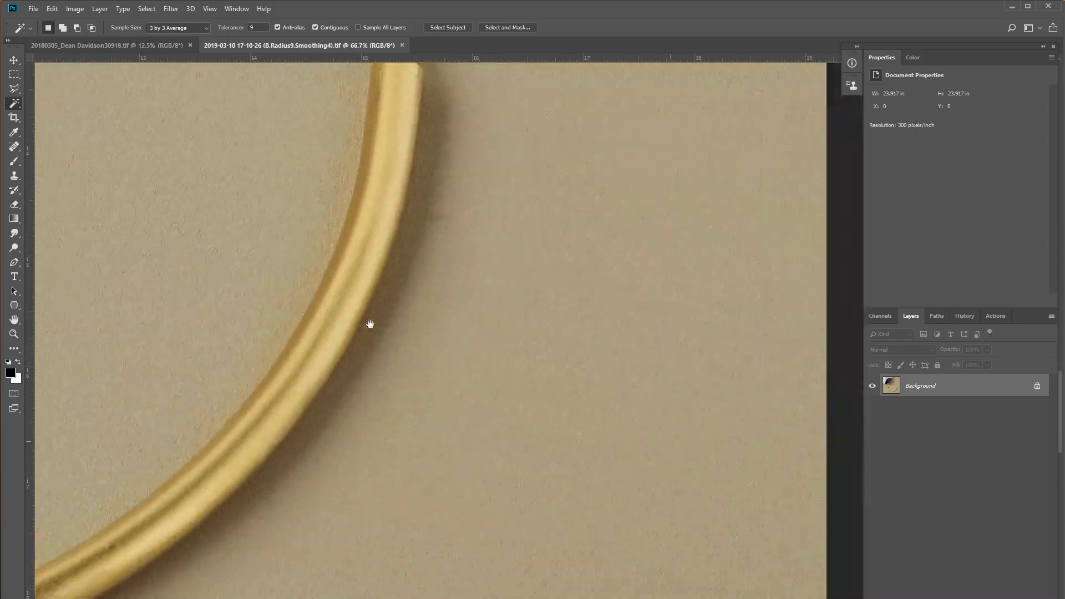
{"action": "left_click", "coordinate": [14, 89]}
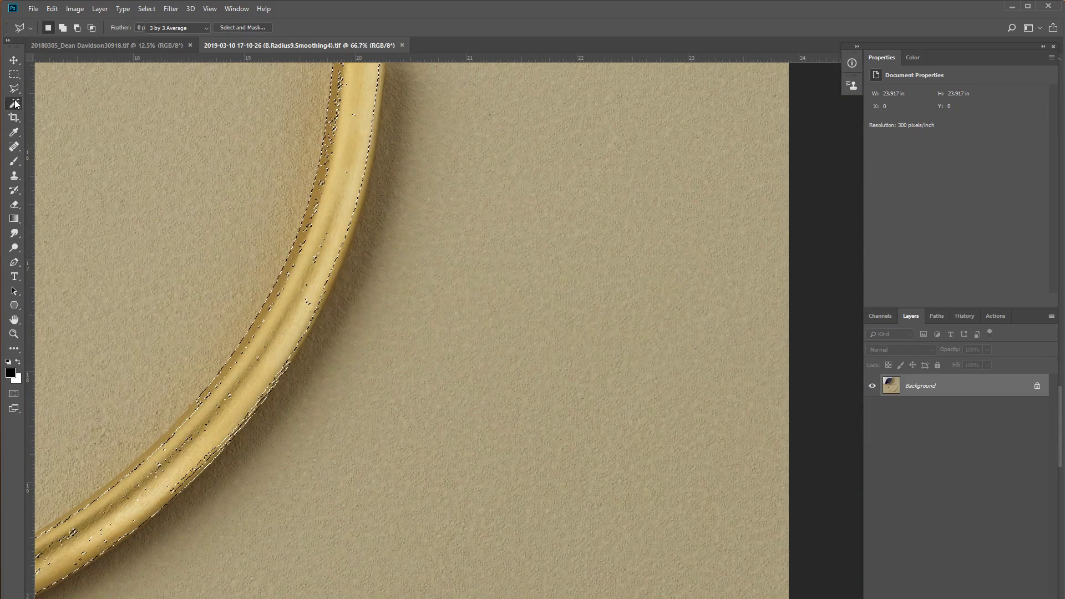
{"action": "right_click", "coordinate": [14, 103]}
{"action": "left_click", "coordinate": [55, 102]}
{"action": "mouse_move", "coordinate": [330, 244]}
{"action": "left_mouse_down"}
{"action": "mouse_move", "coordinate": [299, 300]}
{"action": "mouse_move", "coordinate": [330, 142]}
{"action": "mouse_move", "coordinate": [301, 268]}
{"action": "left_mouse_up"}
{"action": "left_click_drag", "start_coordinate": [237, 352], "coordinate": [180, 480]}
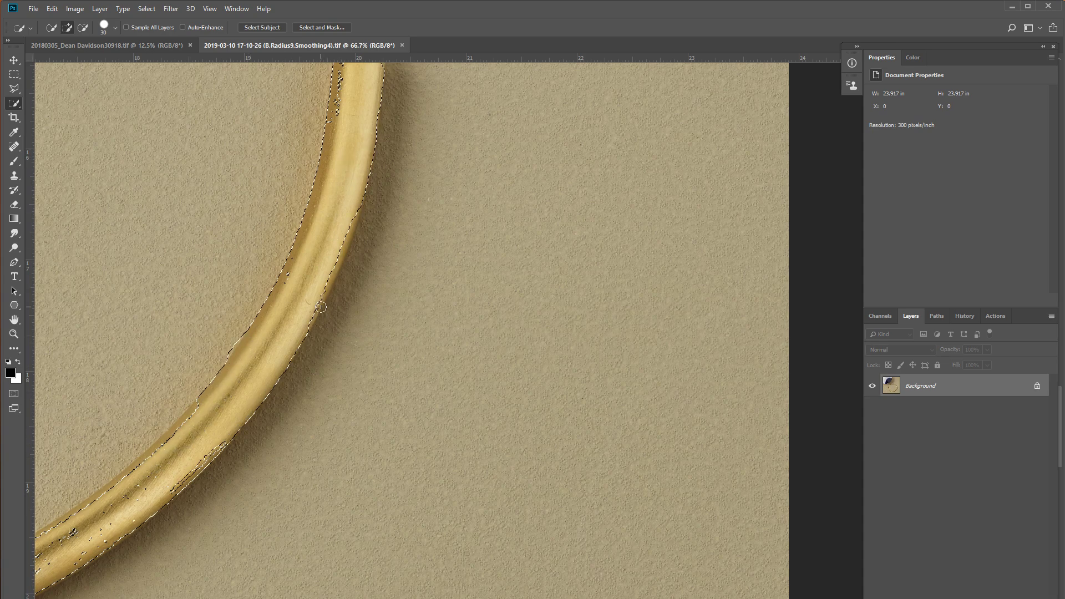
{"action": "left_click_drag", "start_coordinate": [327, 120], "coordinate": [316, 302]}
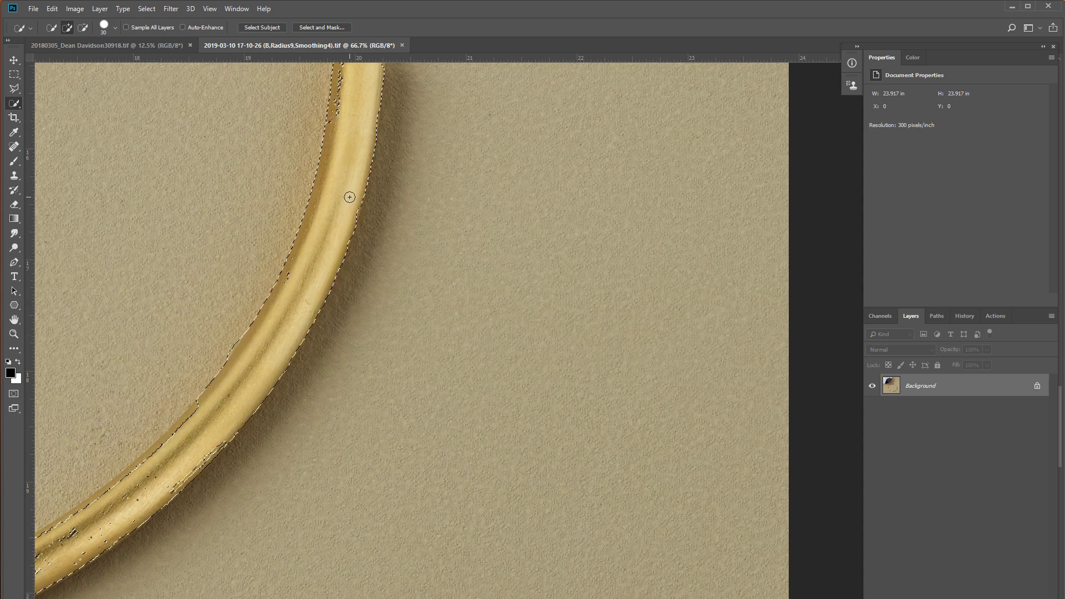
{"action": "mouse_move", "coordinate": [349, 198]}
{"action": "left_mouse_down"}
{"action": "mouse_move", "coordinate": [352, 135]}
{"action": "mouse_move", "coordinate": [340, 316]}
{"action": "mouse_move", "coordinate": [333, 238]}
{"action": "left_mouse_up"}
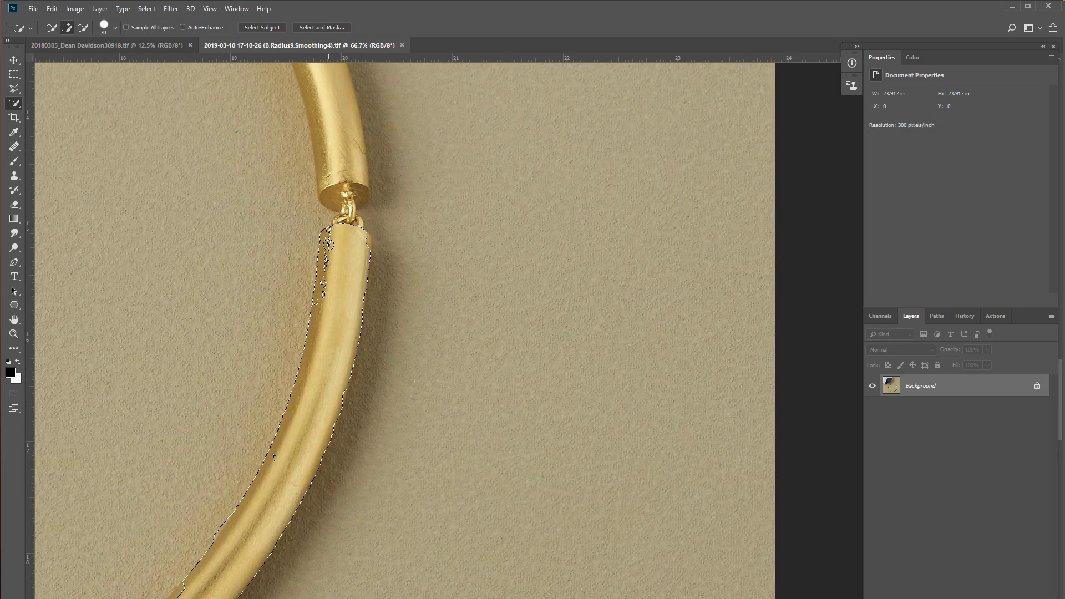
{"action": "scroll", "coordinate": [333, 238], "scroll_direction": "down", "scroll_amount": 5}
{"action": "scroll", "coordinate": [333, 238], "scroll_direction": "left", "scroll_amount": 3}
{"action": "left_click_drag", "start_coordinate": [284, 354], "coordinate": [179, 398]}
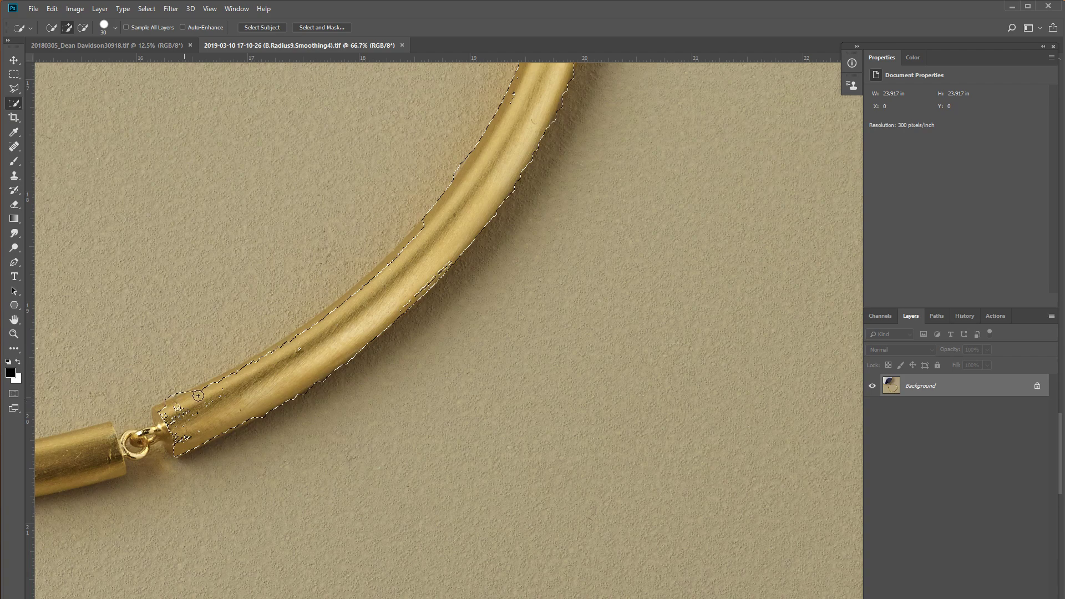
{"action": "mouse_move", "coordinate": [198, 396]}
{"action": "left_mouse_down"}
{"action": "mouse_move", "coordinate": [339, 312]}
{"action": "mouse_move", "coordinate": [174, 417]}
{"action": "mouse_move", "coordinate": [424, 291]}
{"action": "left_mouse_up"}
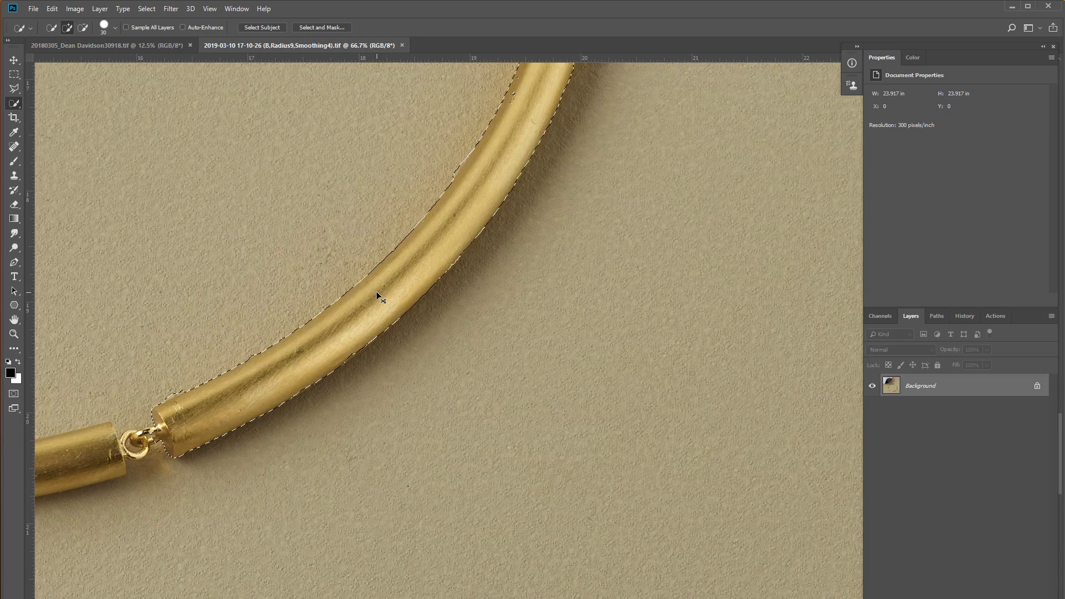
Step: Copy the selected gold tube onto Layer 1 and move it down-left toward the lower arc
{"action": "key", "text": "ctrl+v"}
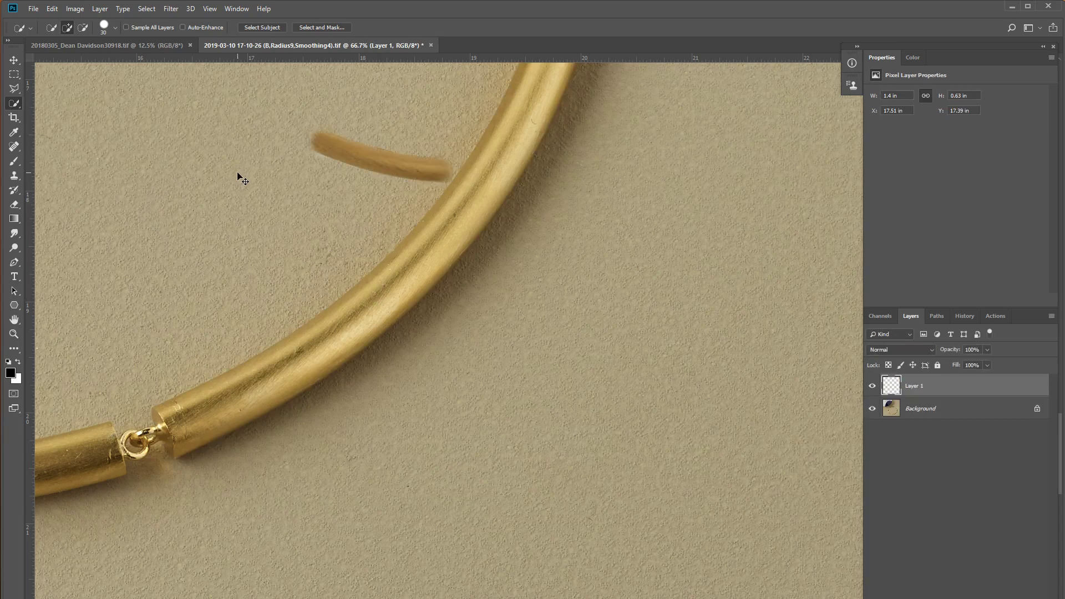
{"action": "key", "text": "ctrl+z"}
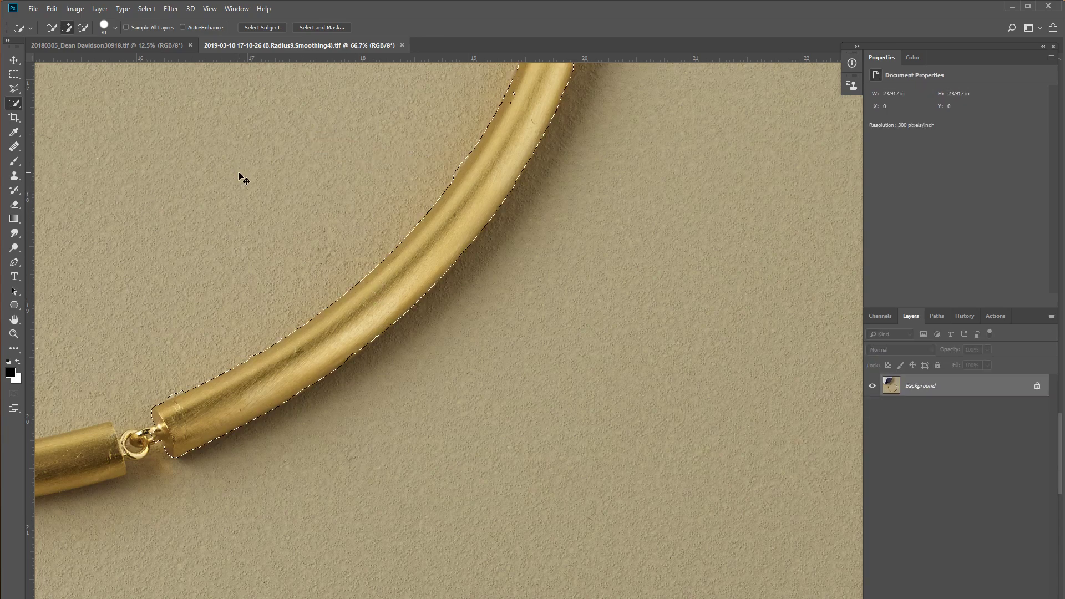
{"action": "key", "text": "ctrl+shift+z"}
{"action": "key", "text": "ctrl+shift+z"}
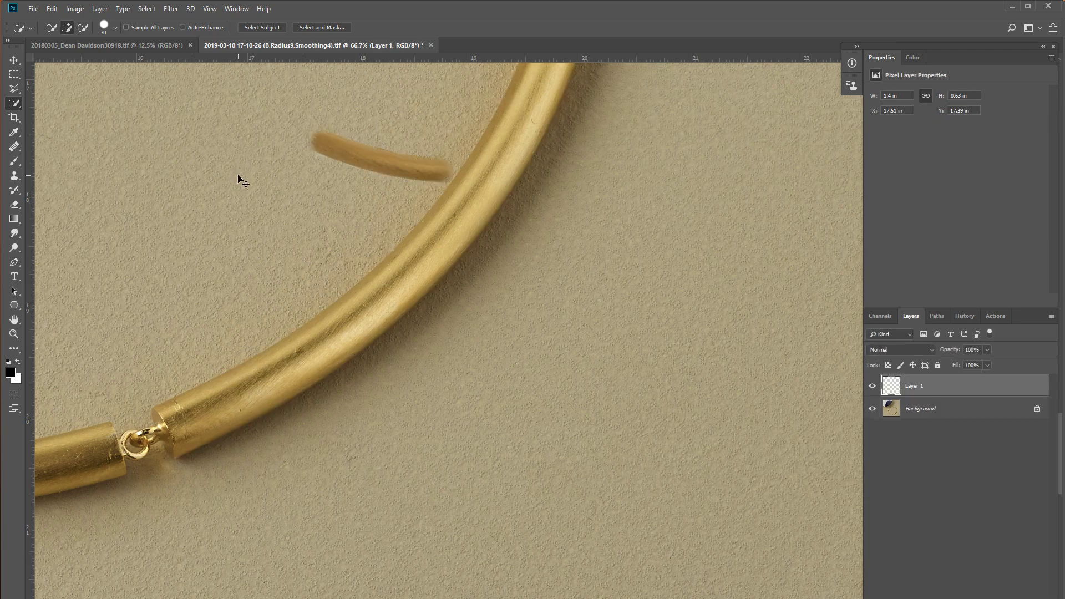
{"action": "key", "text": "ctrl+z"}
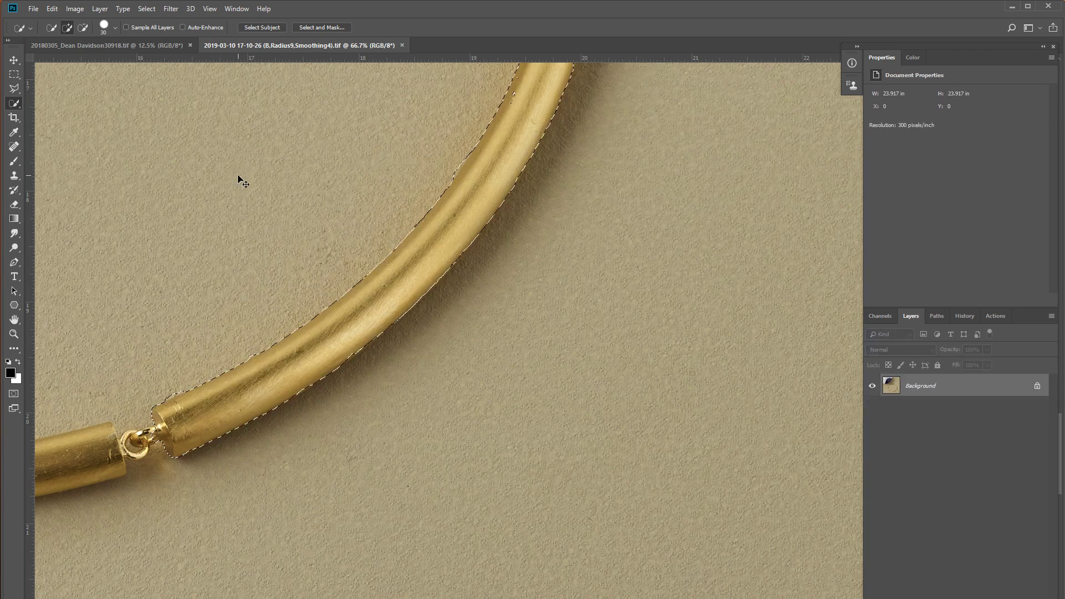
{"action": "key", "text": "ctrl+shift+z"}
{"action": "key", "text": "ctrl+shift+z"}
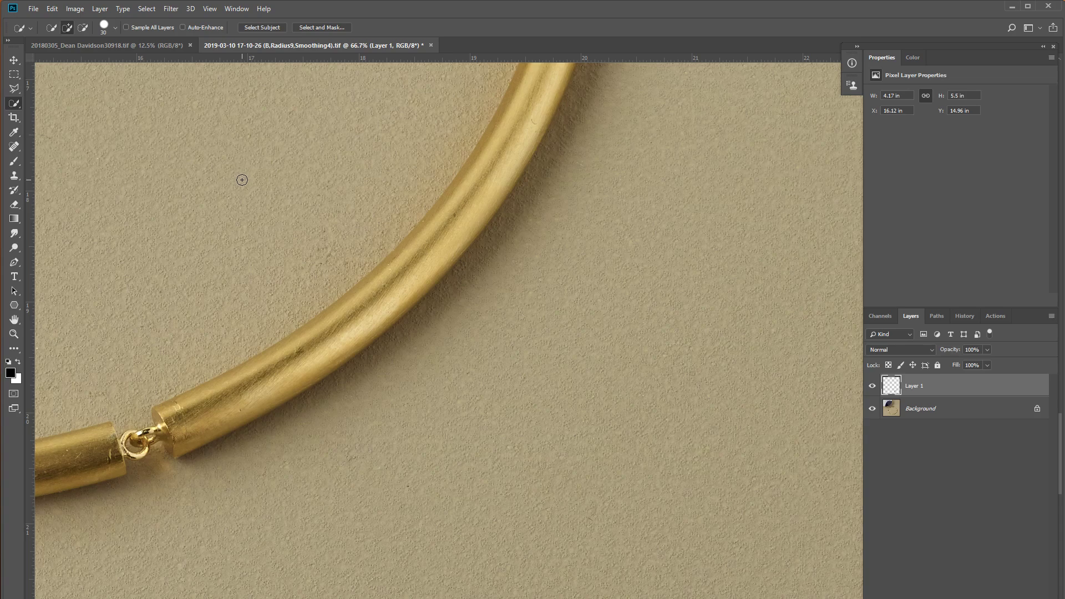
{"action": "key", "text": "ctrl+minus"}
{"action": "left_click", "coordinate": [14, 59]}
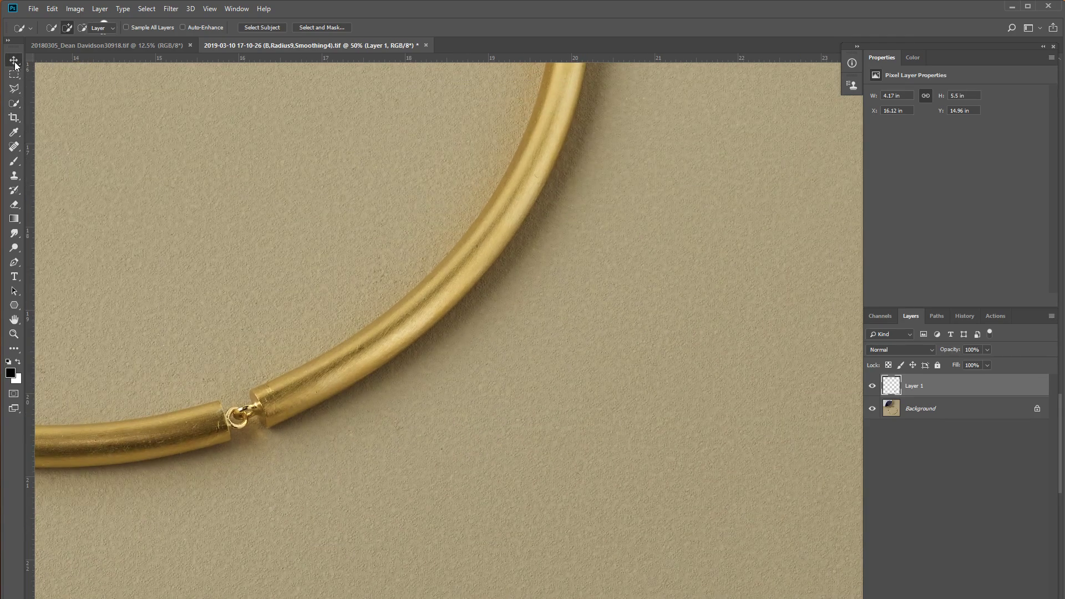
{"action": "left_click_drag", "start_coordinate": [452, 290], "coordinate": [201, 364]}
{"action": "key", "text": "ctrl+minus"}
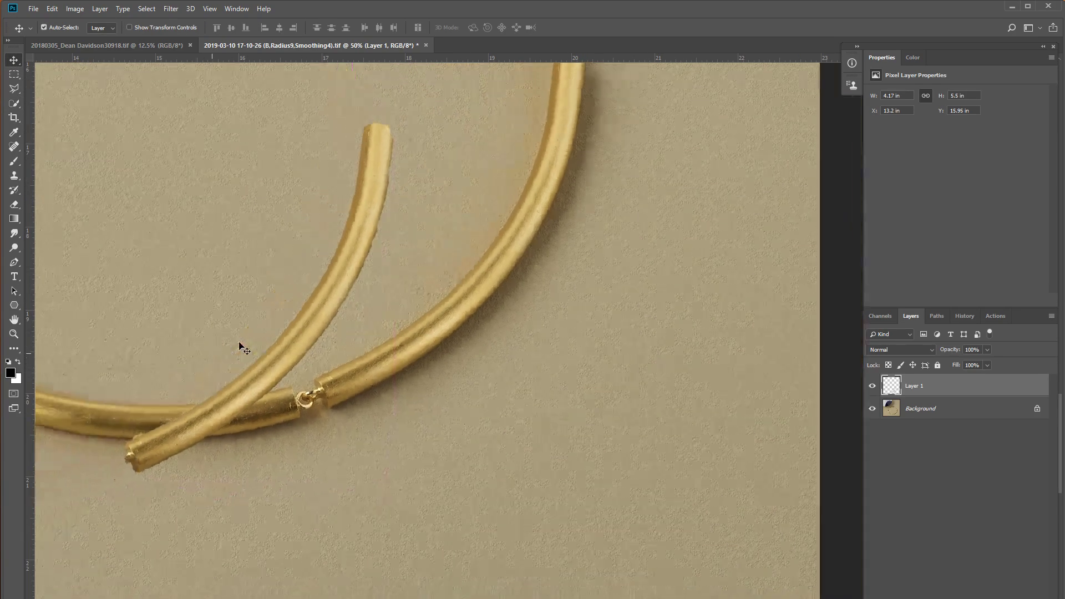
{"action": "mouse_move", "coordinate": [322, 361]}
{"action": "left_mouse_down"}
{"action": "mouse_move", "coordinate": [172, 383]}
{"action": "mouse_move", "coordinate": [471, 365]}
{"action": "mouse_move", "coordinate": [387, 348]}
{"action": "left_mouse_up"}
Step: Rotate the copied tube to about 65.8 degrees and scale it to about 111% along the arc
{"action": "key", "text": "ctrl+t"}
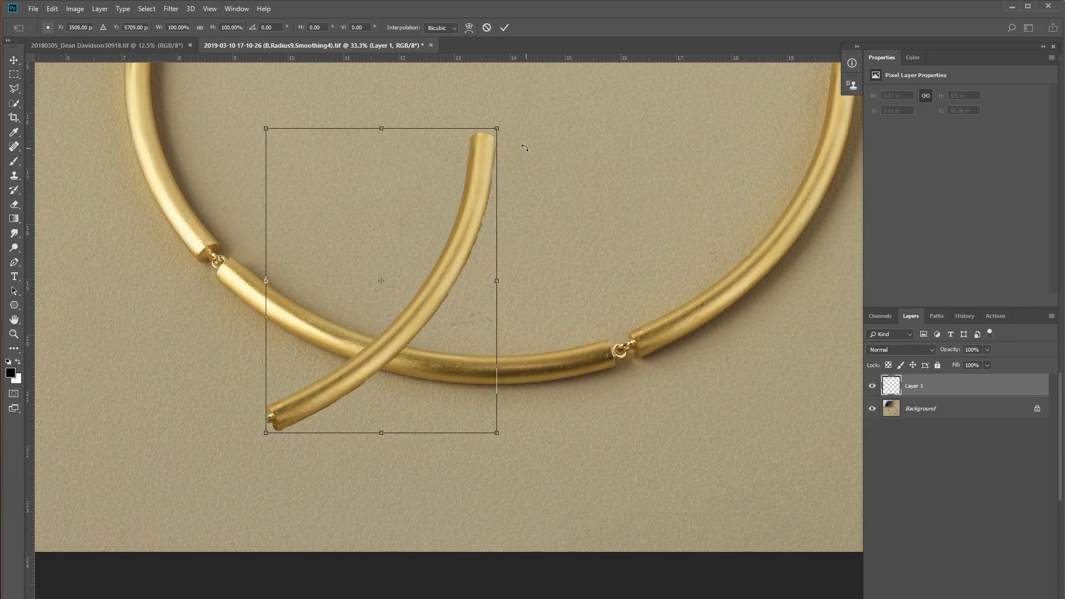
{"action": "left_click_drag", "start_coordinate": [514, 117], "coordinate": [551, 314]}
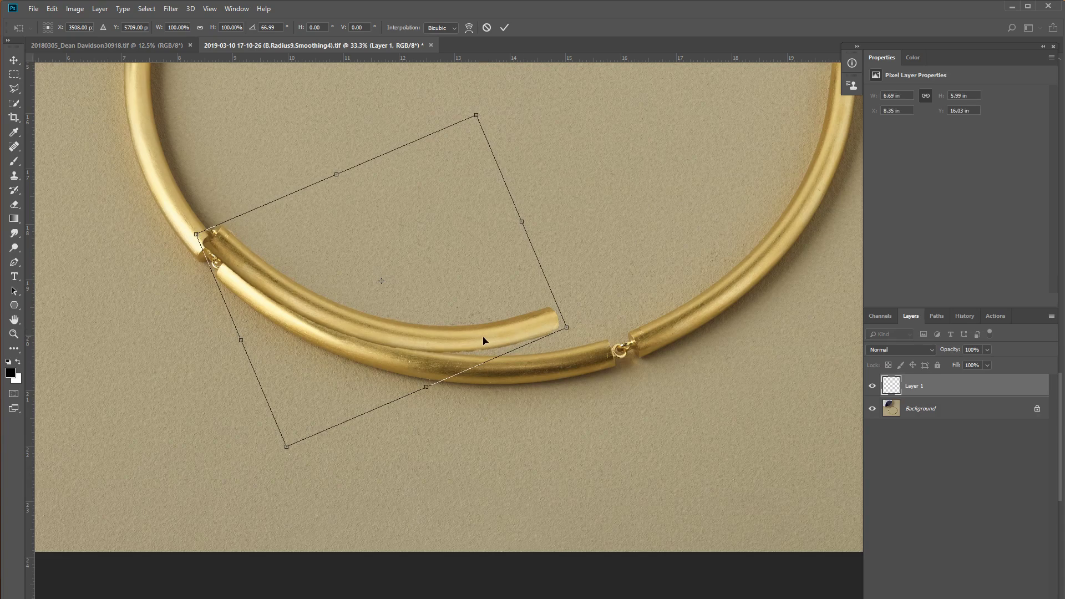
{"action": "left_click_drag", "start_coordinate": [477, 348], "coordinate": [516, 376]}
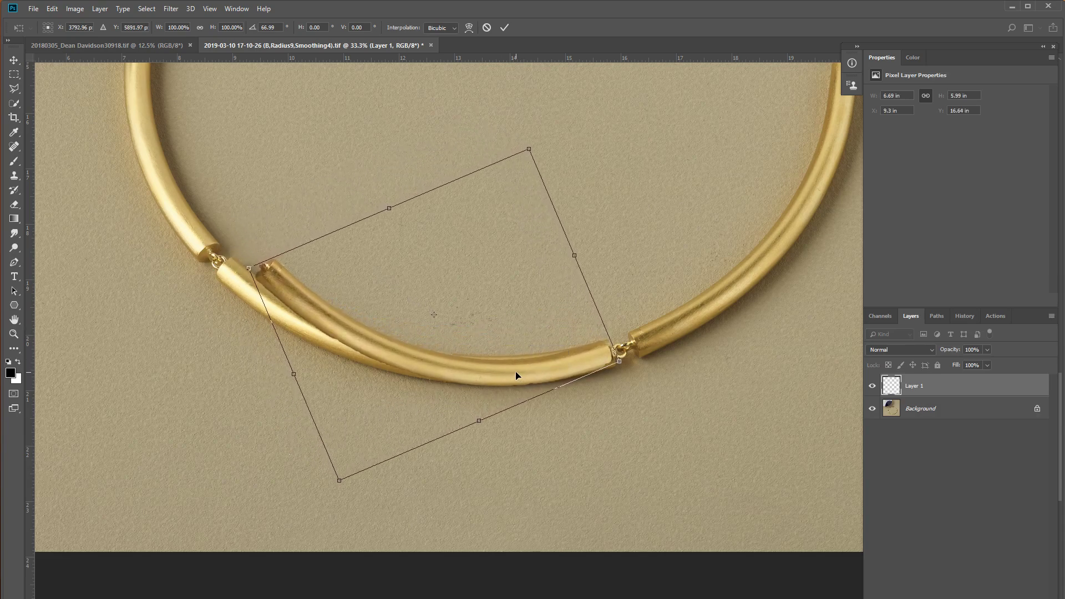
{"action": "left_click_drag", "start_coordinate": [246, 264], "coordinate": [204, 246]}
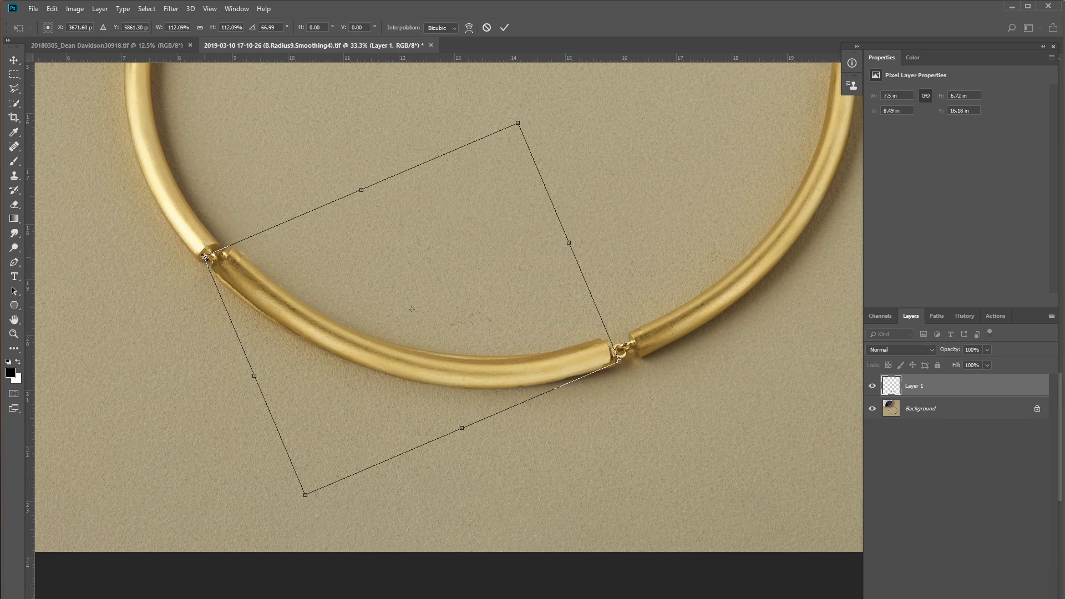
{"action": "left_click_drag", "start_coordinate": [204, 256], "coordinate": [208, 267]}
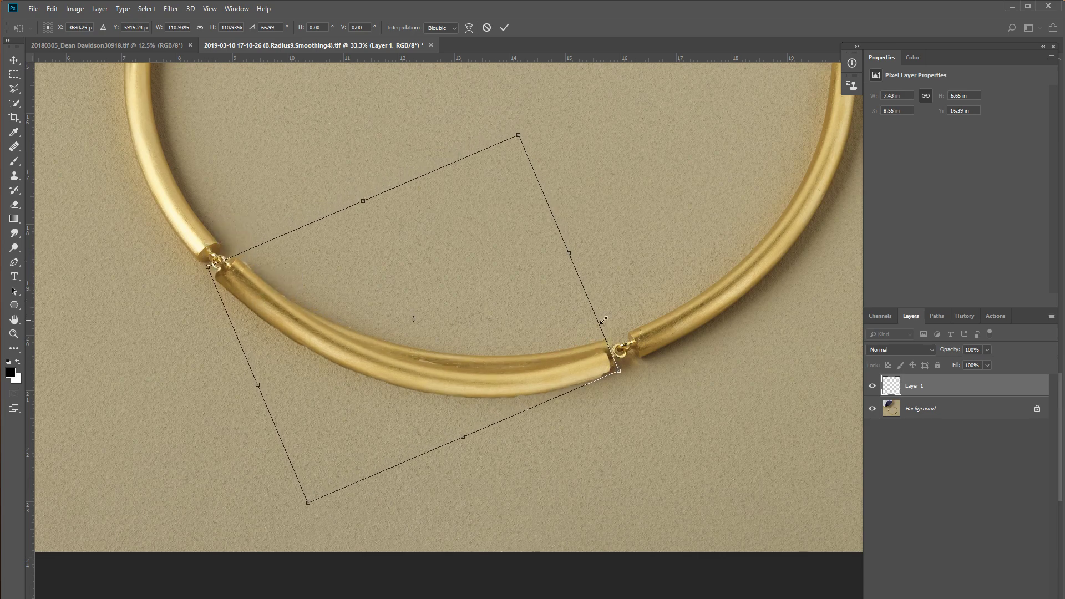
{"action": "left_click_drag", "start_coordinate": [603, 321], "coordinate": [650, 315]}
{"action": "left_click_drag", "start_coordinate": [474, 388], "coordinate": [477, 383]}
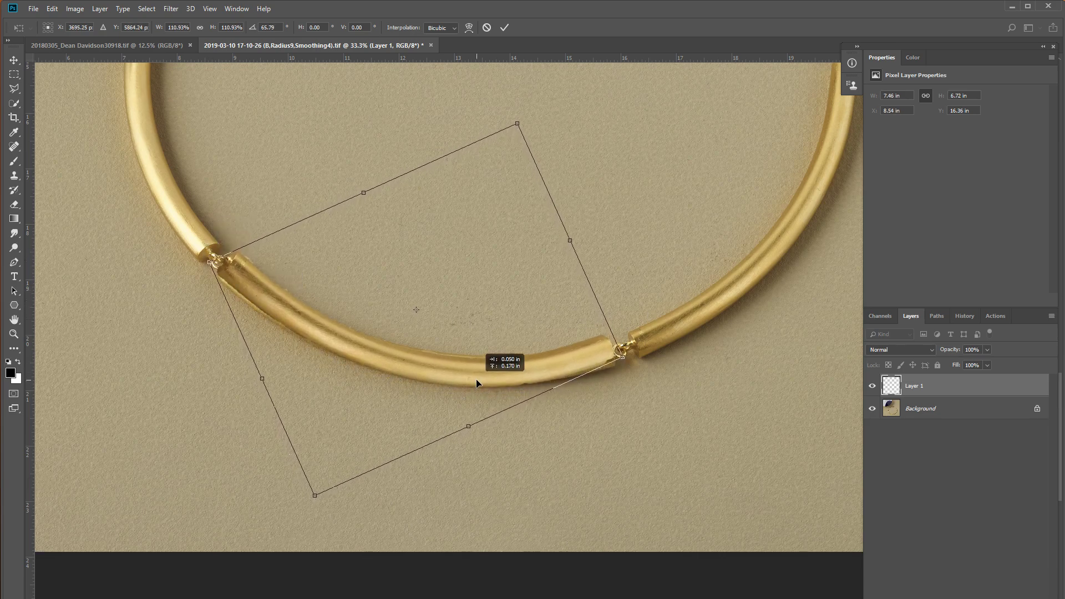
Step: Warp the tube's ends to meet both clasps and commit the transform
{"action": "left_click", "coordinate": [52, 9]}
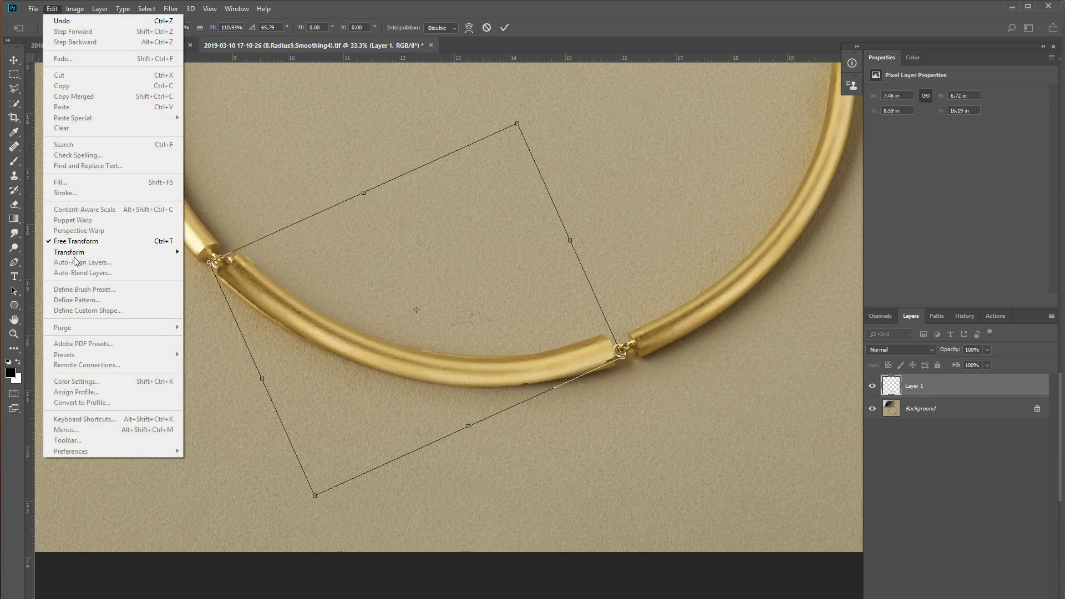
{"action": "mouse_move", "coordinate": [70, 251]}
{"action": "left_click", "coordinate": [211, 317]}
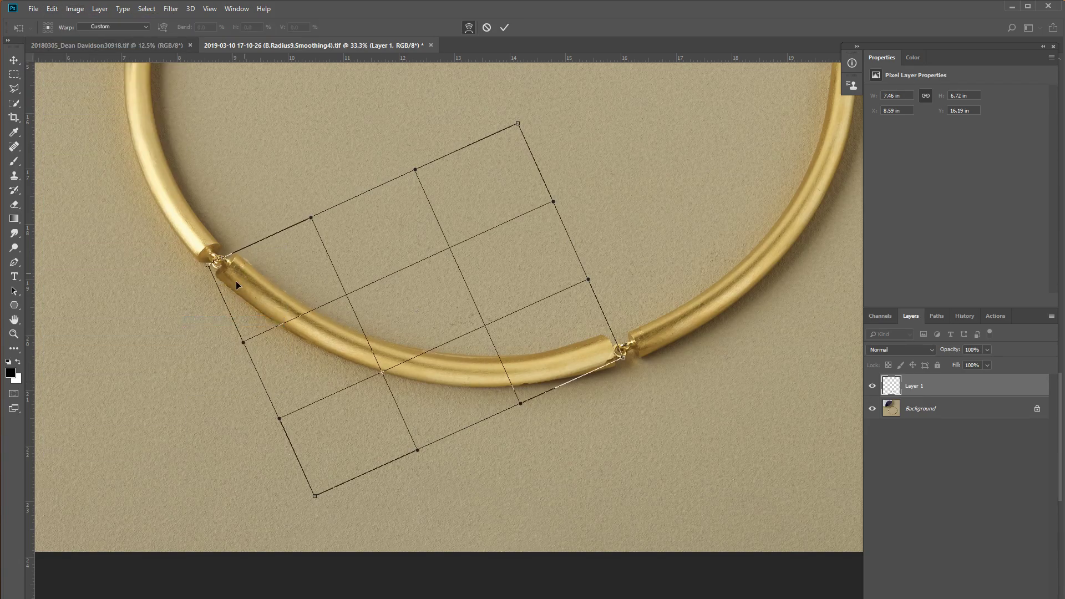
{"action": "left_click_drag", "start_coordinate": [243, 274], "coordinate": [235, 280]}
{"action": "left_click_drag", "start_coordinate": [590, 352], "coordinate": [594, 359]}
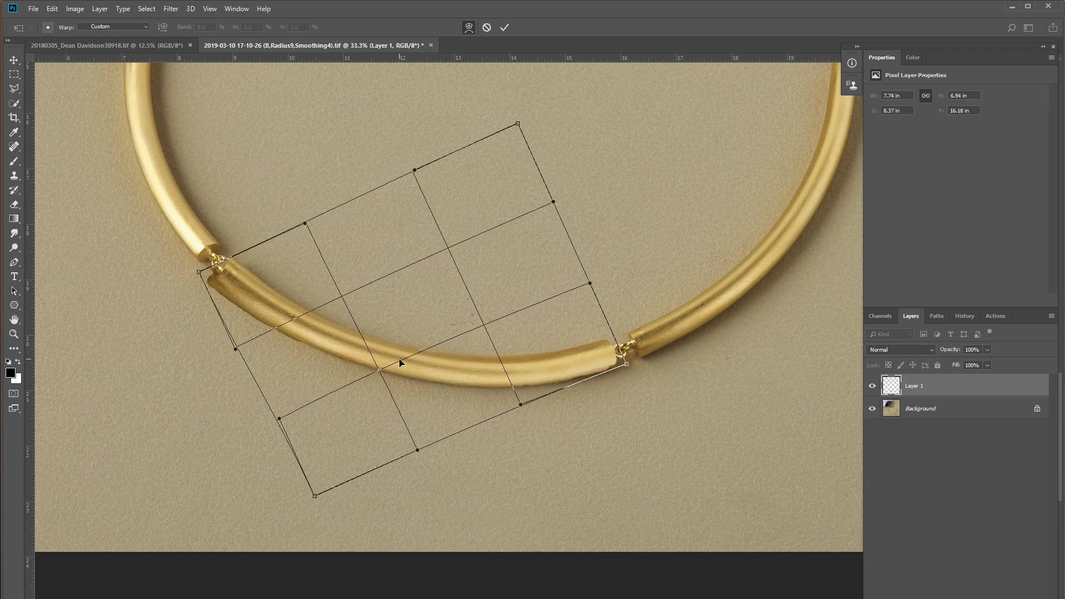
{"action": "key", "text": "Return"}
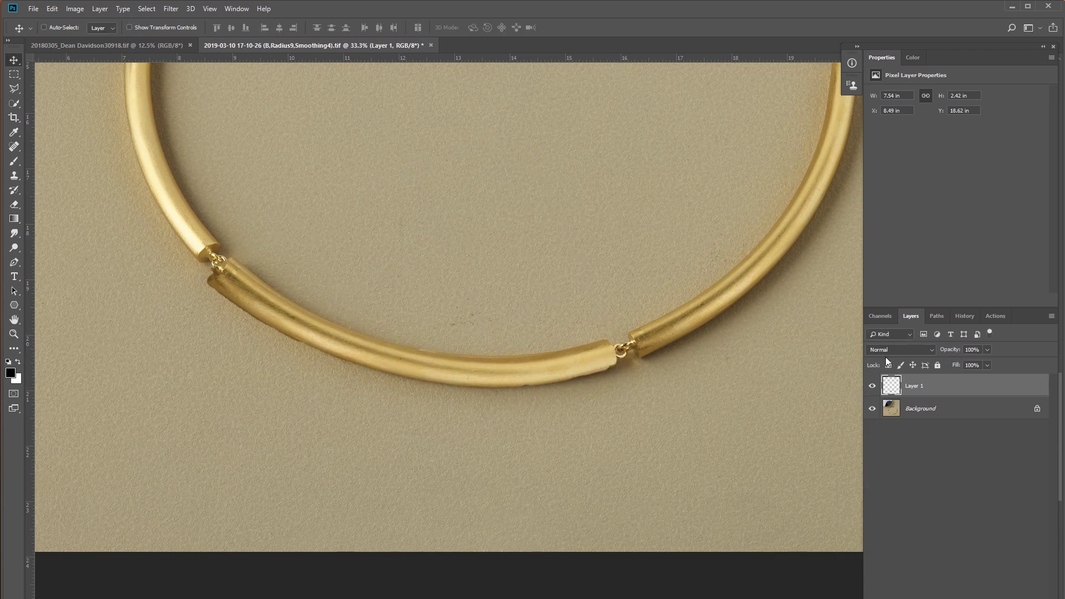
Step: Set Layer 1's blend mode to Lighten and toggle its visibility to compare
{"action": "left_click", "coordinate": [893, 350]}
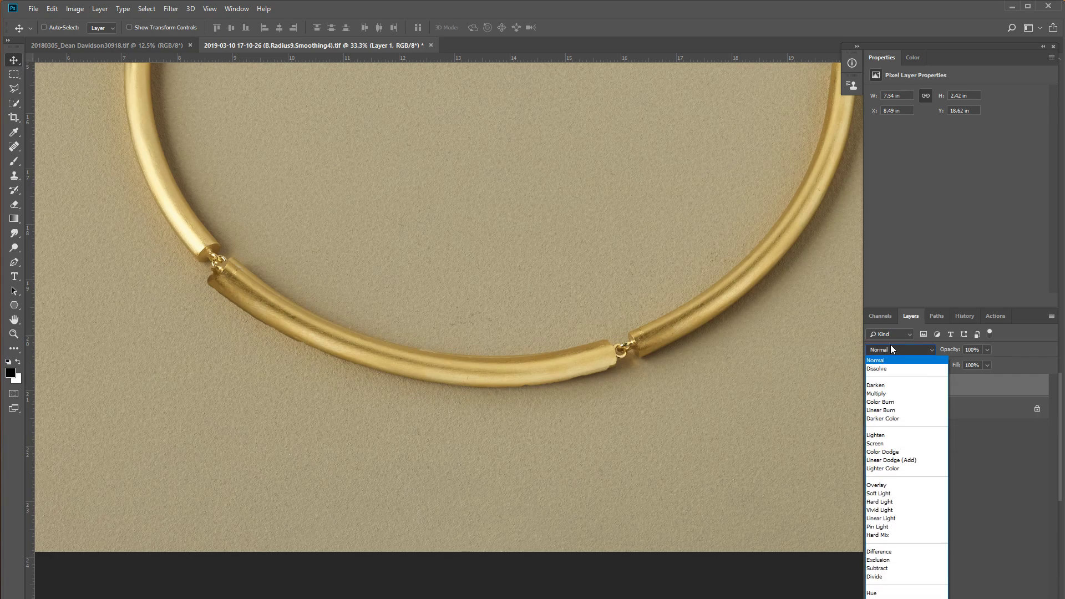
{"action": "left_click", "coordinate": [877, 435]}
{"action": "left_click", "coordinate": [873, 383]}
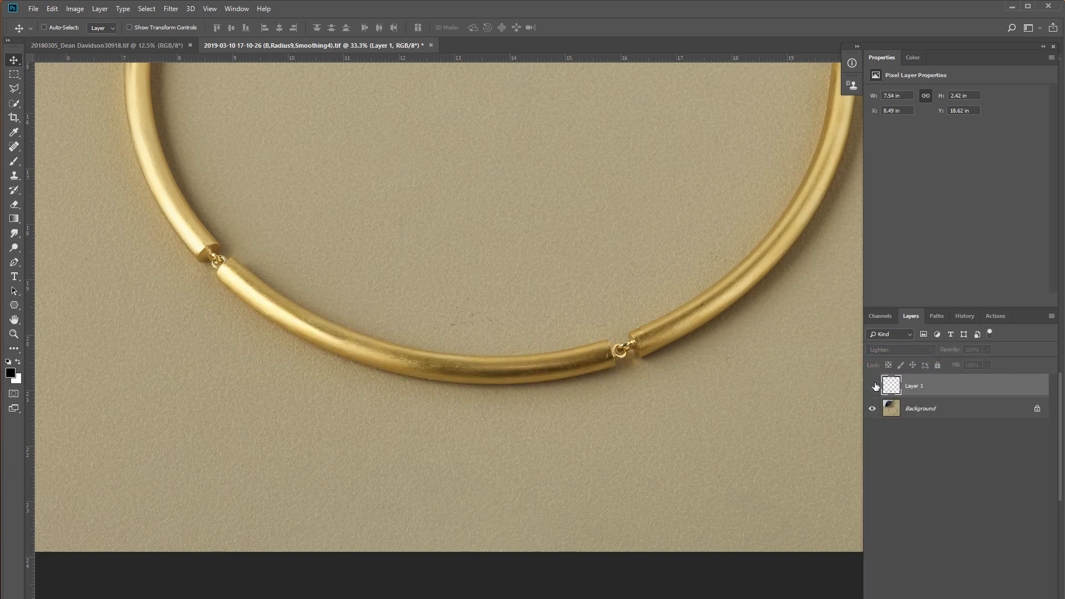
{"action": "left_click", "coordinate": [873, 386]}
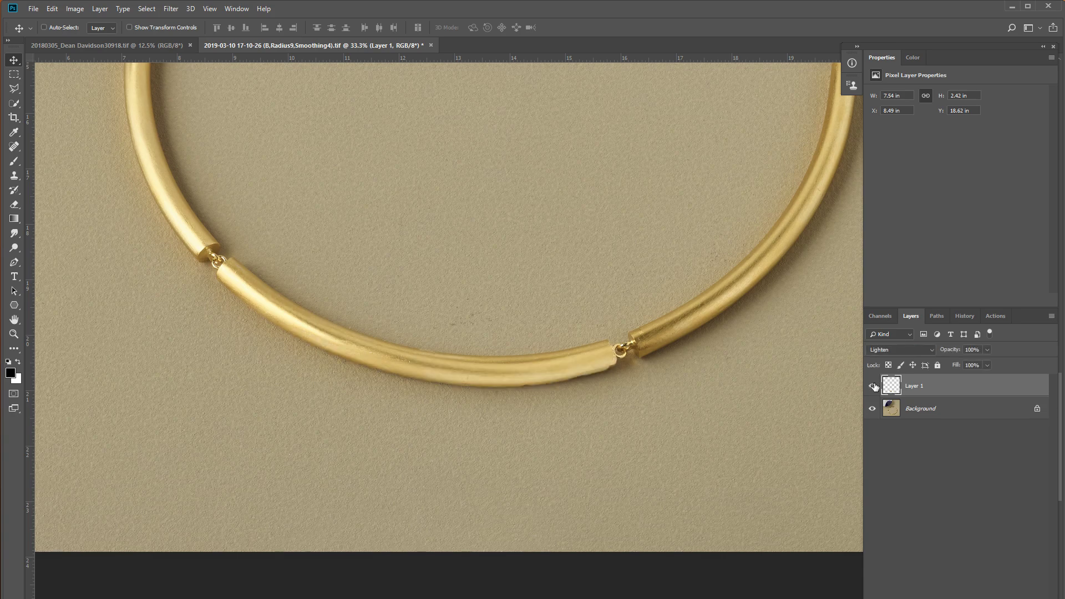
Step: Add a layer mask and paint out the bright ragged lower edge with a 0% hardness brush
{"action": "key", "text": "ctrl+shift+m"}
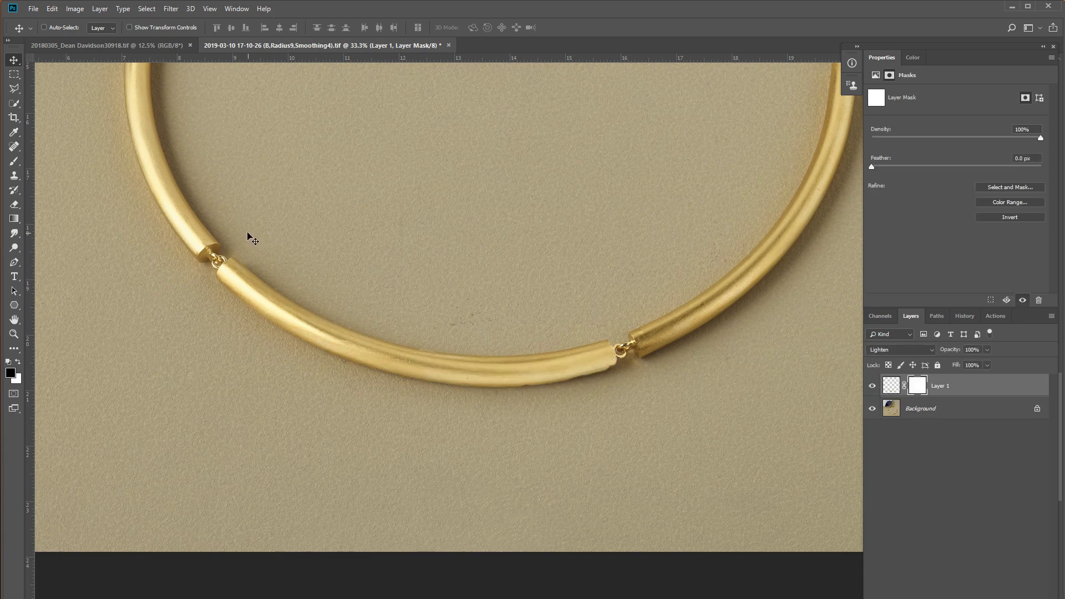
{"action": "key", "text": "b"}
{"action": "right_click", "coordinate": [350, 379]}
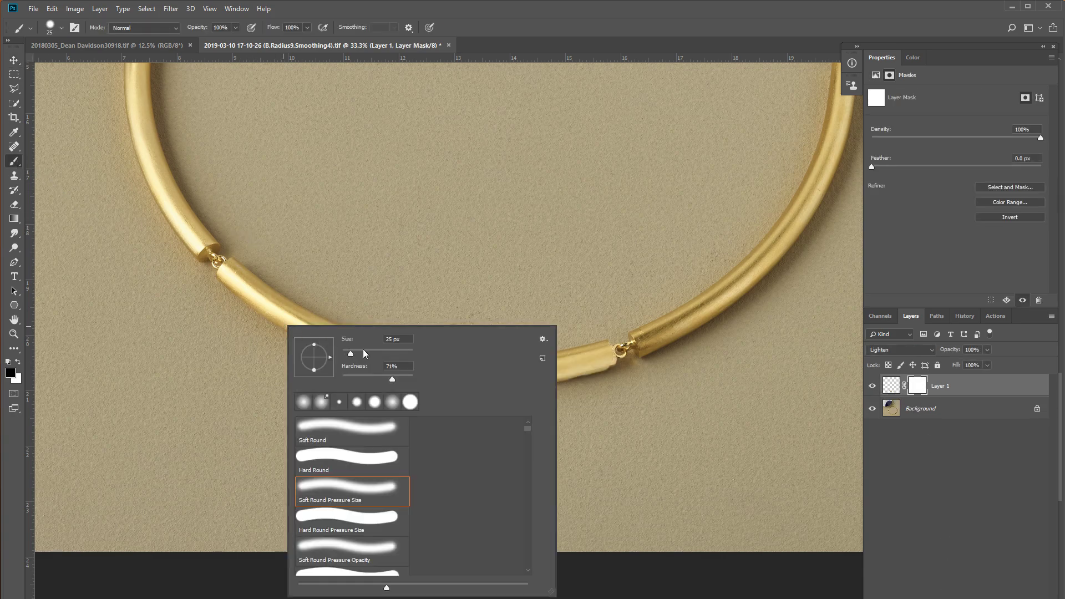
{"action": "left_click_drag", "start_coordinate": [349, 378], "coordinate": [338, 379]}
{"action": "key", "text": "Return"}
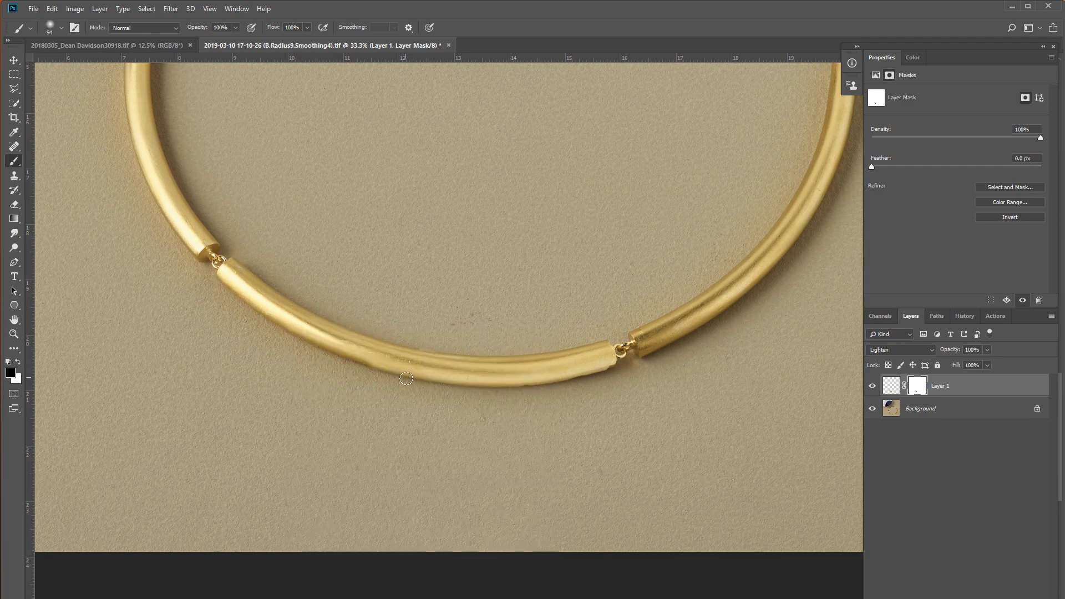
{"action": "left_click_drag", "start_coordinate": [406, 379], "coordinate": [451, 387]}
{"action": "left_click_drag", "start_coordinate": [538, 390], "coordinate": [617, 368]}
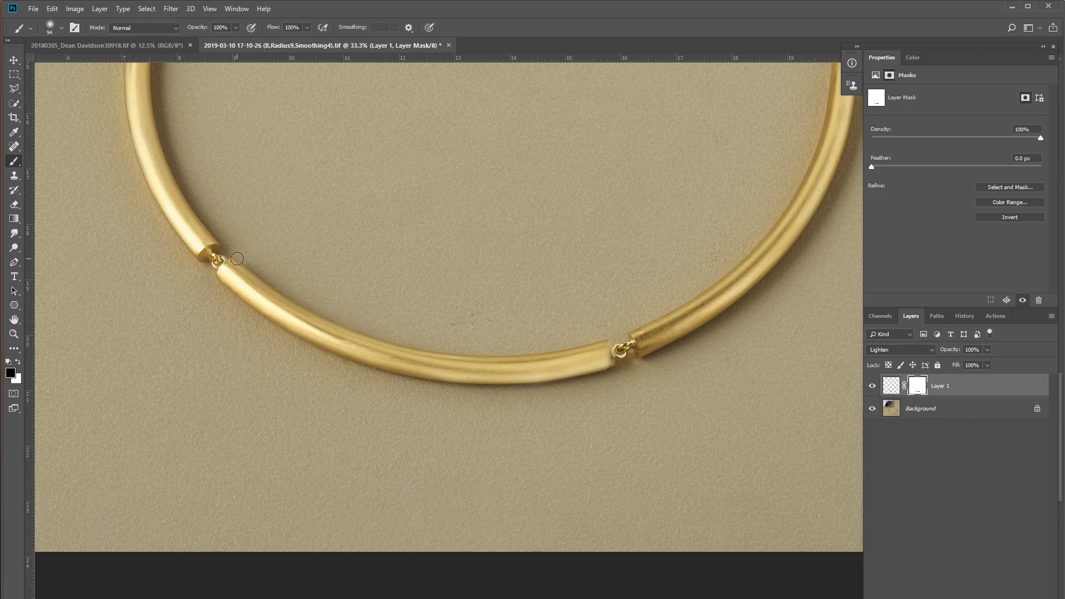
Step: Enlarge the mask brush to 152 px and faintly mask the lower edge at 20% opacity
{"action": "right_click", "coordinate": [613, 377]}
{"action": "left_click_drag", "start_coordinate": [706, 405], "coordinate": [719, 404]}
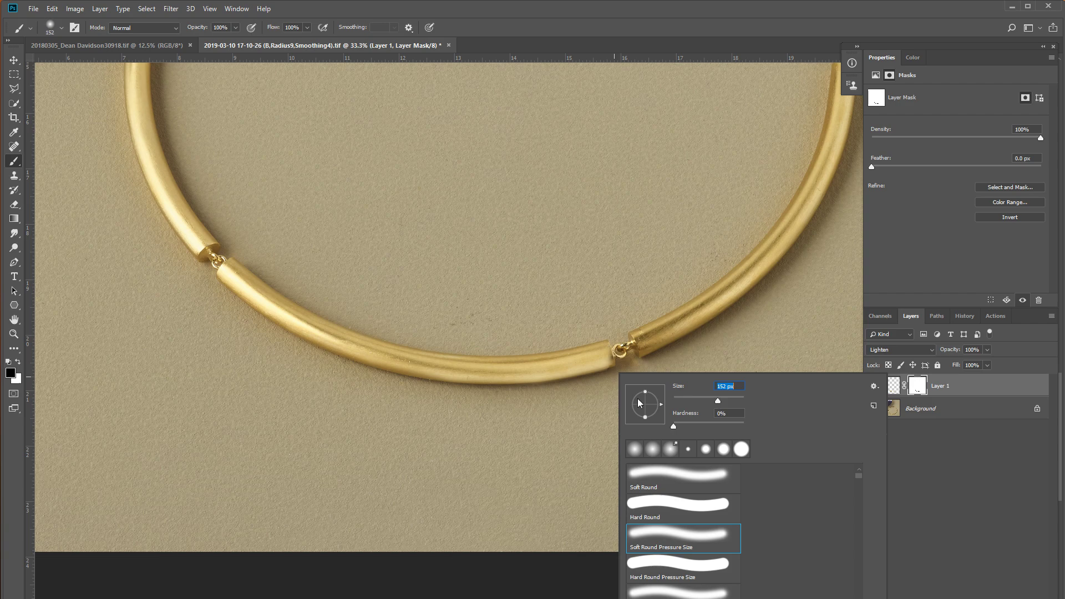
{"action": "left_click", "coordinate": [598, 380]}
{"action": "key", "text": "ctrl+z"}
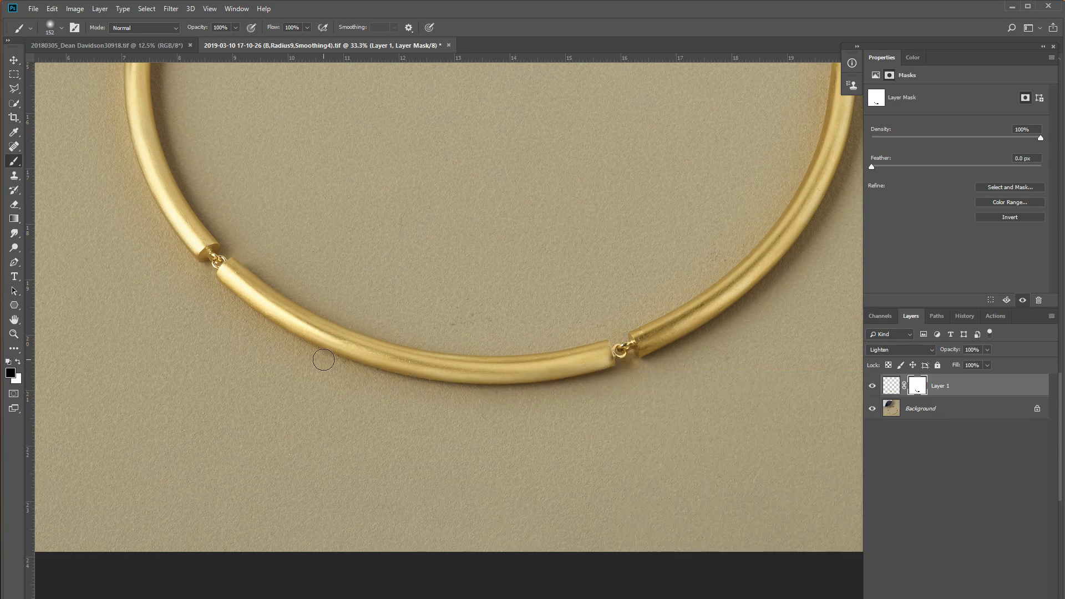
{"action": "key", "text": "2"}
{"action": "mouse_move", "coordinate": [272, 330]}
{"action": "left_mouse_down"}
{"action": "mouse_move", "coordinate": [537, 375]}
{"action": "mouse_move", "coordinate": [608, 374]}
{"action": "left_mouse_up"}
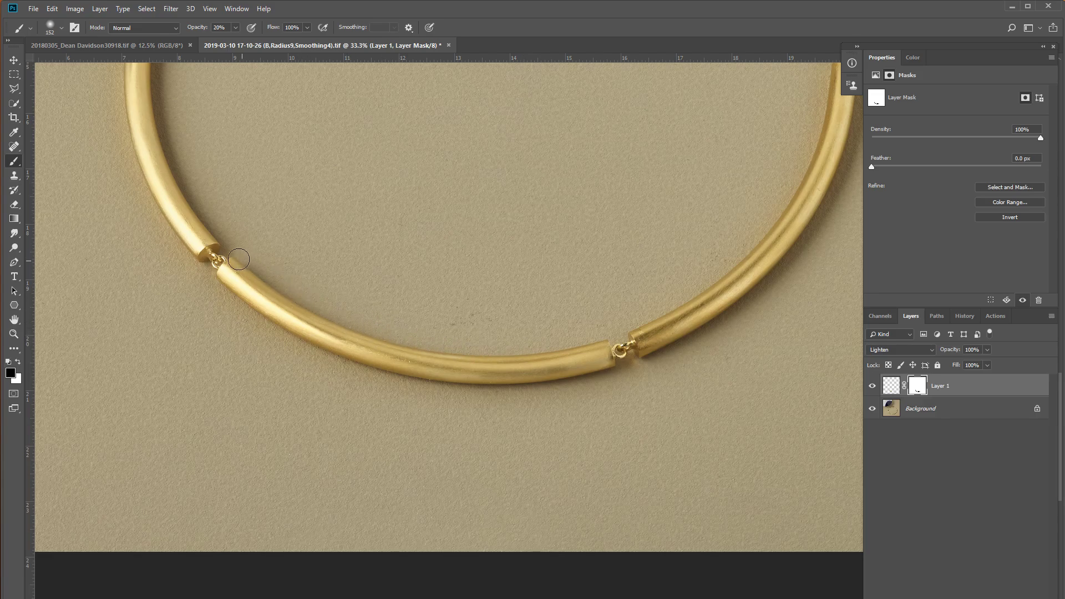
Step: Toggle Layer 1's visibility repeatedly to compare the necklace with and without brightening
{"action": "left_click", "coordinate": [876, 388]}
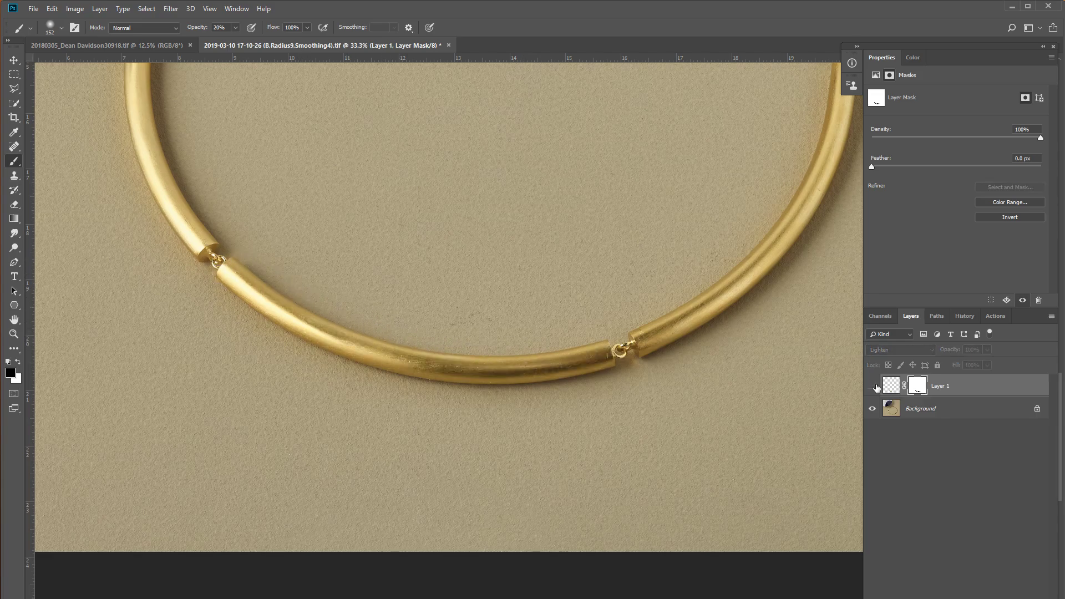
{"action": "left_click", "coordinate": [876, 388]}
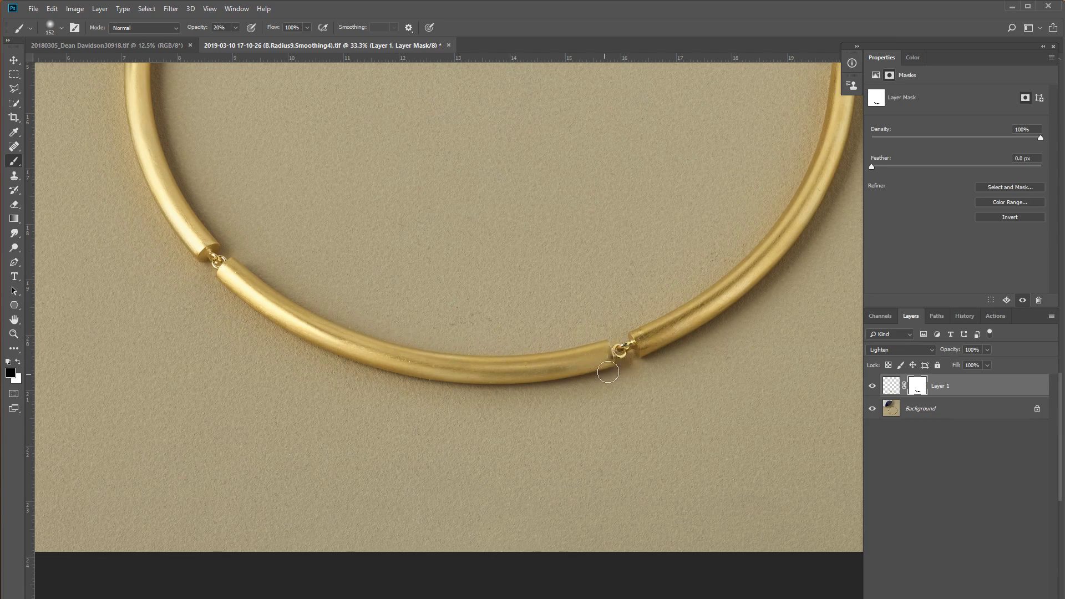
{"action": "left_click", "coordinate": [872, 386]}
{"action": "left_click", "coordinate": [873, 386]}
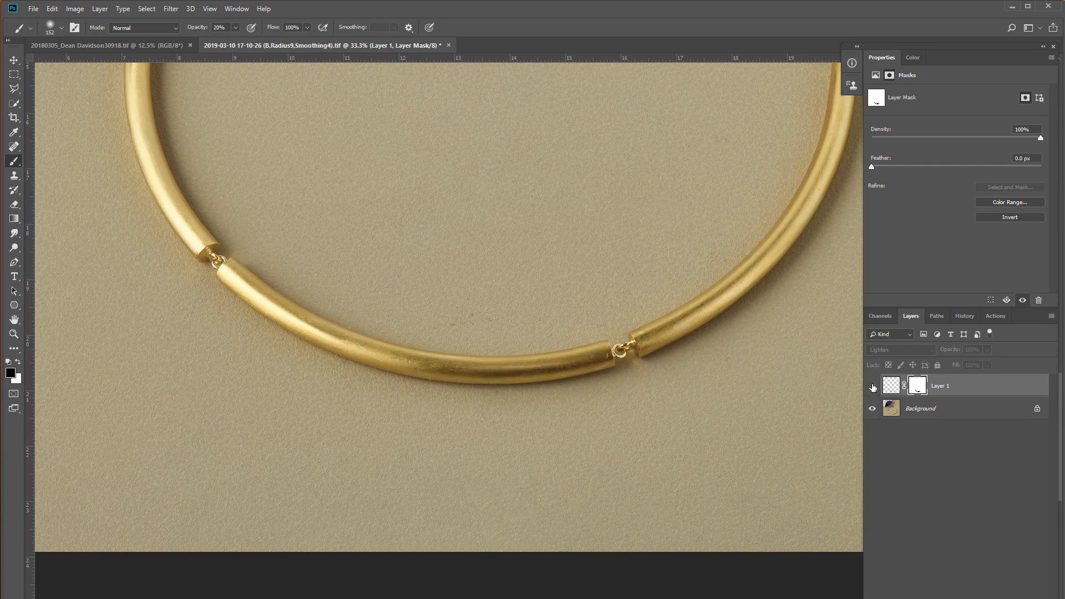
{"action": "left_click", "coordinate": [872, 386]}
{"action": "left_click", "coordinate": [872, 386]}
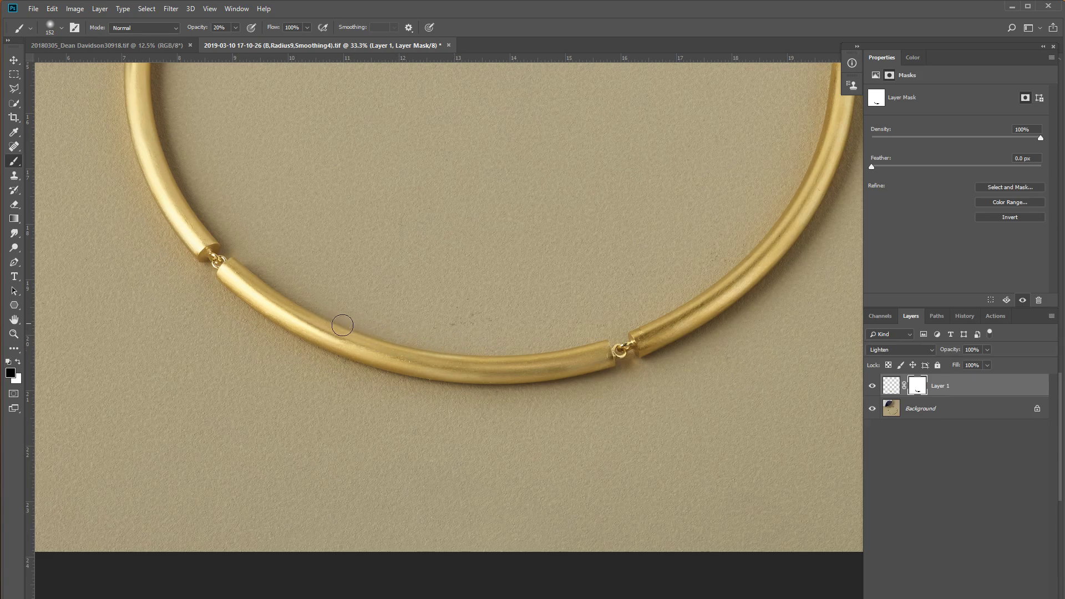
Step: Paint white to brighten more of the lower tube, then black to tone it back down
{"action": "key", "text": "x"}
{"action": "mouse_move", "coordinate": [459, 383]}
{"action": "left_mouse_down"}
{"action": "mouse_move", "coordinate": [612, 361]}
{"action": "mouse_move", "coordinate": [442, 375]}
{"action": "left_mouse_up"}
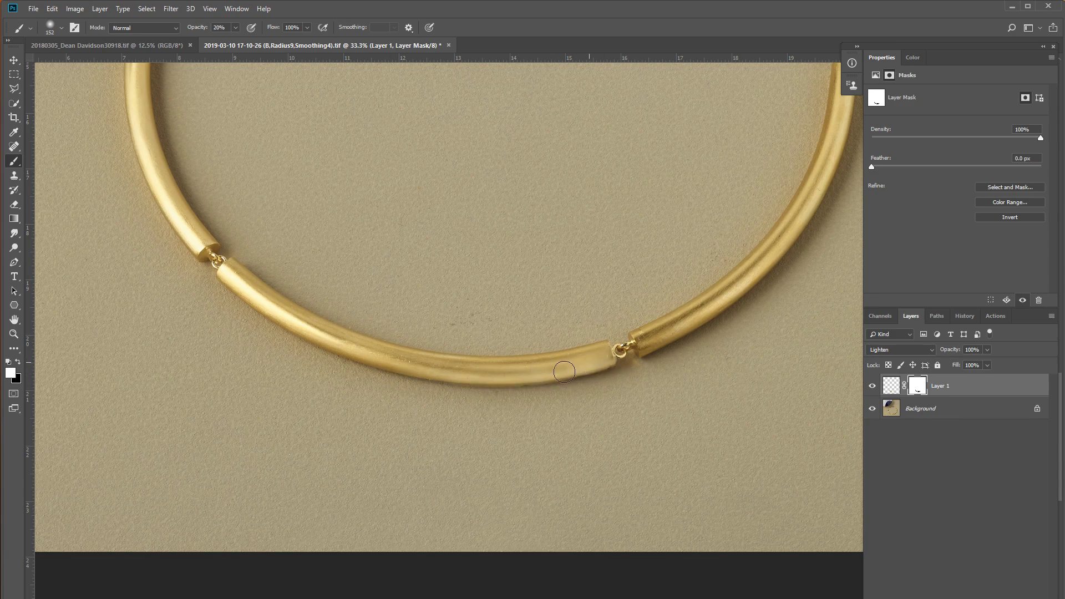
{"action": "key", "text": "x"}
{"action": "mouse_move", "coordinate": [601, 349]}
{"action": "left_mouse_down"}
{"action": "mouse_move", "coordinate": [498, 365]}
{"action": "mouse_move", "coordinate": [610, 353]}
{"action": "mouse_move", "coordinate": [392, 354]}
{"action": "left_mouse_up"}
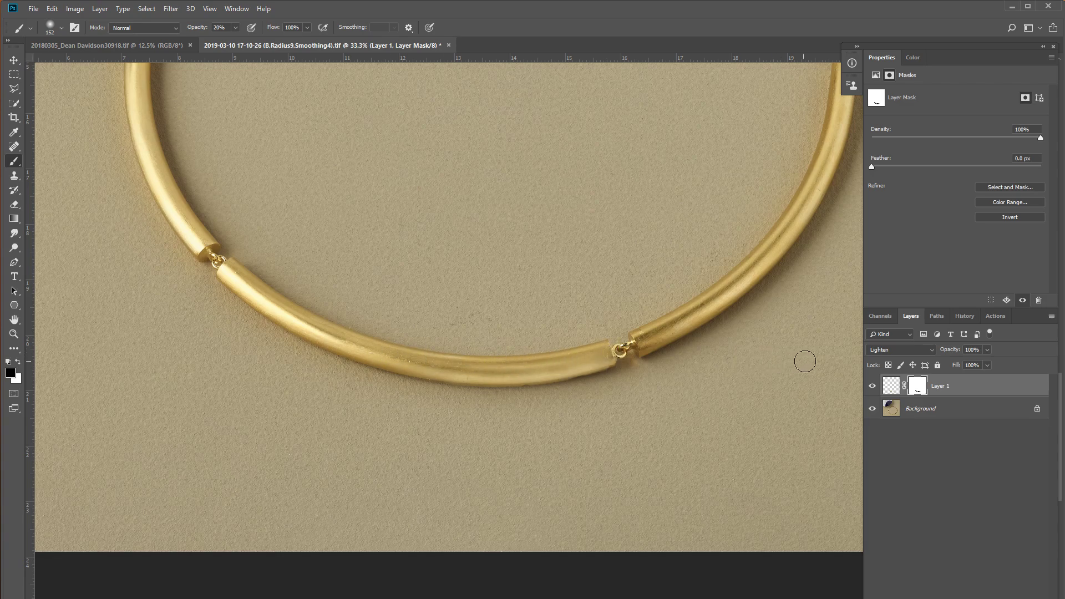
{"action": "key", "text": "ctrl+minus"}
{"action": "left_click", "coordinate": [874, 387]}
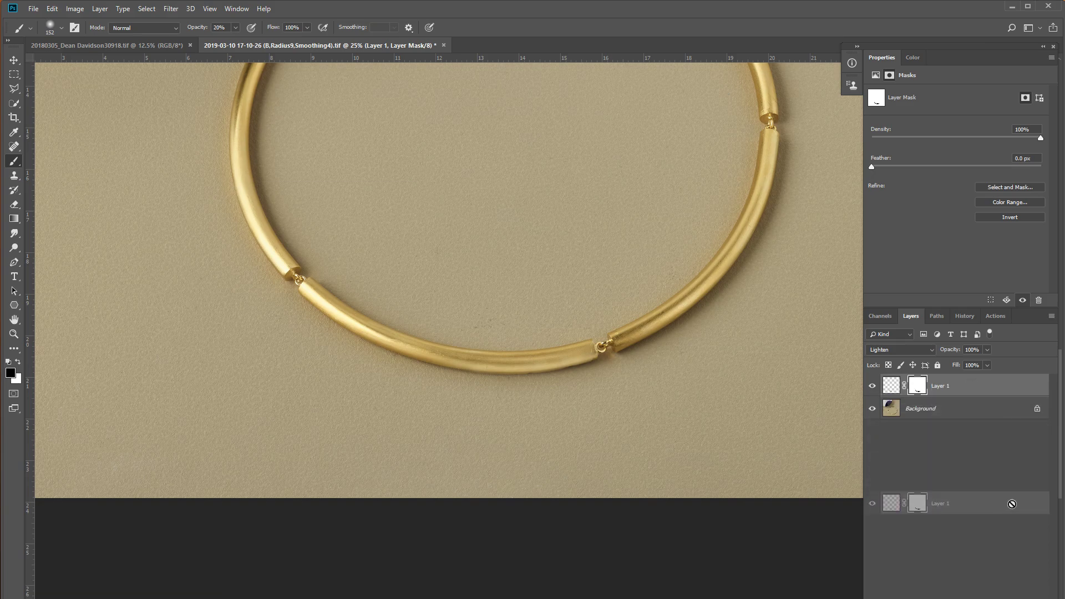
Step: Flatten Layer 1, save, and clone-stamp specks out of the backdrop above the necklace
{"action": "left_click_drag", "start_coordinate": [933, 390], "coordinate": [1038, 591]}
{"action": "key", "text": "ctrl+s"}
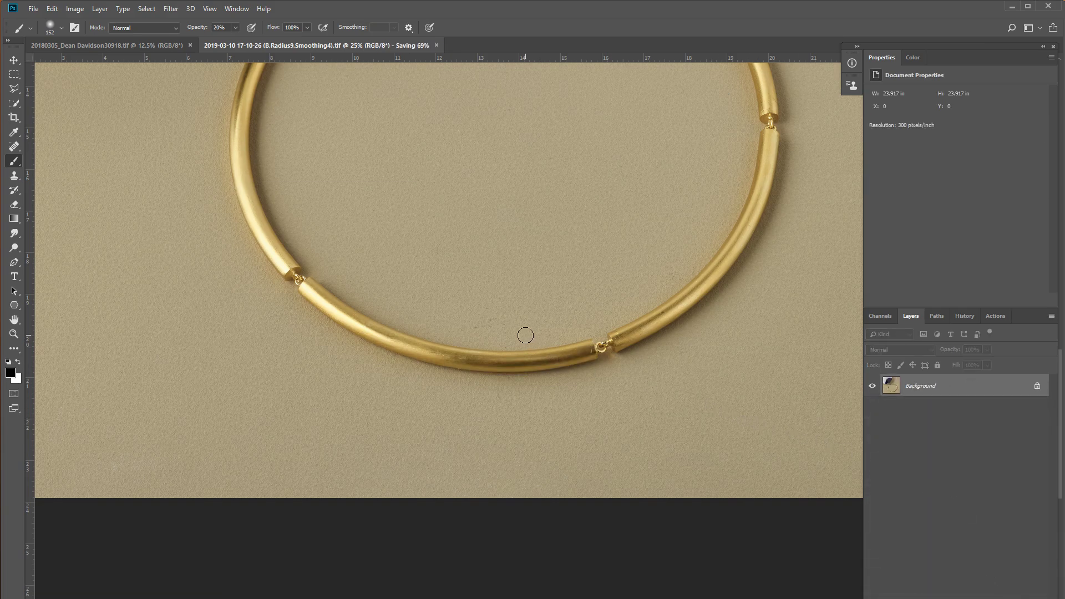
{"action": "scroll", "coordinate": [527, 335], "scroll_direction": "up", "scroll_amount": 2}
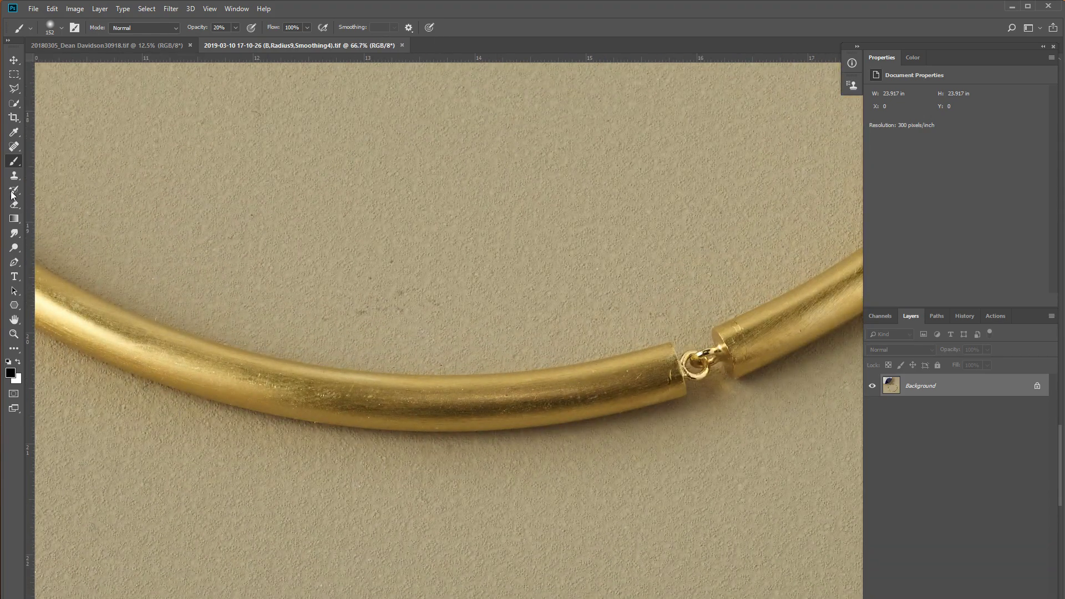
{"action": "left_click", "coordinate": [14, 175]}
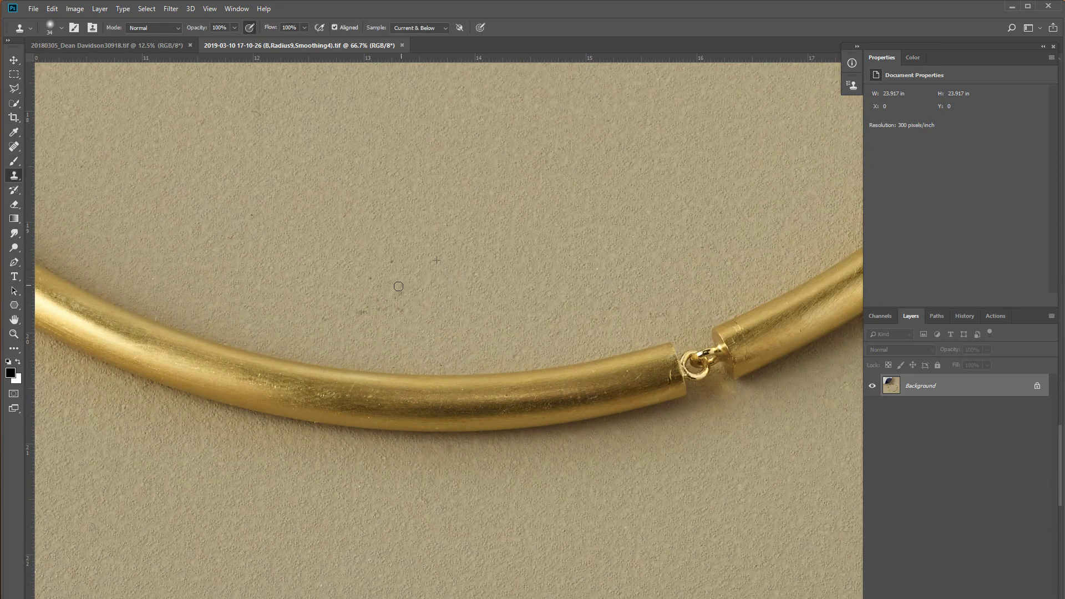
{"action": "left_click_drag", "start_coordinate": [398, 286], "coordinate": [392, 260]}
{"action": "left_click_drag", "start_coordinate": [397, 313], "coordinate": [310, 315]}
{"action": "left_click_drag", "start_coordinate": [574, 193], "coordinate": [564, 368]}
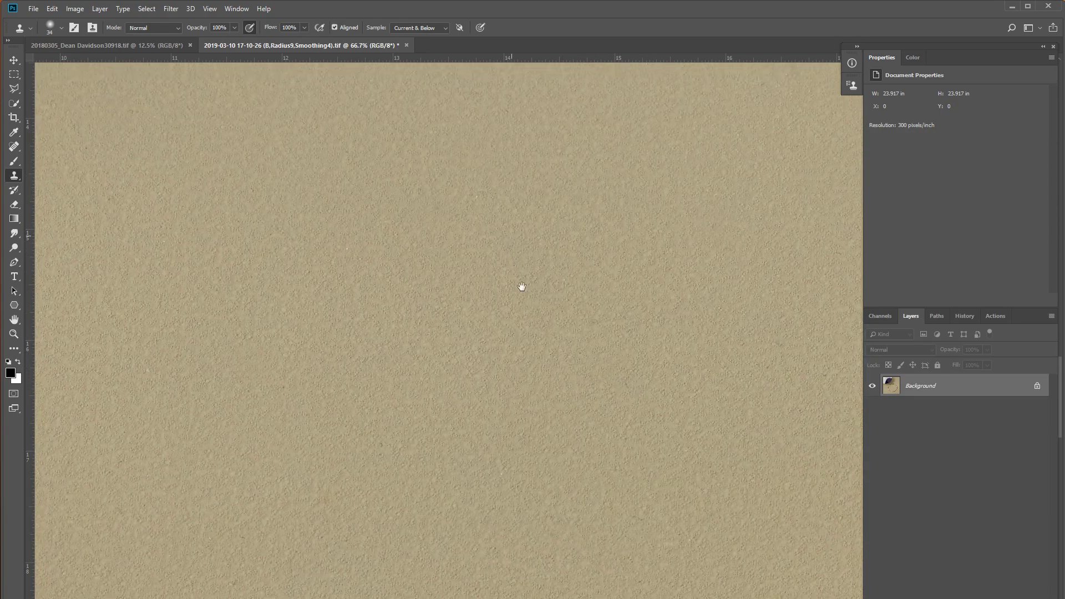
{"action": "left_click_drag", "start_coordinate": [519, 285], "coordinate": [536, 393]}
{"action": "key", "text": "ctrl+0"}
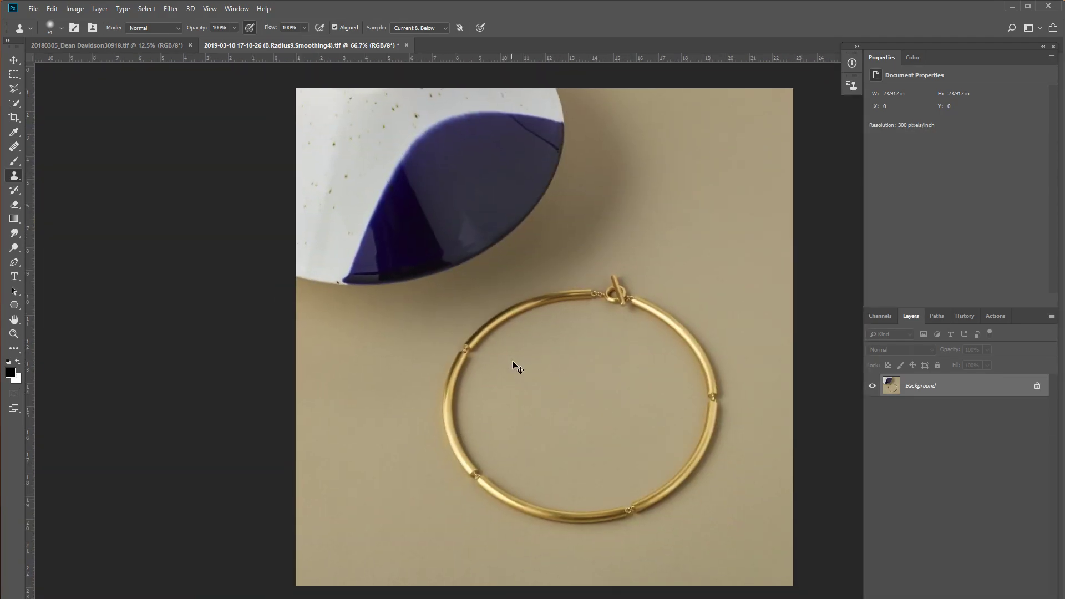
{"action": "key", "text": "ctrl+s"}
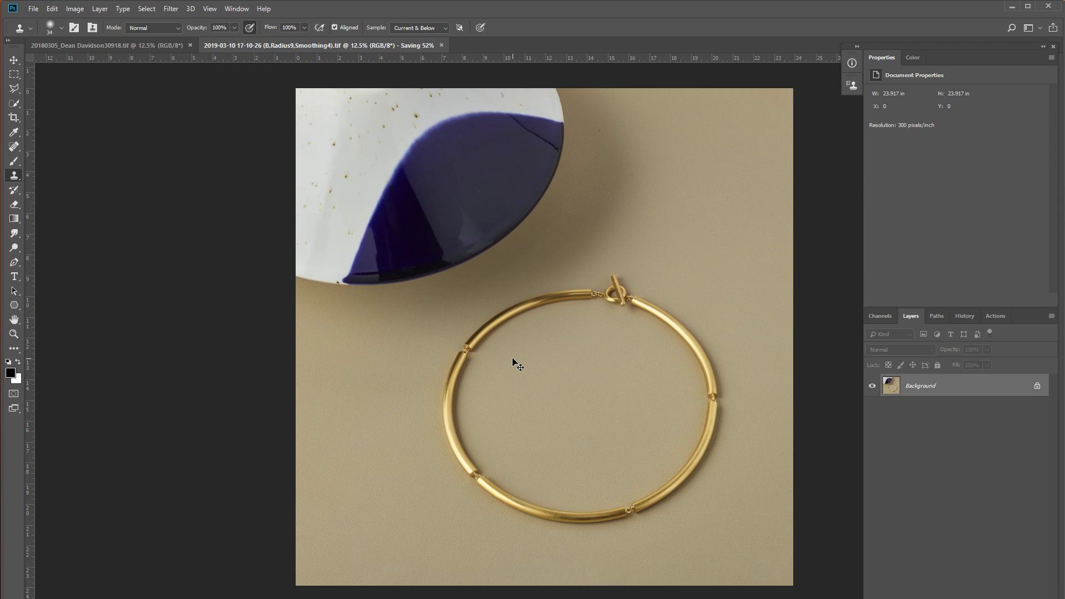
Step: Select the Dodge tool with a 3583 px brush, then save and close the necklace image
{"action": "left_click", "coordinate": [13, 248]}
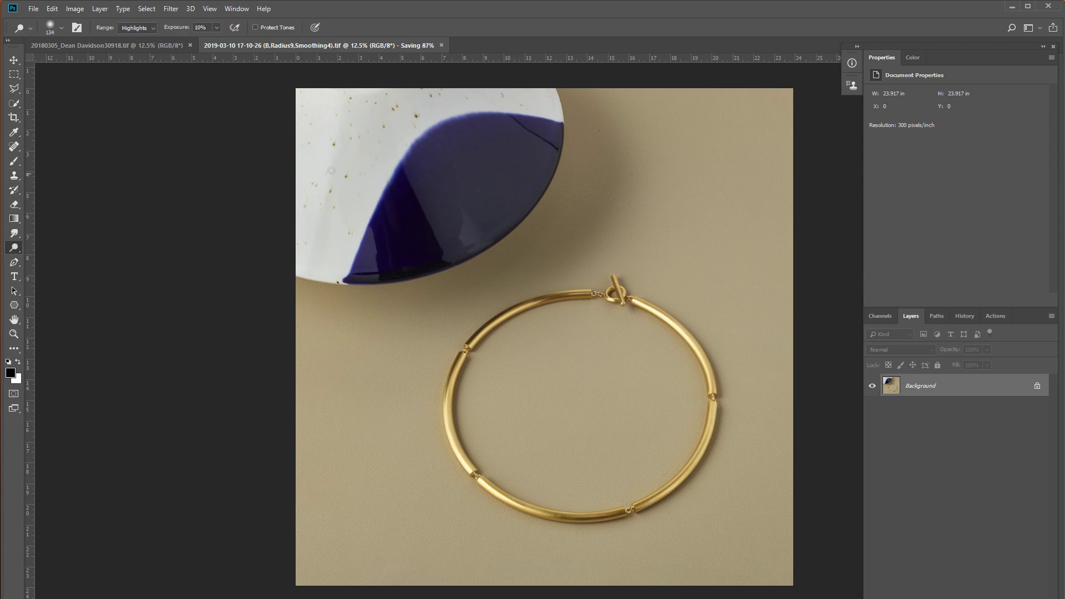
{"action": "right_click", "coordinate": [396, 168]}
{"action": "left_click", "coordinate": [520, 196]}
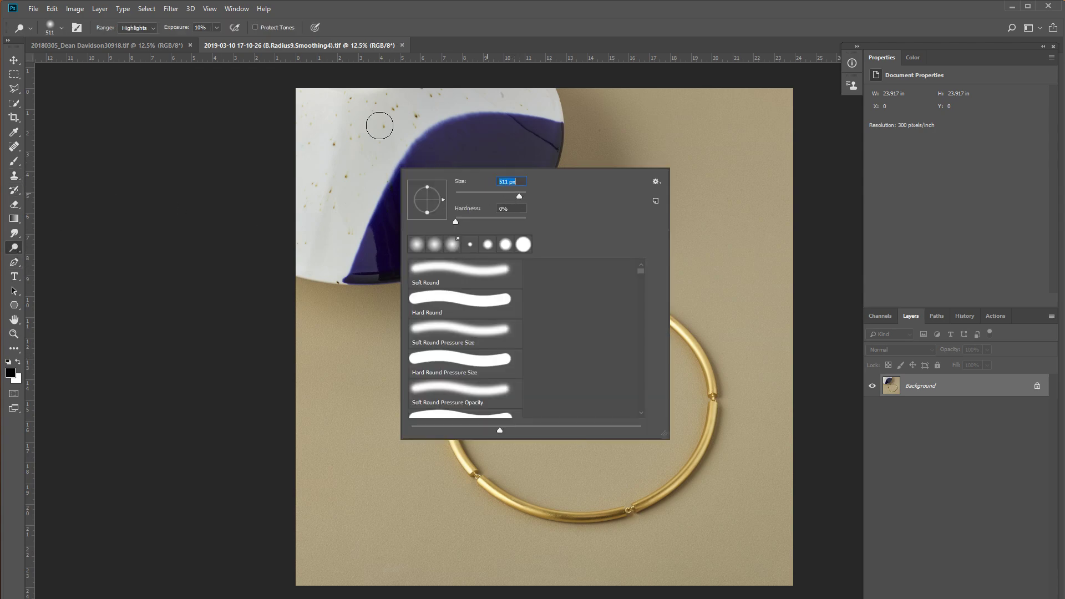
{"action": "left_click_drag", "start_coordinate": [526, 200], "coordinate": [511, 71]}
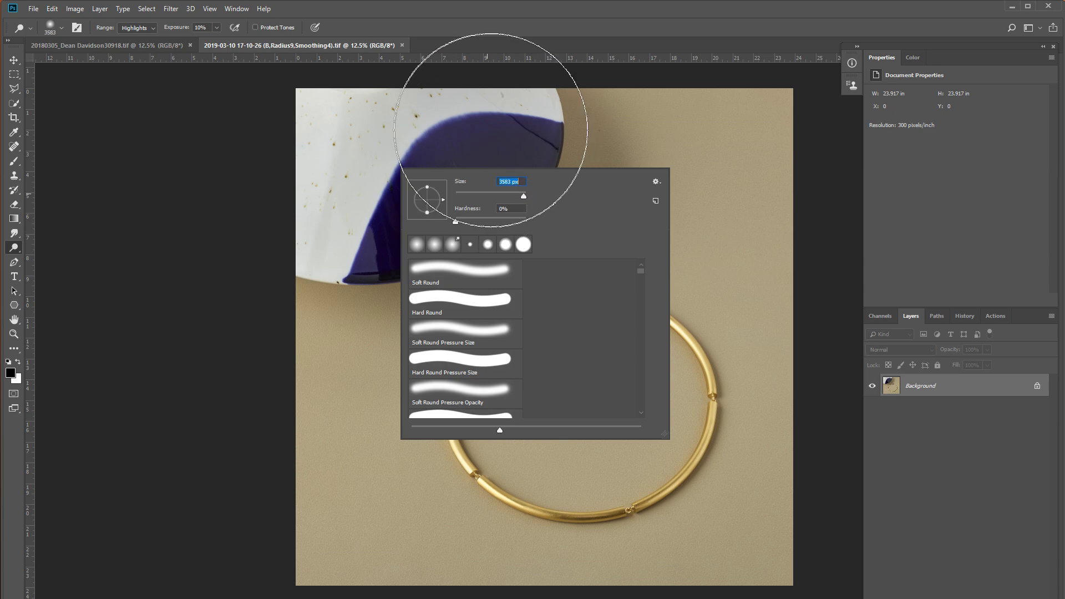
{"action": "key", "text": "Return"}
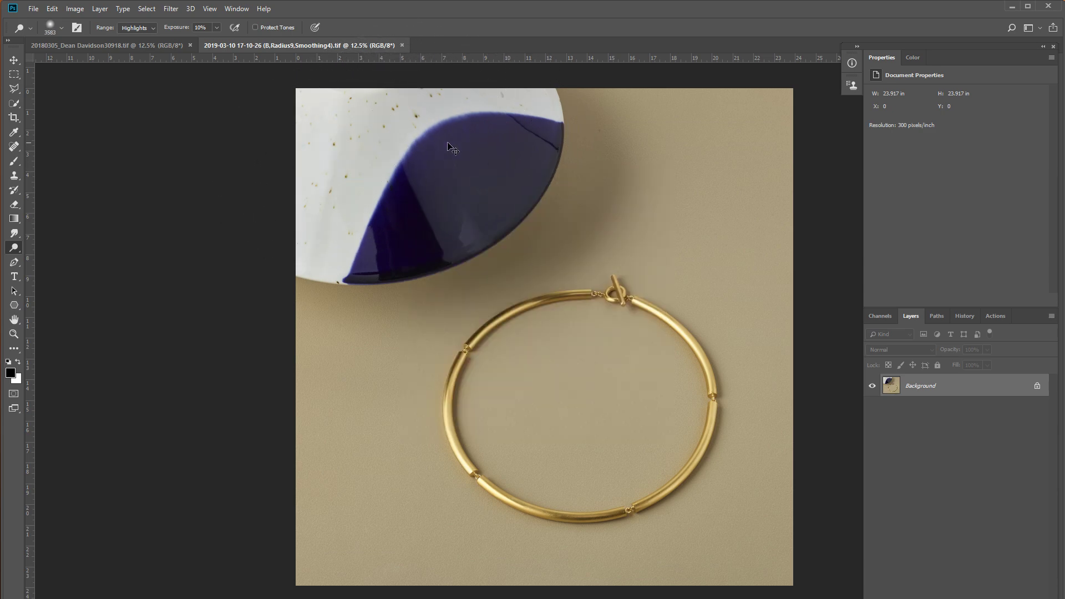
{"action": "key", "text": "ctrl+s"}
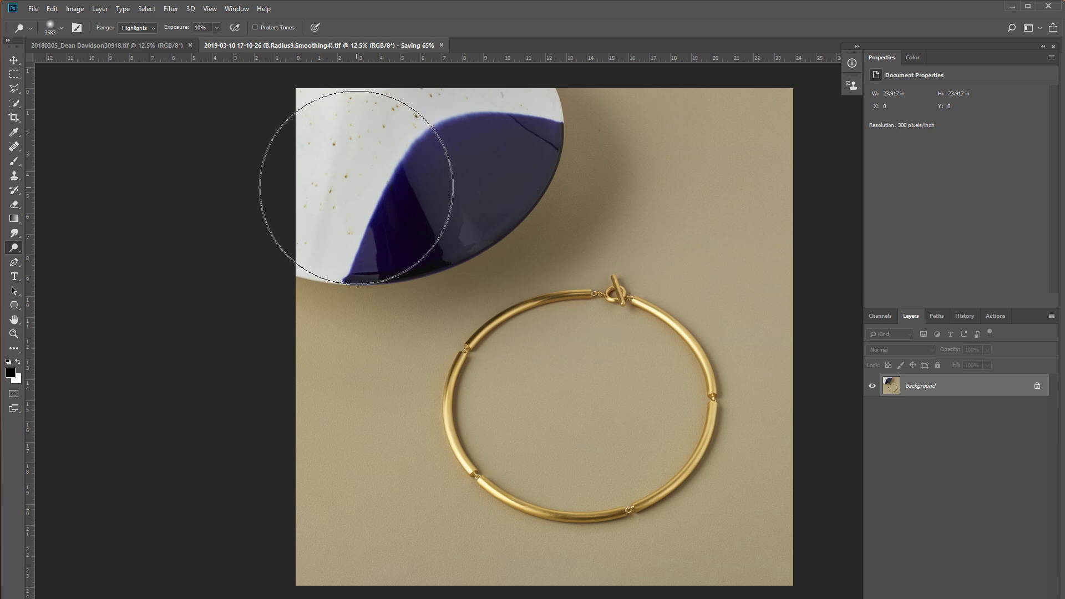
{"action": "key", "text": "ctrl+w"}
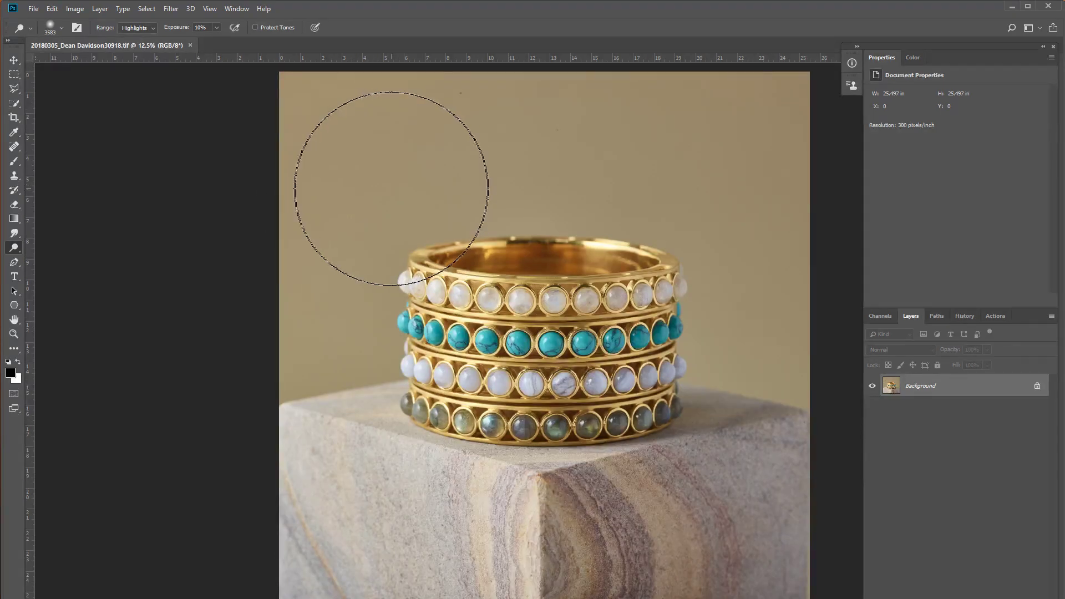
Step: Zoom the bangle photo to 50% and clone-stamp a dust speck in the backdrop
{"action": "key", "text": "ctrl+z"}
{"action": "key", "text": "ctrl+plus"}
{"action": "key", "text": "ctrl+plus"}
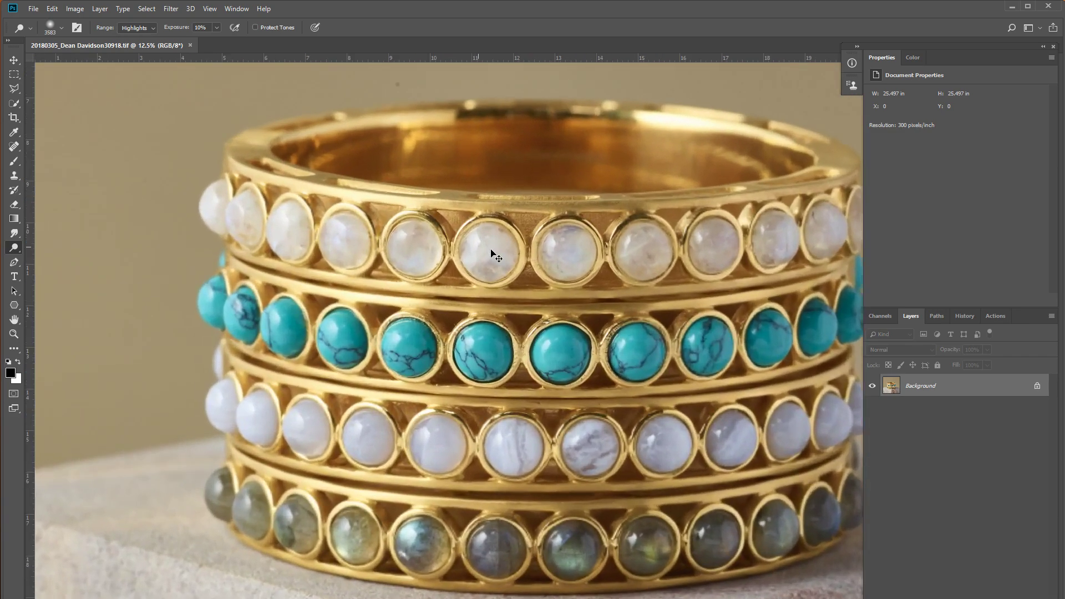
{"action": "key", "text": "ctrl+plus"}
{"action": "key", "text": "ctrl+plus"}
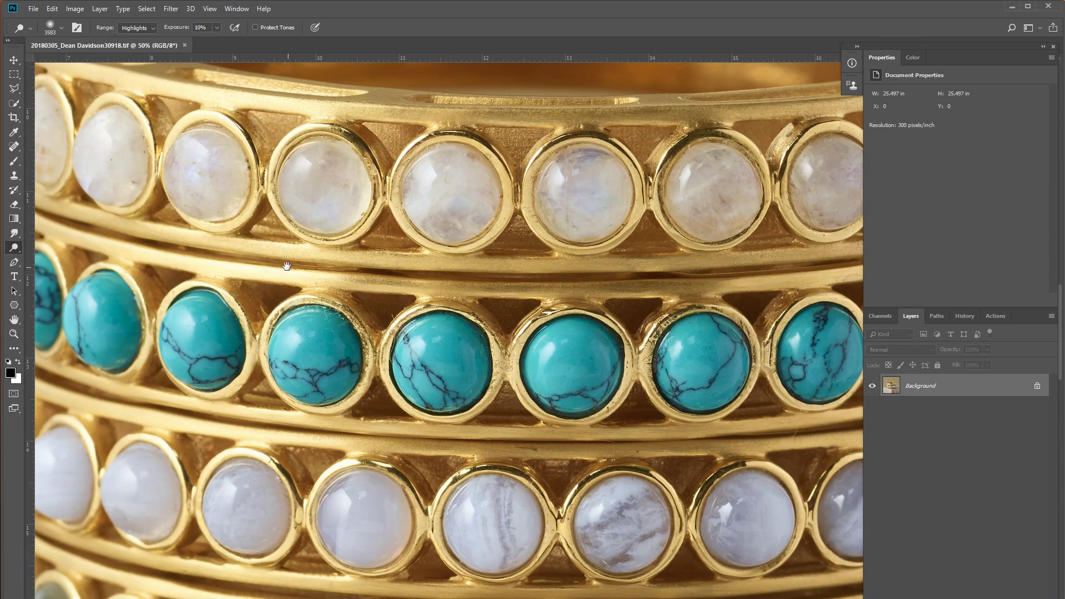
{"action": "left_click_drag", "start_coordinate": [287, 266], "coordinate": [447, 301]}
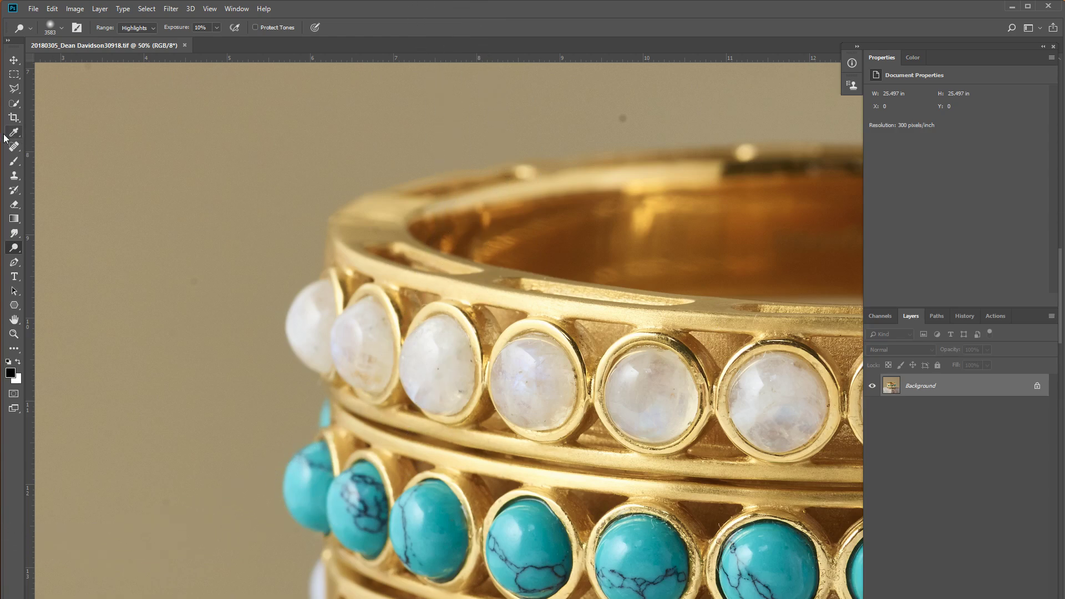
{"action": "left_click", "coordinate": [14, 175]}
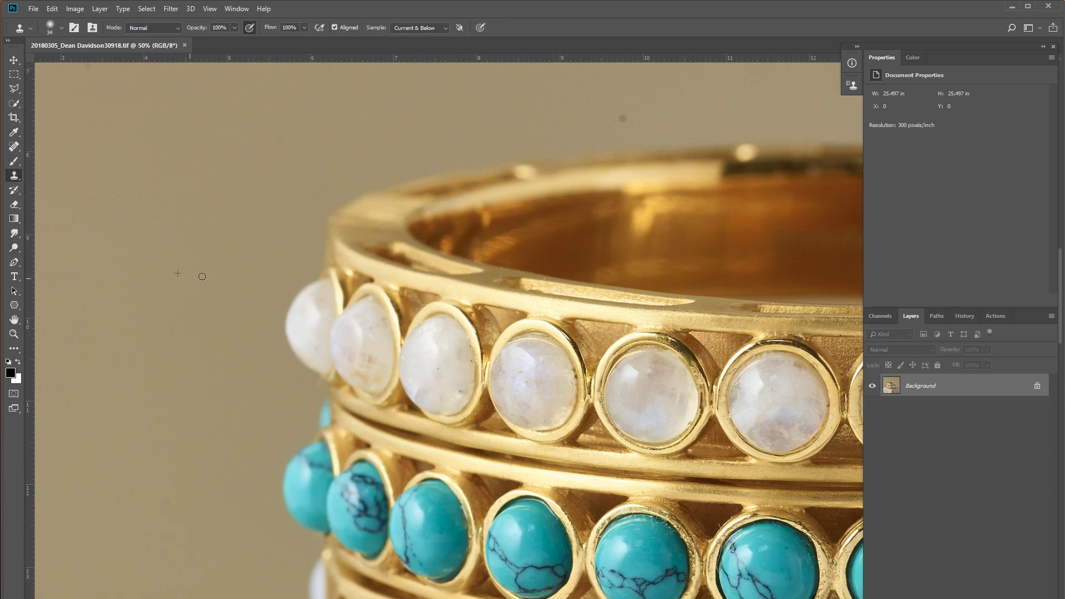
{"action": "left_click", "coordinate": [202, 276]}
Step: Pan up over the backdrop and set the clone brush to 59 px
{"action": "scroll", "coordinate": [440, 240], "scroll_direction": "up", "scroll_amount": 5}
{"action": "scroll", "coordinate": [468, 273], "scroll_direction": "up", "scroll_amount": 1}
{"action": "scroll", "coordinate": [584, 290], "scroll_direction": "up", "scroll_amount": 2}
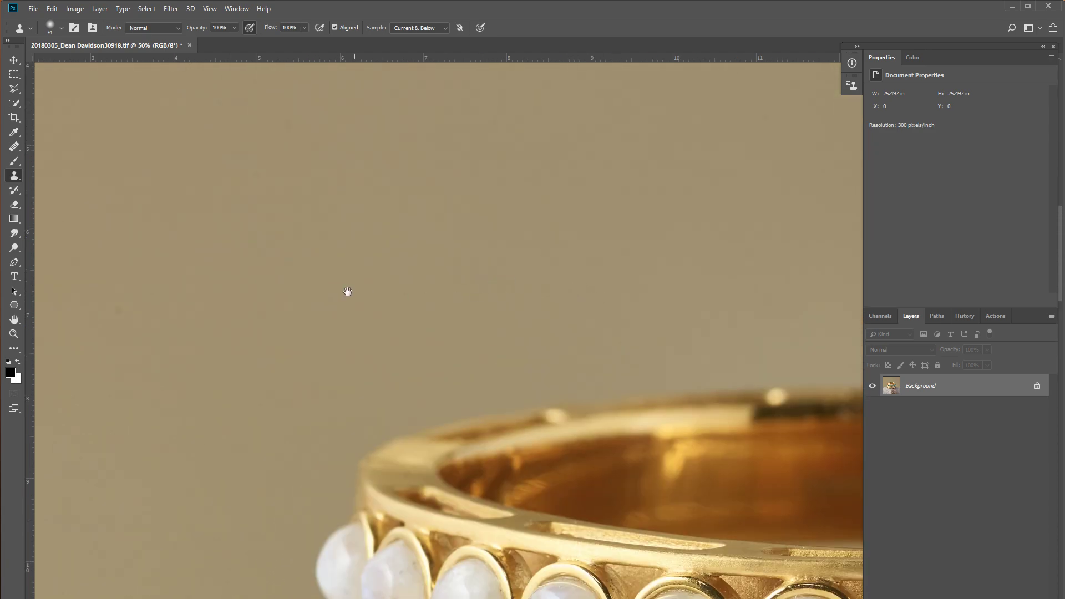
{"action": "left_click_drag", "start_coordinate": [348, 292], "coordinate": [430, 290]}
{"action": "scroll", "coordinate": [316, 309], "scroll_direction": "up", "scroll_amount": 2}
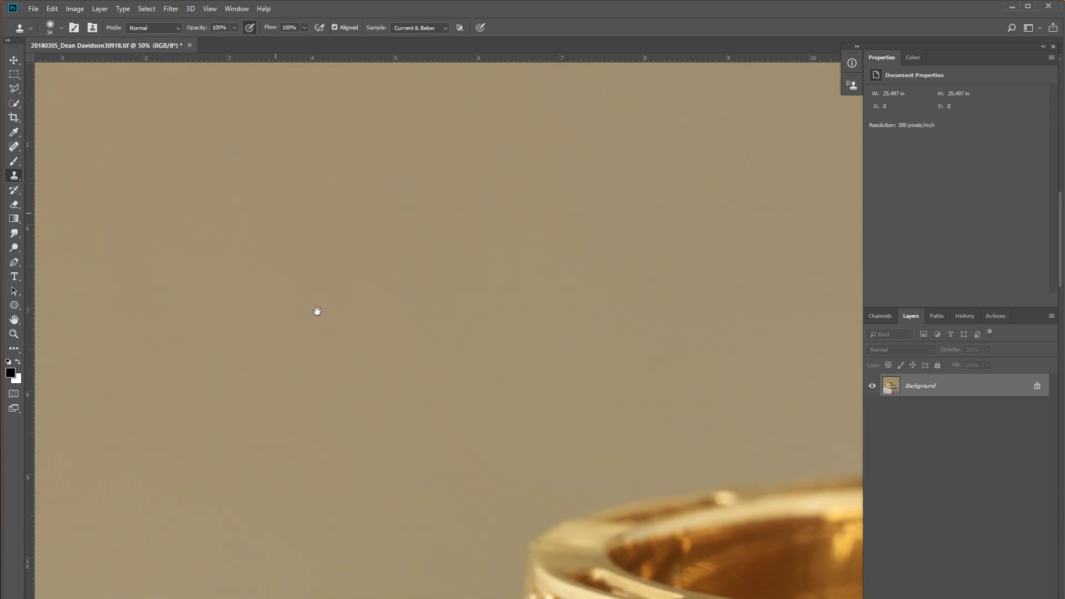
{"action": "scroll", "coordinate": [312, 252], "scroll_direction": "left", "scroll_amount": 1}
{"action": "scroll", "coordinate": [312, 252], "scroll_direction": "up", "scroll_amount": 2}
{"action": "scroll", "coordinate": [302, 328], "scroll_direction": "up", "scroll_amount": 1}
{"action": "scroll", "coordinate": [340, 321], "scroll_direction": "up", "scroll_amount": 2}
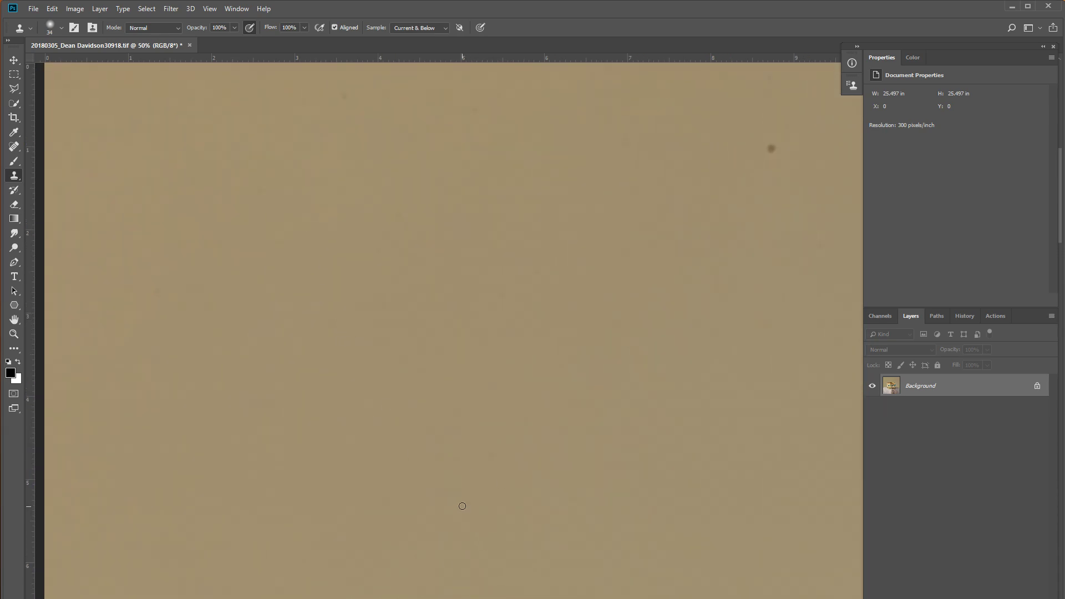
{"action": "right_click", "coordinate": [521, 473]}
{"action": "left_click", "coordinate": [599, 400]}
{"action": "key", "text": "Return"}
Step: Scan across the upper backdrop's top edge for remaining dust specks
{"action": "scroll", "coordinate": [534, 237], "scroll_direction": "up", "scroll_amount": 2}
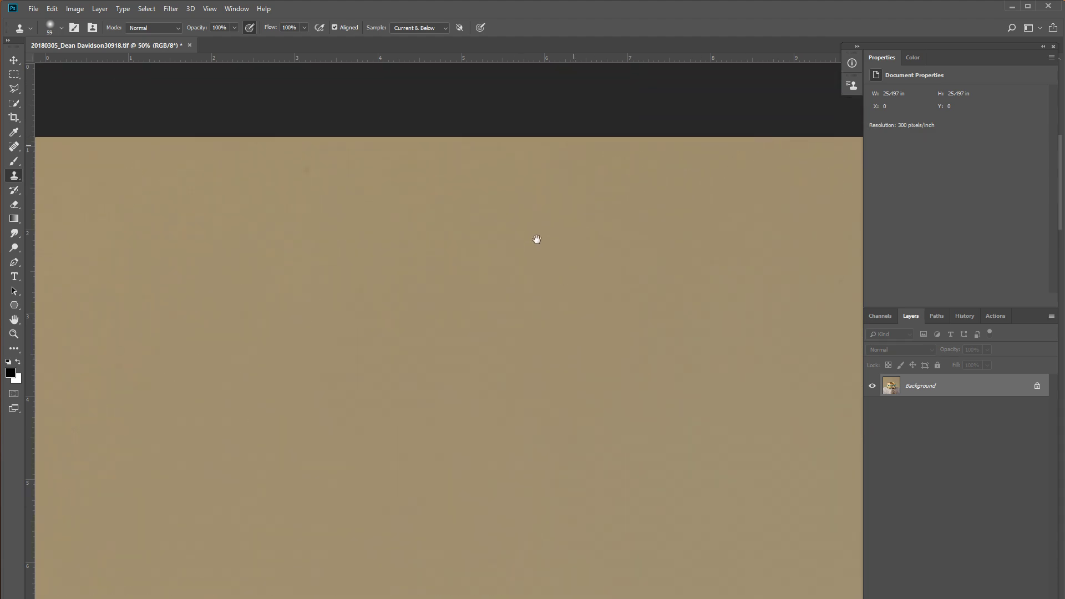
{"action": "scroll", "coordinate": [425, 289], "scroll_direction": "up", "scroll_amount": 3}
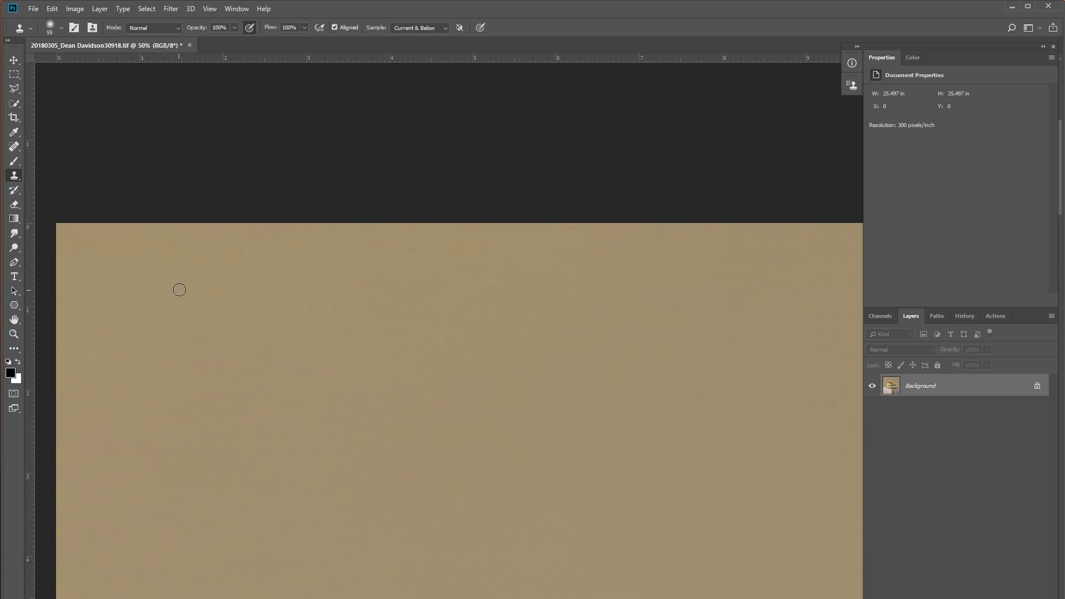
{"action": "mouse_move", "coordinate": [408, 346]}
{"action": "left_mouse_down"}
{"action": "mouse_move", "coordinate": [371, 329]}
{"action": "mouse_move", "coordinate": [371, 288]}
{"action": "left_mouse_up"}
{"action": "left_click_drag", "start_coordinate": [485, 295], "coordinate": [453, 293]}
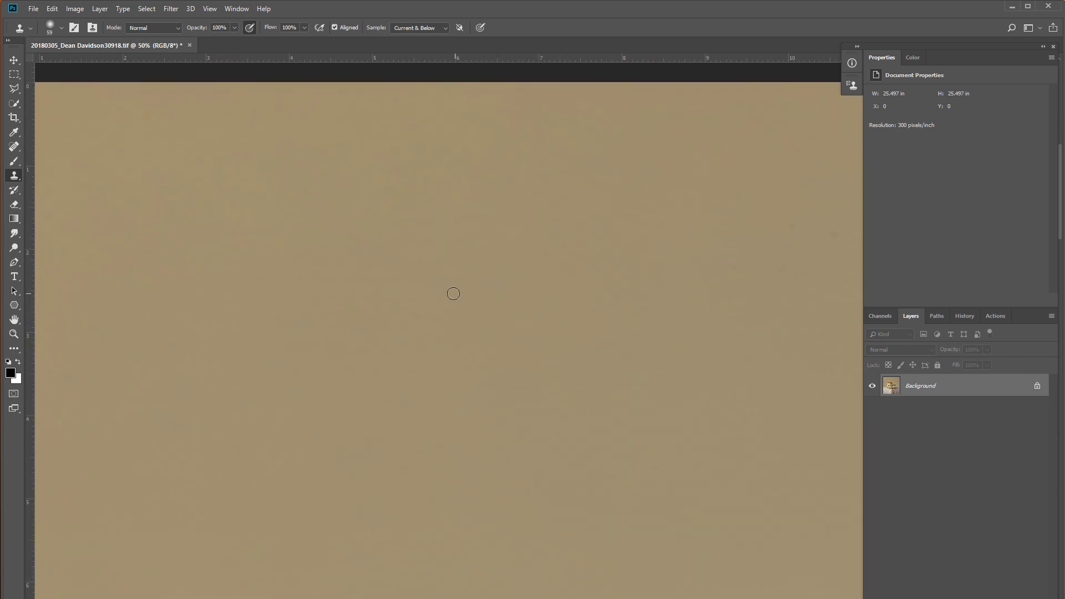
{"action": "mouse_move", "coordinate": [574, 215]}
{"action": "left_mouse_down"}
{"action": "mouse_move", "coordinate": [333, 240]}
{"action": "mouse_move", "coordinate": [312, 228]}
{"action": "left_mouse_up"}
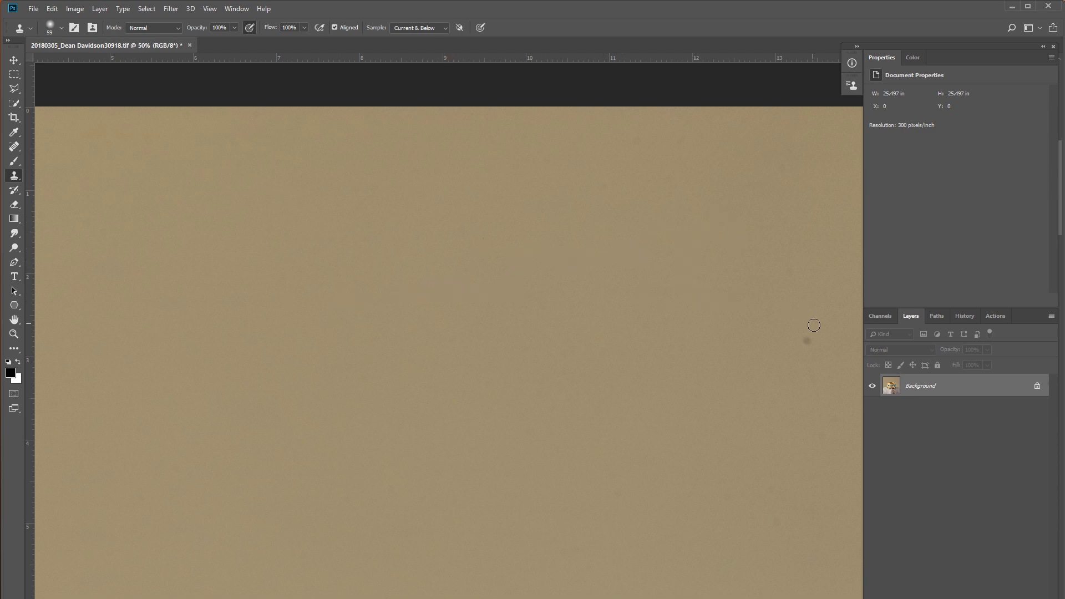
Step: Clone out dark dust specks across the upper beige backdrop
{"action": "left_click", "coordinate": [807, 341]}
{"action": "scroll", "coordinate": [549, 321], "scroll_direction": "down", "scroll_amount": 3}
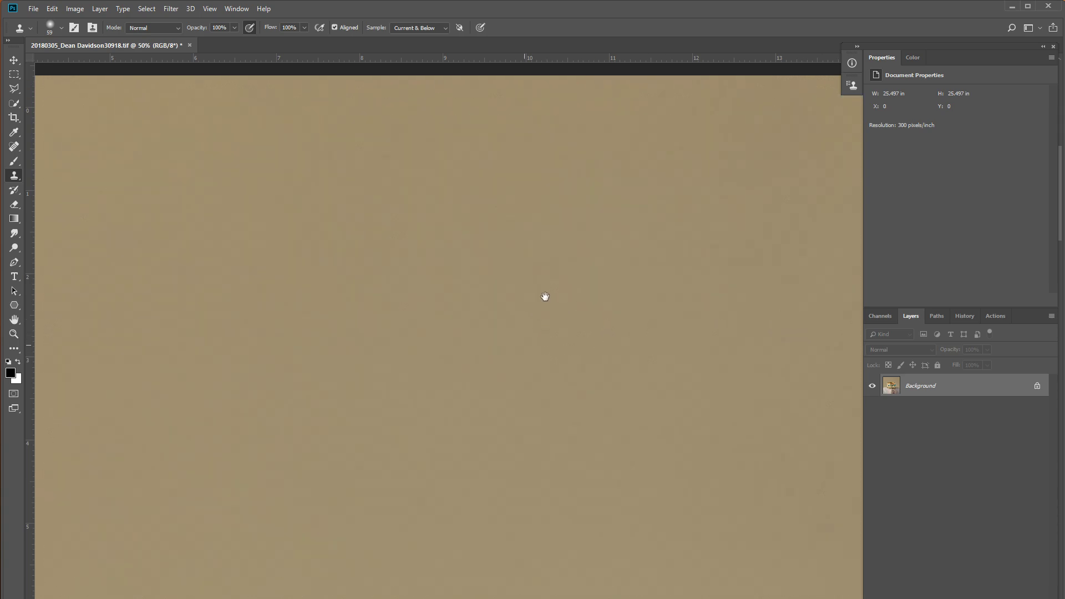
{"action": "scroll", "coordinate": [544, 295], "scroll_direction": "down", "scroll_amount": 1}
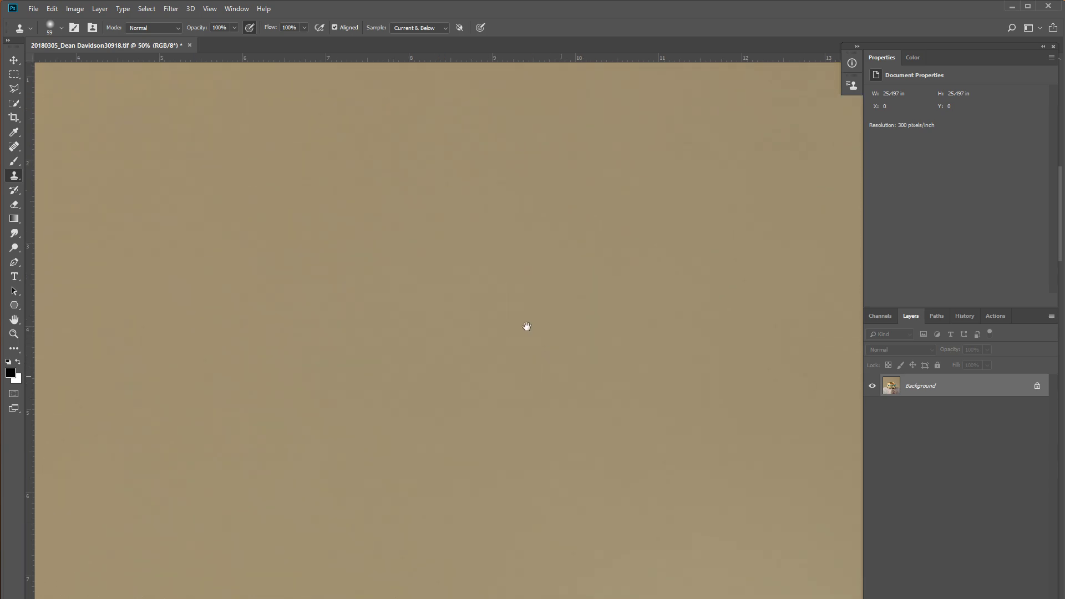
{"action": "left_click_drag", "start_coordinate": [527, 326], "coordinate": [406, 331]}
{"action": "left_click_drag", "start_coordinate": [599, 386], "coordinate": [516, 322]}
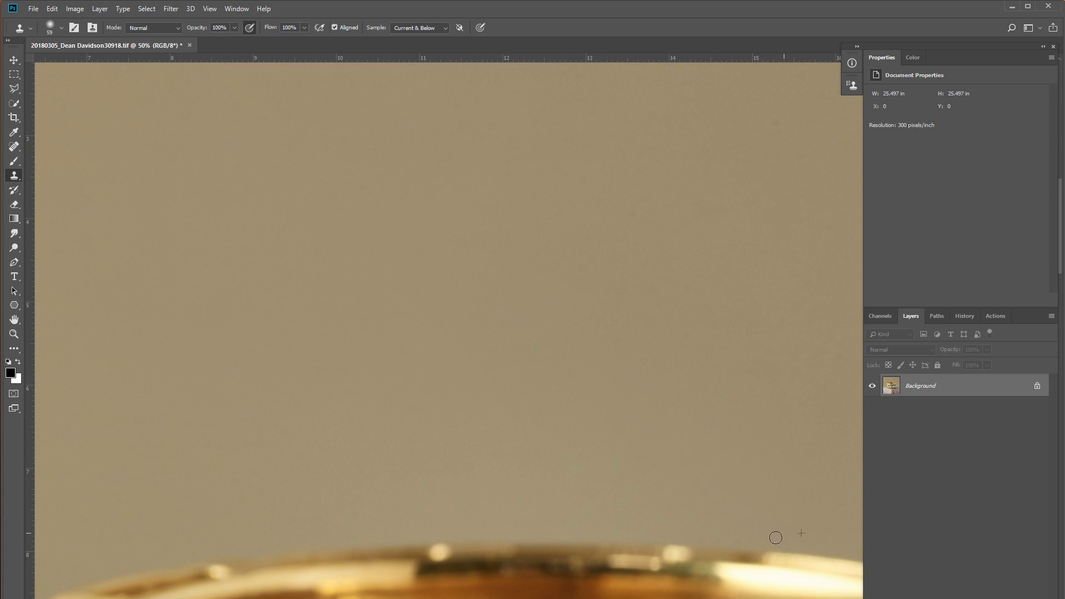
{"action": "left_click_drag", "start_coordinate": [737, 325], "coordinate": [518, 461]}
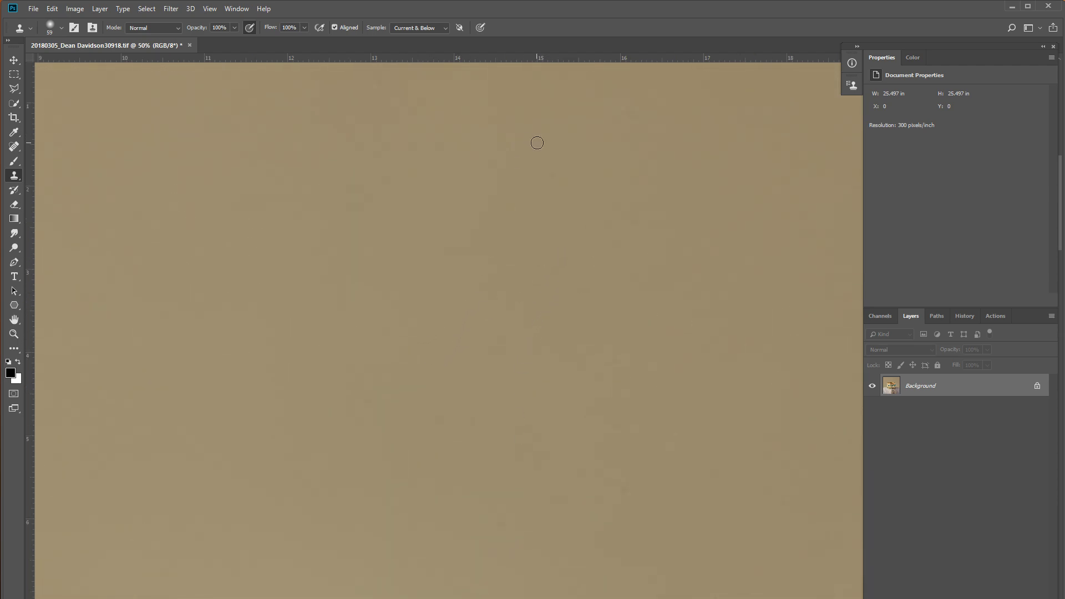
{"action": "left_click_drag", "start_coordinate": [455, 166], "coordinate": [504, 265]}
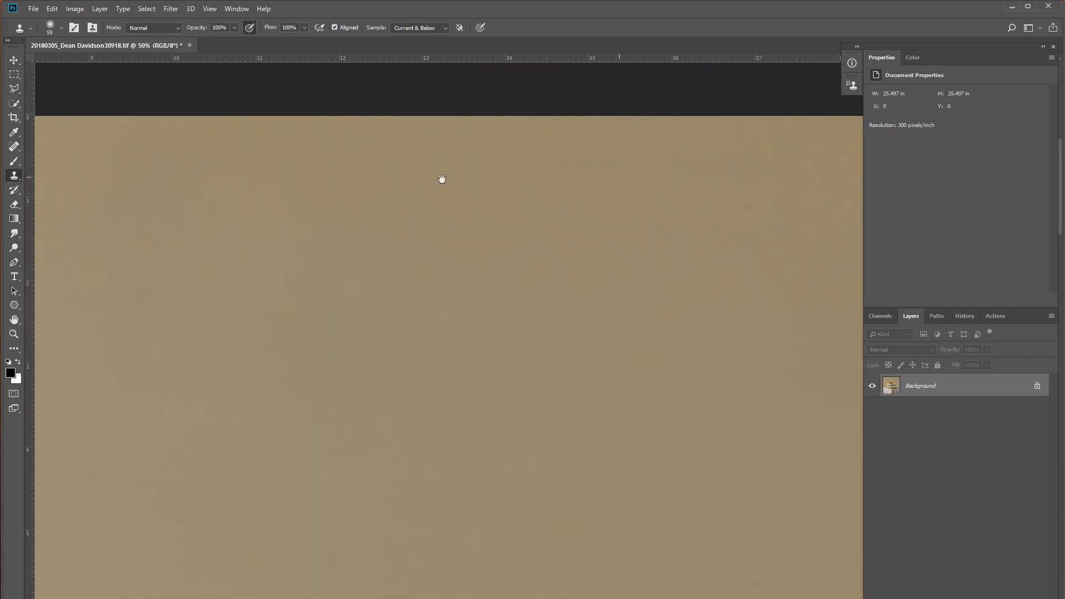
{"action": "scroll", "coordinate": [441, 176], "scroll_direction": "right", "scroll_amount": 5}
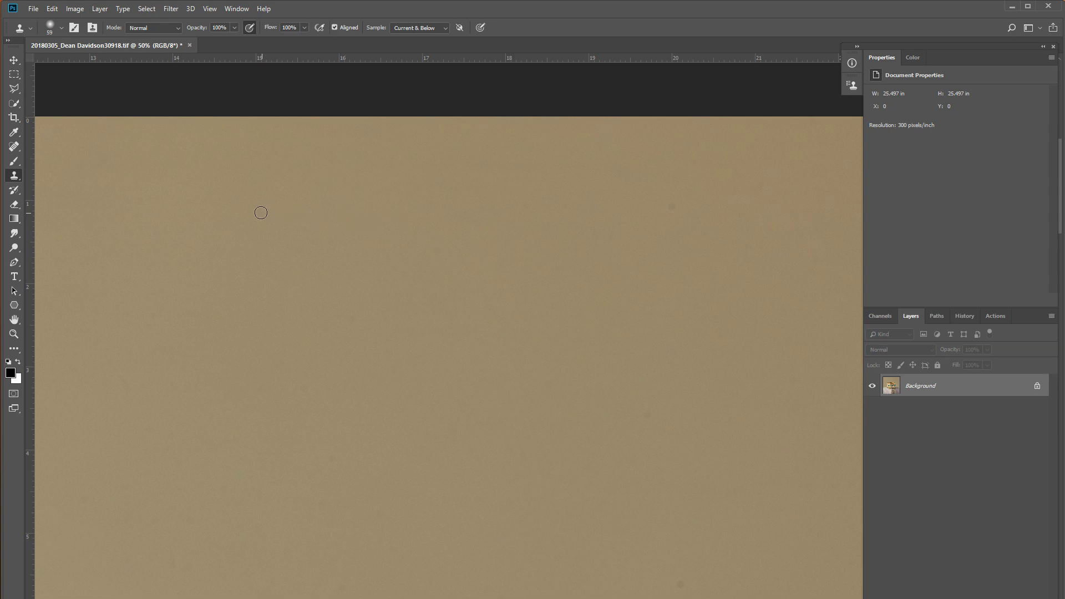
{"action": "left_click", "coordinate": [671, 206]}
Step: Clone over uneven backdrop texture beside the moonstone bangle and check the top-right corner
{"action": "left_click_drag", "start_coordinate": [650, 416], "coordinate": [565, 330]}
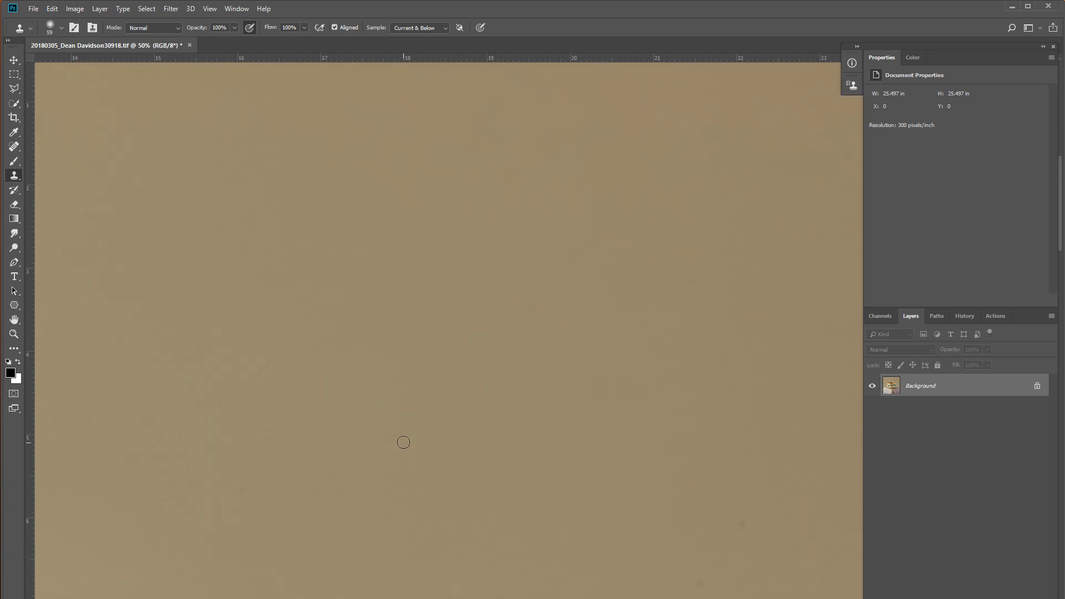
{"action": "left_click_drag", "start_coordinate": [592, 487], "coordinate": [475, 369]}
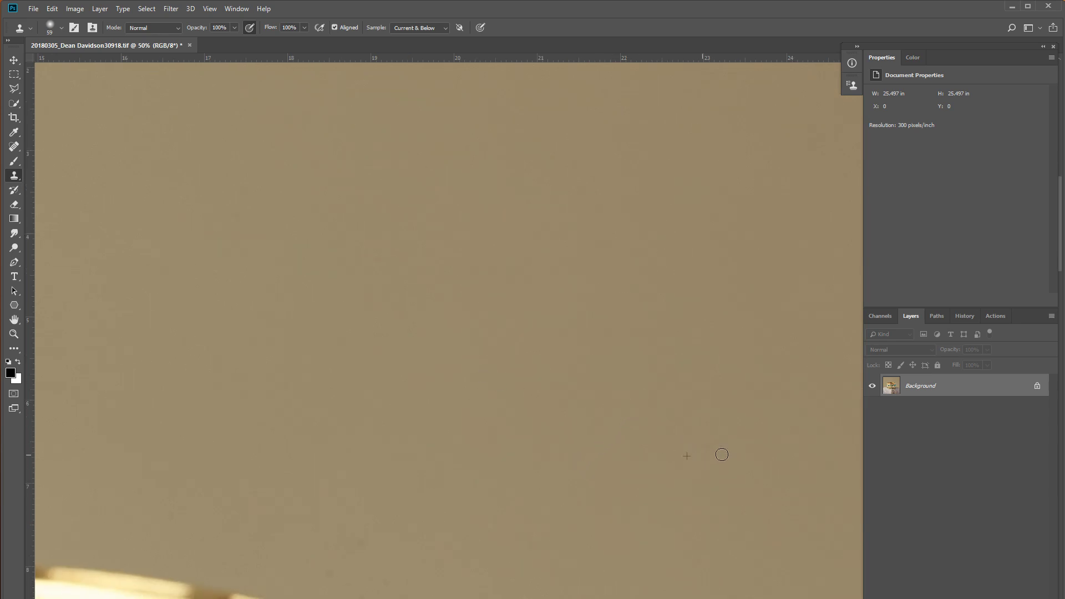
{"action": "left_click_drag", "start_coordinate": [722, 455], "coordinate": [680, 457]}
{"action": "left_click_drag", "start_coordinate": [335, 537], "coordinate": [350, 540]}
{"action": "left_click_drag", "start_coordinate": [410, 581], "coordinate": [395, 376]}
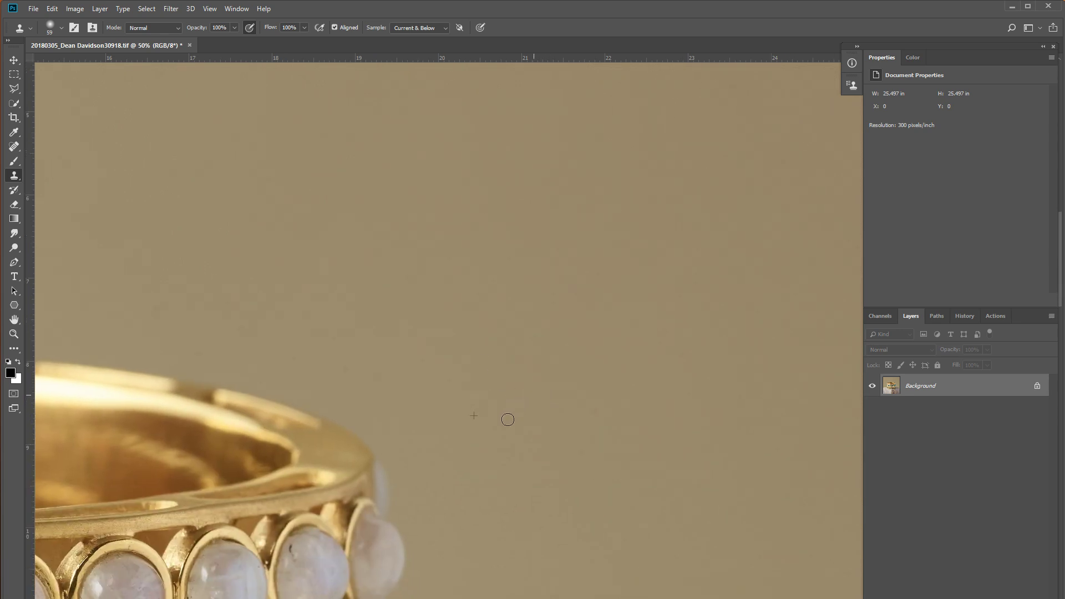
{"action": "left_click_drag", "start_coordinate": [507, 419], "coordinate": [599, 409]}
{"action": "left_click_drag", "start_coordinate": [706, 371], "coordinate": [511, 336]}
{"action": "mouse_move", "coordinate": [682, 330]}
{"action": "left_mouse_down"}
{"action": "mouse_move", "coordinate": [528, 340]}
{"action": "mouse_move", "coordinate": [527, 351]}
{"action": "left_mouse_up"}
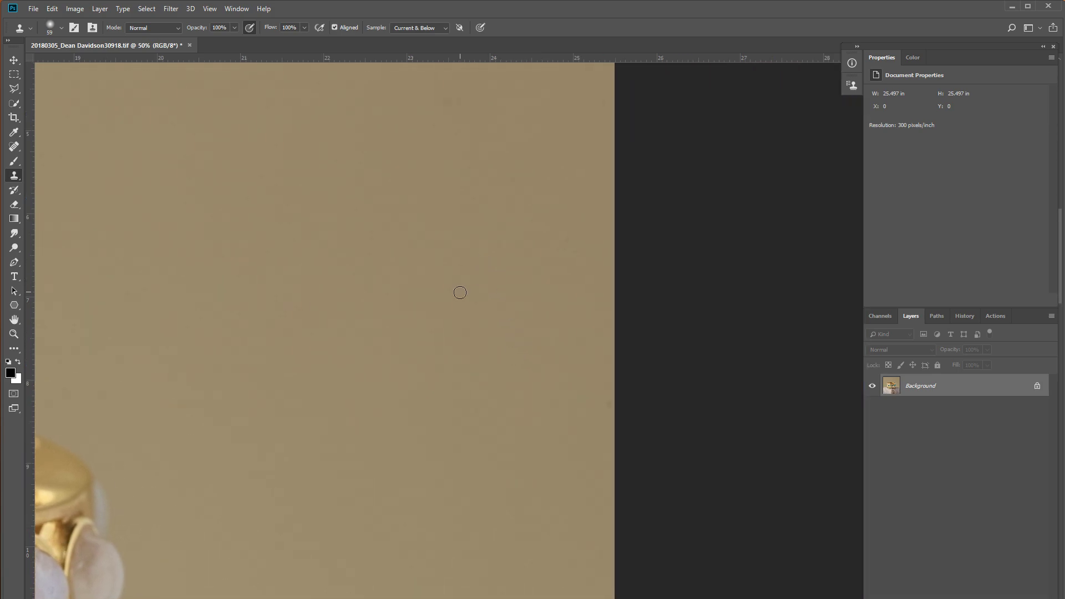
{"action": "mouse_move", "coordinate": [460, 292]}
{"action": "left_mouse_down"}
{"action": "mouse_move", "coordinate": [510, 421]}
{"action": "mouse_move", "coordinate": [535, 359]}
{"action": "mouse_move", "coordinate": [539, 445]}
{"action": "left_mouse_up"}
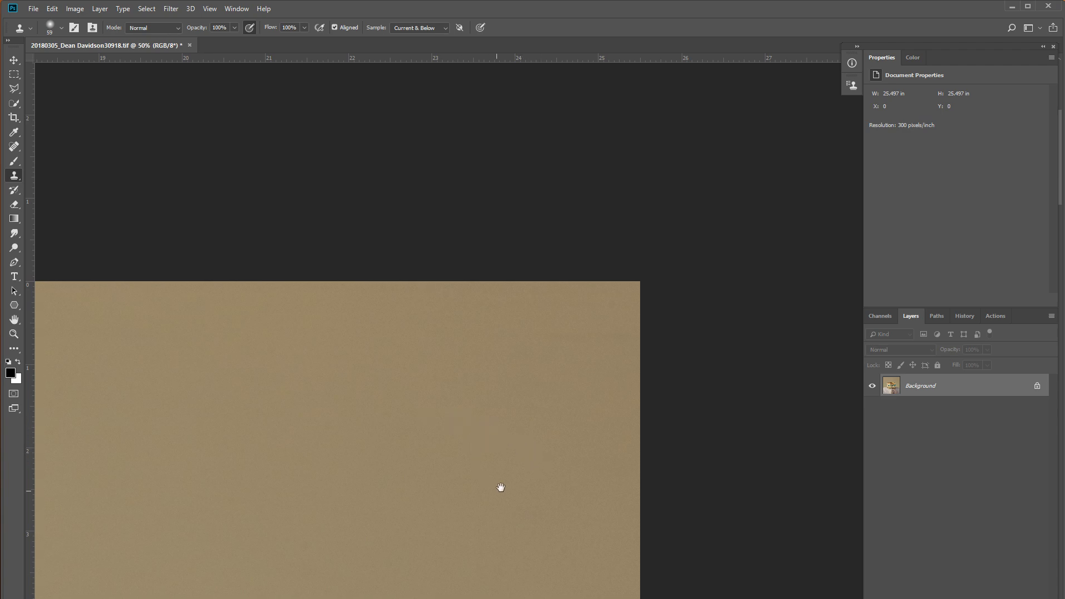
{"action": "mouse_move", "coordinate": [499, 487]}
{"action": "left_mouse_down"}
{"action": "mouse_move", "coordinate": [487, 351]}
{"action": "mouse_move", "coordinate": [487, 409]}
{"action": "mouse_move", "coordinate": [511, 293]}
{"action": "left_mouse_up"}
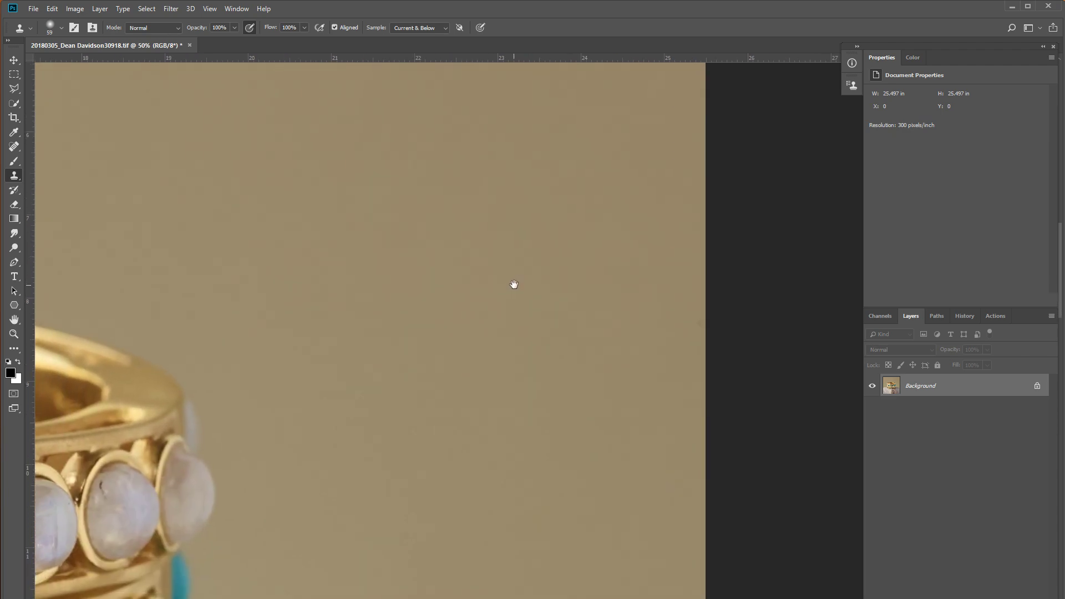
{"action": "left_click_drag", "start_coordinate": [449, 459], "coordinate": [456, 273]}
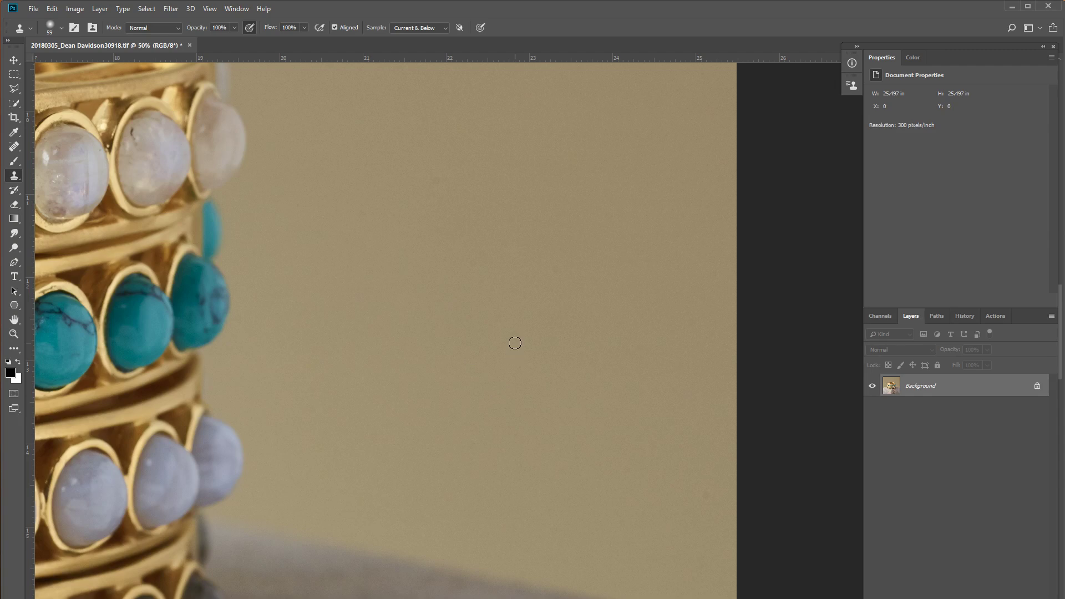
Step: Clone over dark specks on the grey stone below the bangles
{"action": "mouse_move", "coordinate": [438, 421]}
{"action": "left_mouse_down"}
{"action": "mouse_move", "coordinate": [379, 269]}
{"action": "mouse_move", "coordinate": [395, 197]}
{"action": "left_mouse_up"}
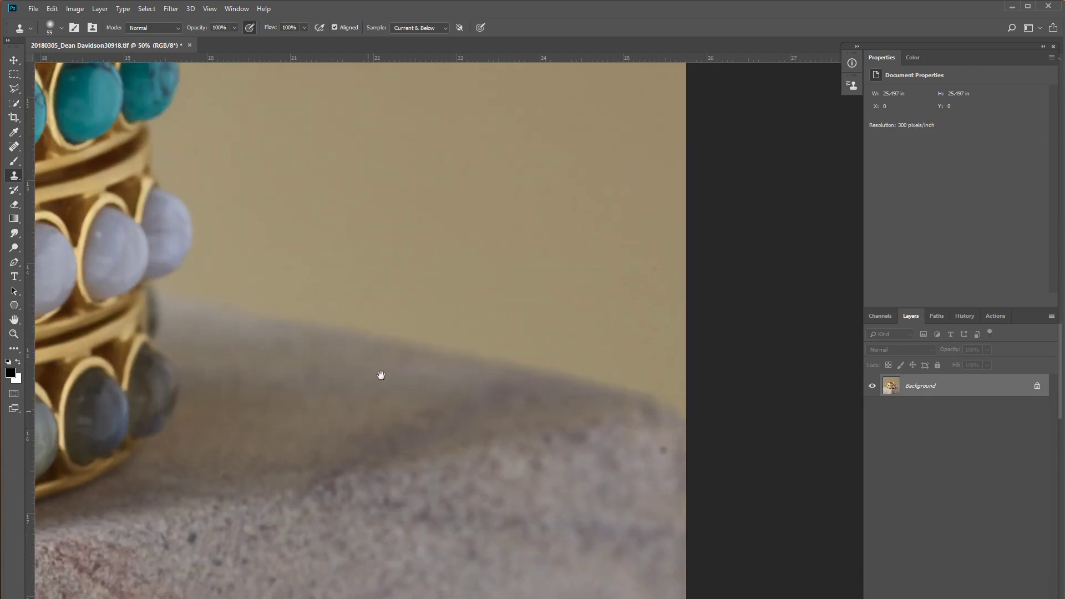
{"action": "left_click_drag", "start_coordinate": [381, 373], "coordinate": [414, 273]}
{"action": "left_click", "coordinate": [683, 321], "text": "alt"}
{"action": "left_click_drag", "start_coordinate": [698, 324], "coordinate": [694, 336]}
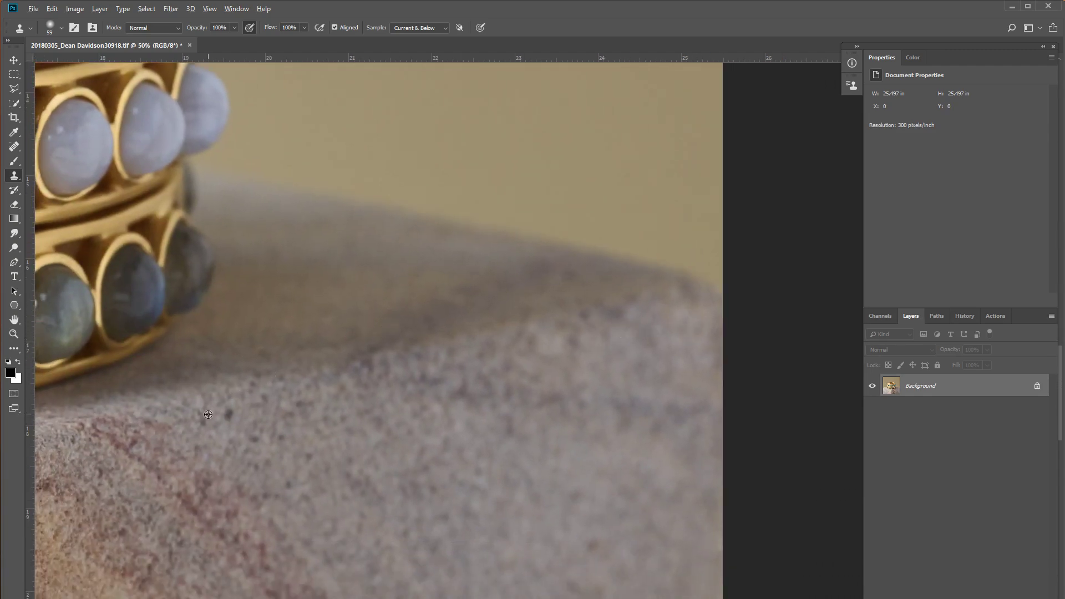
{"action": "mouse_move", "coordinate": [302, 428]}
{"action": "left_mouse_down"}
{"action": "mouse_move", "coordinate": [395, 295]}
{"action": "mouse_move", "coordinate": [307, 309]}
{"action": "mouse_move", "coordinate": [457, 315]}
{"action": "mouse_move", "coordinate": [381, 428]}
{"action": "left_mouse_up"}
Step: Set the clone brush size to 84 px and pan across the stone toward the gold bangles
{"action": "right_click", "coordinate": [552, 499]}
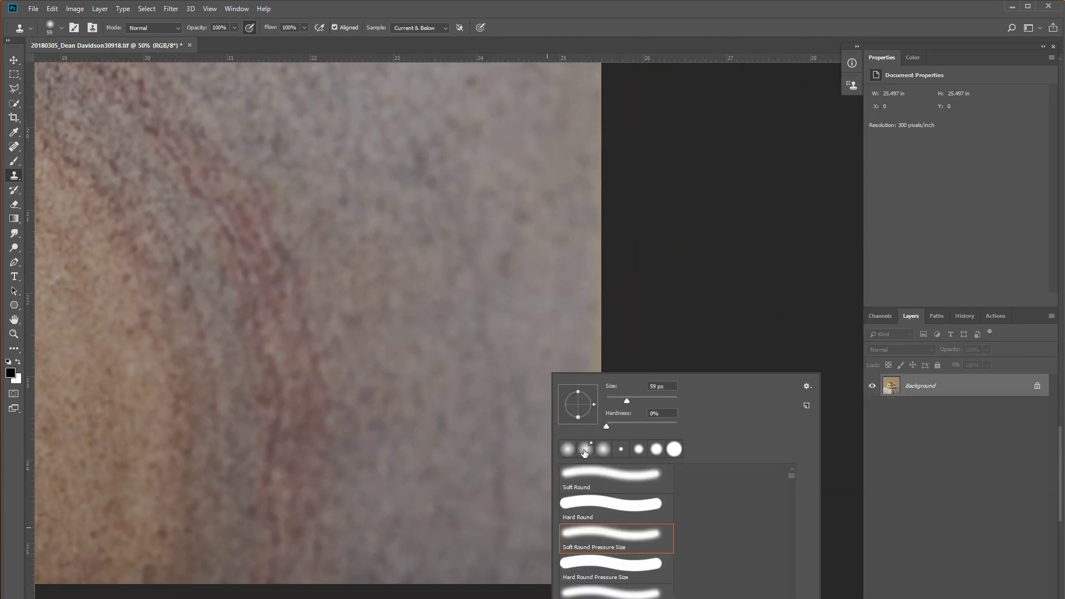
{"action": "type", "text": "84"}
{"action": "key", "text": "Return"}
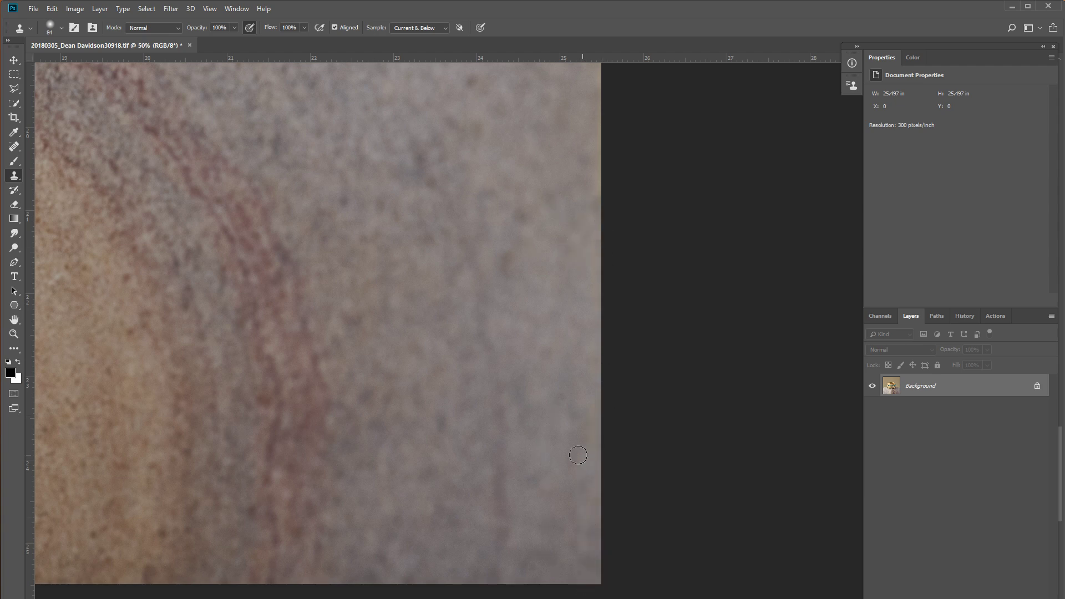
{"action": "mouse_move", "coordinate": [286, 446]}
{"action": "left_mouse_down"}
{"action": "mouse_move", "coordinate": [542, 497]}
{"action": "mouse_move", "coordinate": [340, 492]}
{"action": "mouse_move", "coordinate": [511, 294]}
{"action": "mouse_move", "coordinate": [357, 290]}
{"action": "mouse_move", "coordinate": [483, 448]}
{"action": "mouse_move", "coordinate": [468, 428]}
{"action": "mouse_move", "coordinate": [497, 400]}
{"action": "mouse_move", "coordinate": [438, 506]}
{"action": "mouse_move", "coordinate": [603, 392]}
{"action": "mouse_move", "coordinate": [414, 428]}
{"action": "left_mouse_up"}
{"action": "mouse_move", "coordinate": [555, 421]}
{"action": "left_mouse_down"}
{"action": "mouse_move", "coordinate": [414, 421]}
{"action": "mouse_move", "coordinate": [414, 405]}
{"action": "left_mouse_up"}
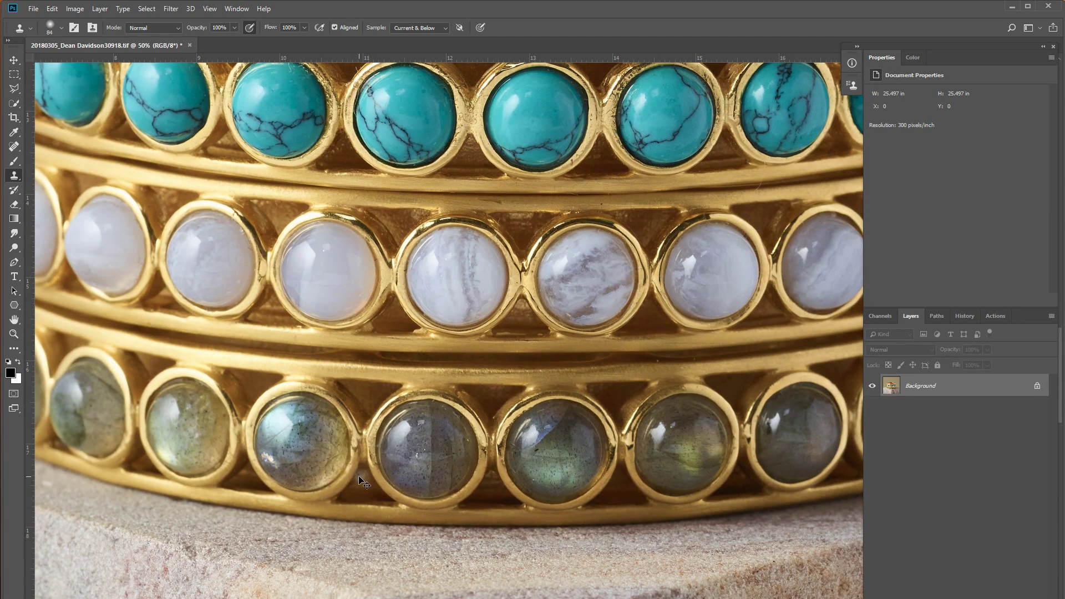
Step: Zoom to 200% and pan along the turquoise and moonstone rows to one turquoise stone
{"action": "key", "text": "ctrl+plus"}
{"action": "left_click_drag", "start_coordinate": [363, 480], "coordinate": [407, 346]}
{"action": "right_click", "coordinate": [421, 372]}
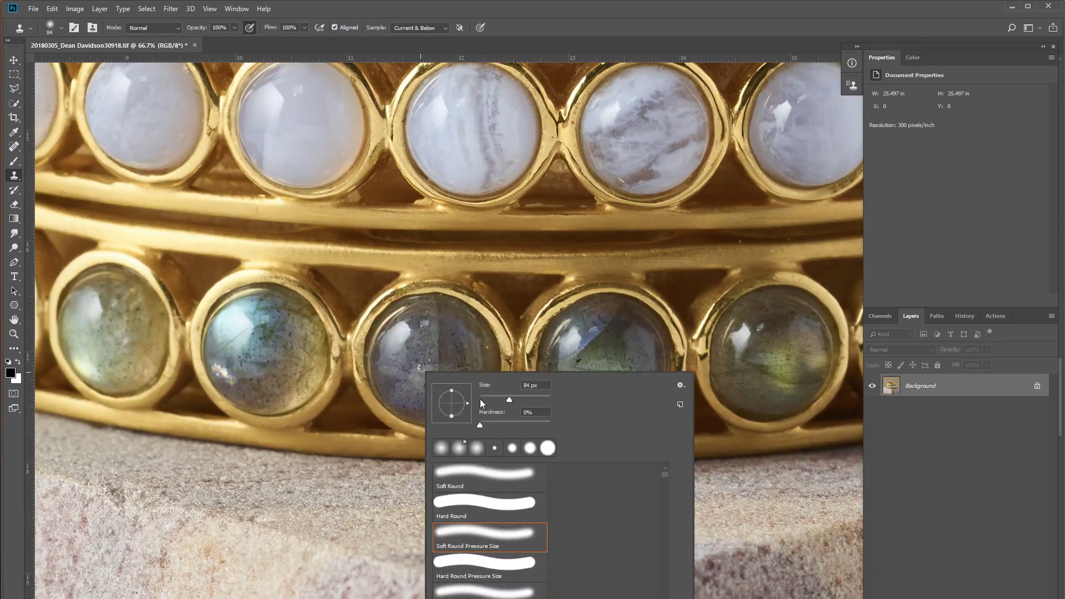
{"action": "key", "text": "Return"}
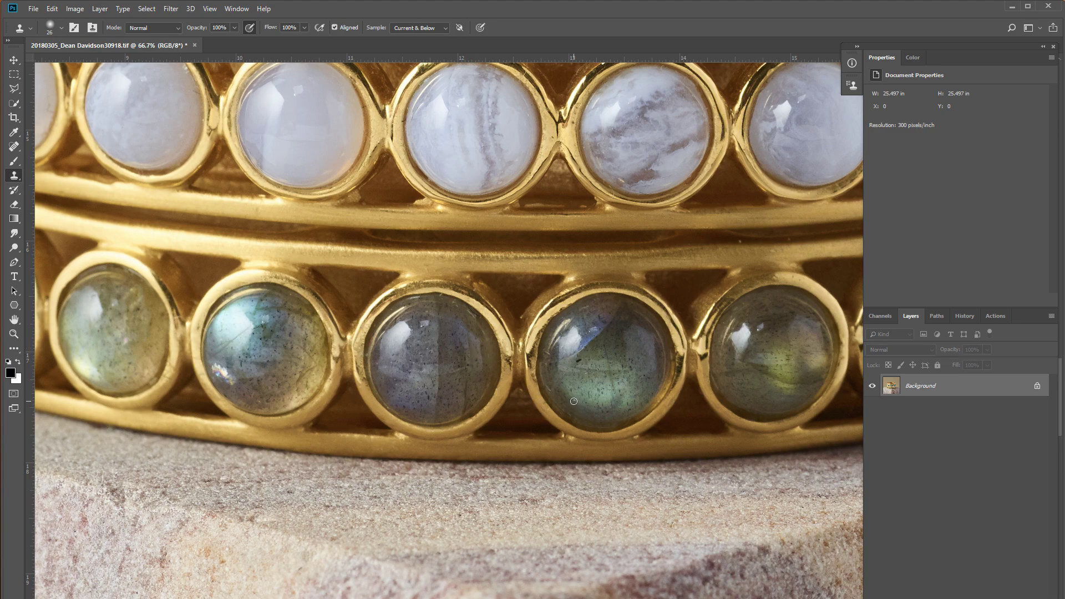
{"action": "mouse_move", "coordinate": [531, 326]}
{"action": "left_mouse_down"}
{"action": "mouse_move", "coordinate": [428, 398]}
{"action": "mouse_move", "coordinate": [528, 504]}
{"action": "left_mouse_up"}
{"action": "left_click_drag", "start_coordinate": [381, 282], "coordinate": [481, 404]}
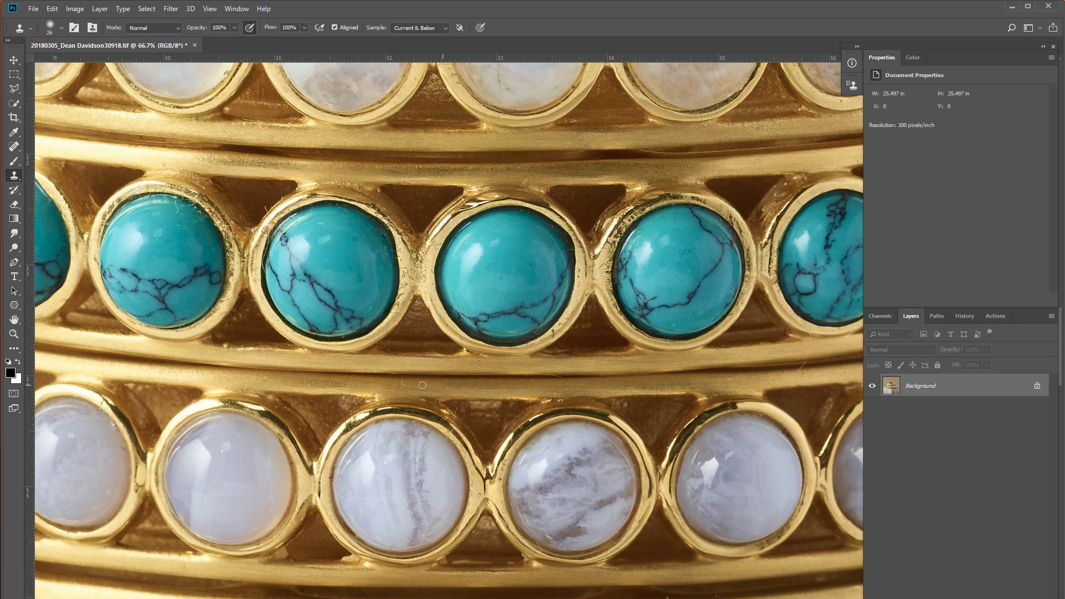
{"action": "left_click_drag", "start_coordinate": [350, 393], "coordinate": [582, 376]}
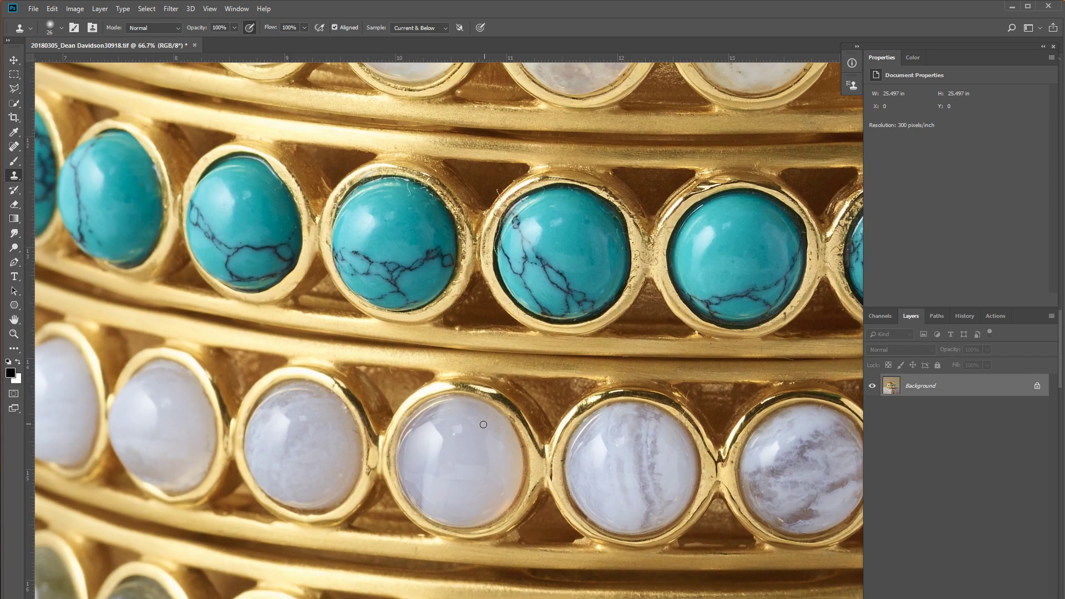
{"action": "left_click_drag", "start_coordinate": [455, 445], "coordinate": [615, 408]}
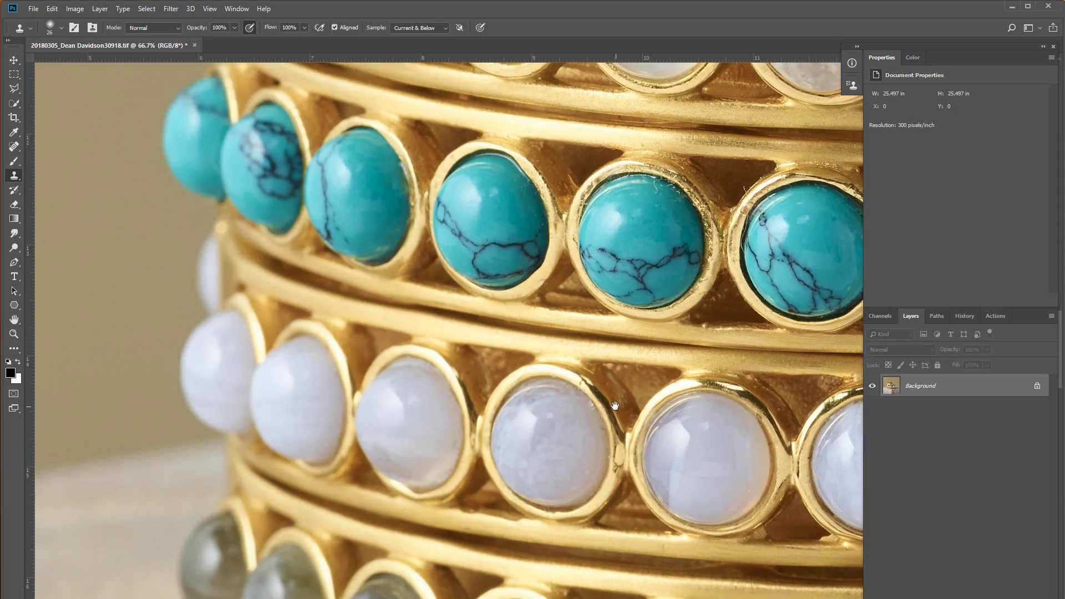
{"action": "left_click_drag", "start_coordinate": [629, 223], "coordinate": [588, 419]}
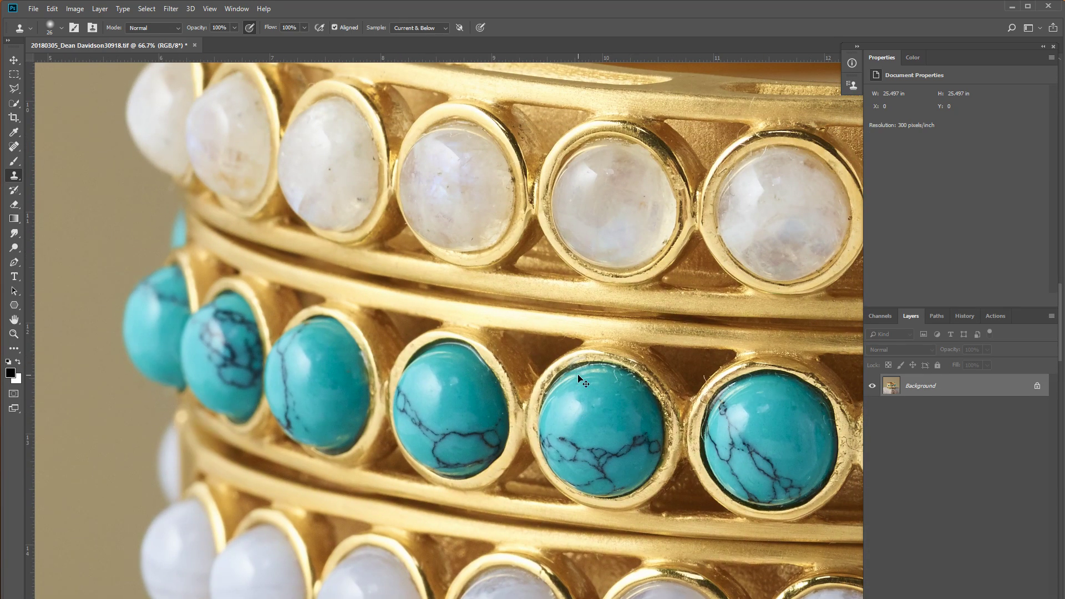
{"action": "scroll", "coordinate": [583, 383], "scroll_direction": "up", "scroll_amount": 2}
{"action": "left_click_drag", "start_coordinate": [692, 483], "coordinate": [526, 372]}
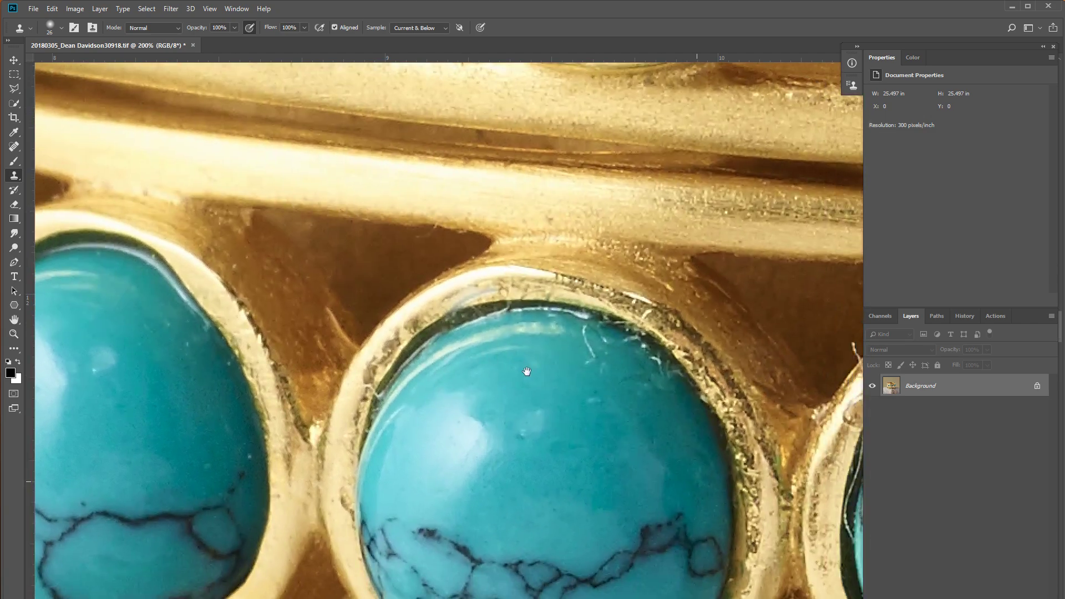
Step: Shrink the clone brush to 14 px and touch up white specks on the turquoise stone
{"action": "right_click", "coordinate": [574, 366]}
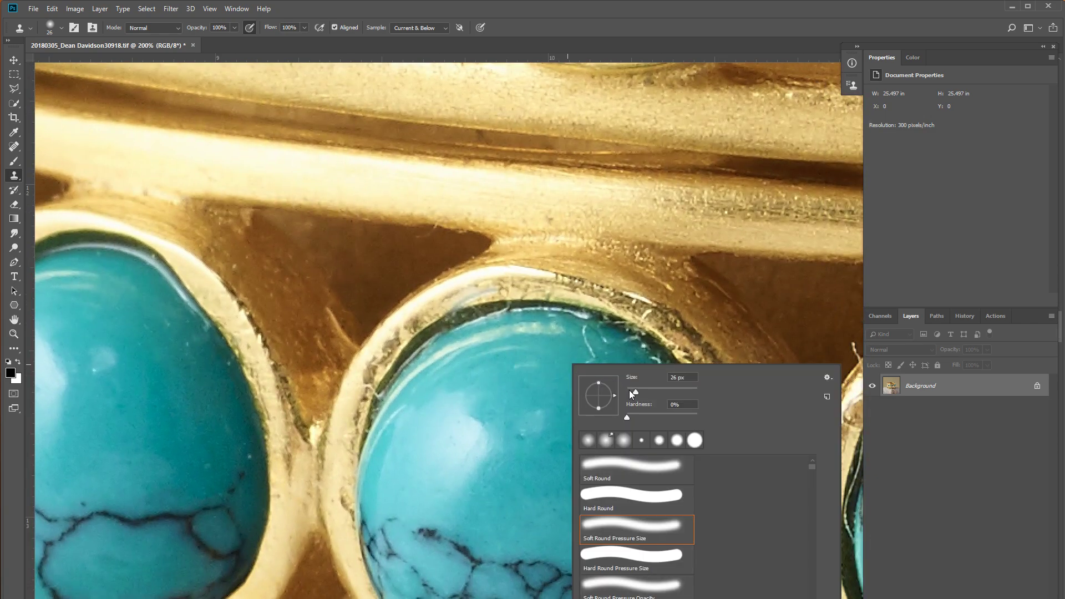
{"action": "left_click", "coordinate": [629, 391]}
{"action": "key", "text": "Return"}
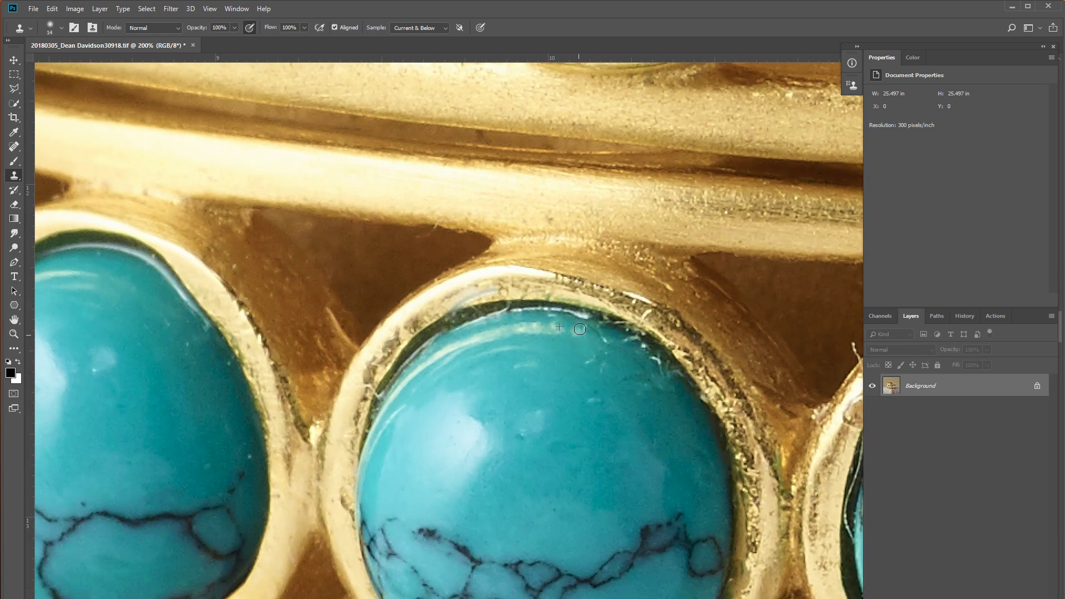
{"action": "left_click_drag", "start_coordinate": [584, 330], "coordinate": [583, 340]}
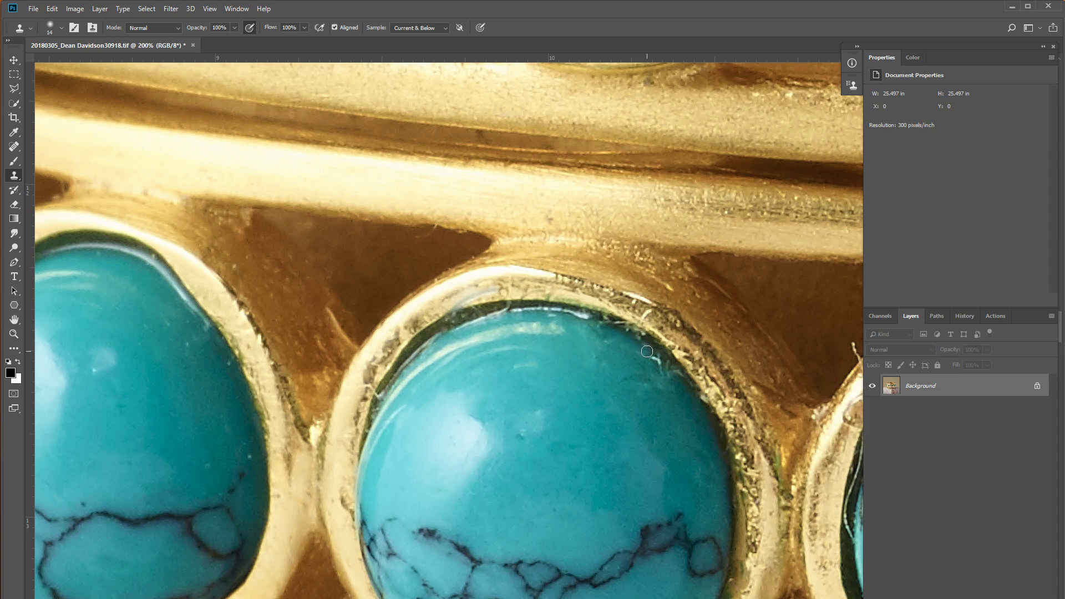
Step: Clone out the bezel's white highlight streak and blend gold over the rim at 30% opacity
{"action": "left_click_drag", "start_coordinate": [646, 351], "coordinate": [655, 363]}
{"action": "key", "text": "3"}
{"action": "mouse_move", "coordinate": [369, 372]}
{"action": "left_mouse_down"}
{"action": "mouse_move", "coordinate": [351, 423]}
{"action": "mouse_move", "coordinate": [374, 388]}
{"action": "left_mouse_up"}
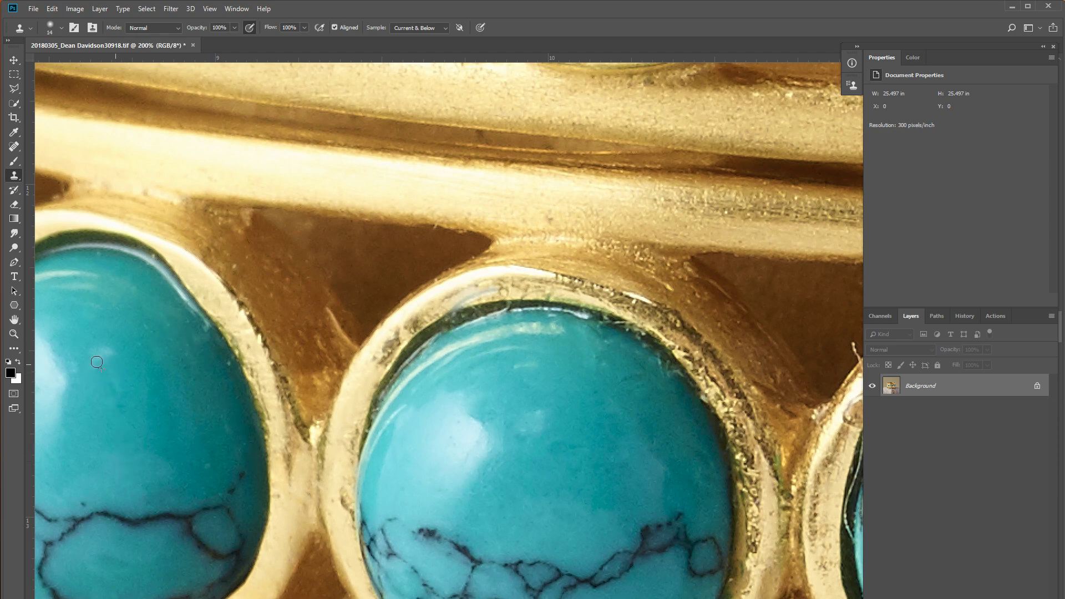
Step: Resize the Clone Stamp brush to 23 px and sample clean gold as the source
{"action": "right_click", "coordinate": [119, 358]}
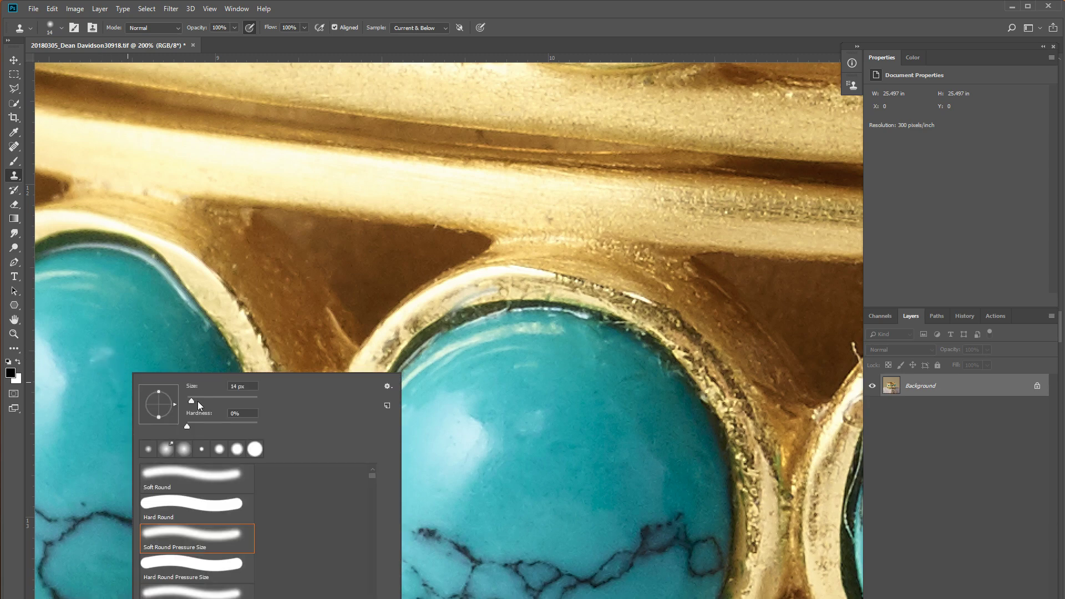
{"action": "left_click_drag", "start_coordinate": [197, 401], "coordinate": [336, 422]}
{"action": "left_click", "coordinate": [124, 378]}
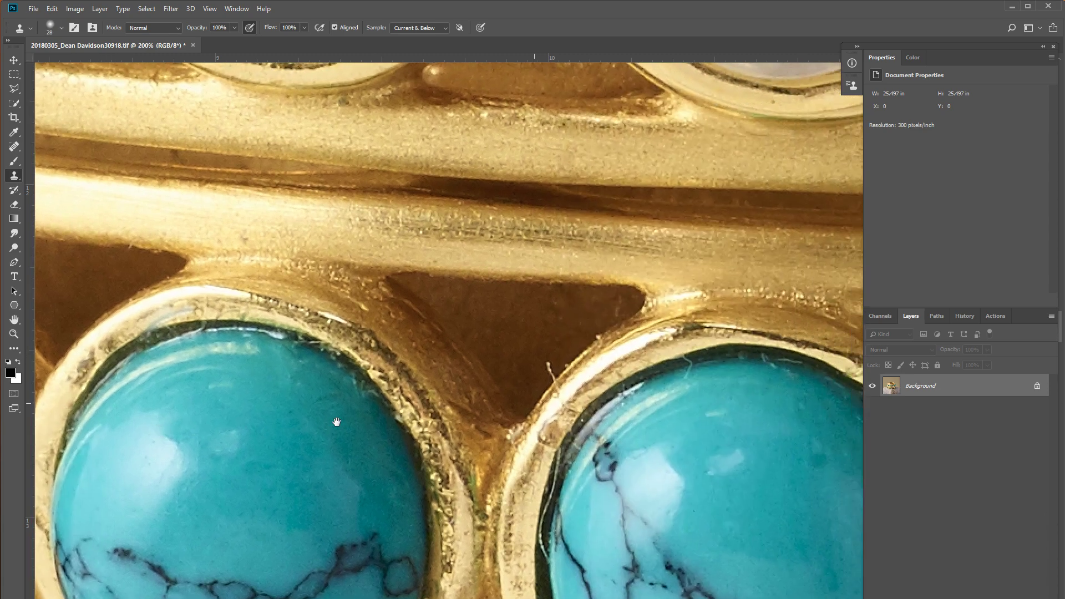
{"action": "right_click", "coordinate": [530, 387]}
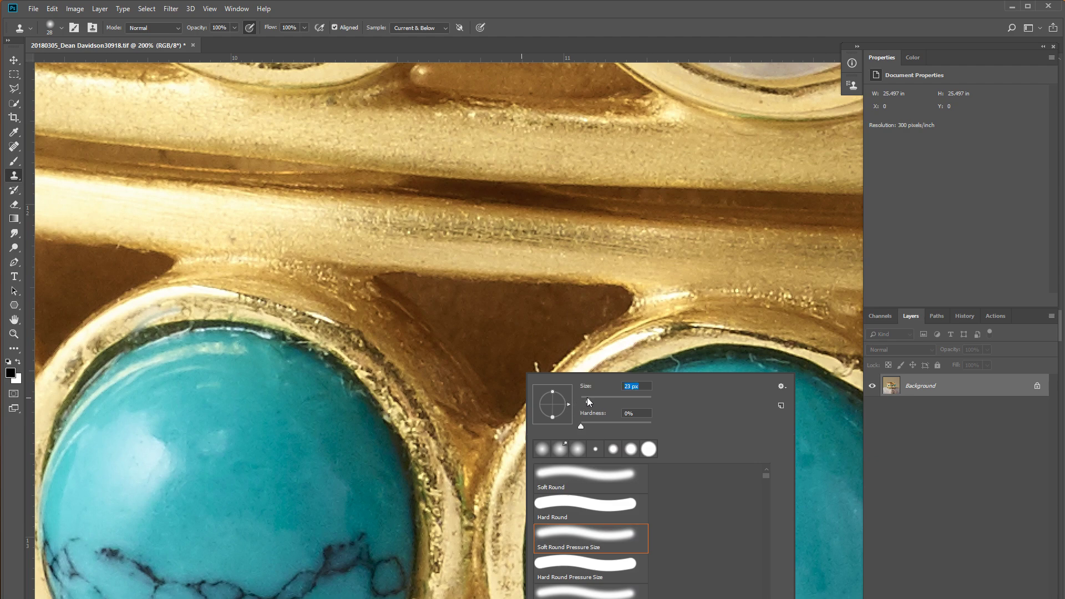
{"action": "key", "text": "Return"}
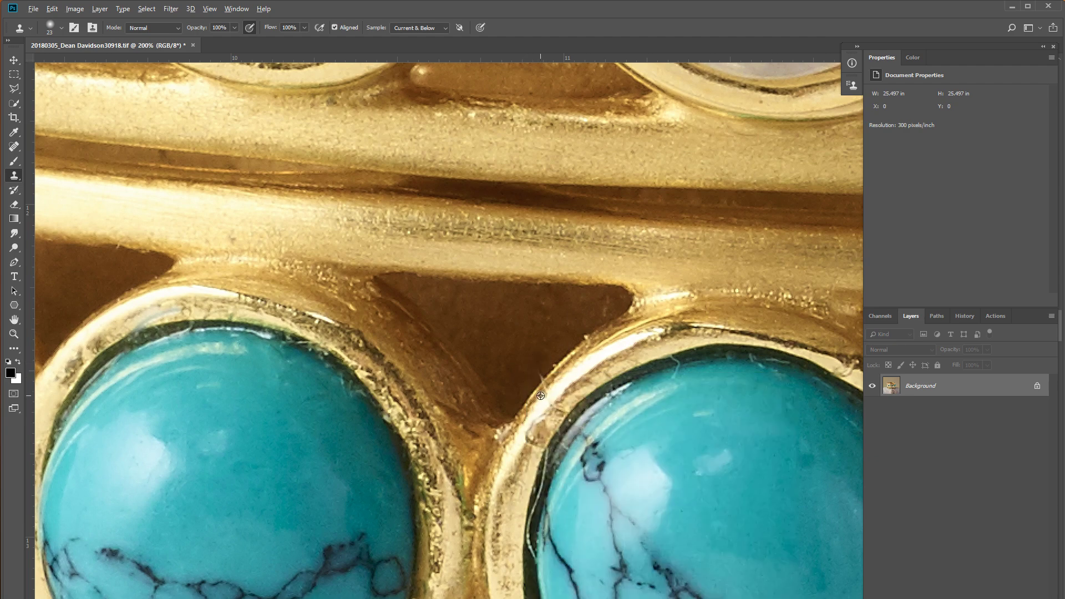
{"action": "left_click", "coordinate": [556, 382], "text": "alt"}
Step: Shrink the clone brush to 17 px and clone over blemishes along the right stone's rim
{"action": "right_click", "coordinate": [719, 370]}
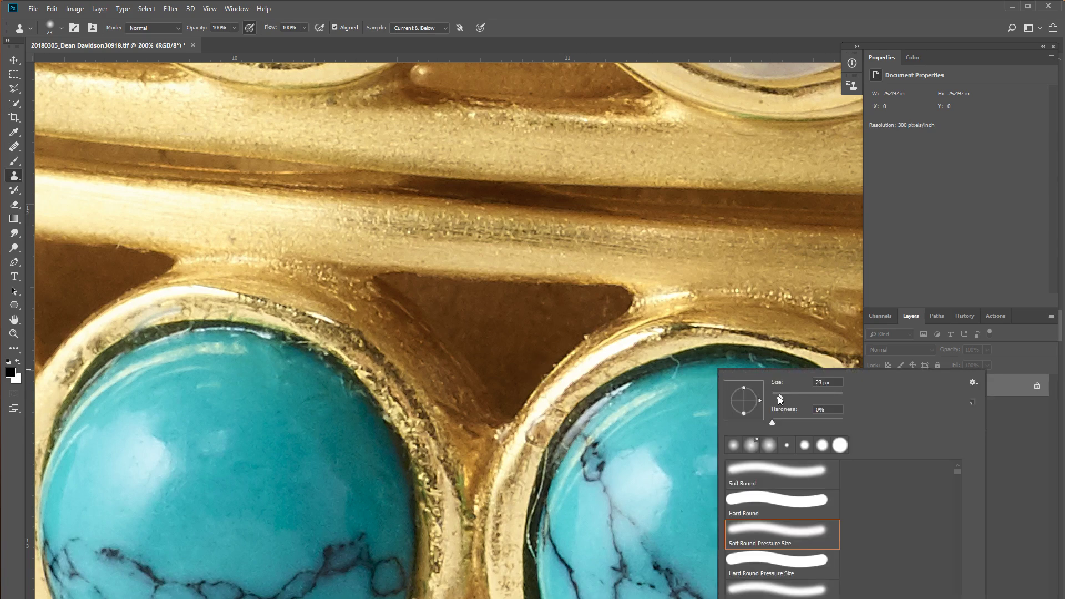
{"action": "left_click_drag", "start_coordinate": [780, 398], "coordinate": [777, 398]}
{"action": "key", "text": "Return"}
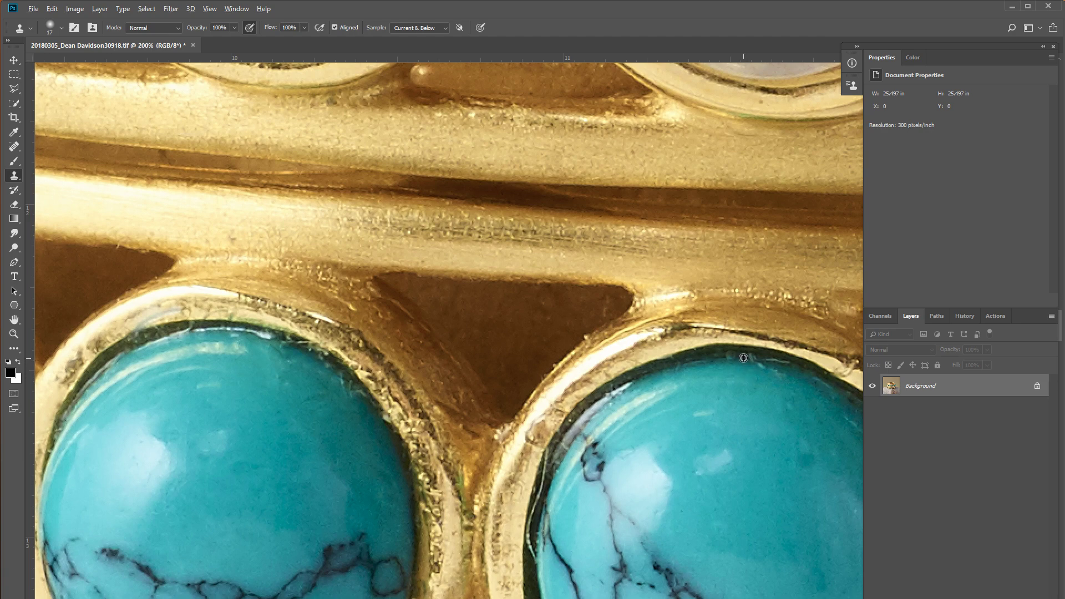
{"action": "left_click_drag", "start_coordinate": [765, 358], "coordinate": [784, 364]}
Step: Clone out the white rim scratch with a 7 px brush, then pan to the next turquoise stone
{"action": "scroll", "coordinate": [579, 506], "scroll_direction": "down", "scroll_amount": 3}
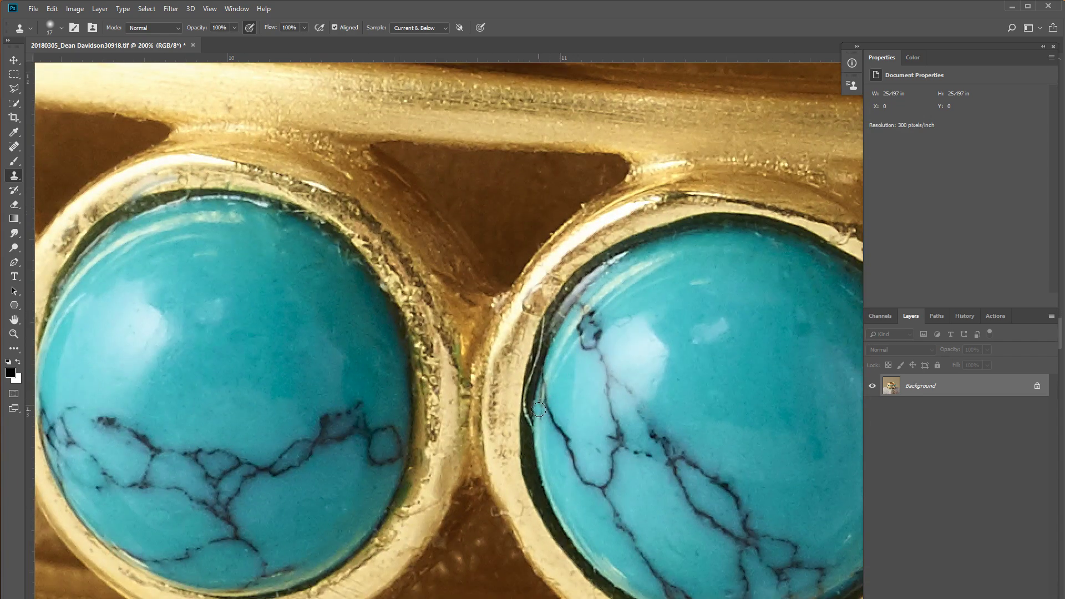
{"action": "right_click", "coordinate": [544, 373]}
{"action": "left_click_drag", "start_coordinate": [602, 400], "coordinate": [600, 400]}
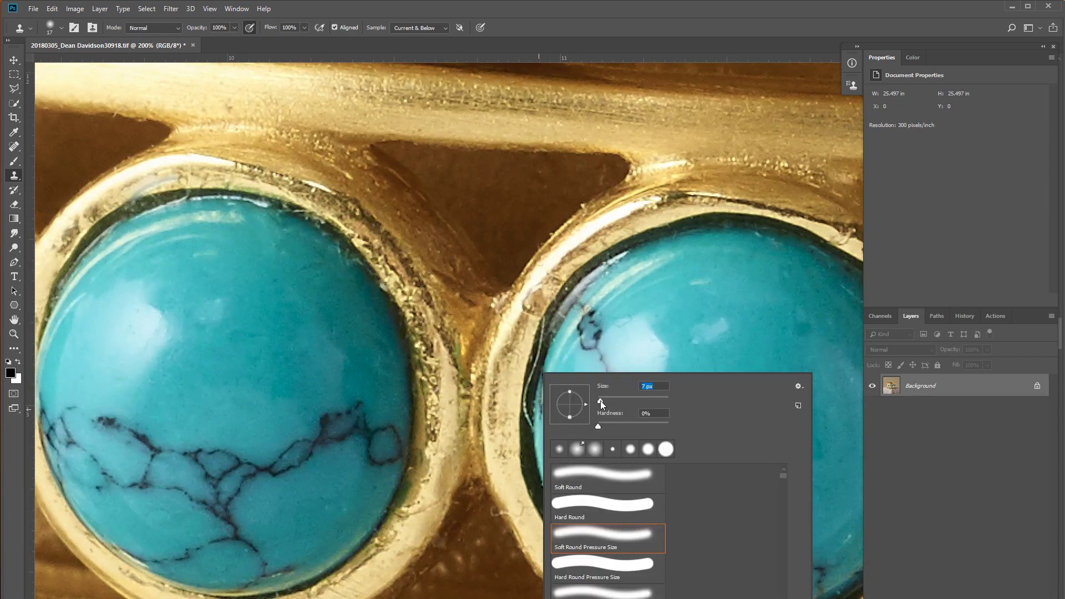
{"action": "left_click", "coordinate": [527, 448]}
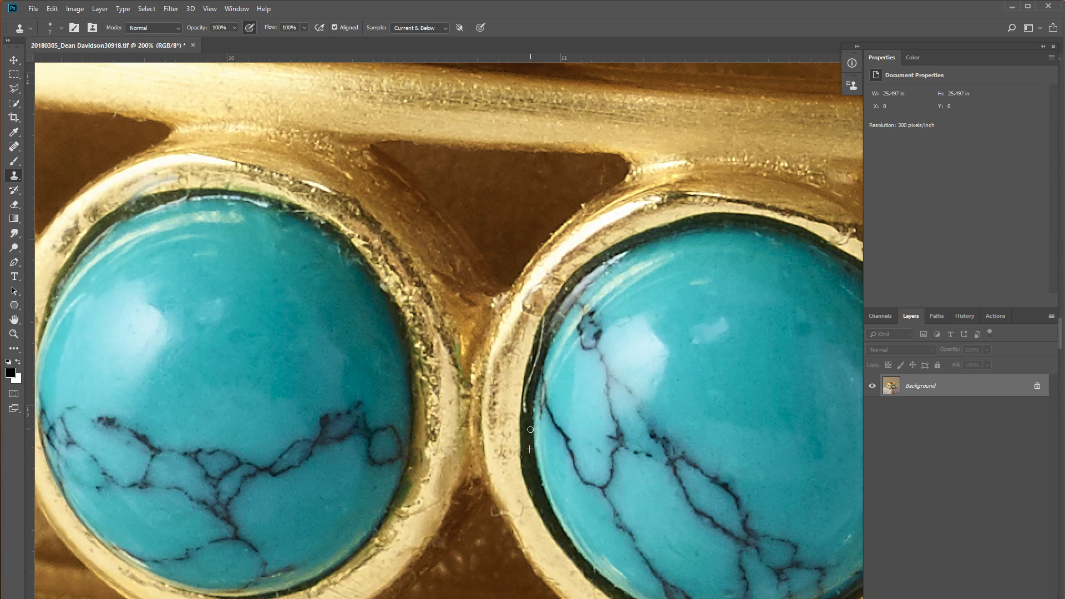
{"action": "left_click_drag", "start_coordinate": [524, 413], "coordinate": [531, 378]}
{"action": "left_click_drag", "start_coordinate": [539, 348], "coordinate": [541, 329]}
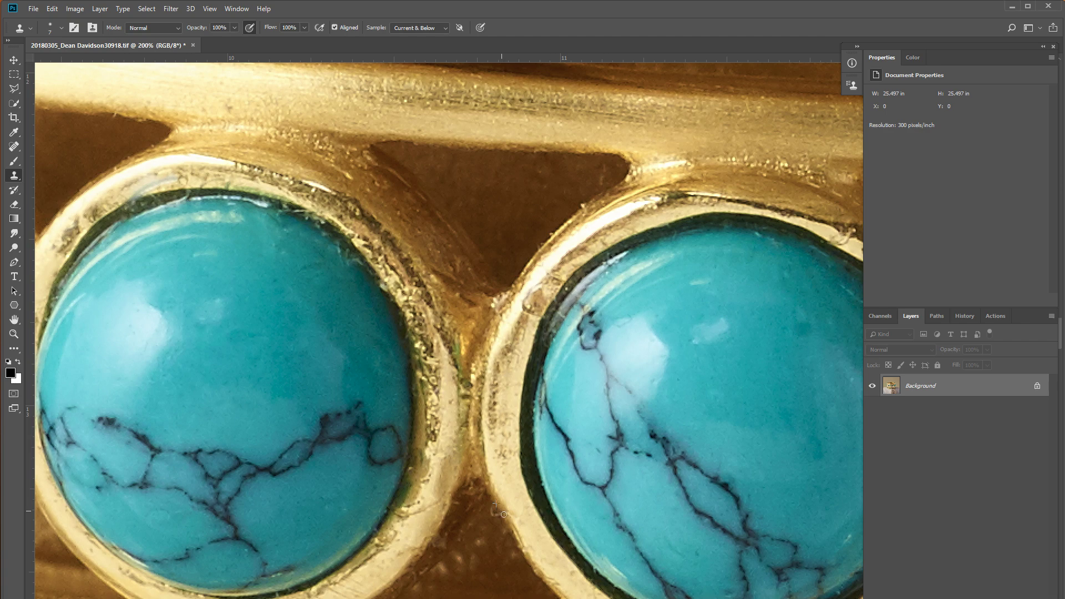
{"action": "left_click_drag", "start_coordinate": [578, 521], "coordinate": [472, 381]}
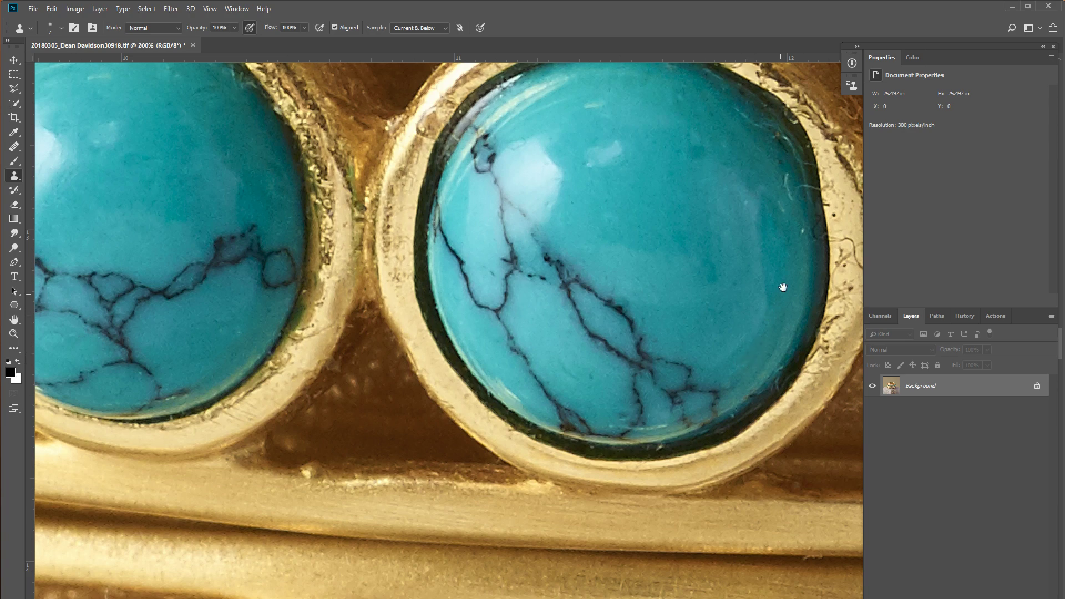
{"action": "left_click_drag", "start_coordinate": [783, 287], "coordinate": [644, 392]}
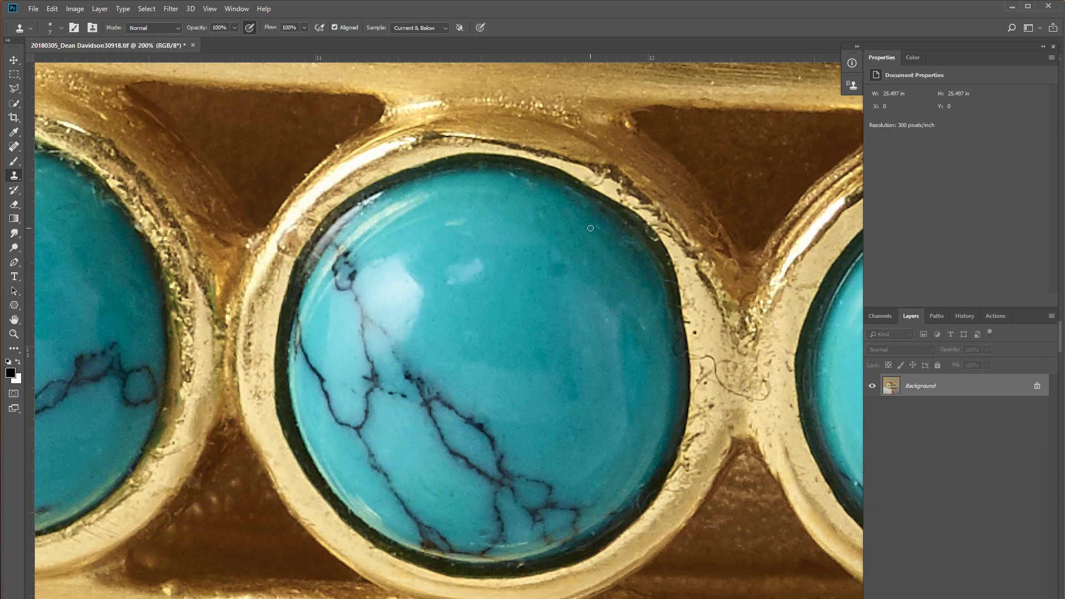
Step: Set the clone brush to 9 px and clone over the scratch on the gold joint
{"action": "right_click", "coordinate": [595, 303]}
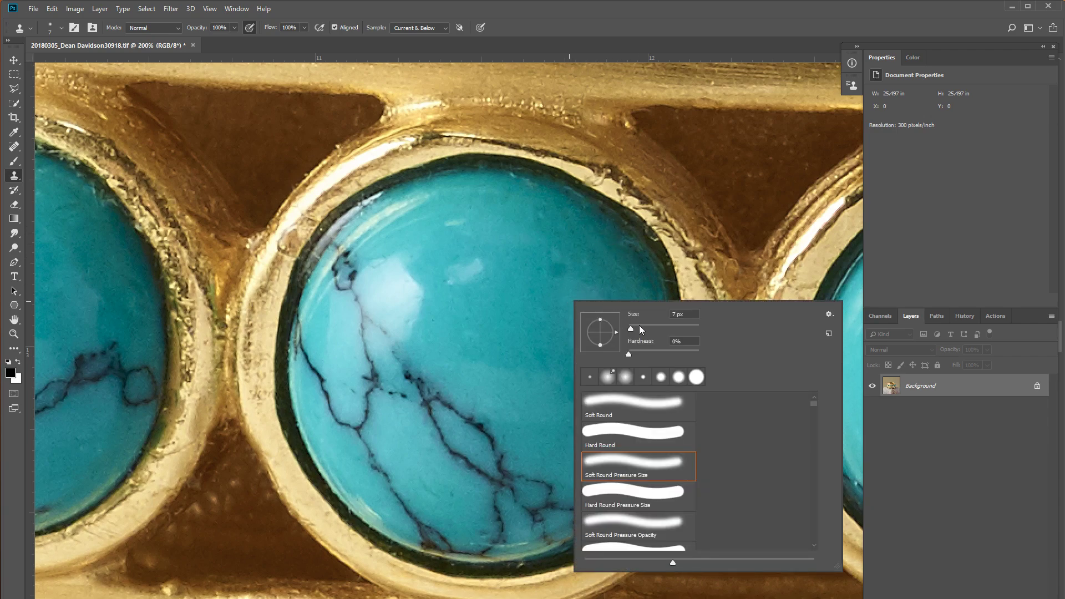
{"action": "left_click_drag", "start_coordinate": [641, 330], "coordinate": [538, 261]}
{"action": "key", "text": "Return"}
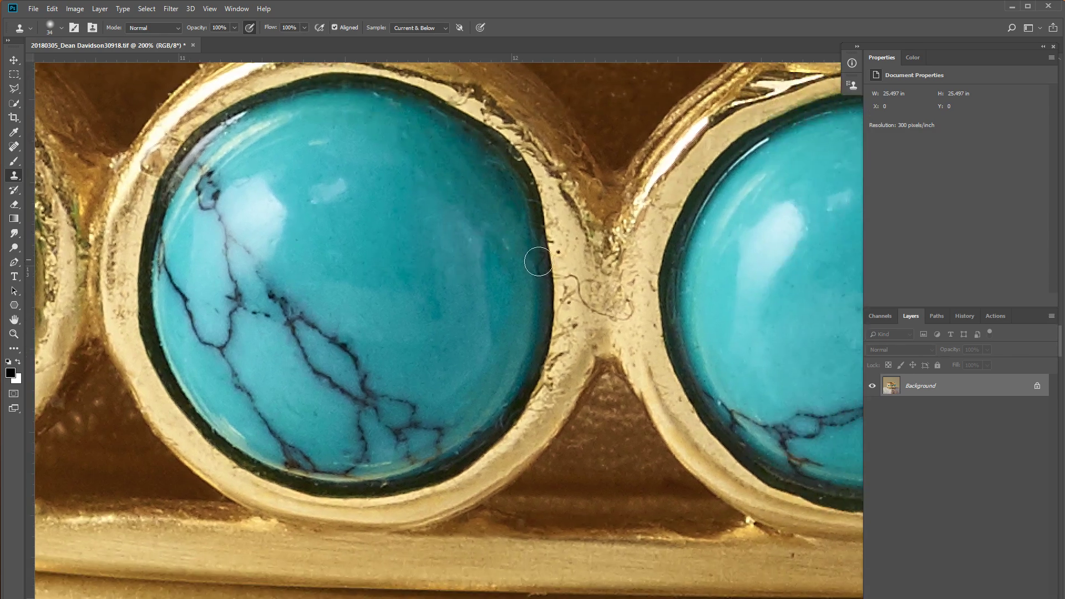
{"action": "right_click", "coordinate": [556, 282]}
{"action": "left_click_drag", "start_coordinate": [615, 311], "coordinate": [612, 311]}
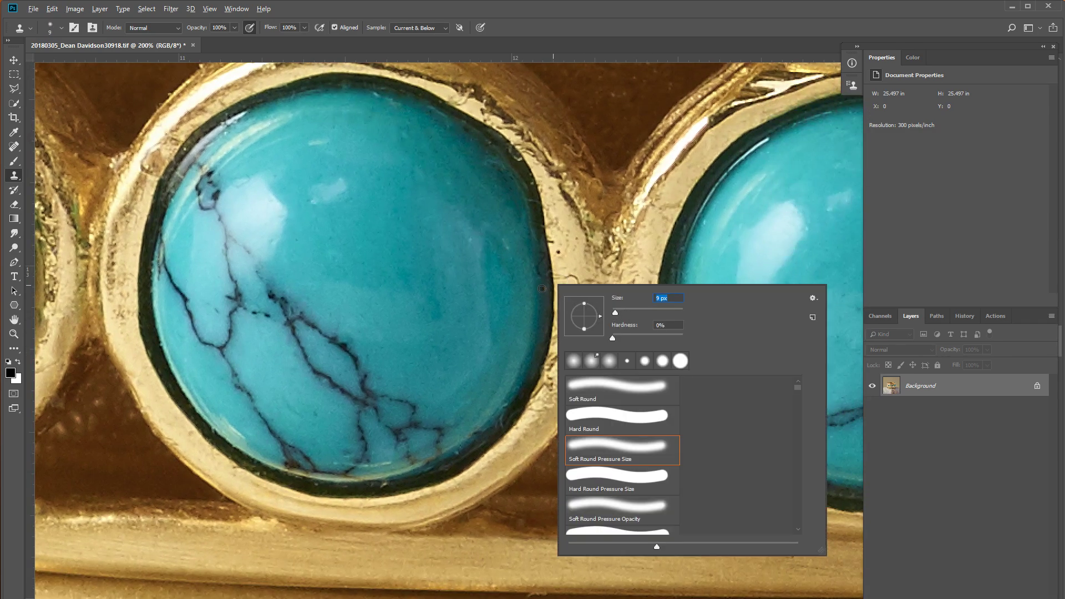
{"action": "key", "text": "Return"}
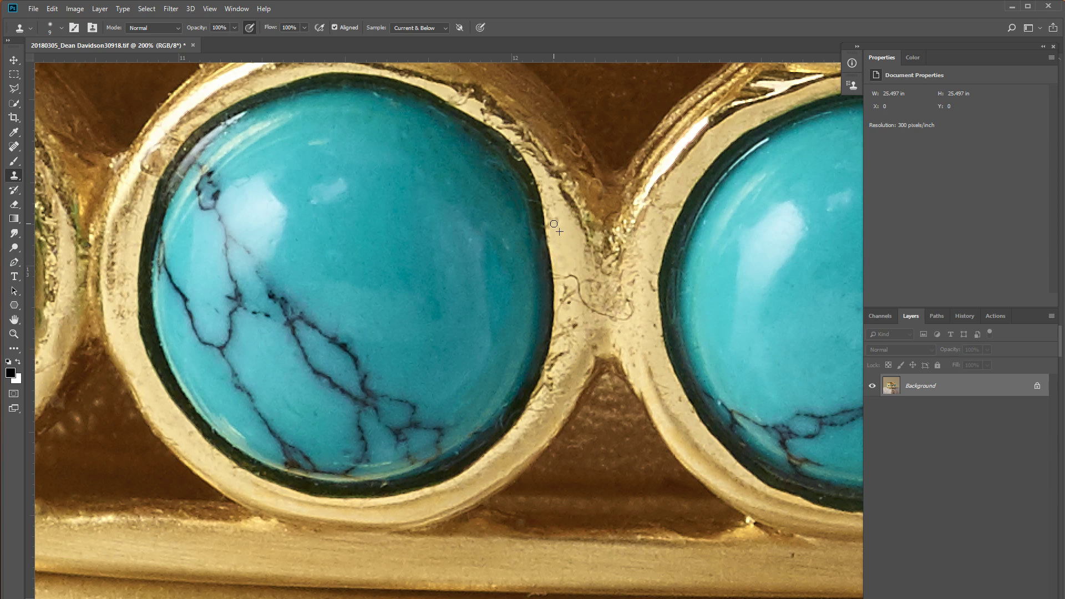
{"action": "left_click_drag", "start_coordinate": [559, 219], "coordinate": [548, 212]}
Step: Enlarge the clone brush to 14 px and clone over scratches on the gold between stones
{"action": "right_click", "coordinate": [563, 224]}
{"action": "left_click_drag", "start_coordinate": [626, 252], "coordinate": [629, 252]}
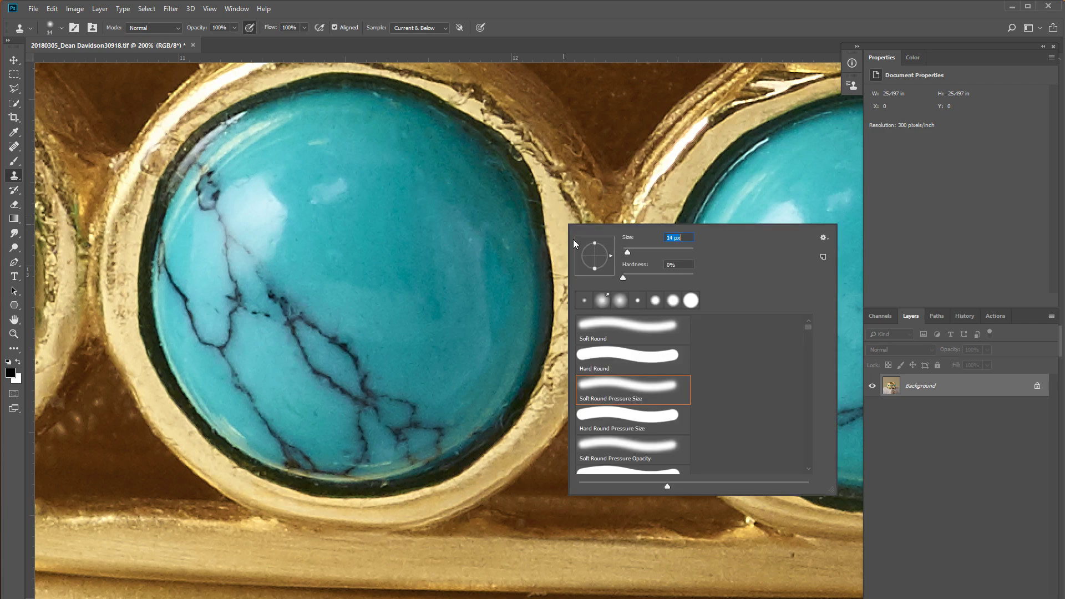
{"action": "key", "text": "Return"}
{"action": "mouse_move", "coordinate": [565, 264]}
{"action": "left_mouse_down"}
{"action": "mouse_move", "coordinate": [577, 275]}
{"action": "mouse_move", "coordinate": [572, 314]}
{"action": "left_mouse_up"}
{"action": "mouse_move", "coordinate": [564, 260]}
{"action": "left_mouse_down"}
{"action": "mouse_move", "coordinate": [582, 302]}
{"action": "mouse_move", "coordinate": [577, 259]}
{"action": "left_mouse_up"}
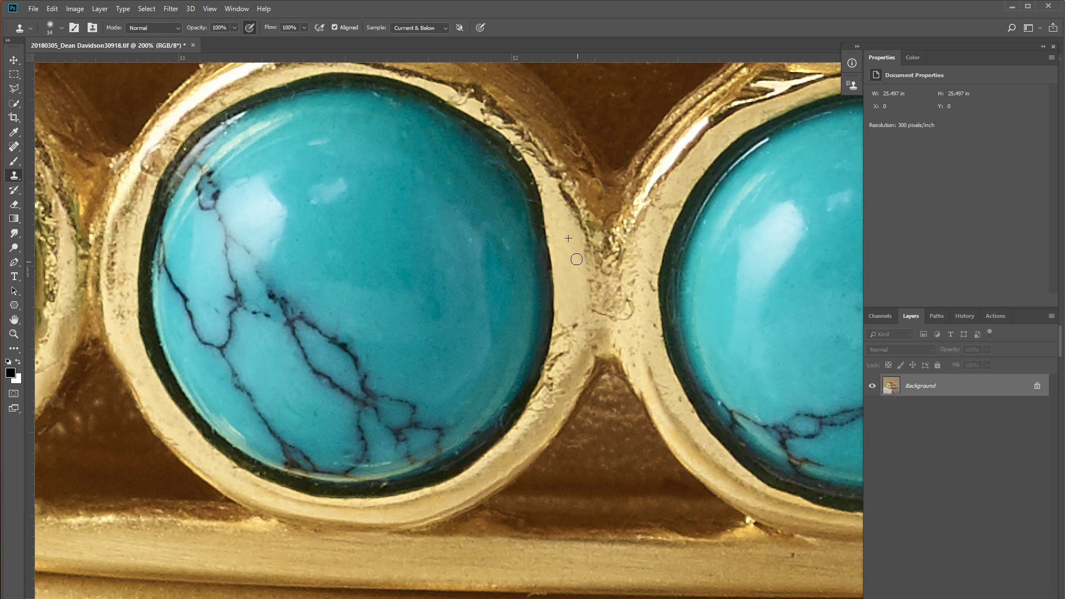
Step: Resample clean gold and clone away the curly scratch and remaining joint marks
{"action": "left_click", "coordinate": [571, 277], "text": "alt"}
{"action": "left_click_drag", "start_coordinate": [579, 312], "coordinate": [559, 356]}
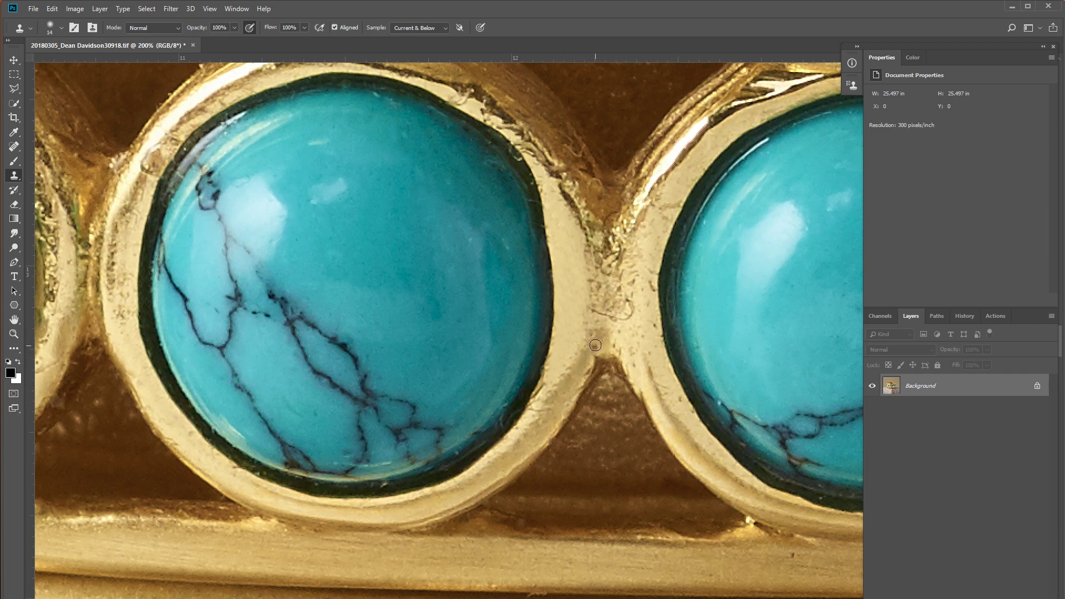
{"action": "left_click", "coordinate": [631, 320], "text": "alt"}
{"action": "mouse_move", "coordinate": [633, 333]}
{"action": "left_mouse_down"}
{"action": "mouse_move", "coordinate": [639, 343]}
{"action": "mouse_move", "coordinate": [649, 298]}
{"action": "mouse_move", "coordinate": [633, 257]}
{"action": "left_mouse_up"}
{"action": "left_click", "coordinate": [644, 338], "text": "alt"}
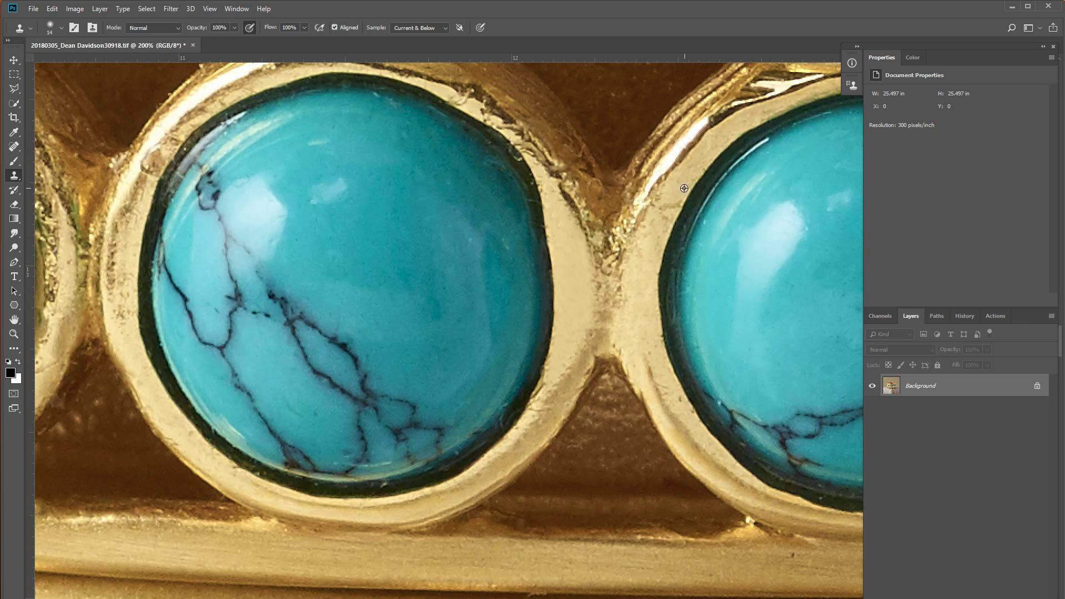
{"action": "scroll", "coordinate": [646, 341], "scroll_direction": "down", "scroll_amount": 3}
{"action": "scroll", "coordinate": [646, 341], "scroll_direction": "right", "scroll_amount": 3}
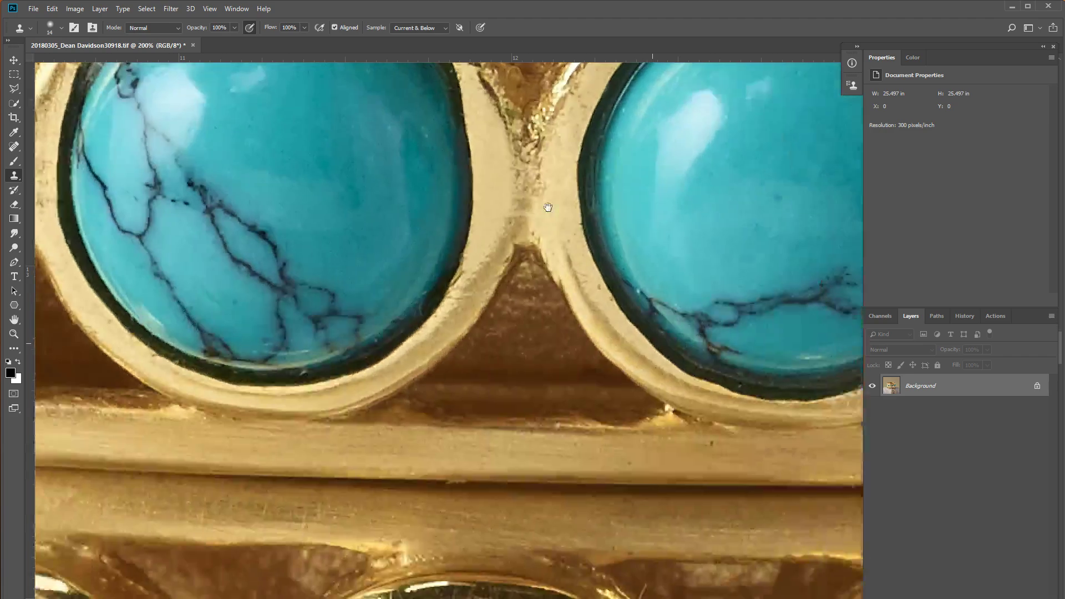
{"action": "scroll", "coordinate": [578, 422], "scroll_direction": "down", "scroll_amount": 1}
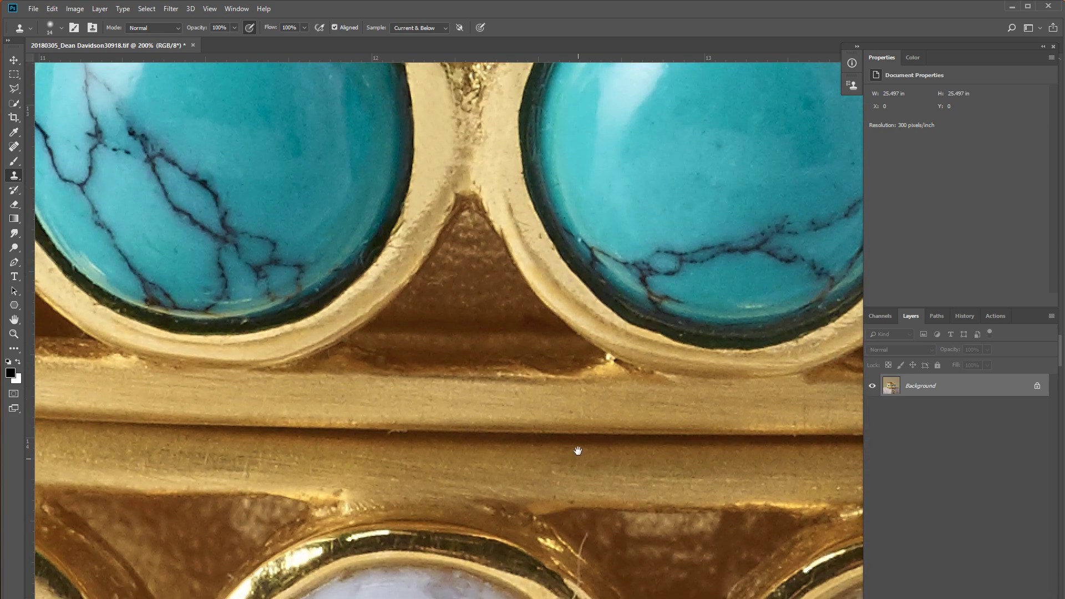
{"action": "scroll", "coordinate": [556, 354], "scroll_direction": "down", "scroll_amount": 4}
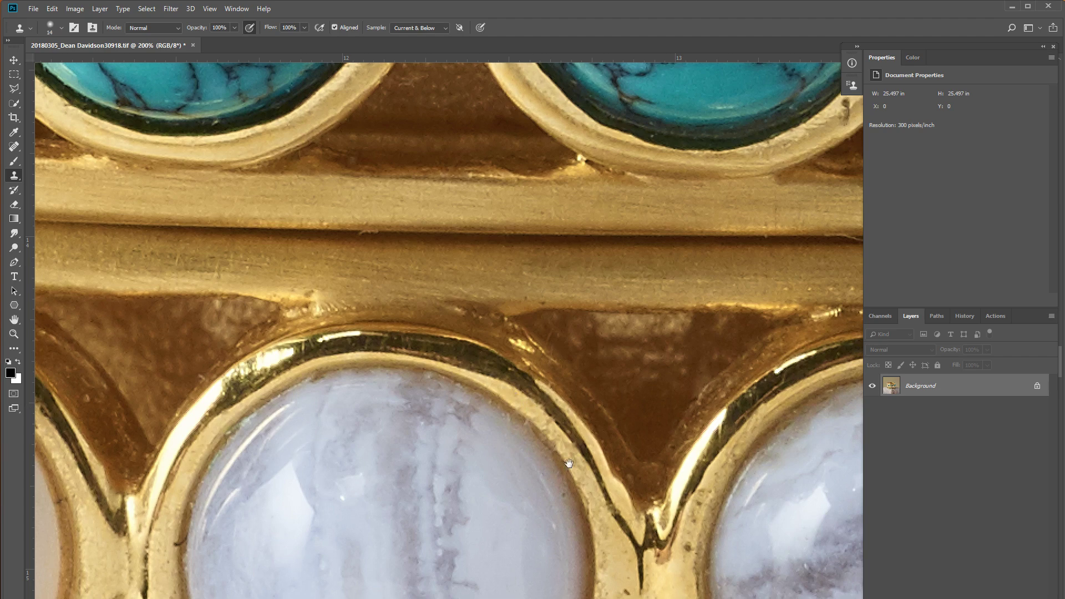
{"action": "left_click_drag", "start_coordinate": [527, 410], "coordinate": [540, 353]}
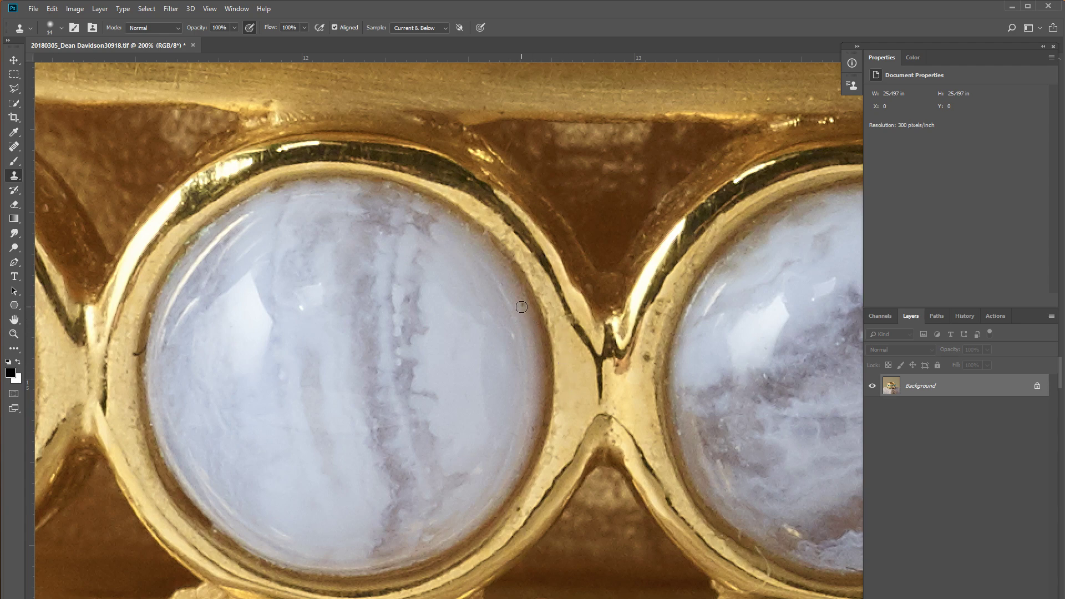
{"action": "left_click", "coordinate": [648, 365]}
{"action": "scroll", "coordinate": [527, 444], "scroll_direction": "down", "scroll_amount": 3}
{"action": "scroll", "coordinate": [532, 416], "scroll_direction": "right", "scroll_amount": 5}
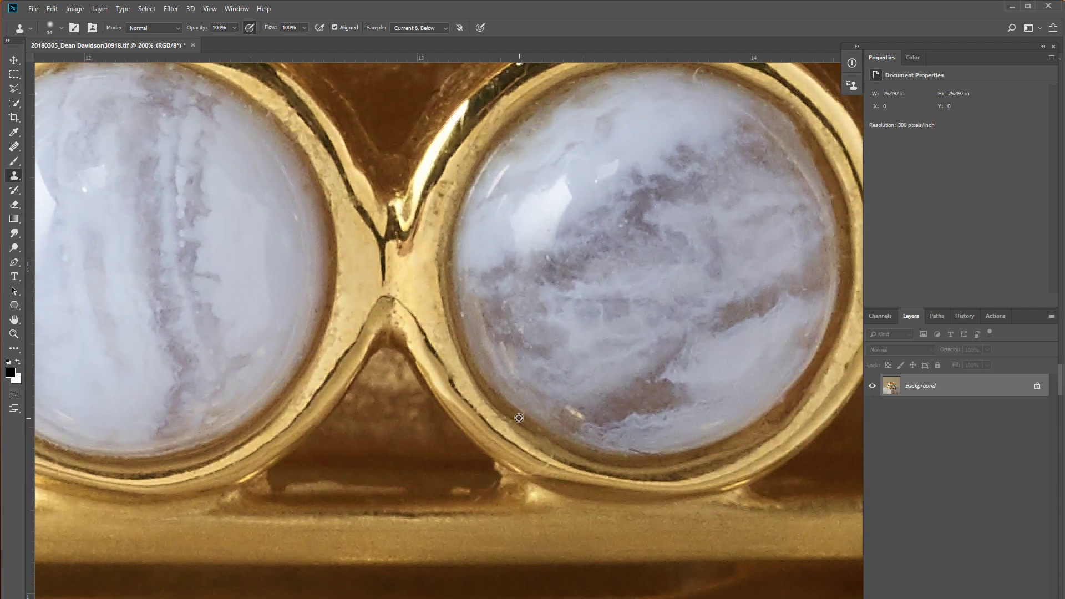
{"action": "left_click_drag", "start_coordinate": [519, 418], "coordinate": [539, 431]}
{"action": "left_click_drag", "start_coordinate": [546, 465], "coordinate": [575, 309]}
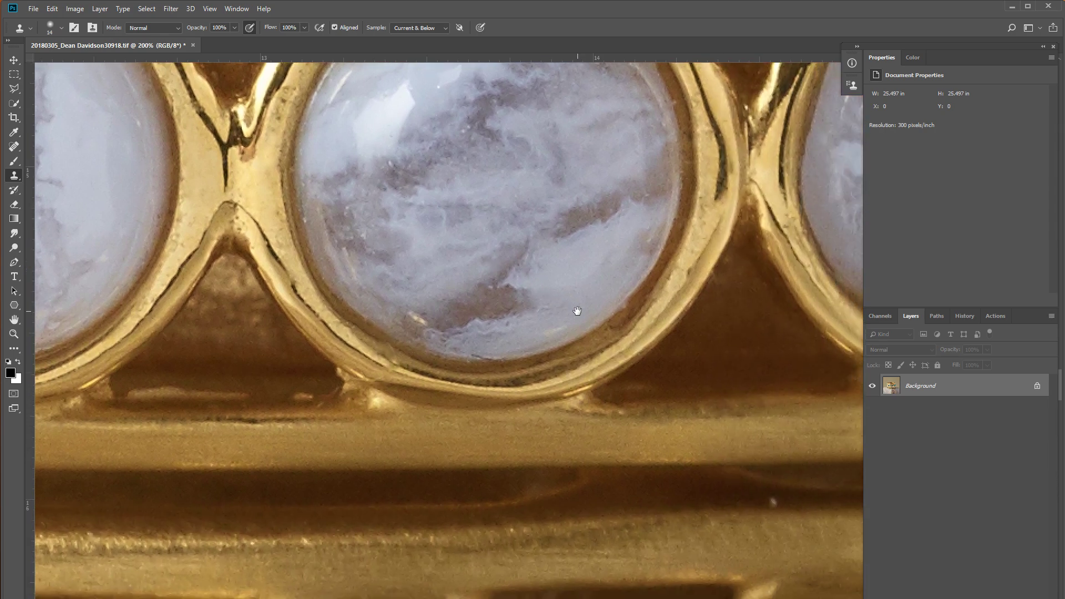
{"action": "left_click_drag", "start_coordinate": [571, 218], "coordinate": [517, 261]}
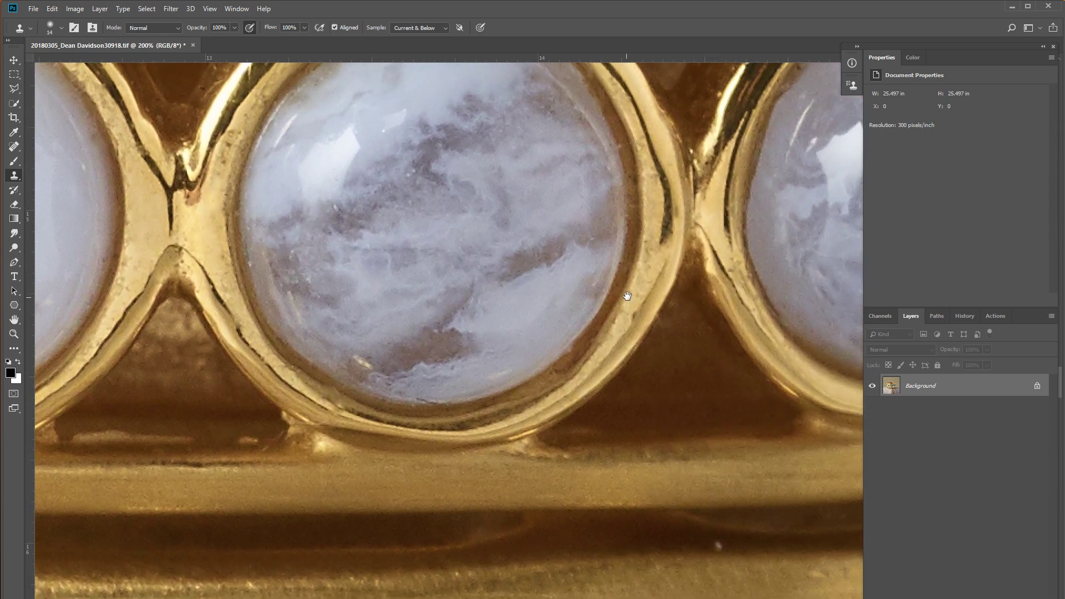
{"action": "left_click_drag", "start_coordinate": [627, 296], "coordinate": [533, 167]}
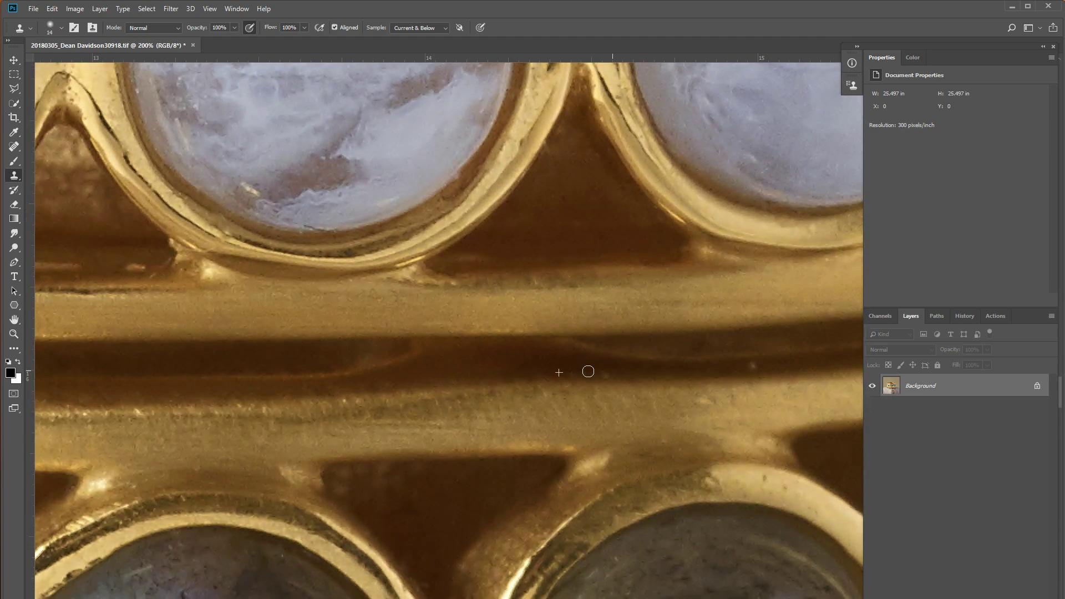
{"action": "left_click_drag", "start_coordinate": [588, 371], "coordinate": [485, 292]}
{"action": "mouse_move", "coordinate": [482, 444]}
{"action": "left_mouse_down"}
{"action": "mouse_move", "coordinate": [468, 311]}
{"action": "mouse_move", "coordinate": [429, 283]}
{"action": "left_mouse_up"}
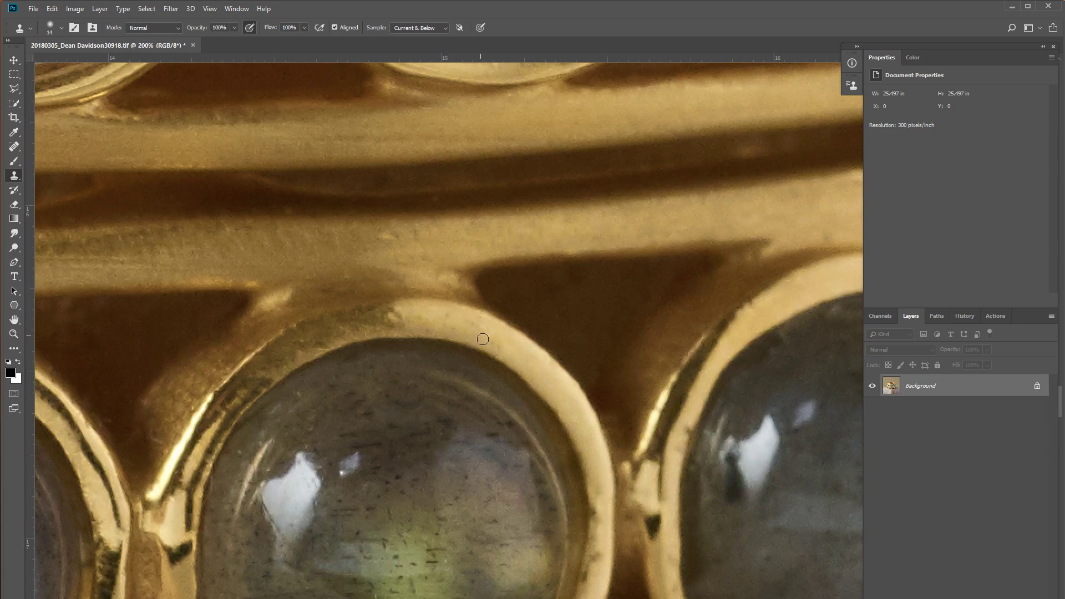
{"action": "left_click_drag", "start_coordinate": [505, 443], "coordinate": [455, 254]}
{"action": "left_click_drag", "start_coordinate": [273, 276], "coordinate": [600, 251]}
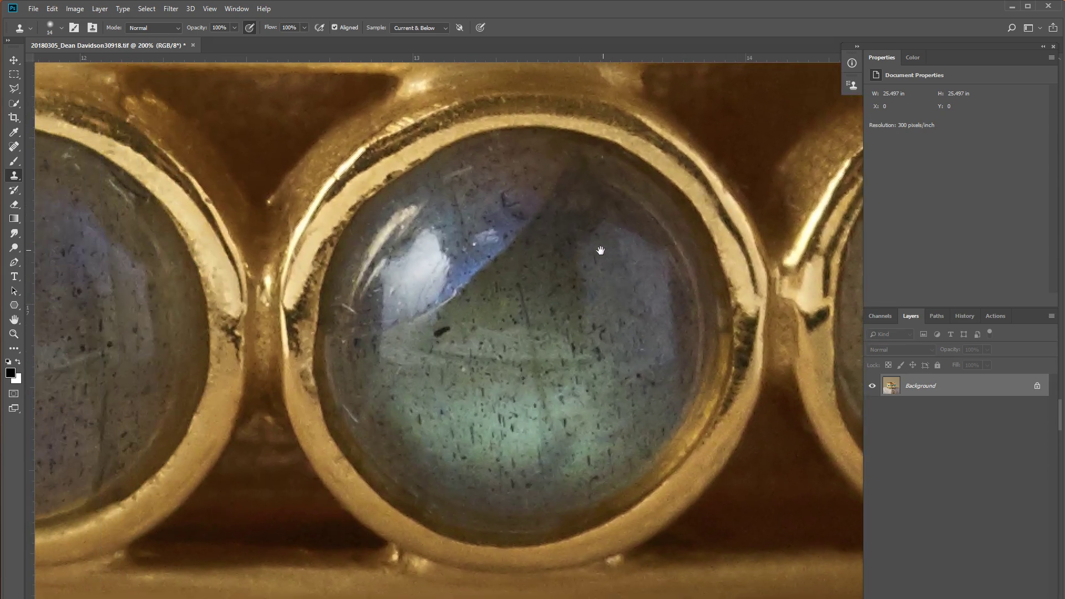
{"action": "left_click_drag", "start_coordinate": [357, 296], "coordinate": [620, 277]}
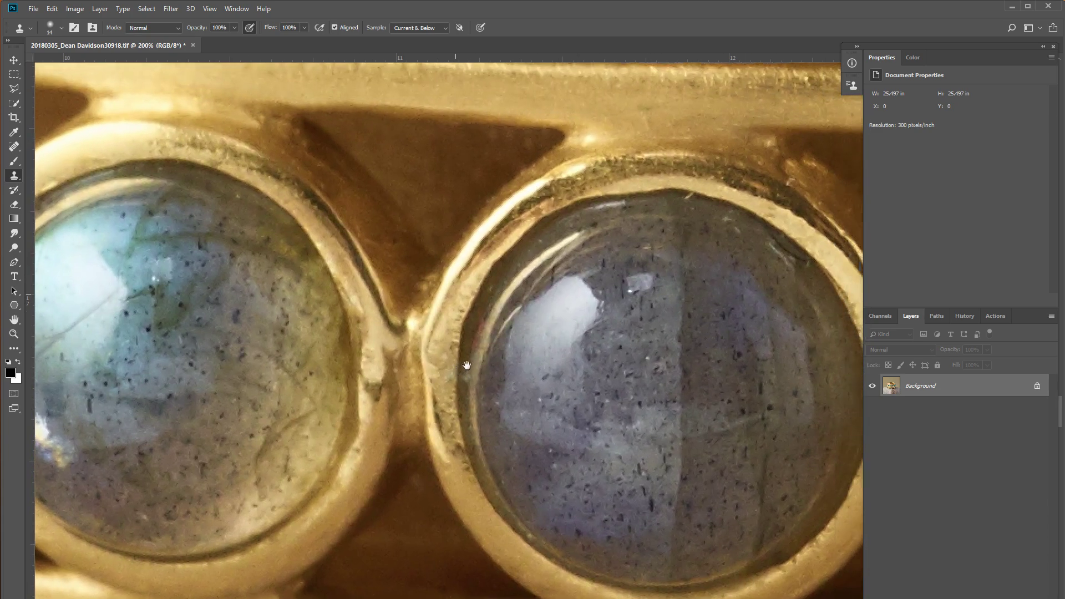
{"action": "left_click_drag", "start_coordinate": [454, 294], "coordinate": [832, 311]}
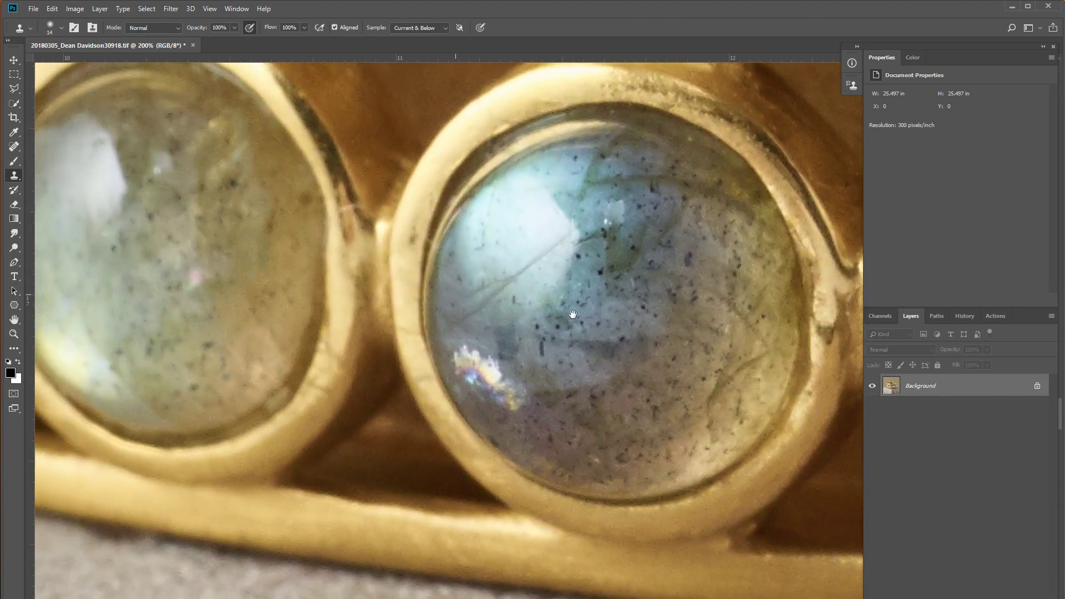
{"action": "left_click_drag", "start_coordinate": [467, 235], "coordinate": [589, 356]}
{"action": "left_click_drag", "start_coordinate": [72, 305], "coordinate": [619, 294]}
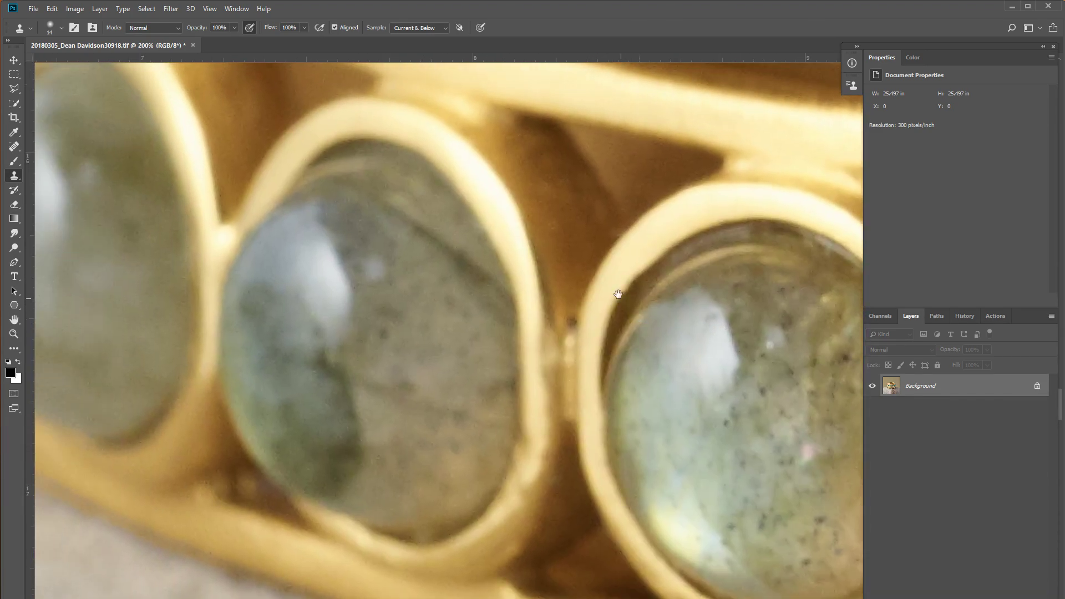
Step: Zoom and pan across the moonstone row, the rows' right end and the ring interior
{"action": "scroll", "coordinate": [591, 262], "scroll_direction": "down", "scroll_amount": 2}
{"action": "scroll", "coordinate": [594, 269], "scroll_direction": "down", "scroll_amount": 1}
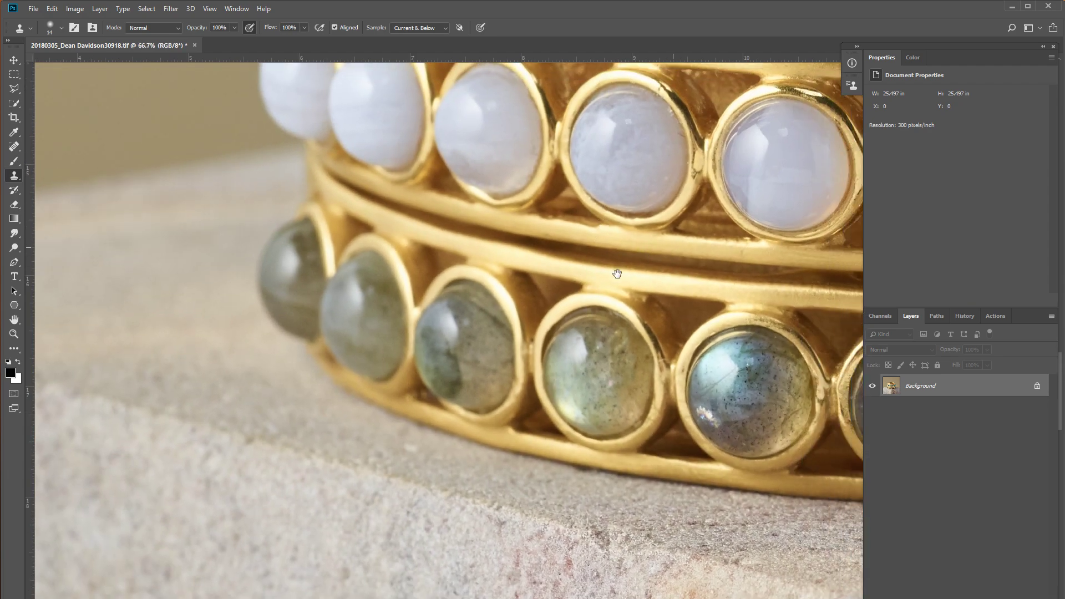
{"action": "scroll", "coordinate": [613, 275], "scroll_direction": "up", "scroll_amount": 1}
{"action": "scroll", "coordinate": [610, 283], "scroll_direction": "up", "scroll_amount": 5}
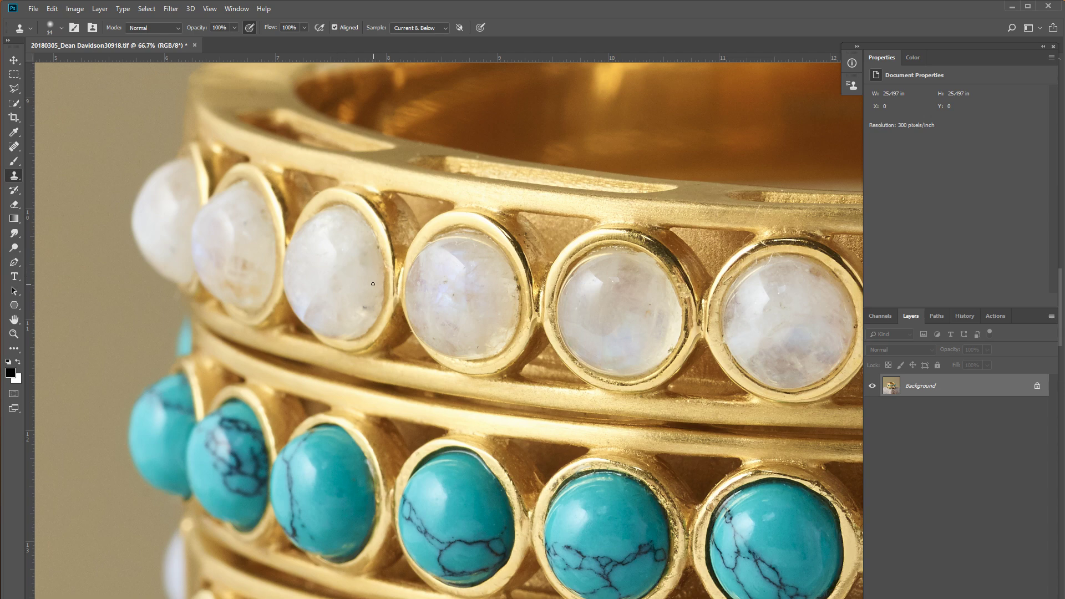
{"action": "left_click_drag", "start_coordinate": [524, 222], "coordinate": [356, 280]}
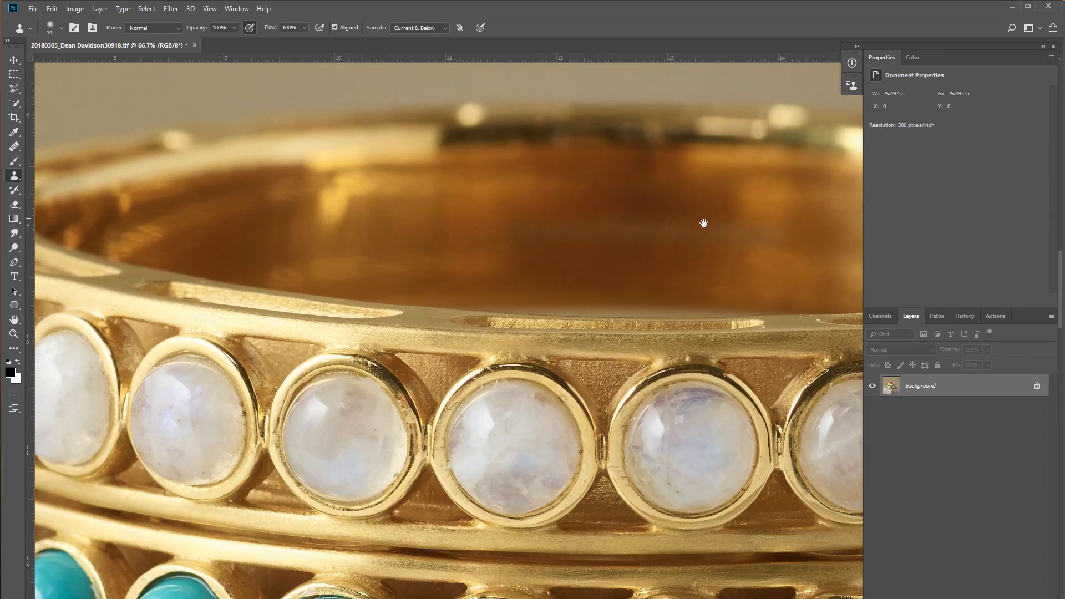
{"action": "left_click_drag", "start_coordinate": [704, 222], "coordinate": [485, 187]}
{"action": "left_click_drag", "start_coordinate": [487, 297], "coordinate": [241, 139]}
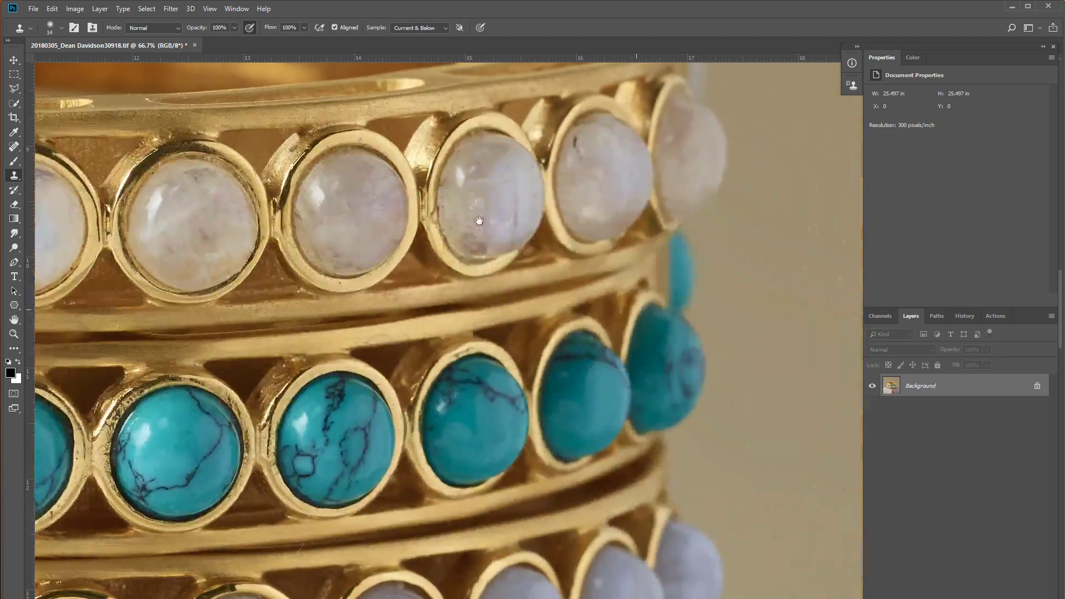
{"action": "left_click_drag", "start_coordinate": [561, 278], "coordinate": [474, 231]}
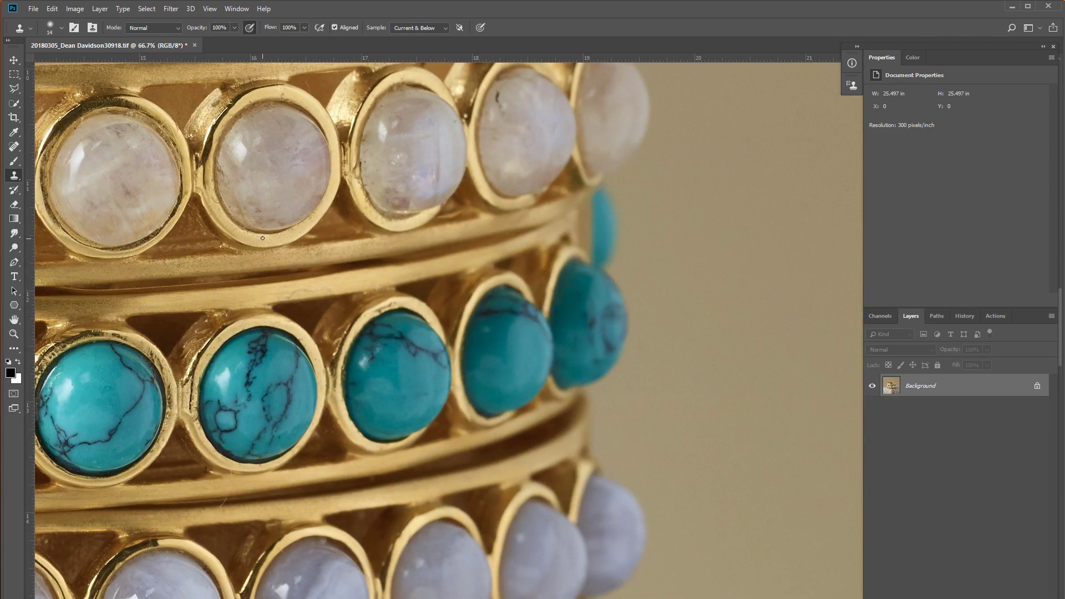
{"action": "scroll", "coordinate": [265, 252], "scroll_direction": "down", "scroll_amount": 5}
{"action": "left_click_drag", "start_coordinate": [244, 83], "coordinate": [466, 332]}
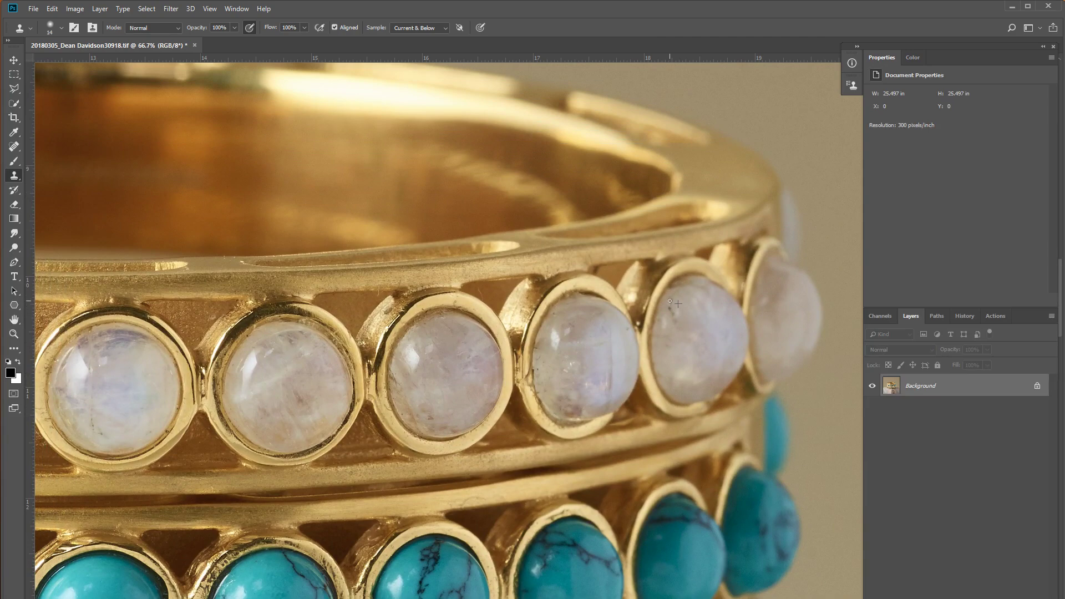
Step: Set the clone brush to 47 px and zoom out to view the ring's inner rim
{"action": "right_click", "coordinate": [673, 313]}
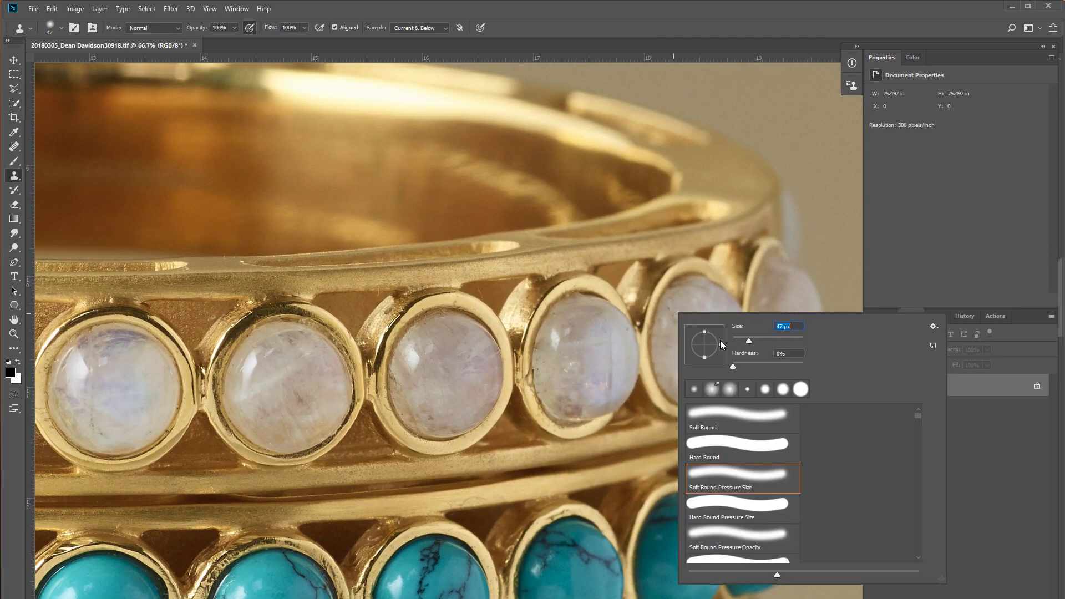
{"action": "key", "text": "Return"}
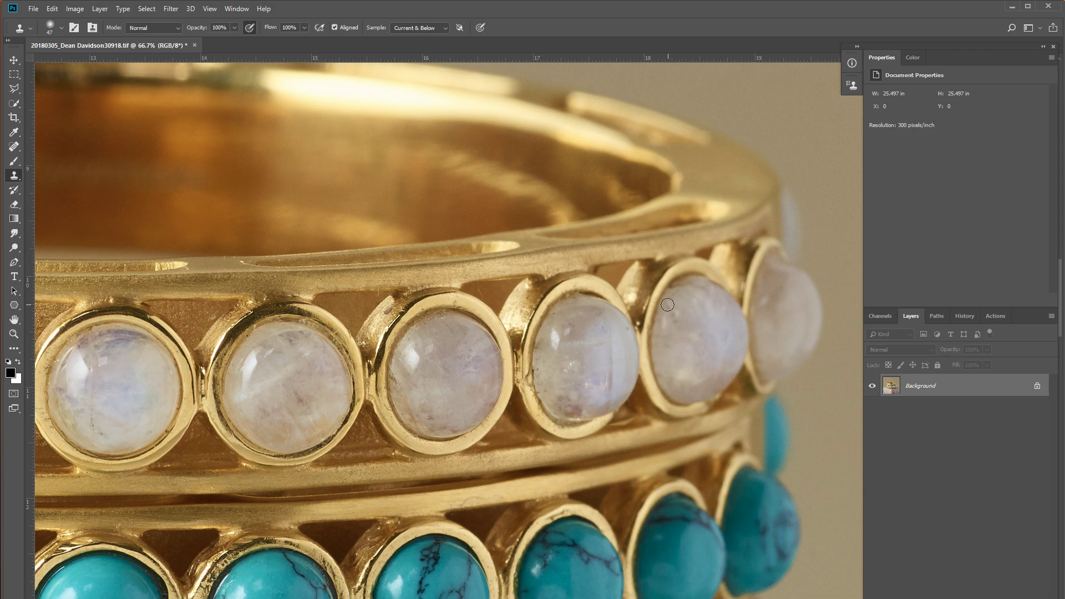
{"action": "left_click_drag", "start_coordinate": [138, 177], "coordinate": [619, 288]}
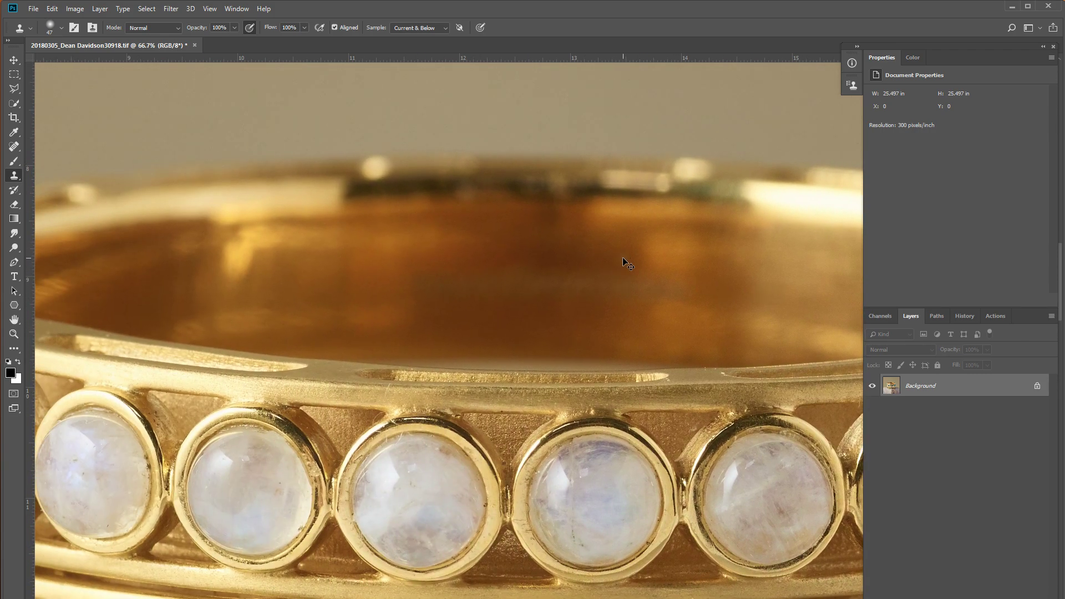
{"action": "key", "text": "ctrl+minus"}
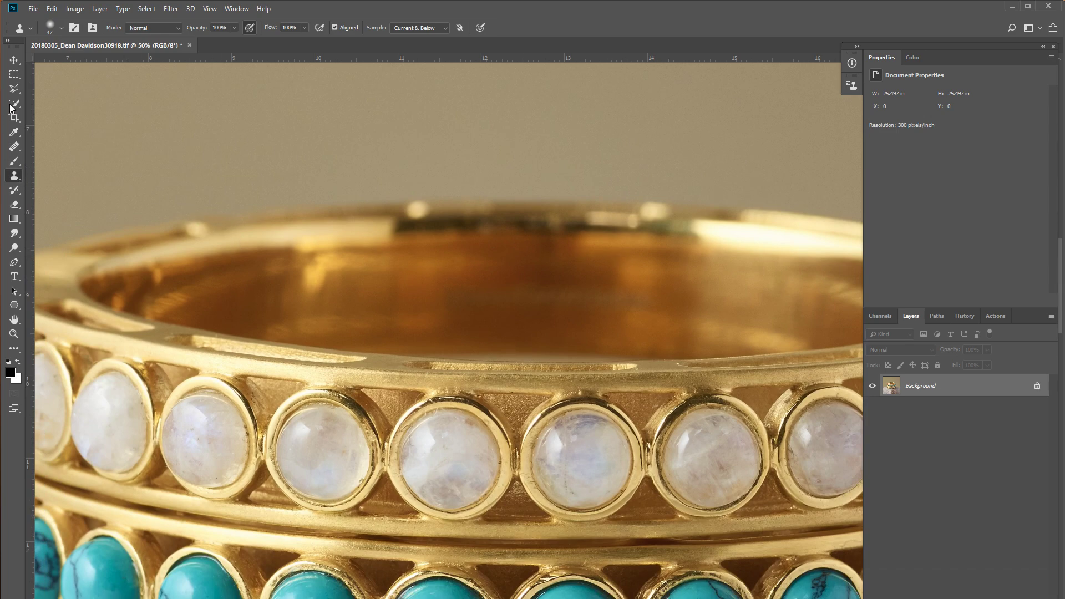
{"action": "right_click", "coordinate": [17, 109]}
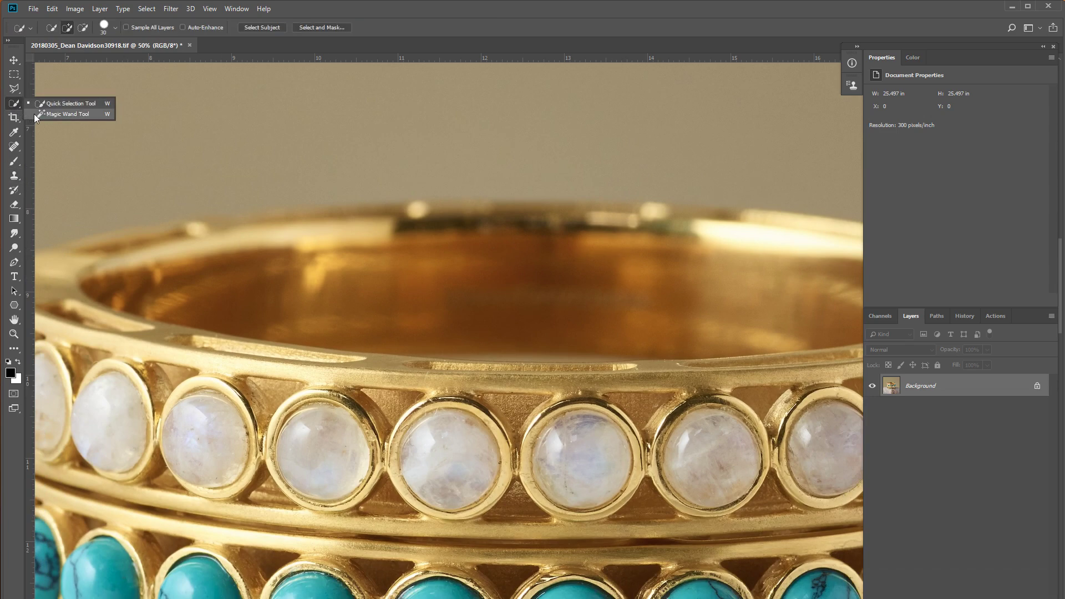
Step: Magic-wand select the bright rim in several parts, then clear the selection
{"action": "left_click", "coordinate": [55, 115]}
{"action": "left_click", "coordinate": [283, 236]}
{"action": "left_click", "coordinate": [247, 233], "text": "shift"}
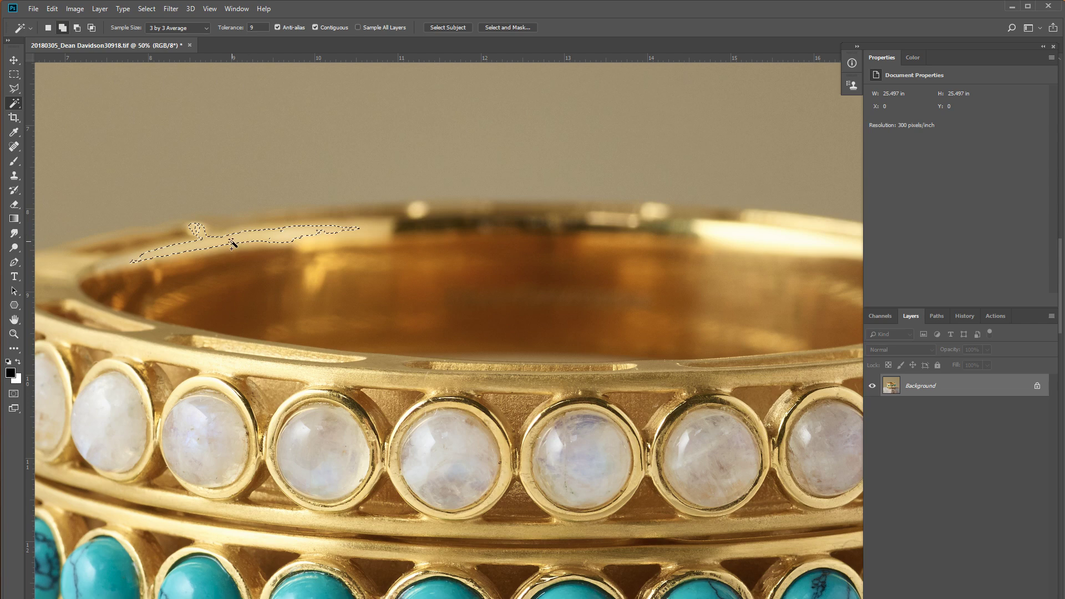
{"action": "left_click", "coordinate": [281, 233], "text": "shift"}
{"action": "left_click", "coordinate": [367, 234], "text": "shift"}
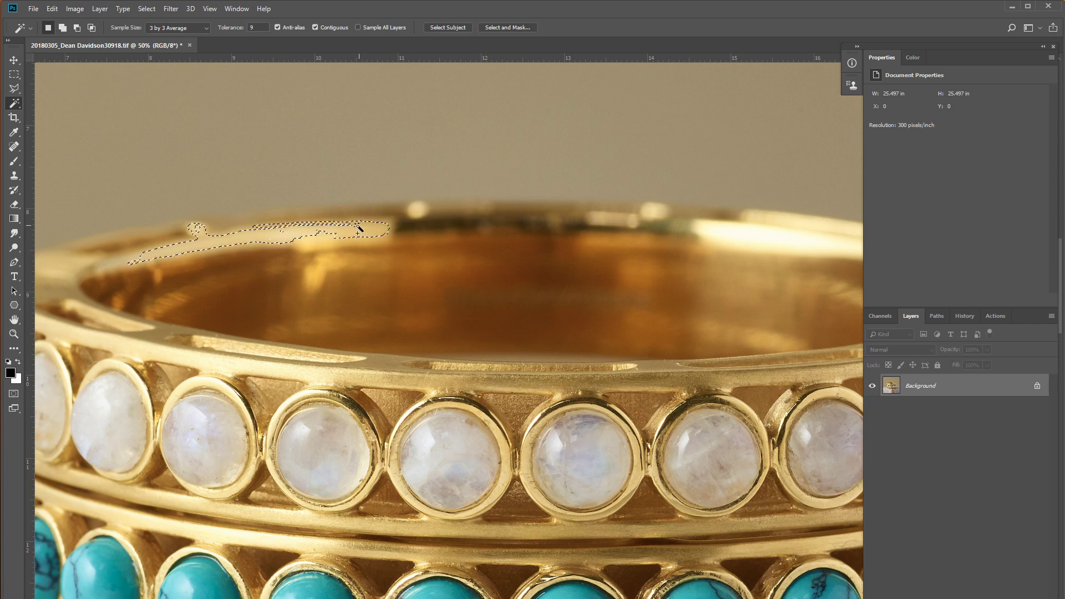
{"action": "left_click", "coordinate": [319, 238], "text": "shift"}
{"action": "key", "text": "ctrl+h"}
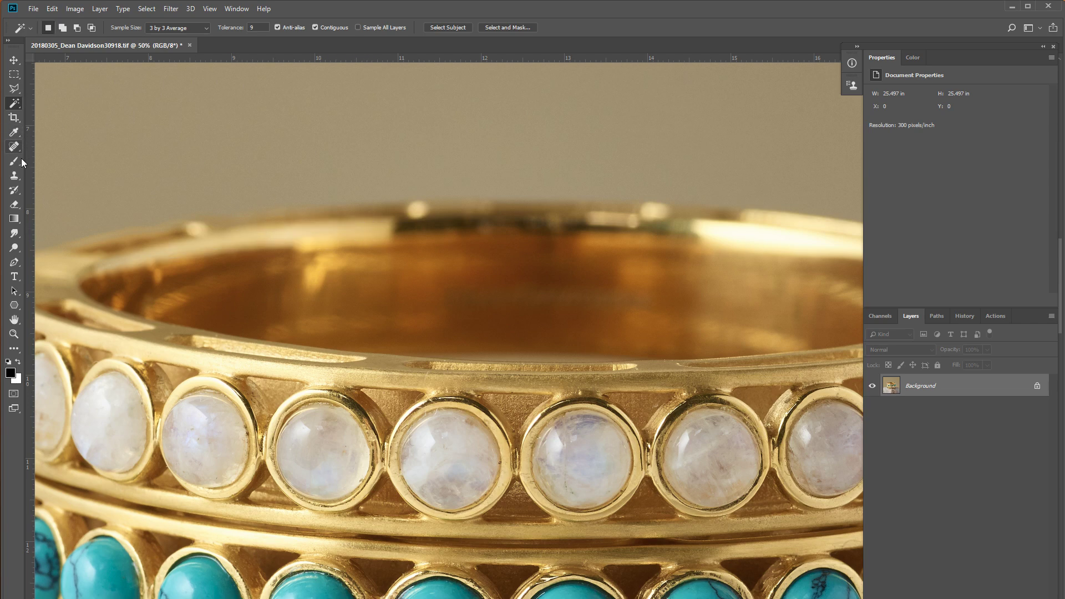
Step: Add a new empty layer with Lighten blending for painting with the Brush
{"action": "left_click", "coordinate": [15, 161]}
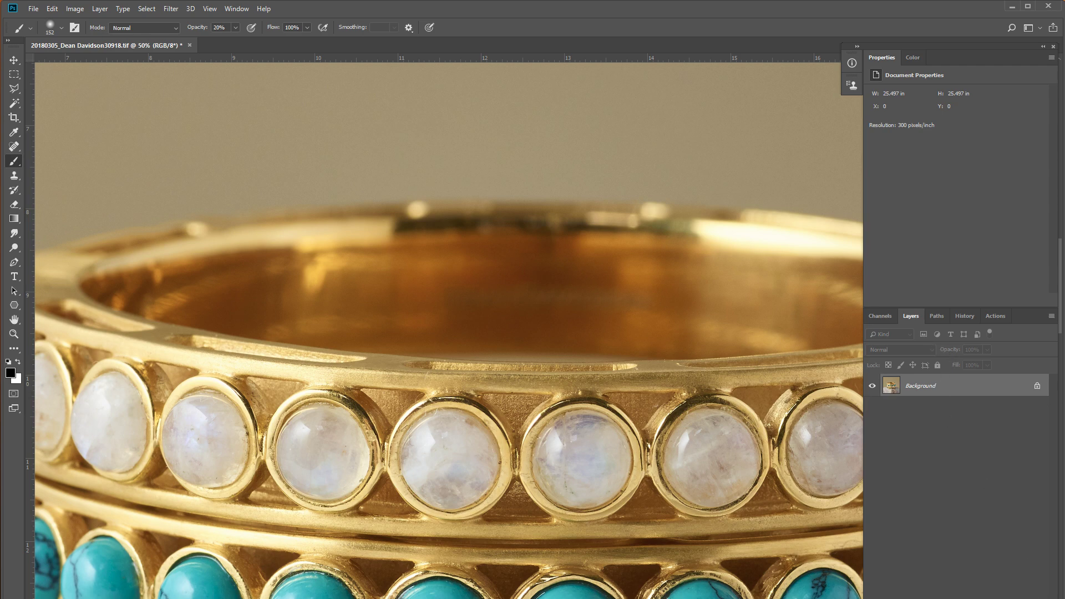
{"action": "key", "text": "ctrl+shift+alt+n"}
{"action": "left_click", "coordinate": [893, 349]}
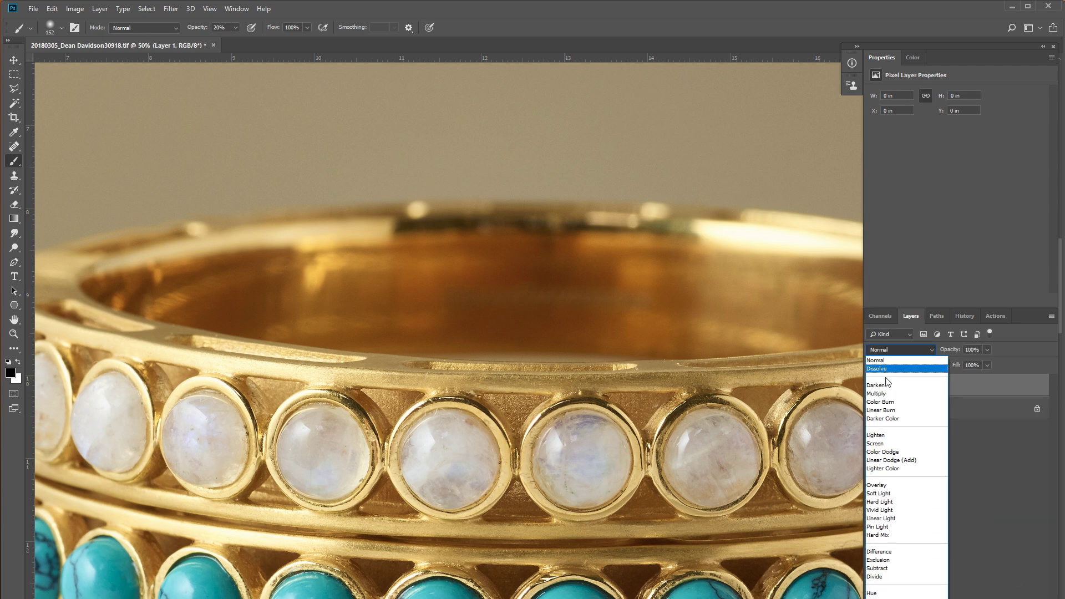
{"action": "left_click", "coordinate": [888, 437]}
Step: Sample rim gold and paint soft strokes along the top rim, reducing the brush to 111 px
{"action": "left_click", "coordinate": [360, 238], "text": "alt"}
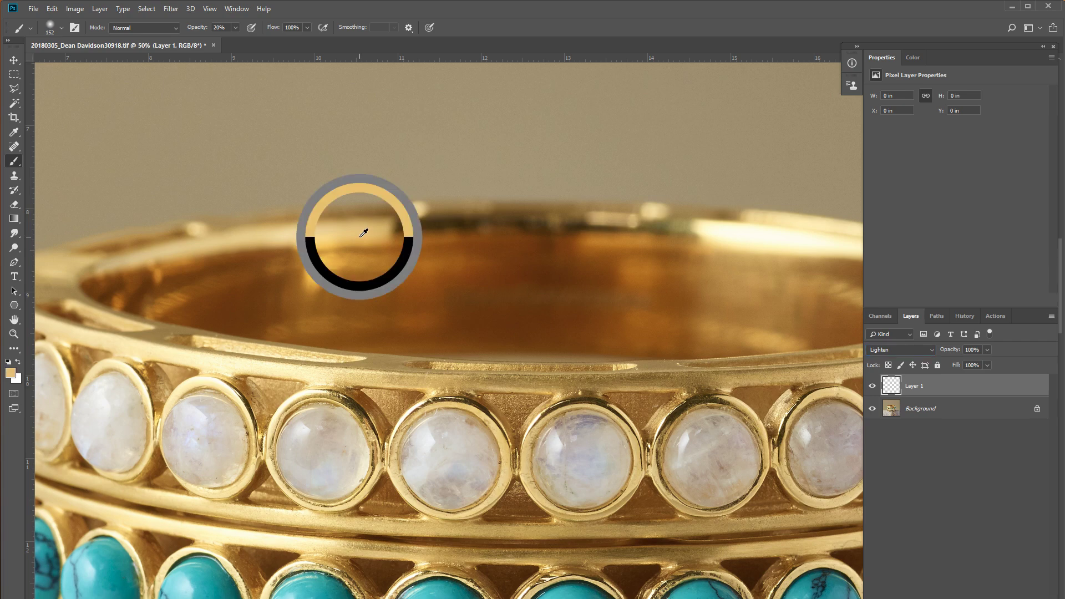
{"action": "mouse_move", "coordinate": [405, 223]}
{"action": "left_mouse_down"}
{"action": "mouse_move", "coordinate": [429, 239]}
{"action": "mouse_move", "coordinate": [454, 225]}
{"action": "mouse_move", "coordinate": [388, 225]}
{"action": "mouse_move", "coordinate": [674, 226]}
{"action": "mouse_move", "coordinate": [469, 250]}
{"action": "mouse_move", "coordinate": [421, 220]}
{"action": "left_mouse_up"}
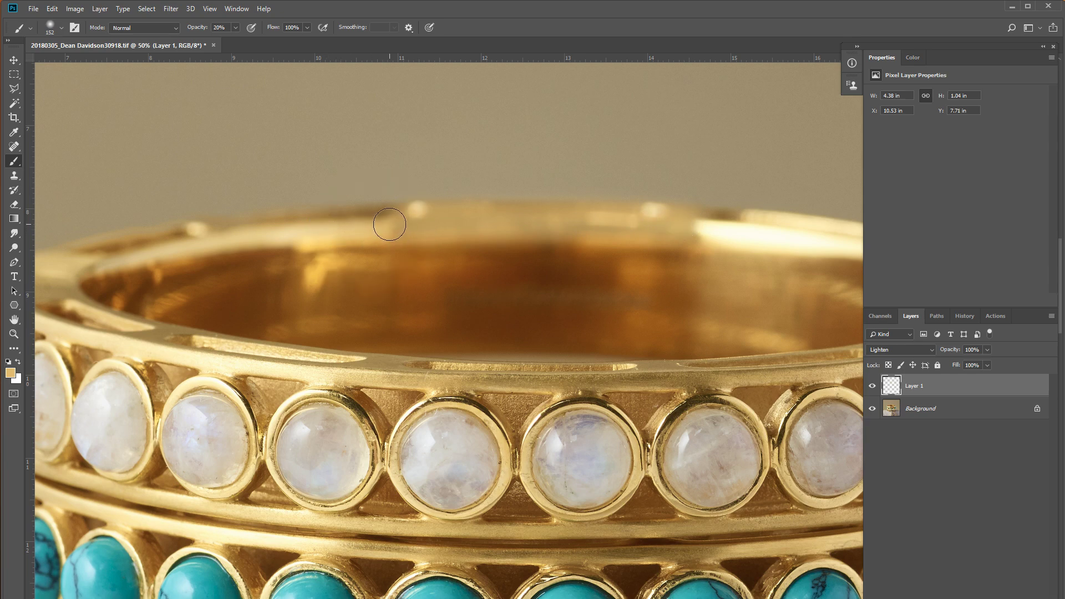
{"action": "left_click_drag", "start_coordinate": [699, 228], "coordinate": [399, 231]}
{"action": "right_click", "coordinate": [425, 227]}
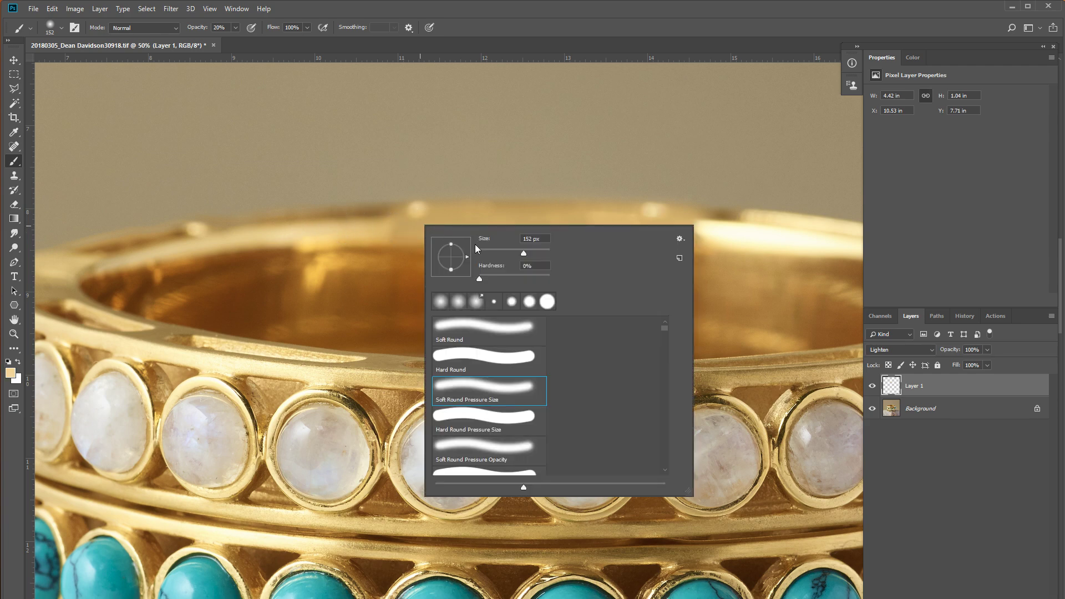
{"action": "left_click_drag", "start_coordinate": [523, 253], "coordinate": [518, 254]}
{"action": "left_click", "coordinate": [391, 222]}
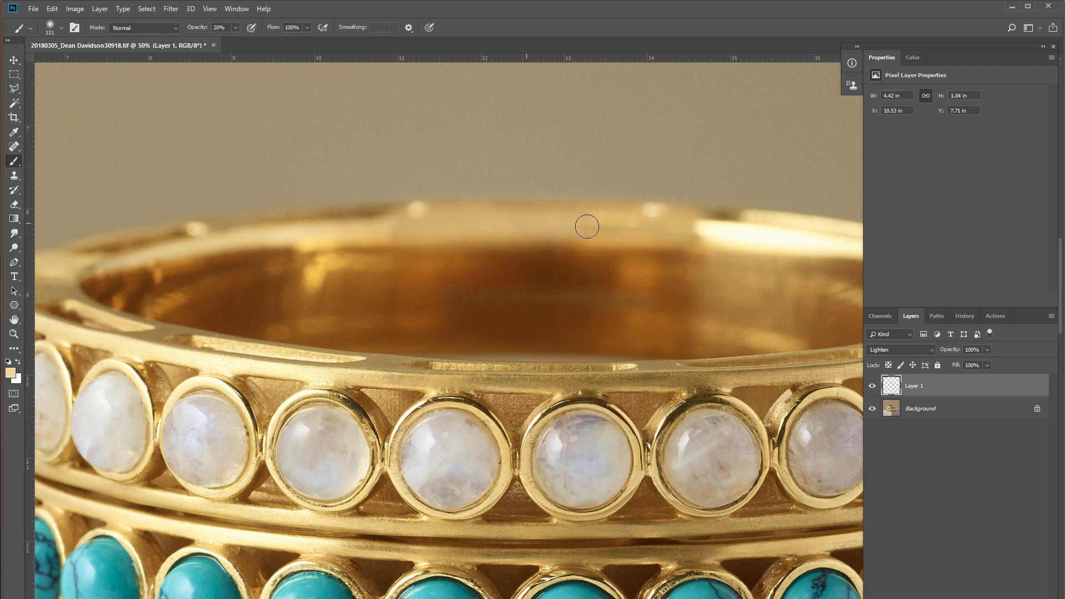
{"action": "left_click_drag", "start_coordinate": [604, 221], "coordinate": [402, 233]}
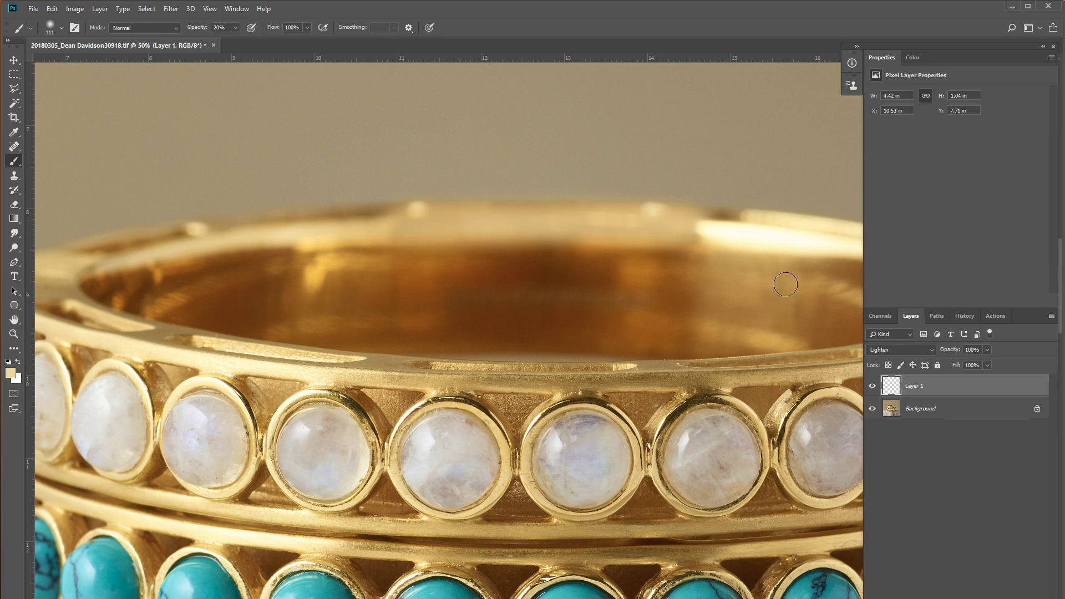
Step: Add a white mask to Layer 1 and brush on it, setting a 152 px brush at 20% opacity
{"action": "key", "text": "ctrl+m"}
{"action": "key", "text": "d"}
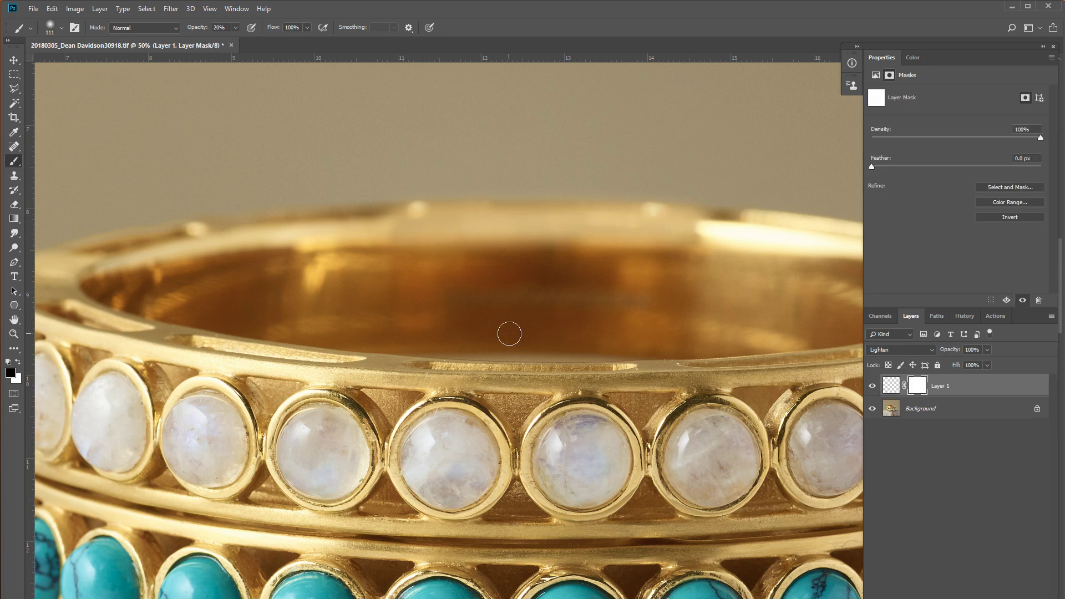
{"action": "key", "text": "0"}
{"action": "left_click", "coordinate": [435, 199], "text": "shift"}
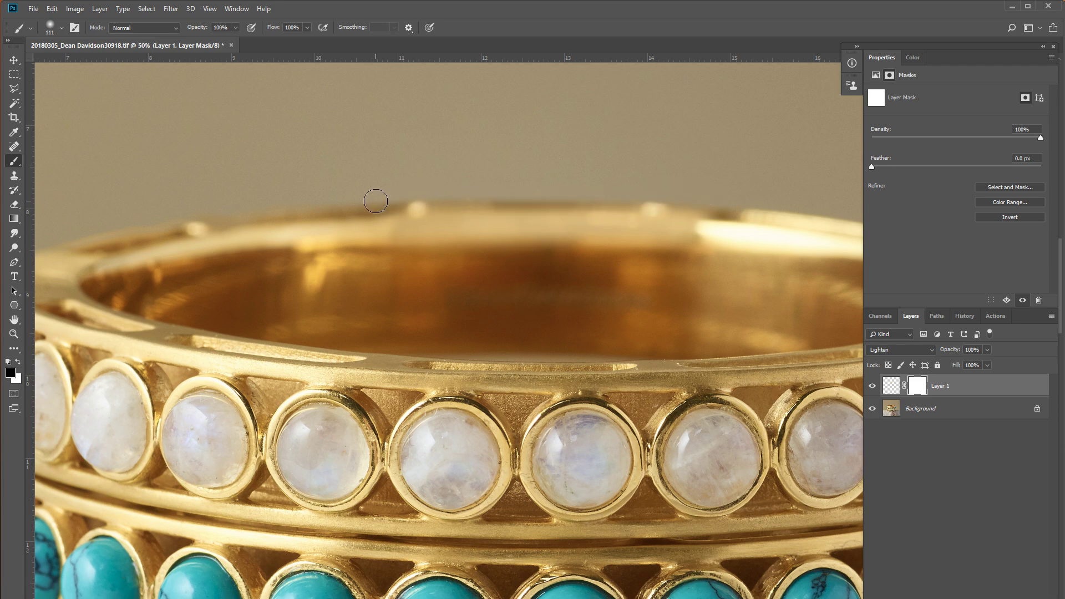
{"action": "right_click", "coordinate": [538, 283]}
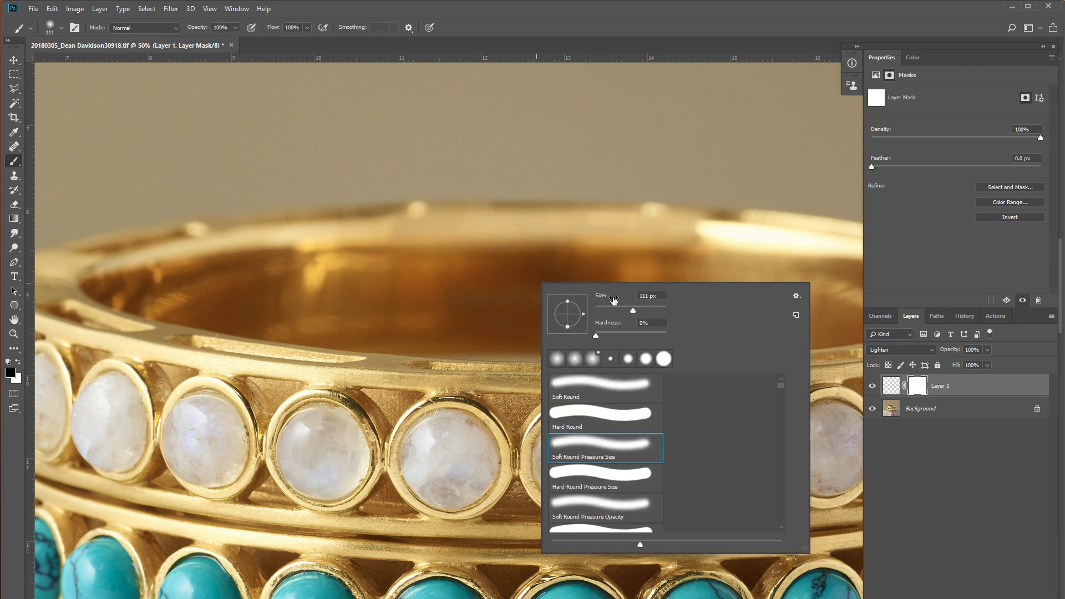
{"action": "left_click", "coordinate": [644, 311]}
{"action": "key", "text": "Return"}
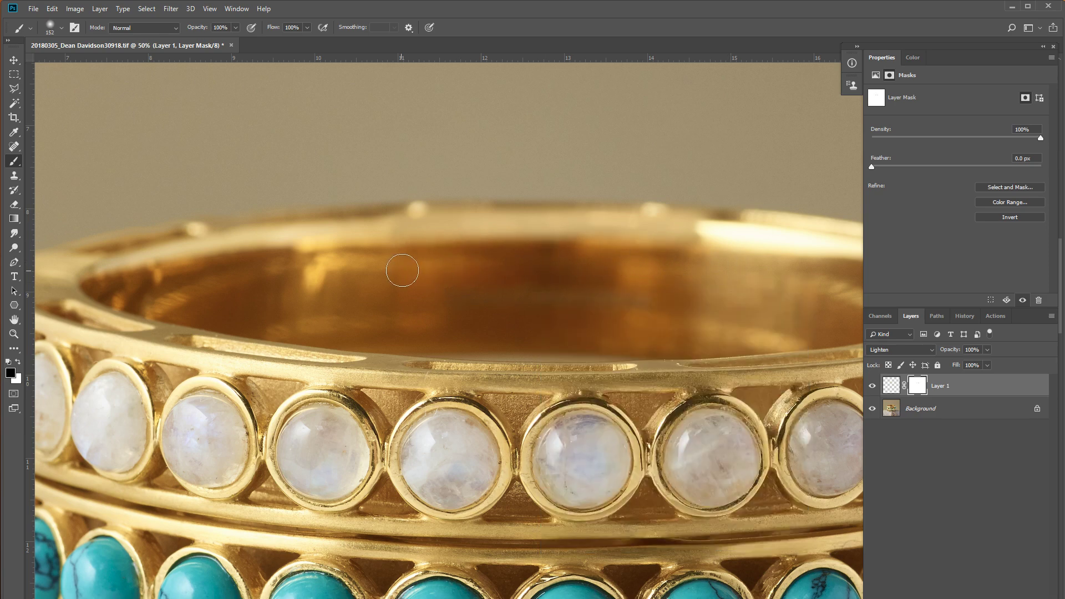
{"action": "key", "text": "2"}
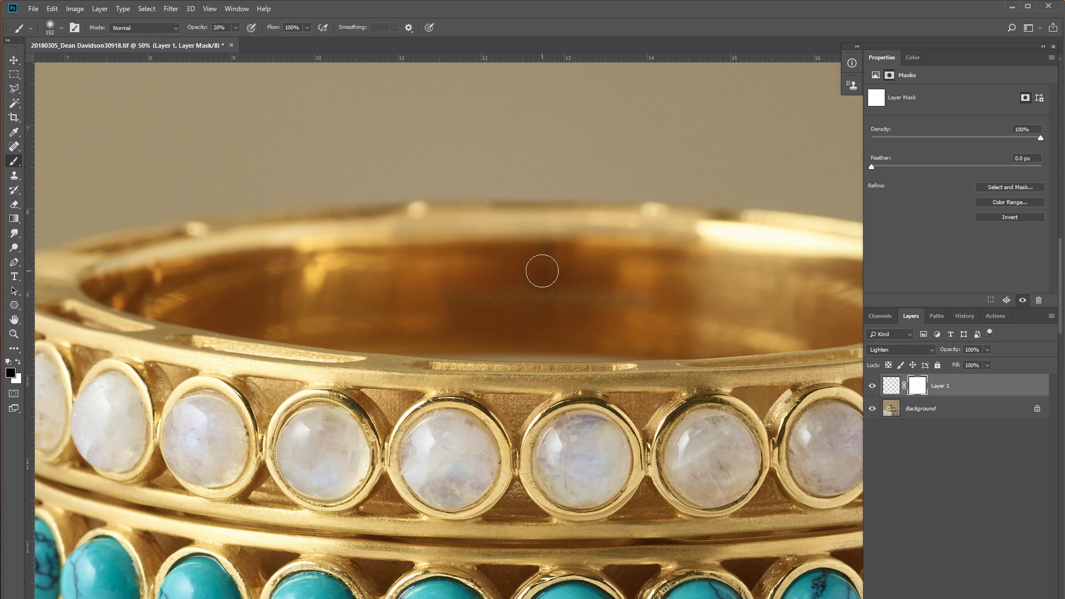
{"action": "key", "text": "ctrl+minus"}
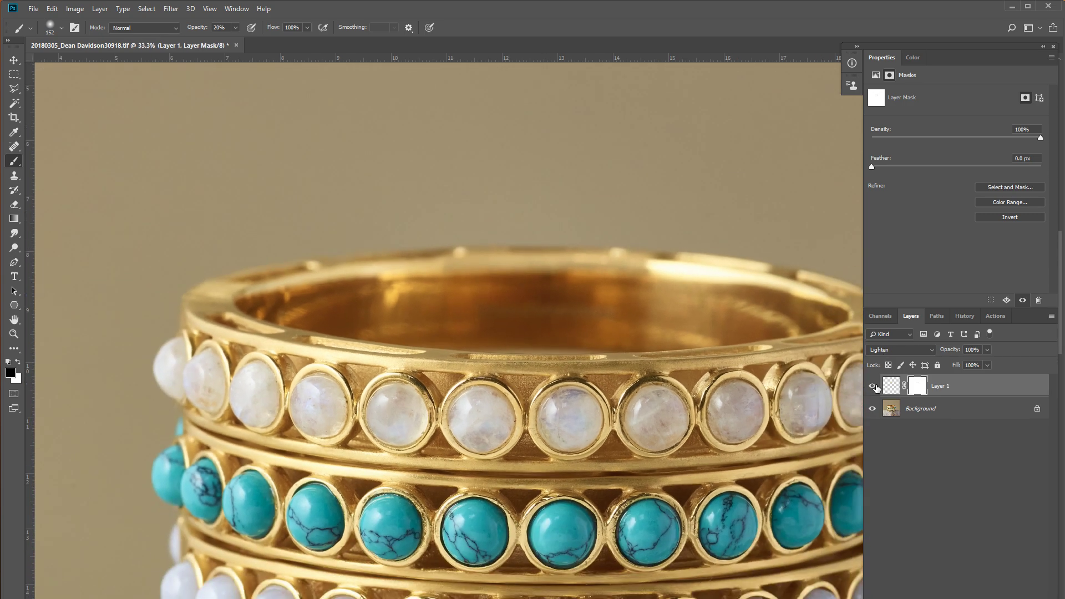
Step: Brighten Layer 1's pixels with a Curves midtone lift, then reselect its mask
{"action": "left_click", "coordinate": [892, 386]}
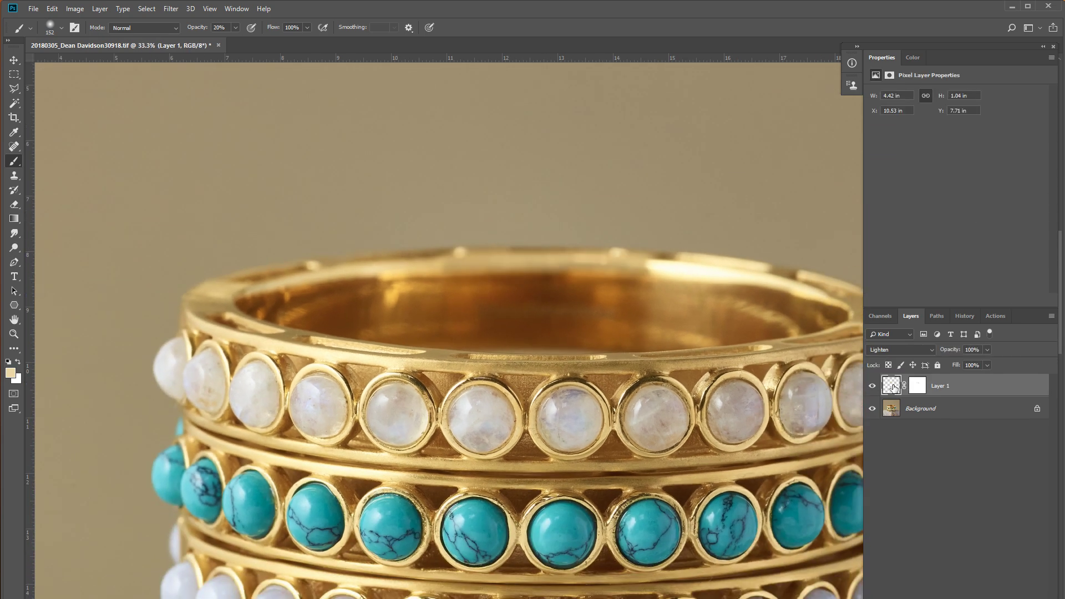
{"action": "key", "text": "ctrl+m"}
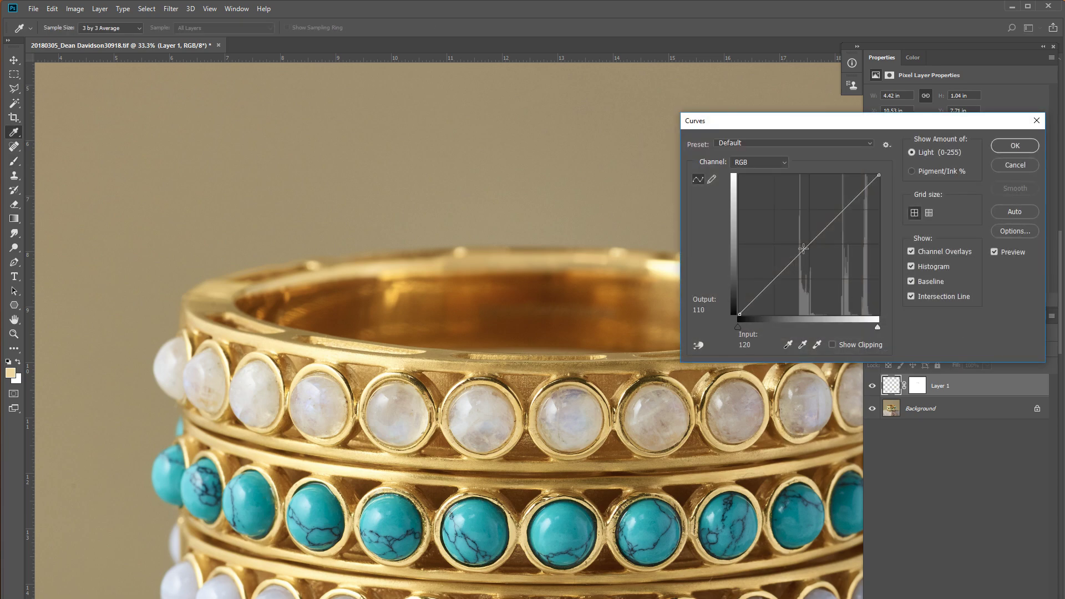
{"action": "left_click_drag", "start_coordinate": [803, 249], "coordinate": [800, 242]}
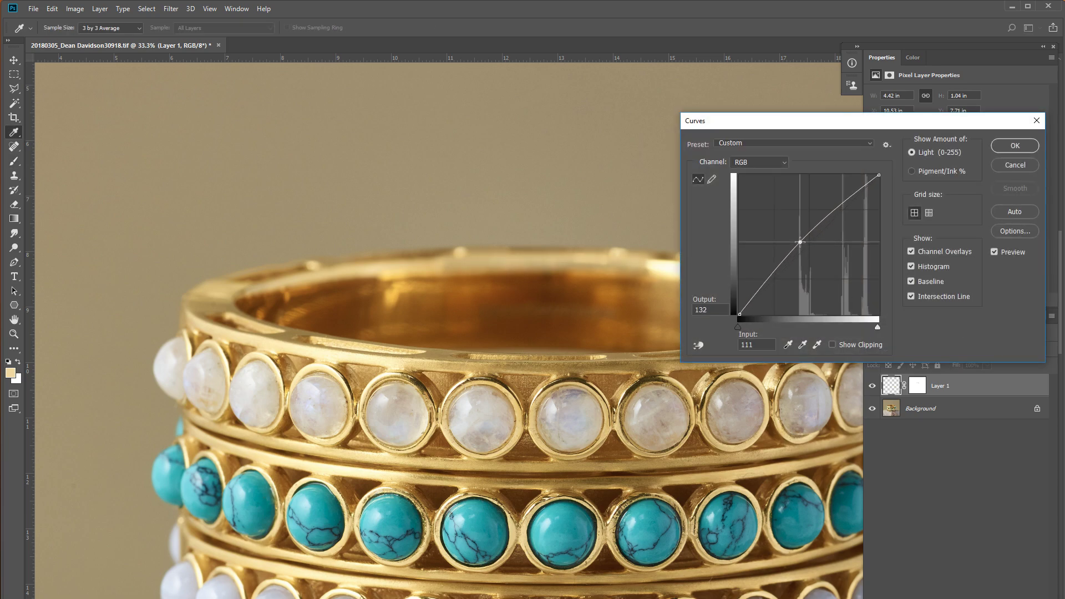
{"action": "left_click", "coordinate": [1000, 145]}
{"action": "key", "text": "x"}
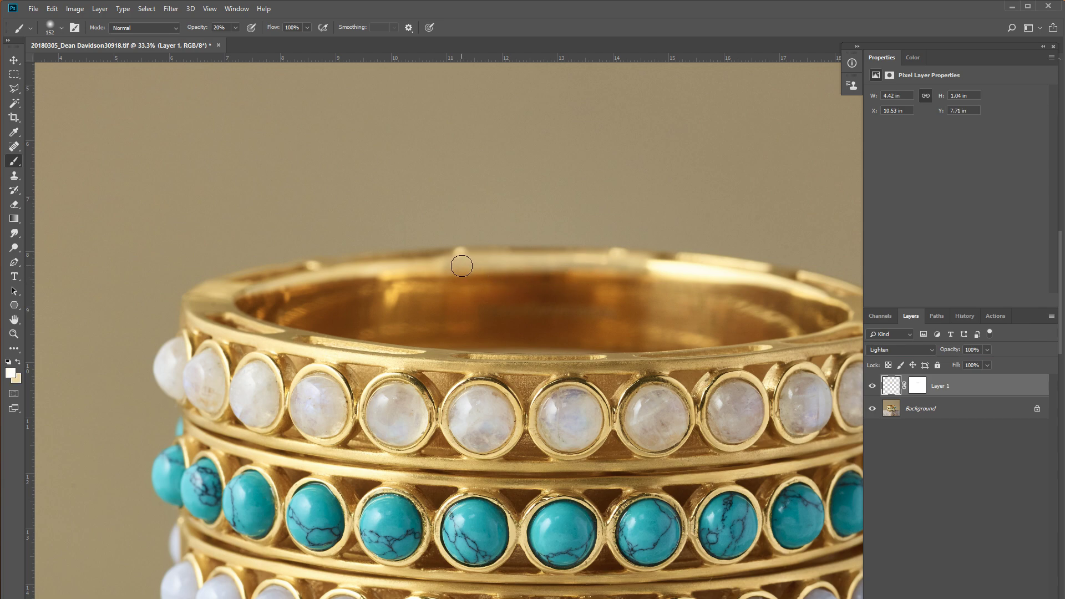
{"action": "left_click", "coordinate": [914, 390]}
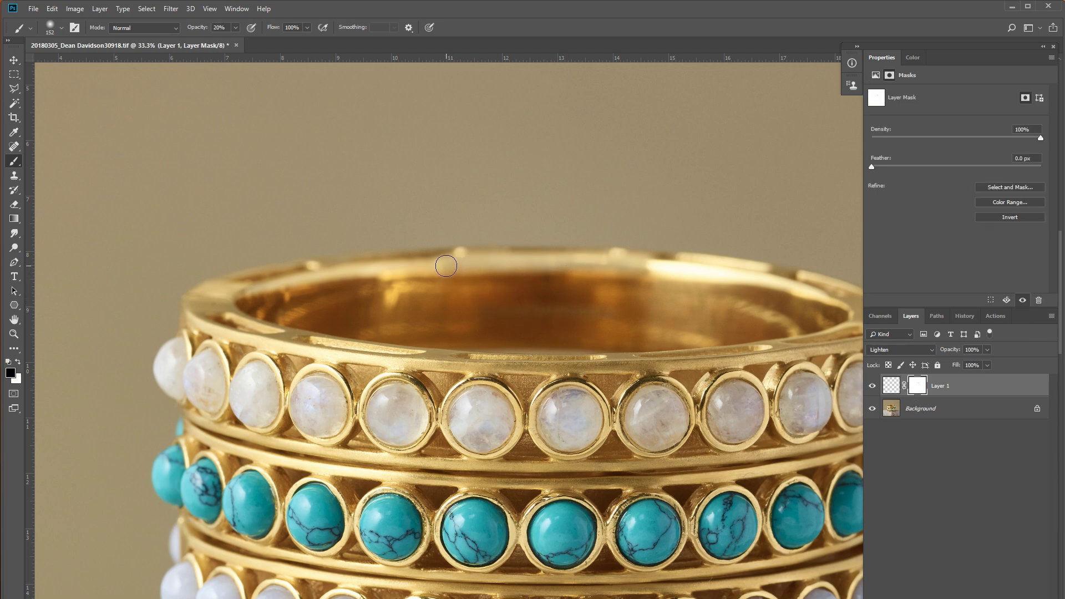
{"action": "key", "text": "d"}
Step: Compare Layer 1 on and off, save, then select the Background layer with the Dodge tool
{"action": "left_click", "coordinate": [871, 387]}
{"action": "left_click", "coordinate": [874, 386]}
{"action": "key", "text": "ctrl+minus"}
{"action": "key", "text": "ctrl+minus"}
{"action": "key", "text": "ctrl+minus"}
{"action": "key", "text": "ctrl+minus"}
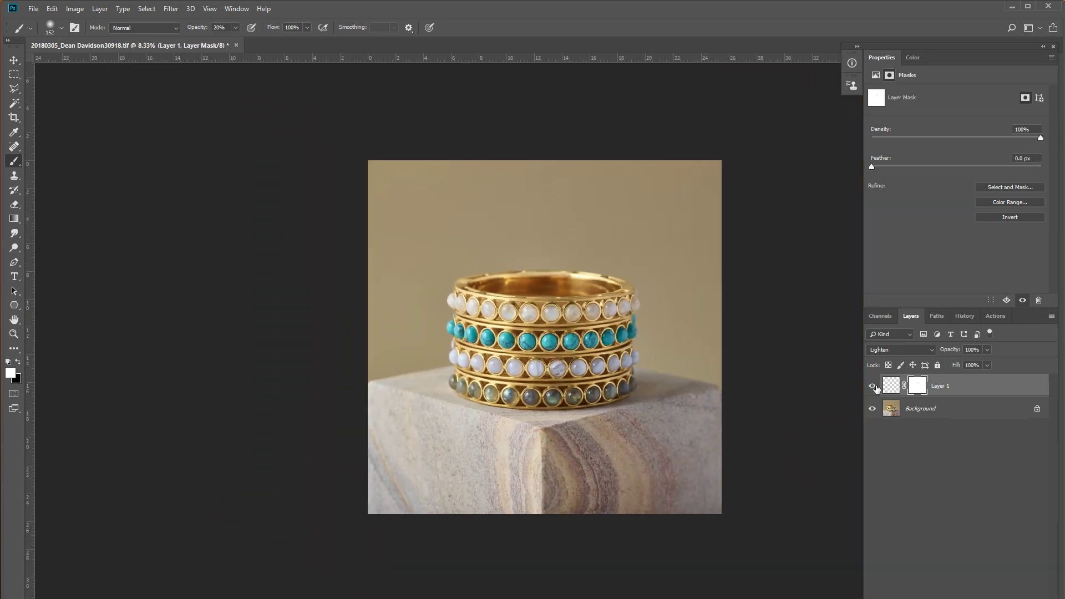
{"action": "left_click", "coordinate": [876, 387]}
{"action": "key", "text": "ctrl+s"}
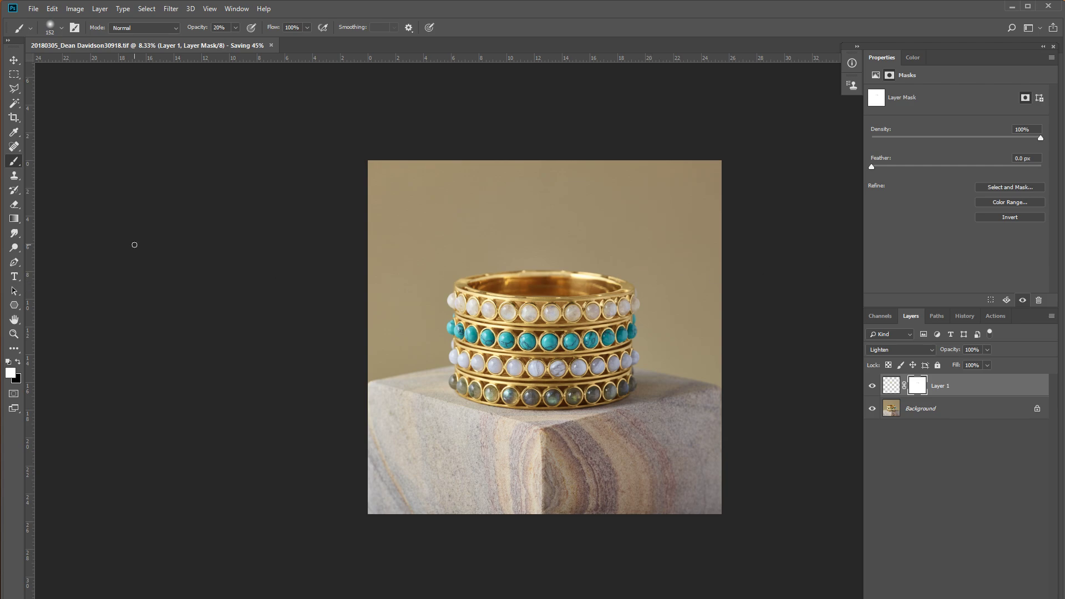
{"action": "left_click", "coordinate": [909, 408]}
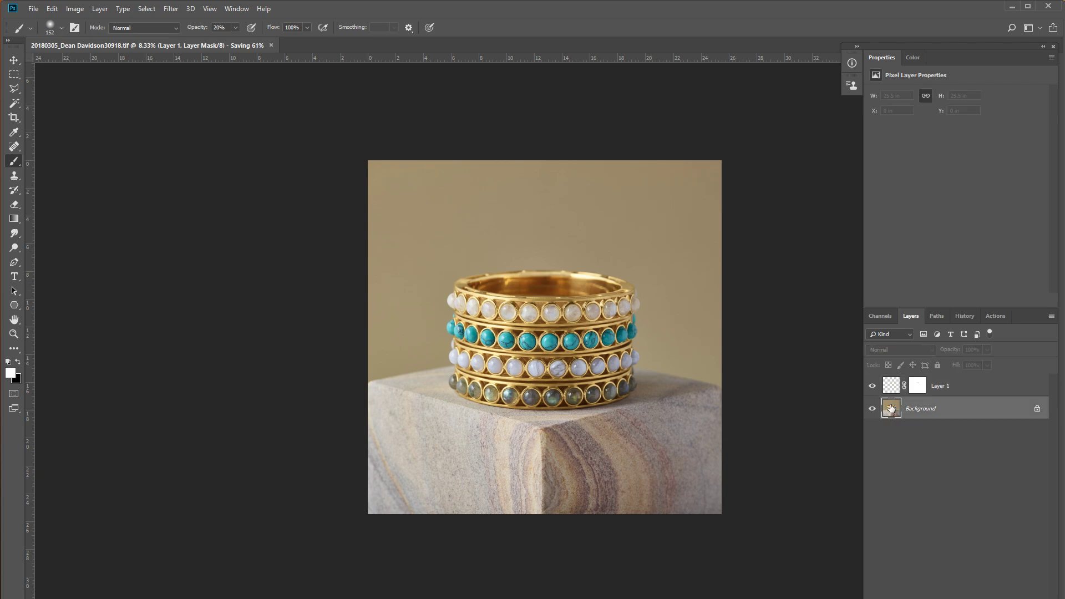
{"action": "left_click", "coordinate": [13, 247]}
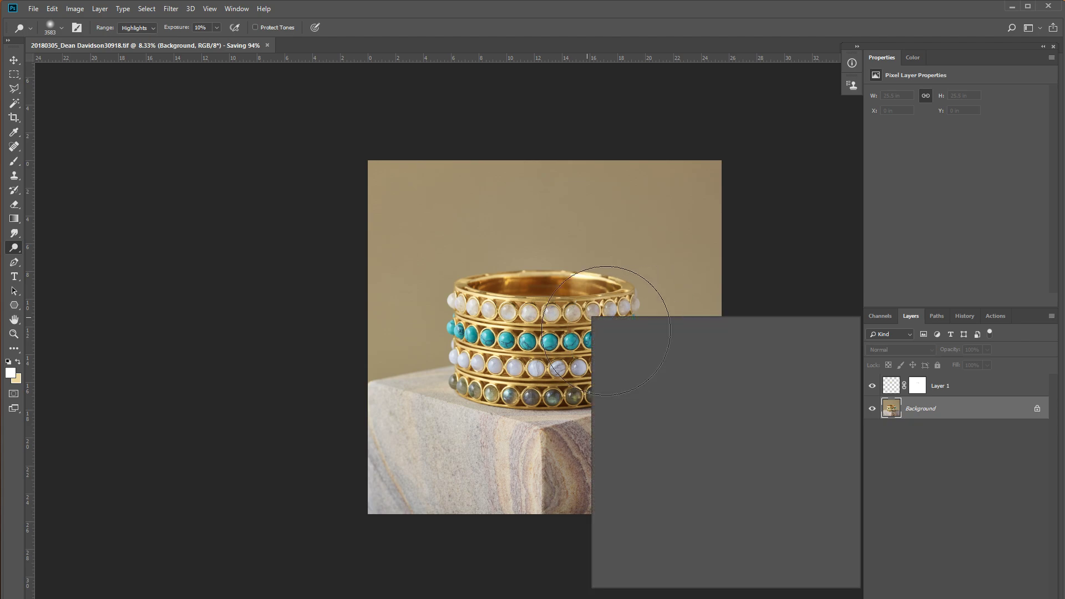
Step: Size the Dodge brush to 306 px at 25% zoom over the labradorites, then save again
{"action": "right_click", "coordinate": [592, 322]}
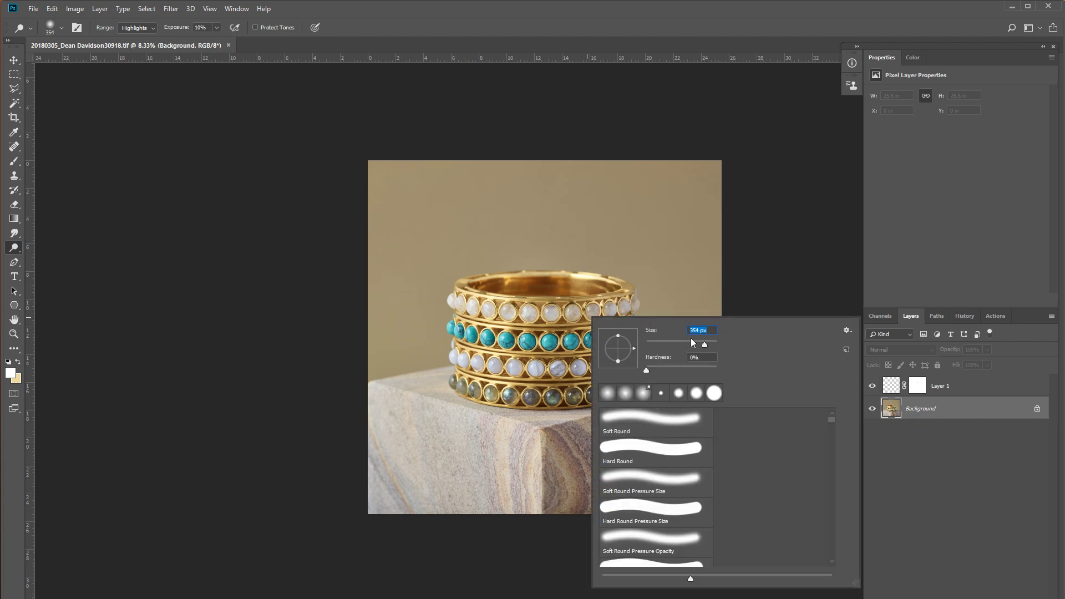
{"action": "left_click_drag", "start_coordinate": [690, 341], "coordinate": [710, 339]}
{"action": "left_click", "coordinate": [607, 304]}
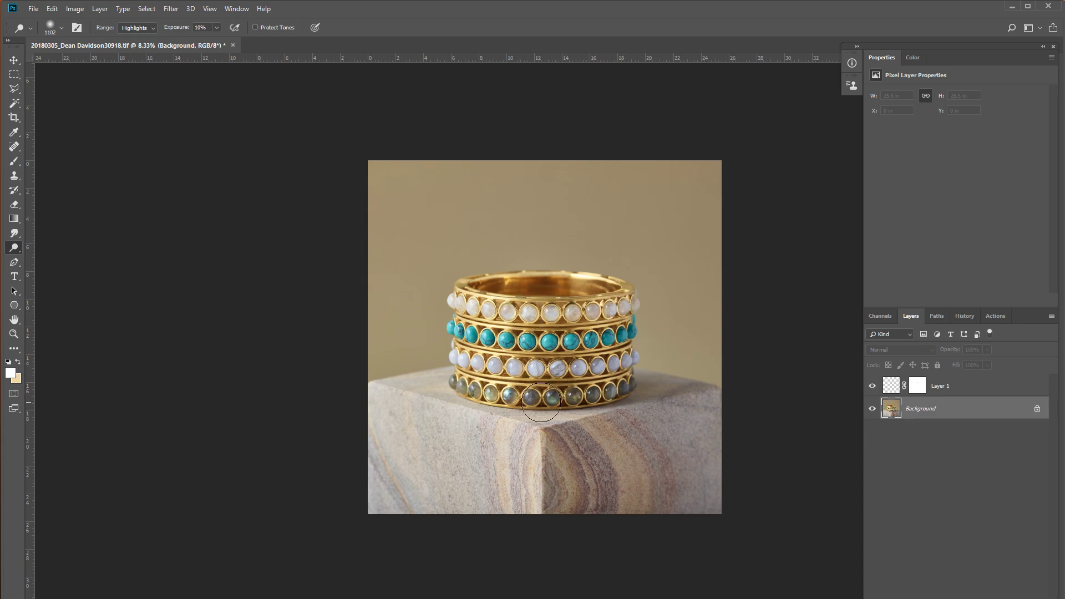
{"action": "key", "text": "ctrl+plus"}
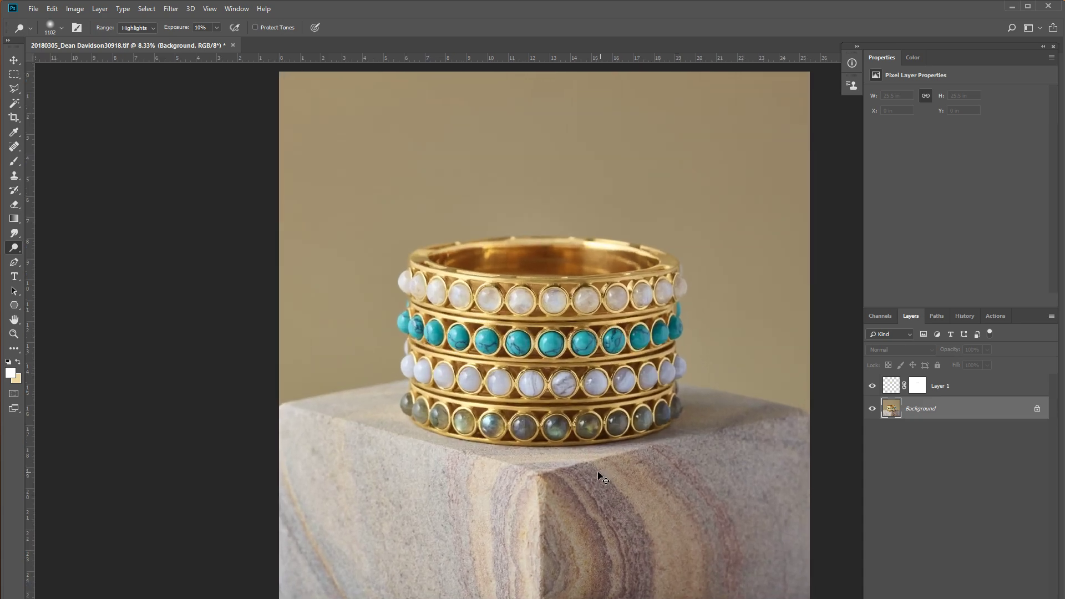
{"action": "key", "text": "ctrl+plus"}
{"action": "key", "text": "ctrl+plus"}
{"action": "right_click", "coordinate": [676, 384]}
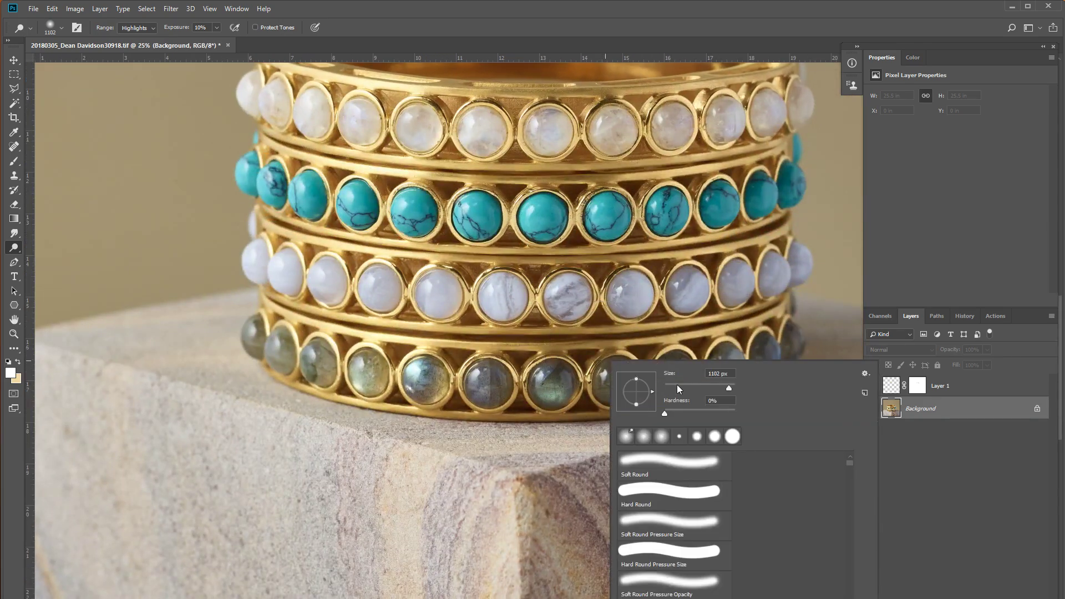
{"action": "left_click_drag", "start_coordinate": [729, 388], "coordinate": [721, 388]}
{"action": "key", "text": "Return"}
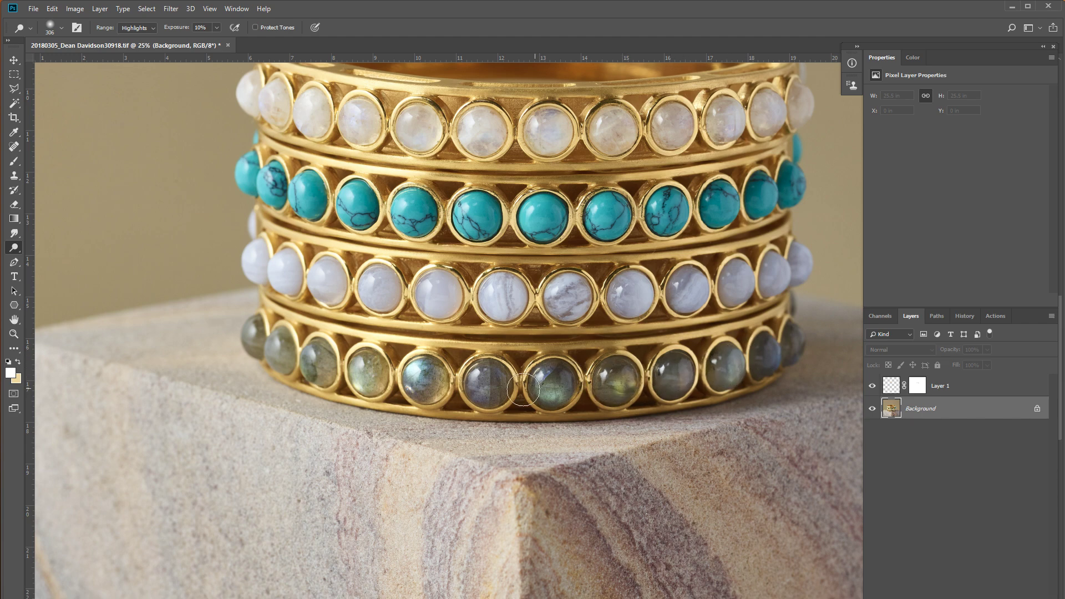
{"action": "key", "text": "ctrl+s"}
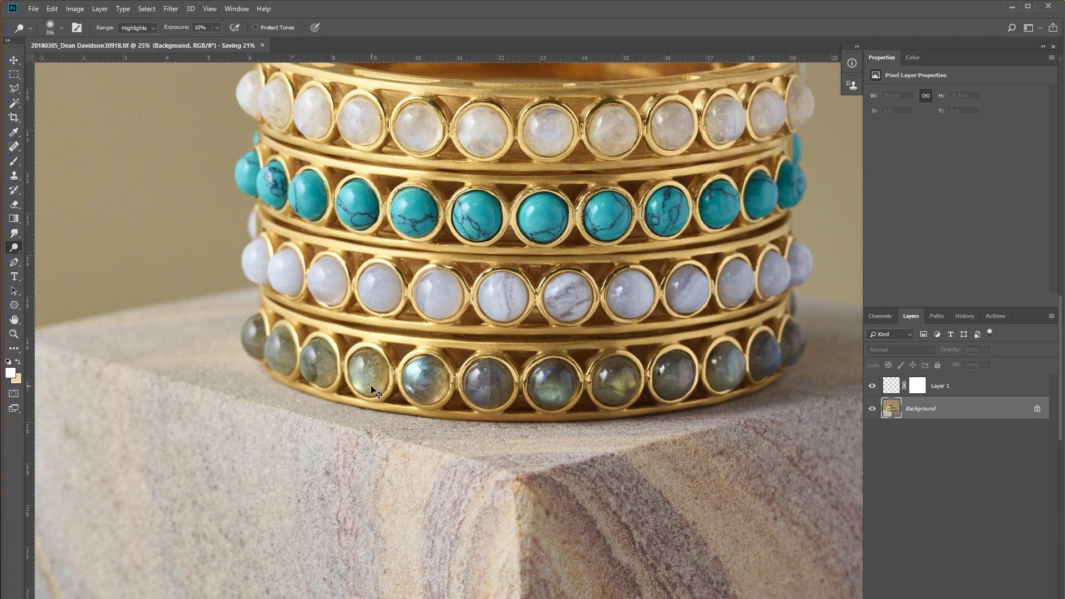
Step: Switch to the Burn tool at Shadows, 50% exposure, with a 133 px brush
{"action": "right_click", "coordinate": [17, 248]}
{"action": "left_click", "coordinate": [55, 257]}
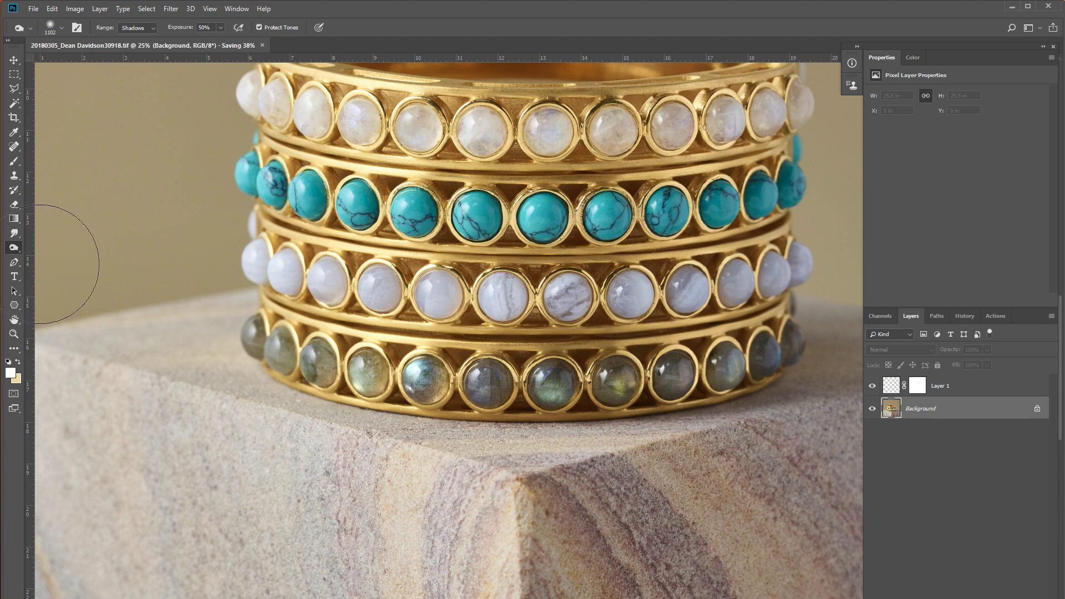
{"action": "right_click", "coordinate": [335, 374]}
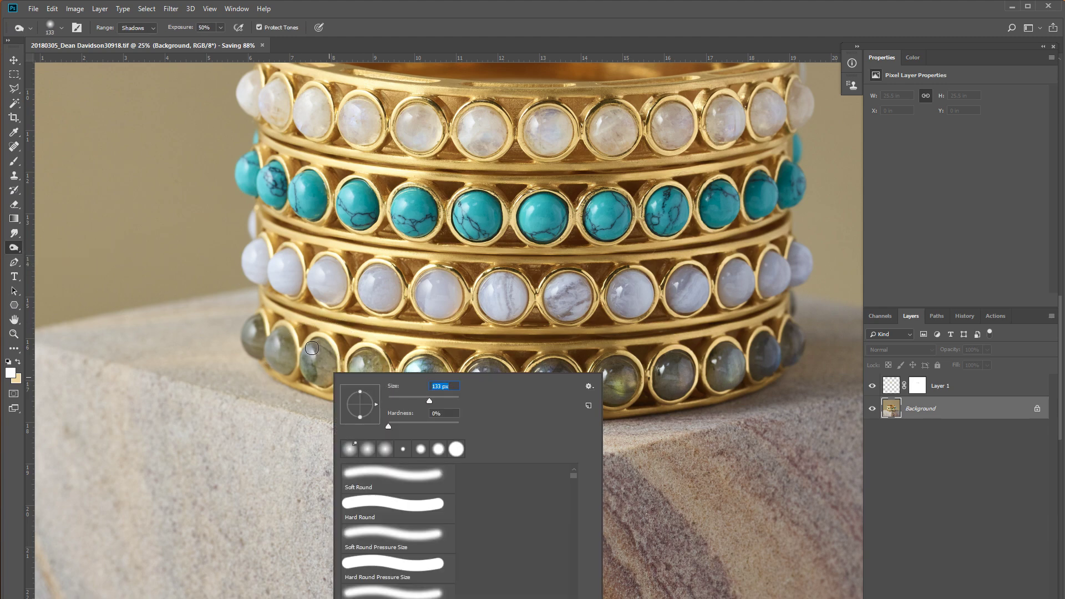
{"action": "key", "text": "Return"}
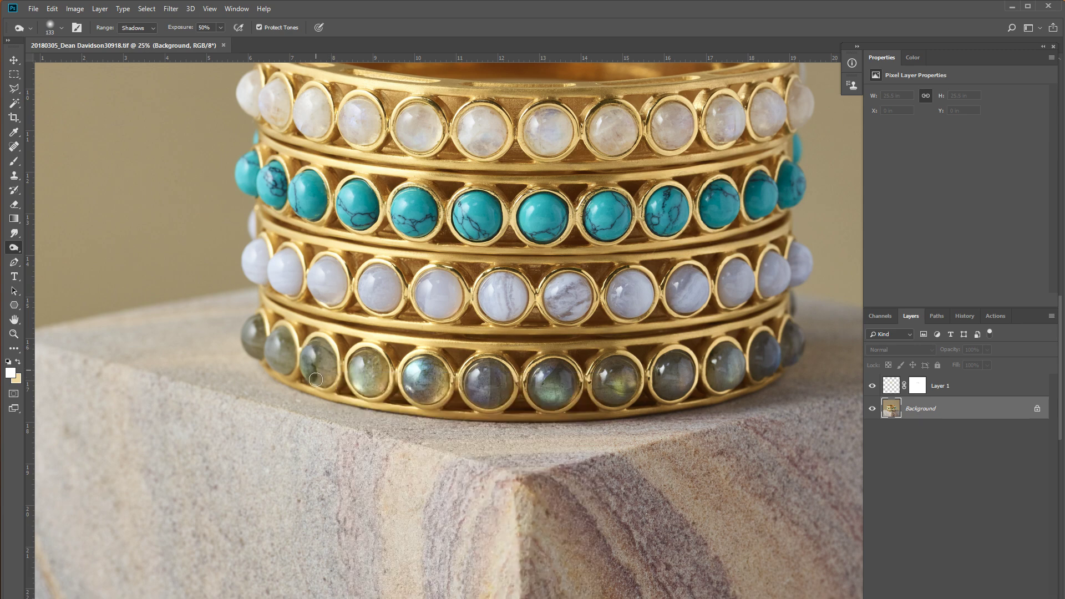
Step: Burn the shadows on four labradorite stones, then save and close the document
{"action": "mouse_move", "coordinate": [316, 366]}
{"action": "left_mouse_down"}
{"action": "mouse_move", "coordinate": [355, 366]}
{"action": "mouse_move", "coordinate": [368, 391]}
{"action": "left_mouse_up"}
{"action": "mouse_move", "coordinate": [434, 394]}
{"action": "left_mouse_down"}
{"action": "mouse_move", "coordinate": [420, 368]}
{"action": "mouse_move", "coordinate": [443, 387]}
{"action": "left_mouse_up"}
{"action": "left_click_drag", "start_coordinate": [281, 366], "coordinate": [279, 335]}
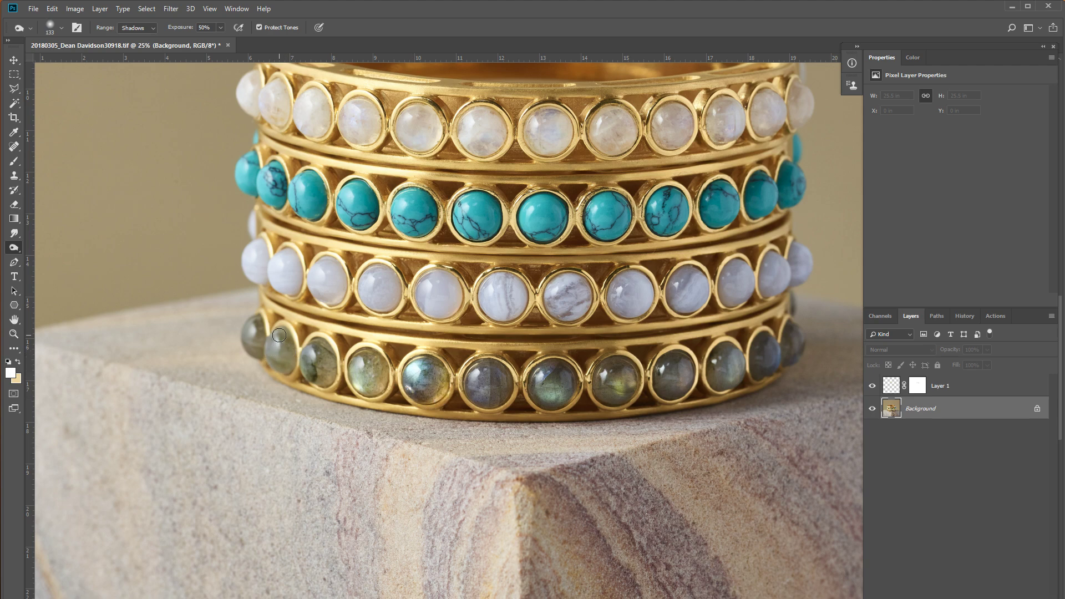
{"action": "left_click_drag", "start_coordinate": [481, 397], "coordinate": [482, 369]}
{"action": "key", "text": "ctrl+s"}
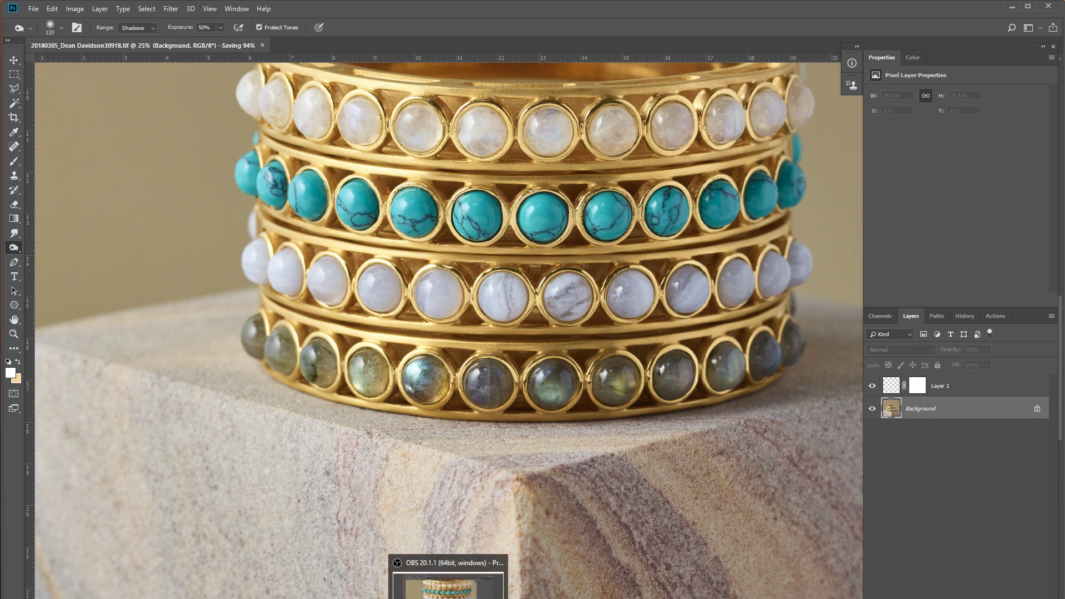
{"action": "key", "text": "ctrl+w"}
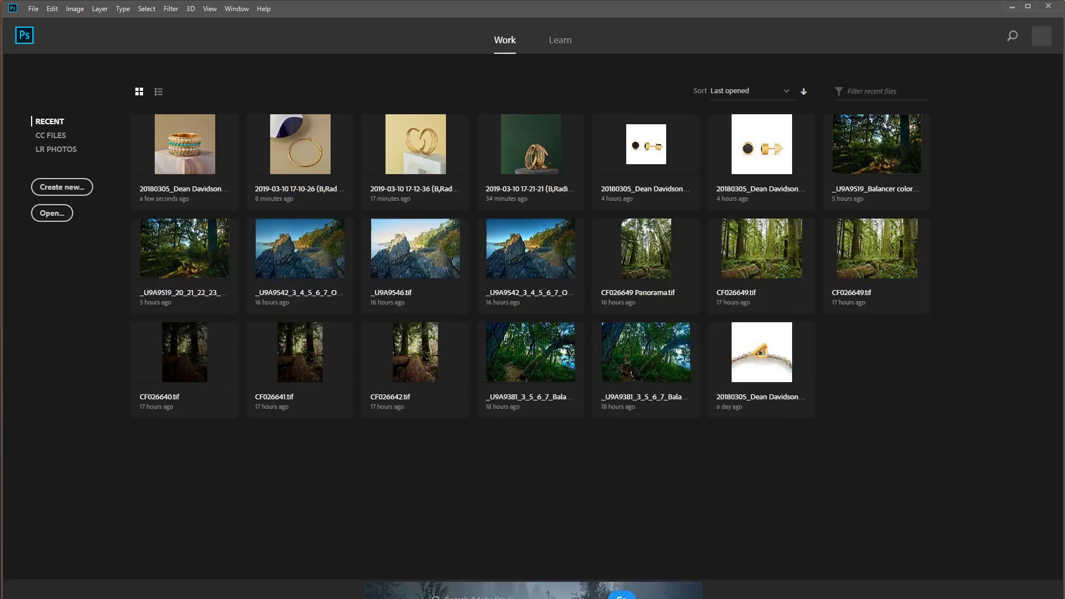